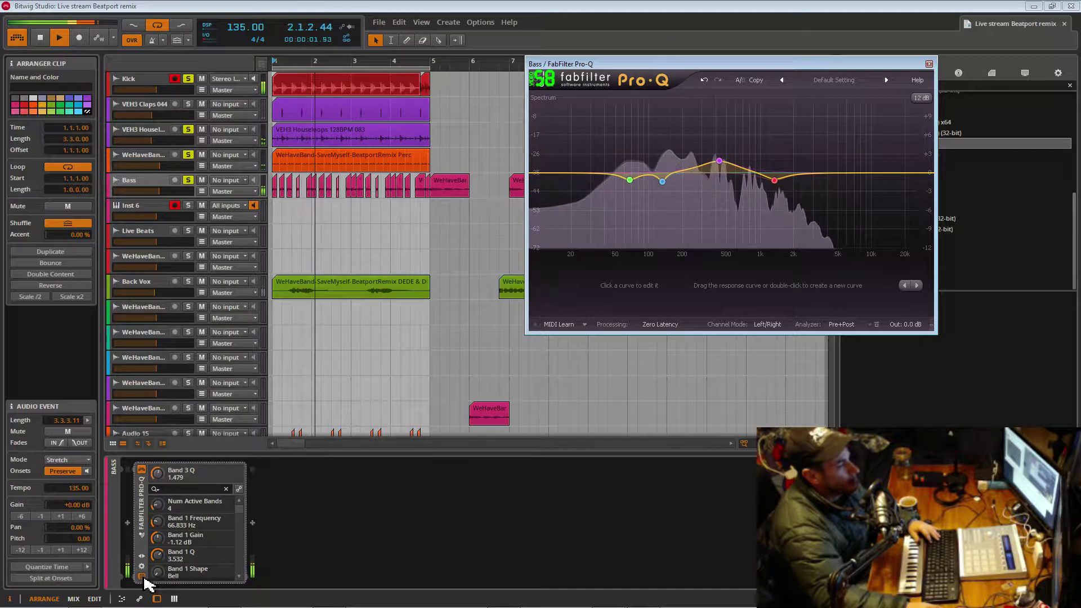
- Check the FabFilter Pro-Q curve on the Bass track, select that track and close the equalizer window
{"action": "left_click", "coordinate": [141, 576]}
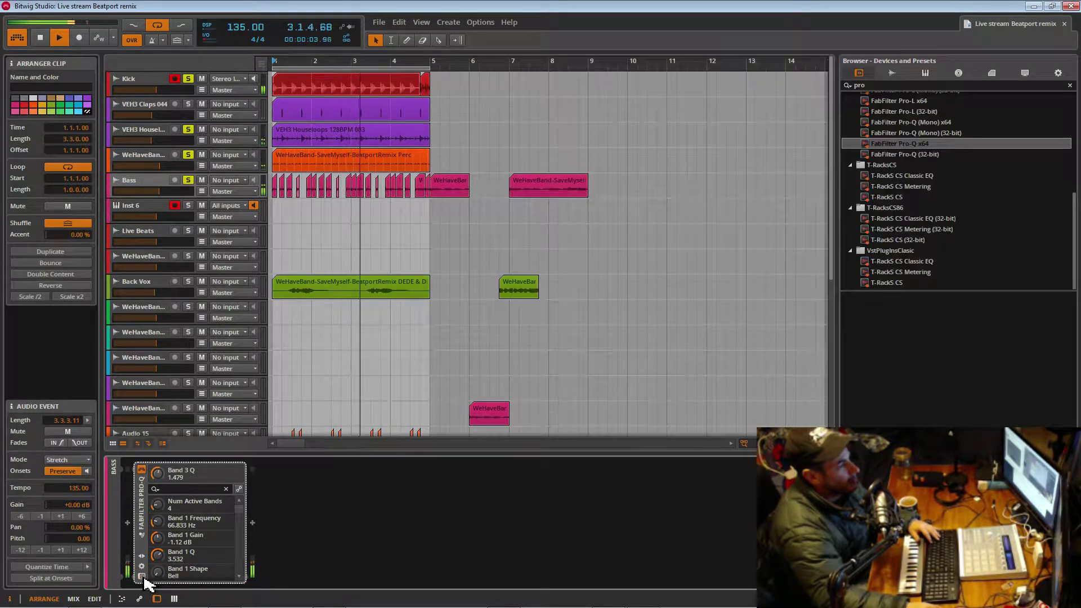
{"action": "left_click", "coordinate": [141, 576]}
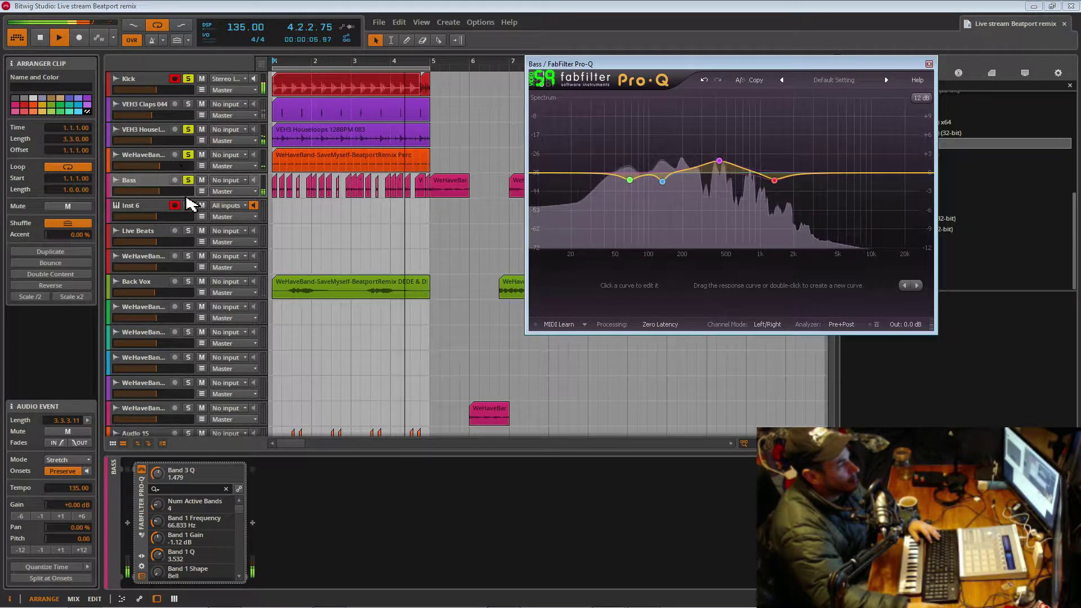
{"action": "left_click", "coordinate": [148, 188]}
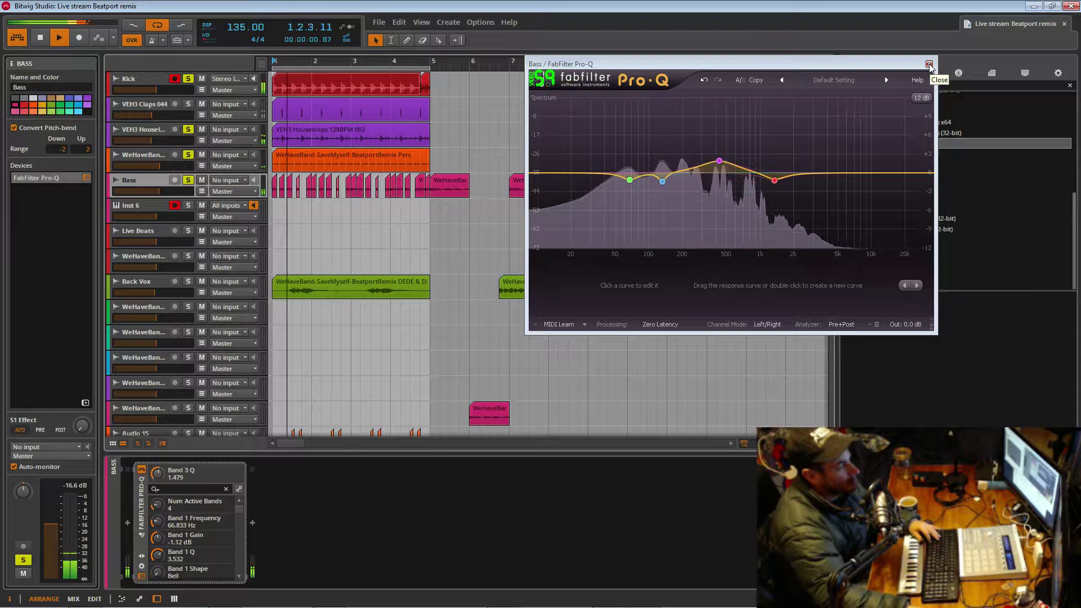
{"action": "left_click", "coordinate": [252, 524]}
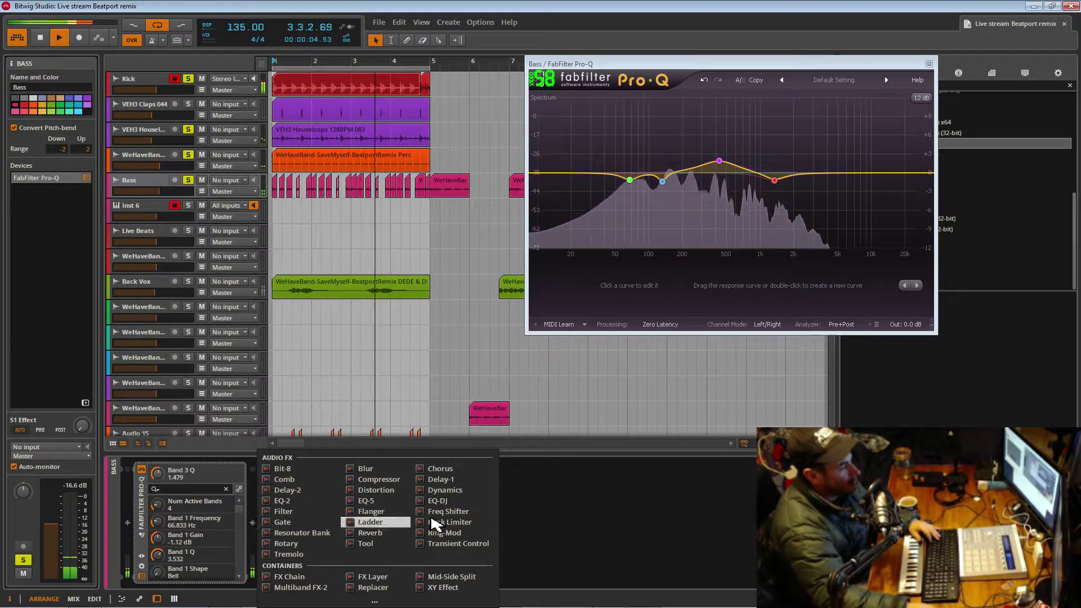
{"action": "left_click", "coordinate": [929, 64]}
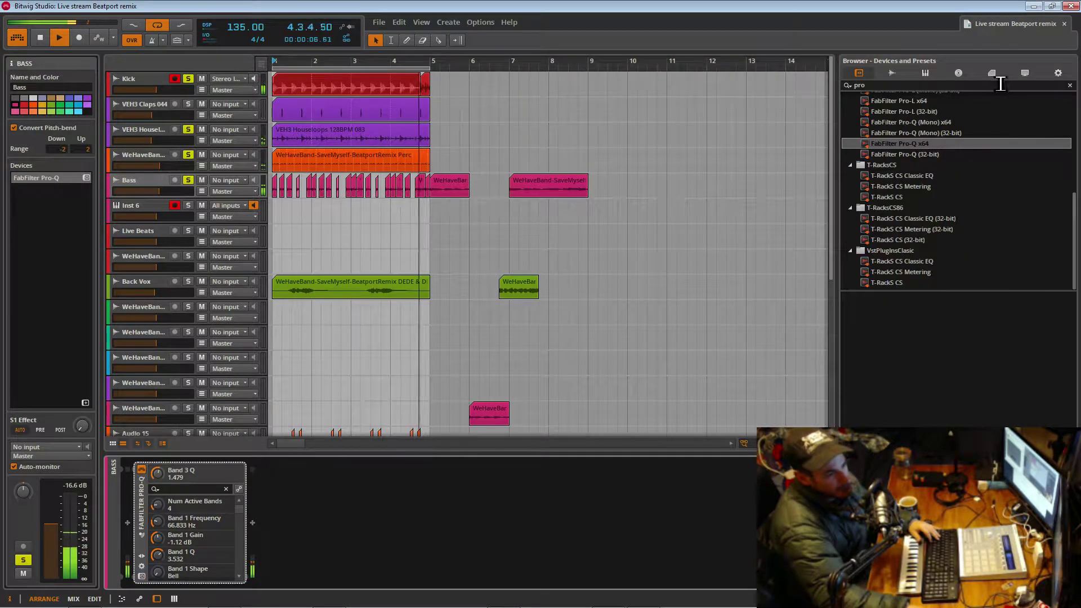
- Browse the file locations and plug-in folders for PSP VintageWarmer2 and examine the files in its folder
{"action": "left_click", "coordinate": [849, 83]}
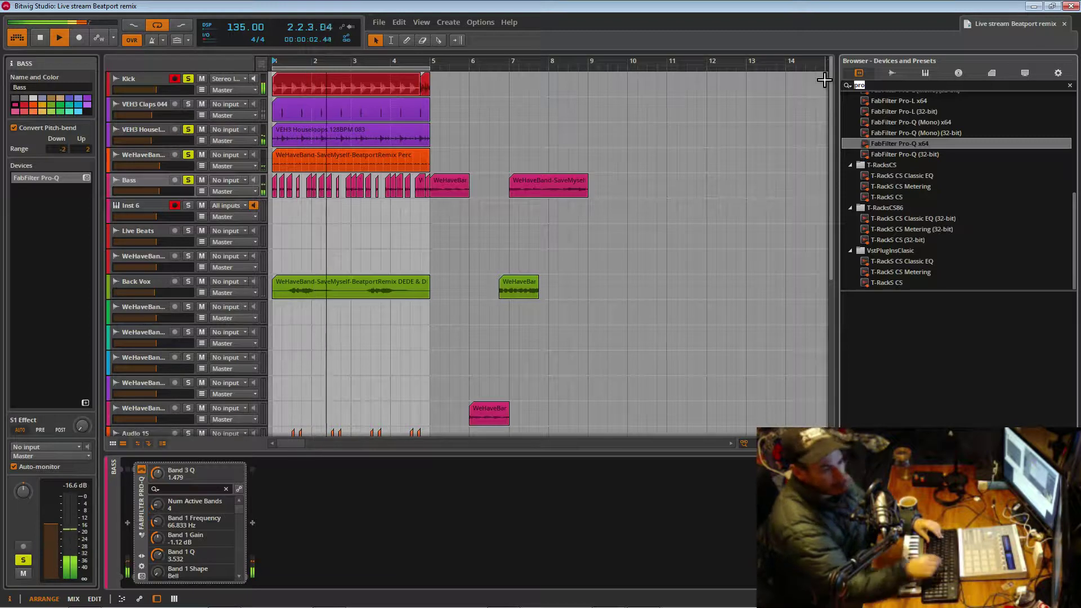
{"action": "left_click", "coordinate": [1025, 74]}
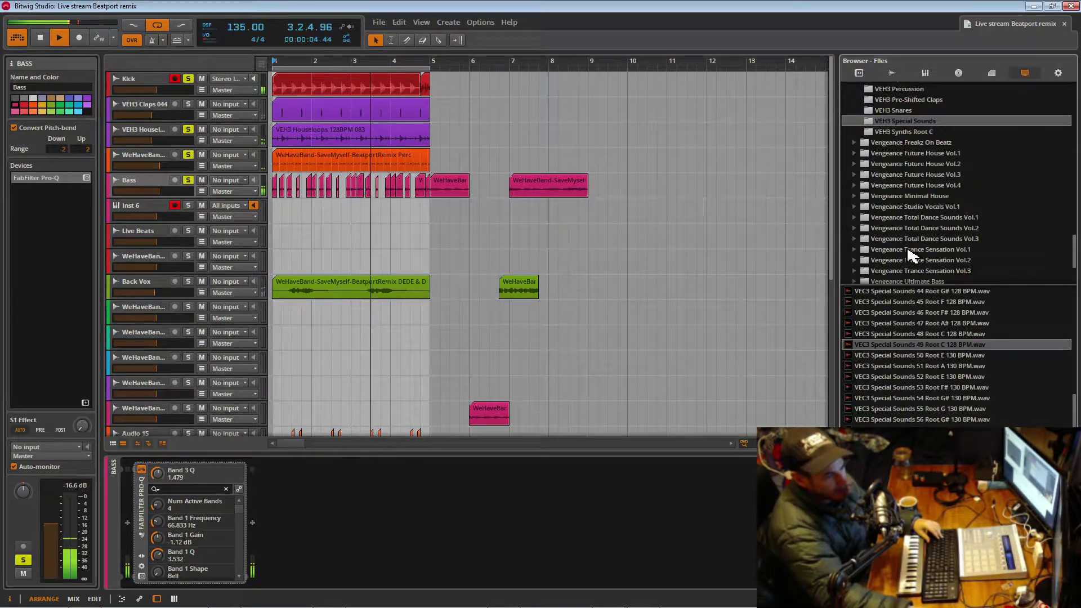
{"action": "left_click", "coordinate": [1057, 74]}
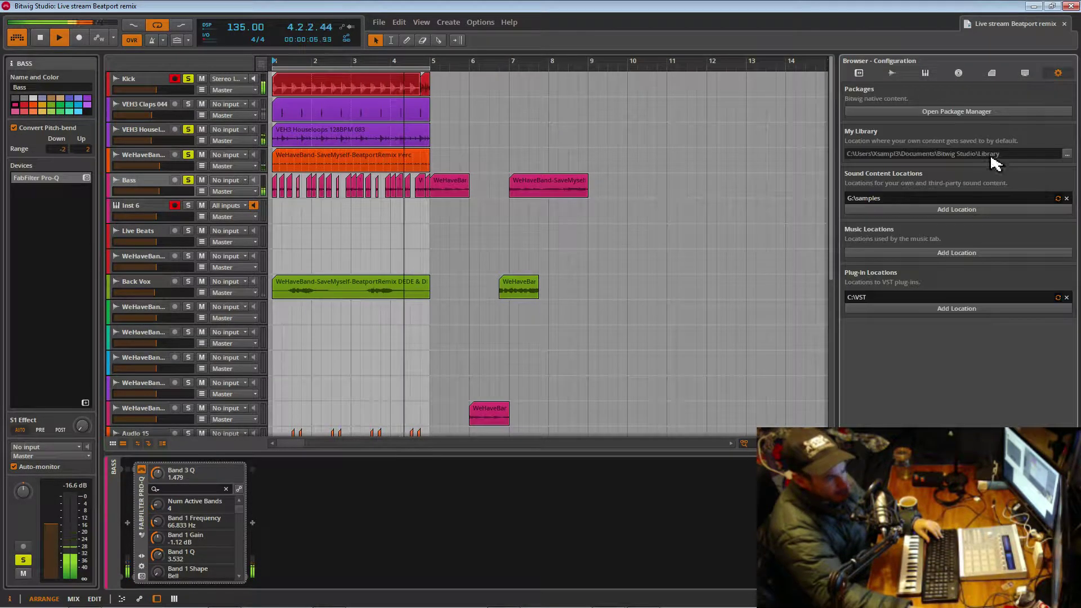
{"action": "left_click", "coordinate": [1024, 74]}
{"action": "scroll", "coordinate": [911, 164], "scroll_direction": "up", "scroll_amount": 10}
{"action": "scroll", "coordinate": [910, 164], "scroll_direction": "up", "scroll_amount": 10}
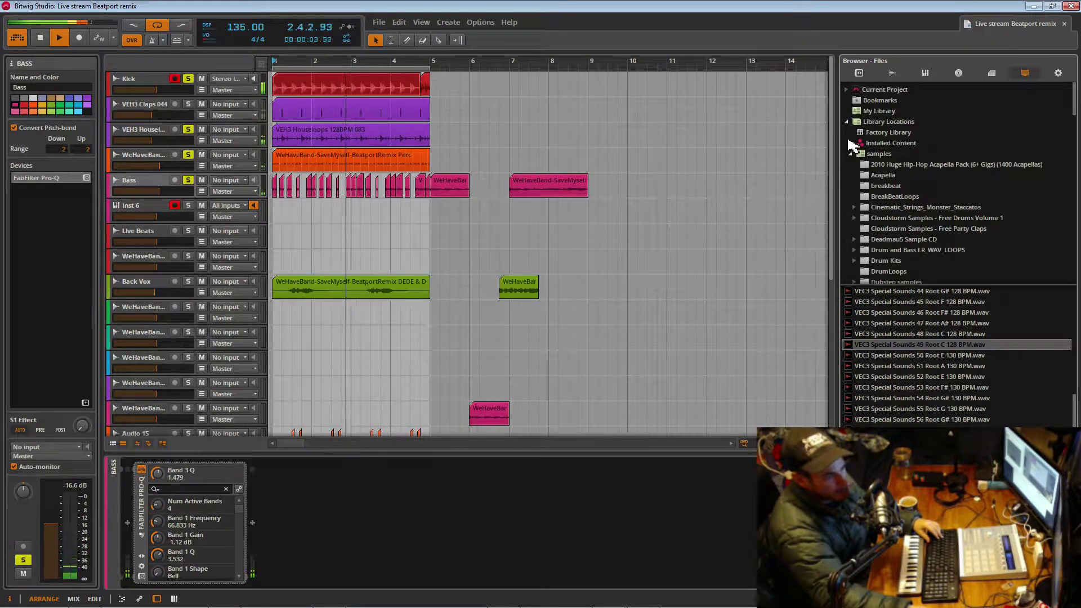
{"action": "left_click", "coordinate": [851, 153]}
{"action": "left_click", "coordinate": [851, 165]}
{"action": "scroll", "coordinate": [878, 186], "scroll_direction": "down", "scroll_amount": 3}
{"action": "scroll", "coordinate": [880, 188], "scroll_direction": "down", "scroll_amount": 1}
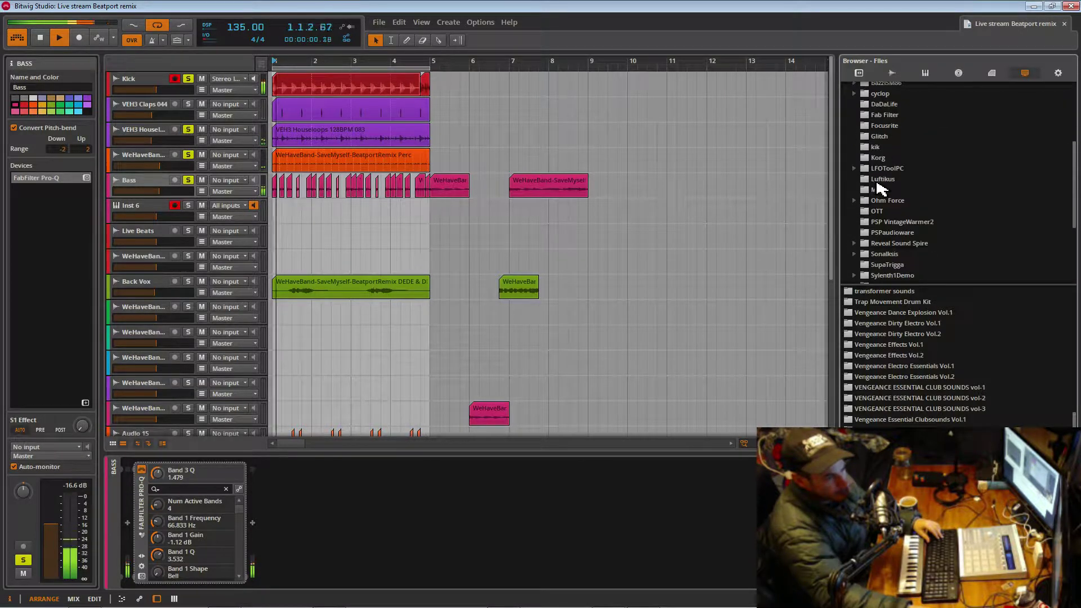
{"action": "left_click", "coordinate": [874, 222]}
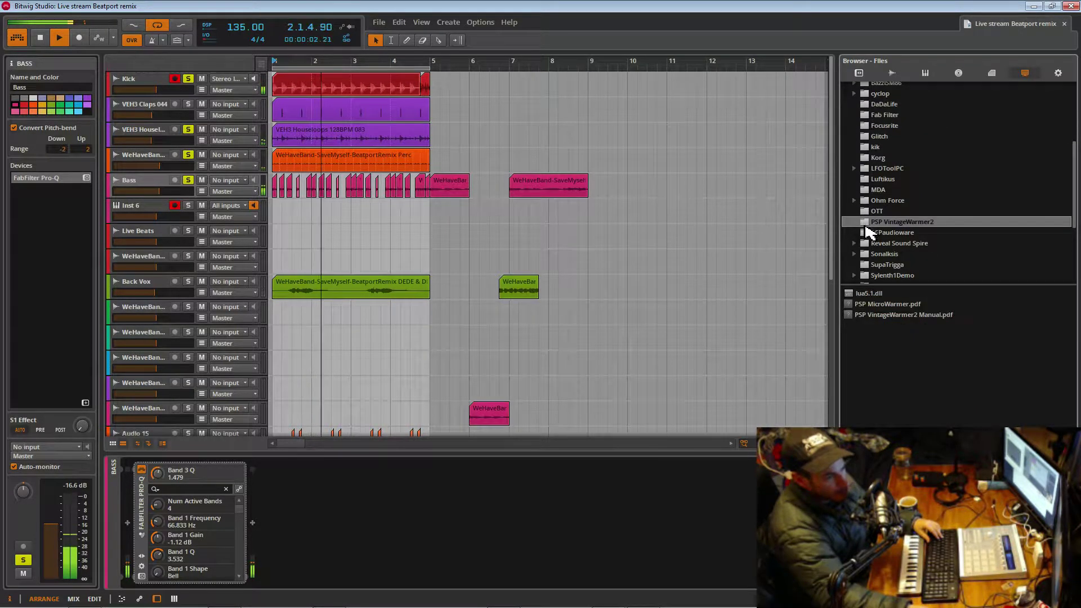
{"action": "left_click", "coordinate": [862, 315]}
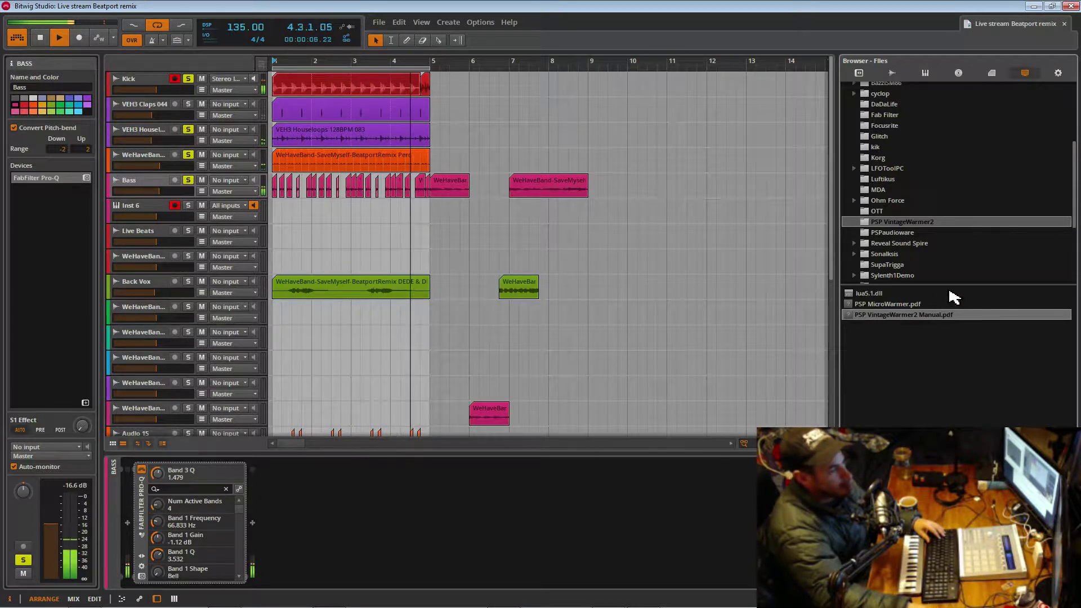
- Search the devices for "psp" and add PSP VintageWarmer2 after FabFilter Pro-Q on the Bass track
{"action": "left_click", "coordinate": [859, 73]}
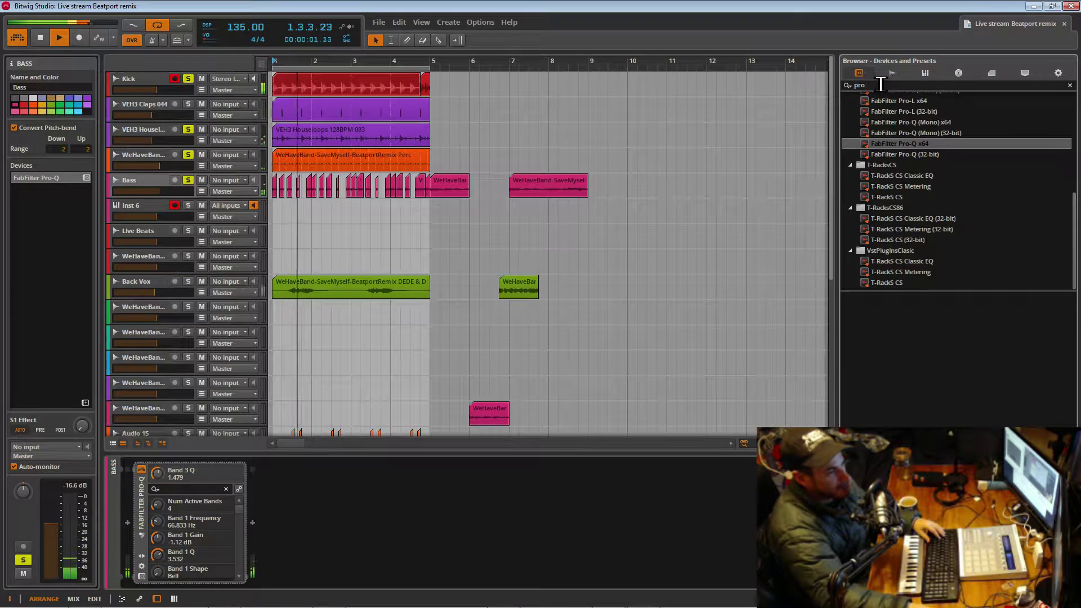
{"action": "type", "text": "psp"}
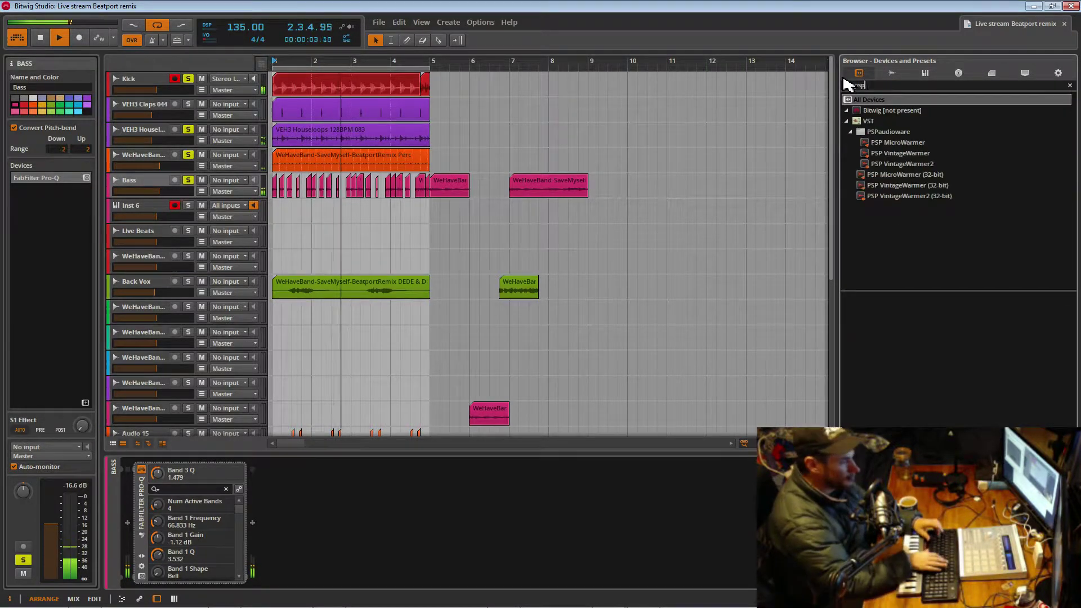
{"action": "double_click", "coordinate": [902, 164]}
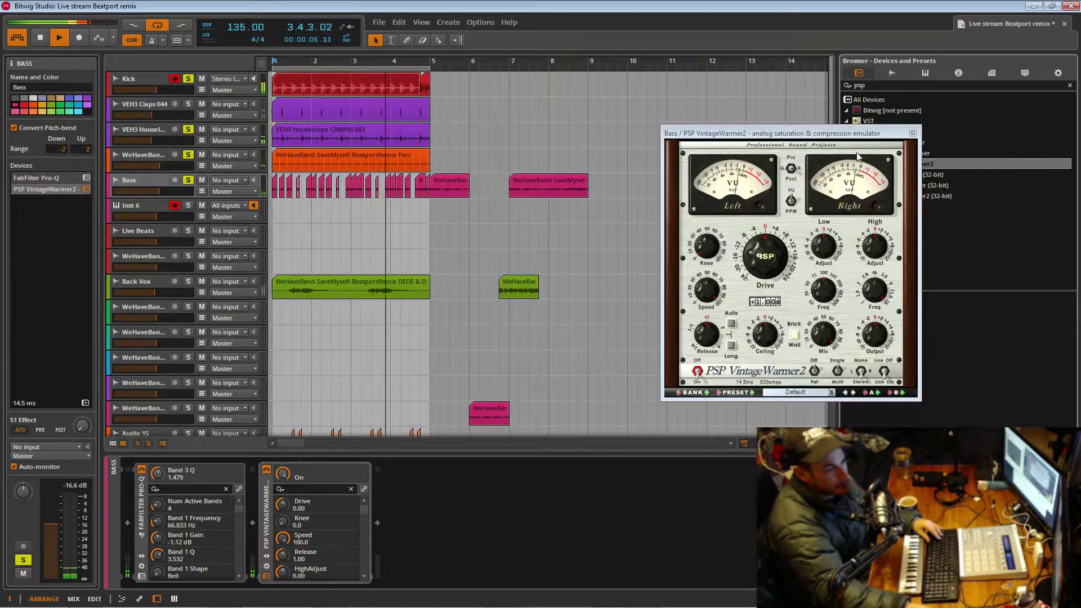
- Load the Bass Line Track preset in PSP VintageWarmer2
{"action": "left_click_drag", "start_coordinate": [772, 254], "coordinate": [771, 259]}
{"action": "left_click", "coordinate": [800, 393]}
{"action": "left_click", "coordinate": [832, 394]}
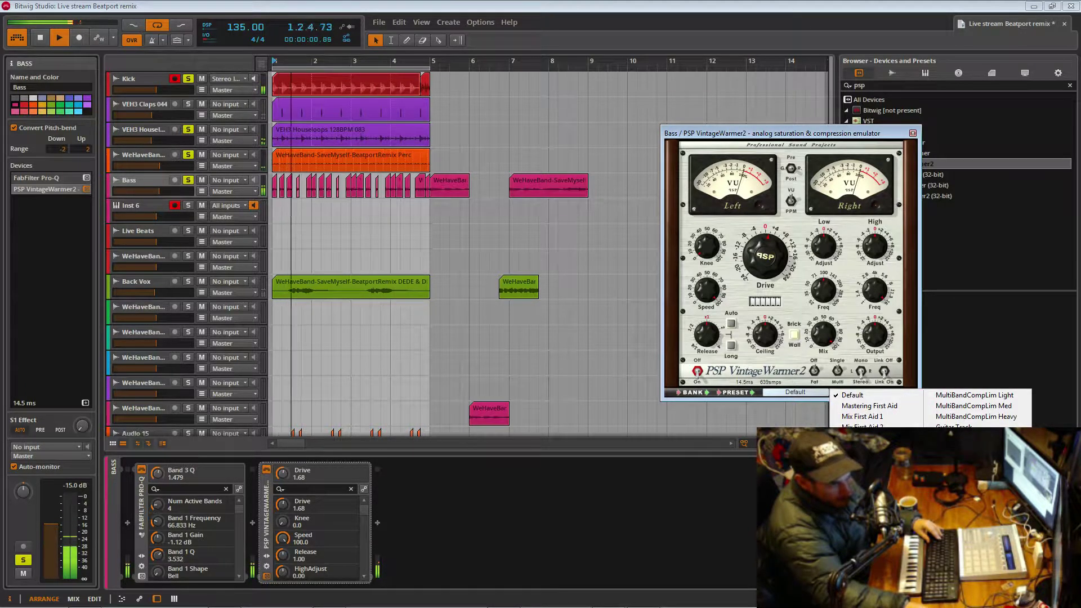
{"action": "left_click", "coordinate": [957, 437]}
- Adjust VintageWarmer2's low adjust to about 2.76, Drive to 2.24, Knee to 21.7 and Speed to 27.0, and reduce its Mix
{"action": "left_click_drag", "start_coordinate": [764, 255], "coordinate": [772, 294]}
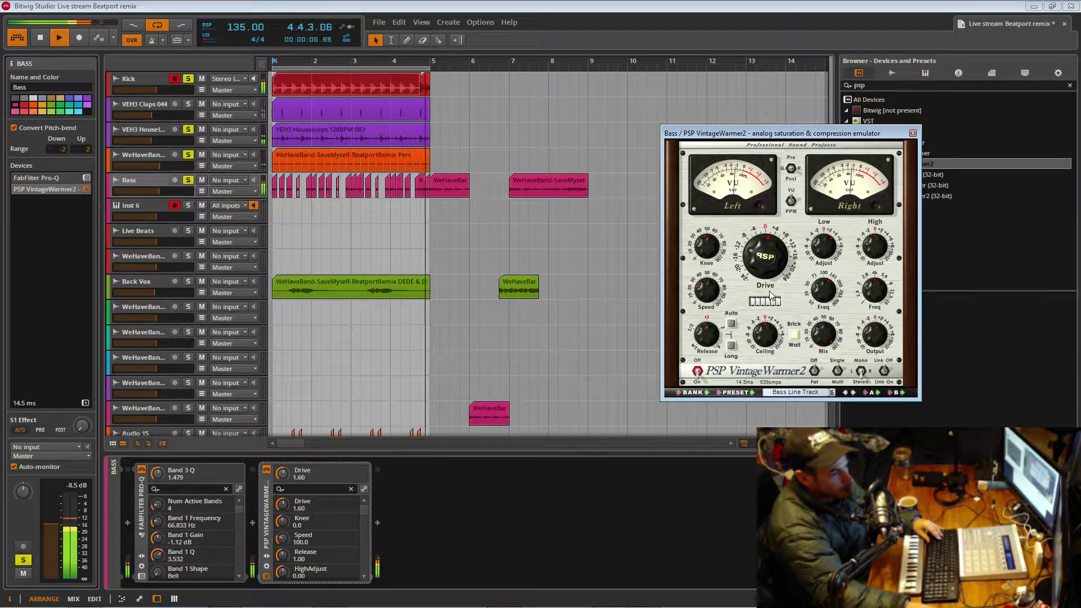
{"action": "left_click_drag", "start_coordinate": [825, 248], "coordinate": [828, 268]}
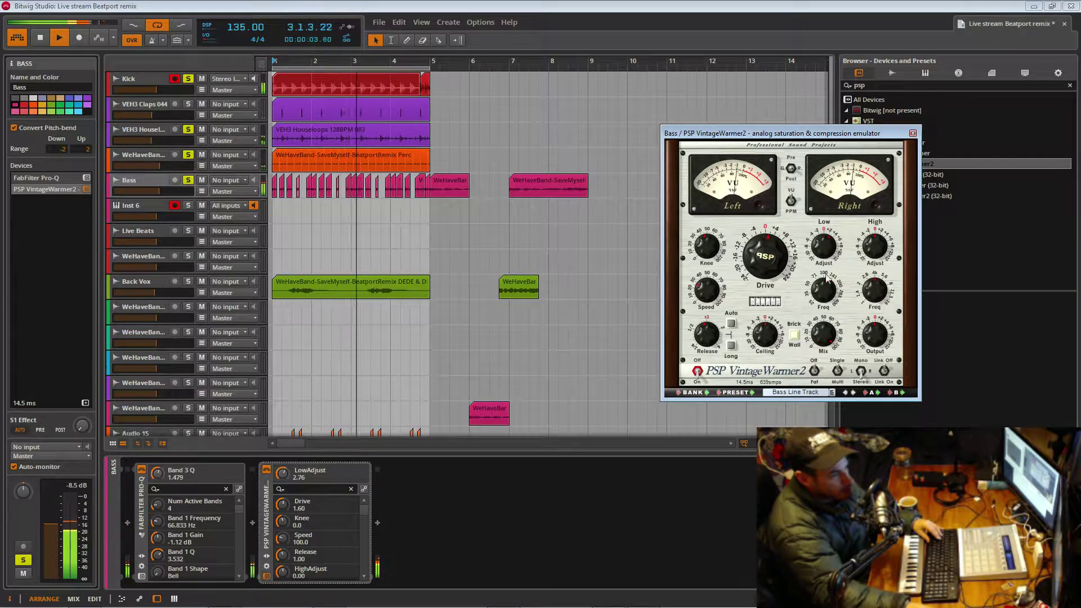
{"action": "left_click_drag", "start_coordinate": [711, 255], "coordinate": [708, 267]}
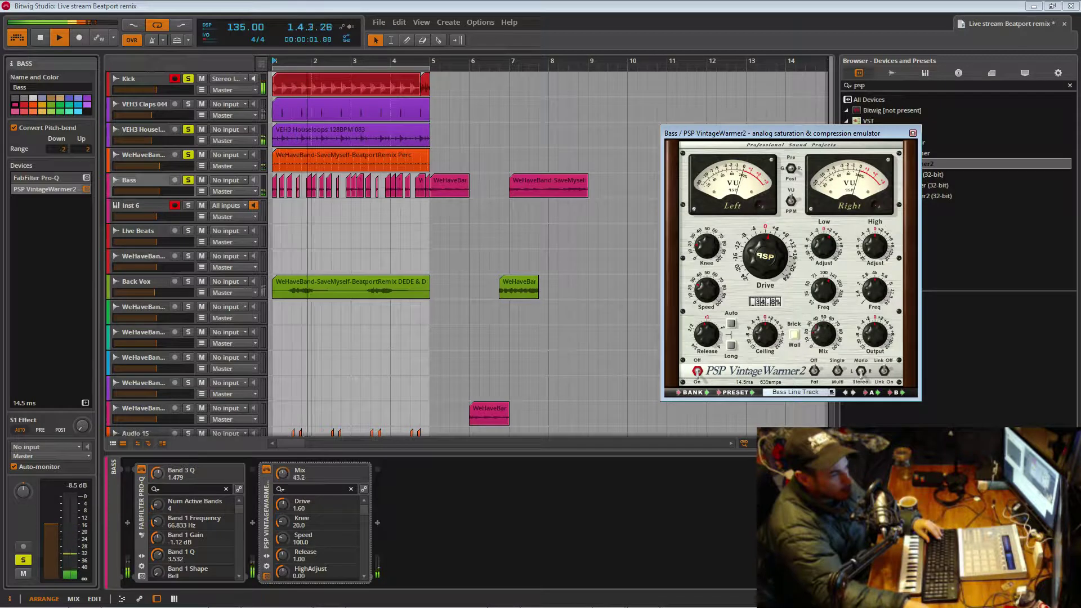
{"action": "left_click", "coordinate": [771, 257]}
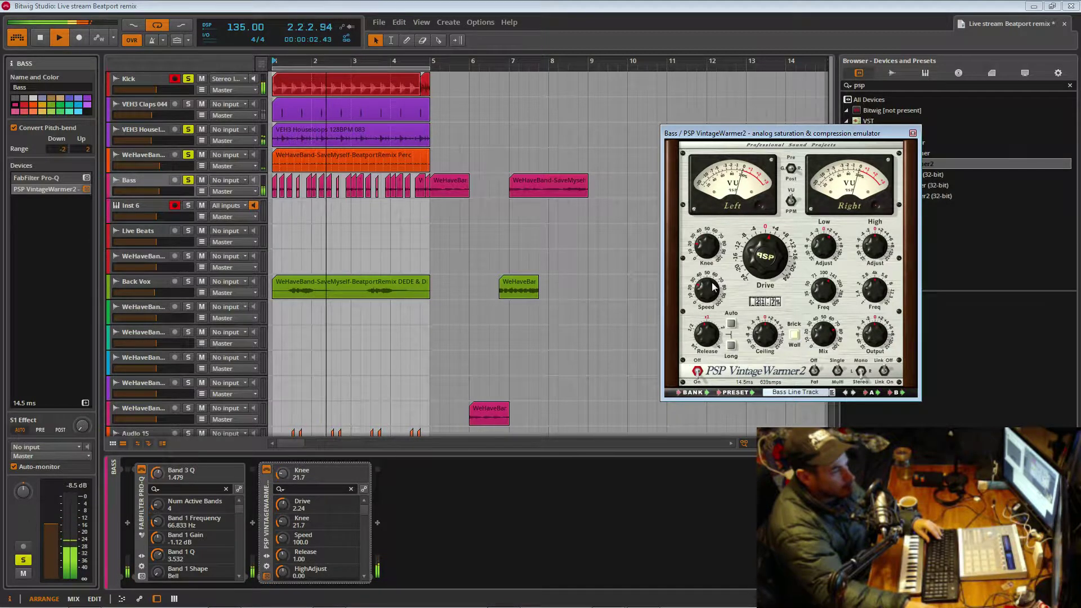
{"action": "left_click_drag", "start_coordinate": [722, 293], "coordinate": [714, 300]}
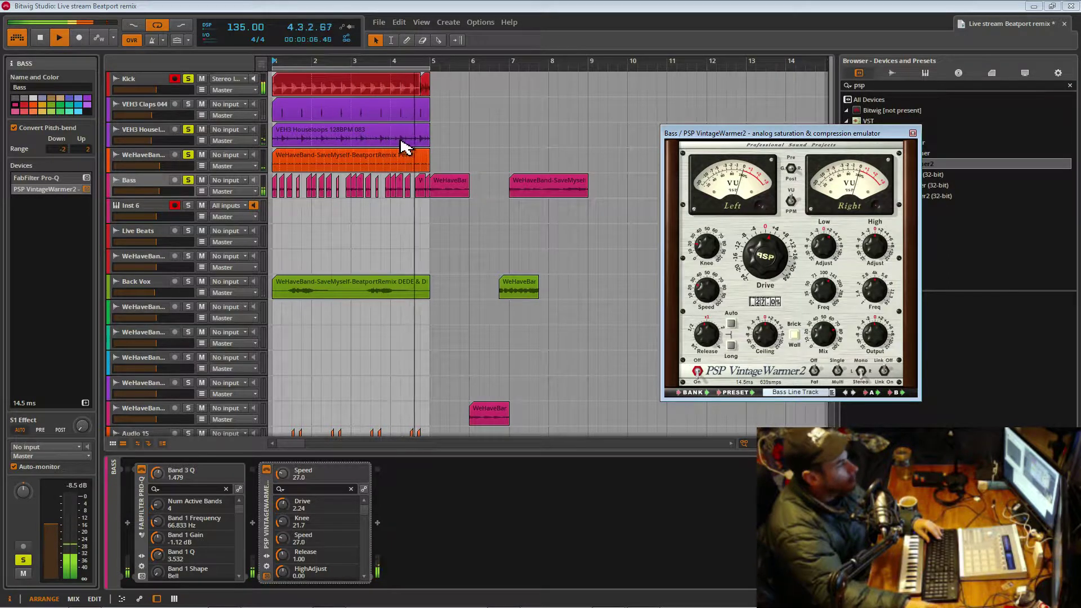
- Switch VintageWarmer2 off and on to compare the bass, and undo a trial volume cut on the percussion track above
{"action": "left_click", "coordinate": [267, 469]}
{"action": "left_click", "coordinate": [267, 469]}
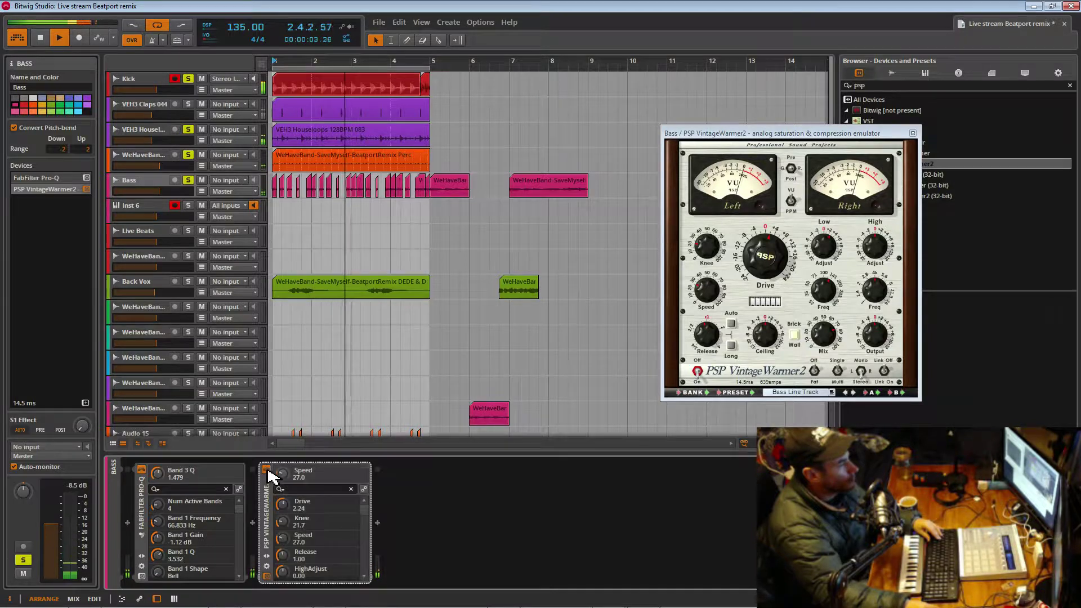
{"action": "left_click_drag", "start_coordinate": [157, 168], "coordinate": [127, 166]}
{"action": "key", "text": "ctrl+z"}
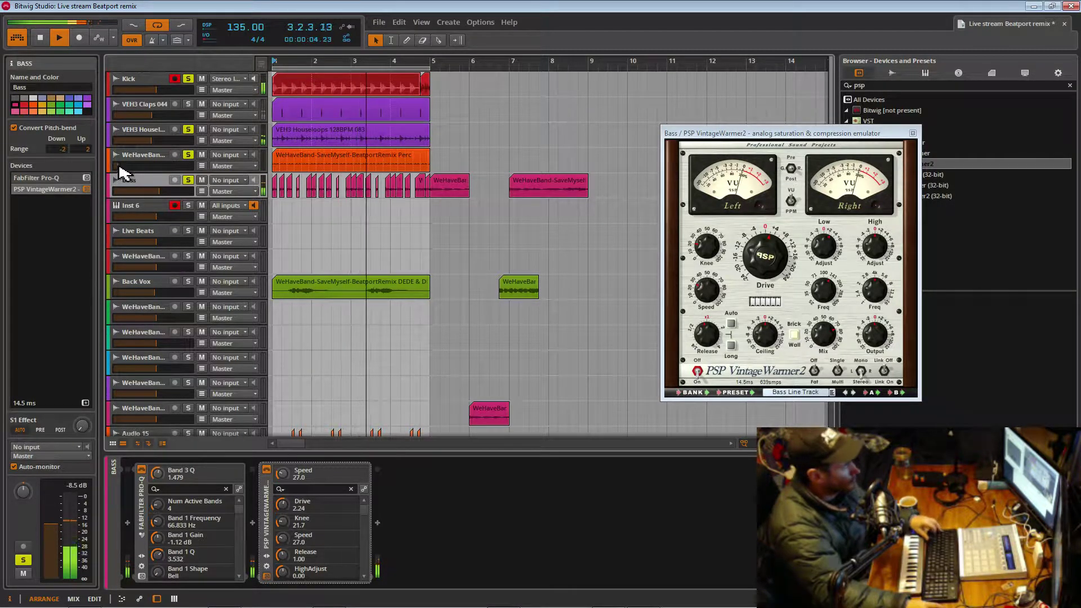
- Lower the Bass track's volume to about -11.7 dB, close the VintageWarmer2 window and compare the sound with it bypassed
{"action": "left_click_drag", "start_coordinate": [160, 192], "coordinate": [156, 191]}
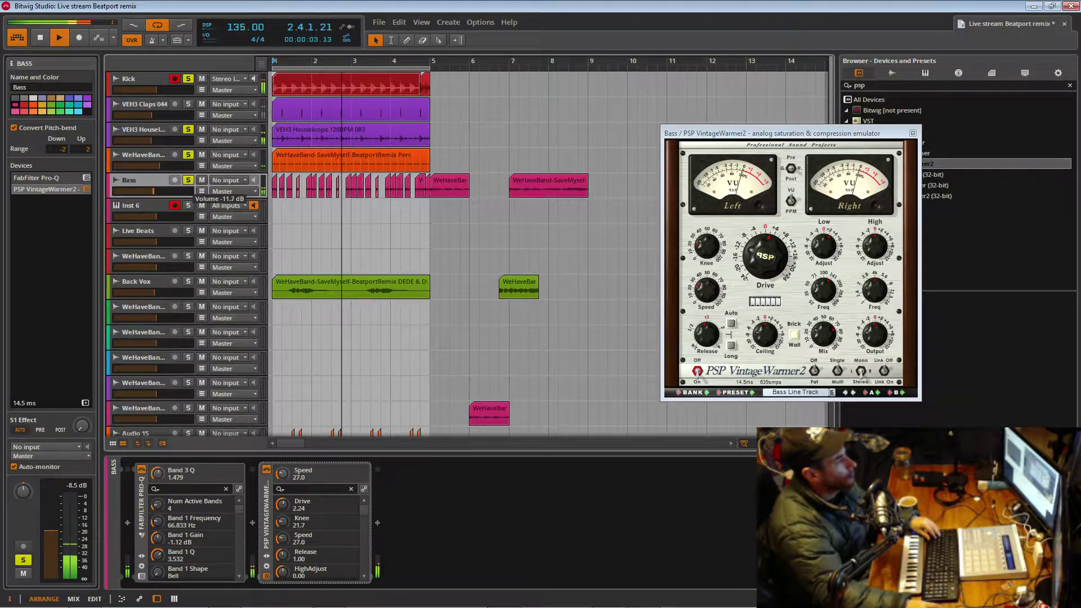
{"action": "left_click_drag", "start_coordinate": [152, 191], "coordinate": [152, 191]}
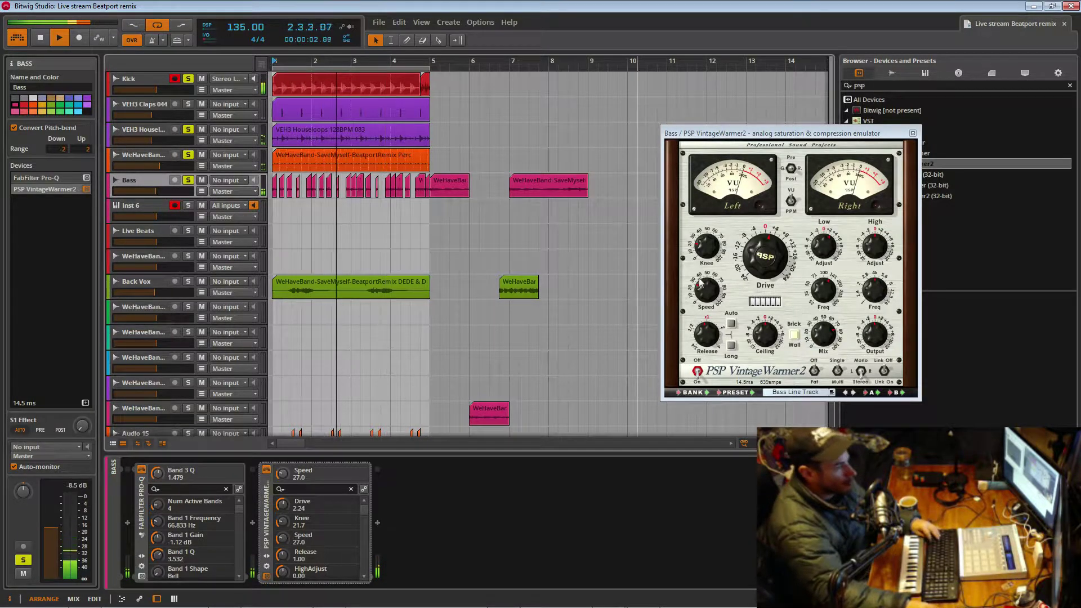
{"action": "left_click", "coordinate": [912, 133]}
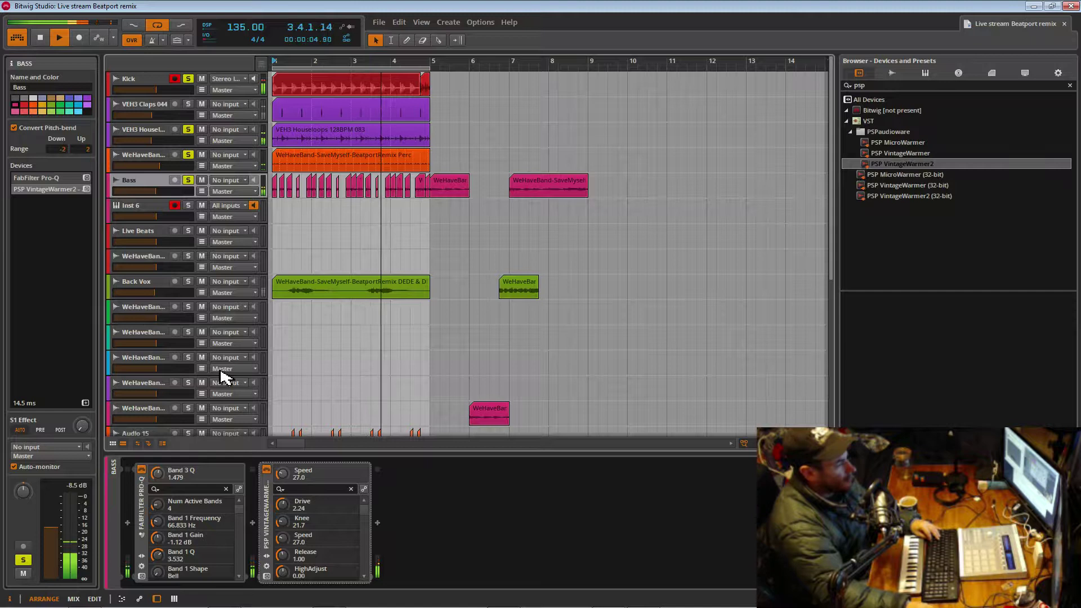
{"action": "left_click", "coordinate": [267, 470]}
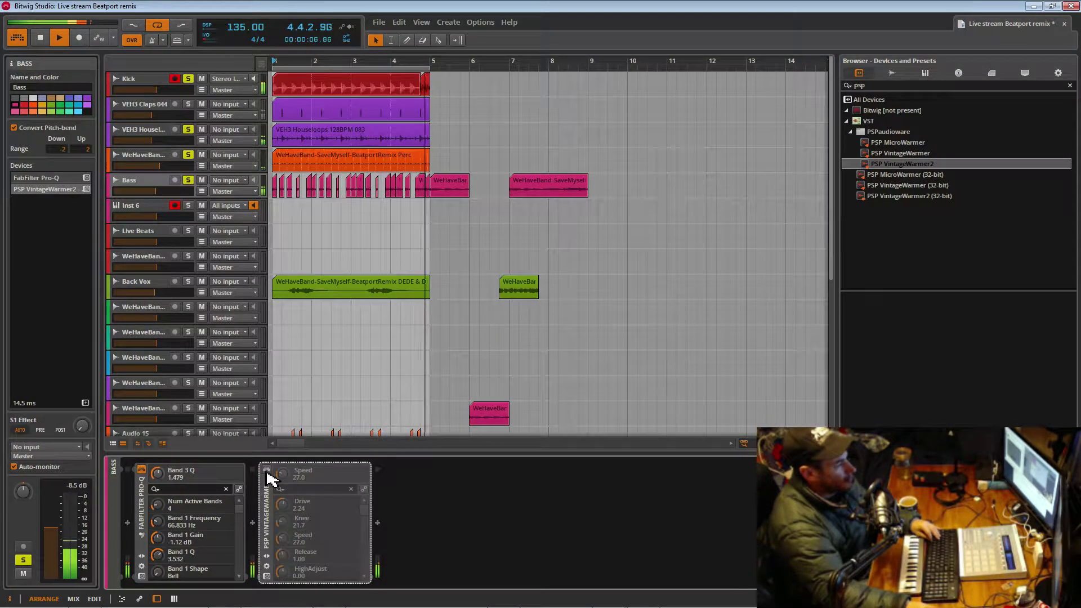
- Insert a Distortion device between FabFilter Pro-Q and VintageWarmer2 on the Bass track and load its Lo Distortion preset
{"action": "left_click", "coordinate": [252, 522]}
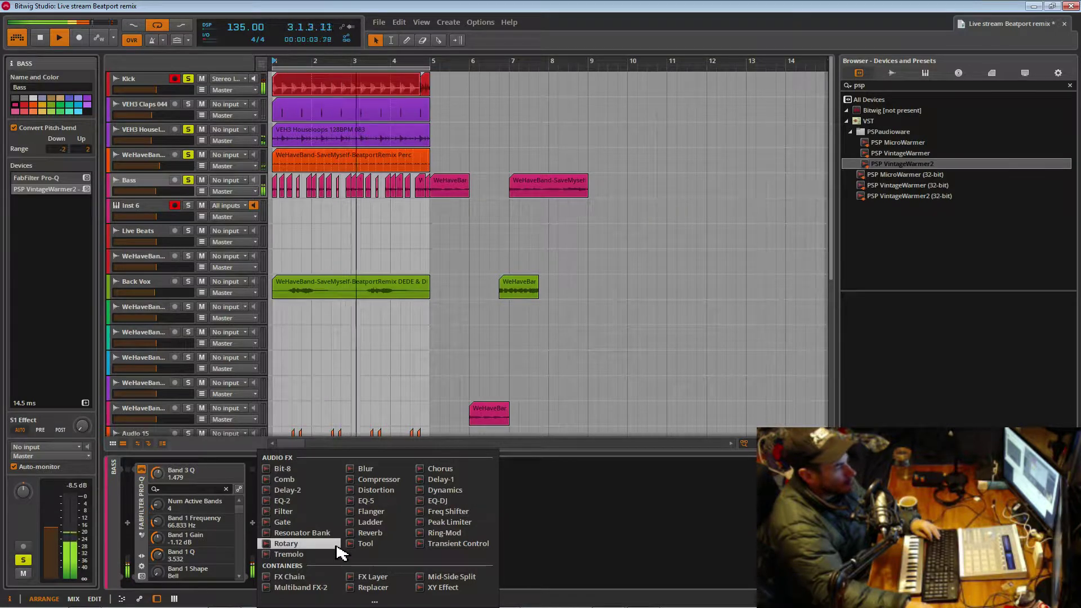
{"action": "left_click", "coordinate": [374, 490]}
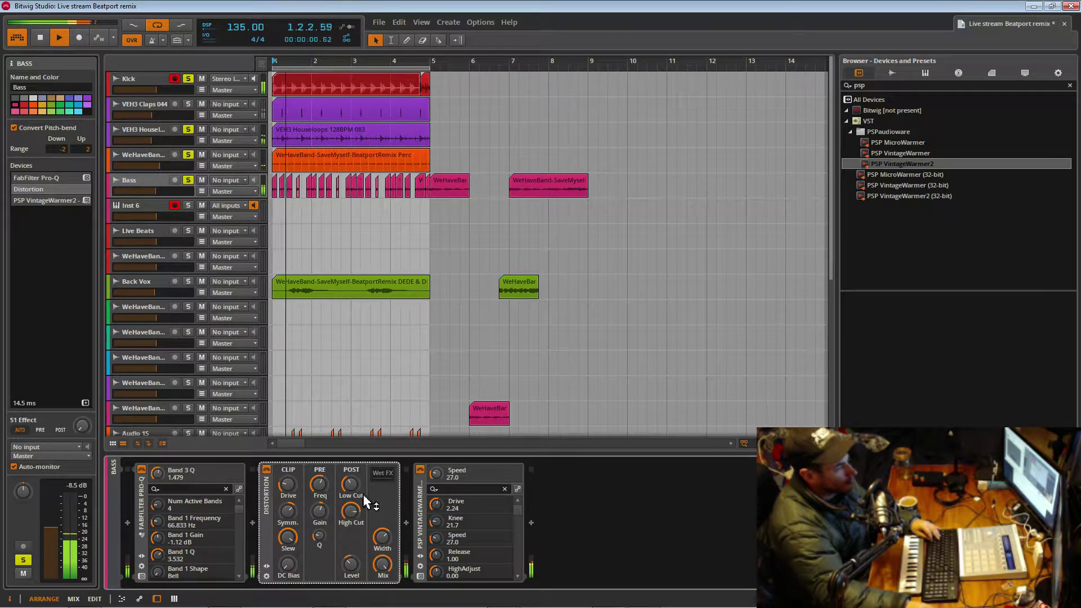
{"action": "left_click", "coordinate": [267, 567]}
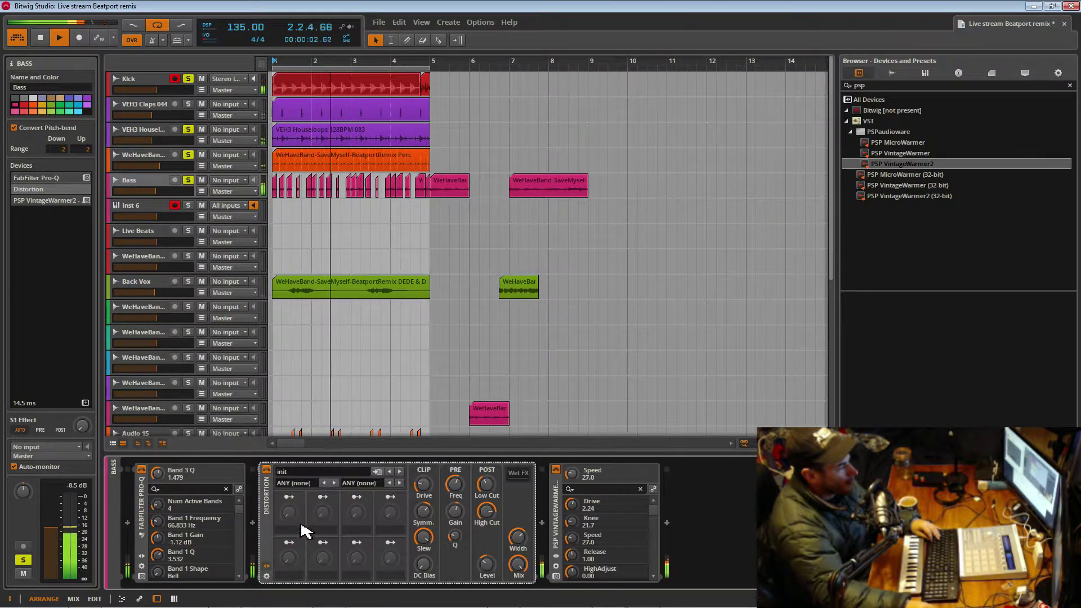
{"action": "left_click", "coordinate": [362, 476]}
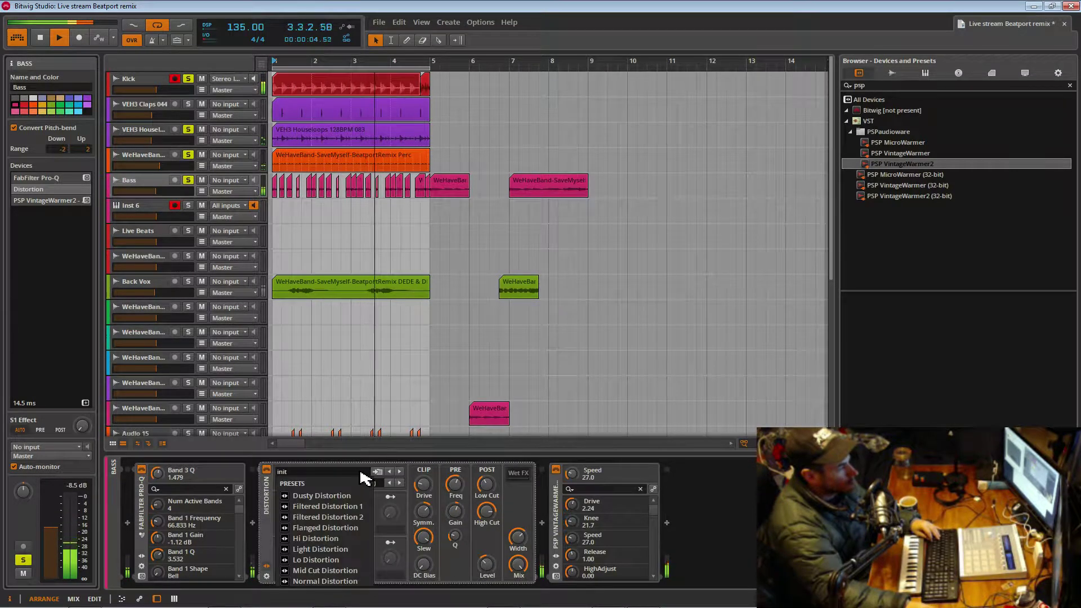
{"action": "left_click", "coordinate": [347, 560]}
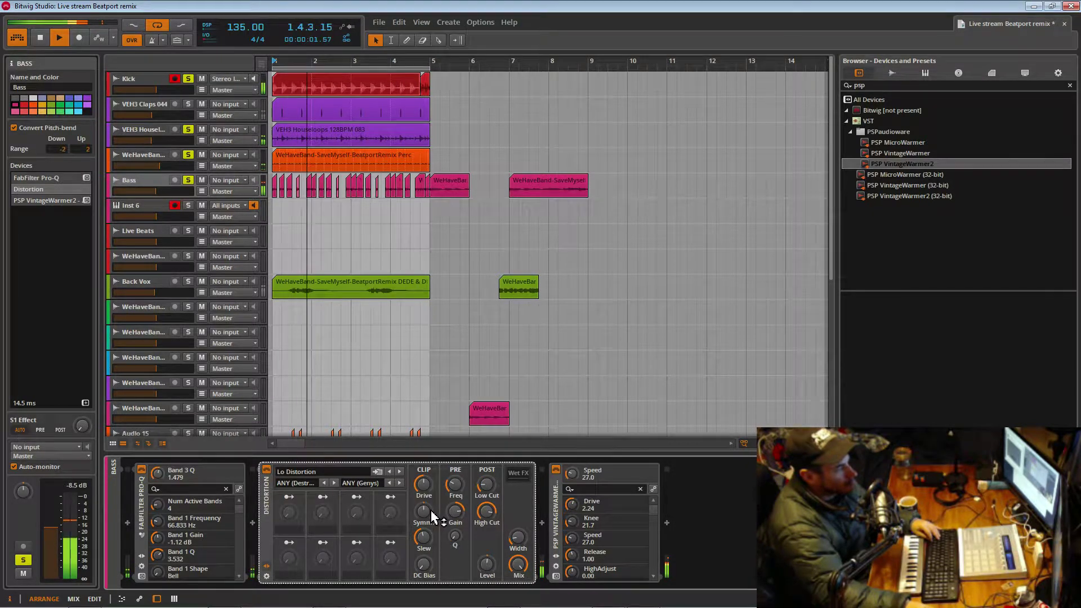
- Adjust the Distortion's clip drive and slew, set its pre-EQ gain to about +1.90 dB and its mix to 40%
{"action": "left_click_drag", "start_coordinate": [423, 484], "coordinate": [423, 535]}
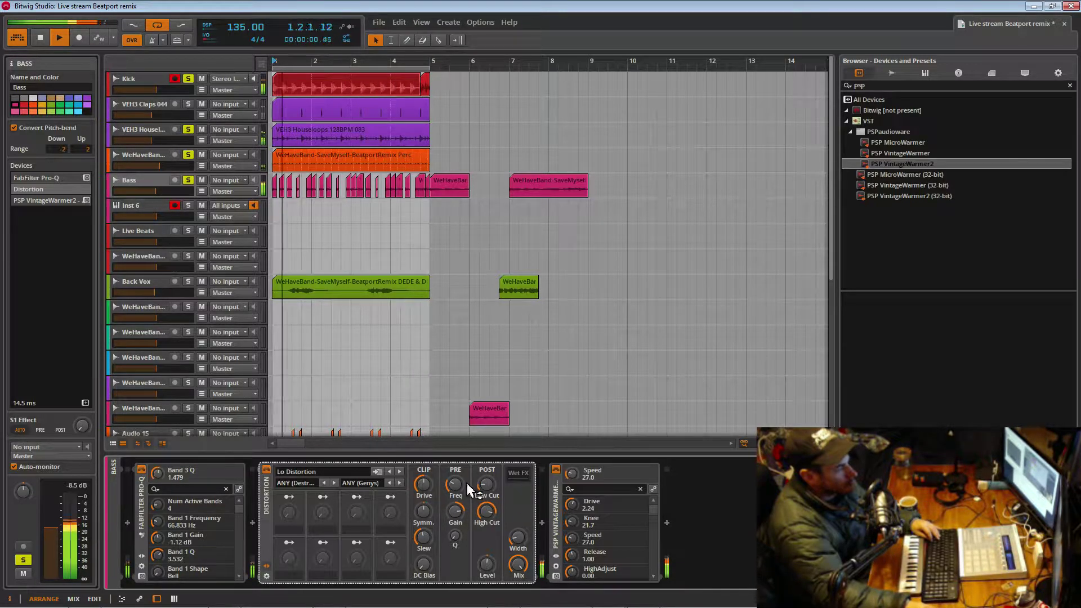
{"action": "left_click_drag", "start_coordinate": [480, 501], "coordinate": [455, 568]}
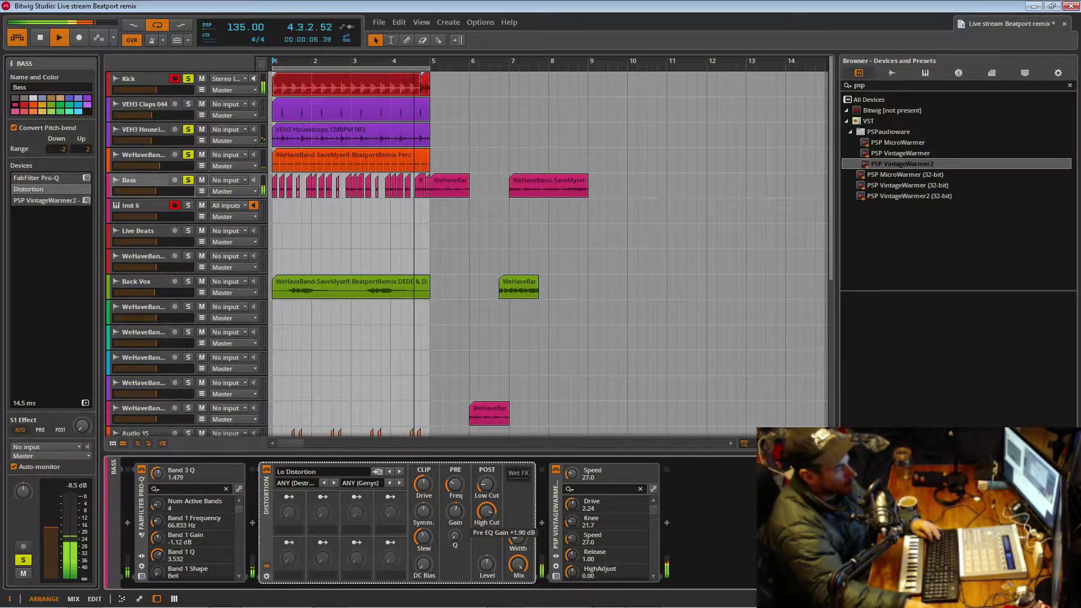
{"action": "mouse_move", "coordinate": [426, 534]}
{"action": "left_mouse_down"}
{"action": "mouse_move", "coordinate": [427, 572]}
{"action": "mouse_move", "coordinate": [423, 521]}
{"action": "left_mouse_up"}
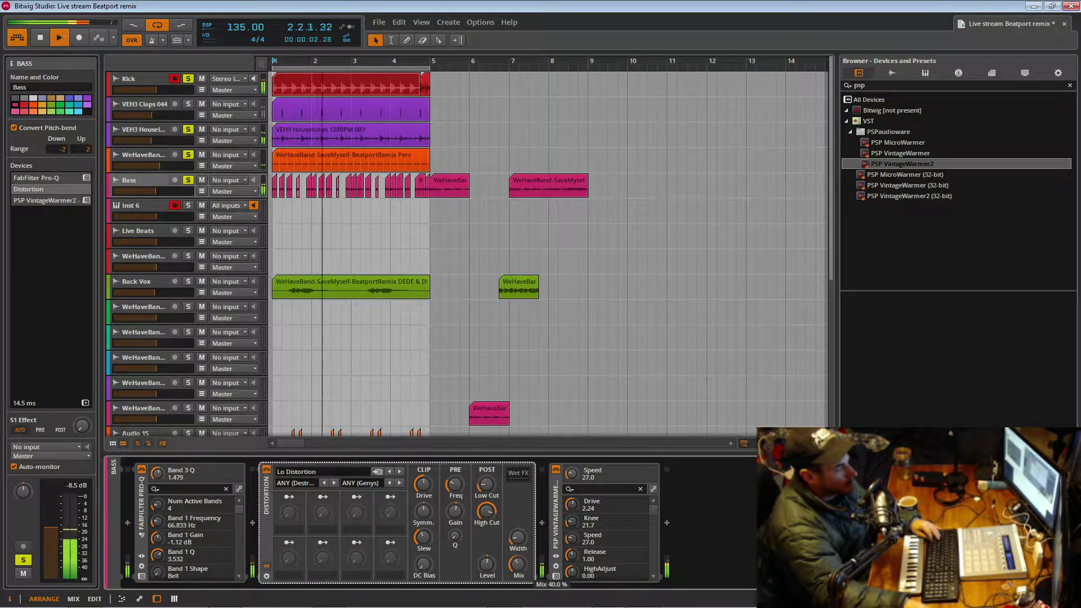
- Audition the Distortion's mix at about 39.5% and its post-EQ cuts against bypass, and remove the device from the Bass track
{"action": "mouse_move", "coordinate": [518, 564]}
{"action": "left_mouse_down"}
{"action": "mouse_move", "coordinate": [517, 578]}
{"action": "mouse_move", "coordinate": [518, 567]}
{"action": "left_mouse_up"}
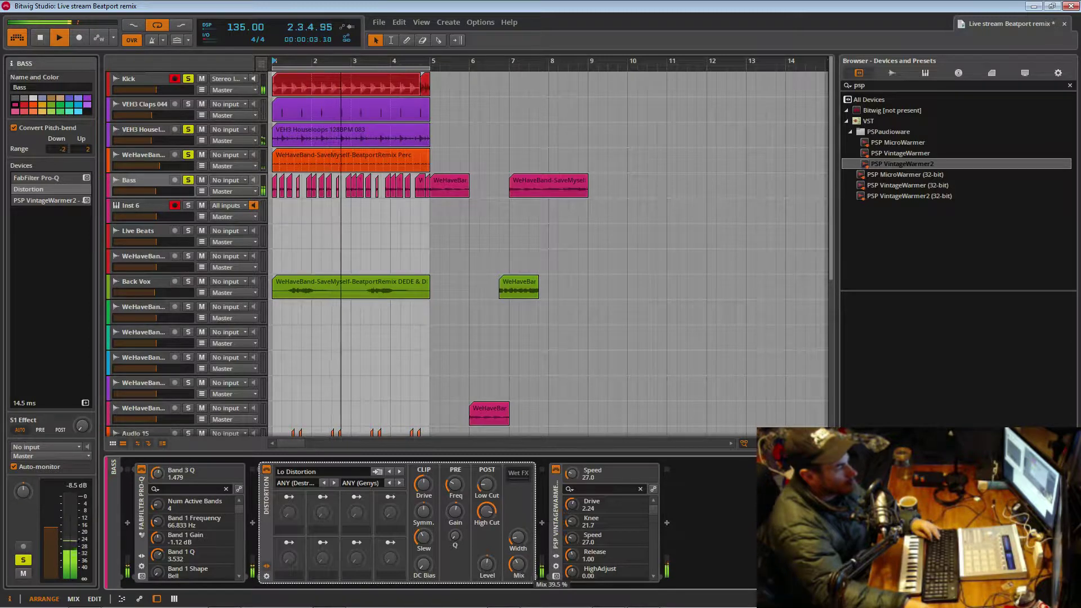
{"action": "left_click", "coordinate": [267, 470]}
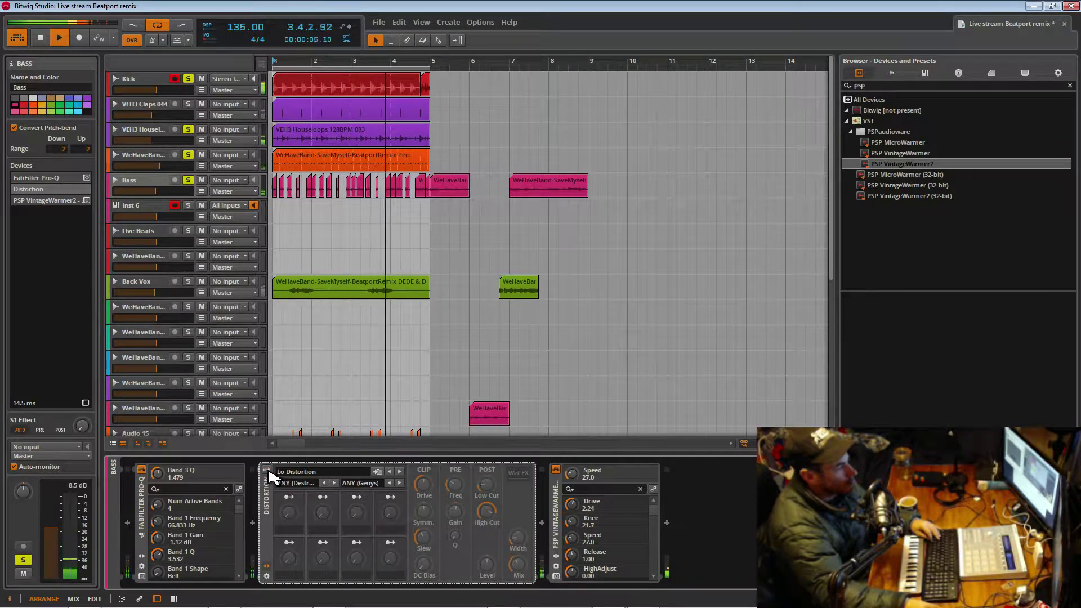
{"action": "left_click", "coordinate": [266, 469]}
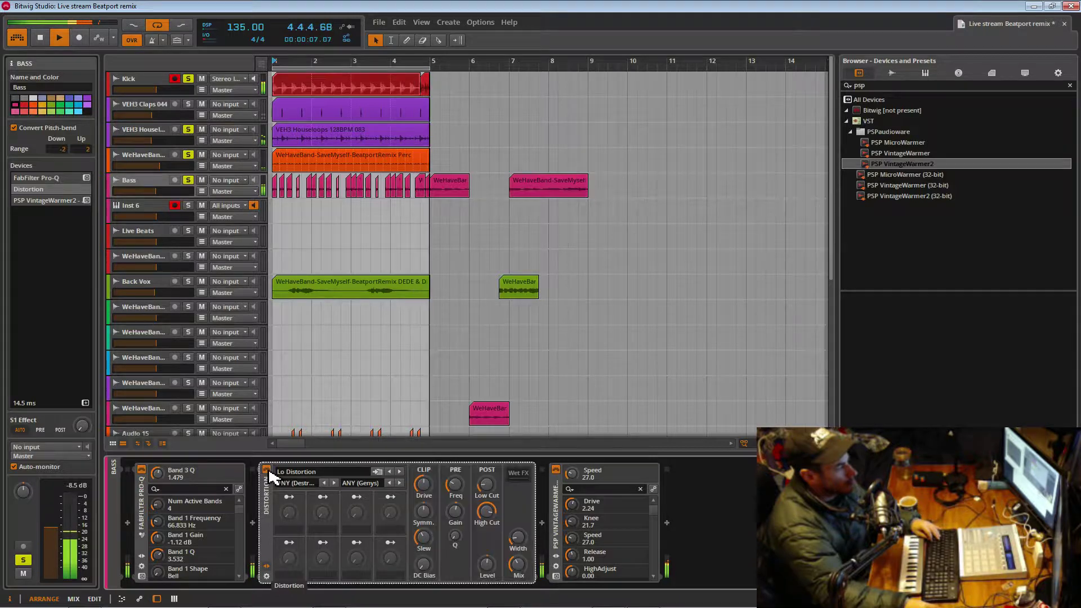
{"action": "left_click_drag", "start_coordinate": [486, 484], "coordinate": [487, 546]}
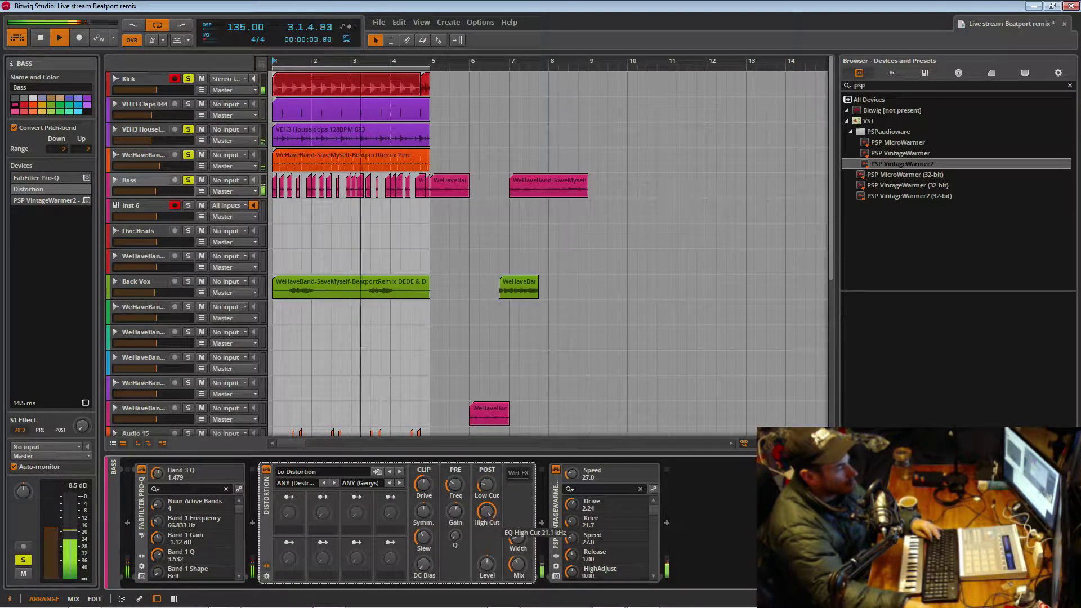
{"action": "left_click_drag", "start_coordinate": [487, 490], "coordinate": [487, 509]}
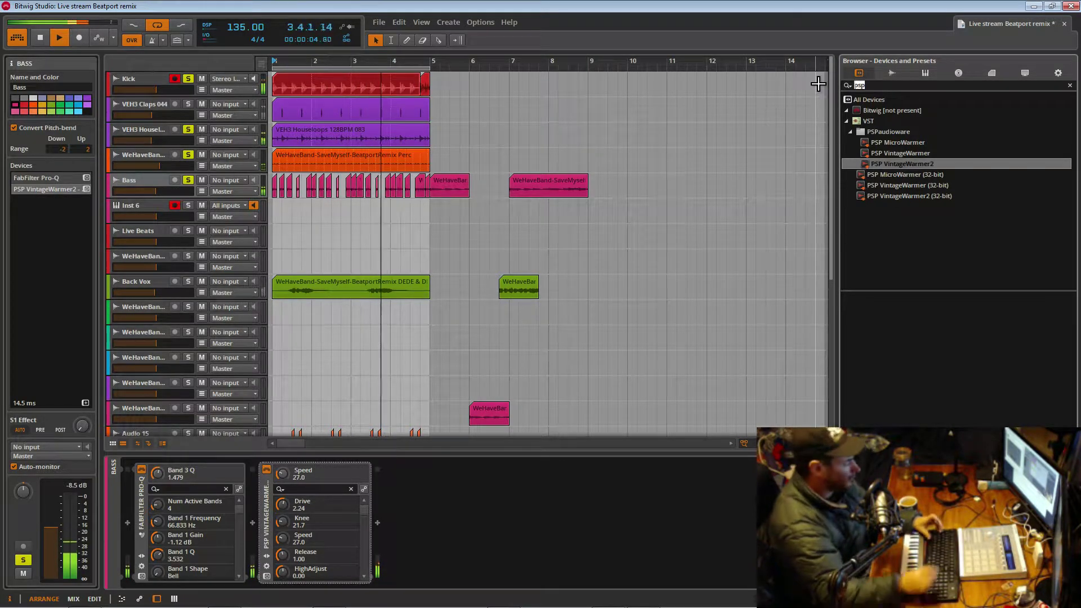
- Search the devices for "sat", add FabFilter Saturn x64 to the Bass track and place it between FabFilter Pro-Q and VintageWarmer2
{"action": "type", "text": "sat"}
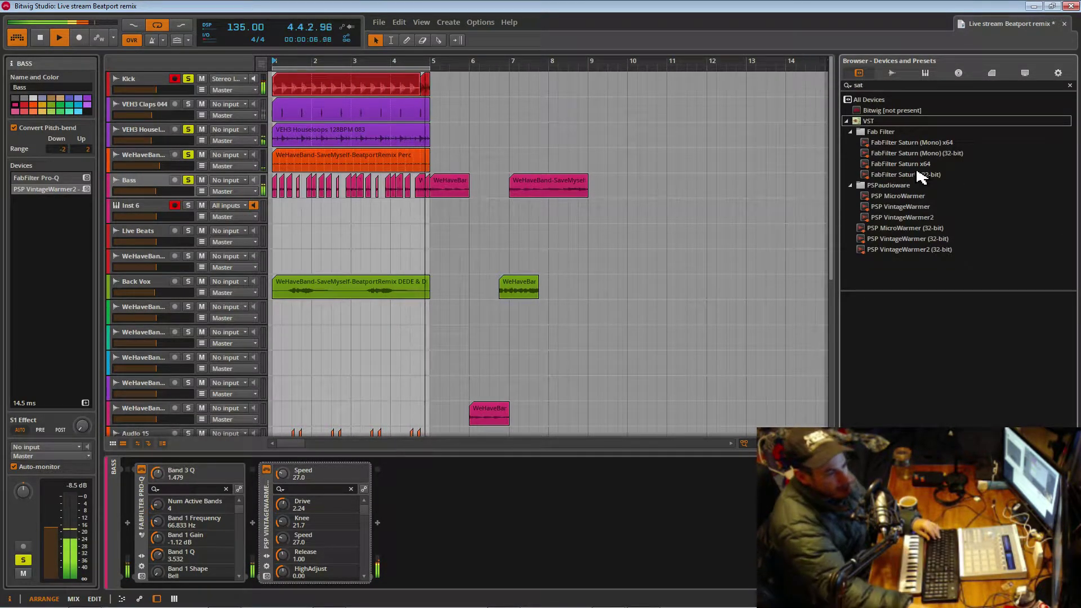
{"action": "left_click", "coordinate": [901, 164]}
{"action": "double_click", "coordinate": [901, 165]}
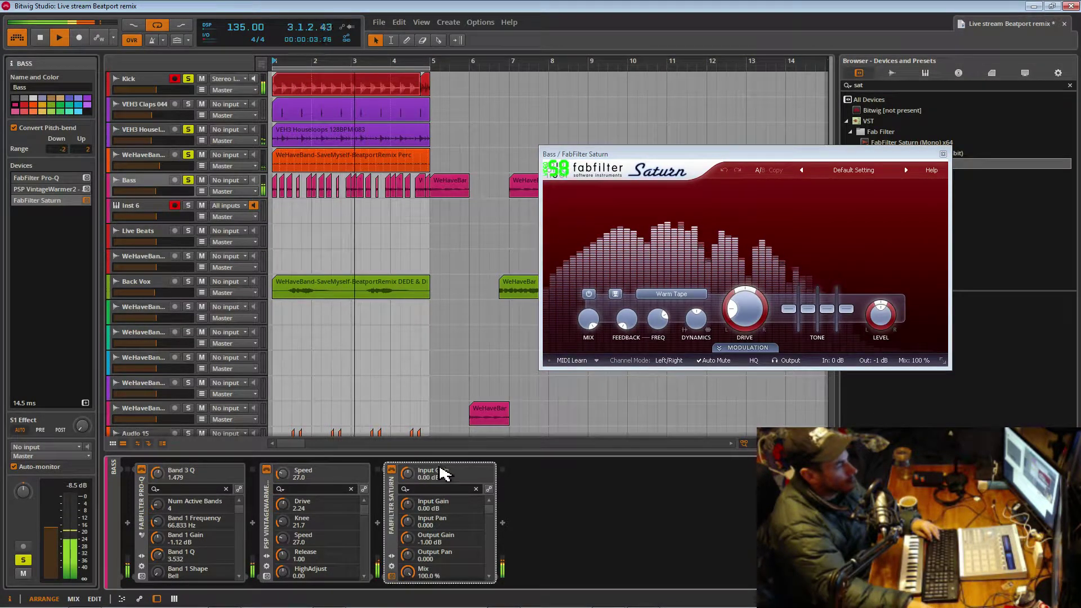
{"action": "left_click_drag", "start_coordinate": [399, 522], "coordinate": [262, 520]}
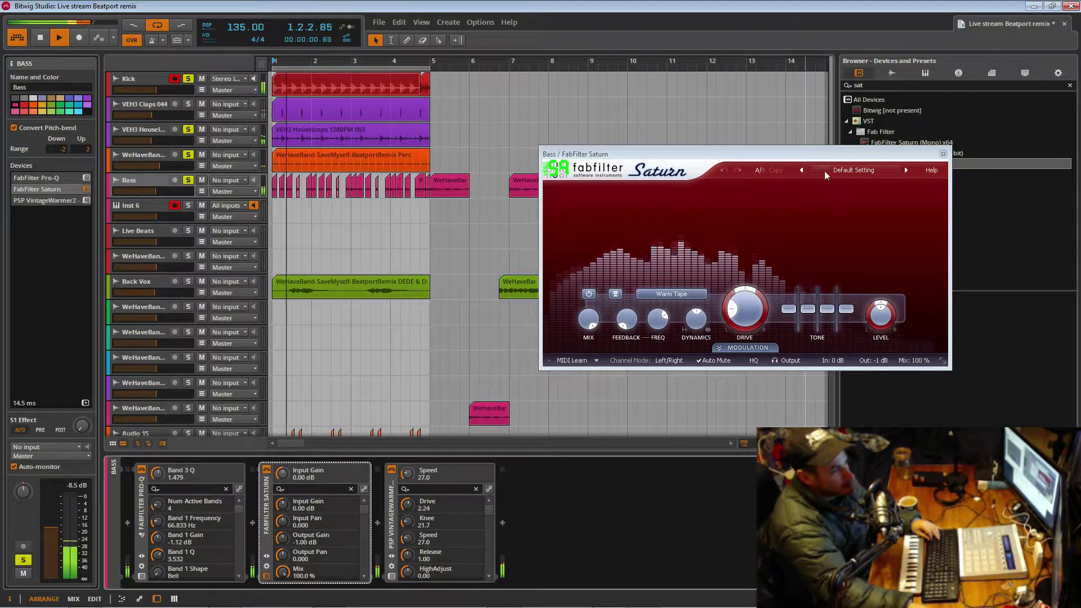
- Try Saturn's Basic Saturator O preset from the Best Of category with an adjusted band 1 level
{"action": "left_click", "coordinate": [840, 170]}
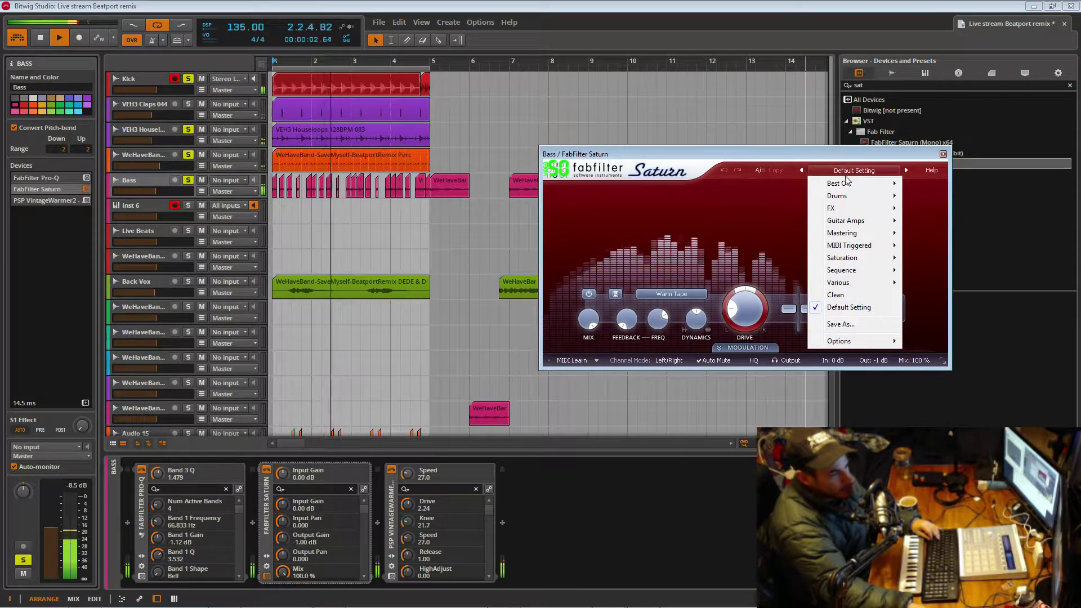
{"action": "mouse_move", "coordinate": [854, 189]}
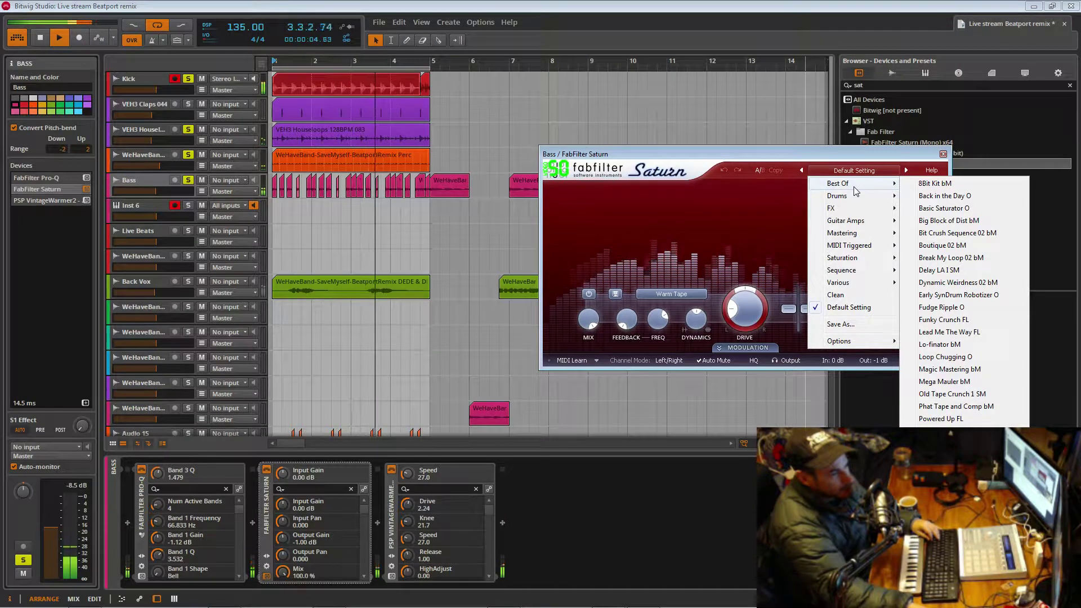
{"action": "left_click", "coordinate": [952, 208]}
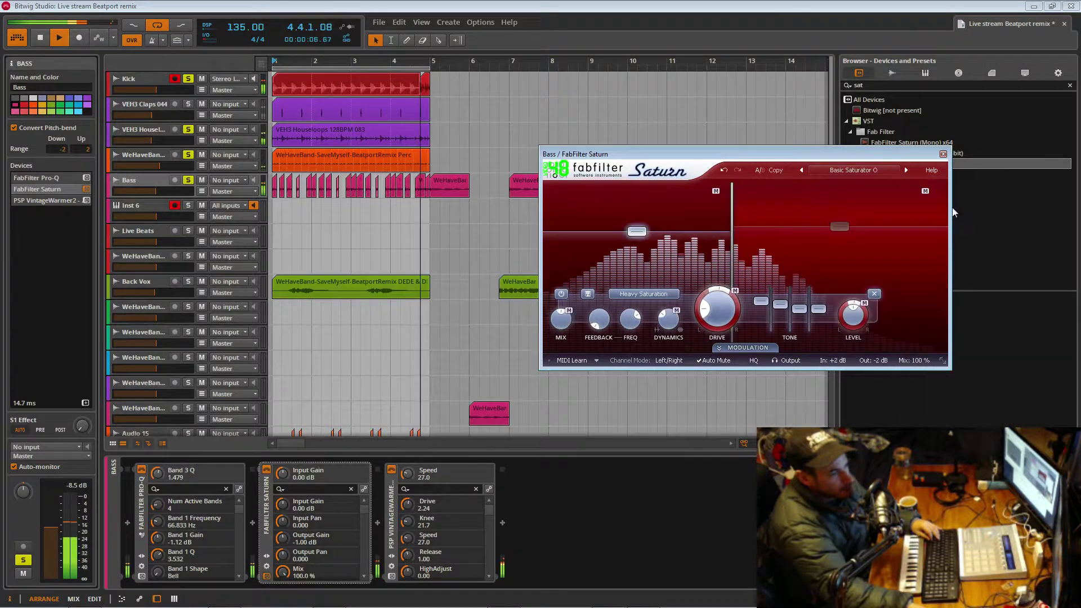
{"action": "left_click_drag", "start_coordinate": [639, 236], "coordinate": [642, 220]}
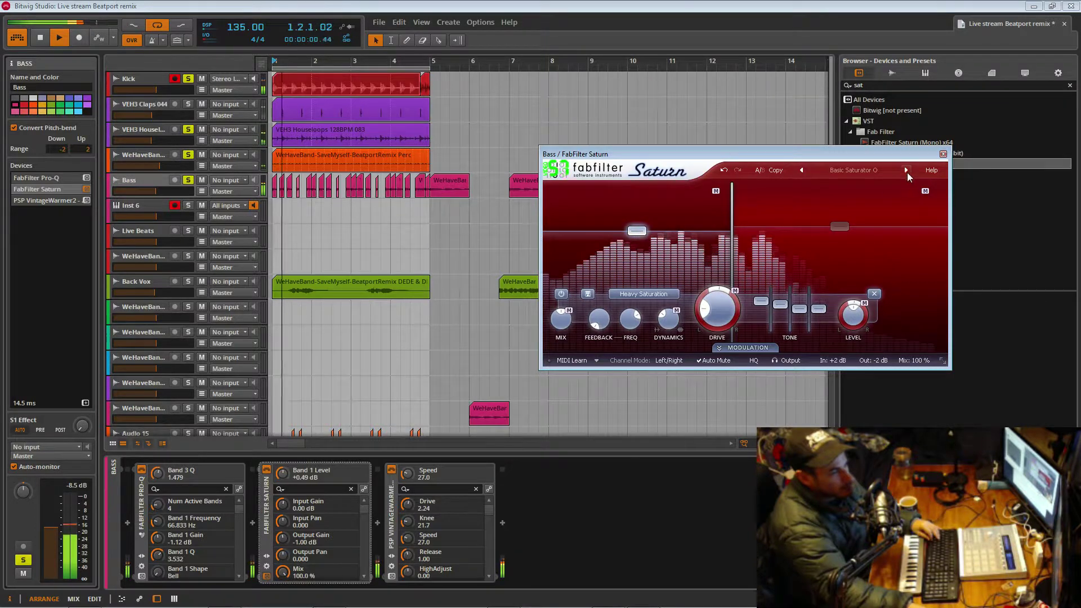
- Audition further Saturn presets, including Boutique 02 bM, Break My Loop 02 bM, Basic Saturator O and De-impact (Dax)
{"action": "left_click", "coordinate": [905, 170]}
{"action": "left_click", "coordinate": [905, 170]}
{"action": "left_click", "coordinate": [905, 170]}
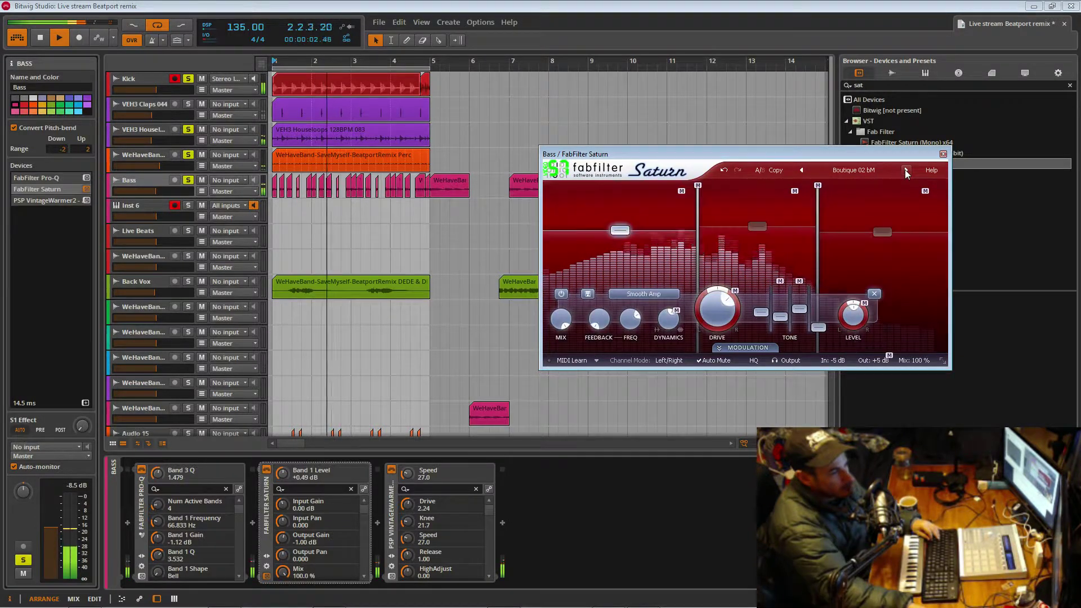
{"action": "left_click", "coordinate": [904, 170]}
{"action": "left_click", "coordinate": [880, 170]}
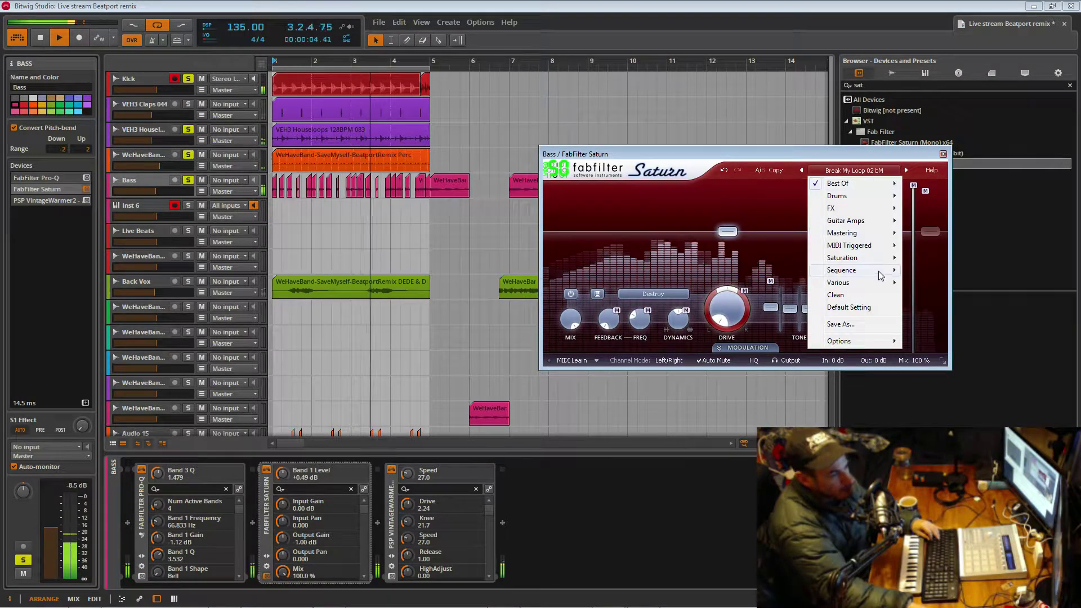
{"action": "mouse_move", "coordinate": [878, 258]}
{"action": "left_click", "coordinate": [937, 255]}
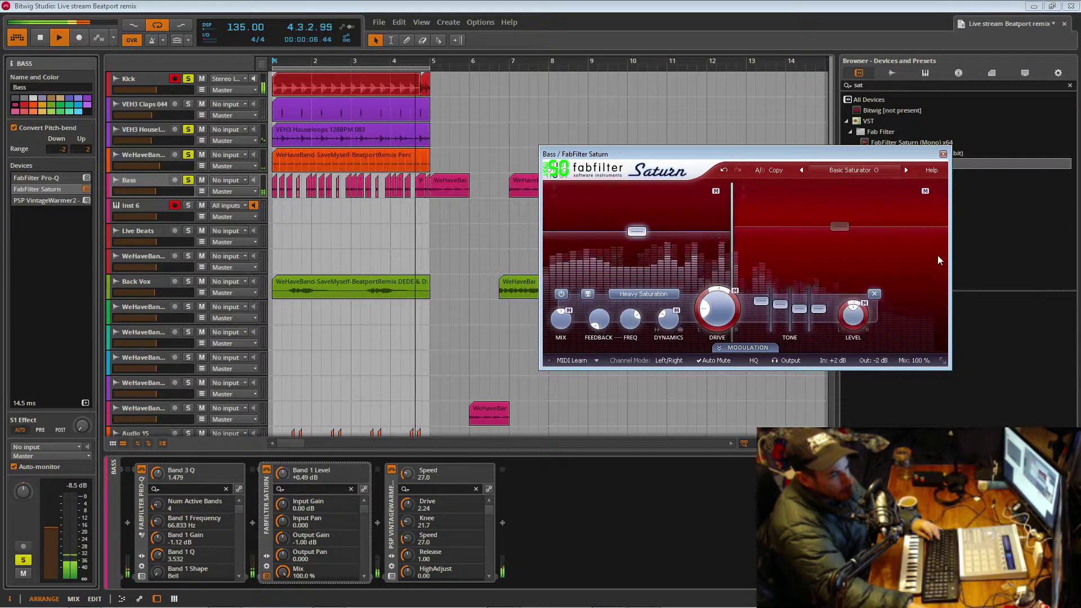
{"action": "left_click", "coordinate": [904, 169]}
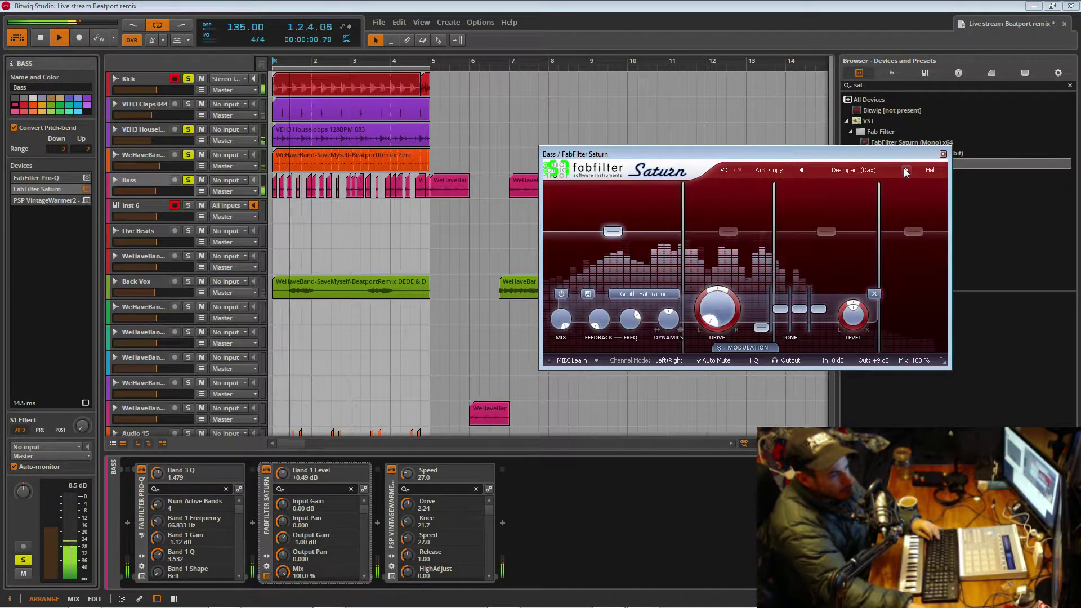
- Load Saturn's SynthBass Clipper O preset from the Saturation category and compare the bass with Saturn bypassed and active
{"action": "left_click", "coordinate": [851, 170]}
{"action": "mouse_move", "coordinate": [857, 262]}
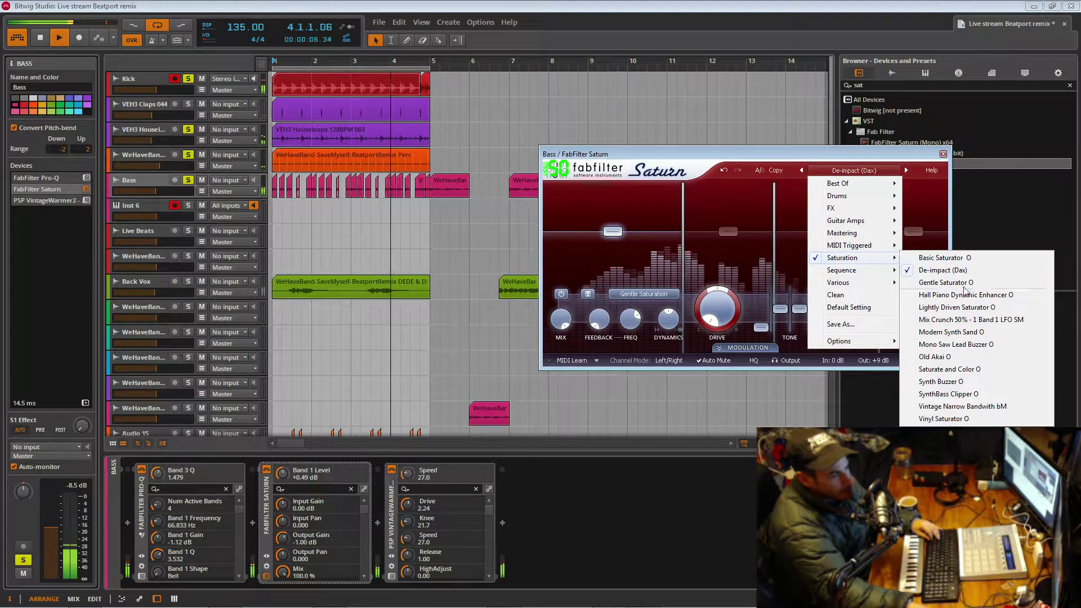
{"action": "left_click", "coordinate": [948, 394]}
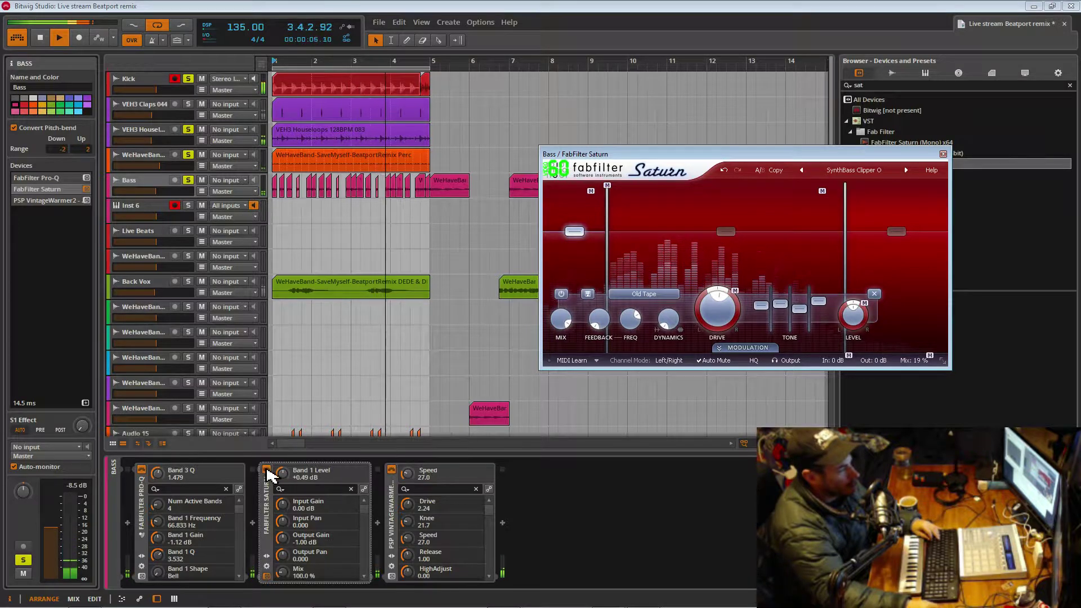
{"action": "left_click", "coordinate": [267, 472]}
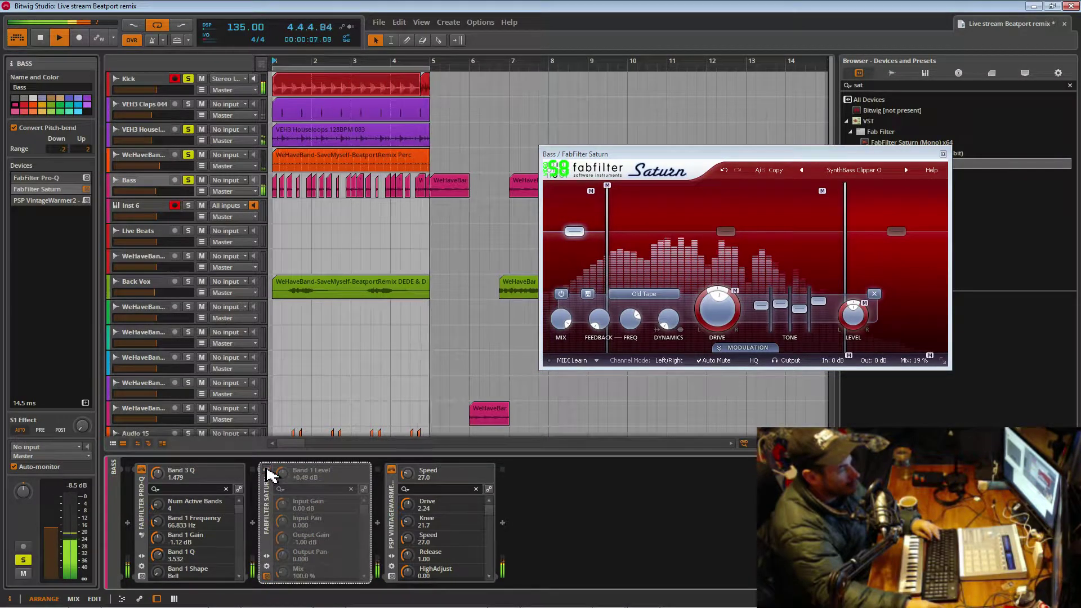
{"action": "left_click", "coordinate": [269, 475]}
- Raise Saturn's band 1 level to about +22 dB and split the next band with a new crossover at about 213 Hz
{"action": "left_click_drag", "start_coordinate": [574, 230], "coordinate": [585, 209]}
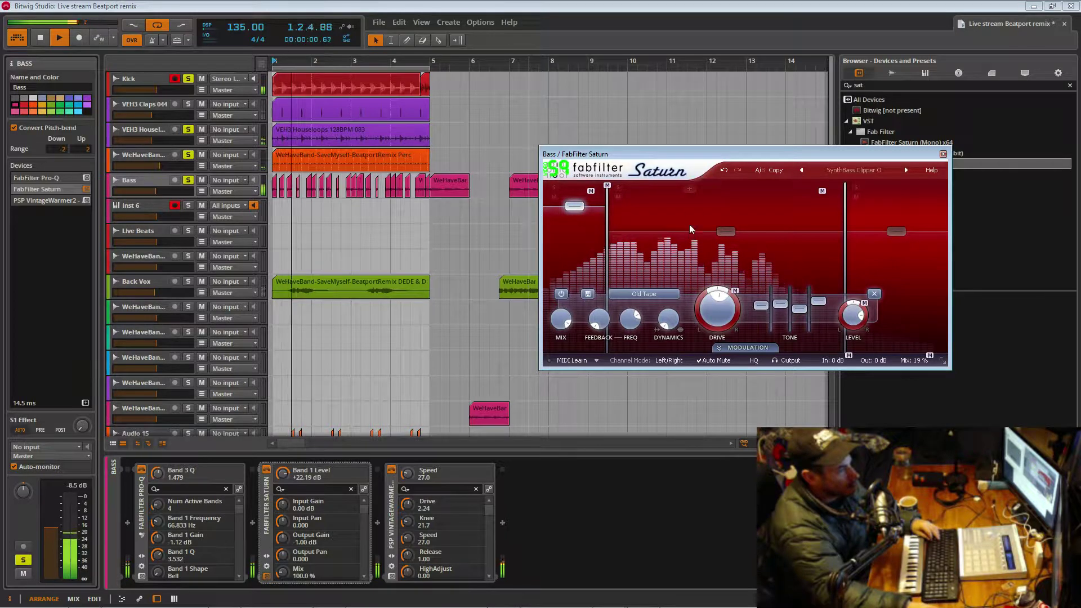
{"action": "left_click", "coordinate": [688, 188]}
{"action": "left_click_drag", "start_coordinate": [648, 231], "coordinate": [681, 235]}
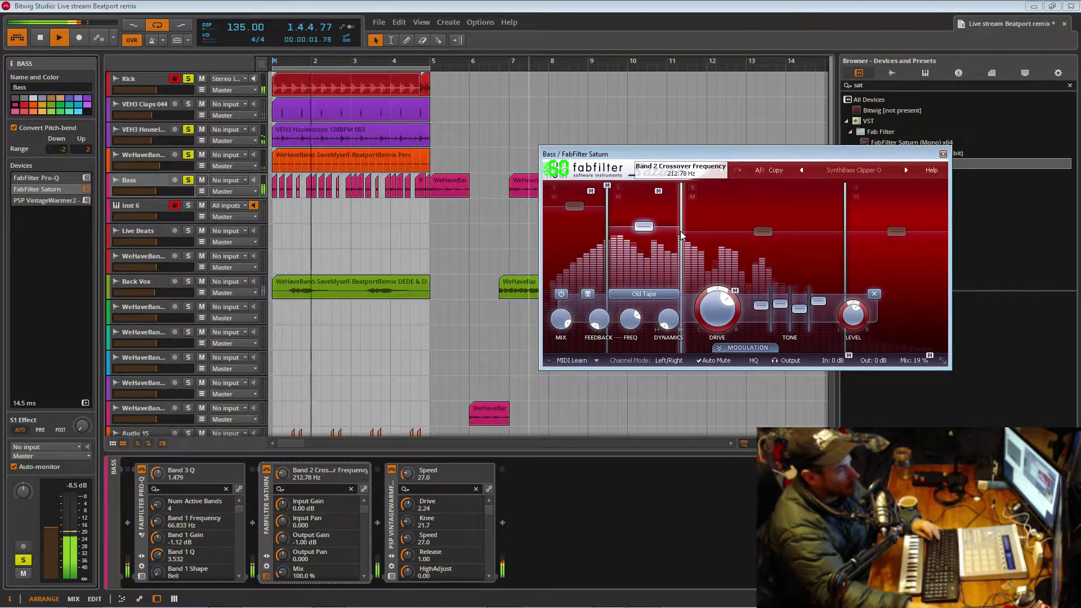
- Set Saturn's band 1 drive to about 80% and bring the band 1 level down to about +16 dB
{"action": "left_click_drag", "start_coordinate": [575, 206], "coordinate": [579, 212]}
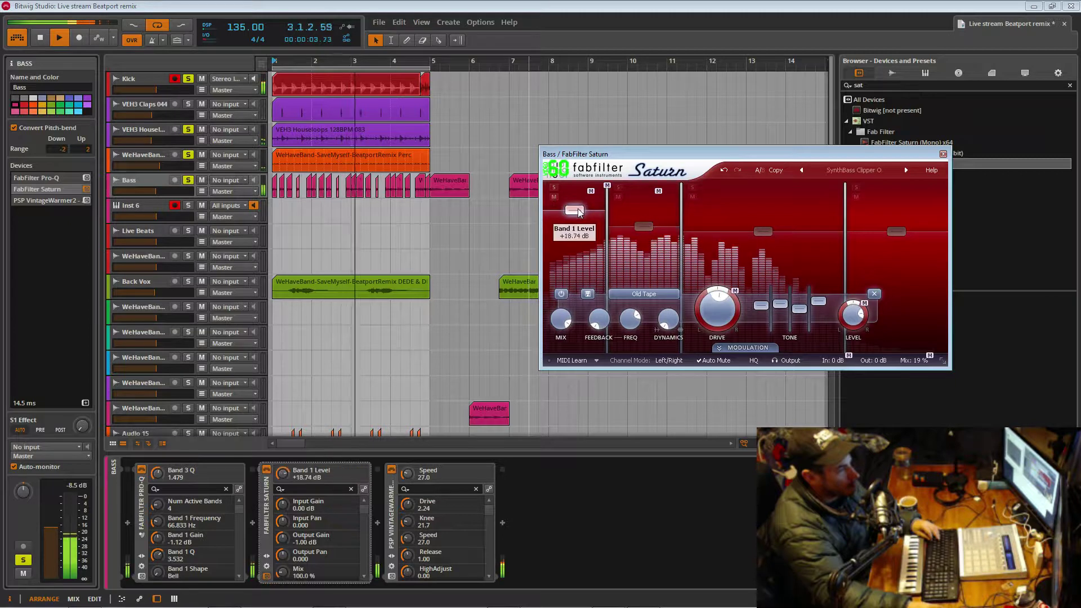
{"action": "left_click_drag", "start_coordinate": [716, 308], "coordinate": [711, 262]}
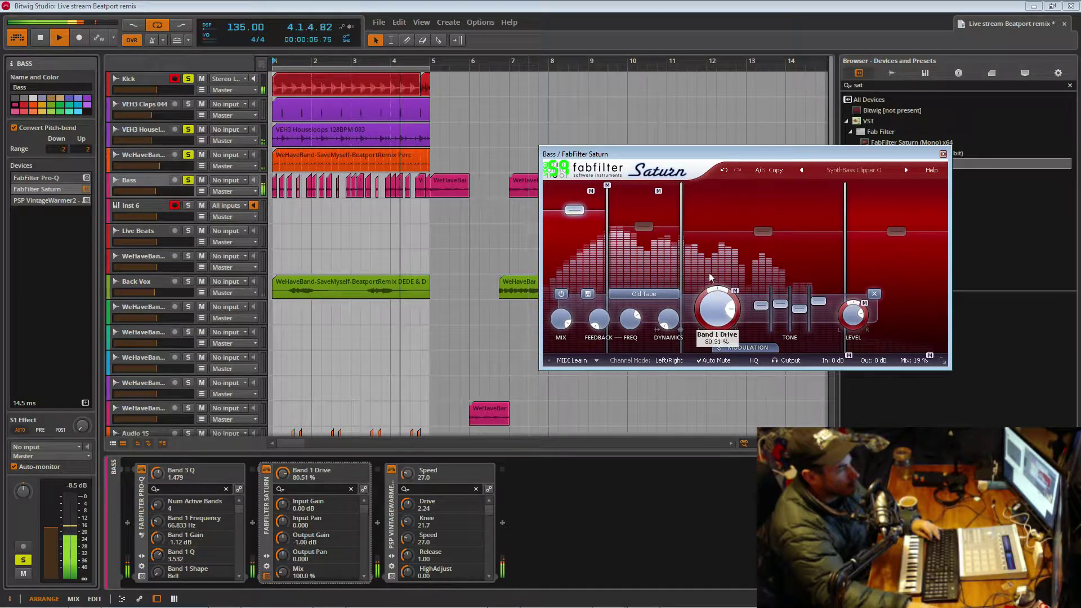
{"action": "left_click_drag", "start_coordinate": [574, 210], "coordinate": [572, 216]}
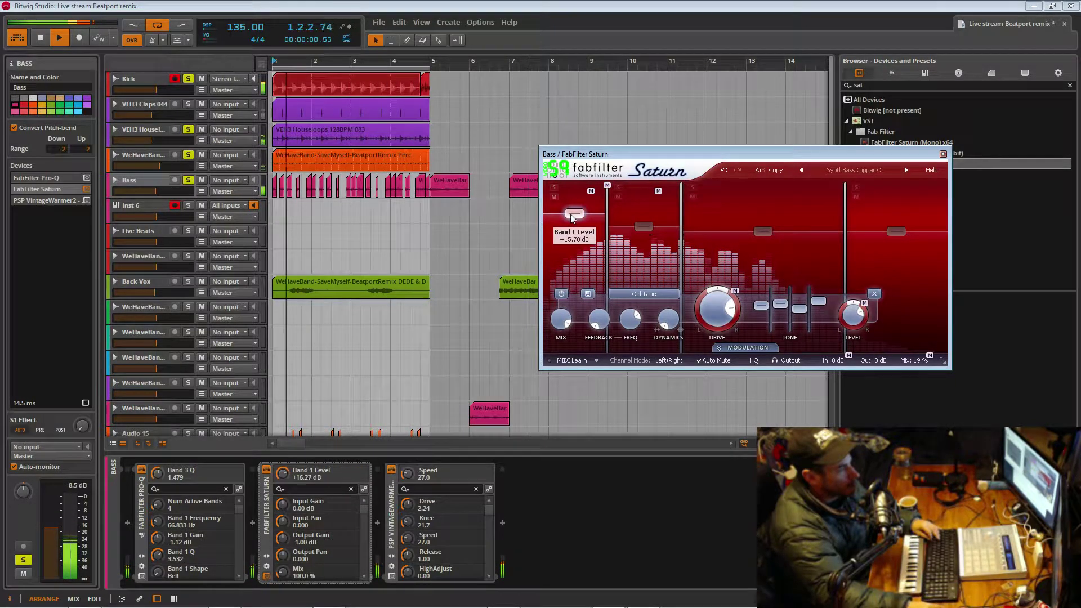
- Set Saturn's band 2 drive to about 66.5%
{"action": "left_click", "coordinate": [644, 226]}
{"action": "left_click", "coordinate": [719, 305]}
{"action": "left_click_drag", "start_coordinate": [718, 301], "coordinate": [720, 287]}
- Inspect the settings of Saturn's bands 1, 3 and 4 and compare the bass with Saturn bypassed and active
{"action": "left_click", "coordinate": [574, 214]}
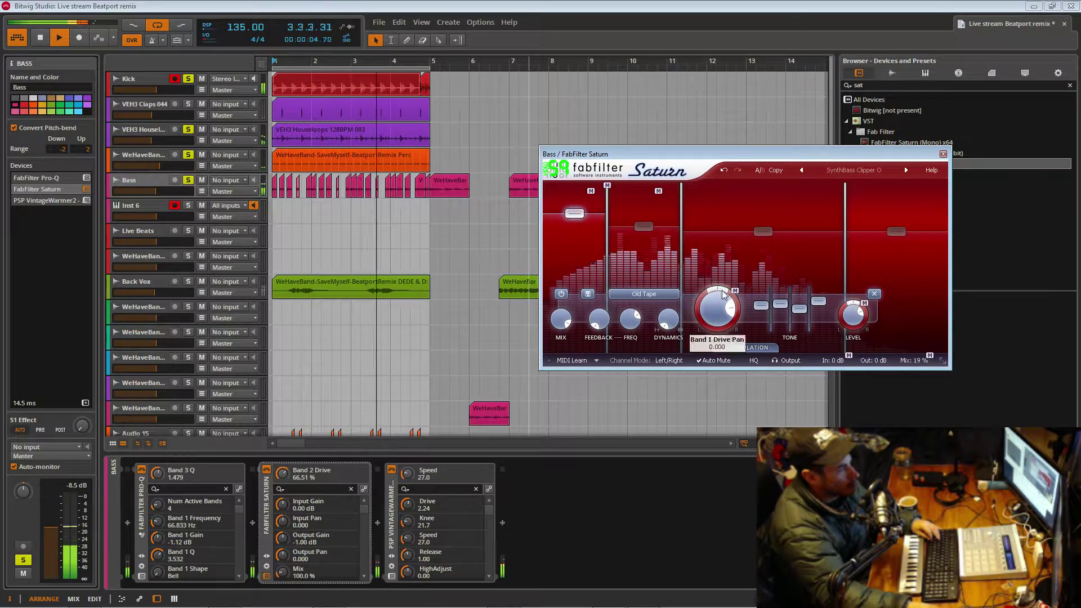
{"action": "left_click", "coordinate": [761, 232]}
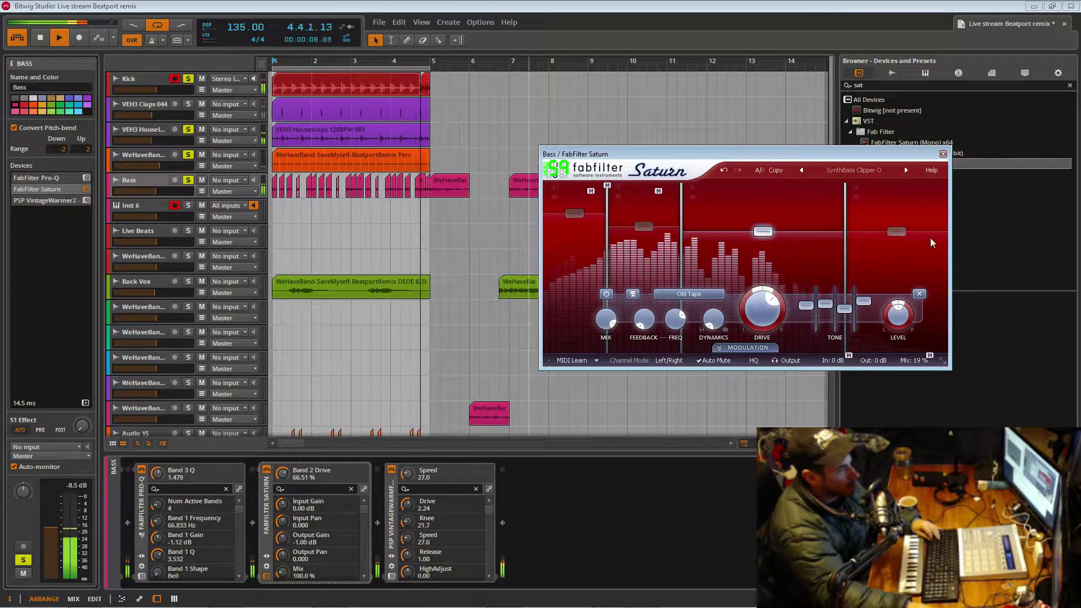
{"action": "left_click", "coordinate": [896, 231]}
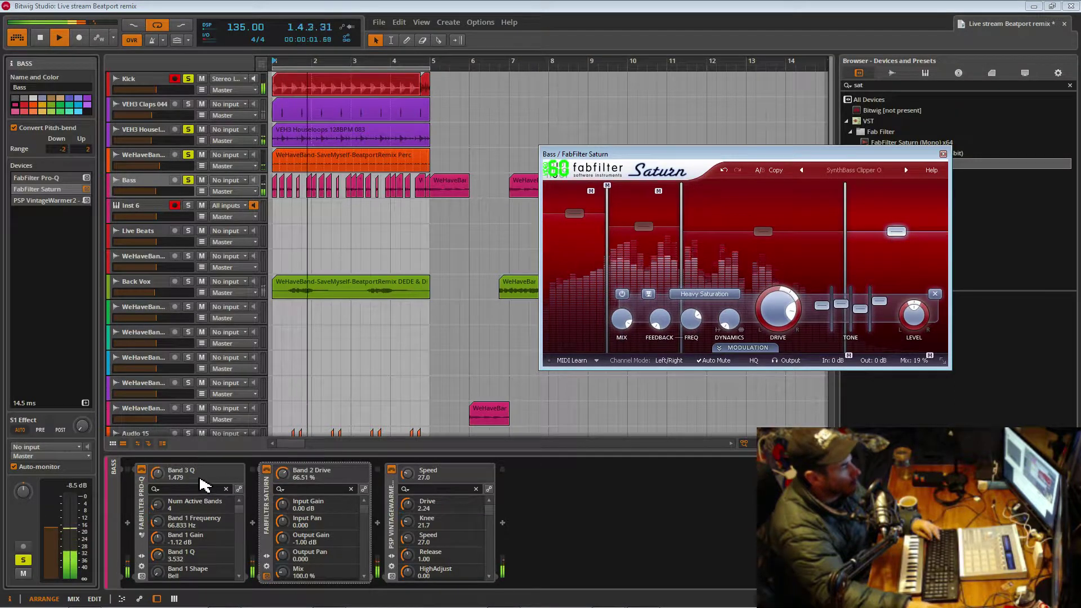
{"action": "left_click", "coordinate": [268, 471]}
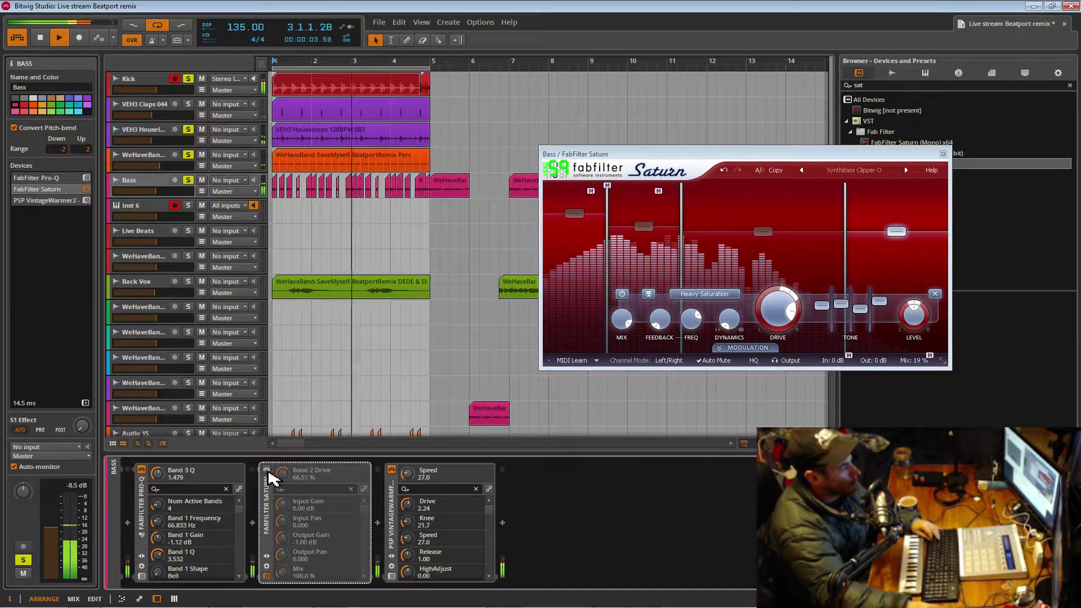
{"action": "left_click", "coordinate": [268, 471]}
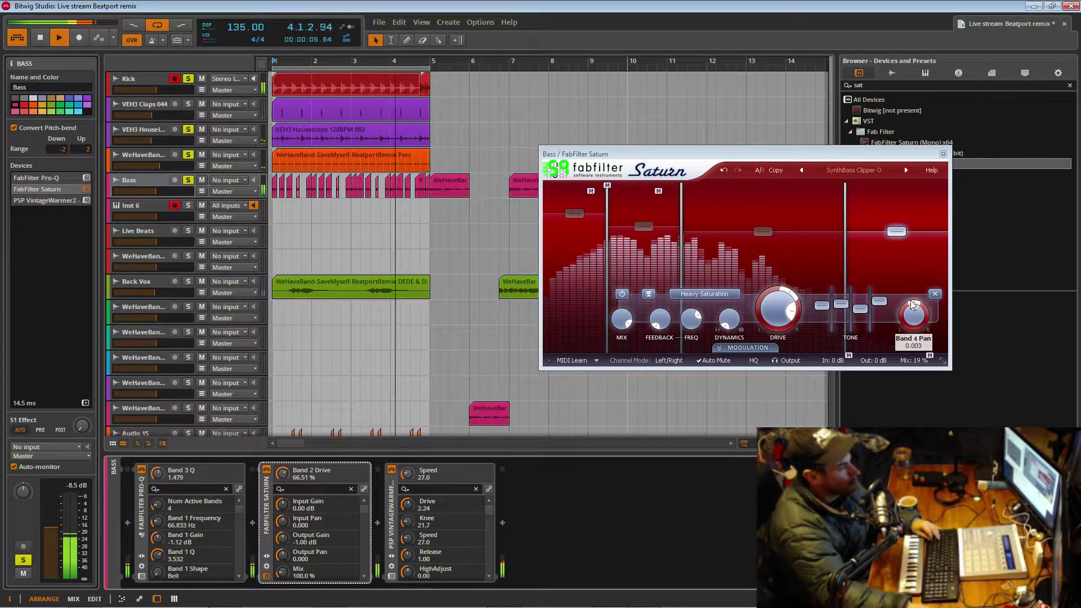
- Rebalance Saturn's two lowest bands, lowering band 1, setting band 2 to about +7.4 dB and their crossover to about 59 Hz
{"action": "left_click", "coordinate": [574, 215]}
{"action": "left_click_drag", "start_coordinate": [570, 226], "coordinate": [575, 227]}
{"action": "left_click_drag", "start_coordinate": [649, 228], "coordinate": [654, 225]}
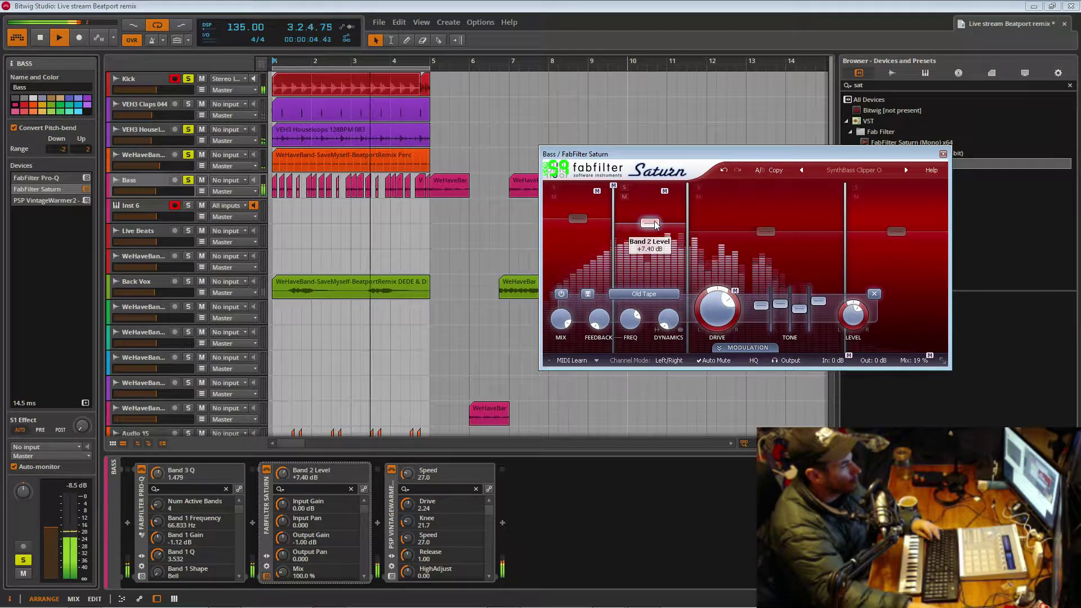
{"action": "left_click_drag", "start_coordinate": [613, 253], "coordinate": [606, 254]}
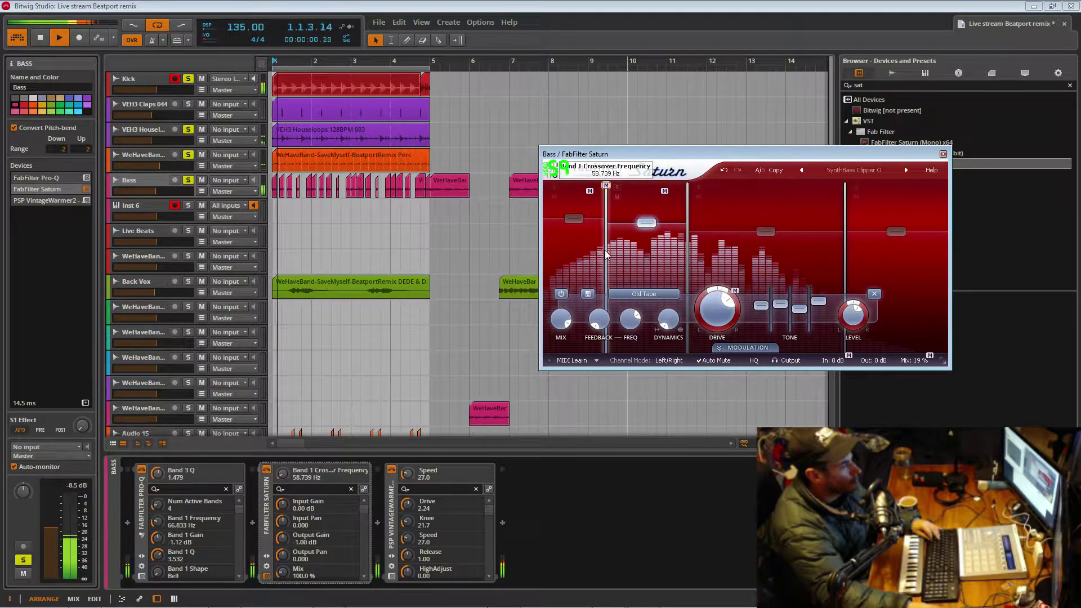
{"action": "mouse_move", "coordinate": [646, 223]}
{"action": "left_mouse_down"}
{"action": "mouse_move", "coordinate": [627, 307]}
{"action": "mouse_move", "coordinate": [654, 213]}
{"action": "mouse_move", "coordinate": [651, 234]}
{"action": "left_mouse_up"}
- Move FabFilter Pro-Q to the end of the Bass device chain, open its window and compare the sound with it bypassed
{"action": "left_click_drag", "start_coordinate": [143, 500], "coordinate": [517, 519]}
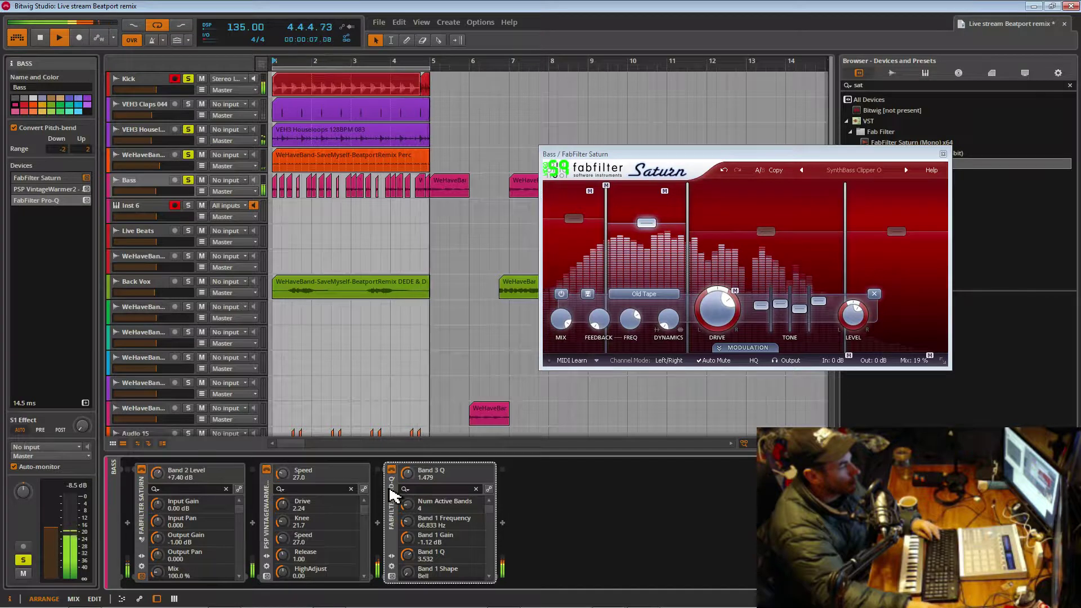
{"action": "left_click", "coordinate": [392, 470]}
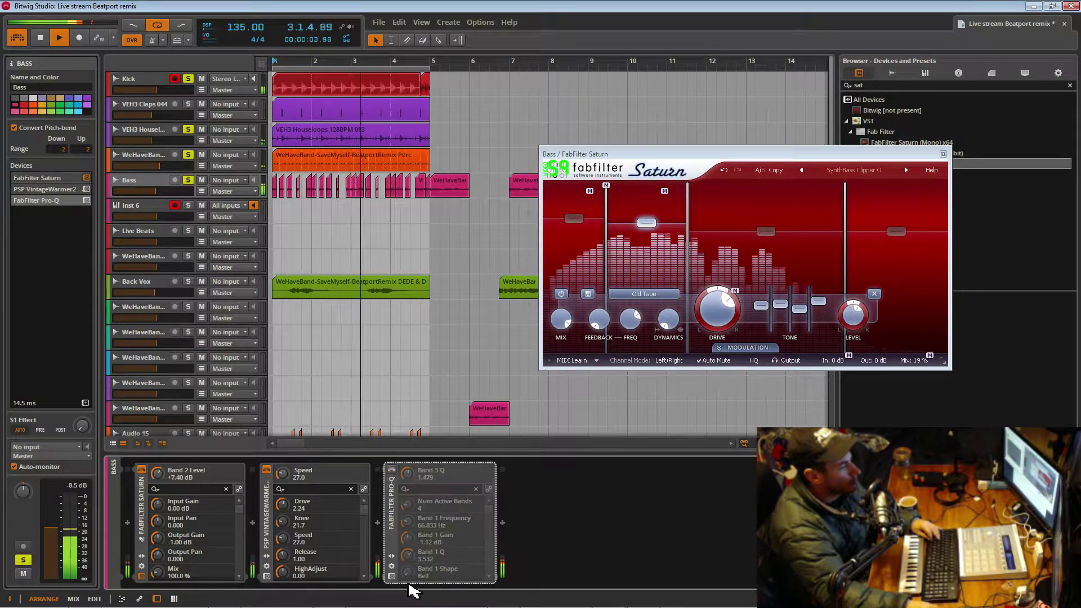
{"action": "left_click", "coordinate": [392, 576]}
{"action": "left_click", "coordinate": [391, 470]}
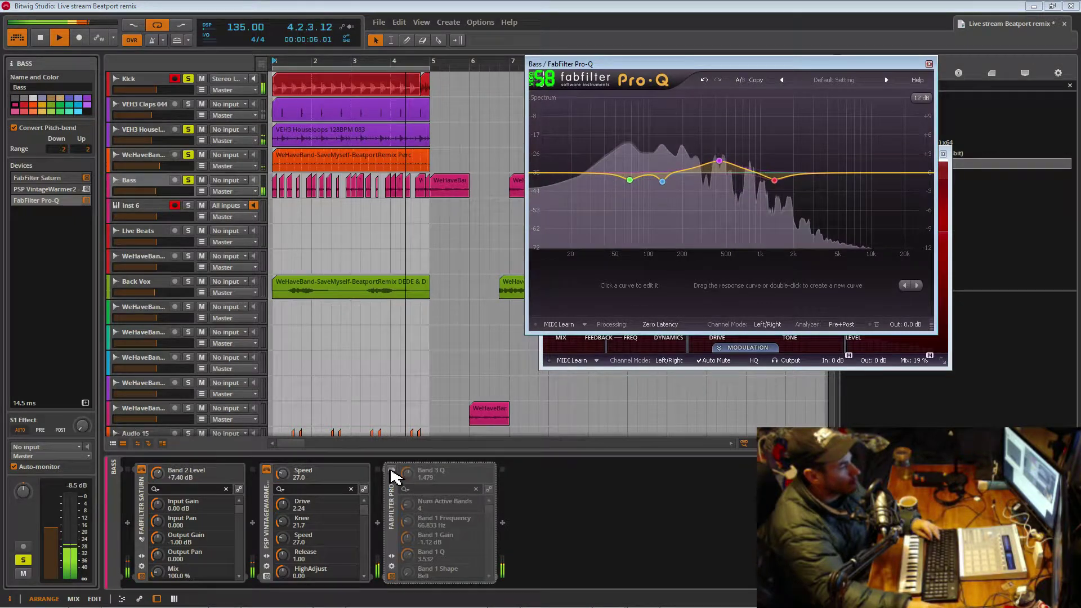
{"action": "left_click", "coordinate": [391, 470]}
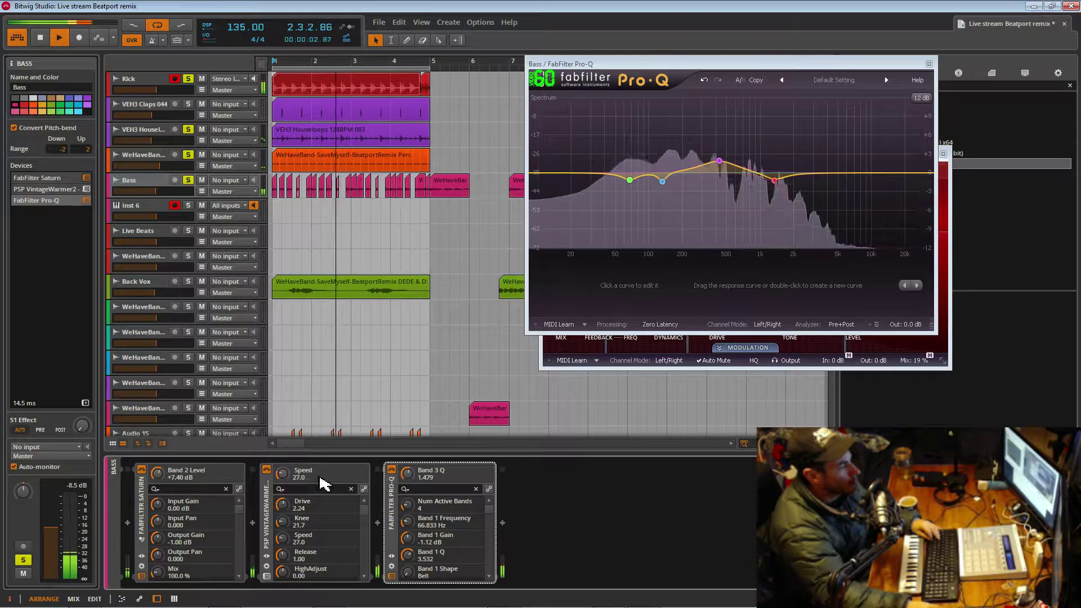
- Compare the bass with Saturn and VintageWarmer2 each bypassed and active, and close the Pro-Q and Saturn windows
{"action": "left_click", "coordinate": [142, 470]}
{"action": "left_click", "coordinate": [141, 470]}
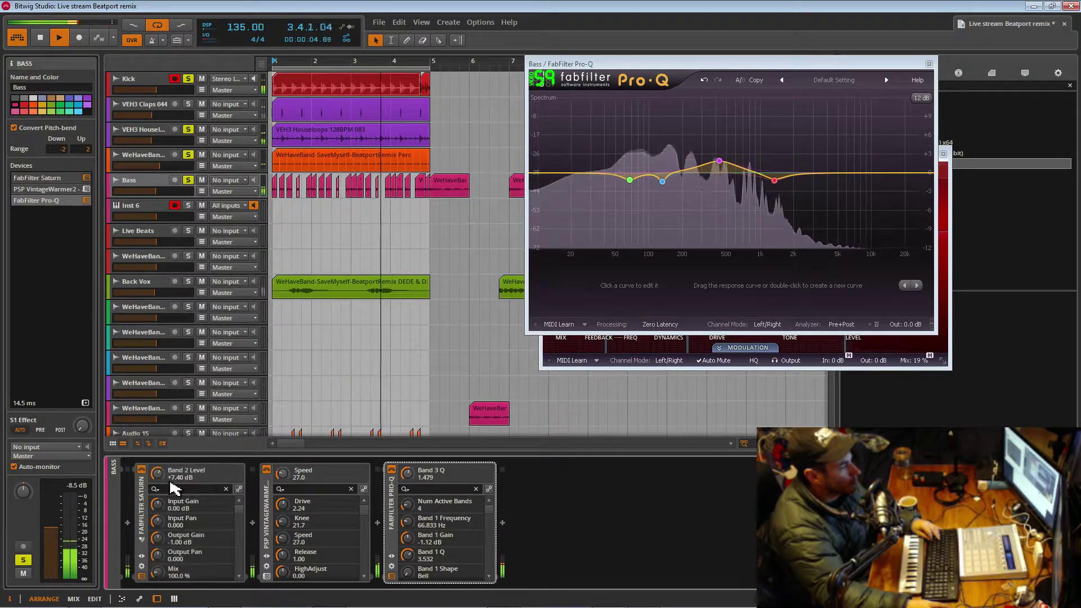
{"action": "left_click", "coordinate": [268, 472]}
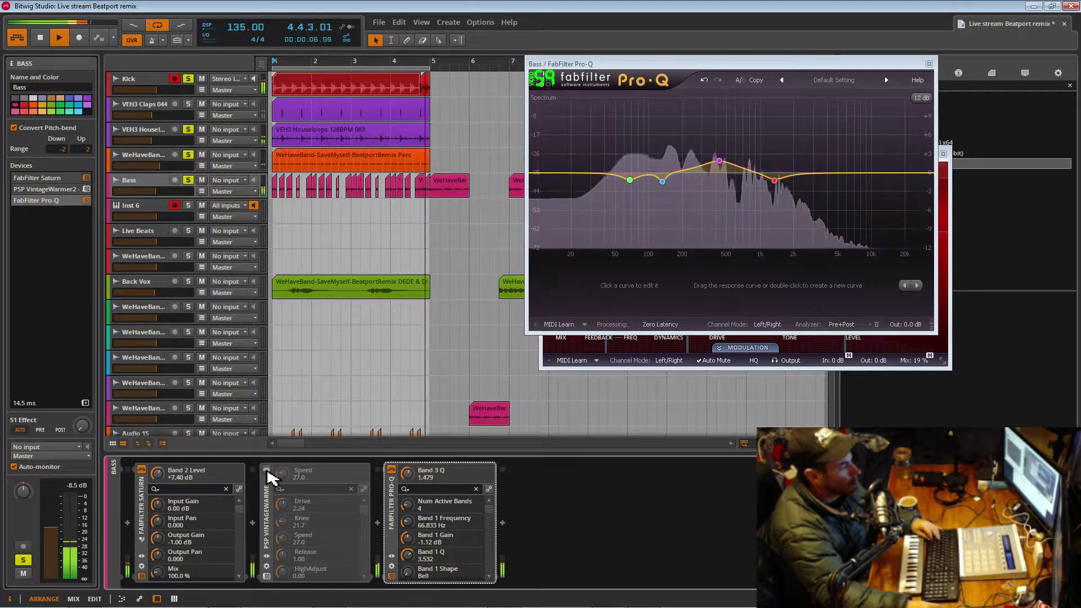
{"action": "left_click", "coordinate": [267, 471]}
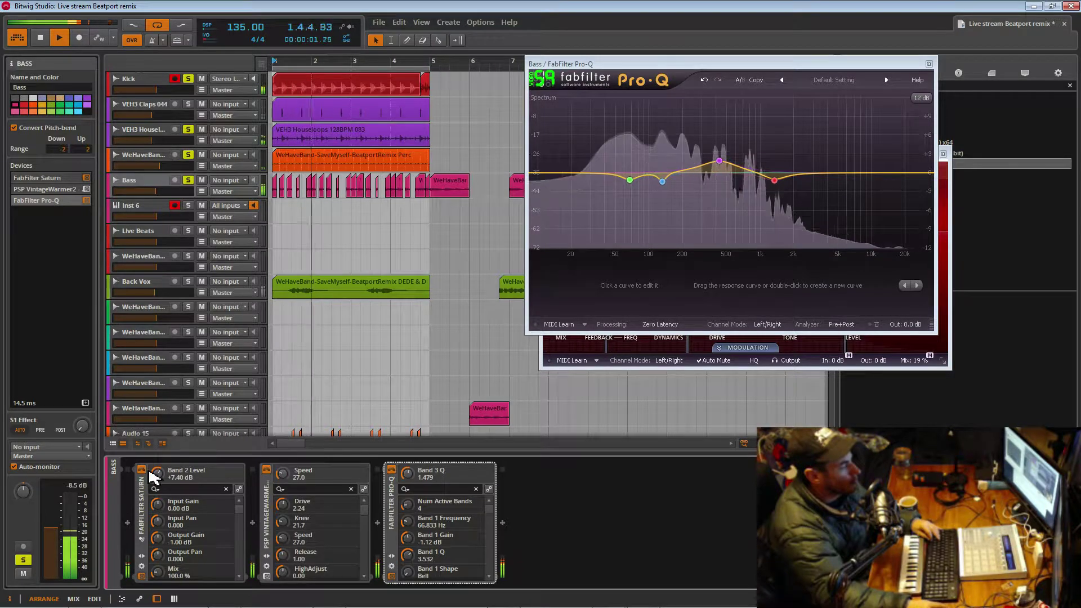
{"action": "left_click", "coordinate": [142, 470]}
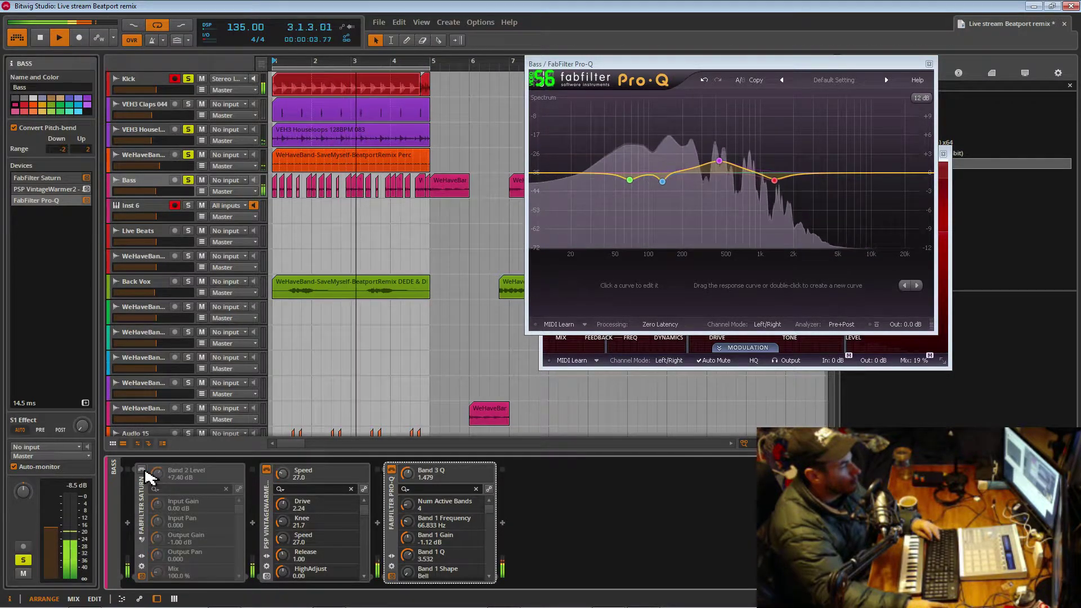
{"action": "left_click", "coordinate": [142, 470]}
{"action": "left_click", "coordinate": [142, 470]}
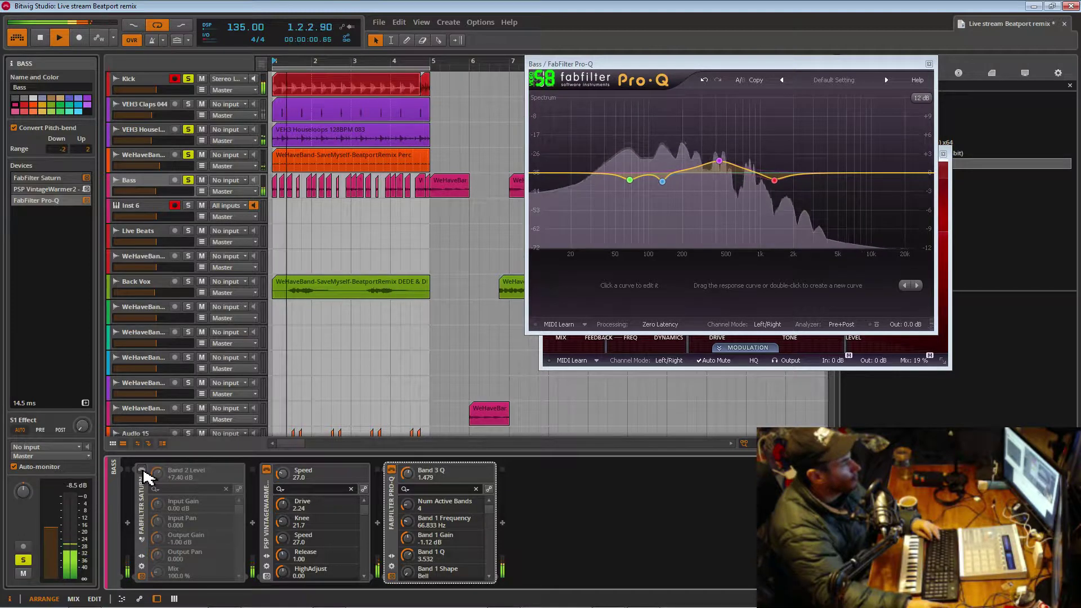
{"action": "left_click", "coordinate": [142, 470]}
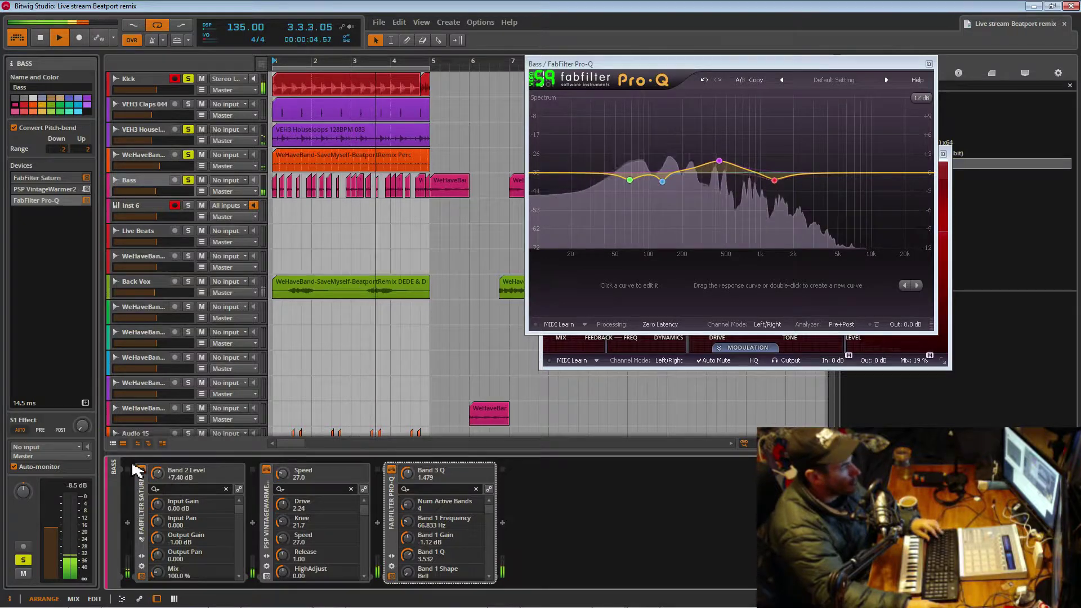
{"action": "left_click", "coordinate": [929, 63]}
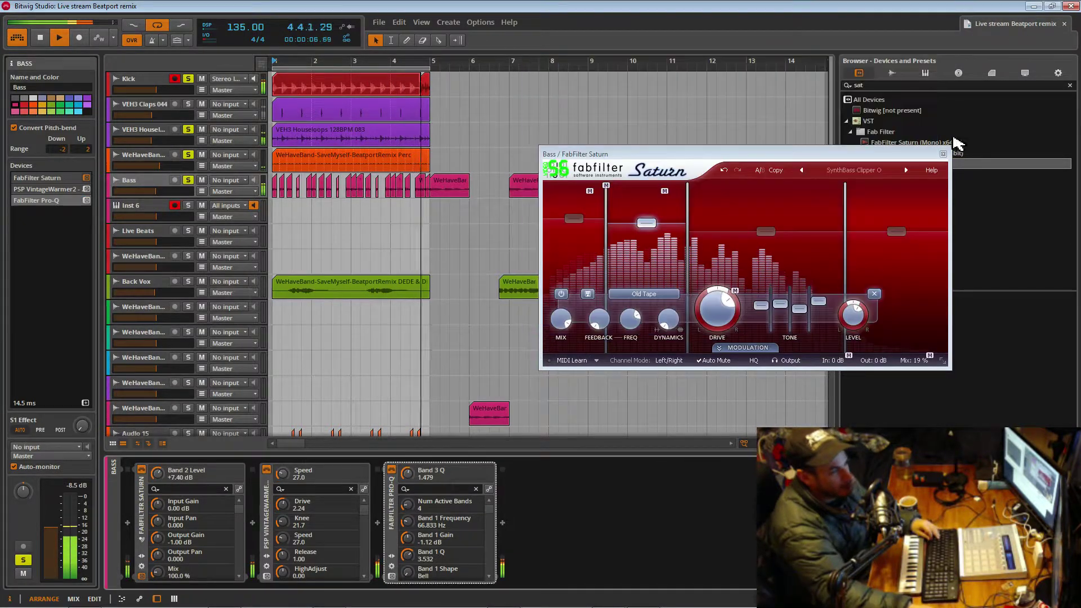
{"action": "left_click", "coordinate": [943, 155]}
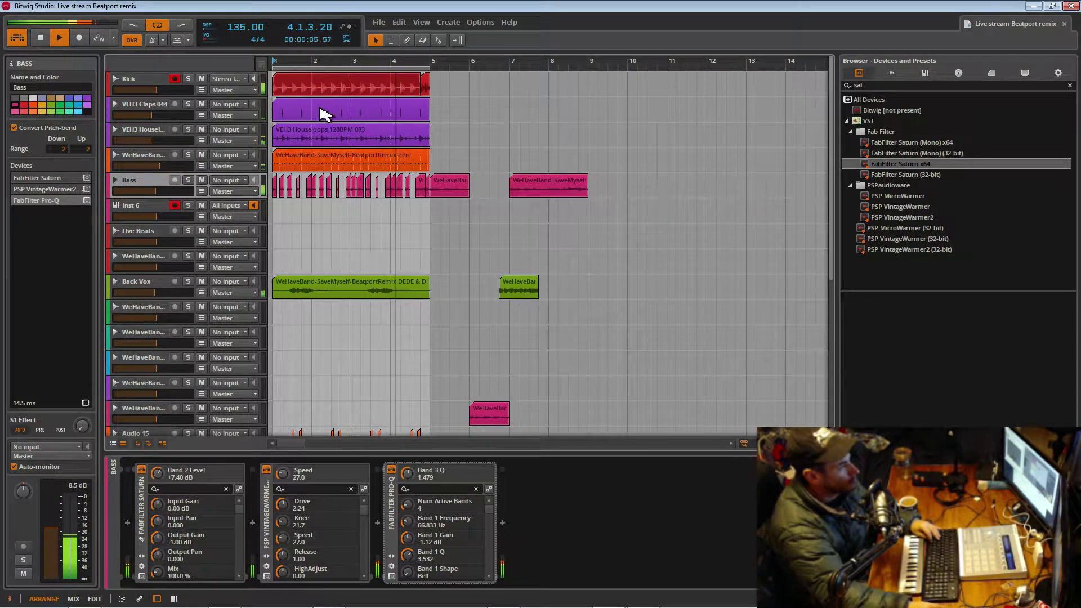
- Take the Bass track out of solo and raise the VEH3 Houseloops track's volume to about -11.2 dB
{"action": "left_click", "coordinate": [189, 79]}
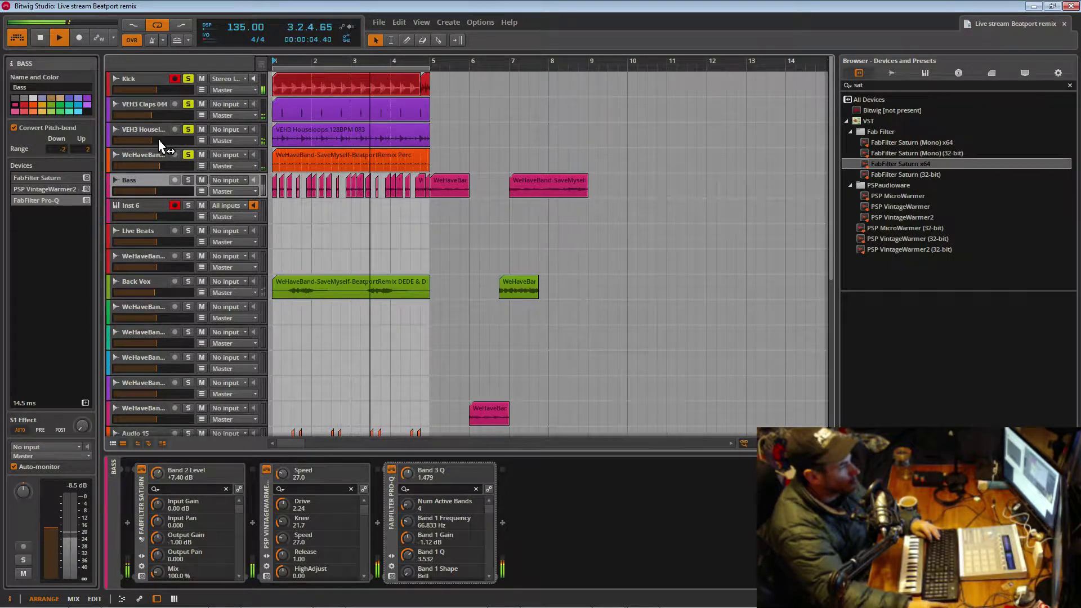
{"action": "left_click_drag", "start_coordinate": [153, 145], "coordinate": [156, 145]}
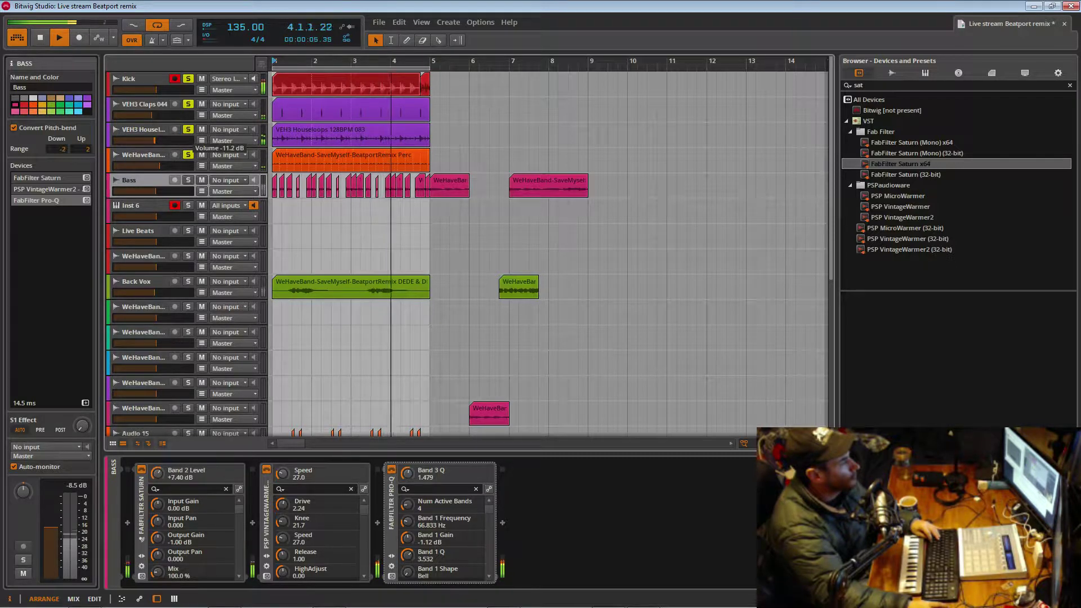
{"action": "left_click", "coordinate": [154, 109]}
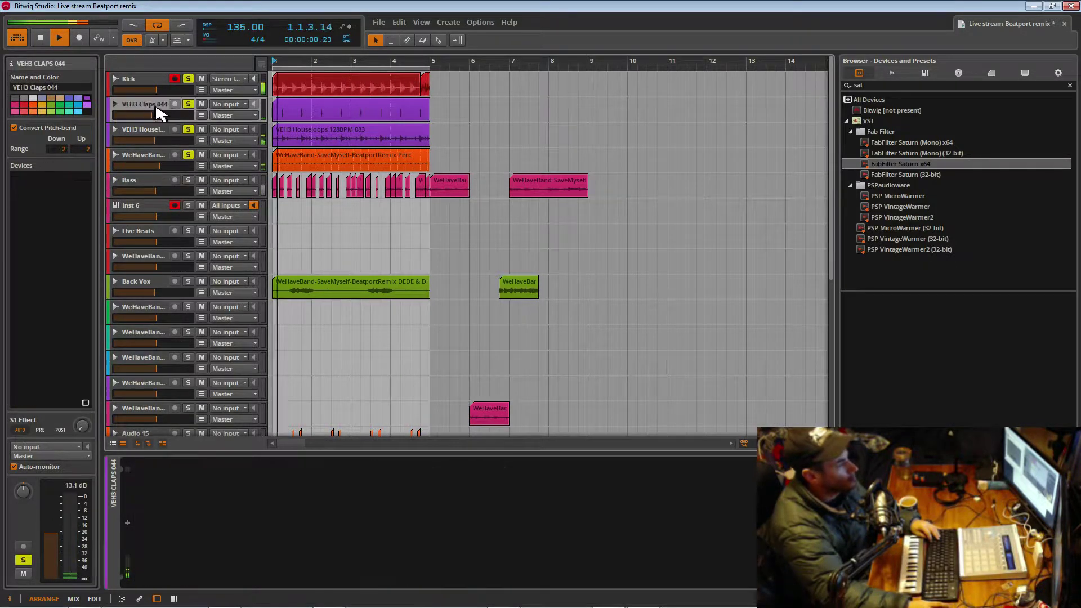
{"action": "left_click", "coordinate": [145, 133]}
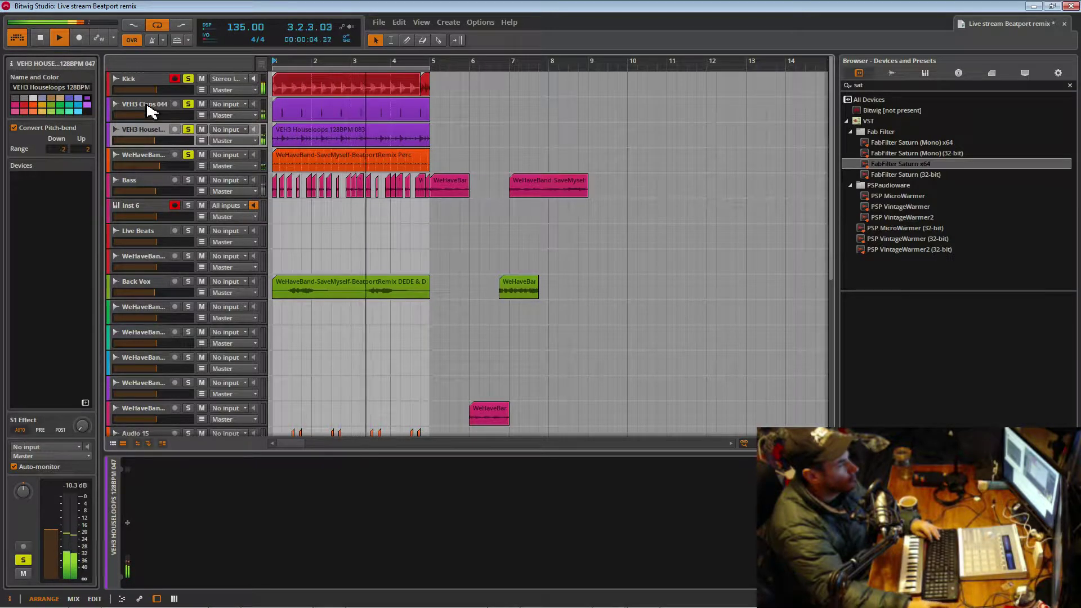
- Add a Compressor to the VEH3 Claps 044 track and lower its threshold
{"action": "left_click", "coordinate": [151, 110]}
{"action": "double_click", "coordinate": [150, 526]}
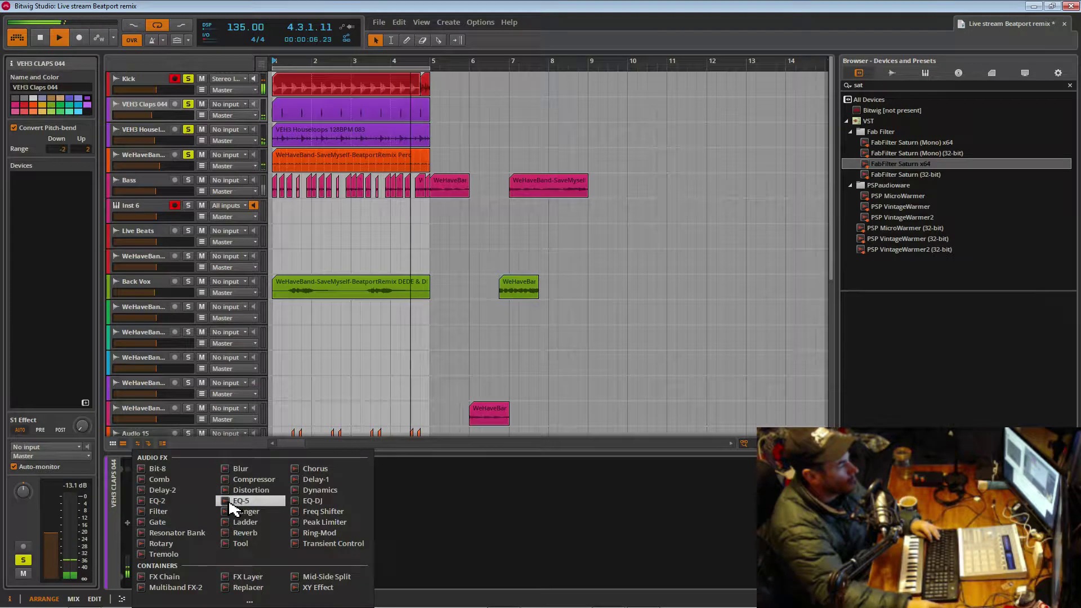
{"action": "left_click", "coordinate": [251, 479]}
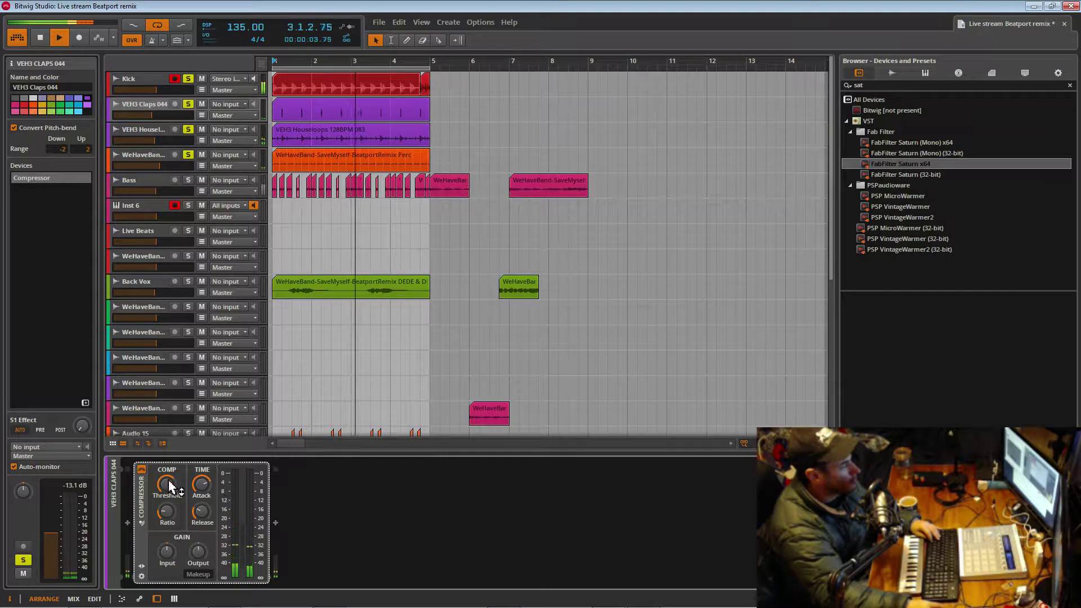
{"action": "left_click_drag", "start_coordinate": [166, 484], "coordinate": [166, 508]}
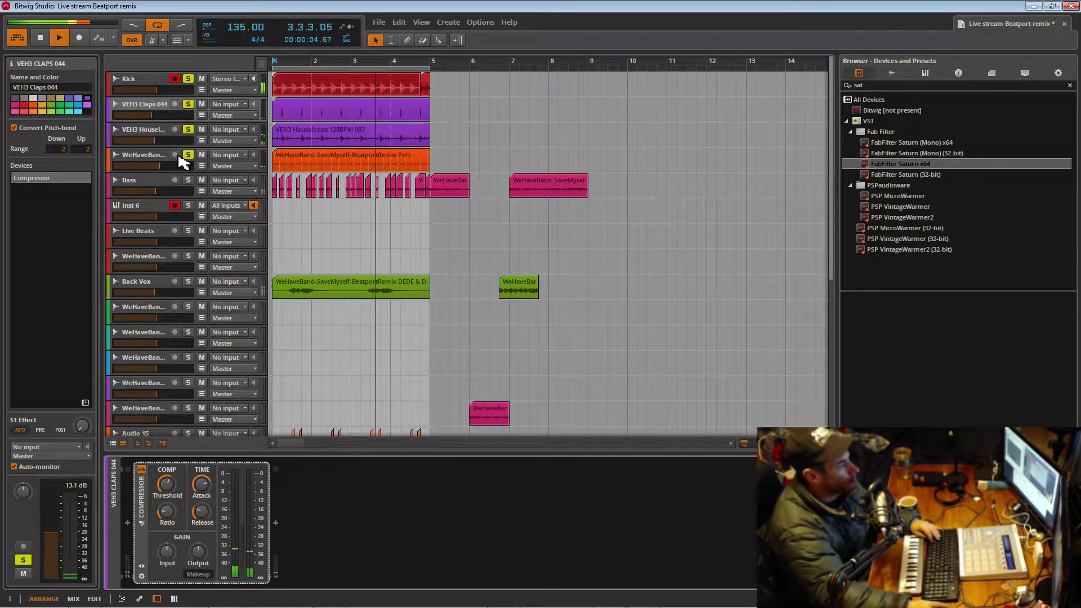
- Take the VEH3 Houseloops track out of solo and check the claps with the Kick's solo off and on
{"action": "left_click", "coordinate": [189, 130]}
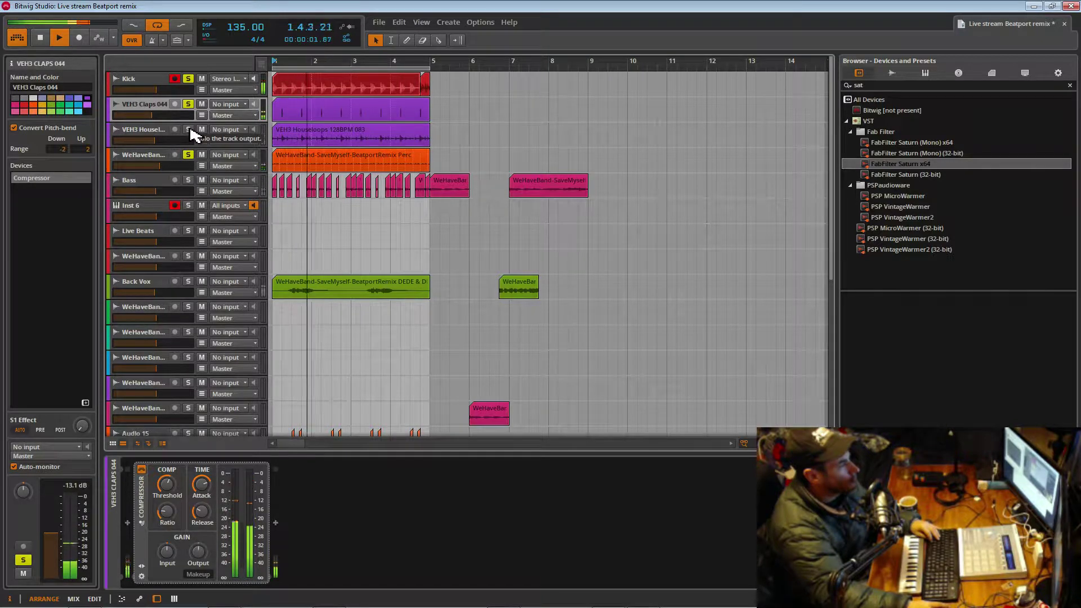
{"action": "left_click", "coordinate": [188, 80]}
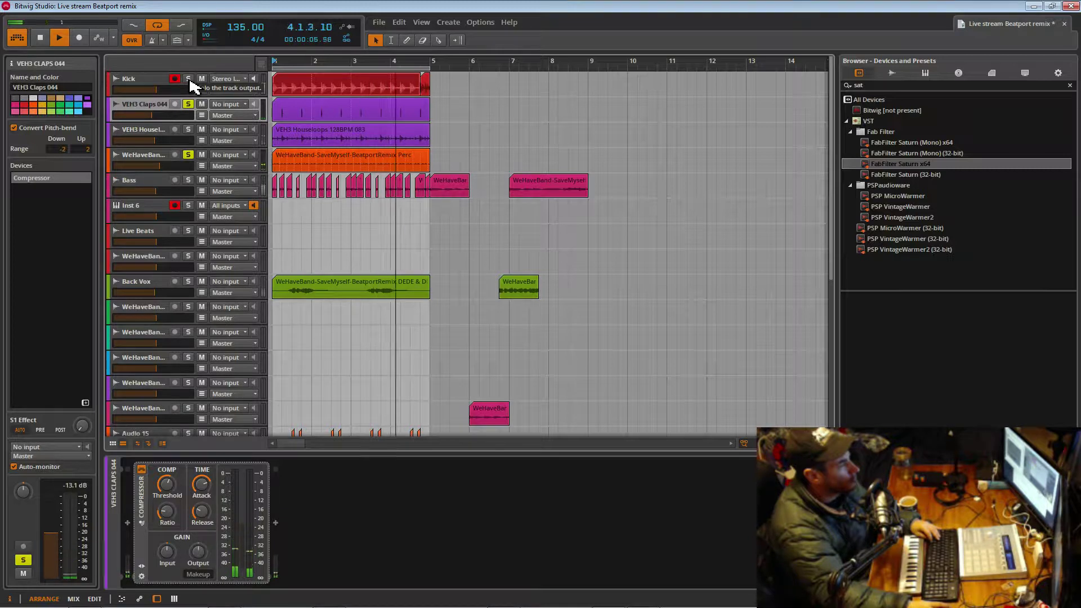
{"action": "left_click", "coordinate": [189, 80]}
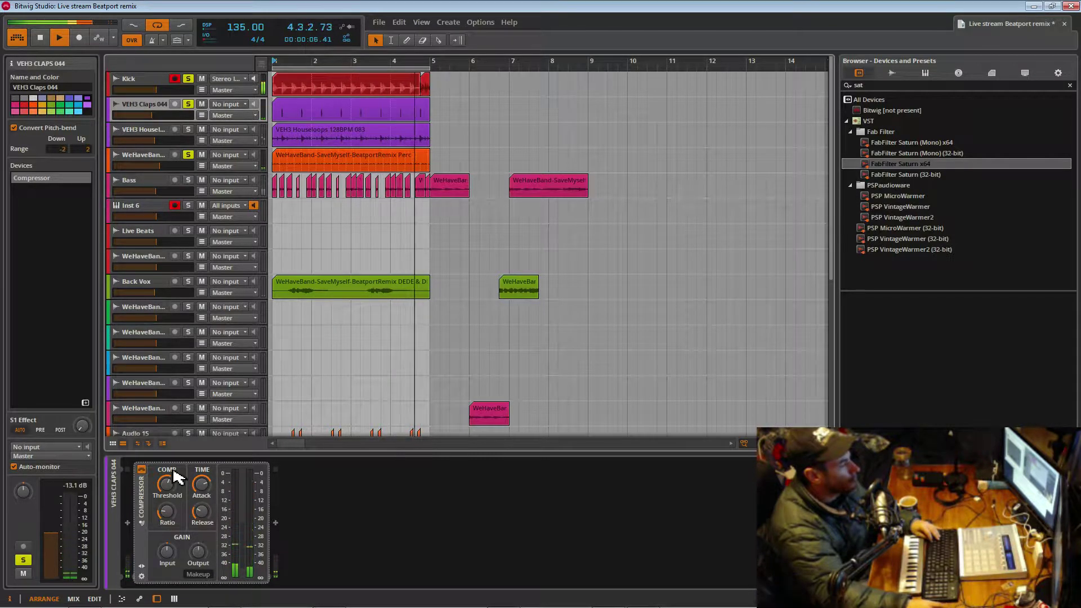
- Refine the claps Compressor with makeup gain on, ratio about 1:1.57 and threshold about -19.2 dB, comparing the sound with it bypassed
{"action": "left_click", "coordinate": [141, 470]}
{"action": "left_click", "coordinate": [141, 471]}
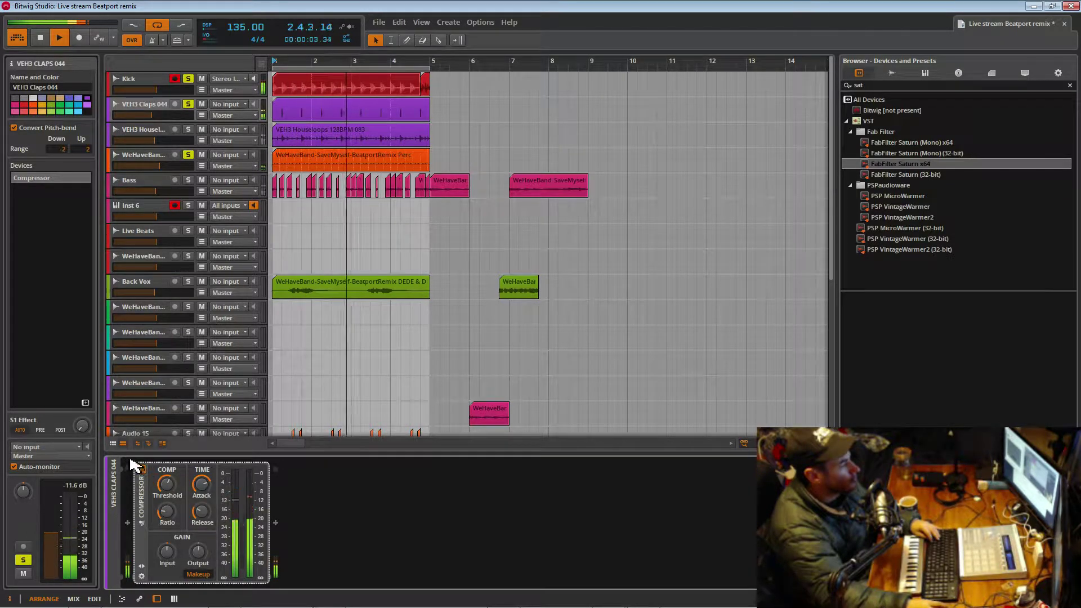
{"action": "left_click", "coordinate": [139, 471]}
{"action": "left_click", "coordinate": [139, 471]}
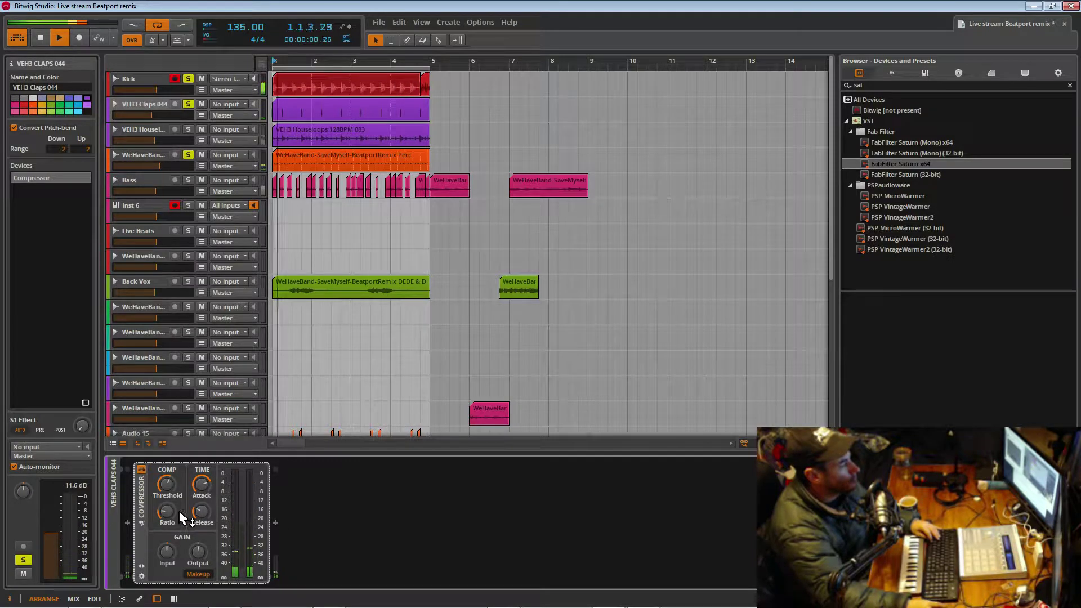
{"action": "left_click_drag", "start_coordinate": [166, 511], "coordinate": [167, 510]}
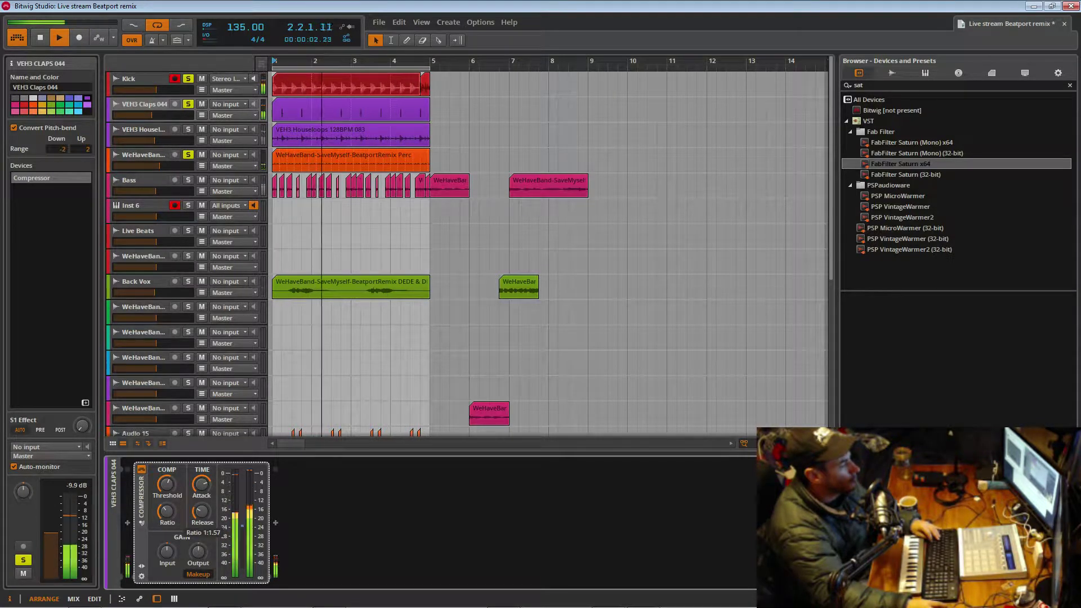
{"action": "left_click_drag", "start_coordinate": [172, 488], "coordinate": [172, 476]}
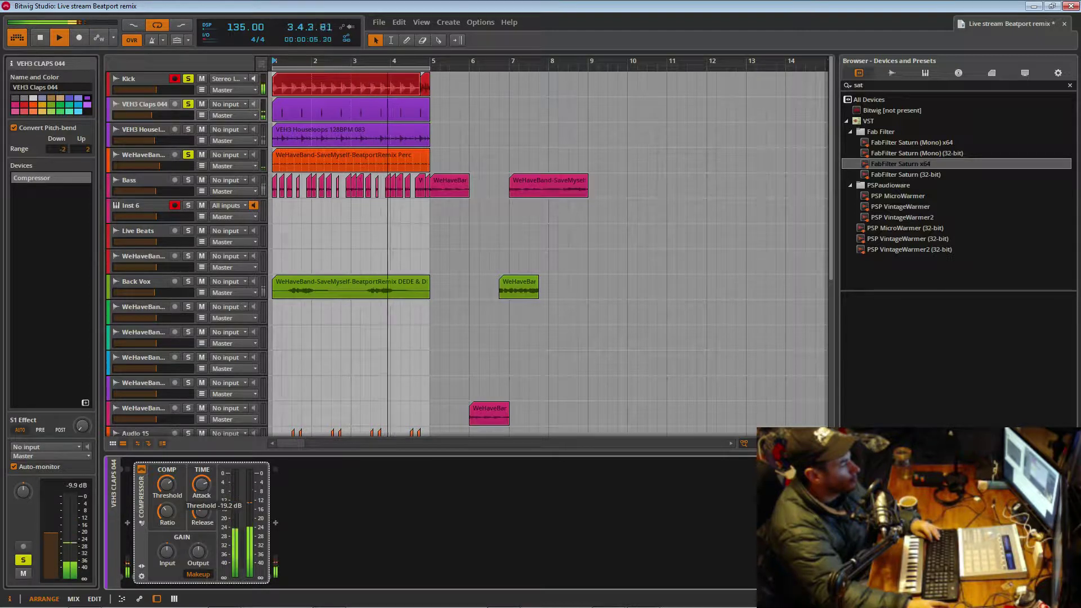
- Add a Reverb after the Compressor on the claps track and set its mix to about 15.5%
{"action": "left_click", "coordinate": [276, 523]}
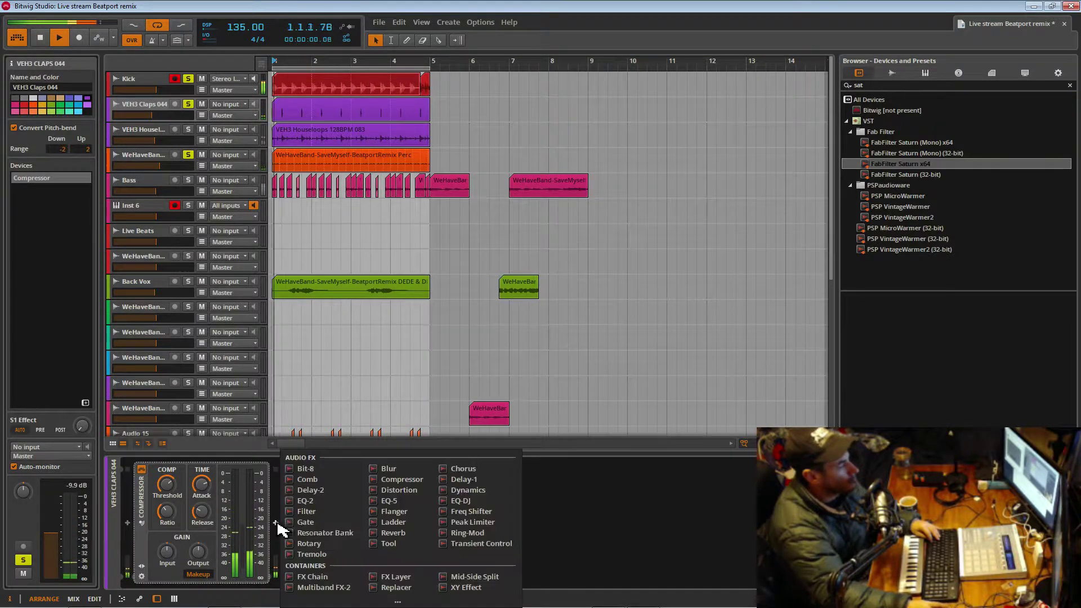
{"action": "left_click", "coordinate": [391, 533]}
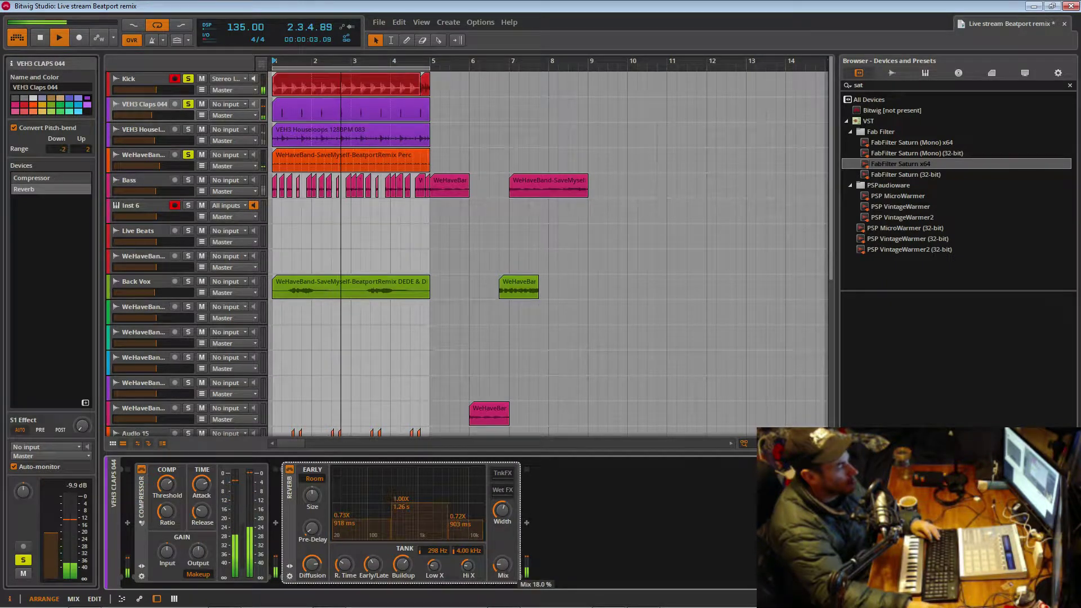
{"action": "left_click_drag", "start_coordinate": [502, 564], "coordinate": [501, 566]}
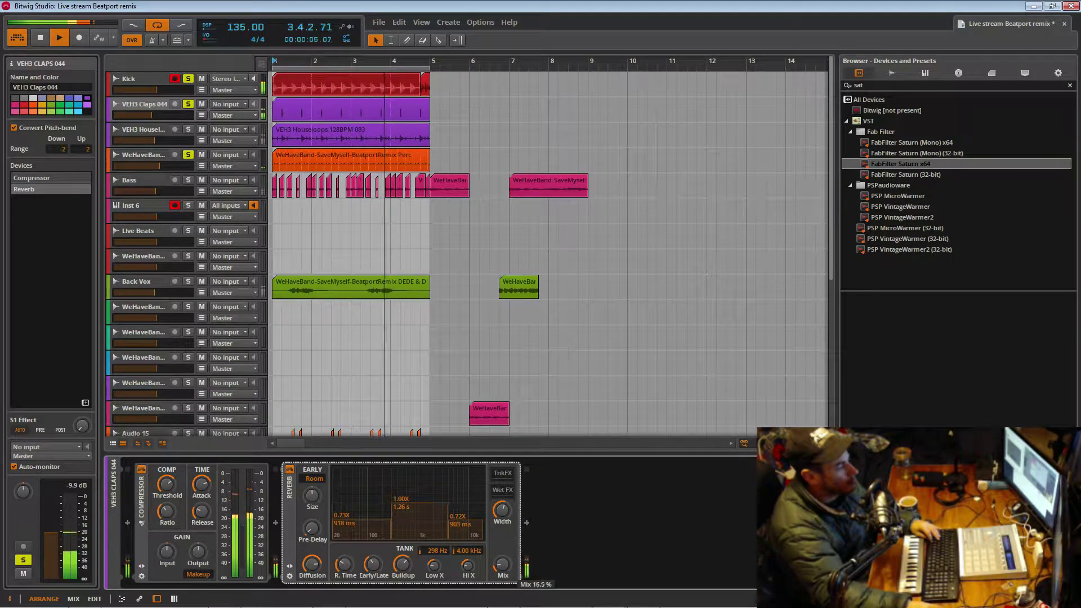
- Tune the claps Reverb with more pre-delay, a reverb time of about 398 ms and a lower mix, and save the project
{"action": "left_click_drag", "start_coordinate": [312, 528], "coordinate": [311, 527]}
{"action": "mouse_move", "coordinate": [353, 567]}
{"action": "left_mouse_down"}
{"action": "mouse_move", "coordinate": [353, 550]}
{"action": "mouse_move", "coordinate": [343, 570]}
{"action": "left_mouse_up"}
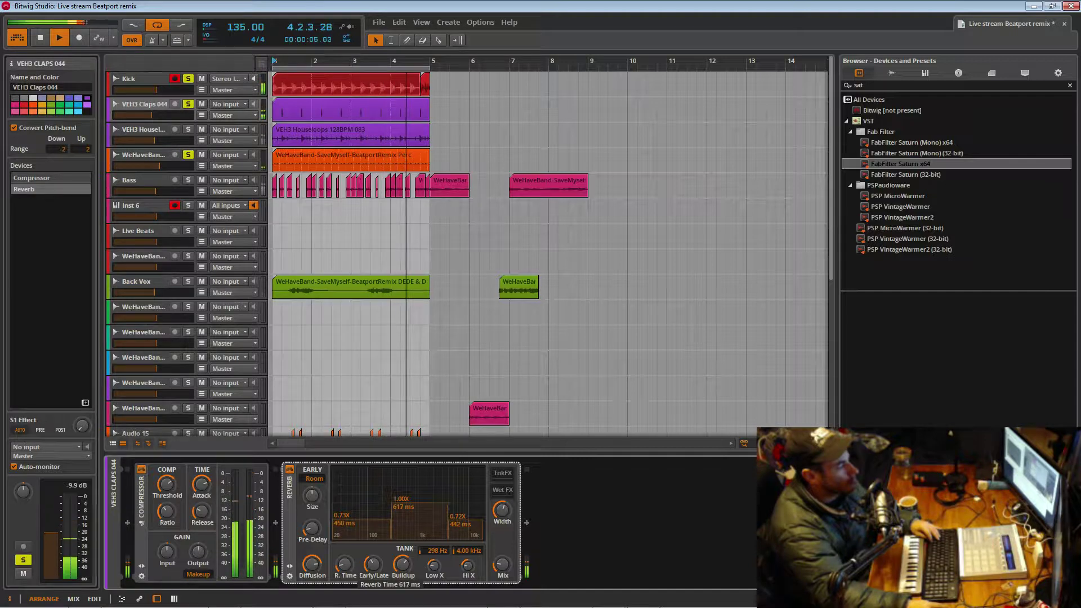
{"action": "left_click_drag", "start_coordinate": [344, 565], "coordinate": [344, 564]}
{"action": "left_click_drag", "start_coordinate": [502, 565], "coordinate": [502, 567]}
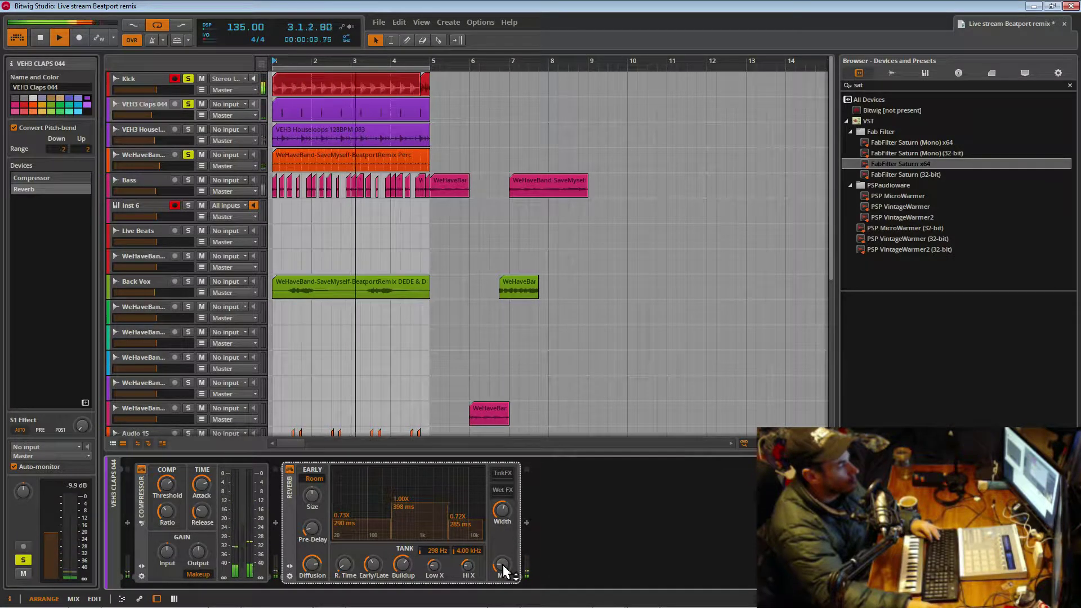
{"action": "key", "text": "ctrl+s"}
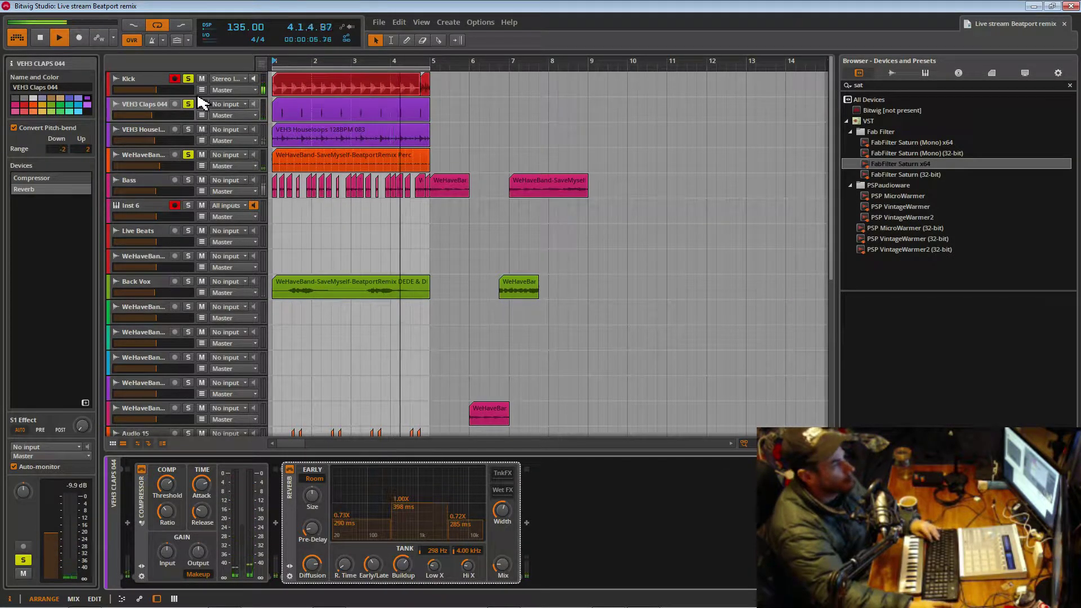
- Solo the VEH3 Houseloops track again, lower its volume to about -13.1 dB and restart playback
{"action": "left_click", "coordinate": [188, 129]}
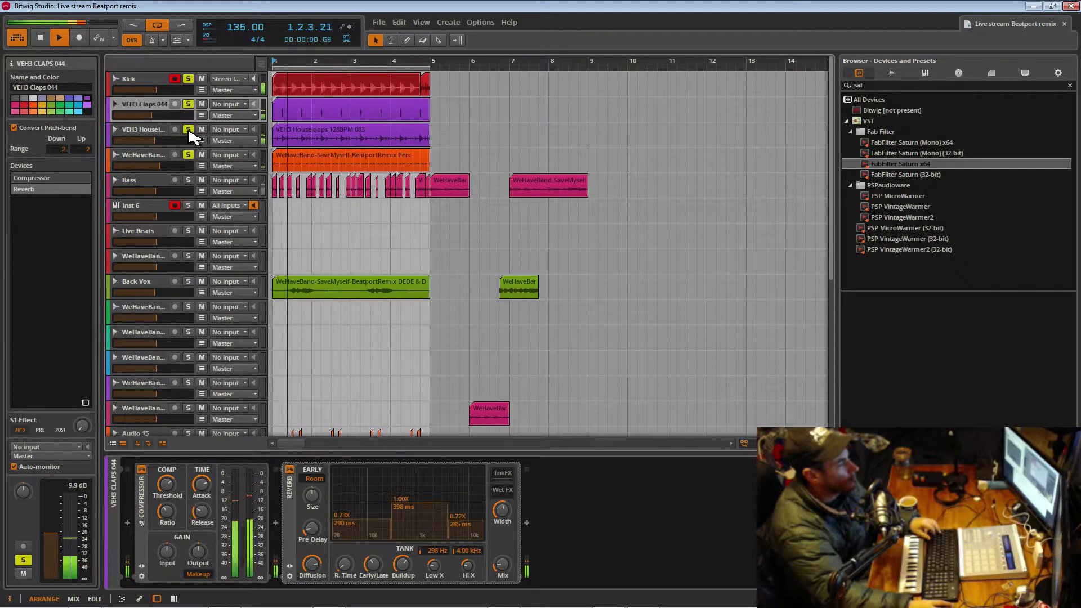
{"action": "left_click", "coordinate": [149, 137]}
{"action": "left_click_drag", "start_coordinate": [154, 140], "coordinate": [152, 140]}
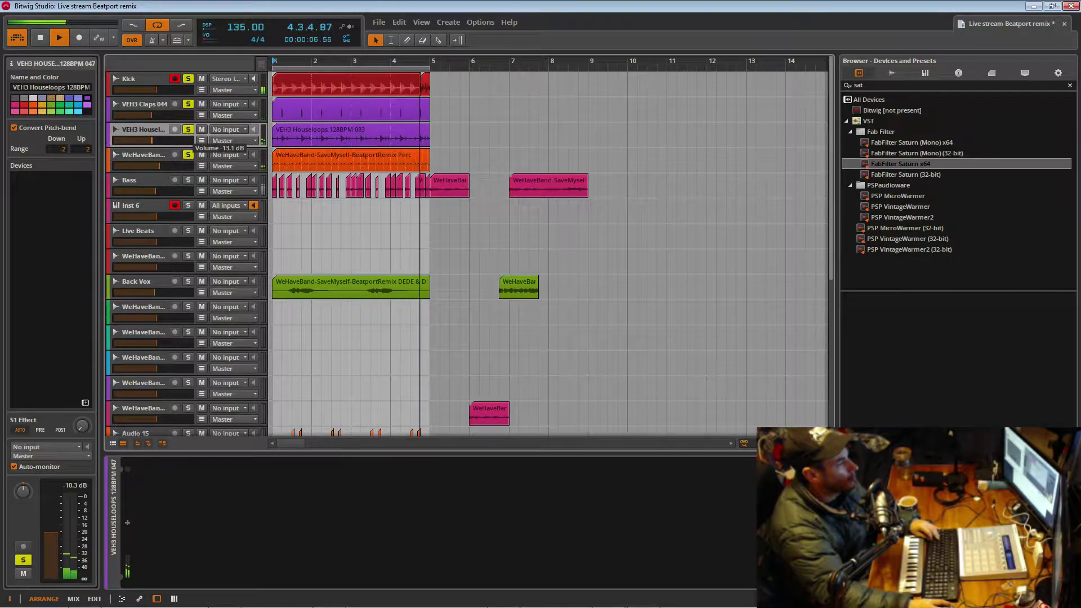
{"action": "key", "text": "space"}
{"action": "key", "text": "space"}
- Add a Dynamics device to the VEH3 Houseloops track and look through its sidechain source choices
{"action": "left_click", "coordinate": [132, 525]}
{"action": "left_click", "coordinate": [132, 526]}
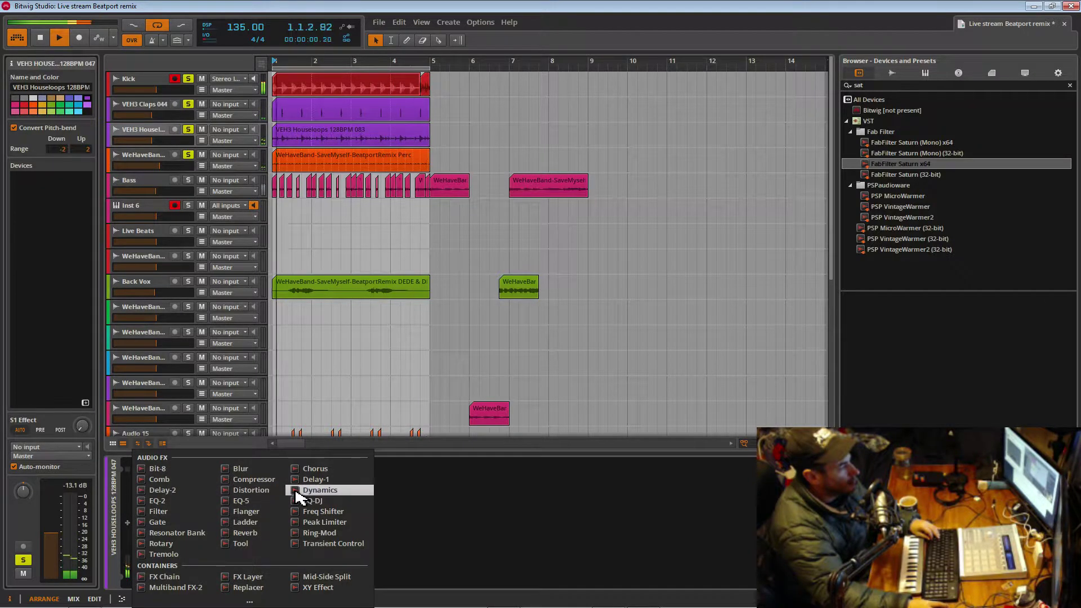
{"action": "left_click", "coordinate": [319, 489]}
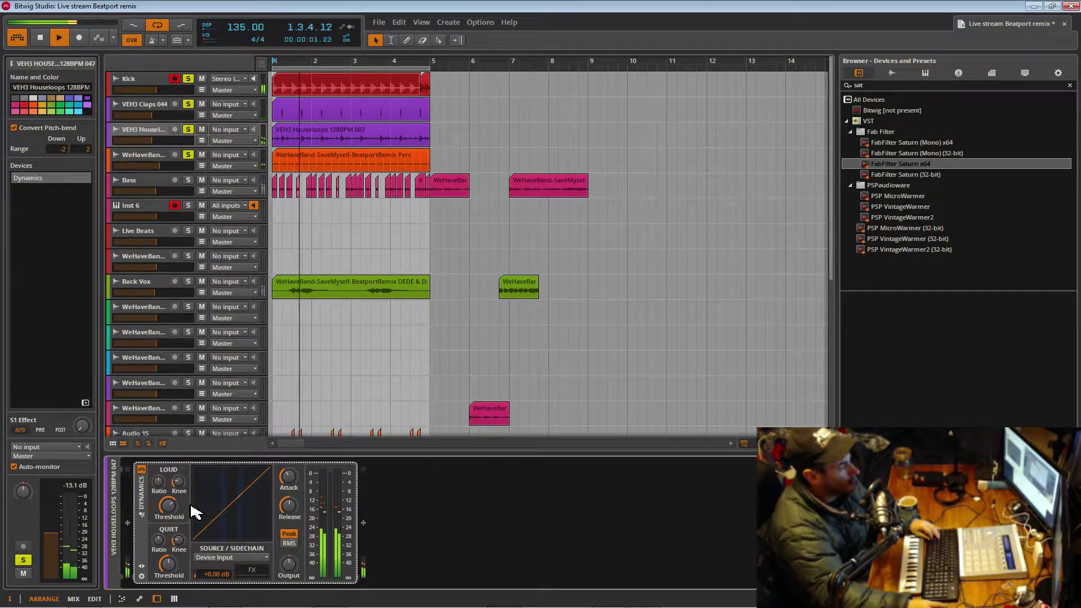
{"action": "left_click", "coordinate": [240, 557]}
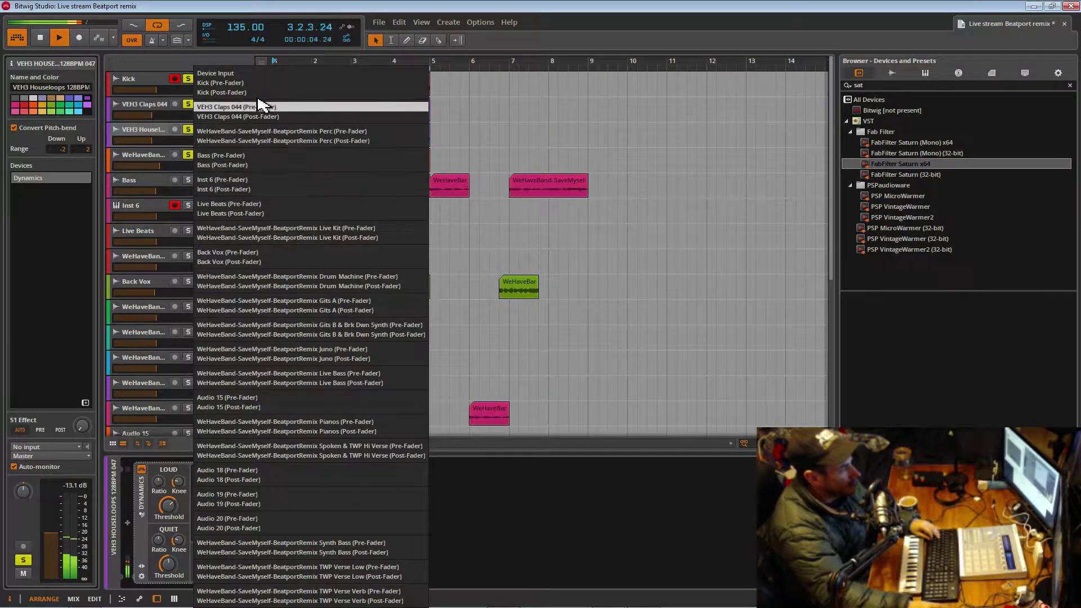
{"action": "left_click", "coordinate": [157, 112]}
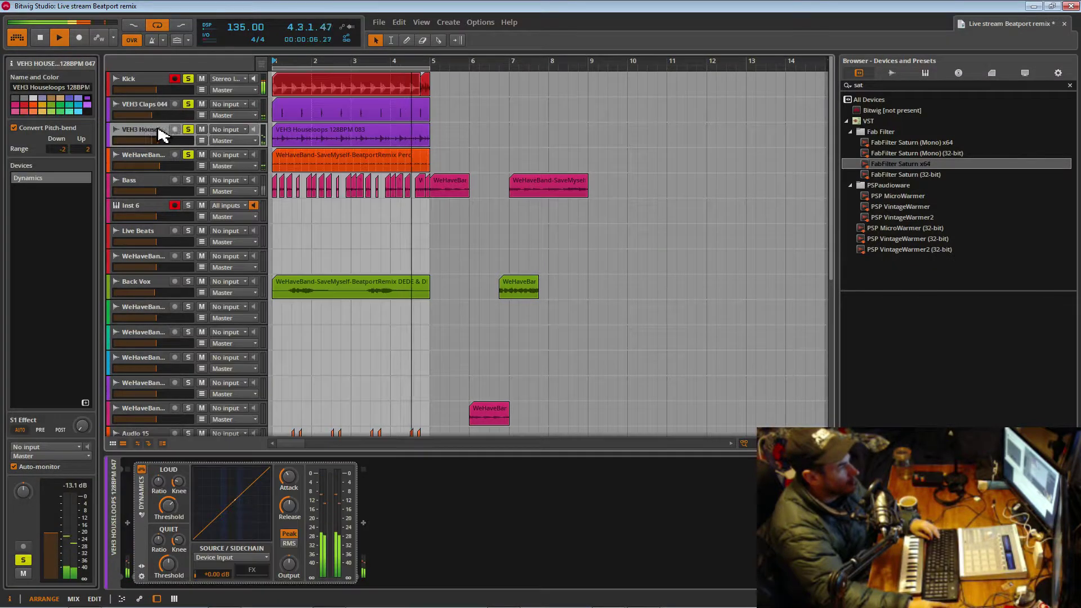
- Rename the VEH3 Claps 044 track as Clap
{"action": "left_click", "coordinate": [154, 108]}
{"action": "right_click", "coordinate": [154, 108]}
{"action": "left_click", "coordinate": [160, 159]}
{"action": "right_click", "coordinate": [144, 107]}
{"action": "left_click", "coordinate": [169, 108]}
{"action": "type", "text": "Clap"}
{"action": "key", "text": "Return"}
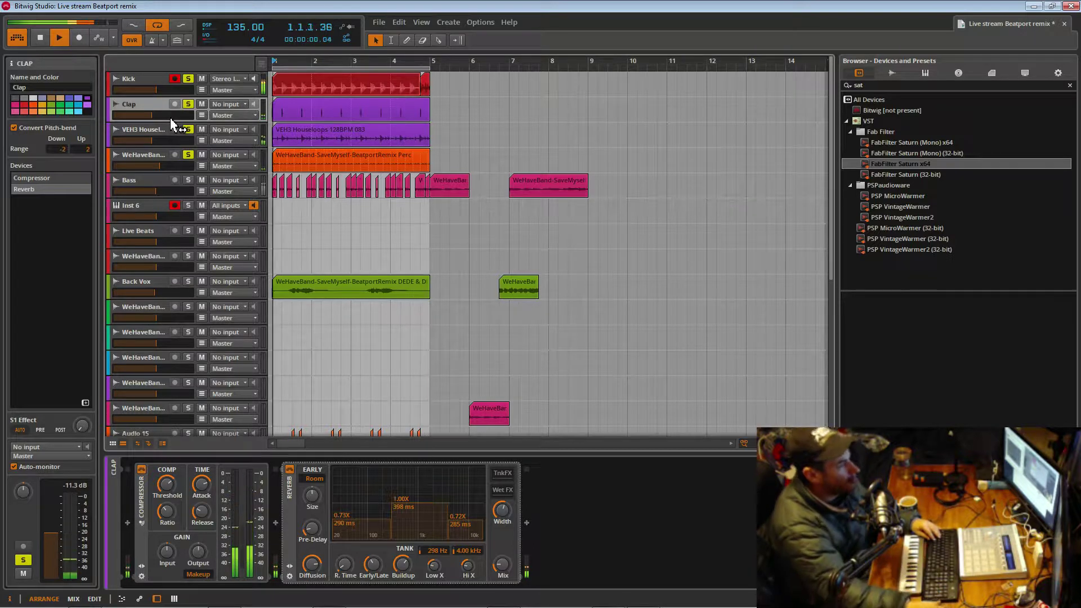
- Set the sidechain source of the Dynamics device on the VEH3 Houseloops track to Clap (Pre-Fader)
{"action": "left_click", "coordinate": [162, 134]}
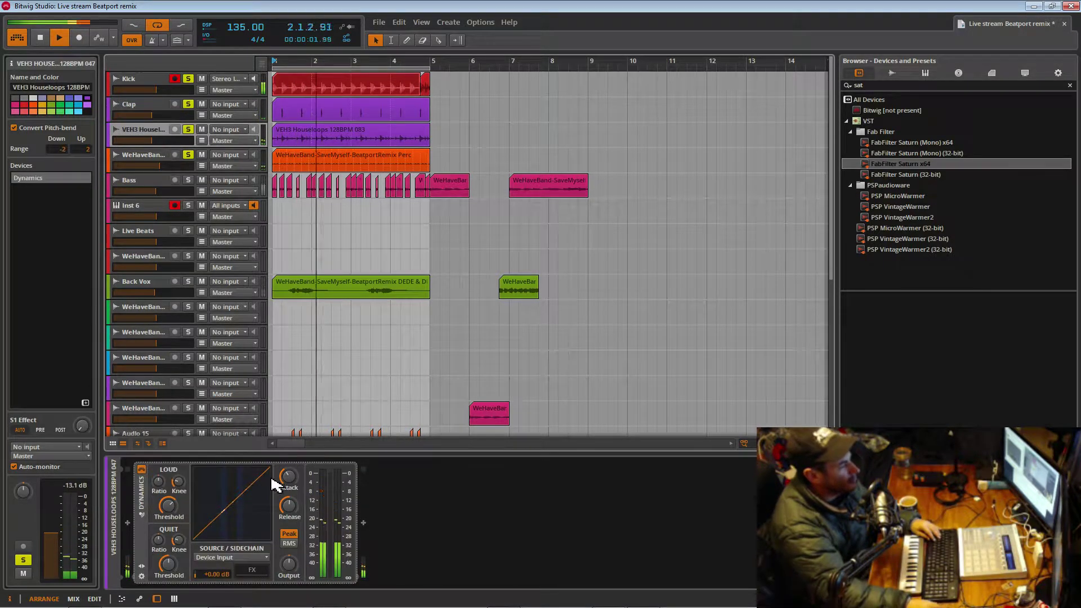
{"action": "left_click", "coordinate": [217, 562]}
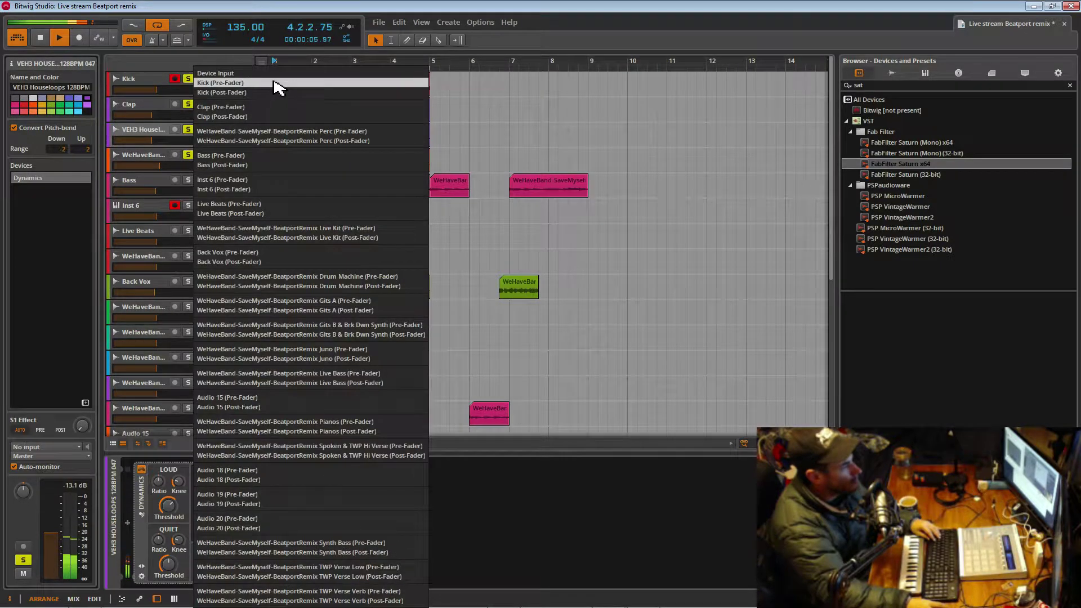
{"action": "left_click", "coordinate": [268, 112]}
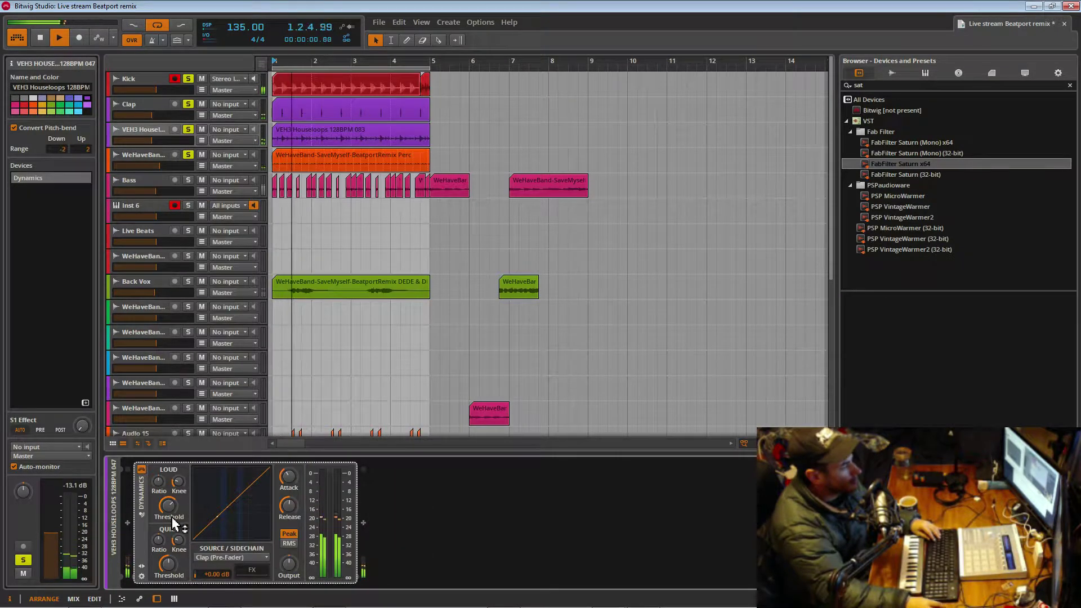
- Shape the clap-triggered ducking in Dynamics with a loud ratio of about 1:1.98 and adjusted loud threshold, attack and release
{"action": "left_click_drag", "start_coordinate": [158, 482], "coordinate": [159, 468]}
{"action": "left_click_drag", "start_coordinate": [168, 505], "coordinate": [159, 487]}
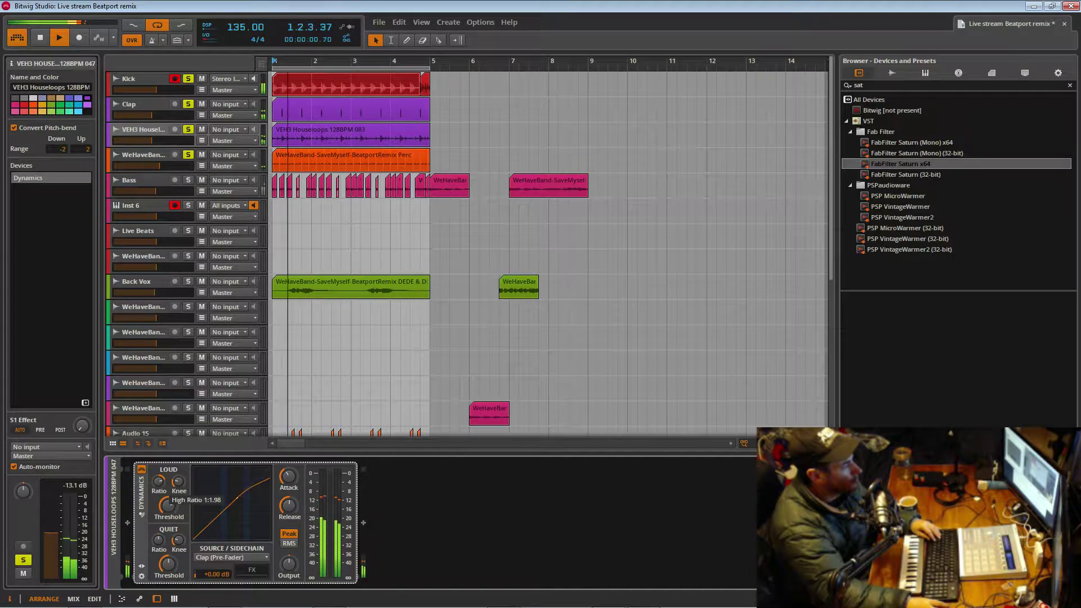
{"action": "left_click_drag", "start_coordinate": [159, 487], "coordinate": [160, 487]}
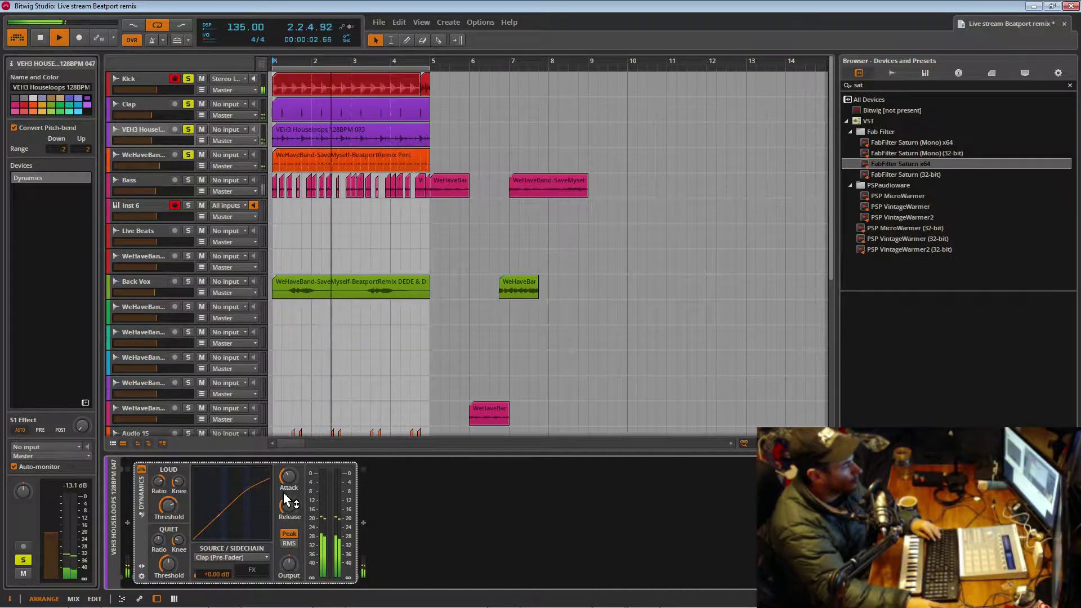
{"action": "left_click_drag", "start_coordinate": [289, 505], "coordinate": [288, 478]}
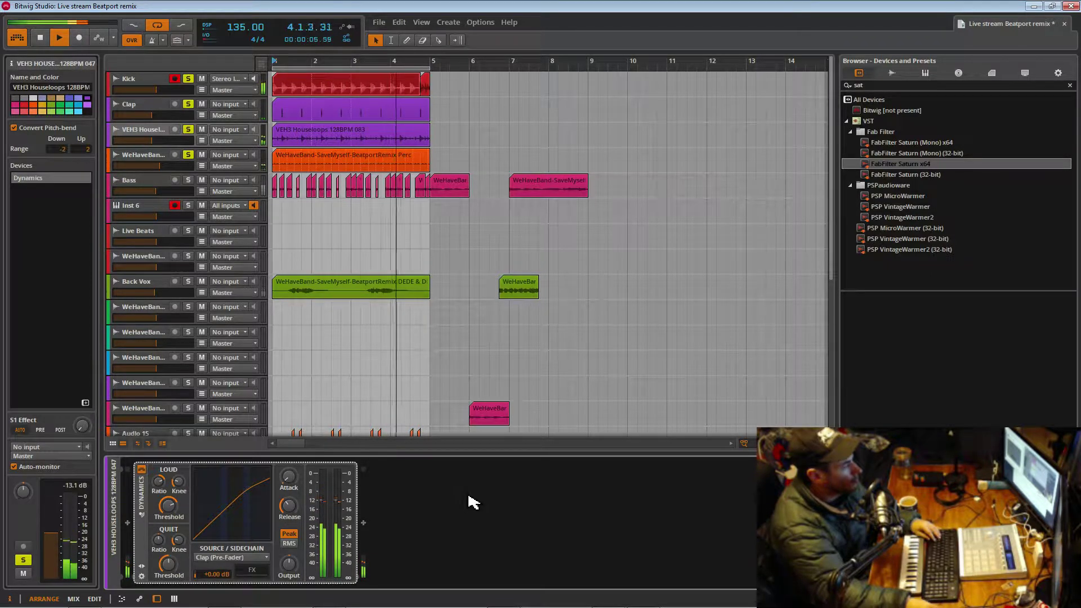
{"action": "left_click_drag", "start_coordinate": [288, 505], "coordinate": [289, 506]}
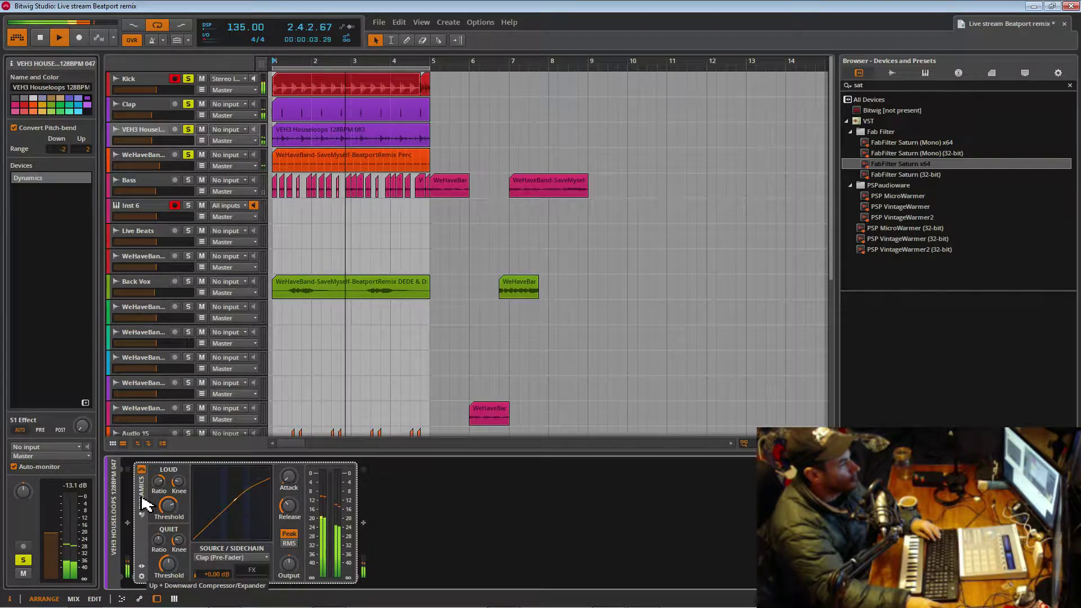
- Insert a Compressor before Dynamics on the Houseloops track and adjust its threshold, ratio, attack and release
{"action": "left_click", "coordinate": [129, 523]}
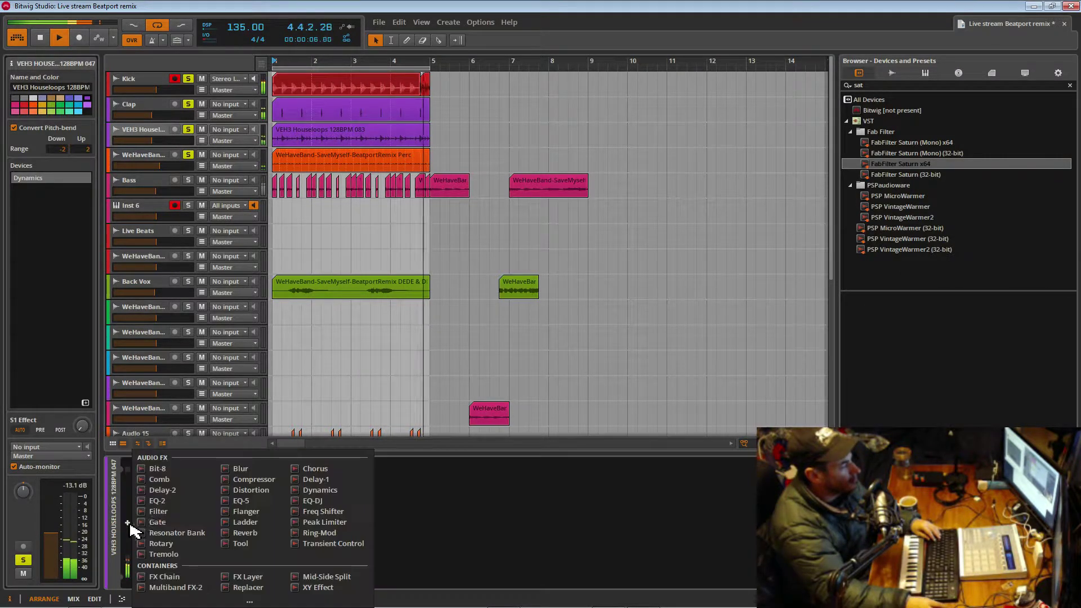
{"action": "left_click", "coordinate": [264, 486]}
{"action": "left_click_drag", "start_coordinate": [167, 512], "coordinate": [167, 487]}
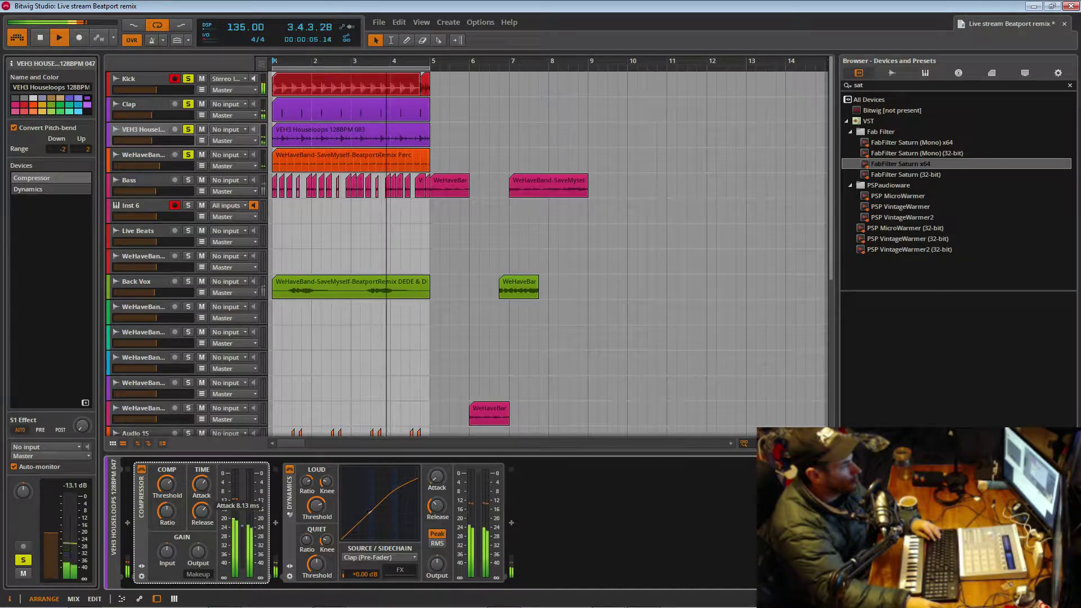
{"action": "left_click_drag", "start_coordinate": [204, 523], "coordinate": [204, 520]}
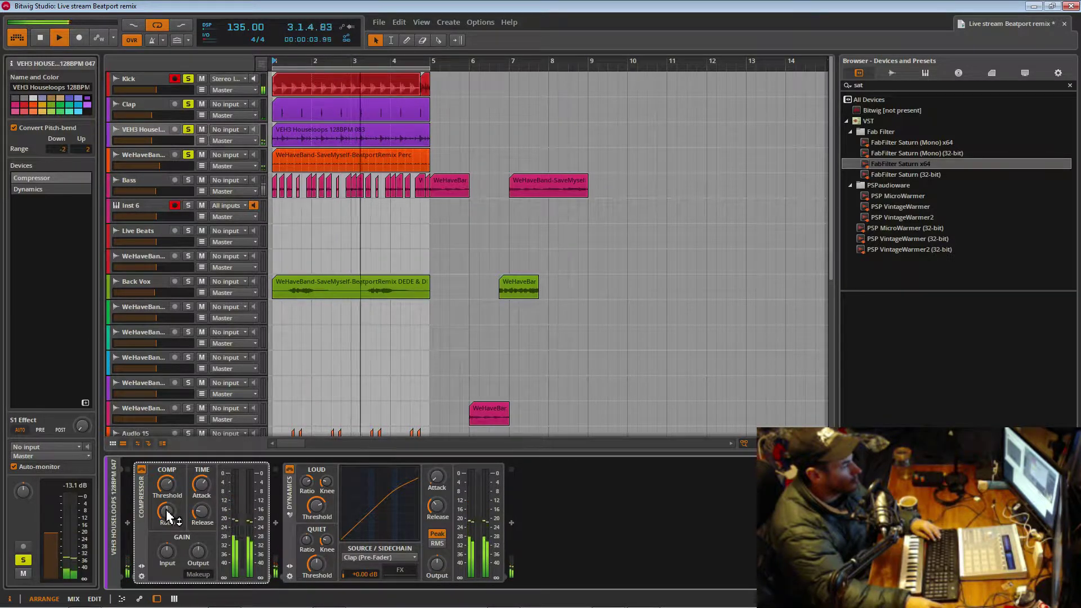
{"action": "left_click_drag", "start_coordinate": [166, 512], "coordinate": [167, 503]}
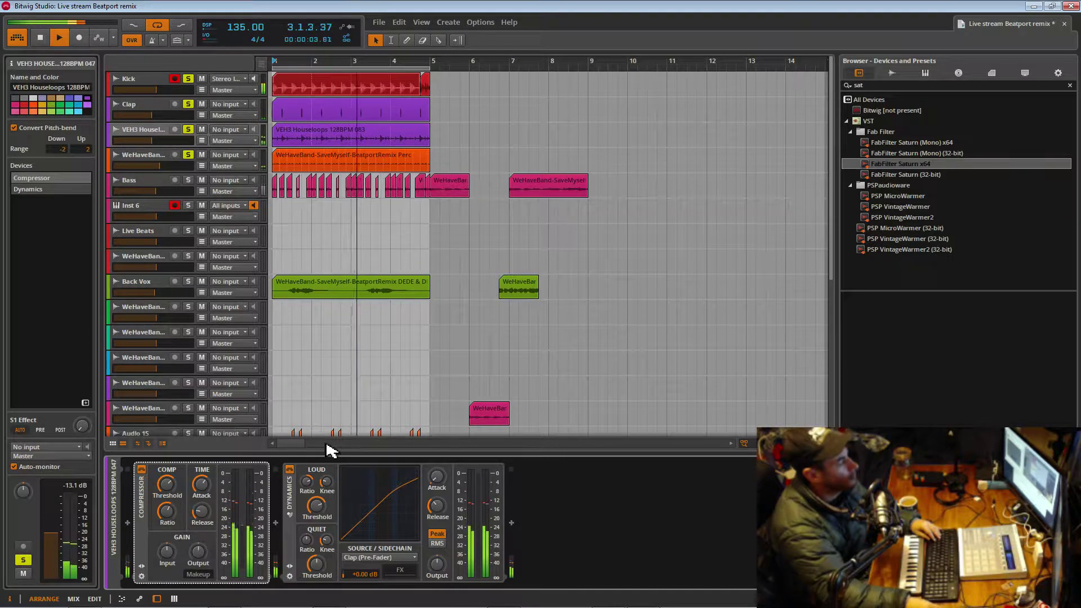
- Compare the Compressor bypassed and active with Makeup gain on, lower the Houseloops track volume slightly and save the project
{"action": "left_click", "coordinate": [142, 471]}
{"action": "left_click", "coordinate": [141, 469]}
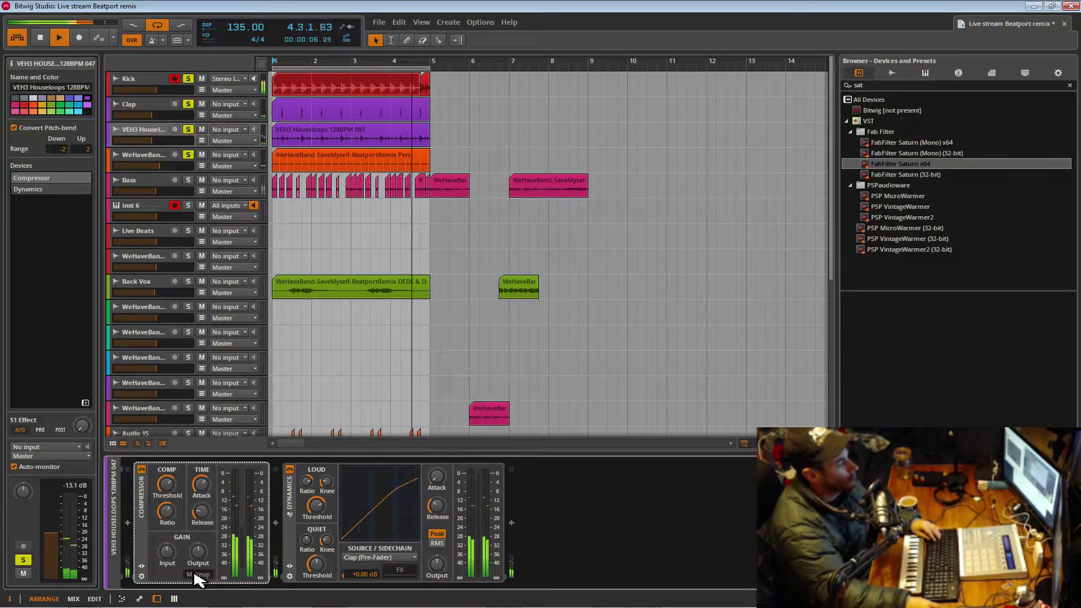
{"action": "left_click", "coordinate": [142, 470]}
{"action": "left_click", "coordinate": [142, 471]}
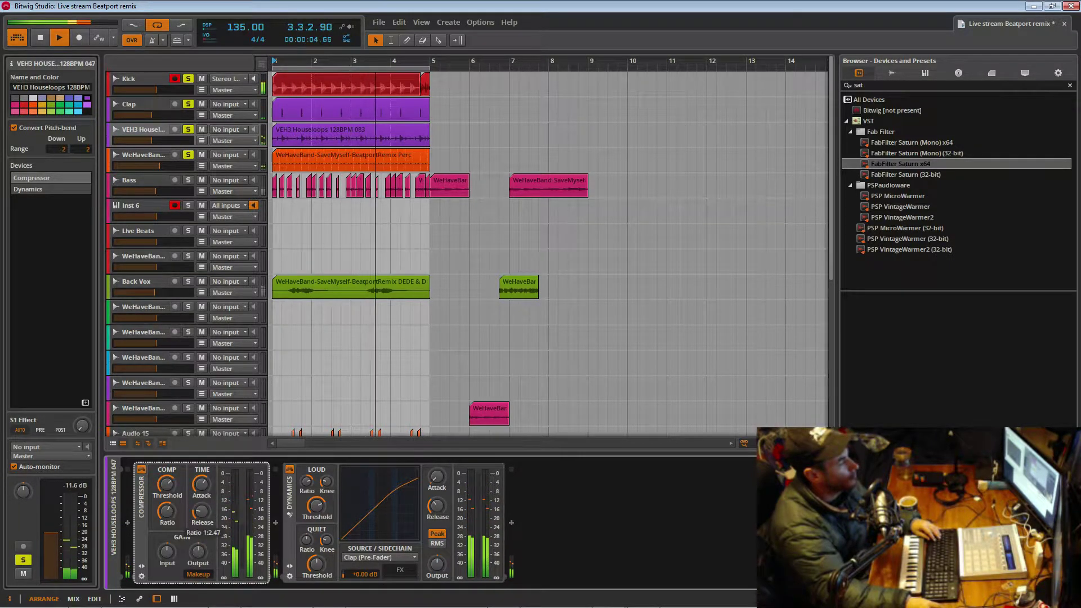
{"action": "left_click_drag", "start_coordinate": [155, 142], "coordinate": [148, 140]}
{"action": "key", "text": "ctrl+s"}
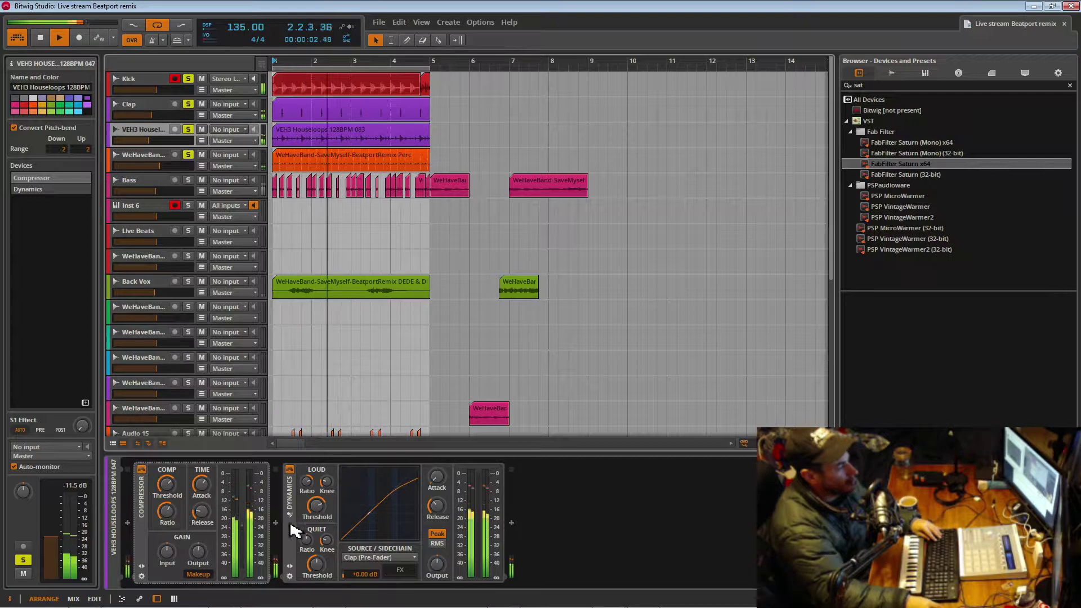
- Search the devices for "pro" and add FabFilter Pro-Q x64 to the Houseloops track between the Compressor and Dynamics
{"action": "left_click", "coordinate": [276, 522]}
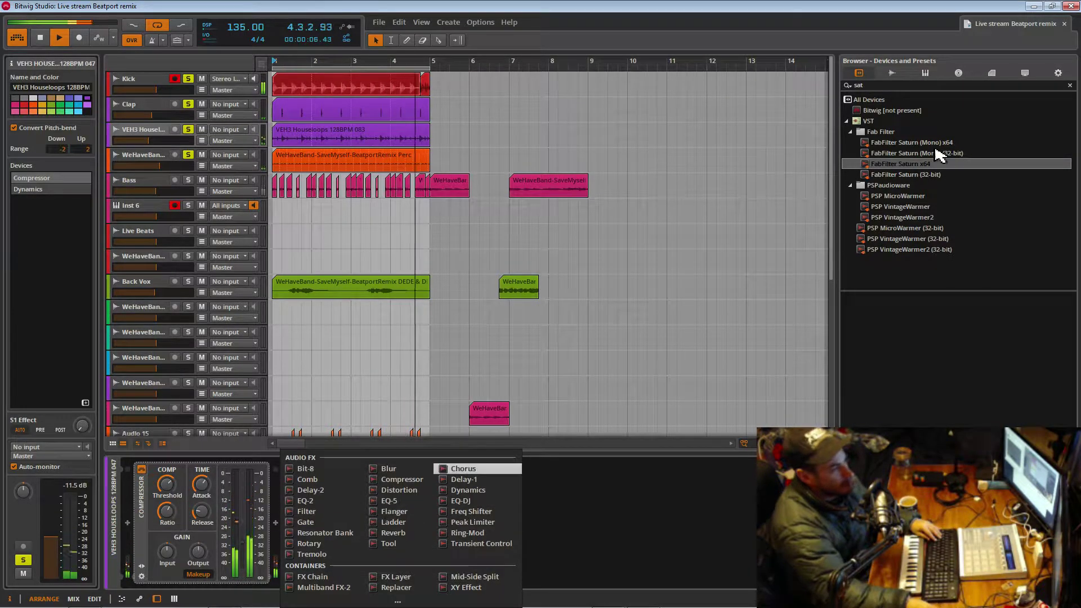
{"action": "left_click", "coordinate": [876, 86]}
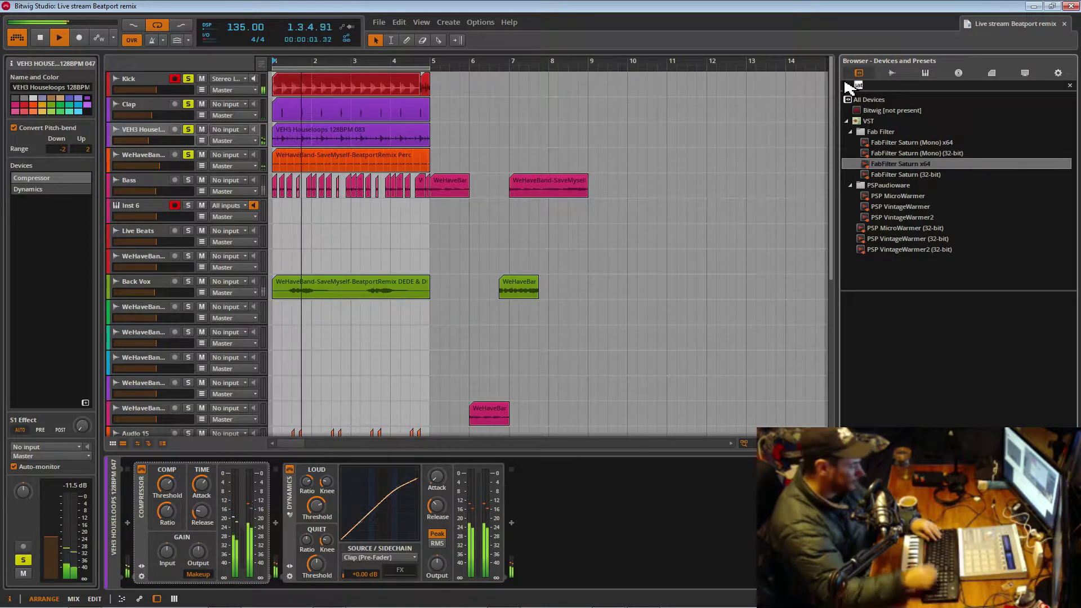
{"action": "type", "text": "pr"}
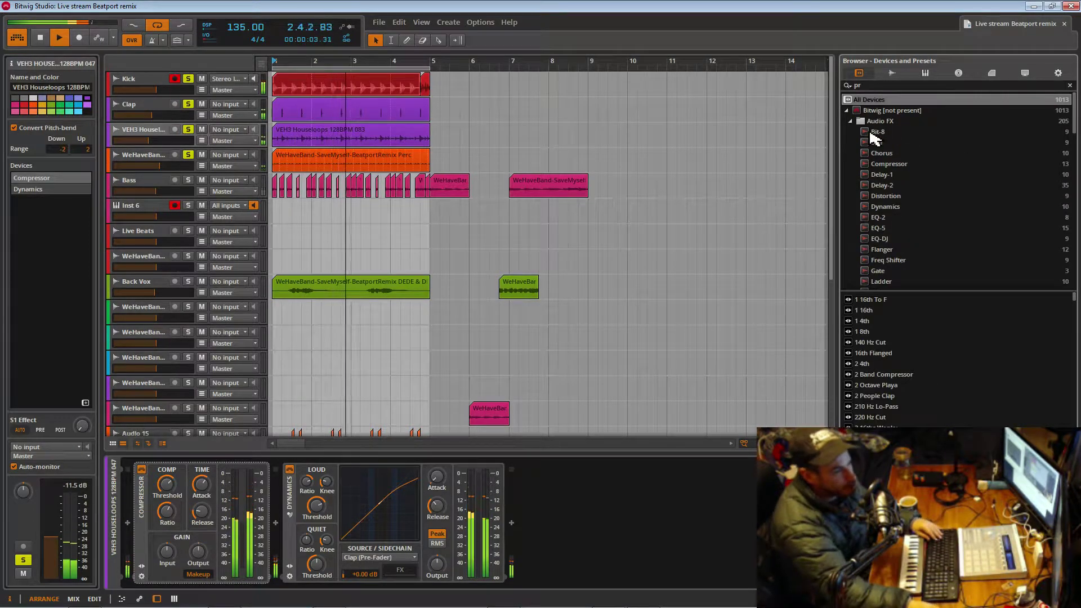
{"action": "type", "text": "o"}
{"action": "scroll", "coordinate": [874, 197], "scroll_direction": "down", "scroll_amount": 4}
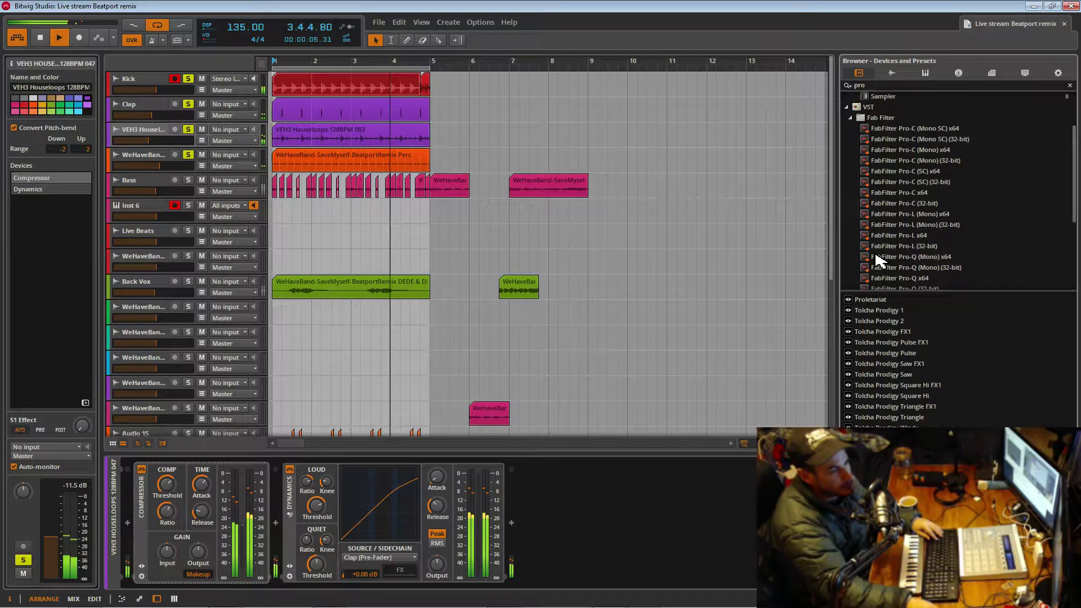
{"action": "double_click", "coordinate": [866, 211]}
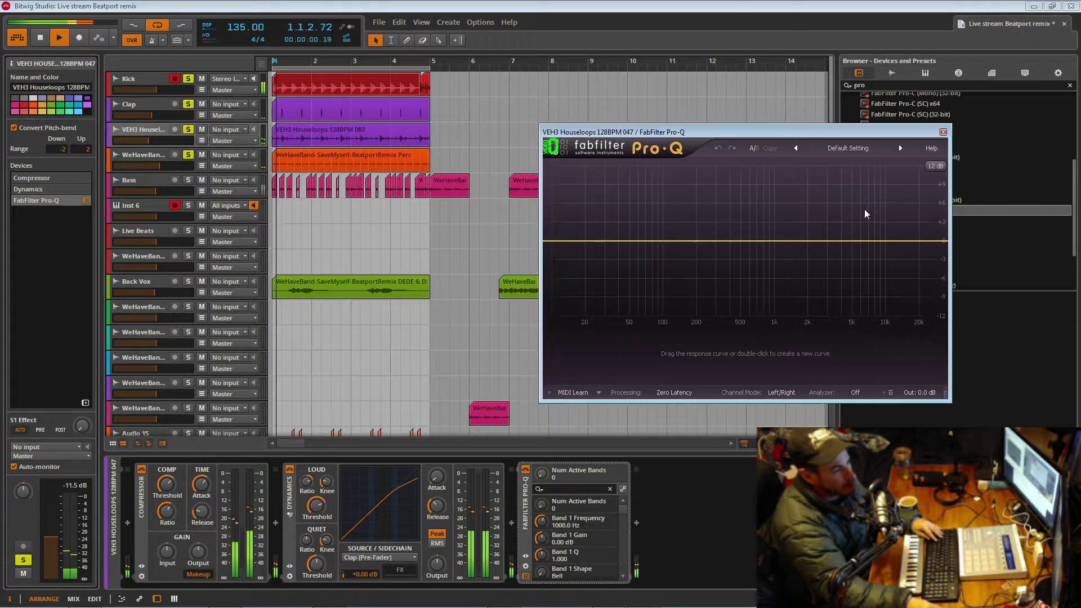
{"action": "left_click_drag", "start_coordinate": [525, 512], "coordinate": [295, 525]}
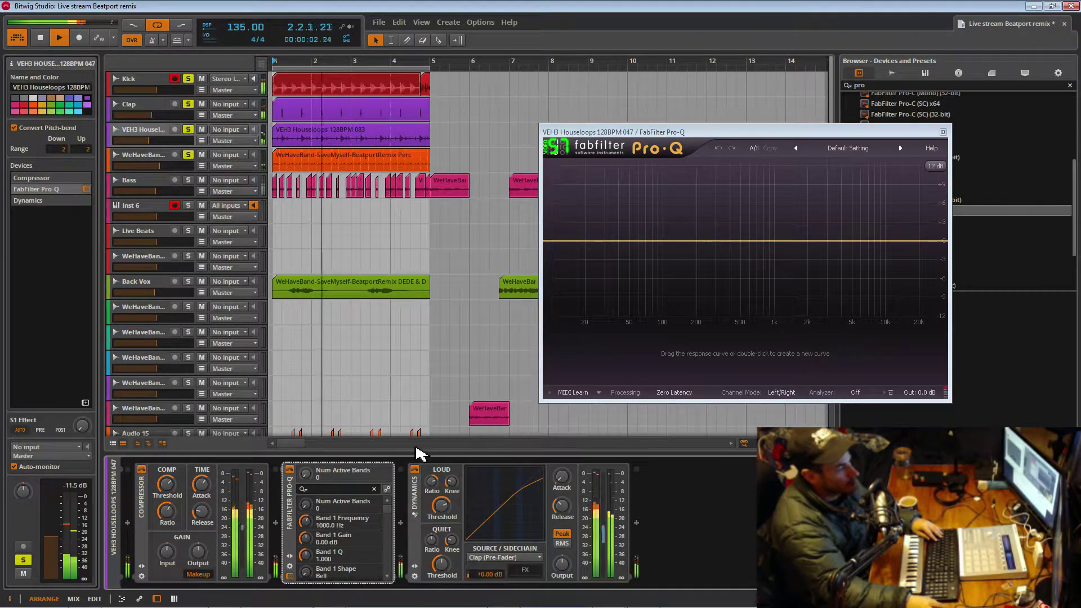
- Set the Pro-Q analyzer to Pre+Post and add a low cut at about 127 Hz to the Houseloops
{"action": "left_click", "coordinate": [870, 443]}
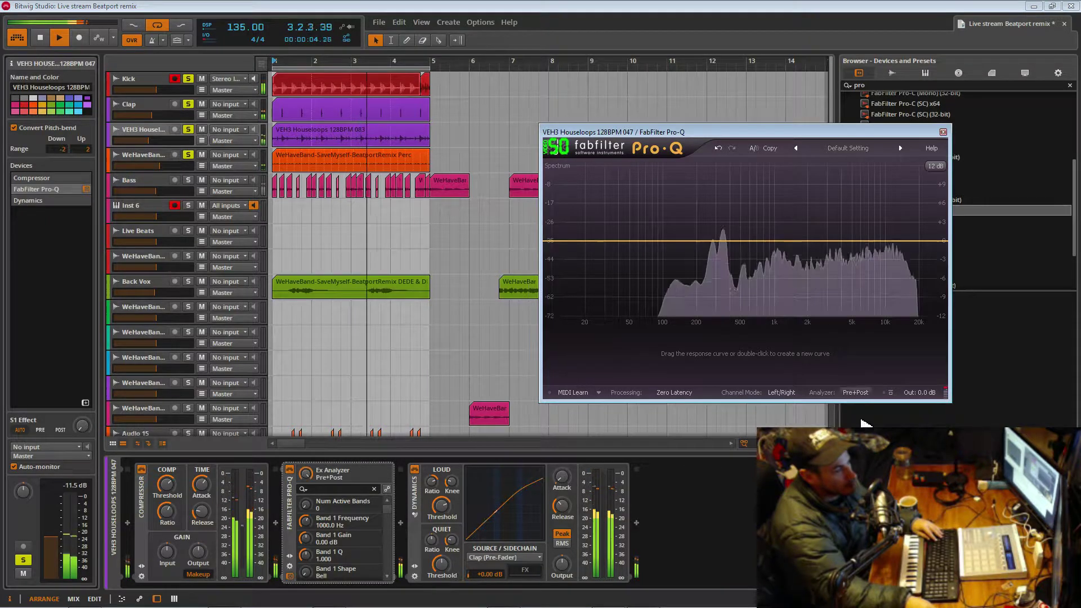
{"action": "left_click_drag", "start_coordinate": [565, 242], "coordinate": [671, 233]}
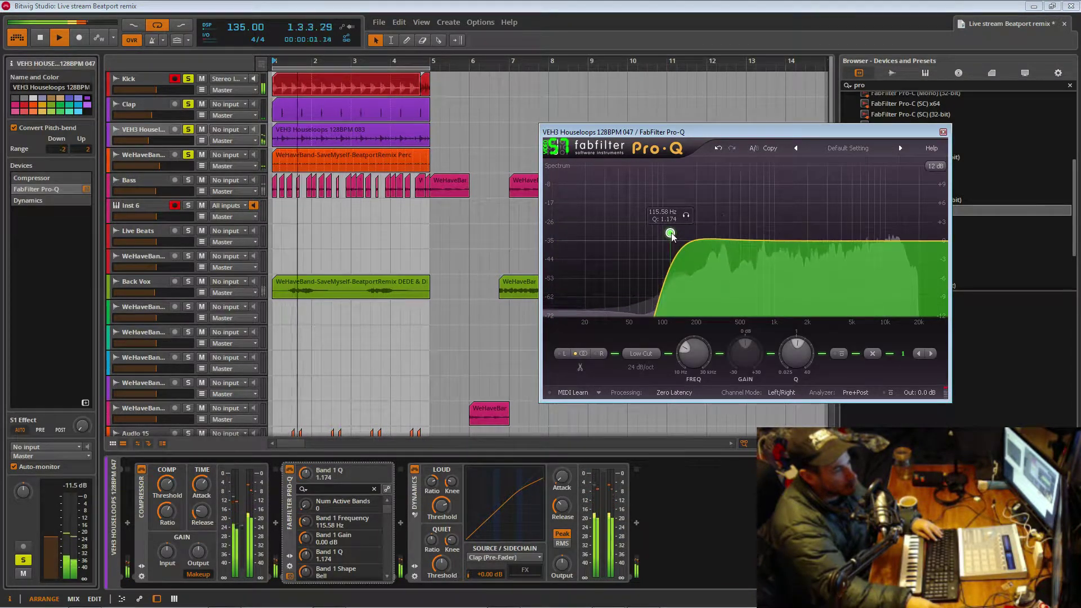
{"action": "left_click_drag", "start_coordinate": [670, 234], "coordinate": [675, 238]}
- Add a bell boost of about 1.56 dB near 450 Hz and a slight bell cut near 1.8 kHz with a Q of about 2.7
{"action": "left_click_drag", "start_coordinate": [844, 243], "coordinate": [750, 202]}
{"action": "left_click_drag", "start_coordinate": [796, 360], "coordinate": [803, 345]}
{"action": "left_click_drag", "start_coordinate": [729, 353], "coordinate": [734, 377]}
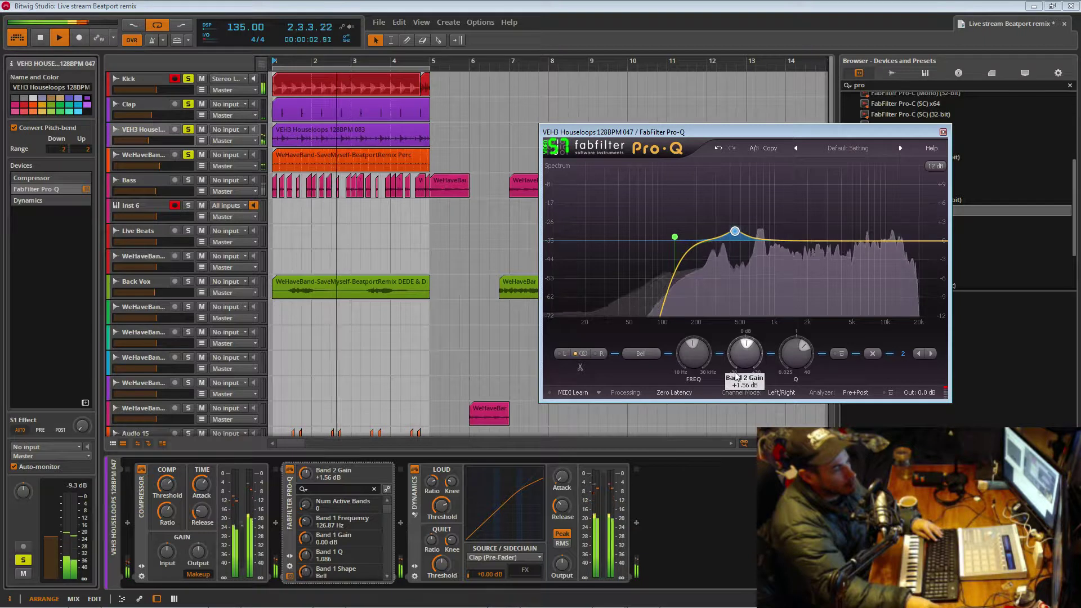
{"action": "left_click_drag", "start_coordinate": [832, 242], "coordinate": [803, 246]}
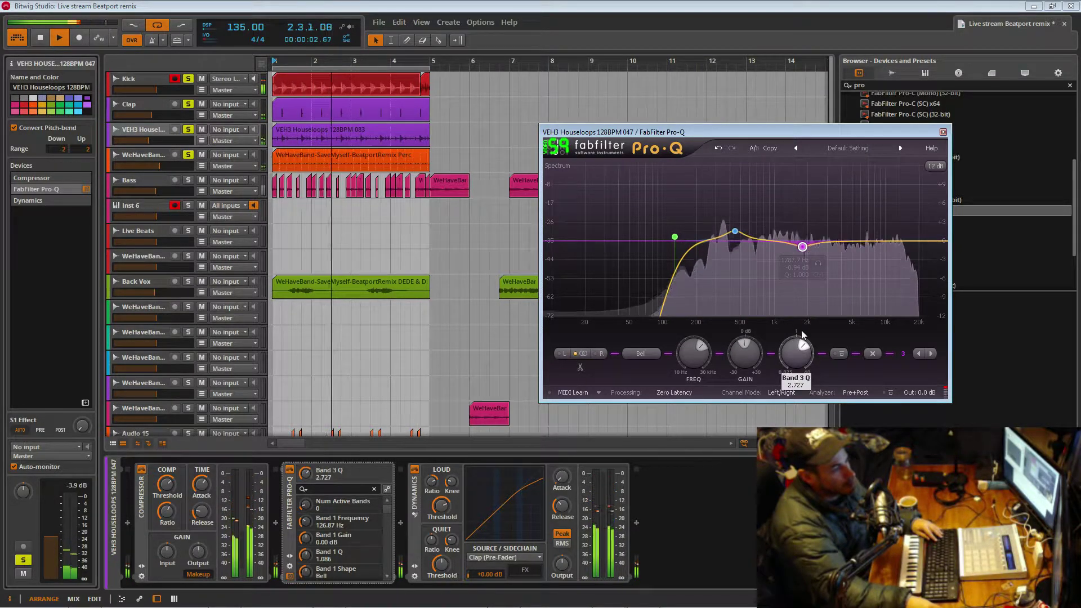
- Add a high shelf of about +1.2 dB near 5.9 kHz and a high cut above 20 kHz to the Houseloops EQ
{"action": "left_click_drag", "start_coordinate": [886, 243], "coordinate": [889, 234]}
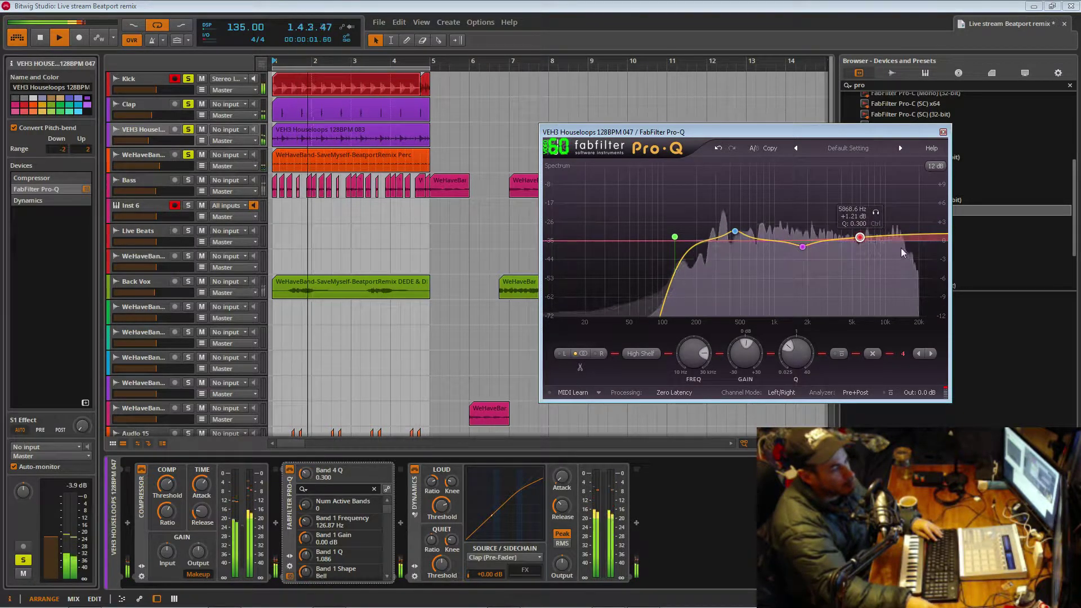
{"action": "left_click", "coordinate": [933, 234]}
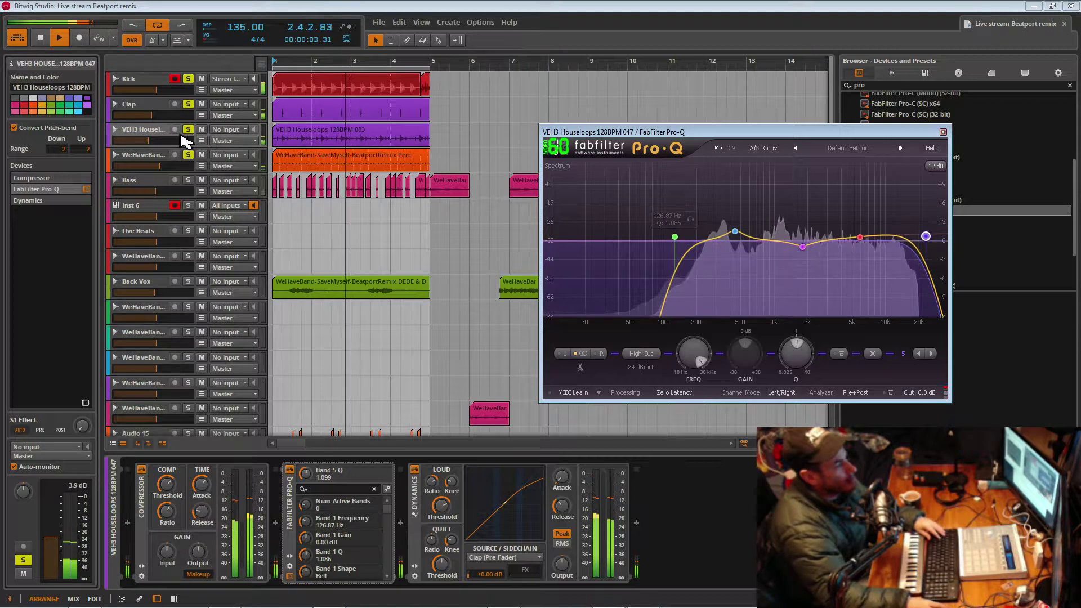
- Add FabFilter Pro-Q (Mono) x64 to the Clap track between the Compressor and Reverb
{"action": "left_click", "coordinate": [151, 107]}
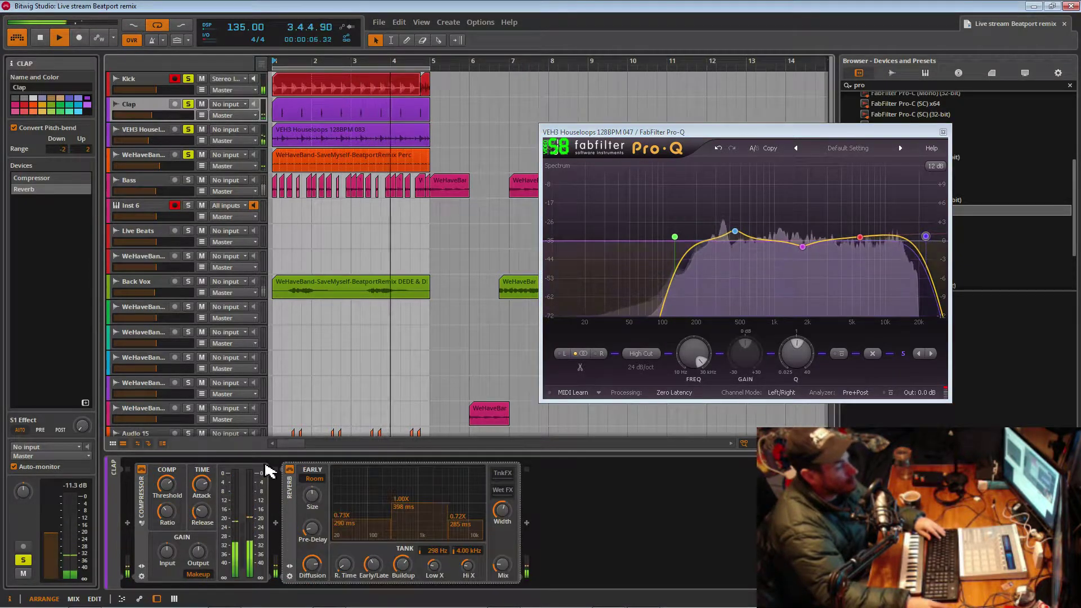
{"action": "left_click_drag", "start_coordinate": [884, 132], "coordinate": [744, 96]}
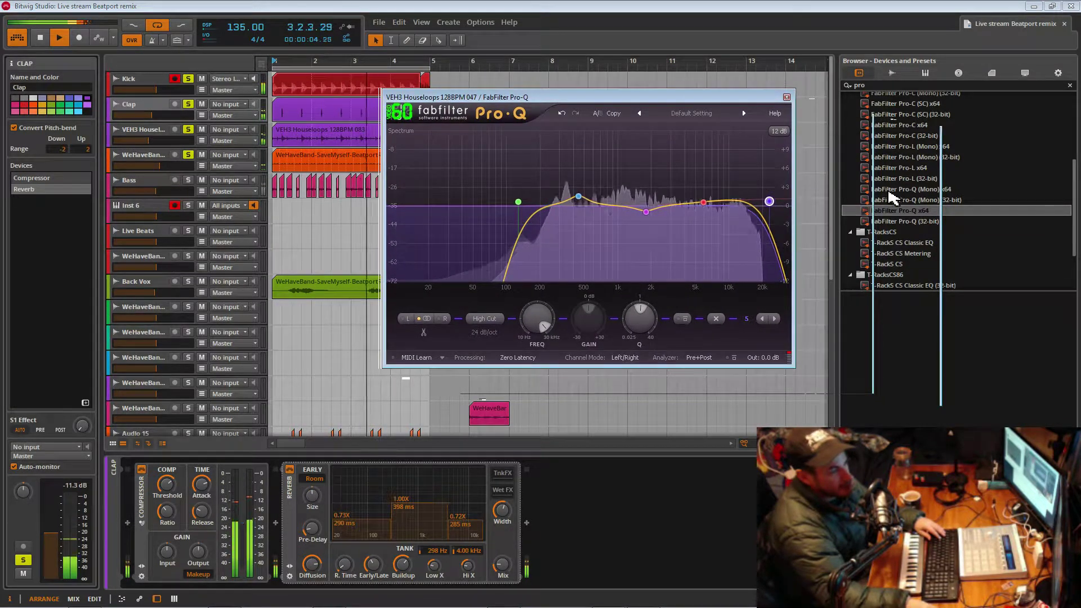
{"action": "left_click", "coordinate": [907, 190]}
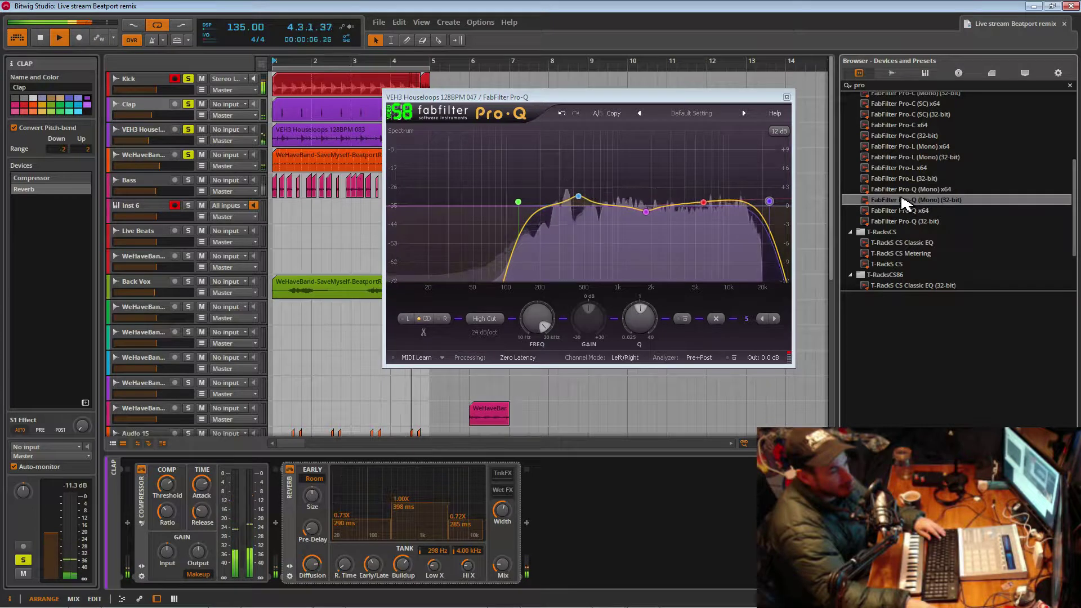
{"action": "left_click_drag", "start_coordinate": [867, 193], "coordinate": [275, 515]}
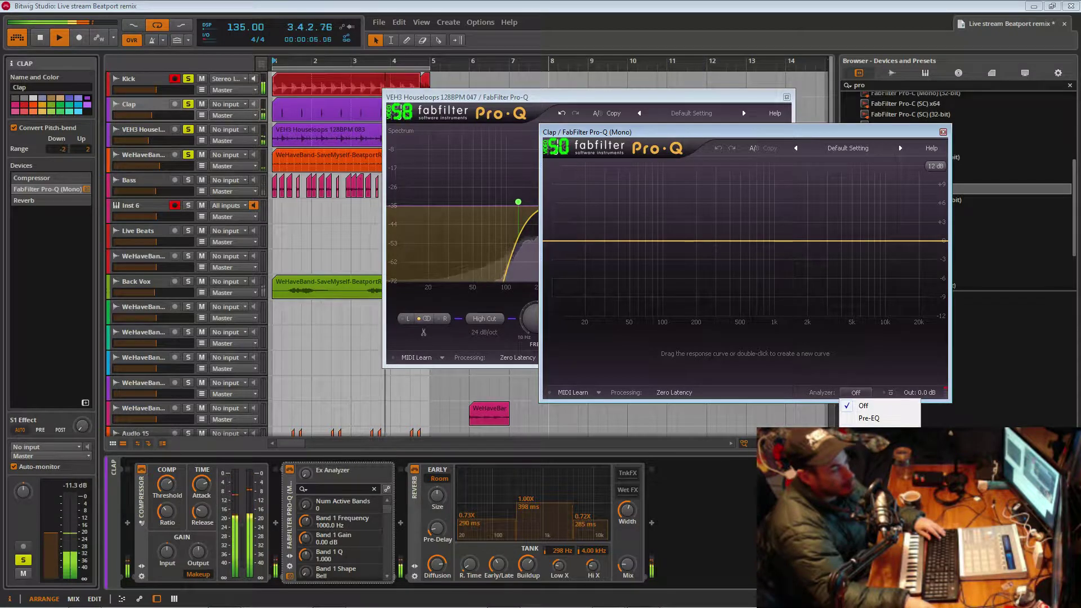
- On the clap EQ, add a low cut at about 261 Hz and a narrowed bell boost of about 0.98 dB near 987 Hz
{"action": "double_click", "coordinate": [560, 241]}
{"action": "left_click_drag", "start_coordinate": [561, 241], "coordinate": [710, 241]}
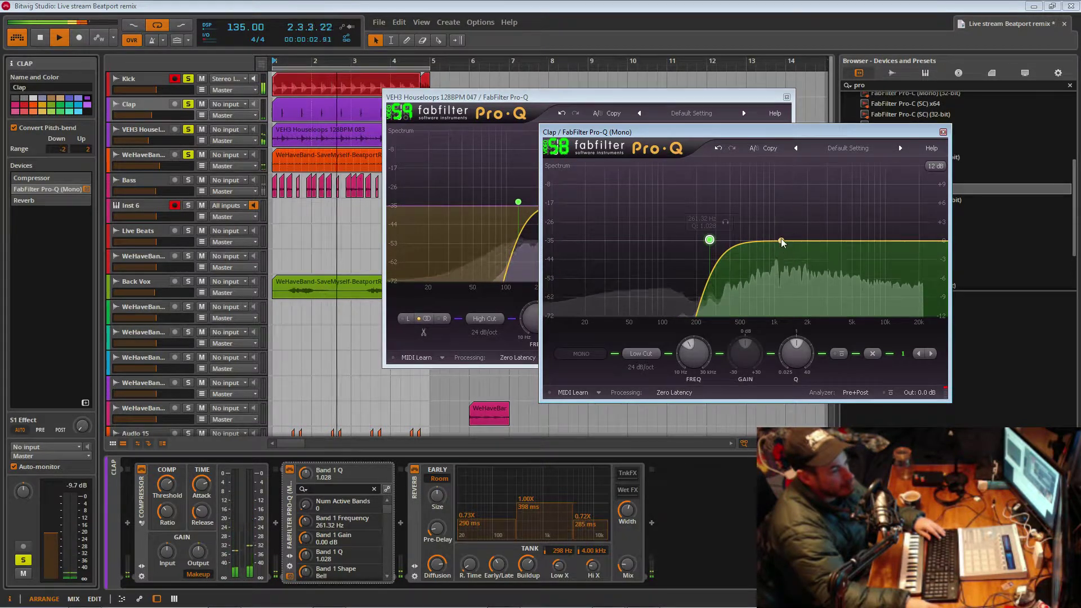
{"action": "double_click", "coordinate": [774, 186]}
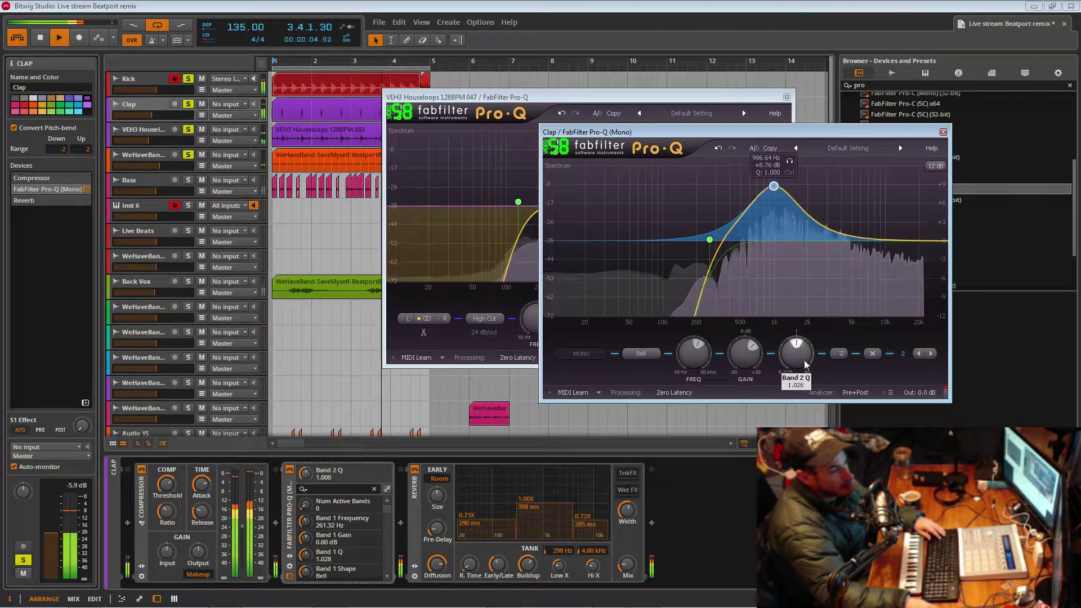
{"action": "left_click_drag", "start_coordinate": [802, 361], "coordinate": [802, 337]}
{"action": "left_click_drag", "start_coordinate": [787, 159], "coordinate": [788, 151]}
{"action": "left_click_drag", "start_coordinate": [803, 360], "coordinate": [744, 378]}
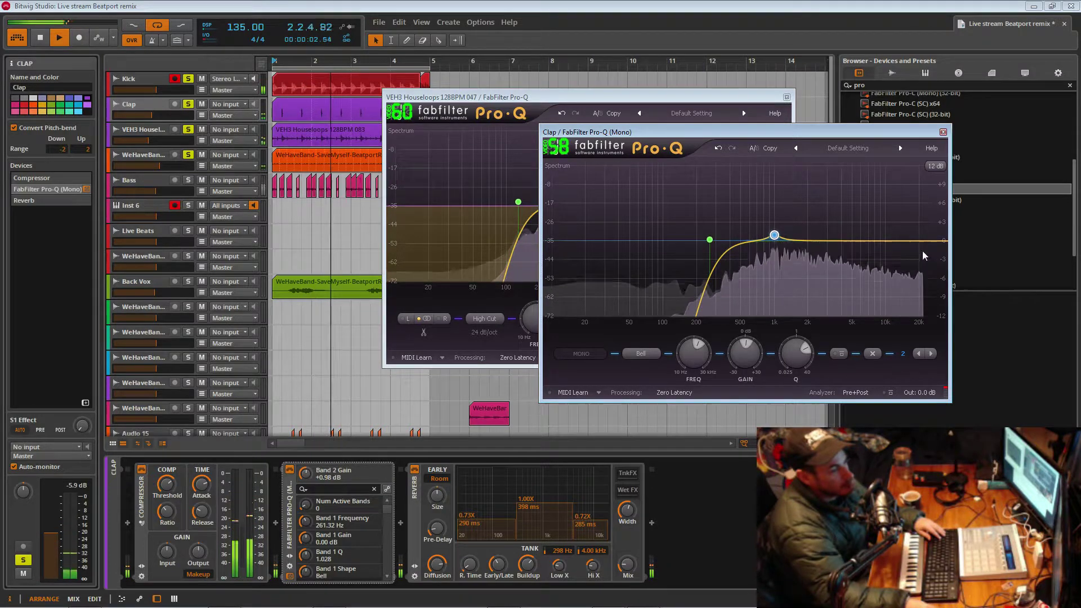
- Add a high shelf of about +3.55 dB near 4.4 kHz with raised Q and a high cut at about 18.8 kHz to the clap EQ
{"action": "left_click", "coordinate": [899, 240]}
{"action": "left_click_drag", "start_coordinate": [895, 241], "coordinate": [846, 226]}
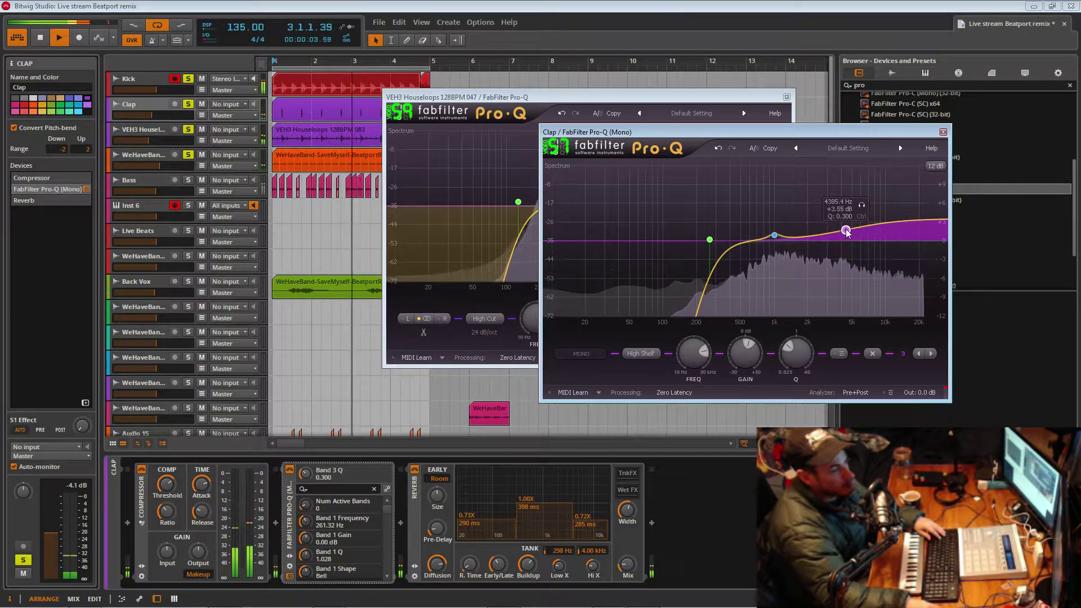
{"action": "left_click_drag", "start_coordinate": [795, 355], "coordinate": [886, 336]}
{"action": "double_click", "coordinate": [936, 217]}
{"action": "left_click_drag", "start_coordinate": [936, 218], "coordinate": [915, 236]}
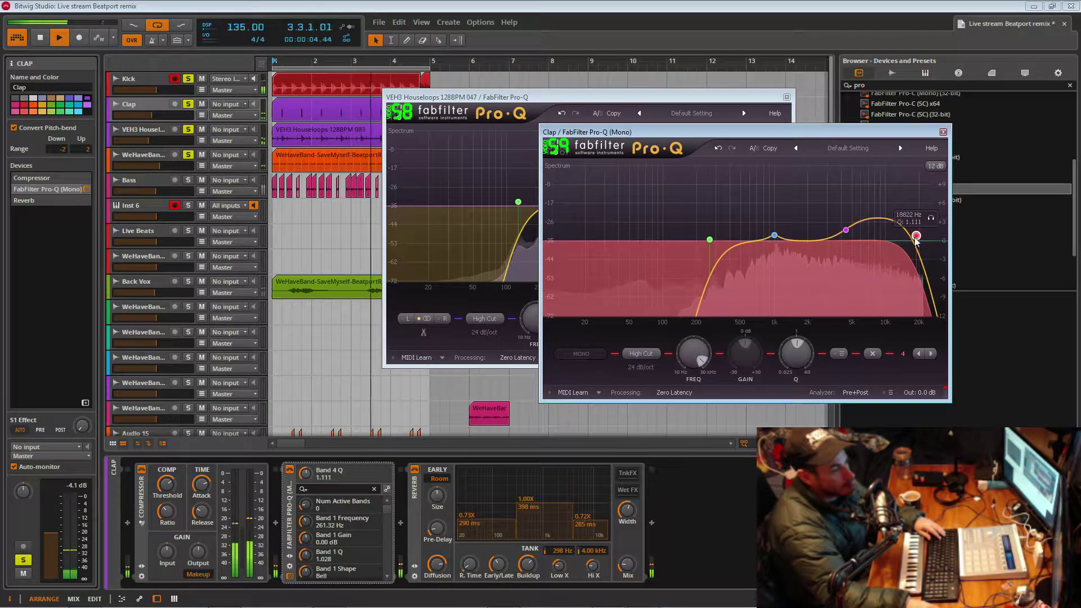
- Place the clap EQ below the Houseloops EQ and add a narrow Houseloops bell cut of about -1.39 dB near 964 Hz, Q 8.037
{"action": "left_click_drag", "start_coordinate": [856, 134], "coordinate": [602, 278]}
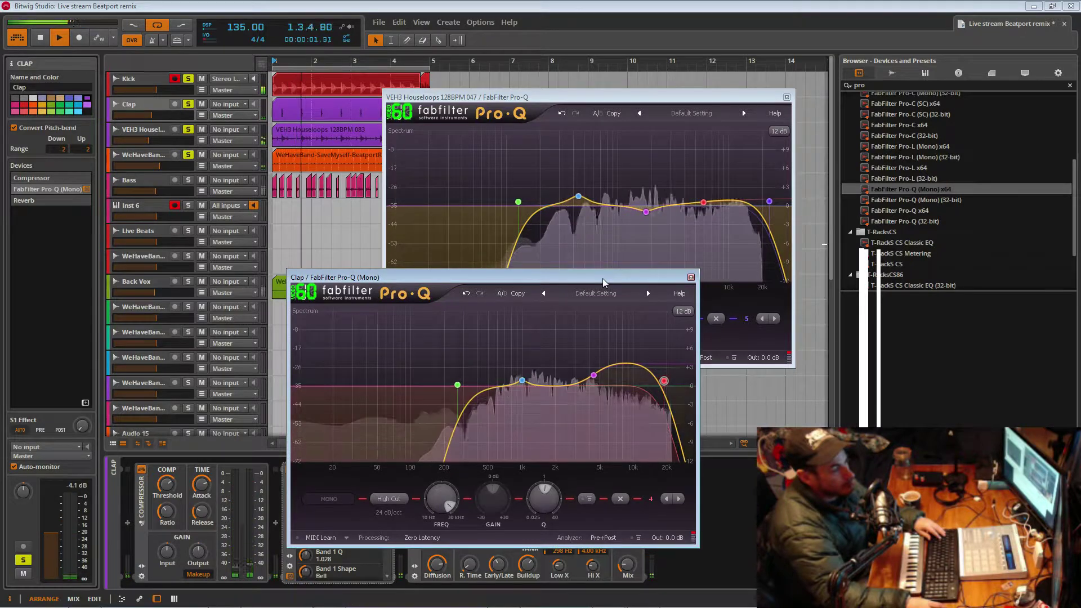
{"action": "left_click_drag", "start_coordinate": [615, 277], "coordinate": [642, 344]}
{"action": "left_click", "coordinate": [615, 207]}
{"action": "left_click_drag", "start_coordinate": [615, 212], "coordinate": [615, 221]}
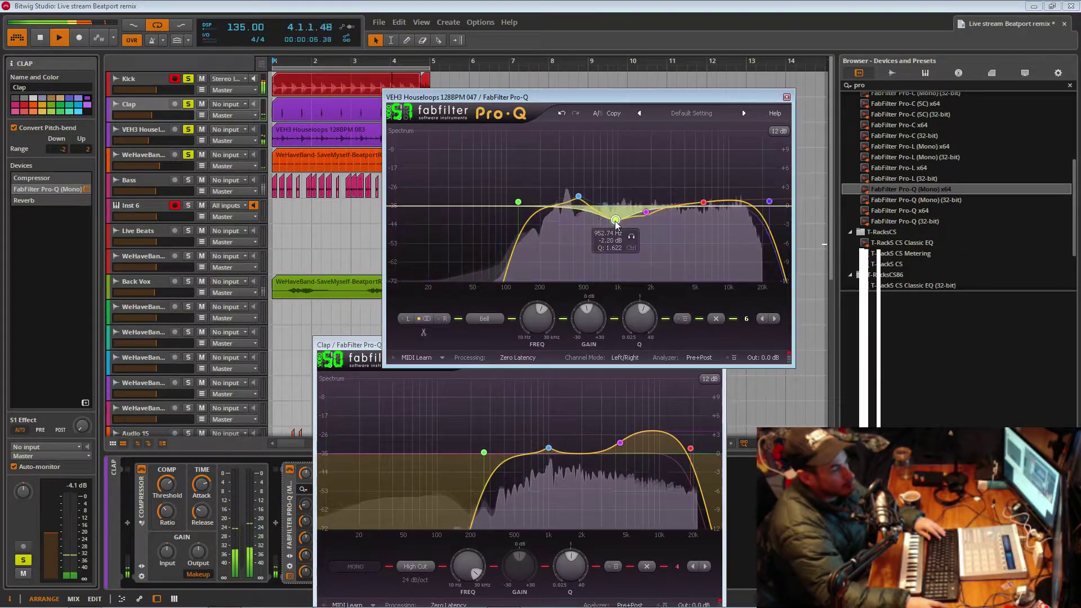
{"action": "left_click_drag", "start_coordinate": [641, 299], "coordinate": [642, 296]}
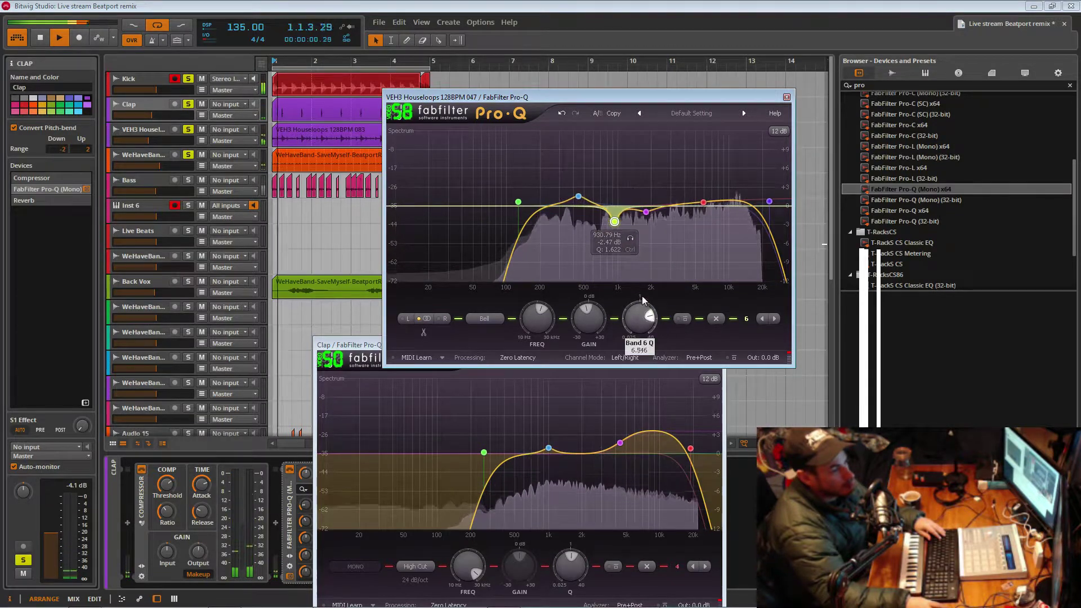
{"action": "left_click_drag", "start_coordinate": [614, 221], "coordinate": [616, 215]}
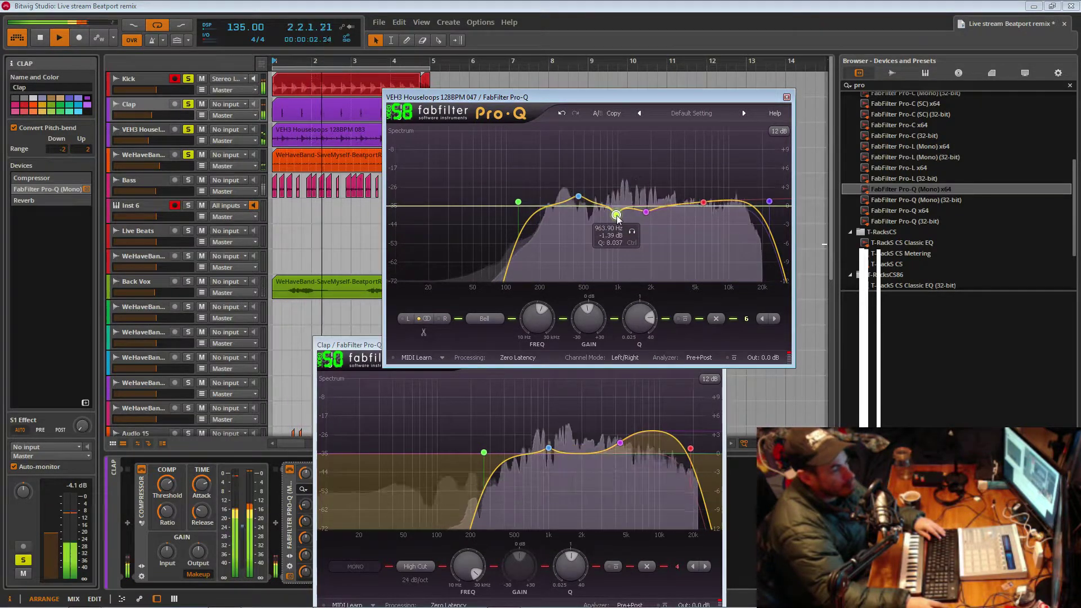
- Raise the clap EQ bell to about +1.61 dB near 998 Hz and set the Houseloops cut to -2.02 dB near 942 Hz, Q 6.456
{"action": "left_click_drag", "start_coordinate": [549, 448], "coordinate": [548, 444]}
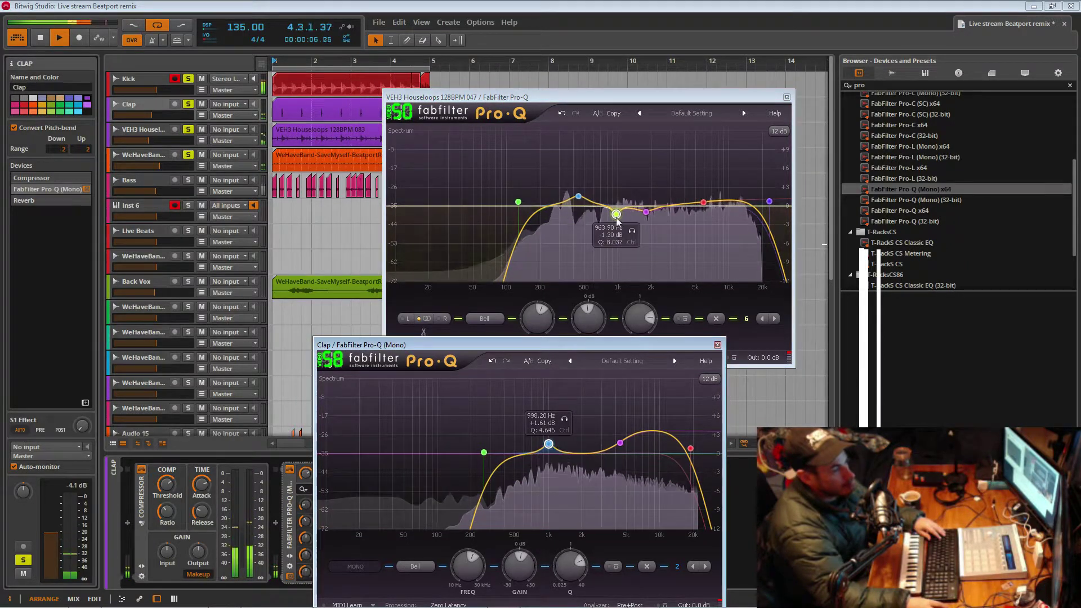
{"action": "left_click_drag", "start_coordinate": [616, 215], "coordinate": [615, 219]}
{"action": "left_click_drag", "start_coordinate": [633, 322], "coordinate": [636, 332]}
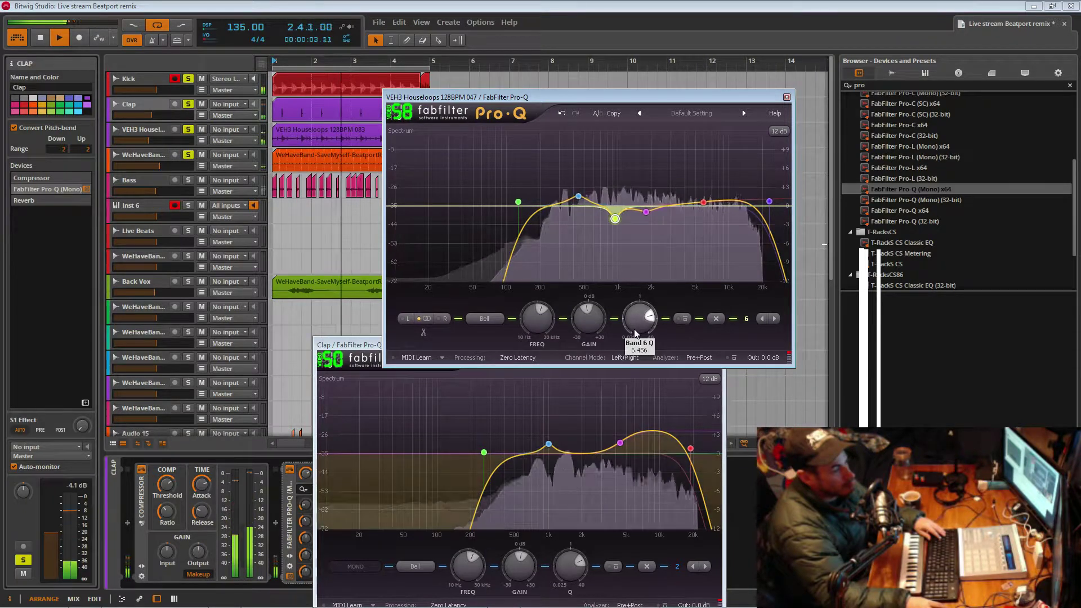
- Retune the Houseloops low-mid bell to about +1.35 dB near 338 Hz and delete the extra trial cut near 463 Hz
{"action": "mouse_move", "coordinate": [571, 212]}
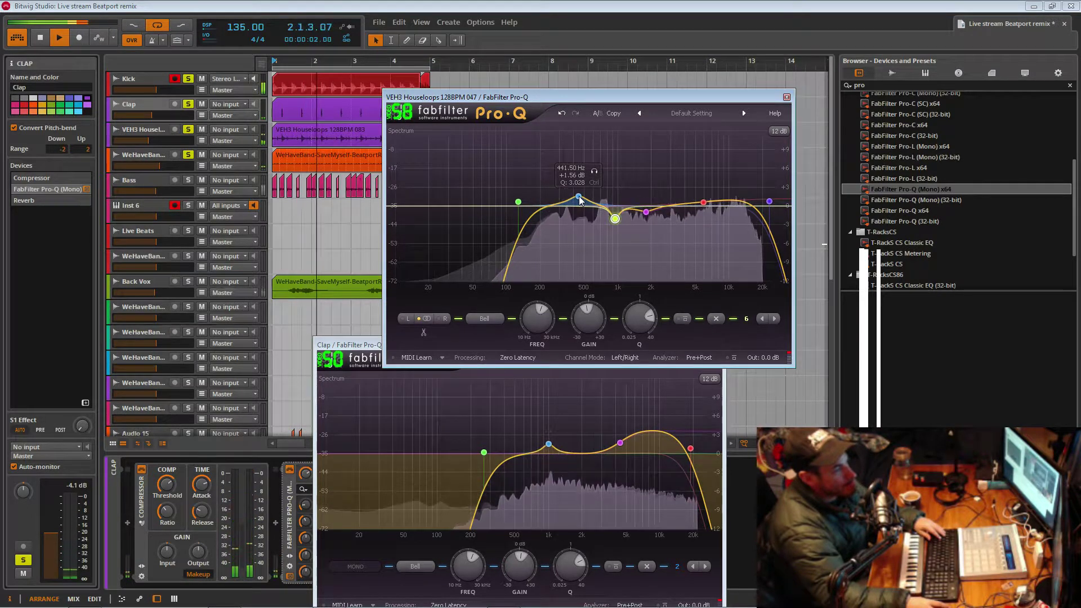
{"action": "left_click_drag", "start_coordinate": [579, 201], "coordinate": [579, 225]}
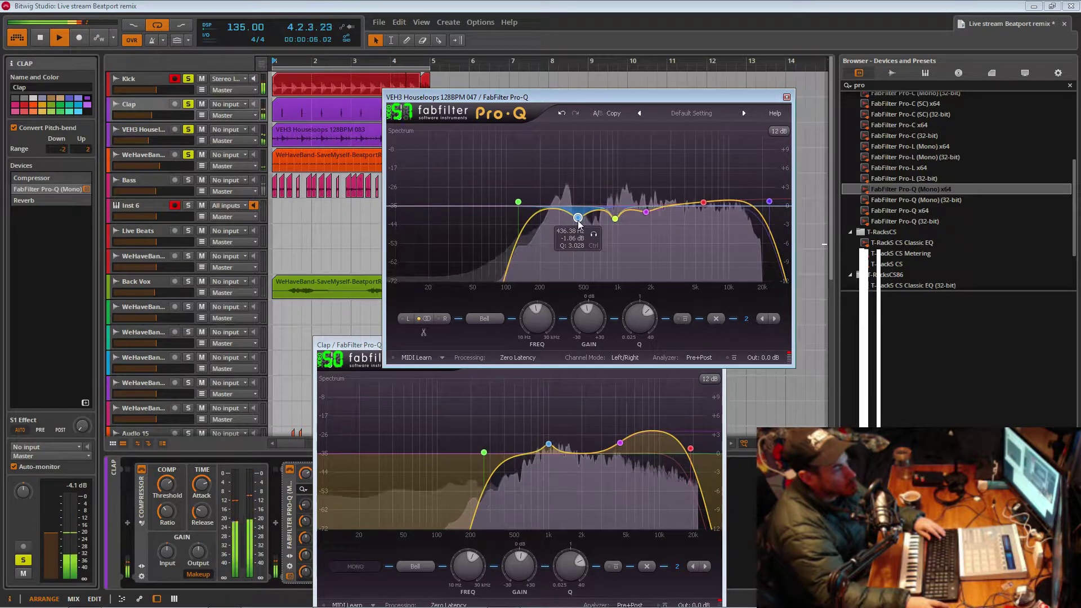
{"action": "left_click_drag", "start_coordinate": [583, 224], "coordinate": [557, 201]}
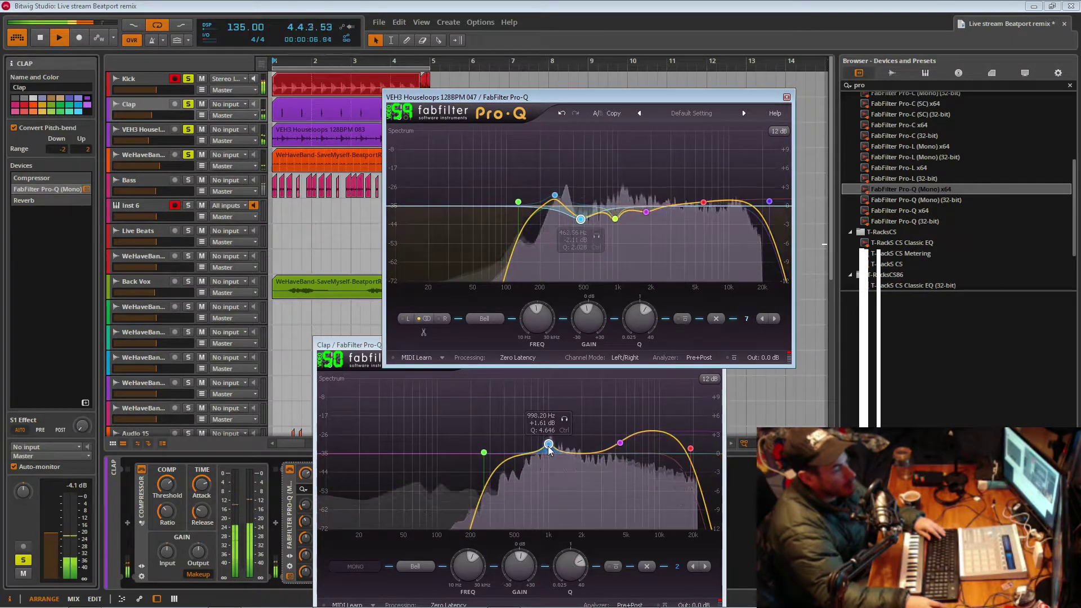
{"action": "right_click", "coordinate": [580, 220]}
{"action": "left_click", "coordinate": [614, 279]}
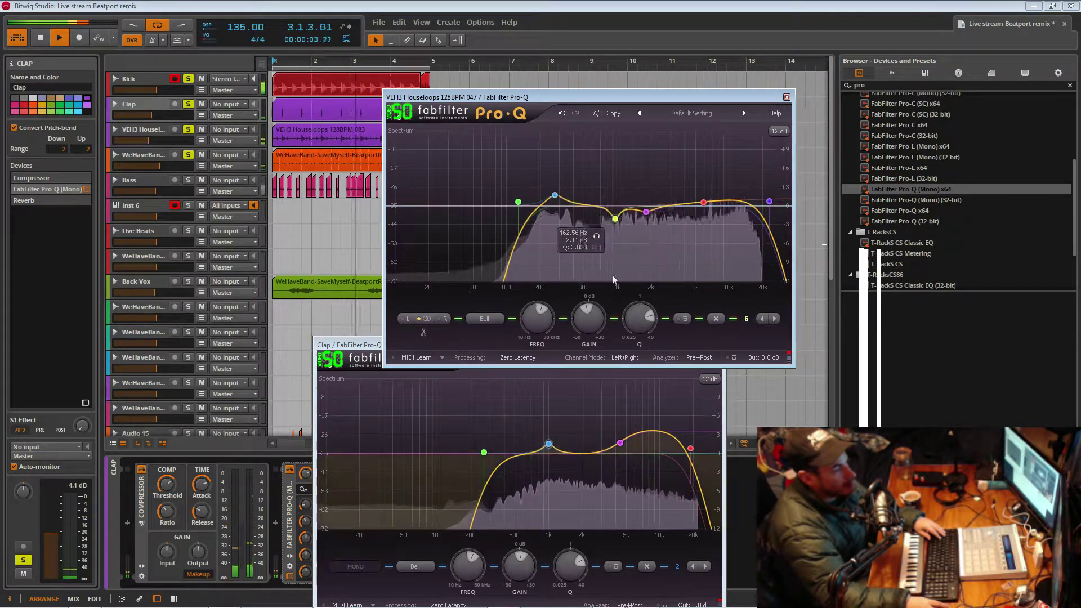
{"action": "left_click_drag", "start_coordinate": [555, 195], "coordinate": [566, 152]}
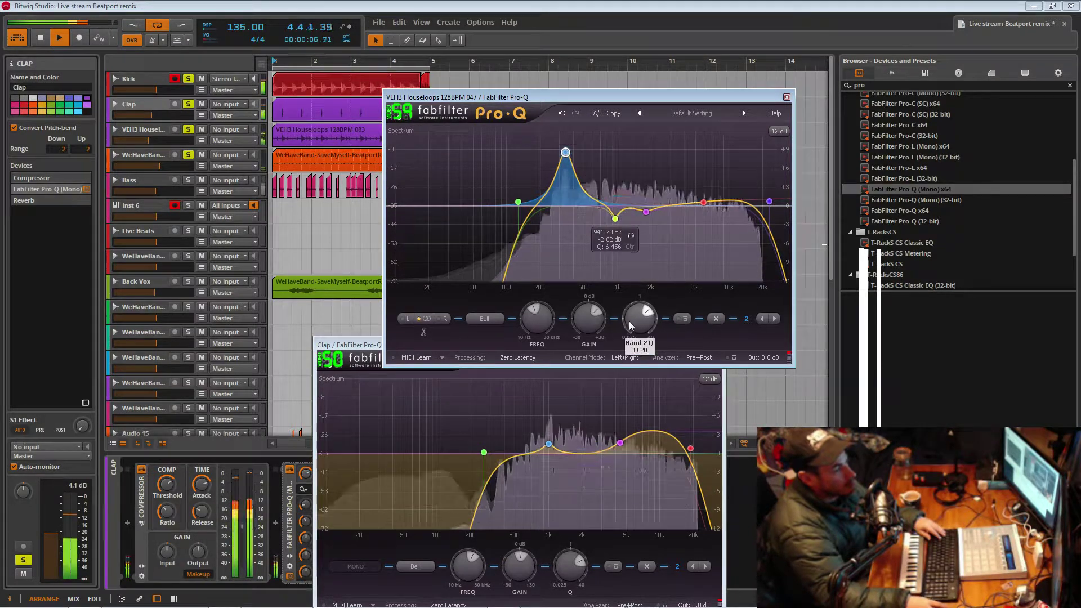
{"action": "left_click_drag", "start_coordinate": [589, 318], "coordinate": [589, 349]}
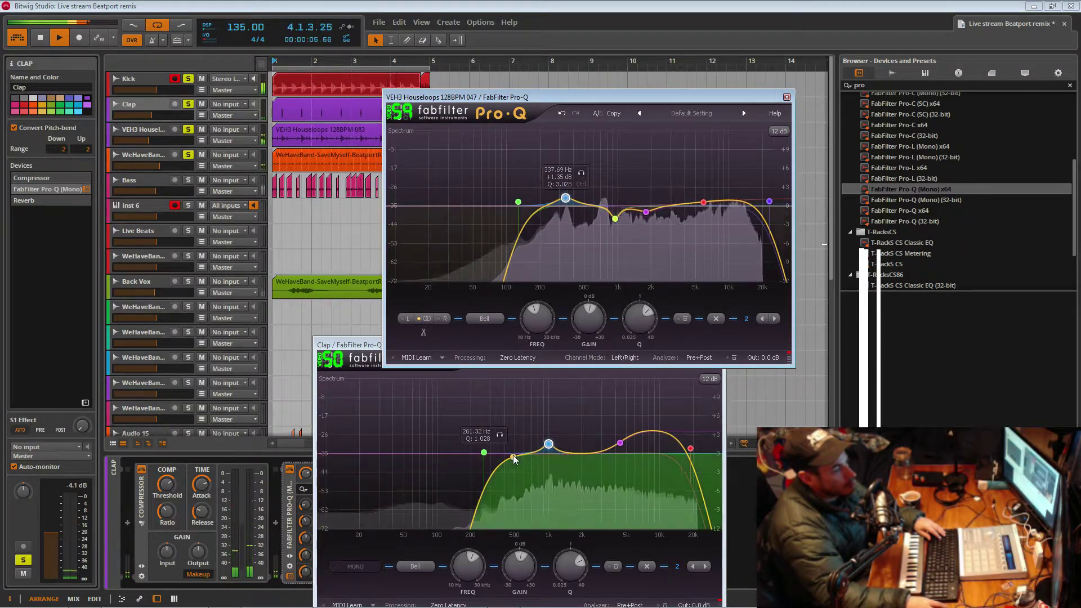
- Select the clap EQ's low cut band, then close the Clap and Houseloops EQ windows
{"action": "left_click", "coordinate": [483, 454]}
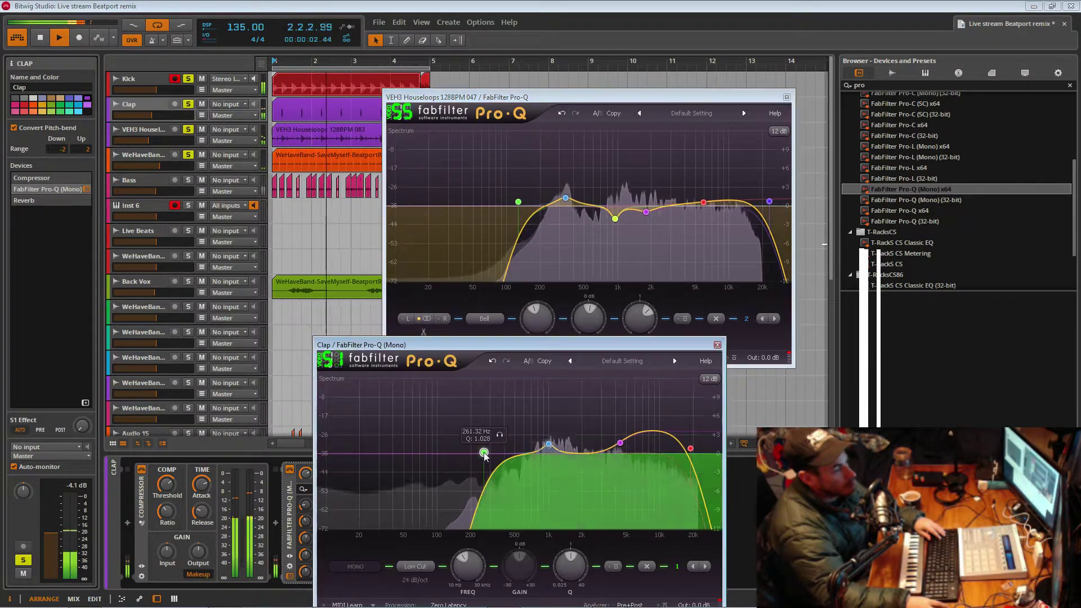
{"action": "left_click", "coordinate": [718, 345]}
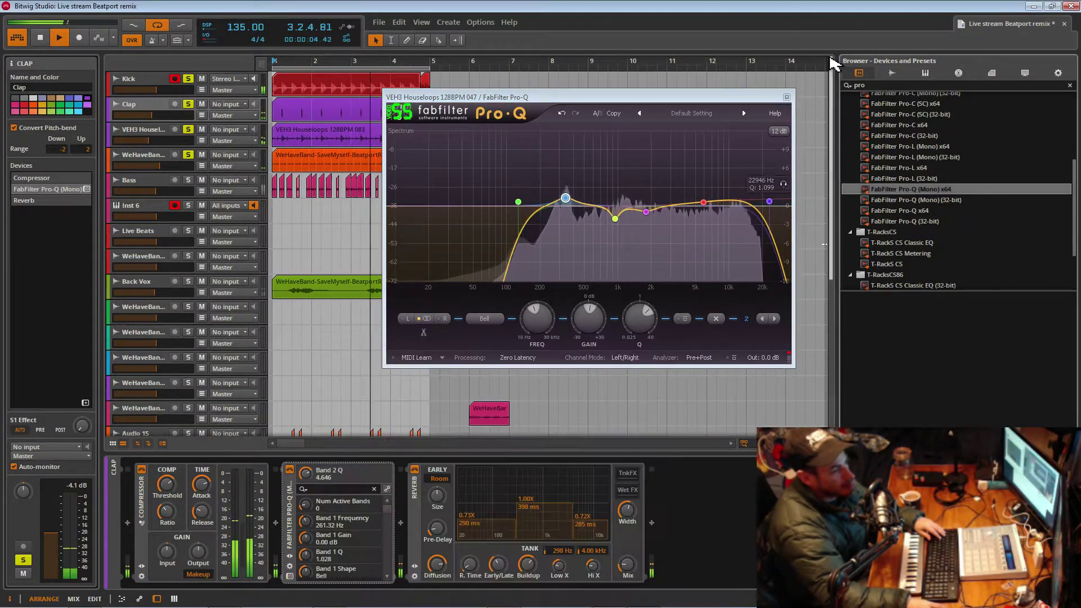
{"action": "left_click", "coordinate": [786, 96]}
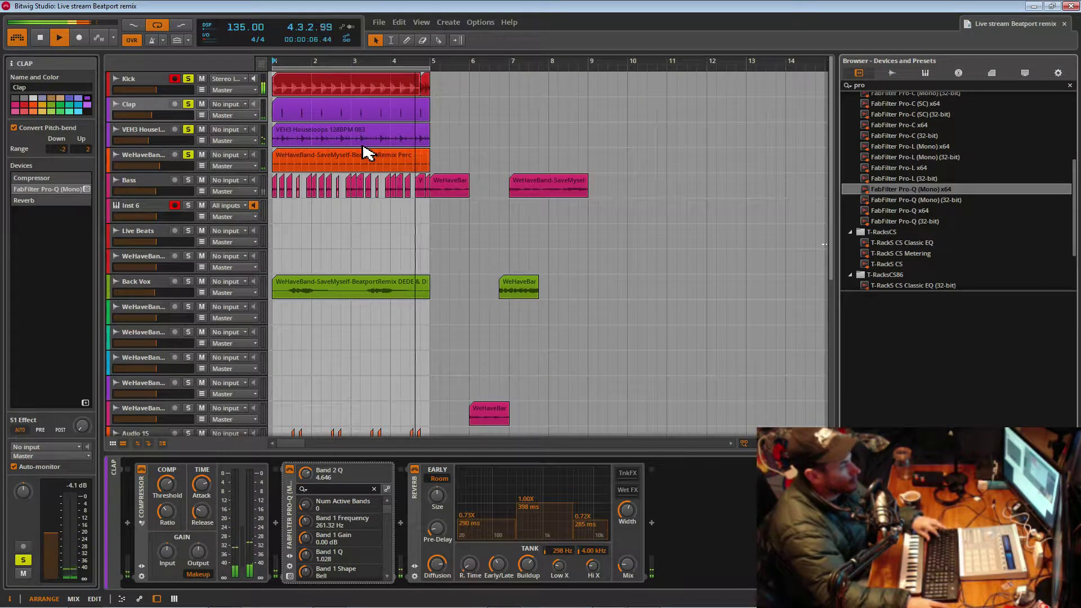
- Add the Bass track to the soloed tracks and fine-tune its volume
{"action": "left_click", "coordinate": [187, 180]}
{"action": "left_click", "coordinate": [163, 186]}
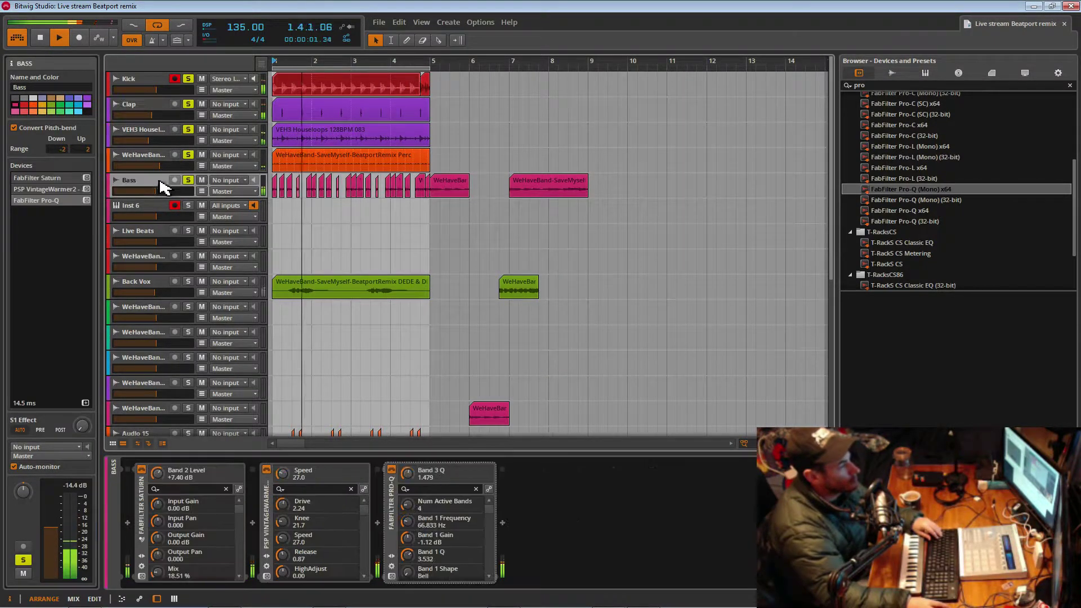
{"action": "left_click_drag", "start_coordinate": [155, 191], "coordinate": [155, 191]}
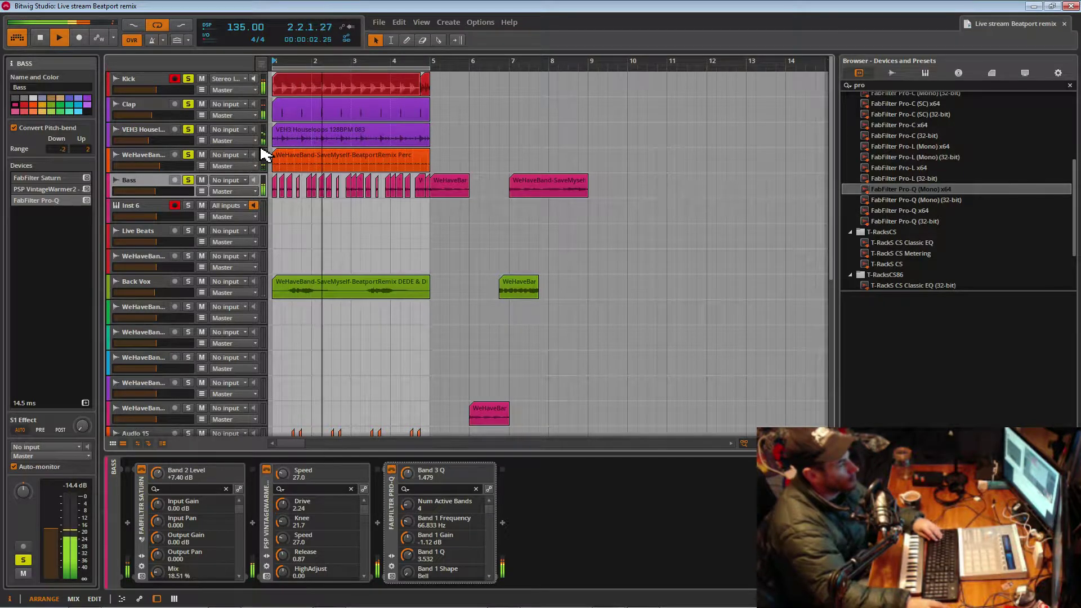
- Enable the Peak Limiter on the Master track
{"action": "scroll", "coordinate": [297, 199], "scroll_direction": "down", "scroll_amount": 5}
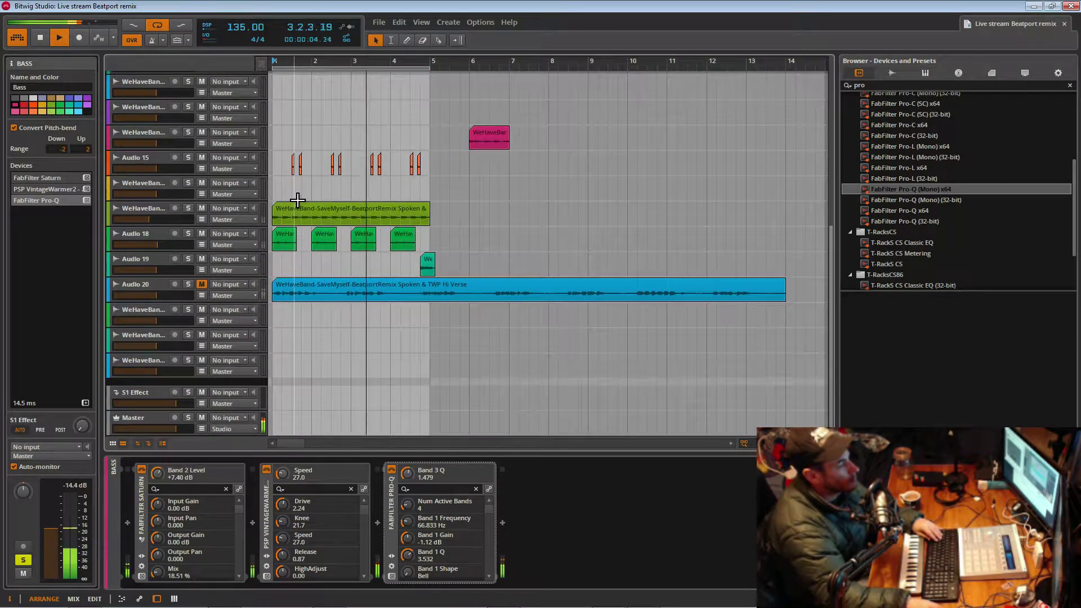
{"action": "left_click", "coordinate": [142, 423]}
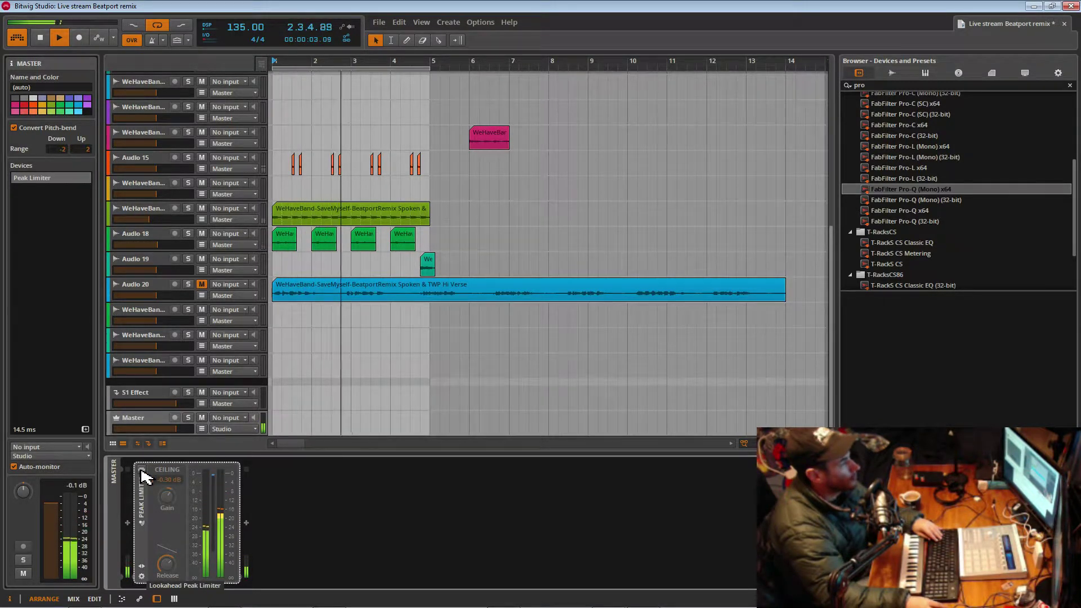
{"action": "left_click", "coordinate": [142, 473]}
- Turn off solo on the Kick, Clap, Houseloops, Perc and Bass tracks to play the full mix
{"action": "scroll", "coordinate": [341, 233], "scroll_direction": "up", "scroll_amount": 5}
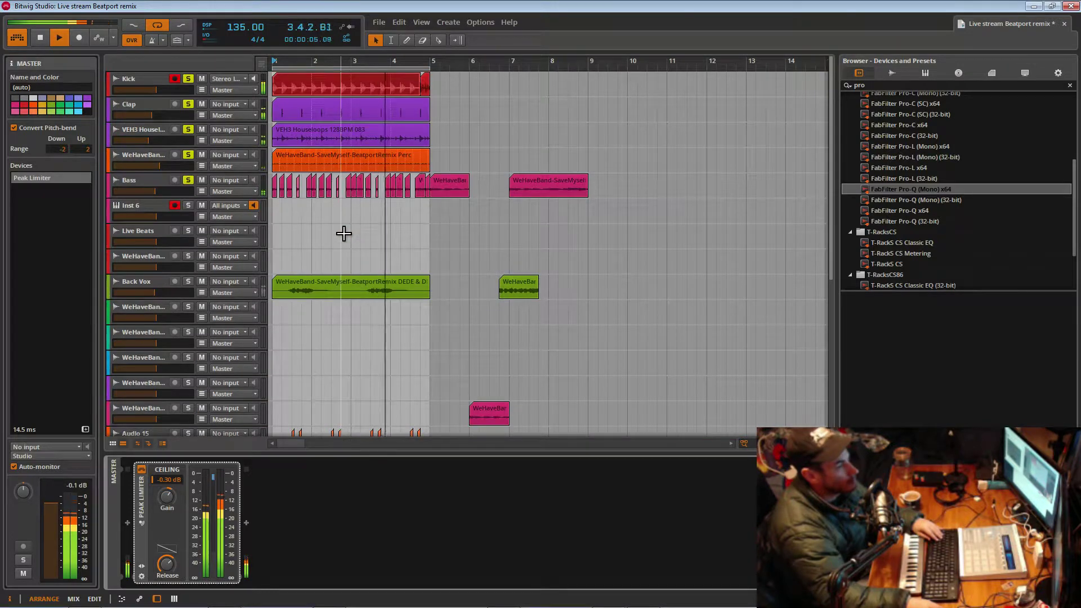
{"action": "mouse_move", "coordinate": [293, 64]}
{"action": "left_mouse_down"}
{"action": "mouse_move", "coordinate": [292, 43]}
{"action": "mouse_move", "coordinate": [292, 76]}
{"action": "mouse_move", "coordinate": [293, 54]}
{"action": "mouse_move", "coordinate": [293, 66]}
{"action": "left_mouse_up"}
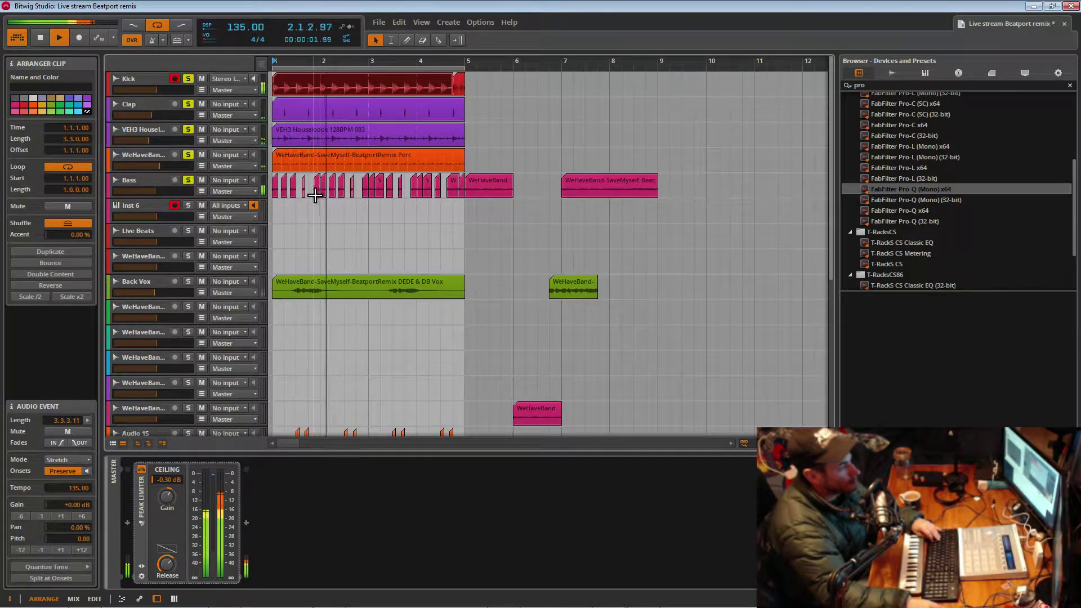
{"action": "scroll", "coordinate": [317, 200], "scroll_direction": "down", "scroll_amount": 5}
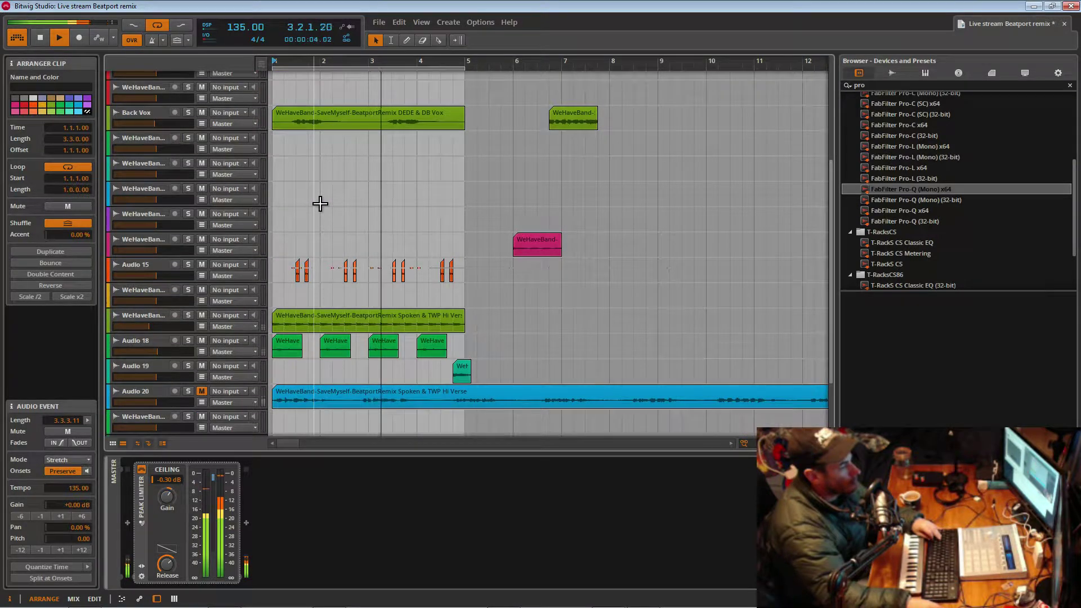
{"action": "scroll", "coordinate": [318, 205], "scroll_direction": "down", "scroll_amount": 3}
{"action": "scroll", "coordinate": [320, 204], "scroll_direction": "up", "scroll_amount": 8}
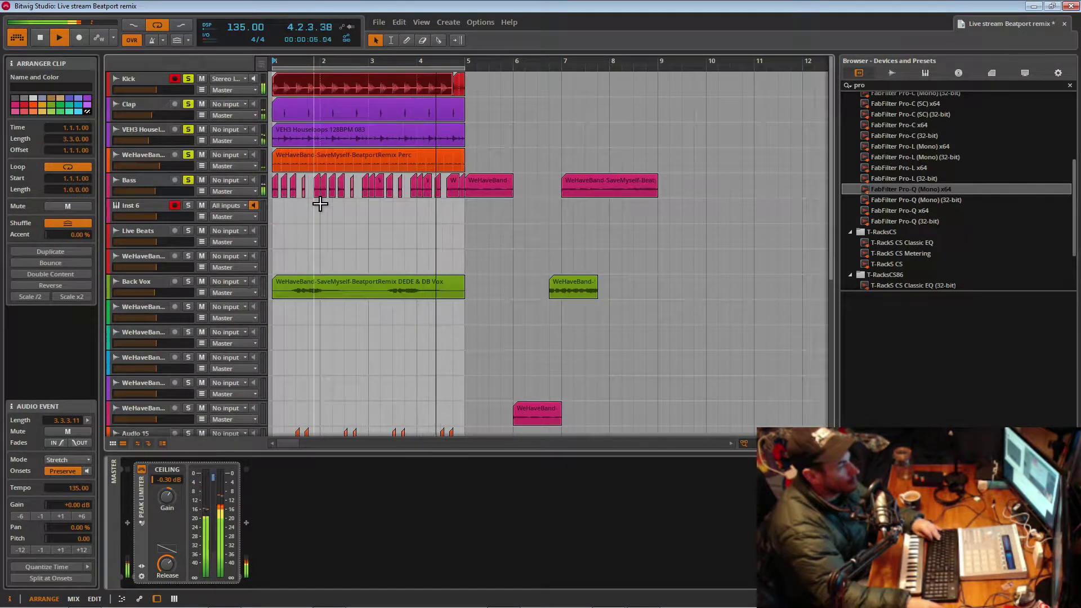
{"action": "scroll", "coordinate": [220, 229], "scroll_direction": "down", "scroll_amount": 1}
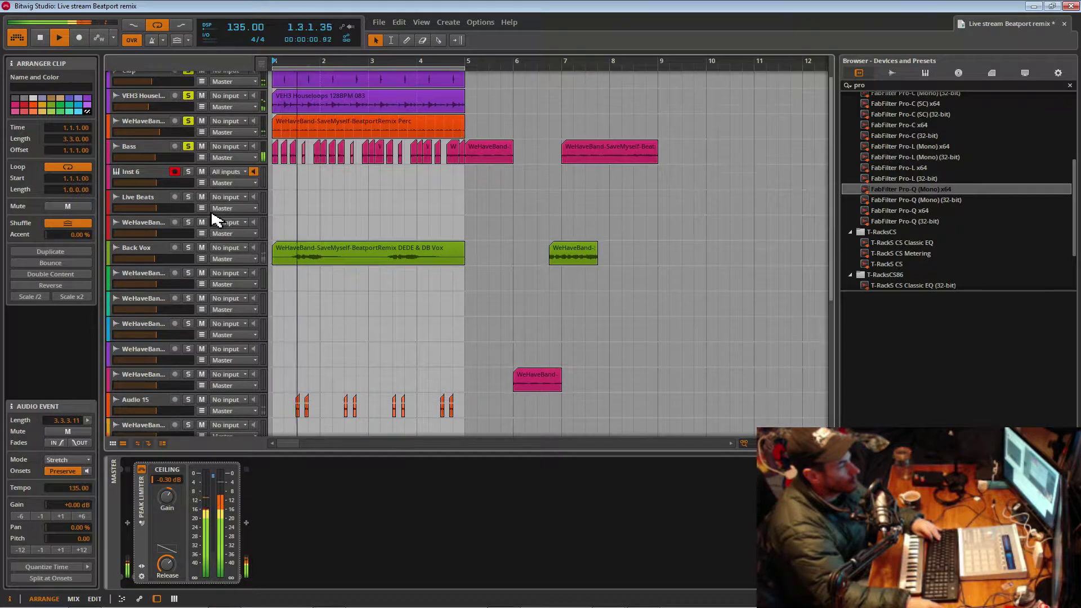
{"action": "scroll", "coordinate": [208, 184], "scroll_direction": "up", "scroll_amount": 1}
{"action": "left_click", "coordinate": [188, 179]}
{"action": "left_click", "coordinate": [184, 160]}
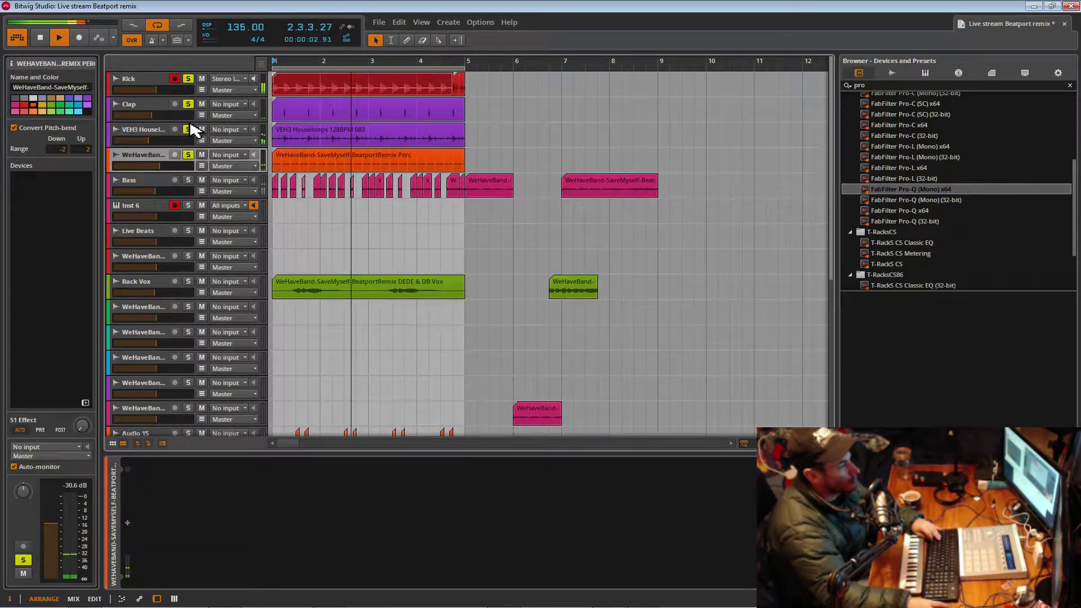
{"action": "left_click", "coordinate": [189, 79]}
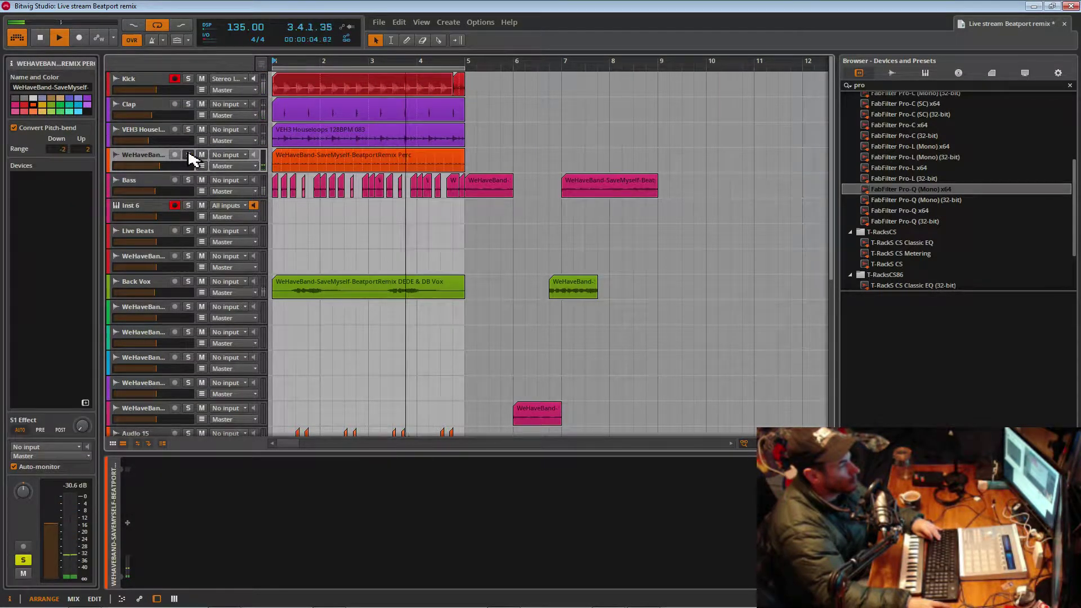
- Lower the Back Vox track's volume to about -12.8 dB and mute the track
{"action": "scroll", "coordinate": [347, 209], "scroll_direction": "down", "scroll_amount": 5}
{"action": "scroll", "coordinate": [347, 209], "scroll_direction": "down", "scroll_amount": 2}
{"action": "scroll", "coordinate": [347, 209], "scroll_direction": "up", "scroll_amount": 3}
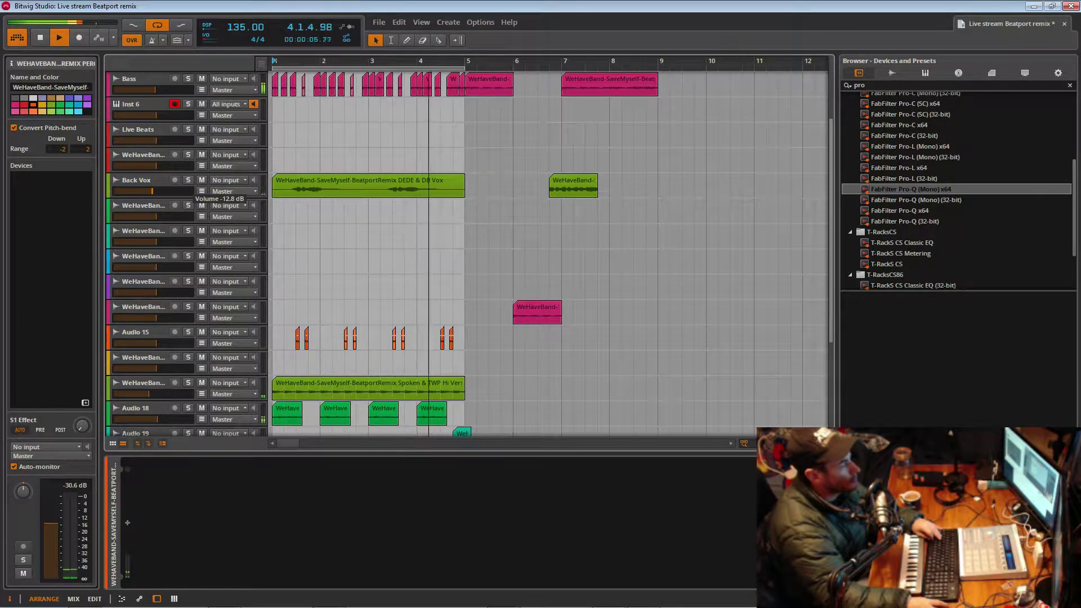
{"action": "left_click", "coordinate": [202, 180]}
- Mute the Audio 18 track and set the volume of the Spoken & TWP Hi Verse track directly above it to about -12.5 dB
{"action": "scroll", "coordinate": [357, 248], "scroll_direction": "up", "scroll_amount": 4}
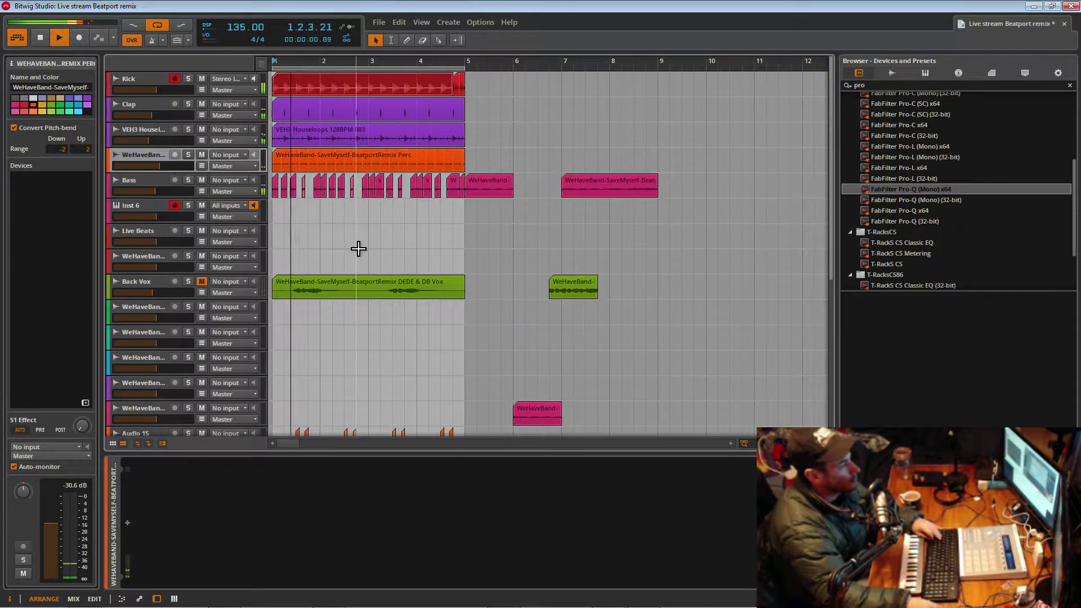
{"action": "scroll", "coordinate": [254, 236], "scroll_direction": "down", "scroll_amount": 9}
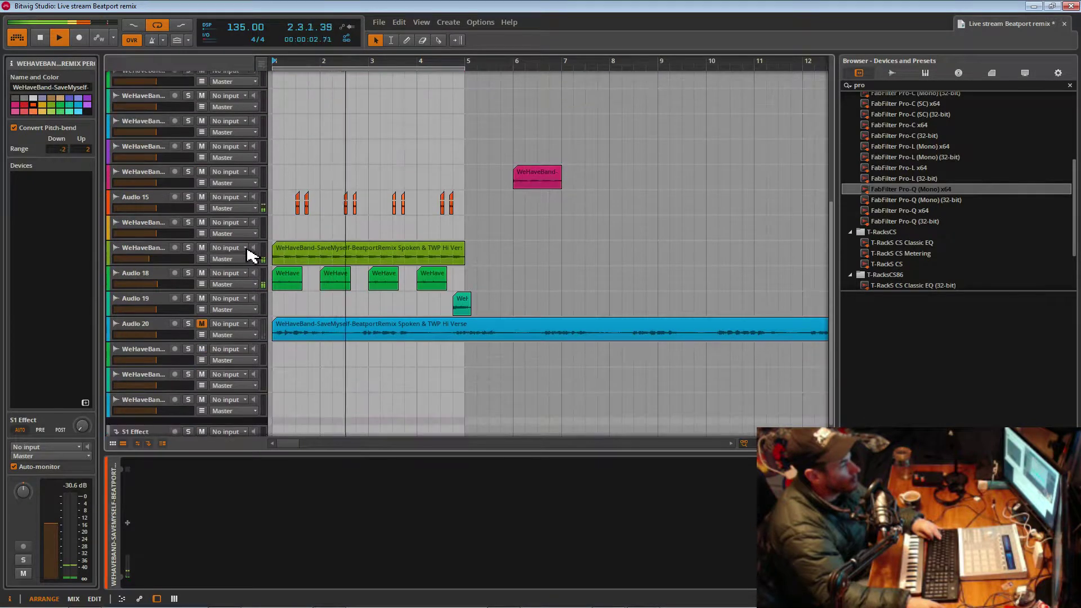
{"action": "left_click", "coordinate": [150, 279]}
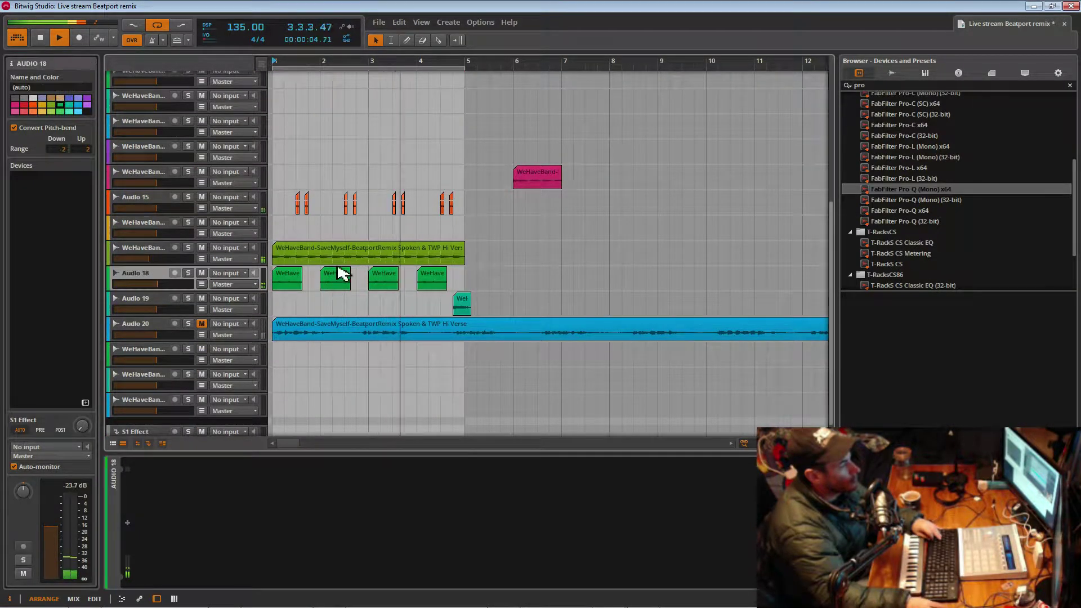
{"action": "scroll", "coordinate": [280, 233], "scroll_direction": "up", "scroll_amount": 5}
{"action": "scroll", "coordinate": [280, 233], "scroll_direction": "up", "scroll_amount": 4}
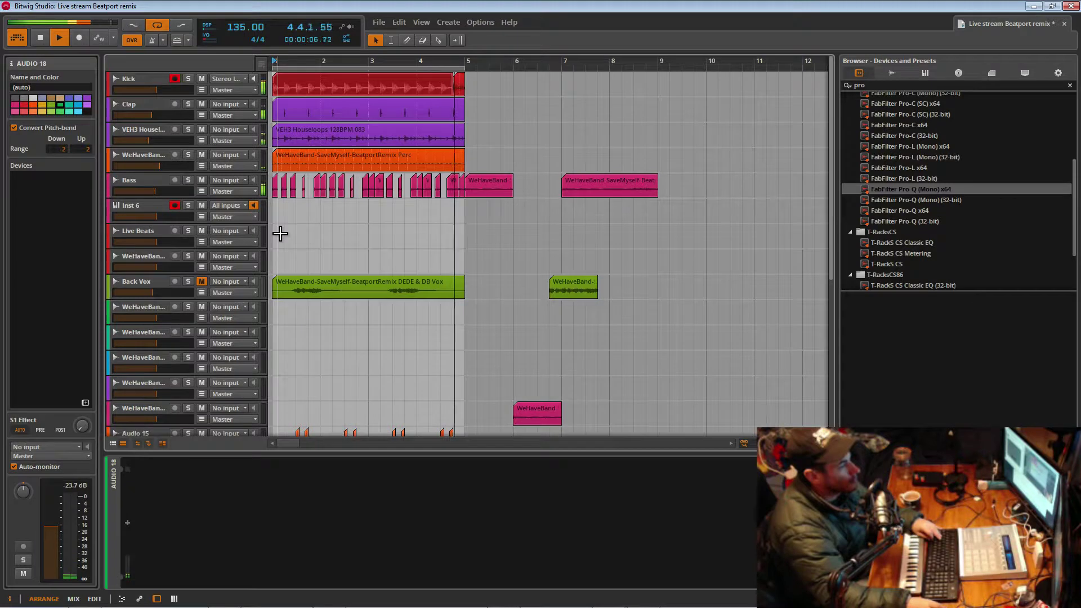
{"action": "scroll", "coordinate": [280, 233], "scroll_direction": "down", "scroll_amount": 9}
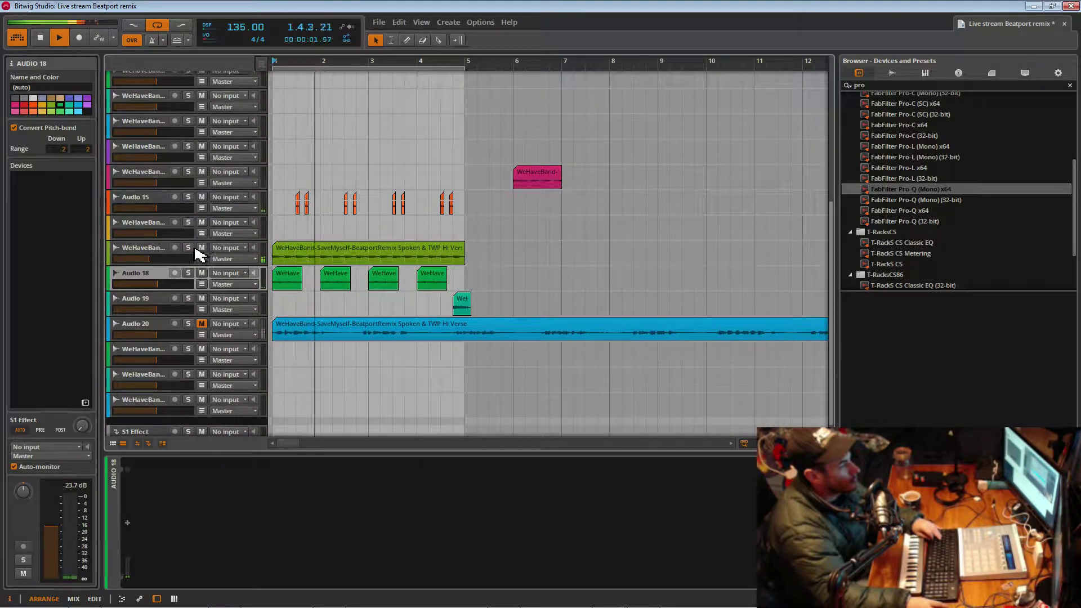
{"action": "left_click_drag", "start_coordinate": [156, 263], "coordinate": [150, 256]}
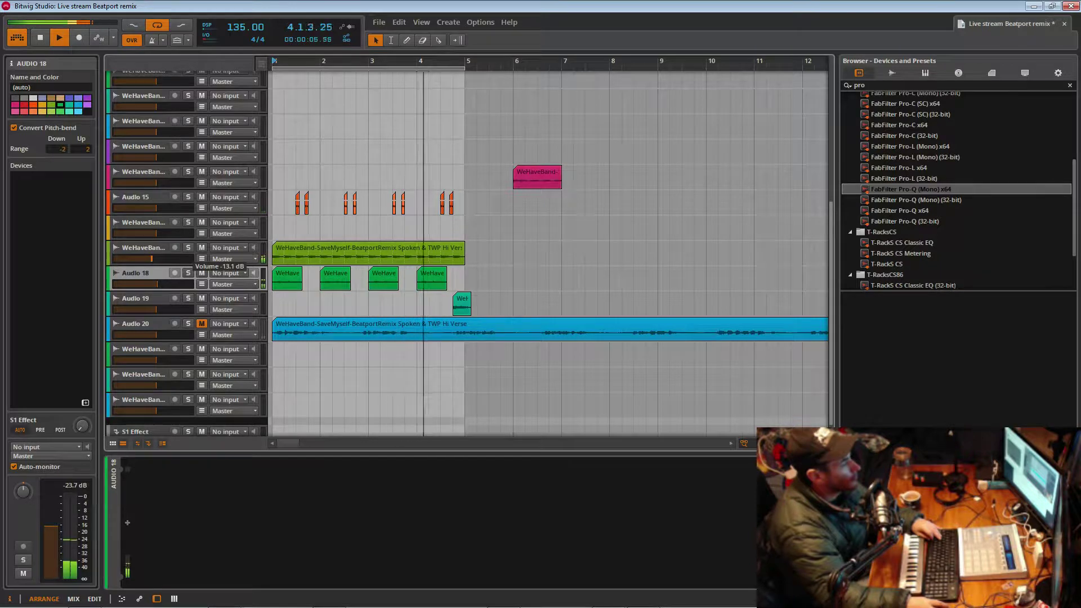
{"action": "left_click", "coordinate": [202, 273]}
{"action": "left_click_drag", "start_coordinate": [150, 259], "coordinate": [151, 257]}
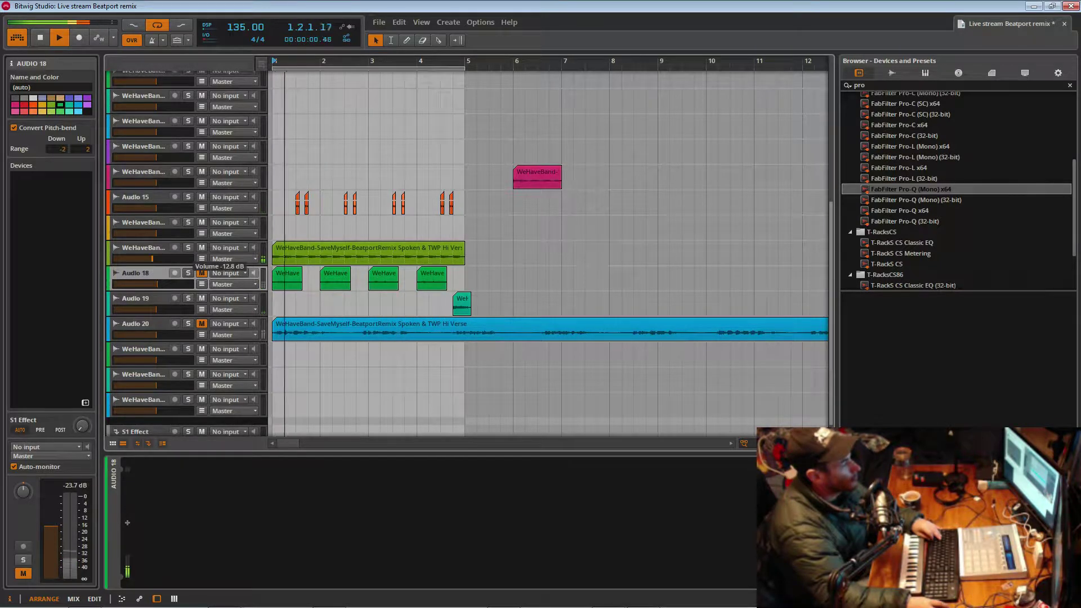
{"action": "scroll", "coordinate": [156, 225], "scroll_direction": "down", "scroll_amount": 1}
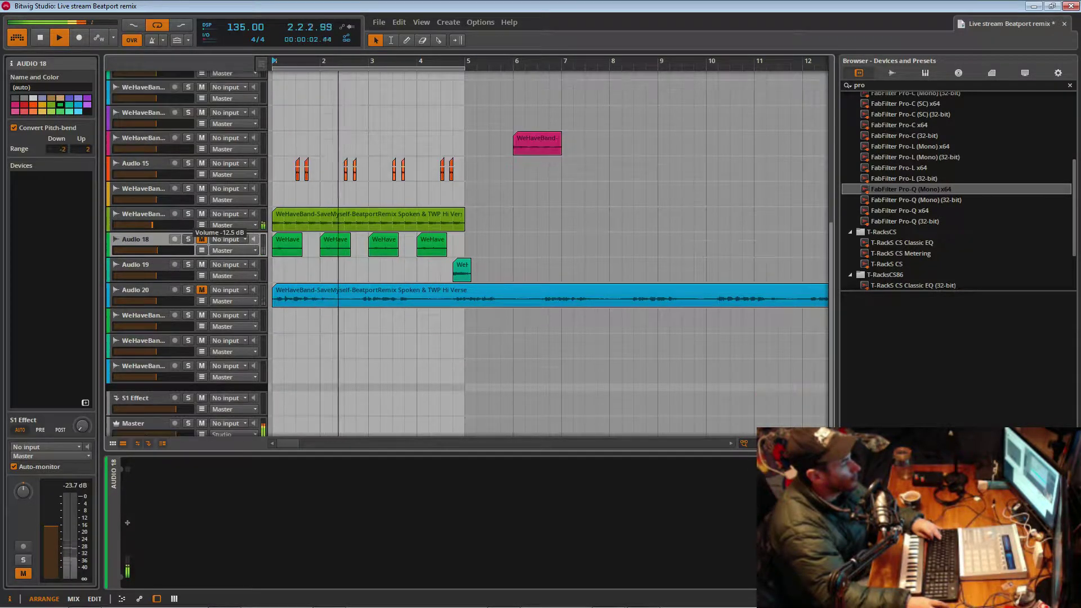
- Rename the unmuted Spoken & TWP Hi Verse track above Audio 18 as Vocal Loop FX
{"action": "left_click_drag", "start_coordinate": [157, 225], "coordinate": [157, 223]}
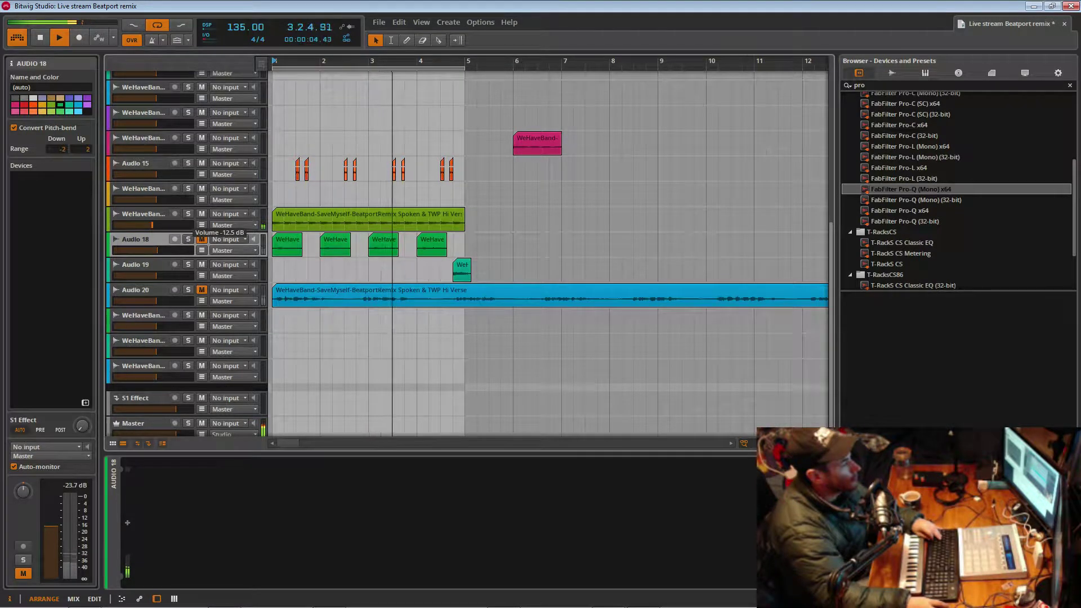
{"action": "left_click", "coordinate": [168, 214]}
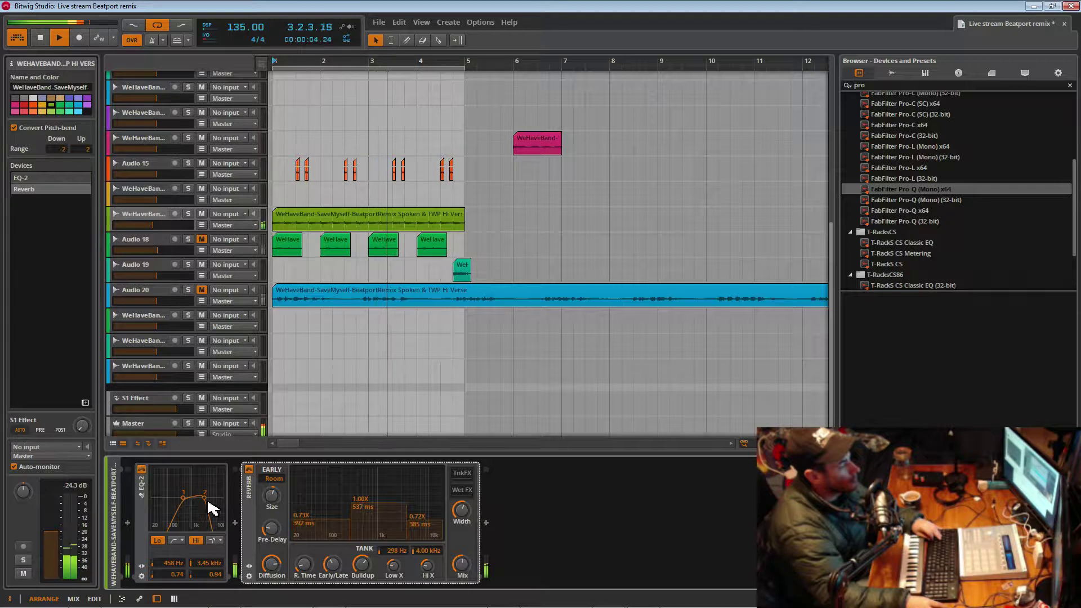
{"action": "left_click", "coordinate": [156, 175]}
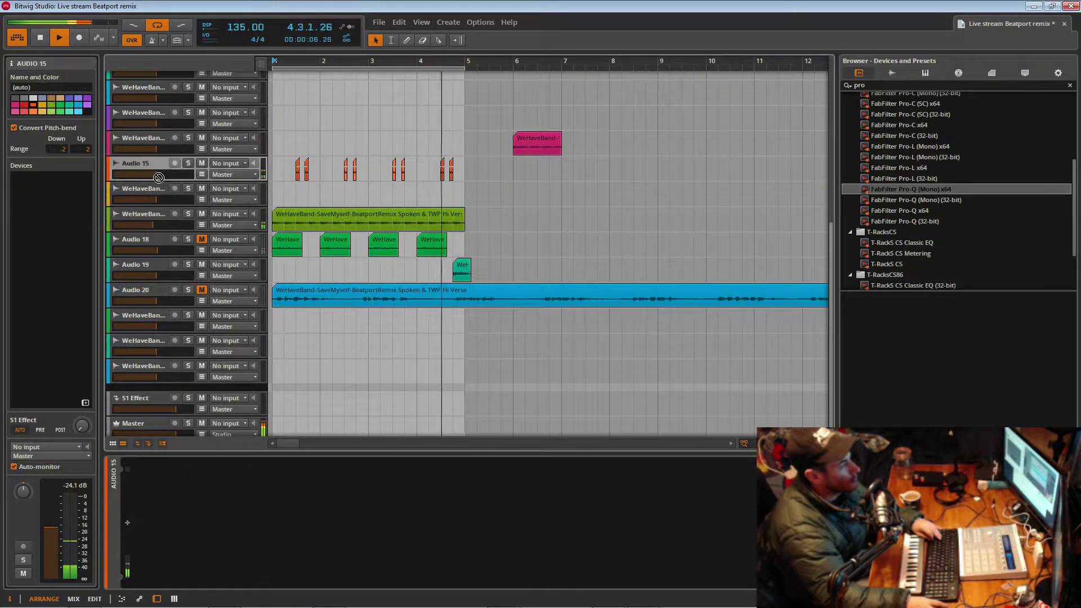
{"action": "left_click", "coordinate": [171, 218]}
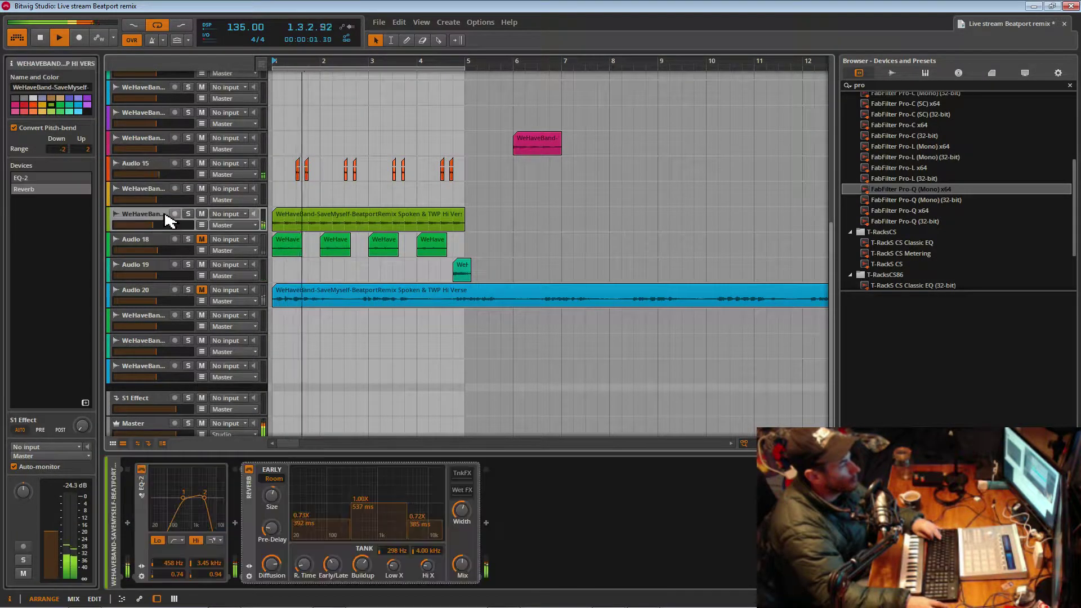
{"action": "scroll", "coordinate": [177, 225], "scroll_direction": "up", "scroll_amount": 3}
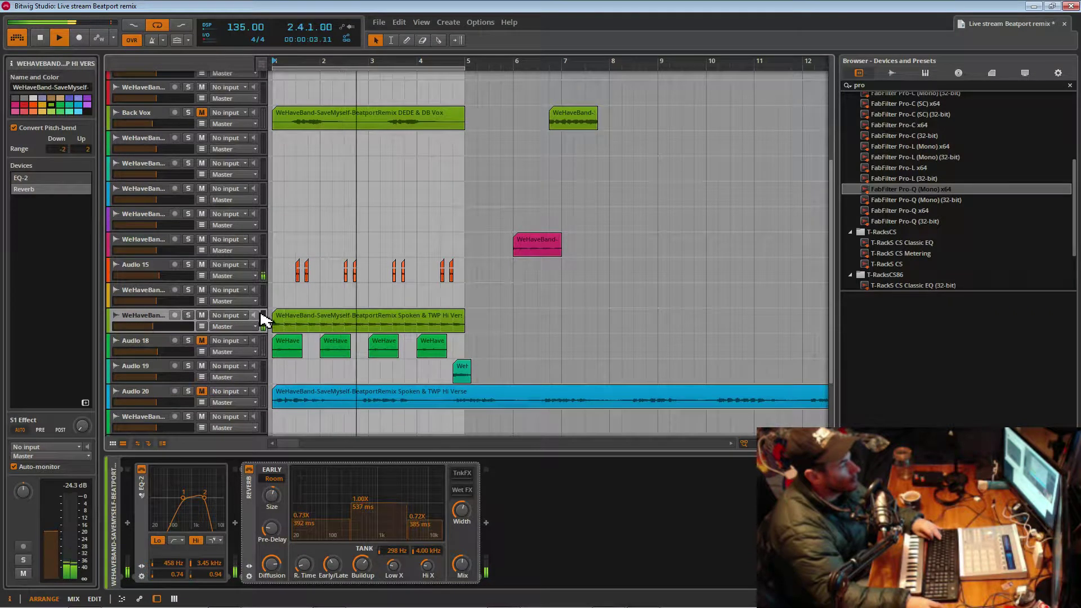
{"action": "right_click", "coordinate": [148, 318]}
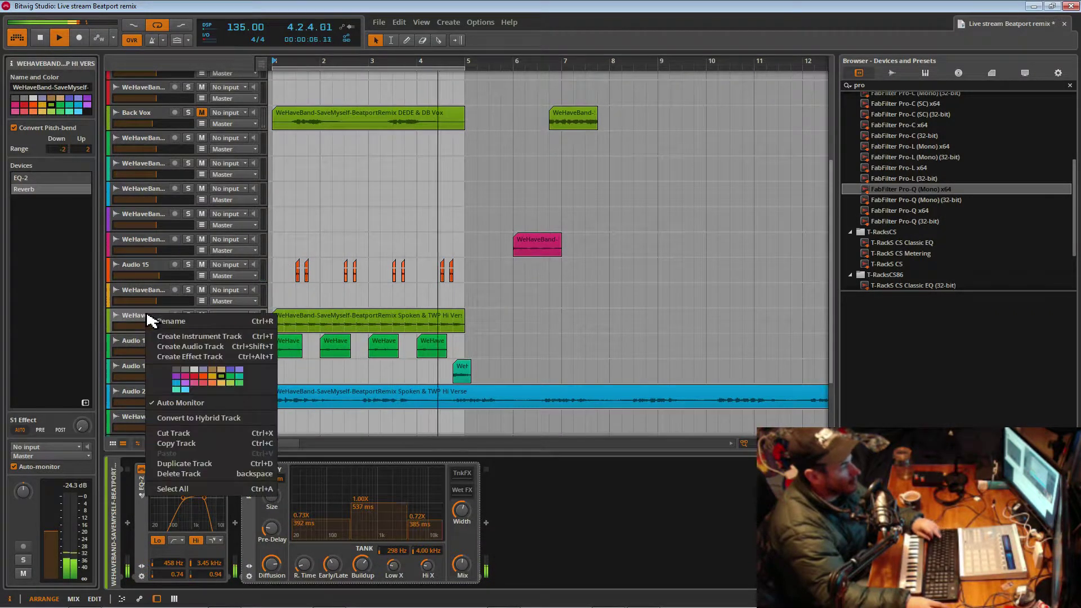
{"action": "left_click", "coordinate": [212, 321]}
{"action": "type", "text": "Vocal Loop FX"}
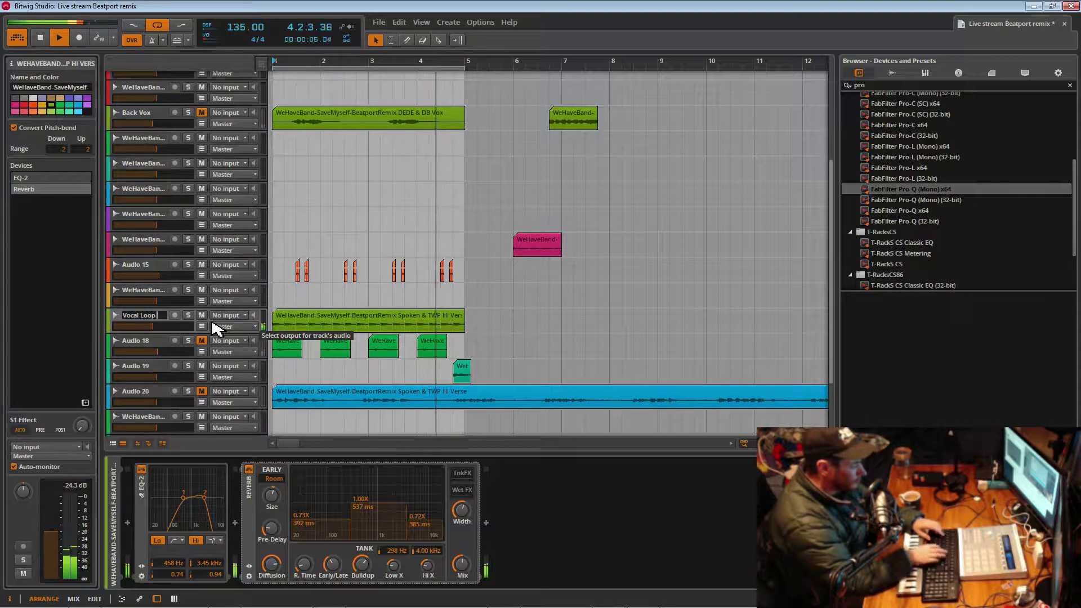
{"action": "key", "text": "Return"}
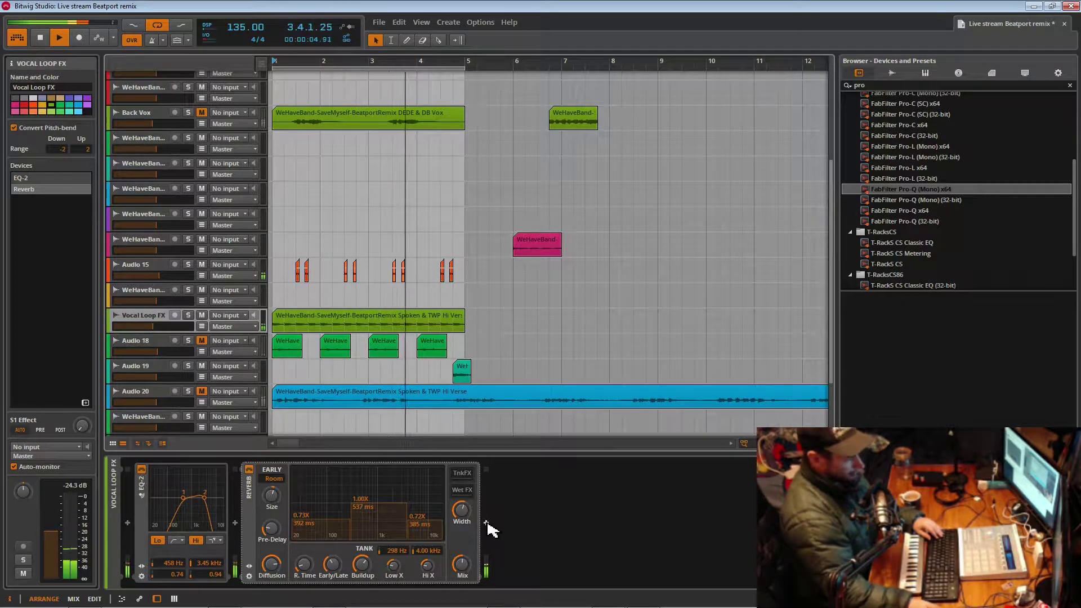
- Add a Dynamics device after the Reverb on Vocal Loop FX and set its sidechain source to Kick (Pre-Fader)
{"action": "left_click", "coordinate": [486, 522]}
{"action": "left_click", "coordinate": [680, 494]}
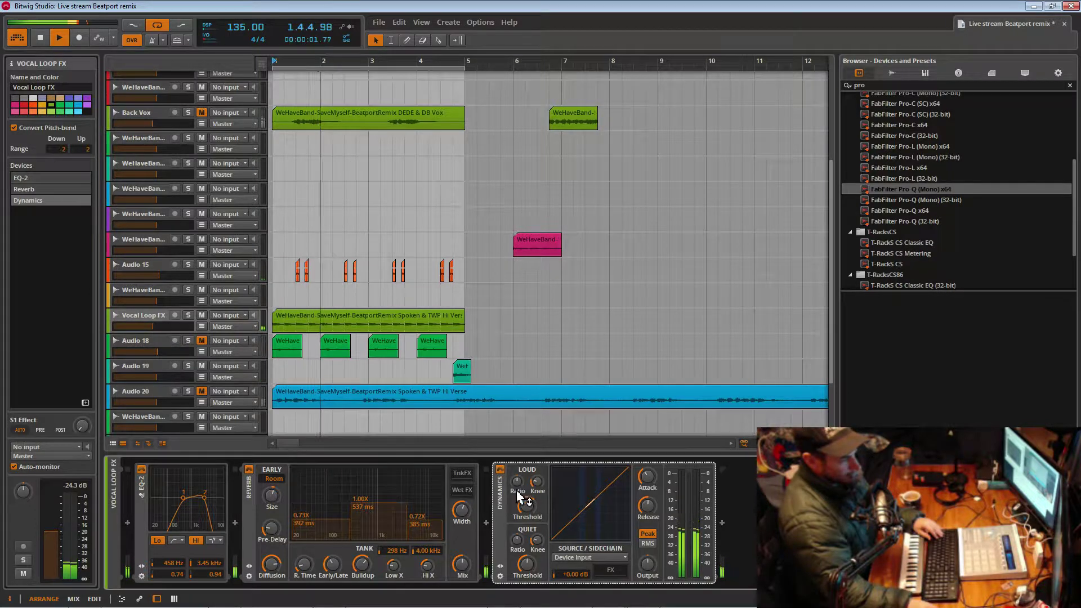
{"action": "left_click", "coordinate": [607, 557]}
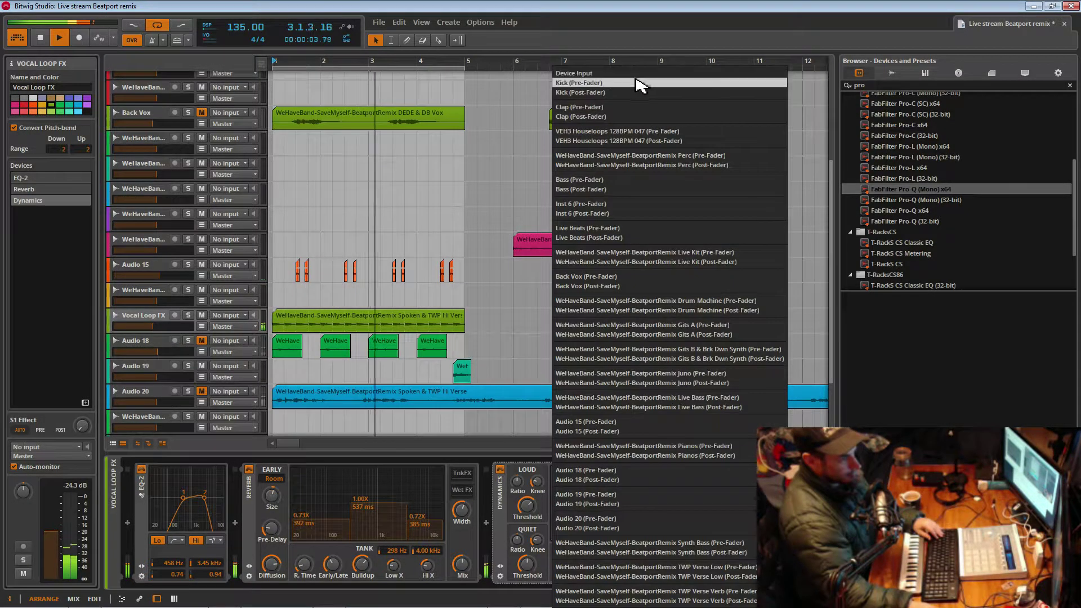
{"action": "left_click", "coordinate": [646, 92]}
- Lower the Dynamics high threshold to about -25.7 dB, shorten the release, and compare the sound with the device bypassed
{"action": "mouse_move", "coordinate": [523, 494]}
{"action": "left_mouse_down"}
{"action": "mouse_move", "coordinate": [519, 483]}
{"action": "mouse_move", "coordinate": [525, 499]}
{"action": "left_mouse_up"}
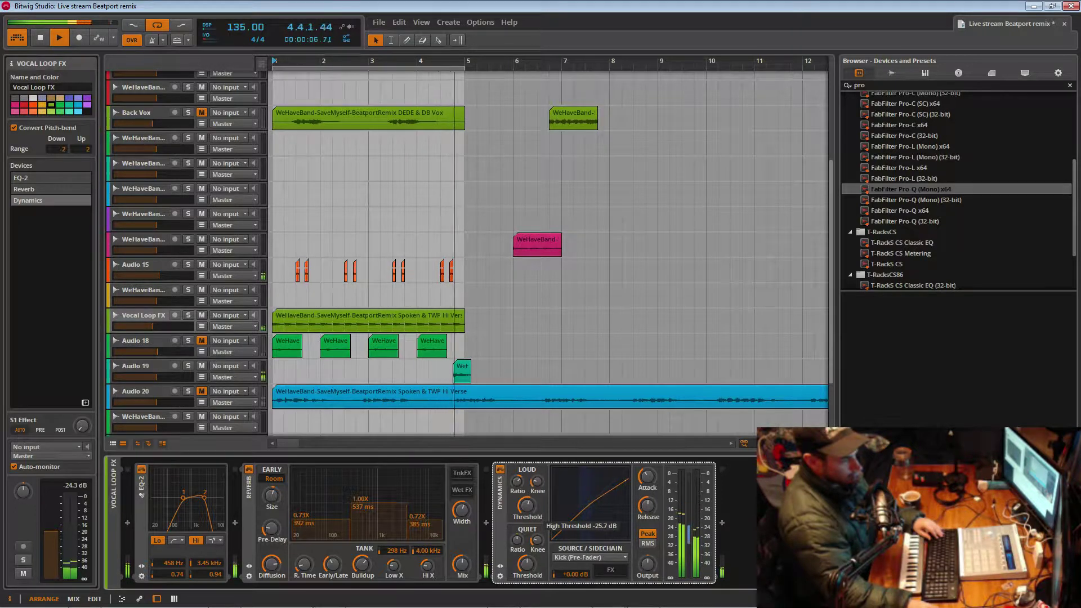
{"action": "mouse_move", "coordinate": [648, 505]}
{"action": "left_mouse_down"}
{"action": "mouse_move", "coordinate": [657, 497]}
{"action": "mouse_move", "coordinate": [650, 511]}
{"action": "left_mouse_up"}
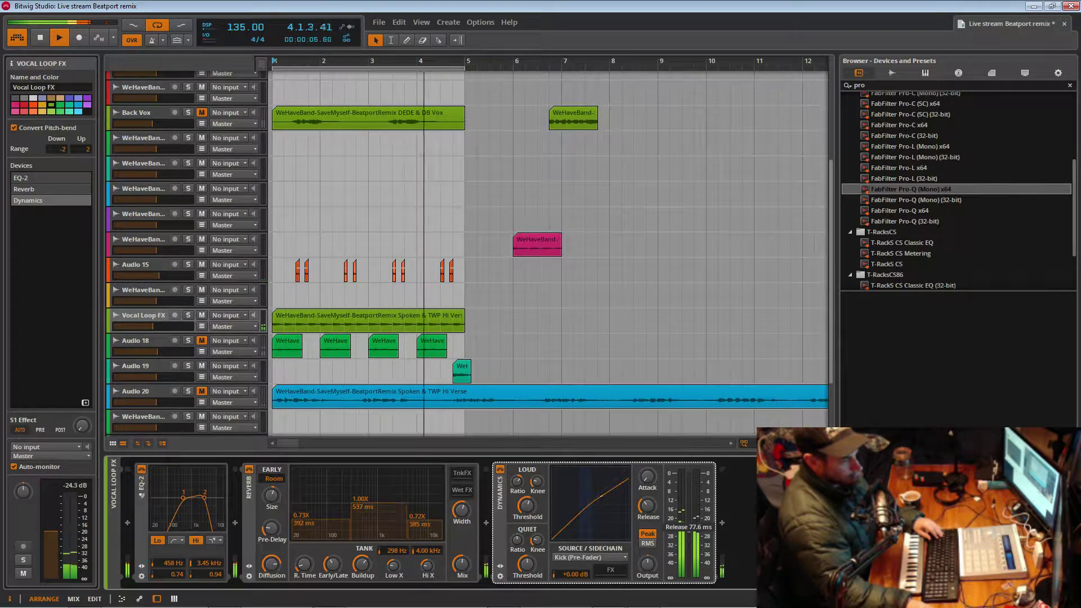
{"action": "left_click_drag", "start_coordinate": [648, 505], "coordinate": [652, 520]}
{"action": "left_click", "coordinate": [500, 469]}
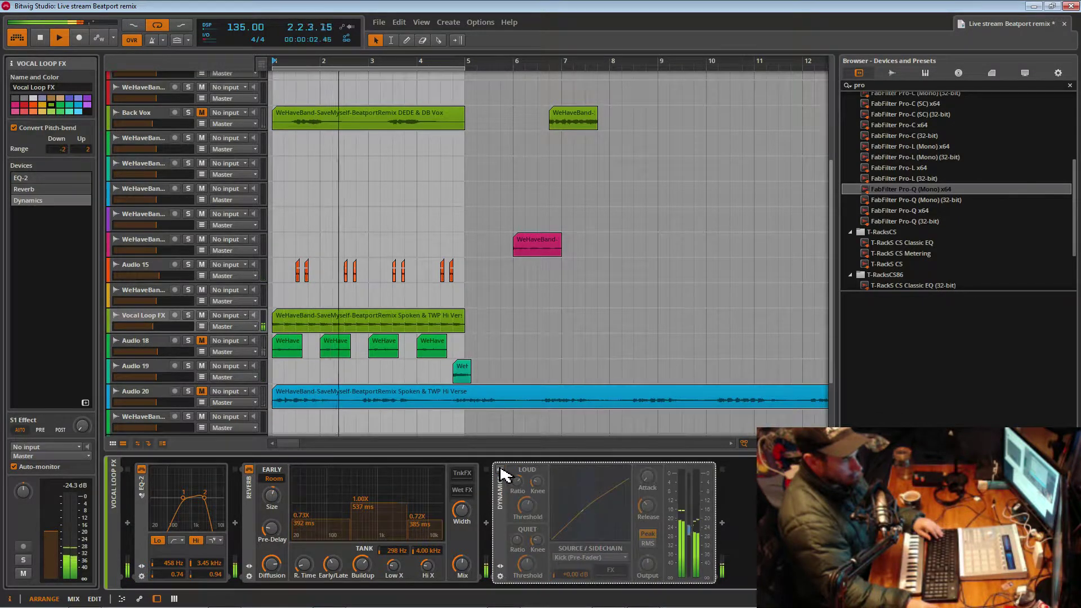
{"action": "left_click", "coordinate": [500, 469]}
- Raise the Dynamics output gain to about +3.4 dB and compare the level with the device bypassed
{"action": "left_click_drag", "start_coordinate": [648, 563], "coordinate": [648, 561]}
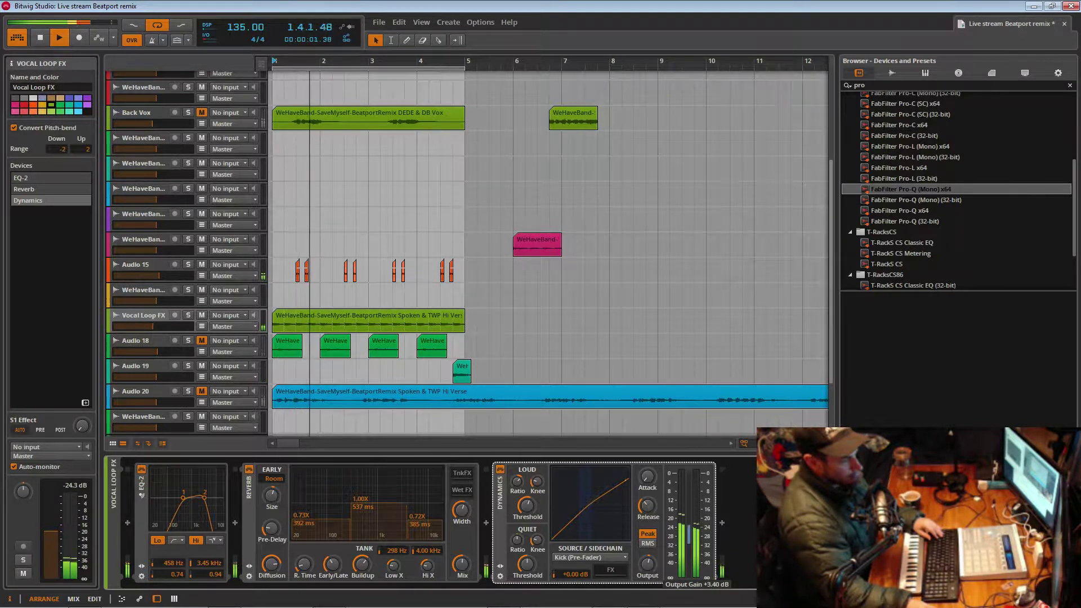
{"action": "left_click", "coordinate": [499, 469]}
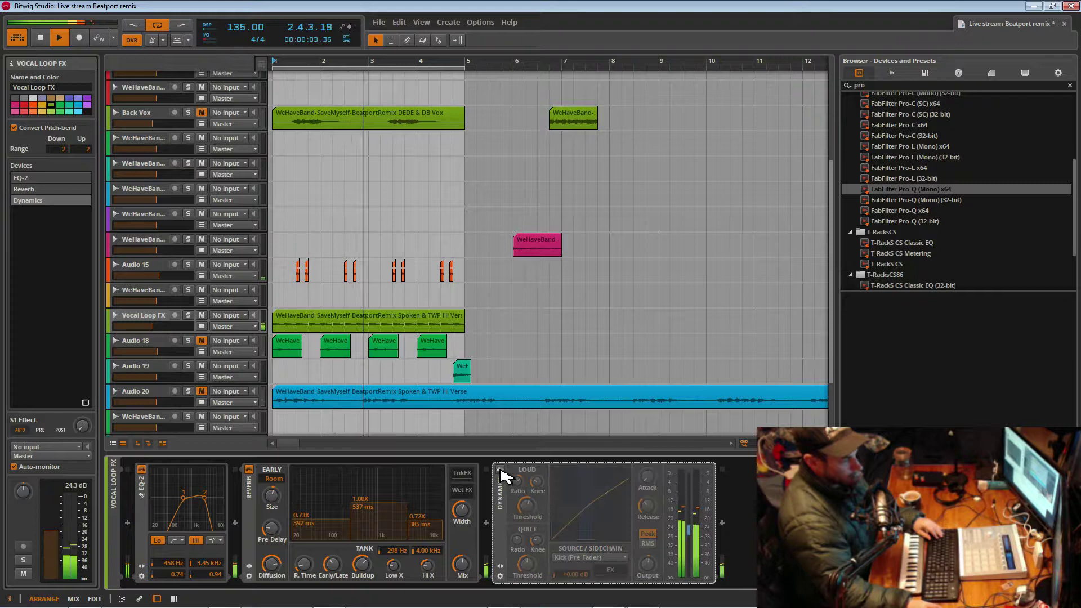
{"action": "left_click", "coordinate": [500, 470]}
{"action": "left_click_drag", "start_coordinate": [652, 569], "coordinate": [652, 569]}
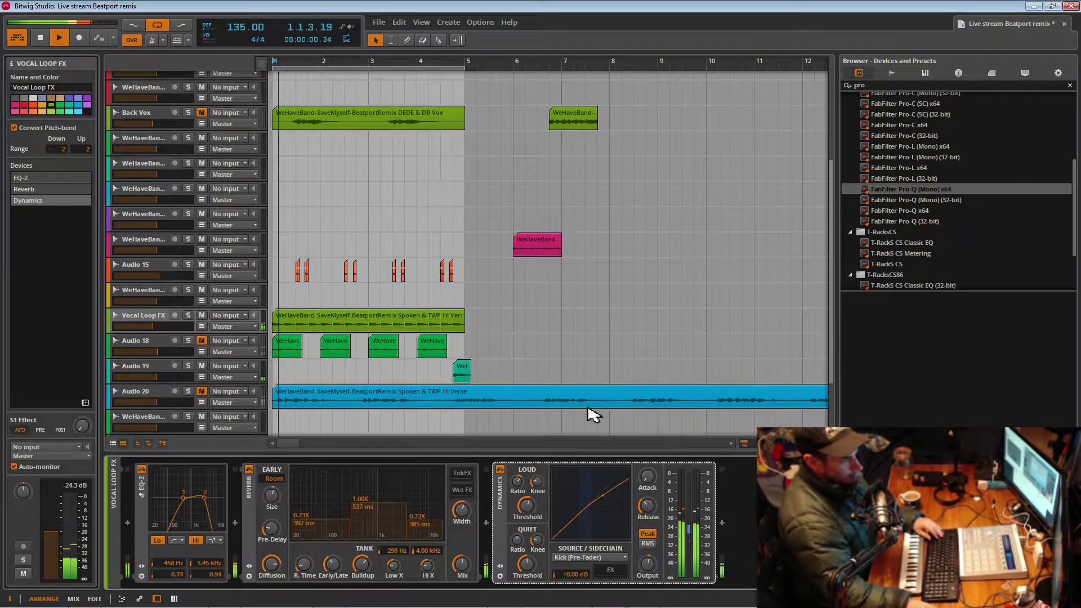
- Raise the Dynamics output gain further while checking the mix with the Kick muted and unmuted, leaving the Kick on
{"action": "scroll", "coordinate": [291, 127], "scroll_direction": "up", "scroll_amount": 5}
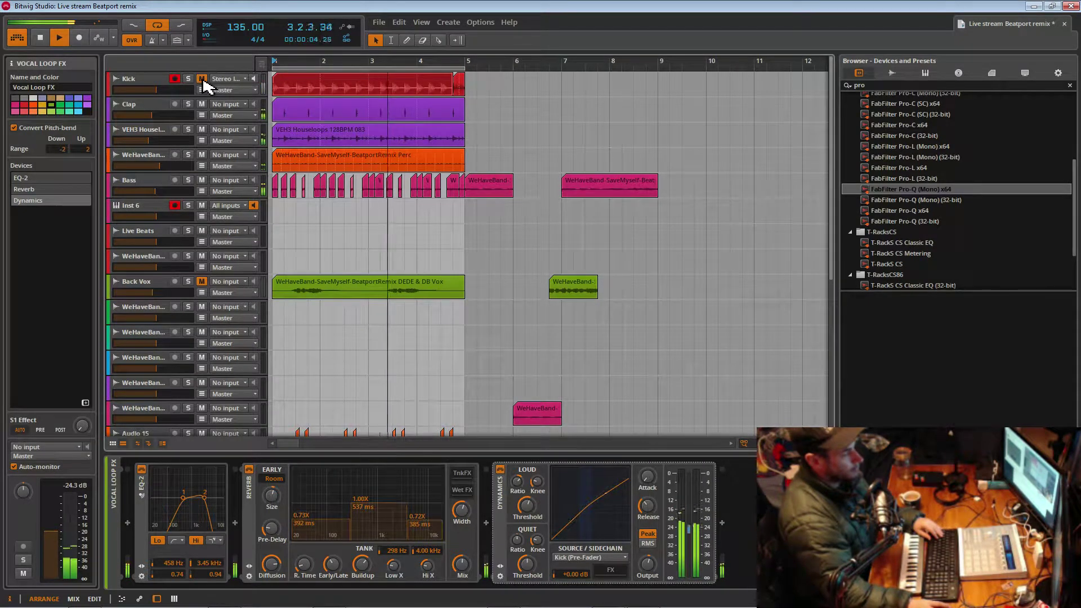
{"action": "left_click", "coordinate": [201, 78]}
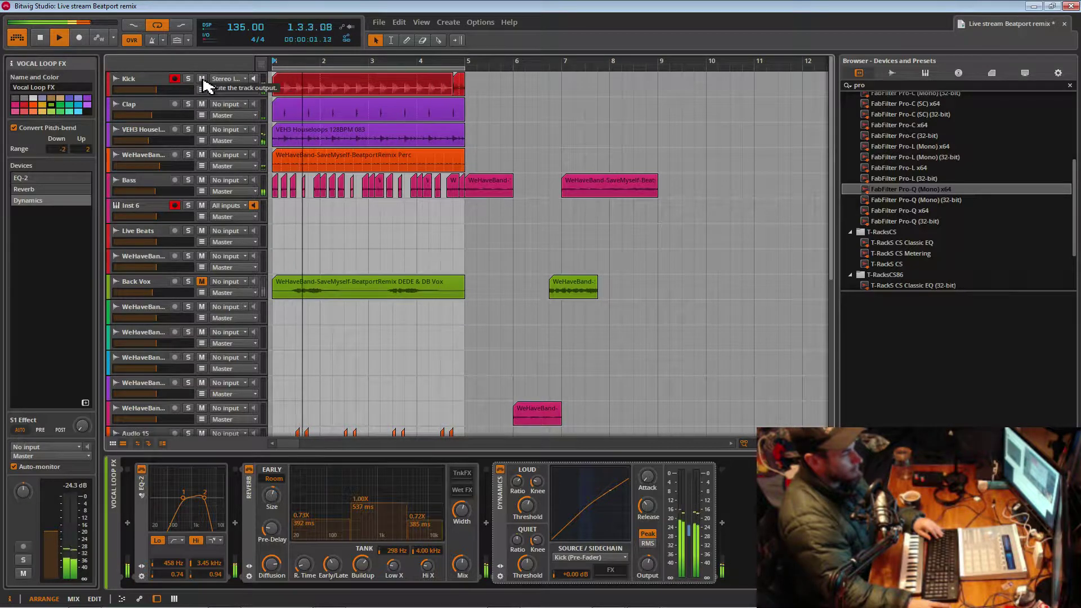
{"action": "left_click_drag", "start_coordinate": [647, 564], "coordinate": [648, 557]}
{"action": "left_click", "coordinate": [202, 79]}
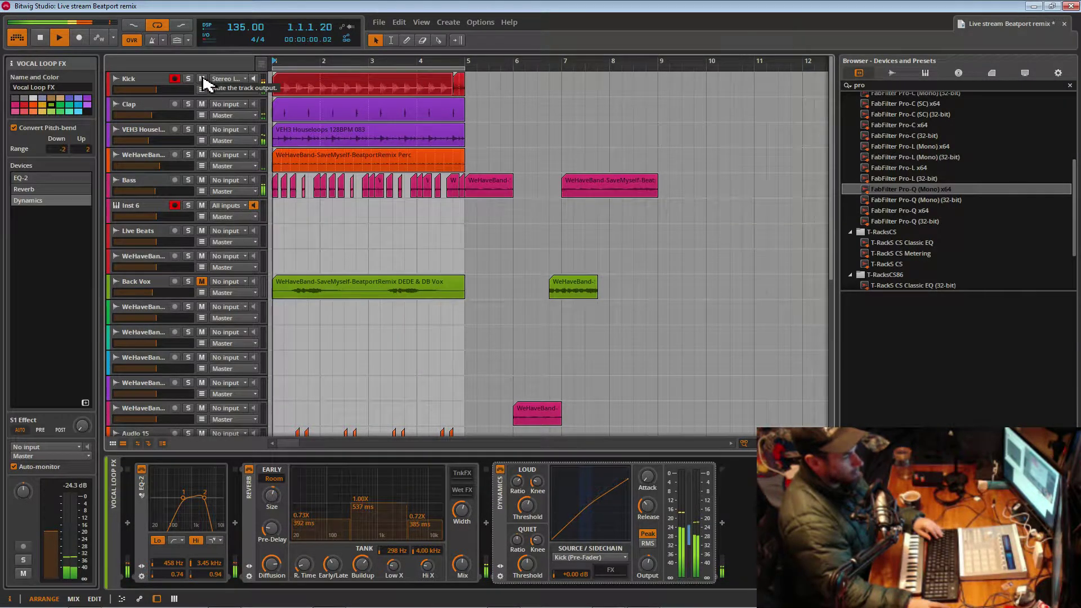
{"action": "left_click", "coordinate": [202, 79]}
- Refine the Vocal Loop FX Dynamics to a high ratio of about 1:2.13, release 39.8 ms and high threshold -18.7 dB
{"action": "left_click_drag", "start_coordinate": [517, 481], "coordinate": [517, 476]}
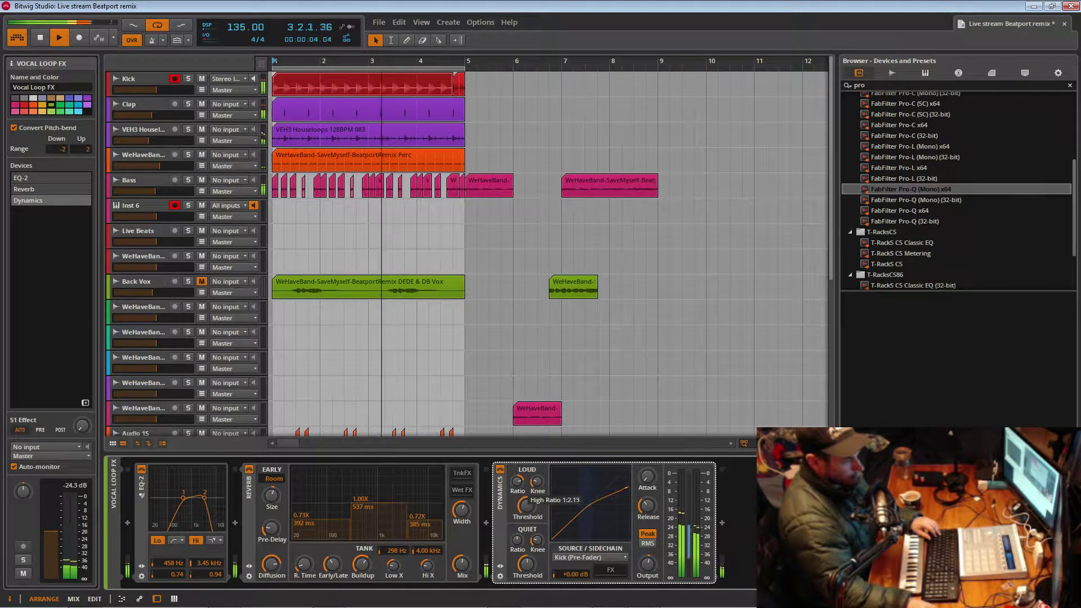
{"action": "left_click_drag", "start_coordinate": [517, 481], "coordinate": [517, 478]}
{"action": "mouse_move", "coordinate": [646, 507]}
{"action": "left_mouse_down"}
{"action": "mouse_move", "coordinate": [647, 519]}
{"action": "mouse_move", "coordinate": [647, 501]}
{"action": "left_mouse_up"}
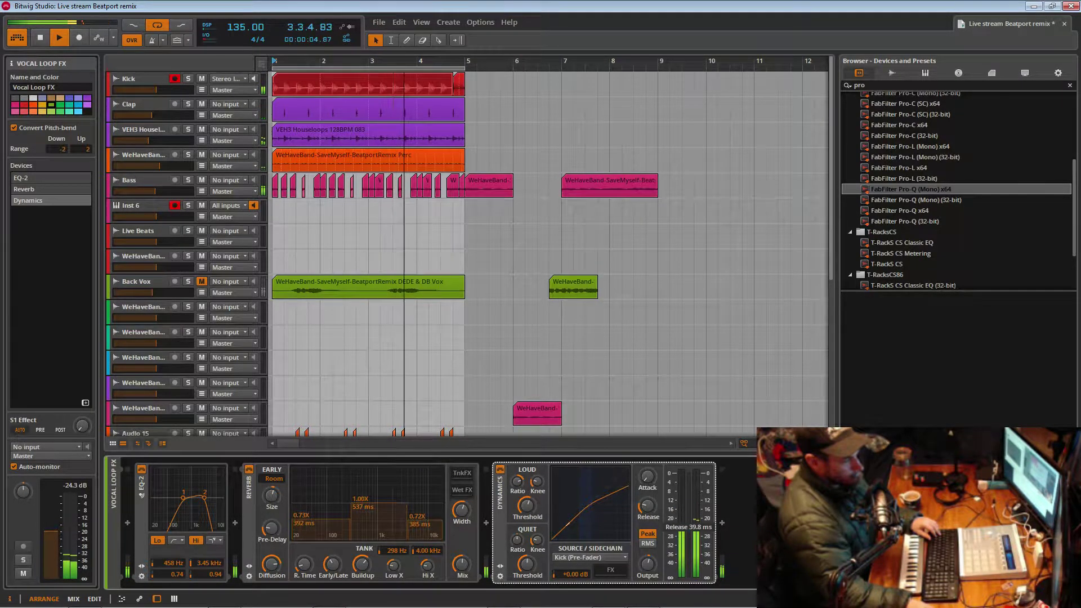
{"action": "left_click_drag", "start_coordinate": [528, 512], "coordinate": [529, 512]}
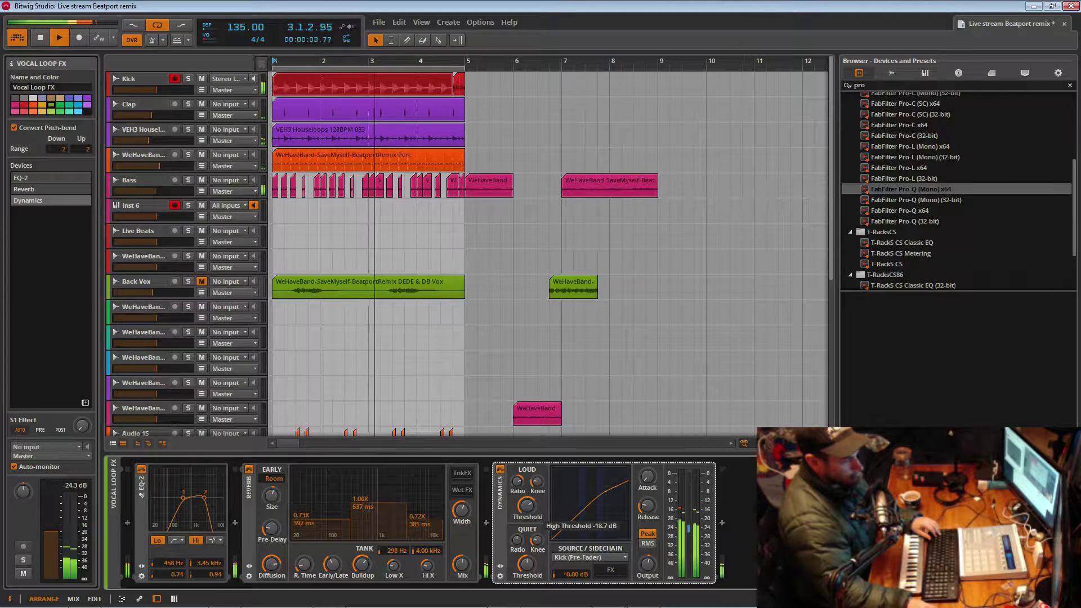
{"action": "left_click_drag", "start_coordinate": [530, 512], "coordinate": [529, 512]}
- Compare the Vocal Loop FX Dynamics bypassed and active, leave it enabled, and save the project
{"action": "left_click", "coordinate": [499, 470]}
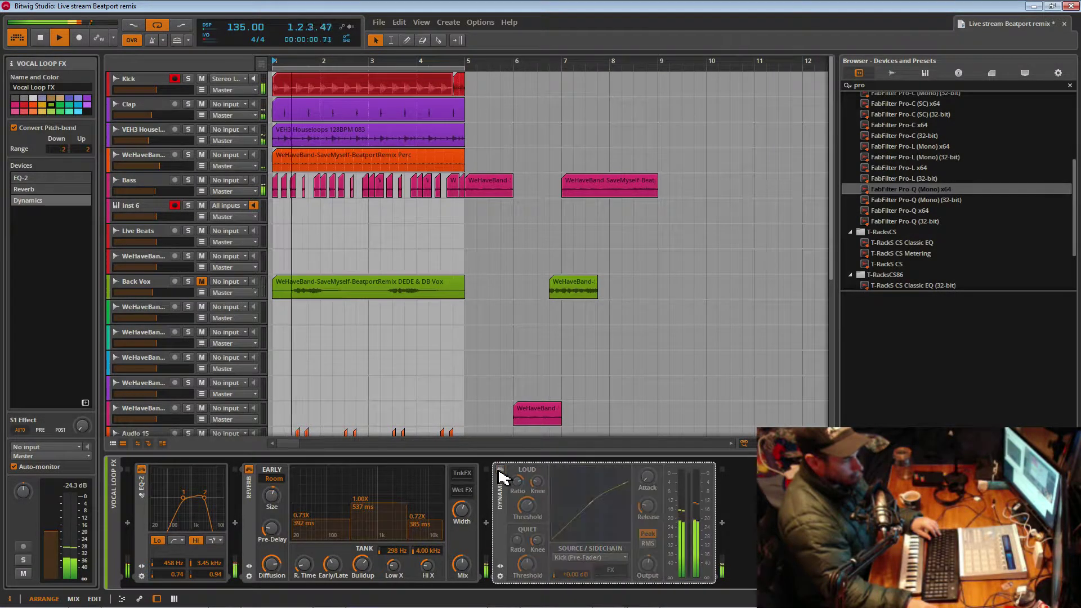
{"action": "left_click", "coordinate": [500, 470]}
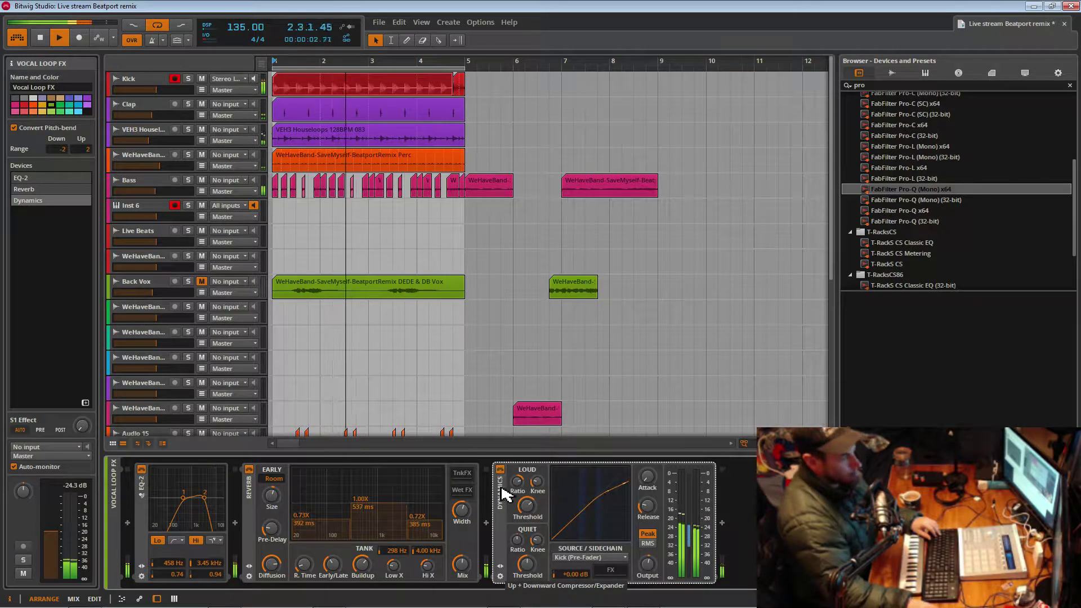
{"action": "key", "text": "ctrl+s"}
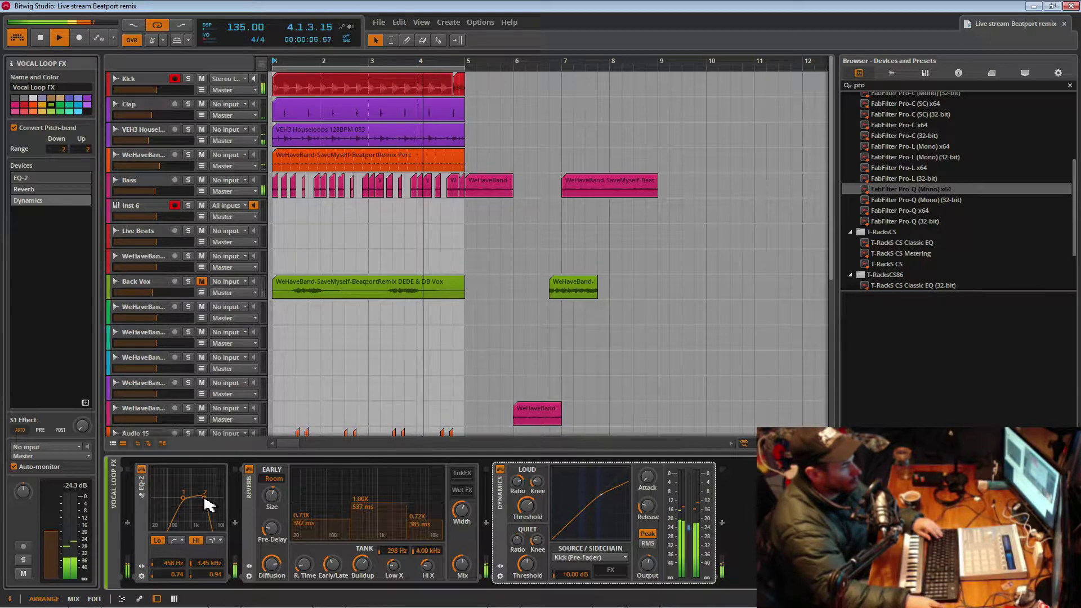
- Adjust the Vocal Loop FX Reverb's size, shorten its reverb time to about 389 ms, lower its mix to about 26.5 %, and save the project
{"action": "left_click", "coordinate": [249, 470]}
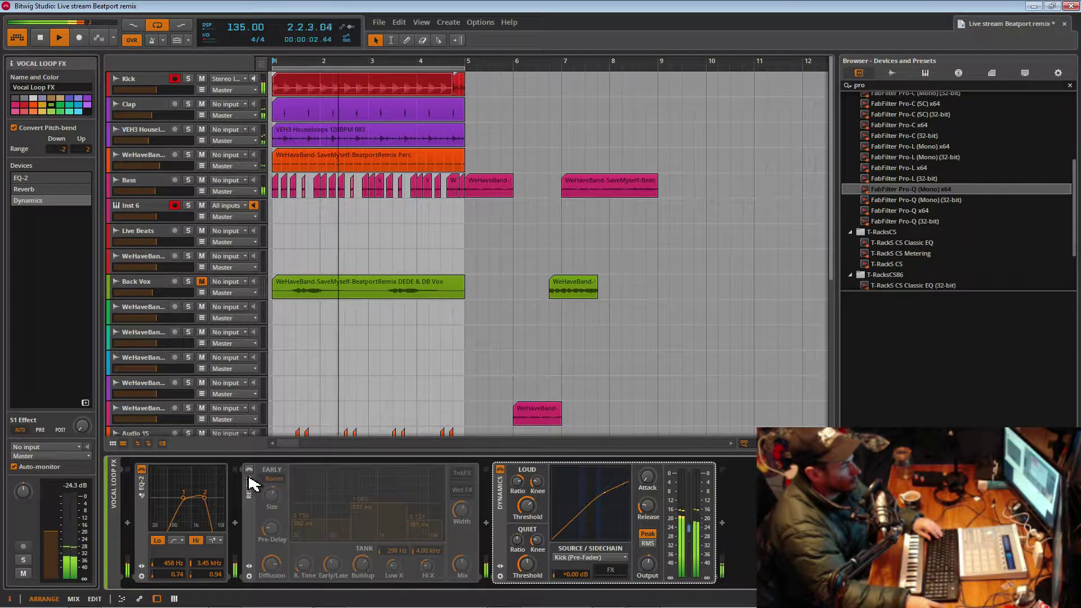
{"action": "left_click", "coordinate": [249, 470]}
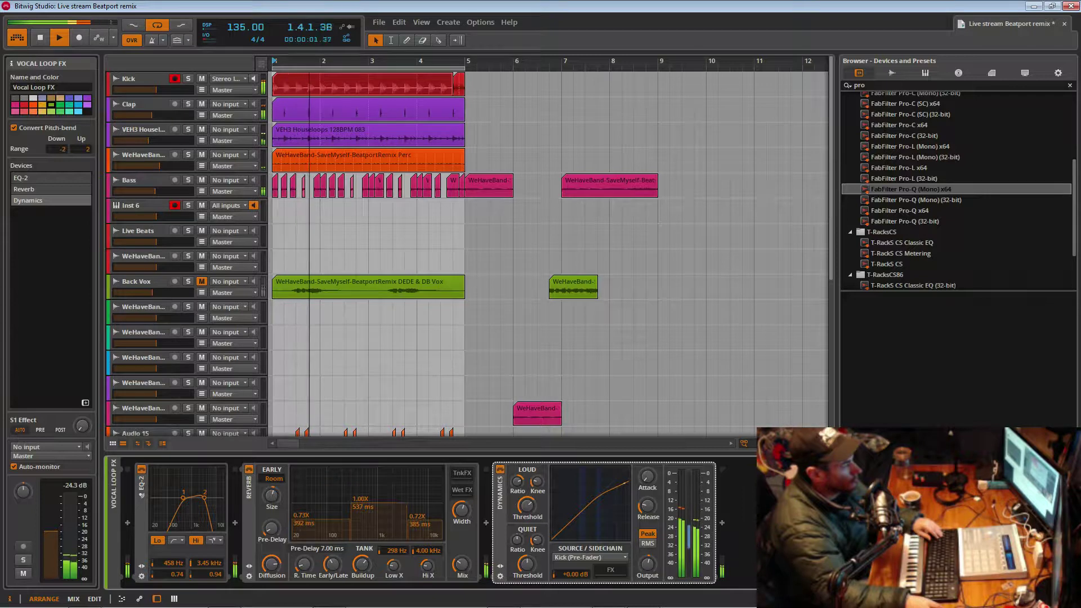
{"action": "mouse_move", "coordinate": [303, 565]}
{"action": "left_mouse_down"}
{"action": "mouse_move", "coordinate": [304, 554]}
{"action": "mouse_move", "coordinate": [303, 585]}
{"action": "mouse_move", "coordinate": [303, 568]}
{"action": "left_mouse_up"}
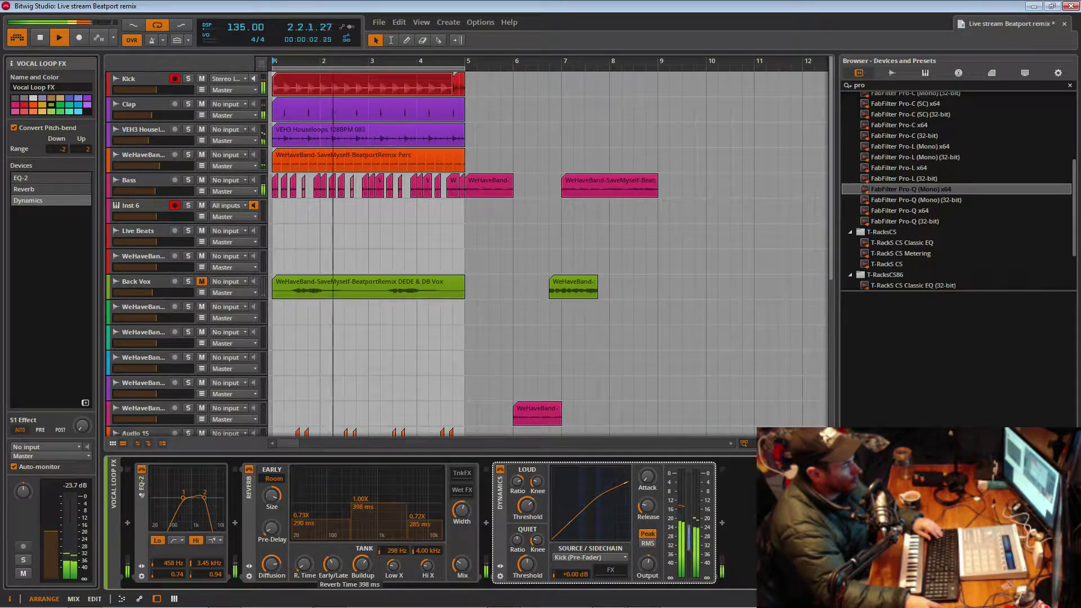
{"action": "left_click_drag", "start_coordinate": [273, 501], "coordinate": [274, 499]}
{"action": "left_click_drag", "start_coordinate": [308, 566], "coordinate": [307, 571]}
{"action": "left_click_drag", "start_coordinate": [452, 567], "coordinate": [452, 570]}
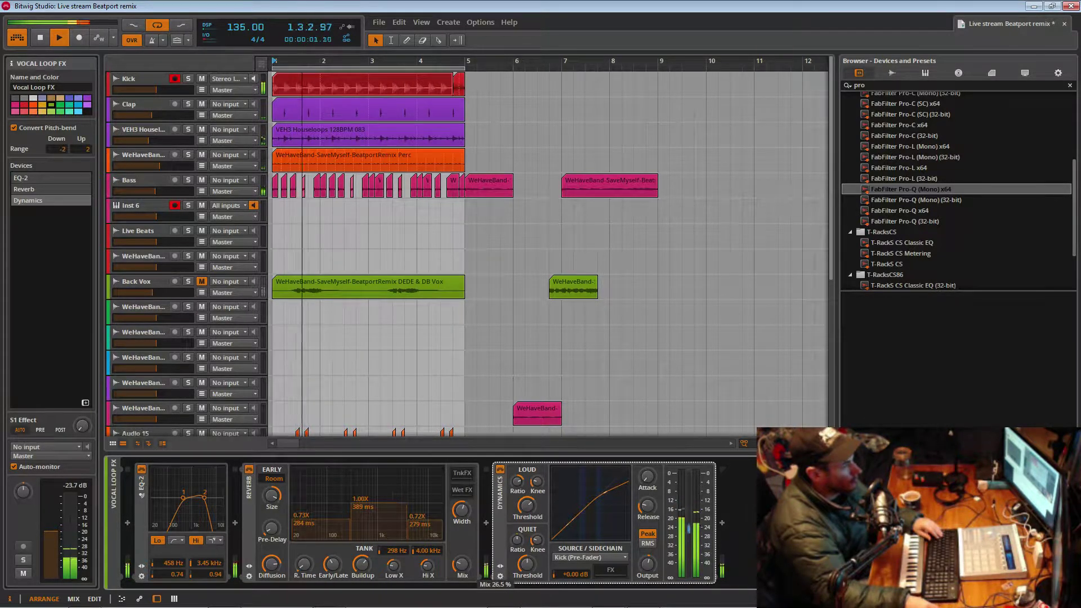
{"action": "left_click_drag", "start_coordinate": [458, 564], "coordinate": [458, 566]}
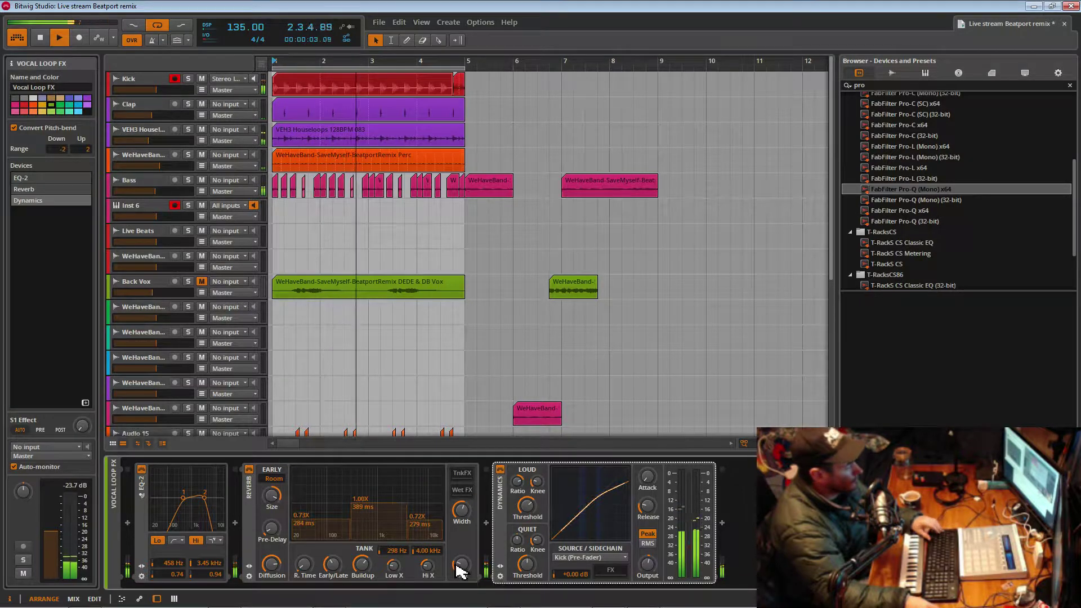
{"action": "key", "text": "ctrl+s"}
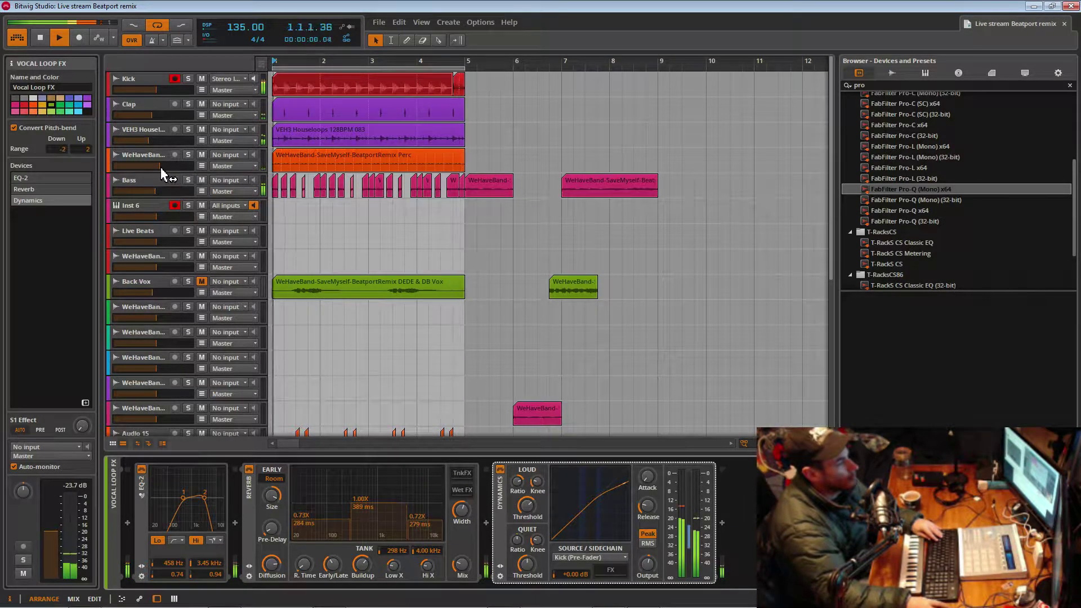
- Undo a trial change to the Perc track's volume and unmute the Back Vox track
{"action": "left_click_drag", "start_coordinate": [160, 166], "coordinate": [161, 166]}
{"action": "key", "text": "ctrl+z"}
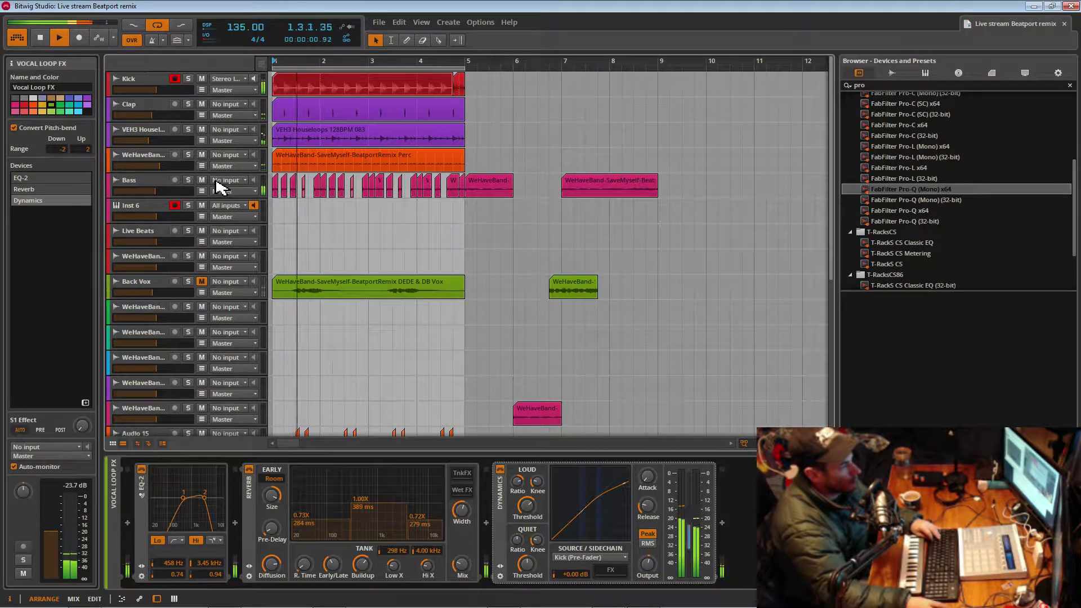
{"action": "scroll", "coordinate": [262, 236], "scroll_direction": "down", "scroll_amount": 4}
{"action": "left_click", "coordinate": [201, 146]}
{"action": "scroll", "coordinate": [281, 231], "scroll_direction": "up", "scroll_amount": 3}
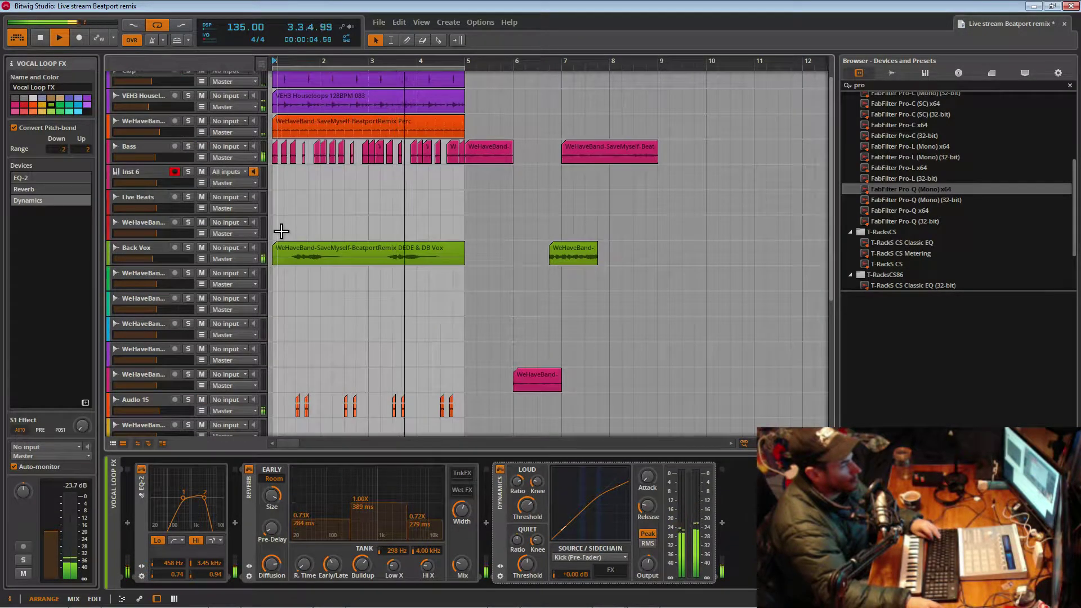
- Audition the Back Vox clips, starting playback from the second clip at 6.4.1
{"action": "left_click", "coordinate": [279, 256]}
{"action": "key", "text": "space"}
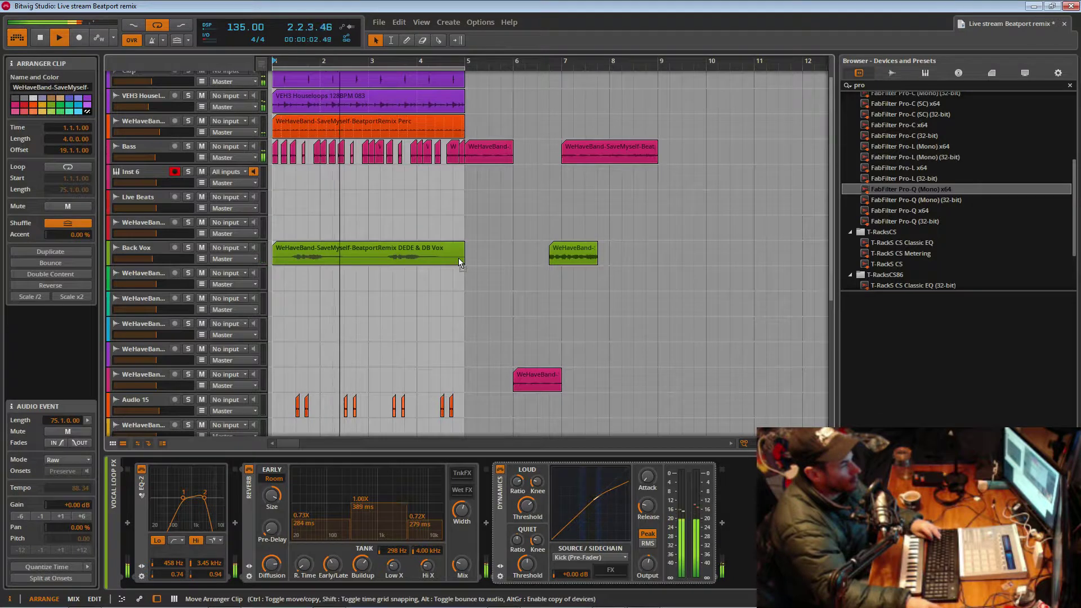
{"action": "left_click", "coordinate": [565, 253]}
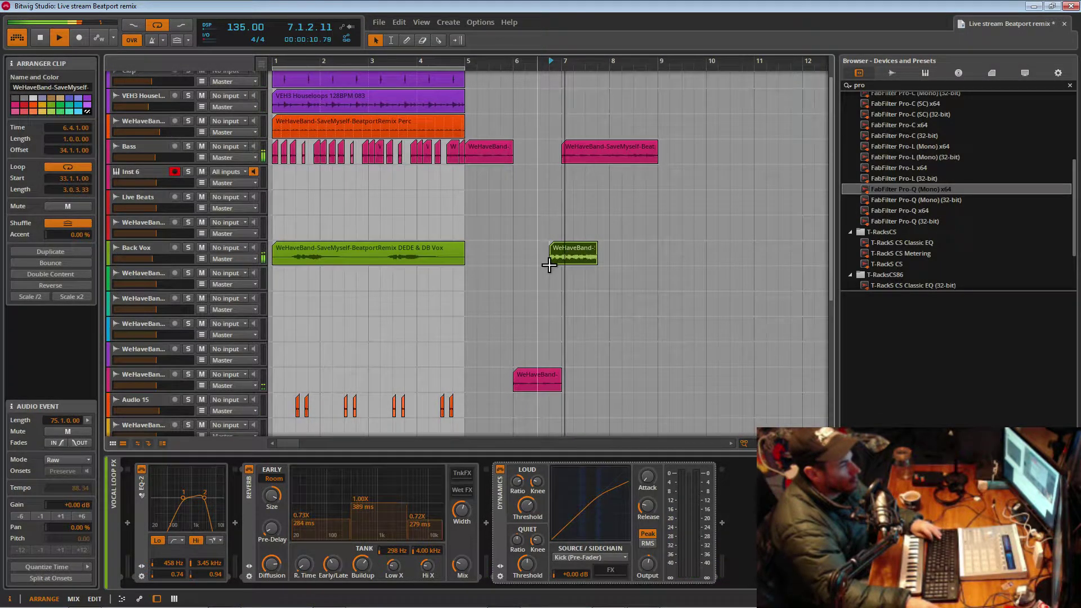
- Move the second Back Vox clip over the end of the first clip so it starts at 4.1.1, checking it in playback
{"action": "scroll", "coordinate": [571, 260], "scroll_direction": "up", "scroll_amount": 1}
{"action": "left_click_drag", "start_coordinate": [572, 289], "coordinate": [475, 297]}
{"action": "left_click", "coordinate": [454, 268]}
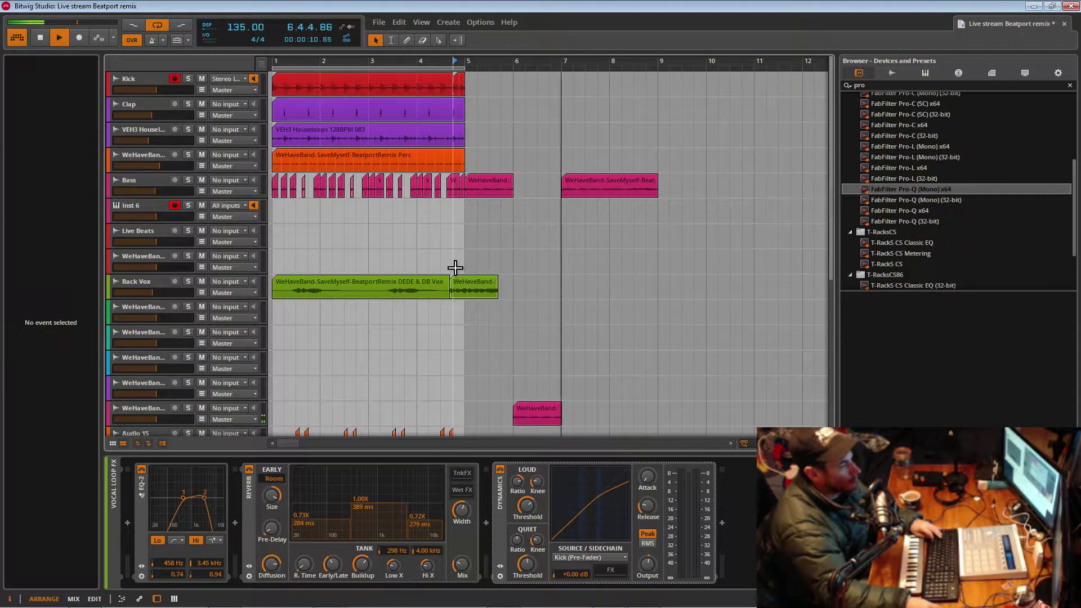
{"action": "key", "text": "space"}
{"action": "left_click_drag", "start_coordinate": [465, 294], "coordinate": [428, 287]}
{"action": "left_click", "coordinate": [408, 265]}
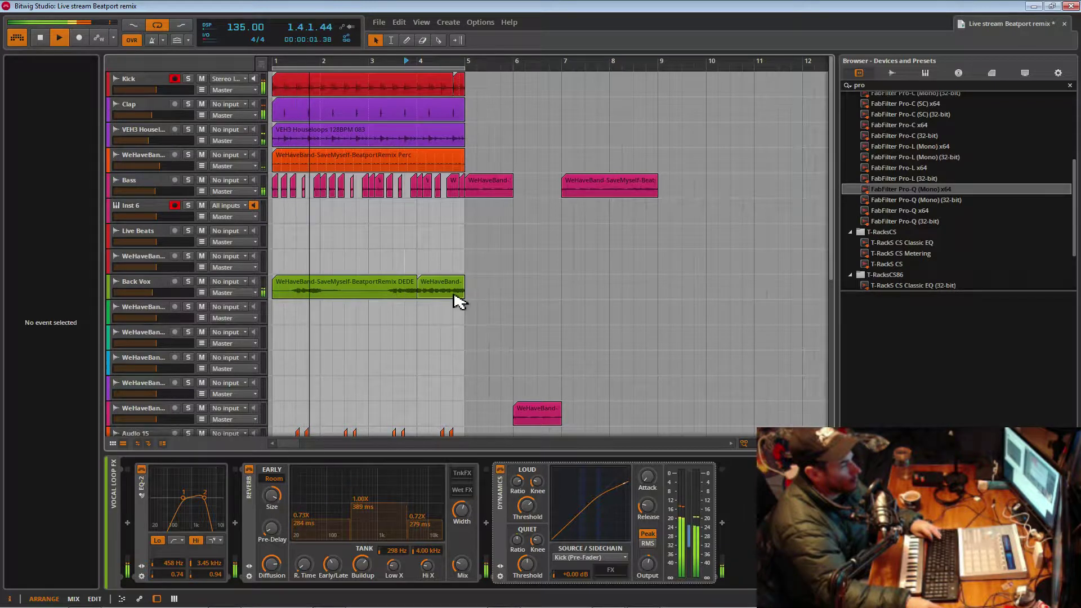
- Extend the first Back Vox clip to 3.1.0.00, the second to 1.0.0.00, and the loop region to 4.1.0.00
{"action": "left_click_drag", "start_coordinate": [419, 298], "coordinate": [430, 299]}
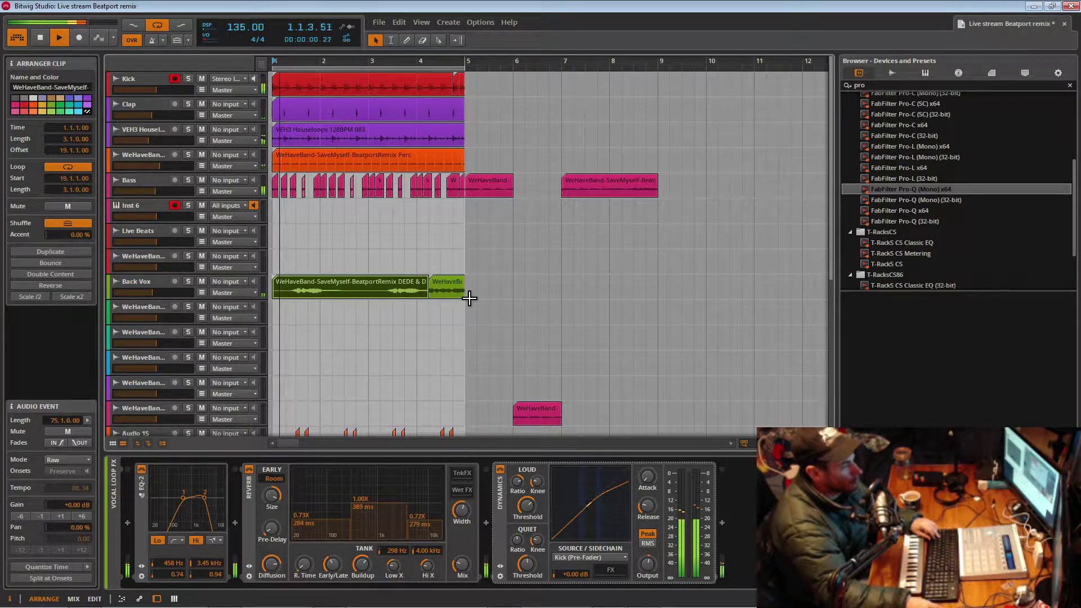
{"action": "left_click_drag", "start_coordinate": [469, 299], "coordinate": [476, 294]}
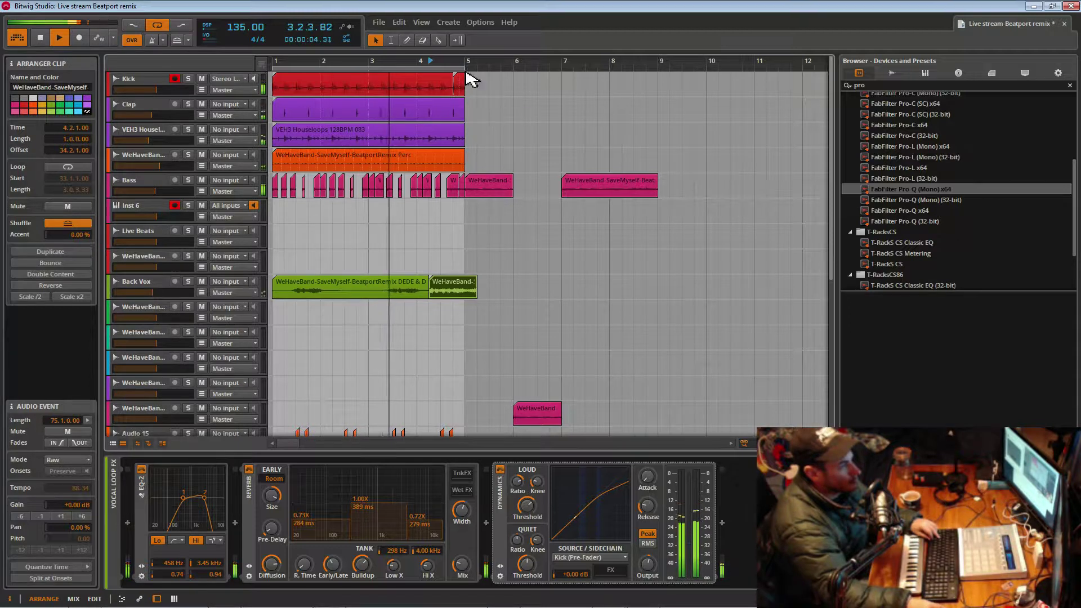
{"action": "left_click_drag", "start_coordinate": [464, 68], "coordinate": [479, 72]}
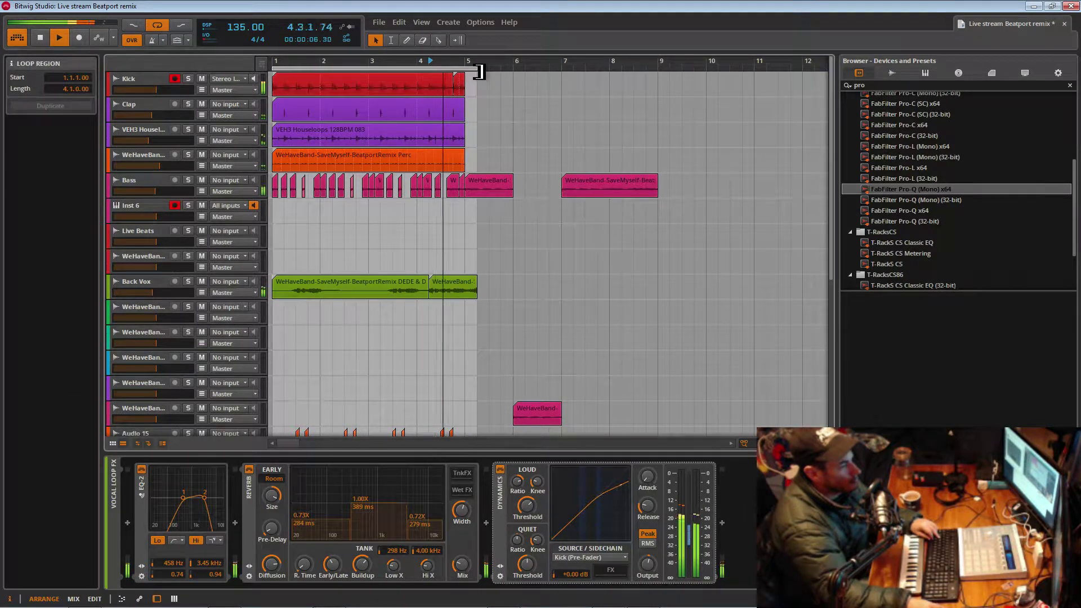
- Lengthen the second Back Vox clip to 1.3.0.00 and the loop region to 5.0.0.00, and save the project
{"action": "left_click", "coordinate": [494, 195]}
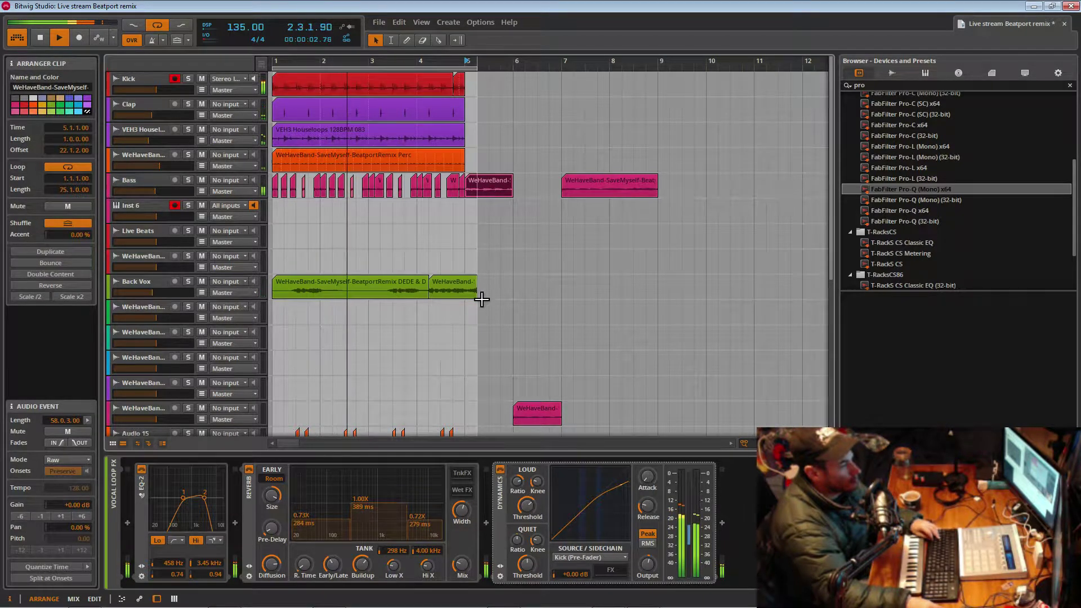
{"action": "left_click_drag", "start_coordinate": [477, 297], "coordinate": [488, 298]}
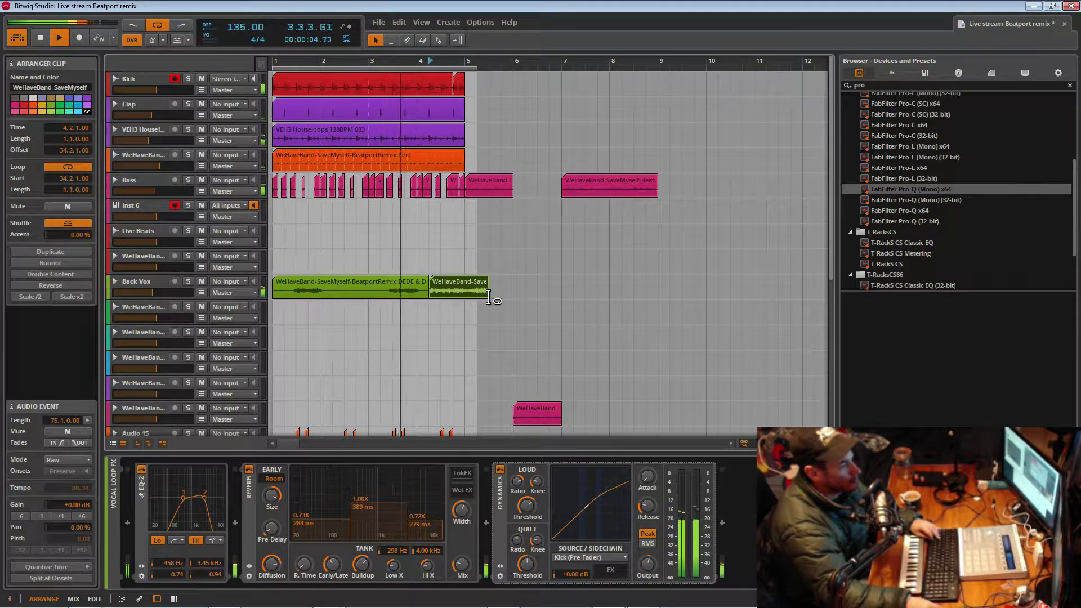
{"action": "left_click", "coordinate": [487, 190]}
{"action": "left_click_drag", "start_coordinate": [477, 68], "coordinate": [517, 74]}
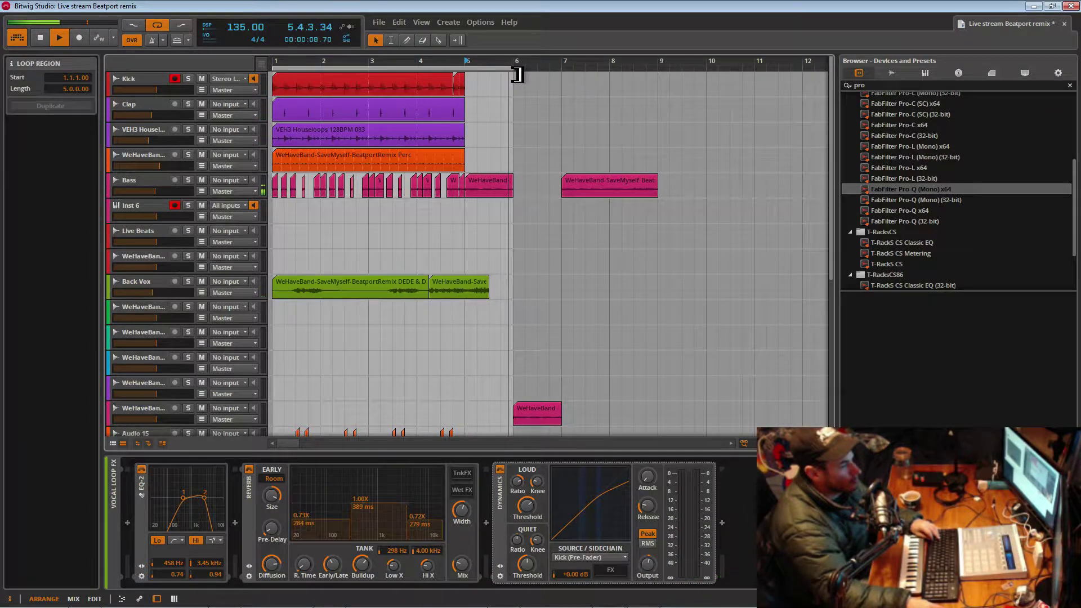
{"action": "left_click_drag", "start_coordinate": [489, 296], "coordinate": [512, 299]}
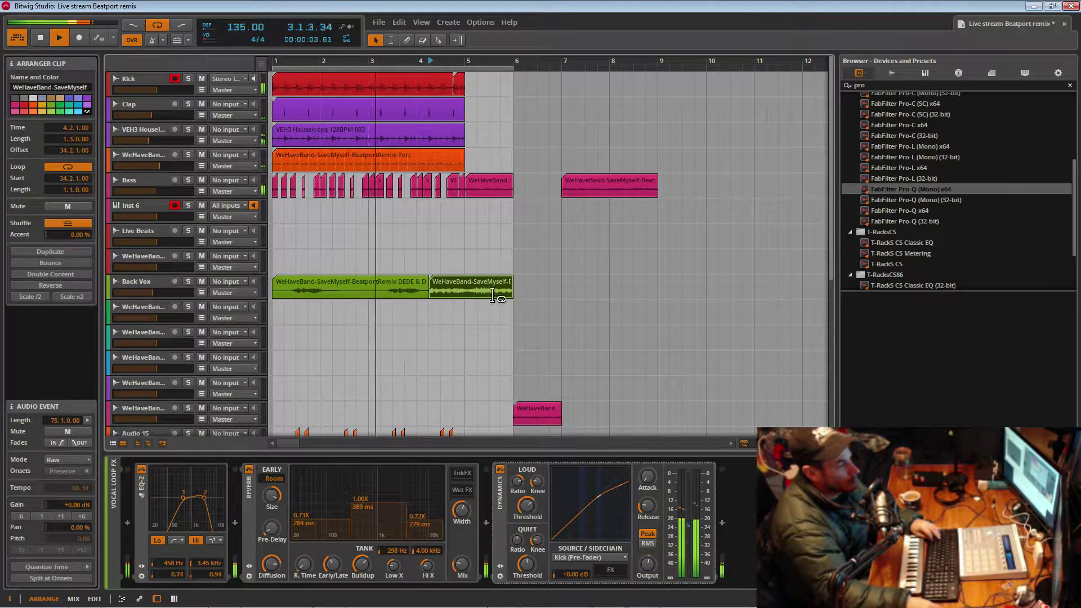
{"action": "key", "text": "ctrl+s"}
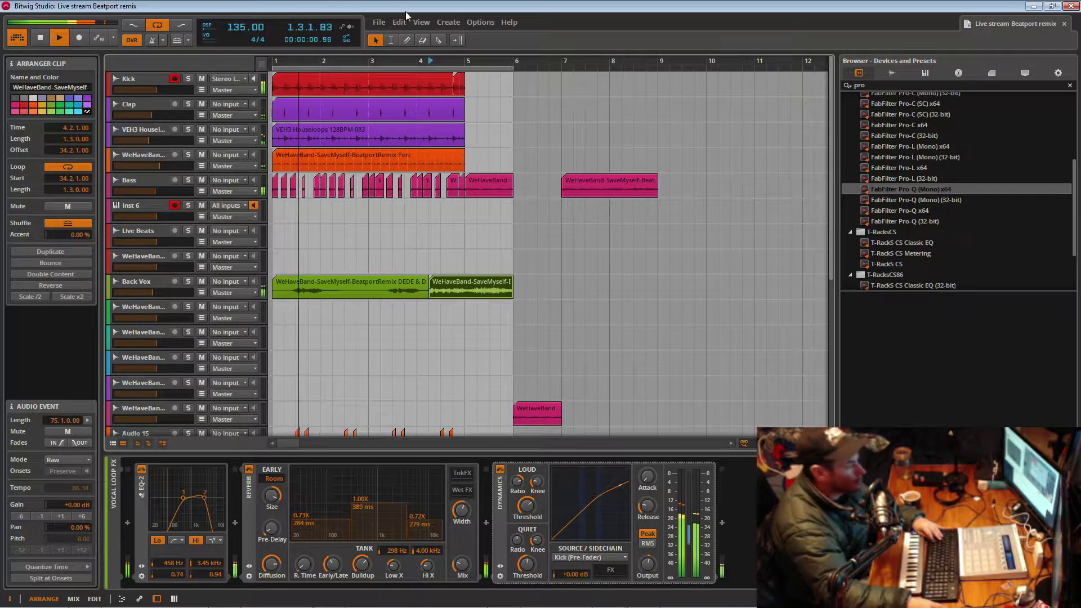
- Move the boundary between the two Back Vox clips to 5.1.1, leaving the second clip 1.0.0.00 long
{"action": "mouse_move", "coordinate": [489, 63]}
{"action": "left_mouse_down"}
{"action": "mouse_move", "coordinate": [489, 76]}
{"action": "mouse_move", "coordinate": [488, 66]}
{"action": "left_mouse_up"}
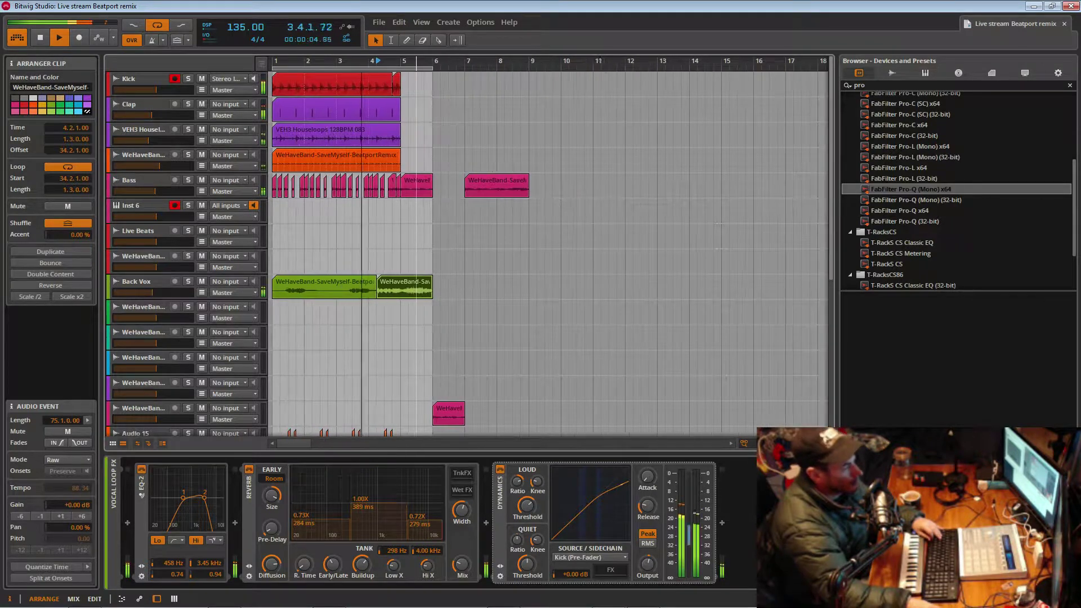
{"action": "scroll", "coordinate": [315, 228], "scroll_direction": "down", "scroll_amount": 4}
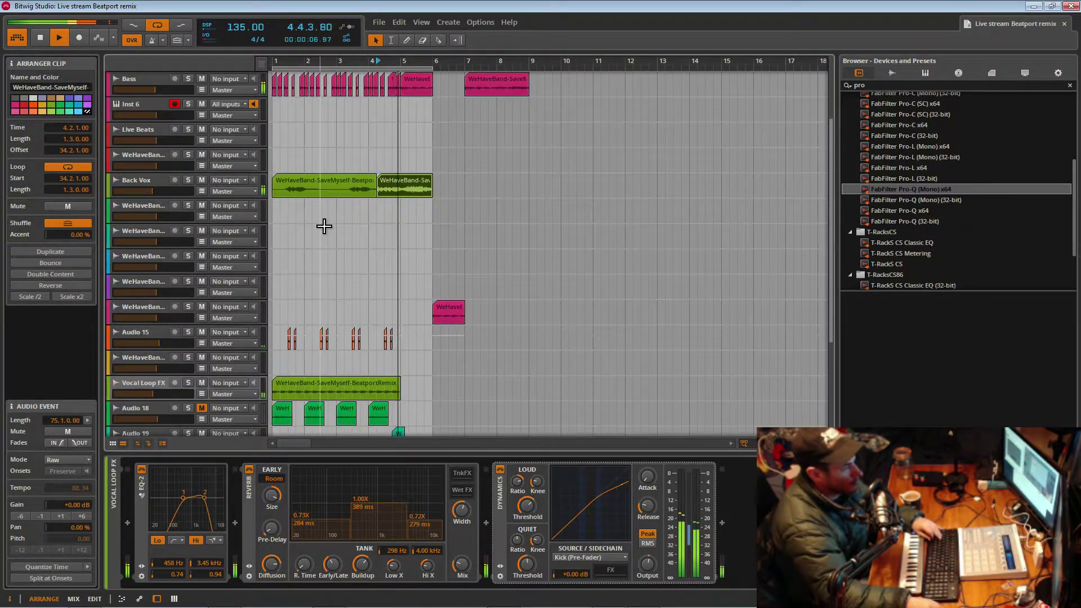
{"action": "scroll", "coordinate": [361, 234], "scroll_direction": "up", "scroll_amount": 3}
{"action": "left_click_drag", "start_coordinate": [378, 260], "coordinate": [405, 259]}
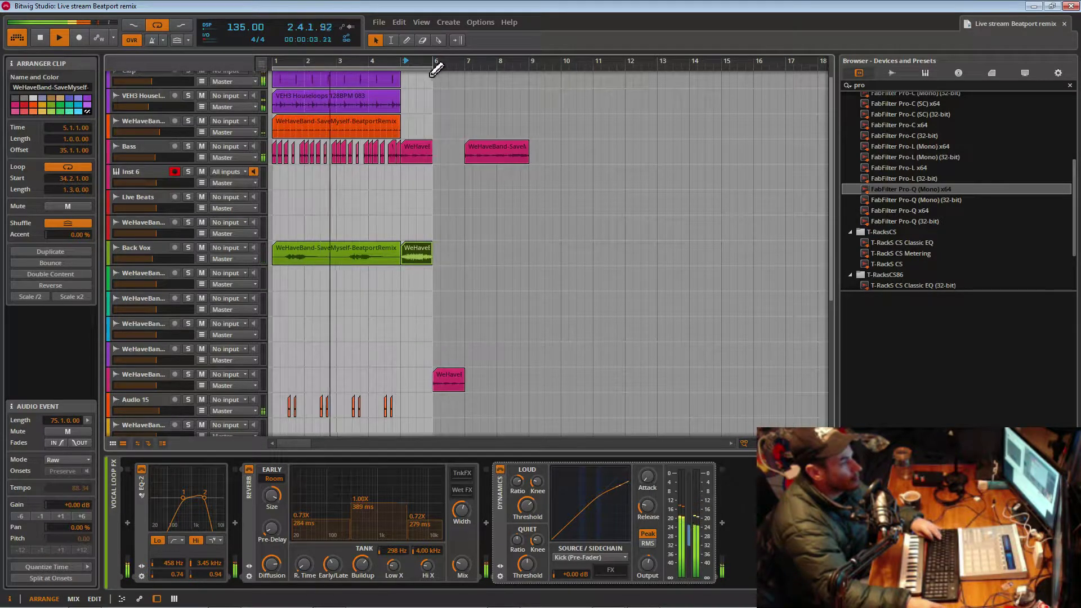
- Shorten the loop region to 4.0.0.00 and stop playback
{"action": "left_click", "coordinate": [435, 70]}
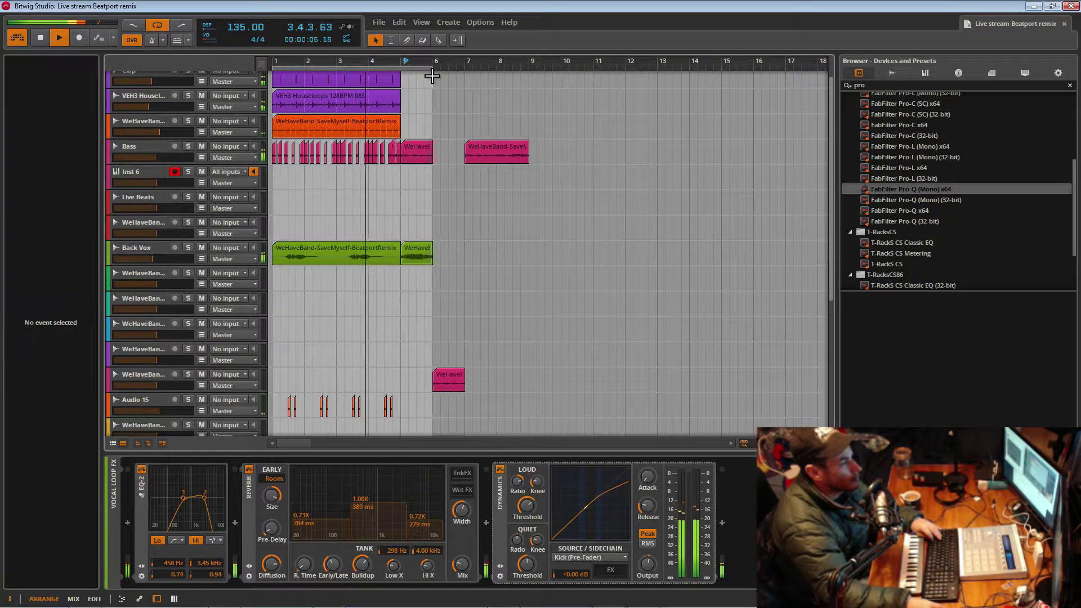
{"action": "left_click_drag", "start_coordinate": [435, 70], "coordinate": [473, 159]}
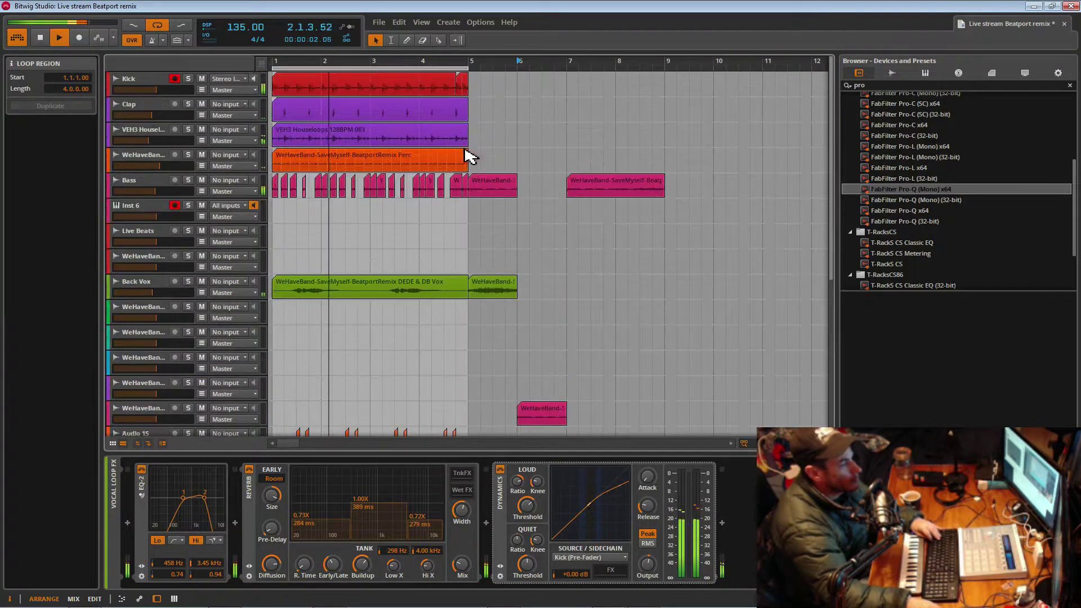
{"action": "key", "text": "space"}
- Browse the samples library to the Effect Loops folder inside Loopmasters - Minimal House
{"action": "scroll", "coordinate": [904, 163], "scroll_direction": "up", "scroll_amount": 3}
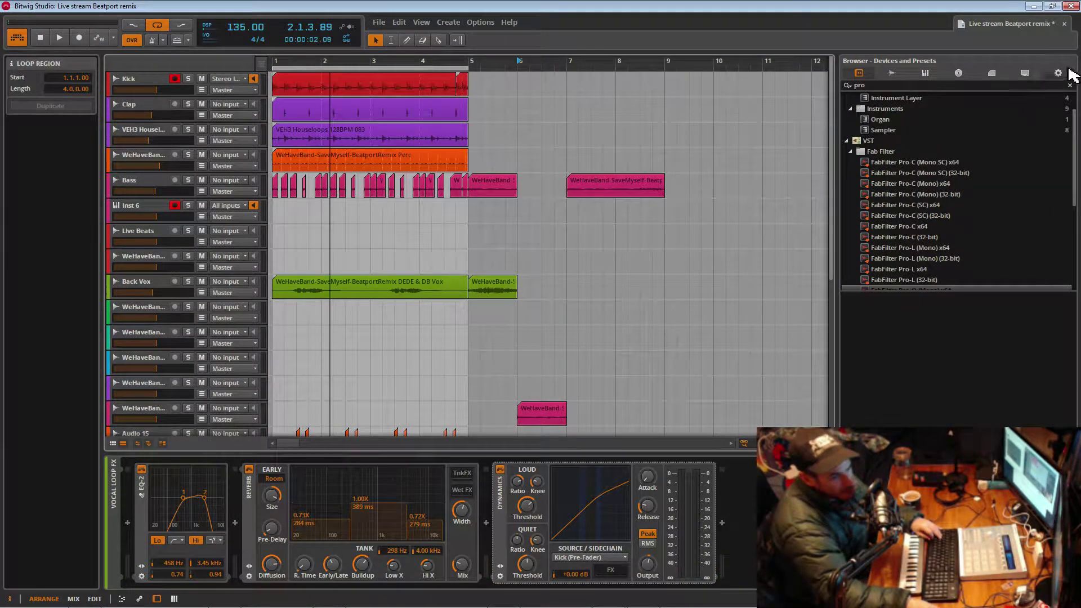
{"action": "left_click", "coordinate": [1034, 73]}
{"action": "scroll", "coordinate": [888, 246], "scroll_direction": "up", "scroll_amount": 4}
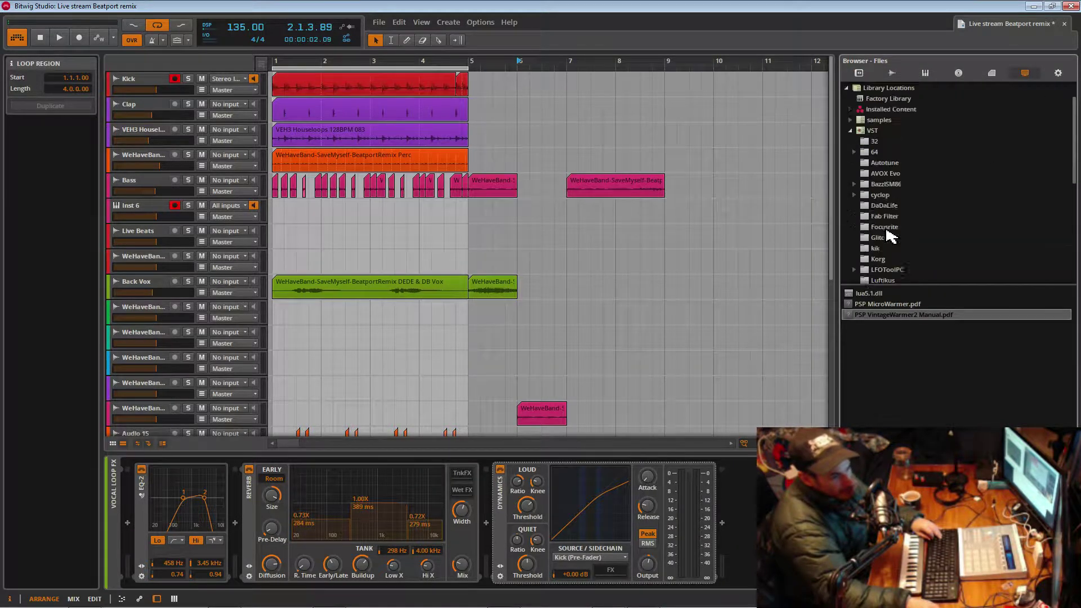
{"action": "left_click", "coordinate": [852, 166]}
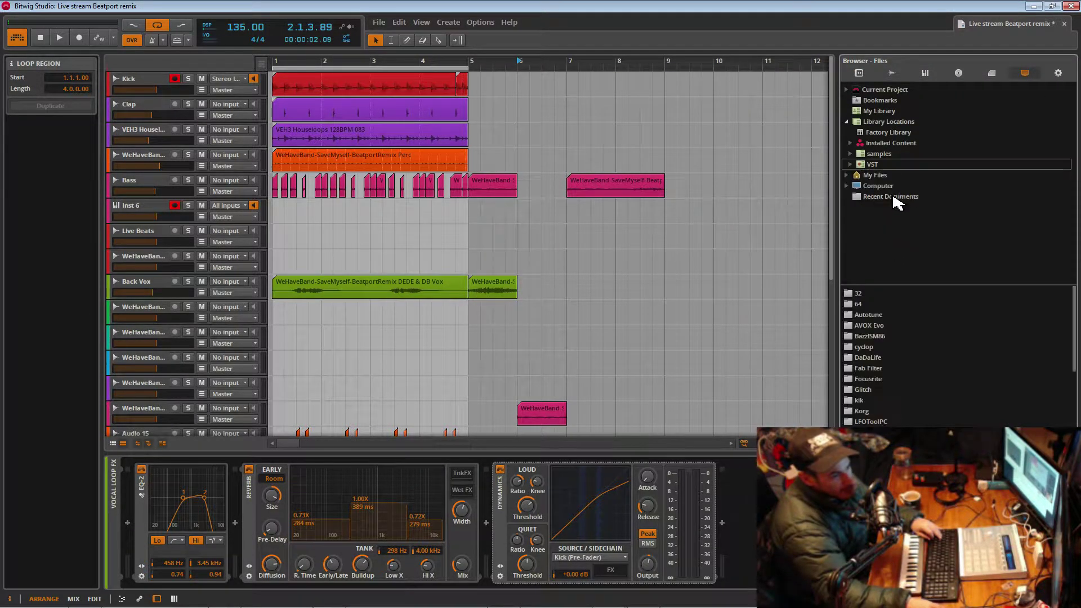
{"action": "left_click", "coordinate": [851, 154]}
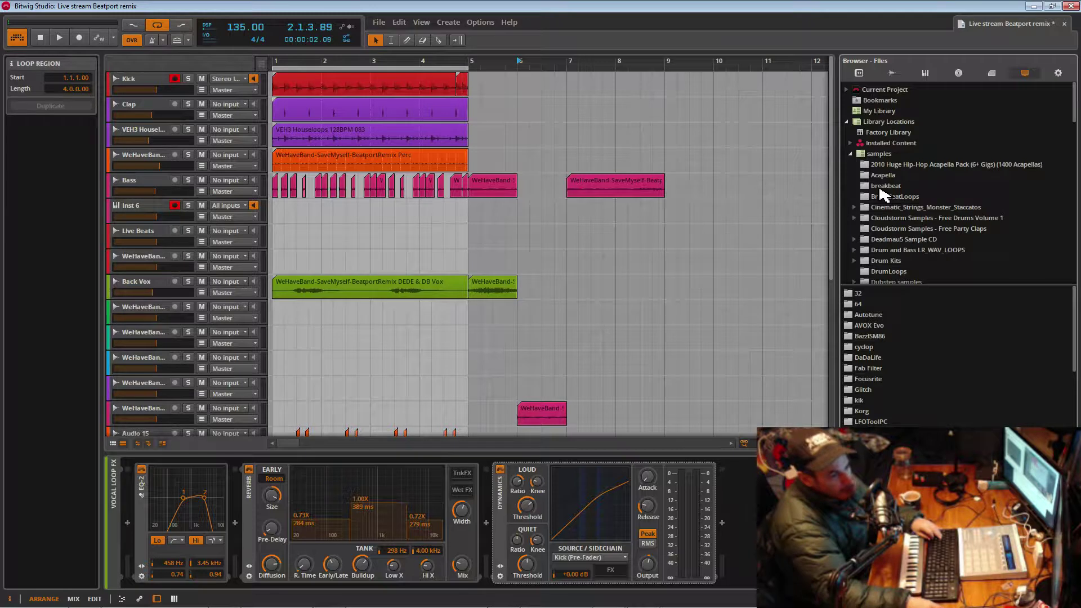
{"action": "scroll", "coordinate": [898, 192], "scroll_direction": "down", "scroll_amount": 1}
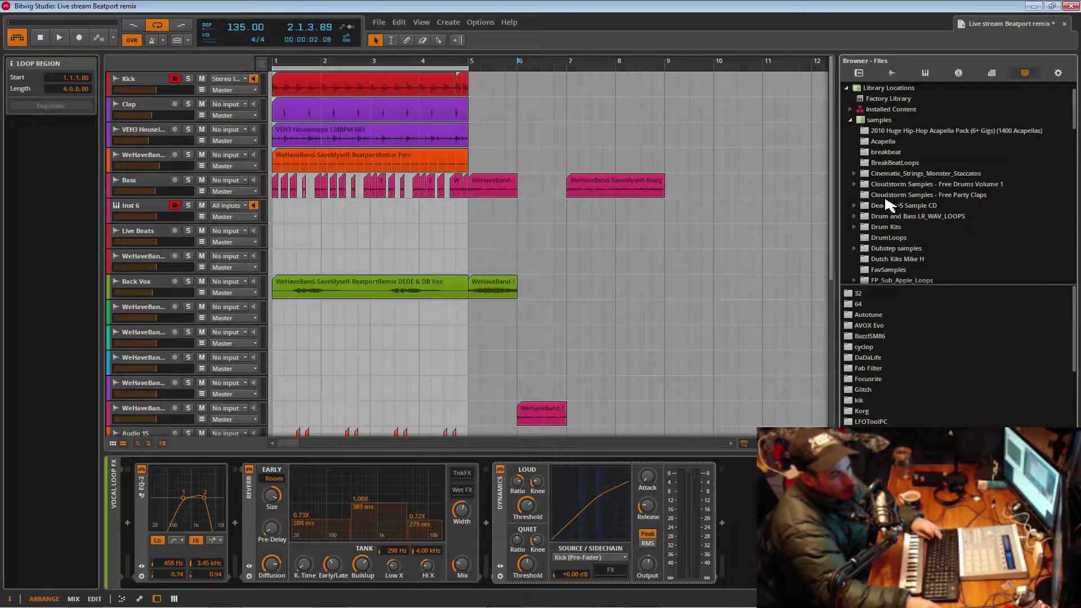
{"action": "scroll", "coordinate": [889, 203], "scroll_direction": "down", "scroll_amount": 4}
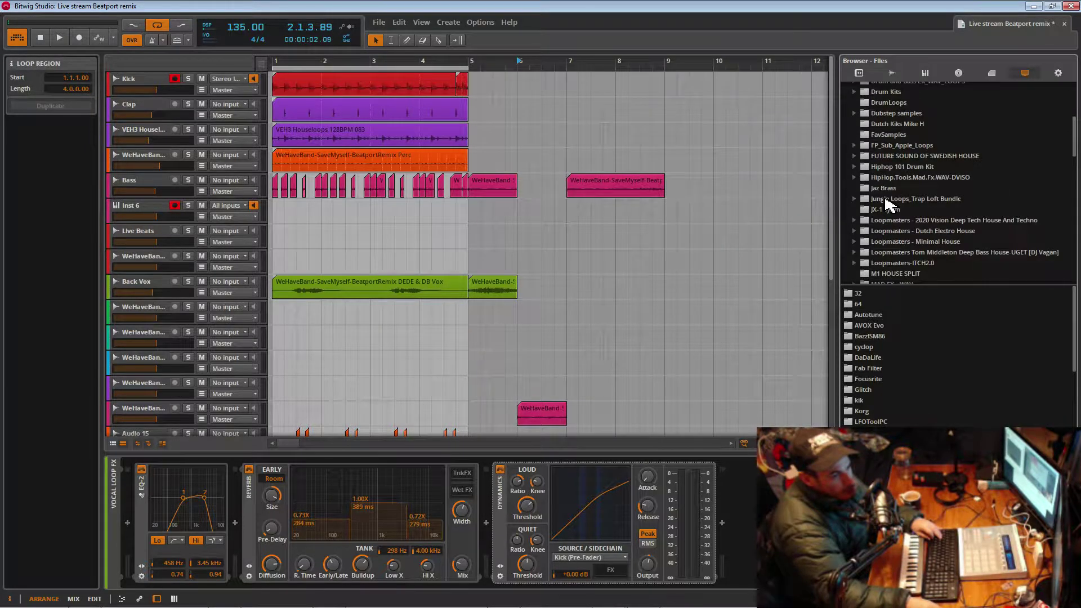
{"action": "scroll", "coordinate": [893, 220], "scroll_direction": "down", "scroll_amount": 2}
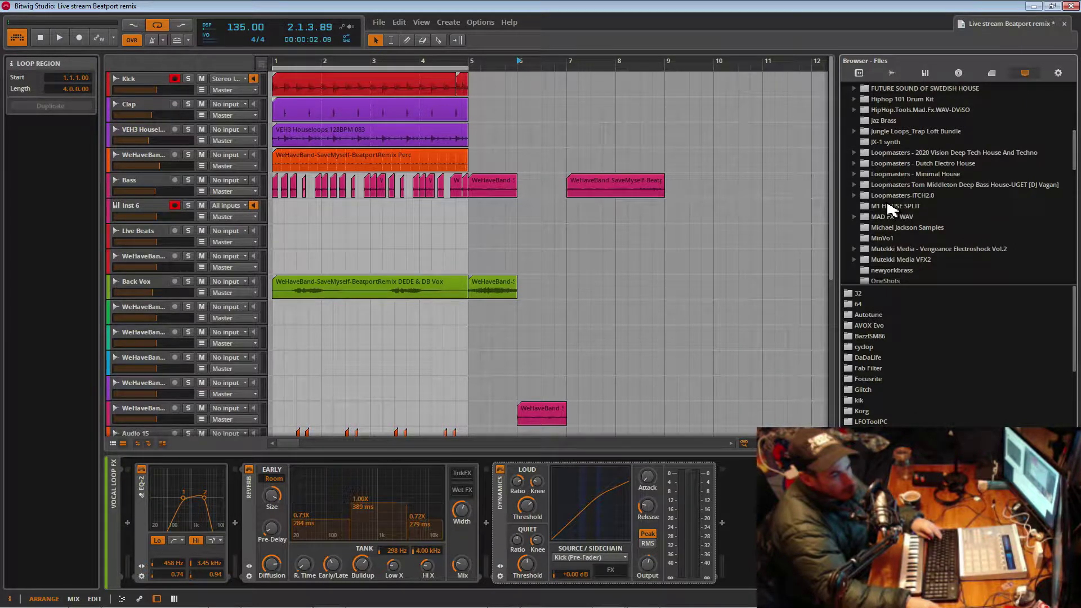
{"action": "left_click", "coordinate": [889, 175]}
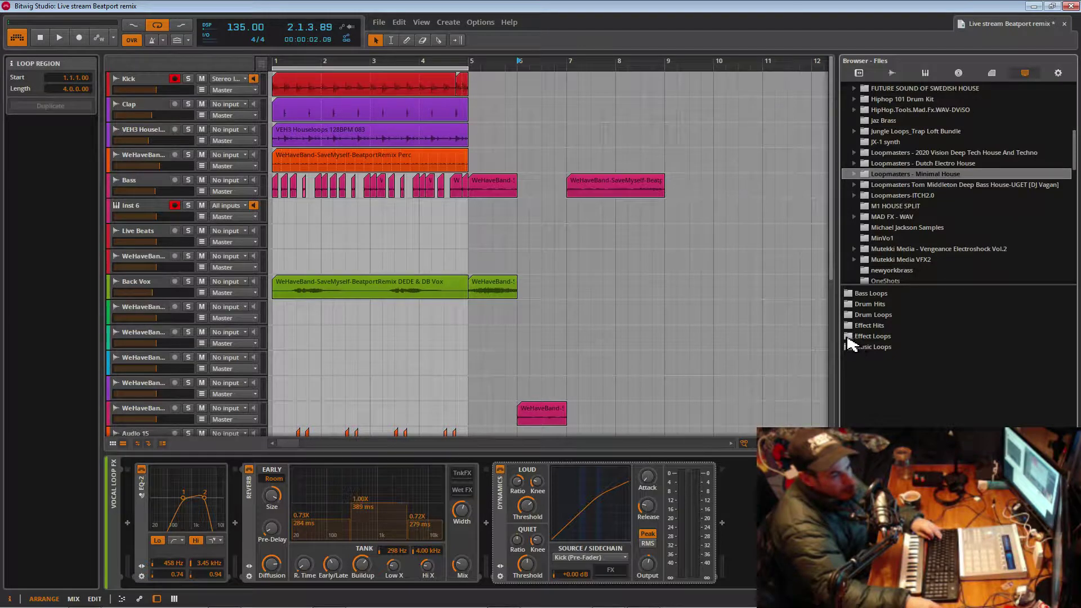
{"action": "left_click", "coordinate": [847, 338]}
{"action": "double_click", "coordinate": [860, 341]}
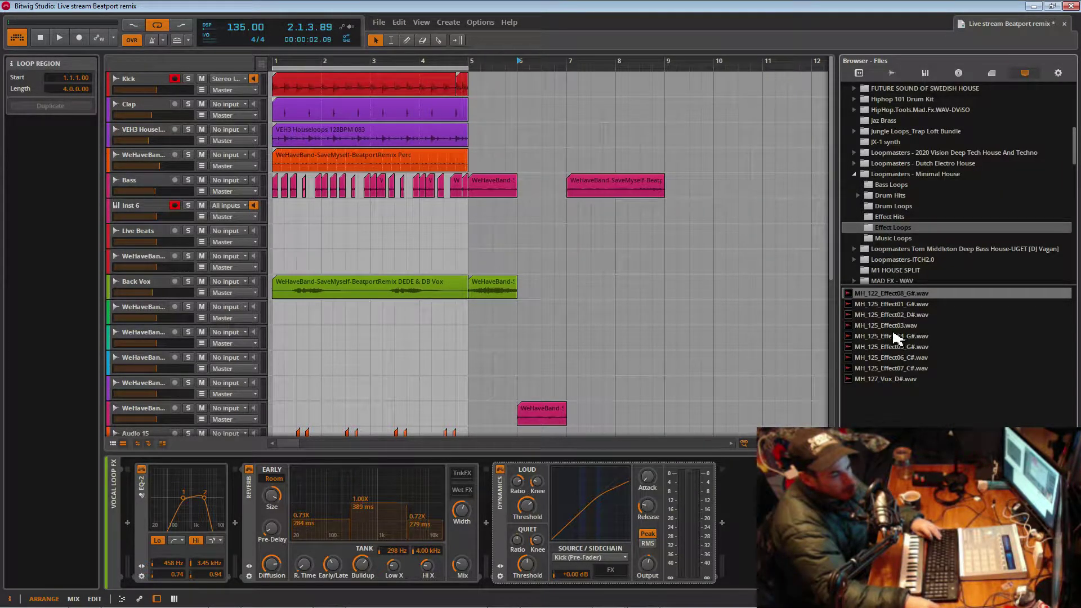
- Preview the effect loops in turn, from MH_125_Effect01_G#.wav to MH_127_Vox_D#.wav
{"action": "left_click", "coordinate": [892, 304]}
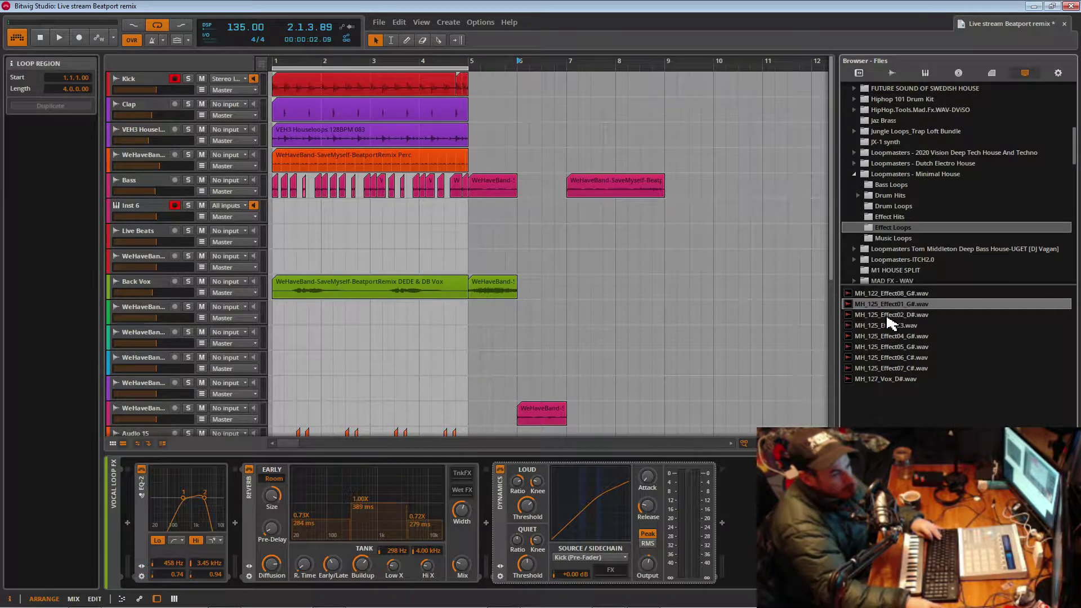
{"action": "left_click", "coordinate": [888, 317]}
{"action": "left_click", "coordinate": [886, 326]}
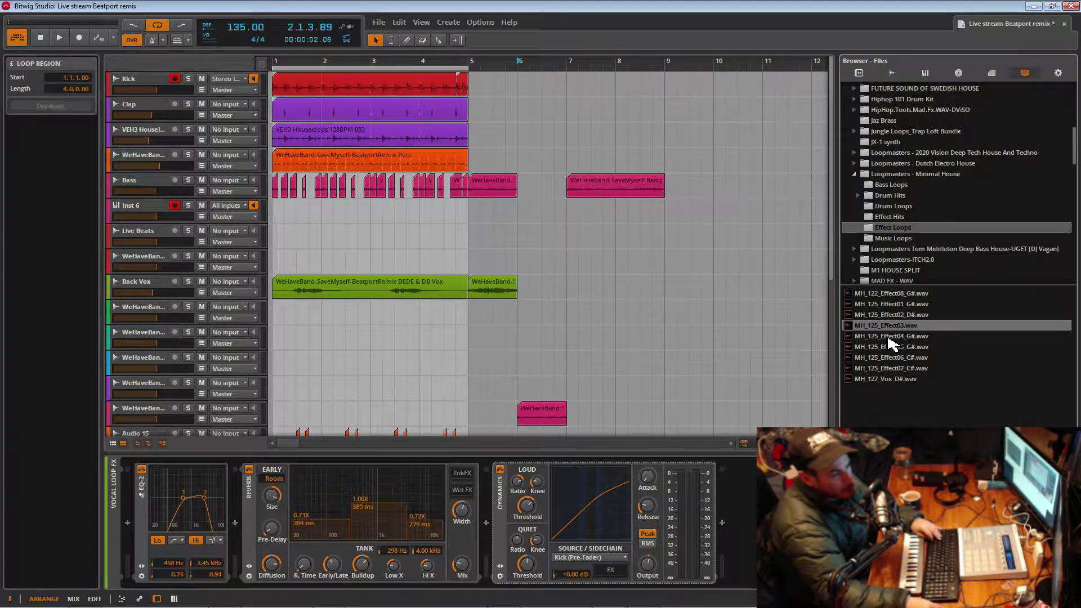
{"action": "left_click", "coordinate": [888, 337]}
{"action": "left_click", "coordinate": [896, 348]}
{"action": "left_click", "coordinate": [897, 358]}
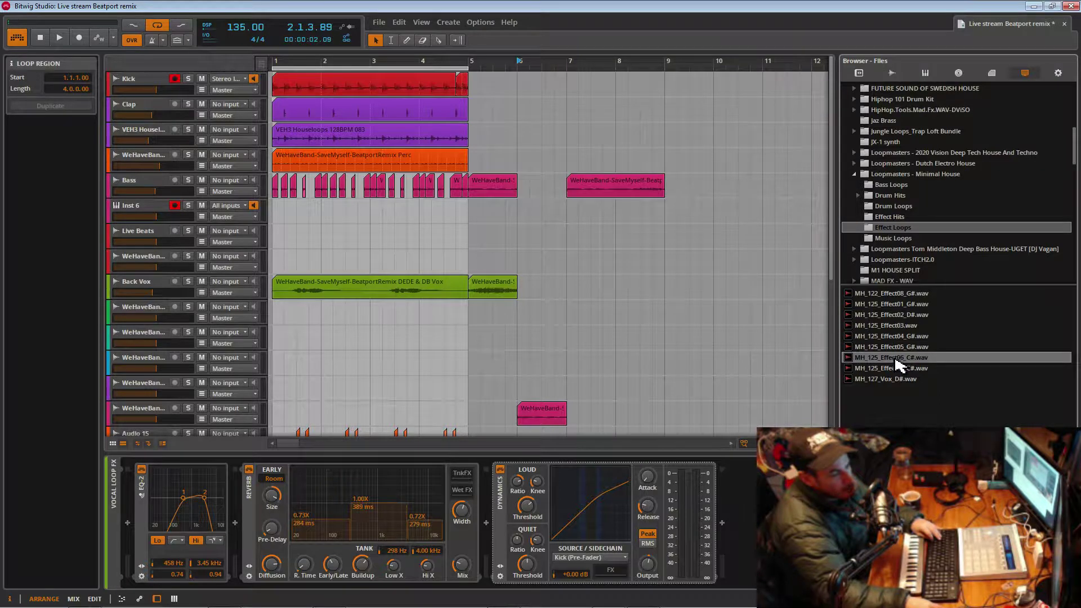
{"action": "left_click", "coordinate": [897, 368]}
{"action": "left_click", "coordinate": [895, 380]}
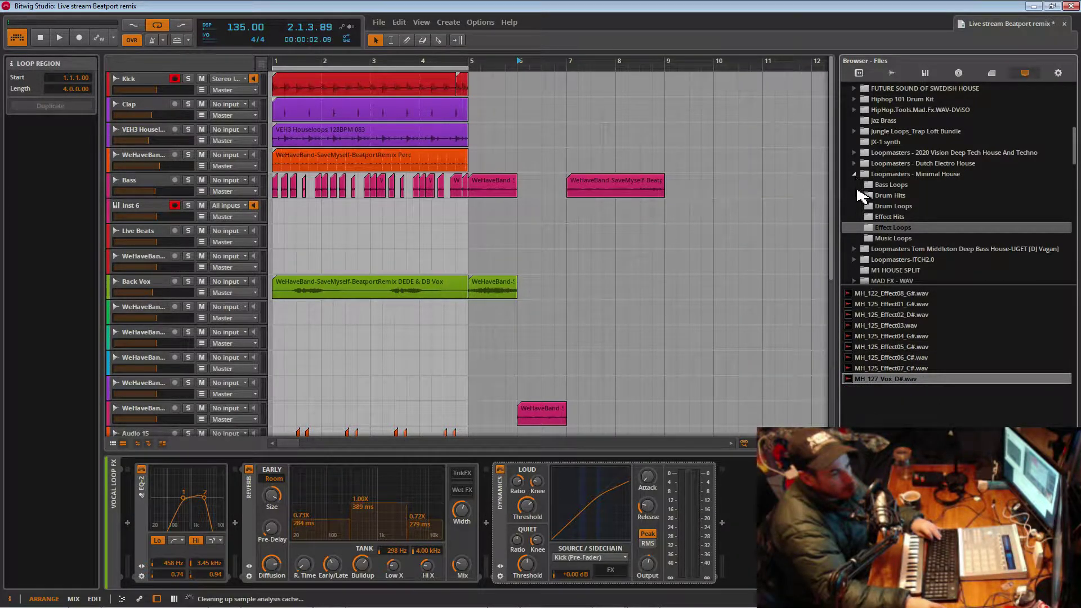
- Set the playback start to bar 1, audition the arrangement briefly, and stop playback
{"action": "key", "text": "space"}
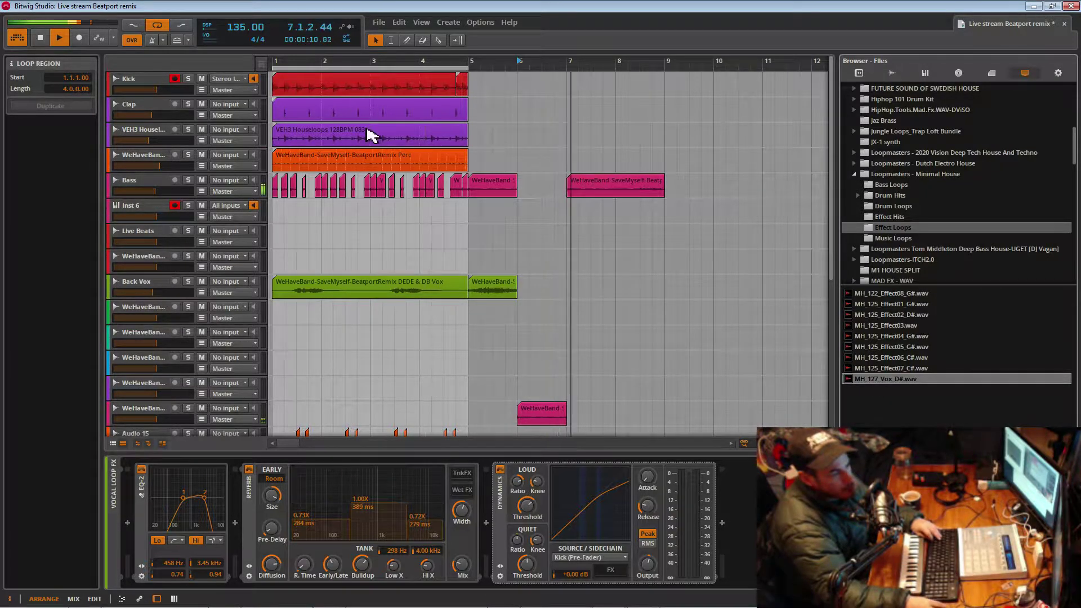
{"action": "left_click", "coordinate": [362, 69]}
{"action": "key", "text": "space"}
{"action": "key", "text": "space"}
{"action": "key", "text": "space"}
{"action": "key", "text": "space"}
{"action": "left_click", "coordinate": [274, 61]}
{"action": "key", "text": "space"}
{"action": "key", "text": "space"}
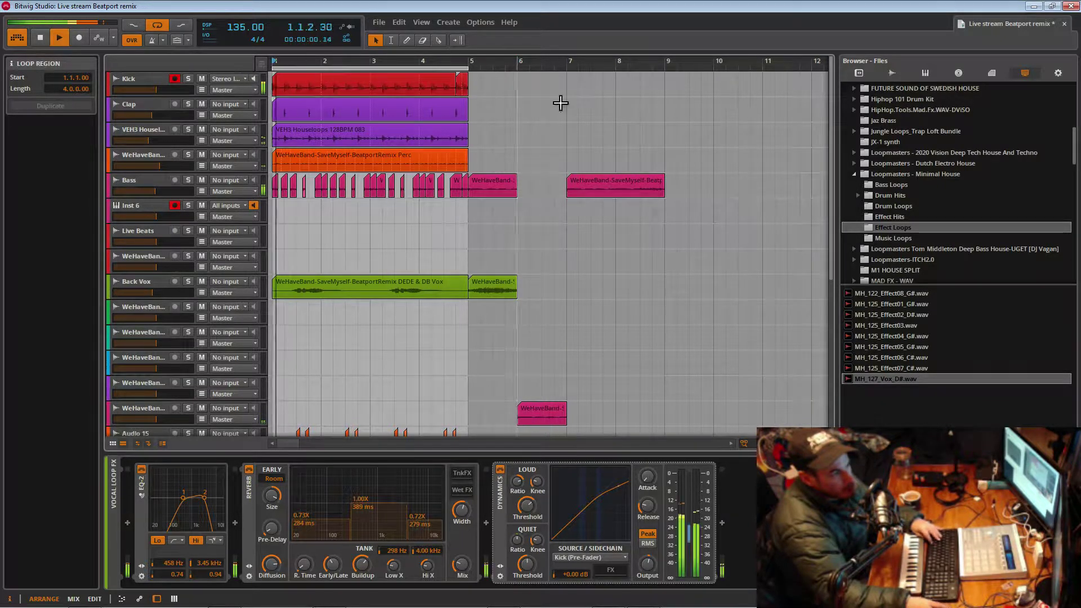
{"action": "key", "text": "space"}
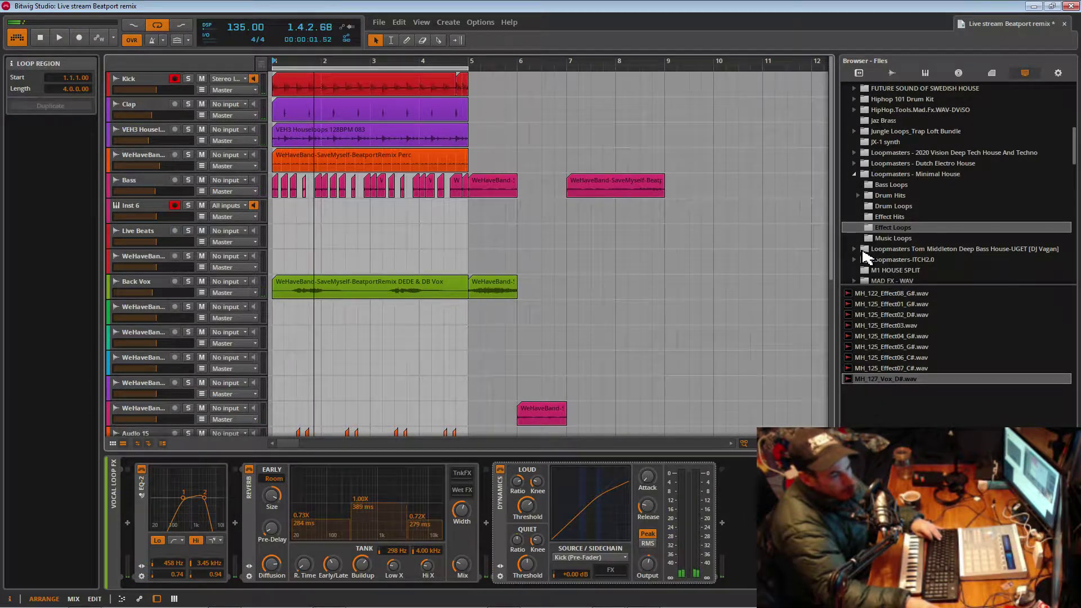
- Preview bass loops from the Tom Middleton pack's TOMM_BASSLOOPS folder, including TOMM_125_C_DAFTCRUNCH_1A.wav and TOMM_125_C_DAKBASS.wav, while the arrangement plays
{"action": "scroll", "coordinate": [867, 257], "scroll_direction": "down", "scroll_amount": 3}
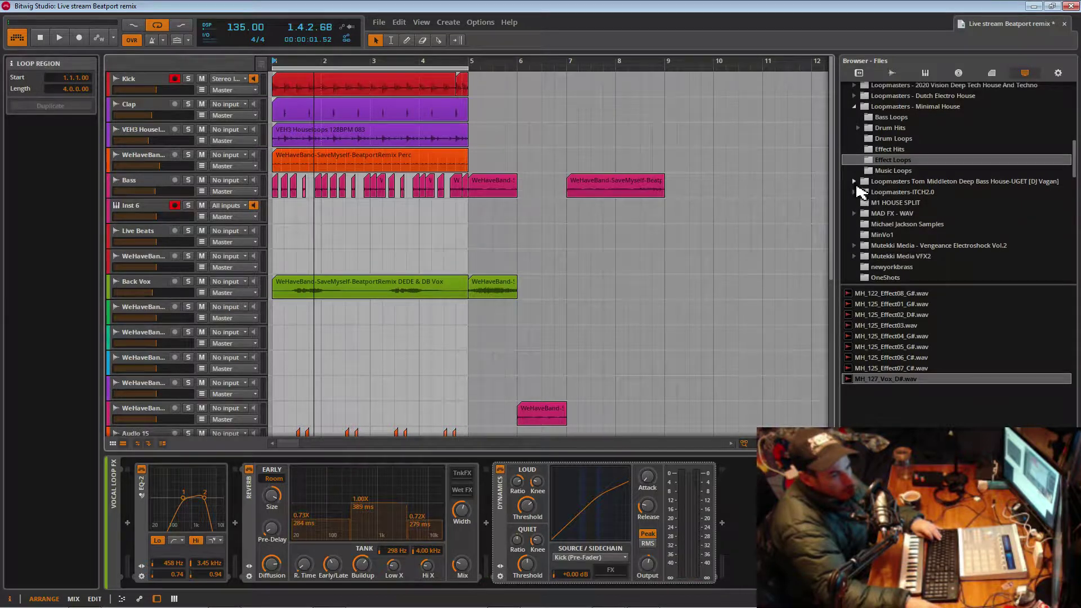
{"action": "left_click", "coordinate": [855, 182]}
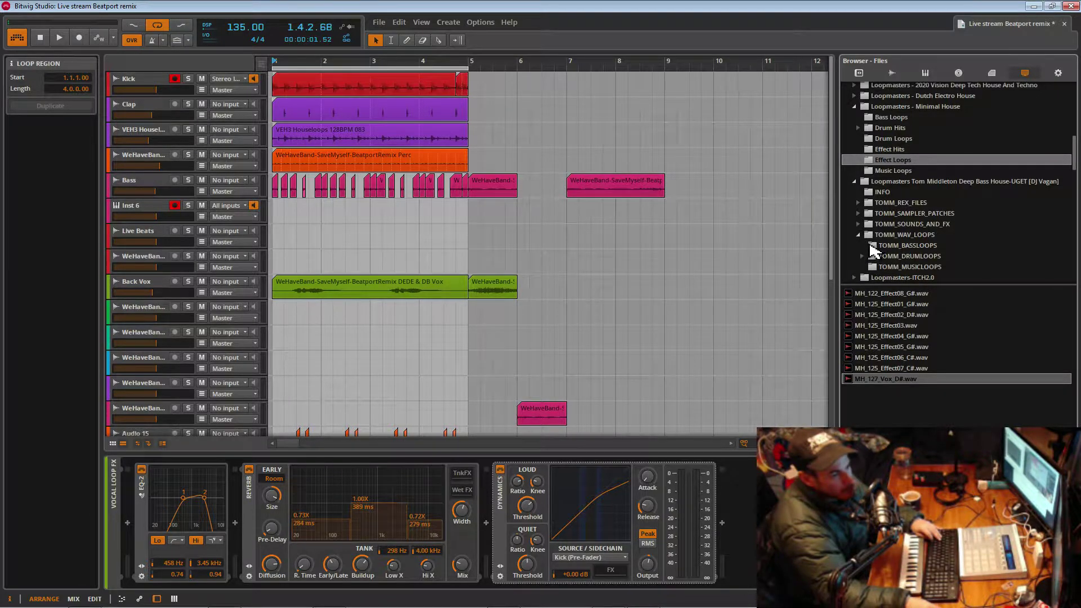
{"action": "left_click", "coordinate": [870, 246]}
{"action": "left_click", "coordinate": [887, 294]}
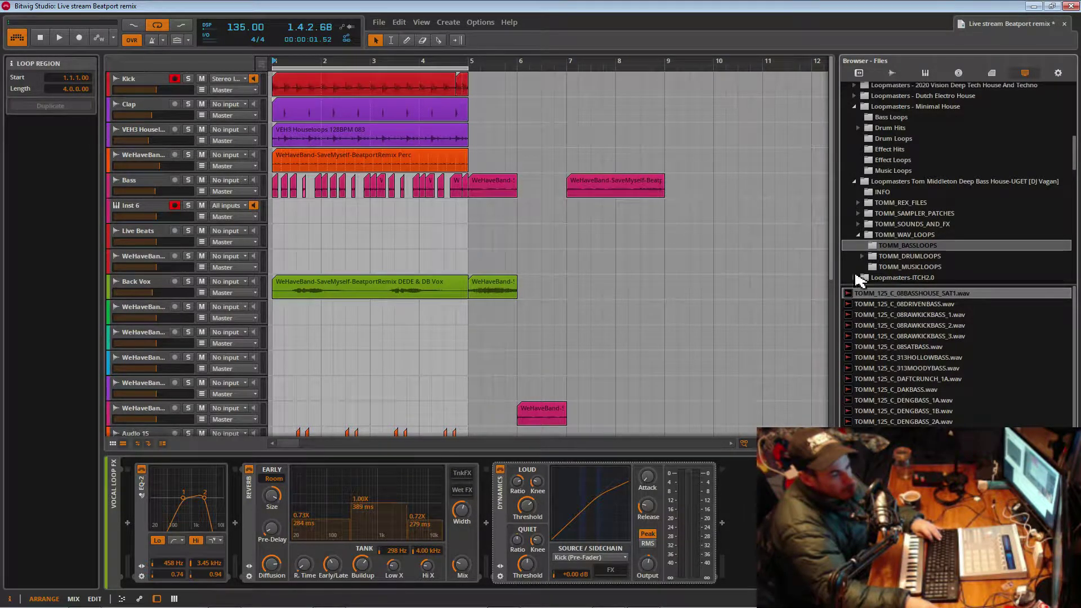
{"action": "key", "text": "space"}
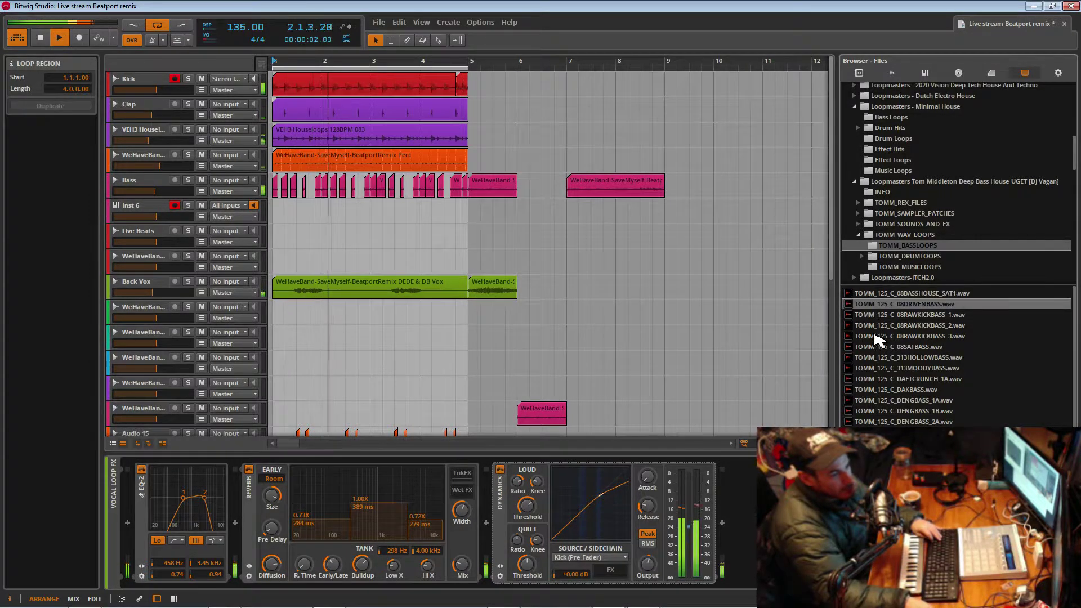
{"action": "left_click", "coordinate": [894, 377]}
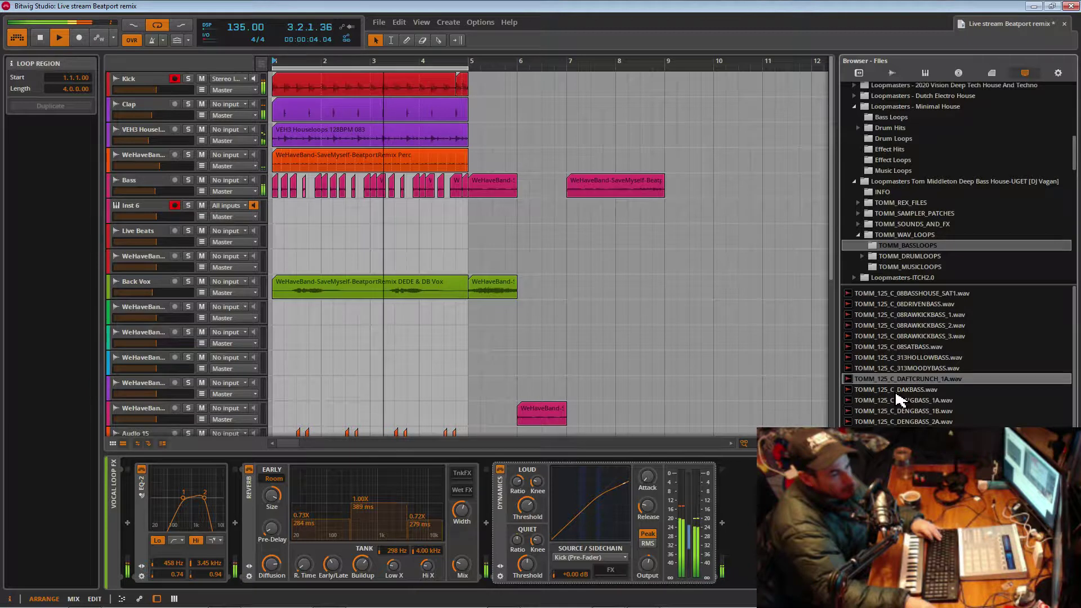
{"action": "left_click", "coordinate": [897, 391]}
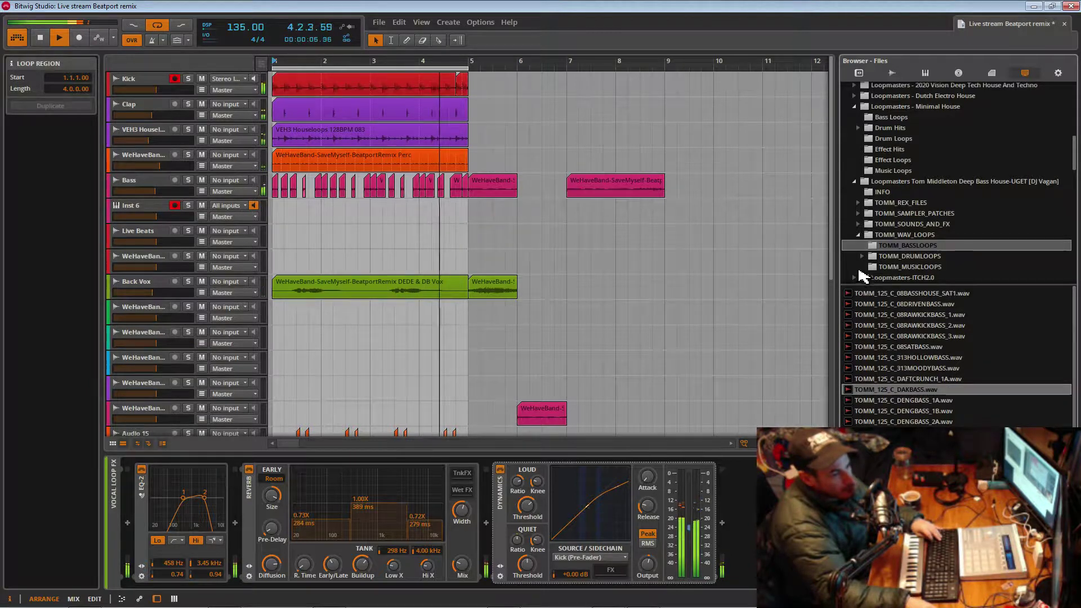
- Preview TOMM_125_C_DAWGSTAB.wav and TOMM_125_C_HISTRING_T2_1.wav from the TOMM_MUSICLOOPS folder against the playing arrangement
{"action": "left_click", "coordinate": [878, 267]}
{"action": "left_click", "coordinate": [890, 336]}
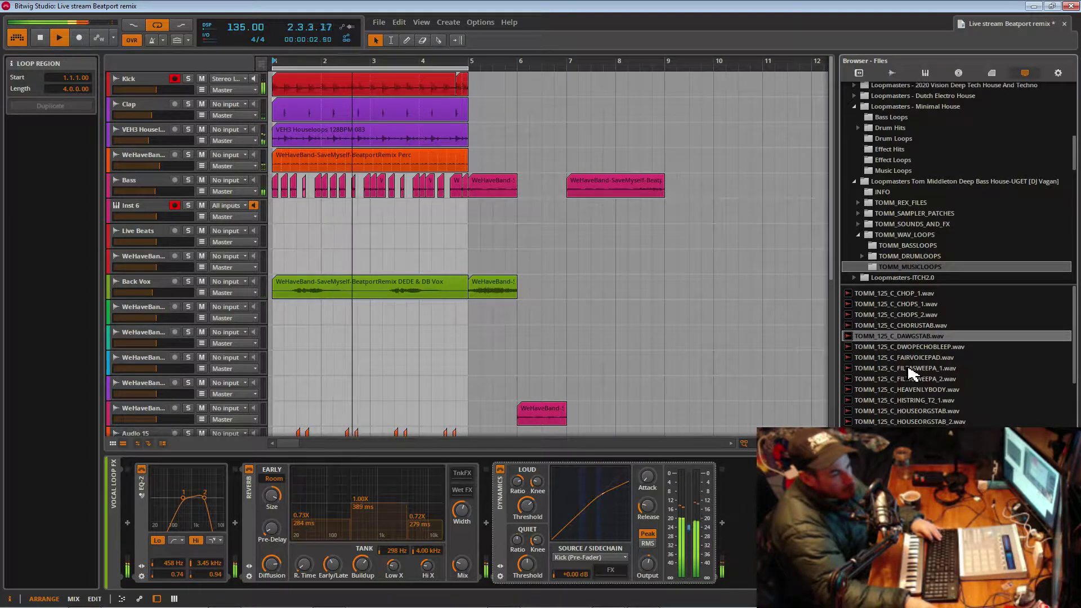
{"action": "left_click", "coordinate": [908, 400]}
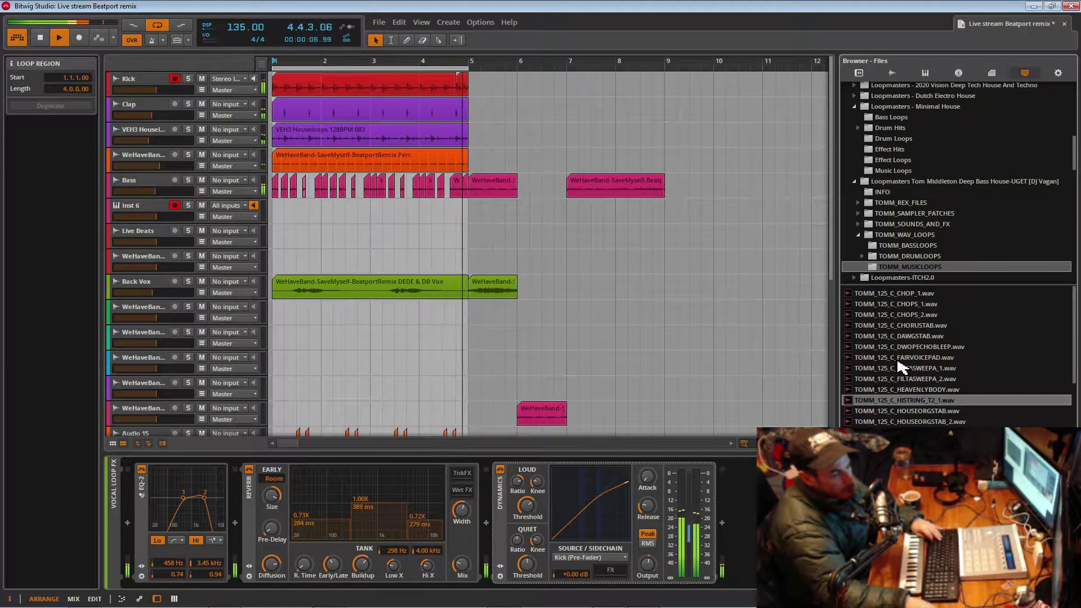
- Preview Minimal Voice 10.wav and Minimal Voice 11.wav from the MinVo1 folder over the playing arrangement
{"action": "scroll", "coordinate": [872, 244], "scroll_direction": "down", "scroll_amount": 2}
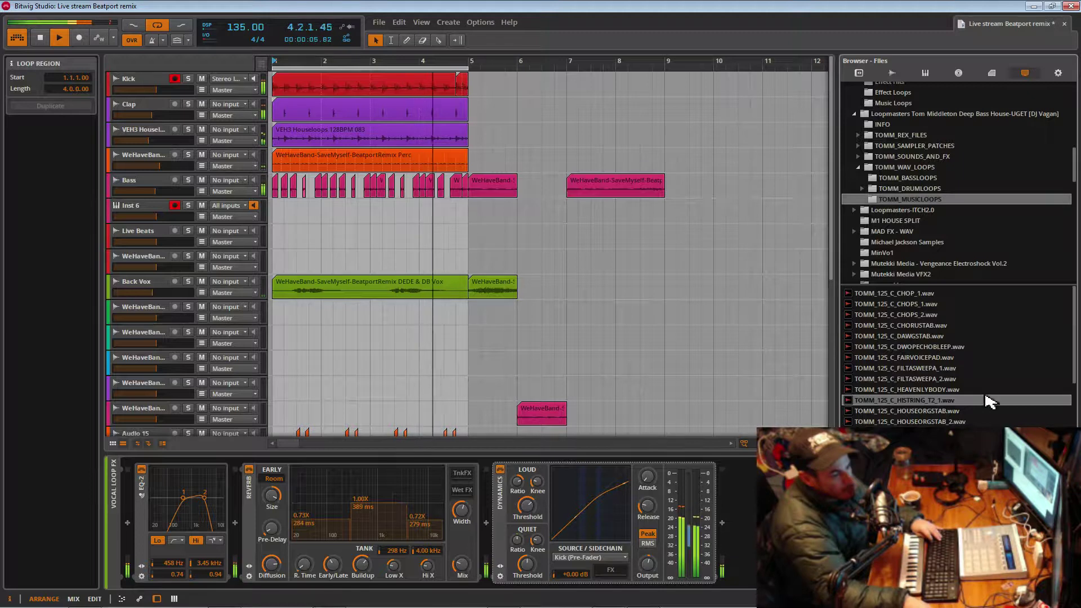
{"action": "left_click", "coordinate": [865, 253]}
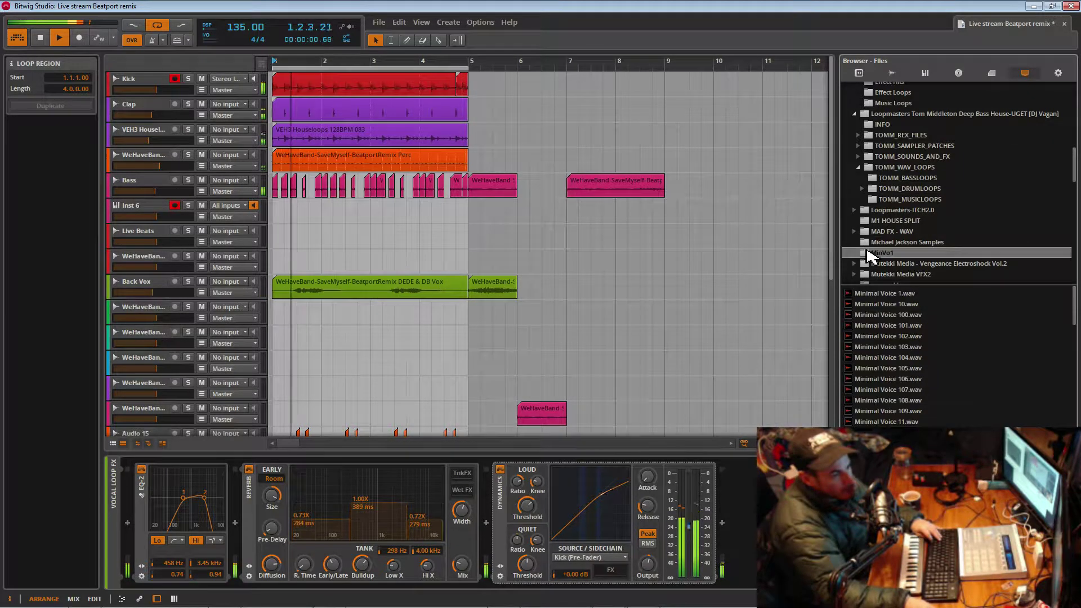
{"action": "left_click", "coordinate": [900, 306]}
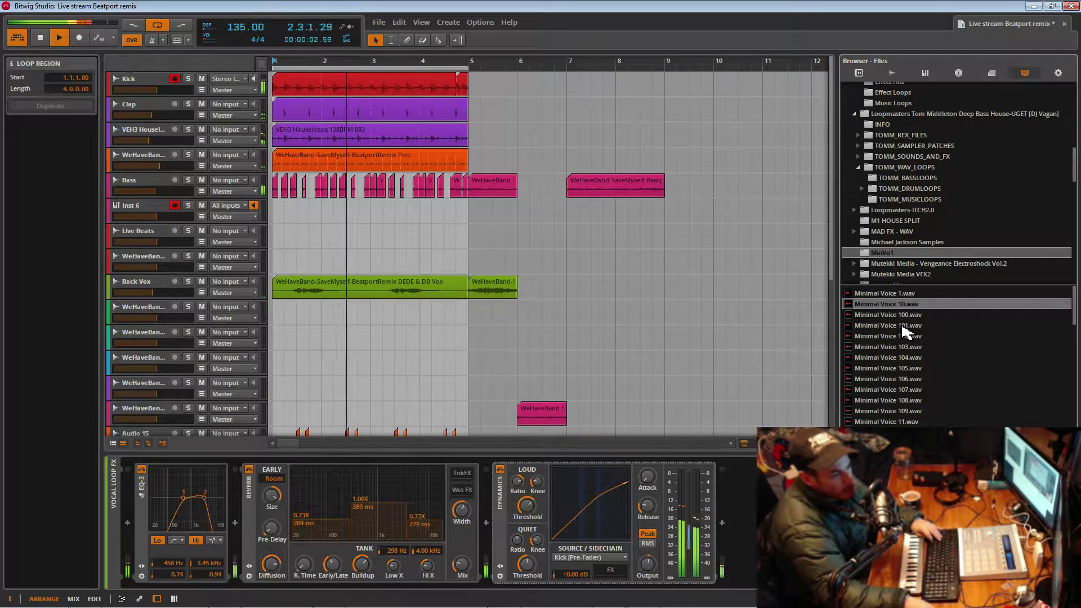
{"action": "scroll", "coordinate": [900, 333], "scroll_direction": "down", "scroll_amount": 3}
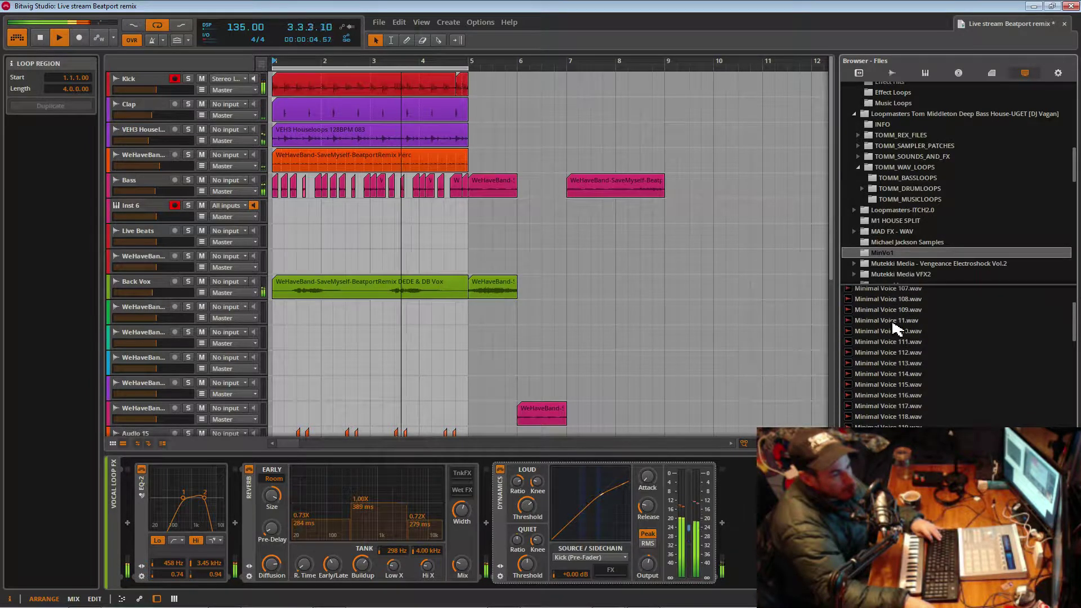
{"action": "left_click", "coordinate": [884, 322]}
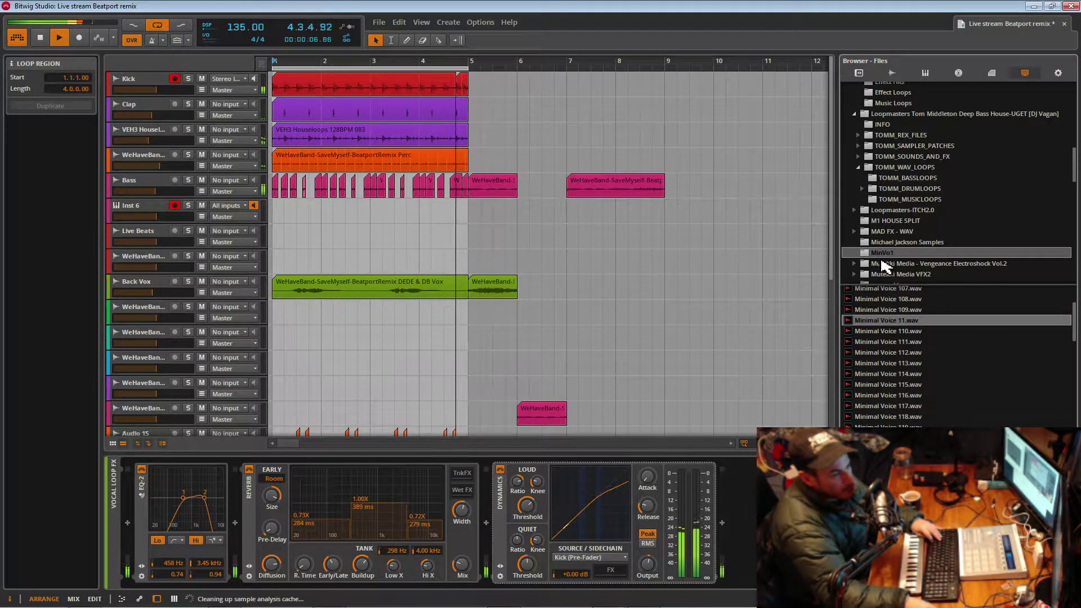
- Browse Mutekki Media - Vengeance Electroshock Vol.2 to the VES2 Loops 128 BPM folder and preview VES2 Loop 014.wav
{"action": "scroll", "coordinate": [867, 236], "scroll_direction": "down", "scroll_amount": 2}
{"action": "left_click", "coordinate": [855, 197]}
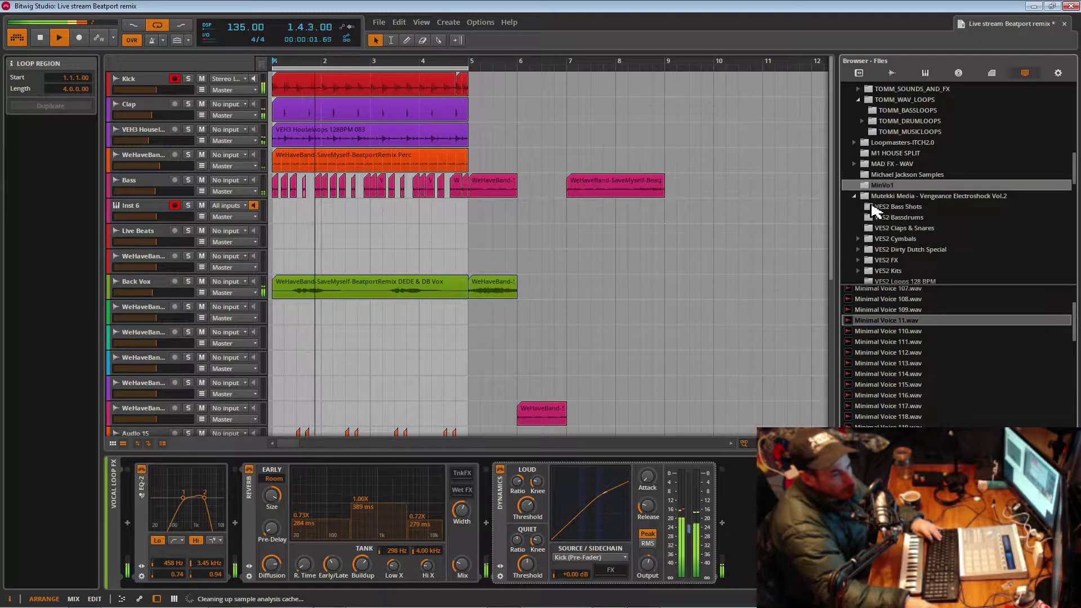
{"action": "scroll", "coordinate": [914, 254], "scroll_direction": "down", "scroll_amount": 1}
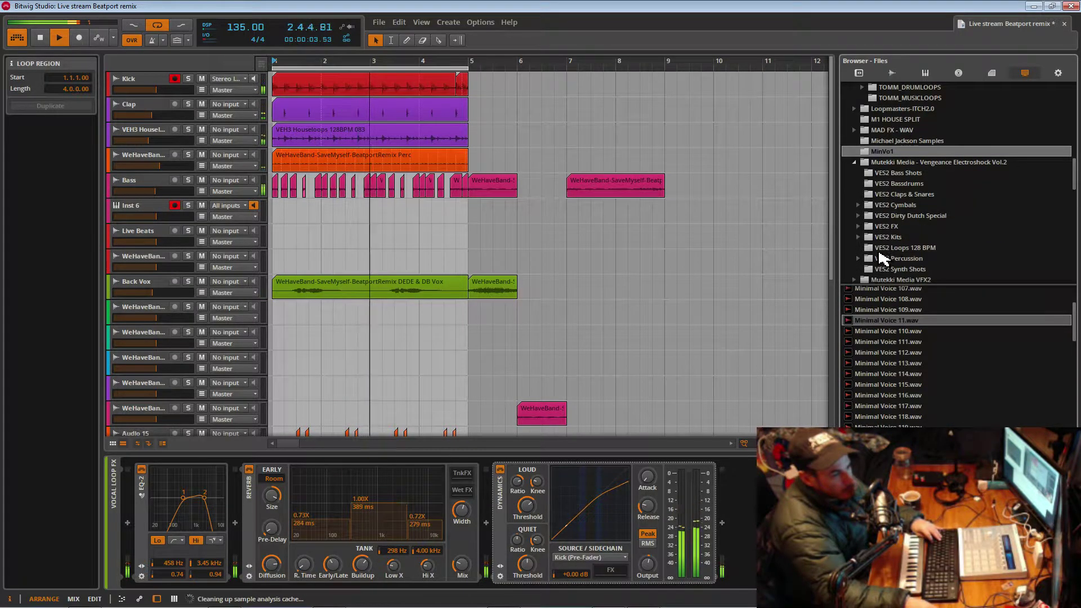
{"action": "left_click", "coordinate": [901, 249]}
{"action": "left_click", "coordinate": [899, 331]}
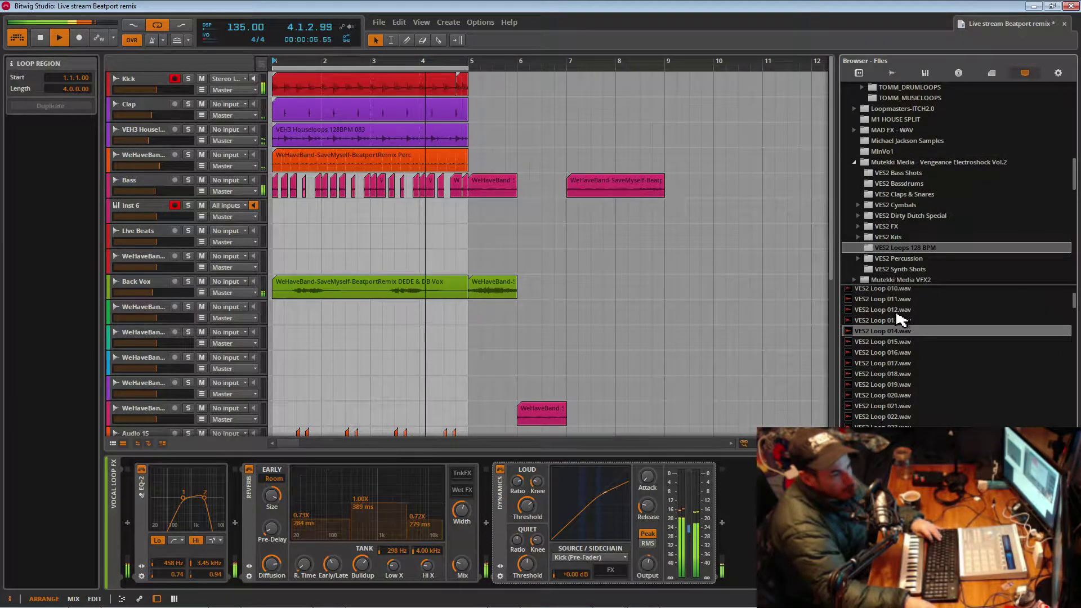
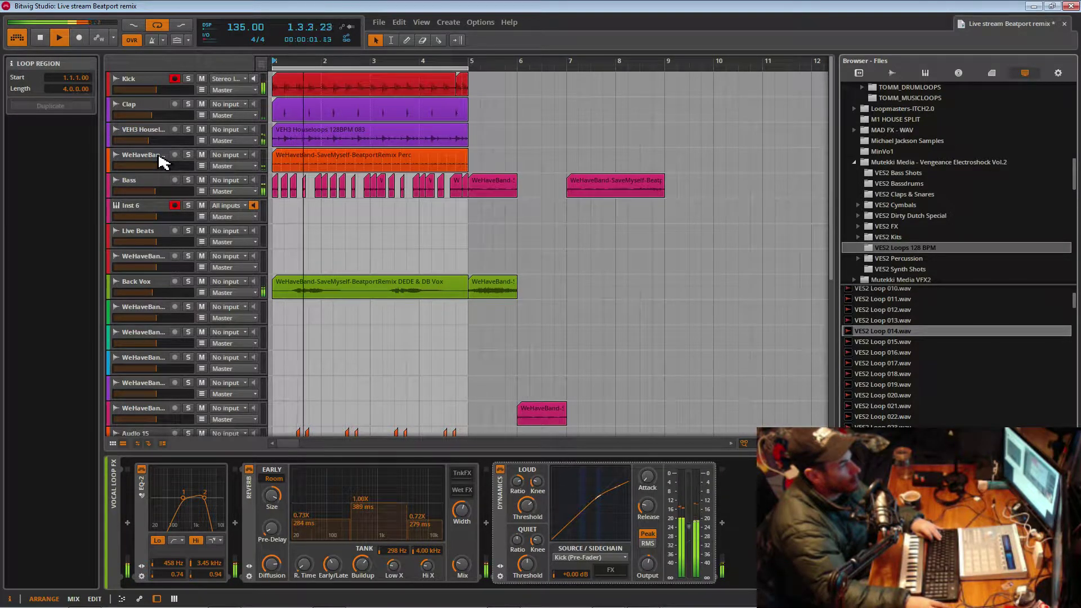
- Create an audio track below the VEH3 Houseloops track and place VES2 Loop 014.wav on it, filling bars 1 to 4
{"action": "right_click", "coordinate": [155, 134]}
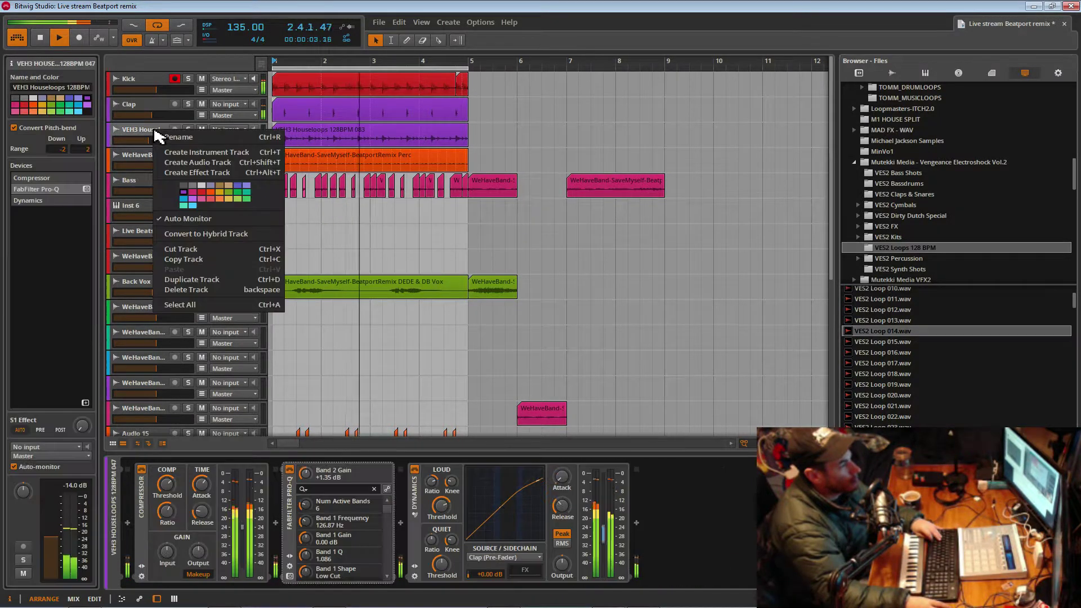
{"action": "left_click", "coordinate": [192, 164]}
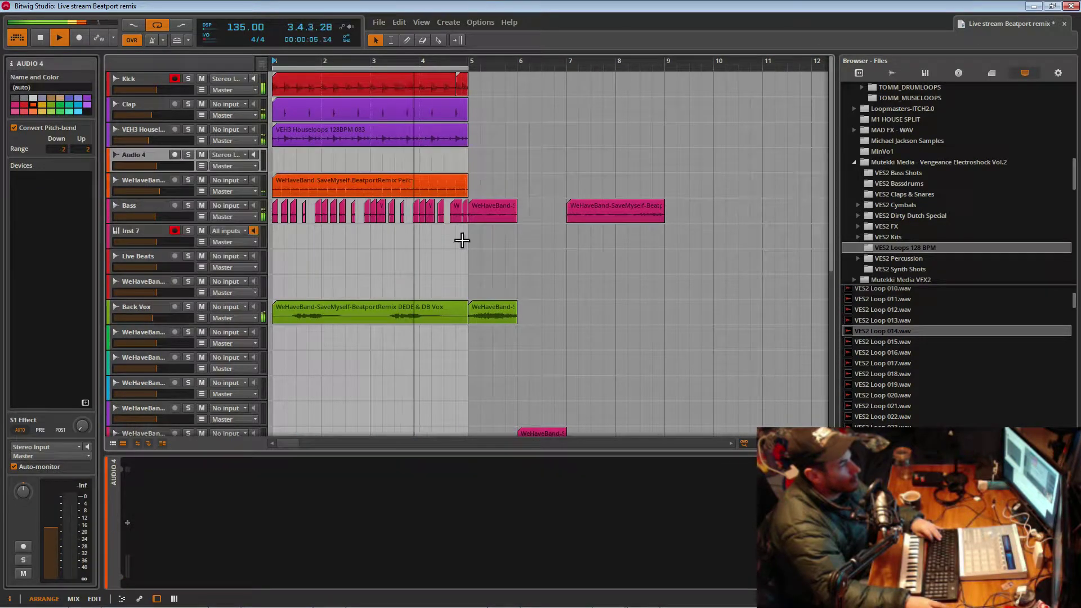
{"action": "left_click_drag", "start_coordinate": [878, 332], "coordinate": [468, 169]}
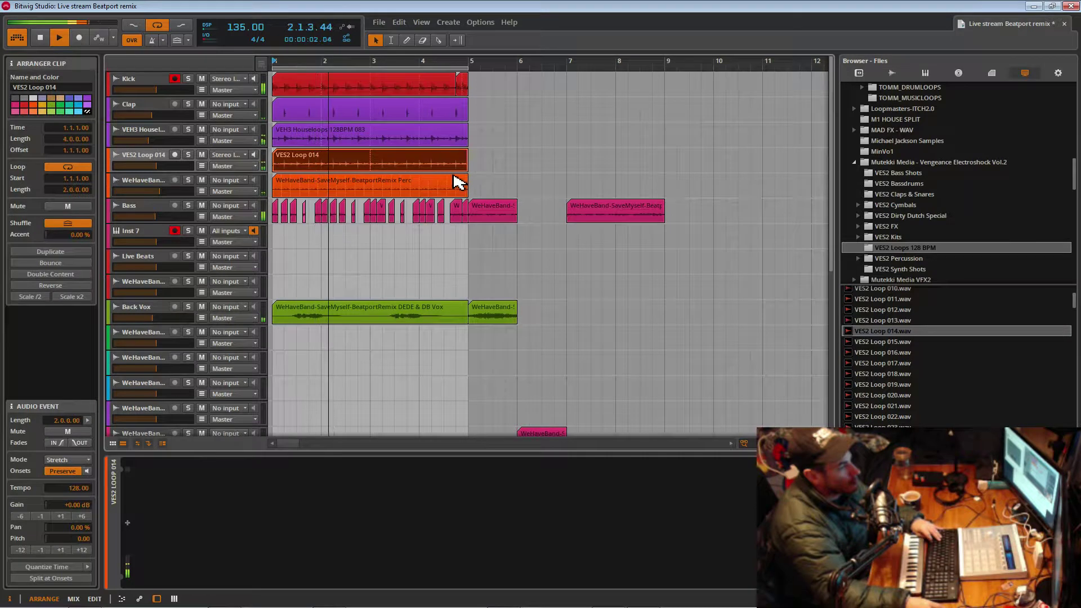
- Lower the VES2 Loop 014 track's volume in the mix, checking it with solo and mute, and save the project
{"action": "left_click", "coordinate": [190, 156]}
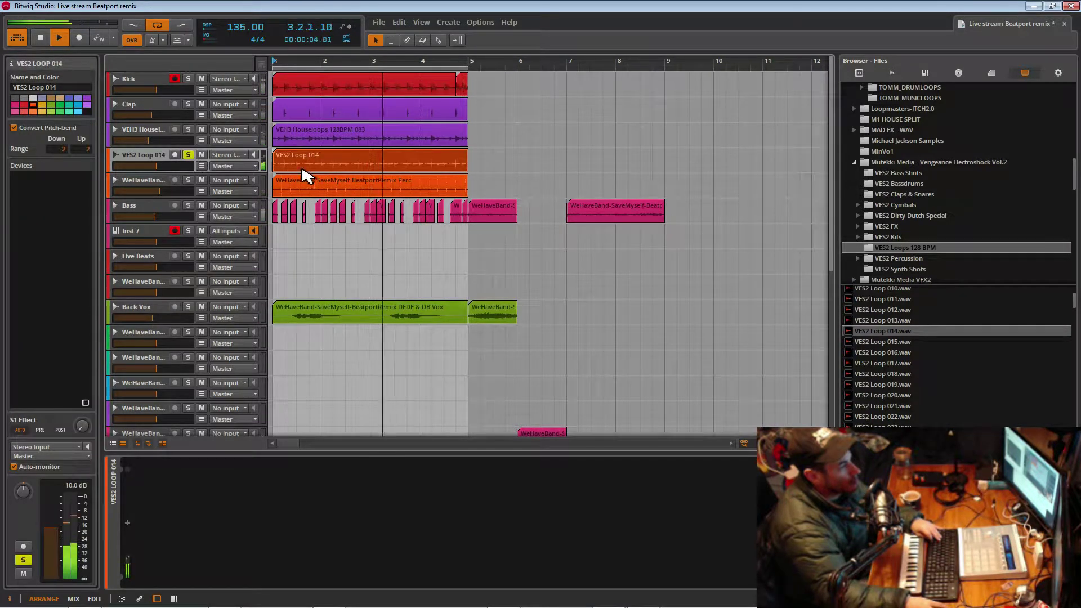
{"action": "left_click", "coordinate": [188, 155]}
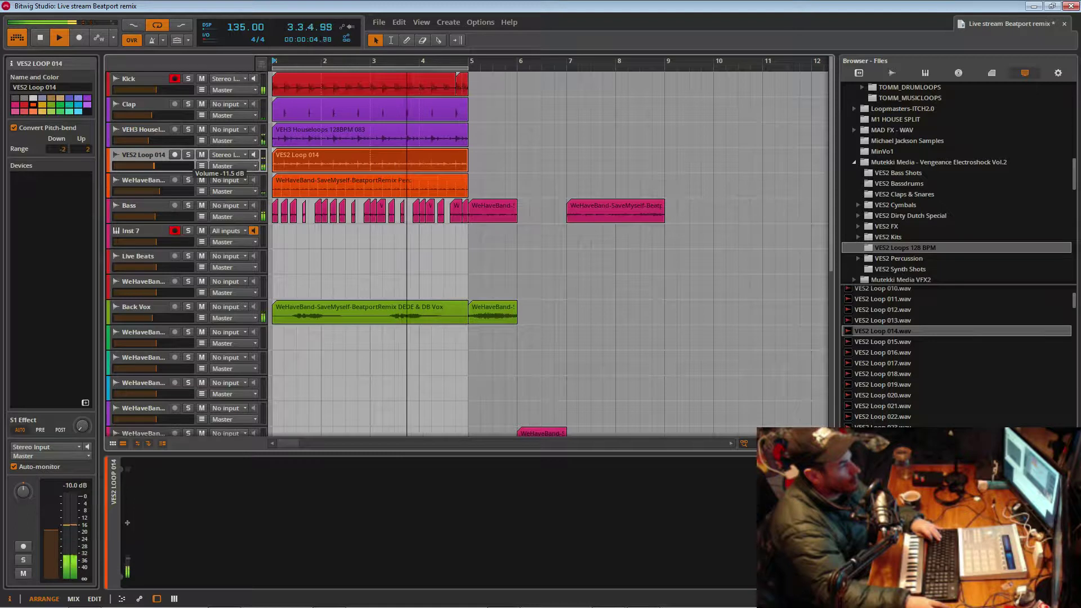
{"action": "left_click_drag", "start_coordinate": [154, 165], "coordinate": [151, 165]}
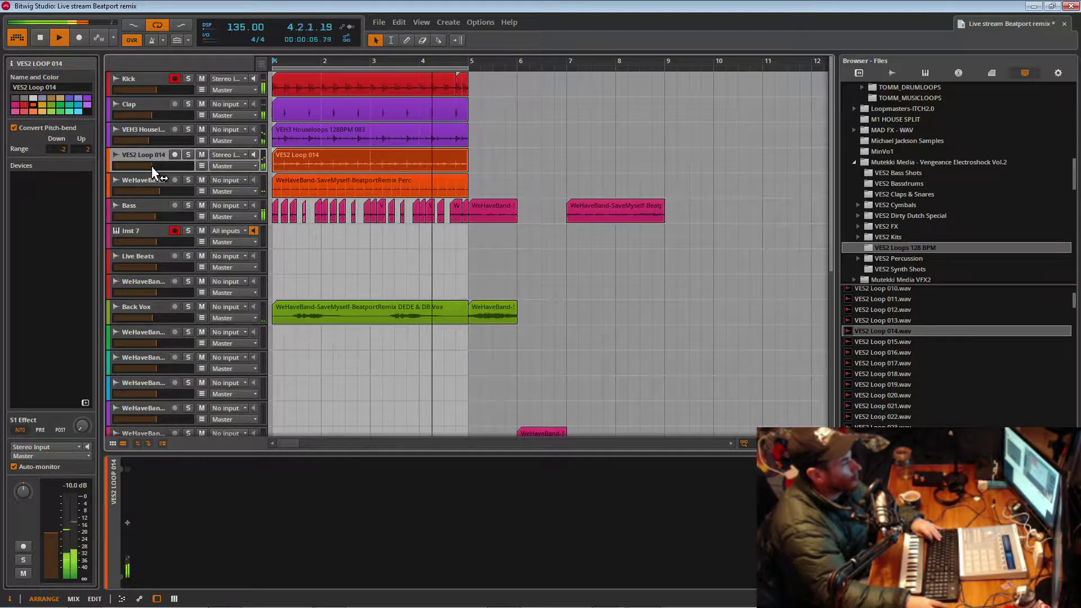
{"action": "left_click", "coordinate": [201, 154]}
{"action": "left_click_drag", "start_coordinate": [157, 167], "coordinate": [152, 166]}
{"action": "left_click", "coordinate": [202, 155]}
{"action": "key", "text": "ctrl+s"}
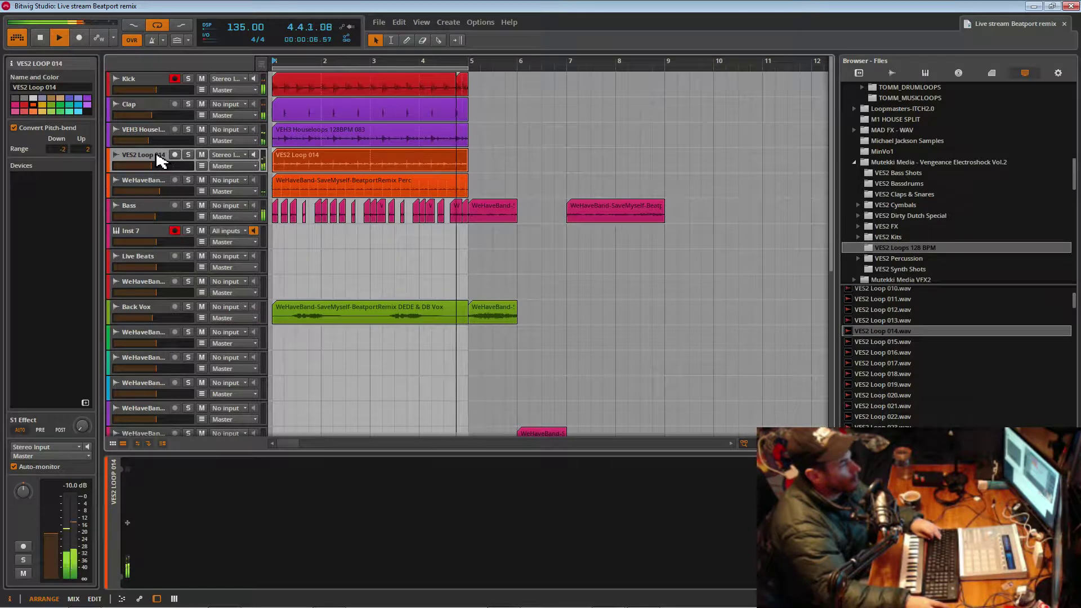
- Add a Compressor to the VES2 Loop 014 track and, with it soloed, raise the ratio, enable makeup gain and set release to 108 ms
{"action": "left_click", "coordinate": [127, 523]}
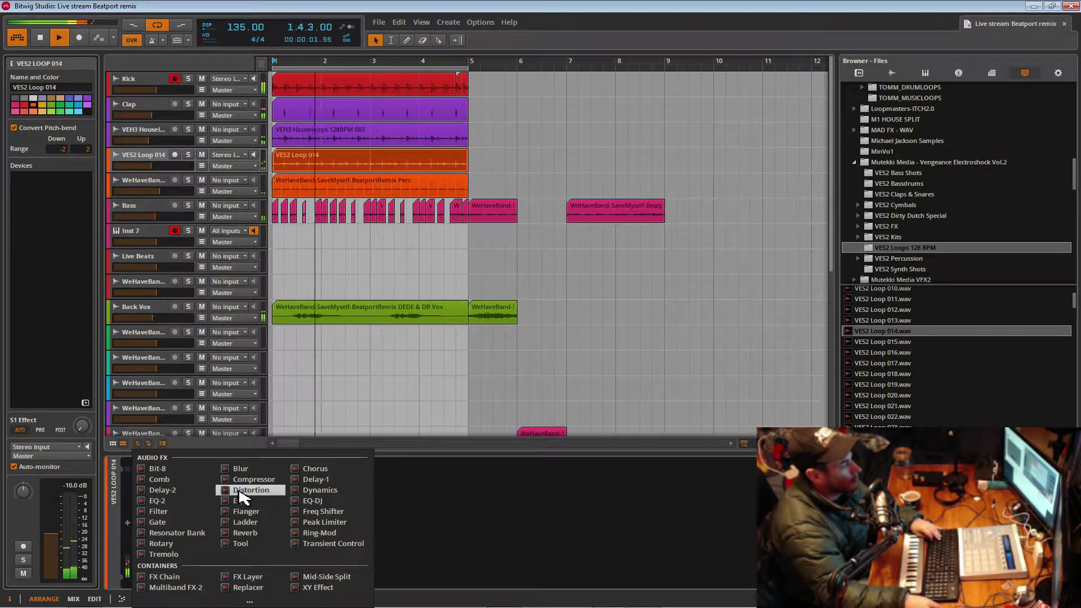
{"action": "left_click", "coordinate": [266, 484]}
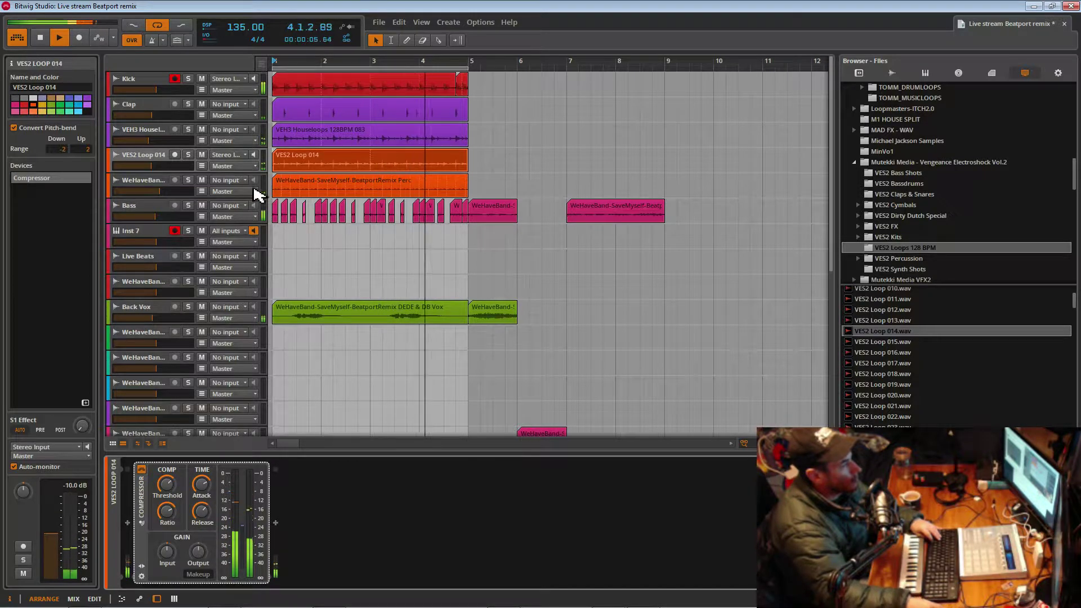
{"action": "left_click", "coordinate": [188, 154]}
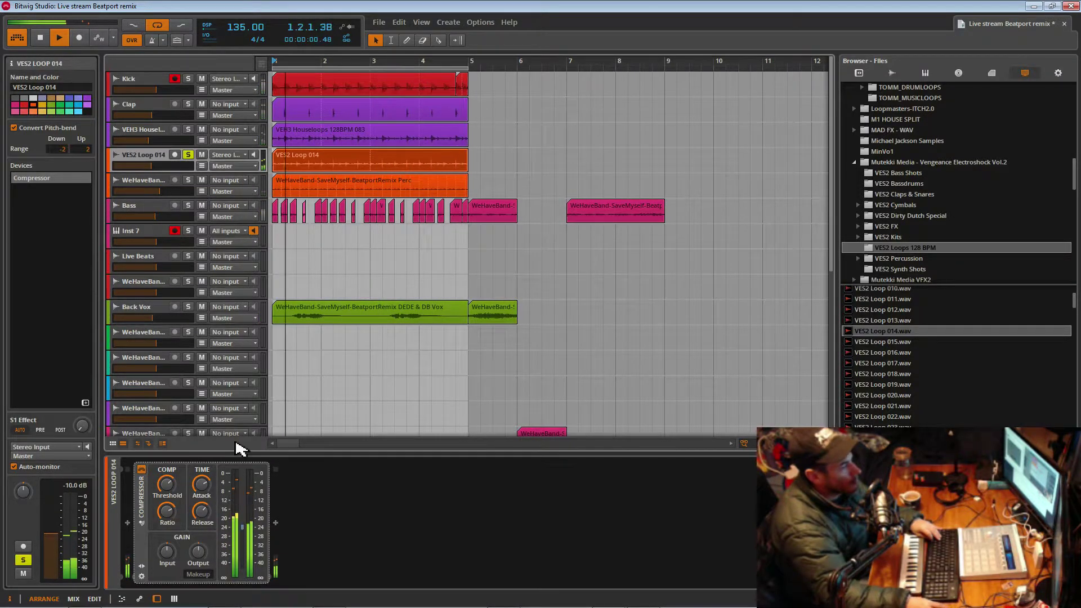
{"action": "left_click_drag", "start_coordinate": [162, 522], "coordinate": [164, 498]}
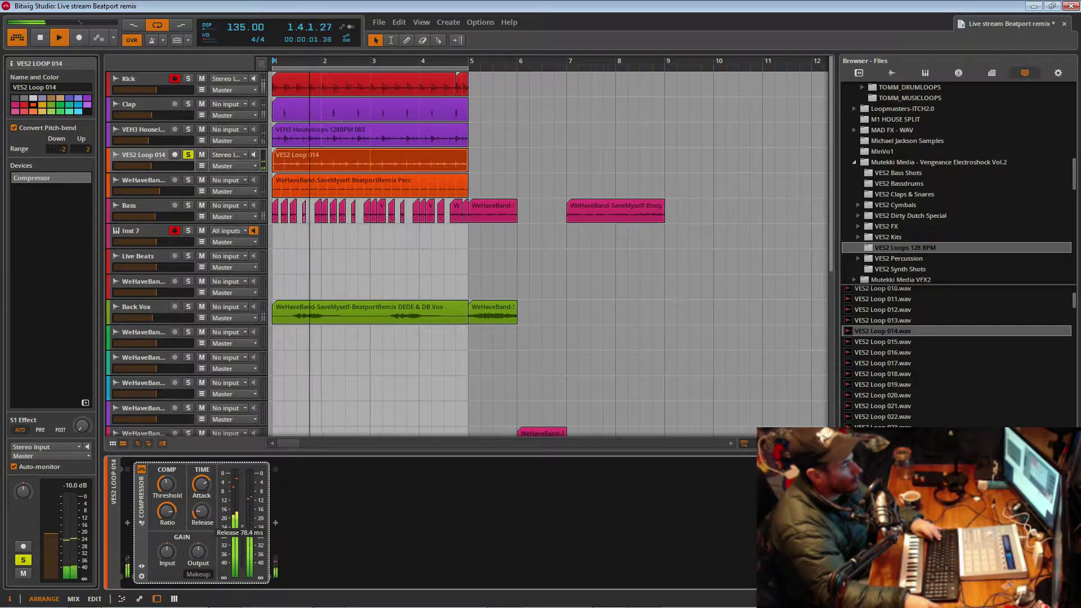
{"action": "left_click_drag", "start_coordinate": [201, 484], "coordinate": [201, 484]}
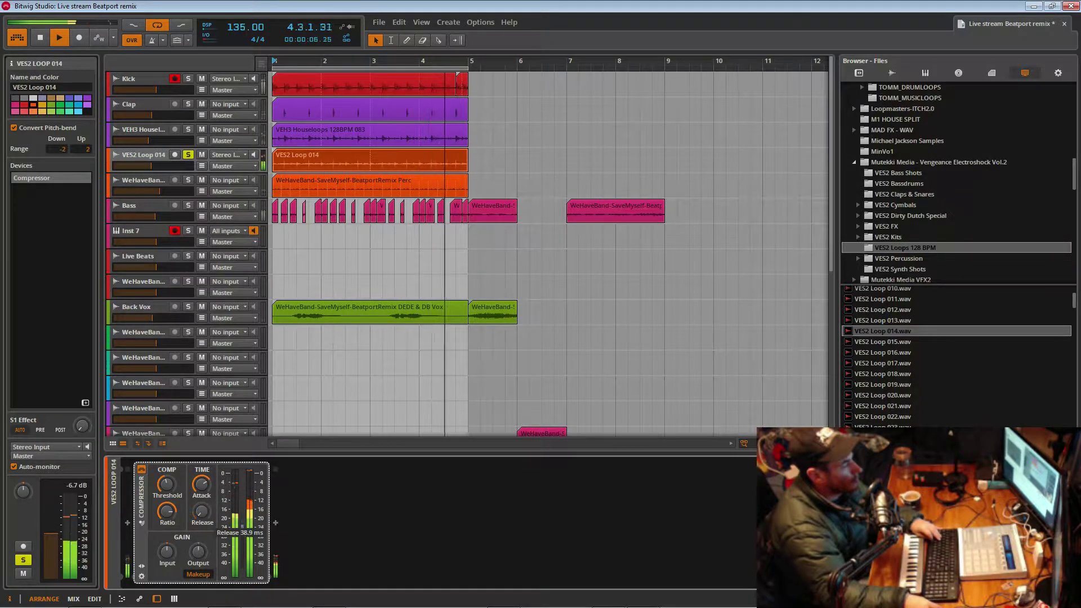
{"action": "left_click_drag", "start_coordinate": [201, 511], "coordinate": [201, 503]}
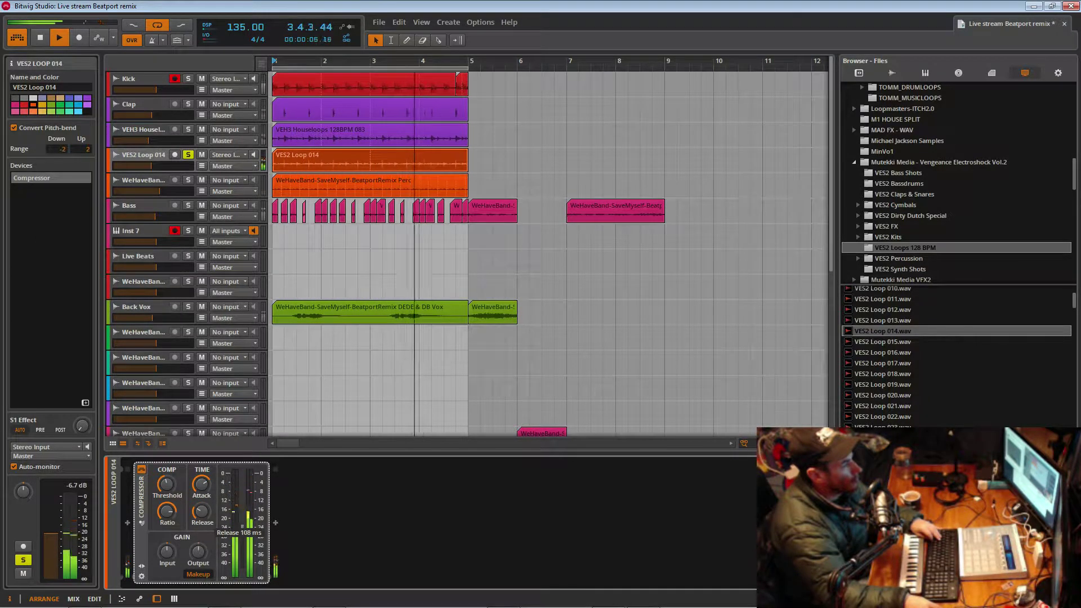
- Add FabFilter Pro-Q x64 after the Compressor on the VES2 Loop 014 track and set its analyzer to Pre+Post
{"action": "left_click", "coordinate": [277, 523]}
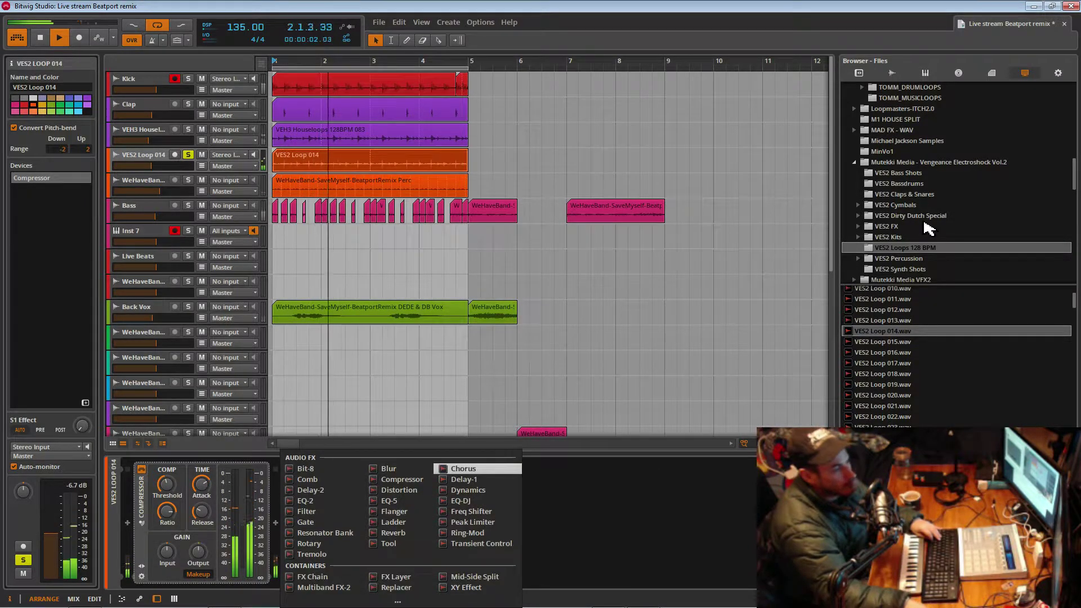
{"action": "left_click", "coordinate": [858, 73]}
{"action": "left_click", "coordinate": [858, 72]}
{"action": "left_click", "coordinate": [879, 259]}
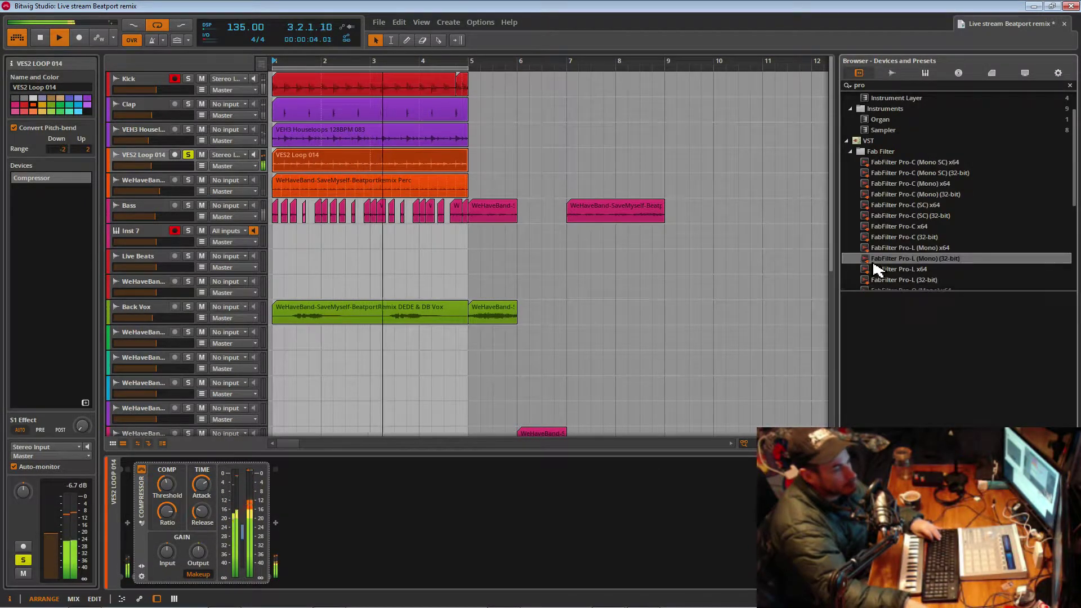
{"action": "scroll", "coordinate": [877, 269], "scroll_direction": "down", "scroll_amount": 2}
{"action": "double_click", "coordinate": [870, 247]}
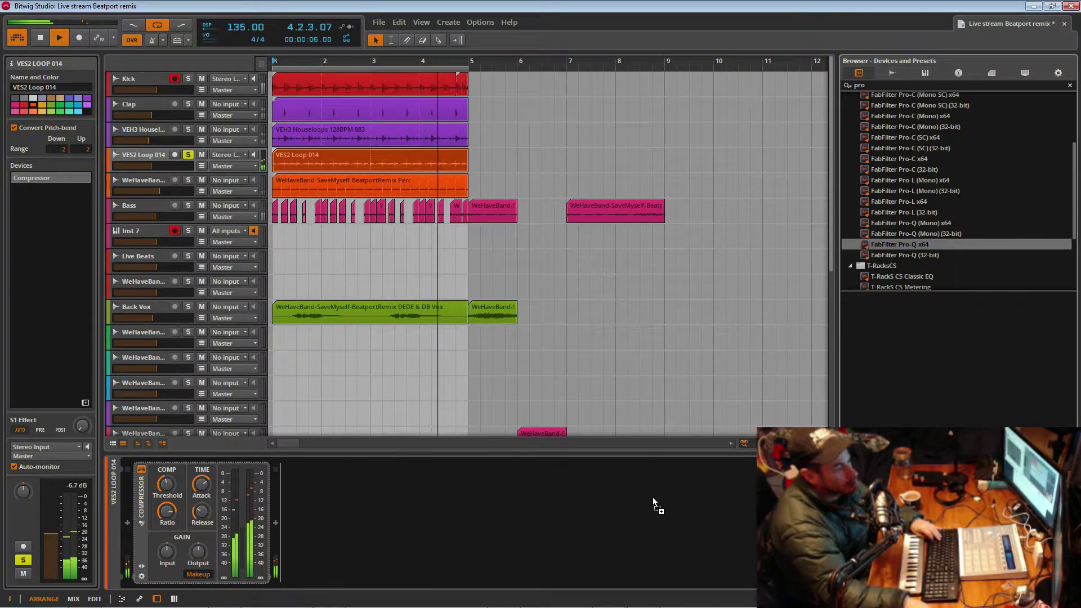
{"action": "left_click", "coordinate": [855, 392]}
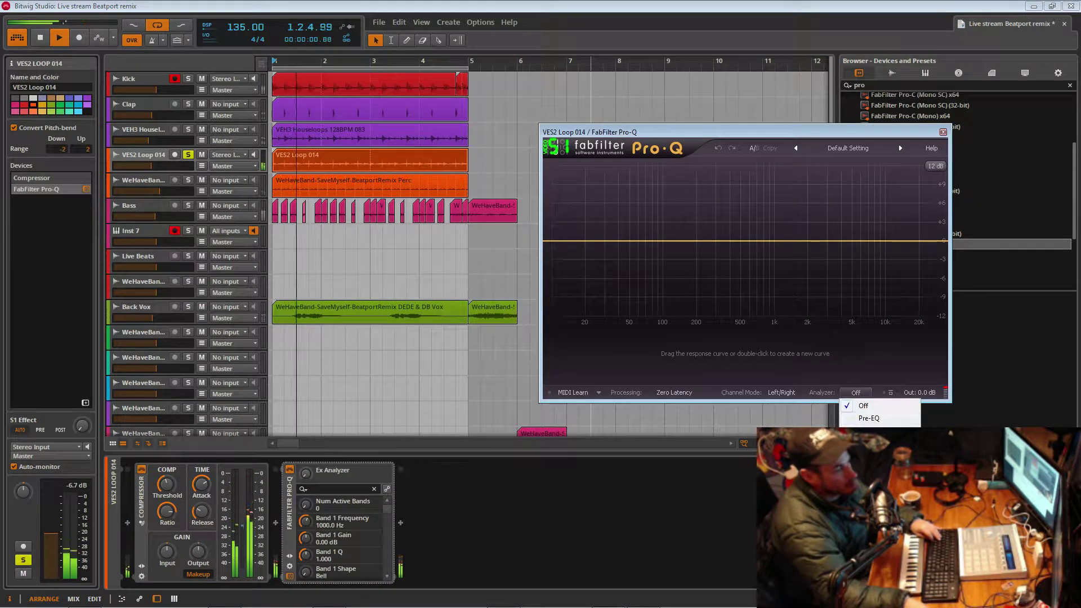
{"action": "left_click", "coordinate": [869, 443]}
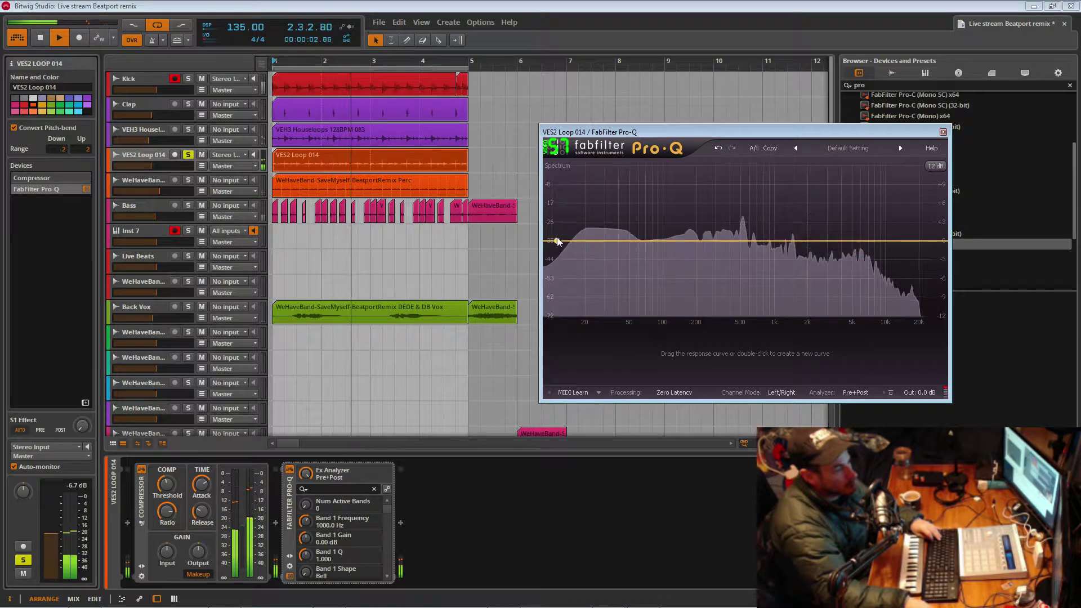
- In Pro-Q on the VES2 Loop 014 track, add a low cut at about 156 Hz and a bell dip of about -2.3 dB near 407 Hz
{"action": "left_click_drag", "start_coordinate": [562, 242], "coordinate": [685, 245]}
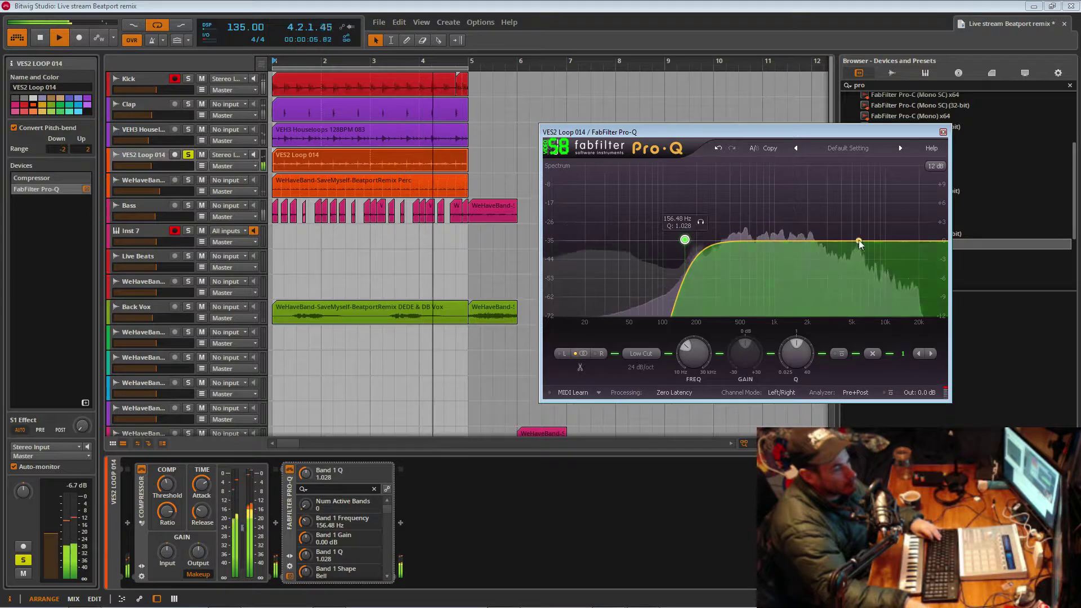
{"action": "left_click_drag", "start_coordinate": [784, 244], "coordinate": [736, 260]}
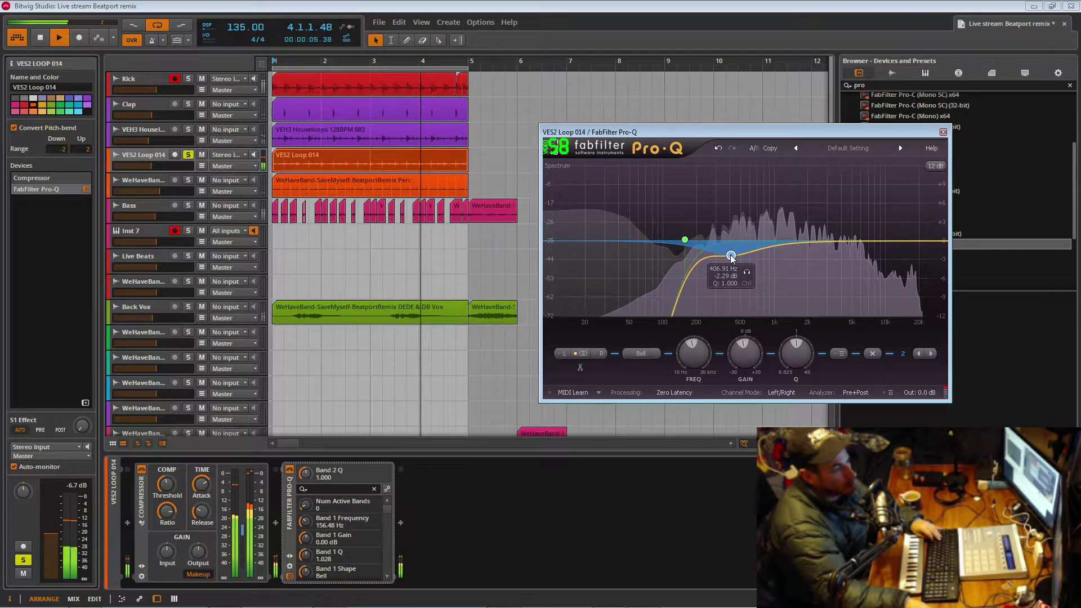
{"action": "left_click_drag", "start_coordinate": [731, 259], "coordinate": [731, 257]}
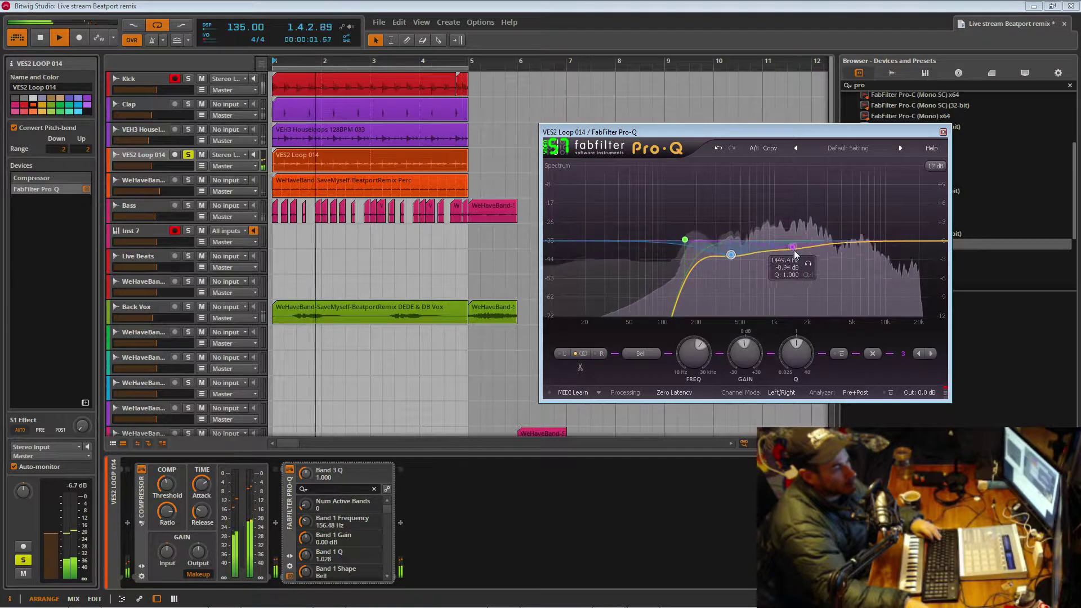
- Add bell cuts of about -3.2 dB at 1367 Hz with Q 4.124 and -2 dB at 5667 Hz with Q 2.129
{"action": "scroll", "coordinate": [797, 297], "scroll_direction": "up", "scroll_amount": 10}
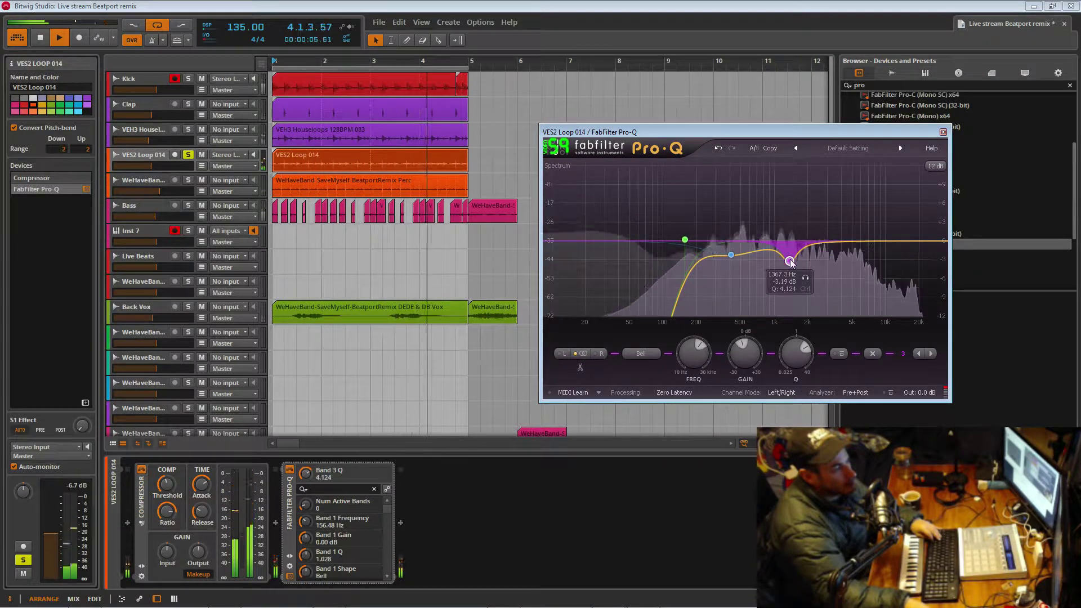
{"action": "left_click_drag", "start_coordinate": [856, 241], "coordinate": [858, 253]}
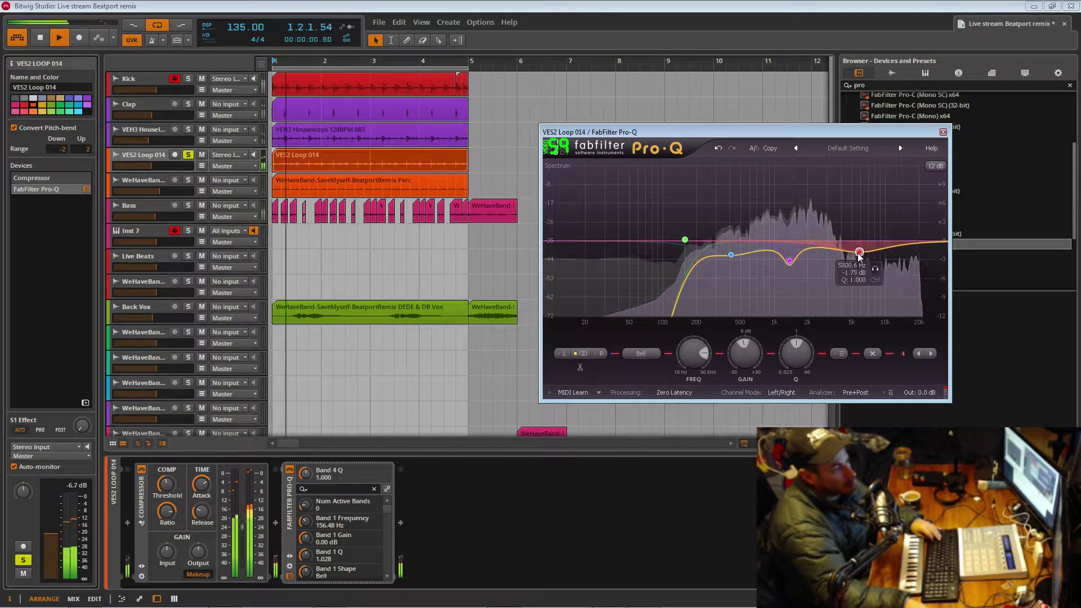
{"action": "scroll", "coordinate": [795, 354], "scroll_direction": "up", "scroll_amount": 5}
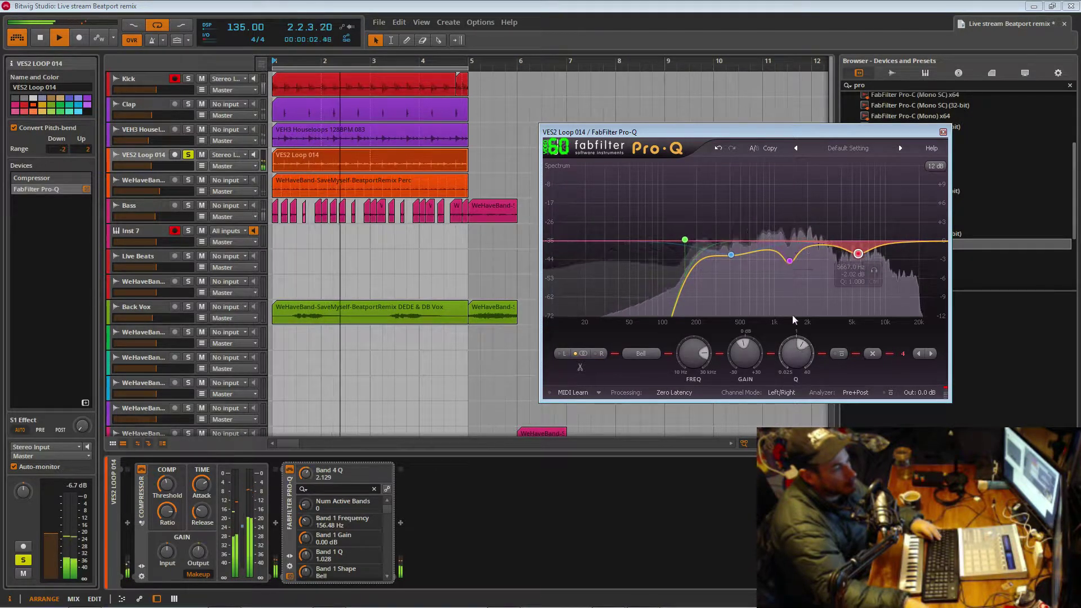
- Unsolo the VES2 Loop 014 track and adjust the highest EQ band to about 5044 Hz, -2.56 dB and Q 2.682
{"action": "left_click", "coordinate": [189, 156]}
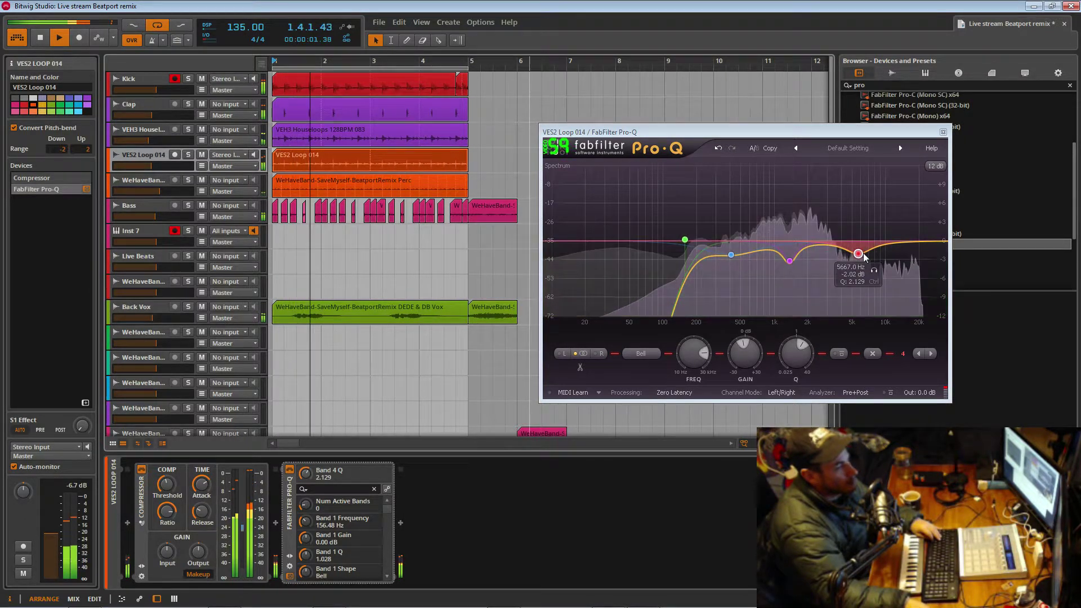
{"action": "left_click_drag", "start_coordinate": [858, 254], "coordinate": [853, 260]}
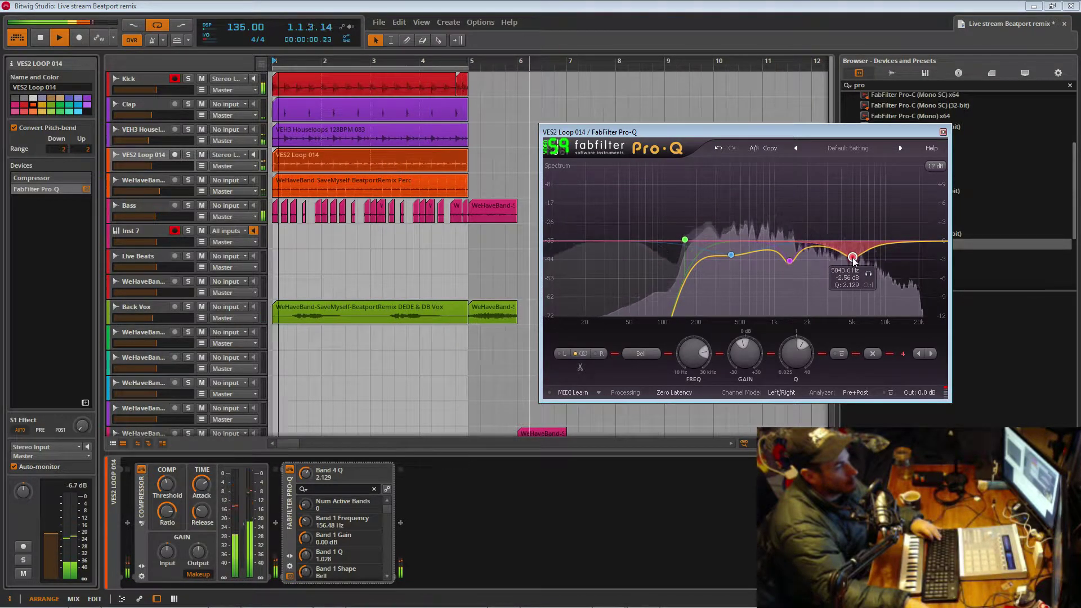
{"action": "left_click_drag", "start_coordinate": [787, 363], "coordinate": [788, 354]}
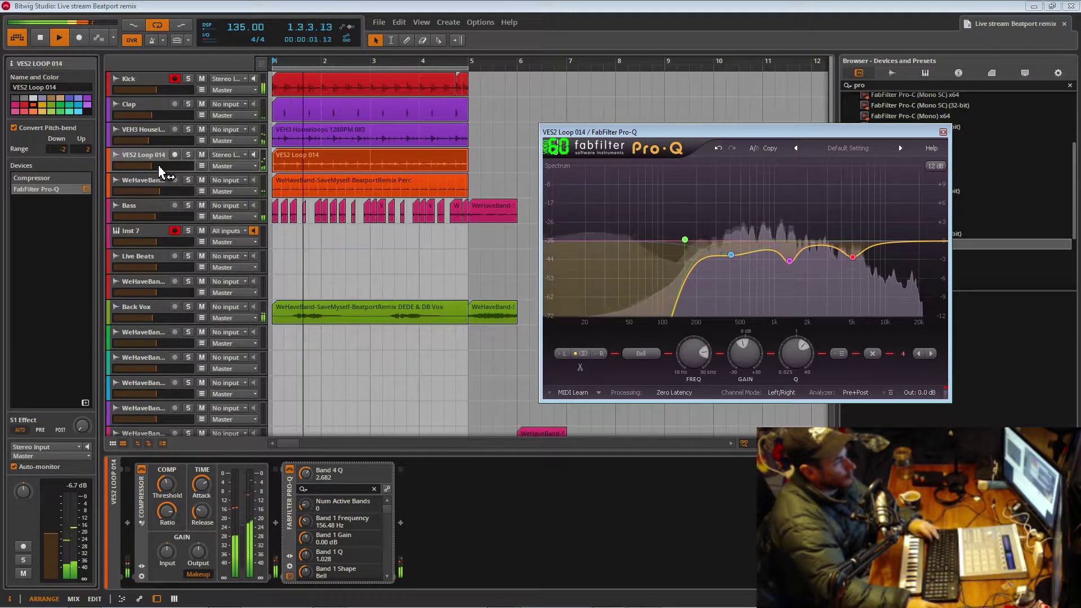
- Lower the VES2 Loop 014 track's volume to -9.1 dB and save the project, closing the Pro-Q window and stopping playback
{"action": "left_click_drag", "start_coordinate": [152, 166], "coordinate": [151, 166]}
{"action": "key", "text": "ctrl+s"}
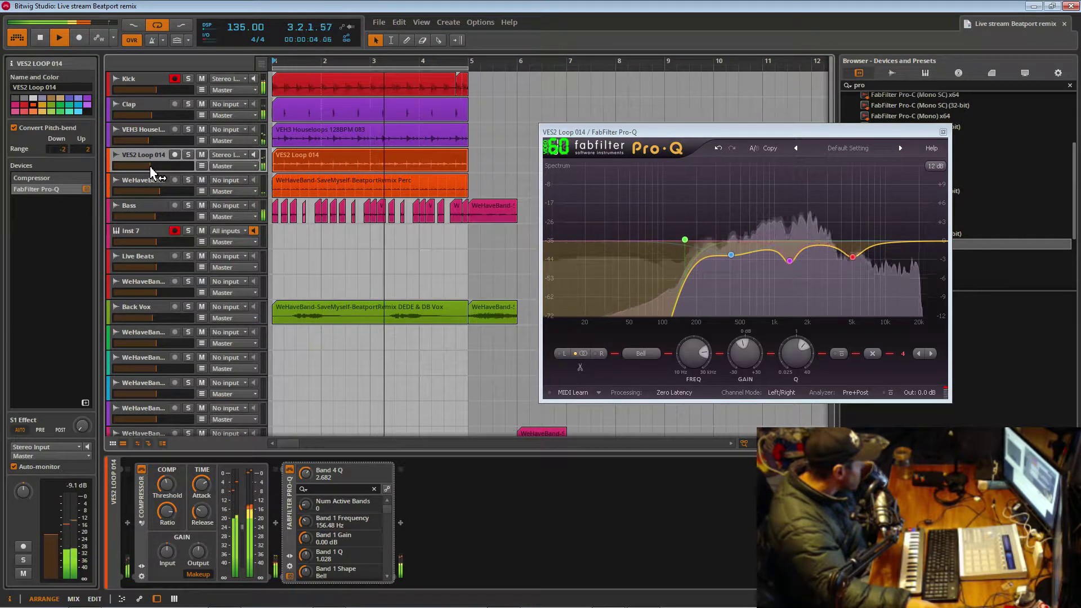
{"action": "left_click", "coordinate": [942, 132]}
{"action": "key", "text": "space"}
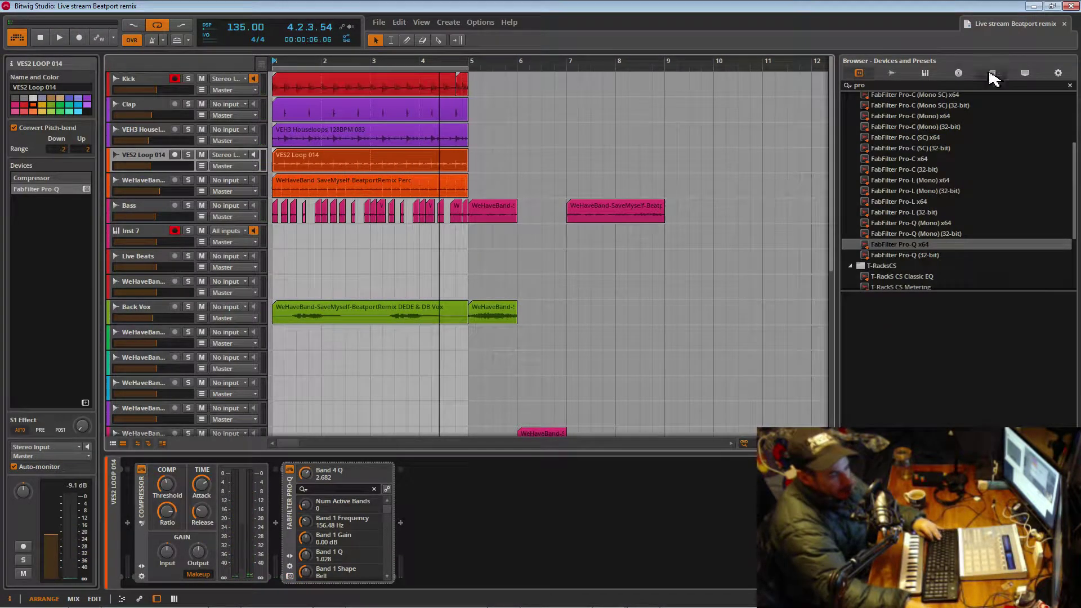
- Search the sample library for "gui" and audition the loops in the 60bpm Amin SlowPocket 2 folder
{"action": "left_click", "coordinate": [1026, 73]}
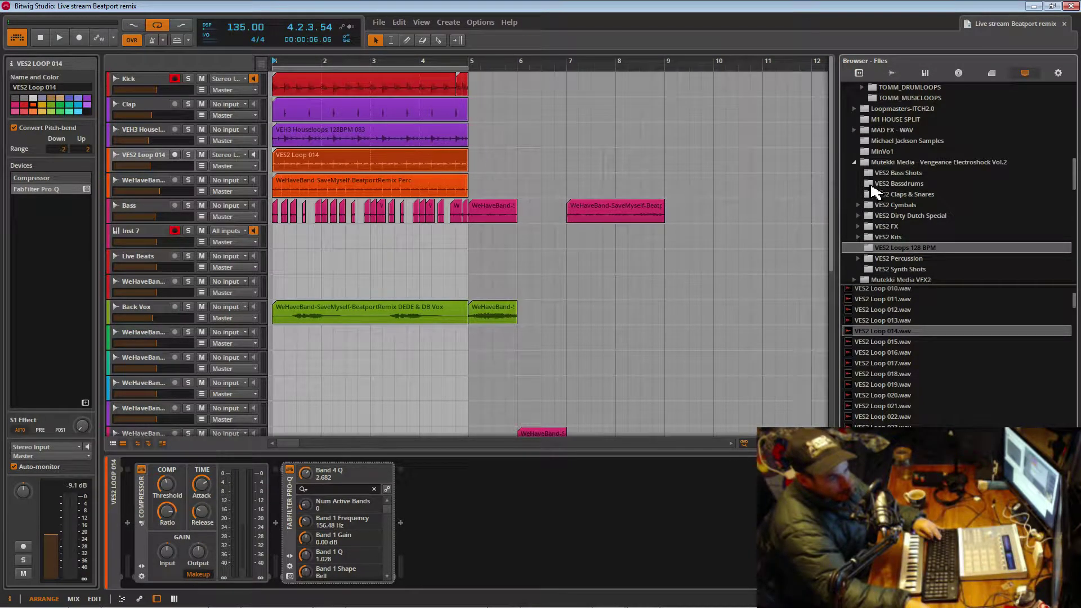
{"action": "scroll", "coordinate": [888, 213], "scroll_direction": "down", "scroll_amount": 1}
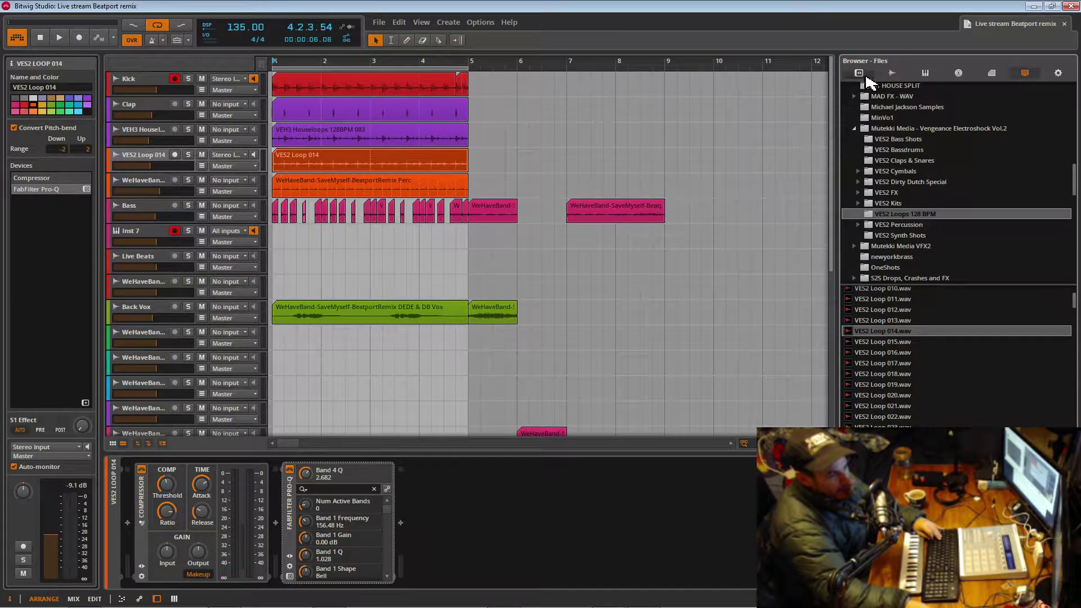
{"action": "left_click", "coordinate": [892, 73]}
{"action": "type", "text": "gui"}
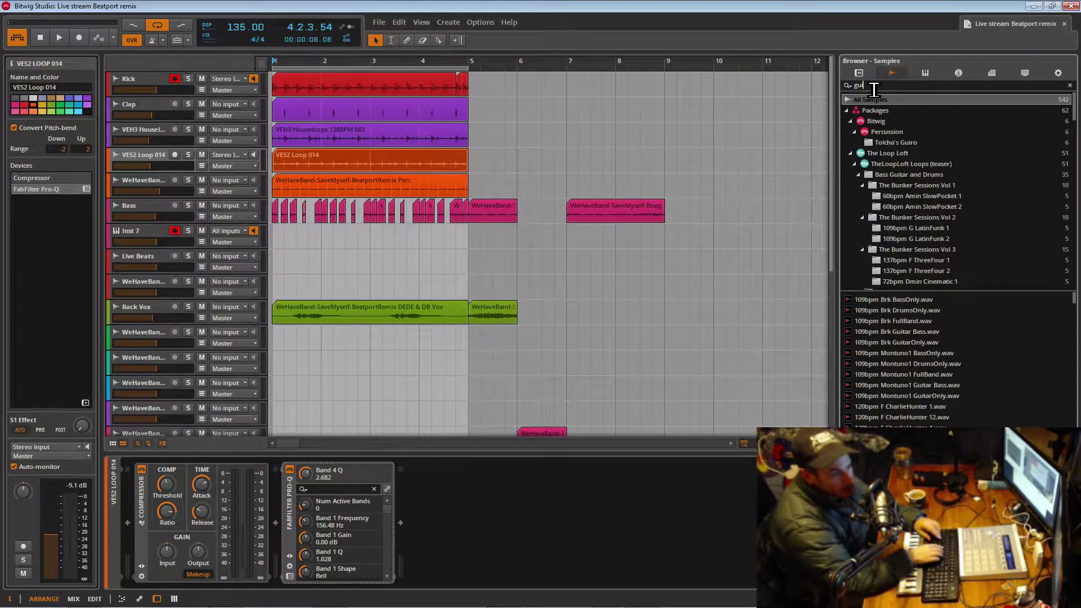
{"action": "left_click", "coordinate": [924, 210]}
{"action": "left_click", "coordinate": [905, 301]}
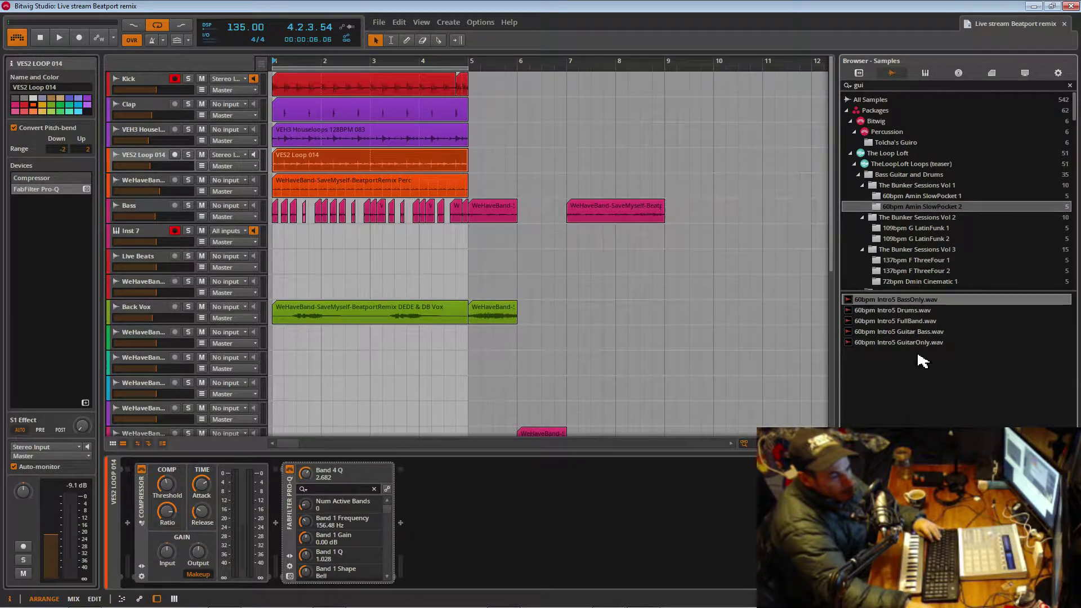
{"action": "left_click", "coordinate": [909, 313]}
{"action": "left_click", "coordinate": [909, 300]}
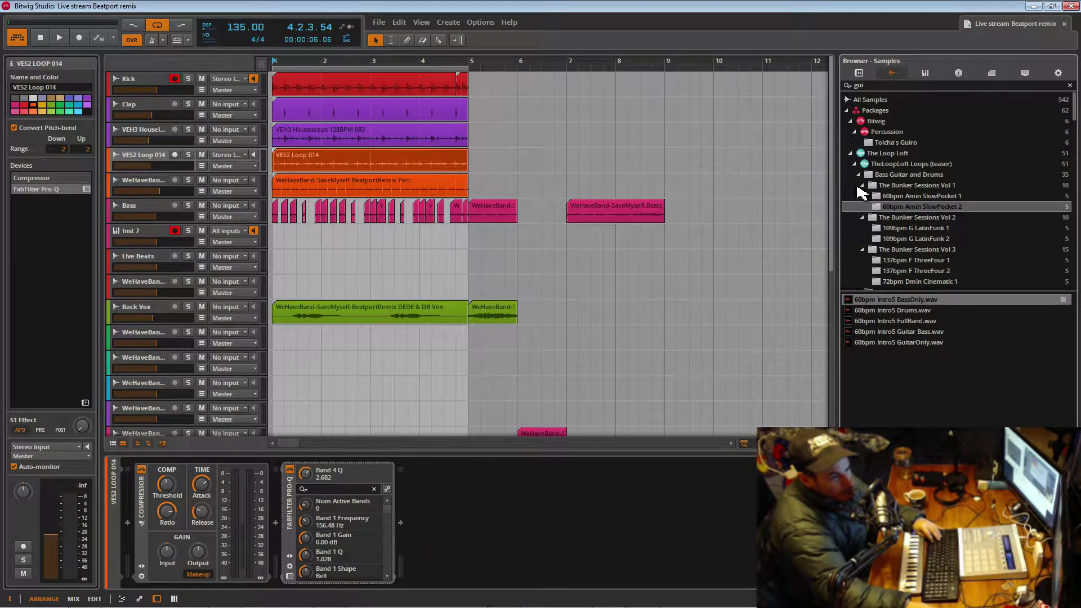
- Audition the 109bpm G LatinFunk 1 loops, playing 109bpm Montuno1 GuitarOnly.wav along with the arrangement
{"action": "left_click", "coordinate": [890, 229]}
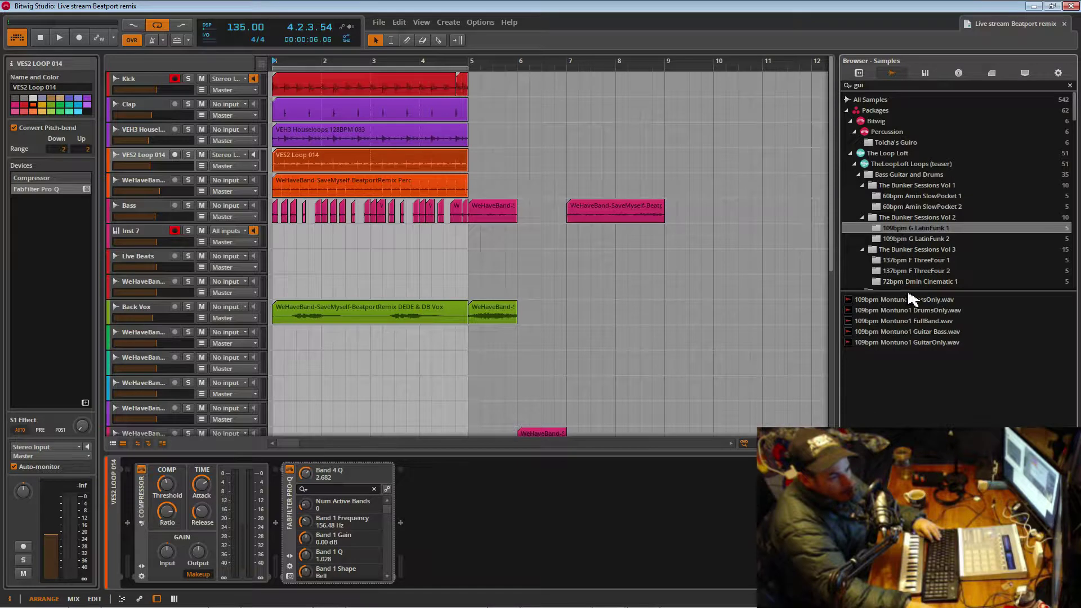
{"action": "left_click", "coordinate": [916, 321]}
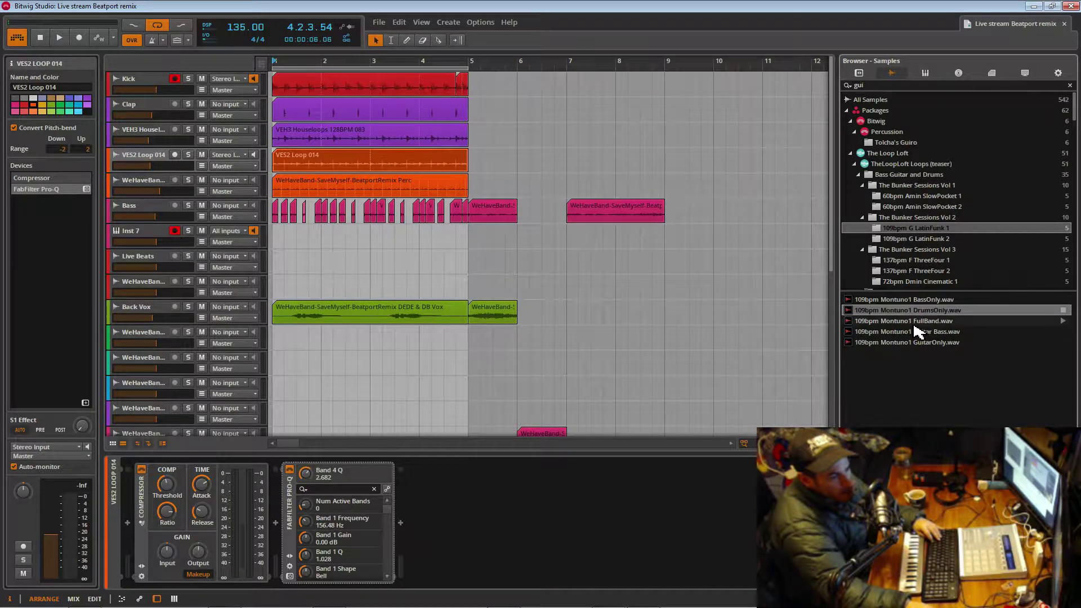
{"action": "left_click", "coordinate": [918, 335]}
{"action": "left_click", "coordinate": [921, 343]}
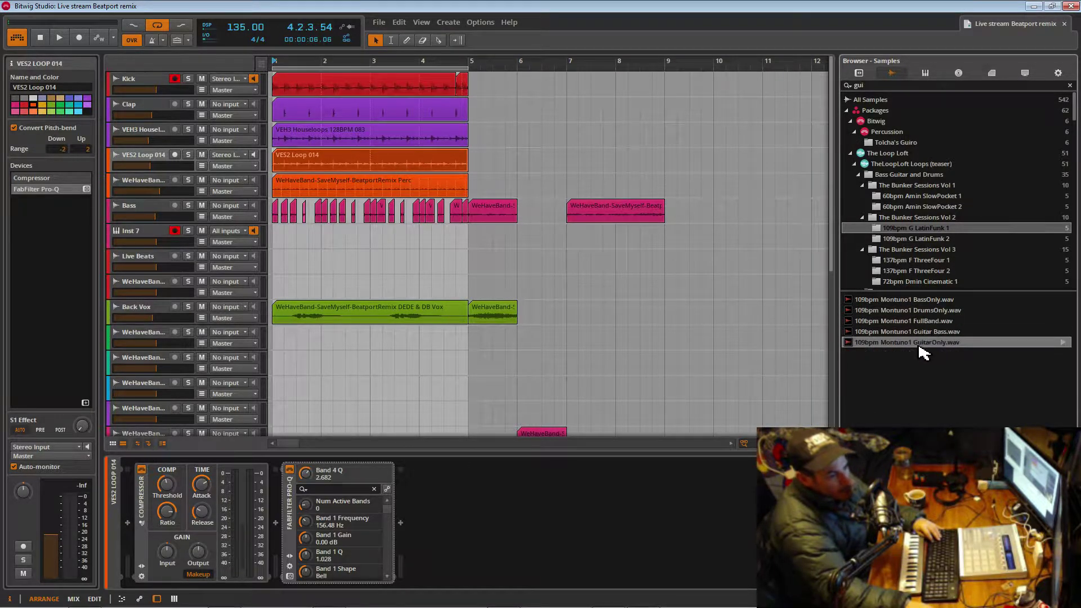
{"action": "key", "text": "space"}
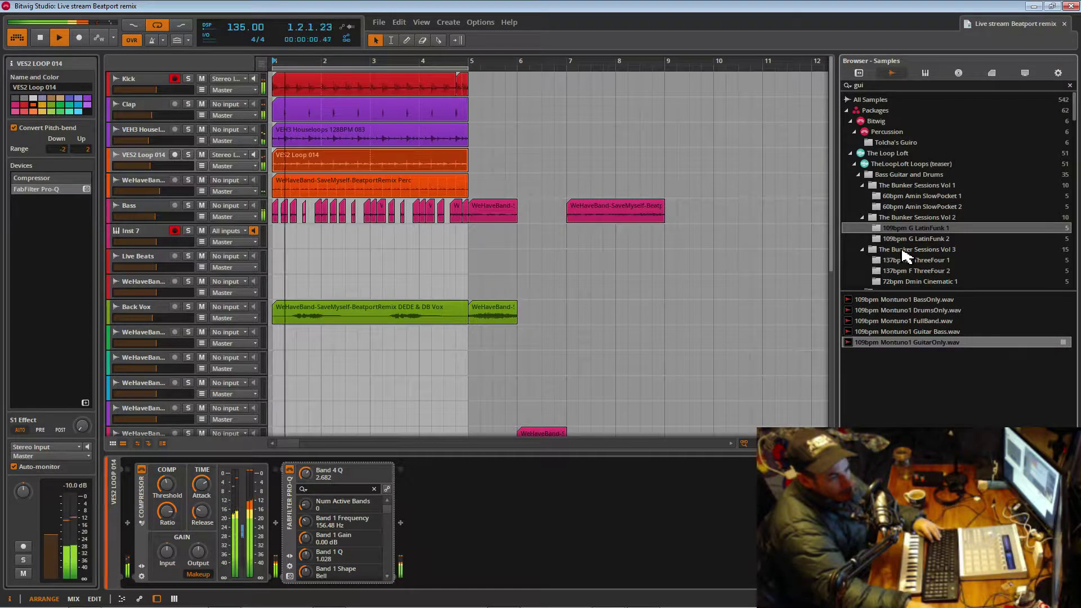
- Stop playback and audition the 137bpm intro and outro GuitarBass and GuitarOnly loops from The Bunker Sessions Vol 3
{"action": "left_click", "coordinate": [903, 250]}
{"action": "scroll", "coordinate": [903, 252], "scroll_direction": "down", "scroll_amount": 1}
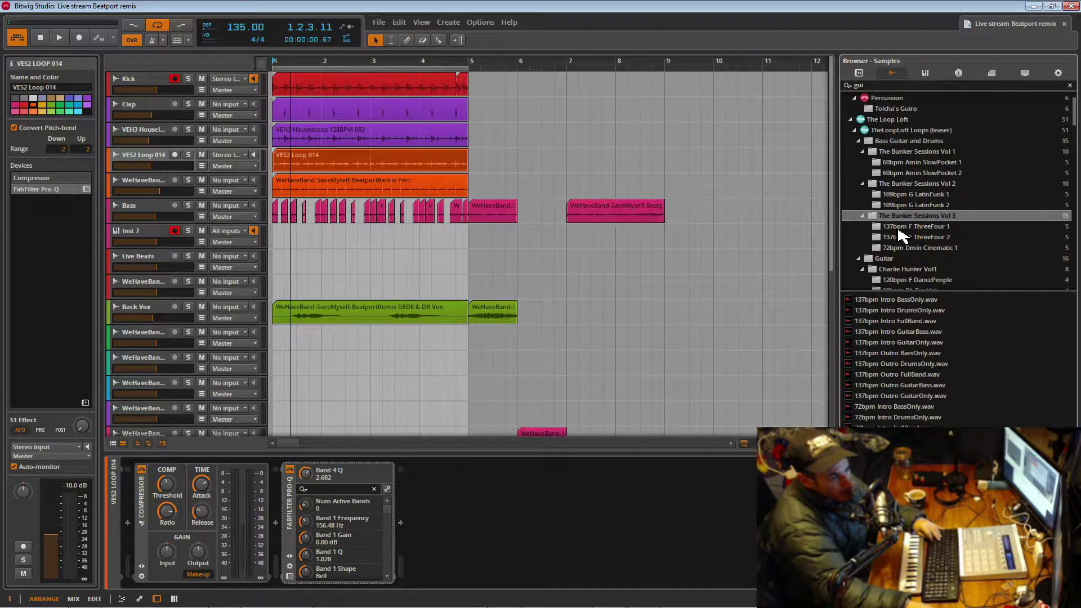
{"action": "left_click", "coordinate": [938, 335]}
{"action": "left_click", "coordinate": [934, 344]}
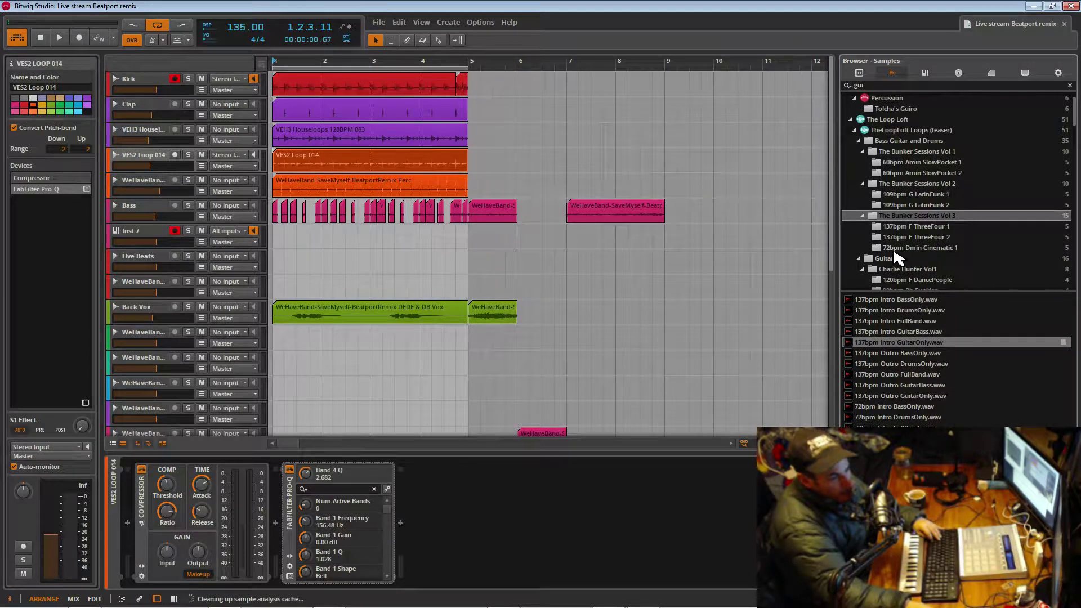
{"action": "left_click", "coordinate": [935, 388]}
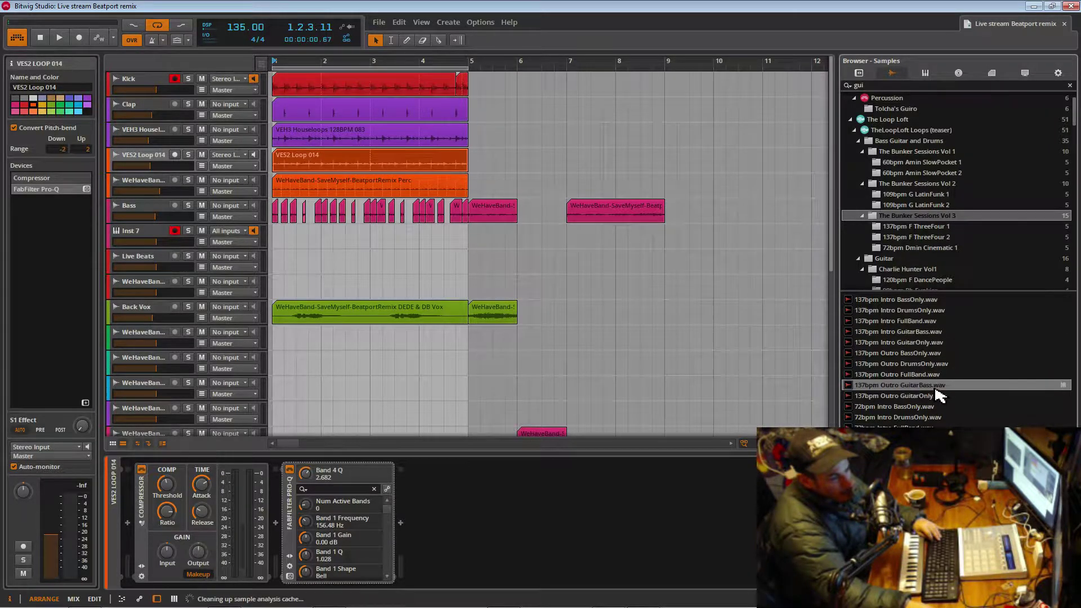
{"action": "left_click", "coordinate": [936, 397]}
{"action": "left_click", "coordinate": [927, 335]}
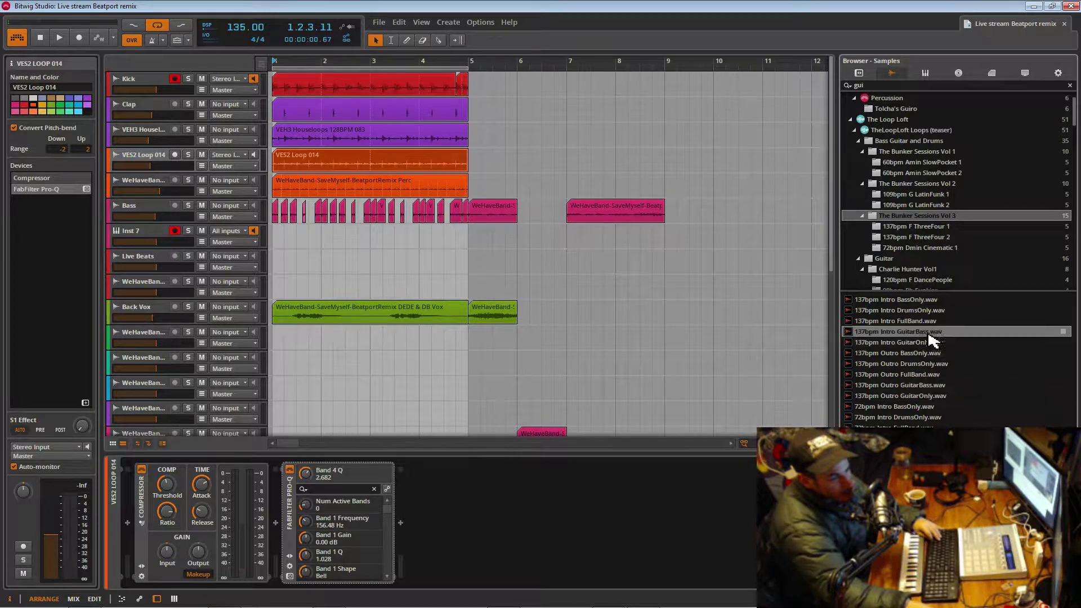
{"action": "left_click", "coordinate": [926, 343]}
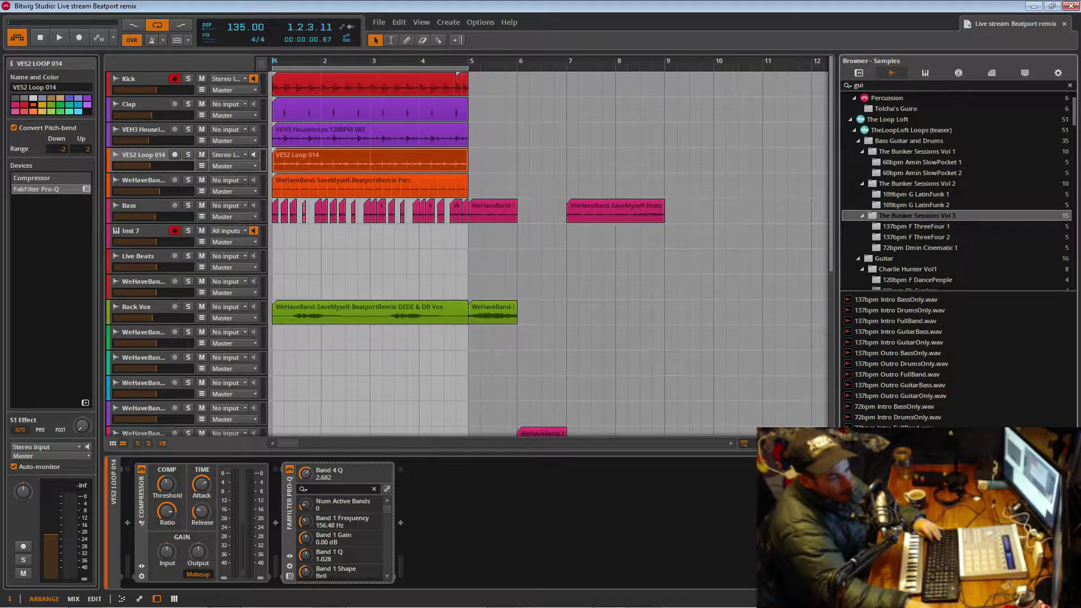
- Audition the loops in The Loop Loft's Guitar folder, including the 90bpm Bb, C Open Slide and 120bpm F samples
{"action": "scroll", "coordinate": [895, 256], "scroll_direction": "down", "scroll_amount": 1}
{"action": "left_click", "coordinate": [879, 226]}
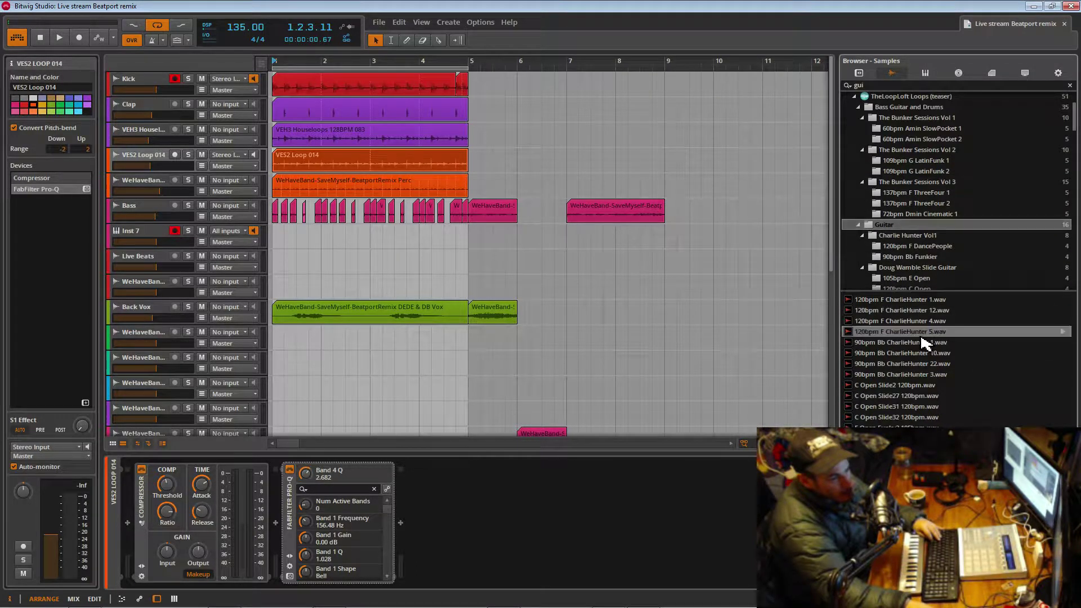
{"action": "left_click", "coordinate": [924, 354]}
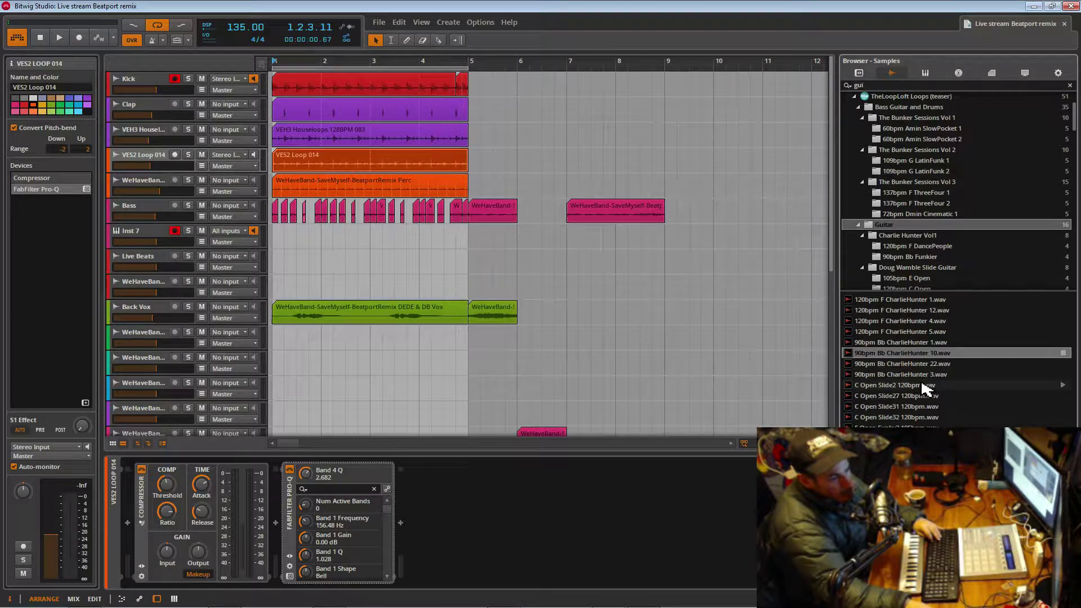
{"action": "left_click", "coordinate": [927, 385]}
{"action": "left_click", "coordinate": [926, 396]}
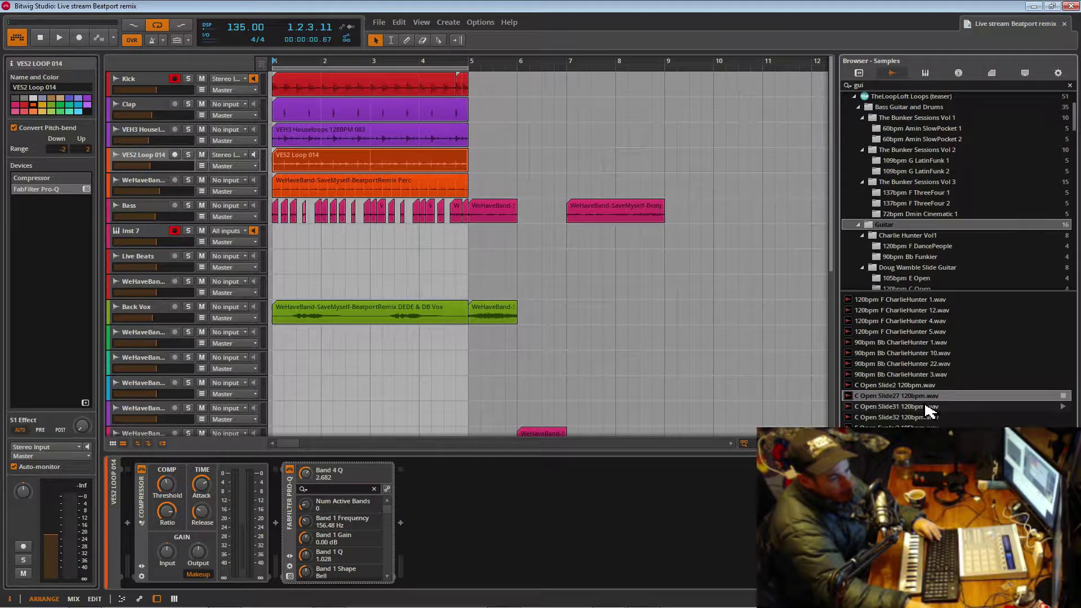
{"action": "left_click", "coordinate": [928, 407]}
{"action": "left_click", "coordinate": [909, 311]}
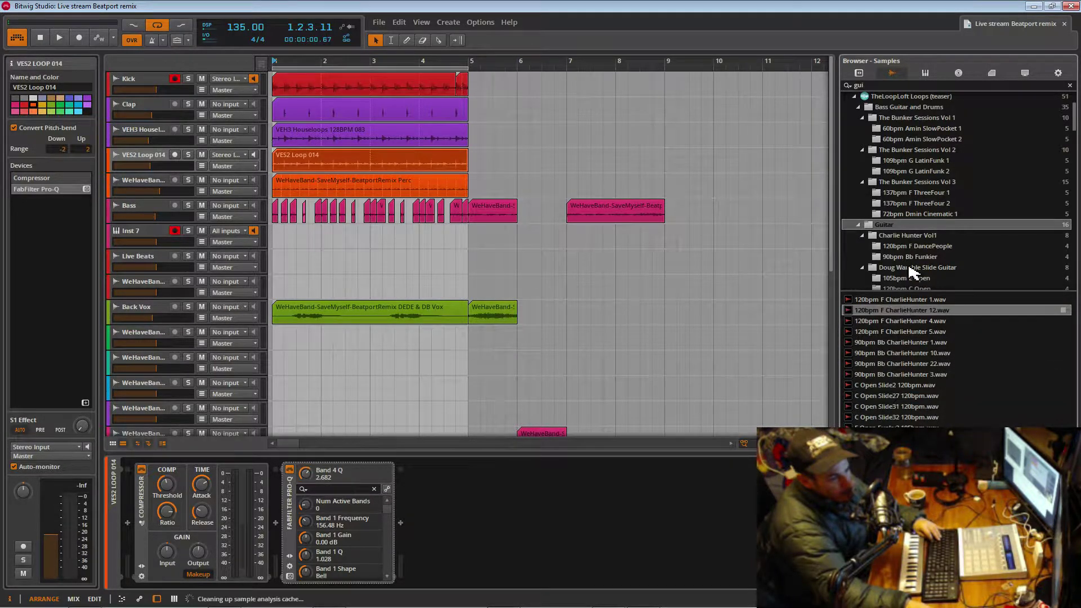
- Audition the SM09 Funky House Grooves 2 guitar loops from fhg2_guit125_1970love_Em.aiff through fhg2_guit125_brokenamp_Am.aiff
{"action": "scroll", "coordinate": [873, 258], "scroll_direction": "down", "scroll_amount": 2}
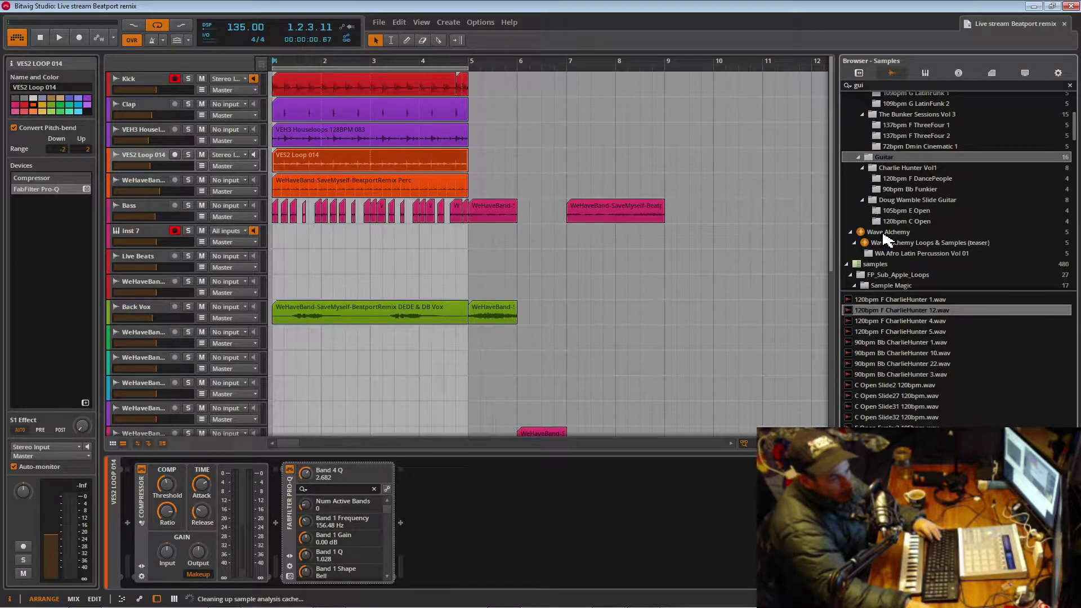
{"action": "scroll", "coordinate": [884, 239], "scroll_direction": "down", "scroll_amount": 2}
{"action": "left_click", "coordinate": [878, 250]}
{"action": "left_click", "coordinate": [896, 300]}
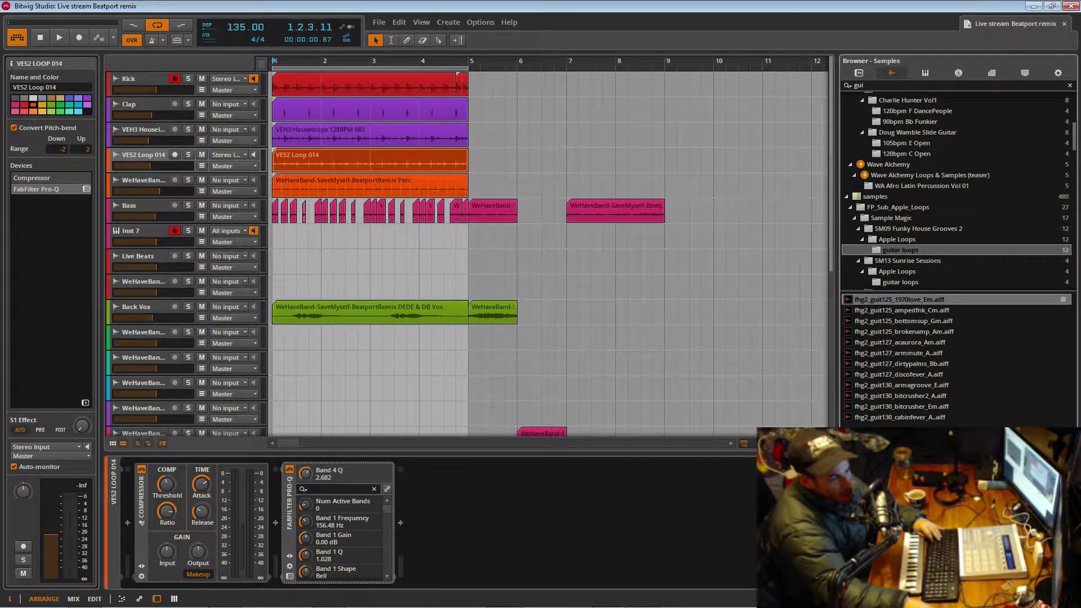
{"action": "left_click", "coordinate": [885, 311]}
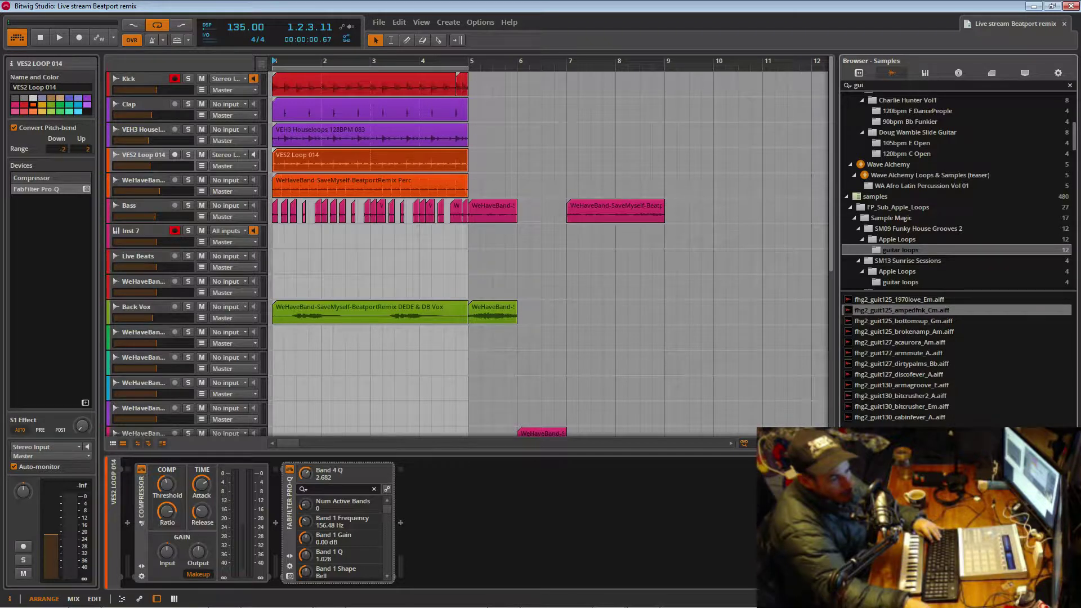
{"action": "left_click", "coordinate": [887, 322]}
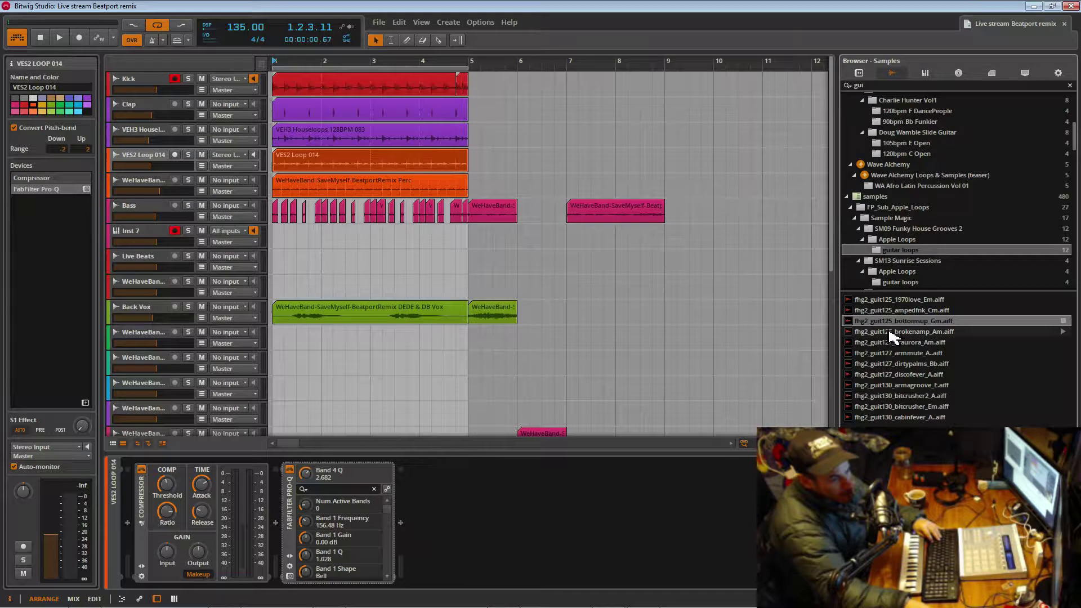
{"action": "left_click", "coordinate": [893, 333]}
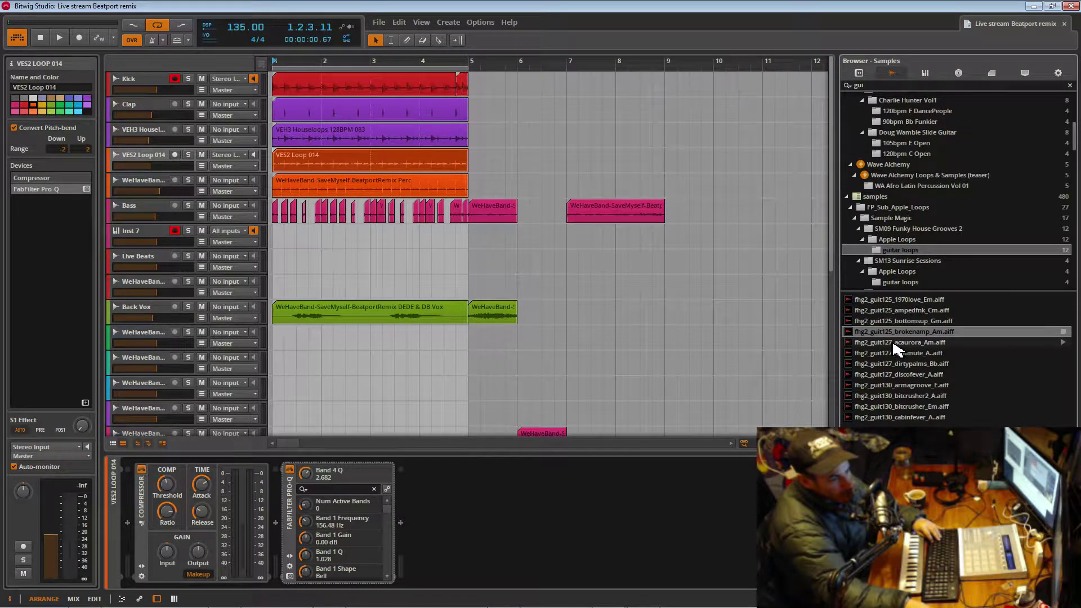
- Play the looped four-bar section and audition fhg2_guit127_acaurora_Am.aiff against it
{"action": "left_click", "coordinate": [433, 68]}
{"action": "key", "text": "space"}
{"action": "left_click", "coordinate": [882, 343]}
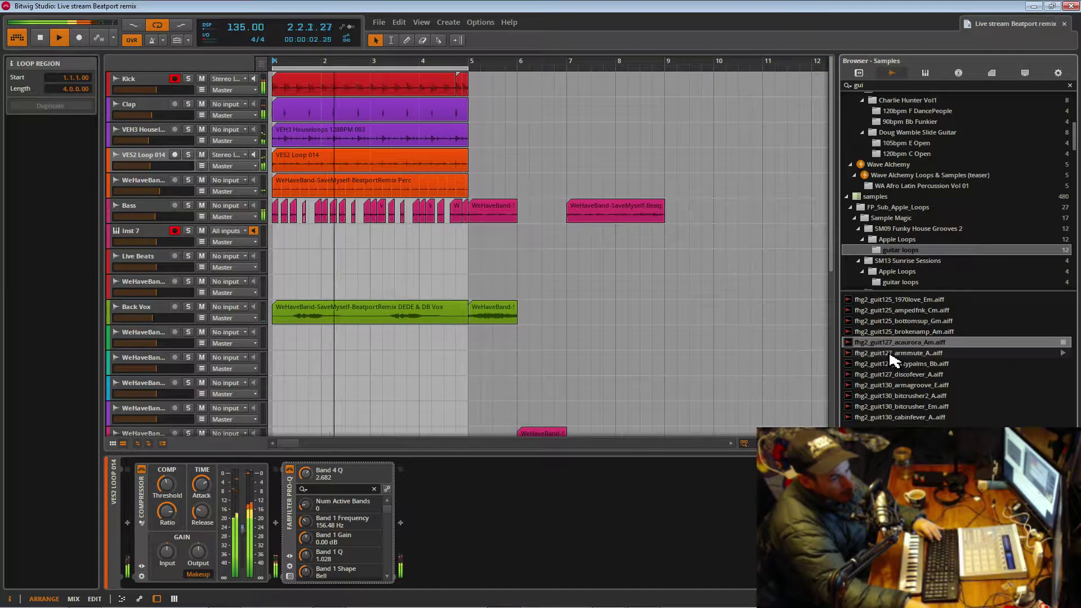
- Audition the remaining SM09 Funky House Grooves 2 guitar loops against the arrangement, from fhg2_guit127_armmute_A.aiff through fhg2_guit130_cabinfever_A.aiff
{"action": "left_click", "coordinate": [890, 354]}
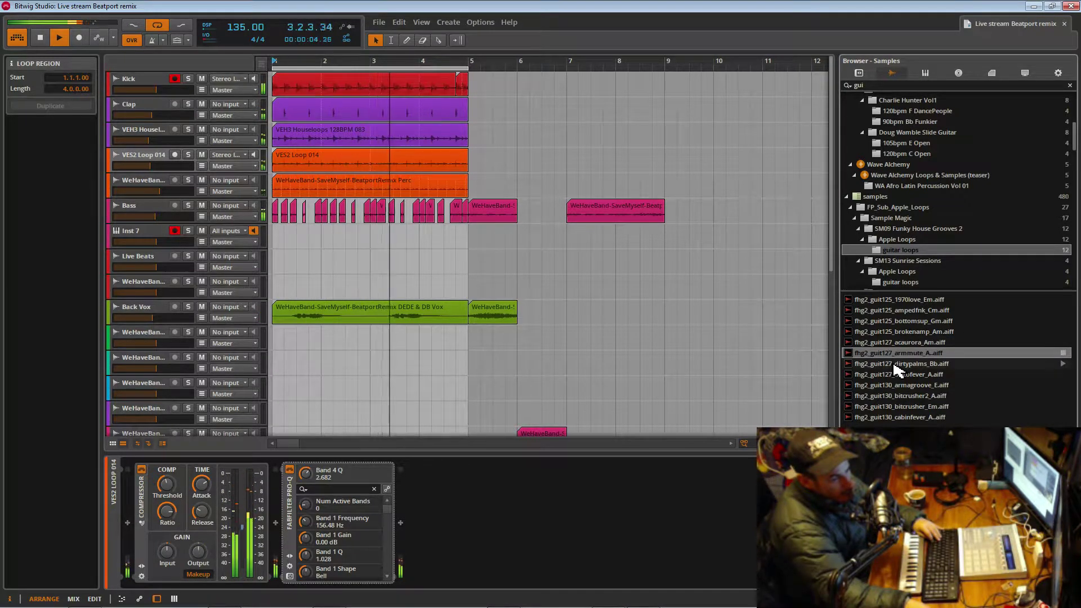
{"action": "left_click", "coordinate": [894, 365]}
{"action": "left_click", "coordinate": [903, 376]}
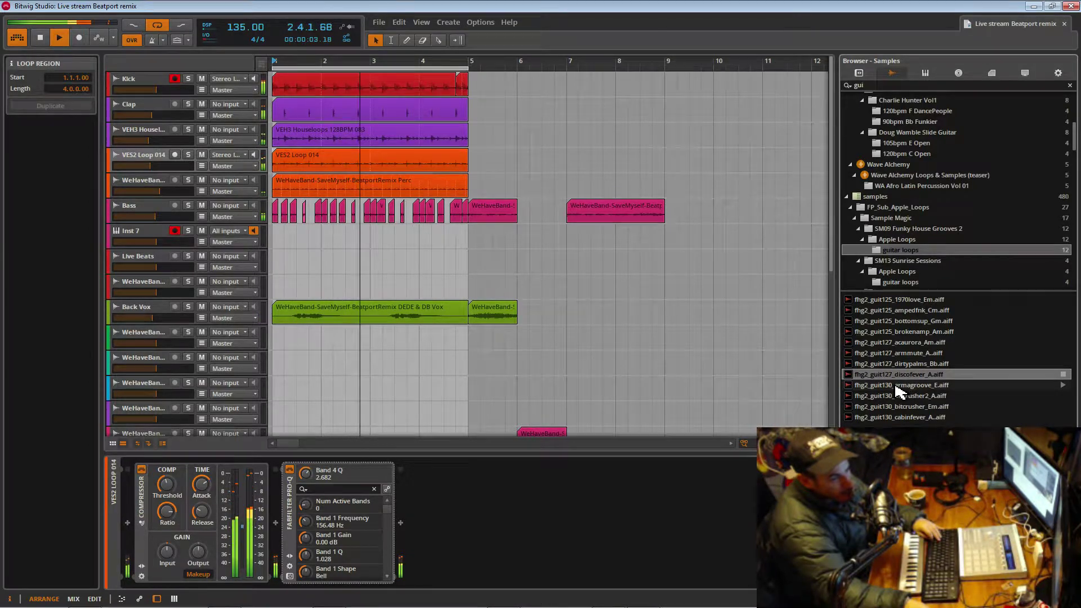
{"action": "left_click", "coordinate": [896, 387]}
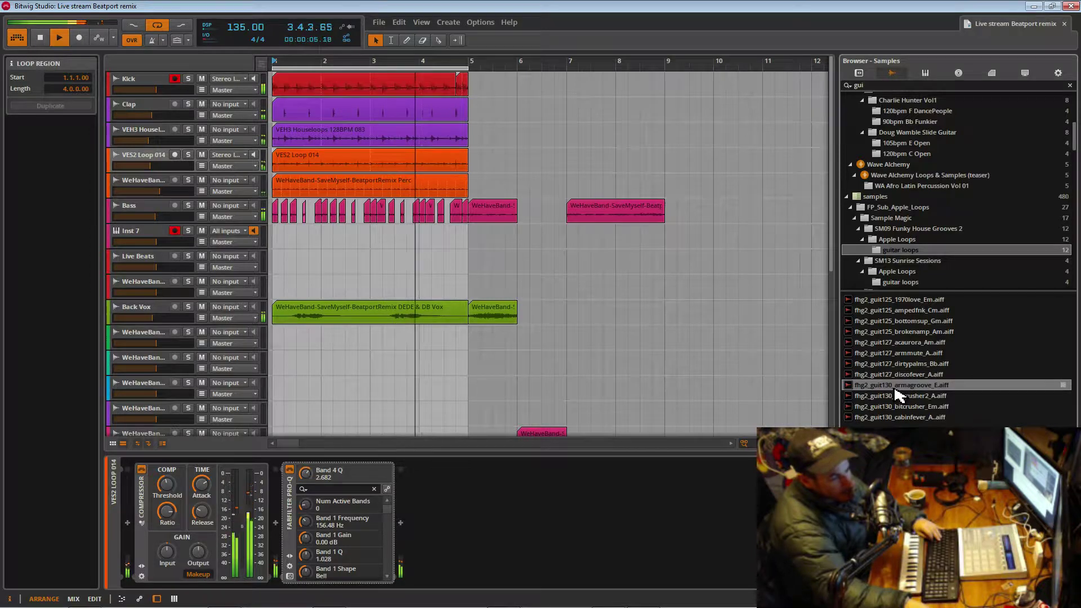
{"action": "left_click", "coordinate": [896, 397]}
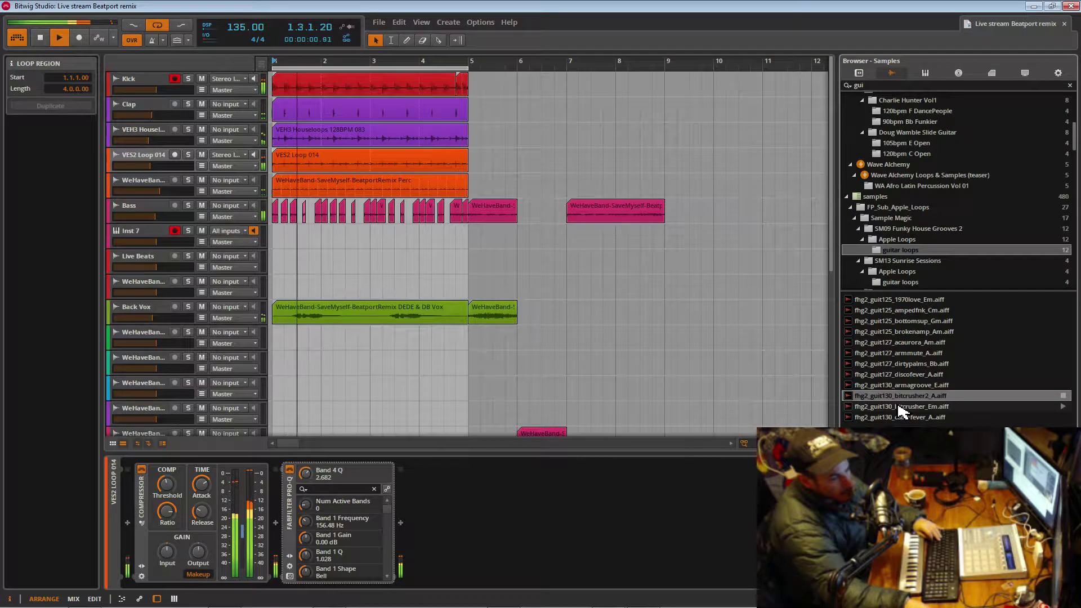
{"action": "left_click", "coordinate": [899, 408]}
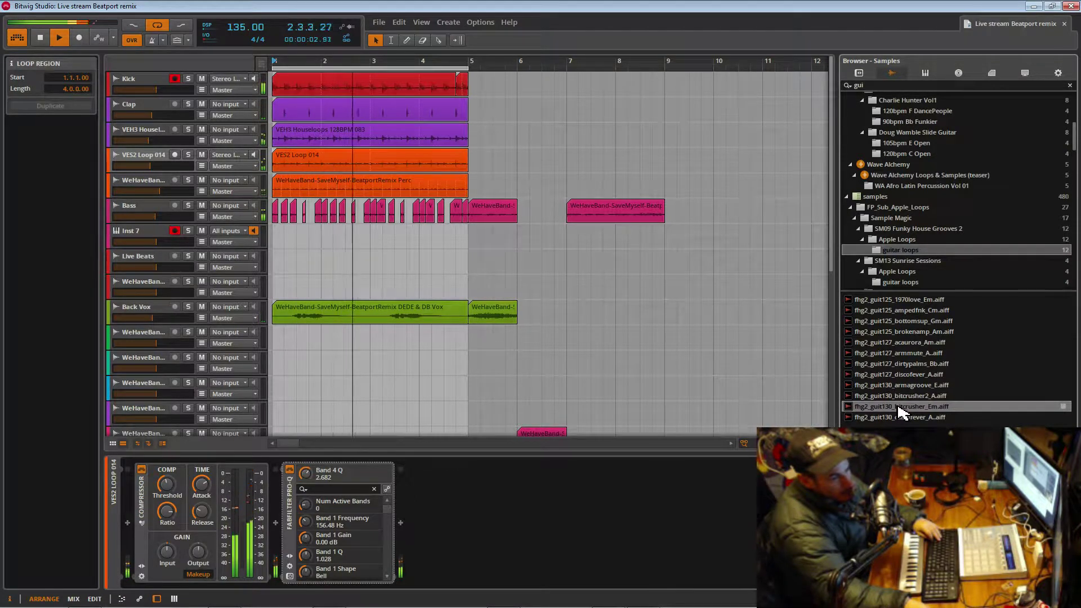
{"action": "left_click", "coordinate": [900, 417]}
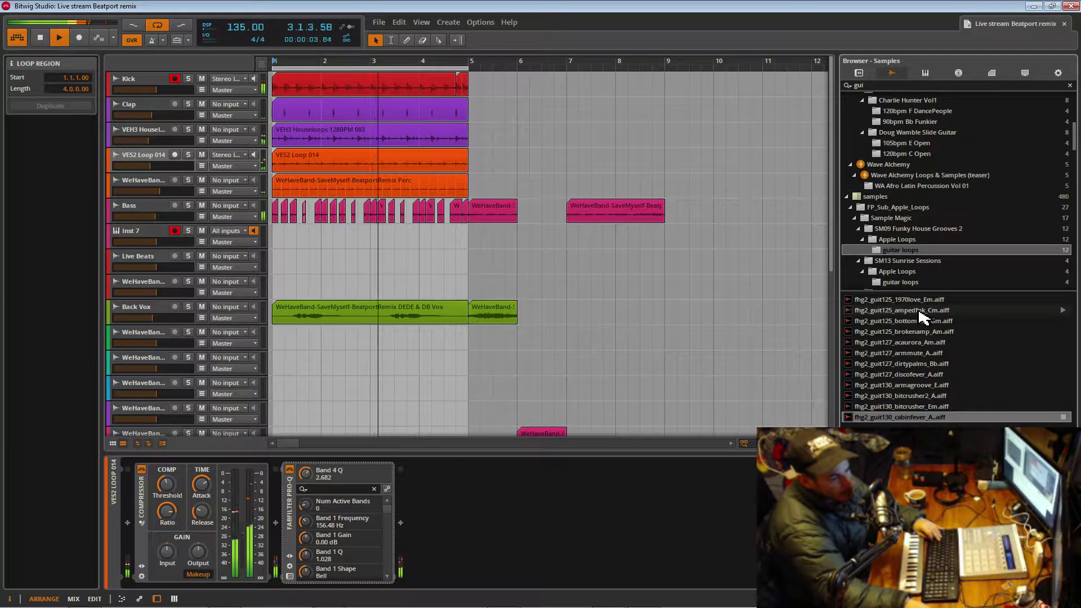
- Create an audio track above Bass and place fhg2_guit130_cabinfever_A.aiff on it at the start of bar 1
{"action": "left_click_drag", "start_coordinate": [910, 420], "coordinate": [305, 255]}
{"action": "key", "text": "Escape"}
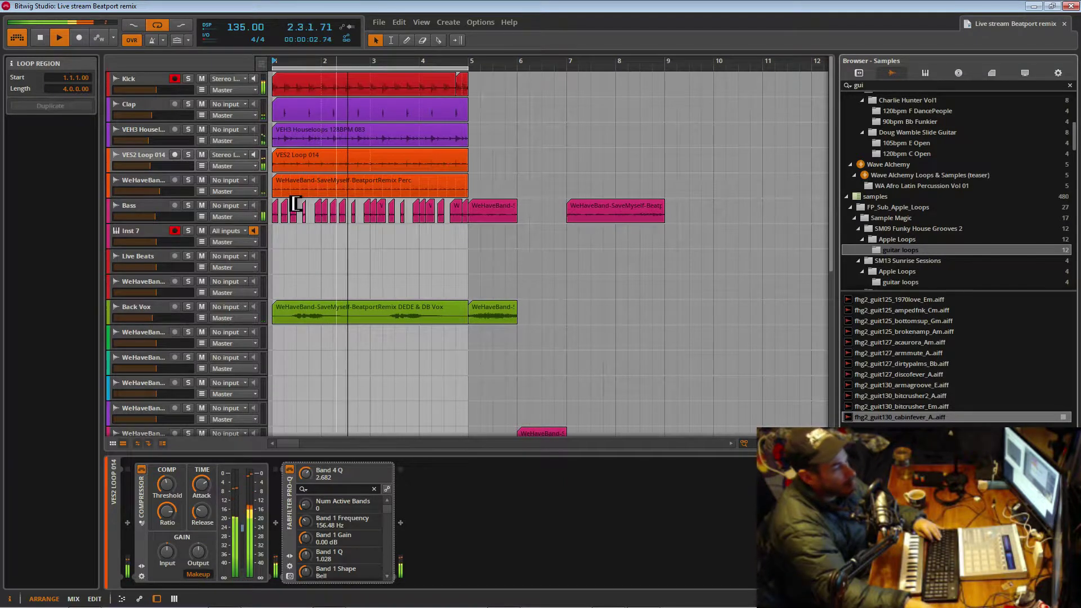
{"action": "right_click", "coordinate": [149, 183]}
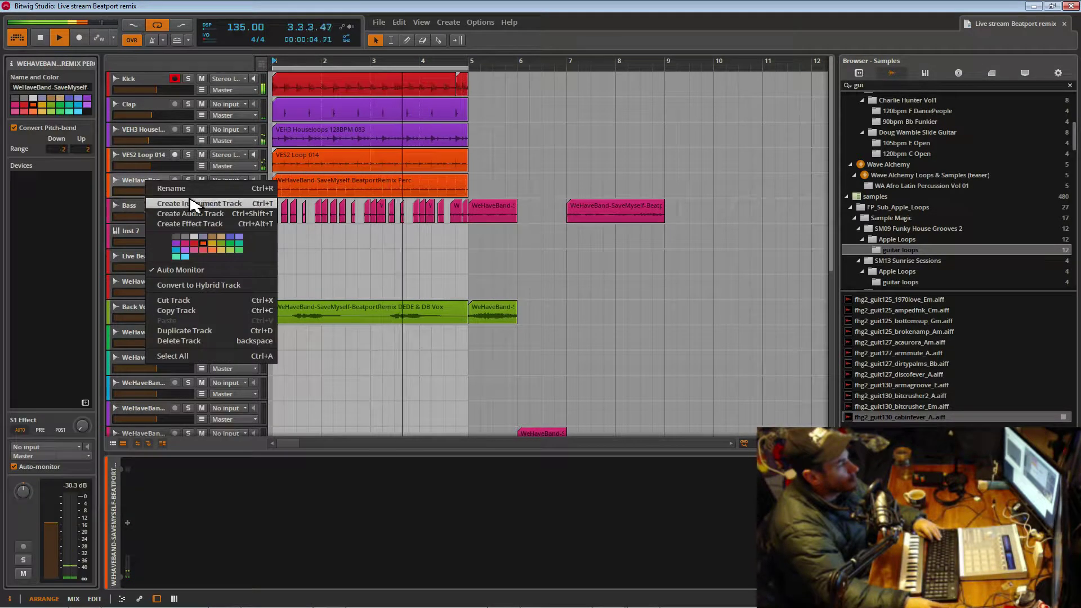
{"action": "left_click", "coordinate": [189, 215]}
{"action": "left_click_drag", "start_coordinate": [906, 417], "coordinate": [279, 211]}
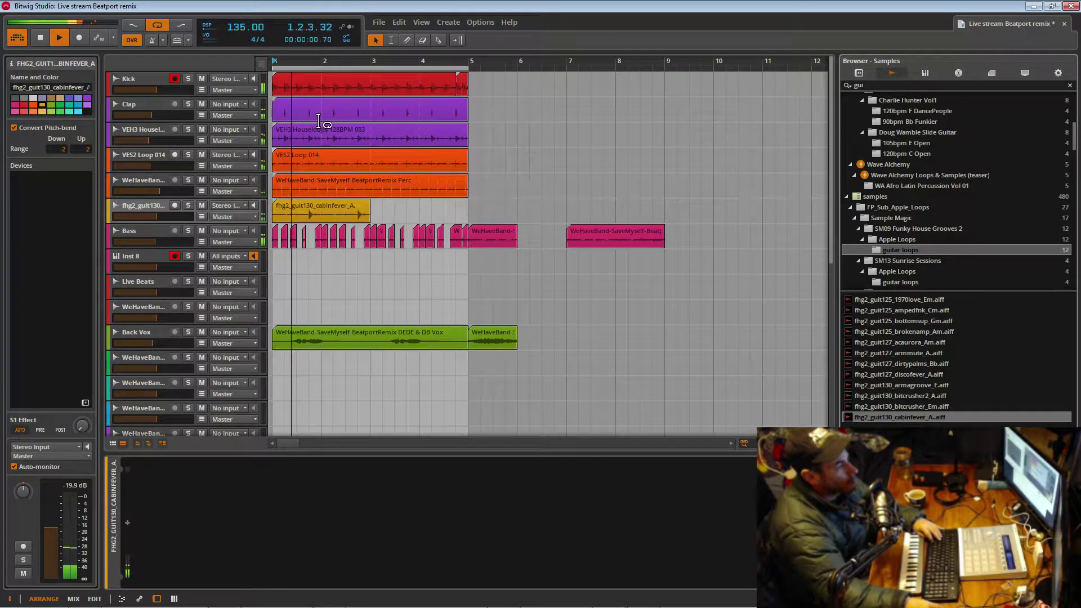
- Offset the cabinfever clip's content by 1.2.3.00 and extend the looped clip to four bars
{"action": "left_click_drag", "start_coordinate": [304, 65], "coordinate": [429, 209]}
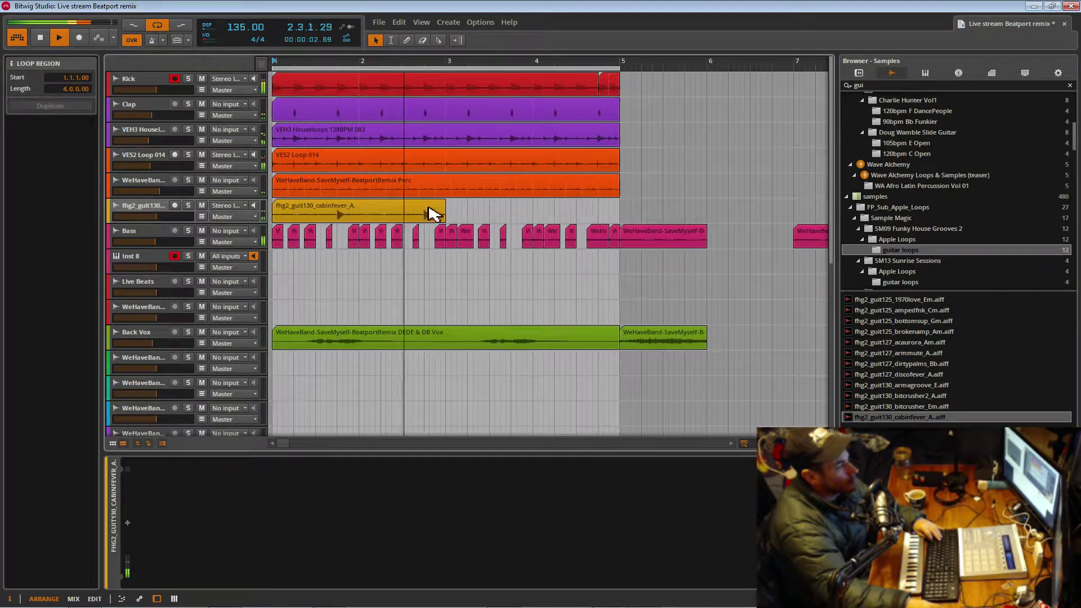
{"action": "mouse_move", "coordinate": [280, 217]}
{"action": "left_mouse_down"}
{"action": "mouse_move", "coordinate": [302, 215]}
{"action": "mouse_move", "coordinate": [292, 215]}
{"action": "left_mouse_up"}
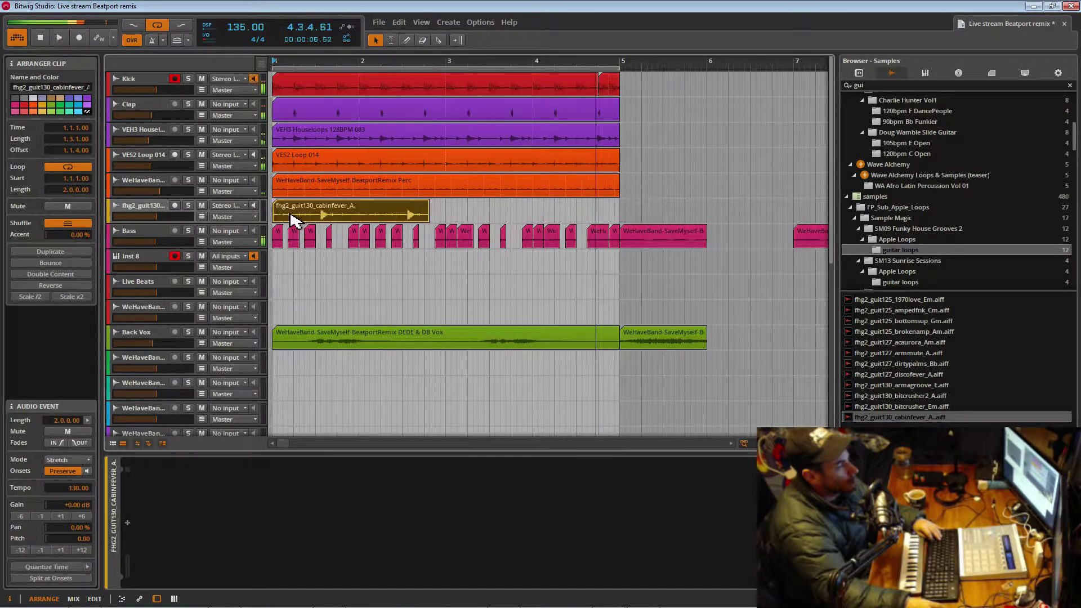
{"action": "mouse_move", "coordinate": [279, 218]}
{"action": "left_mouse_down"}
{"action": "mouse_move", "coordinate": [314, 217]}
{"action": "mouse_move", "coordinate": [293, 218]}
{"action": "left_mouse_up"}
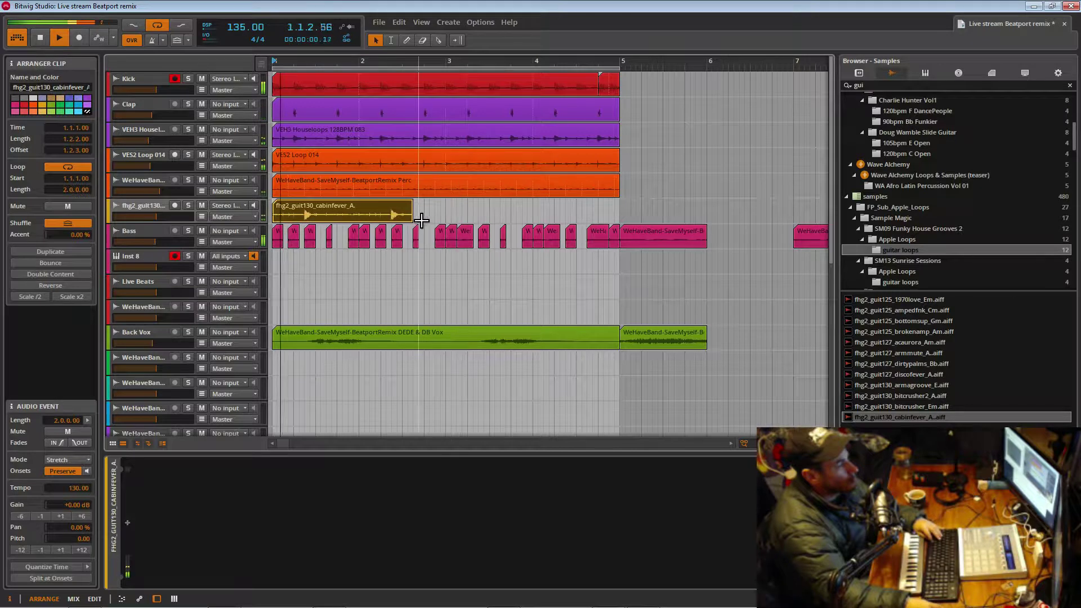
{"action": "left_click_drag", "start_coordinate": [414, 221], "coordinate": [618, 221]}
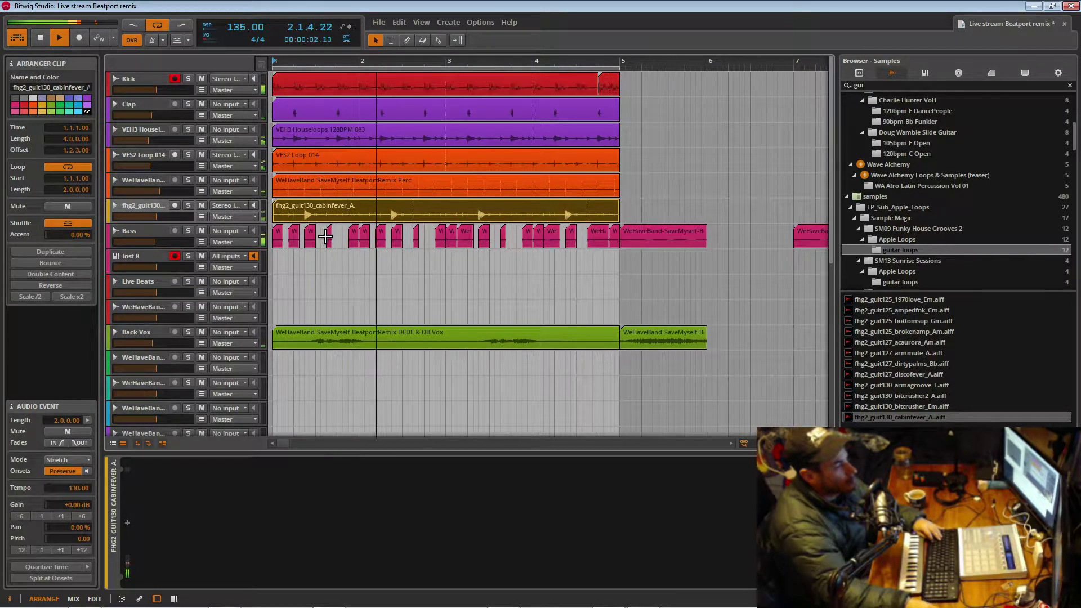
- Open the cabinfever clip's audio for editing and set its stretch mode to Stretch HD
{"action": "left_click", "coordinate": [158, 208]}
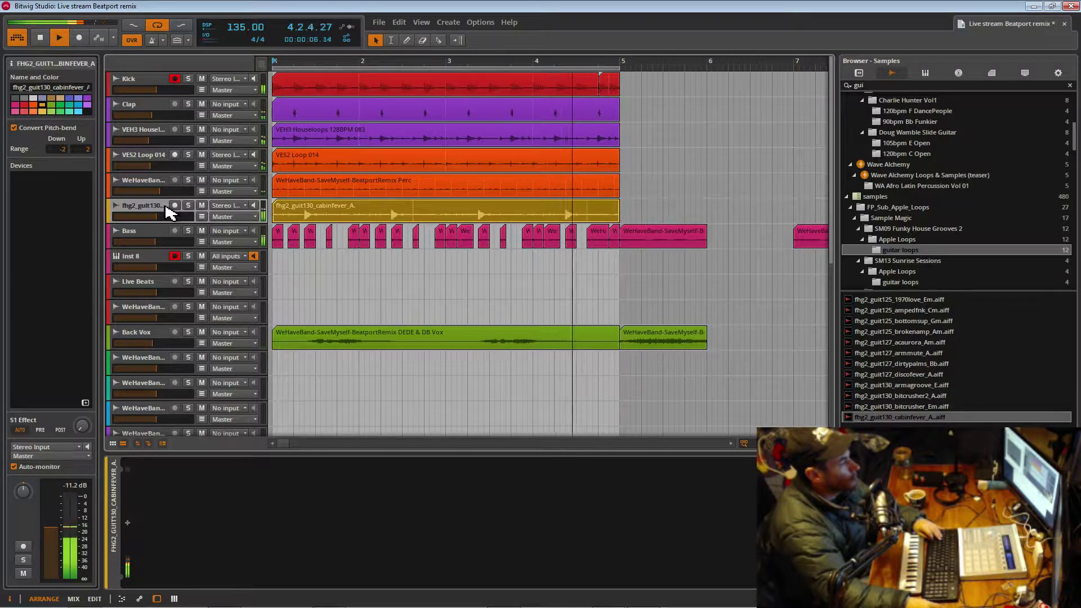
{"action": "double_click", "coordinate": [314, 217]}
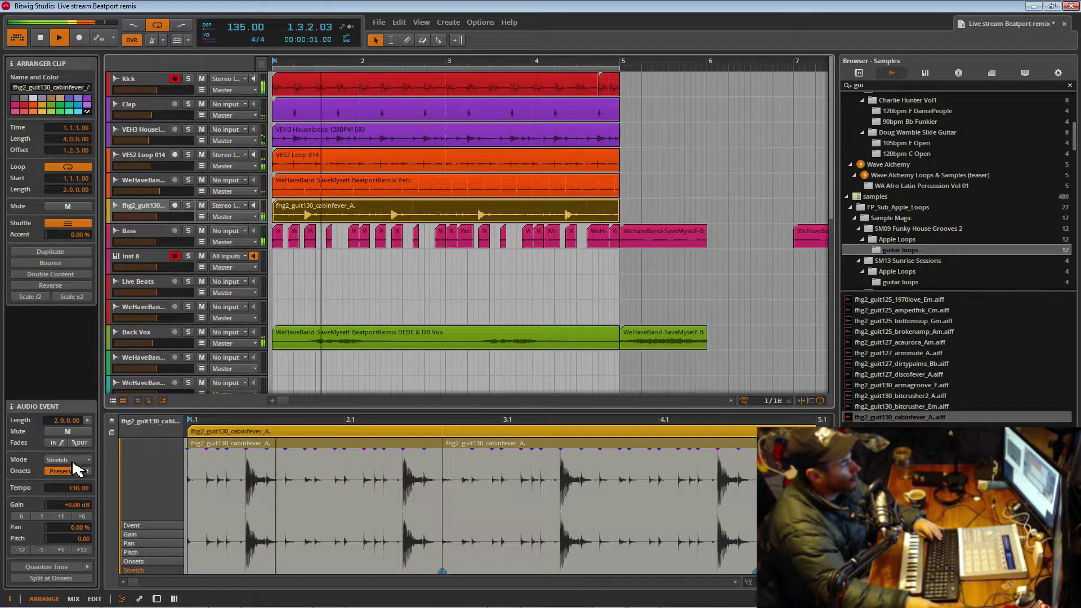
{"action": "left_click", "coordinate": [72, 460]}
{"action": "left_click", "coordinate": [85, 471]}
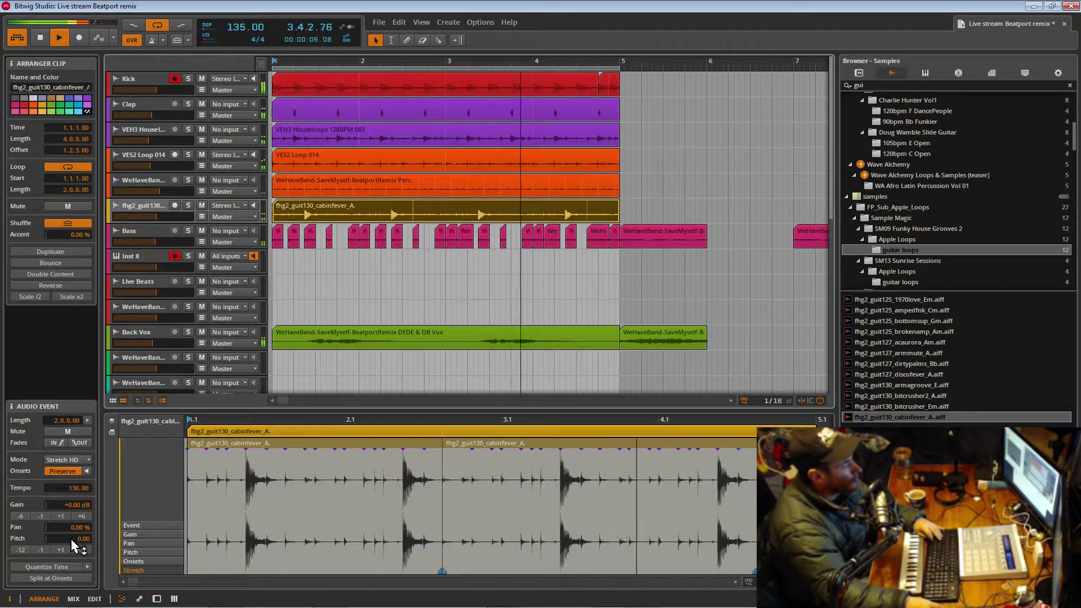
- Try the cabinfever clip an octave up and an octave down, and set its pitch to -11 semitones
{"action": "left_click_drag", "start_coordinate": [73, 545], "coordinate": [73, 569]}
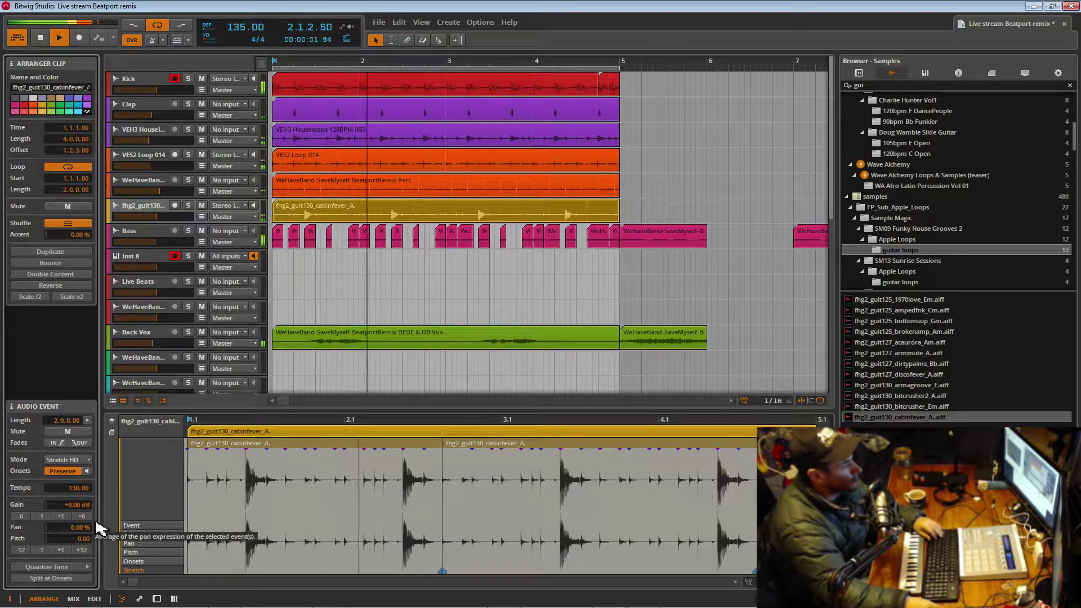
{"action": "left_click", "coordinate": [133, 210]}
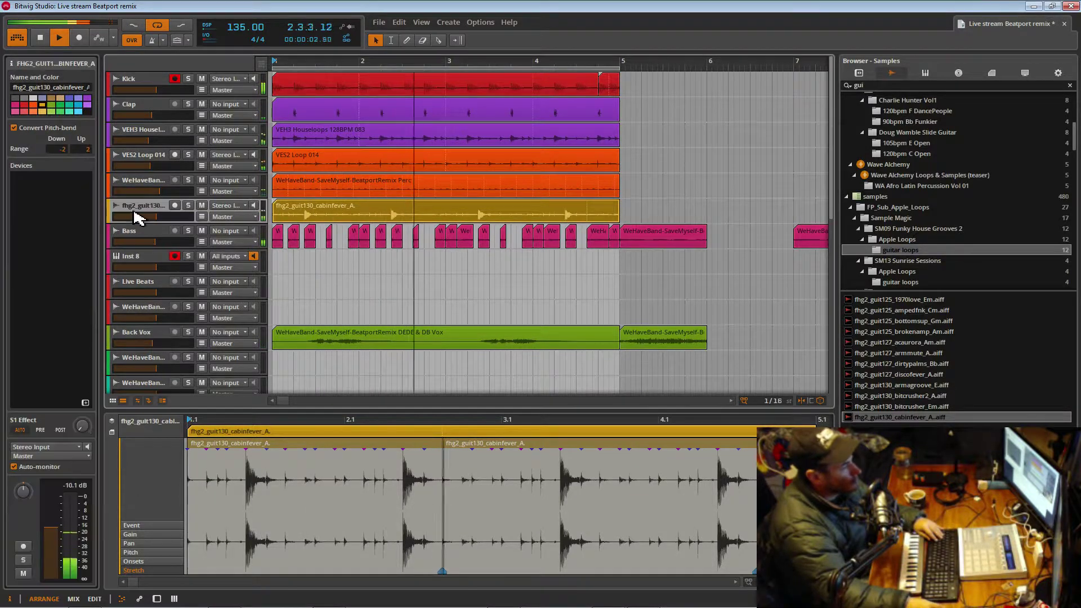
{"action": "left_click", "coordinate": [289, 215]}
{"action": "left_click", "coordinate": [82, 550]}
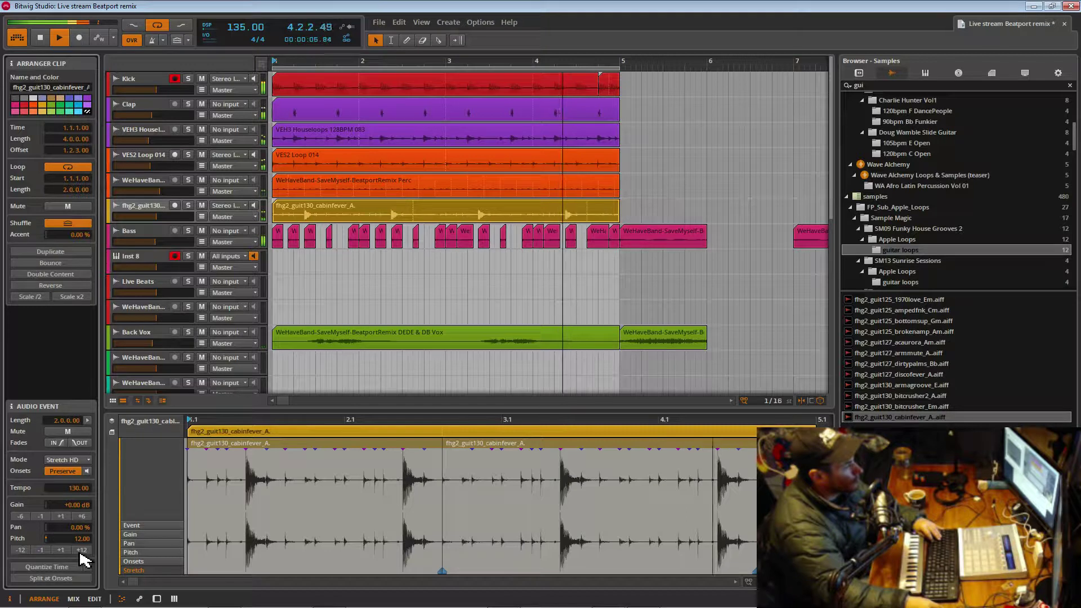
{"action": "left_click", "coordinate": [23, 550]}
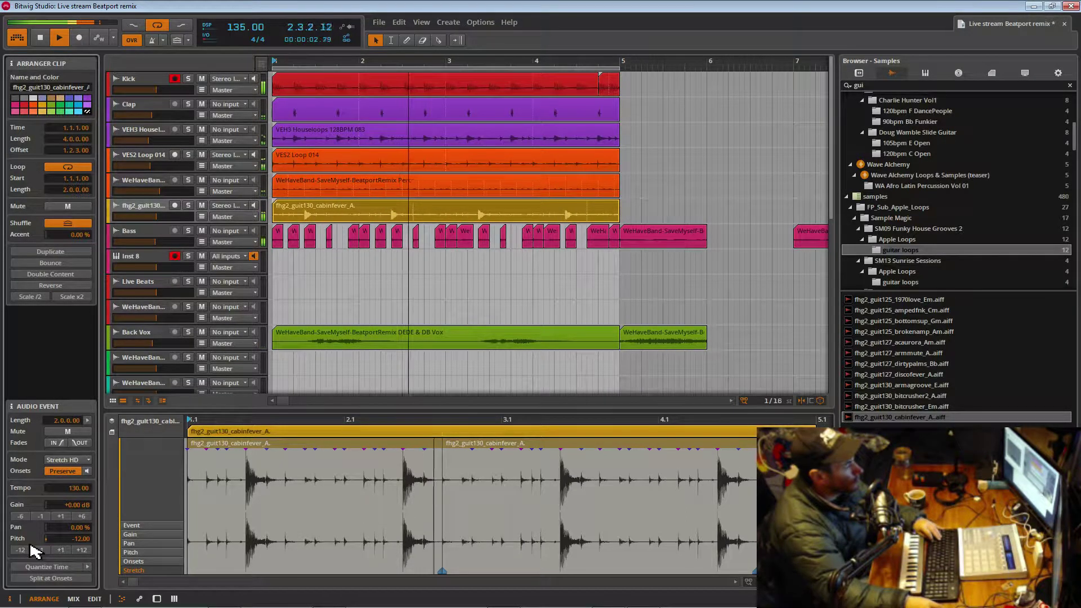
{"action": "left_click", "coordinate": [62, 551]}
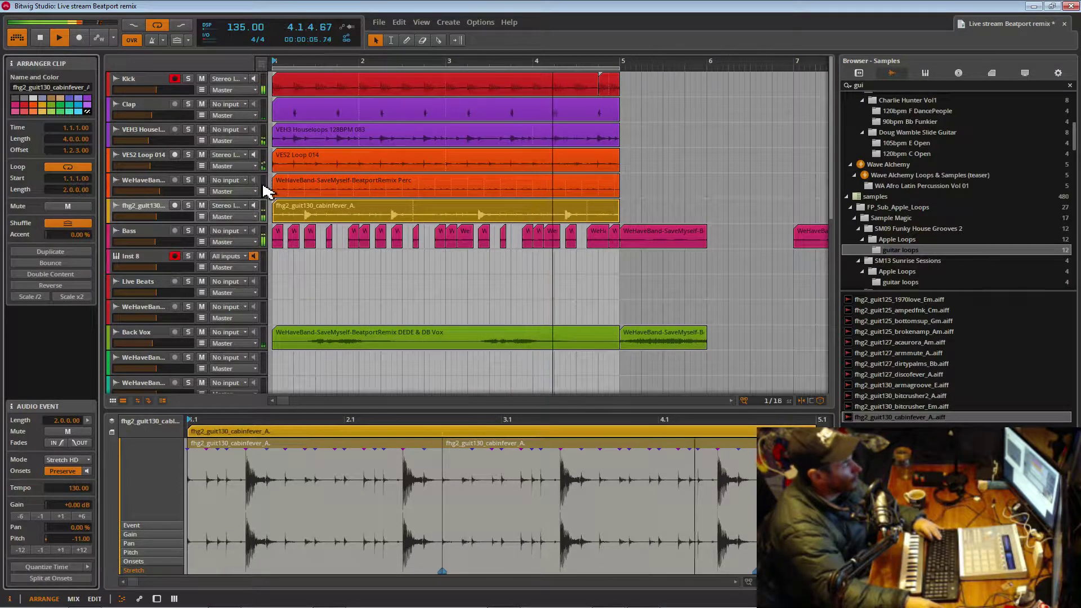
- Trim the cabinfever clip's start to 1.2.3.00, split it at 1.3.2.00 and delete the part after the split
{"action": "left_click_drag", "start_coordinate": [279, 221], "coordinate": [310, 217]}
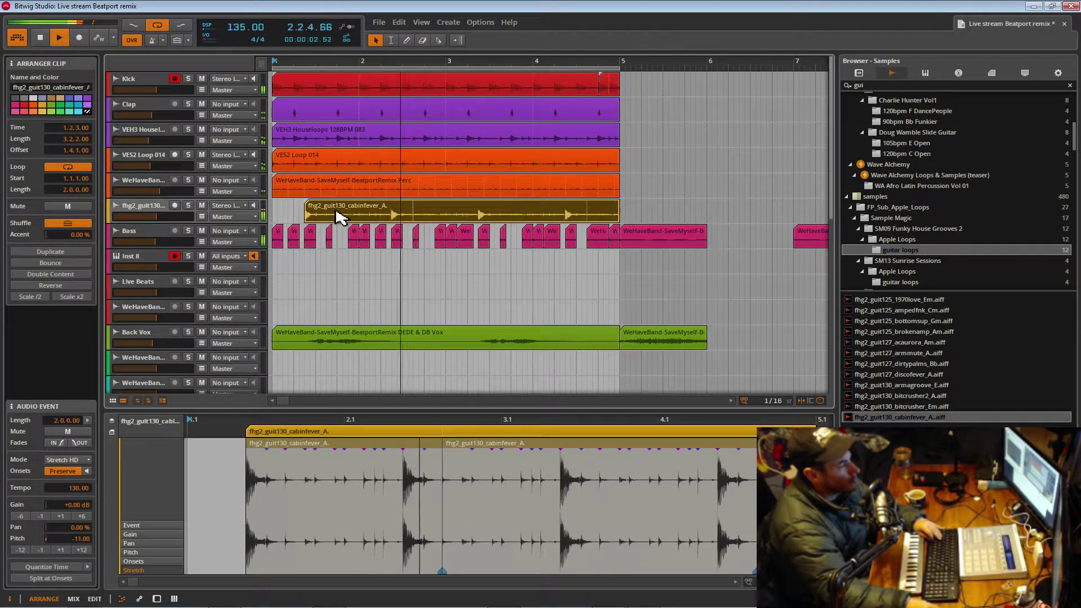
{"action": "left_click", "coordinate": [312, 210]}
{"action": "left_click", "coordinate": [439, 40]}
{"action": "left_click", "coordinate": [321, 212]}
{"action": "key", "text": "1"}
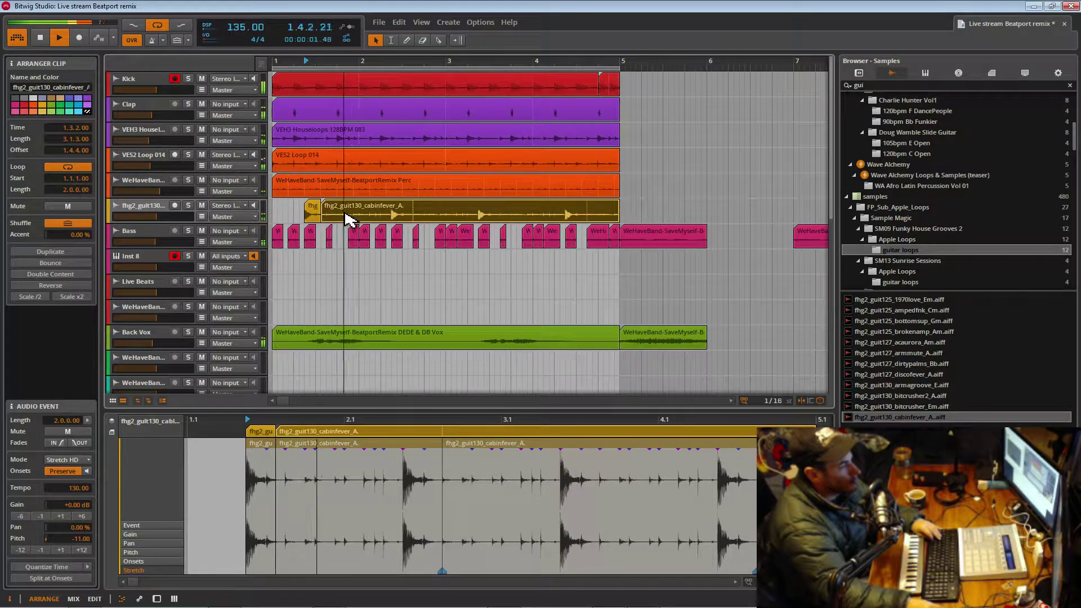
{"action": "key", "text": "Delete"}
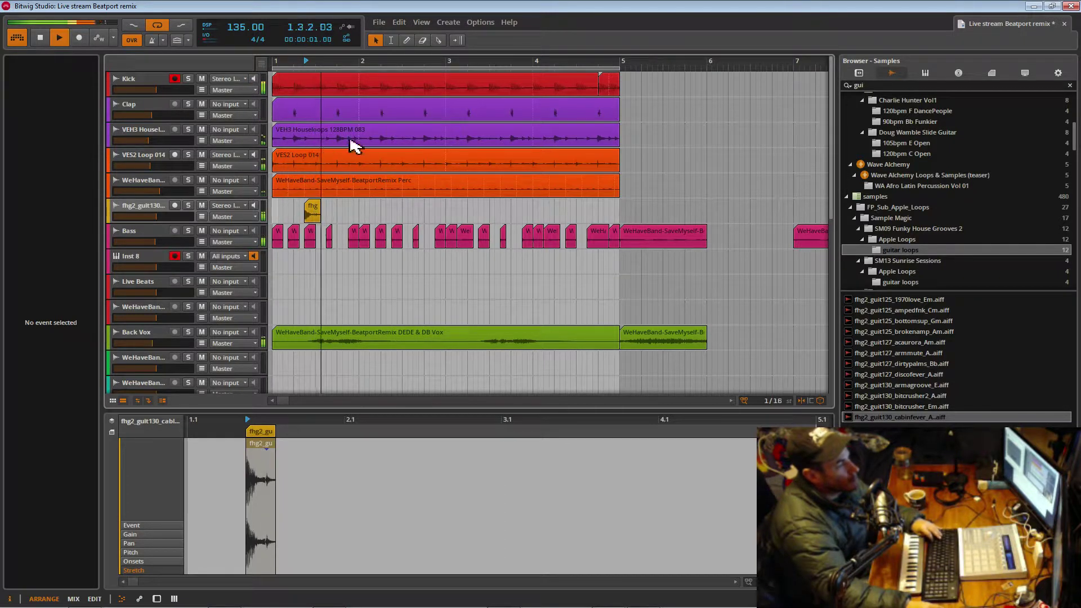
- Shorten the remaining guitar stab to a length of 0.0.2.00 and replay the loop from the beginning
{"action": "left_click", "coordinate": [278, 210]}
{"action": "key", "text": "space"}
{"action": "key", "text": "space"}
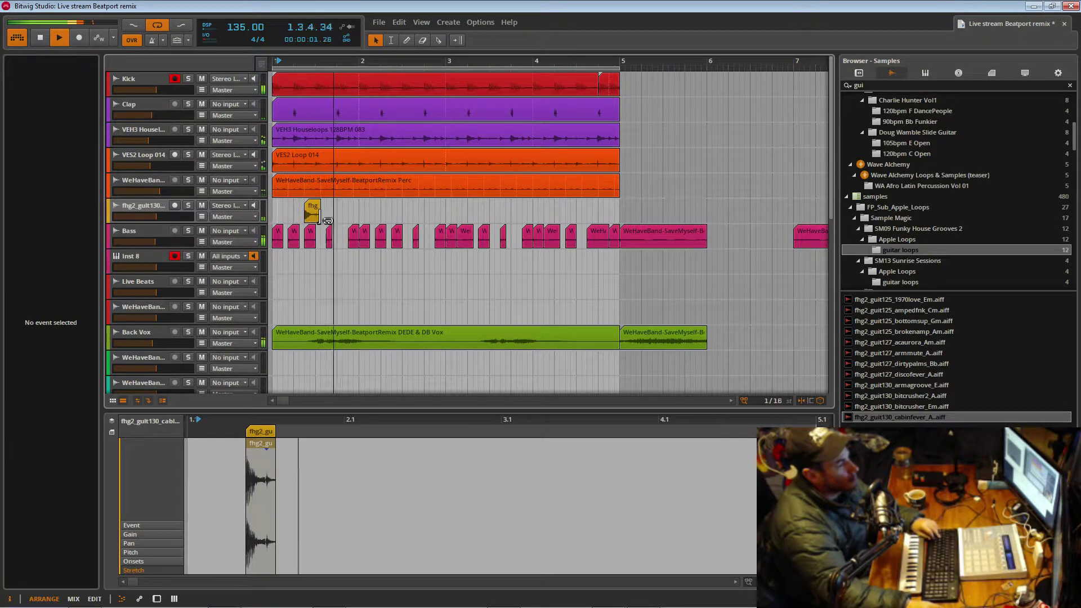
{"action": "left_click_drag", "start_coordinate": [319, 217], "coordinate": [314, 216]}
{"action": "left_click", "coordinate": [280, 215]}
{"action": "key", "text": "space"}
{"action": "key", "text": "space"}
{"action": "left_click", "coordinate": [281, 110]}
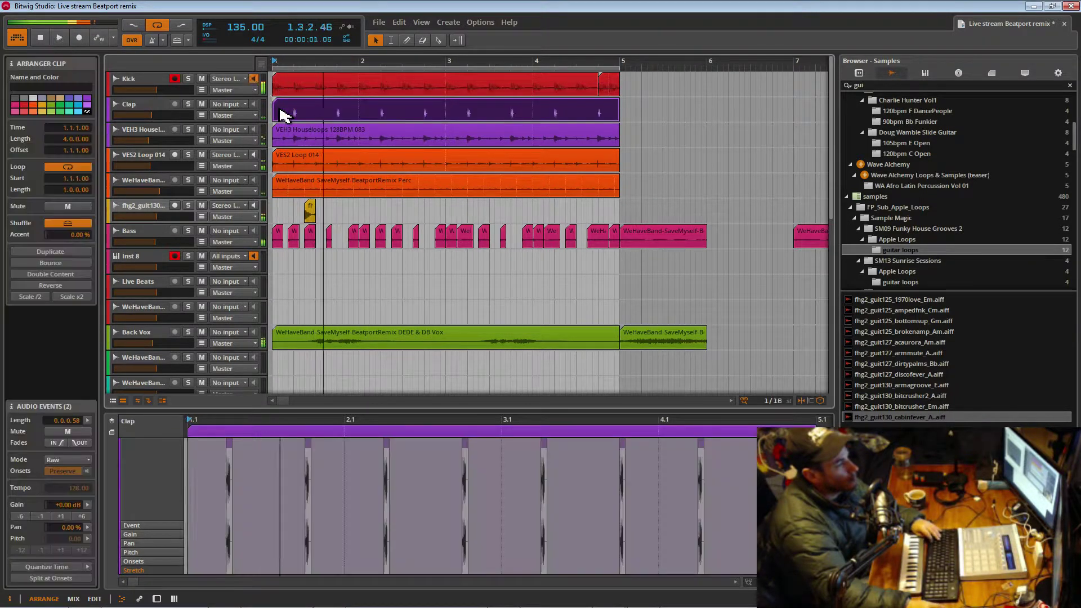
- Copy the guitar stab to 2.4.3.00 on the same track while the loop plays
{"action": "left_click", "coordinate": [310, 217]}
{"action": "left_click_drag", "start_coordinate": [317, 218], "coordinate": [439, 217]}
{"action": "key", "text": "space"}
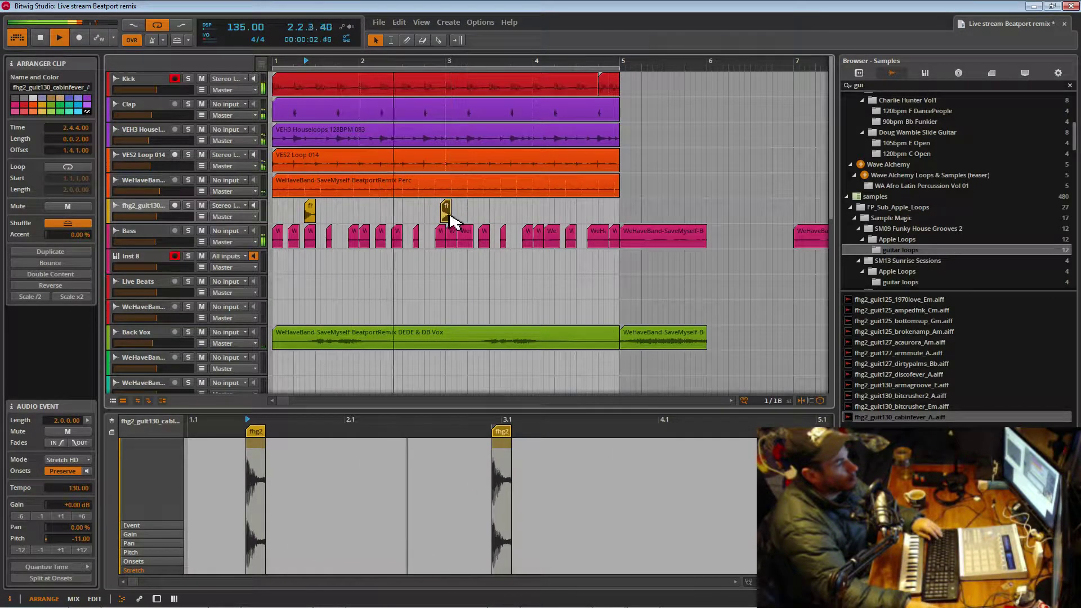
{"action": "left_click_drag", "start_coordinate": [448, 216], "coordinate": [443, 212]}
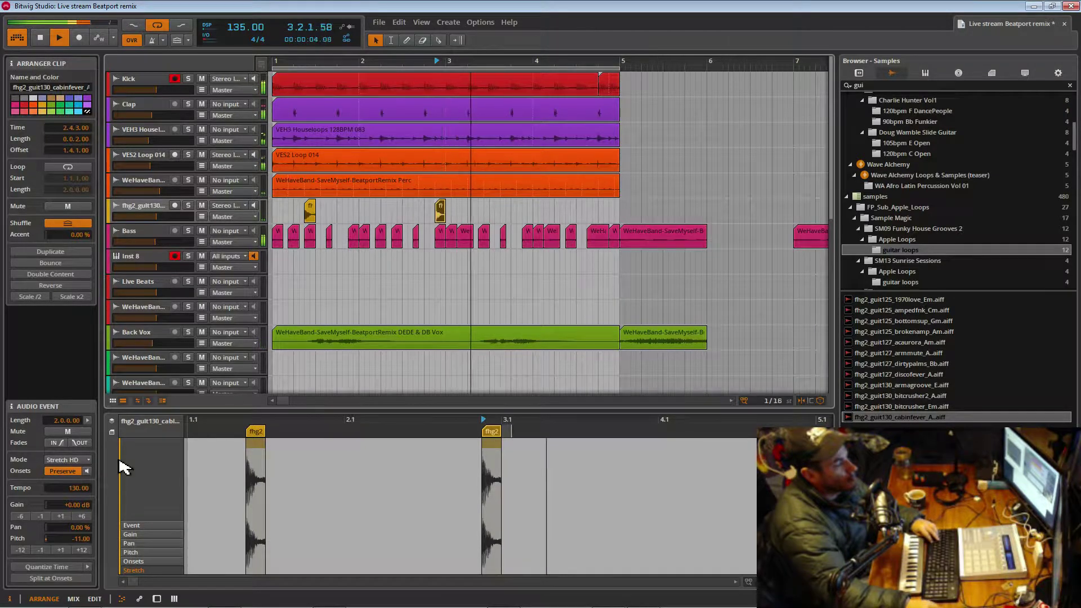
- Raise the copied guitar stab's gain to +3 dB and set its pitch to -7 semitones
{"action": "left_click", "coordinate": [61, 517]}
{"action": "left_click", "coordinate": [62, 516]}
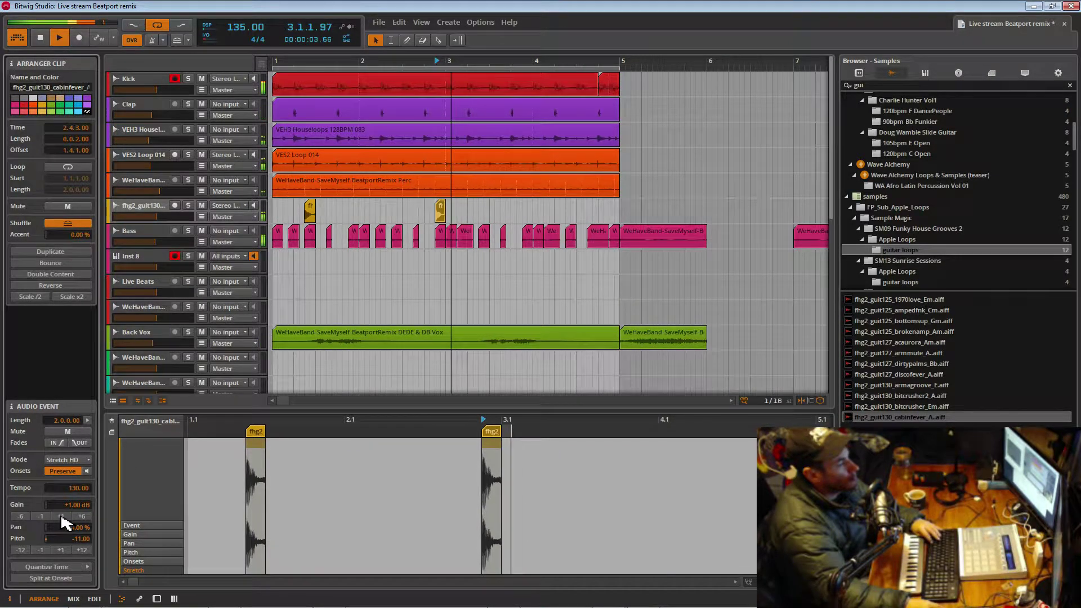
{"action": "left_click", "coordinate": [62, 516]}
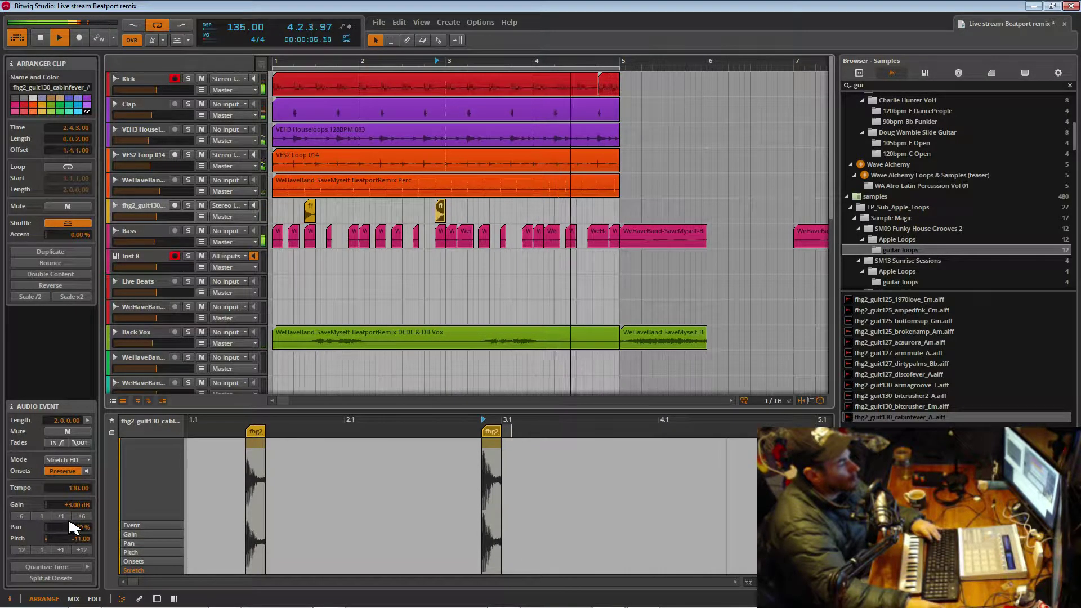
{"action": "left_click", "coordinate": [62, 550]}
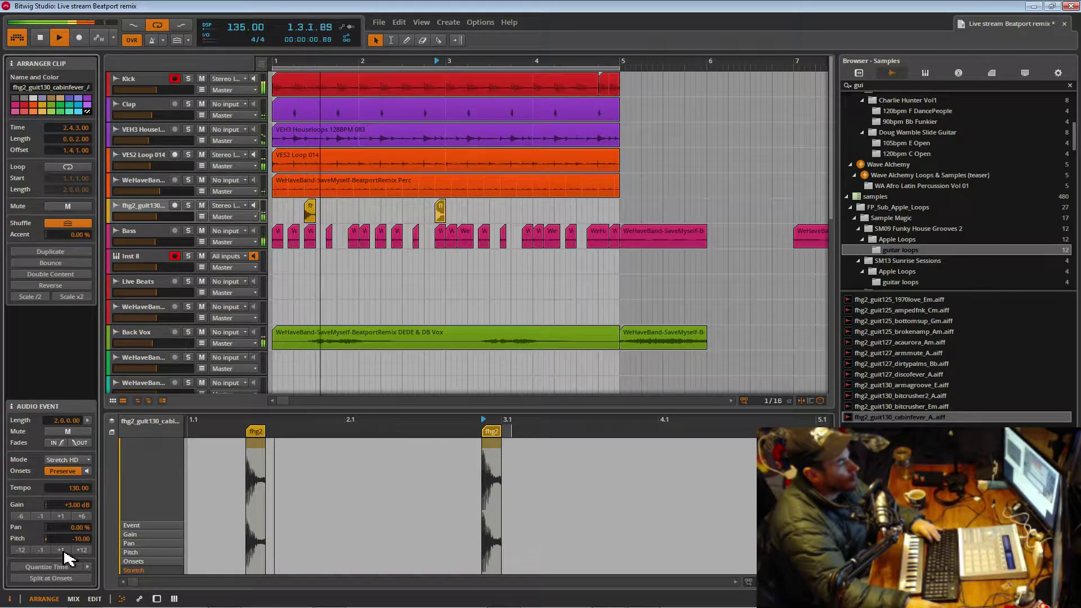
{"action": "left_click", "coordinate": [62, 550]}
{"action": "left_click", "coordinate": [62, 550]}
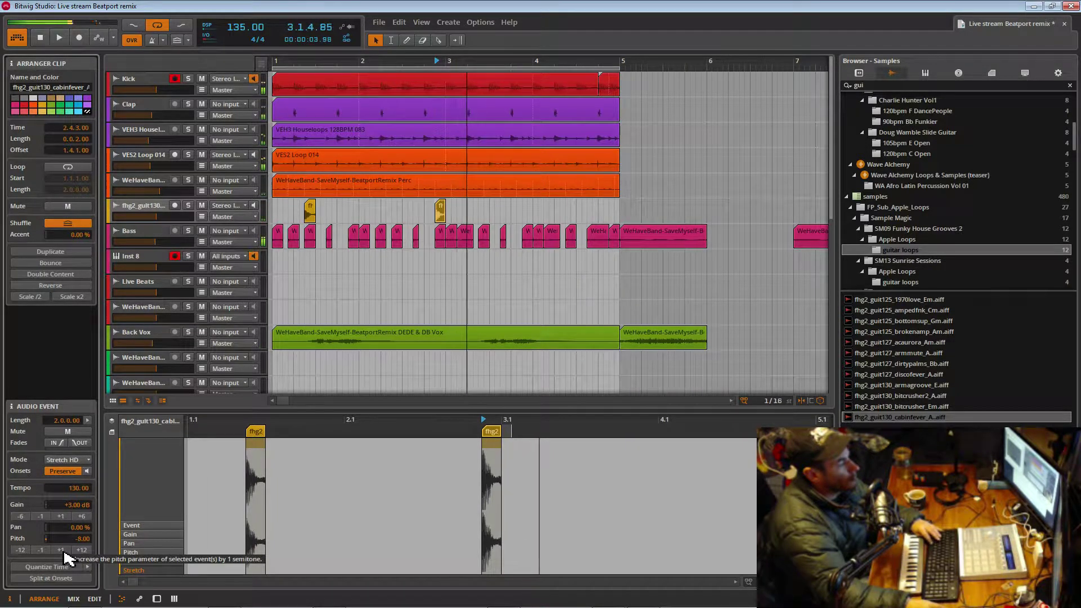
{"action": "left_click", "coordinate": [62, 550]}
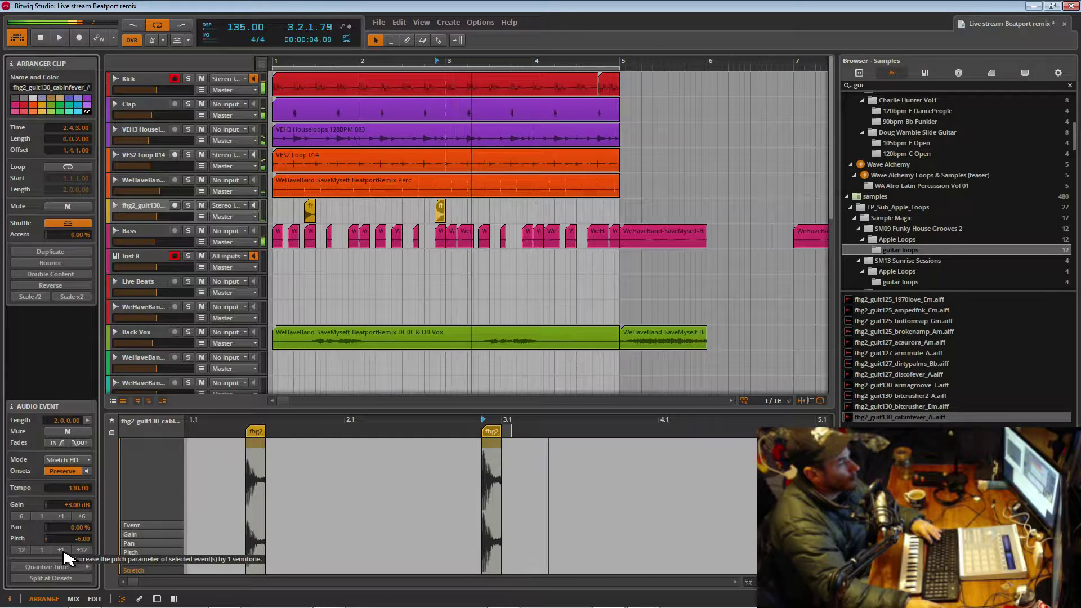
{"action": "left_click", "coordinate": [39, 550]}
- Copy the guitar stab at 2.4.3.00 to 1.4.1.00 on the same track and replay the loop from the beginning
{"action": "left_click", "coordinate": [312, 211]}
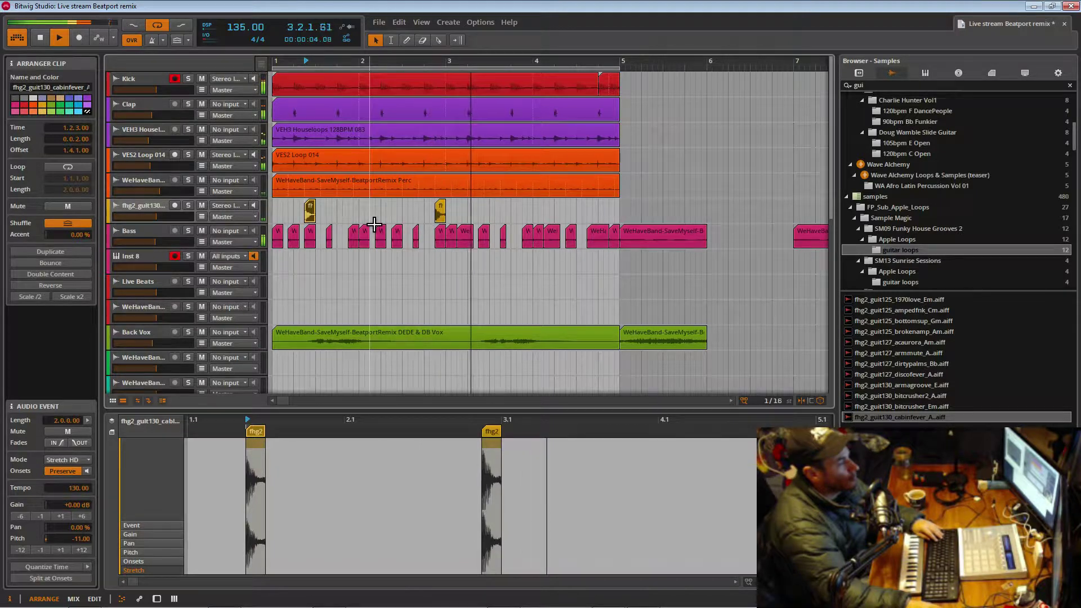
{"action": "left_click_drag", "start_coordinate": [442, 215], "coordinate": [345, 212]}
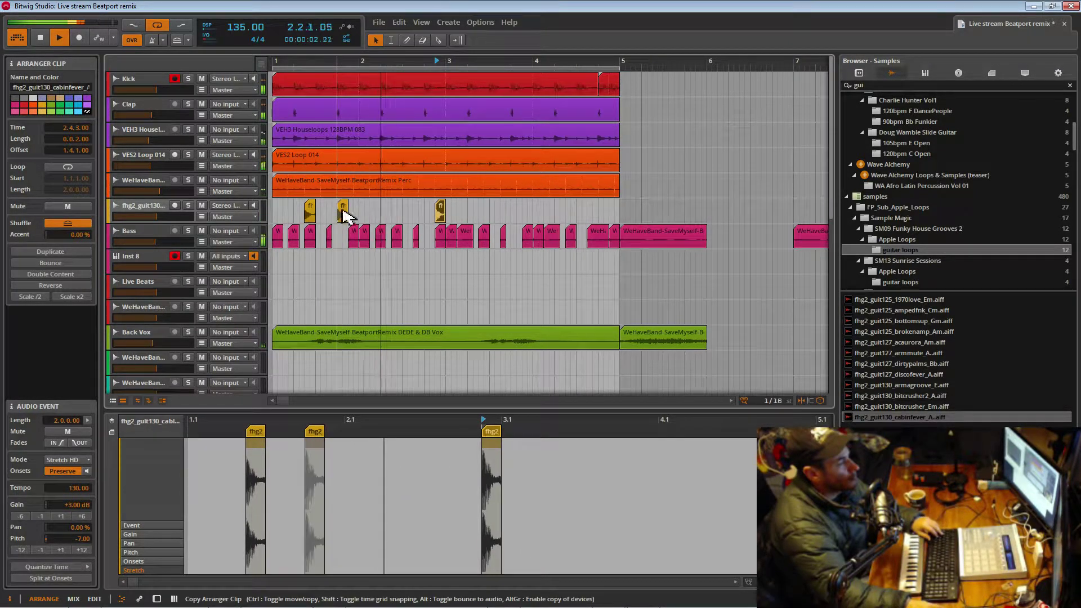
{"action": "left_click", "coordinate": [280, 214]}
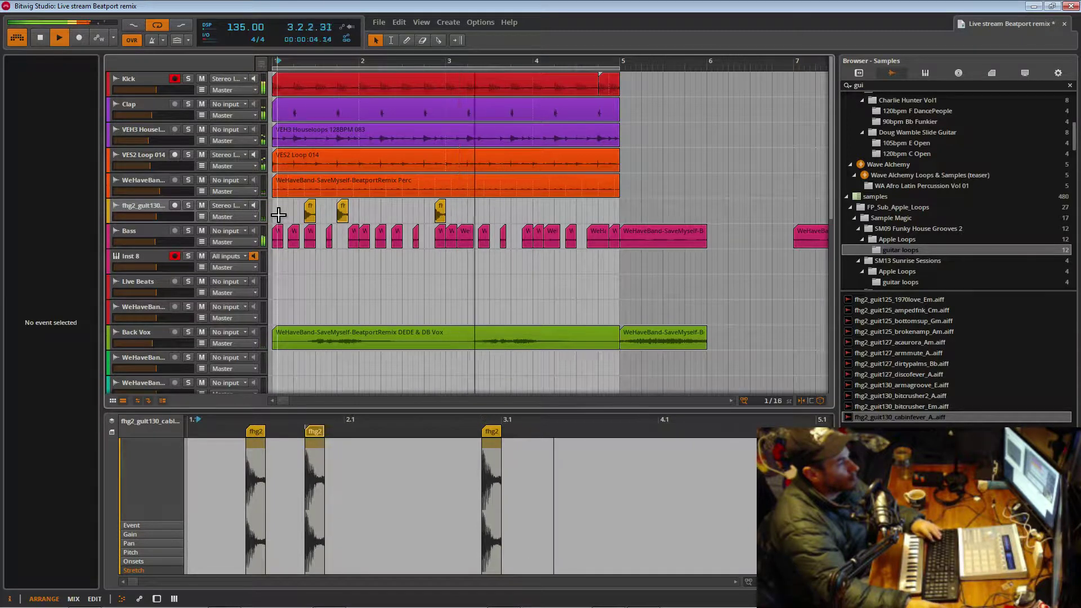
{"action": "left_click_drag", "start_coordinate": [301, 61], "coordinate": [278, 58]}
{"action": "left_click_drag", "start_coordinate": [391, 61], "coordinate": [391, 102]}
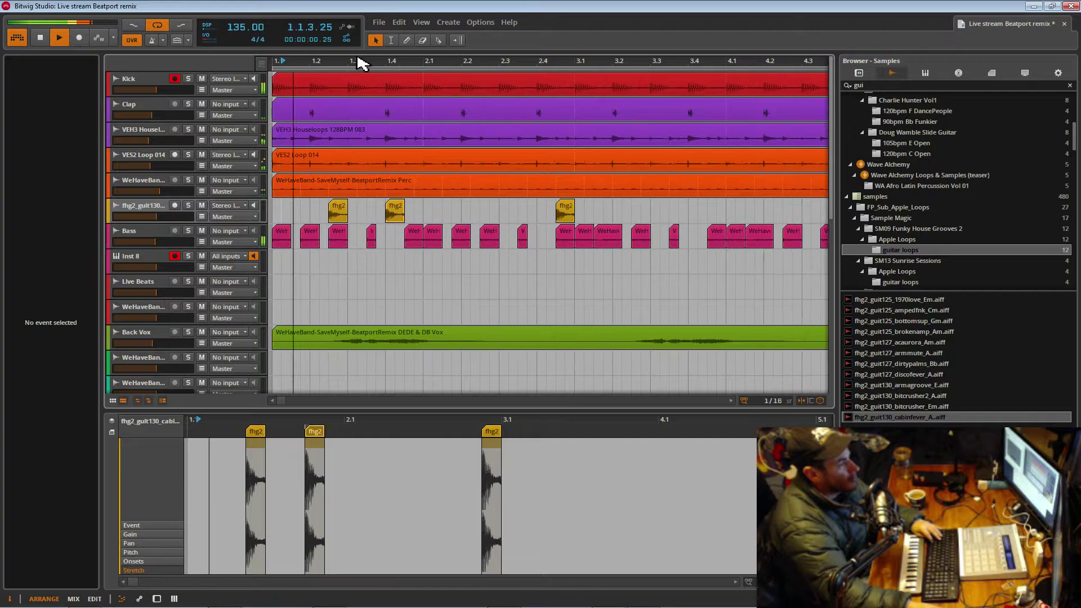
- Place a copy of the -11 semitone guitar stab at 1.3.2.00 and replay the loop from the beginning
{"action": "left_click_drag", "start_coordinate": [394, 216], "coordinate": [352, 214]}
{"action": "left_click", "coordinate": [338, 213]}
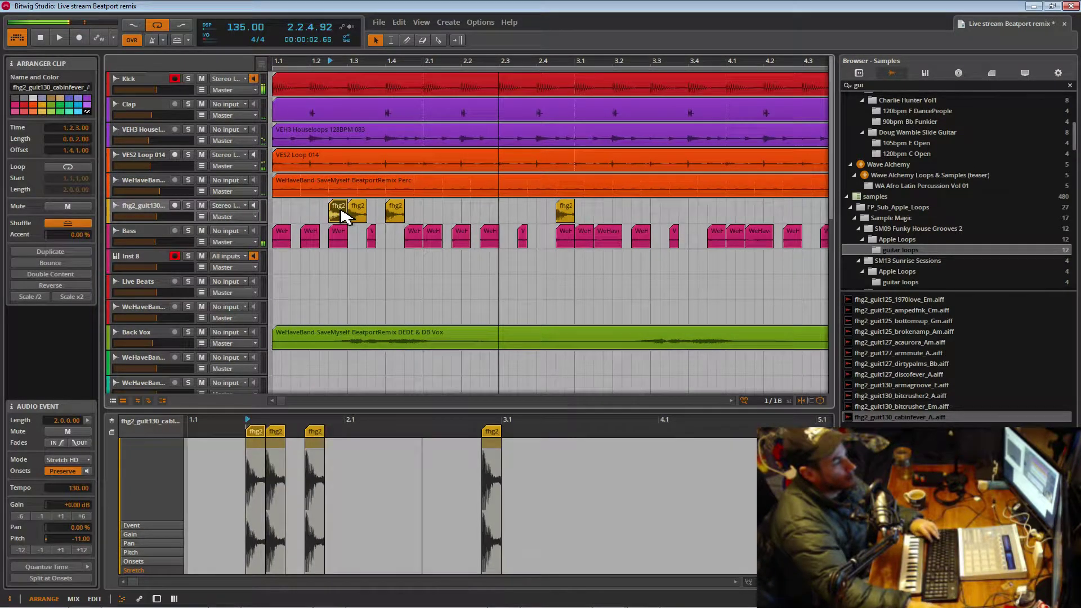
{"action": "left_click", "coordinate": [282, 215]}
{"action": "left_click", "coordinate": [337, 212]}
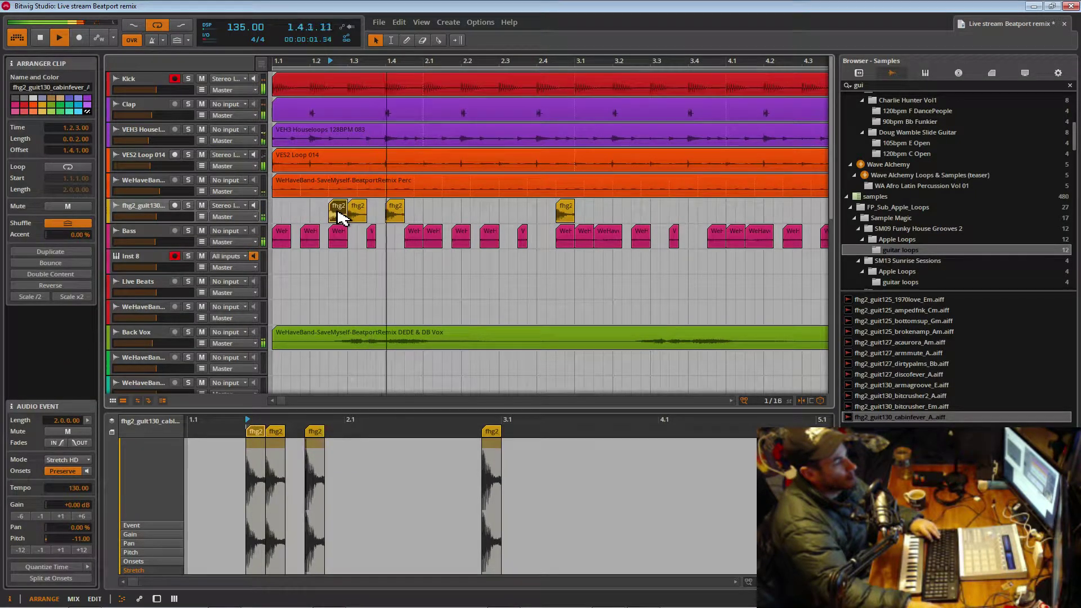
{"action": "left_click_drag", "start_coordinate": [357, 212], "coordinate": [366, 213]}
{"action": "left_click", "coordinate": [277, 216]}
{"action": "key", "text": "space"}
{"action": "key", "text": "space"}
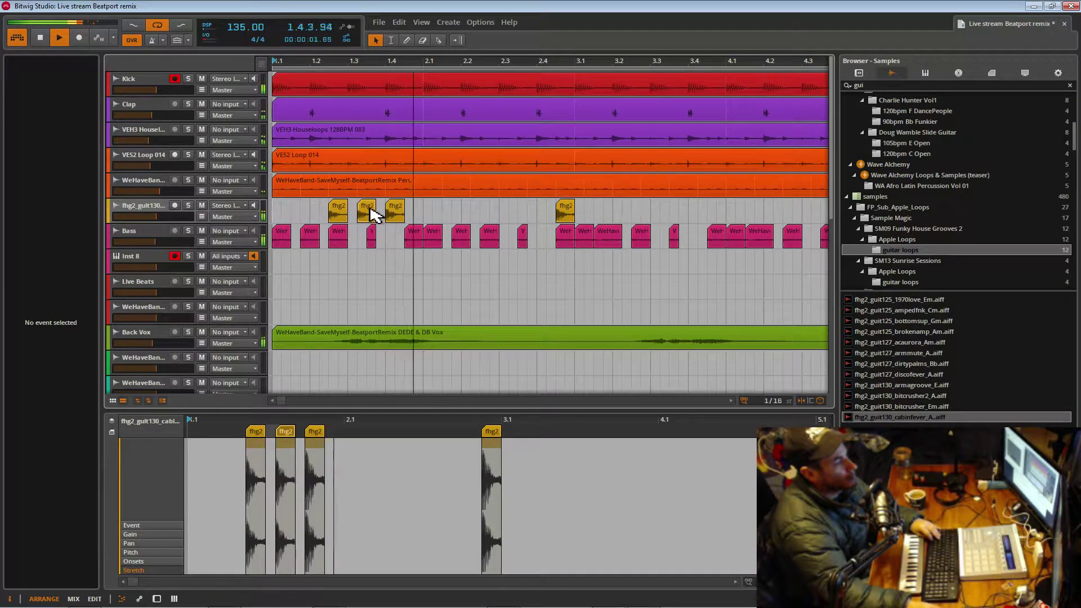
- Shorten the guitar stab at 1.3.2.00 to a length of 0.0.1.00 and put a duplicate at 1.3.4.00, leaving a gap between them
{"action": "left_click_drag", "start_coordinate": [374, 213], "coordinate": [366, 219]}
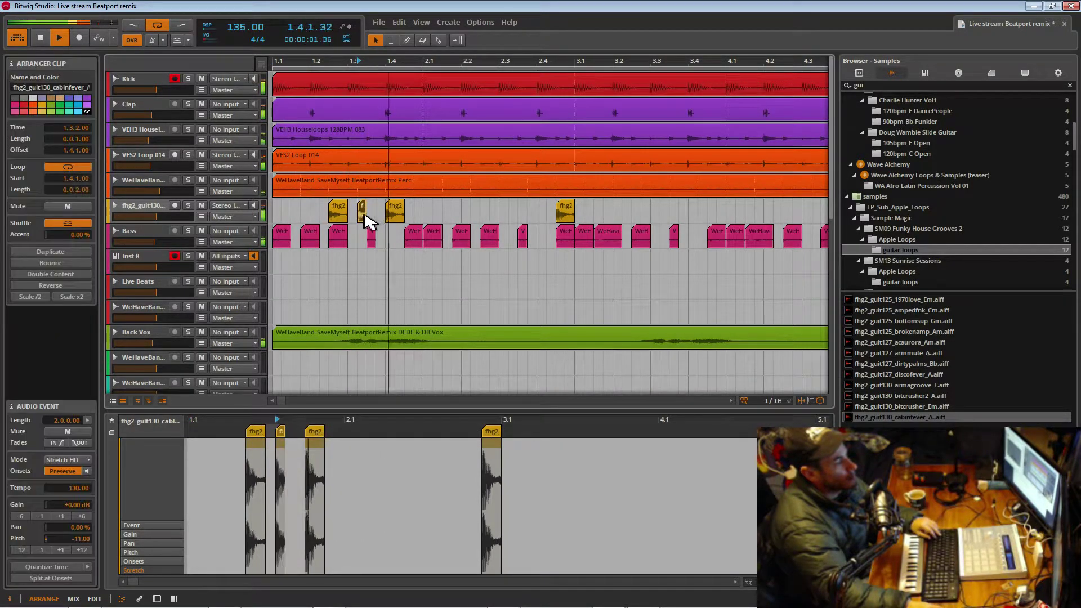
{"action": "key", "text": "ctrl+d"}
{"action": "left_click", "coordinate": [278, 218]}
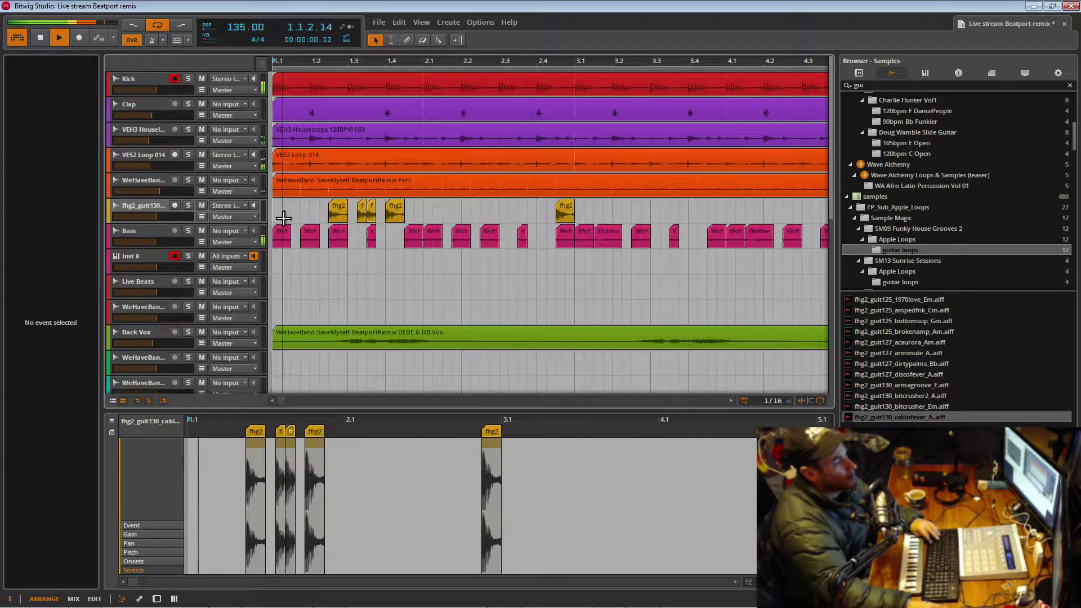
{"action": "left_click", "coordinate": [372, 219]}
{"action": "key", "text": "ctrl+d"}
{"action": "left_click", "coordinate": [371, 217]}
{"action": "key", "text": "Delete"}
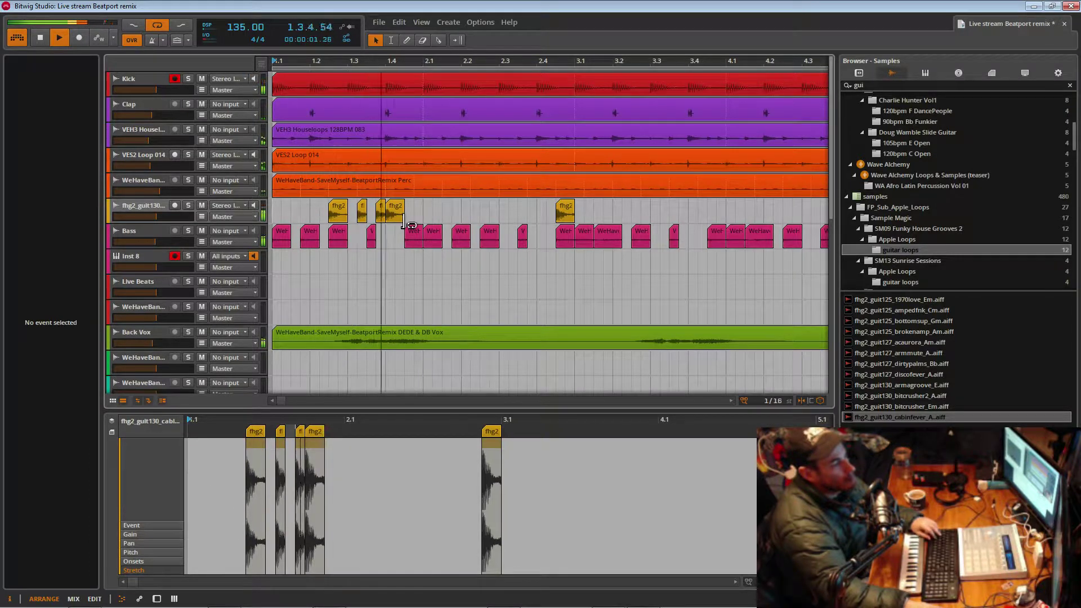
- Extend the guitar stab at 1.4.1.00 to a length of 0.0.3.00, then split its audio event before the second hit and delete the tail
{"action": "left_click", "coordinate": [401, 216]}
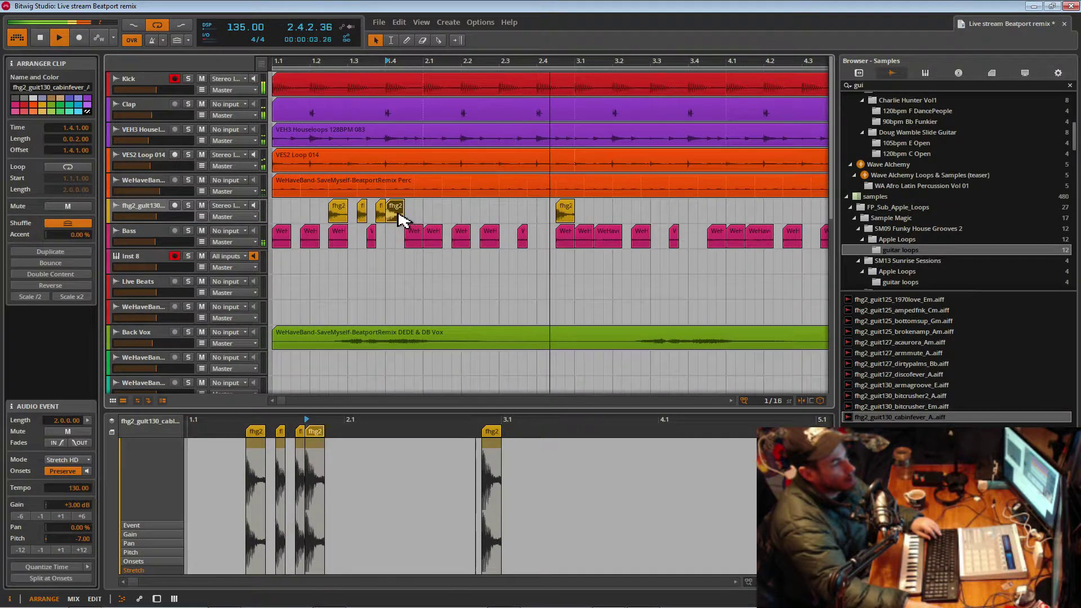
{"action": "left_click_drag", "start_coordinate": [404, 216], "coordinate": [419, 212]}
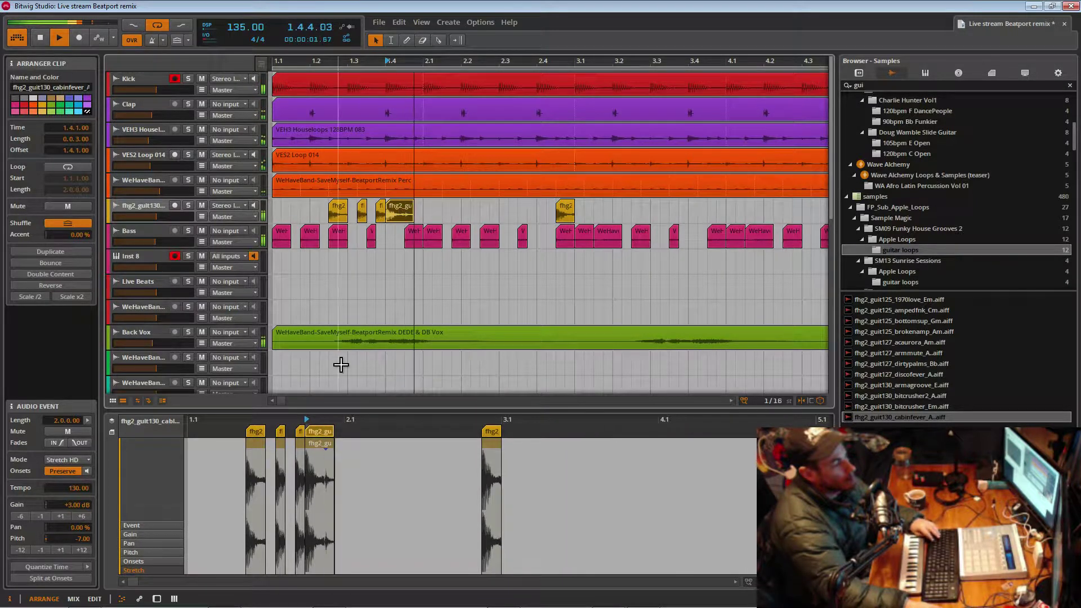
{"action": "left_click_drag", "start_coordinate": [336, 427], "coordinate": [432, 430]}
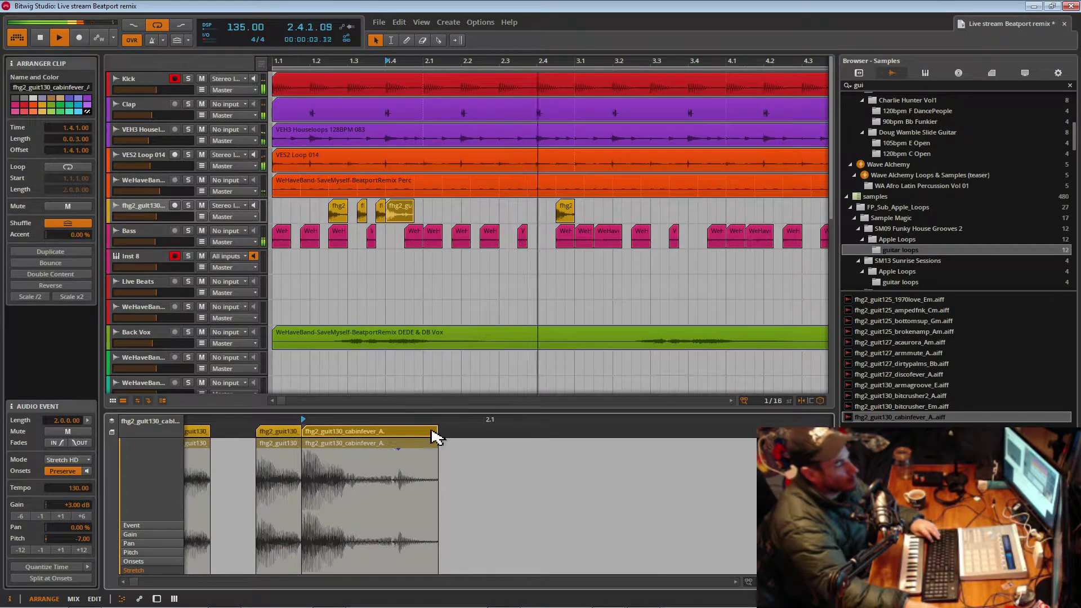
{"action": "double_click", "coordinate": [398, 445]}
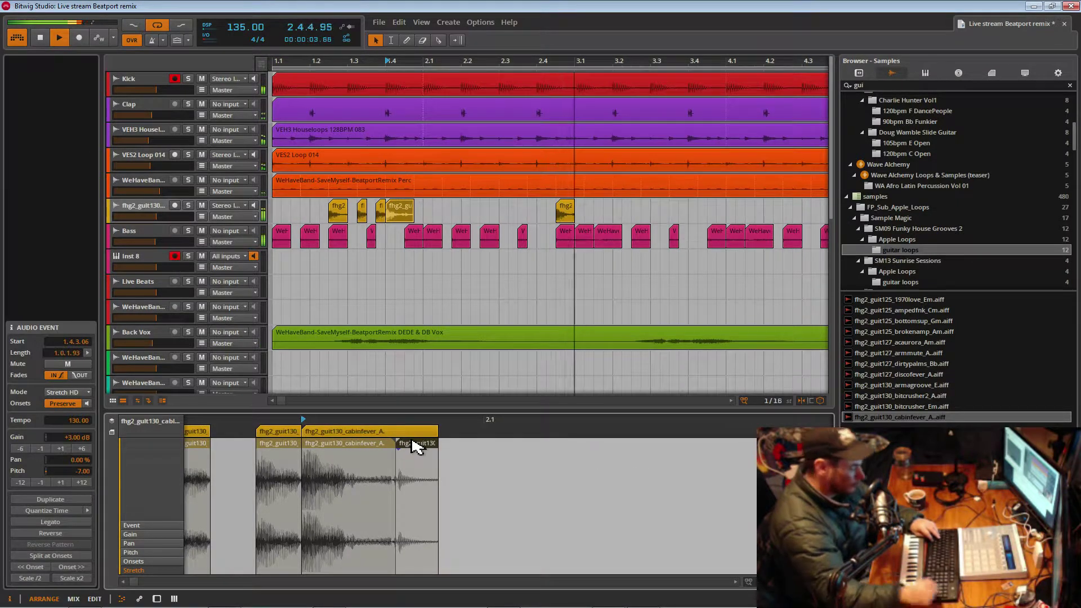
{"action": "key", "text": "Delete"}
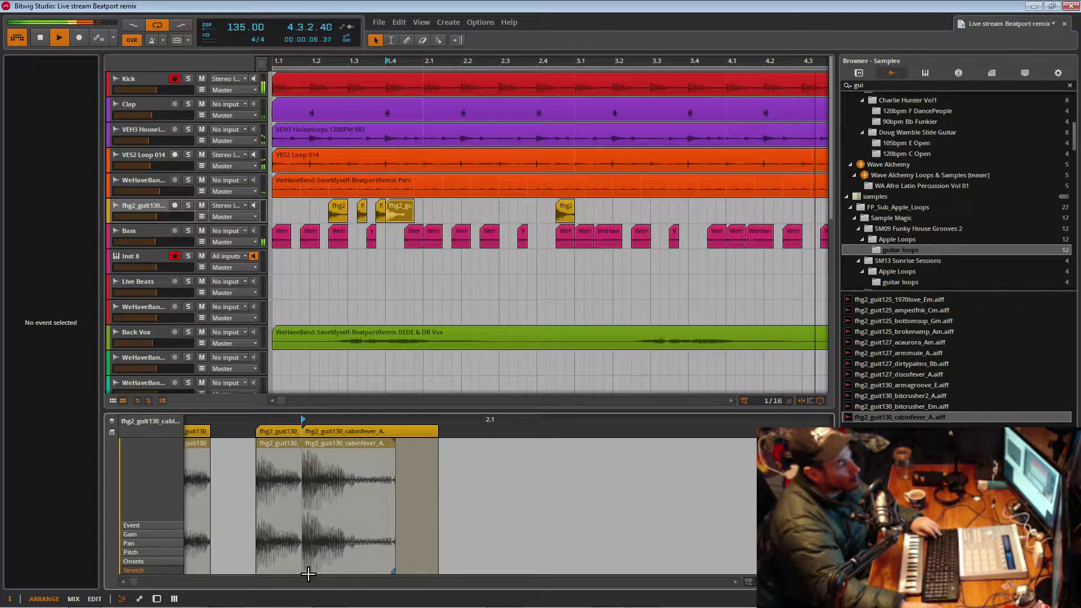
- Stretch the stab's remaining audio event to fill the clip up to its end and replay the loop from the beginning
{"action": "left_click", "coordinate": [314, 447]}
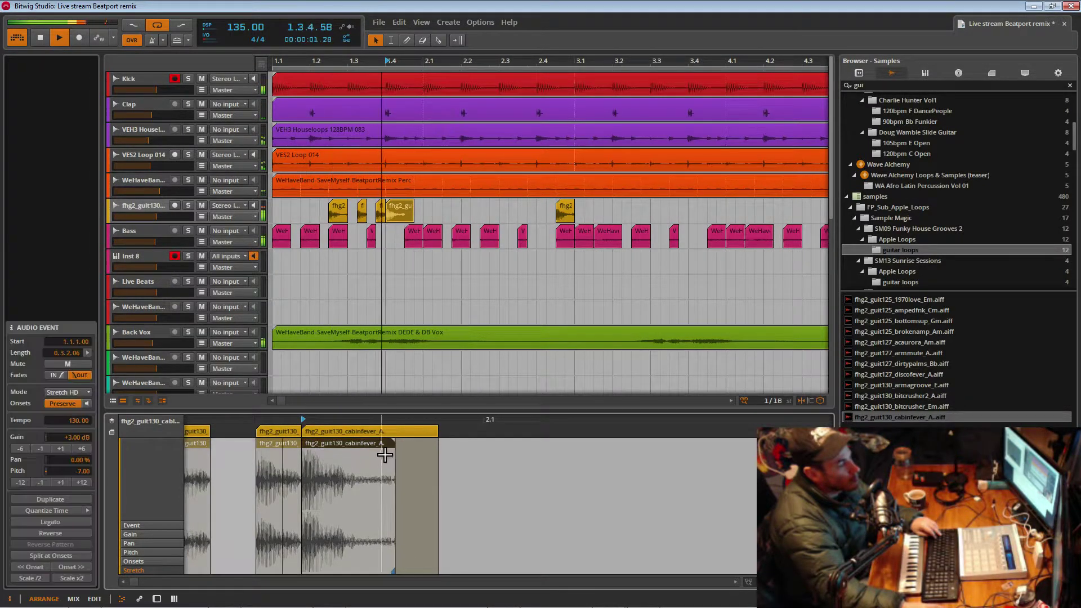
{"action": "mouse_move", "coordinate": [397, 449]}
{"action": "left_mouse_down"}
{"action": "mouse_move", "coordinate": [437, 453]}
{"action": "mouse_move", "coordinate": [396, 453]}
{"action": "left_mouse_up"}
{"action": "left_click_drag", "start_coordinate": [394, 577], "coordinate": [444, 574]}
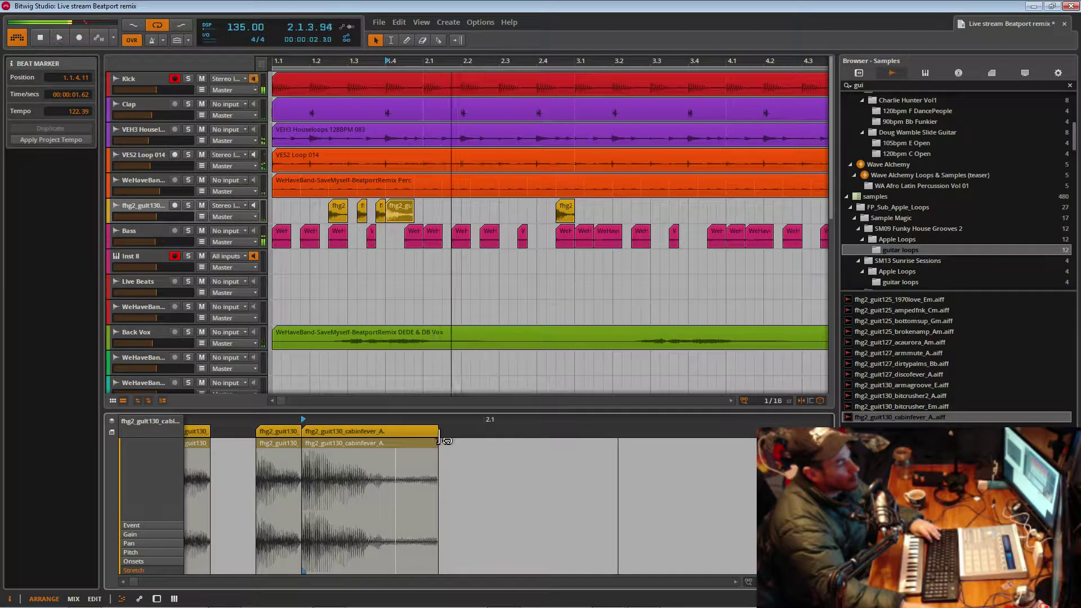
{"action": "left_click", "coordinate": [278, 208]}
{"action": "left_click_drag", "start_coordinate": [413, 62], "coordinate": [458, 61]}
{"action": "key", "text": "space"}
- Delete the guitar stab at 2.4.3.00 and replay the loop from the beginning with the remaining stabs
{"action": "left_click", "coordinate": [395, 208]}
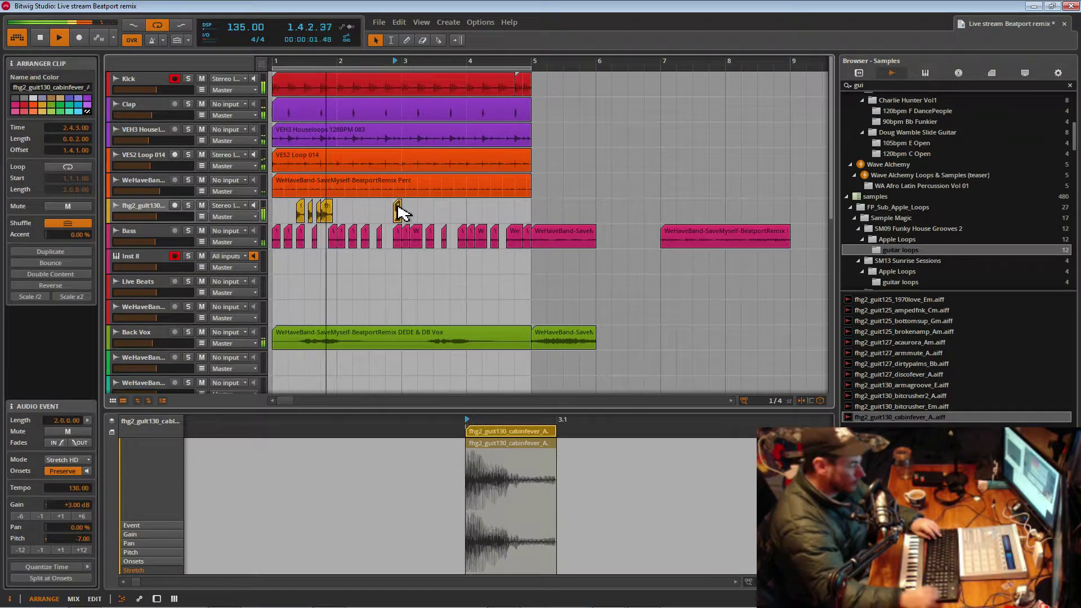
{"action": "key", "text": "Delete"}
{"action": "key", "text": "space"}
{"action": "key", "text": "space"}
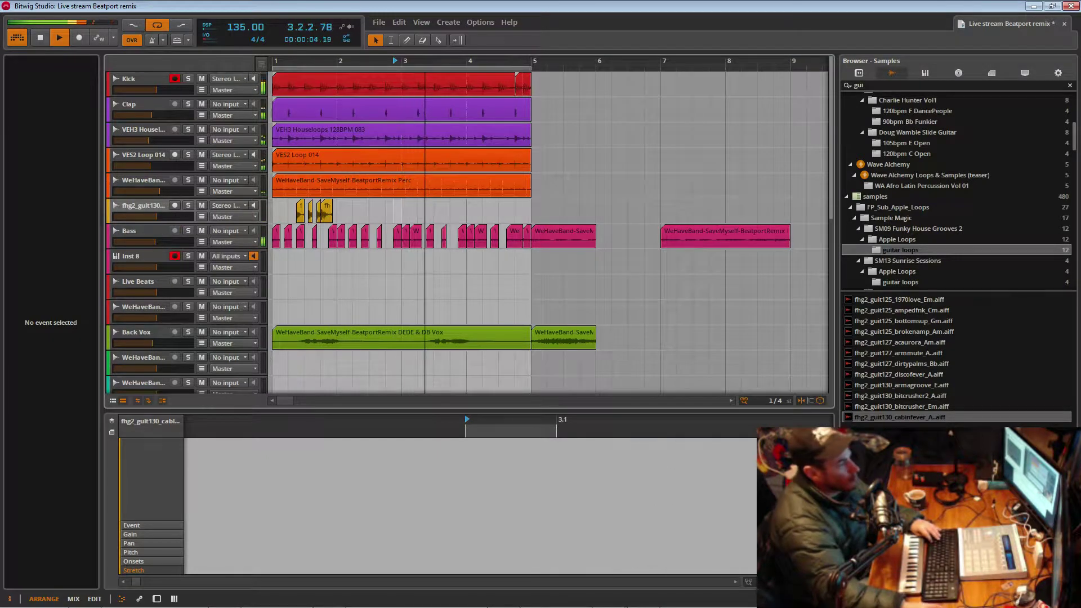
{"action": "left_click_drag", "start_coordinate": [156, 216], "coordinate": [145, 217]}
{"action": "left_click", "coordinate": [277, 209]}
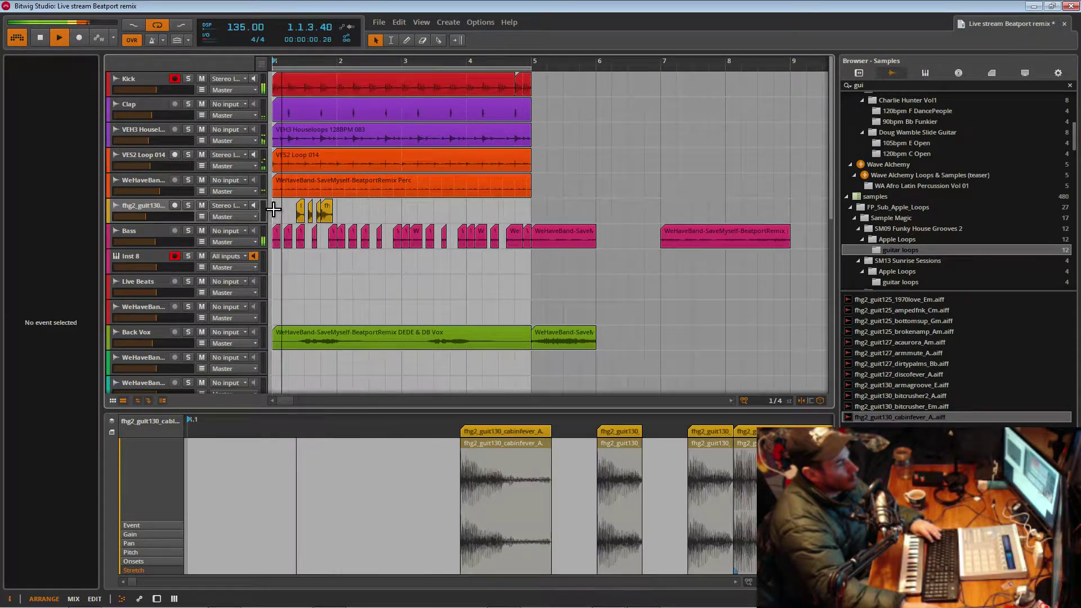
{"action": "key", "text": "space"}
- Delete the whole cabinfever guitar track together with its stabs
{"action": "left_click_drag", "start_coordinate": [296, 210], "coordinate": [335, 220]}
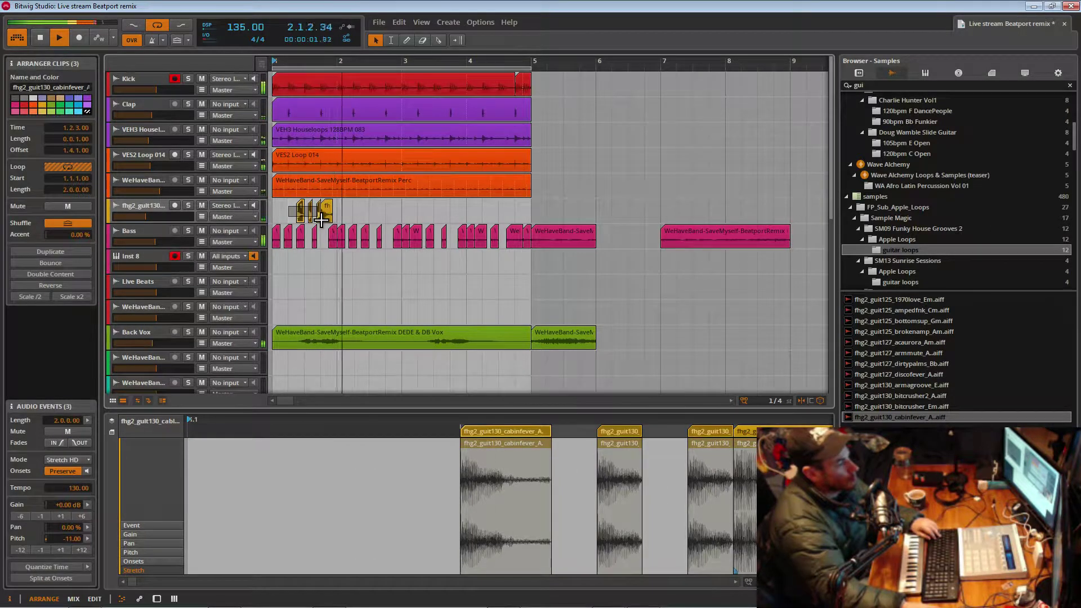
{"action": "left_click", "coordinate": [140, 210]}
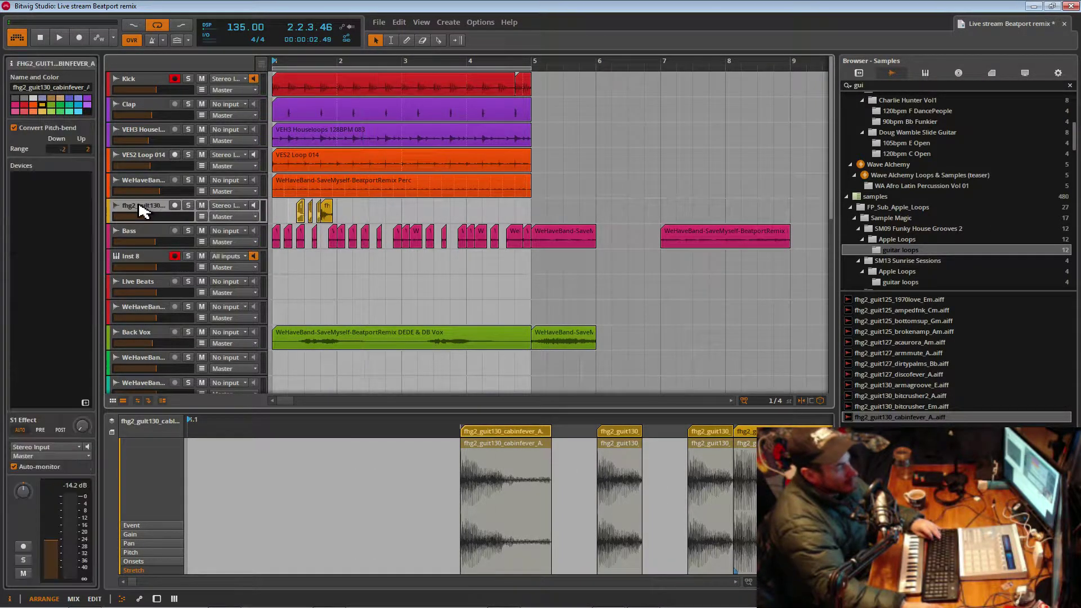
{"action": "key", "text": "Delete"}
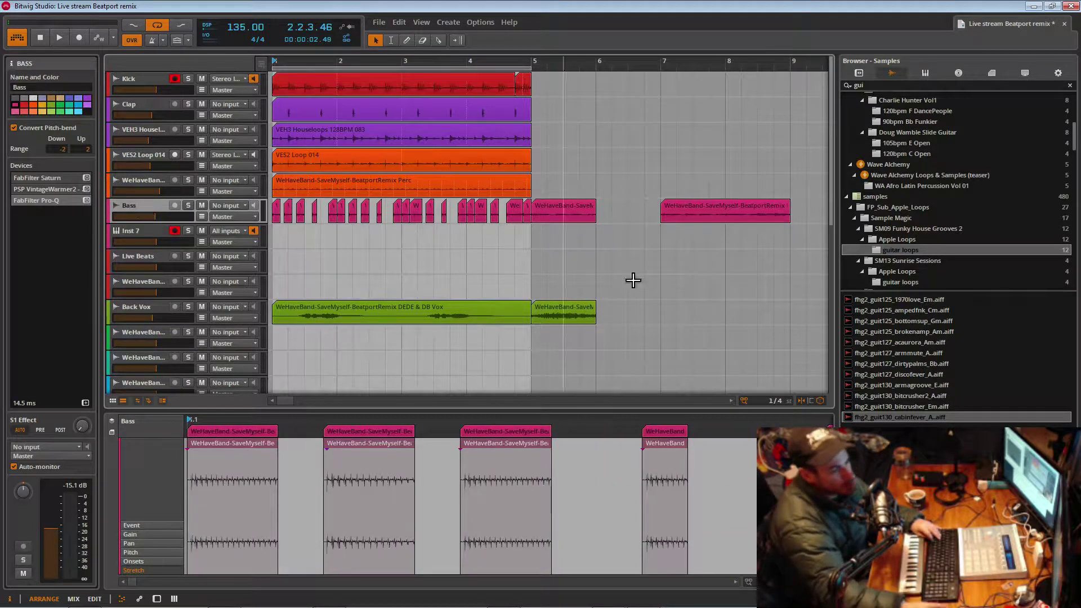
- Audition the delay_A, fadedelay_G and chords_A guitar loops from the SM13 Sunrise Sessions folder
{"action": "left_click", "coordinate": [880, 273]}
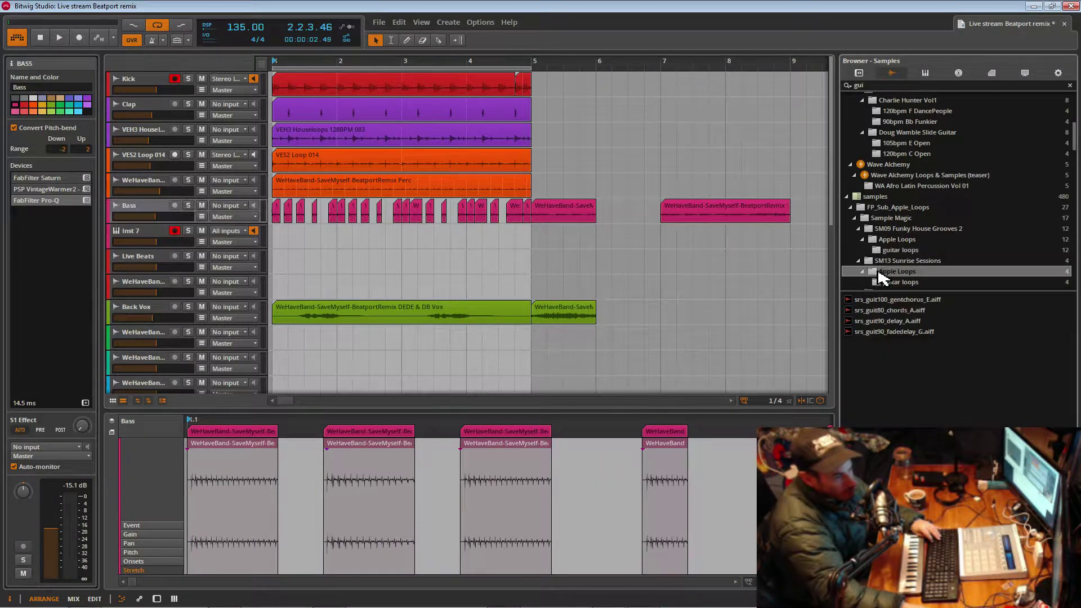
{"action": "left_click", "coordinate": [897, 321]}
{"action": "left_click", "coordinate": [899, 332]}
{"action": "left_click", "coordinate": [891, 282]}
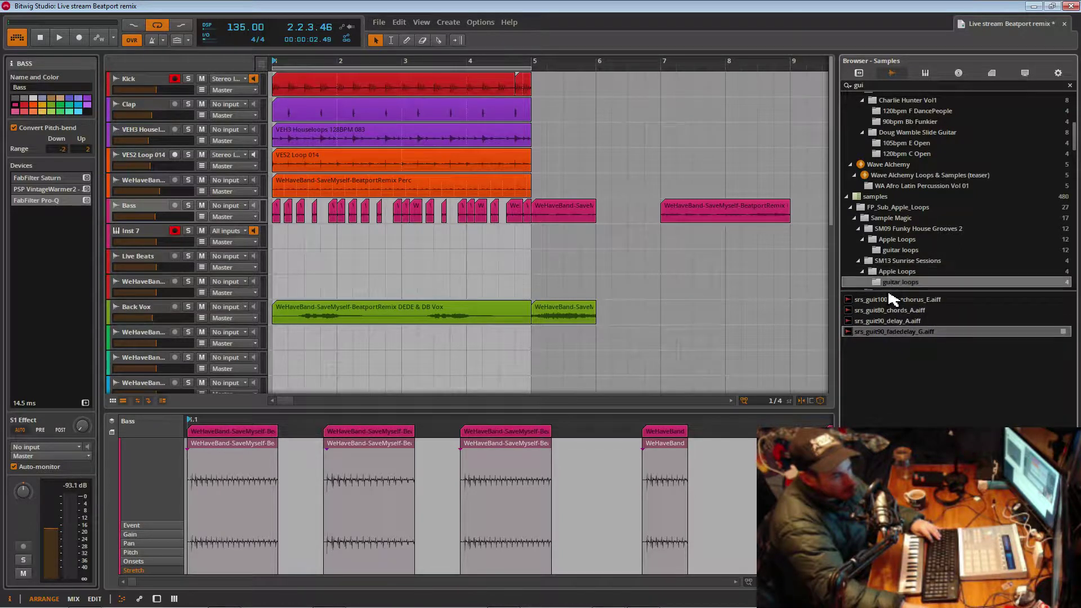
{"action": "left_click", "coordinate": [895, 311]}
- Audition the guitar loops in the 15 Influenza 115bpm and 06 Remember That Jacket 90bpm Am folders
{"action": "scroll", "coordinate": [898, 274], "scroll_direction": "down", "scroll_amount": 3}
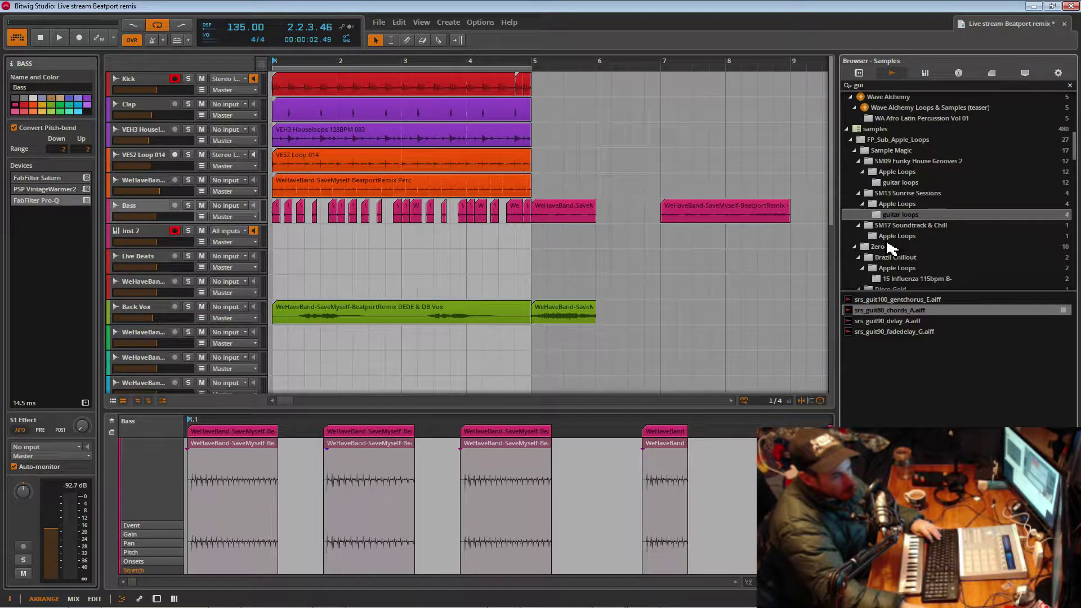
{"action": "scroll", "coordinate": [888, 265], "scroll_direction": "down", "scroll_amount": 2}
{"action": "left_click", "coordinate": [900, 246]}
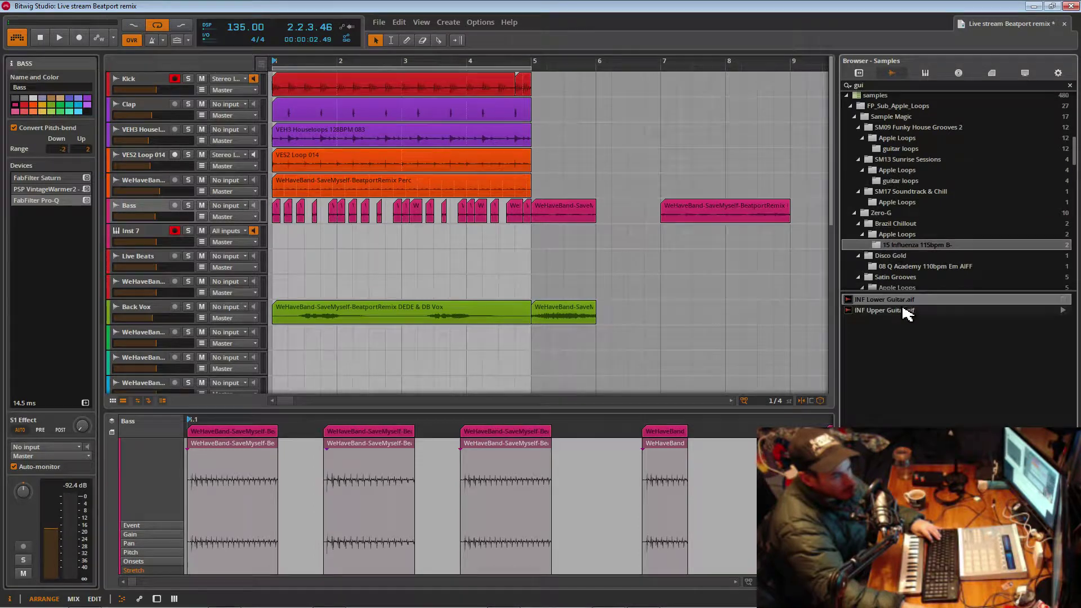
{"action": "left_click", "coordinate": [901, 311]}
{"action": "scroll", "coordinate": [900, 256], "scroll_direction": "down", "scroll_amount": 2}
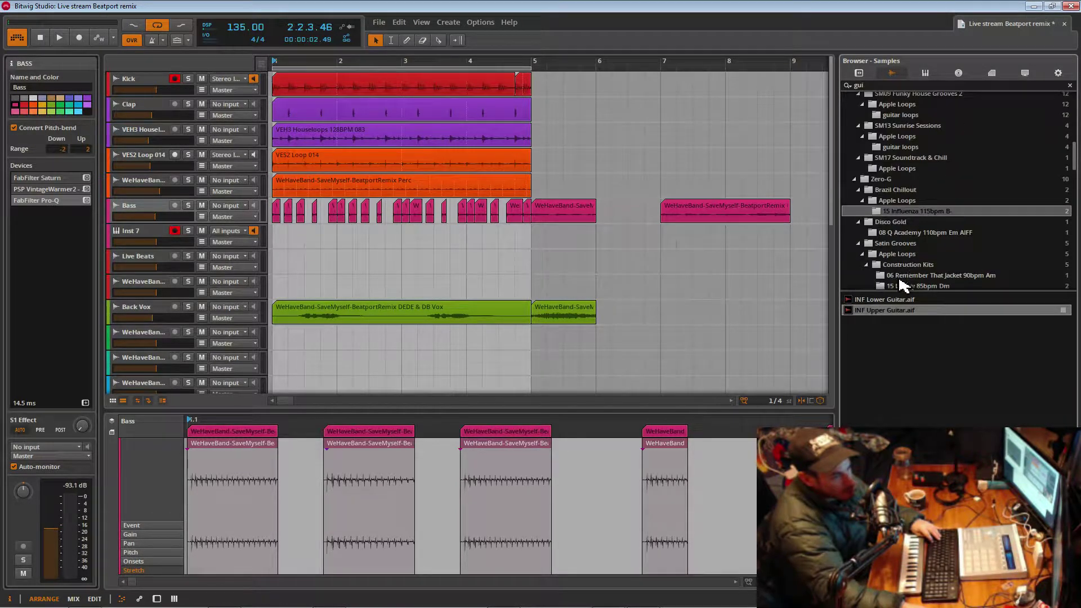
{"action": "left_click", "coordinate": [900, 278]}
{"action": "left_click", "coordinate": [886, 300]}
- Audition LEG Pickin Guitar.aif and LEG Wah Guitar.aif from the 15 Legacy 85bpm Dm folder
{"action": "scroll", "coordinate": [897, 248], "scroll_direction": "down", "scroll_amount": 4}
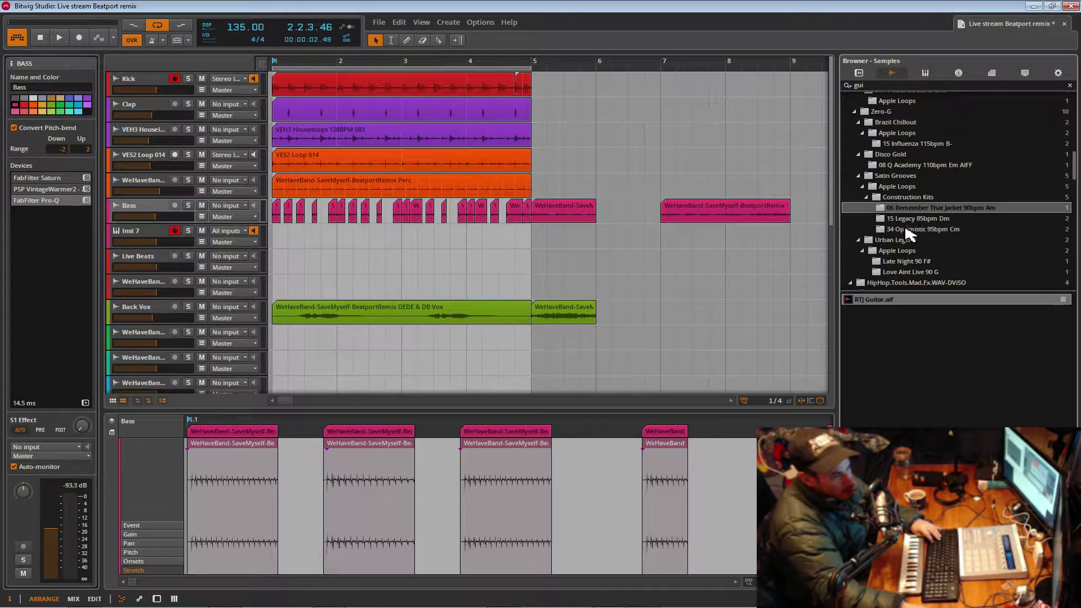
{"action": "left_click", "coordinate": [915, 221]}
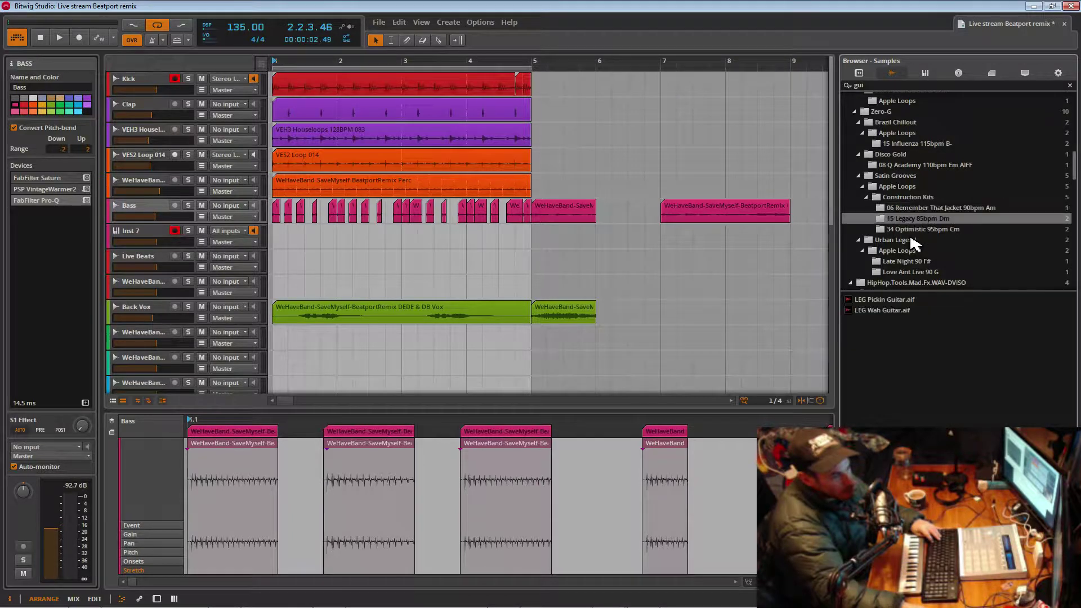
{"action": "left_click", "coordinate": [904, 299]}
{"action": "left_click", "coordinate": [890, 310]}
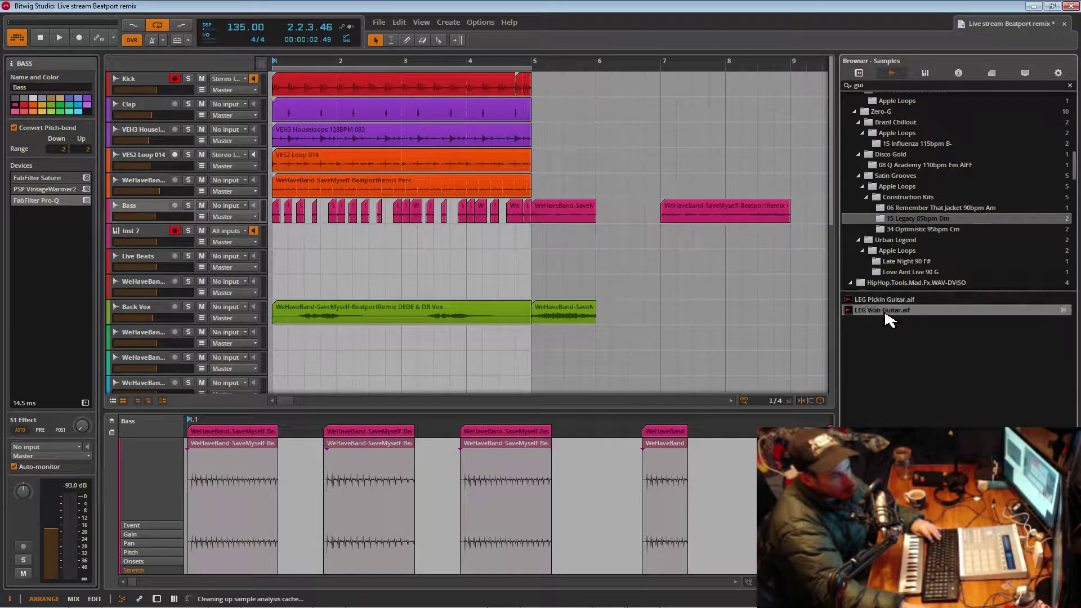
{"action": "scroll", "coordinate": [935, 231], "scroll_direction": "down", "scroll_amount": 2}
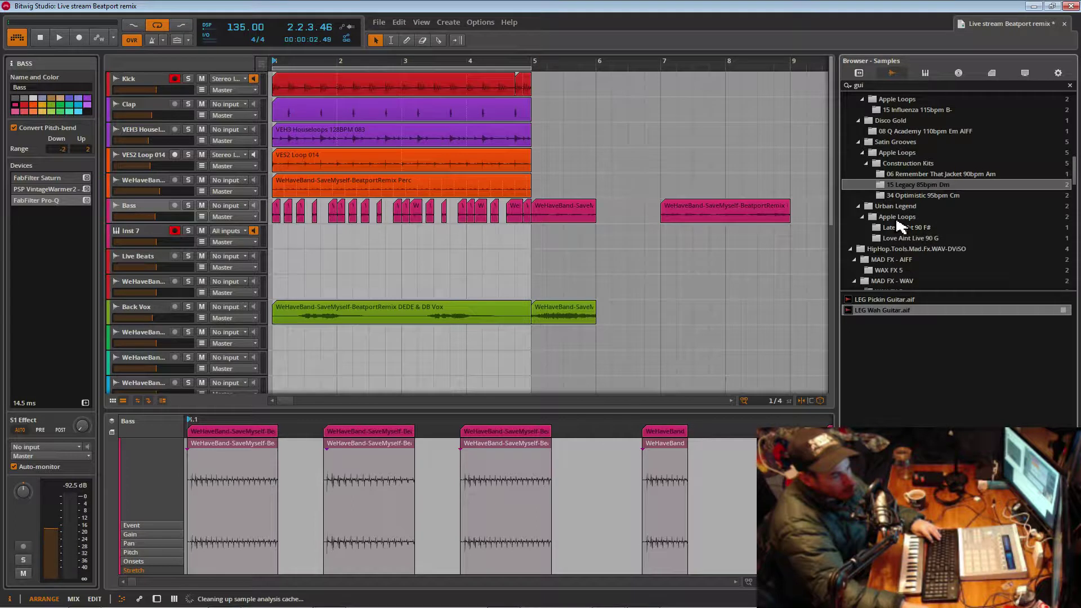
- Place LEG Wah Guitar.aif at 1.1.1.00 on the empty Inst 7 track, and solo that track during playback
{"action": "left_click_drag", "start_coordinate": [884, 317], "coordinate": [273, 232]}
{"action": "key", "text": "space"}
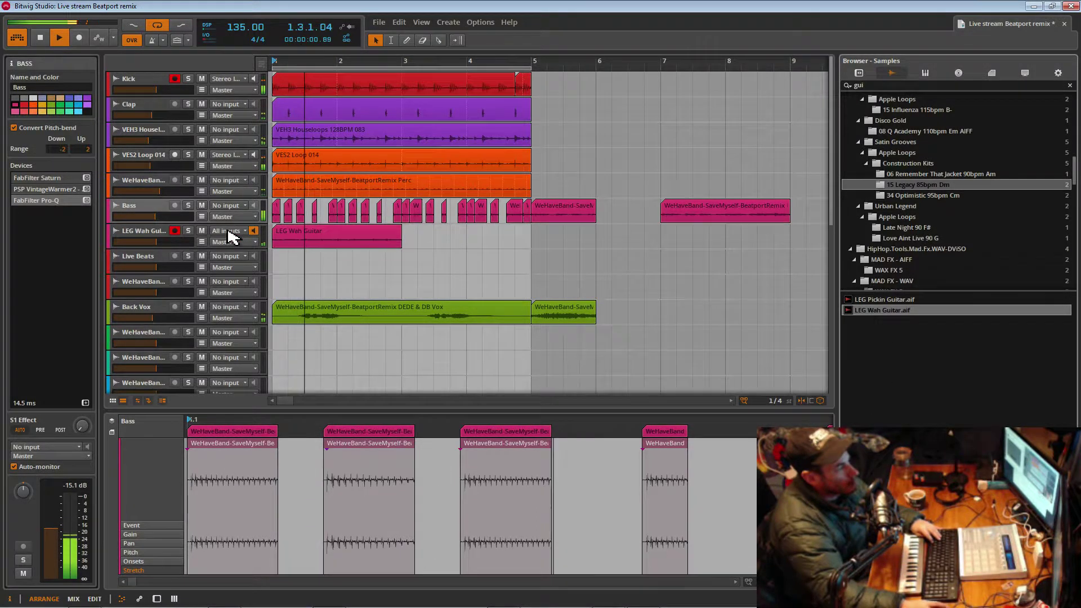
{"action": "left_click", "coordinate": [188, 230]}
- Extend the looped LEG Wah Guitar clip to a length of 4.0.0.00
{"action": "left_click", "coordinate": [401, 248]}
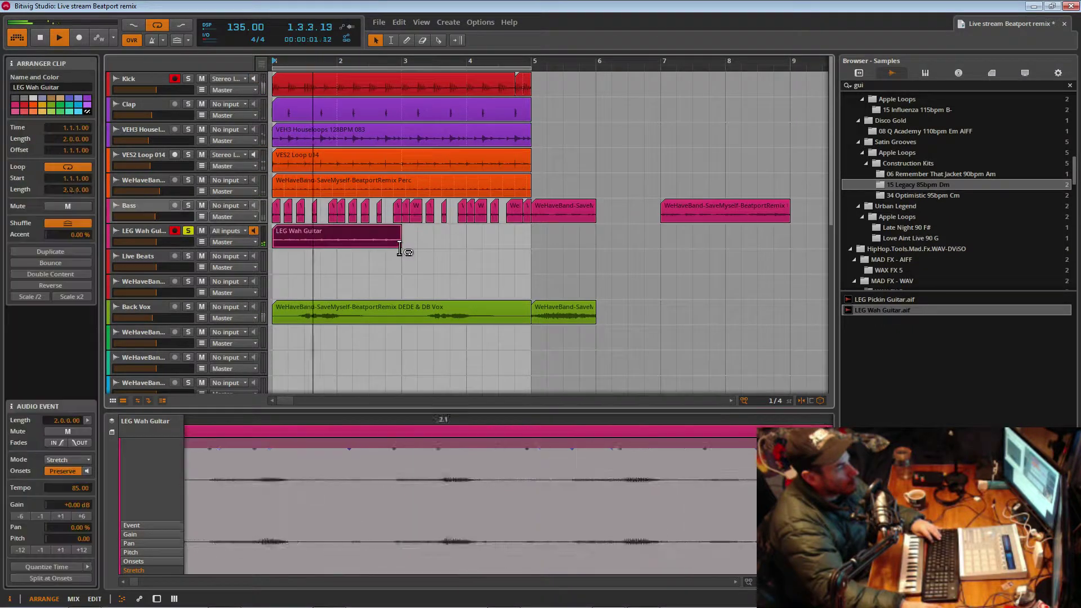
{"action": "mouse_move", "coordinate": [406, 243]}
{"action": "left_mouse_down"}
{"action": "mouse_move", "coordinate": [525, 248]}
{"action": "mouse_move", "coordinate": [404, 249]}
{"action": "left_mouse_up"}
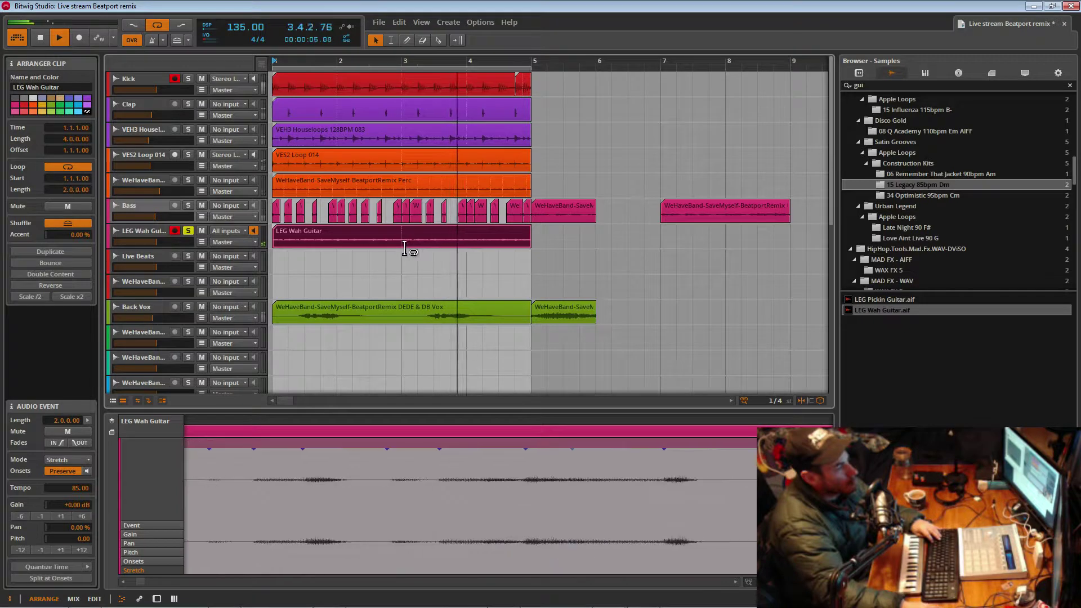
- Raise the LEG Wah Guitar track's volume to about -4 dB and turn off its solo
{"action": "left_click_drag", "start_coordinate": [160, 242], "coordinate": [168, 242]}
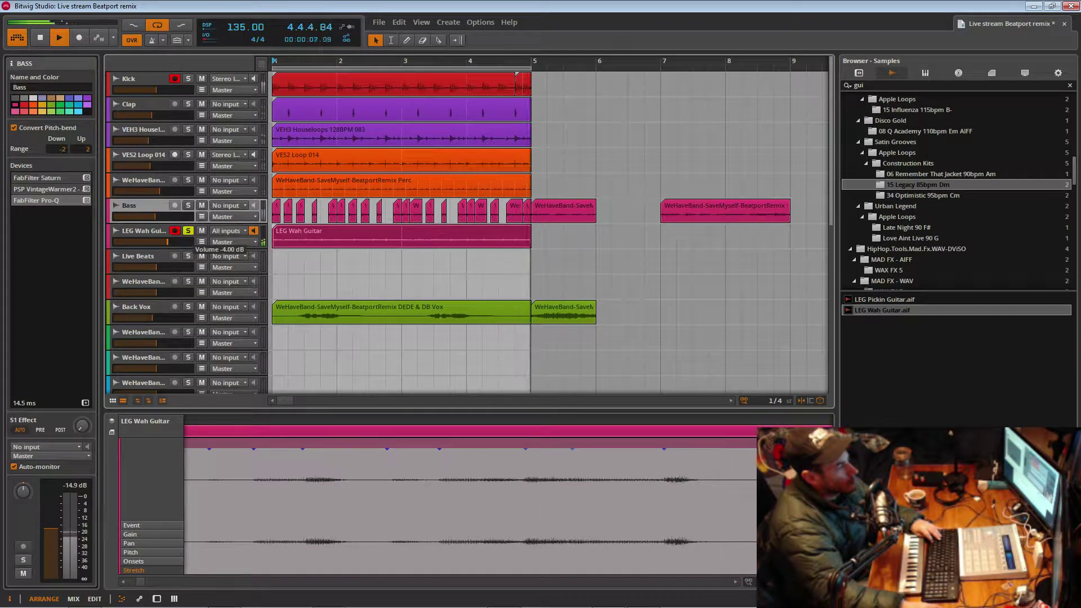
{"action": "left_click", "coordinate": [150, 236]}
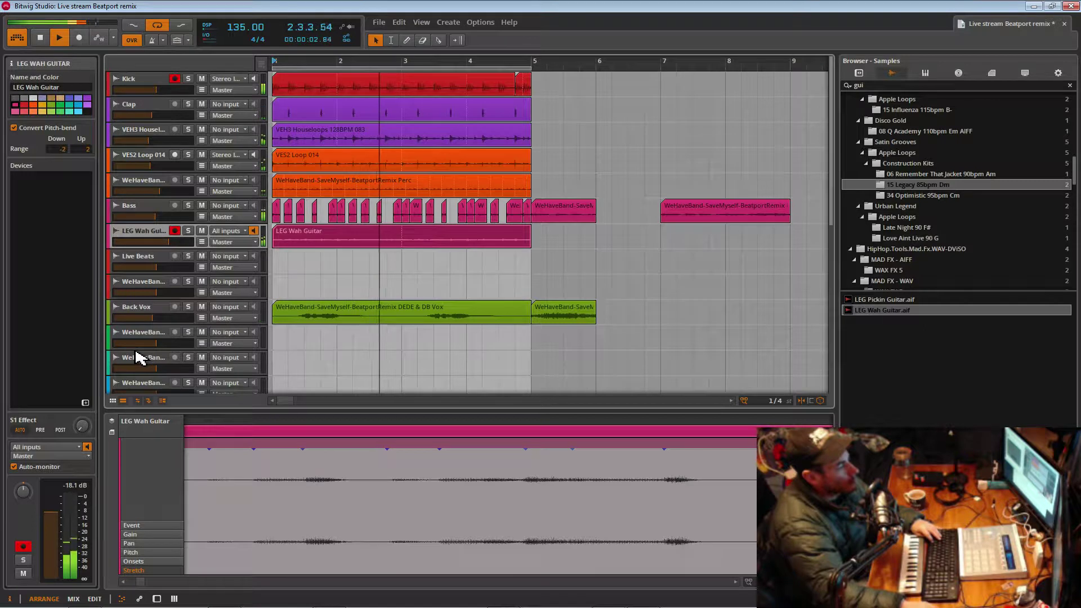
- Set the LEG Wah Guitar clip's gain to +1.00 dB and its playback mode to Stretch HD
{"action": "left_click", "coordinate": [311, 244]}
{"action": "left_click", "coordinate": [62, 516]}
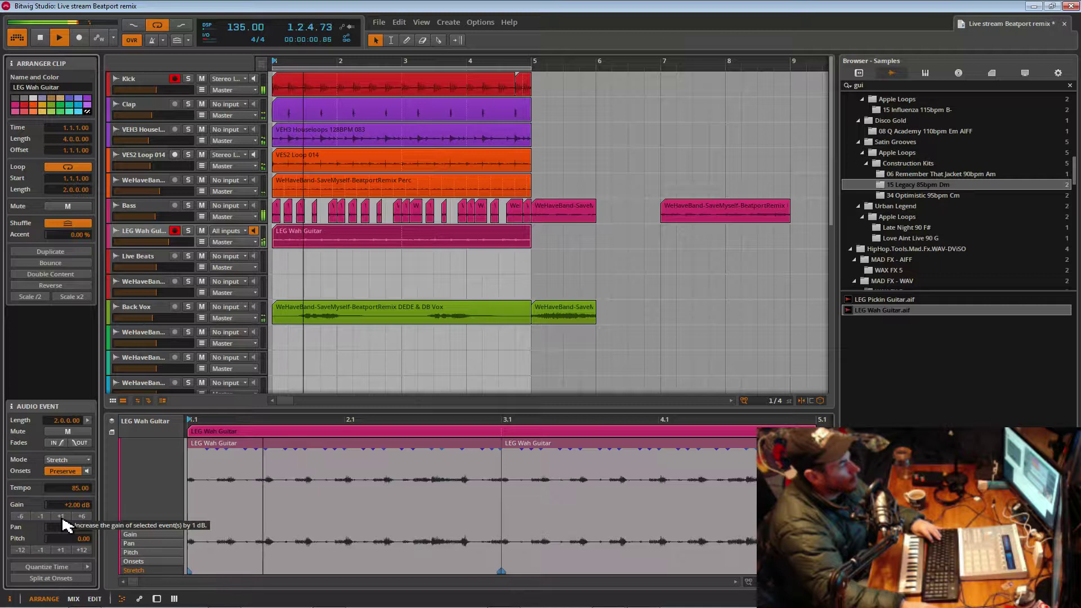
{"action": "left_click", "coordinate": [62, 517]}
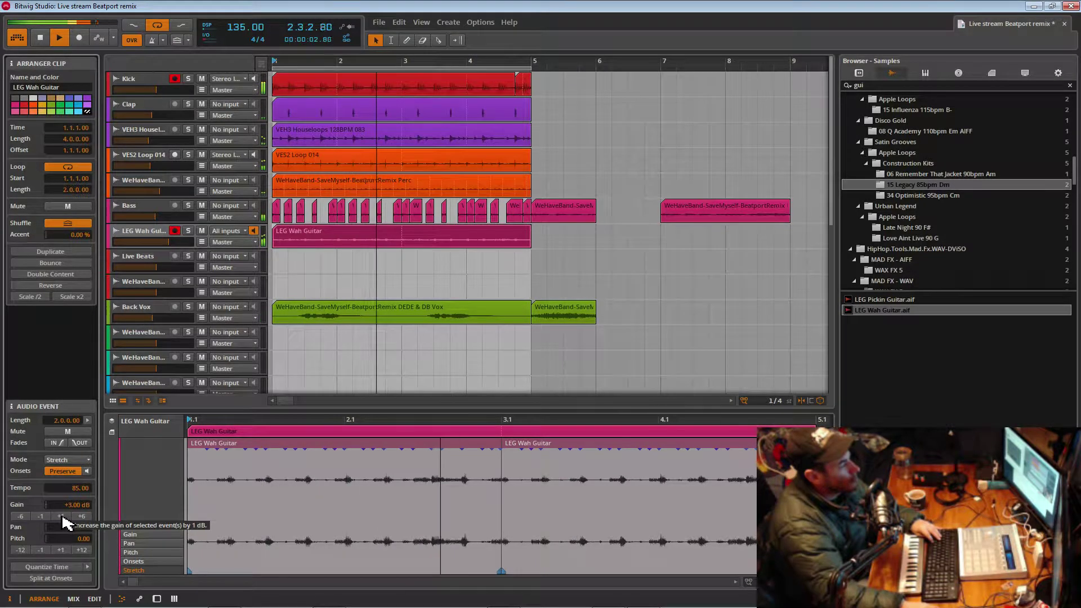
{"action": "left_click", "coordinate": [41, 516]}
{"action": "left_click", "coordinate": [41, 516]}
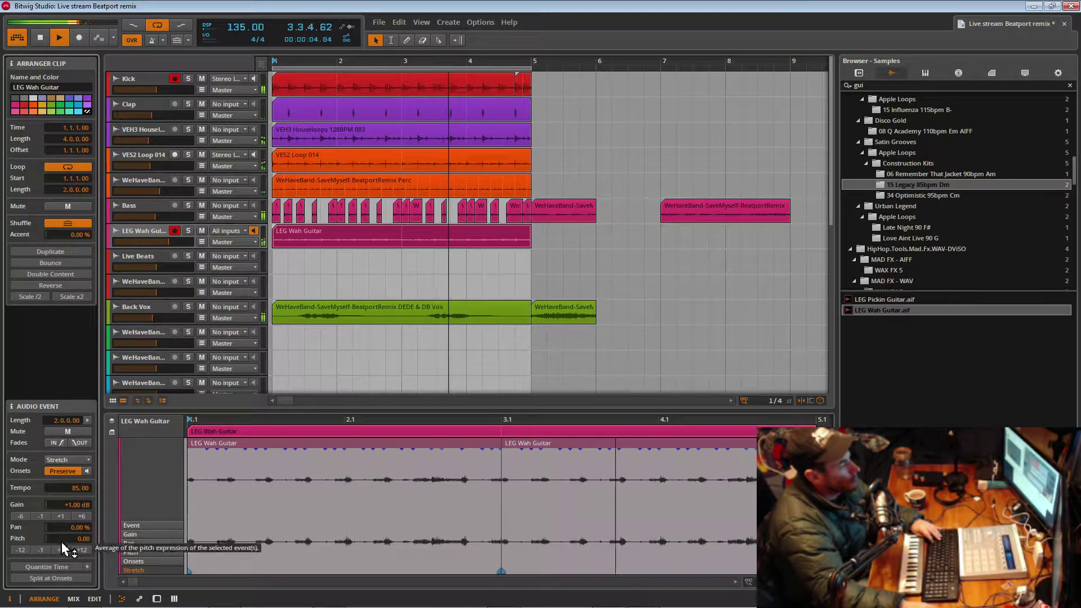
{"action": "left_click", "coordinate": [68, 460]}
{"action": "left_click", "coordinate": [69, 476]}
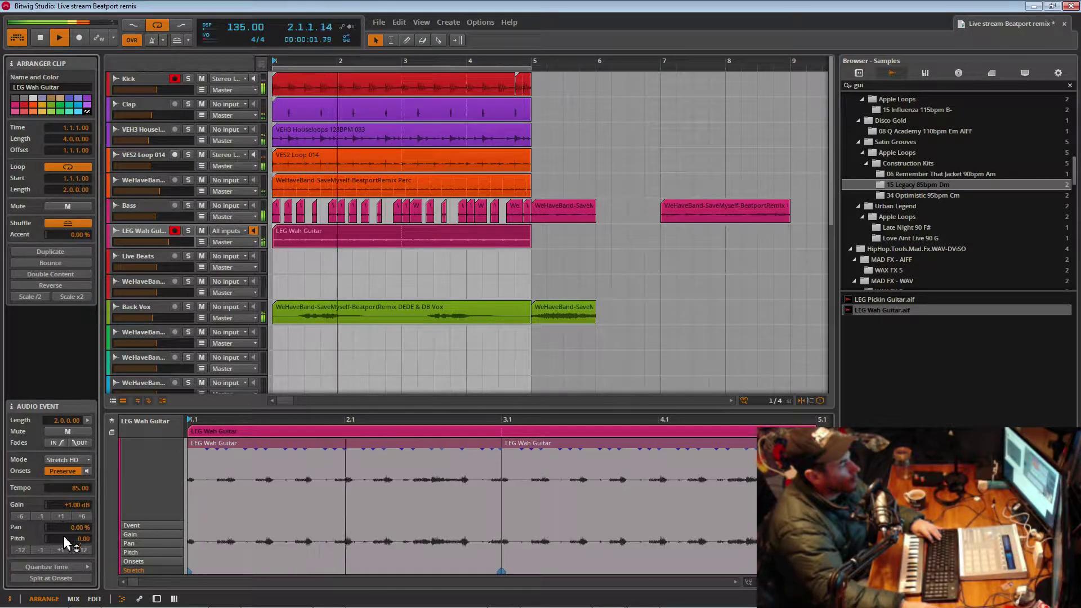
- Try several pitch transpositions on the LEG Wah Guitar clip during playback, ending at +3 semitones
{"action": "left_click", "coordinate": [62, 550]}
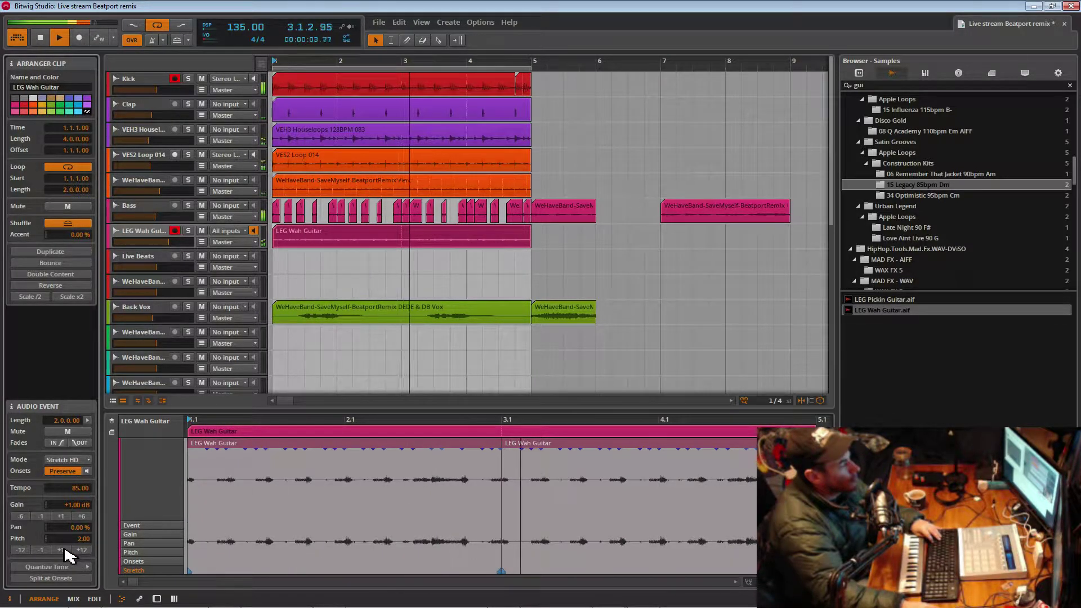
{"action": "left_click", "coordinate": [46, 551]}
{"action": "left_click", "coordinate": [47, 551]}
{"action": "left_click", "coordinate": [46, 550]}
{"action": "left_click", "coordinate": [60, 550]}
{"action": "left_click", "coordinate": [60, 550]}
{"action": "left_click", "coordinate": [59, 550]}
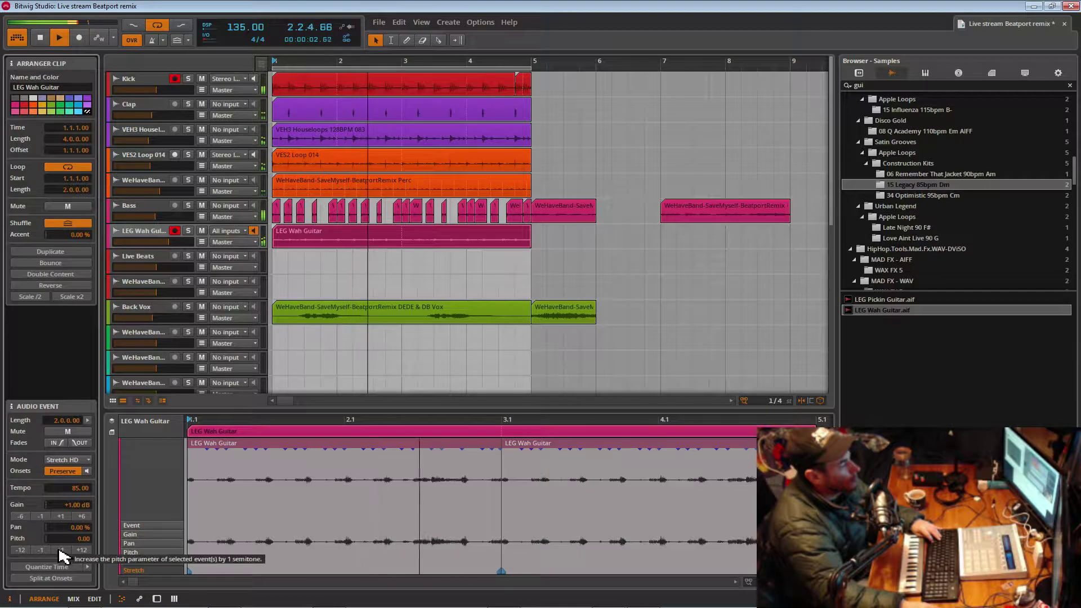
{"action": "left_click", "coordinate": [60, 550]}
{"action": "left_click", "coordinate": [61, 550]}
{"action": "left_click", "coordinate": [61, 550]}
{"action": "left_click", "coordinate": [47, 551]}
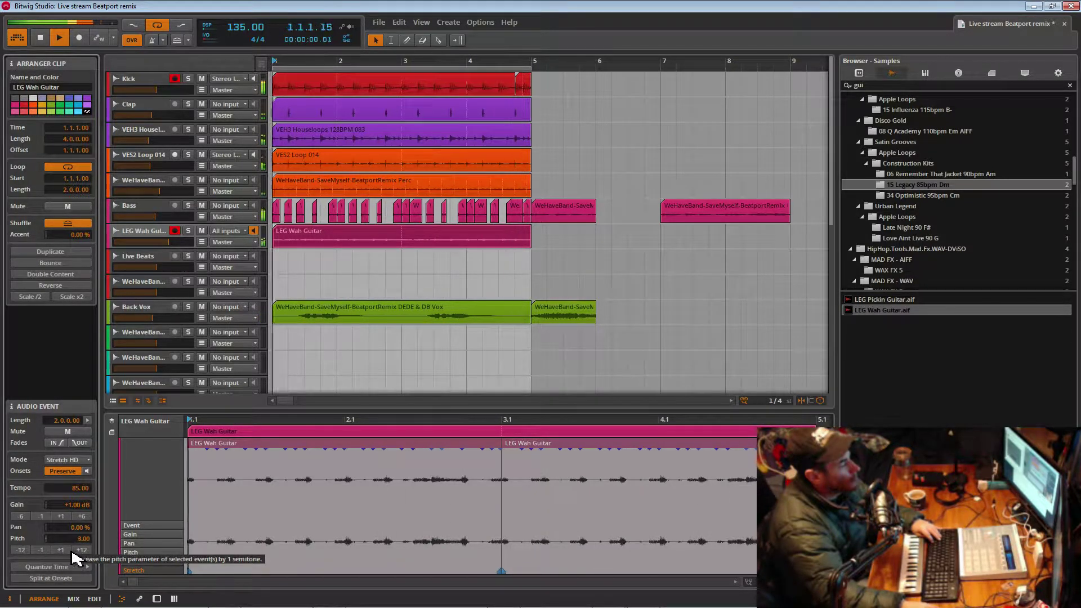
{"action": "left_click", "coordinate": [42, 550]}
{"action": "left_click", "coordinate": [42, 550]}
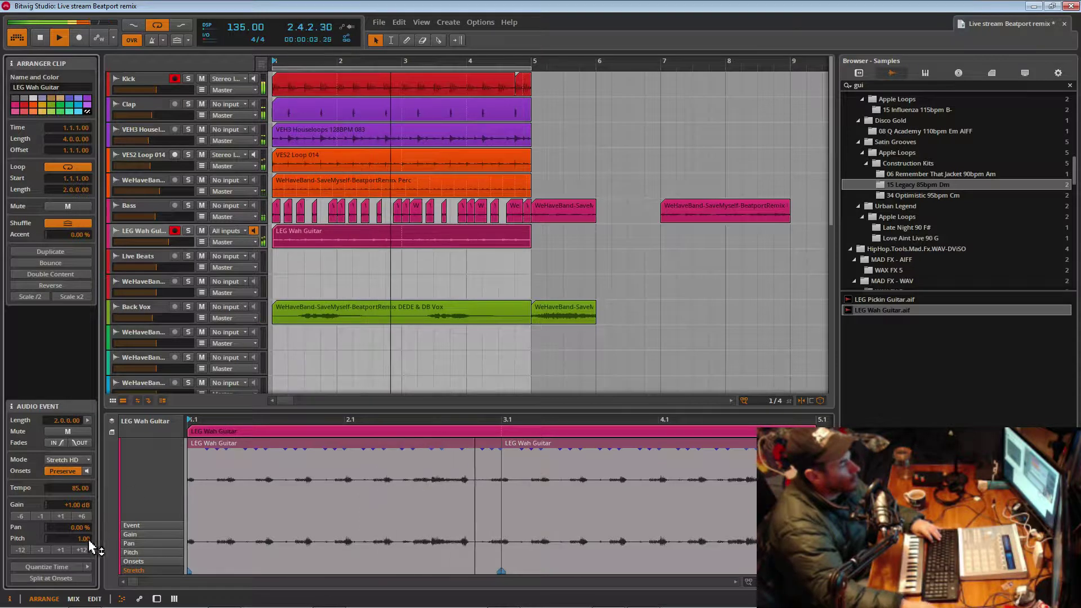
{"action": "left_click", "coordinate": [63, 550]}
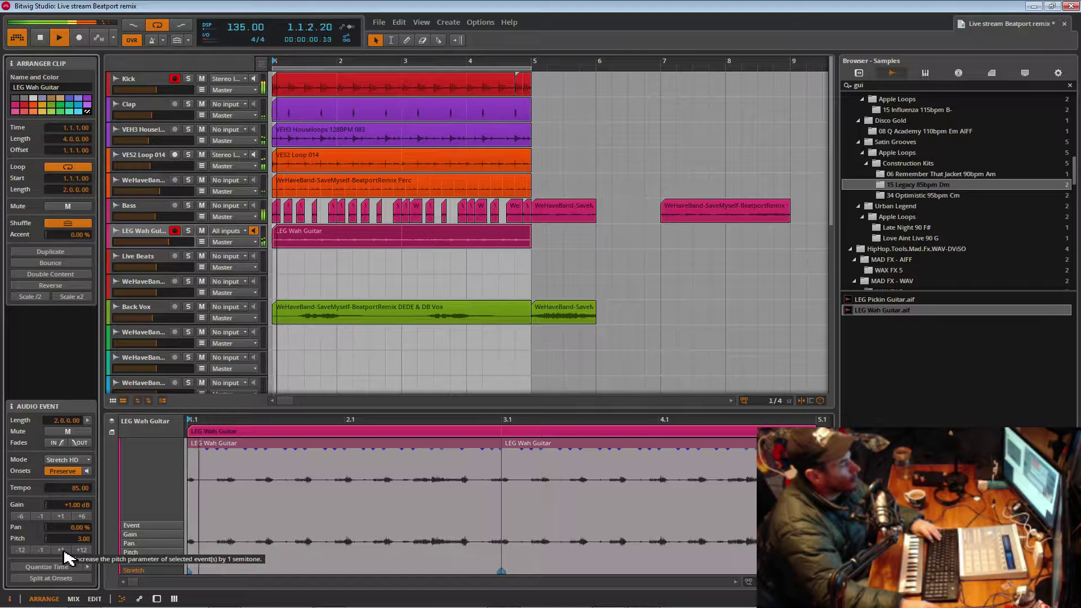
- Stop playback and delete the LEG Wah Guitar clip from its track
{"action": "left_click", "coordinate": [311, 245]}
{"action": "key", "text": "space"}
{"action": "key", "text": "Delete"}
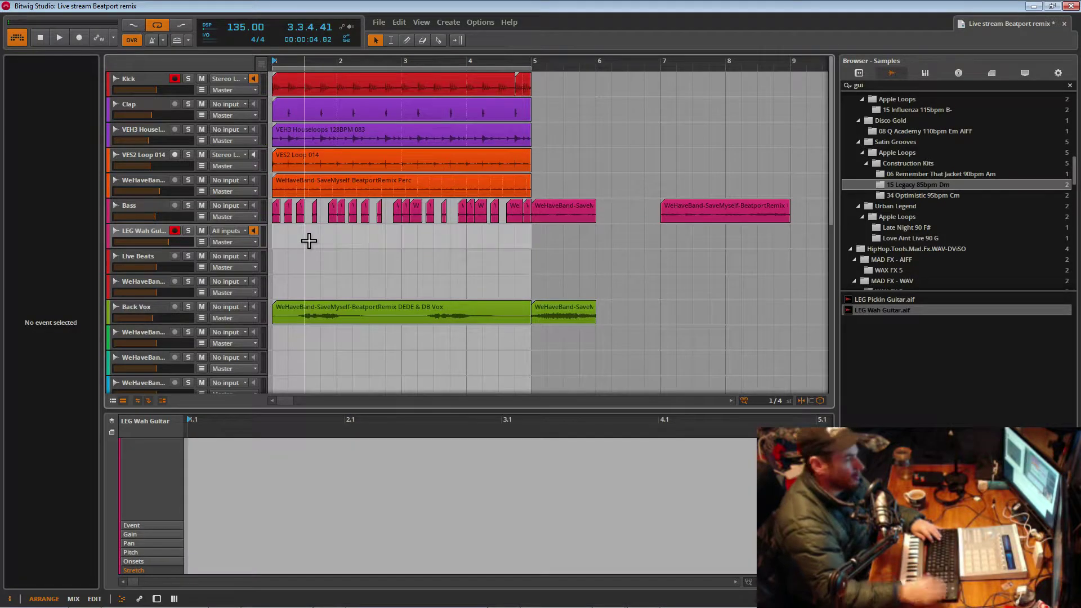
- Check the guitar samples in the 34 Optimistic 95bpm Cm, WAX FX 5 and Jungle Loops_Trap Loft Vol 3 folders
{"action": "left_click", "coordinate": [914, 196]}
{"action": "left_click", "coordinate": [898, 270]}
{"action": "scroll", "coordinate": [903, 273], "scroll_direction": "down", "scroll_amount": 3}
{"action": "left_click", "coordinate": [901, 213]}
{"action": "key", "text": "space"}
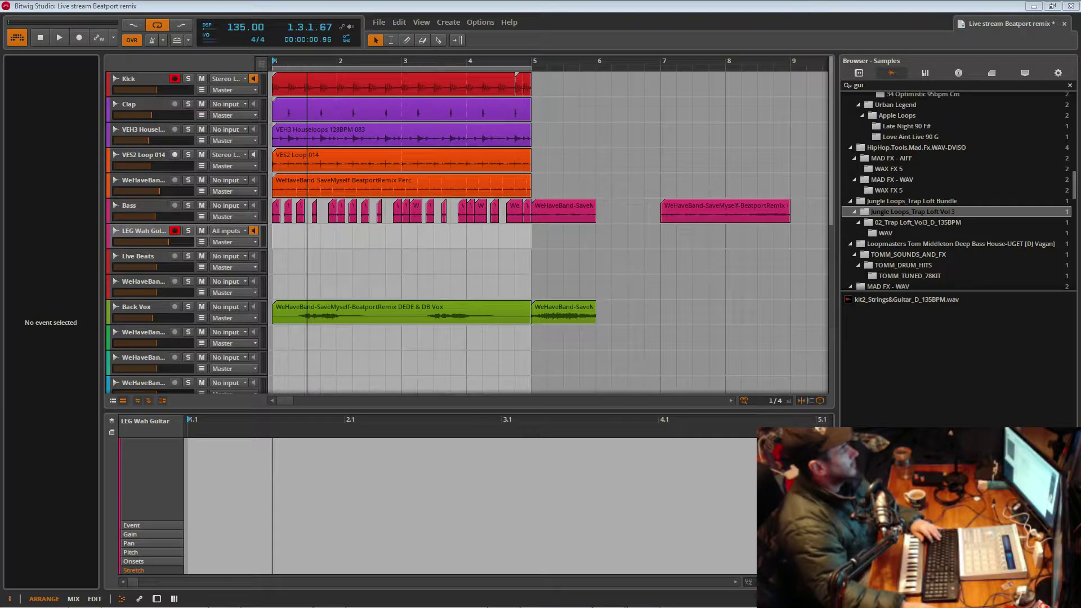
- Place the Gits A guitar clip at bar 1 of the LEG Wah Guitar track and start playback
{"action": "left_click_drag", "start_coordinate": [193, 251], "coordinate": [273, 235]}
{"action": "left_click_drag", "start_coordinate": [444, 67], "coordinate": [444, 194]}
{"action": "left_click_drag", "start_coordinate": [278, 246], "coordinate": [288, 246]}
{"action": "mouse_move", "coordinate": [274, 246]}
{"action": "left_mouse_down"}
{"action": "mouse_move", "coordinate": [349, 247]}
{"action": "mouse_move", "coordinate": [291, 244]}
{"action": "left_mouse_up"}
{"action": "key", "text": "space"}
{"action": "left_click_drag", "start_coordinate": [294, 61], "coordinate": [462, 135]}
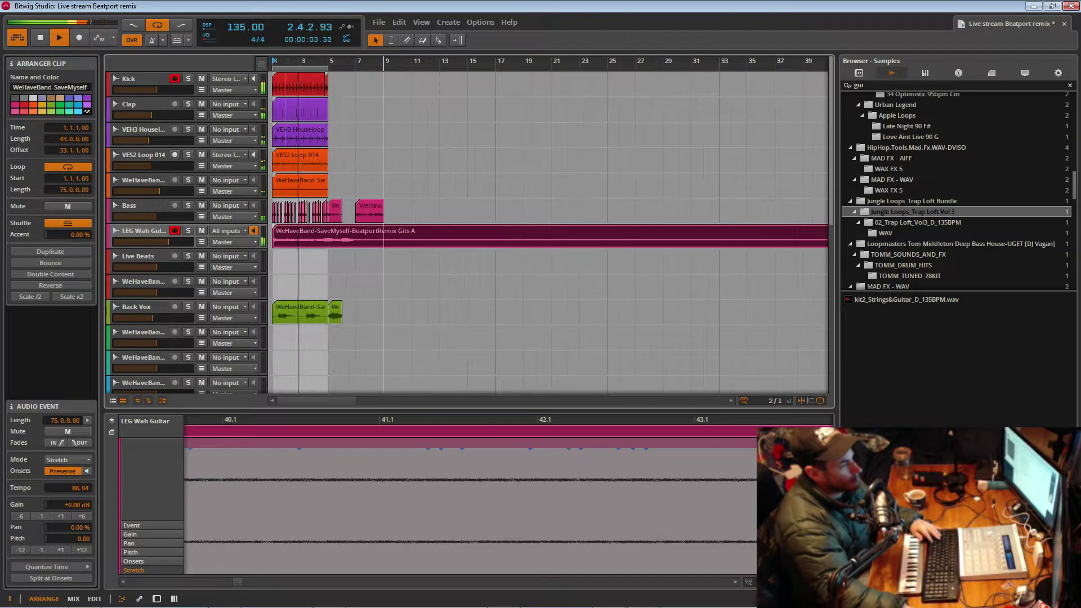
- Shorten the Gits A guitar clip to four bars so it ends at bar 5
{"action": "key", "text": "plus"}
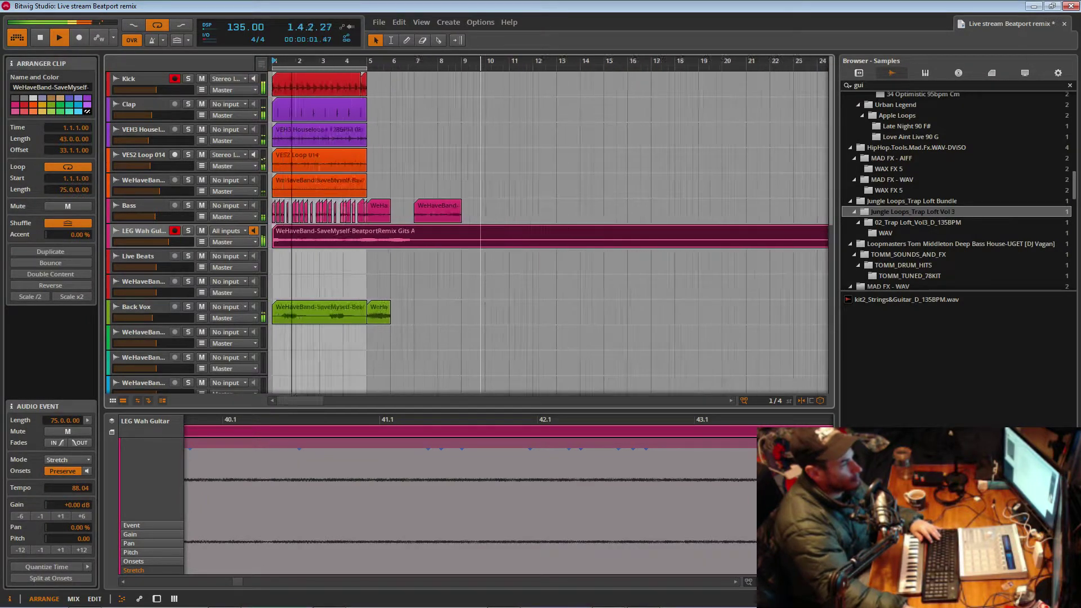
{"action": "key", "text": "minus"}
{"action": "key", "text": "minus"}
{"action": "left_click_drag", "start_coordinate": [668, 251], "coordinate": [308, 273]}
{"action": "left_click_drag", "start_coordinate": [285, 65], "coordinate": [285, 147]}
{"action": "key", "text": "space"}
{"action": "key", "text": "space"}
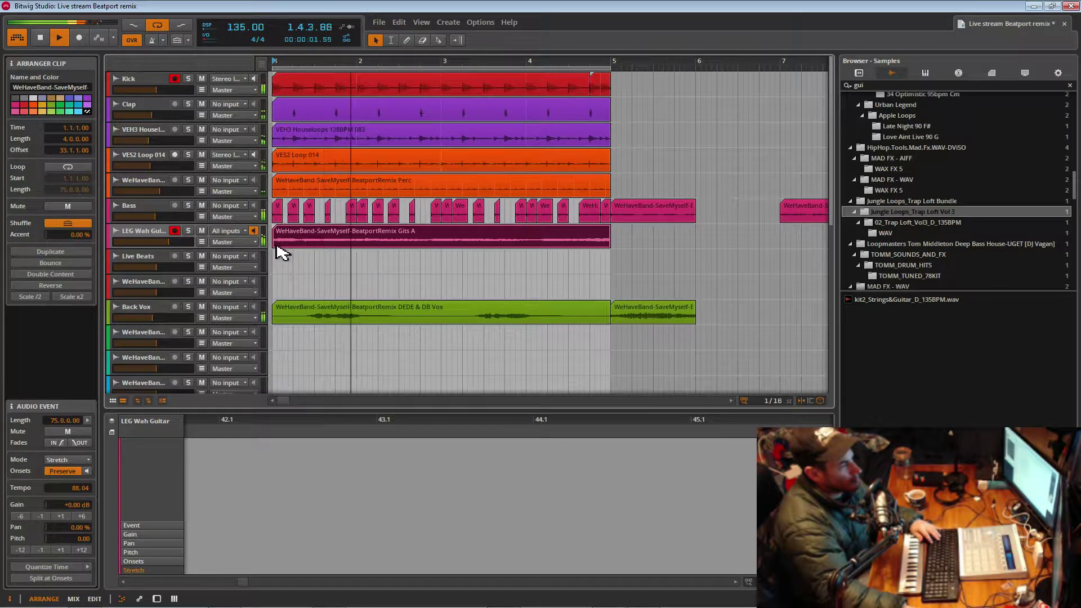
- Trim the guitar clip's start to offset 33.3.3.00 and loop that one-beat section from bar 1 to bar 5
{"action": "left_click_drag", "start_coordinate": [278, 248], "coordinate": [336, 248]}
{"action": "left_click", "coordinate": [609, 246]}
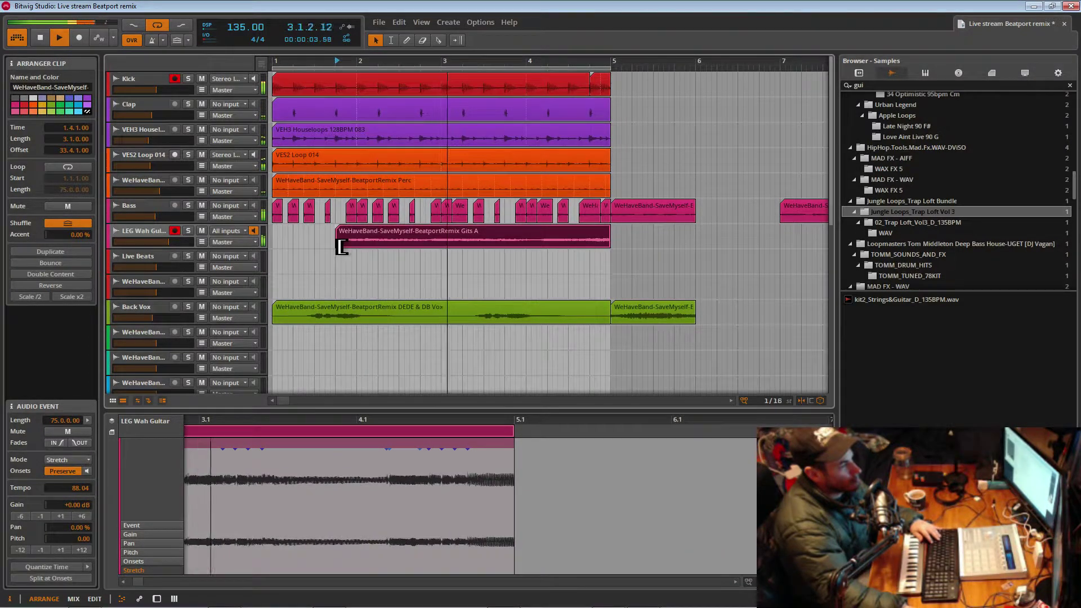
{"action": "left_click_drag", "start_coordinate": [338, 248], "coordinate": [327, 248]}
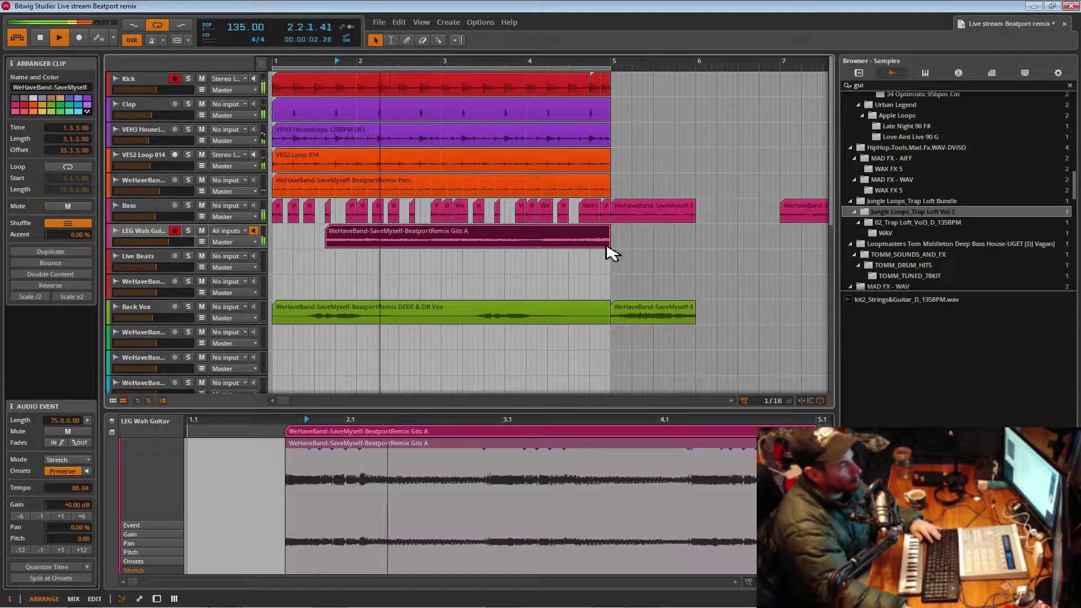
{"action": "left_click_drag", "start_coordinate": [611, 249], "coordinate": [294, 241]}
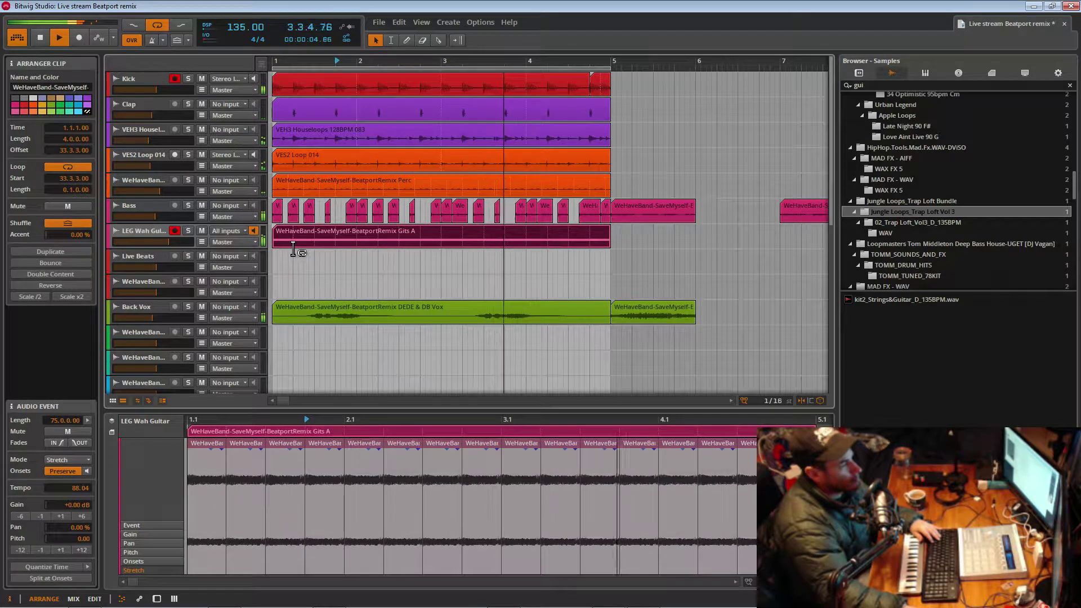
- Try guitar loop lengths of one and a half, two and three beats, and return to one beat
{"action": "left_click_drag", "start_coordinate": [293, 250], "coordinate": [304, 249]}
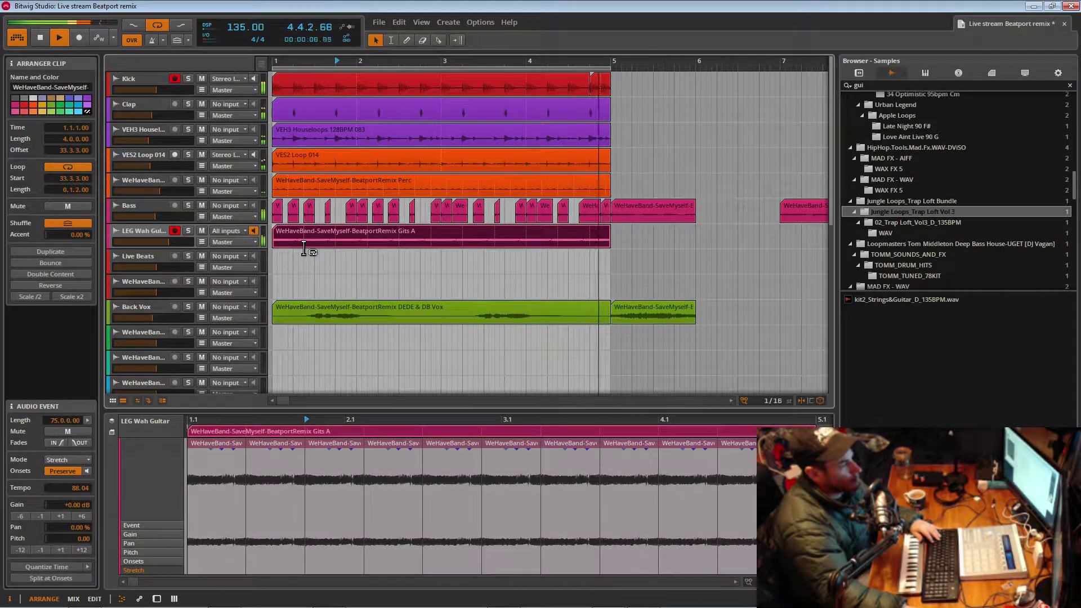
{"action": "left_click_drag", "start_coordinate": [305, 249], "coordinate": [315, 249]}
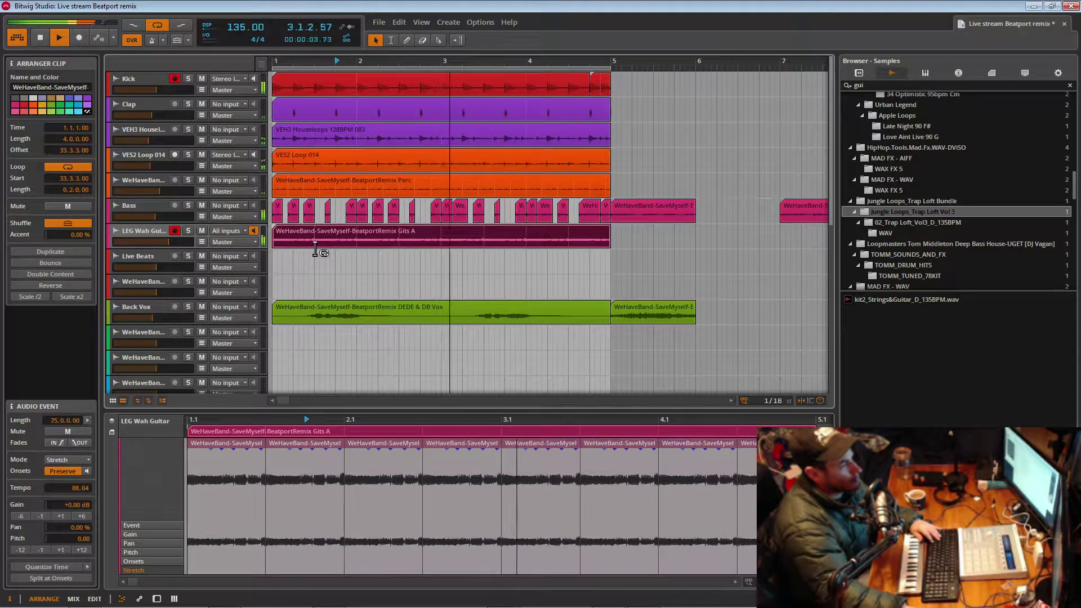
{"action": "left_click_drag", "start_coordinate": [315, 249], "coordinate": [336, 249]}
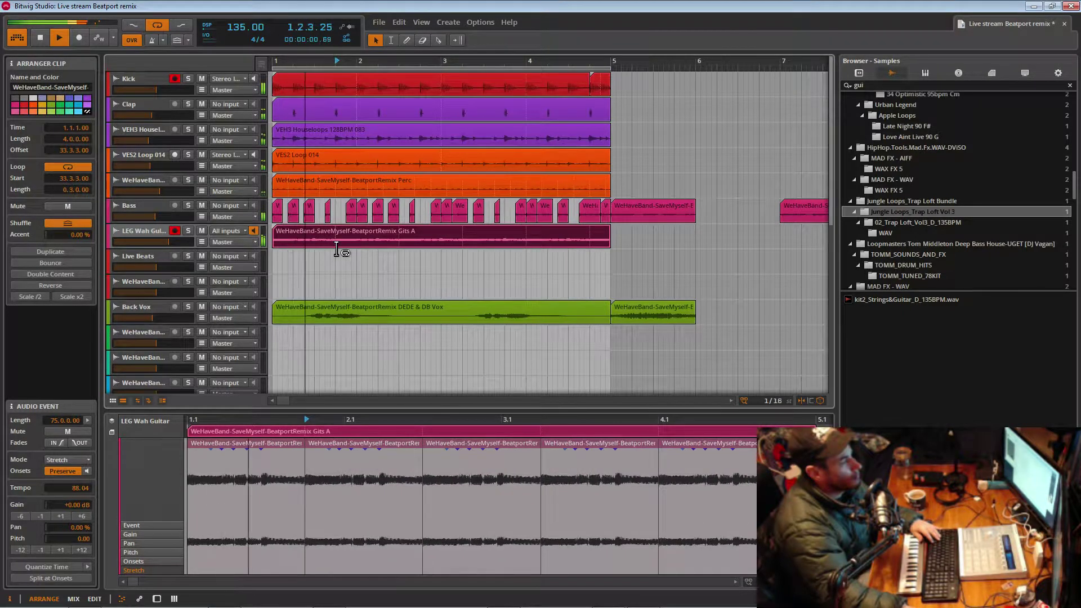
{"action": "left_click_drag", "start_coordinate": [337, 249], "coordinate": [295, 255]}
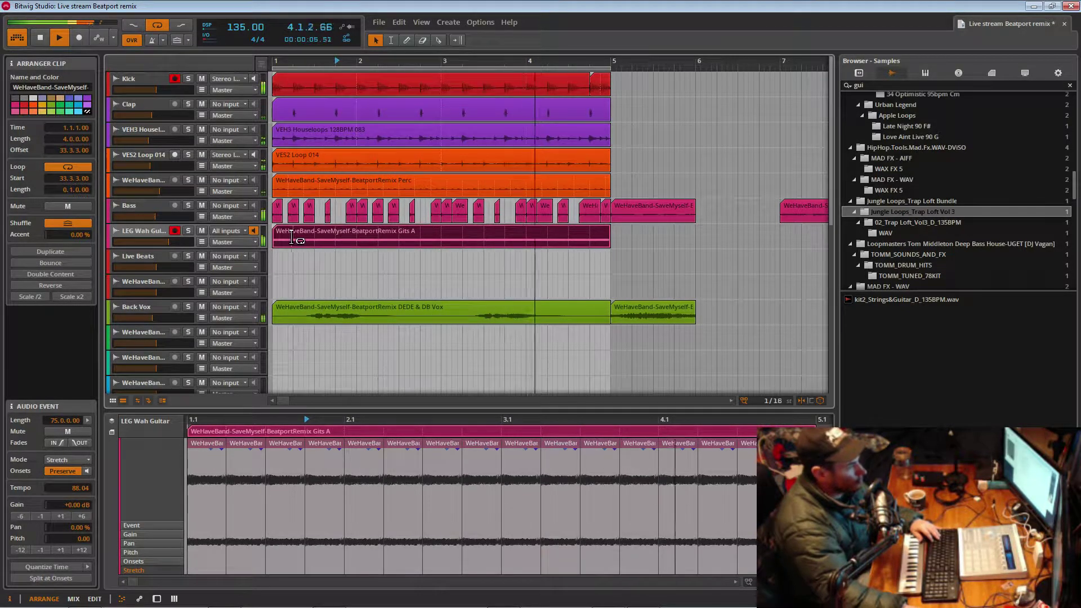
- Try splitting the looped guitar event and trimming its second piece to a length of 0.0.0.57
{"action": "left_click", "coordinate": [209, 452]}
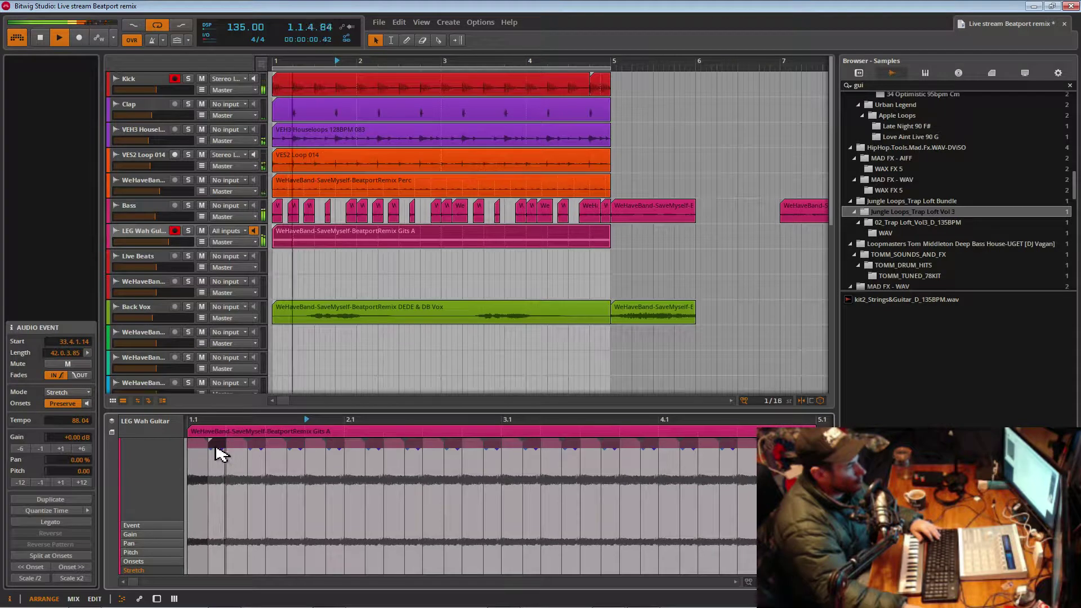
{"action": "mouse_move", "coordinate": [215, 446]}
{"action": "left_mouse_down"}
{"action": "mouse_move", "coordinate": [227, 447]}
{"action": "mouse_move", "coordinate": [217, 448]}
{"action": "left_mouse_up"}
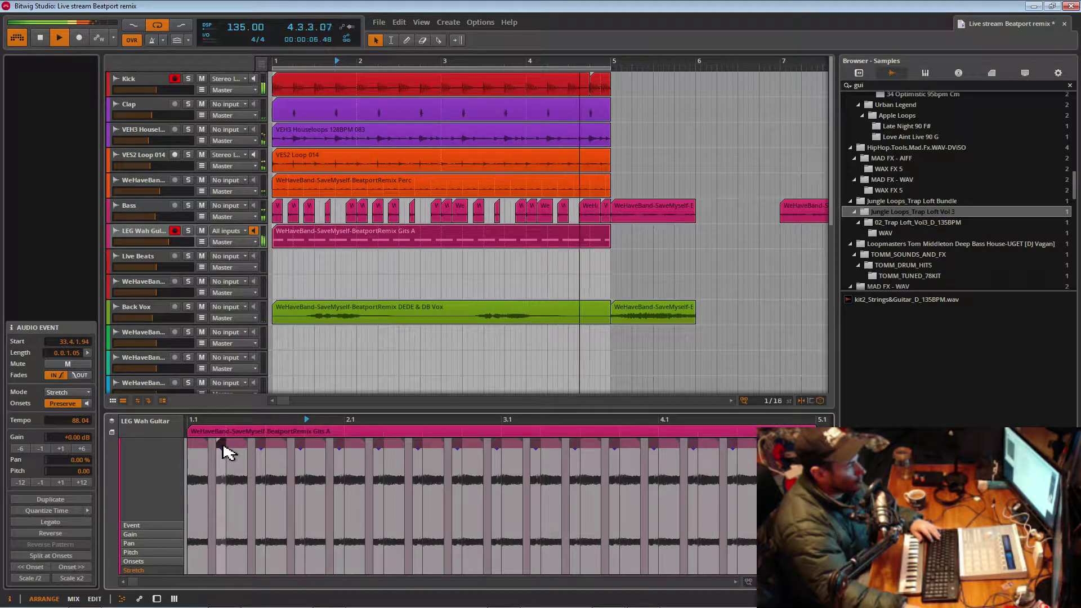
{"action": "left_click_drag", "start_coordinate": [229, 447], "coordinate": [352, 495]}
{"action": "left_click_drag", "start_coordinate": [386, 454], "coordinate": [322, 447]}
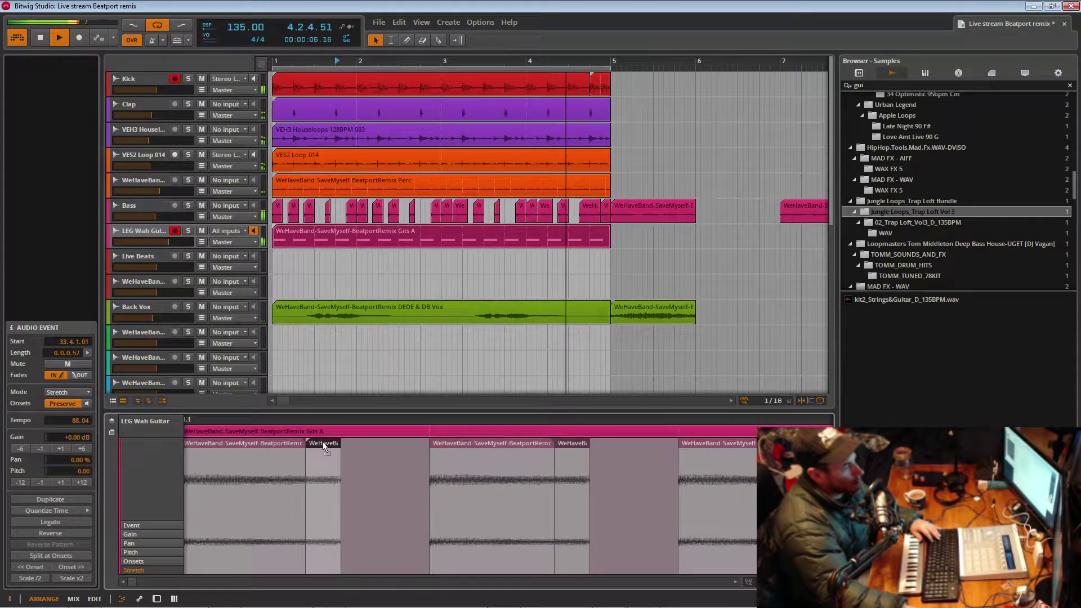
- Delete the second piece of the guitar event and extend the first piece to a length of 0.1.0.00
{"action": "left_click_drag", "start_coordinate": [333, 419], "coordinate": [303, 400]}
{"action": "left_click", "coordinate": [308, 454]}
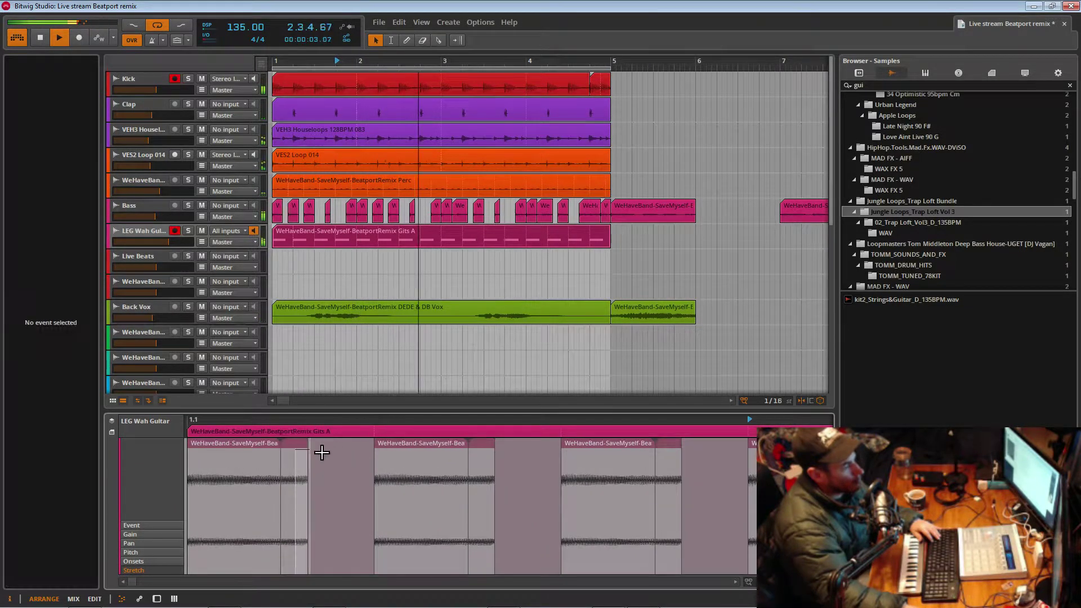
{"action": "left_click", "coordinate": [297, 447]}
{"action": "key", "text": "Delete"}
{"action": "left_click_drag", "start_coordinate": [283, 448], "coordinate": [379, 447]}
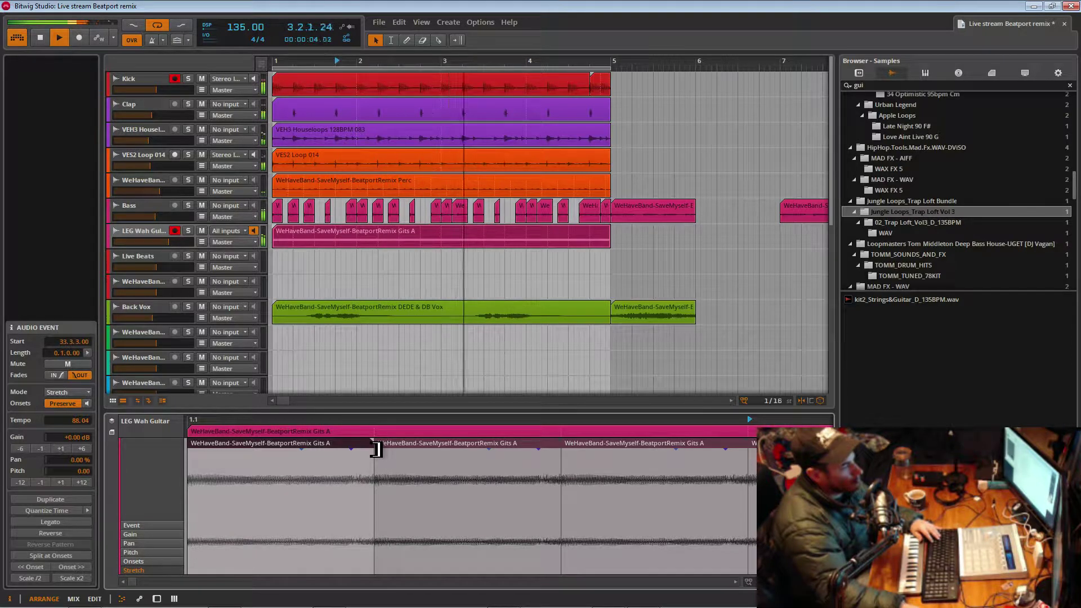
- Split the looped guitar event in two and adjust the second piece to start at 33.3.4.70 with length 0.0.2.22
{"action": "left_click", "coordinate": [353, 456]}
{"action": "double_click", "coordinate": [349, 448]}
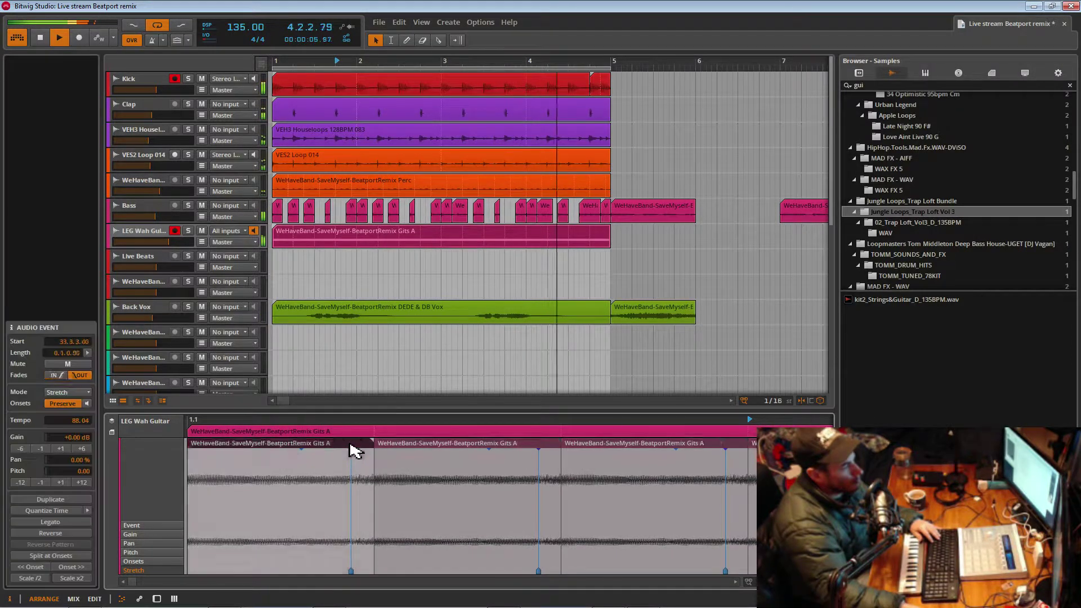
{"action": "mouse_move", "coordinate": [357, 450]}
{"action": "left_mouse_down"}
{"action": "mouse_move", "coordinate": [284, 446]}
{"action": "mouse_move", "coordinate": [374, 447]}
{"action": "left_mouse_up"}
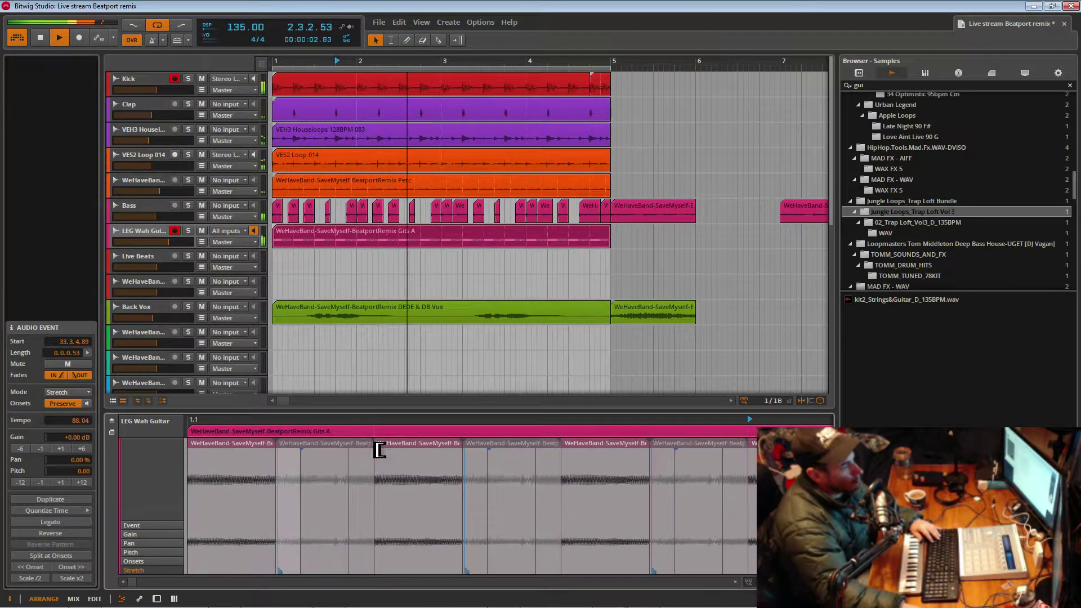
{"action": "mouse_move", "coordinate": [282, 446]}
{"action": "left_mouse_down"}
{"action": "mouse_move", "coordinate": [337, 447]}
{"action": "mouse_move", "coordinate": [295, 448]}
{"action": "left_mouse_up"}
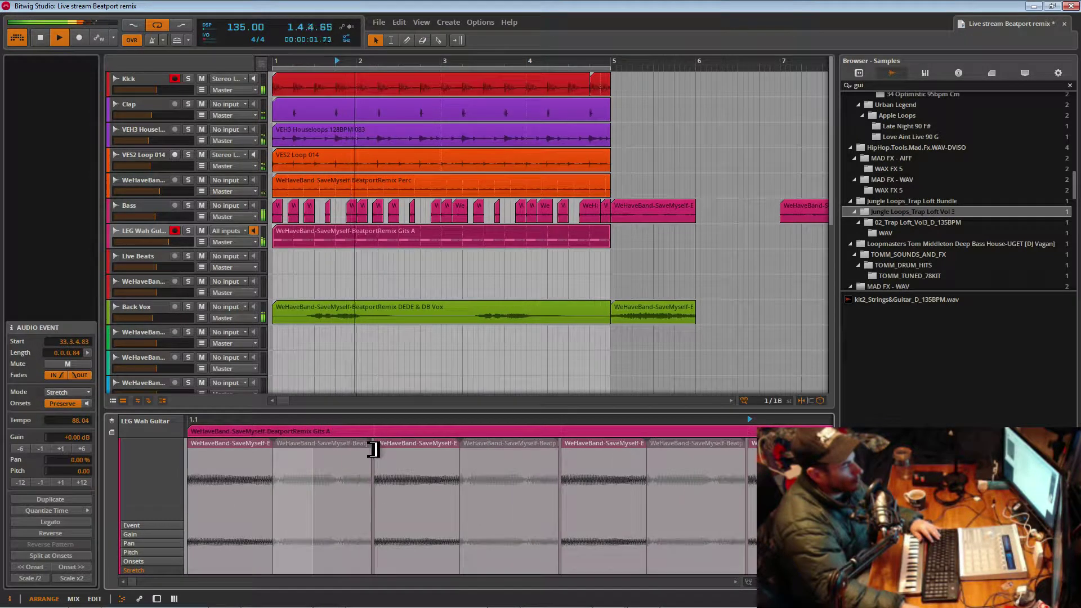
{"action": "left_click_drag", "start_coordinate": [373, 450], "coordinate": [374, 449]}
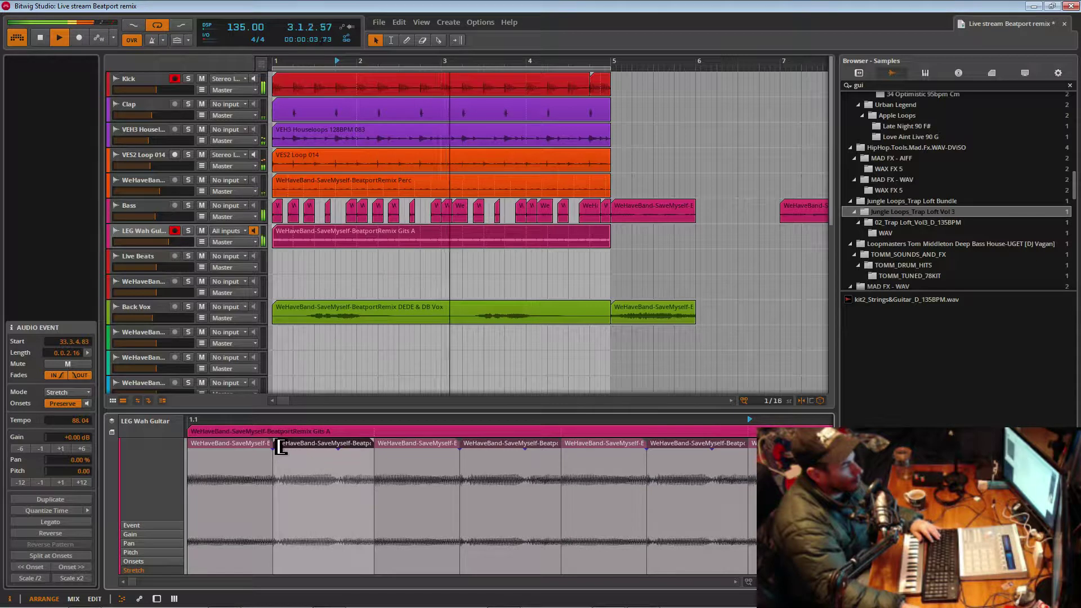
{"action": "left_click_drag", "start_coordinate": [280, 447], "coordinate": [374, 447]}
{"action": "left_click", "coordinate": [288, 442]}
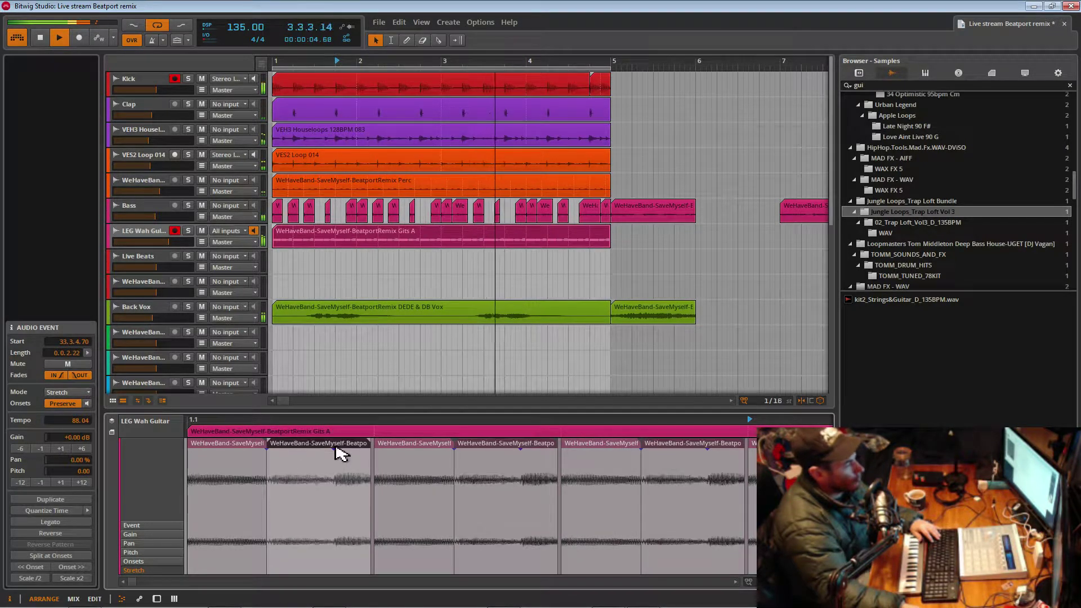
- Move the second guitar event's start to 33.4.1.25 and shorten the first event to a length of 0.0.0.01
{"action": "mouse_move", "coordinate": [373, 446]}
{"action": "left_mouse_down"}
{"action": "mouse_move", "coordinate": [358, 448]}
{"action": "mouse_move", "coordinate": [369, 445]}
{"action": "left_mouse_up"}
{"action": "mouse_move", "coordinate": [273, 447]}
{"action": "left_mouse_down"}
{"action": "mouse_move", "coordinate": [319, 442]}
{"action": "mouse_move", "coordinate": [280, 414]}
{"action": "mouse_move", "coordinate": [269, 444]}
{"action": "mouse_move", "coordinate": [304, 449]}
{"action": "mouse_move", "coordinate": [204, 447]}
{"action": "left_mouse_up"}
{"action": "key", "text": "ctrl+z"}
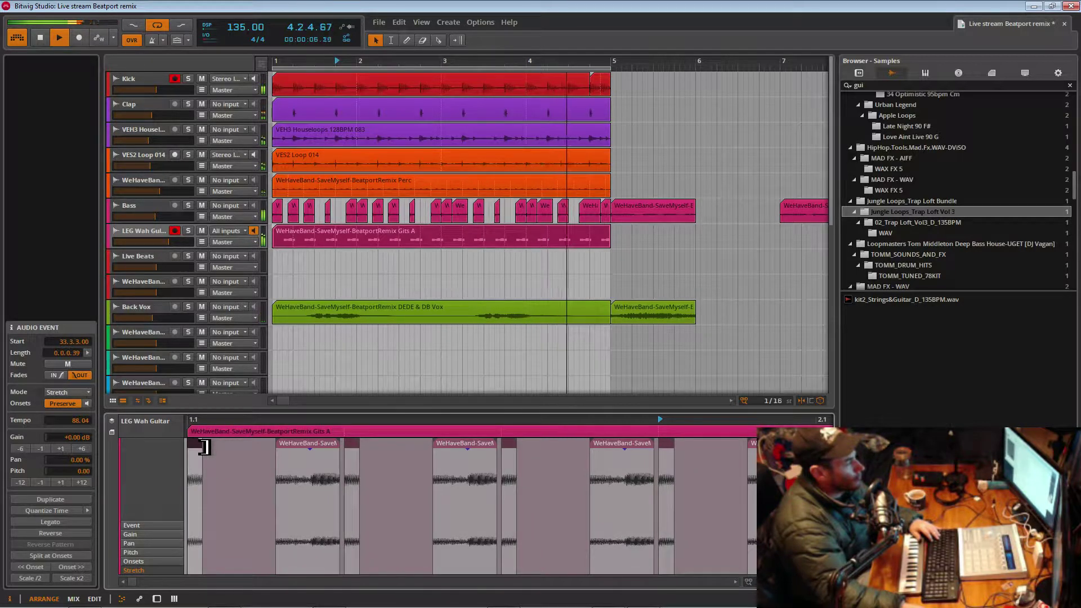
{"action": "left_click_drag", "start_coordinate": [202, 446], "coordinate": [210, 504]}
{"action": "left_click_drag", "start_coordinate": [306, 489], "coordinate": [381, 429]}
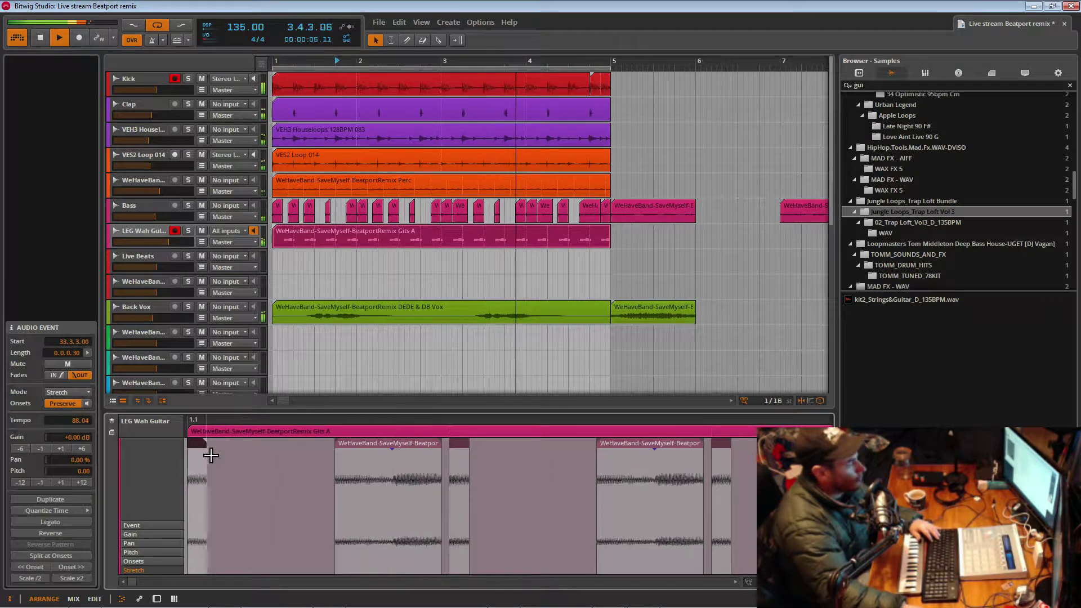
{"action": "mouse_move", "coordinate": [211, 449]}
{"action": "left_mouse_down"}
{"action": "mouse_move", "coordinate": [271, 450]}
{"action": "mouse_move", "coordinate": [194, 446]}
{"action": "left_mouse_up"}
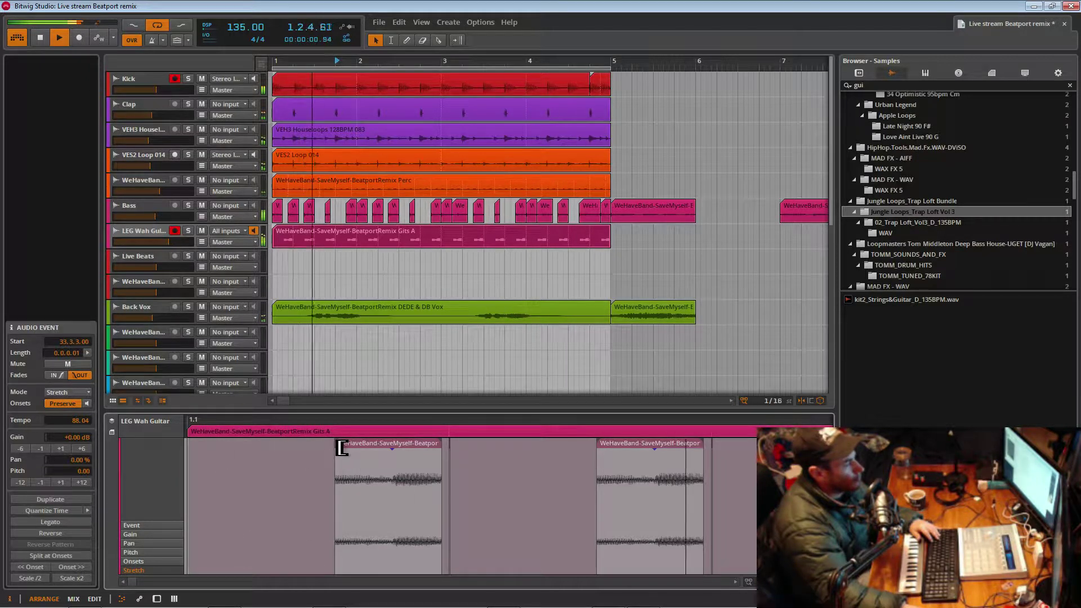
- Extend the second guitar event to the end of the loop and set its start to 33.4.1.14
{"action": "left_click_drag", "start_coordinate": [446, 446], "coordinate": [458, 450]}
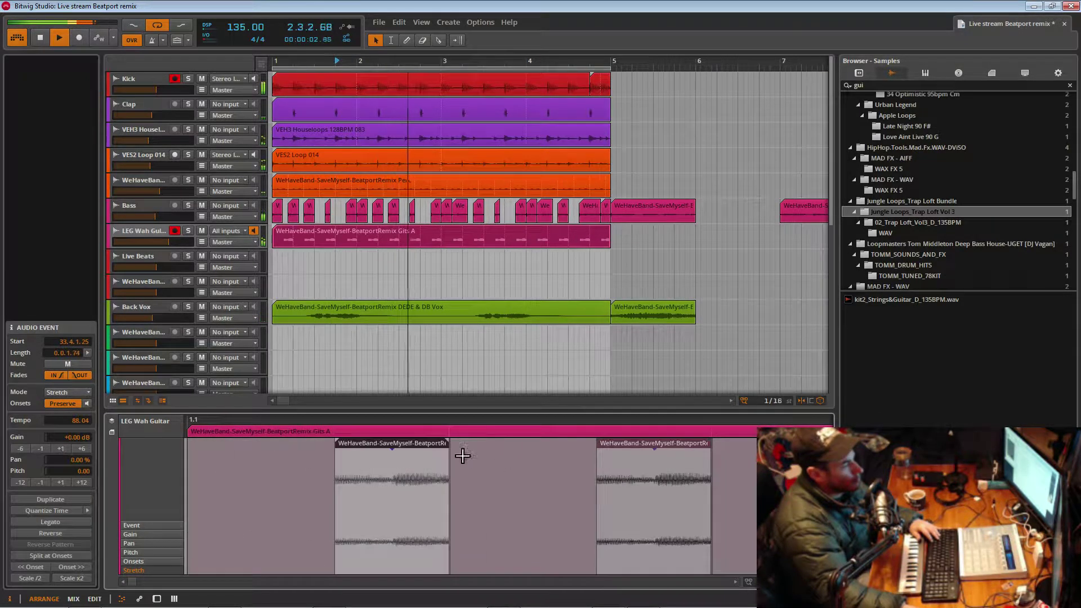
{"action": "mouse_move", "coordinate": [341, 446]}
{"action": "left_mouse_down"}
{"action": "mouse_move", "coordinate": [282, 447]}
{"action": "mouse_move", "coordinate": [349, 448]}
{"action": "mouse_move", "coordinate": [331, 448]}
{"action": "left_mouse_up"}
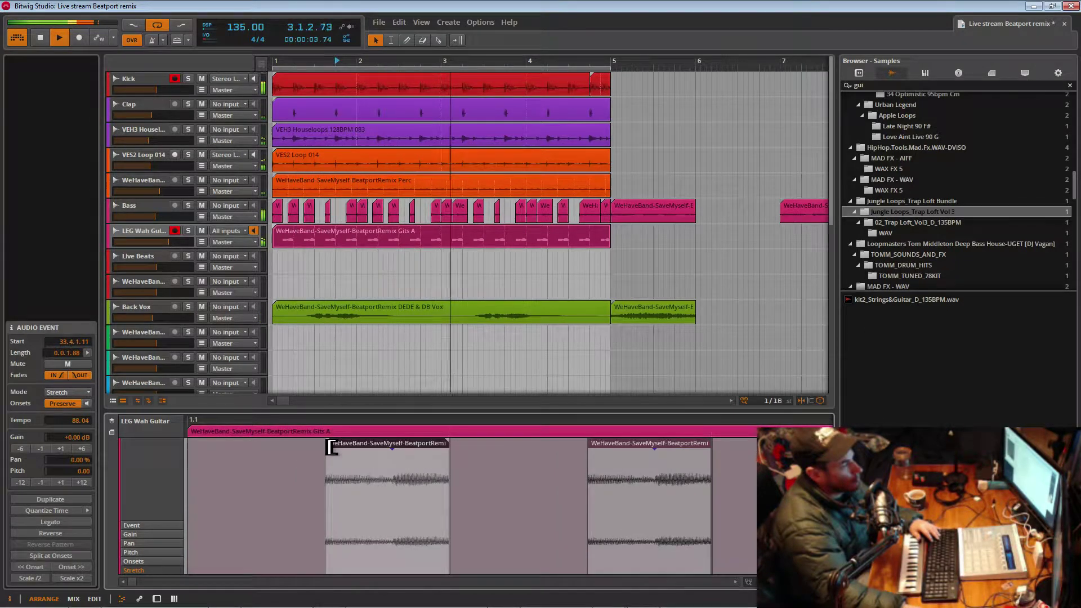
{"action": "key", "text": "ctrl+z"}
{"action": "key", "text": "ctrl+z"}
{"action": "key", "text": "ctrl+z"}
{"action": "left_click_drag", "start_coordinate": [329, 446], "coordinate": [333, 449]}
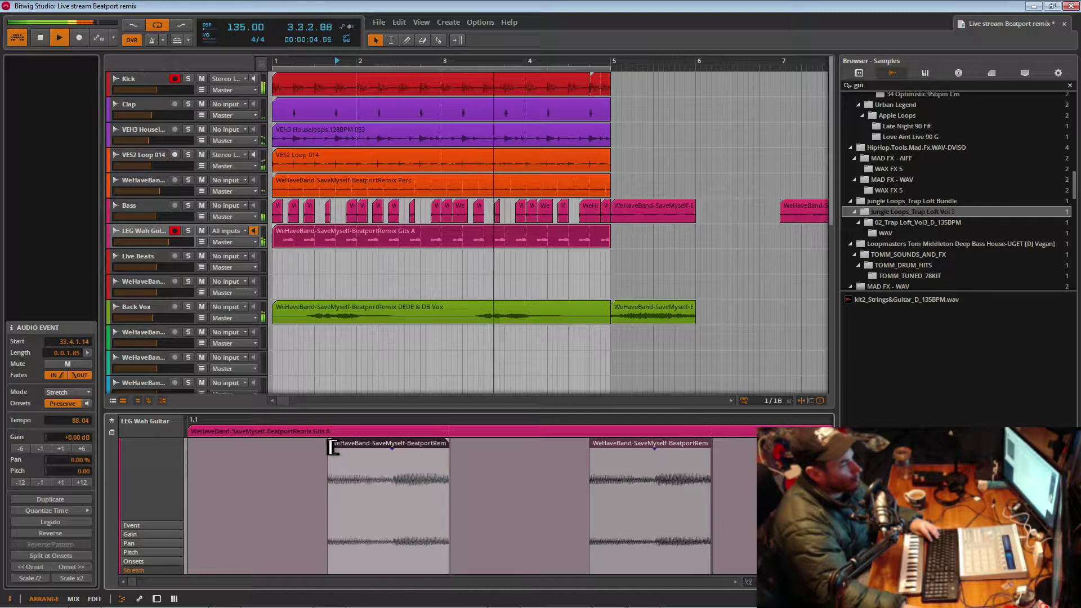
- Lower the LEG Wah Guitar track's volume to -5.78 dB and save the project
{"action": "left_click", "coordinate": [144, 237]}
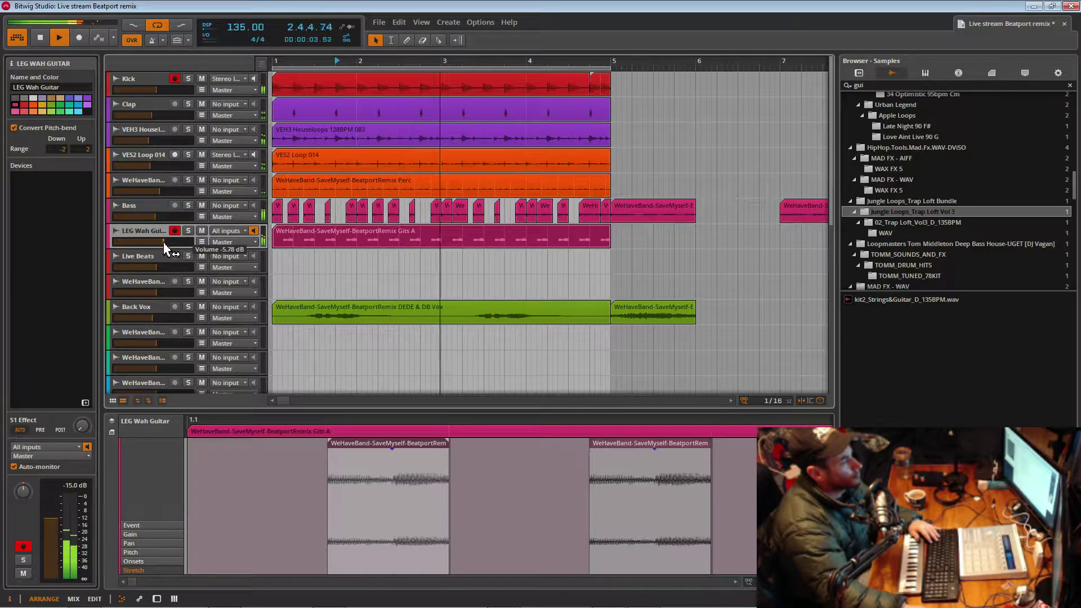
{"action": "key", "text": "ctrl+s"}
- Compare the mix with the LEG Wah Guitar track muted and unmuted, and check the Audio 16 track
{"action": "left_click", "coordinate": [203, 232]}
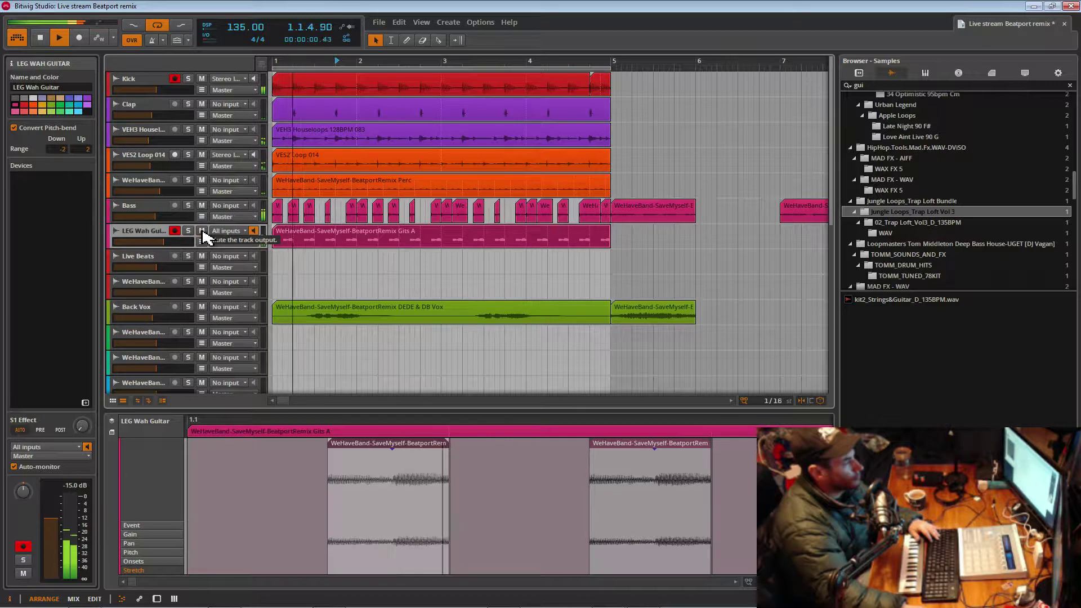
{"action": "left_click", "coordinate": [203, 232]}
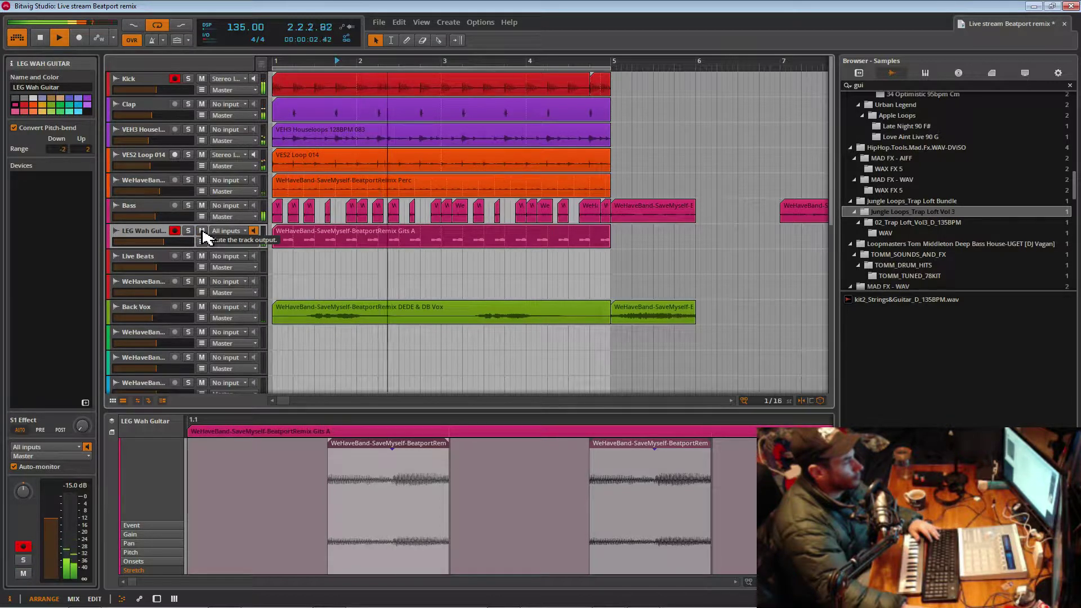
{"action": "left_click", "coordinate": [203, 232]}
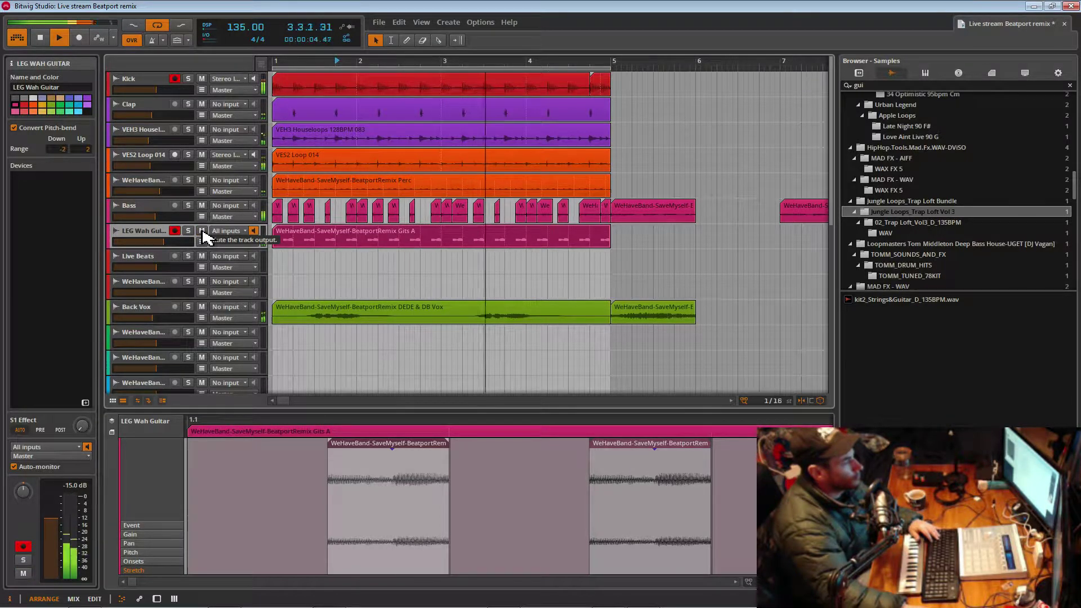
{"action": "scroll", "coordinate": [279, 260], "scroll_direction": "down", "scroll_amount": 3}
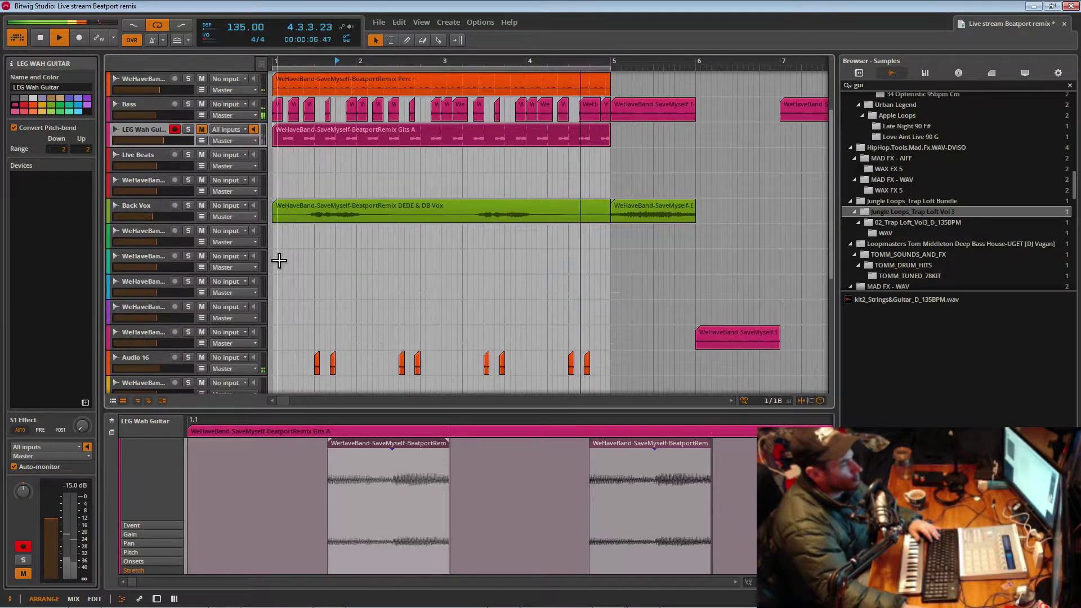
{"action": "left_click", "coordinate": [154, 366]}
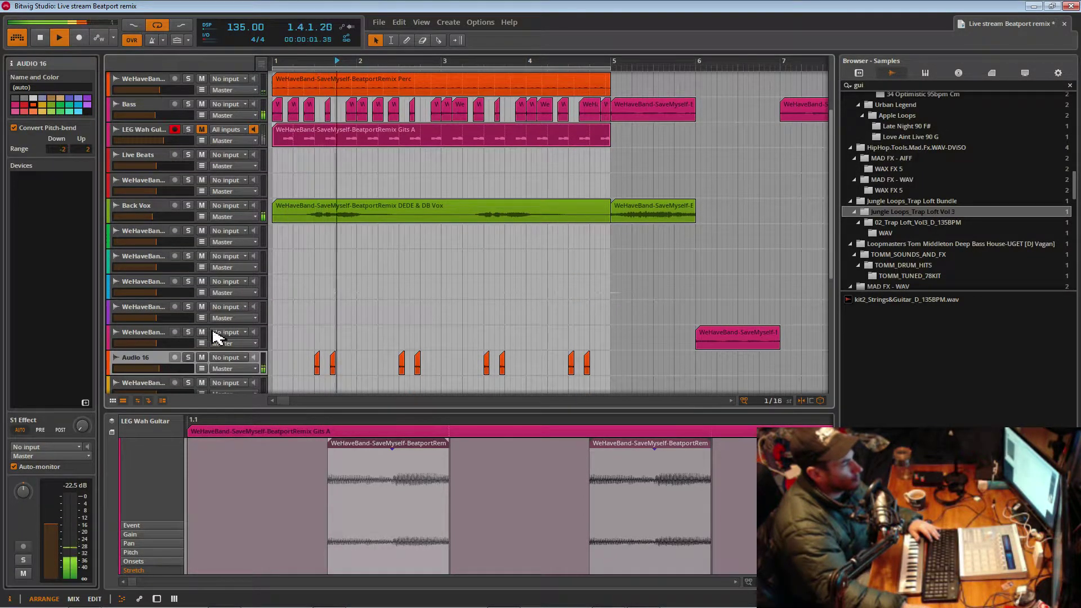
{"action": "scroll", "coordinate": [222, 326], "scroll_direction": "up", "scroll_amount": 3}
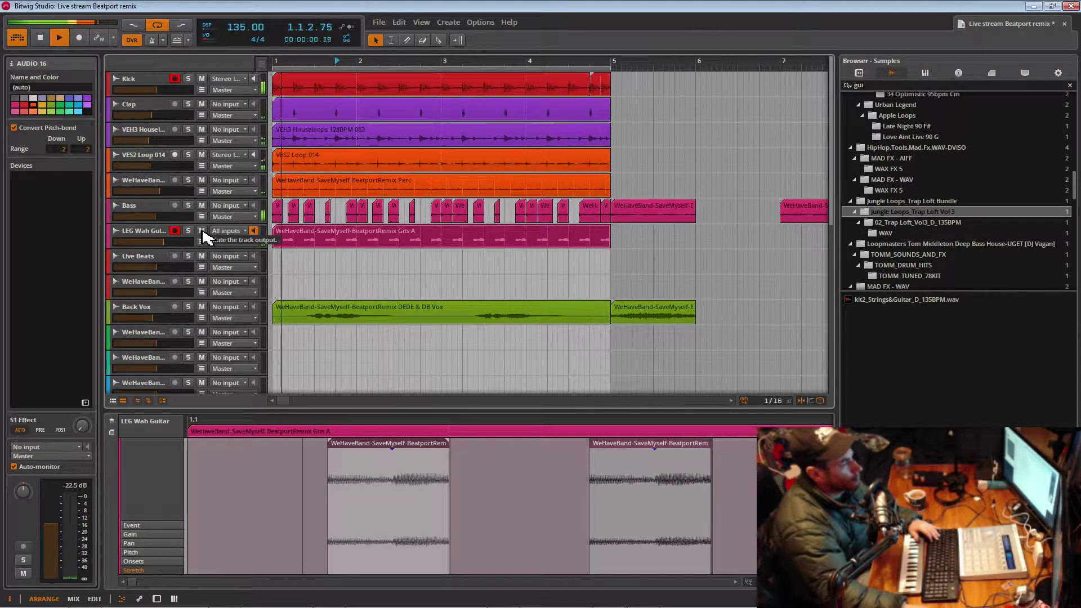
- Show the device chain of the LEG Wah Guitar track
{"action": "left_click", "coordinate": [147, 235]}
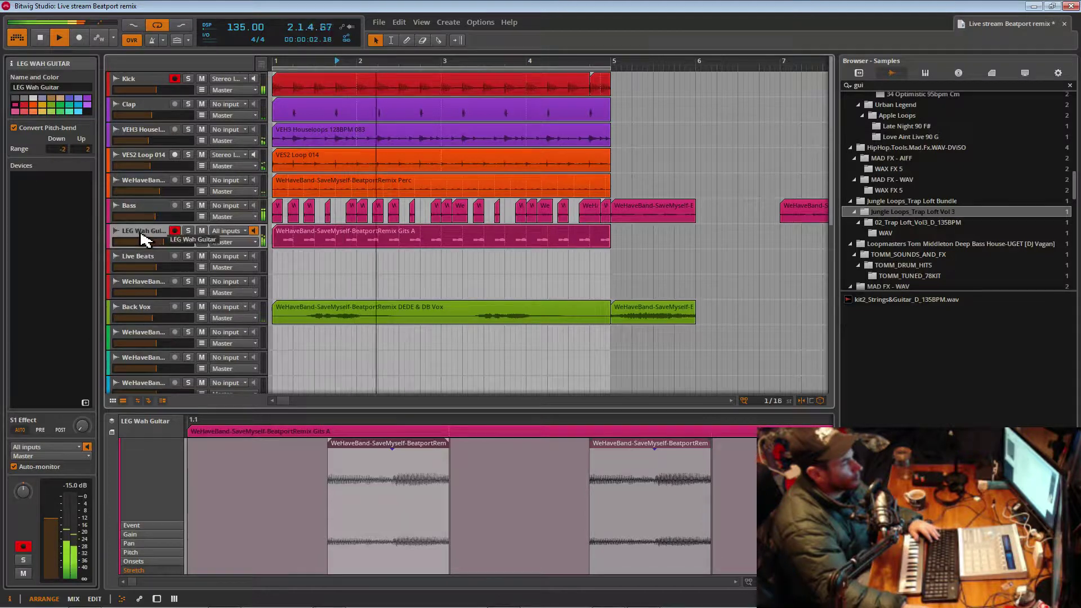
{"action": "left_click", "coordinate": [157, 600]}
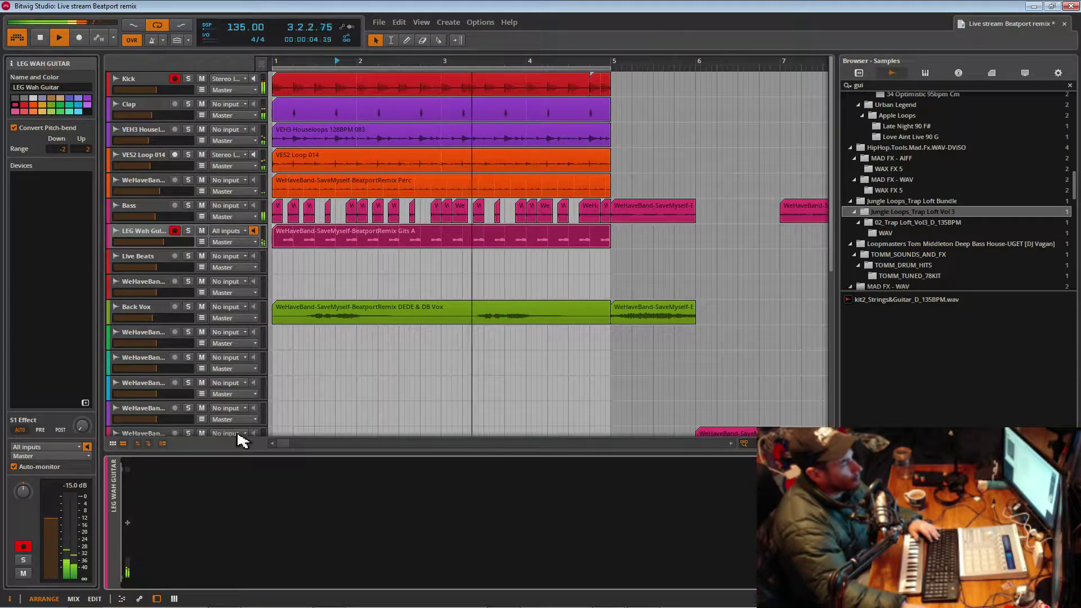
- Add an EQ-2 to the LEG Wah Guitar track with a low cut at 278 Hz and a high cut at 3.53 kHz
{"action": "left_click", "coordinate": [128, 523]}
{"action": "left_click", "coordinate": [174, 501]}
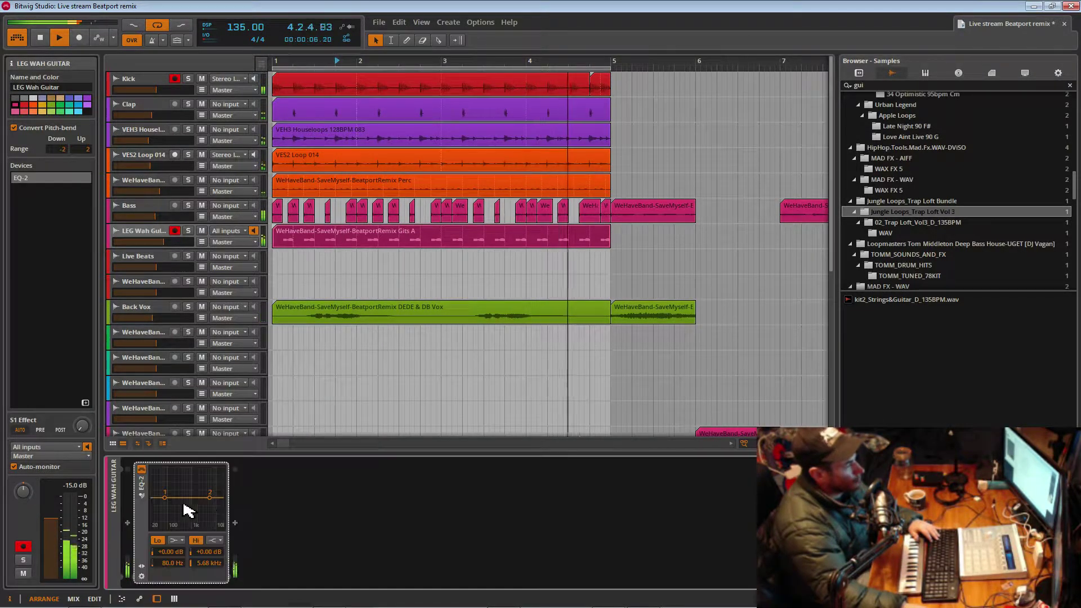
{"action": "left_click", "coordinate": [214, 540]}
{"action": "left_click", "coordinate": [218, 513]}
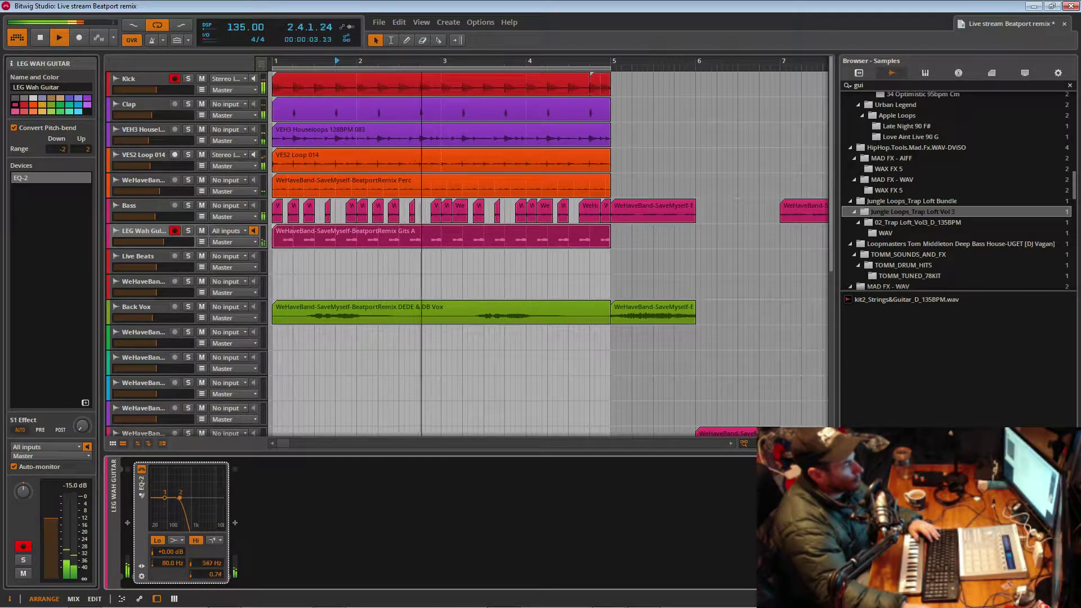
{"action": "mouse_move", "coordinate": [189, 498]}
{"action": "left_mouse_down"}
{"action": "mouse_move", "coordinate": [172, 498]}
{"action": "mouse_move", "coordinate": [206, 497]}
{"action": "left_mouse_up"}
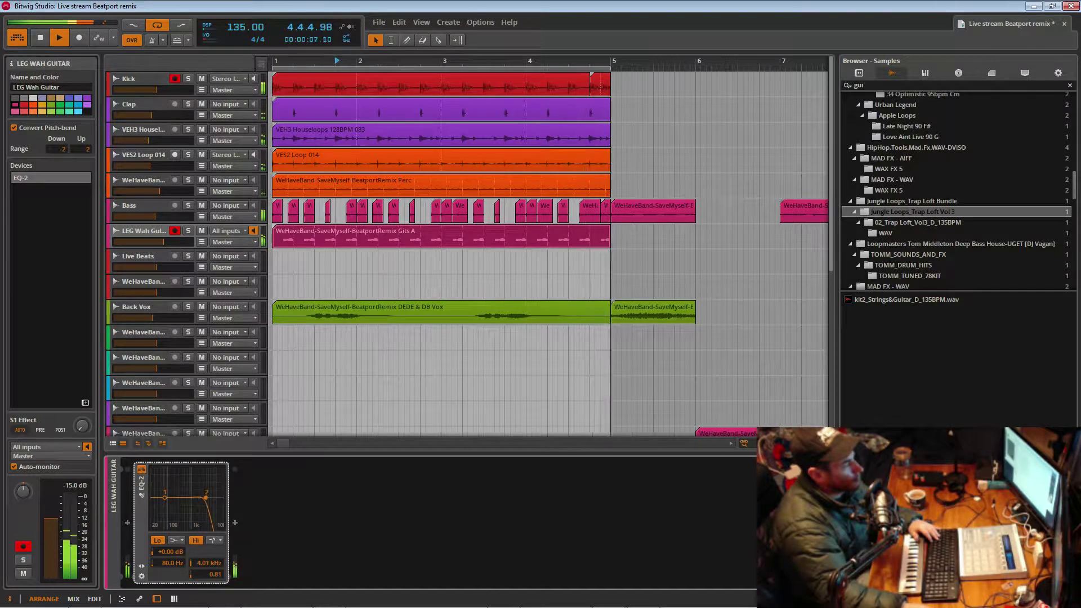
{"action": "left_click", "coordinate": [176, 540]}
{"action": "left_click", "coordinate": [180, 505]}
{"action": "mouse_move", "coordinate": [164, 498]}
{"action": "left_mouse_down"}
{"action": "mouse_move", "coordinate": [198, 498]}
{"action": "mouse_move", "coordinate": [178, 497]}
{"action": "left_mouse_up"}
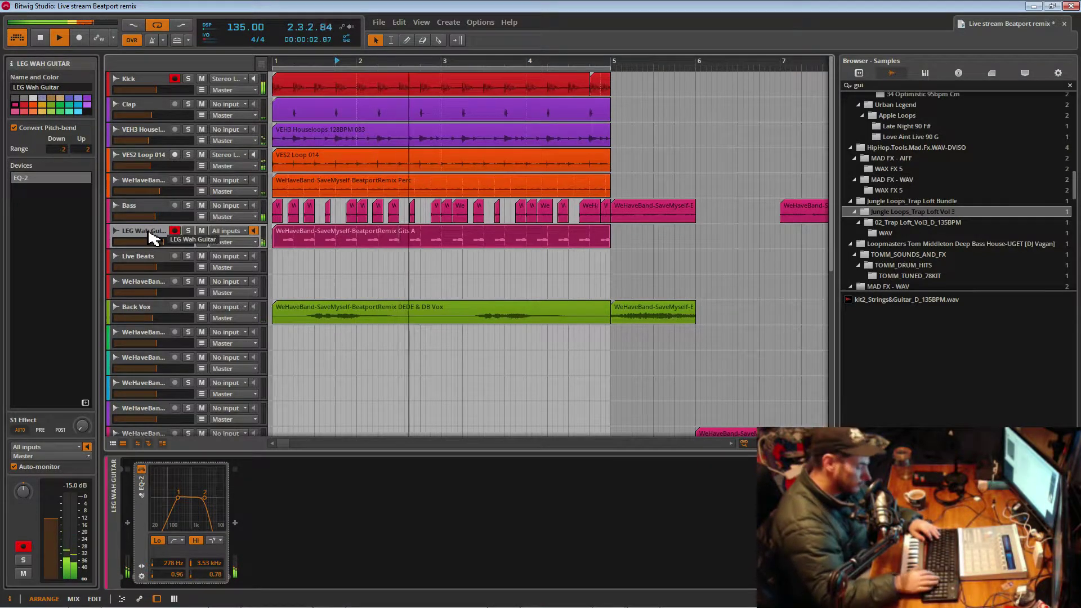
- Delete the LEG Wah Guitar track
{"action": "key", "text": "Delete"}
- Add a Compressor to the Audio 15 track and turn on its makeup gain
{"action": "scroll", "coordinate": [198, 411], "scroll_direction": "down", "scroll_amount": 2}
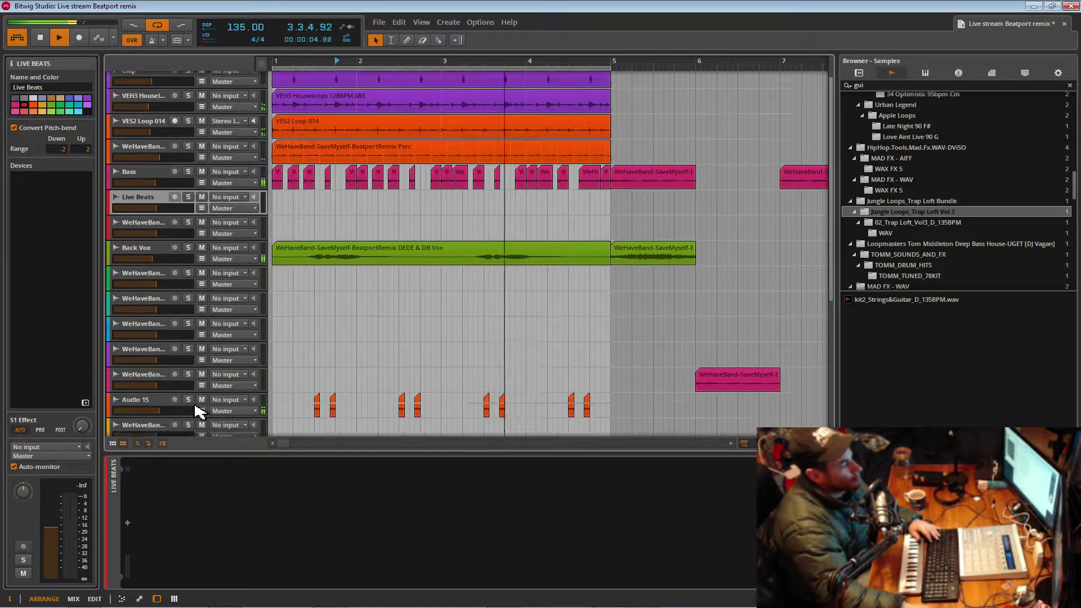
{"action": "left_click", "coordinate": [160, 397]}
{"action": "left_click", "coordinate": [157, 377]}
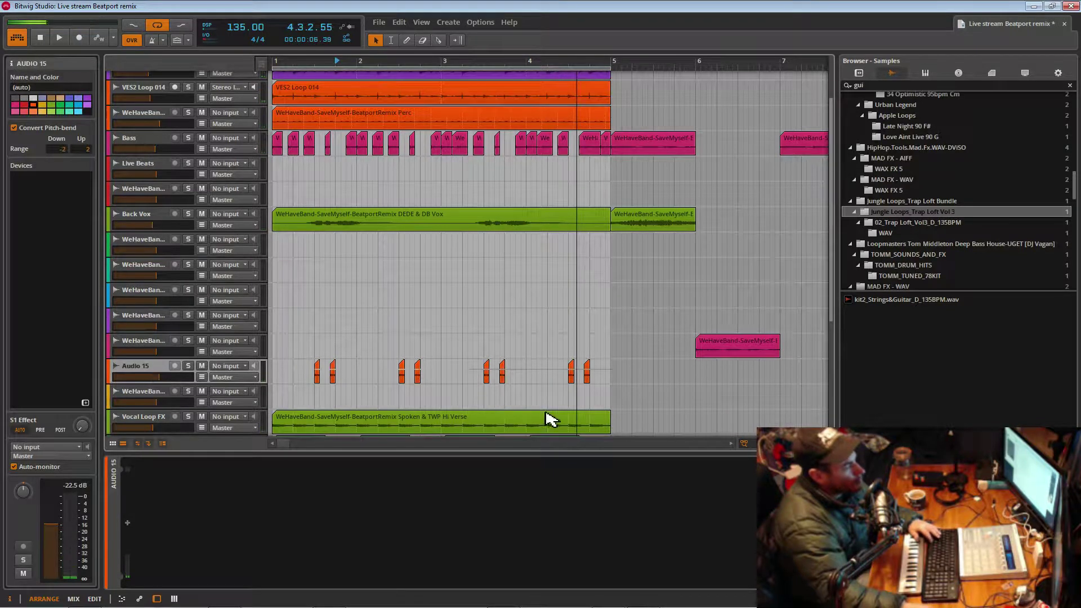
{"action": "left_click", "coordinate": [127, 522]}
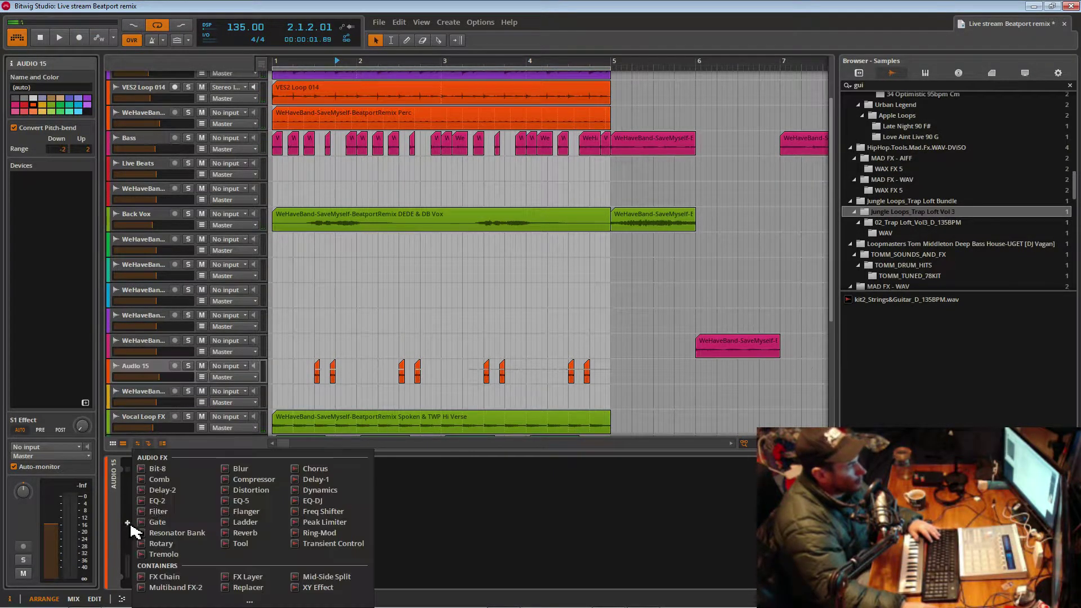
{"action": "left_click", "coordinate": [253, 480]}
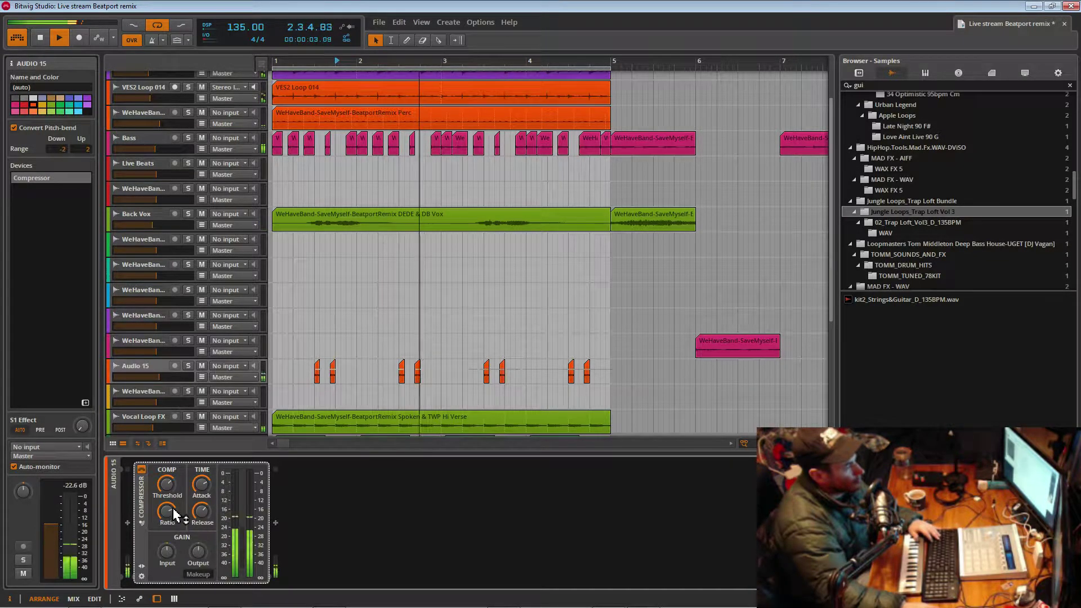
{"action": "left_click", "coordinate": [197, 574]}
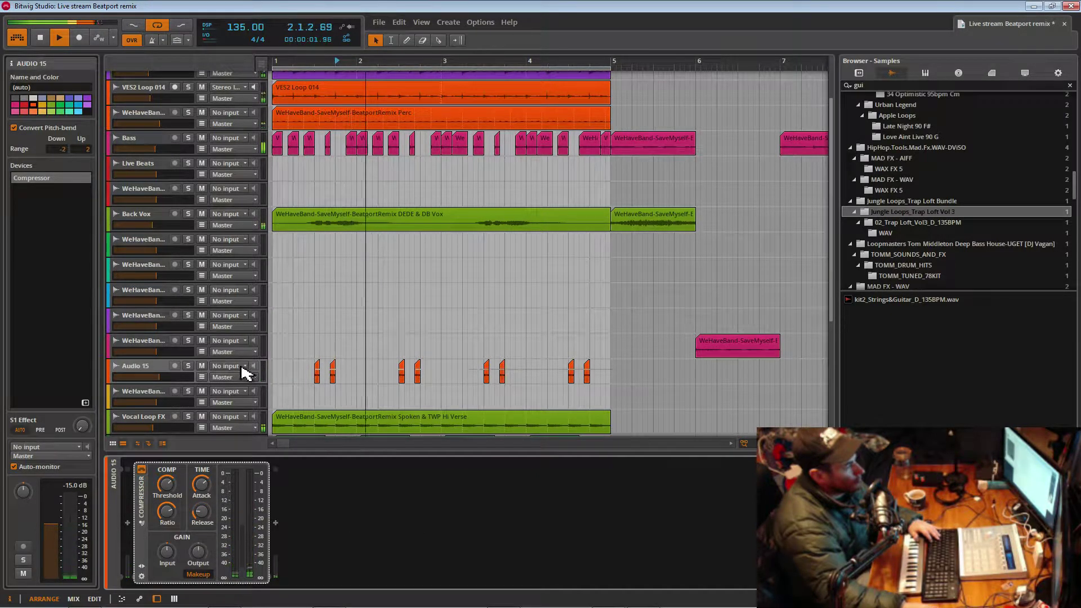
- Solo the Audio 15 track, lower the Compressor's threshold and set its release to about 110 ms
{"action": "left_click", "coordinate": [188, 366]}
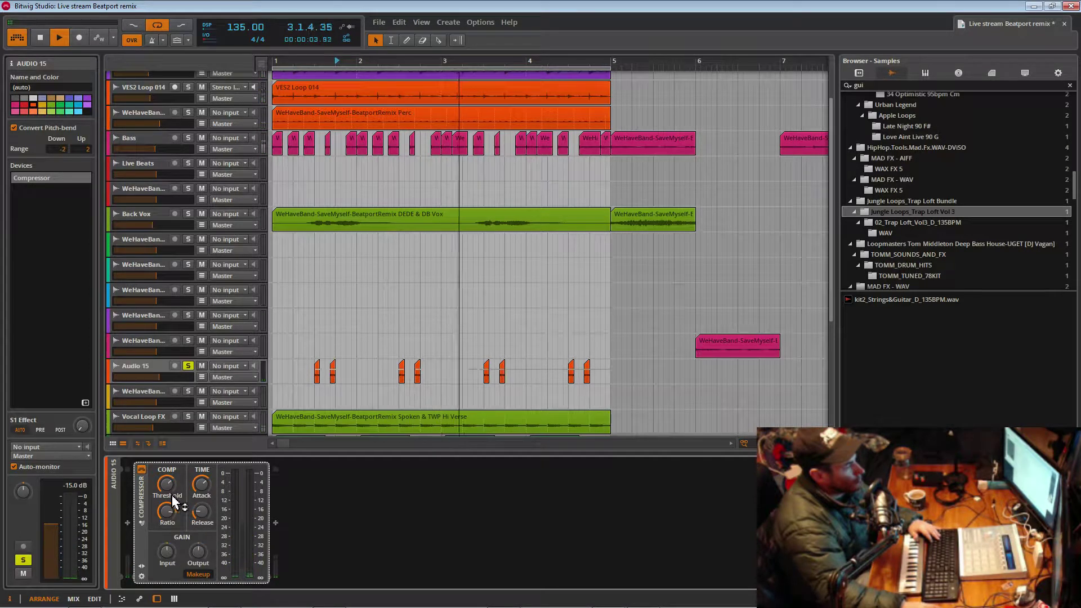
{"action": "left_click_drag", "start_coordinate": [167, 484], "coordinate": [167, 521]}
{"action": "left_click_drag", "start_coordinate": [204, 488], "coordinate": [204, 489]}
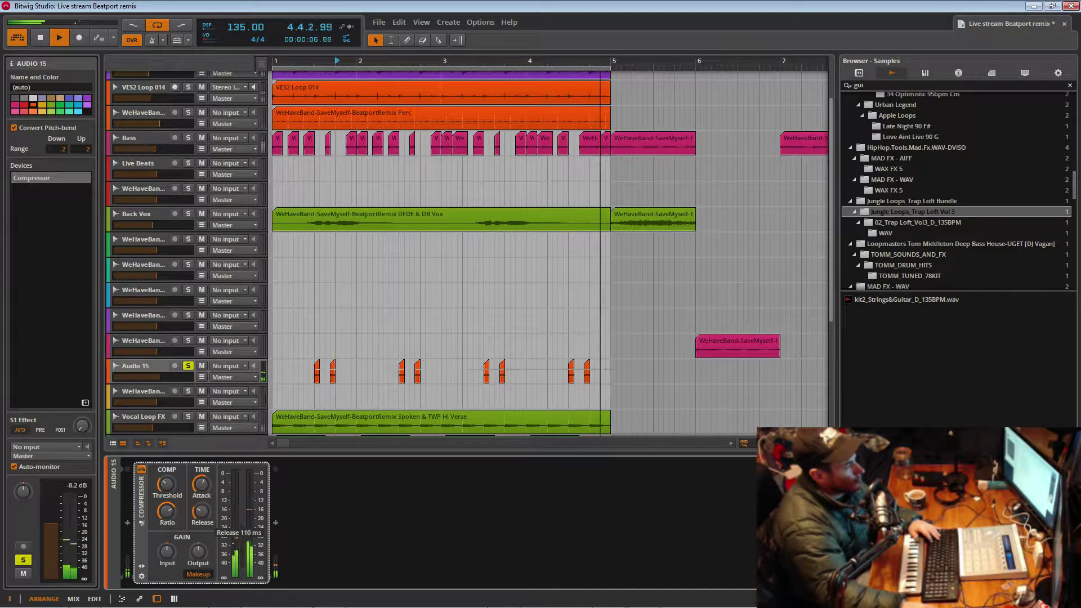
- Turn on the fade-in and fade-out for all eight short clips on the Audio 15 track
{"action": "left_click", "coordinate": [318, 374]}
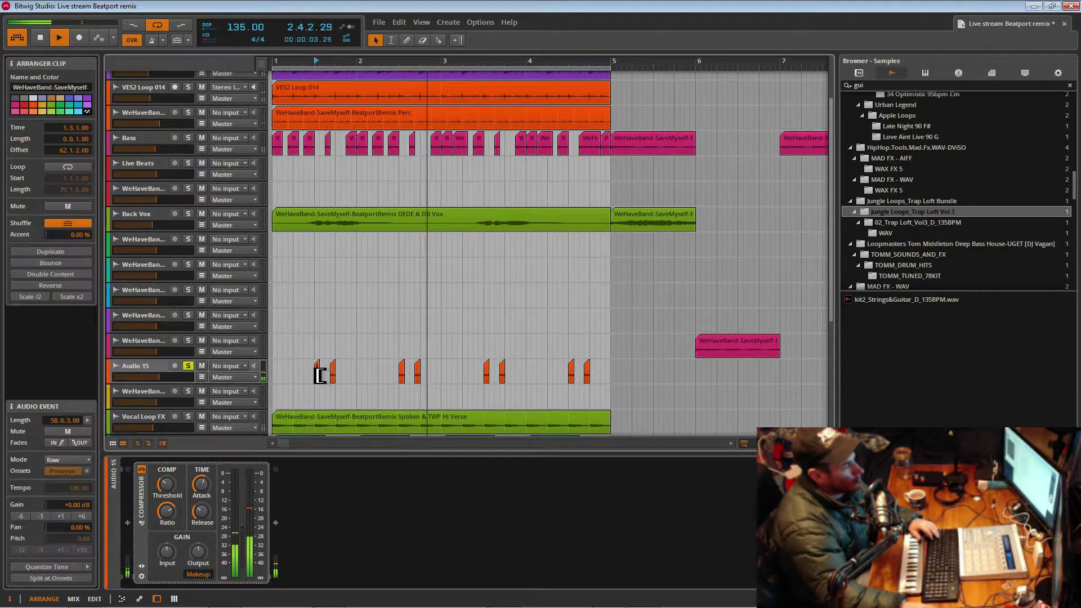
{"action": "left_click", "coordinate": [586, 374], "text": "shift"}
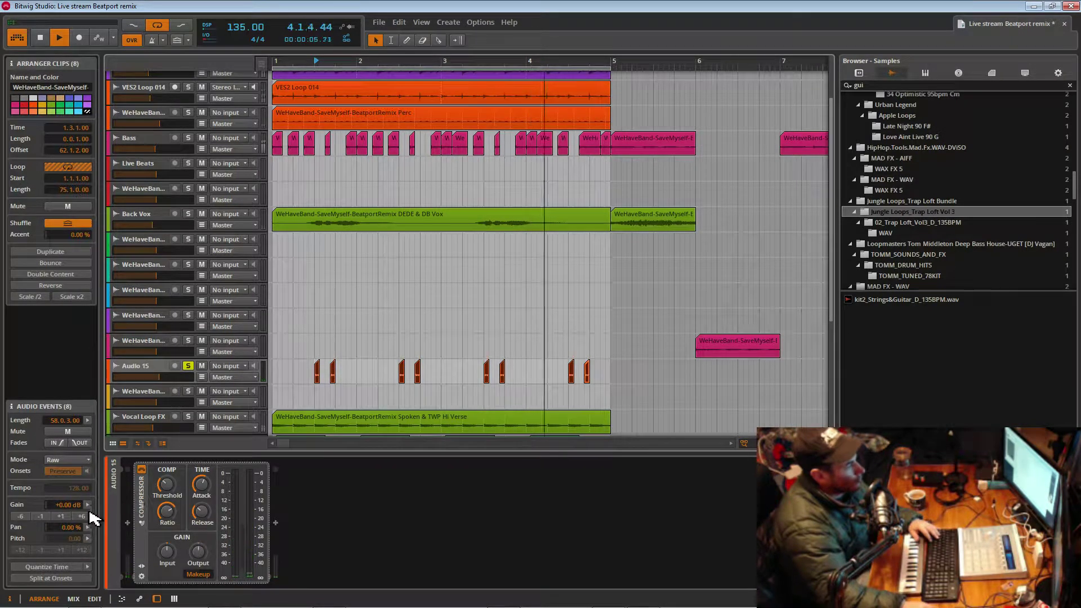
{"action": "left_click", "coordinate": [84, 442]}
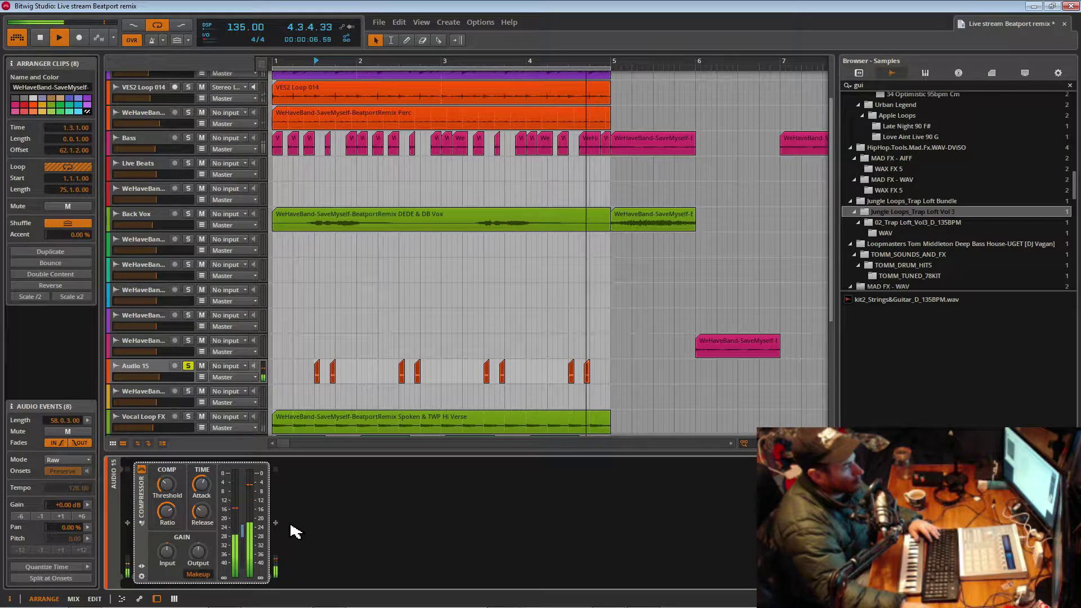
- Compare Audio 15 with the Compressor bypassed and active, and set its threshold to about -21.6 dB
{"action": "left_click", "coordinate": [142, 470]}
{"action": "left_click", "coordinate": [142, 470]}
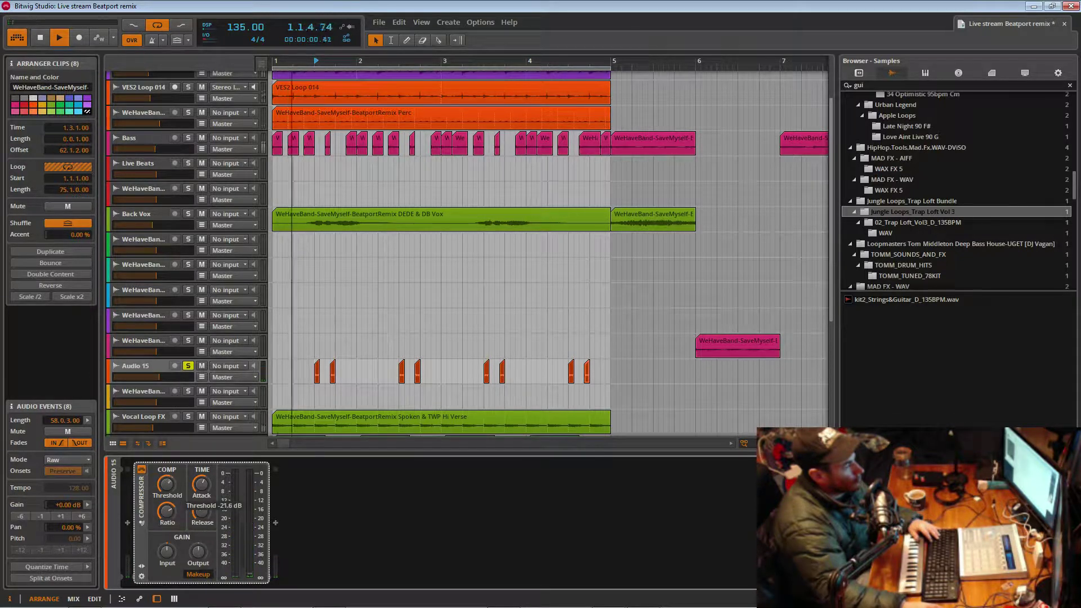
{"action": "left_click_drag", "start_coordinate": [167, 485], "coordinate": [167, 491]}
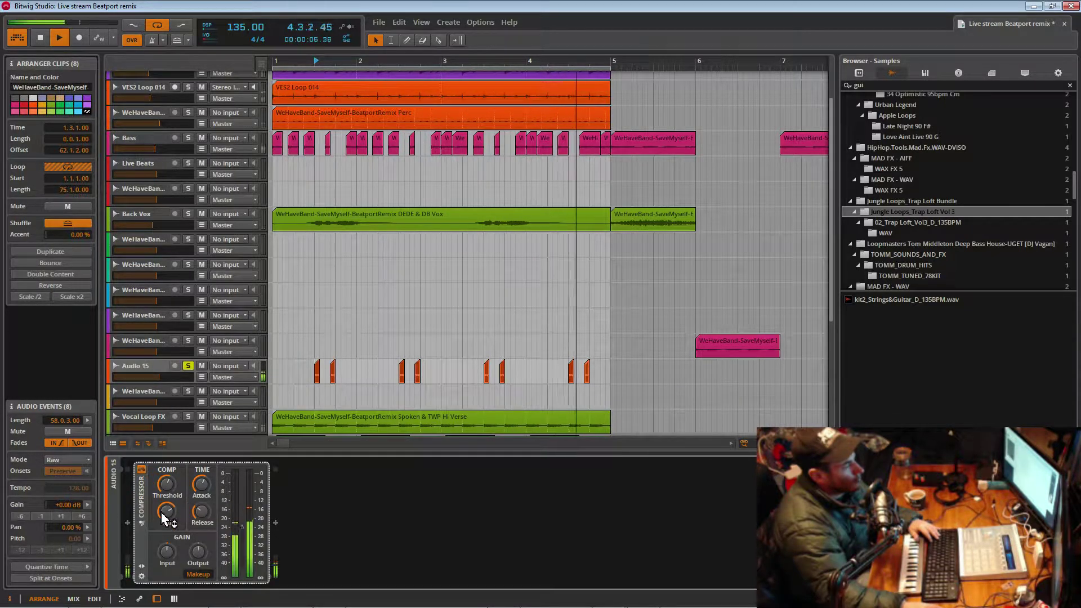
- Add the FabFilter Pro-Q x64 equalizer after the Compressor on the Audio 15 track
{"action": "double_click", "coordinate": [292, 535]}
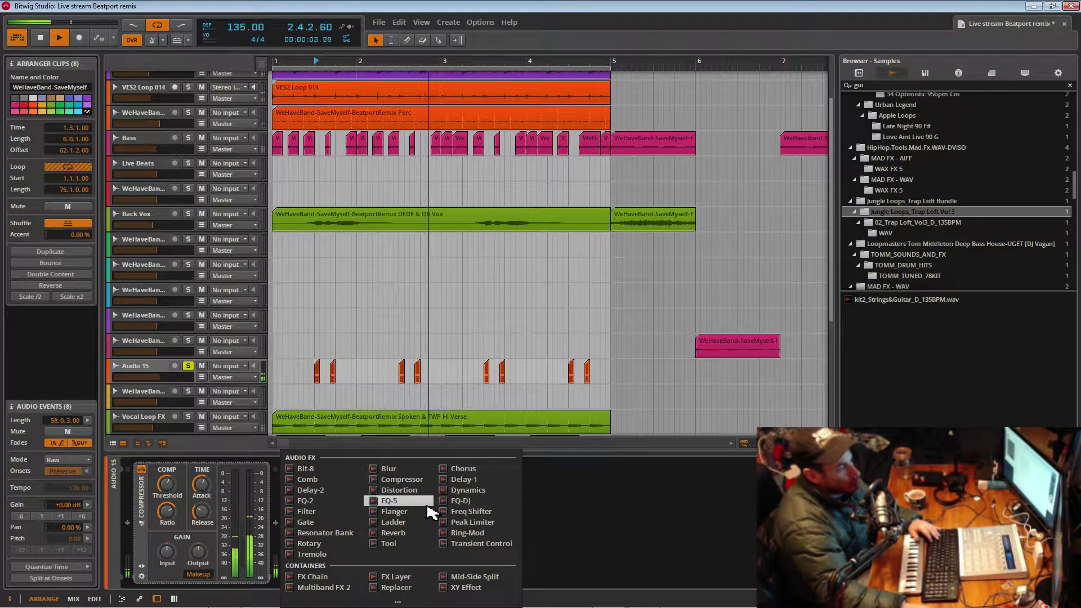
{"action": "left_click", "coordinate": [859, 73]}
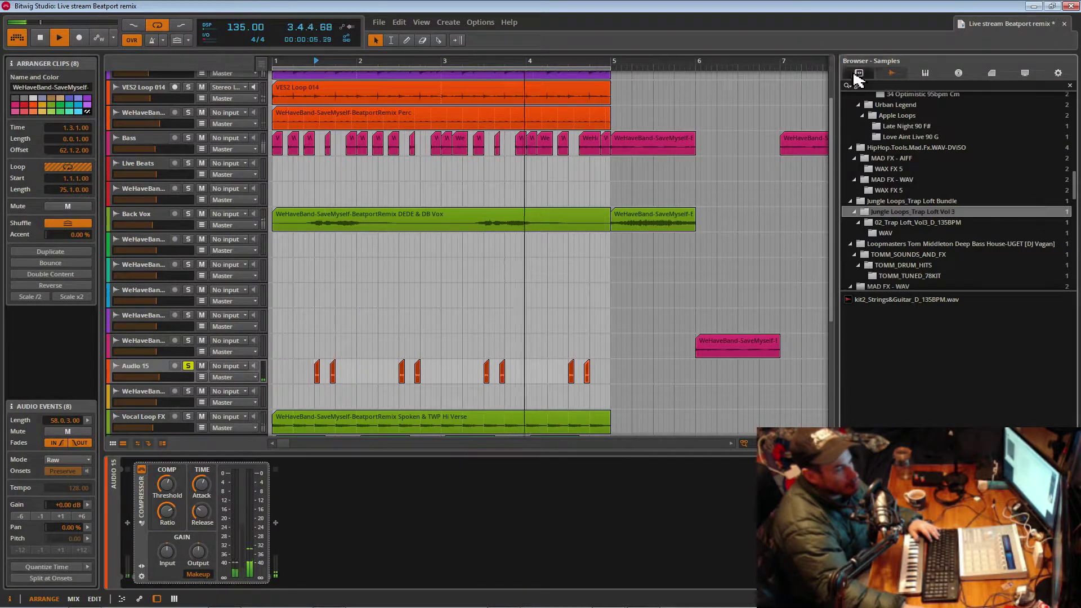
{"action": "left_click", "coordinate": [898, 245]}
{"action": "left_click_drag", "start_coordinate": [898, 245], "coordinate": [507, 387]}
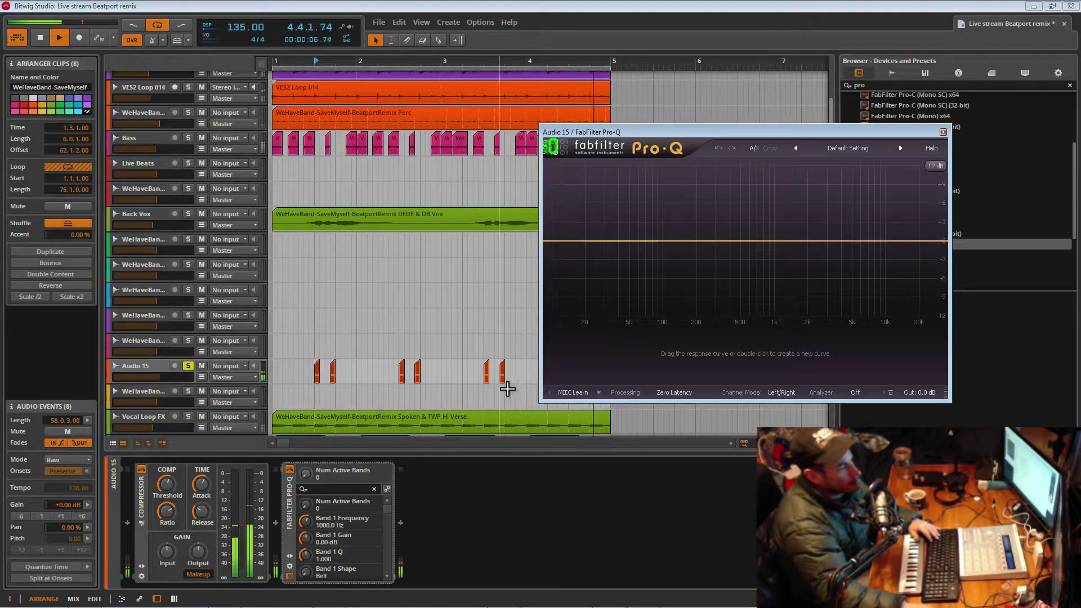
- Set the Pro-Q analyzer to Pre+Post and create a low cut at about 154.67 Hz
{"action": "left_click", "coordinate": [873, 393]}
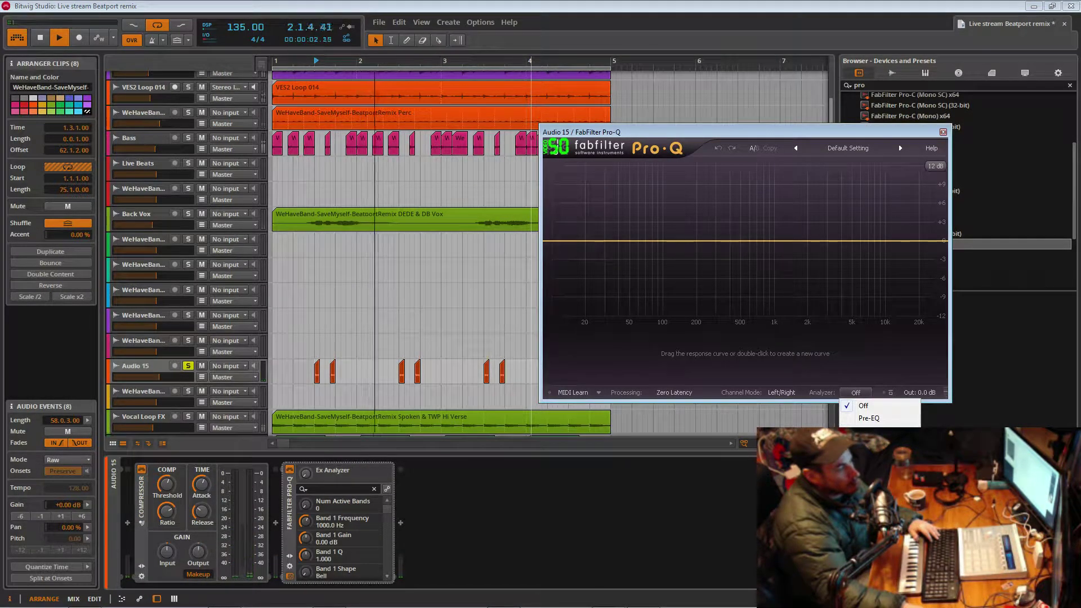
{"action": "left_click", "coordinate": [869, 442]}
{"action": "left_click", "coordinate": [560, 242]}
{"action": "left_click_drag", "start_coordinate": [561, 244], "coordinate": [685, 242]}
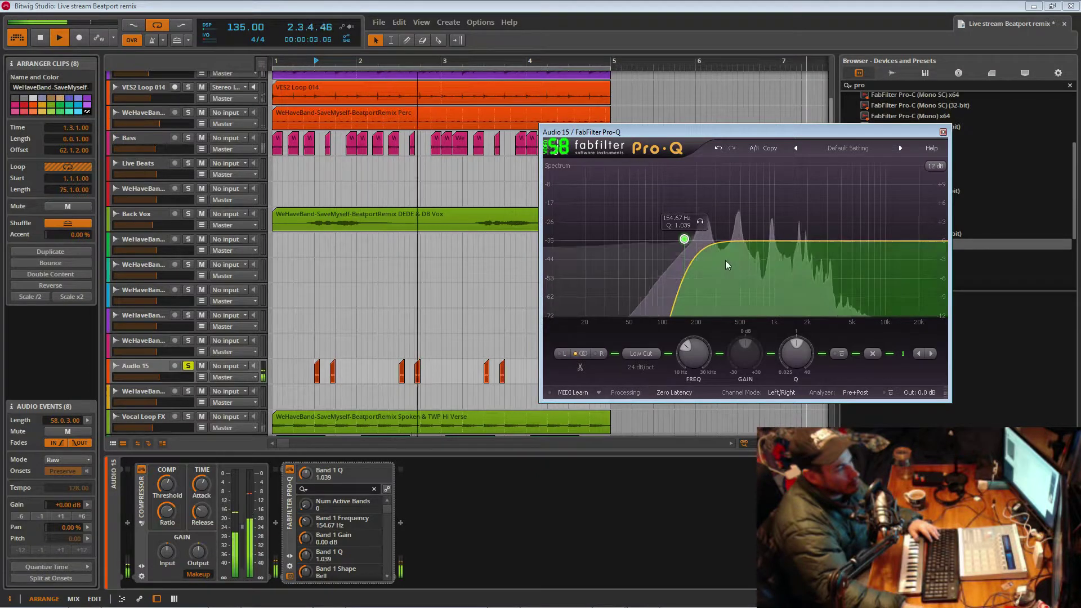
- Close the Pro-Q window, save the project and take the Audio 15 track out of solo
{"action": "left_click", "coordinate": [943, 132]}
{"action": "key", "text": "ctrl+s"}
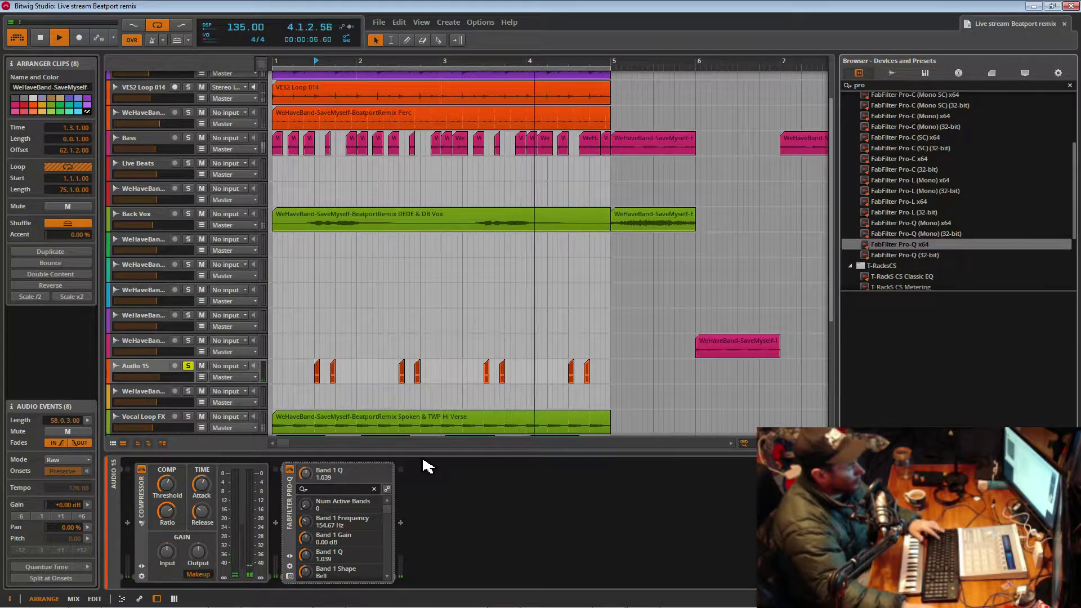
{"action": "left_click", "coordinate": [191, 367]}
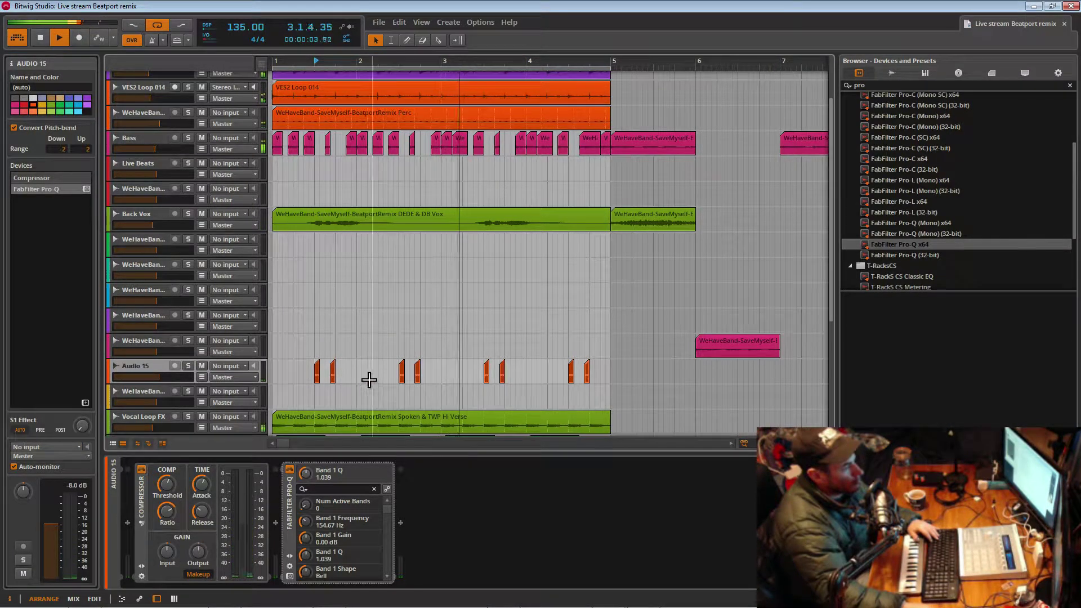
- Add a single copy of the short Audio 15 clip on the first beat of each of the four bars
{"action": "left_click", "coordinate": [317, 376]}
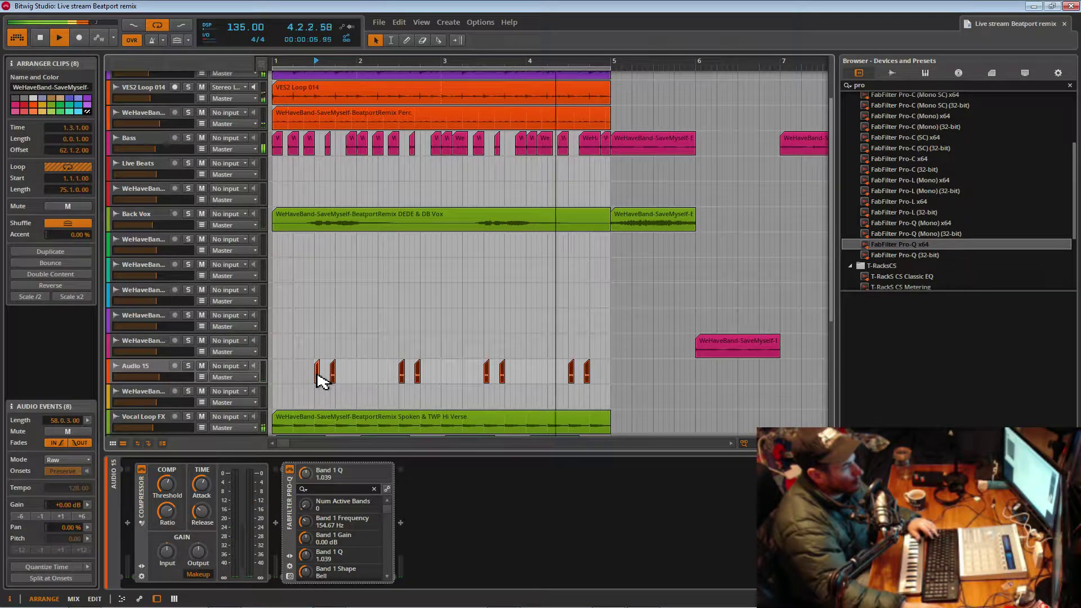
{"action": "left_click_drag", "start_coordinate": [317, 376], "coordinate": [275, 376]}
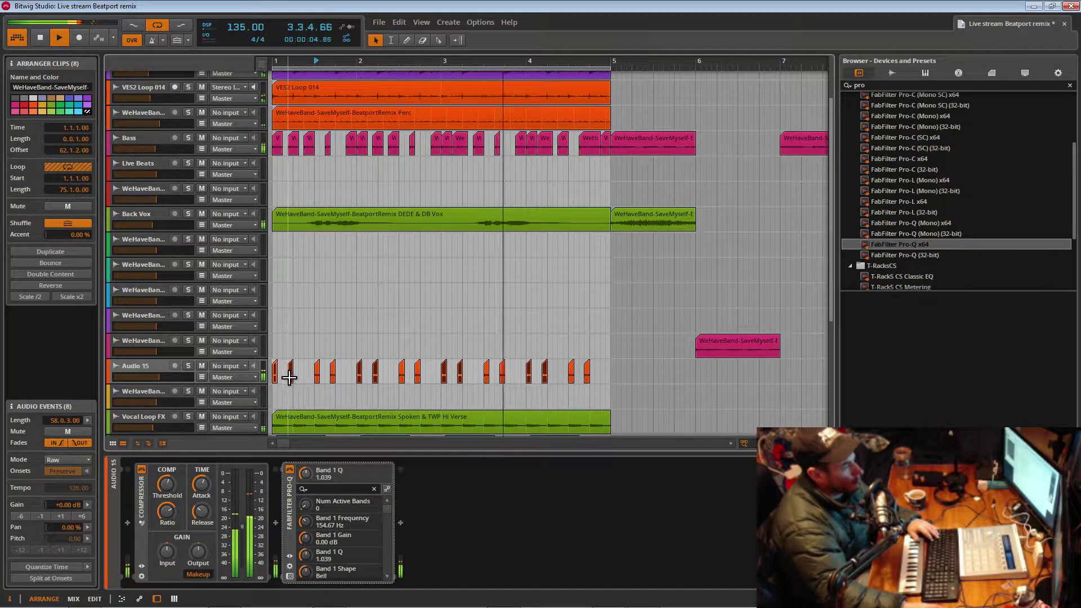
{"action": "key", "text": "Delete"}
{"action": "left_click_drag", "start_coordinate": [325, 374], "coordinate": [529, 388]}
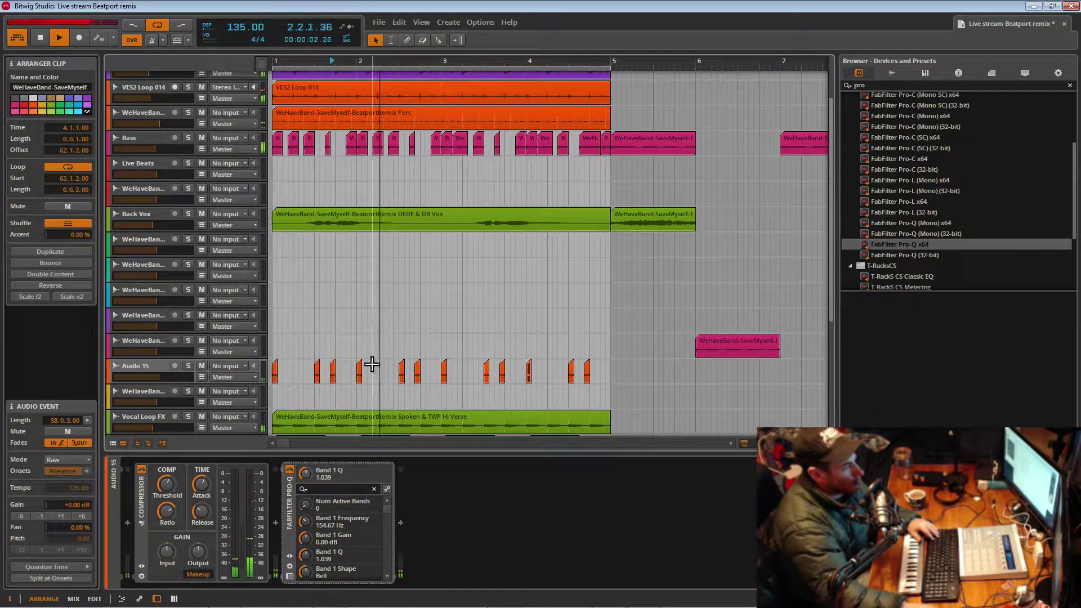
- Shift the four downbeat clips on Audio 15 to 1.1.2, 2.1.2, 3.1.2 and 4.1.2, auditioning the groove
{"action": "left_click_drag", "start_coordinate": [275, 376], "coordinate": [281, 376]}
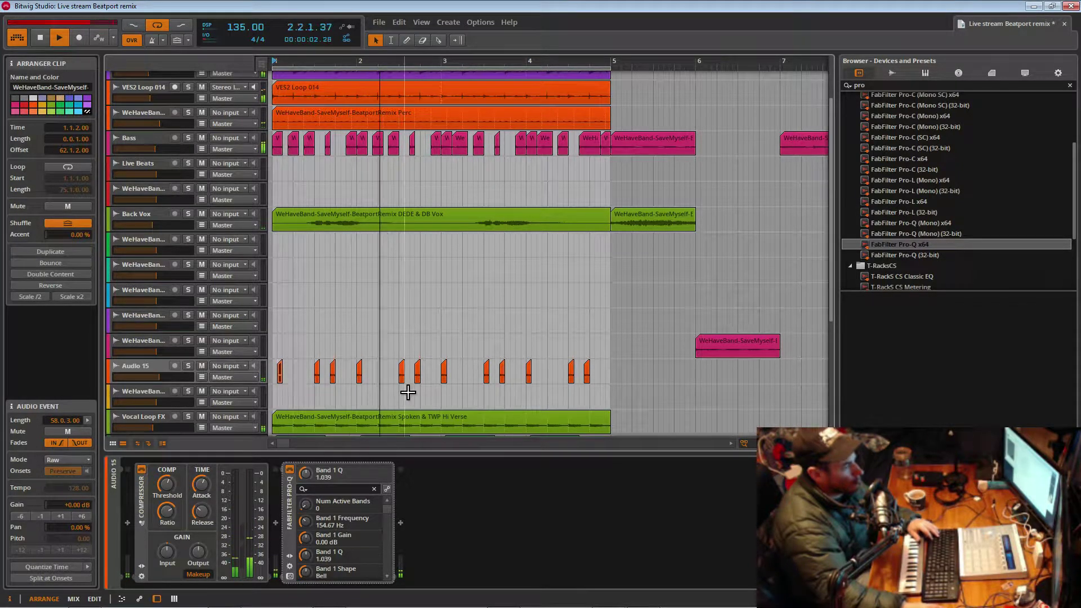
{"action": "mouse_move", "coordinate": [362, 379]}
{"action": "left_mouse_down"}
{"action": "mouse_move", "coordinate": [374, 381]}
{"action": "mouse_move", "coordinate": [366, 377]}
{"action": "left_mouse_up"}
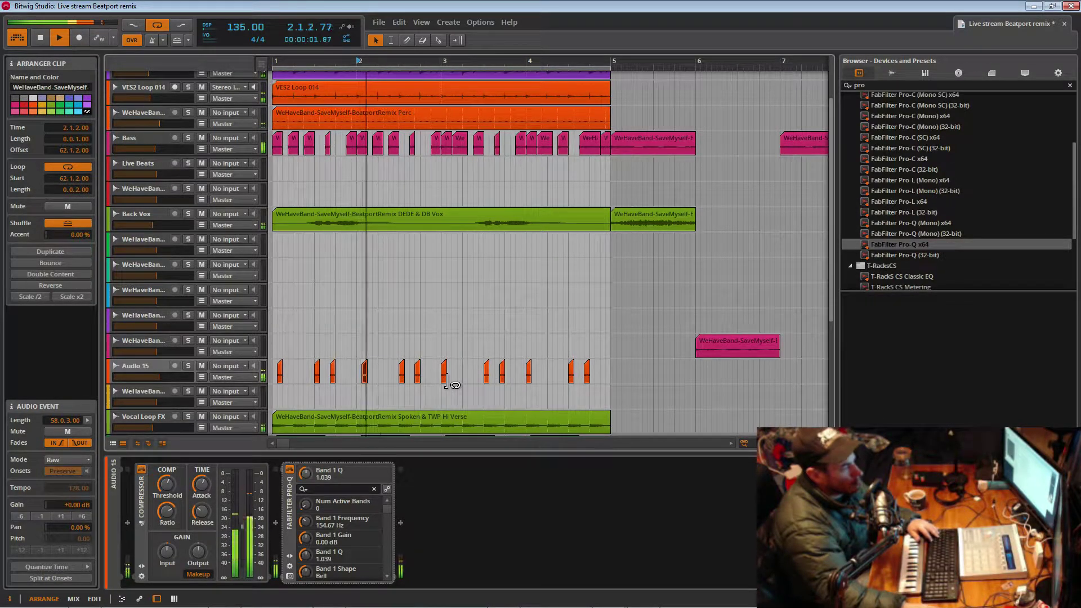
{"action": "left_click", "coordinate": [277, 377]}
{"action": "key", "text": "space"}
{"action": "key", "text": "space"}
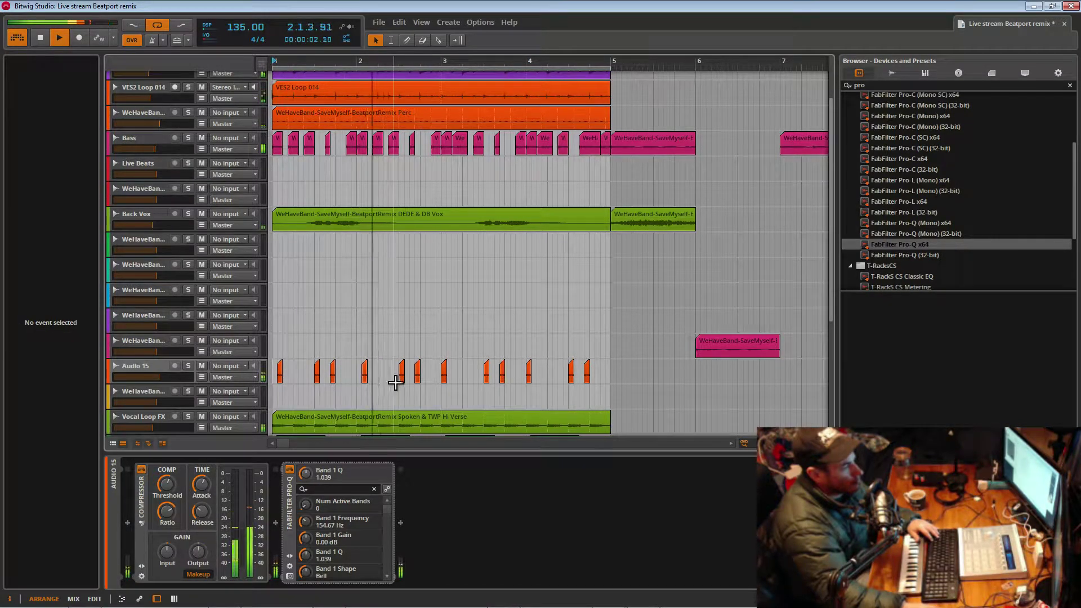
{"action": "left_click_drag", "start_coordinate": [444, 372], "coordinate": [448, 376]}
{"action": "left_click", "coordinate": [443, 378]}
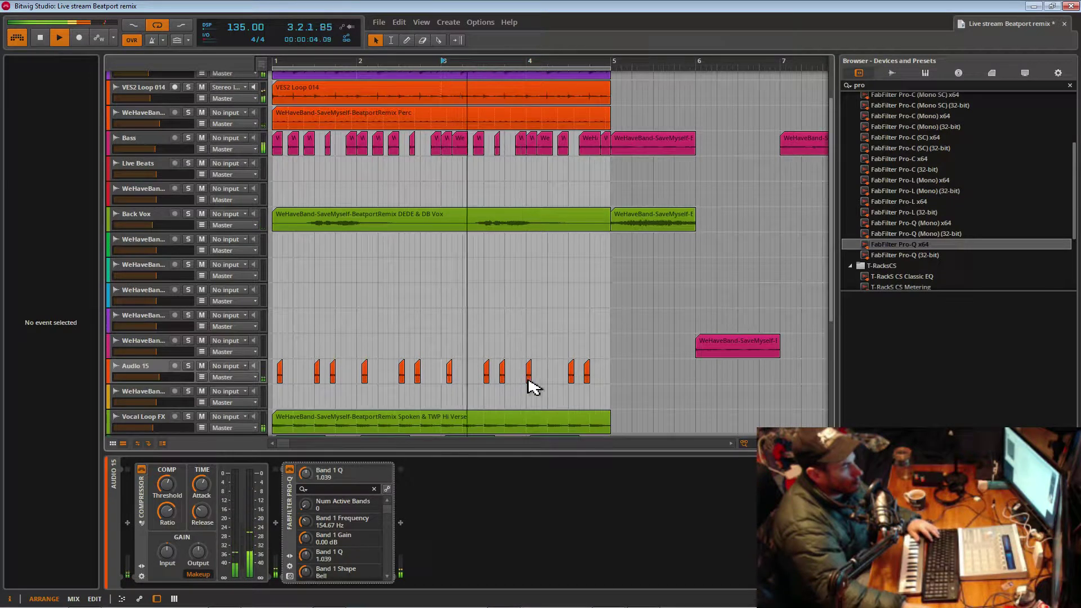
{"action": "left_click_drag", "start_coordinate": [529, 378], "coordinate": [533, 374]}
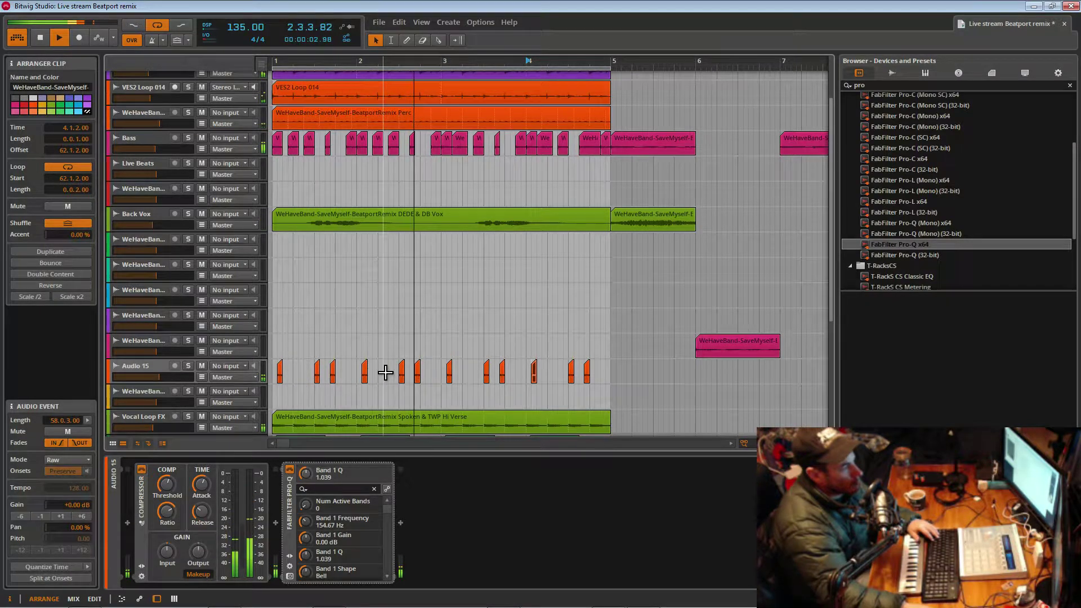
- Copy the last Audio 15 clip to 4.4.3 and 4.4.4 to fill the end of bar four
{"action": "left_click_drag", "start_coordinate": [588, 378], "coordinate": [604, 384]}
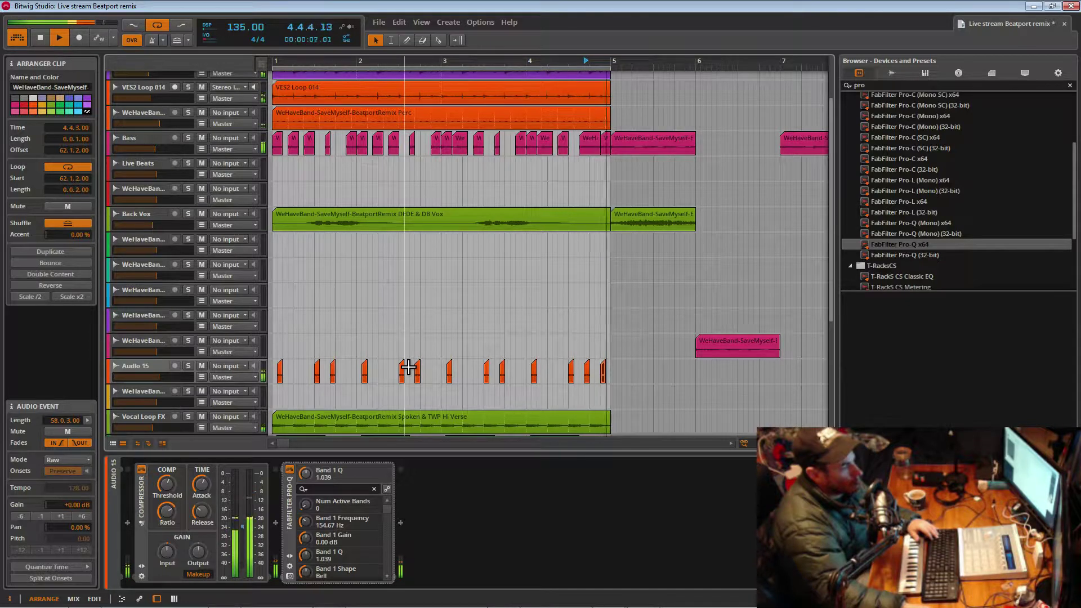
{"action": "left_click_drag", "start_coordinate": [603, 376], "coordinate": [607, 377]}
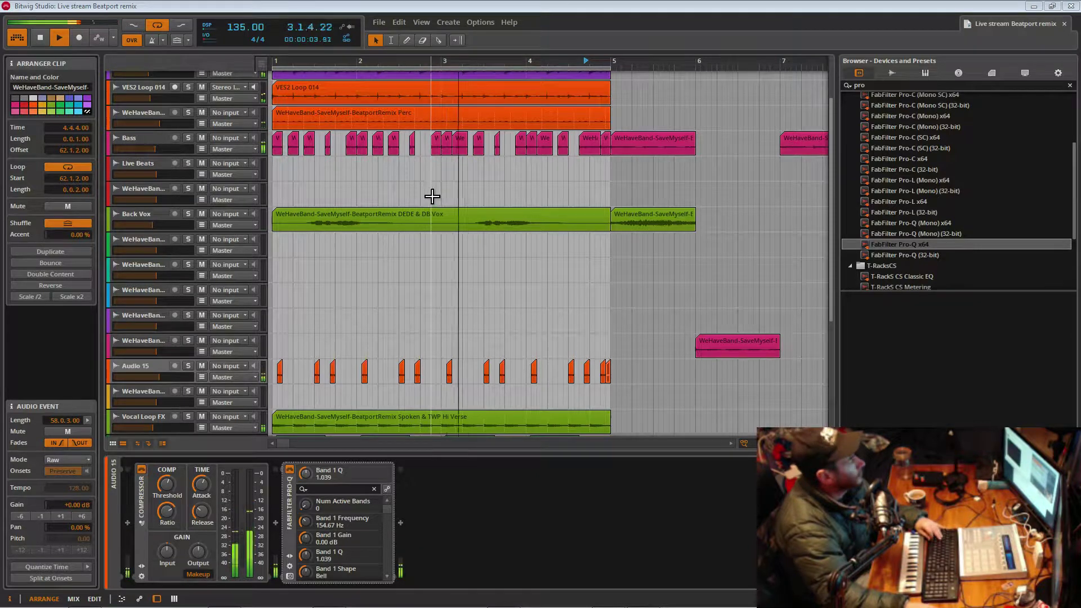
- Unmute Audio 18 and trim the starts of its four clips to 1.2.1, 2.2.1, 3.2.1 and 4.2.1
{"action": "left_click", "coordinate": [355, 224]}
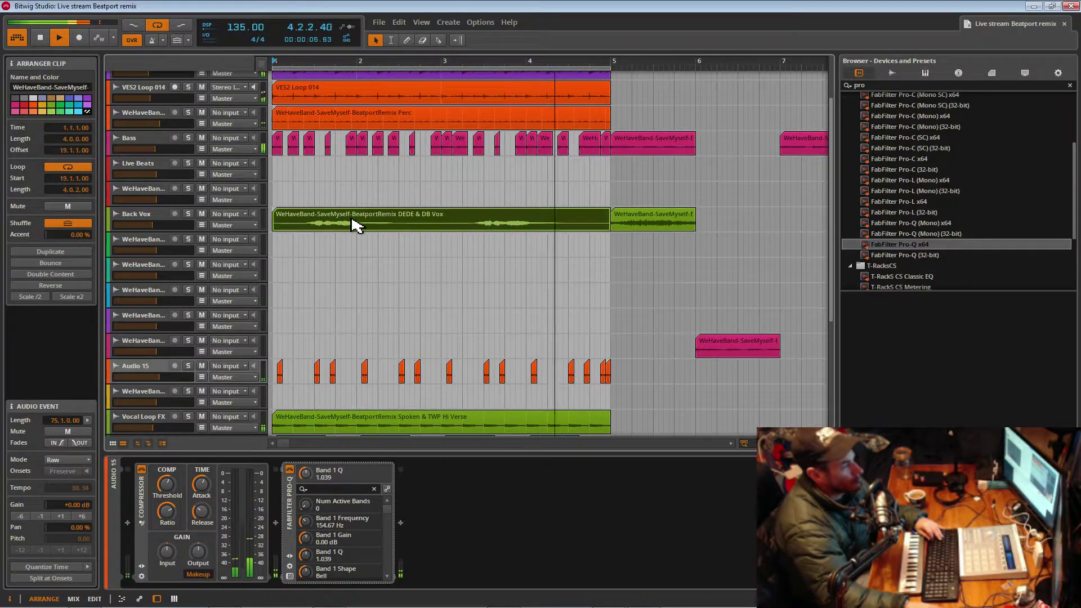
{"action": "scroll", "coordinate": [410, 241], "scroll_direction": "down", "scroll_amount": 5}
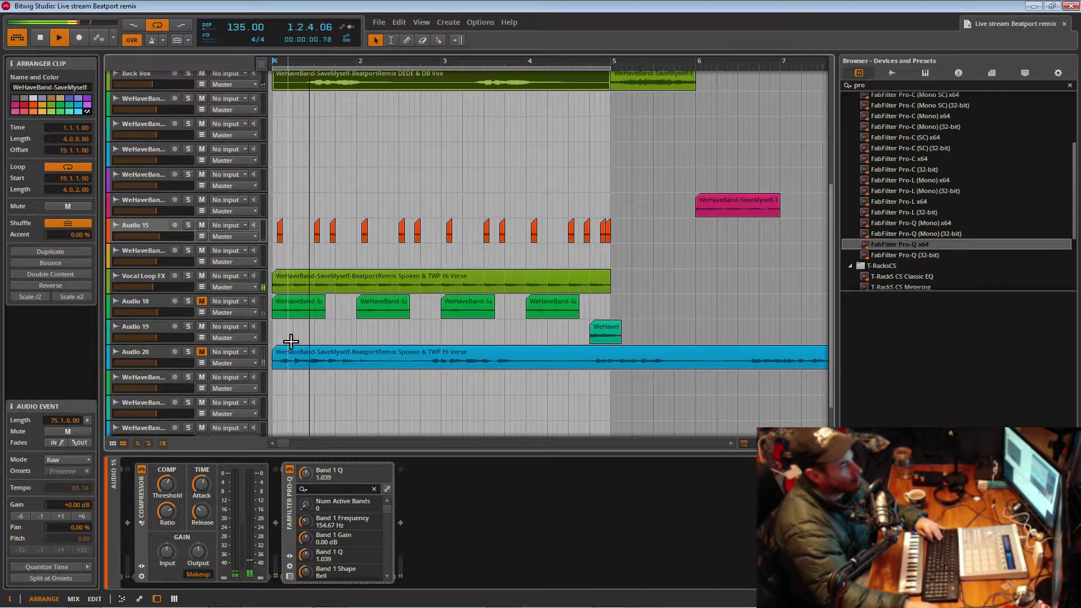
{"action": "left_click", "coordinate": [203, 302]}
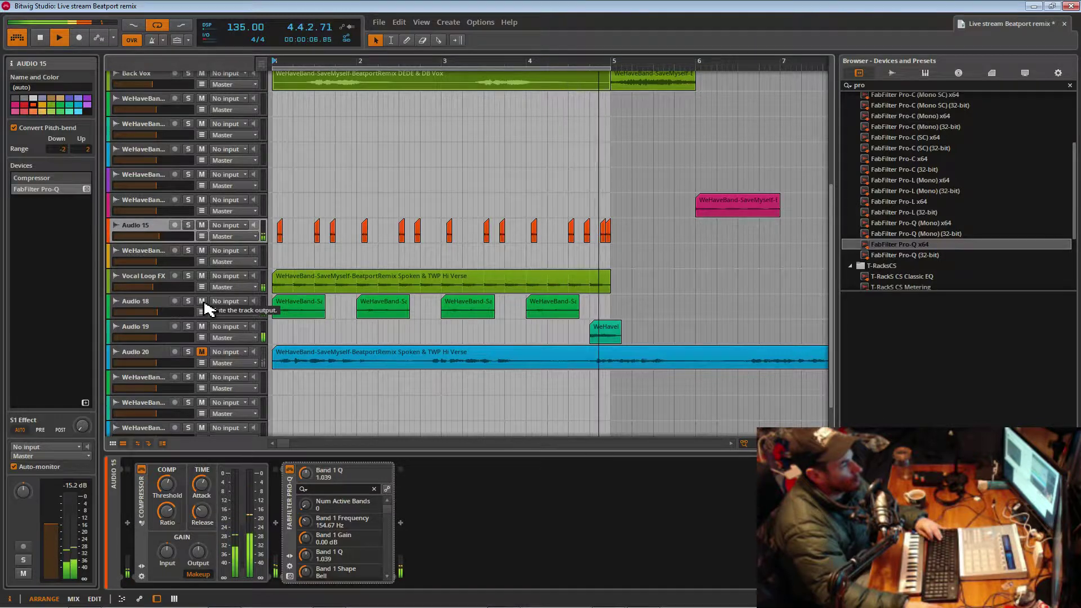
{"action": "left_click_drag", "start_coordinate": [275, 308], "coordinate": [379, 309]}
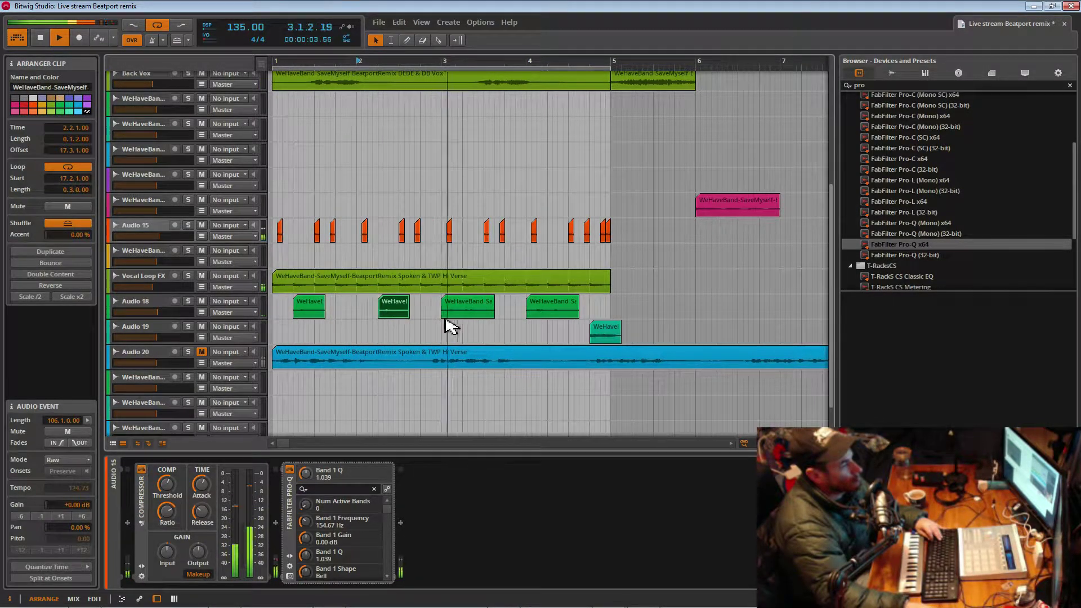
{"action": "left_click_drag", "start_coordinate": [443, 313], "coordinate": [543, 319]}
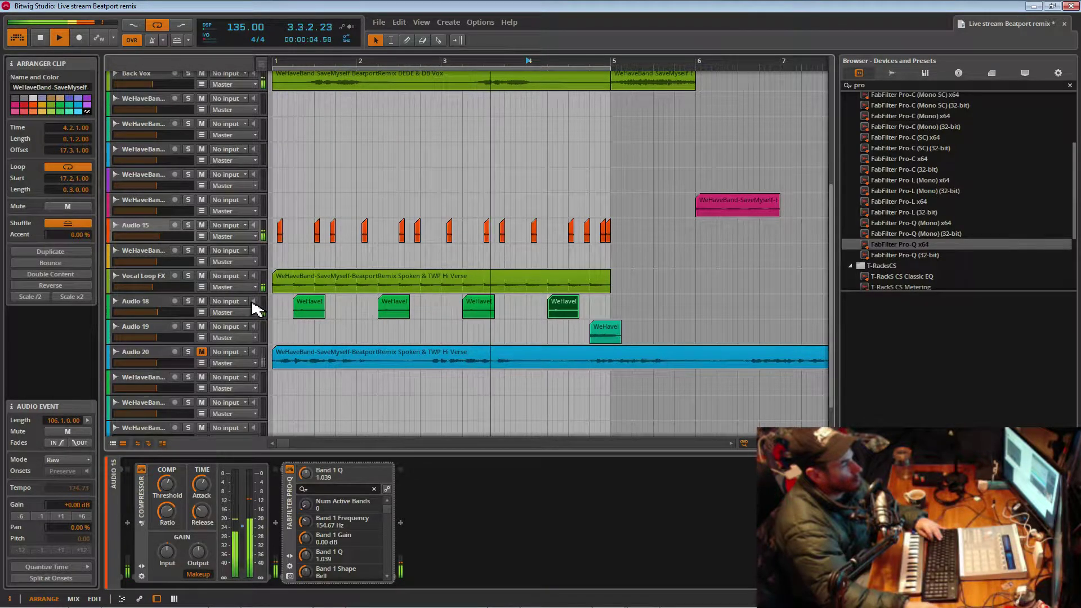
- Audition Audio 20 in the groove by unmuting it briefly, mute it again and clear the clip selection
{"action": "left_click", "coordinate": [202, 353]}
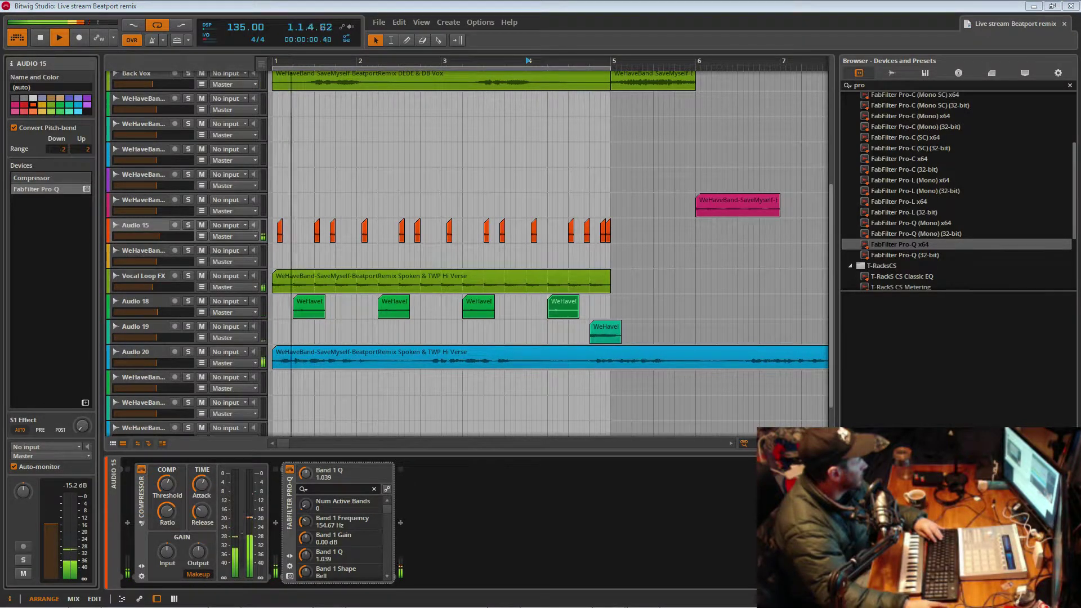
{"action": "left_click", "coordinate": [202, 352]}
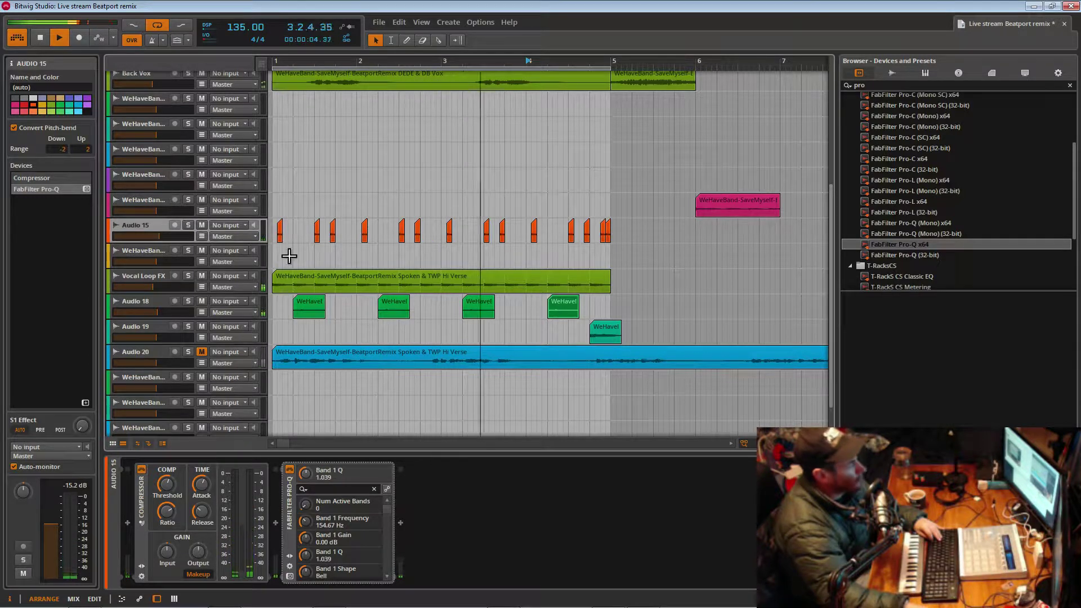
{"action": "mouse_move", "coordinate": [415, 62]}
{"action": "left_mouse_down"}
{"action": "mouse_move", "coordinate": [415, 40]}
{"action": "mouse_move", "coordinate": [415, 50]}
{"action": "left_mouse_up"}
{"action": "scroll", "coordinate": [425, 192], "scroll_direction": "up", "scroll_amount": 4}
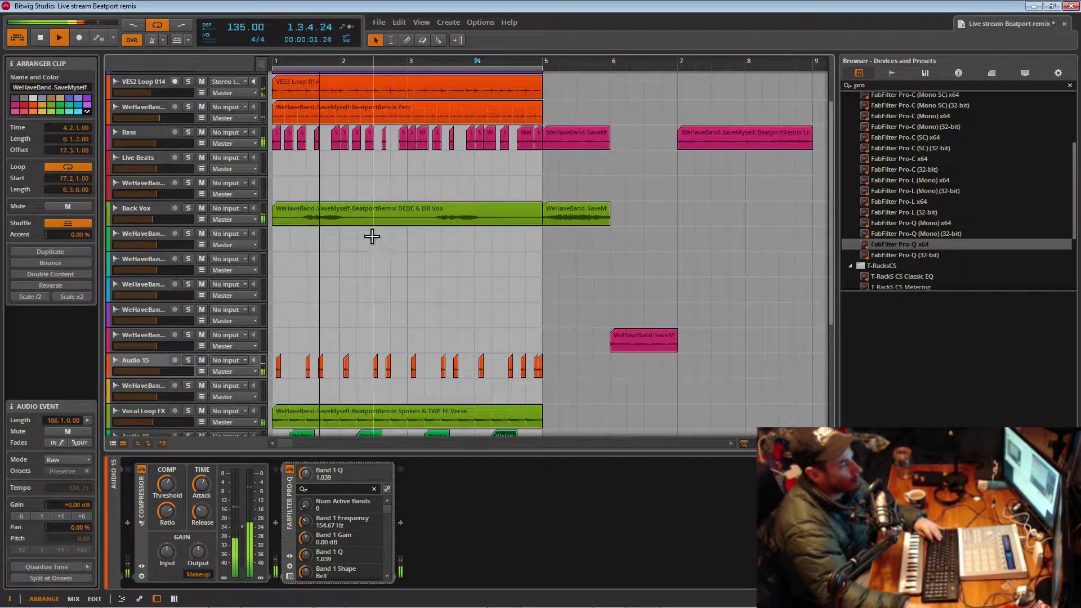
{"action": "scroll", "coordinate": [346, 248], "scroll_direction": "down", "scroll_amount": 1}
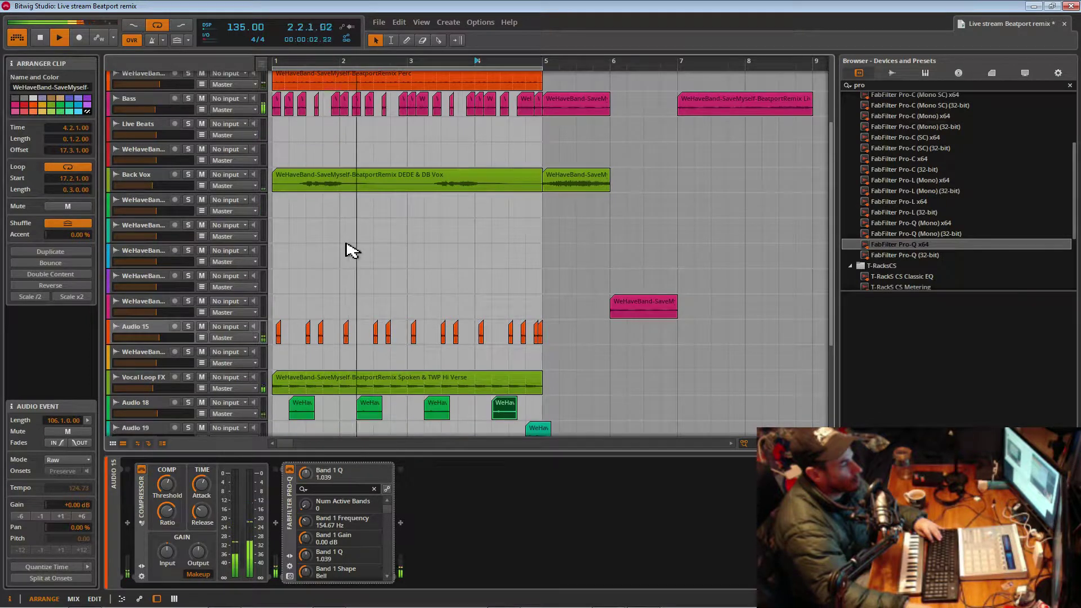
{"action": "left_click", "coordinate": [276, 288]}
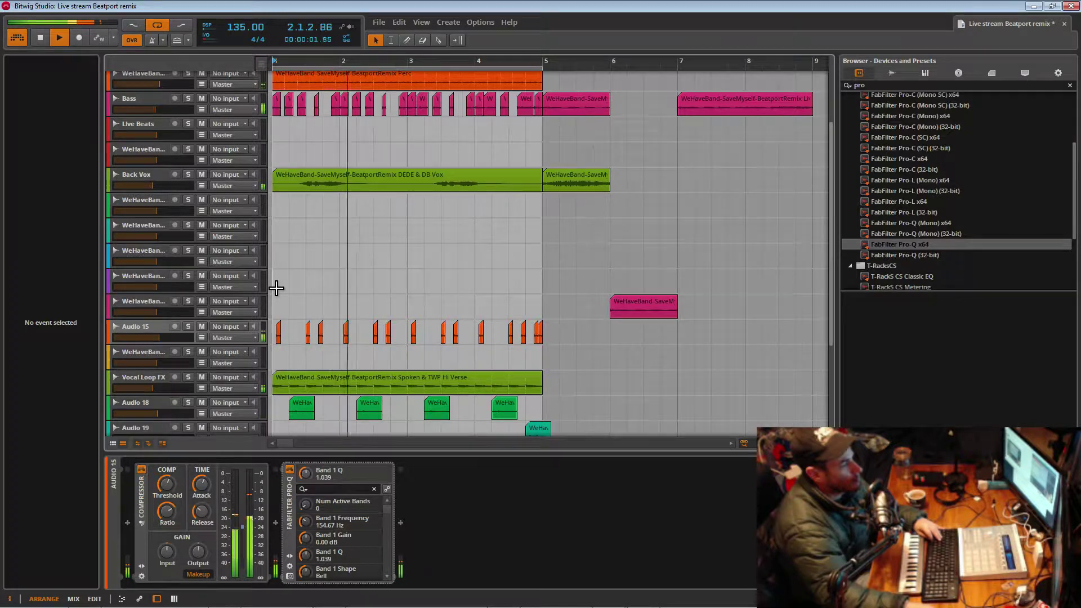
- Insert a Delay-2 between the Compressor and Pro-Q on Audio 15, with its right delay time set to 3
{"action": "left_click", "coordinate": [149, 331]}
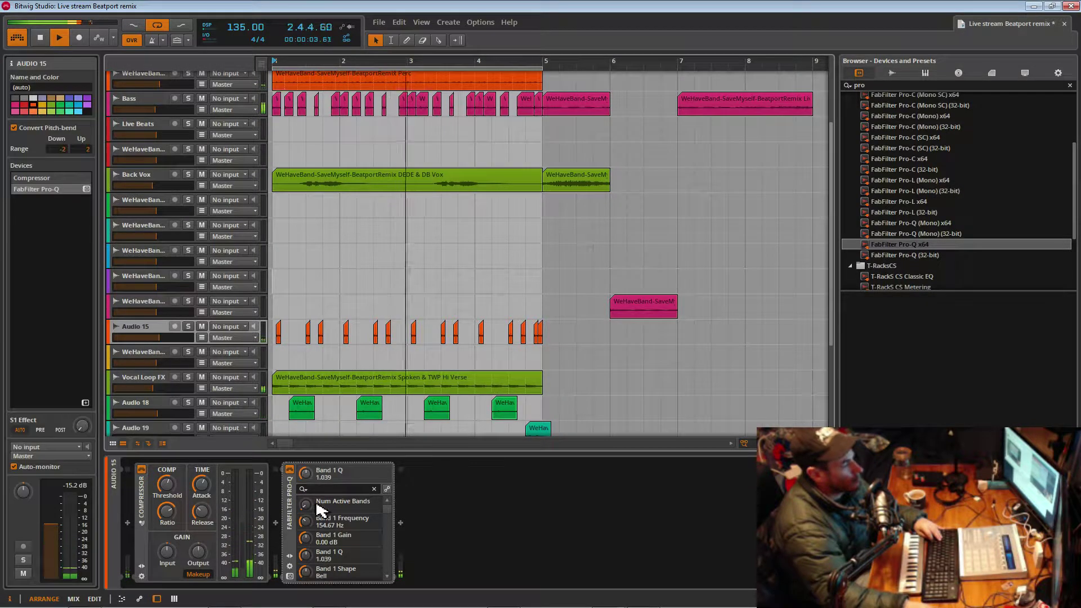
{"action": "left_click", "coordinate": [277, 523]}
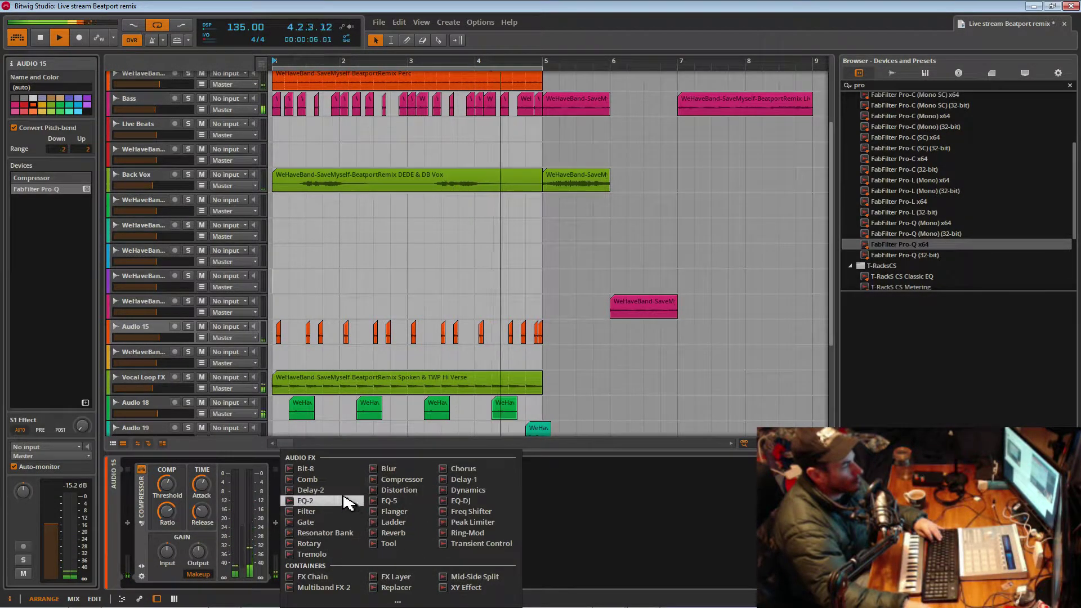
{"action": "left_click", "coordinate": [316, 490]}
{"action": "left_click", "coordinate": [405, 507]}
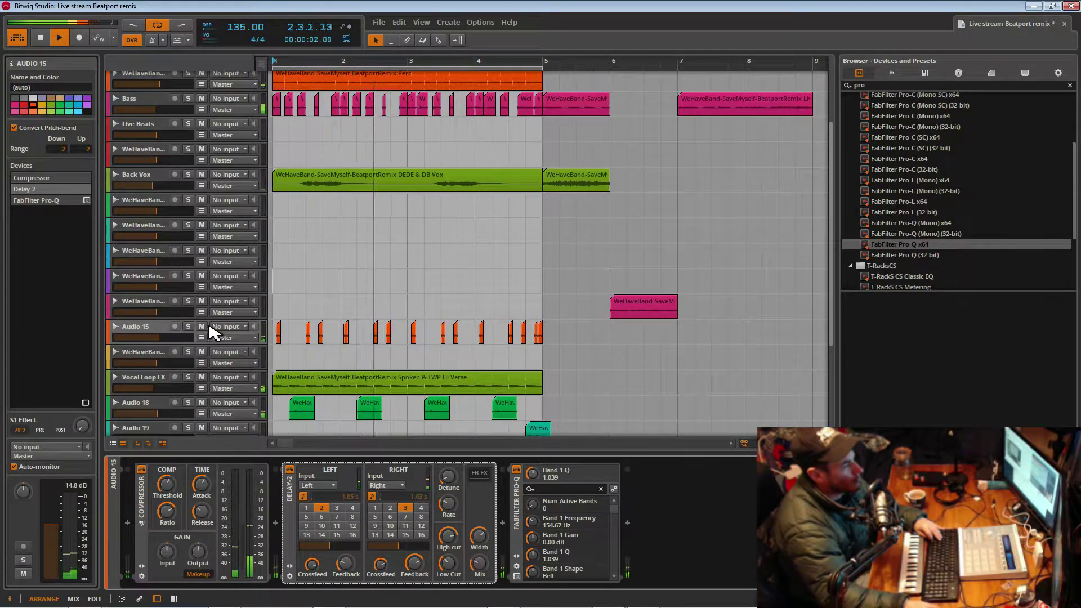
- Solo Audio 15 to try a right delay time of 4 with a 16.5 % mix, and end the solo
{"action": "left_click", "coordinate": [188, 327]}
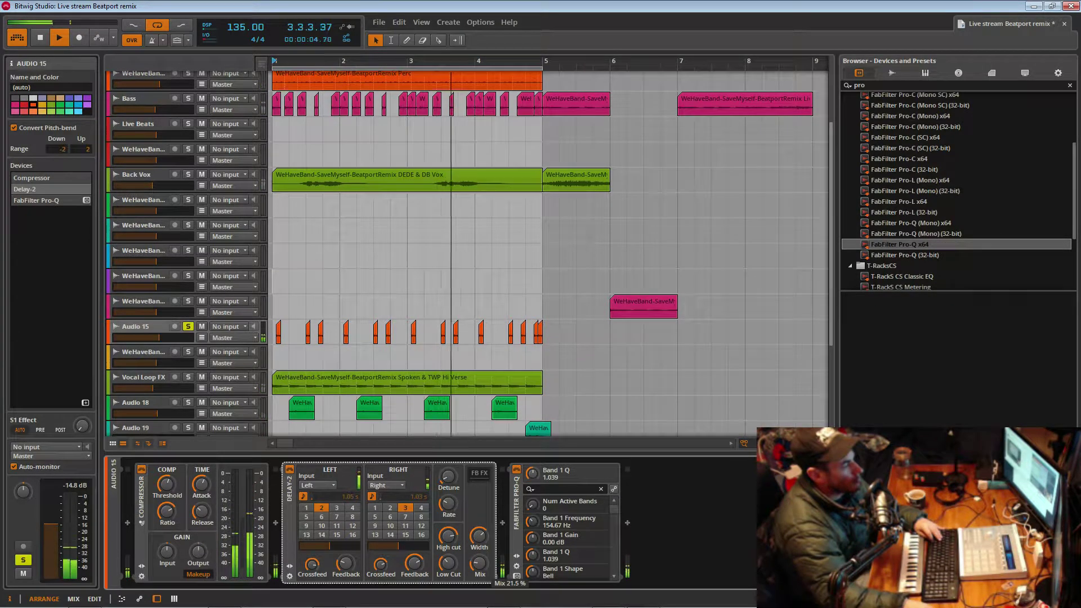
{"action": "left_click", "coordinate": [421, 508]}
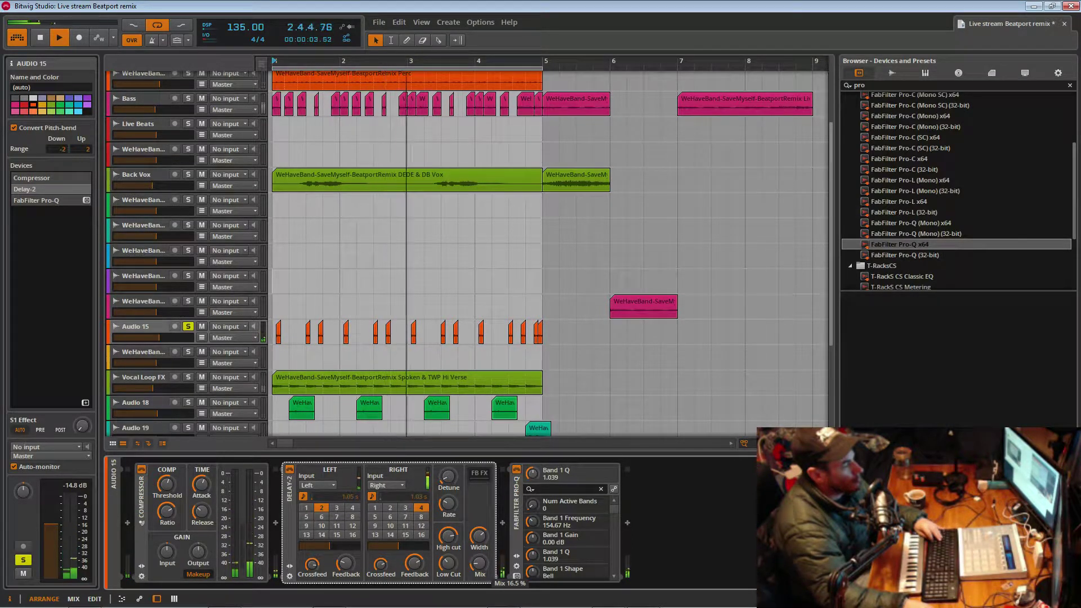
{"action": "left_click", "coordinate": [188, 326]}
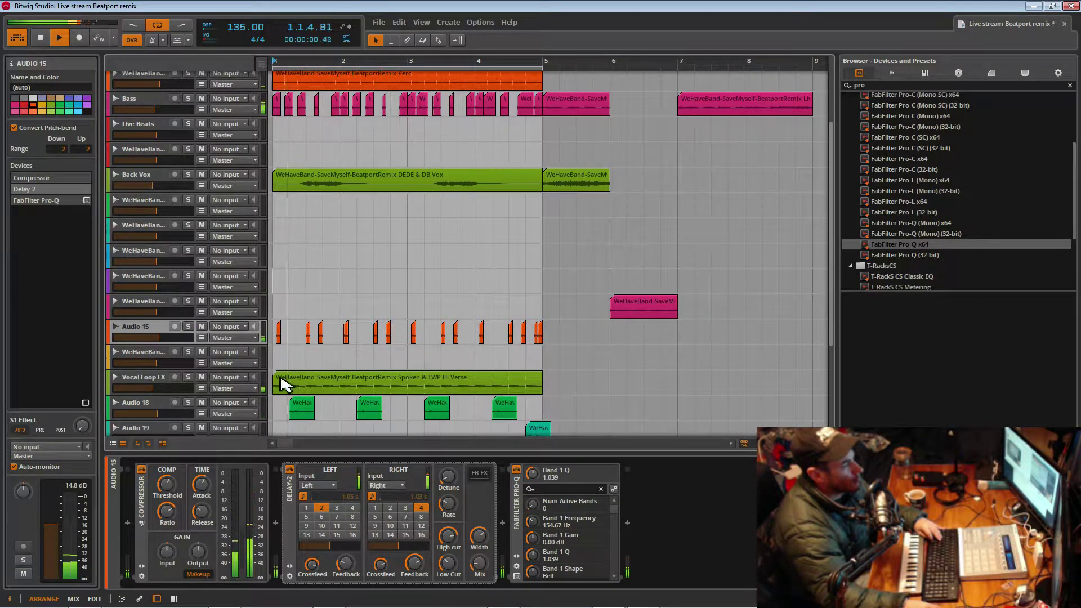
- Try right delay times of 8 and 7 on the Delay-2, comparing Audio 15 soloed and within the full mix
{"action": "left_click", "coordinate": [418, 516]}
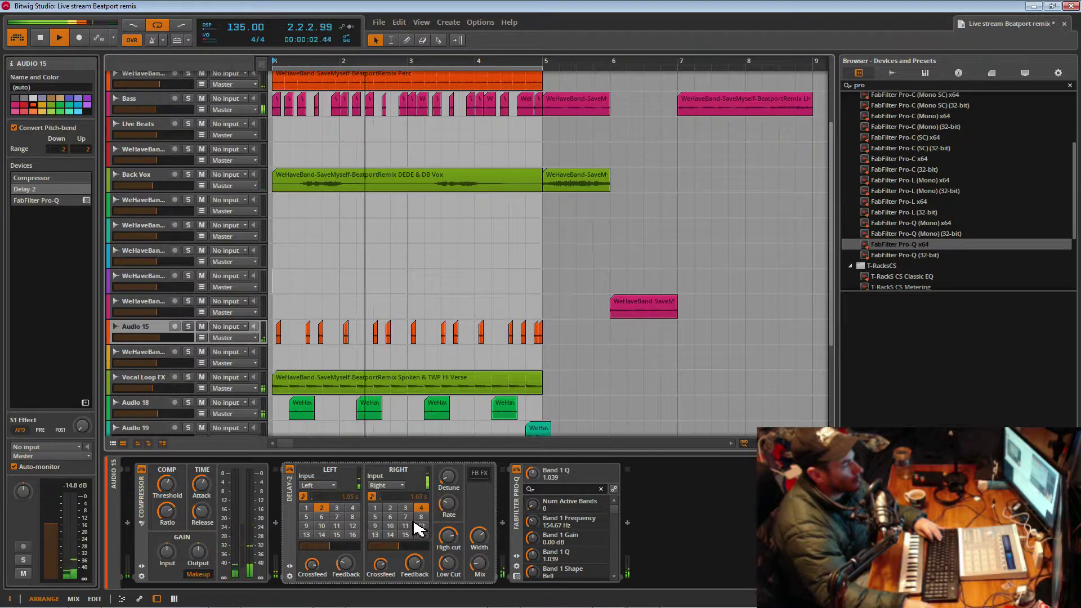
{"action": "left_click", "coordinate": [189, 326]}
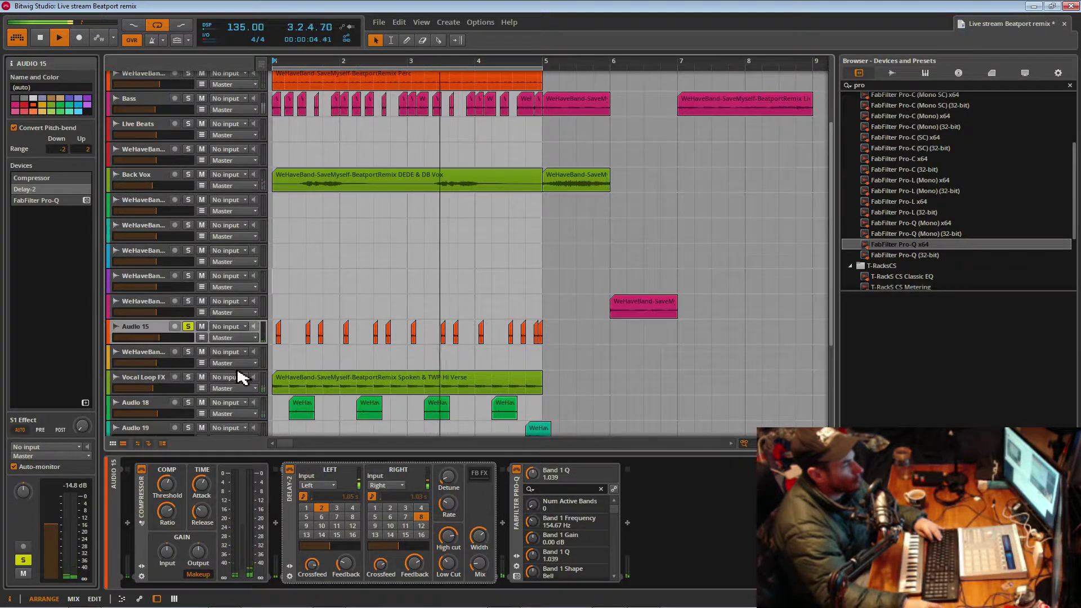
{"action": "left_click_drag", "start_coordinate": [478, 565], "coordinate": [478, 565]}
{"action": "left_click", "coordinate": [189, 327]}
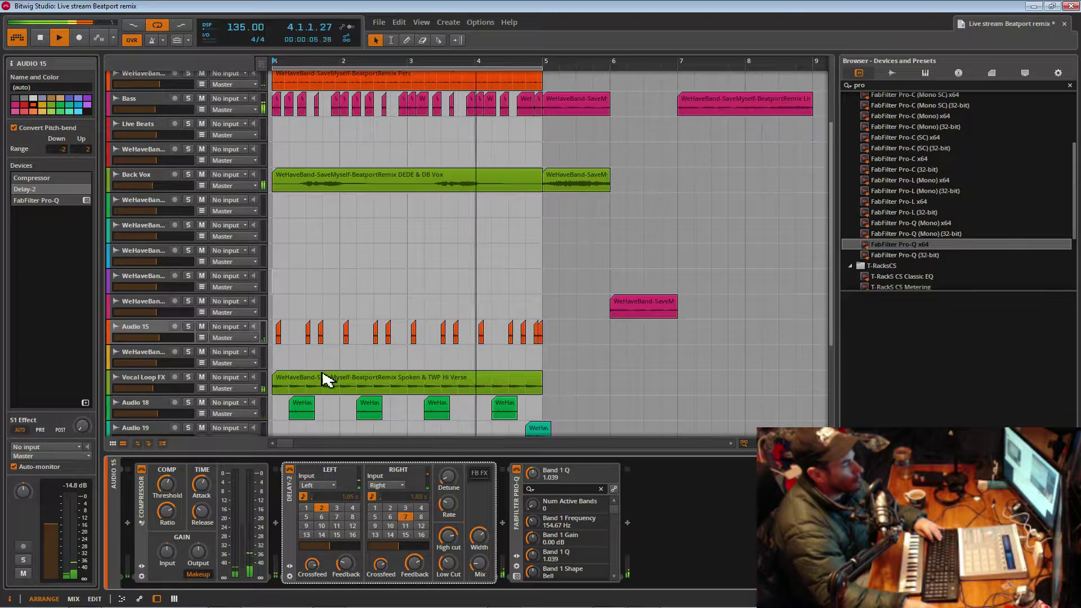
{"action": "left_click", "coordinate": [188, 327]}
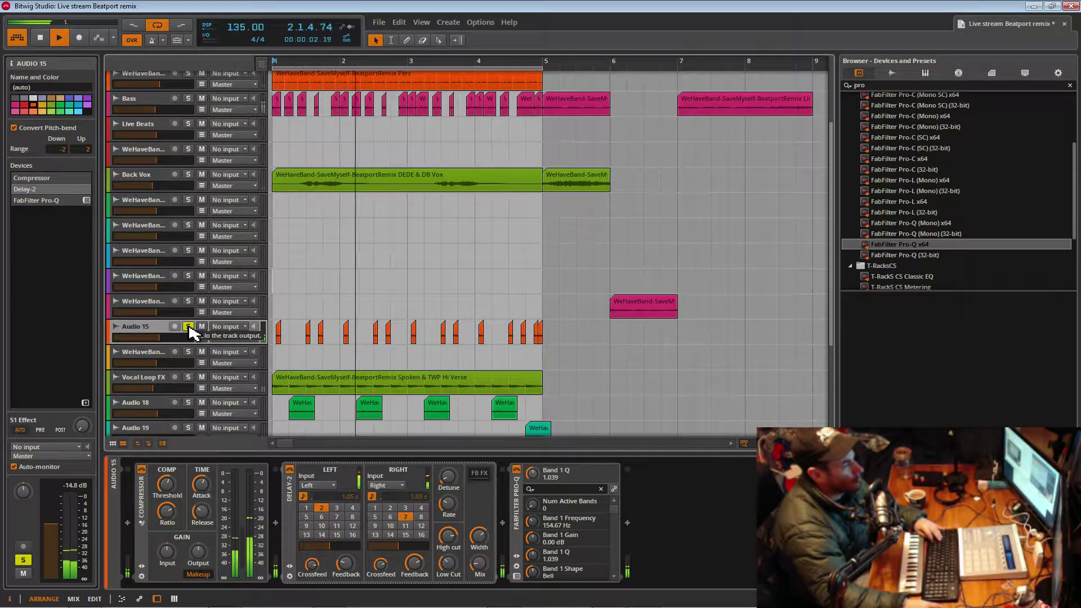
{"action": "left_click", "coordinate": [188, 327]}
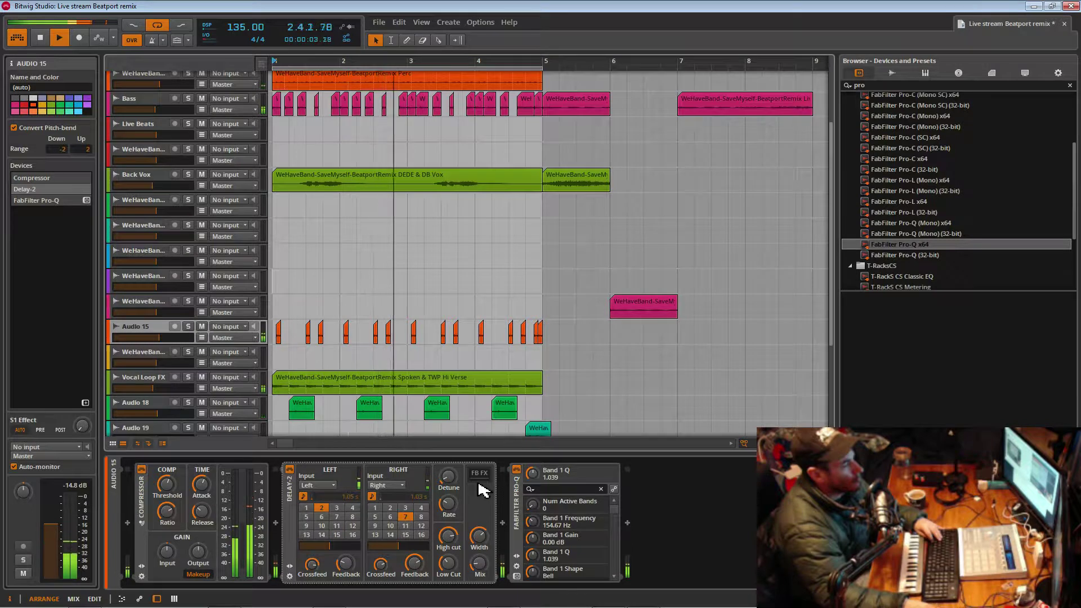
- Set the Delay-2's right delay time to 3, readjust its mix amount and save the project
{"action": "left_click", "coordinate": [406, 509]}
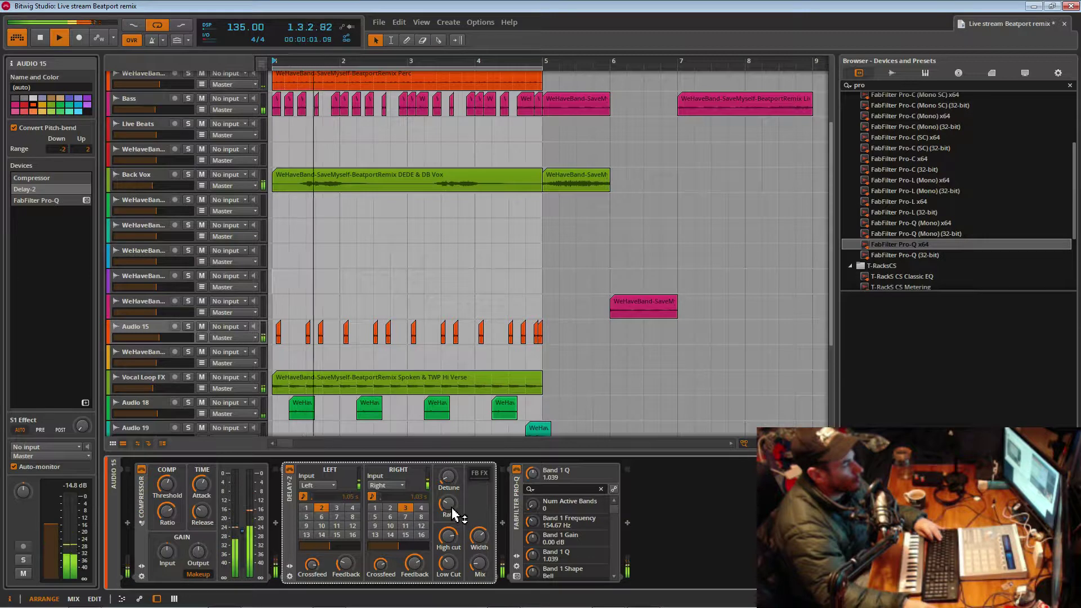
{"action": "left_click_drag", "start_coordinate": [491, 567], "coordinate": [479, 566]}
{"action": "key", "text": "ctrl+s"}
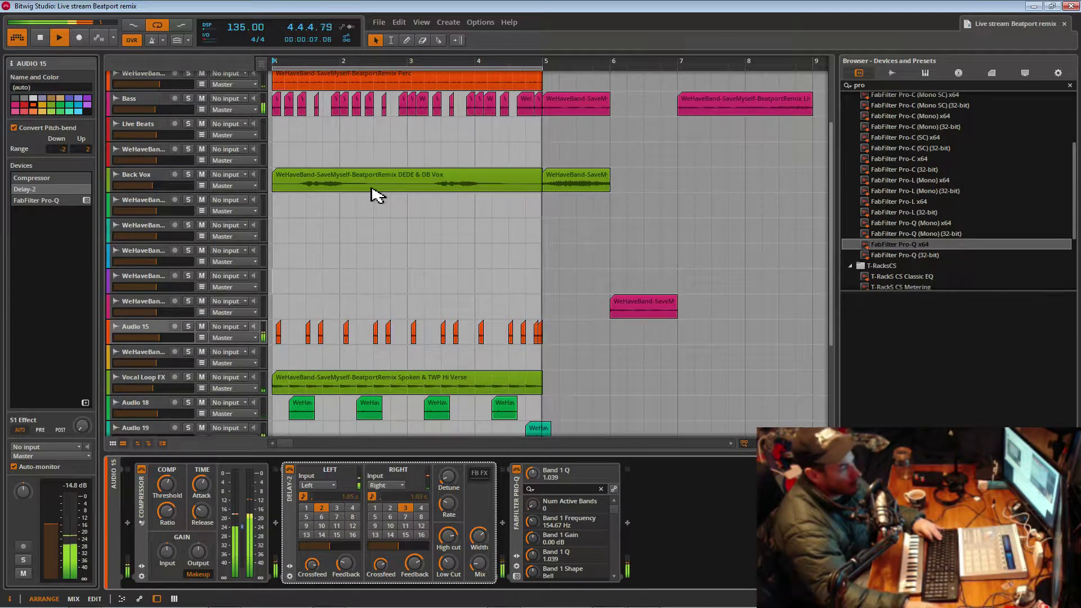
- Set the Kick track's volume to about -10.2 dB
{"action": "left_click_drag", "start_coordinate": [437, 62], "coordinate": [534, 415]}
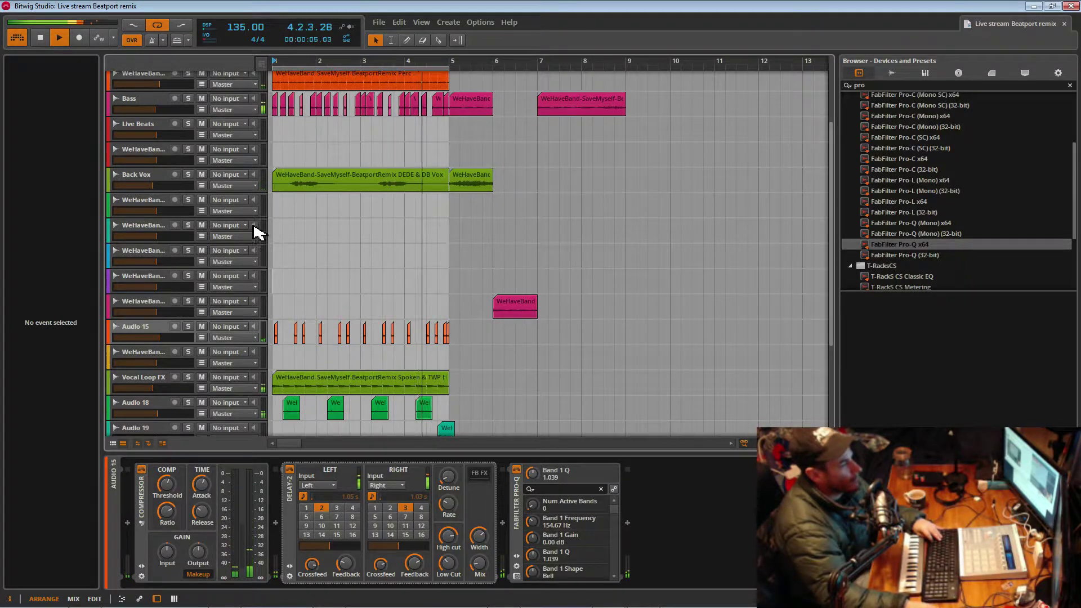
{"action": "scroll", "coordinate": [260, 226], "scroll_direction": "up", "scroll_amount": 3}
{"action": "scroll", "coordinate": [258, 232], "scroll_direction": "down", "scroll_amount": 3}
{"action": "scroll", "coordinate": [257, 230], "scroll_direction": "up", "scroll_amount": 3}
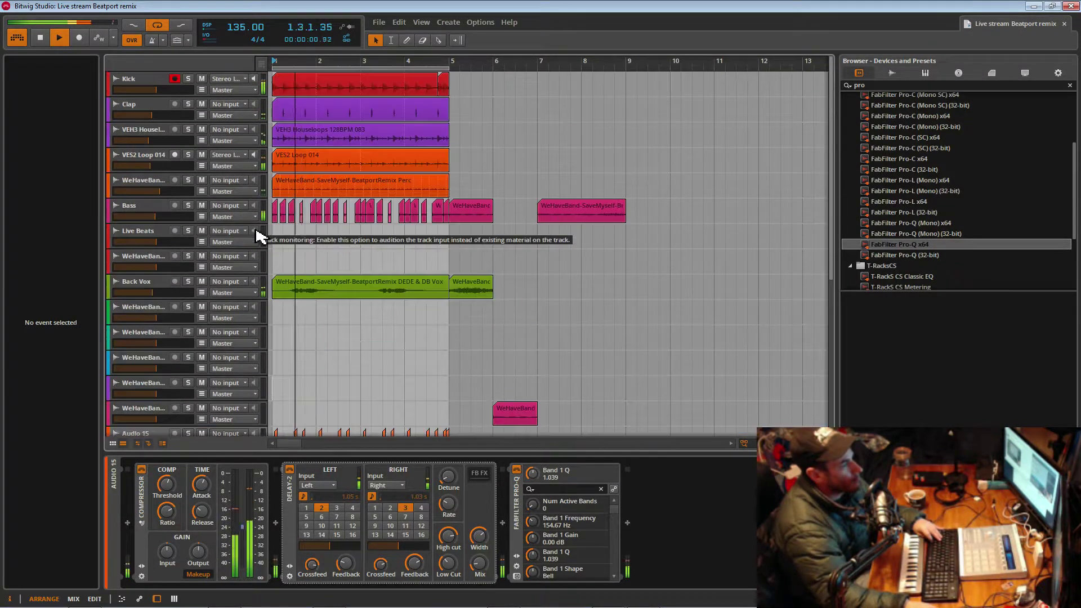
{"action": "left_click", "coordinate": [159, 94]}
{"action": "left_click_drag", "start_coordinate": [156, 91], "coordinate": [156, 91]}
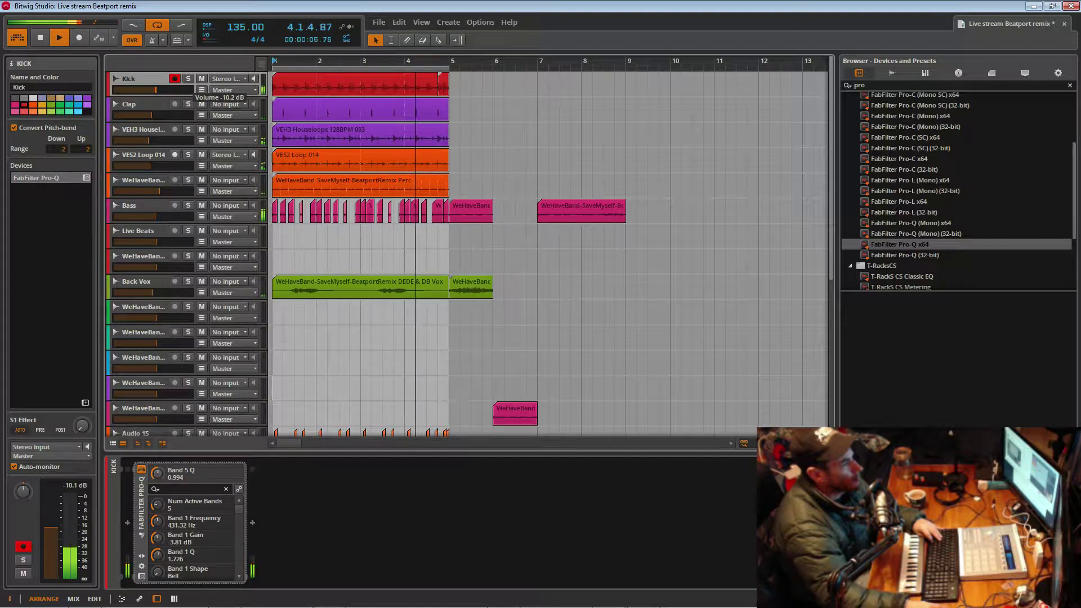
- Select the tracks from Kick to Bass, lower their volumes slightly with the Kick at about -10.5 dB, and save the project
{"action": "left_click", "coordinate": [138, 107], "text": "shift"}
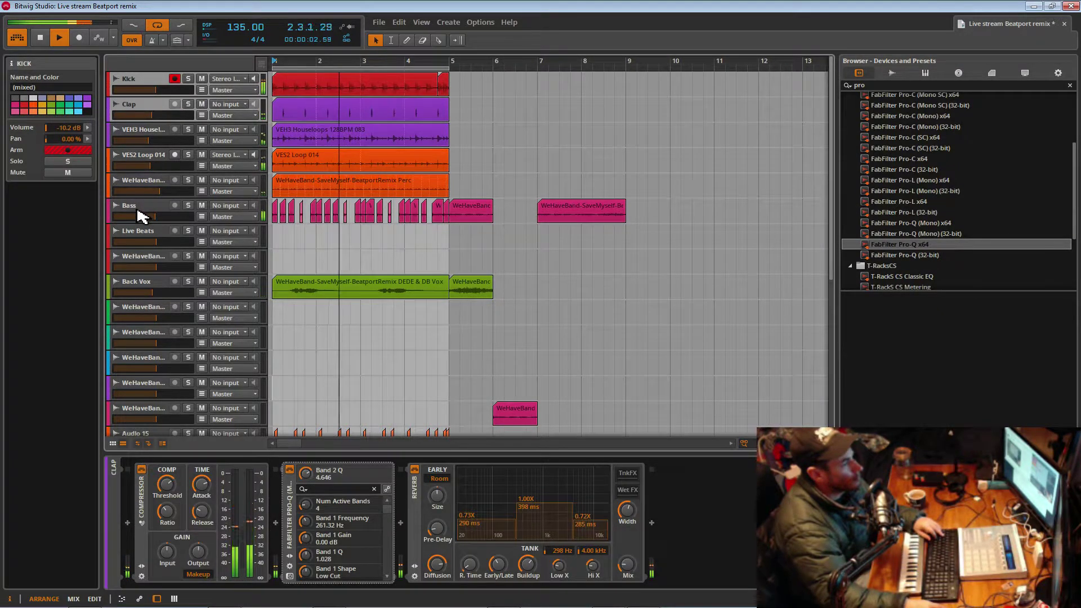
{"action": "left_click", "coordinate": [144, 201], "text": "ctrl"}
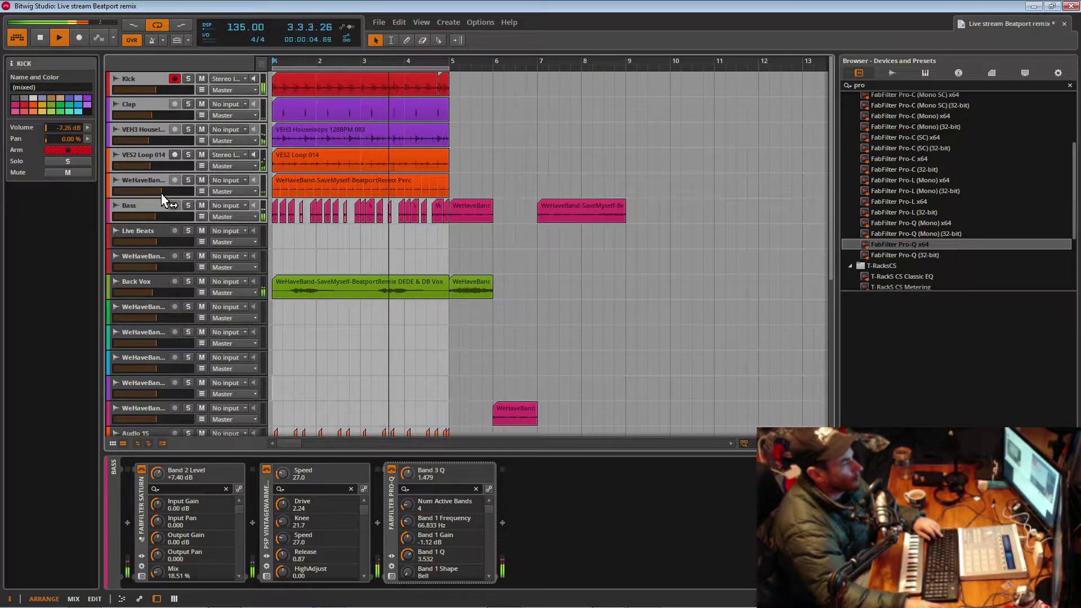
{"action": "left_click_drag", "start_coordinate": [130, 192], "coordinate": [127, 191]}
{"action": "left_click_drag", "start_coordinate": [141, 90], "coordinate": [137, 90]}
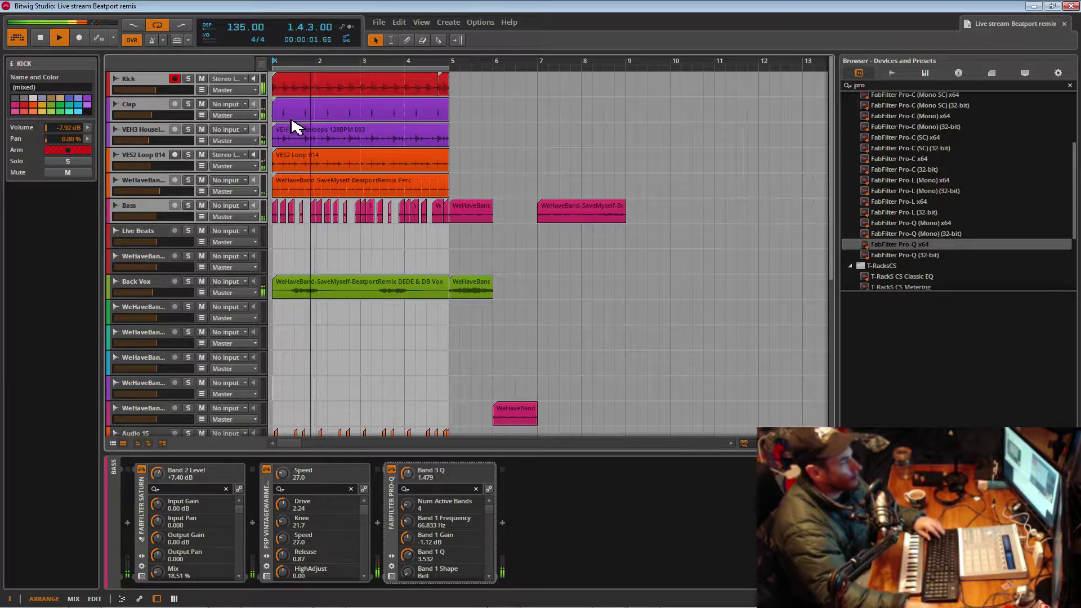
{"action": "left_click_drag", "start_coordinate": [157, 92], "coordinate": [155, 92]}
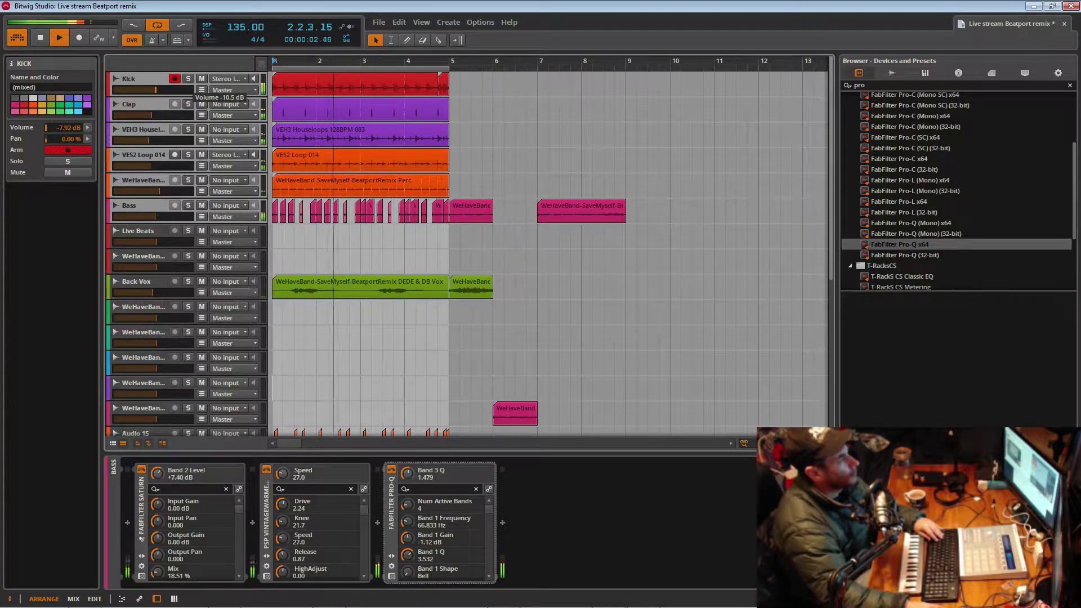
{"action": "left_click_drag", "start_coordinate": [156, 90], "coordinate": [156, 92]}
{"action": "key", "text": "ctrl+s"}
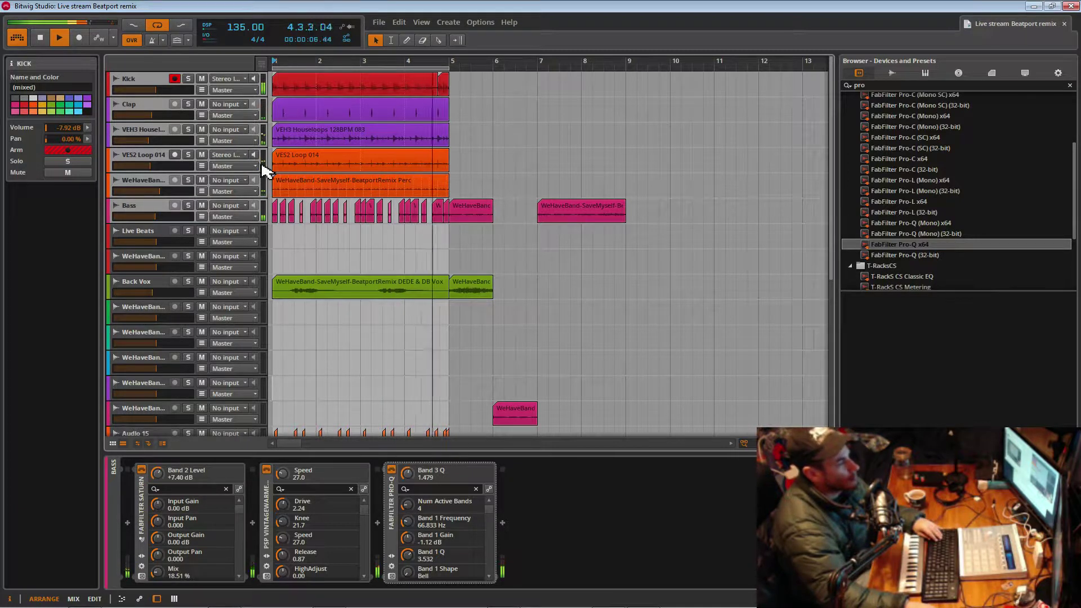
- Audition the drum and percussion tracks in solo, keeping only Kick, Clap, the VEH3 house loop and VES2 Loop 014 soloed
{"action": "left_click", "coordinate": [188, 105]}
{"action": "left_click", "coordinate": [188, 79]}
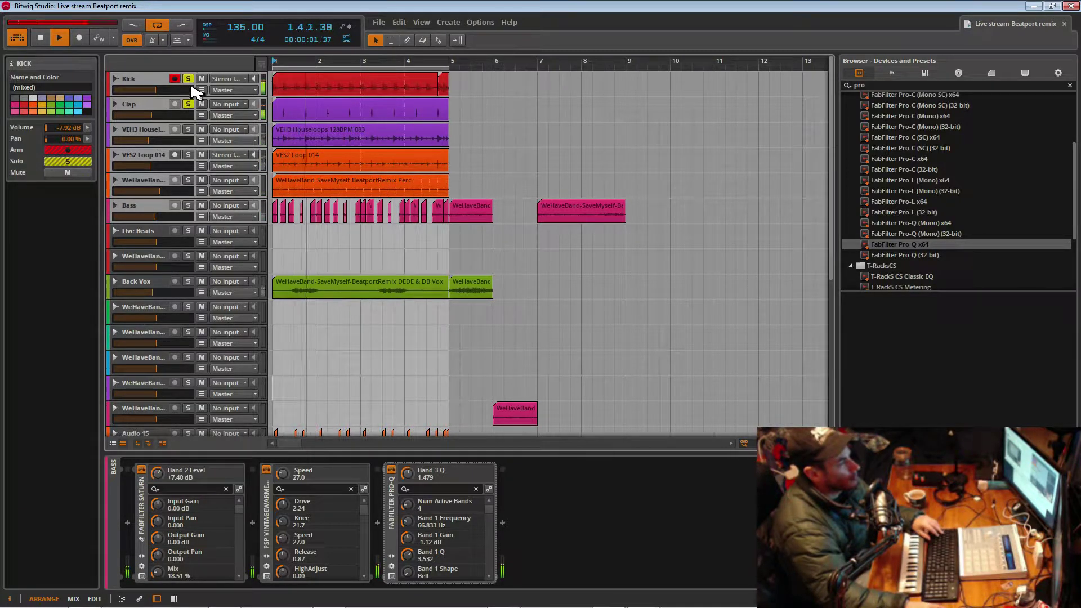
{"action": "left_click", "coordinate": [188, 130]}
{"action": "left_click", "coordinate": [188, 155]}
{"action": "left_click", "coordinate": [188, 180]}
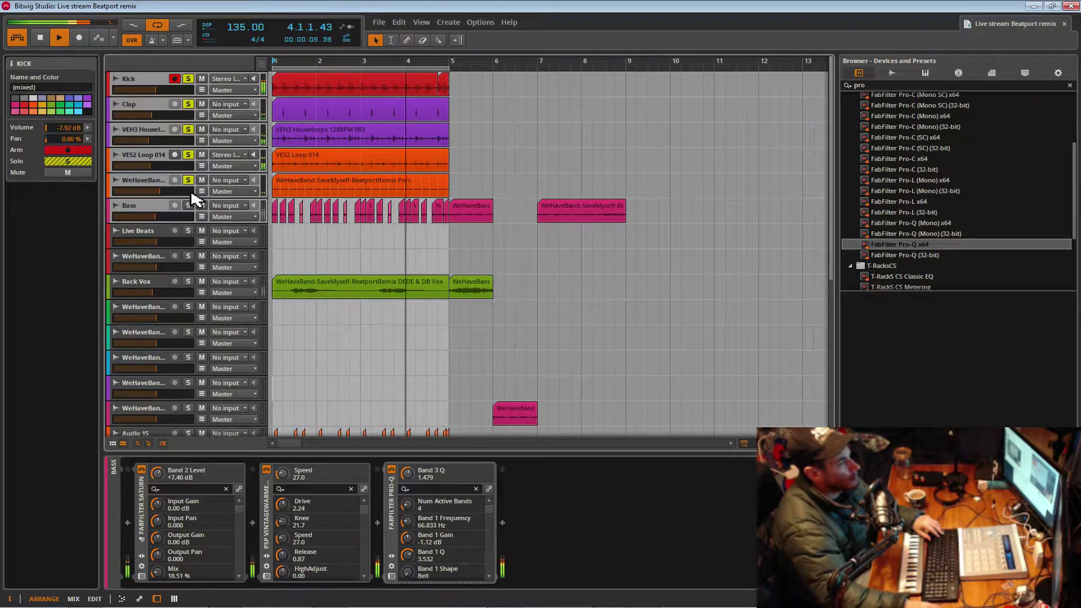
{"action": "left_click", "coordinate": [189, 156]}
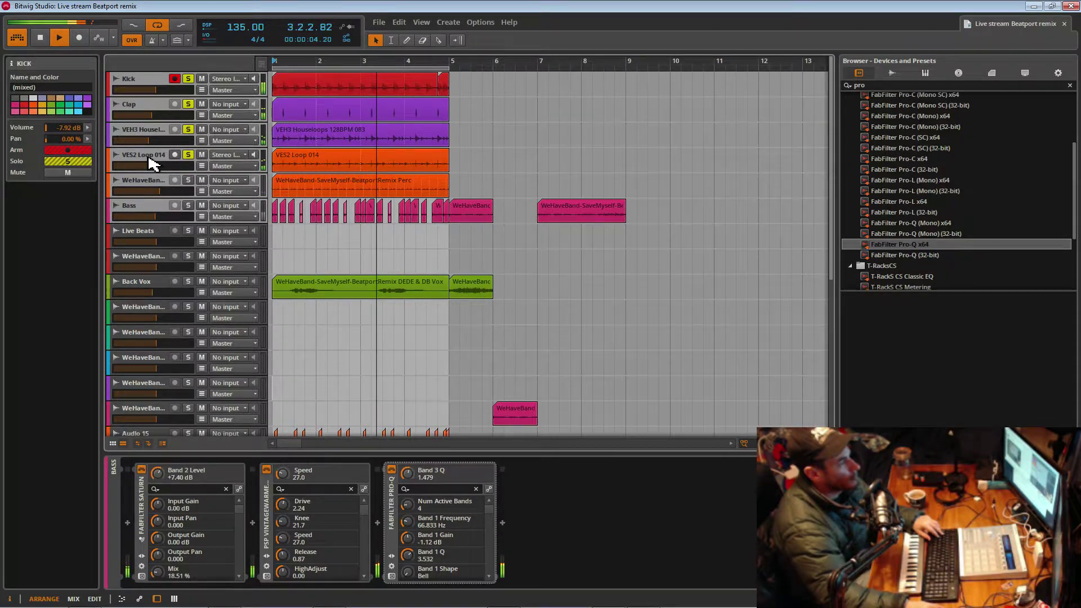
- Open the VES2 Loop 014 clip's audio for editing, try a later start on its first event and restore it to 1.1.1.00
{"action": "left_click", "coordinate": [316, 167]}
{"action": "double_click", "coordinate": [315, 164]}
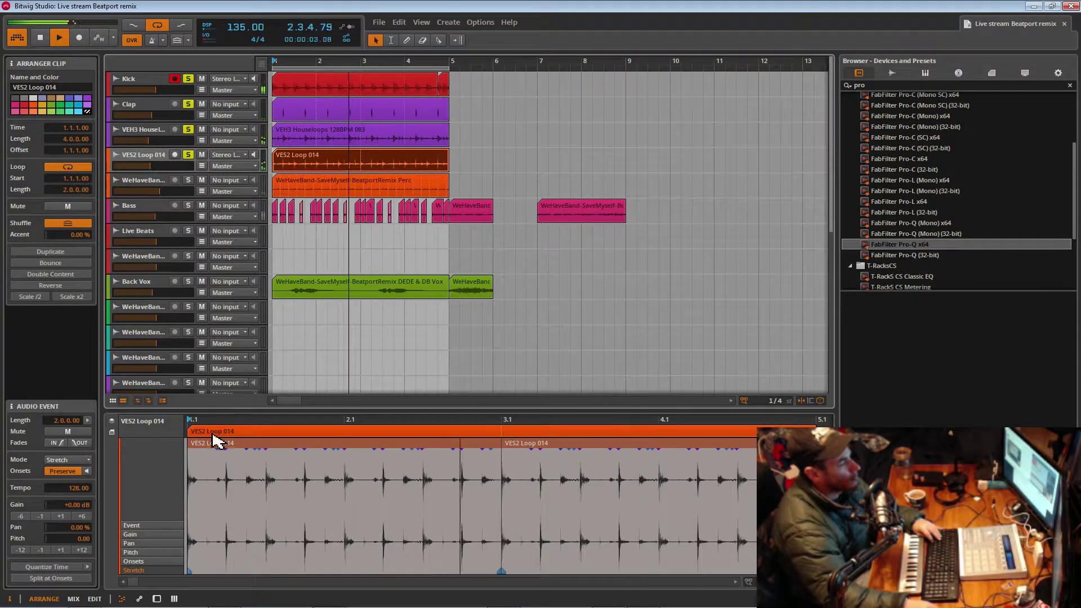
{"action": "left_click_drag", "start_coordinate": [195, 449], "coordinate": [224, 446]}
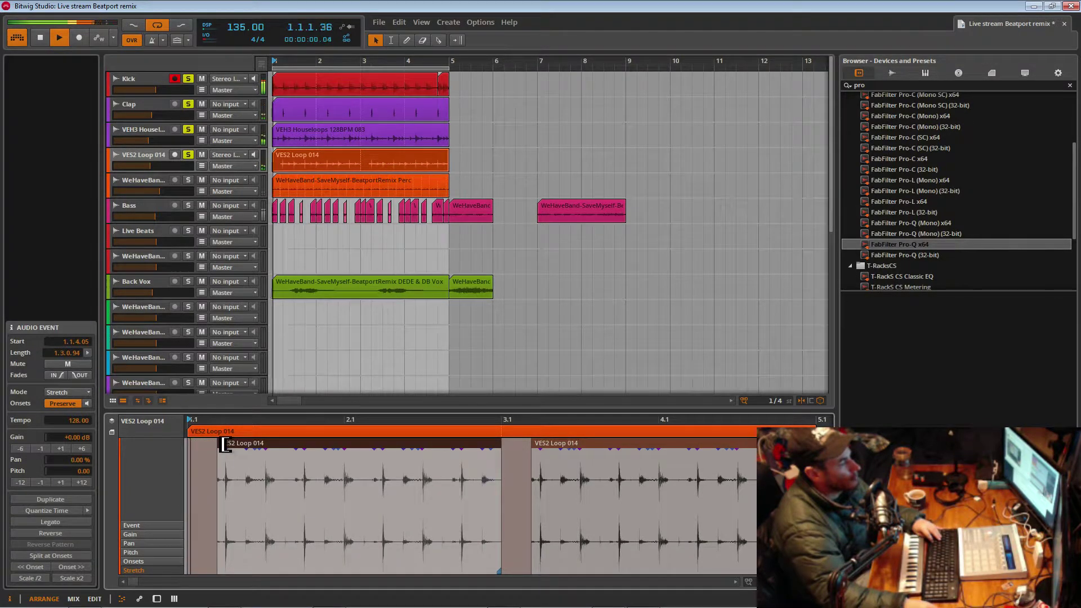
{"action": "left_click_drag", "start_coordinate": [224, 444], "coordinate": [179, 446]}
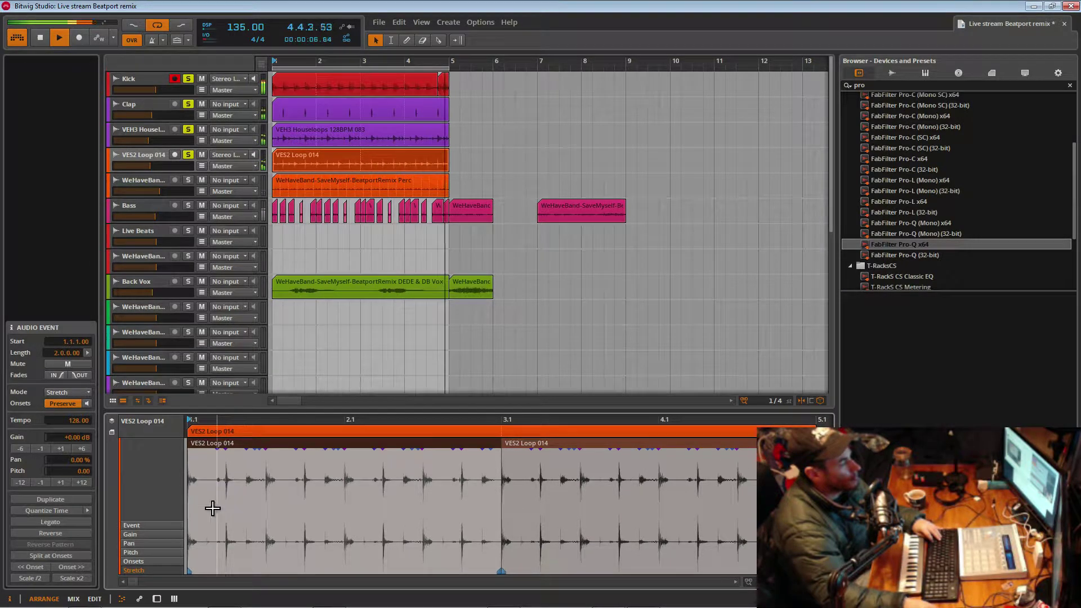
- Add two stretch markers around the second hit of VES2 Loop 014 and delete the audio between them
{"action": "double_click", "coordinate": [217, 478]}
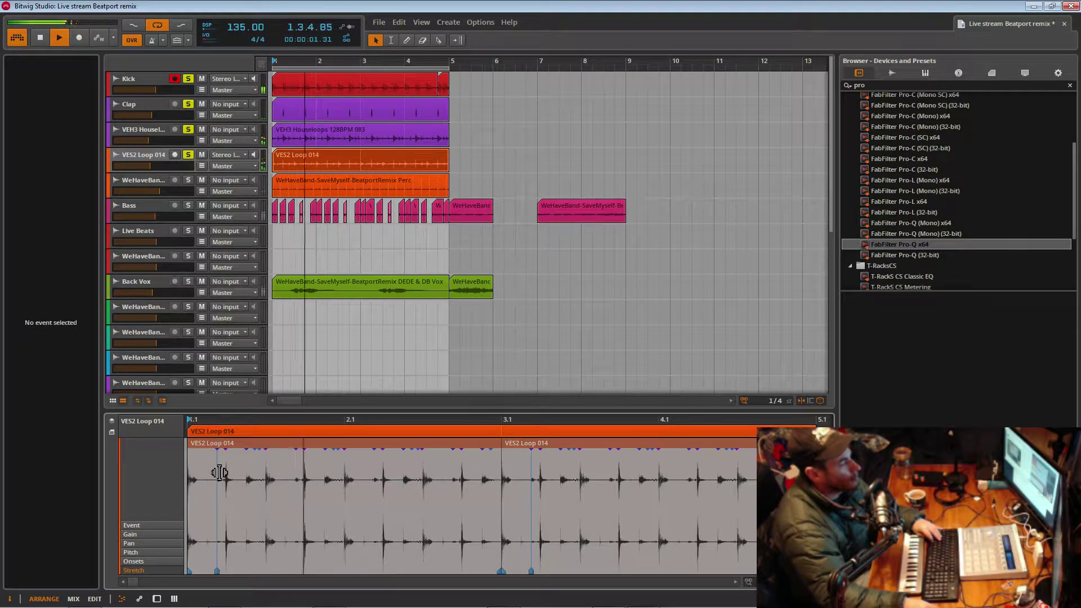
{"action": "double_click", "coordinate": [246, 453]}
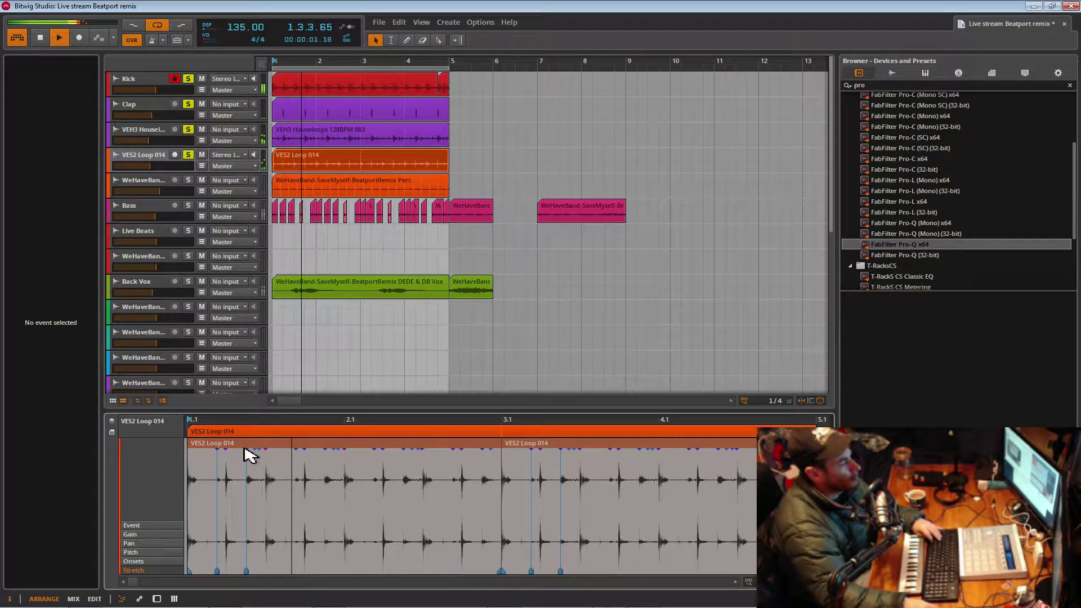
{"action": "left_click_drag", "start_coordinate": [244, 449], "coordinate": [214, 446]}
{"action": "key", "text": "Delete"}
{"action": "key", "text": "space"}
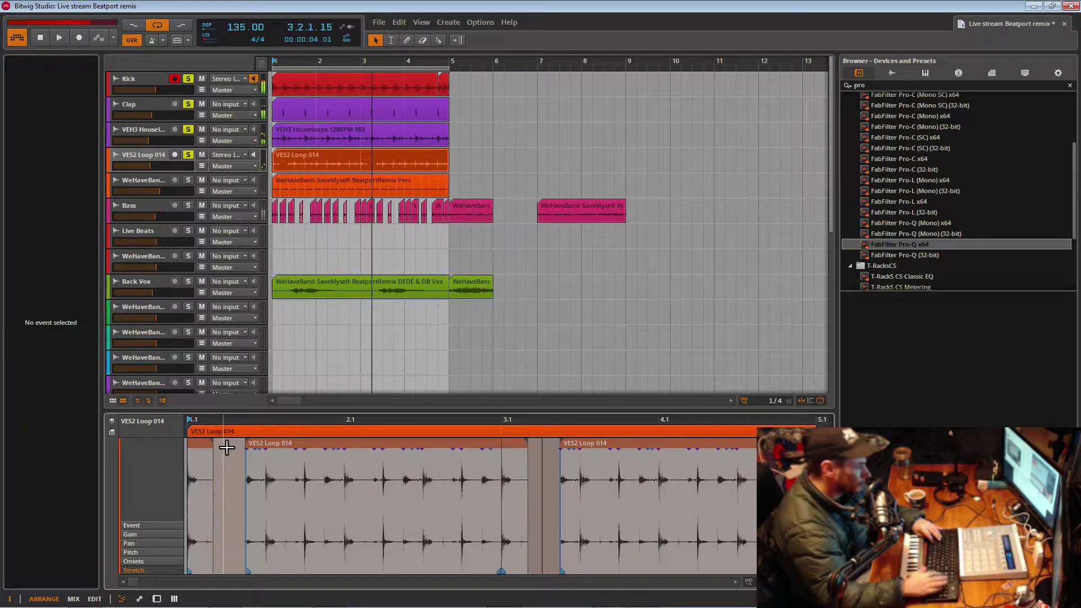
- Trim the second event's start slightly later while auditioning the loop, and add a stretch marker before its next hit
{"action": "key", "text": "space"}
{"action": "key", "text": "space"}
{"action": "key", "text": "space"}
{"action": "left_click_drag", "start_coordinate": [251, 445], "coordinate": [261, 445]}
{"action": "left_click", "coordinate": [215, 445]}
{"action": "key", "text": "space"}
{"action": "key", "text": "space"}
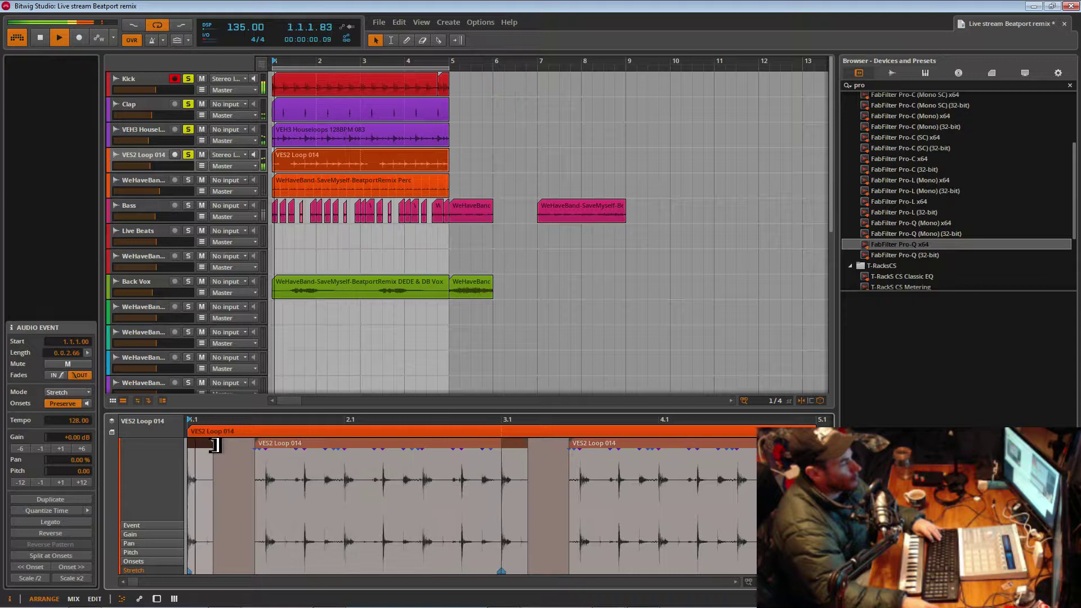
{"action": "left_click", "coordinate": [297, 451]}
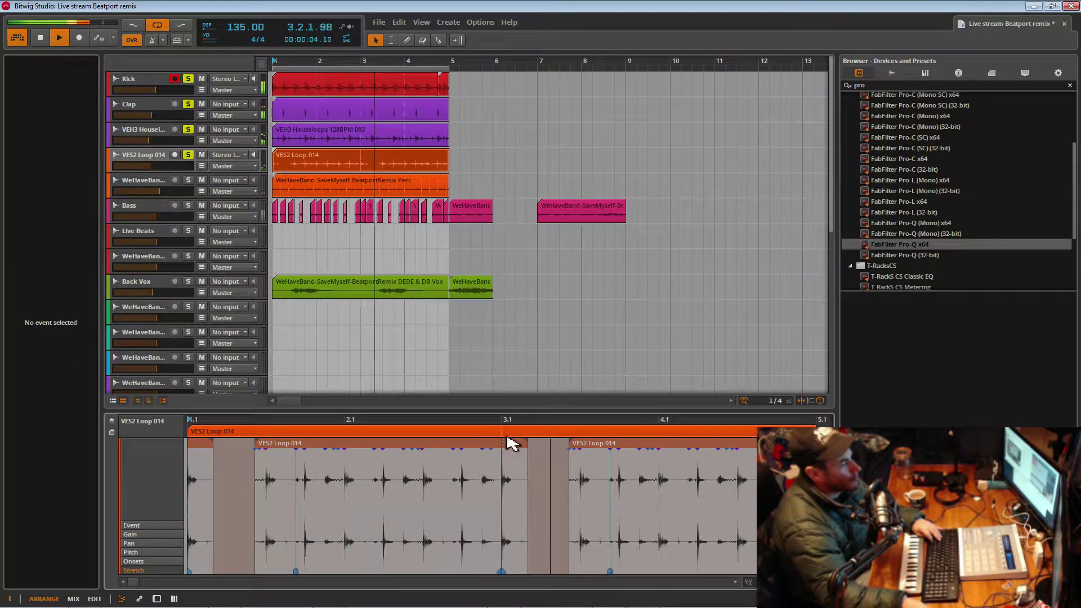
- Shorten the VES2 Loop 014 clip's loop length to about one bar, at 0.3.3.99
{"action": "left_click_drag", "start_coordinate": [503, 438], "coordinate": [399, 419]}
{"action": "left_click_drag", "start_coordinate": [392, 421], "coordinate": [392, 431]}
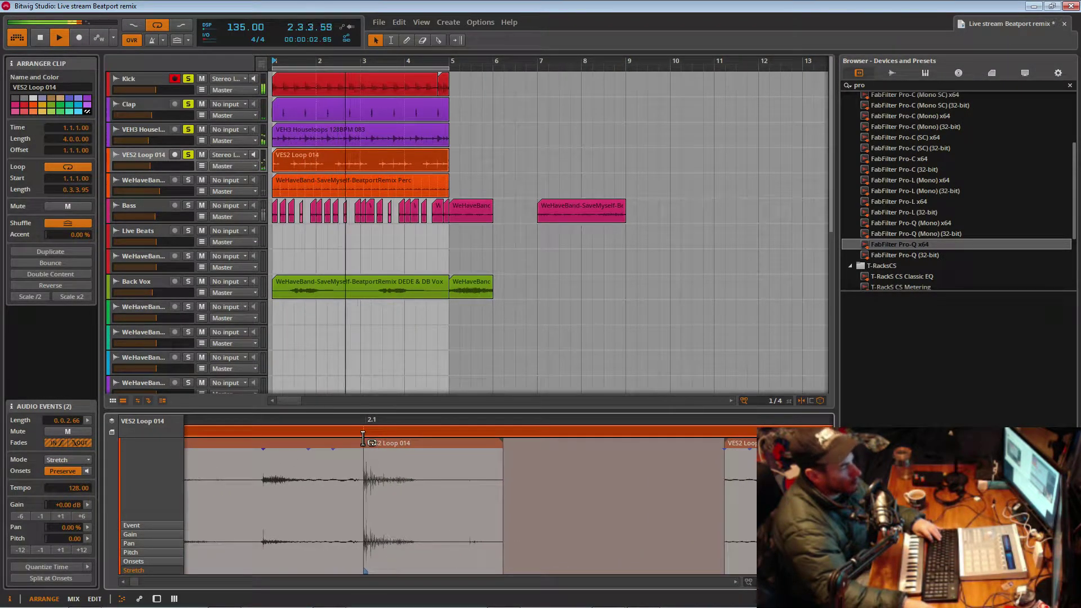
{"action": "left_click_drag", "start_coordinate": [372, 423], "coordinate": [488, 432]}
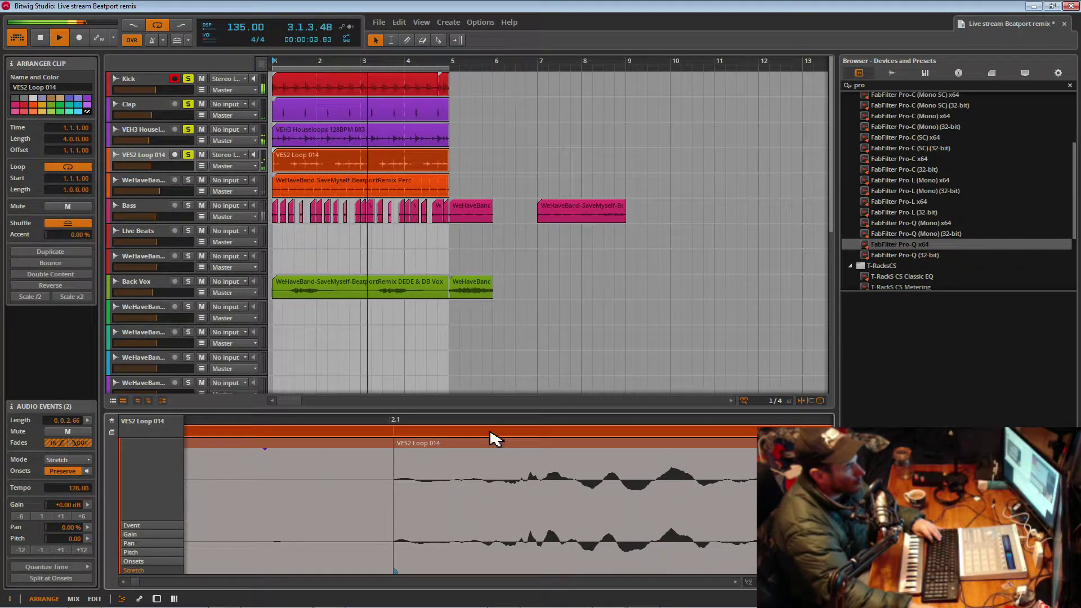
{"action": "left_click_drag", "start_coordinate": [394, 434], "coordinate": [474, 434]}
{"action": "left_click_drag", "start_coordinate": [333, 435], "coordinate": [507, 332]}
{"action": "left_click_drag", "start_coordinate": [263, 420], "coordinate": [263, 473]}
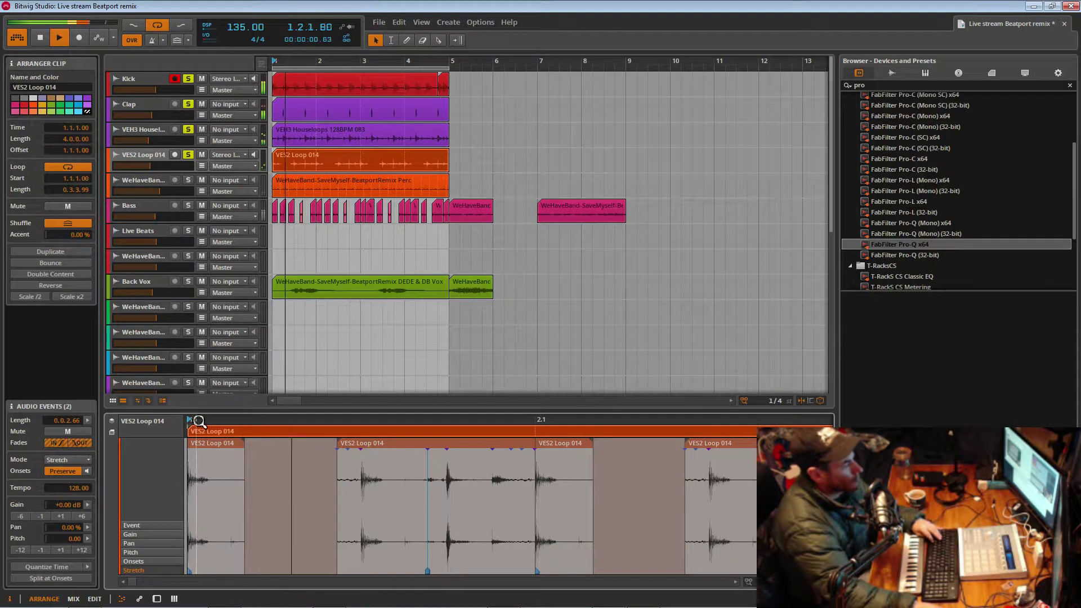
- Cut the second event's end back to the stretch marker and delete the remaining audio before bar 2
{"action": "left_click", "coordinate": [437, 453]}
{"action": "double_click", "coordinate": [432, 449]}
{"action": "left_click_drag", "start_coordinate": [433, 449], "coordinate": [529, 448]}
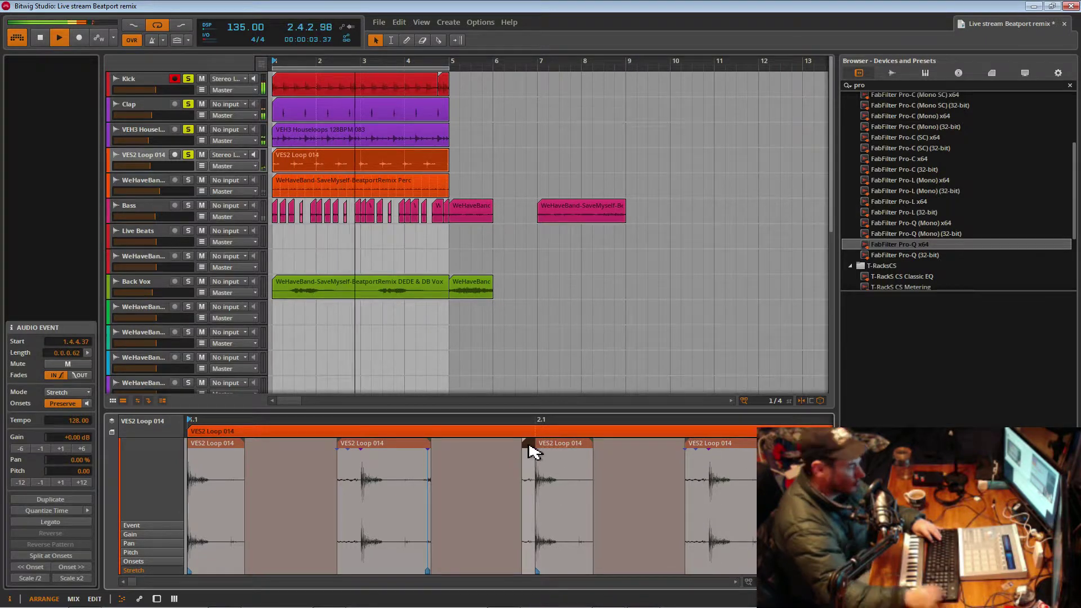
{"action": "key", "text": "Delete"}
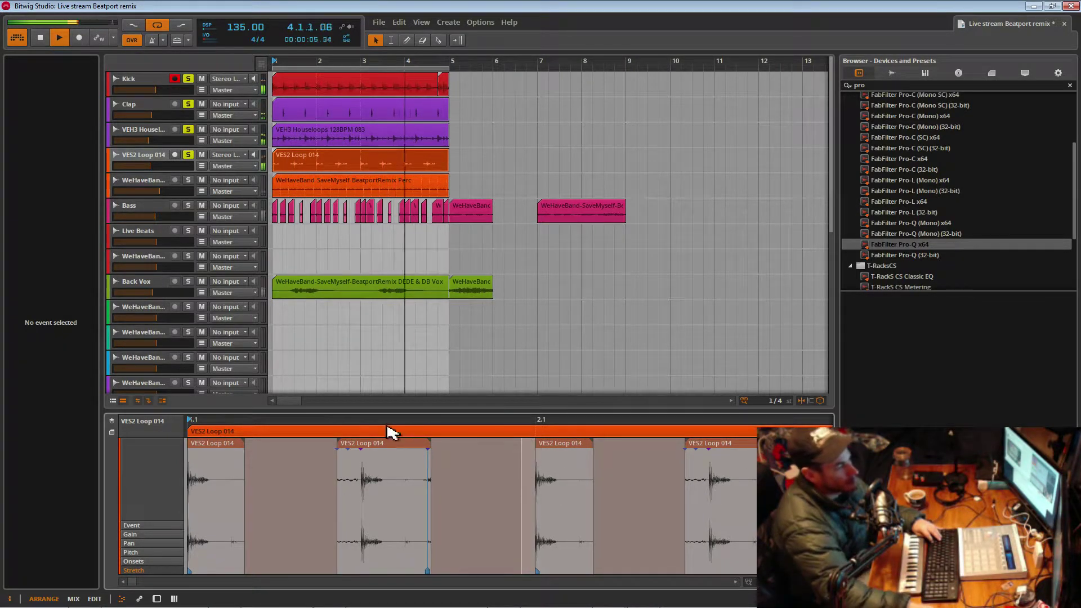
- Trim the second event to start on its hit at 1.2.4.98 with a length of 0.0.2.66
{"action": "left_click_drag", "start_coordinate": [345, 446], "coordinate": [359, 445]}
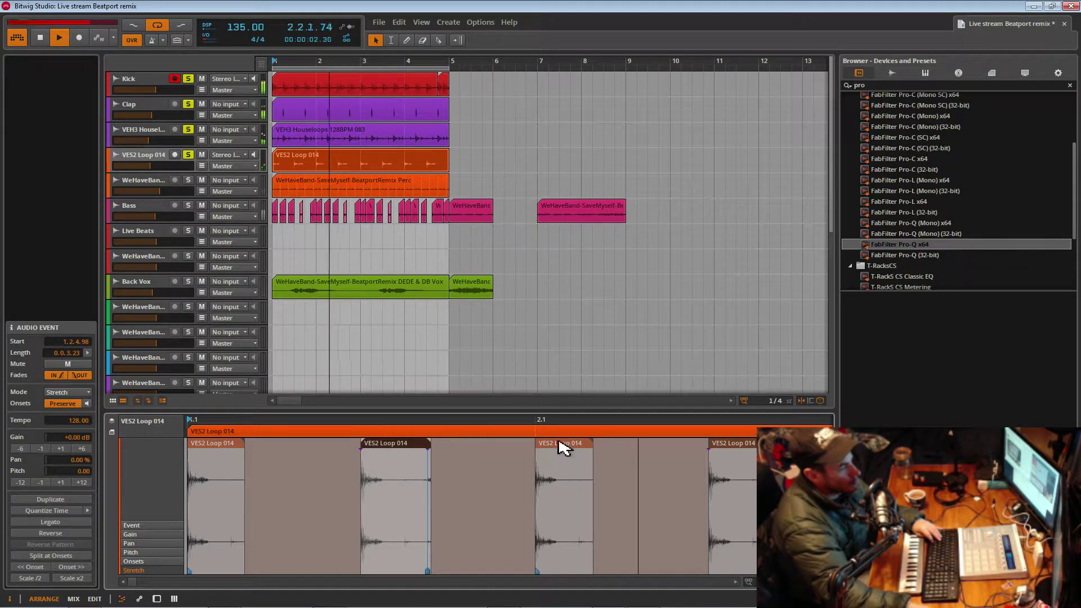
{"action": "left_click_drag", "start_coordinate": [433, 449], "coordinate": [423, 447]}
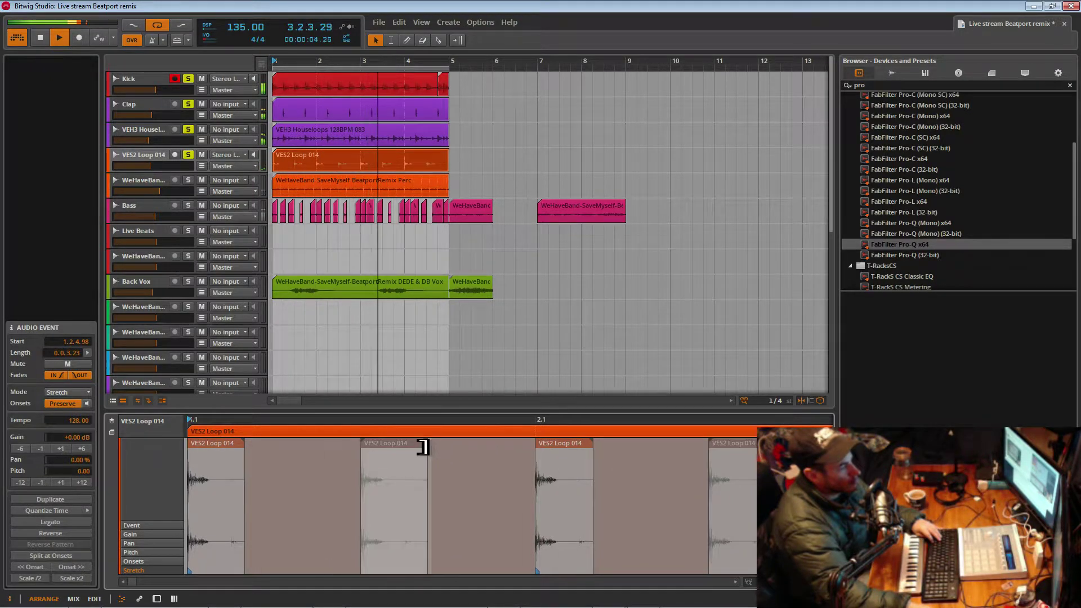
{"action": "left_click", "coordinate": [237, 454]}
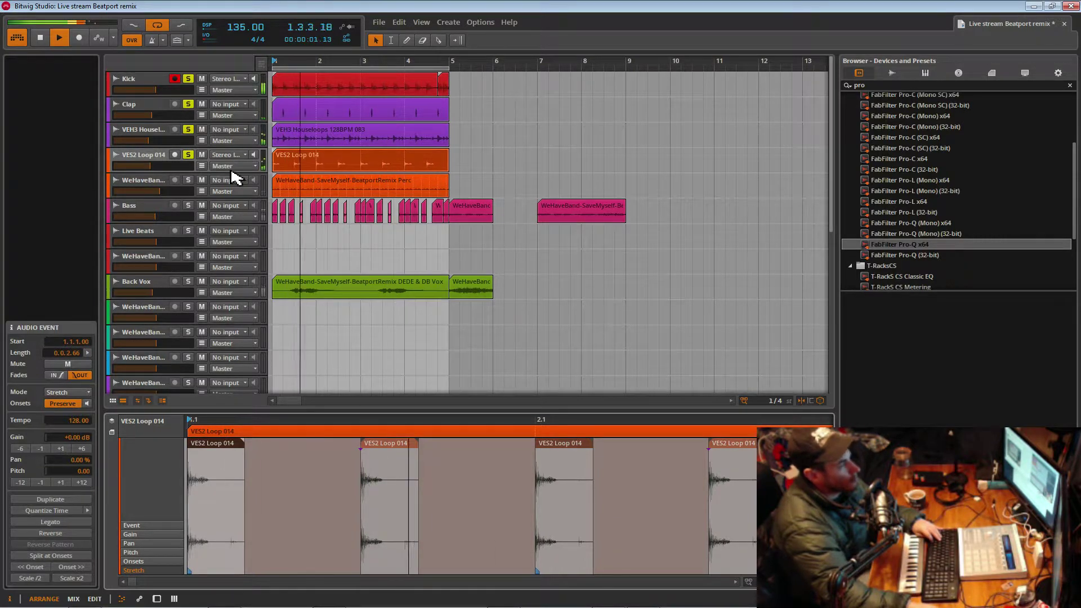
- Turn off solo on the VES2 Loop 014, VEH3 house loop, Clap and Kick tracks
{"action": "left_click", "coordinate": [188, 155]}
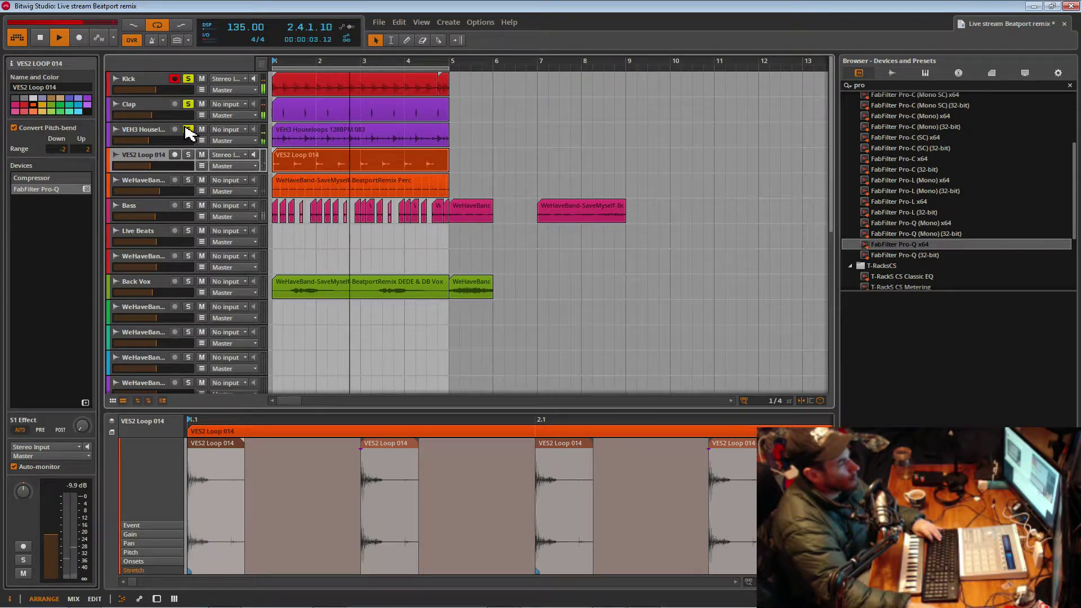
{"action": "left_click", "coordinate": [189, 79]}
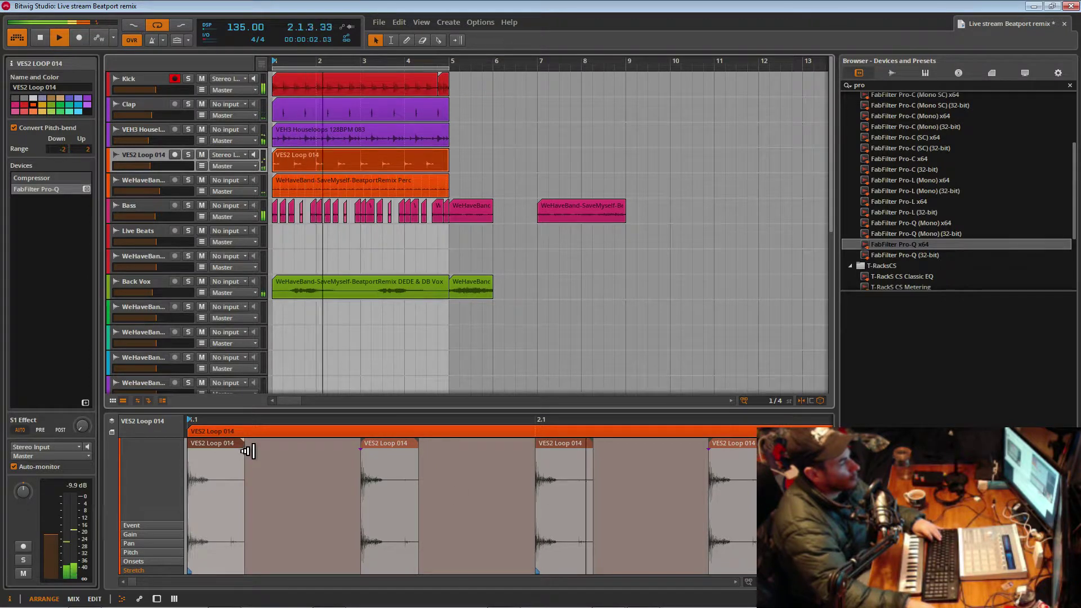
- Extend the second event at both ends, starting at 1.2.2.29, and lengthen the first event to 0.0.3.90
{"action": "left_click_drag", "start_coordinate": [365, 445], "coordinate": [306, 445]}
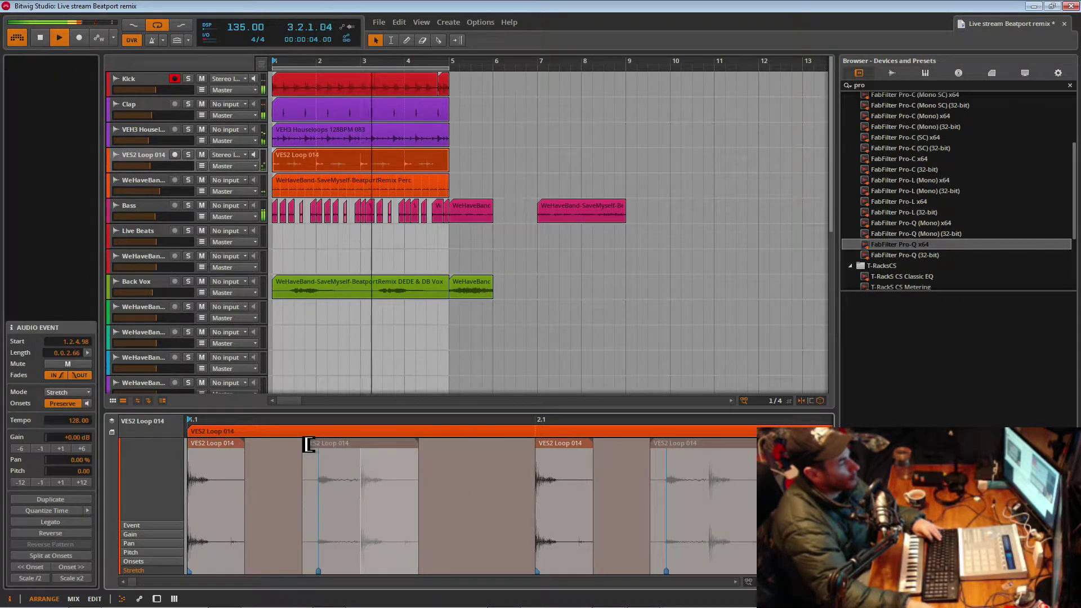
{"action": "left_click", "coordinate": [542, 449]}
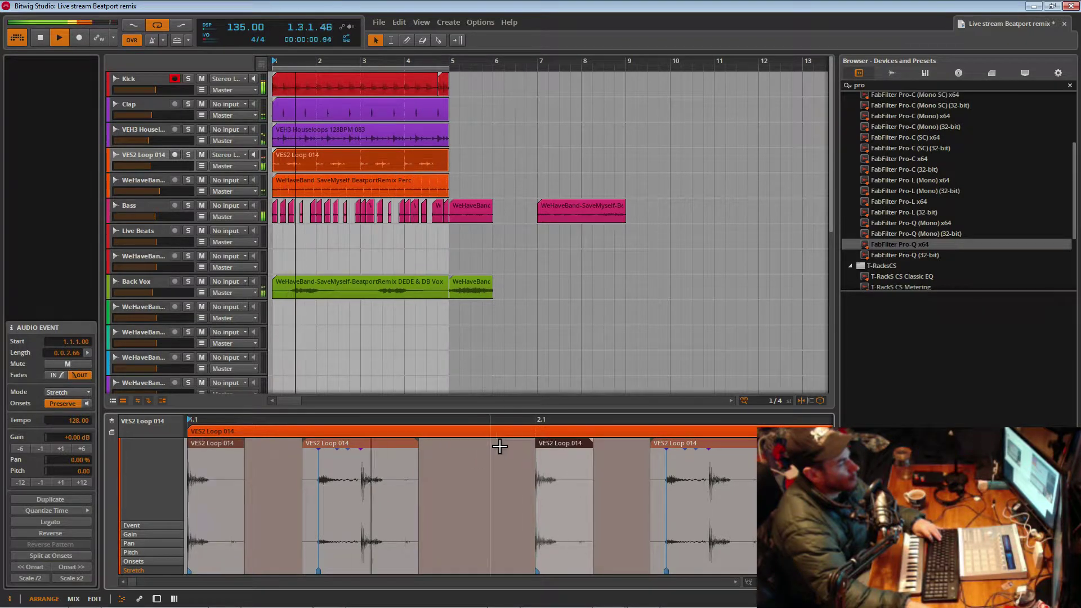
{"action": "left_click_drag", "start_coordinate": [245, 445], "coordinate": [275, 450]}
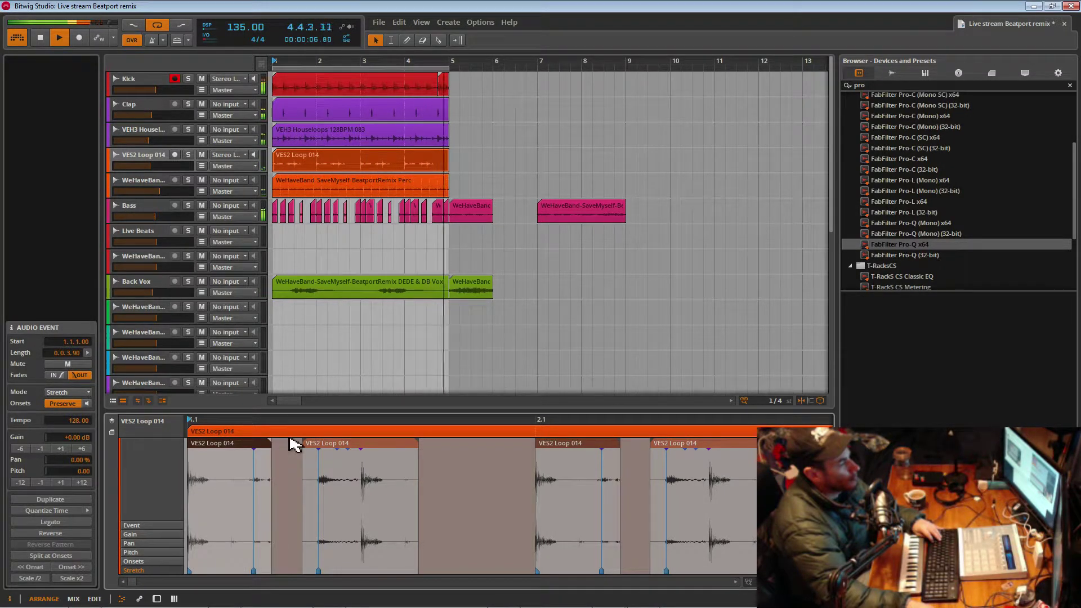
{"action": "left_click_drag", "start_coordinate": [422, 443], "coordinate": [446, 448]}
{"action": "left_click", "coordinate": [540, 446]}
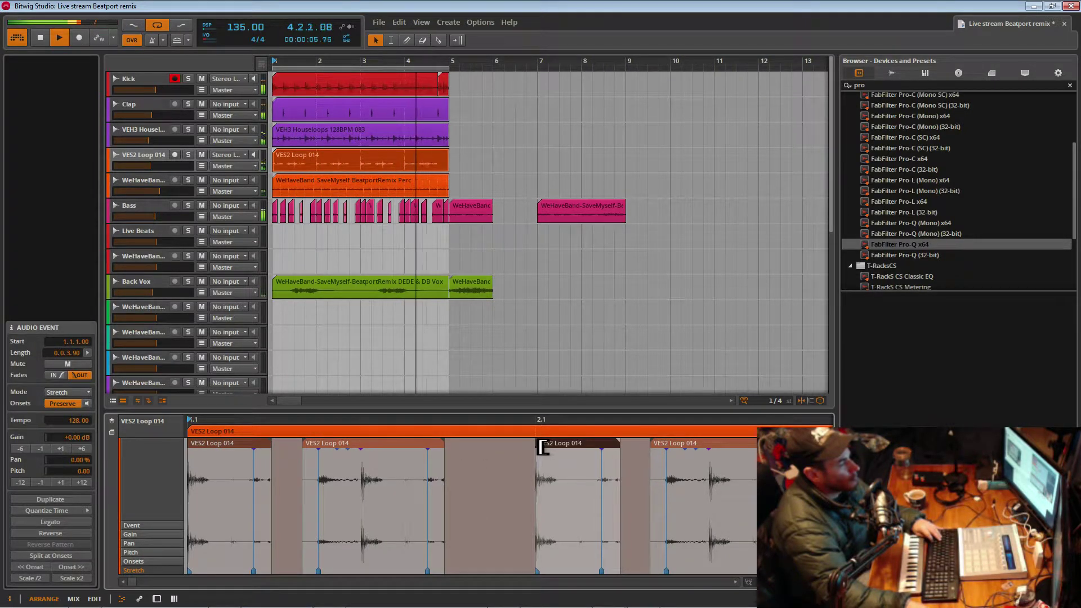
- Try different ends for the second event, extending it to the loop's end with its start at 1.1.4.93
{"action": "left_click_drag", "start_coordinate": [444, 448], "coordinate": [528, 450]}
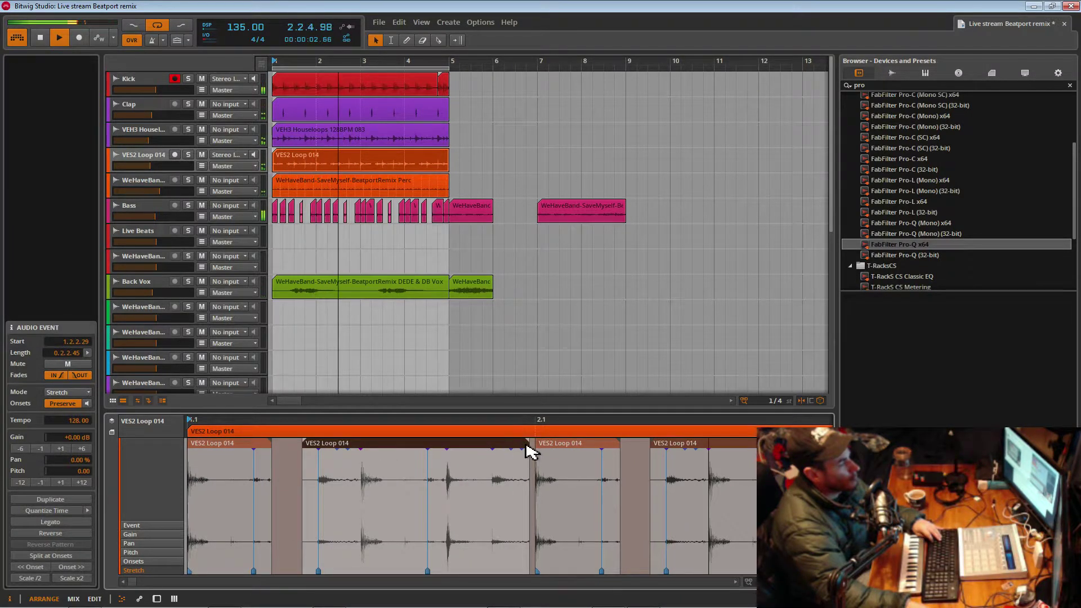
{"action": "left_click_drag", "start_coordinate": [531, 446], "coordinate": [482, 446]}
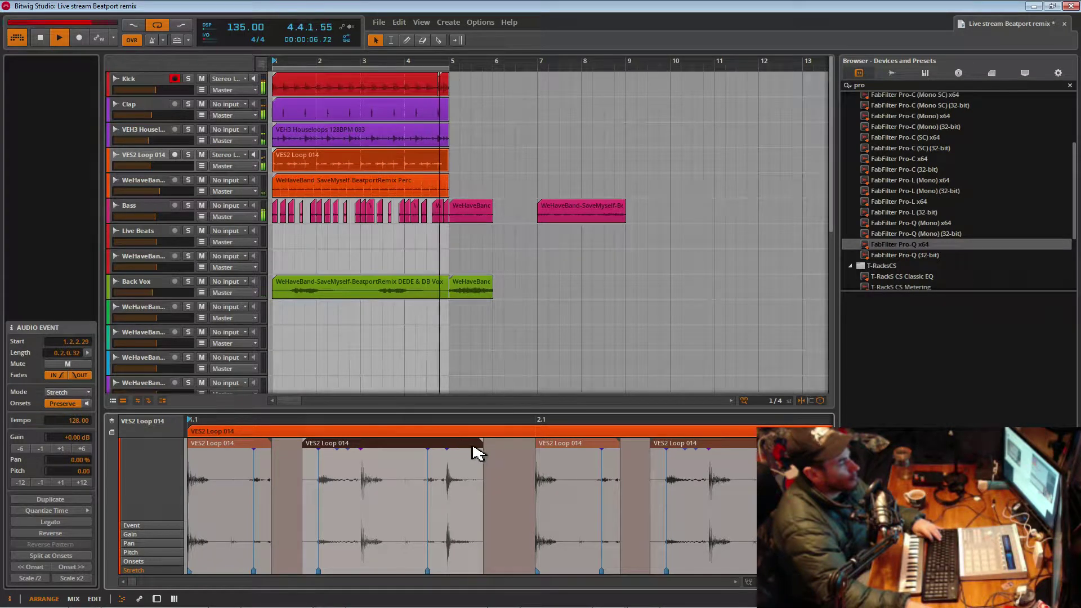
{"action": "left_click_drag", "start_coordinate": [484, 445], "coordinate": [535, 444]}
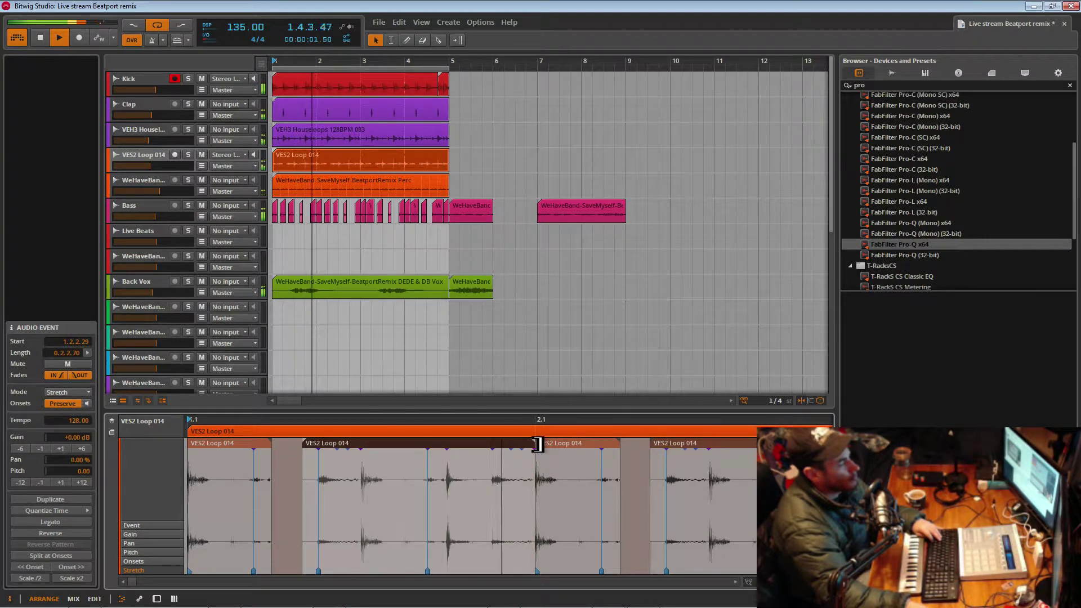
{"action": "left_click_drag", "start_coordinate": [310, 447], "coordinate": [277, 445]}
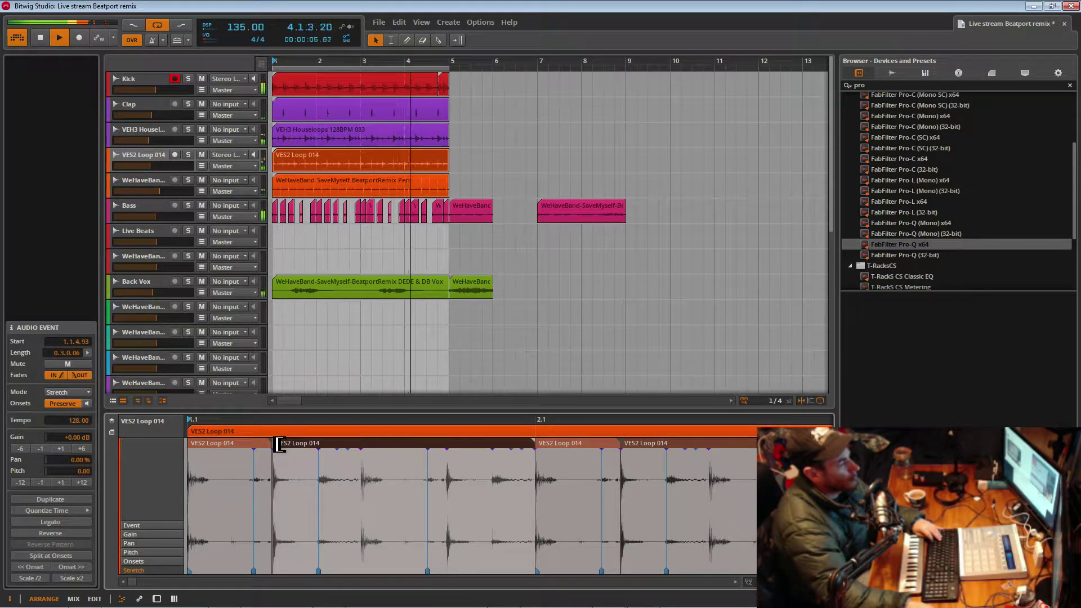
{"action": "key", "text": "space"}
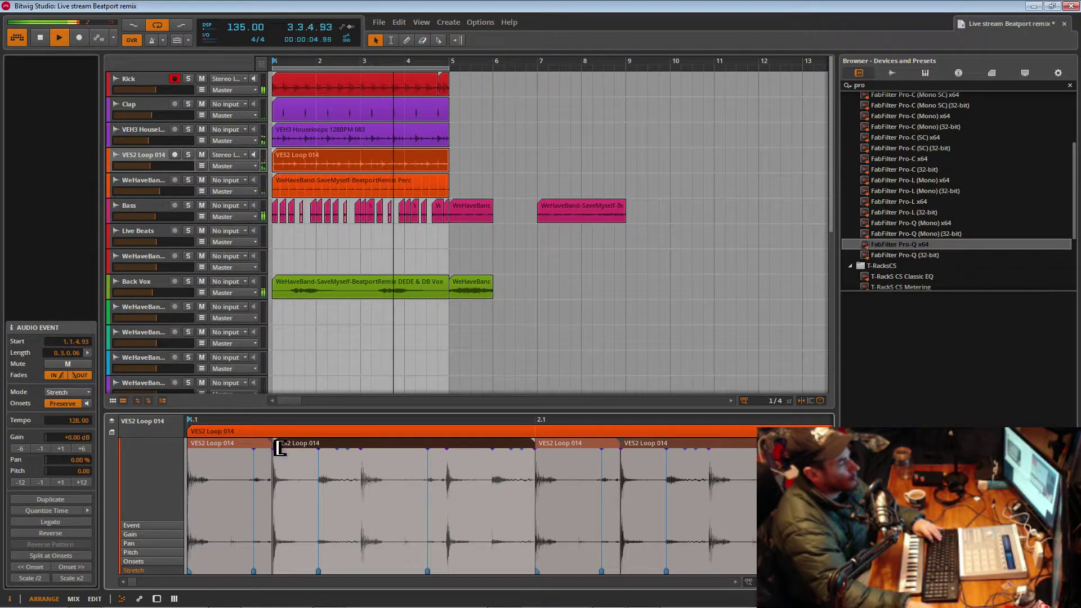
- Extend the first event across the whole loop to a length of 0.3.3.98 and split it at 1.1.4.04
{"action": "left_click_drag", "start_coordinate": [275, 448], "coordinate": [607, 445]}
{"action": "left_click_drag", "start_coordinate": [506, 446], "coordinate": [535, 442]}
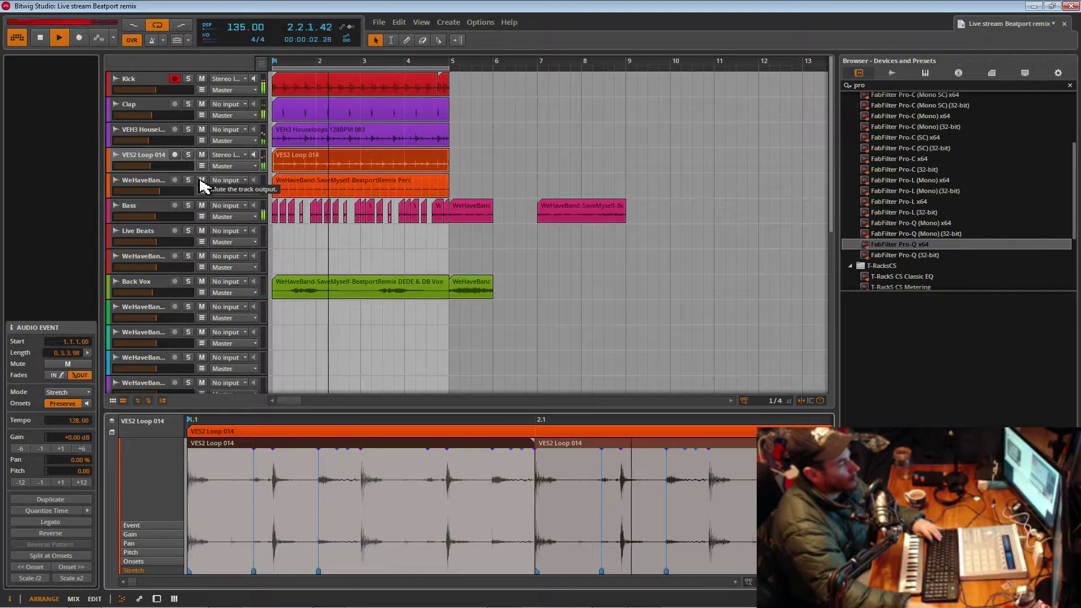
{"action": "double_click", "coordinate": [253, 443]}
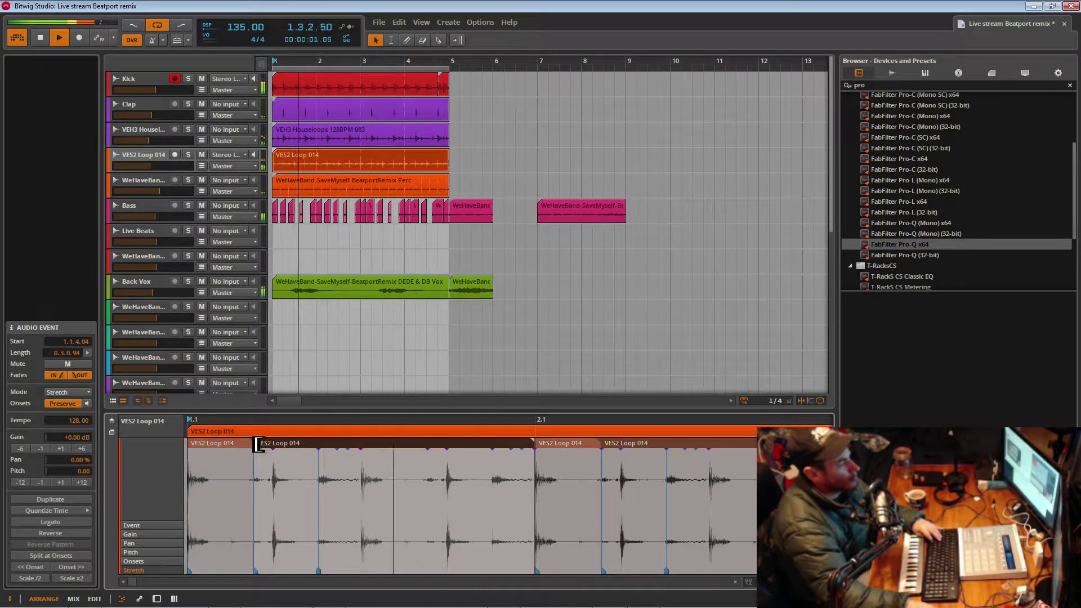
- Trim the second slice's start to its hit at 1.1.4.93, leaving a gap before it, and save the project
{"action": "left_click_drag", "start_coordinate": [260, 445], "coordinate": [273, 450]}
{"action": "left_click", "coordinate": [239, 452]}
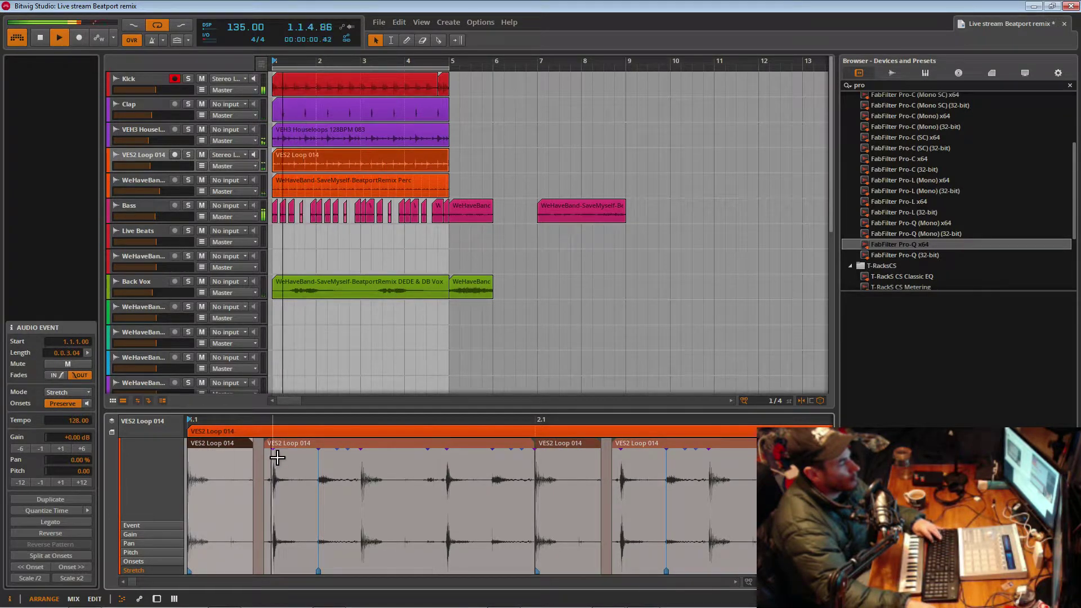
{"action": "left_click_drag", "start_coordinate": [271, 451], "coordinate": [345, 434]}
{"action": "key", "text": "ctrl+z"}
{"action": "key", "text": "space"}
{"action": "key", "text": "ctrl+s"}
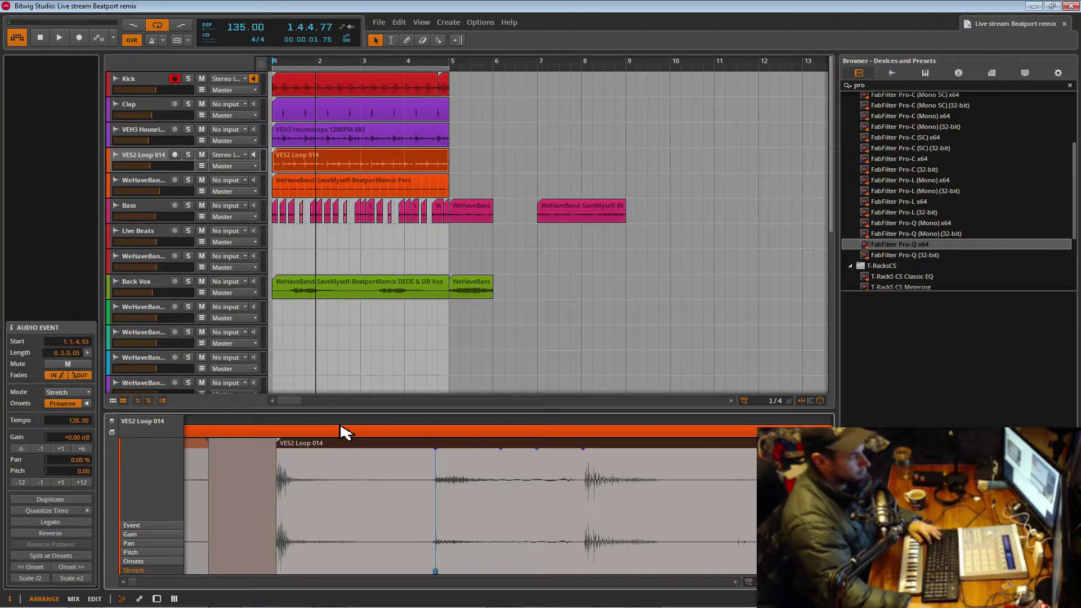
- Play the groove with the edited VES2 Loop 014, auditioning that track in solo and again in the full mix
{"action": "key", "text": "space"}
{"action": "left_click_drag", "start_coordinate": [391, 434], "coordinate": [287, 420]}
{"action": "scroll", "coordinate": [470, 507], "scroll_direction": "down", "scroll_amount": 1}
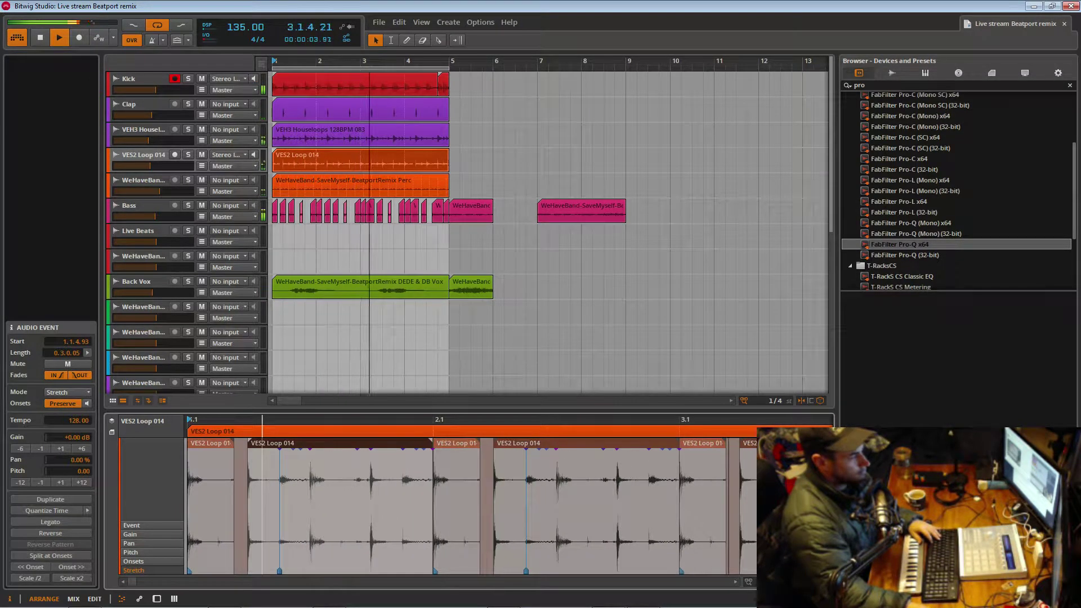
{"action": "scroll", "coordinate": [470, 507], "scroll_direction": "down", "scroll_amount": 1}
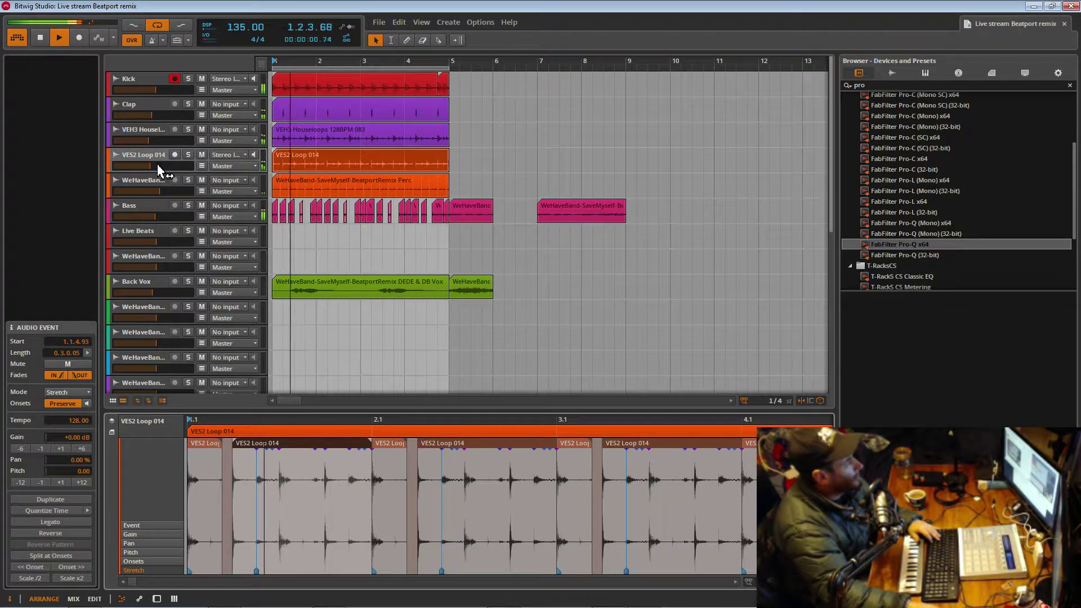
{"action": "left_click", "coordinate": [188, 155]}
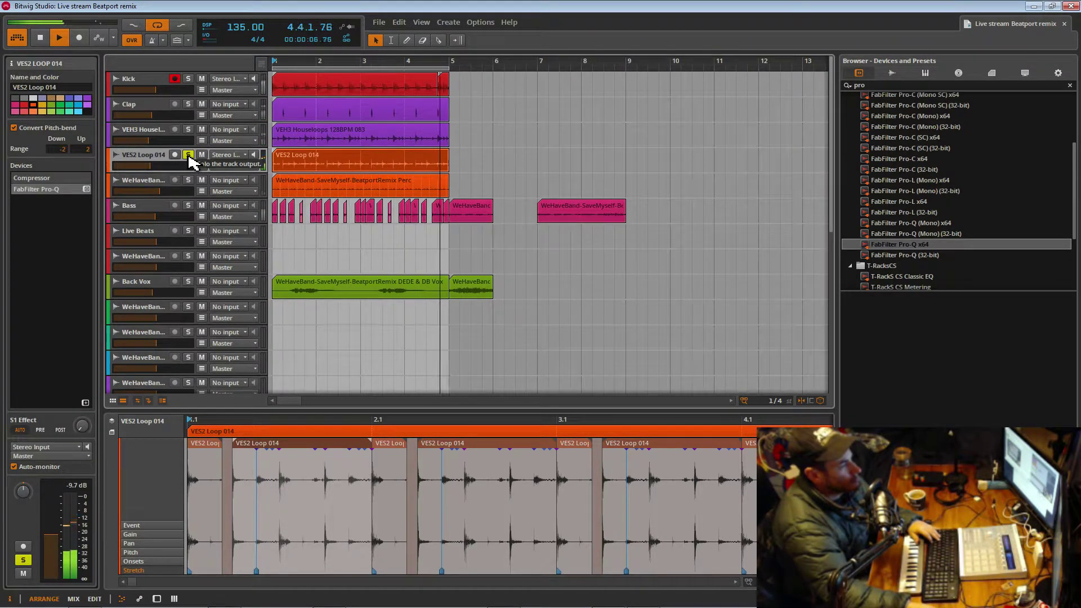
{"action": "left_click", "coordinate": [189, 157]}
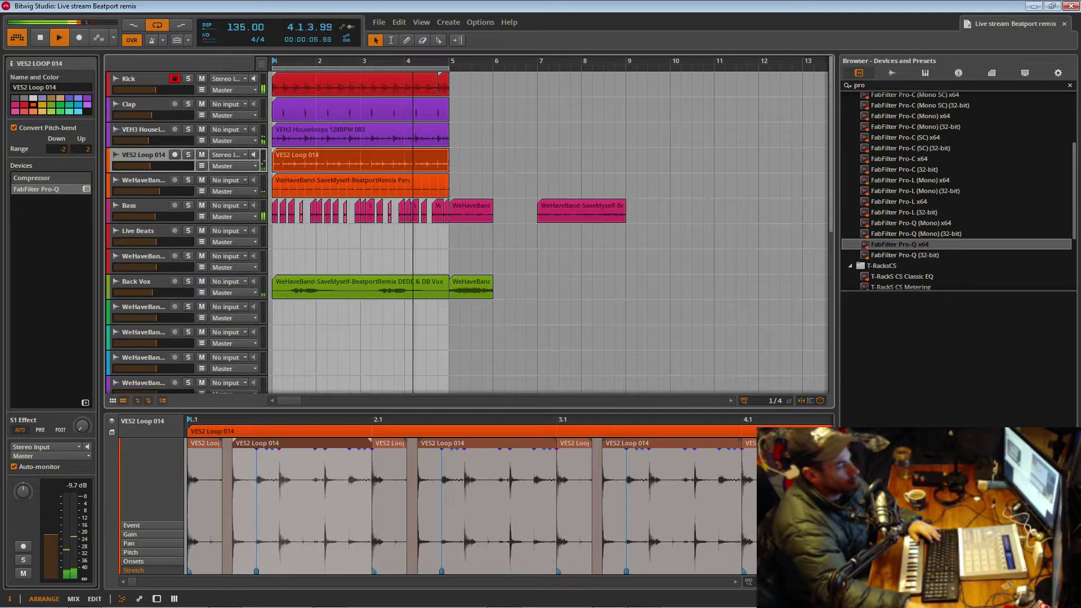
- Raise the low cut in VES2 Loop 014's FabFilter Pro-Q to about 300 Hz
{"action": "left_click", "coordinate": [158, 599]}
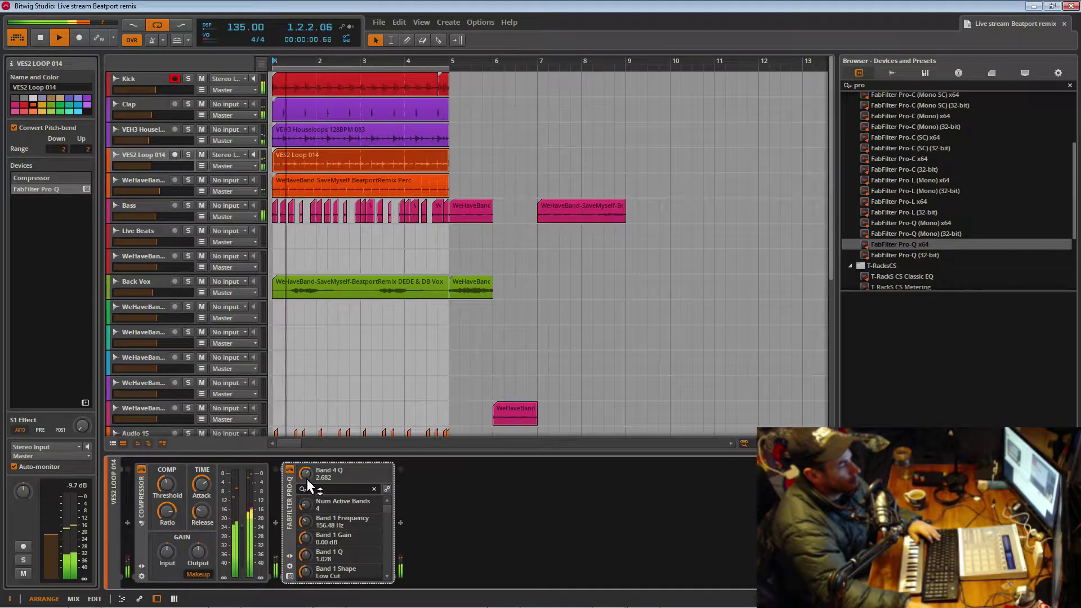
{"action": "left_click", "coordinate": [289, 577]}
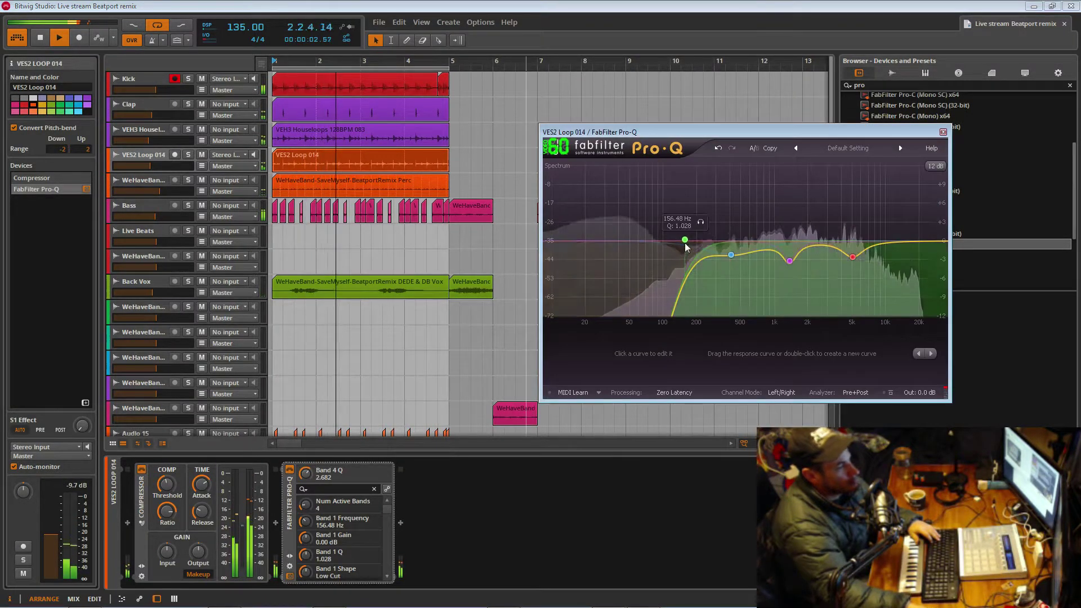
{"action": "left_click_drag", "start_coordinate": [684, 241], "coordinate": [741, 243]}
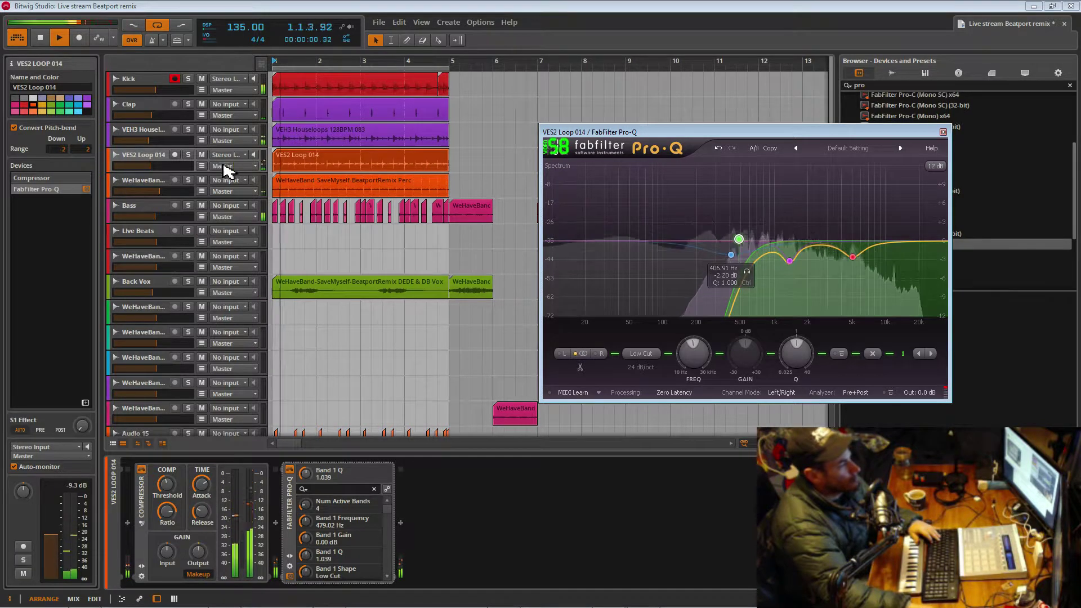
{"action": "left_click_drag", "start_coordinate": [739, 239], "coordinate": [720, 242]}
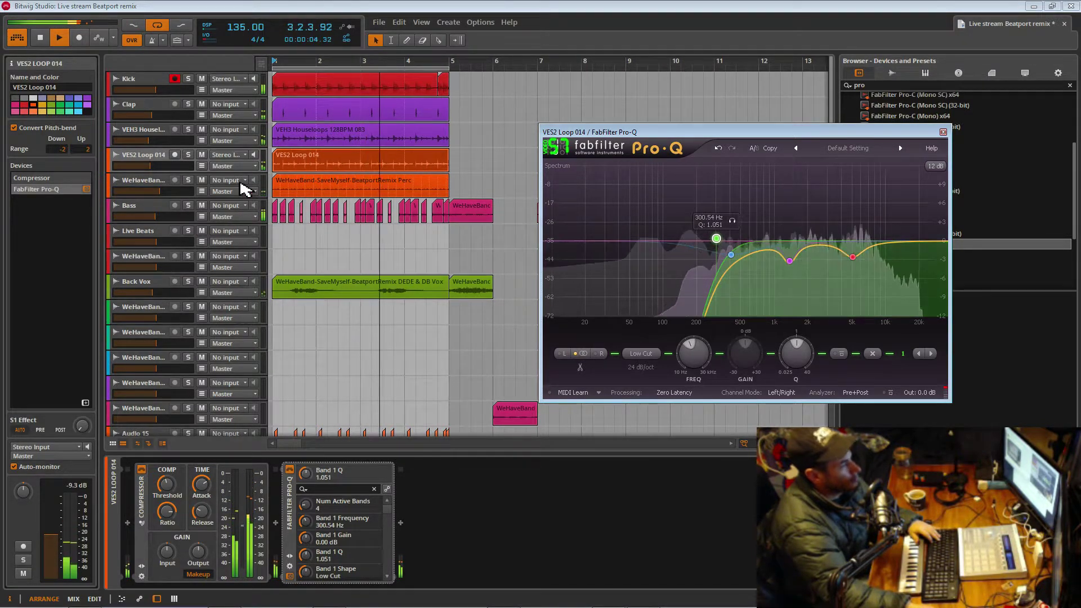
- Audition VES2 Loop 014 in solo and alongside the clap and percussion loops, and return to the full mix
{"action": "left_click", "coordinate": [188, 156]}
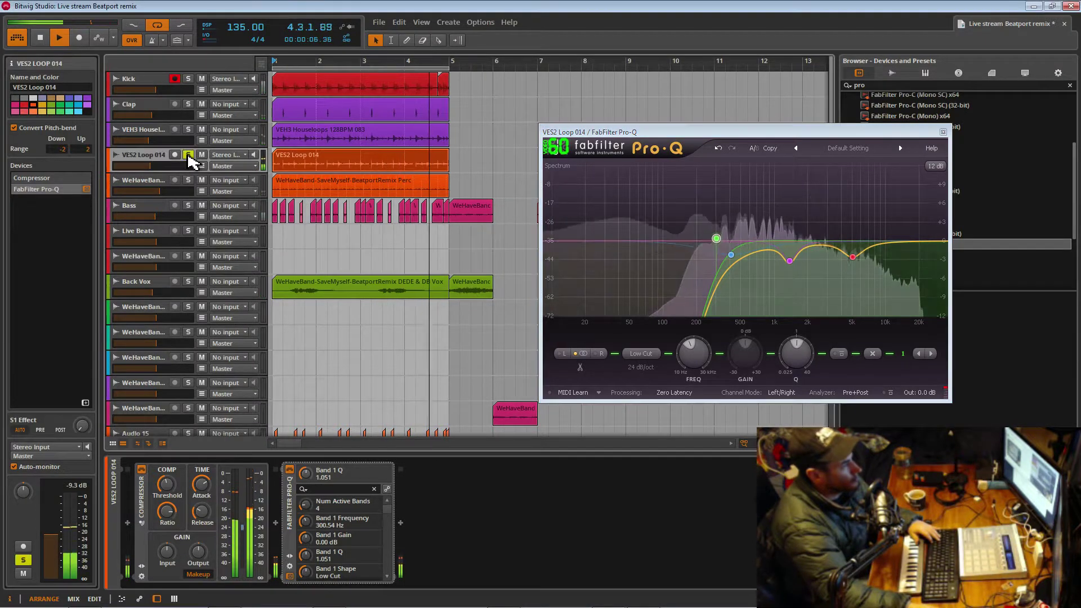
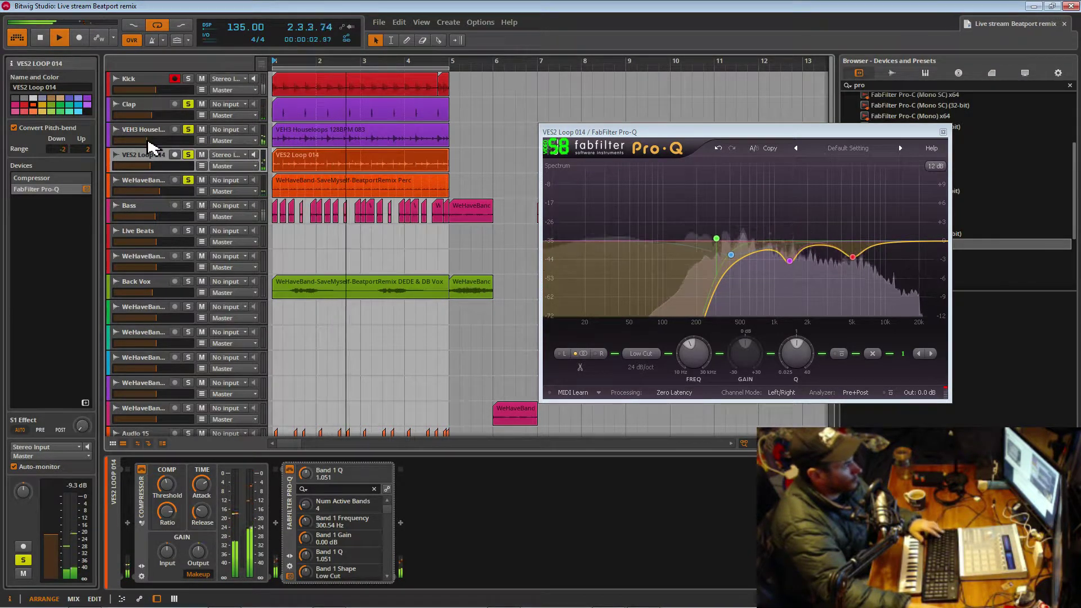
{"action": "left_click", "coordinate": [189, 156]}
{"action": "left_click", "coordinate": [190, 180]}
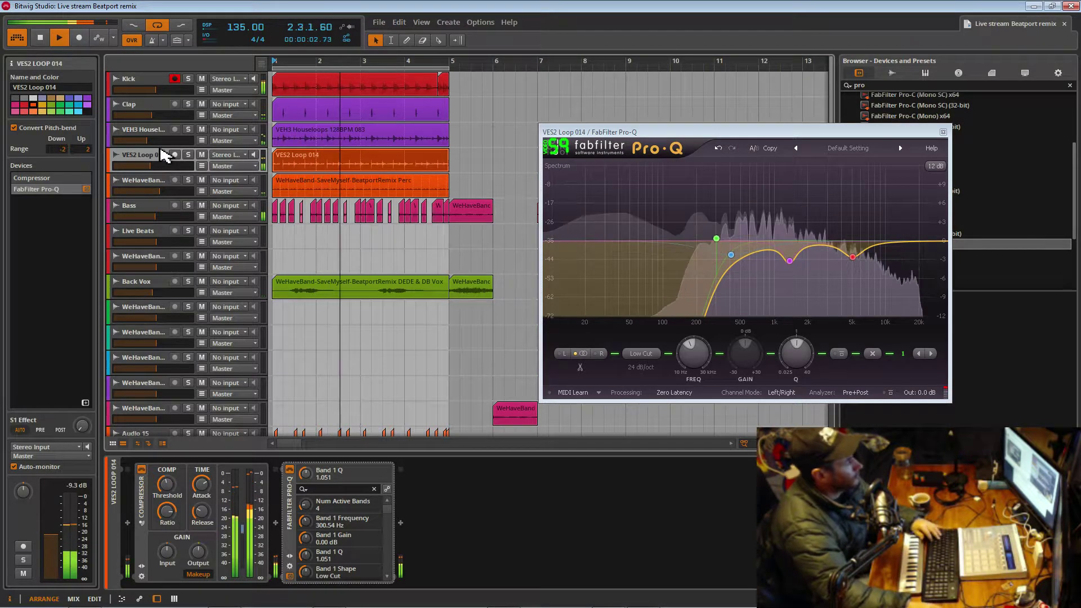
- Close the FabFilter Pro-Q window and add a Compressor to the Audio 19 track
{"action": "left_click_drag", "start_coordinate": [419, 63], "coordinate": [530, 72]}
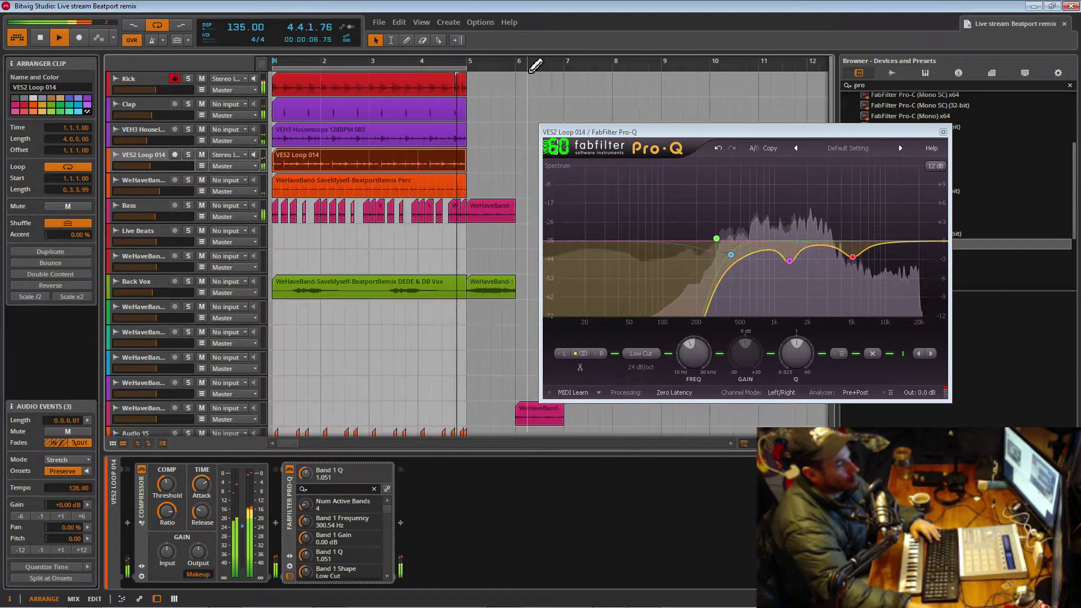
{"action": "left_click", "coordinate": [943, 132]}
{"action": "left_click_drag", "start_coordinate": [389, 66], "coordinate": [514, 67]}
{"action": "scroll", "coordinate": [365, 230], "scroll_direction": "down", "scroll_amount": 3}
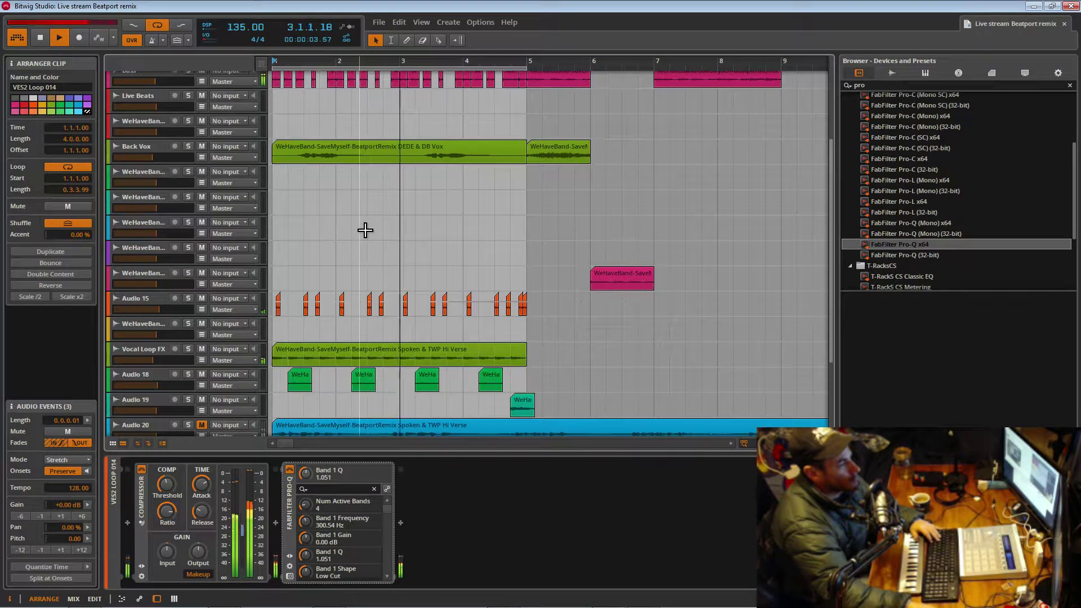
{"action": "scroll", "coordinate": [288, 284], "scroll_direction": "up", "scroll_amount": 1}
{"action": "scroll", "coordinate": [289, 284], "scroll_direction": "down", "scroll_amount": 5}
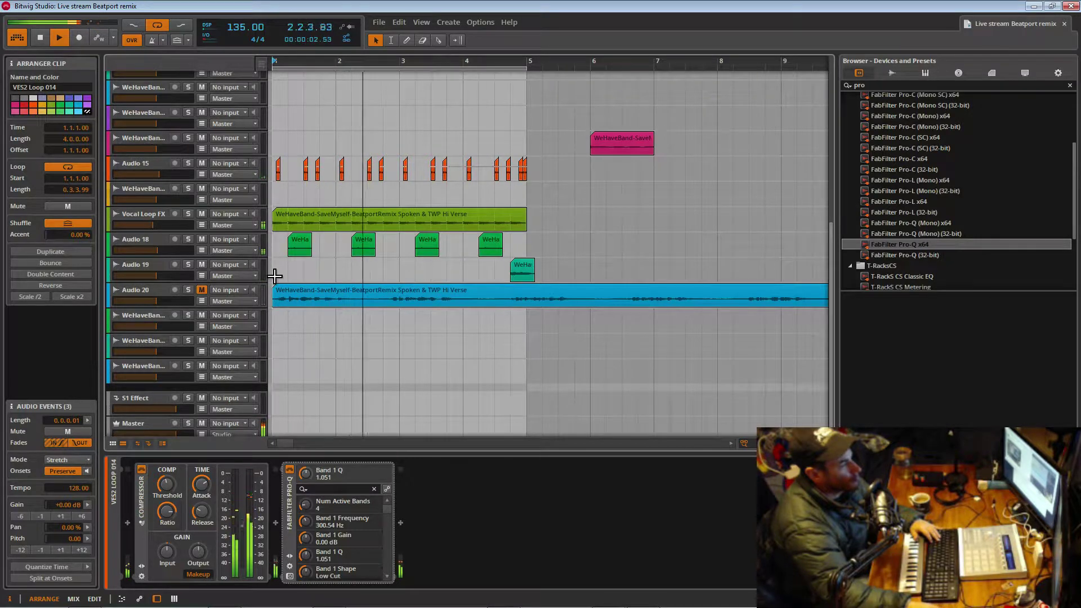
{"action": "left_click", "coordinate": [523, 276]}
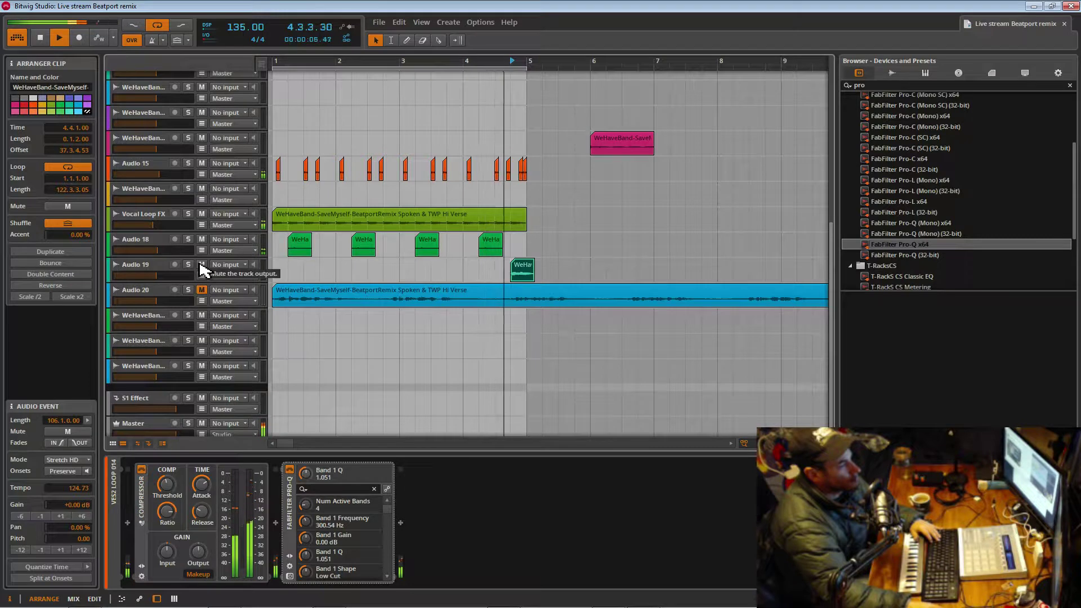
{"action": "left_click", "coordinate": [164, 273]}
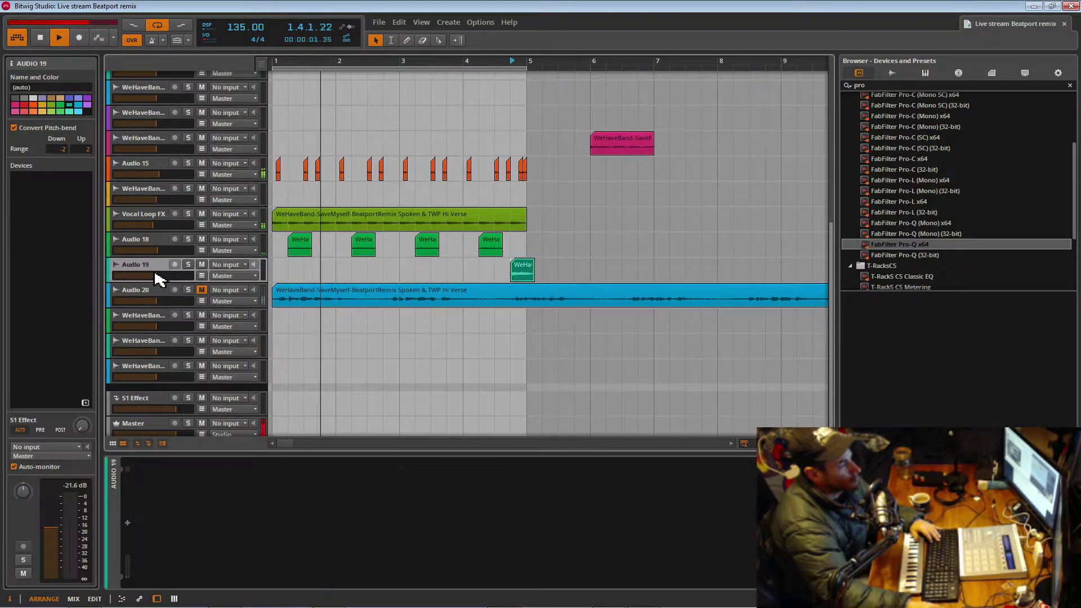
{"action": "left_click", "coordinate": [128, 522]}
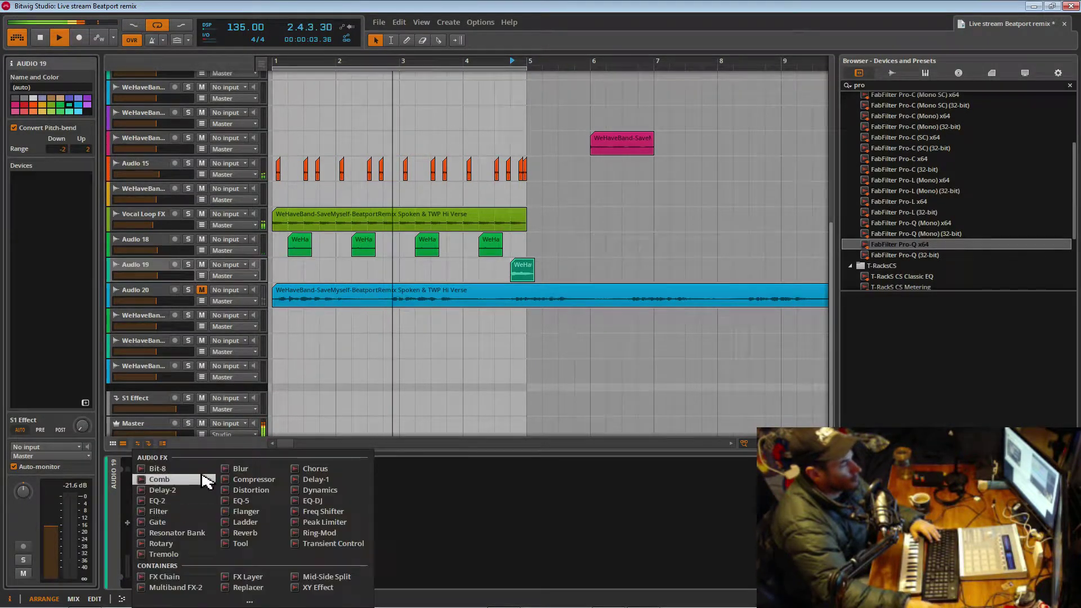
{"action": "left_click", "coordinate": [250, 479]}
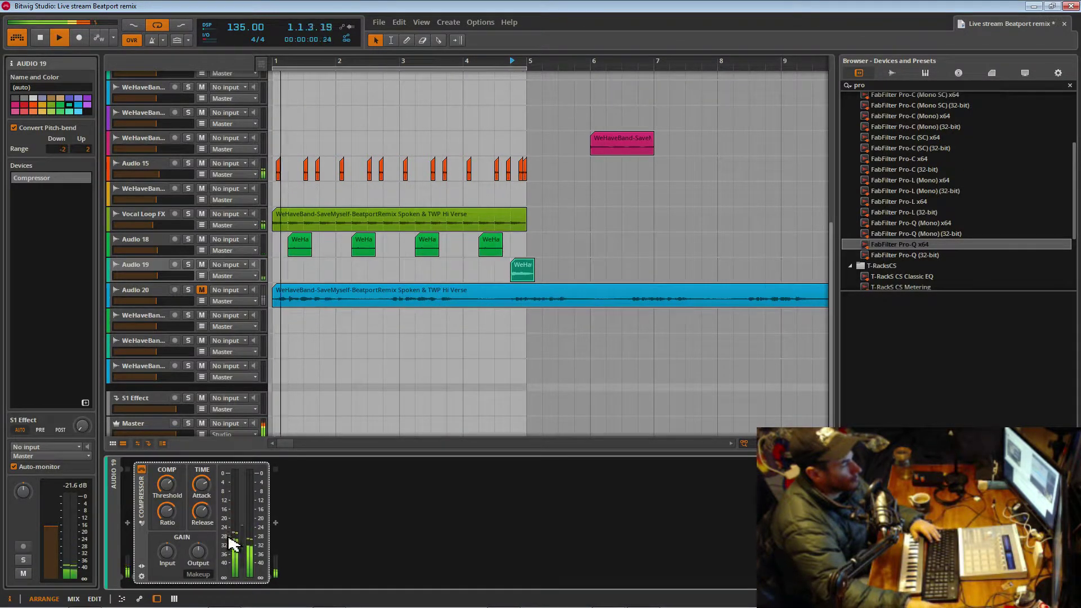
- Enable makeup gain on Audio 19's Compressor, shorten its release and slightly raise its ratio while checking playback
{"action": "left_click", "coordinate": [202, 574]}
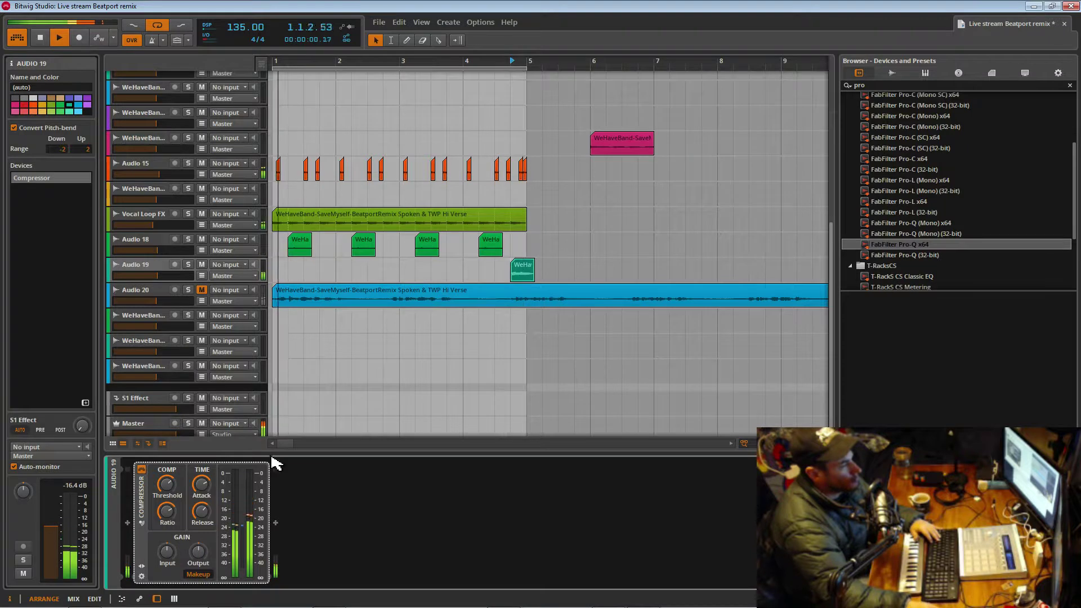
{"action": "left_click_drag", "start_coordinate": [204, 516], "coordinate": [204, 539]}
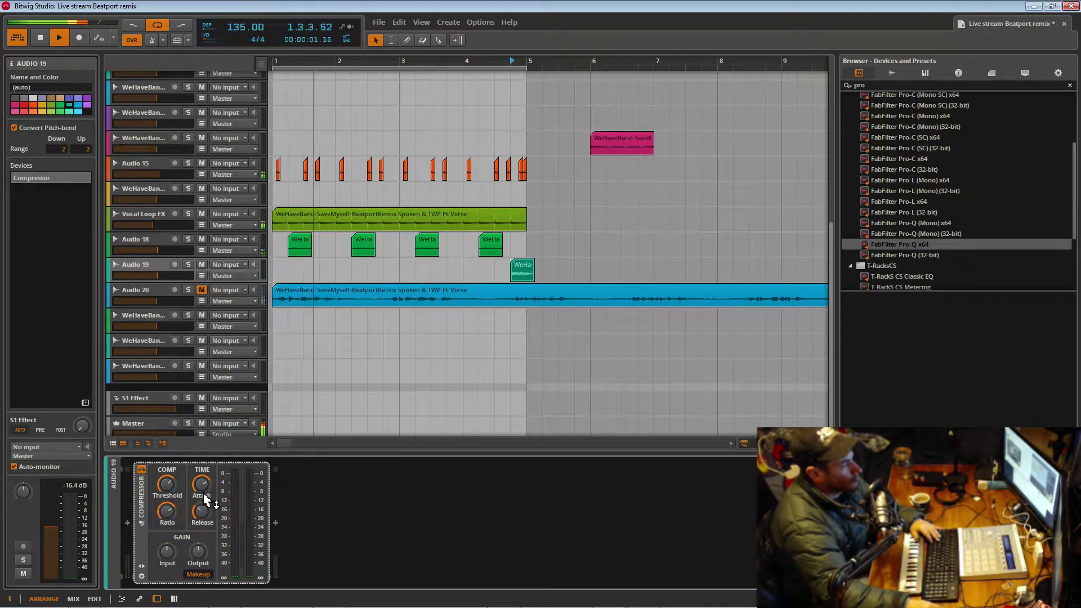
{"action": "key", "text": "space"}
{"action": "key", "text": "space"}
{"action": "key", "text": "space"}
{"action": "key", "text": "space"}
{"action": "left_click_drag", "start_coordinate": [169, 511], "coordinate": [170, 509]}
{"action": "key", "text": "space"}
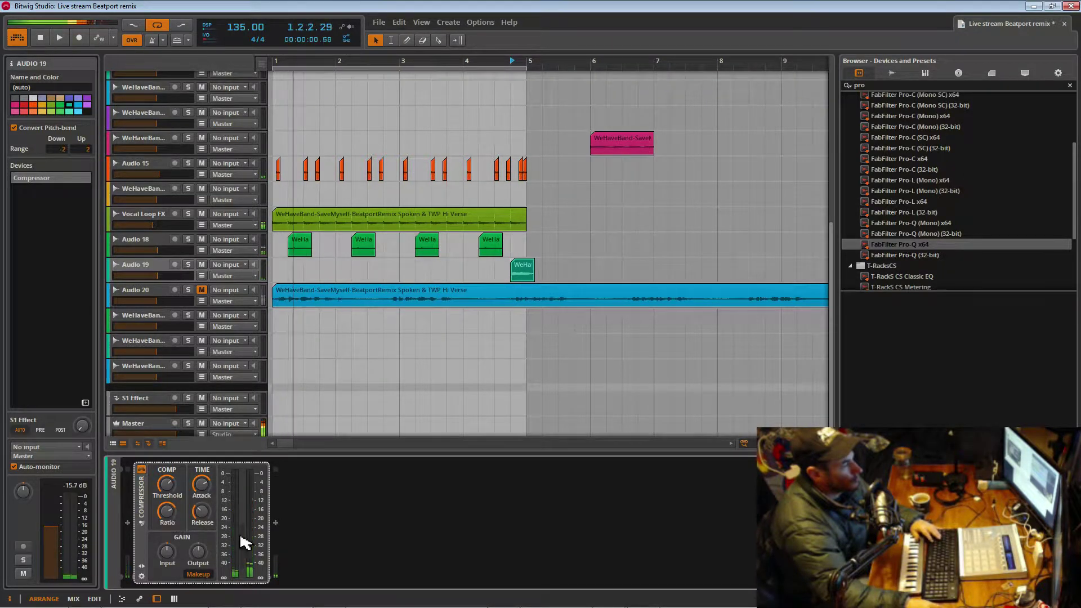
- Add an EQ-5 after Audio 19's Compressor, with a low cut at about 590 Hz and band 3 dipped about 2.8 dB near 1 kHz
{"action": "left_click", "coordinate": [276, 524]}
{"action": "left_click", "coordinate": [392, 501]}
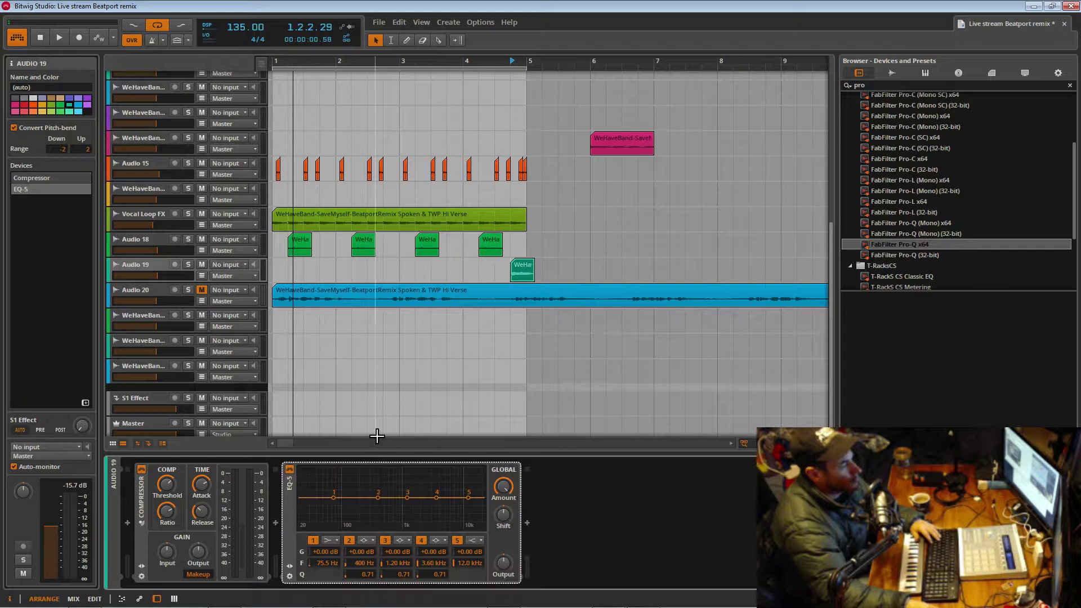
{"action": "left_click", "coordinate": [336, 541]}
{"action": "left_click", "coordinate": [335, 512]}
{"action": "key", "text": "space"}
{"action": "mouse_move", "coordinate": [398, 498]}
{"action": "left_mouse_down"}
{"action": "mouse_move", "coordinate": [414, 503]}
{"action": "mouse_move", "coordinate": [392, 504]}
{"action": "left_mouse_up"}
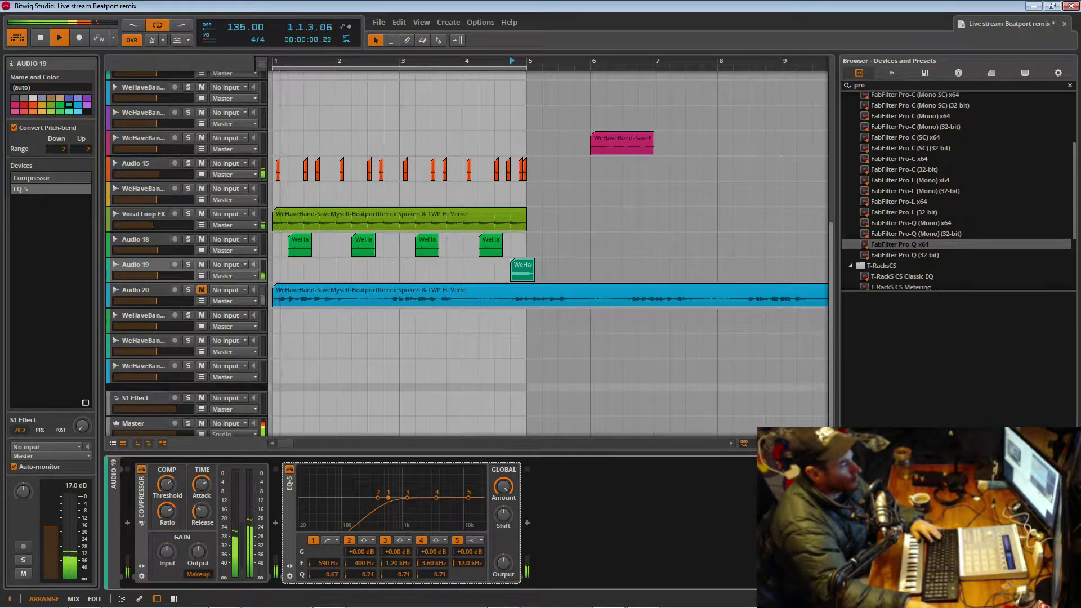
{"action": "left_click_drag", "start_coordinate": [407, 498], "coordinate": [403, 500]}
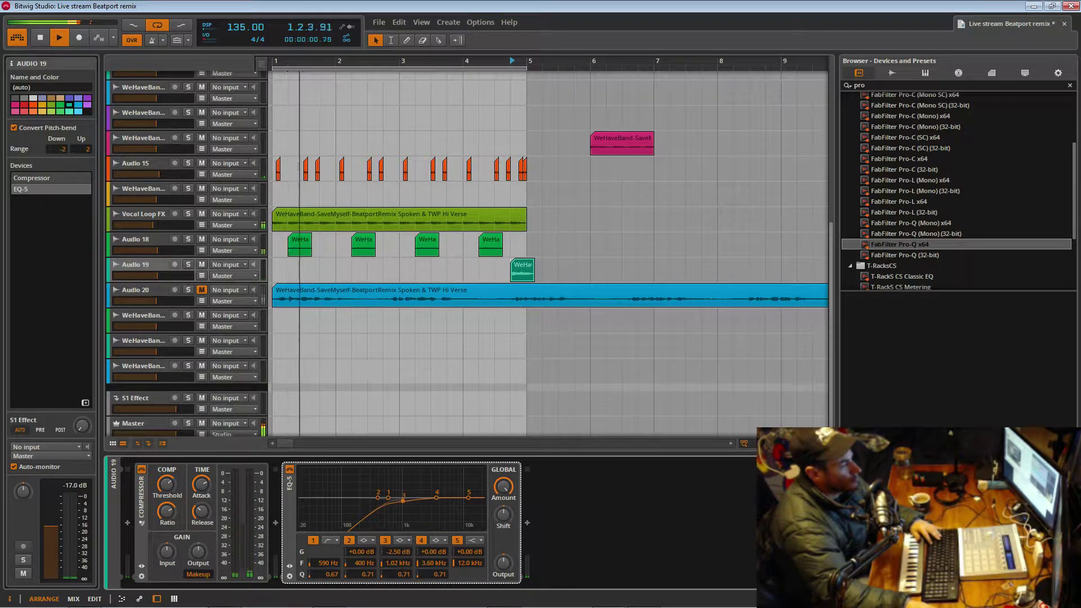
{"action": "key", "text": "space"}
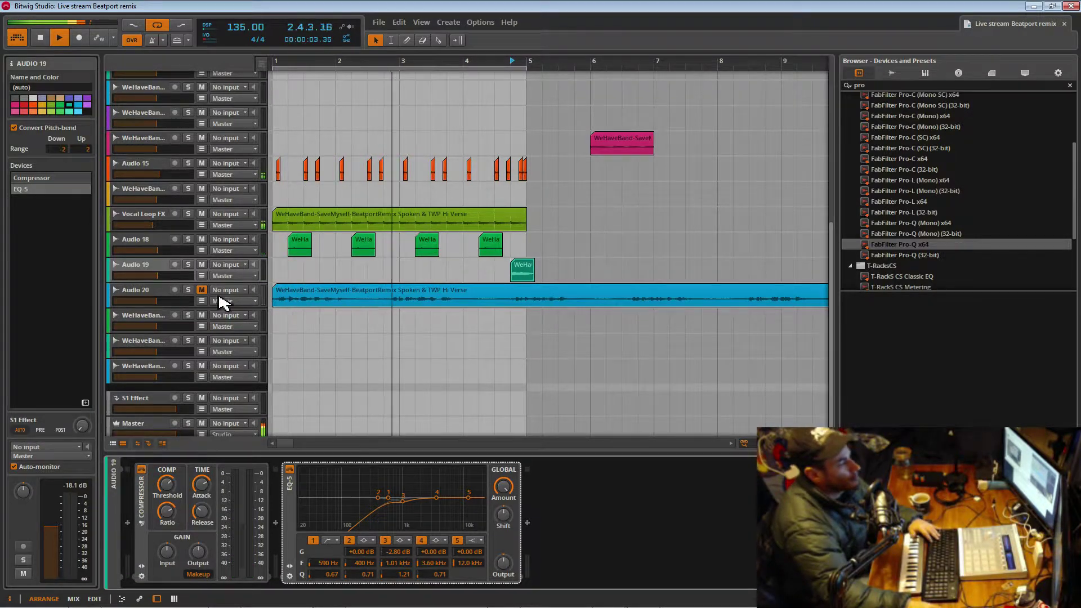
- Audition the muted Audio 20 vocal track in the mix, mute it again and look over the whole arrangement
{"action": "left_click", "coordinate": [202, 290]}
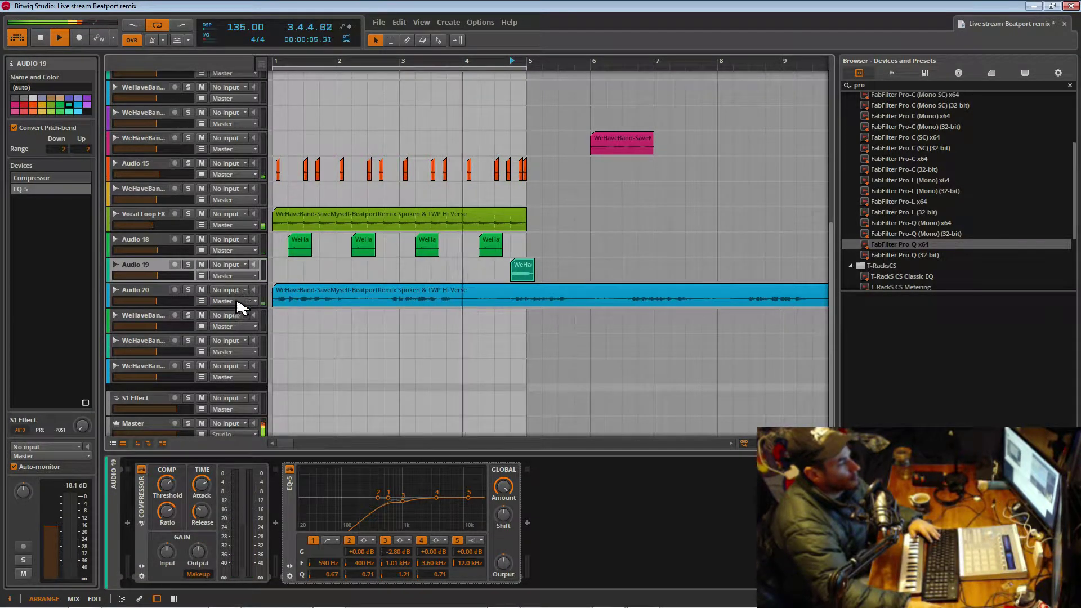
{"action": "left_click", "coordinate": [202, 291]}
{"action": "scroll", "coordinate": [340, 350], "scroll_direction": "up", "scroll_amount": 4}
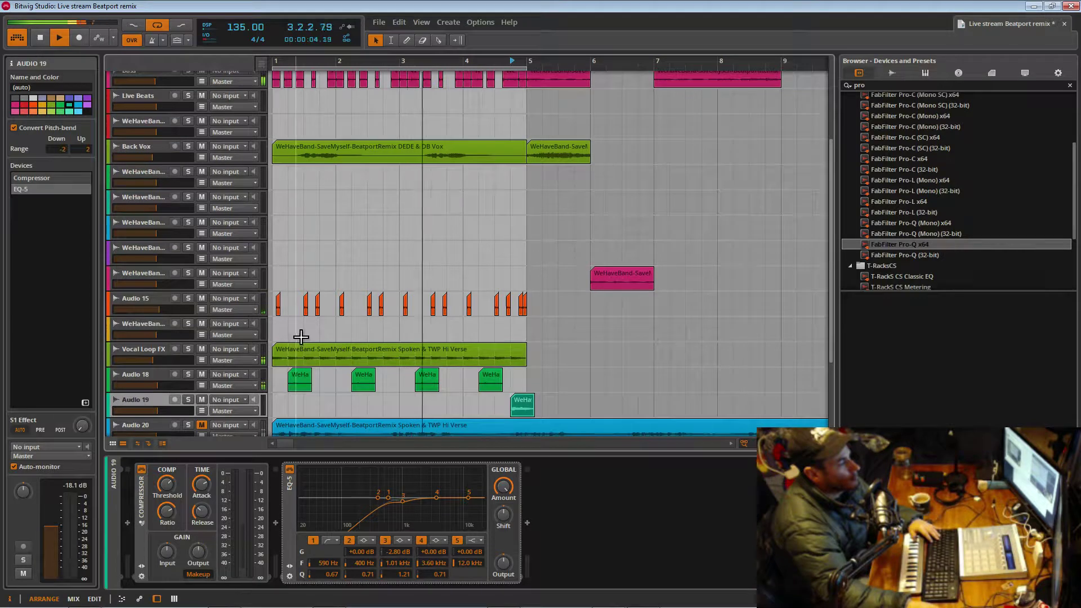
{"action": "scroll", "coordinate": [300, 337], "scroll_direction": "down", "scroll_amount": 3}
{"action": "scroll", "coordinate": [300, 337], "scroll_direction": "up", "scroll_amount": 7}
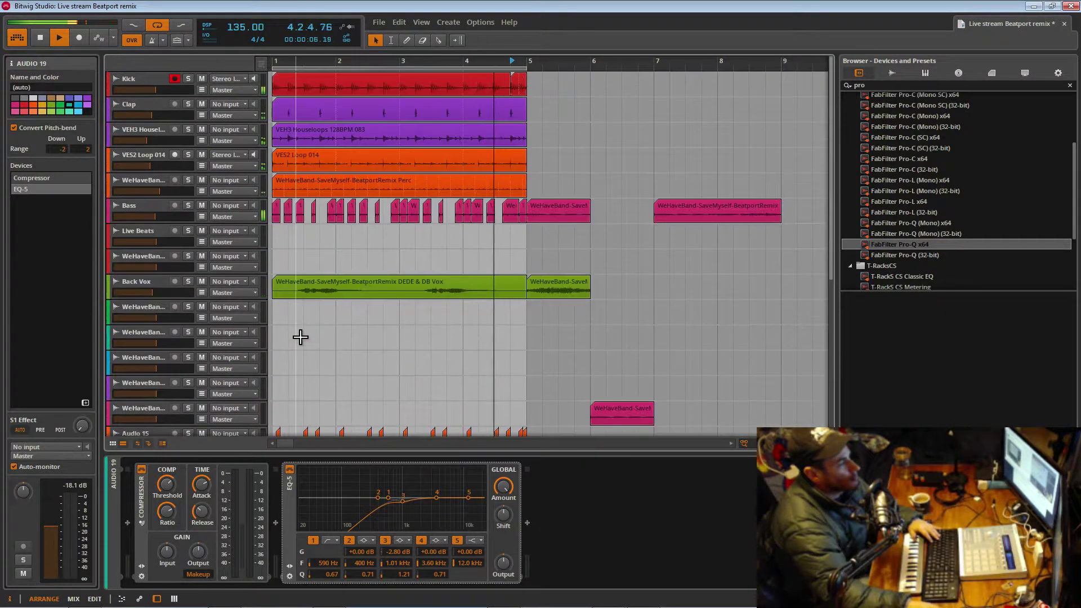
- Delete the four empty tracks directly below Back Vox
{"action": "left_click", "coordinate": [307, 292]}
{"action": "mouse_move", "coordinate": [415, 60]}
{"action": "left_mouse_down"}
{"action": "mouse_move", "coordinate": [440, 90]}
{"action": "mouse_move", "coordinate": [440, 40]}
{"action": "mouse_move", "coordinate": [440, 51]}
{"action": "left_mouse_up"}
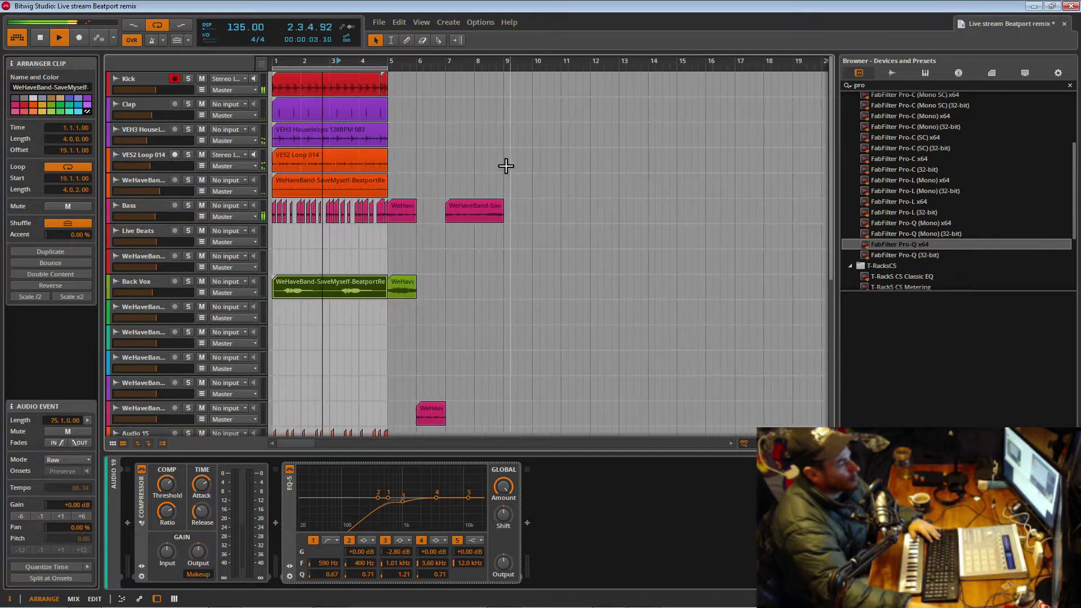
{"action": "scroll", "coordinate": [306, 242], "scroll_direction": "down", "scroll_amount": 4}
{"action": "left_click", "coordinate": [157, 181]}
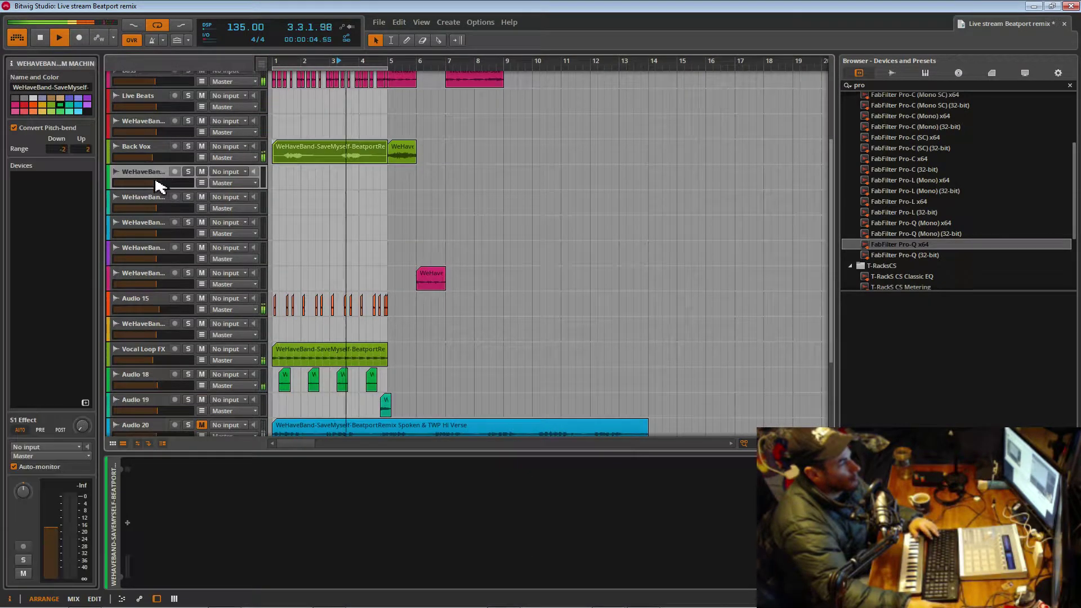
{"action": "left_click", "coordinate": [148, 253], "text": "shift"}
{"action": "key", "text": "Delete"}
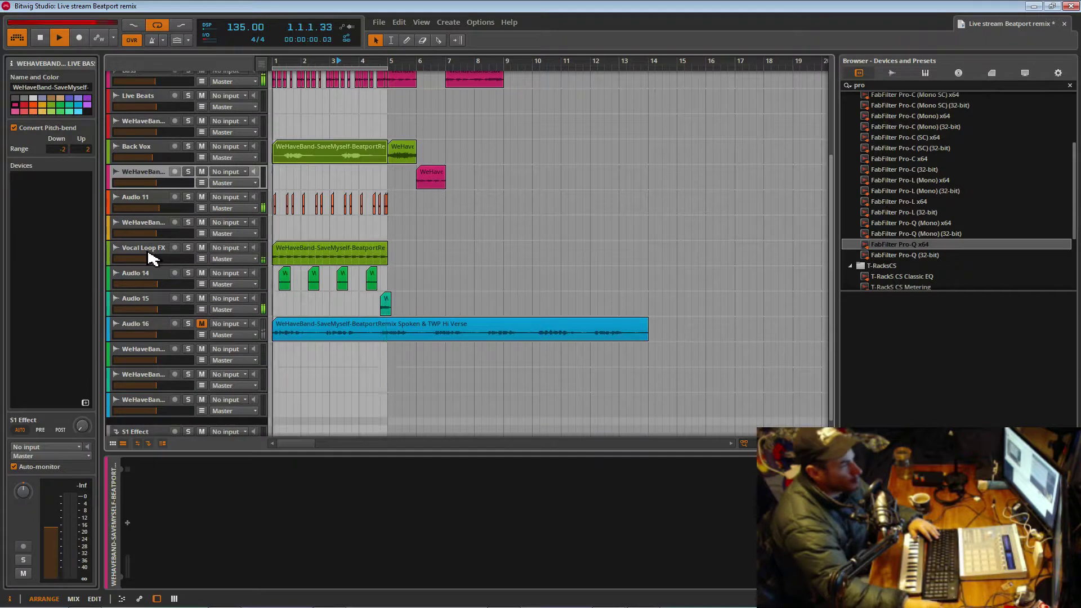
- Delete the empty Live Beats track and the empty track below it
{"action": "scroll", "coordinate": [169, 248], "scroll_direction": "up", "scroll_amount": 4}
{"action": "left_click", "coordinate": [157, 242]}
{"action": "left_click", "coordinate": [156, 258], "text": "shift"}
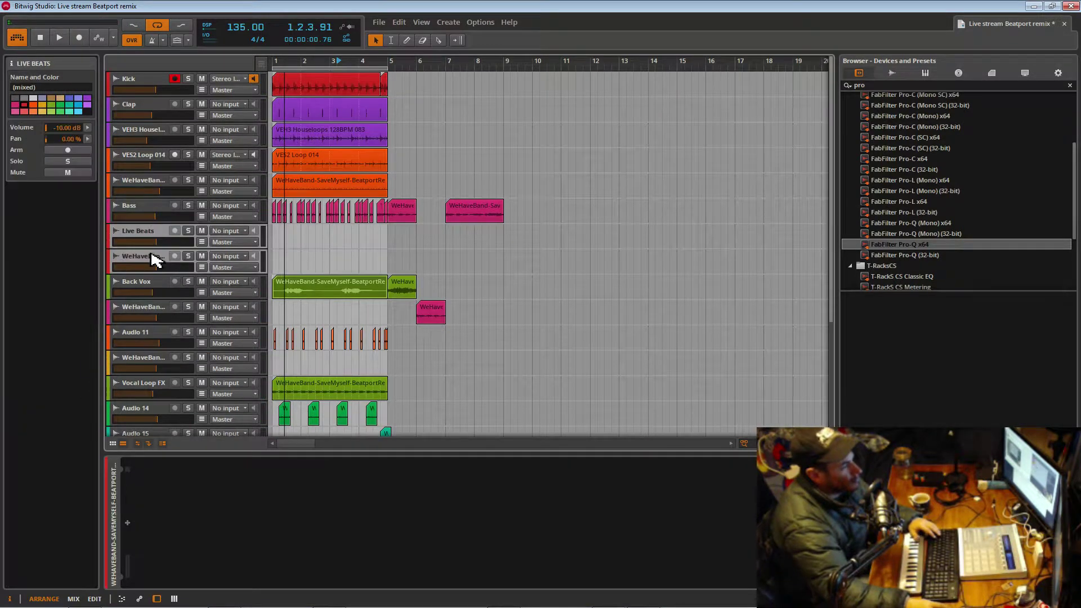
{"action": "key", "text": "Delete"}
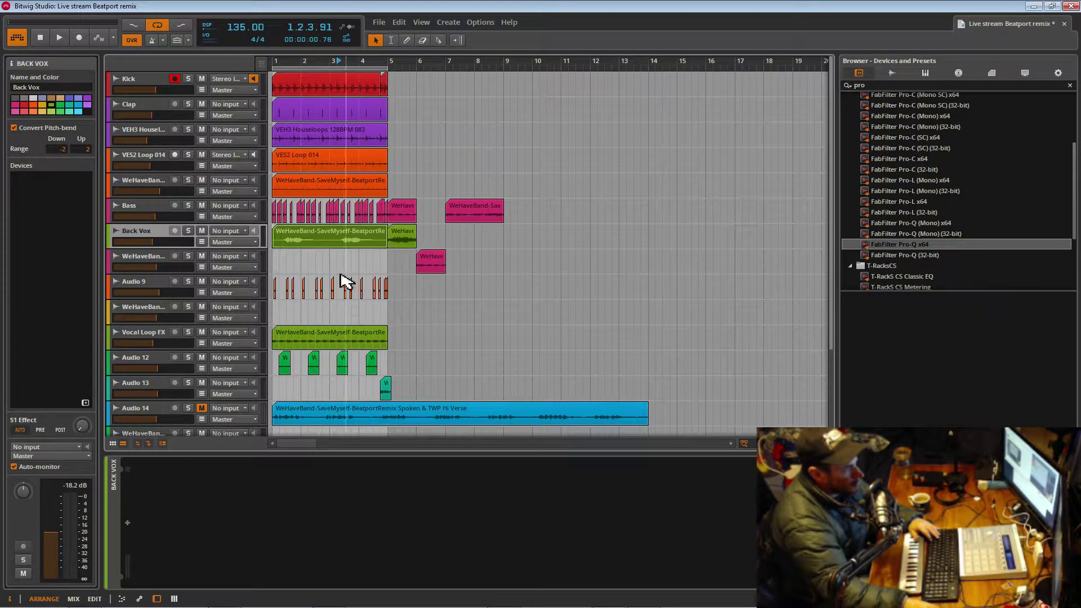
- Move the bar 6 clip below Back Vox onto the Bass track, and delete its emptied track and the empty one above Vocal Loop FX
{"action": "left_click", "coordinate": [426, 269]}
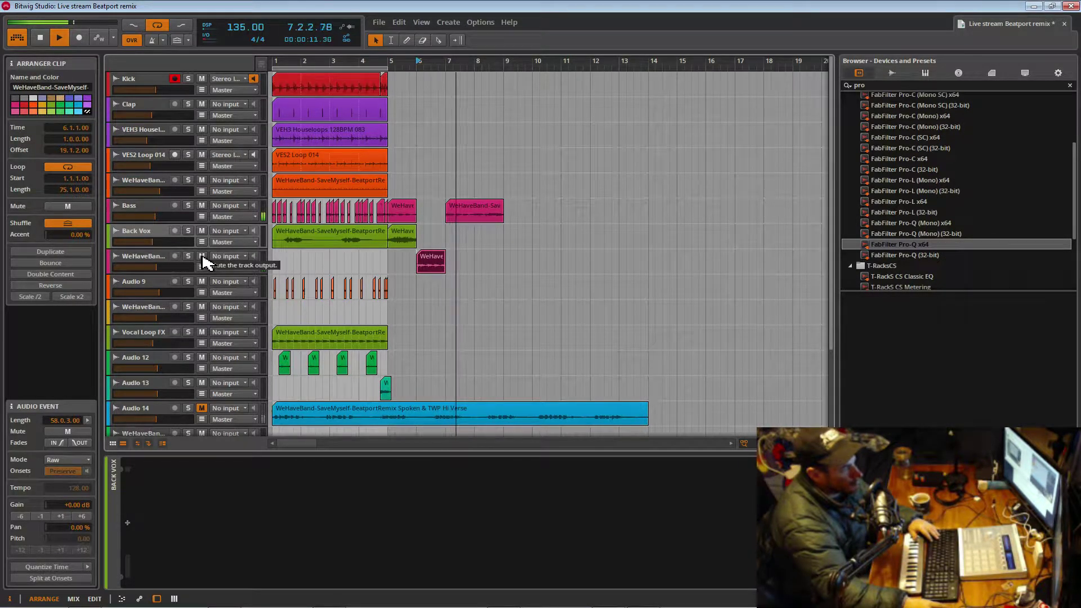
{"action": "left_click_drag", "start_coordinate": [426, 269], "coordinate": [426, 213]}
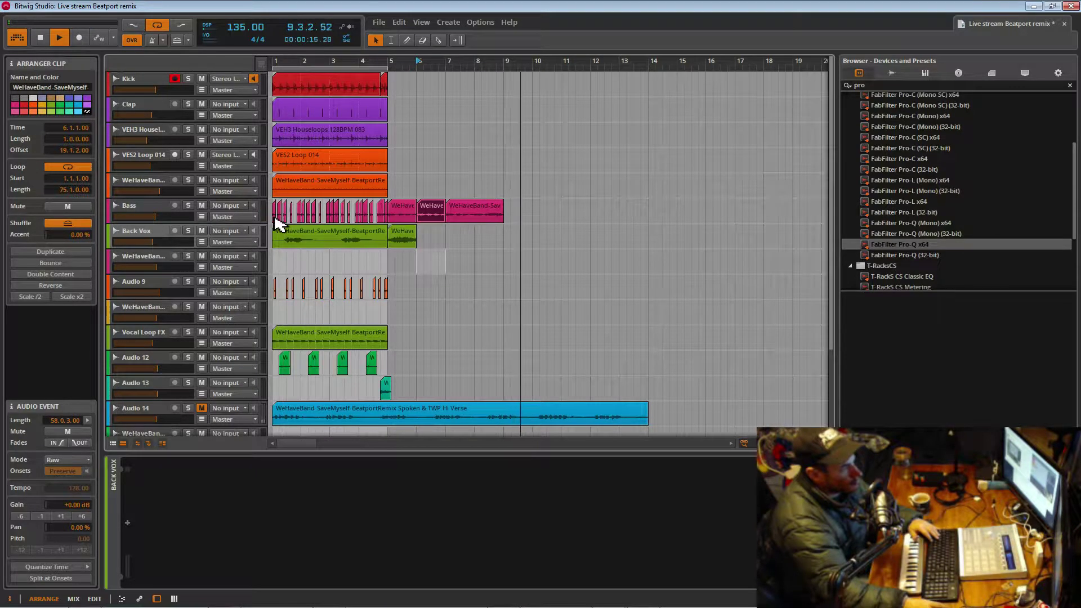
{"action": "left_click", "coordinate": [145, 258]}
{"action": "key", "text": "Delete"}
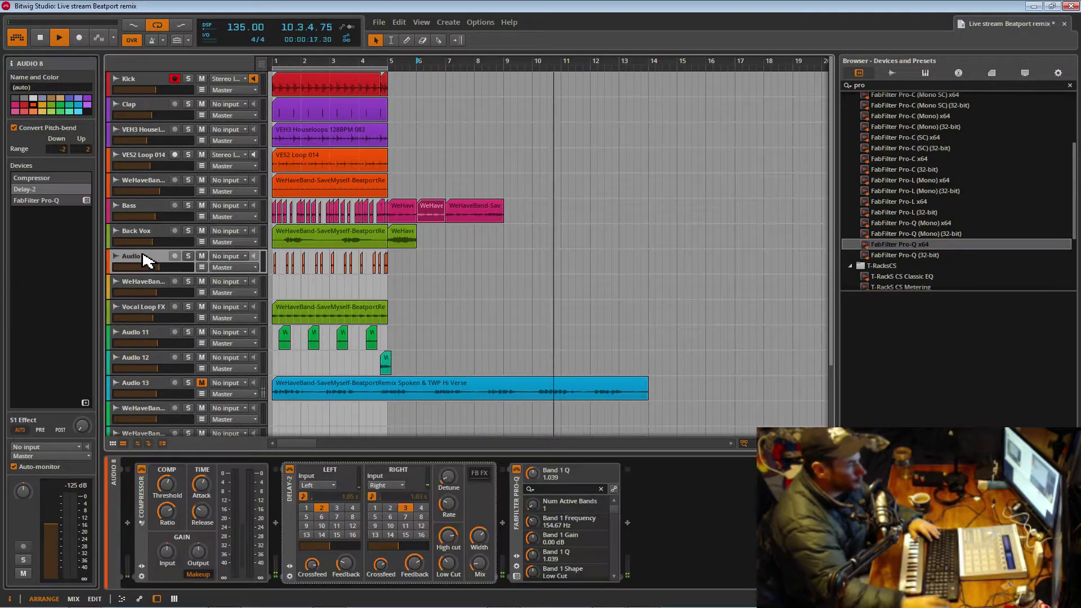
{"action": "left_click", "coordinate": [145, 281]}
{"action": "key", "text": "Delete"}
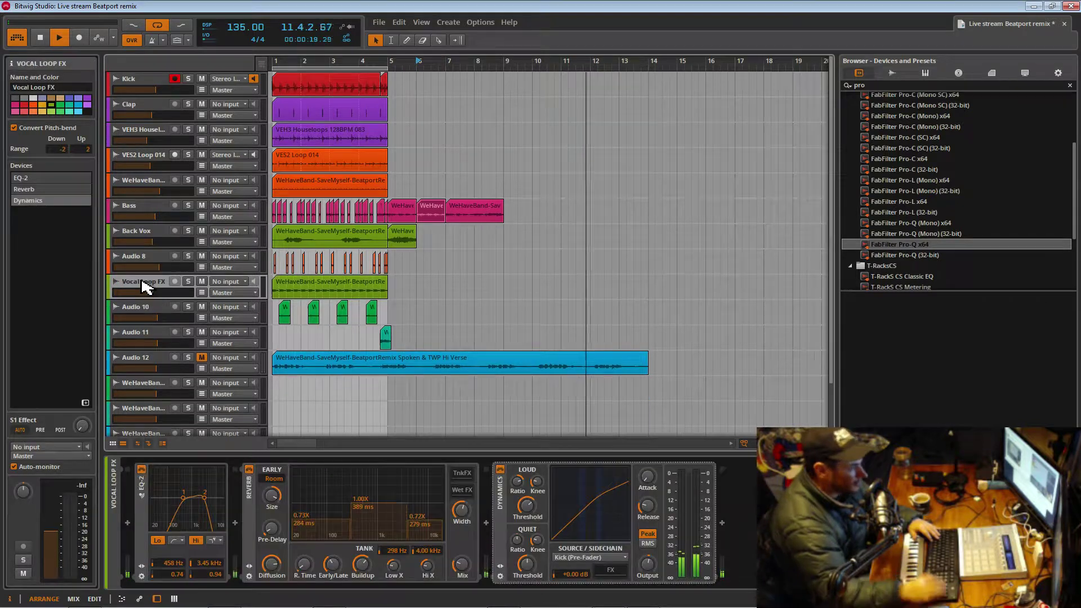
- Delete the three empty WeHaveBand tracks below Audio 12 and restart playback of the groove
{"action": "scroll", "coordinate": [155, 320], "scroll_direction": "down", "scroll_amount": 3}
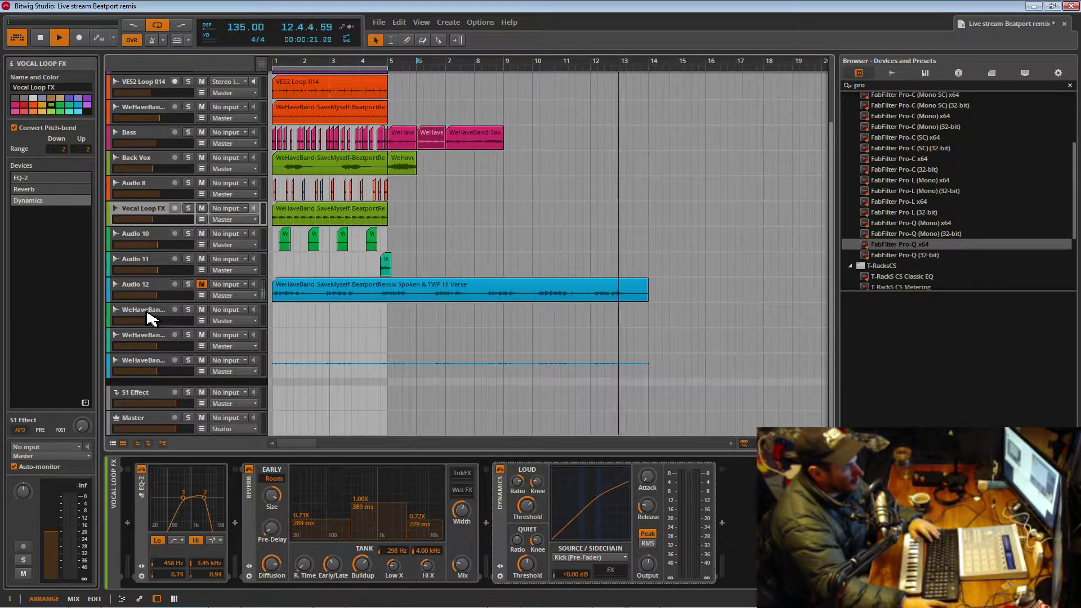
{"action": "left_click", "coordinate": [151, 319]}
{"action": "left_click", "coordinate": [300, 368]}
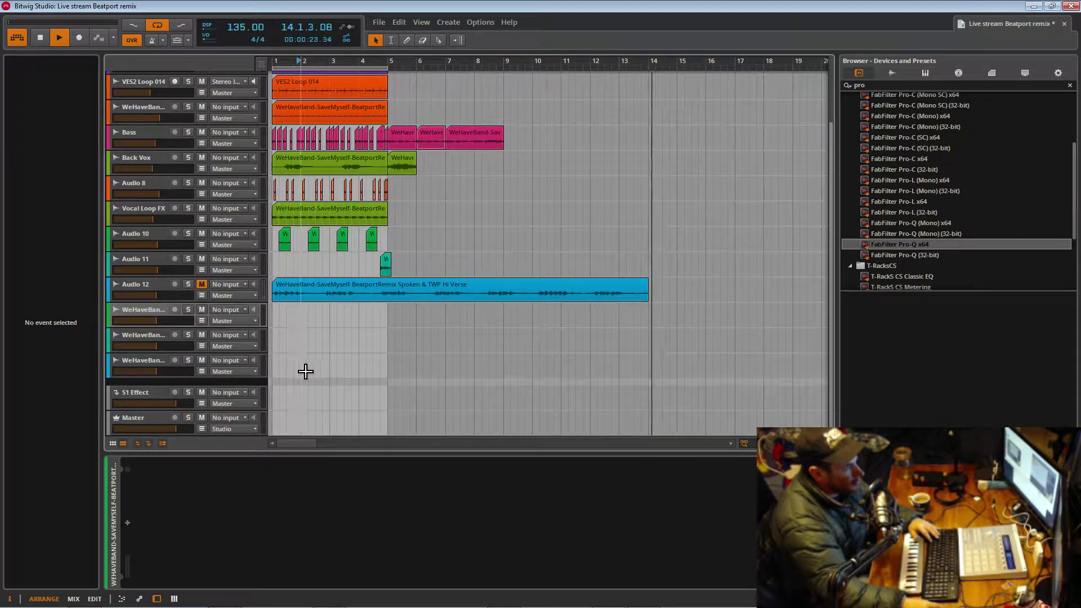
{"action": "left_click", "coordinate": [141, 315]}
{"action": "left_click", "coordinate": [145, 354], "text": "shift"}
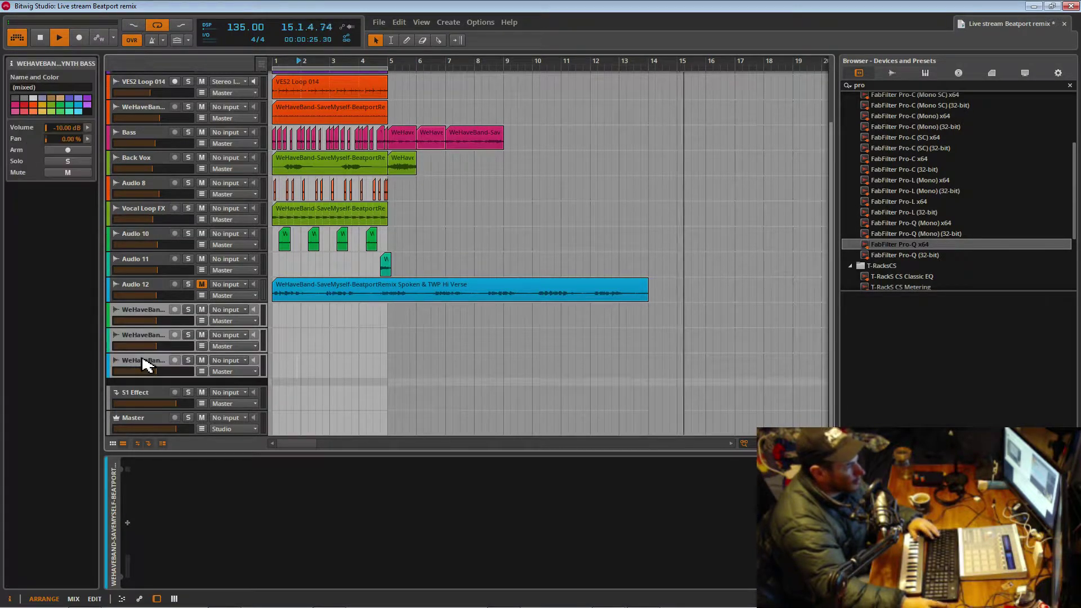
{"action": "key", "text": "Delete"}
{"action": "key", "text": "space"}
{"action": "key", "text": "space"}
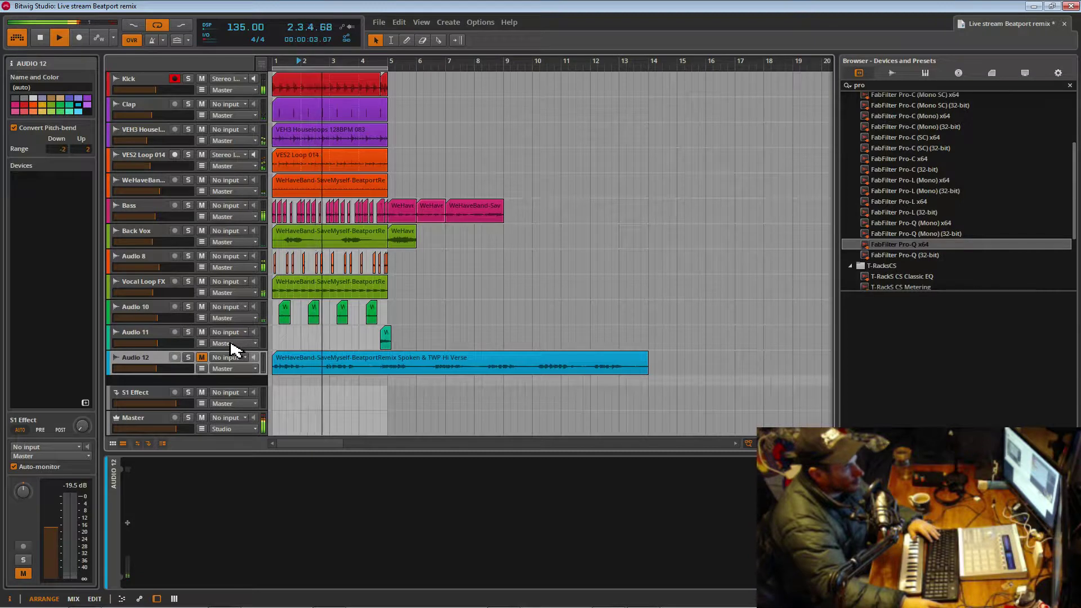
- Rename the Audio 11 track as Yeah
{"action": "left_click", "coordinate": [149, 340]}
{"action": "right_click", "coordinate": [150, 340]}
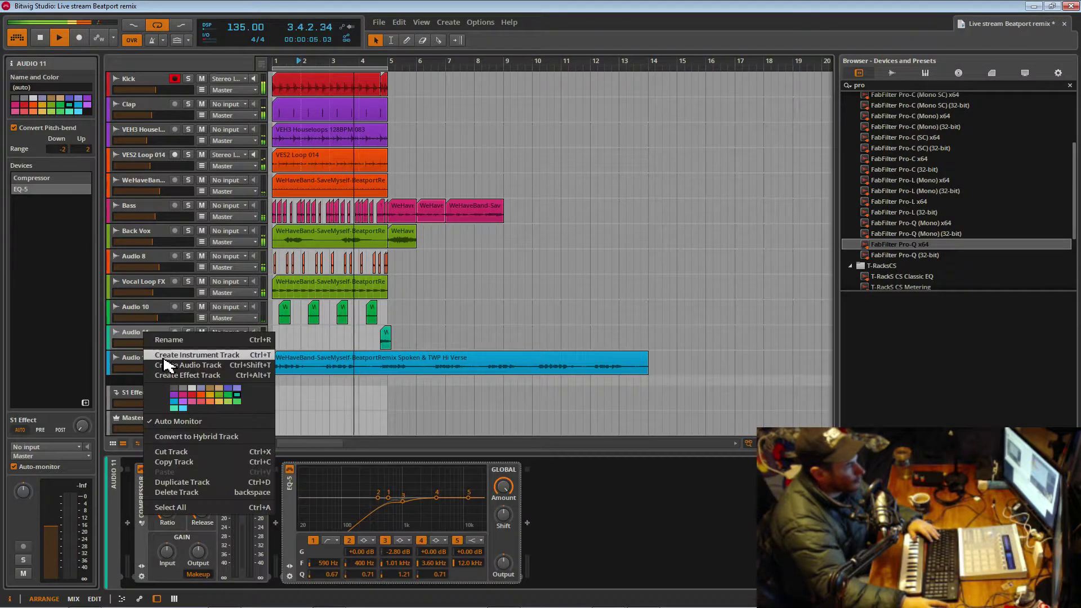
{"action": "left_click", "coordinate": [178, 340]}
{"action": "type", "text": "Yeah"}
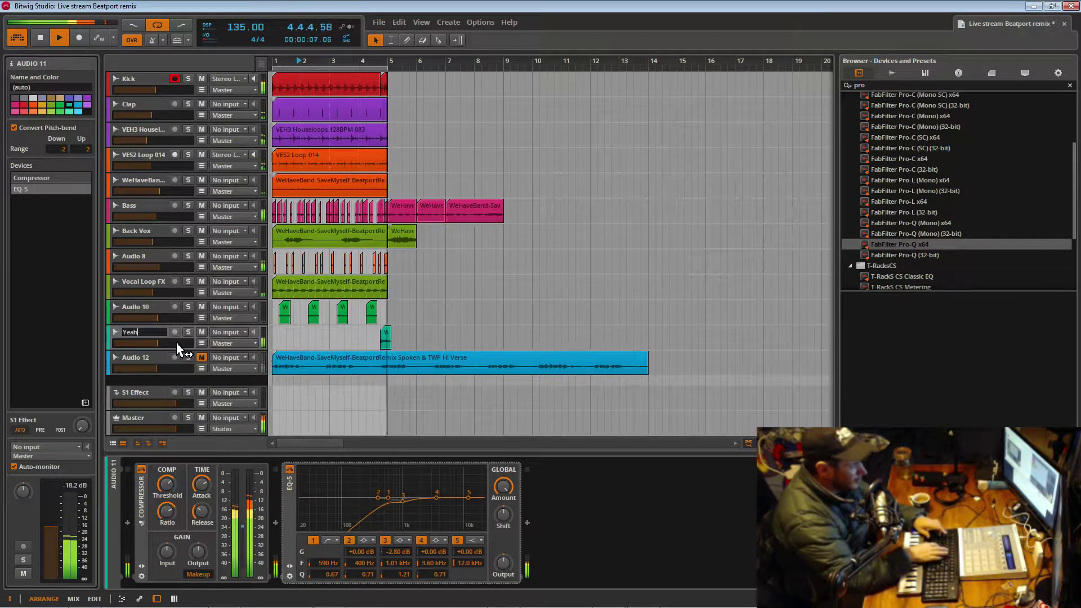
{"action": "key", "text": "Return"}
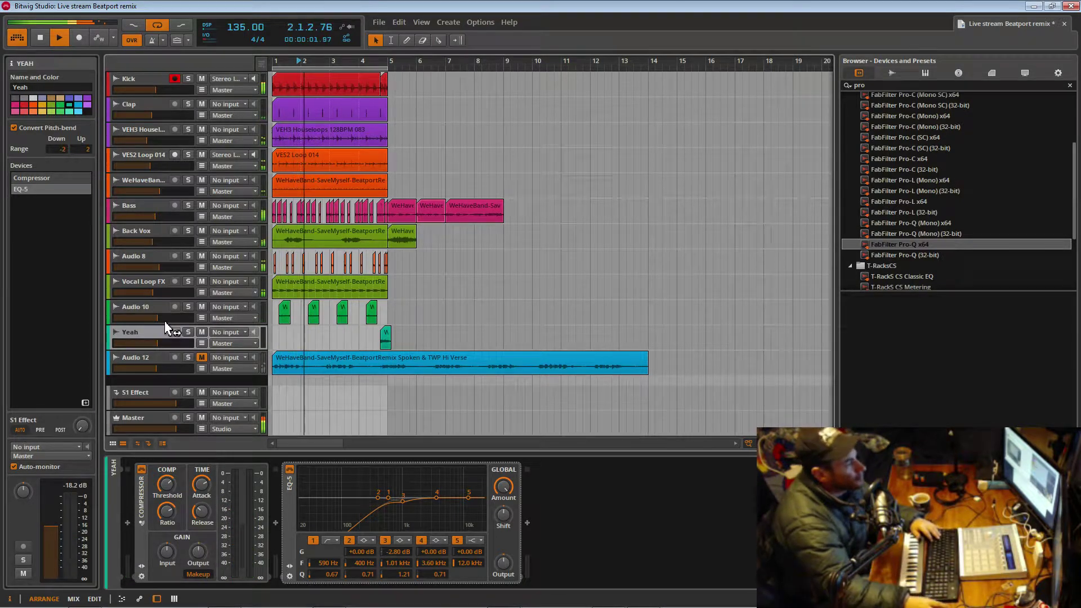
- Rename the Audio 10 track as Audio sample
{"action": "left_click", "coordinate": [146, 310]}
{"action": "right_click", "coordinate": [145, 309]}
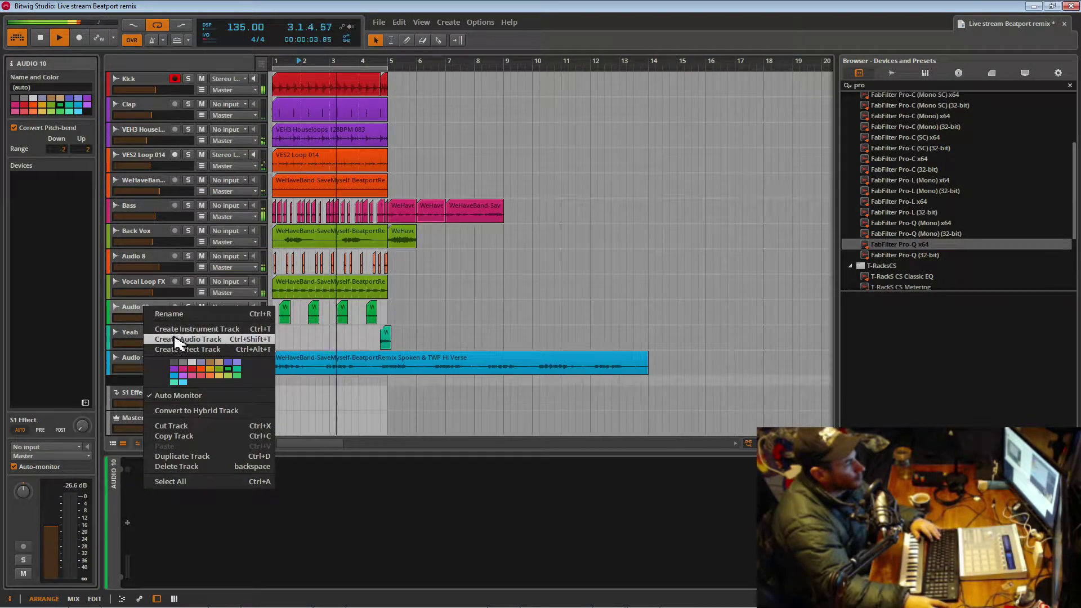
{"action": "left_click", "coordinate": [170, 314]}
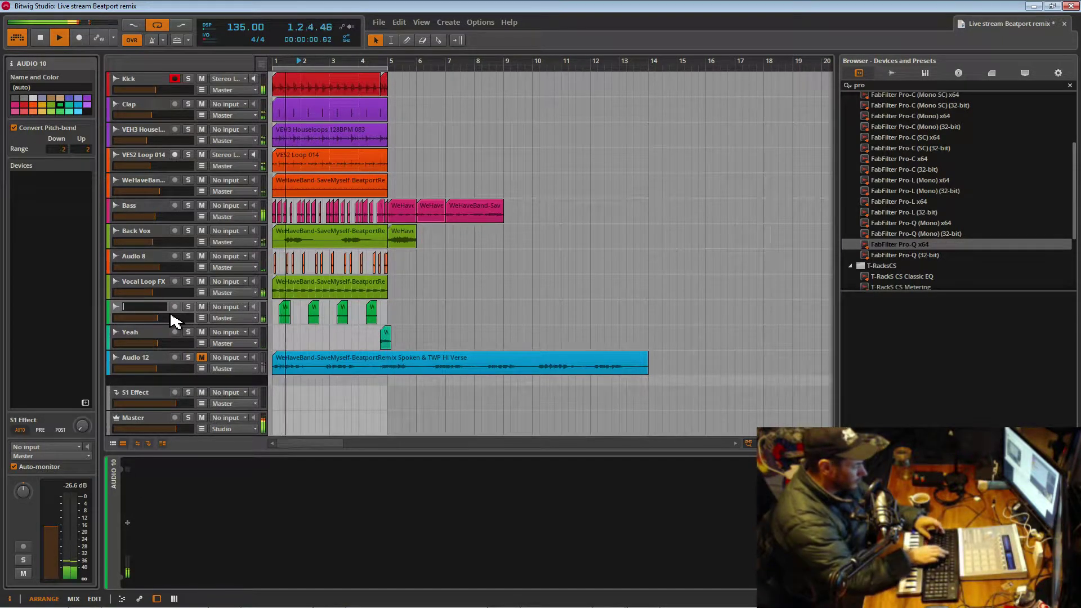
{"action": "type", "text": "Audio sample"}
{"action": "key", "text": "Return"}
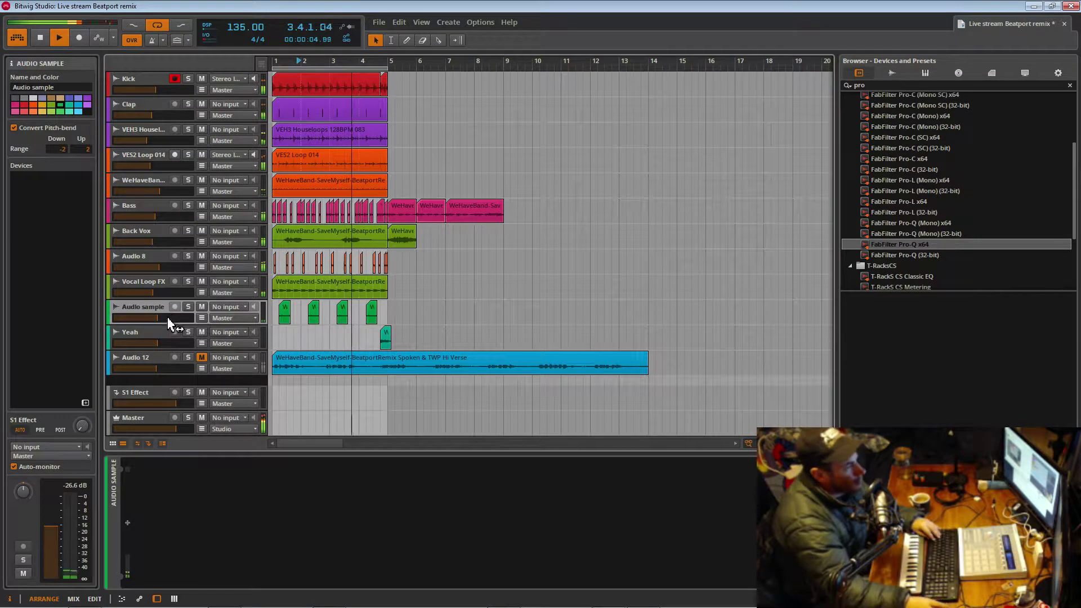
- Rename the Audio 8 track as Gat pluck and save the project
{"action": "left_click", "coordinate": [148, 286]}
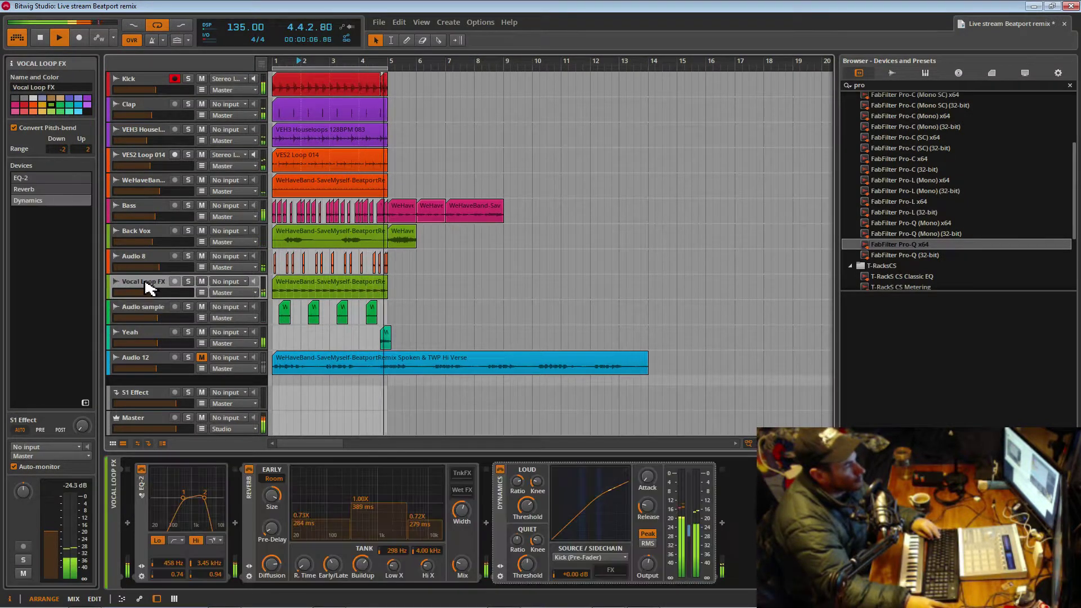
{"action": "left_click", "coordinate": [189, 282]}
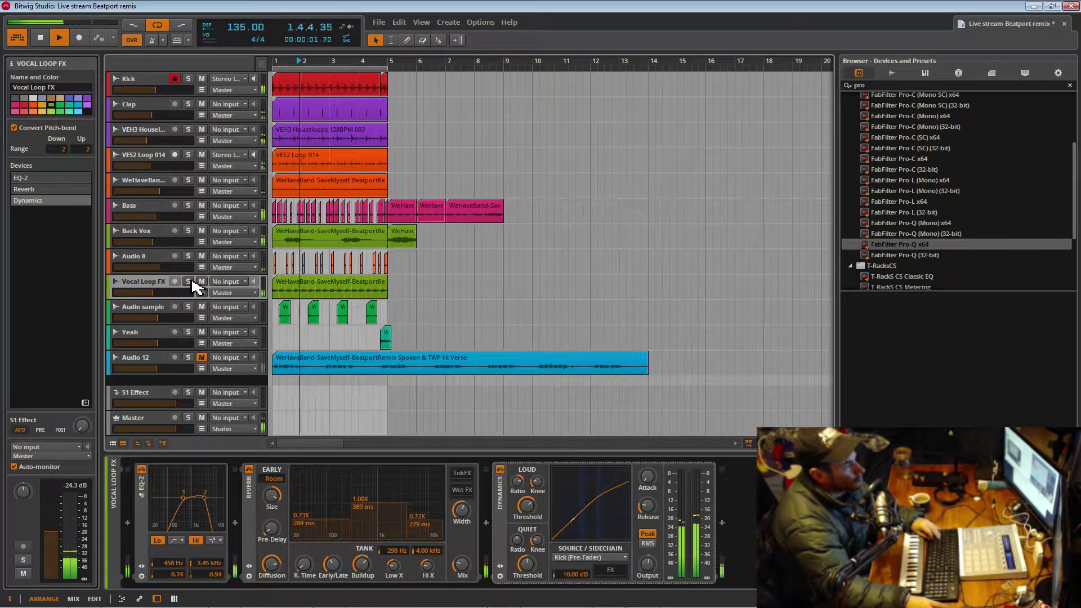
{"action": "left_click", "coordinate": [148, 264]}
{"action": "left_click", "coordinate": [189, 256]}
{"action": "right_click", "coordinate": [149, 259]}
{"action": "left_click", "coordinate": [173, 262]}
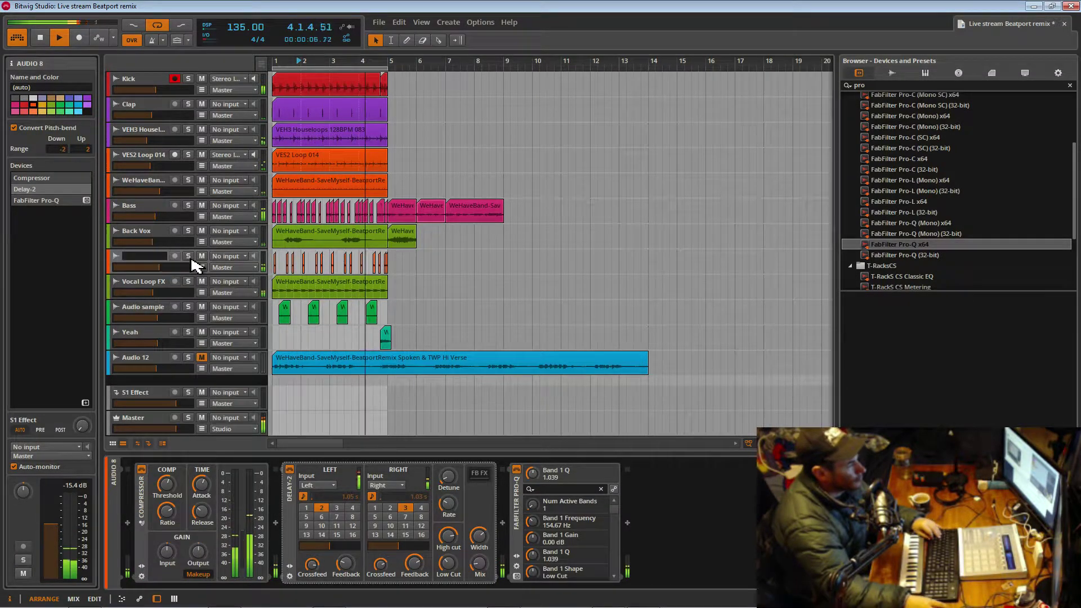
{"action": "type", "text": "Gat pluck"}
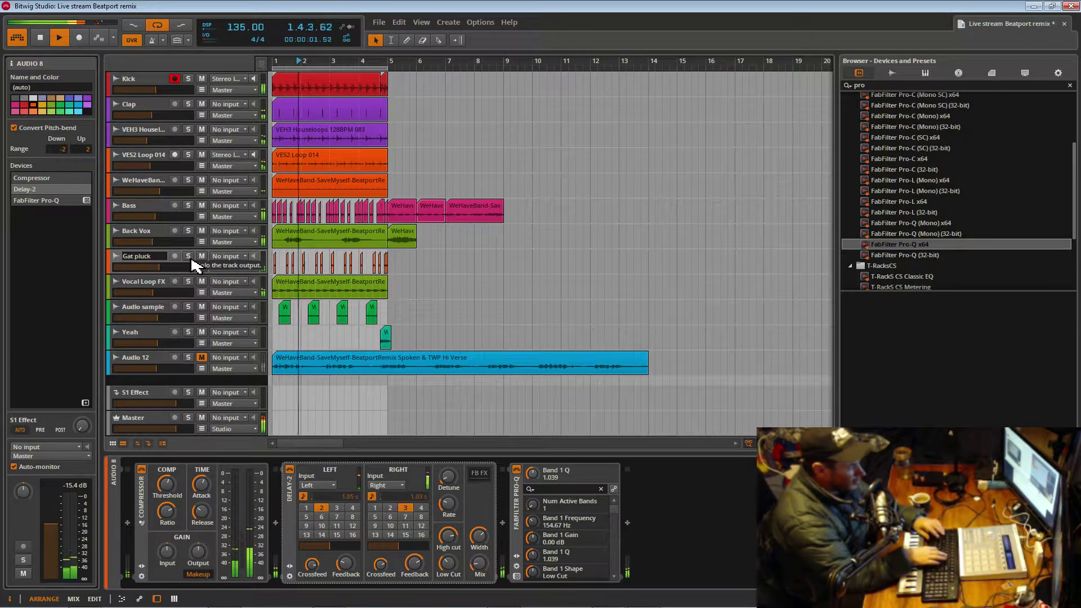
{"action": "key", "text": "Return"}
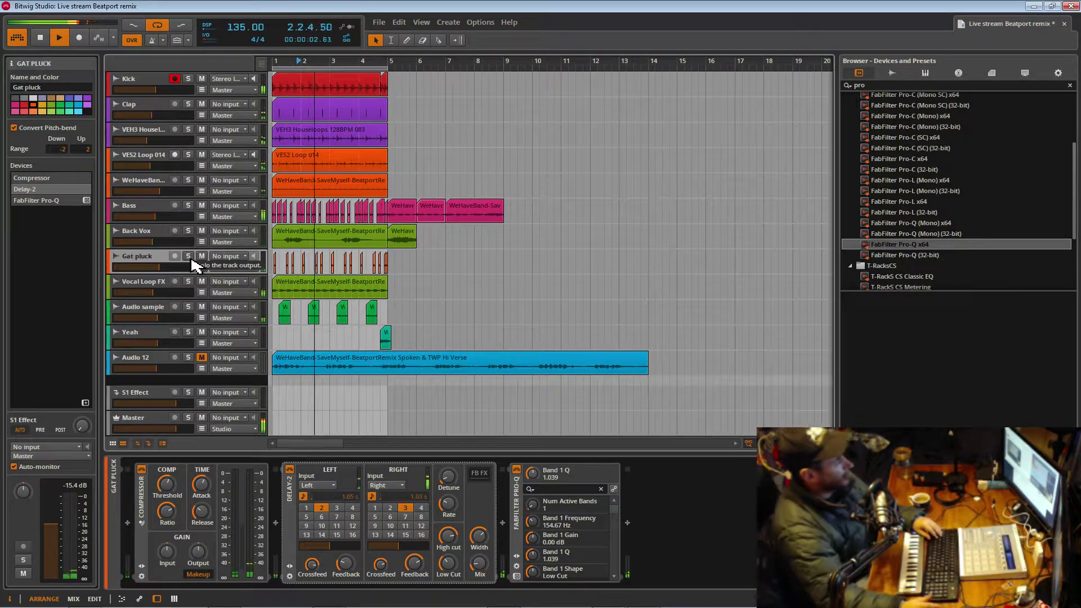
{"action": "key", "text": "ctrl+s"}
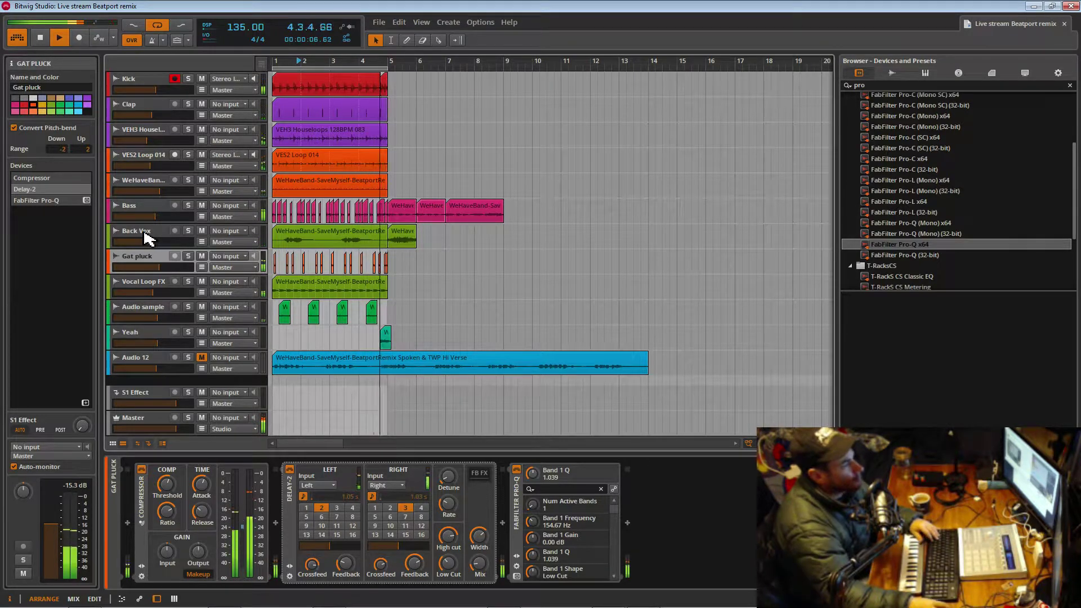
- Rename the WeHaveBand percussion track above Bass as Perc
{"action": "left_click", "coordinate": [138, 187]}
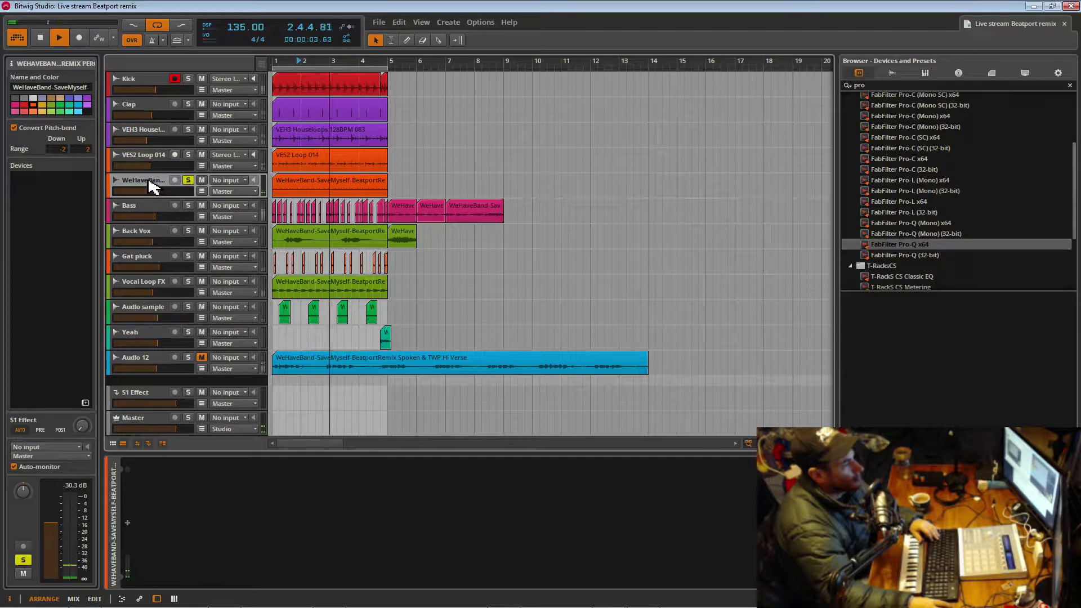
{"action": "right_click", "coordinate": [151, 186]}
{"action": "left_click", "coordinate": [164, 191]}
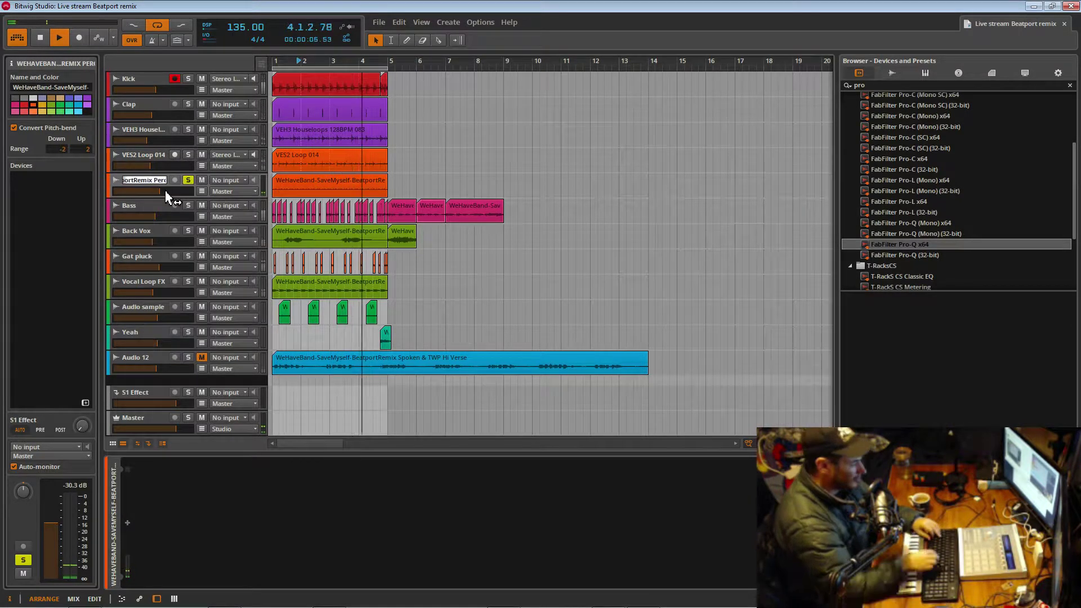
{"action": "type", "text": "Perc"}
{"action": "key", "text": "Return"}
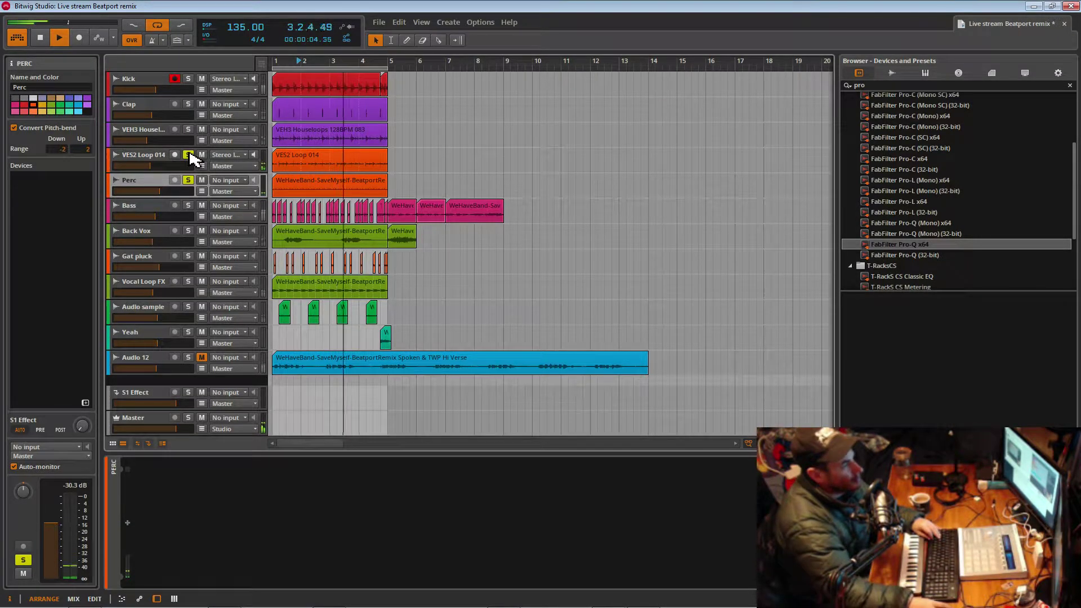
- Rename the VES2 Loop 014 track as Loop2
{"action": "left_click", "coordinate": [139, 163]}
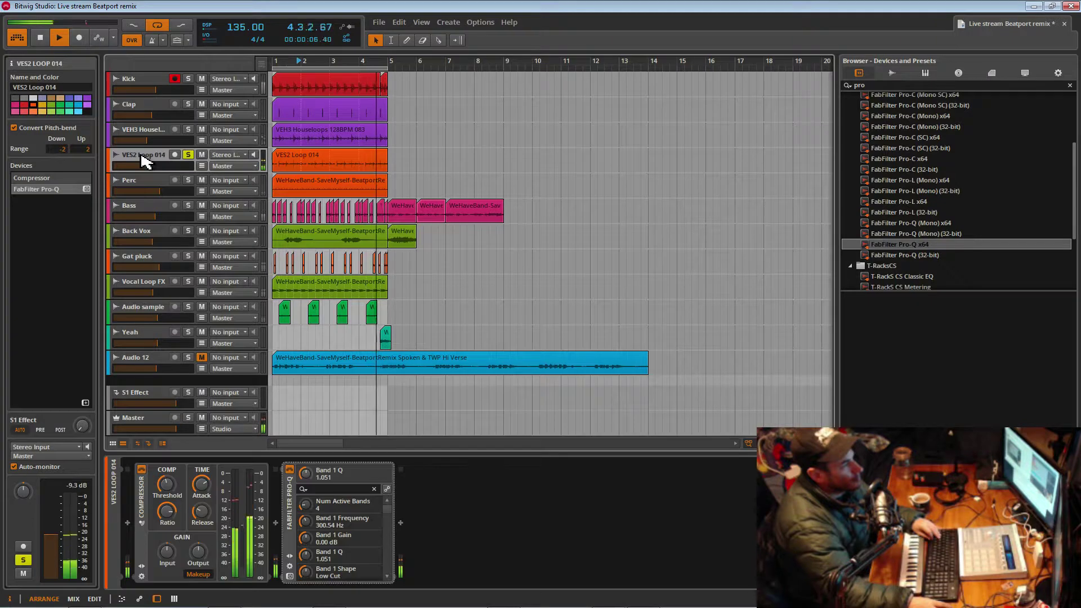
{"action": "right_click", "coordinate": [143, 158]}
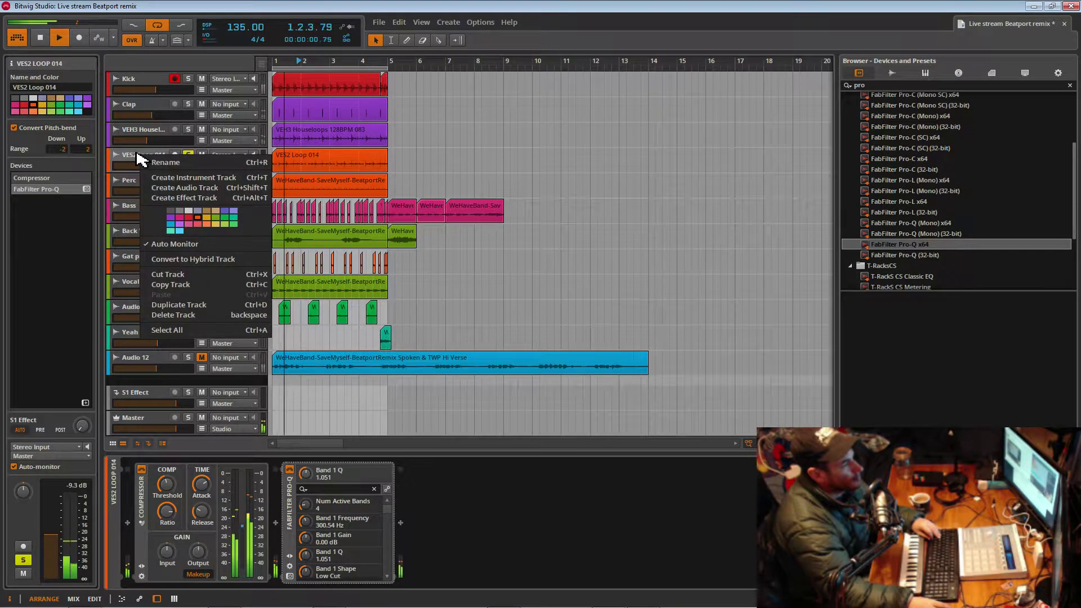
{"action": "left_click", "coordinate": [168, 163]}
{"action": "type", "text": "Loop2"}
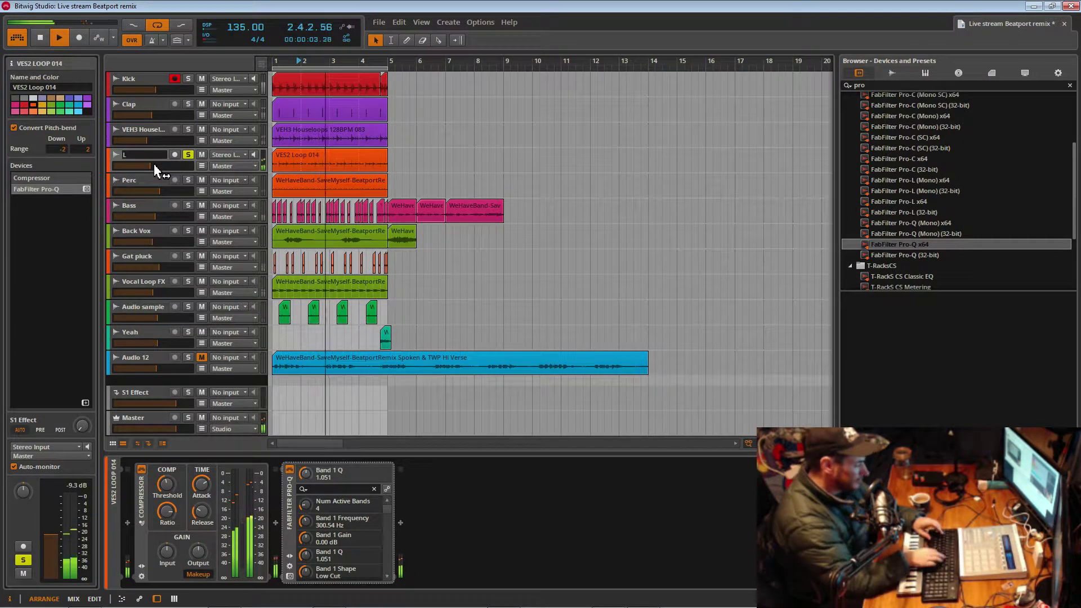
{"action": "key", "text": "Return"}
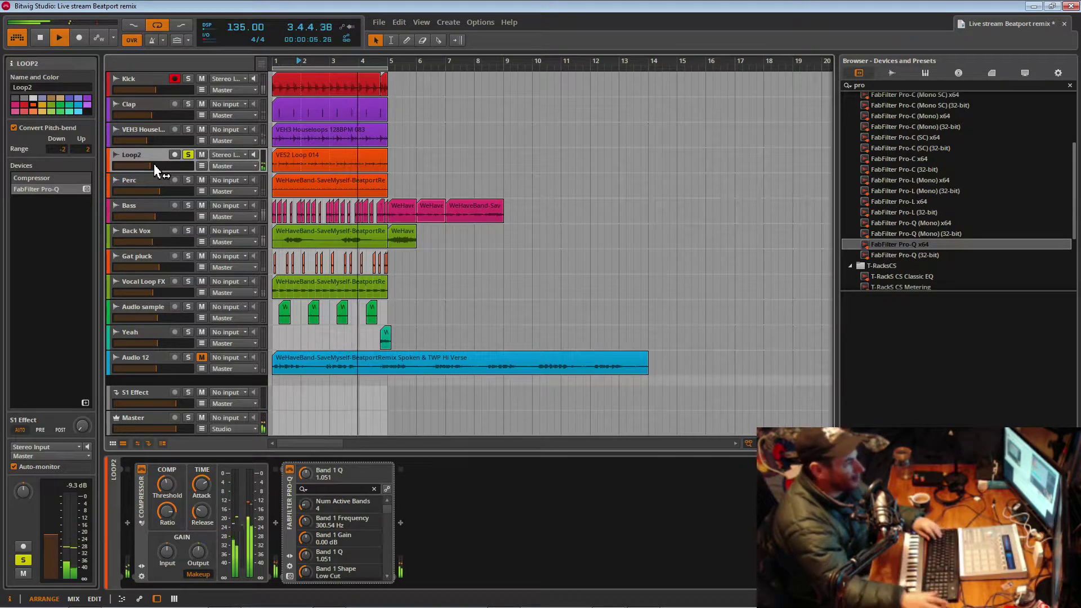
- Rename the VEH3 Houseloops track below Clap as House loop
{"action": "left_click", "coordinate": [145, 135]}
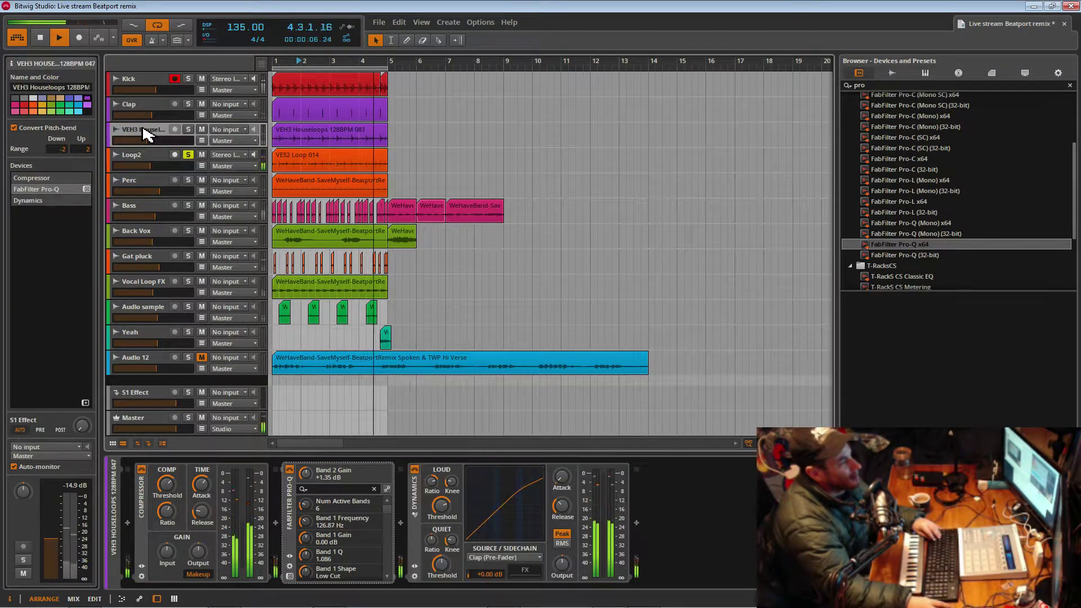
{"action": "left_click", "coordinate": [189, 130]}
{"action": "left_click", "coordinate": [188, 130]}
{"action": "right_click", "coordinate": [157, 137]}
{"action": "left_click", "coordinate": [162, 141]}
{"action": "type", "text": "House loop"}
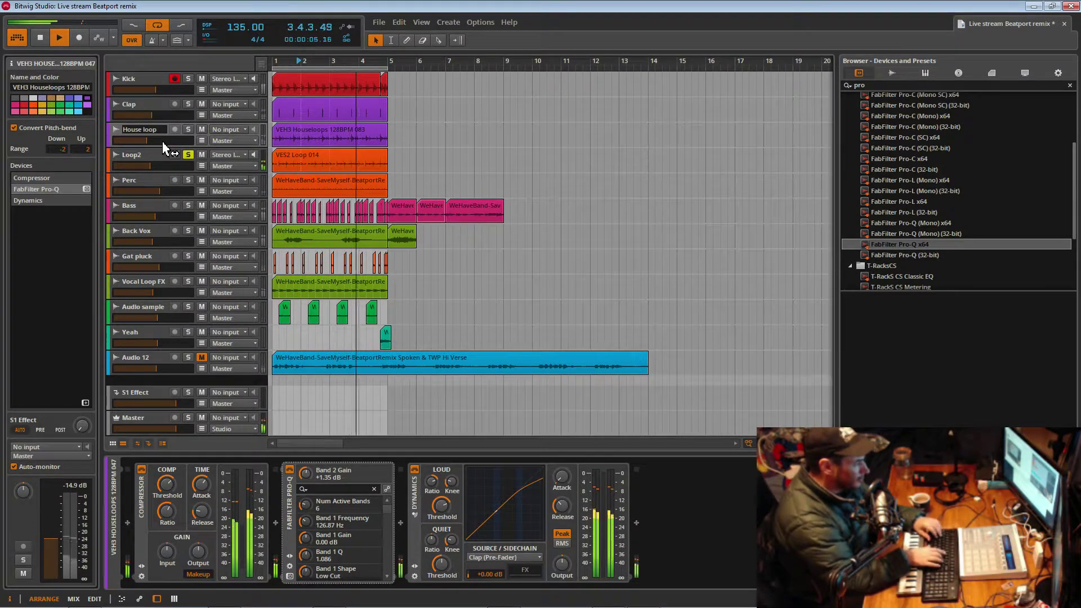
{"action": "key", "text": "Return"}
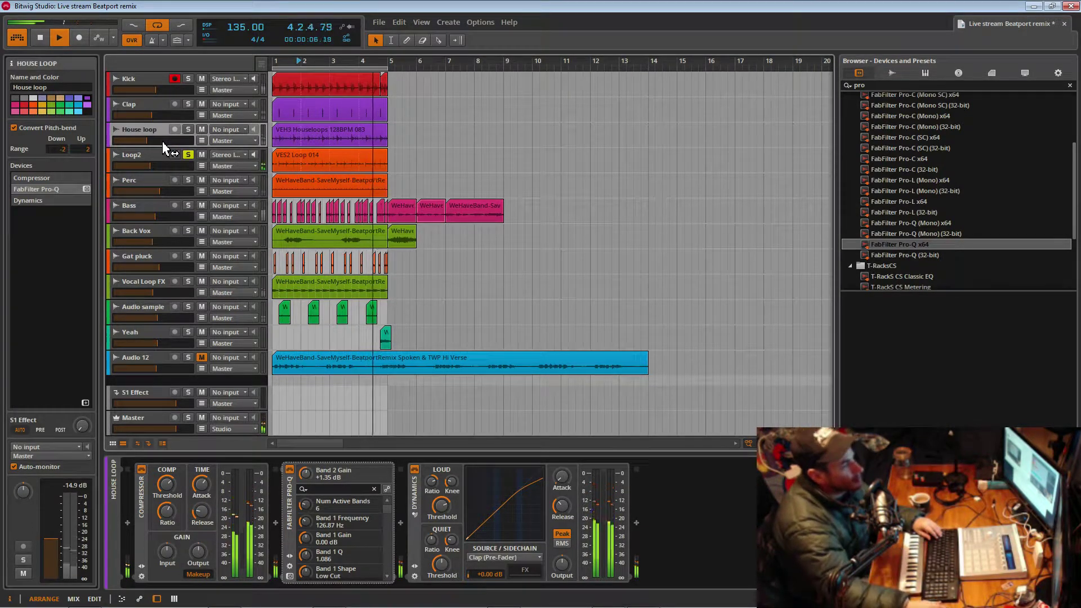
- Audition House loop together with the soloed Loop2 track, and clear both solos
{"action": "left_click", "coordinate": [189, 130]}
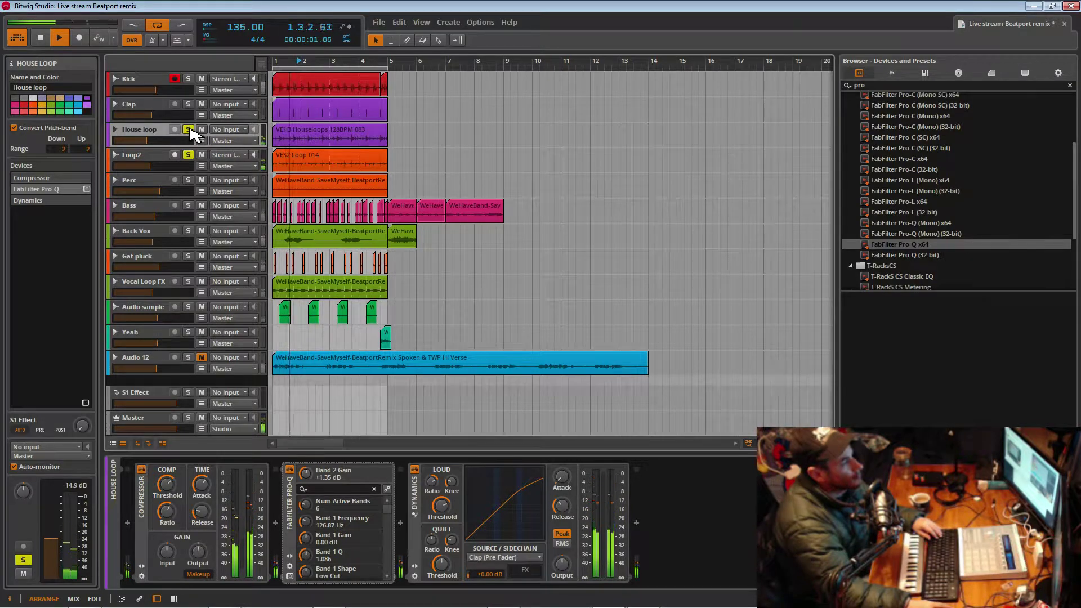
{"action": "left_click", "coordinate": [189, 130]}
{"action": "left_click", "coordinate": [188, 154]}
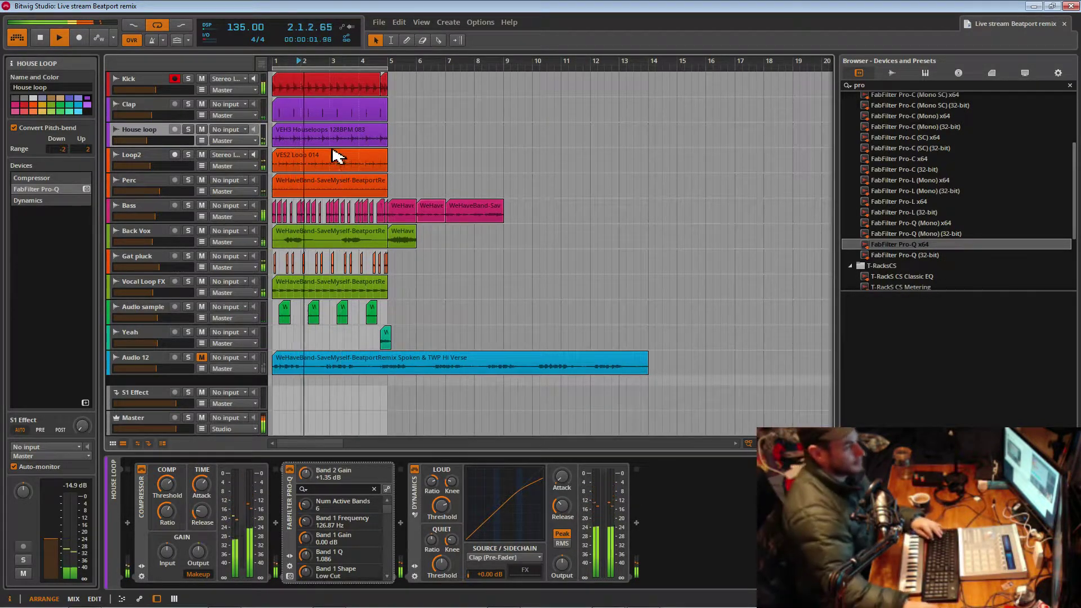
- Compare the Master output with its Peak Limiter bypassed and enabled, and set the limiter's ceiling to 0.00 dB
{"action": "mouse_move", "coordinate": [389, 62]}
{"action": "left_mouse_down"}
{"action": "mouse_move", "coordinate": [393, 79]}
{"action": "mouse_move", "coordinate": [394, 22]}
{"action": "mouse_move", "coordinate": [394, 65]}
{"action": "left_mouse_up"}
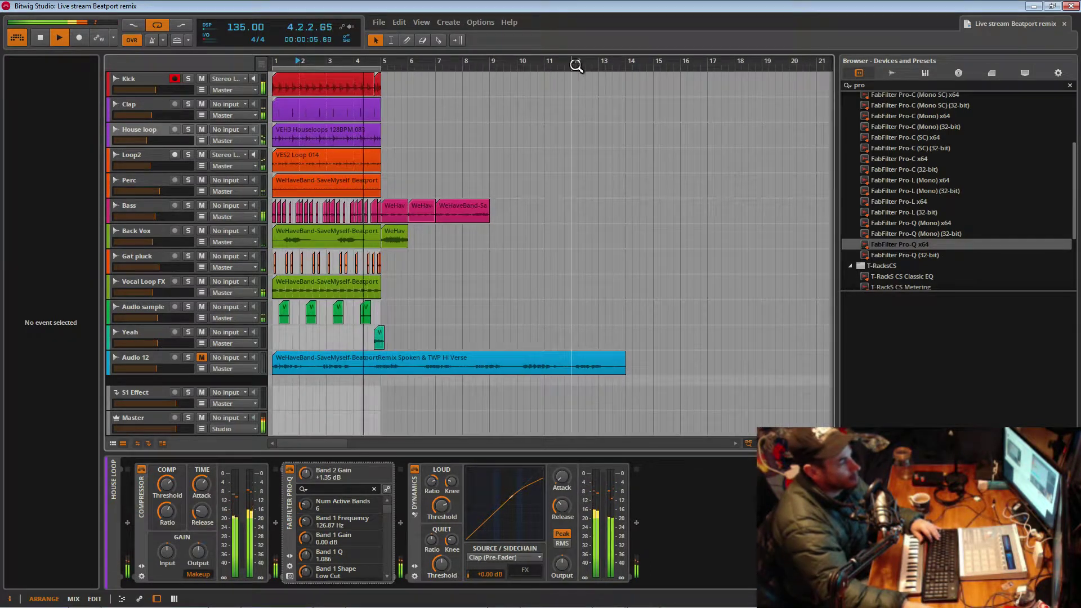
{"action": "left_click", "coordinate": [128, 422]}
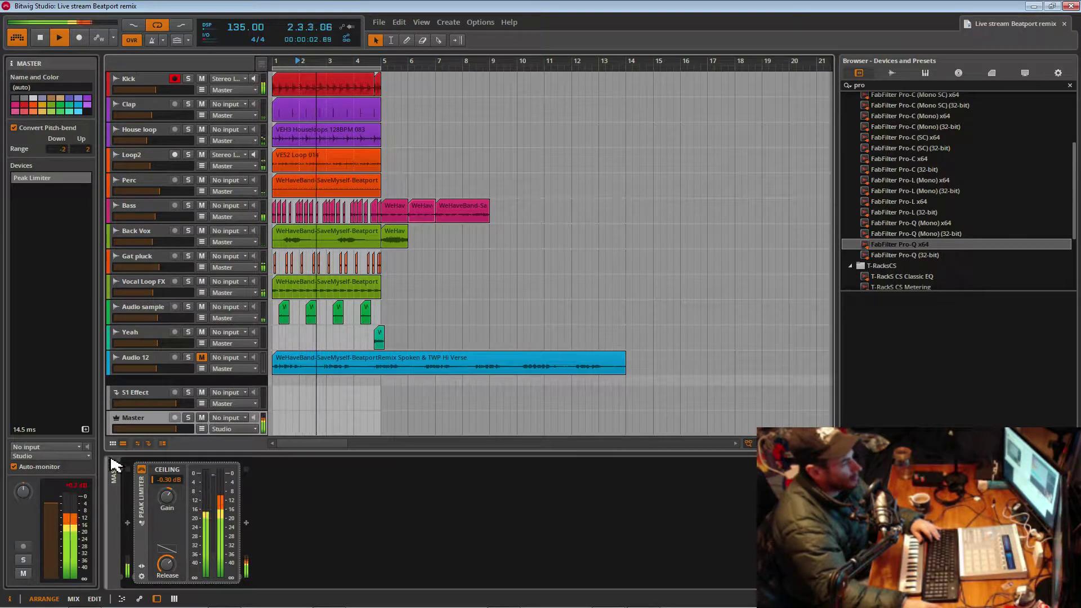
{"action": "left_click_drag", "start_coordinate": [24, 494], "coordinate": [23, 494]}
{"action": "left_click", "coordinate": [78, 486]}
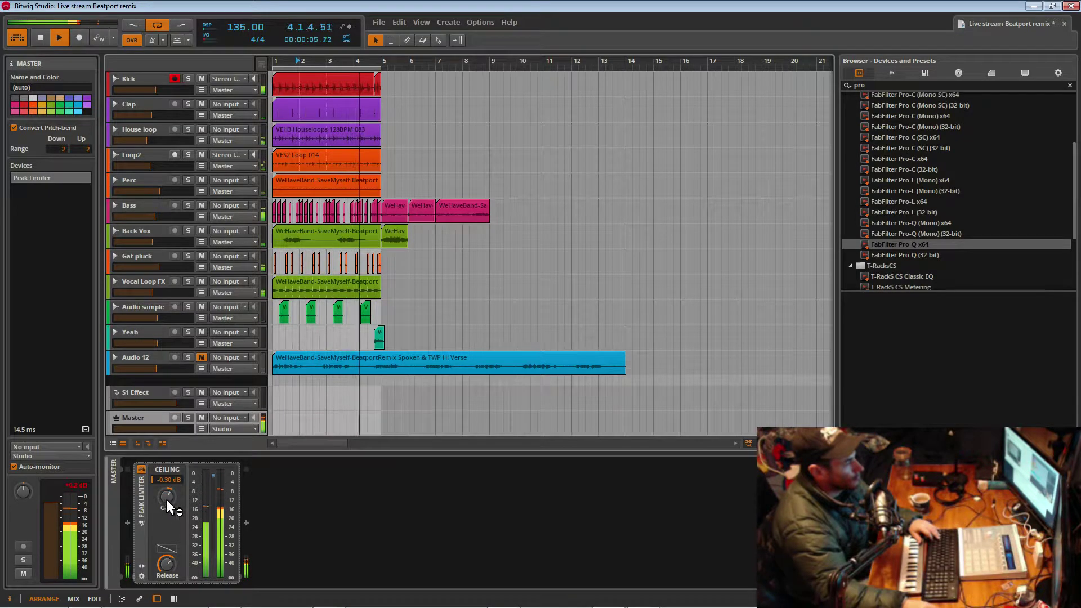
{"action": "left_click", "coordinate": [143, 472]}
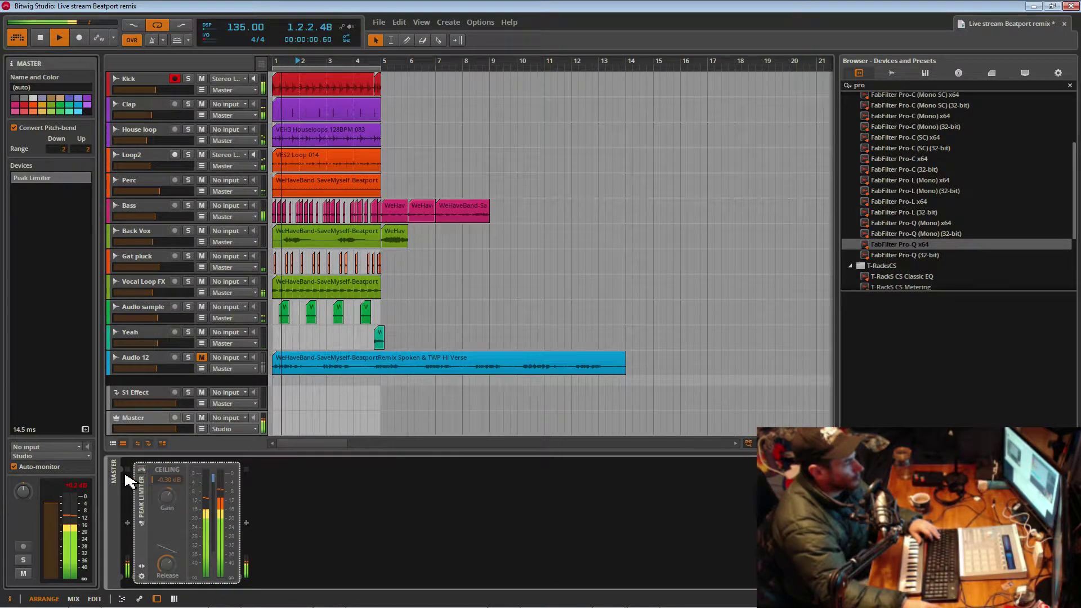
{"action": "left_click", "coordinate": [142, 471]}
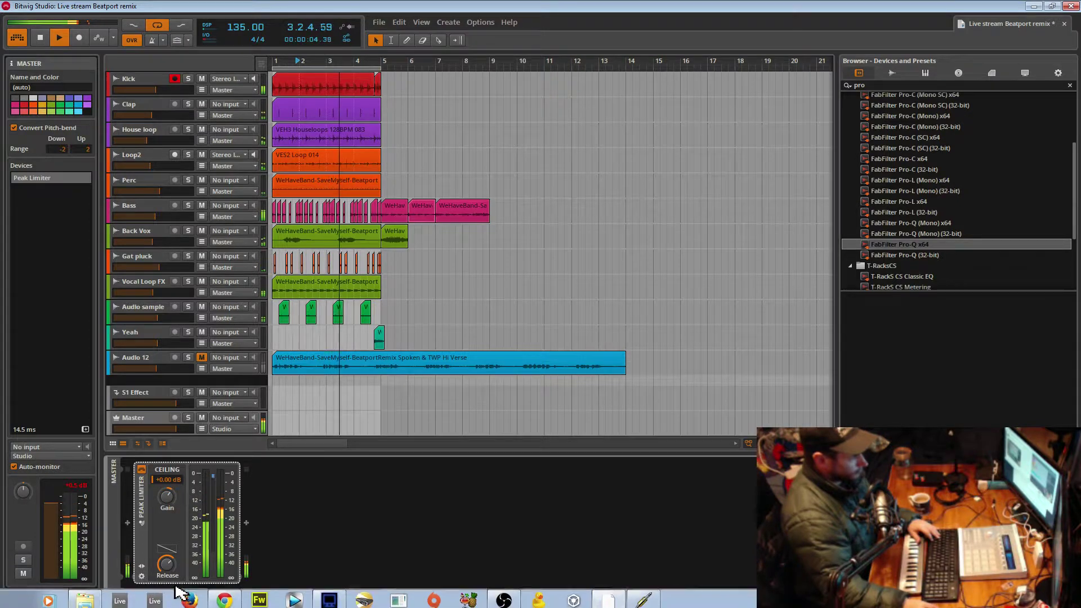
- Check the channel levels of all tracks in the mixer and return to the Master track's device chain
{"action": "left_click", "coordinate": [174, 599]}
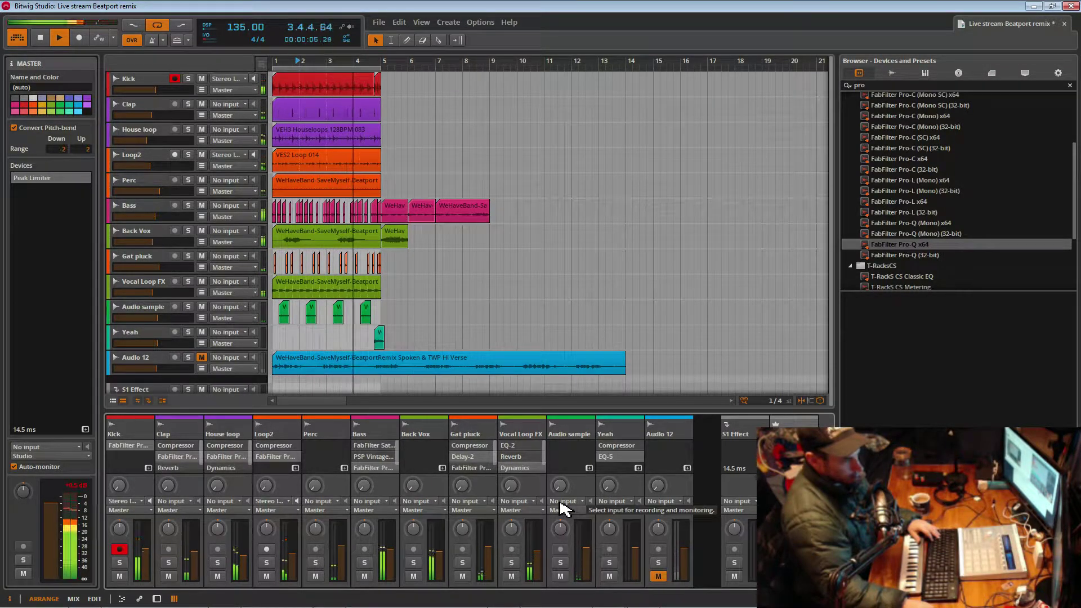
{"action": "left_click", "coordinate": [157, 598]}
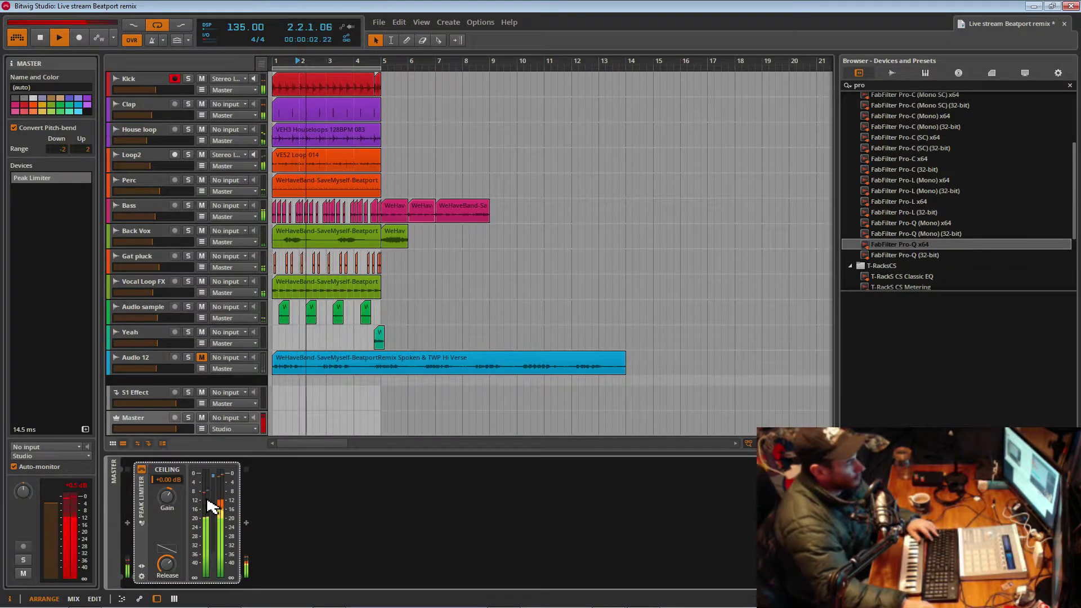
- Save the project and compare the Master output with its Peak Limiter bypassed and re-enabled
{"action": "key", "text": "ctrl+s"}
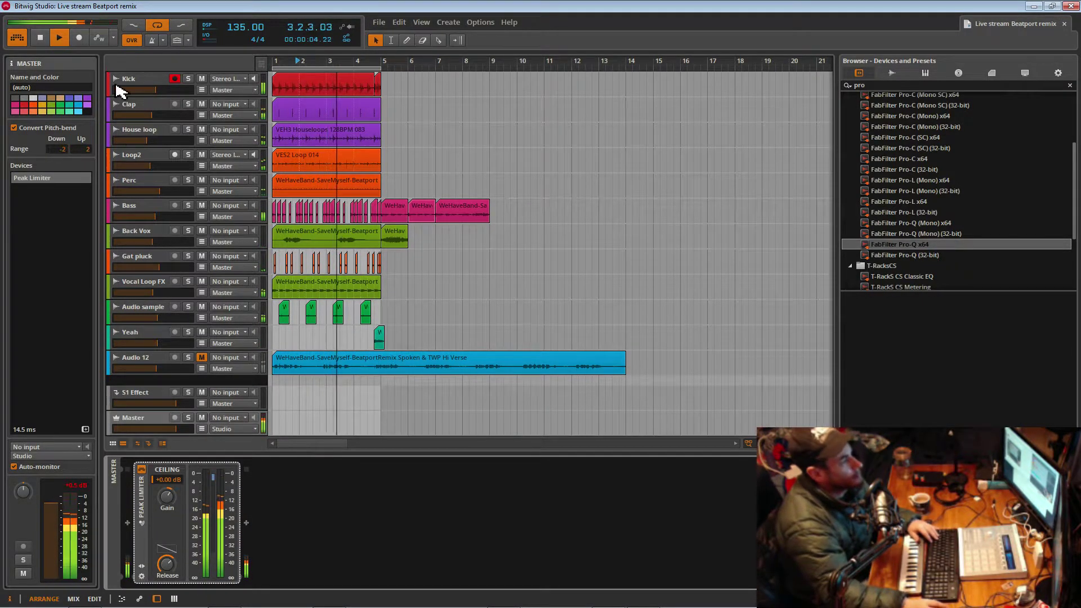
{"action": "left_click", "coordinate": [142, 469]}
{"action": "left_click", "coordinate": [143, 470]}
{"action": "left_click_drag", "start_coordinate": [313, 60], "coordinate": [319, 7]}
{"action": "key", "text": "space"}
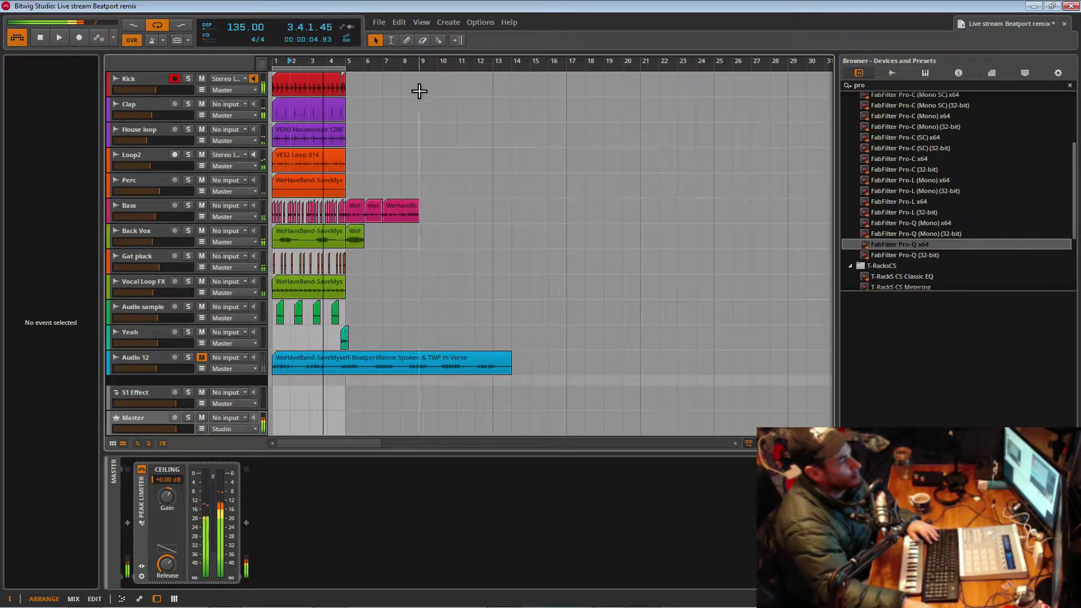
- Check the full arrangement for stray clips and delete the isolated Back Vox clip at bar 113
{"action": "key", "text": "ctrl+a"}
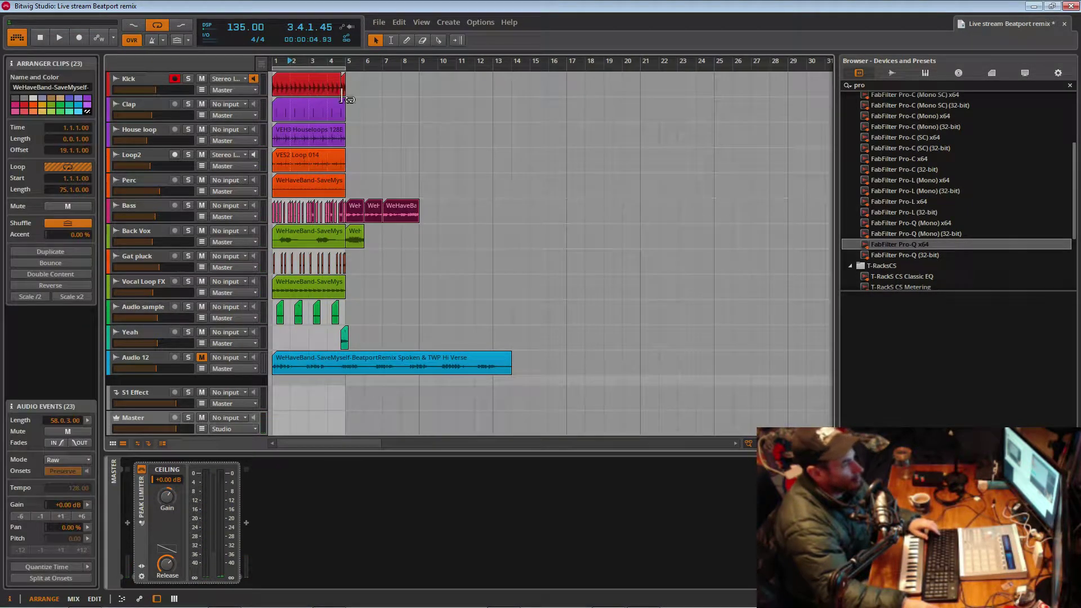
{"action": "left_click", "coordinate": [368, 117]}
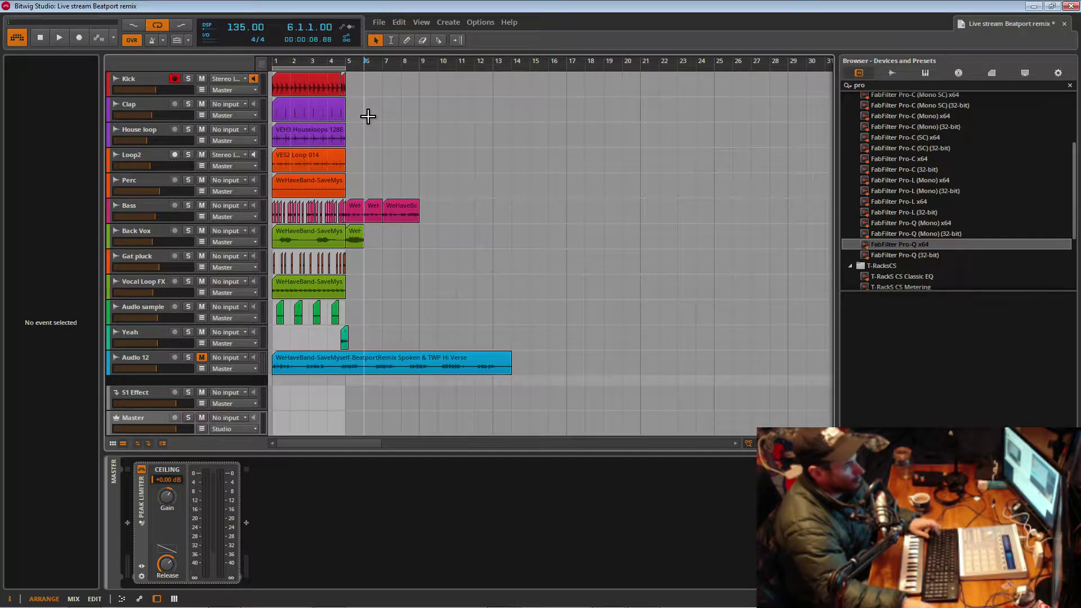
{"action": "key", "text": "ctrl+a"}
{"action": "left_click", "coordinate": [284, 87]}
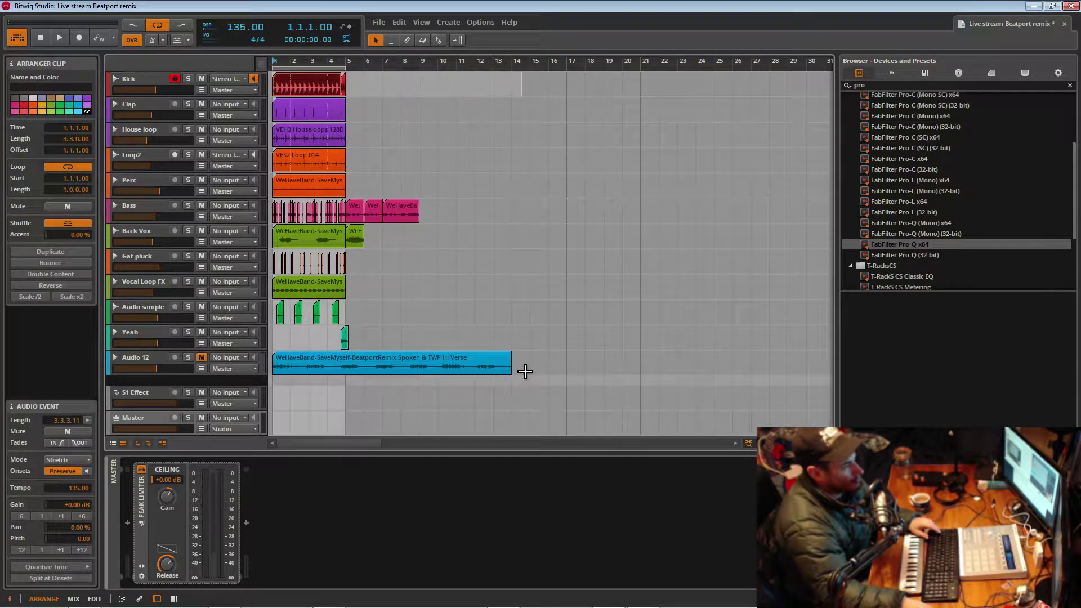
{"action": "left_click_drag", "start_coordinate": [567, 64], "coordinate": [566, 169]}
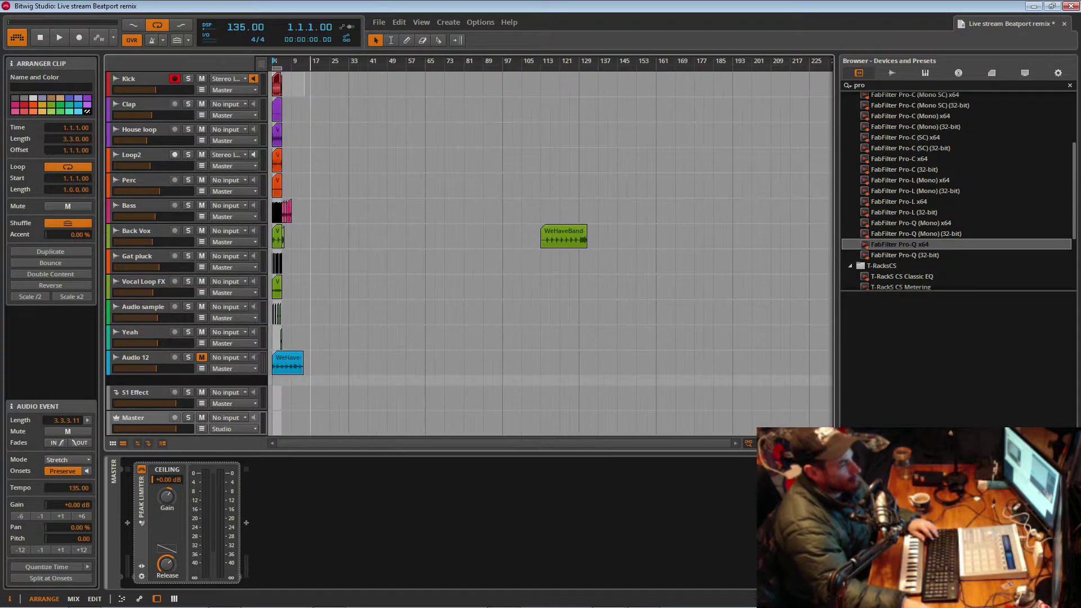
{"action": "left_click", "coordinate": [553, 248]}
{"action": "key", "text": "space"}
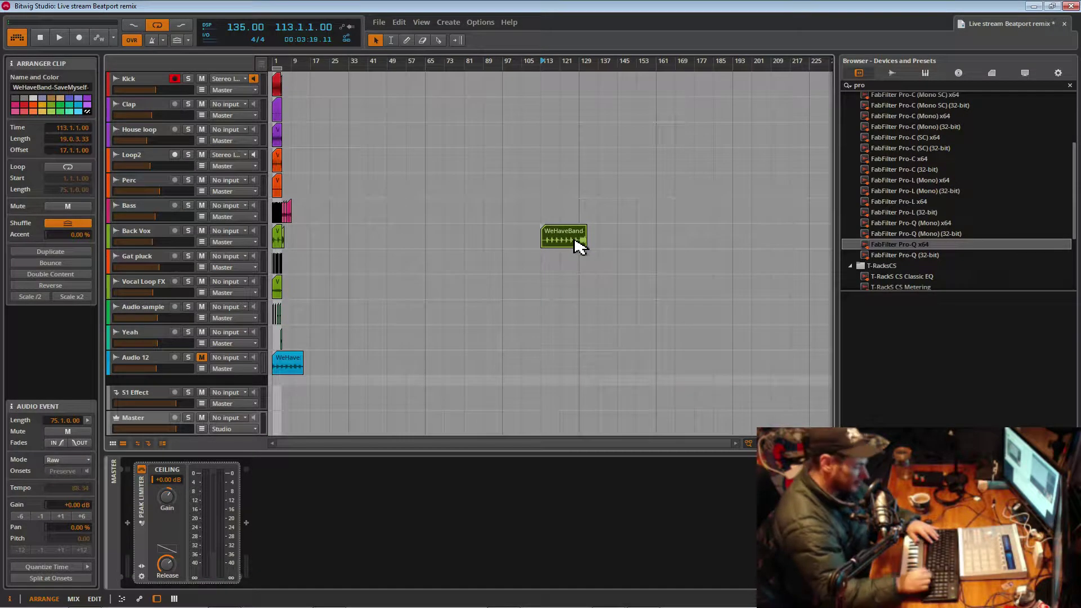
{"action": "key", "text": "Delete"}
- Play the four-bar loop of all tracks from bar 1
{"action": "left_click_drag", "start_coordinate": [291, 62], "coordinate": [291, 141]}
{"action": "left_click_drag", "start_coordinate": [315, 62], "coordinate": [326, 57]}
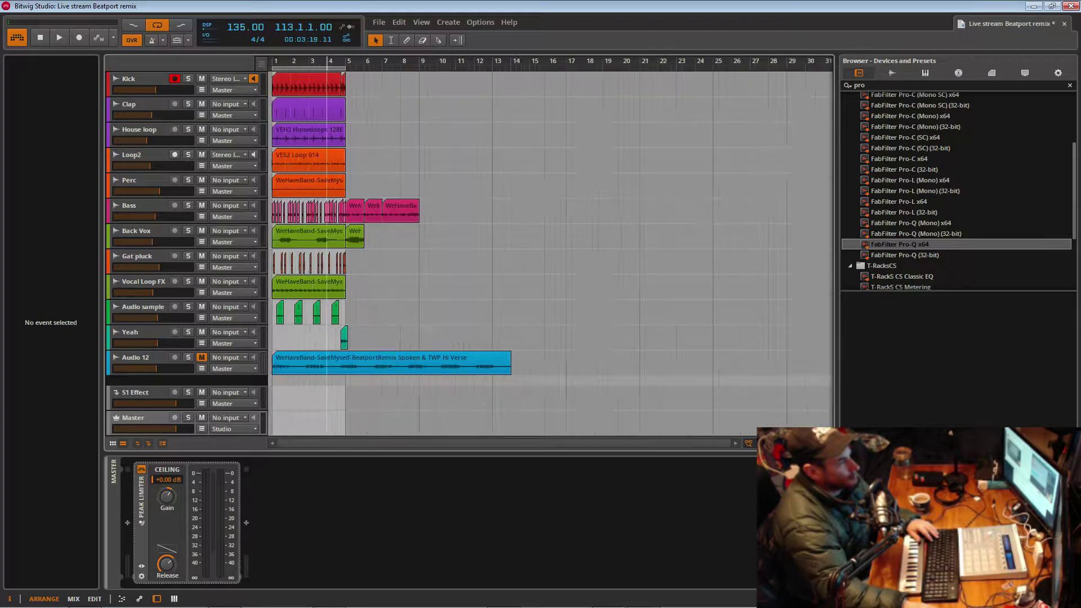
{"action": "scroll", "coordinate": [302, 78], "scroll_direction": "down", "scroll_amount": 3}
{"action": "left_click", "coordinate": [281, 86]}
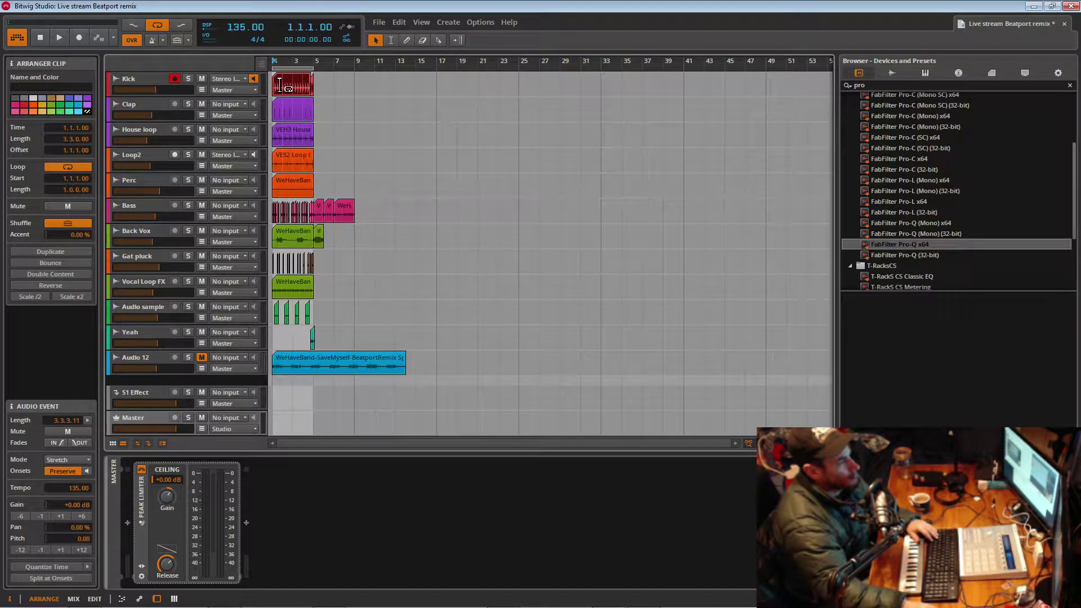
{"action": "key", "text": "space"}
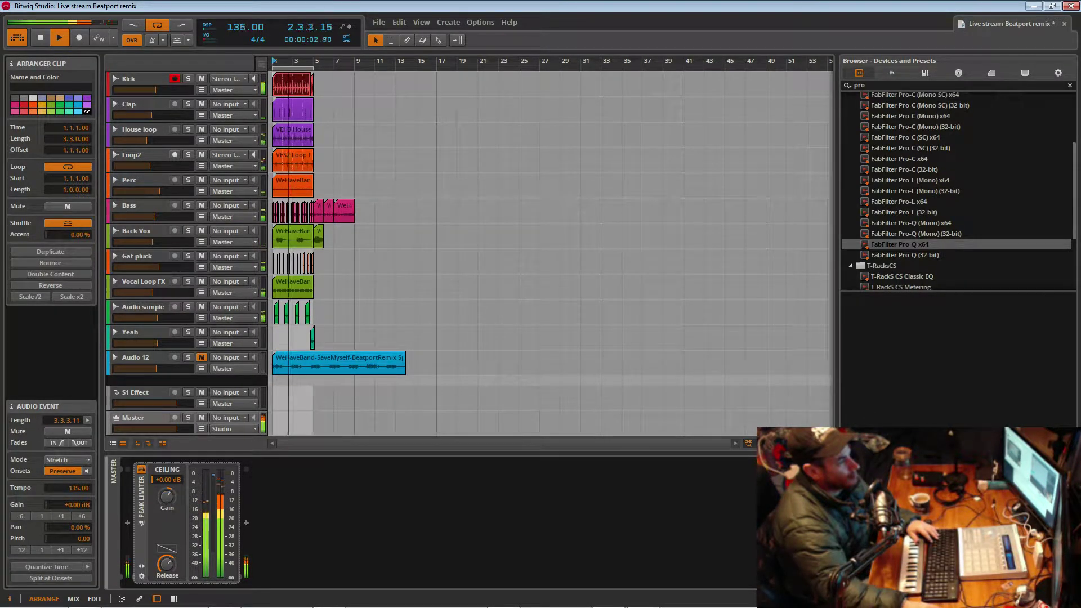
{"action": "scroll", "coordinate": [235, 29], "scroll_direction": "down", "scroll_amount": 2}
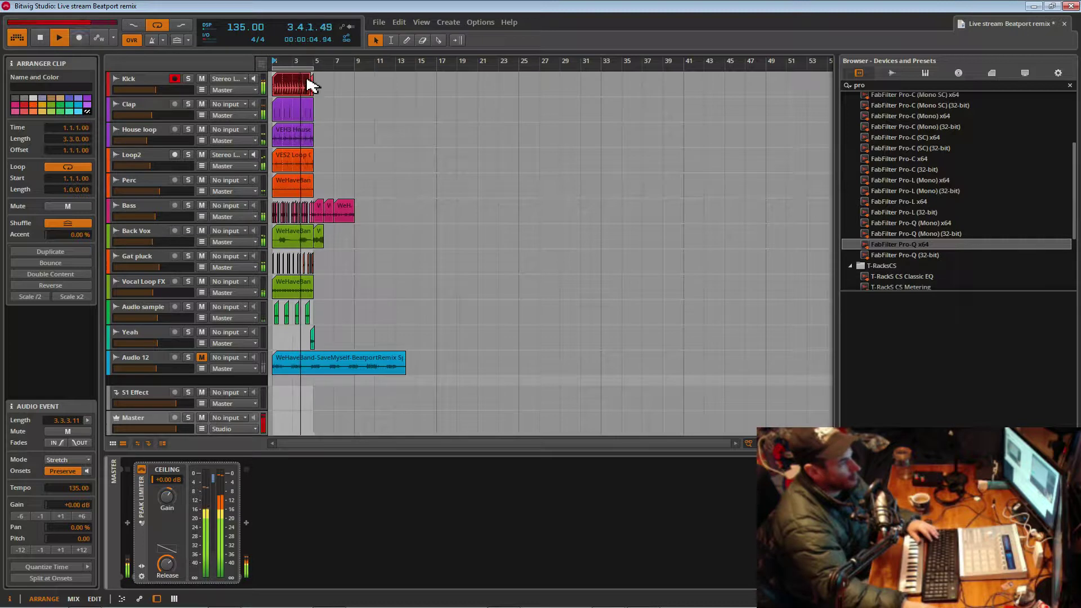
- Try the Stretch HD mode on the clips of all tracks from Kick to Audio 12, and undo it
{"action": "left_click", "coordinate": [393, 375]}
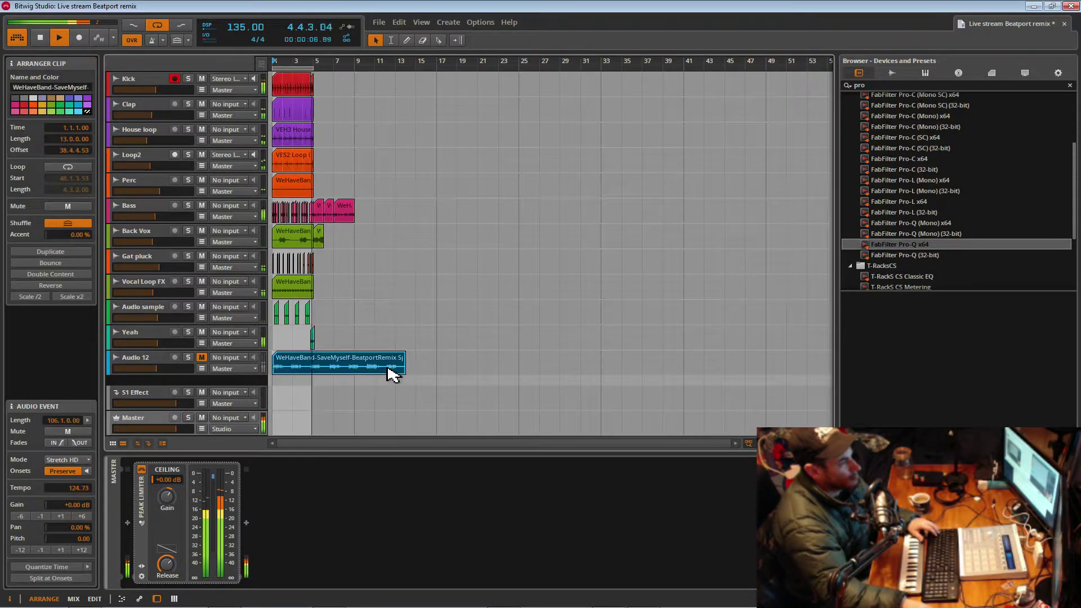
{"action": "left_click_drag", "start_coordinate": [417, 372], "coordinate": [263, 78]}
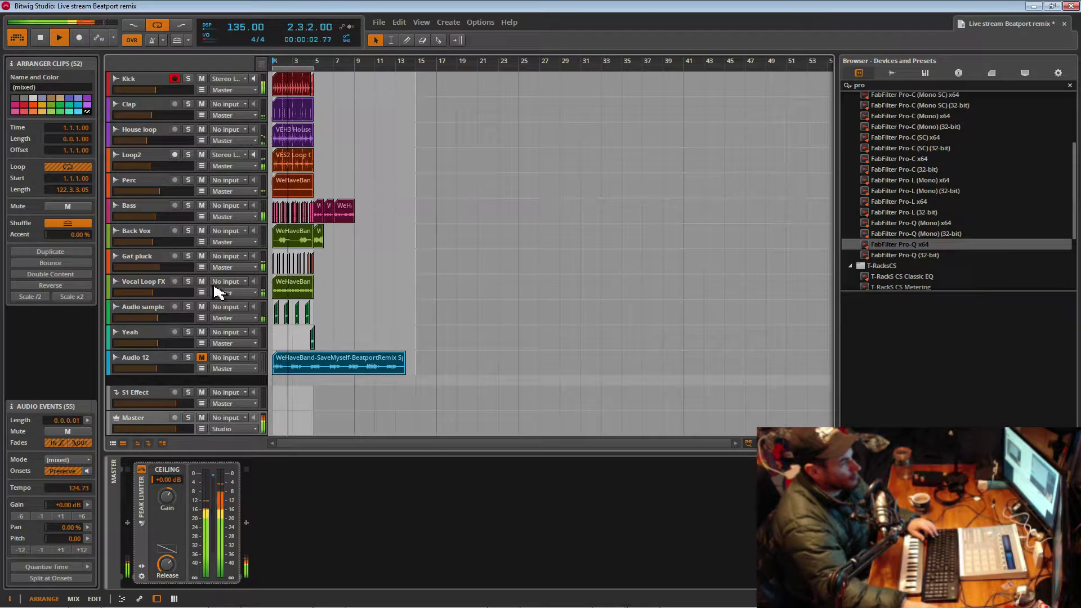
{"action": "left_click", "coordinate": [72, 461]}
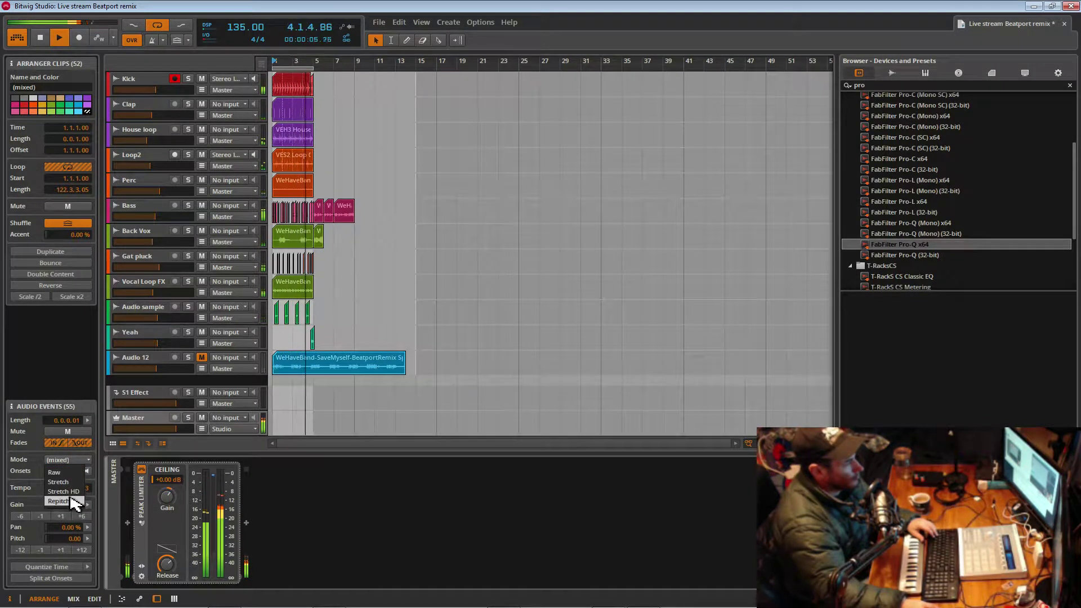
{"action": "left_click", "coordinate": [72, 492]}
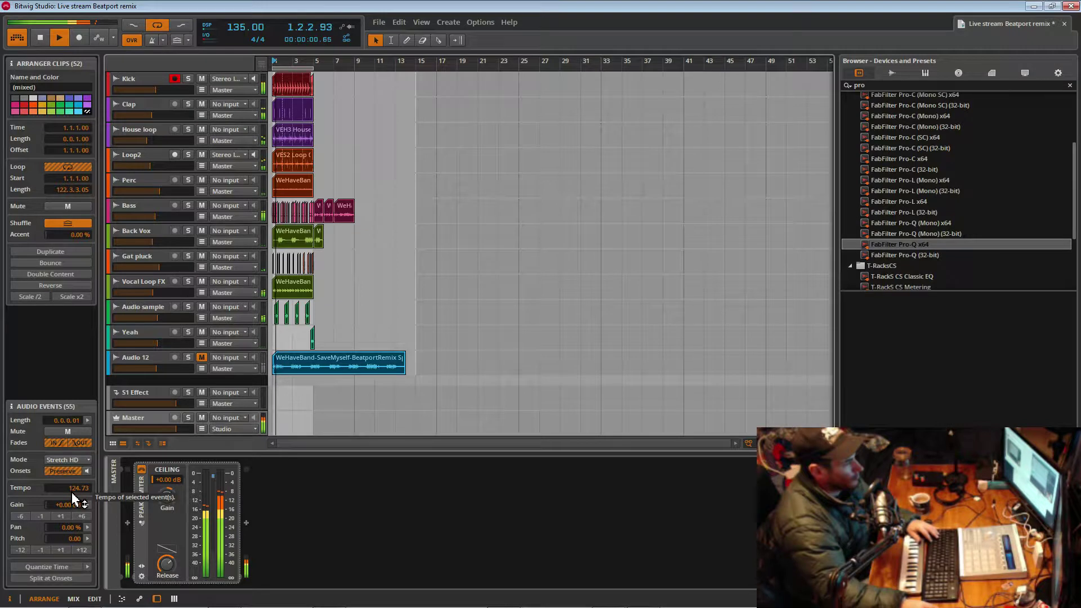
{"action": "key", "text": "ctrl+z"}
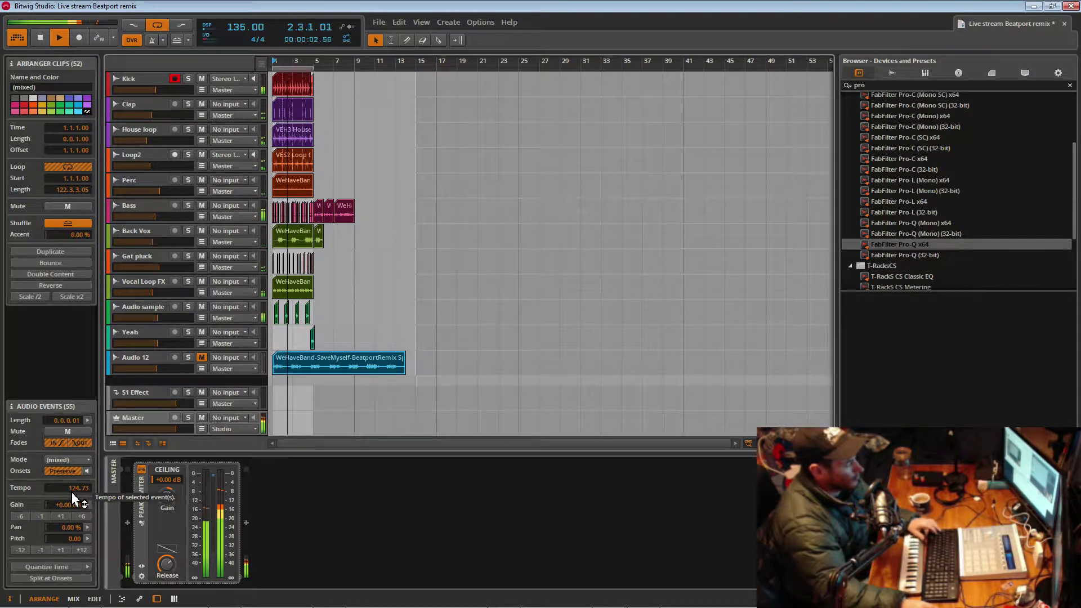
{"action": "left_click", "coordinate": [339, 290]}
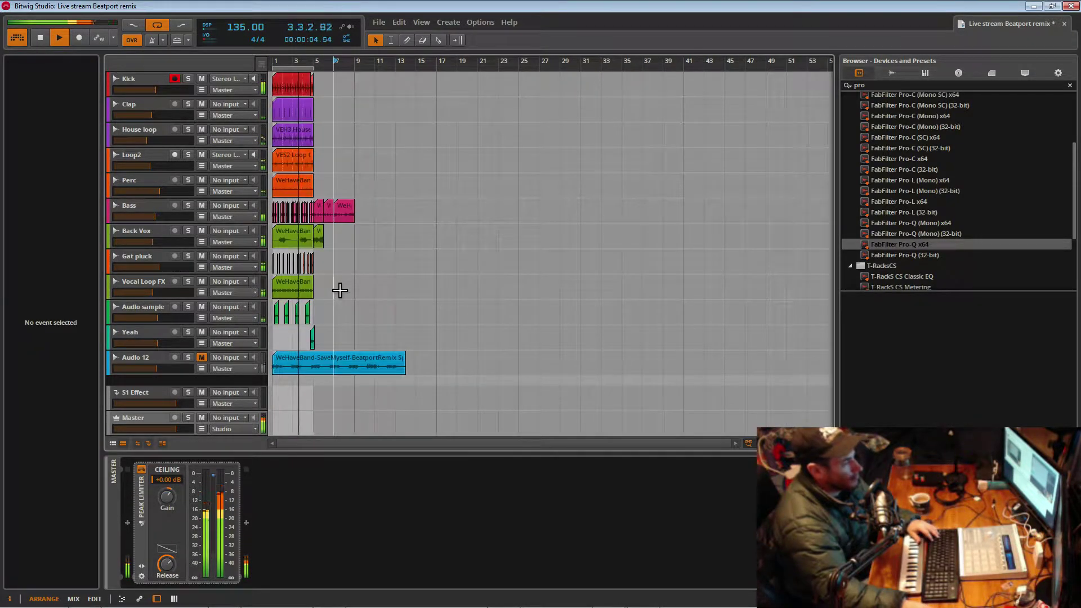
- Replay the groove from the start of the Kick clip and stop playback
{"action": "left_click", "coordinate": [282, 79]}
{"action": "key", "text": "space"}
{"action": "left_click_drag", "start_coordinate": [291, 63], "coordinate": [330, 144]}
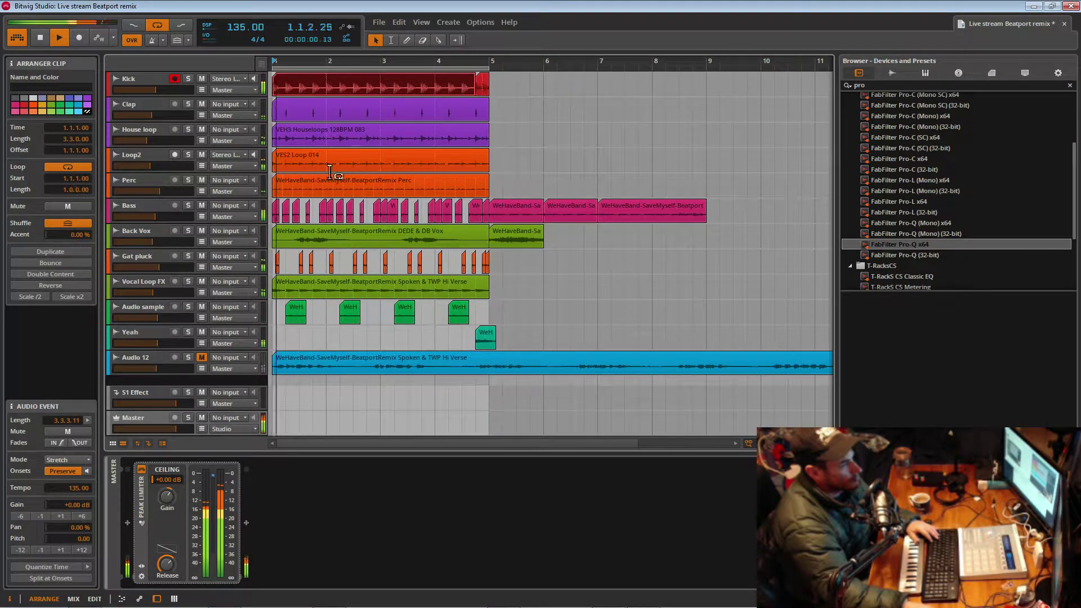
{"action": "key", "text": "space"}
- Bounce the chopped Bass clips in bars 1 to 4 and audition the result
{"action": "left_click", "coordinate": [276, 216]}
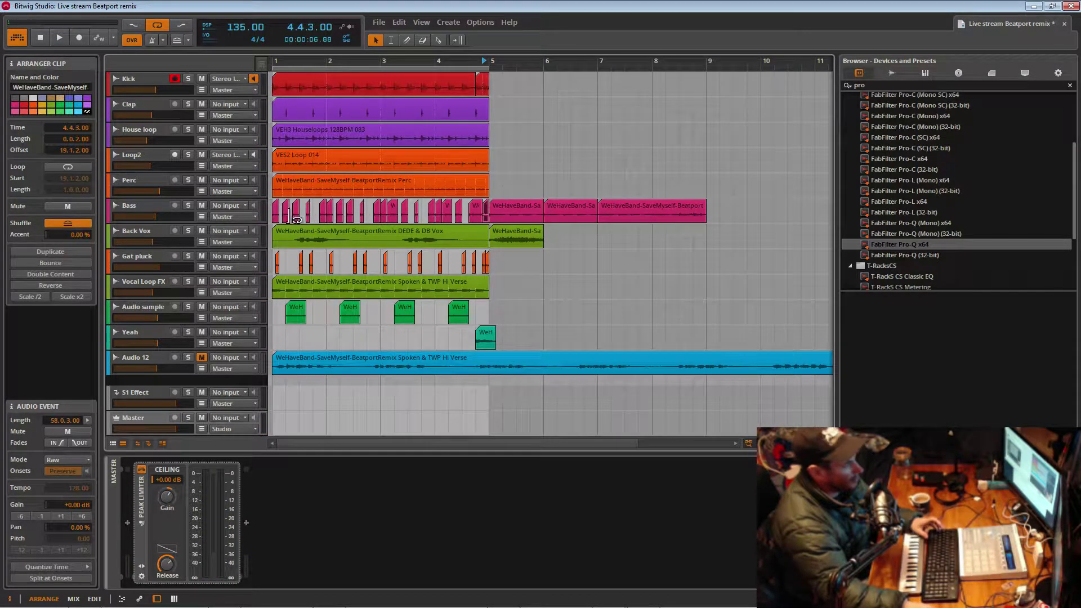
{"action": "right_click", "coordinate": [278, 212]}
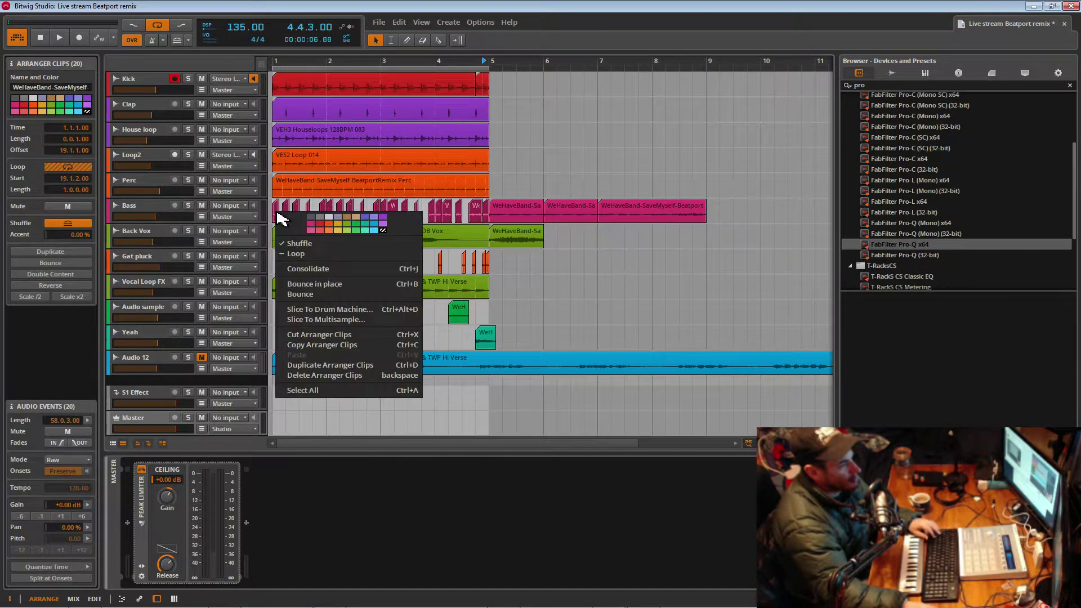
{"action": "left_click", "coordinate": [308, 294]}
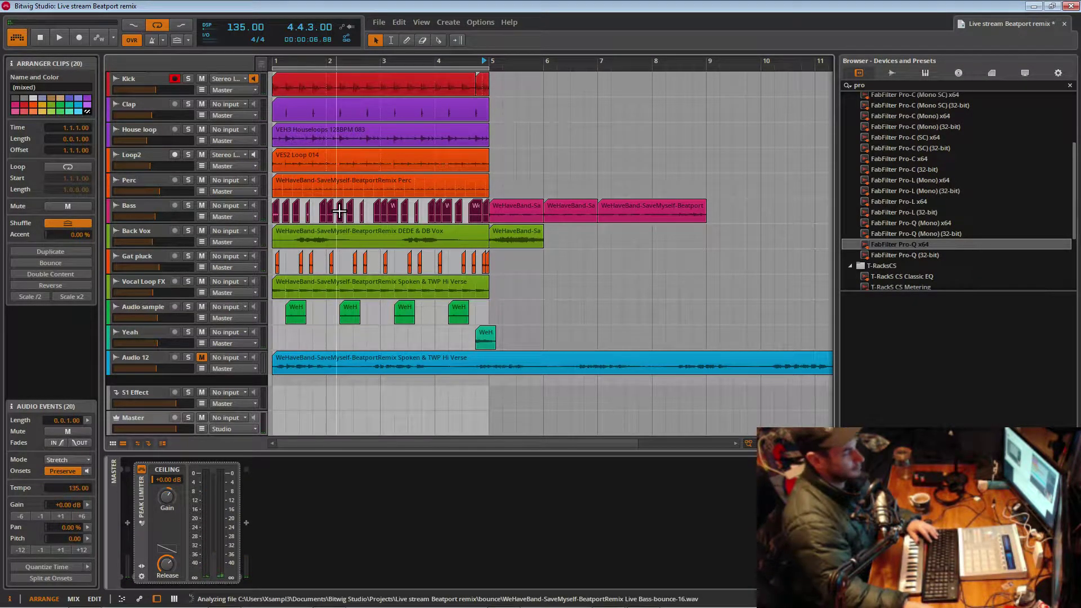
{"action": "key", "text": "space"}
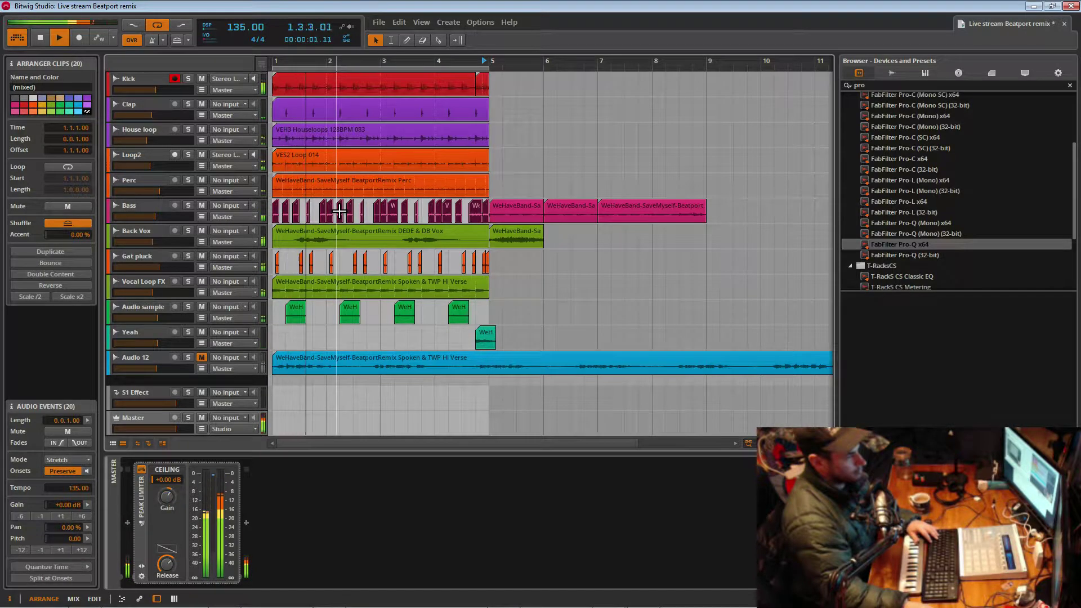
{"action": "key", "text": "space"}
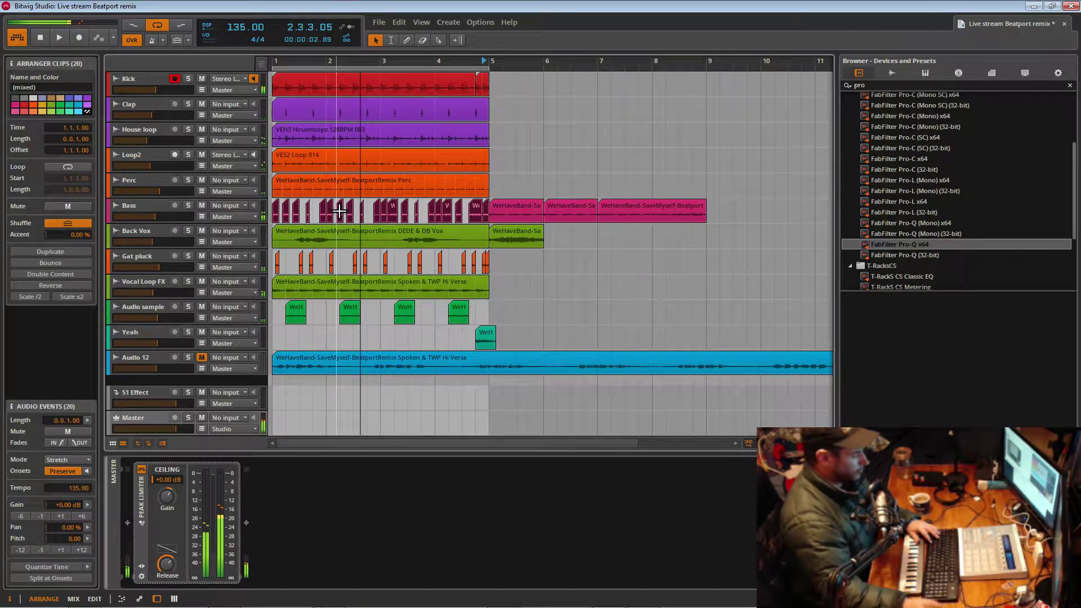
- Consolidate the bounced Bass clips into one four-bar clip, audition it, and undo back to the unbounced chops
{"action": "key", "text": "ctrl+j"}
{"action": "key", "text": "space"}
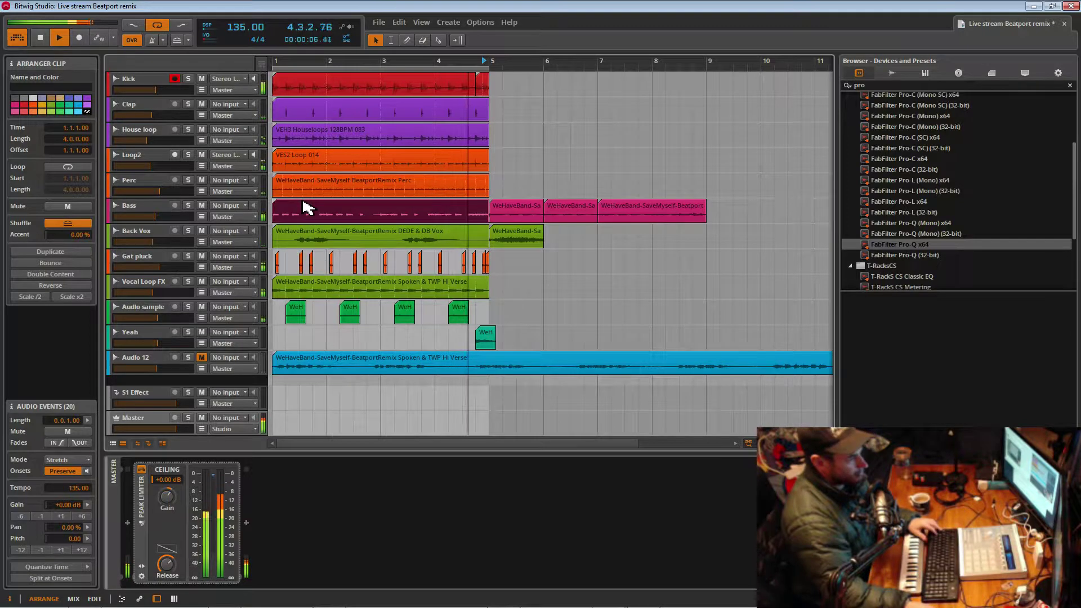
{"action": "key", "text": "ctrl+z"}
{"action": "left_click", "coordinate": [305, 204]}
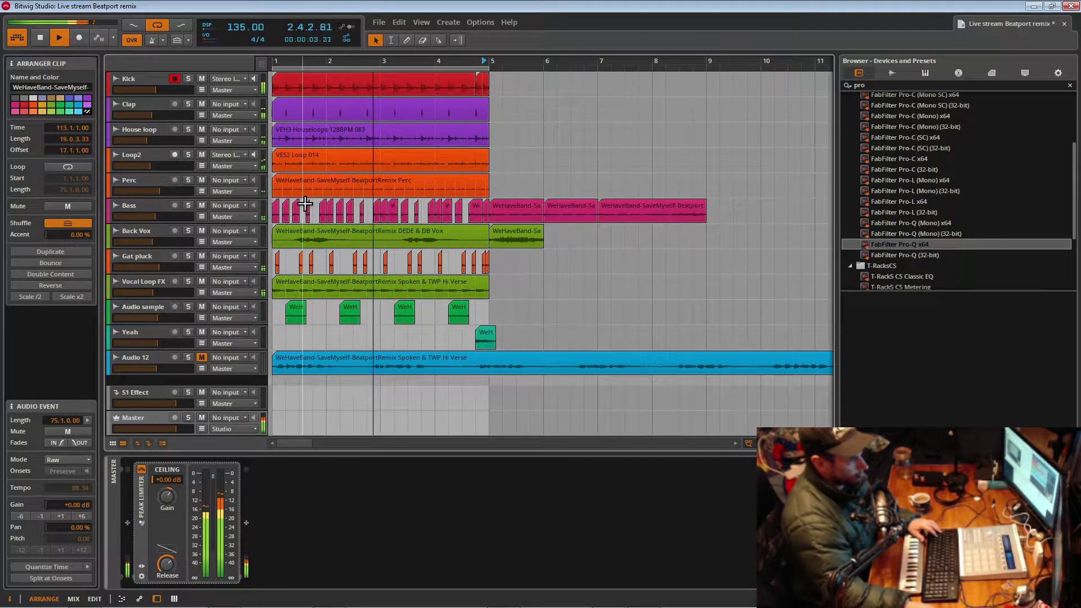
{"action": "key", "text": "space"}
- Try consolidating the unbounced Bass clips of bars 1 to 4 directly into one clip during playback, and undo it
{"action": "key", "text": "space"}
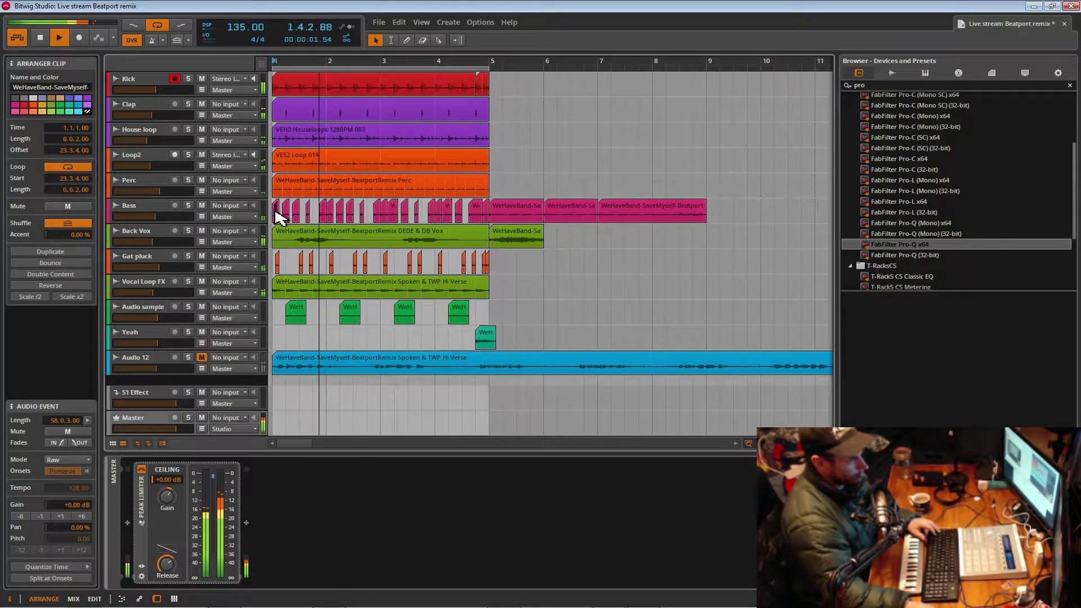
{"action": "left_click", "coordinate": [487, 217], "text": "shift"}
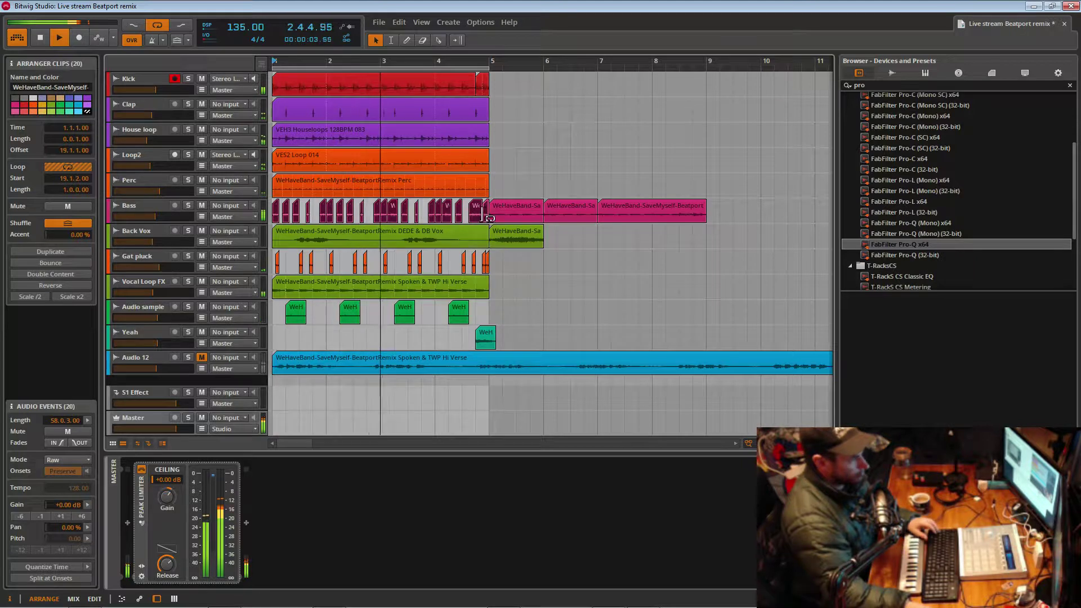
{"action": "key", "text": "ctrl+j"}
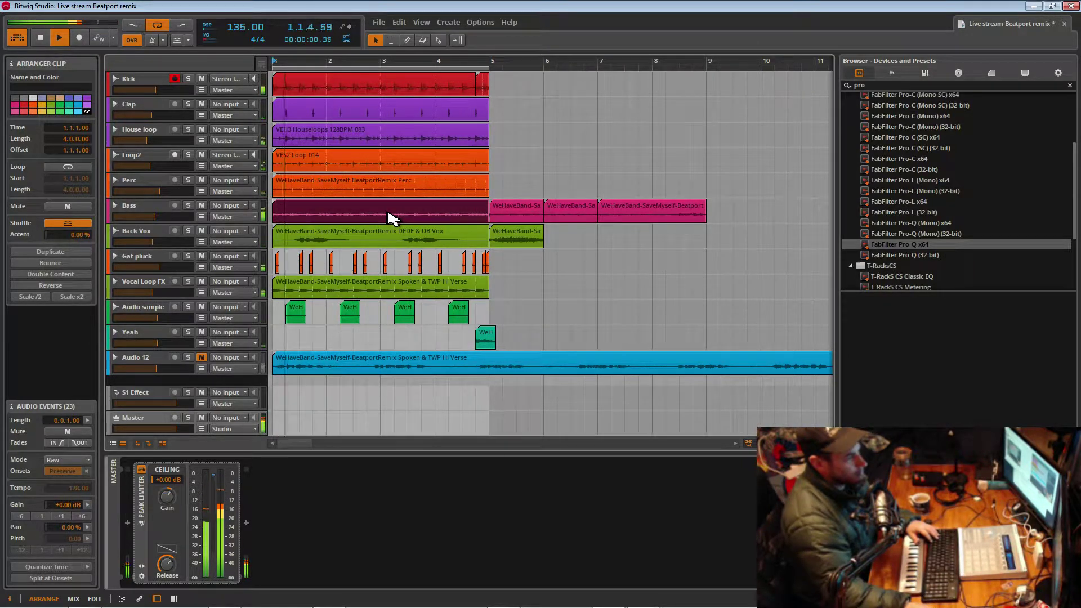
{"action": "key", "text": "space"}
{"action": "key", "text": "ctrl+z"}
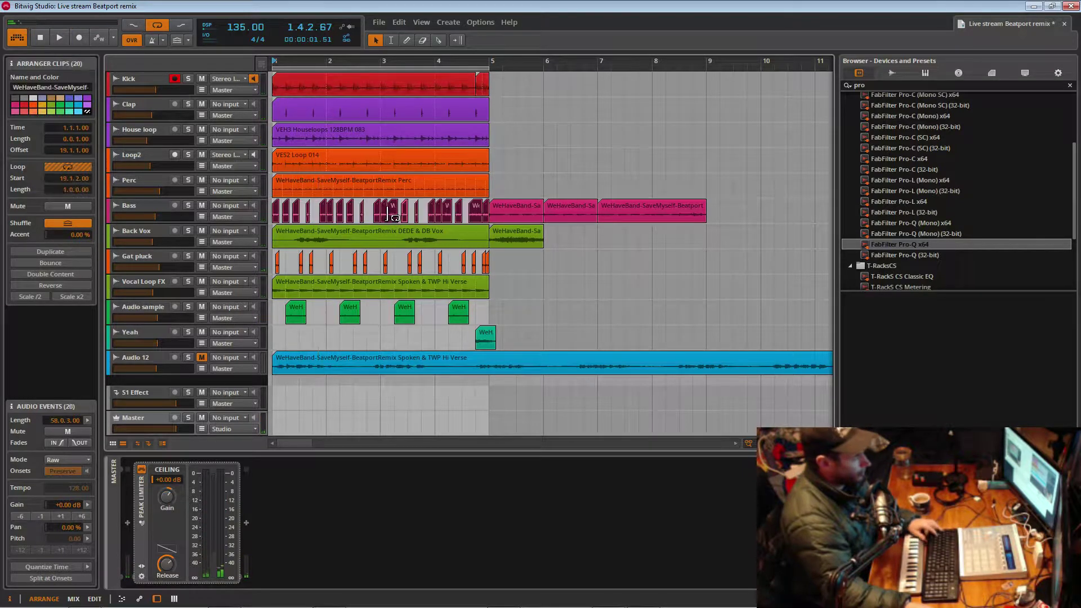
- Bounce all the chopped Bass clips in the four-bar loop again and play the groove with them
{"action": "left_click_drag", "start_coordinate": [301, 63], "coordinate": [347, 133]}
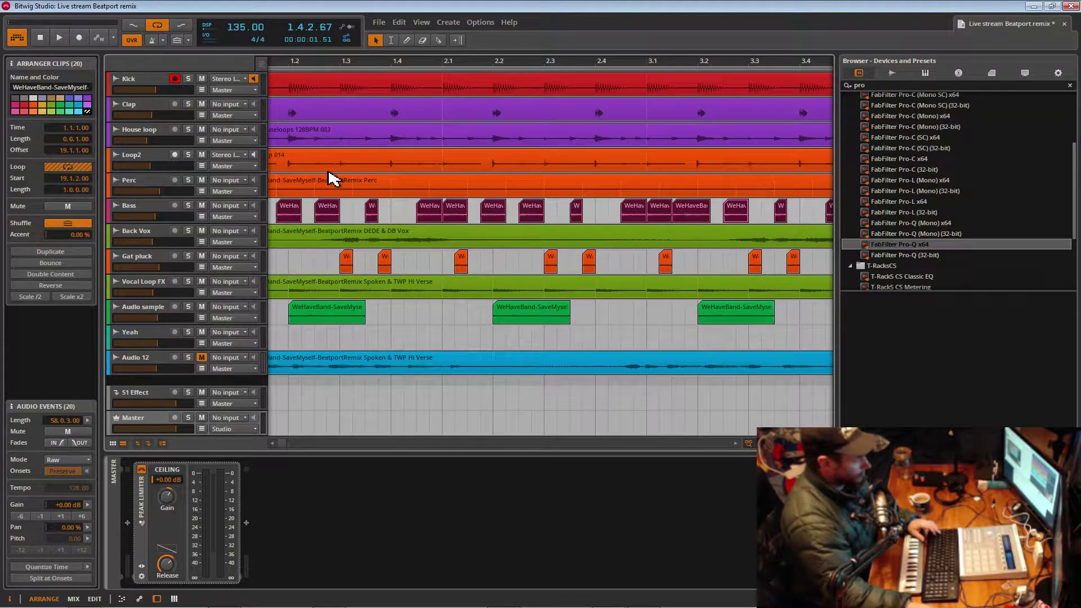
{"action": "left_click_drag", "start_coordinate": [447, 62], "coordinate": [451, 17]}
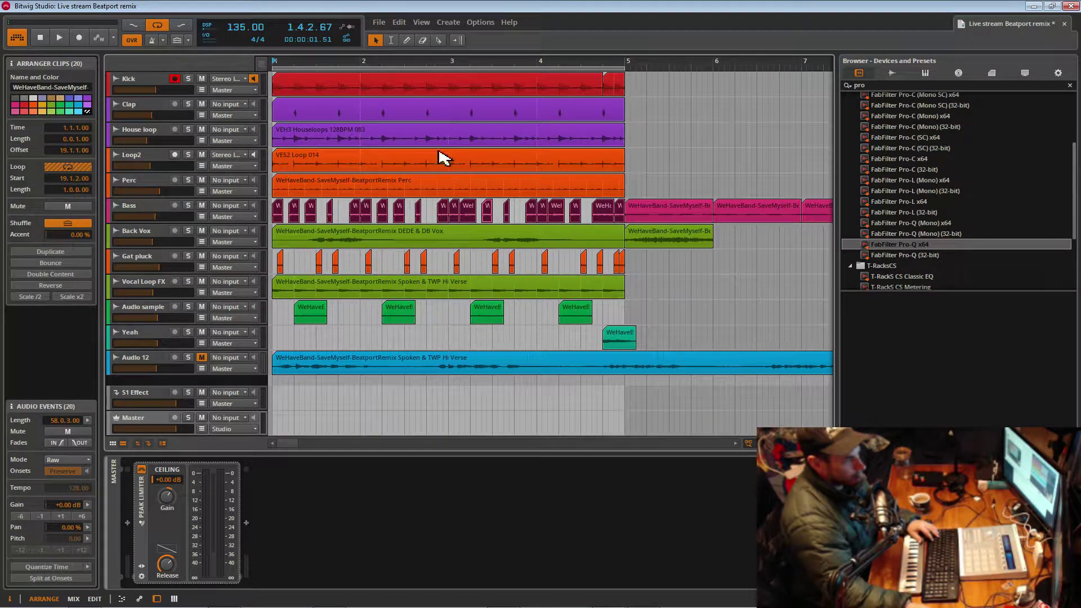
{"action": "right_click", "coordinate": [375, 212]}
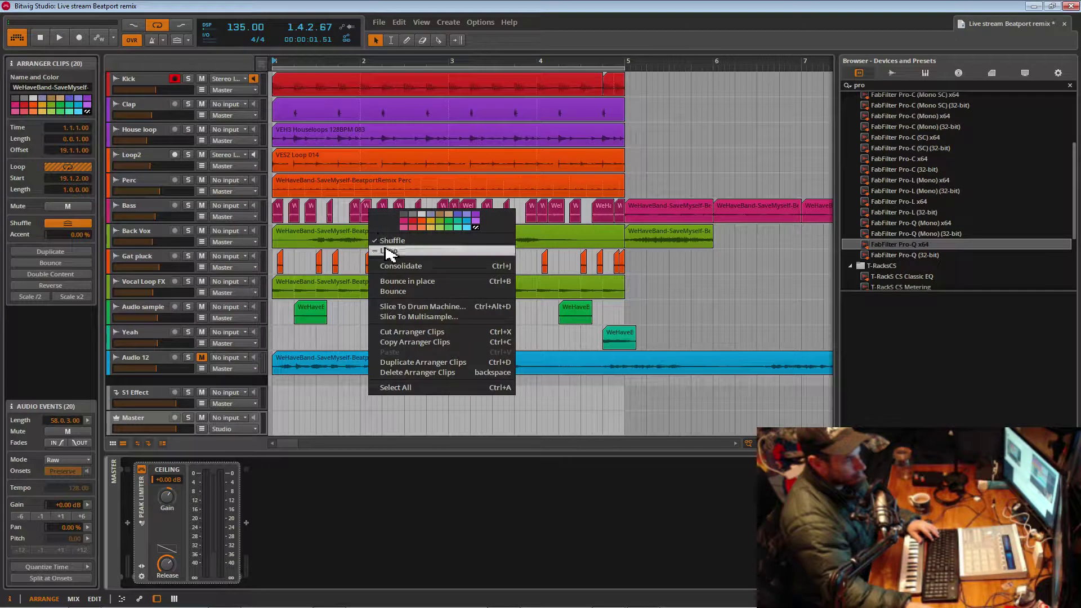
{"action": "left_click", "coordinate": [403, 292]}
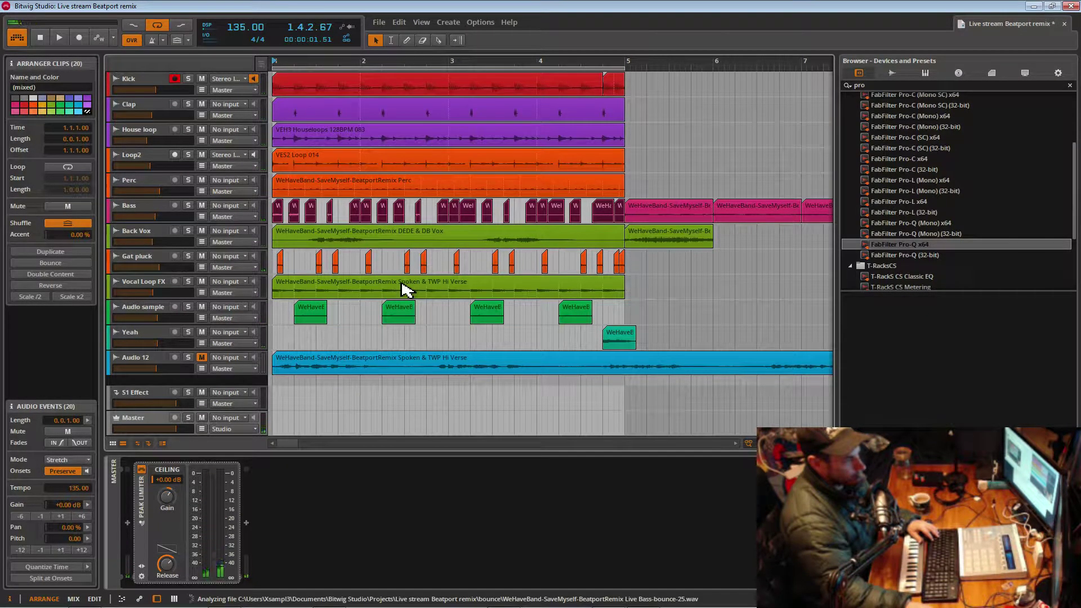
{"action": "key", "text": "space"}
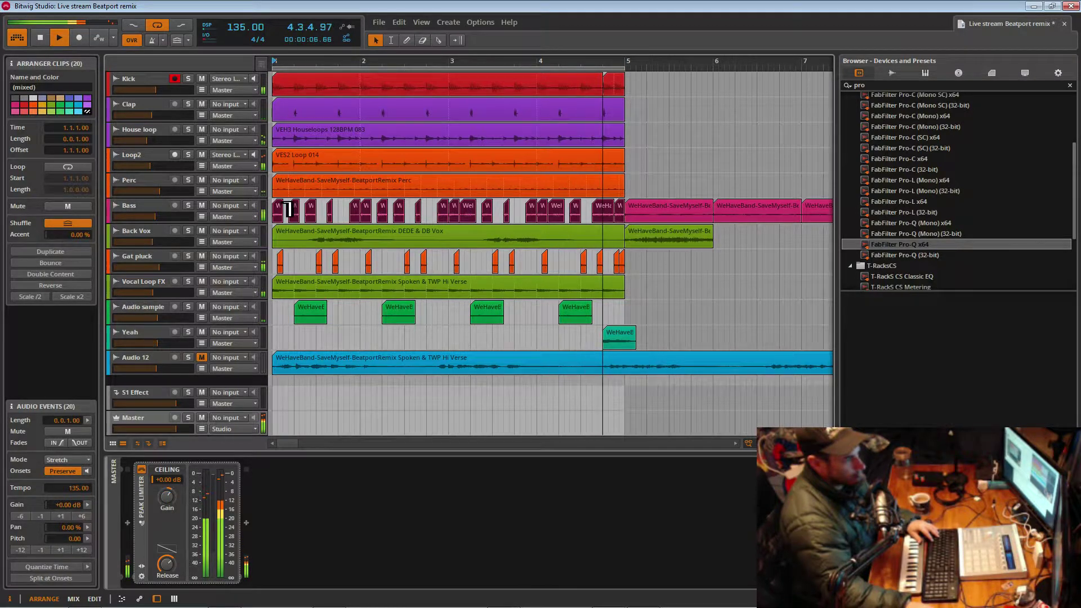
{"action": "left_click", "coordinate": [443, 217]}
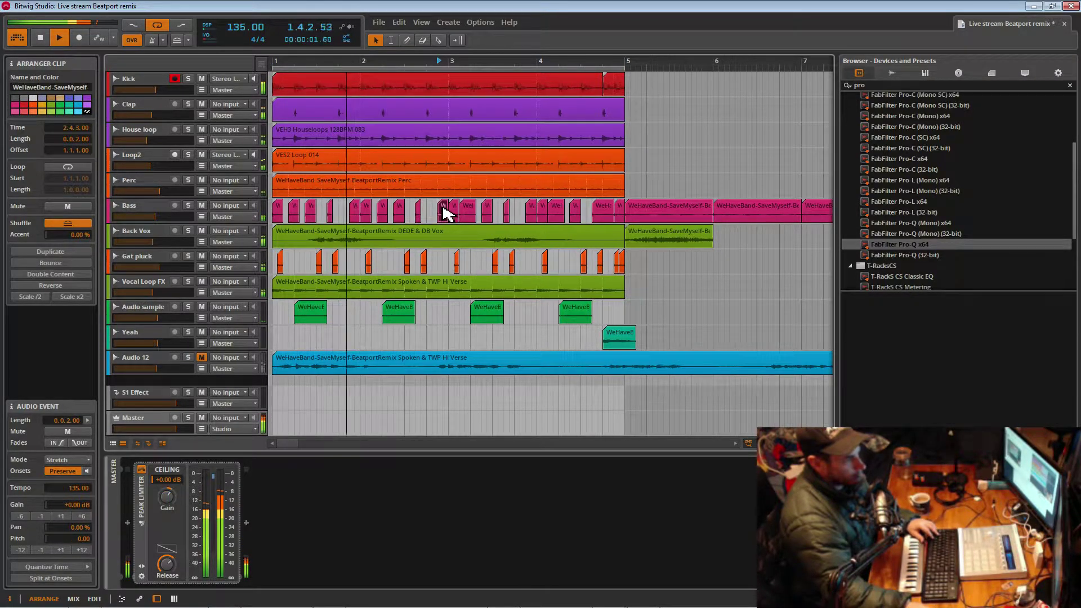
- Consolidate the bounced Bass clips of bars 1 to 4 into one four-bar clip and play the groove with it
{"action": "left_click_drag", "start_coordinate": [444, 212], "coordinate": [283, 216]}
{"action": "key", "text": "space"}
{"action": "key", "text": "space"}
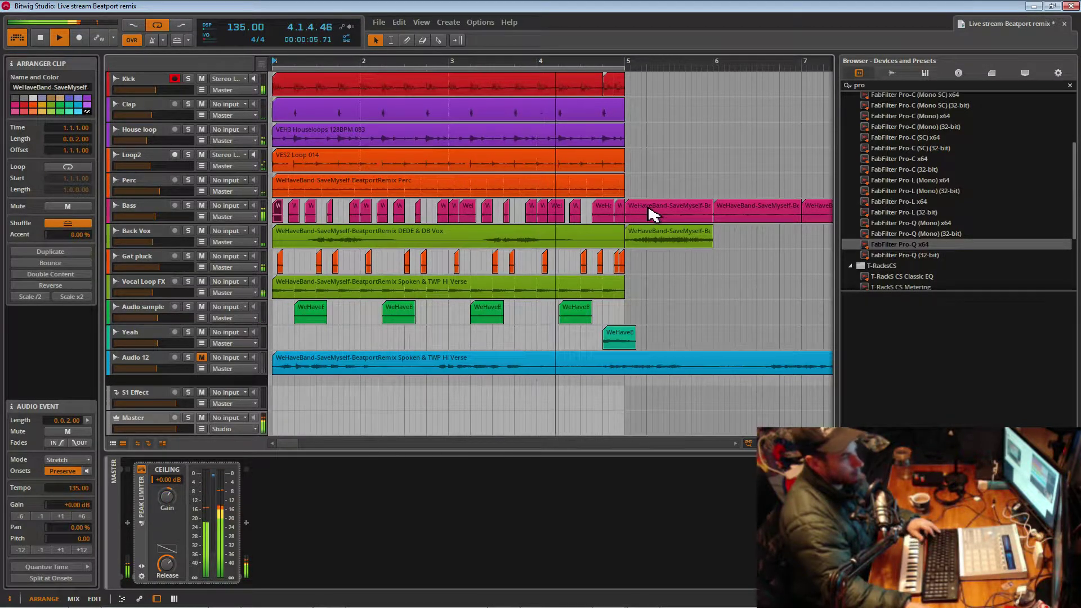
{"action": "left_click", "coordinate": [621, 213], "text": "shift"}
{"action": "key", "text": "space"}
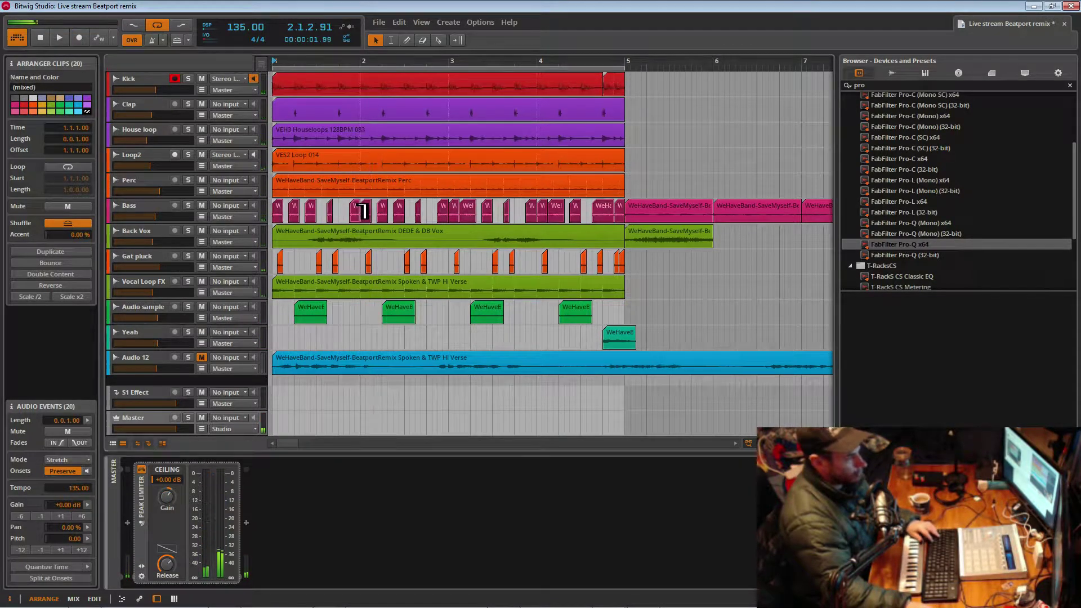
{"action": "right_click", "coordinate": [361, 210]}
{"action": "left_click", "coordinate": [389, 266]}
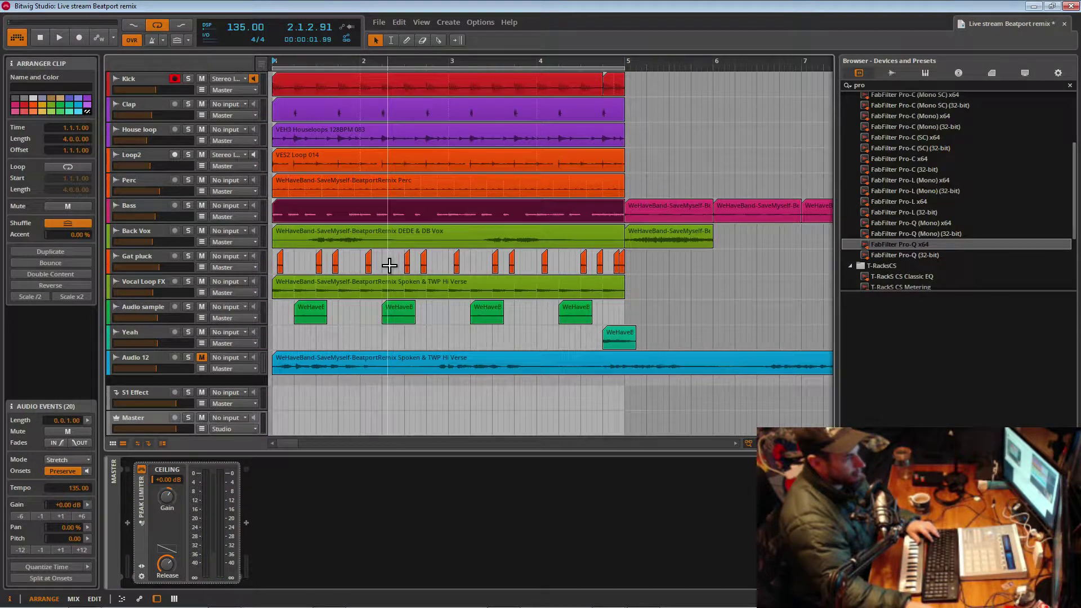
{"action": "key", "text": "space"}
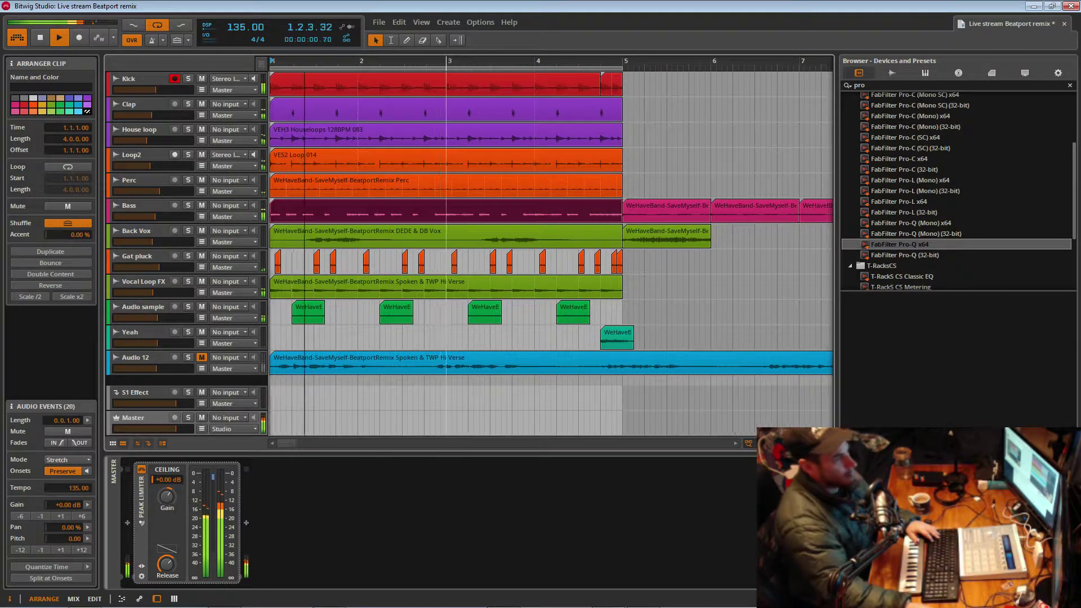
- Select the four-bar Back Vox clip and audition it in the groove, briefly soloing the Back Vox track
{"action": "scroll", "coordinate": [448, 79], "scroll_direction": "down", "scroll_amount": 4}
{"action": "left_click", "coordinate": [345, 242]}
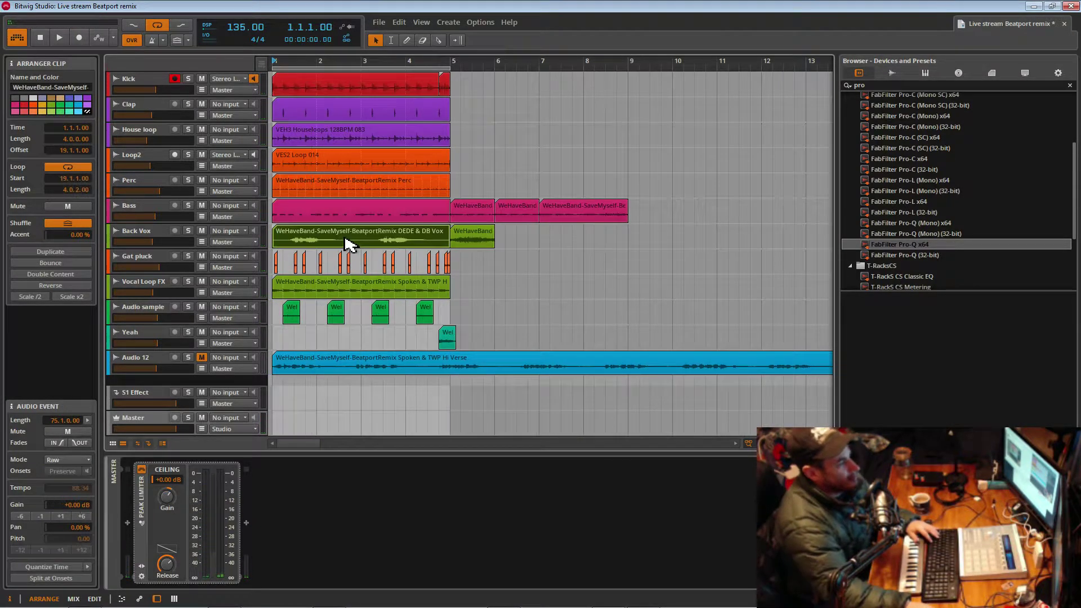
{"action": "key", "text": "space"}
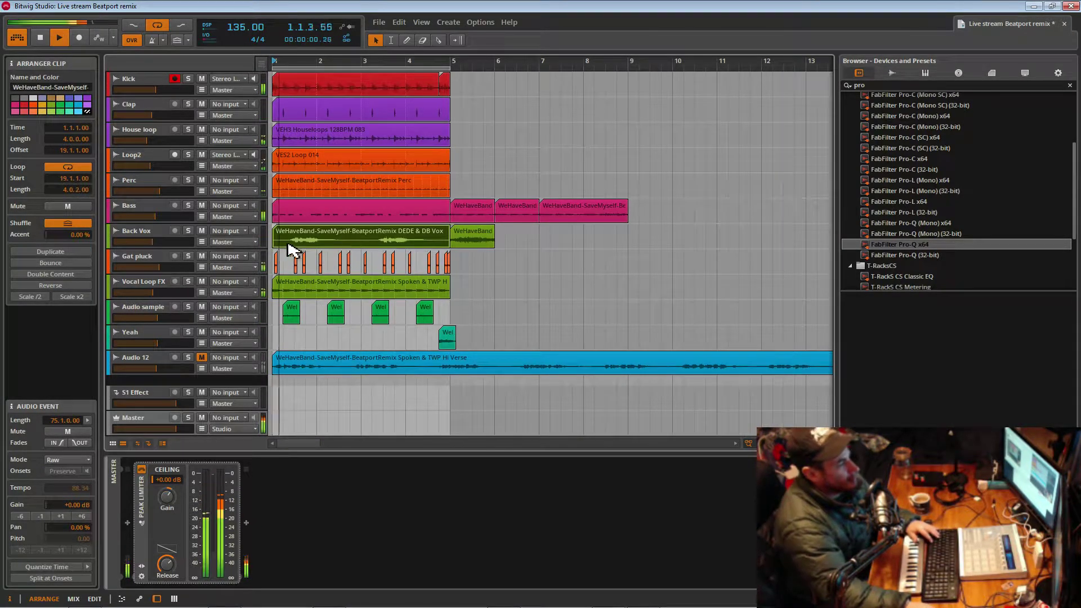
{"action": "left_click", "coordinate": [189, 231]}
{"action": "left_click", "coordinate": [189, 231]}
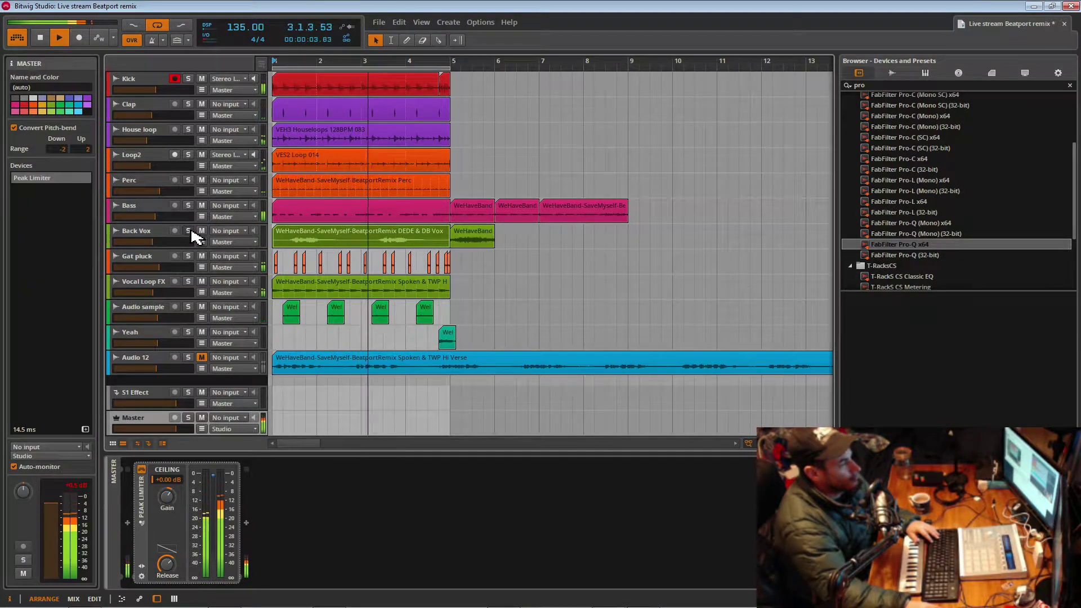
- Try the Stretch HD mode on the four-bar Back Vox clip and listen to it in the loop
{"action": "double_click", "coordinate": [309, 247]}
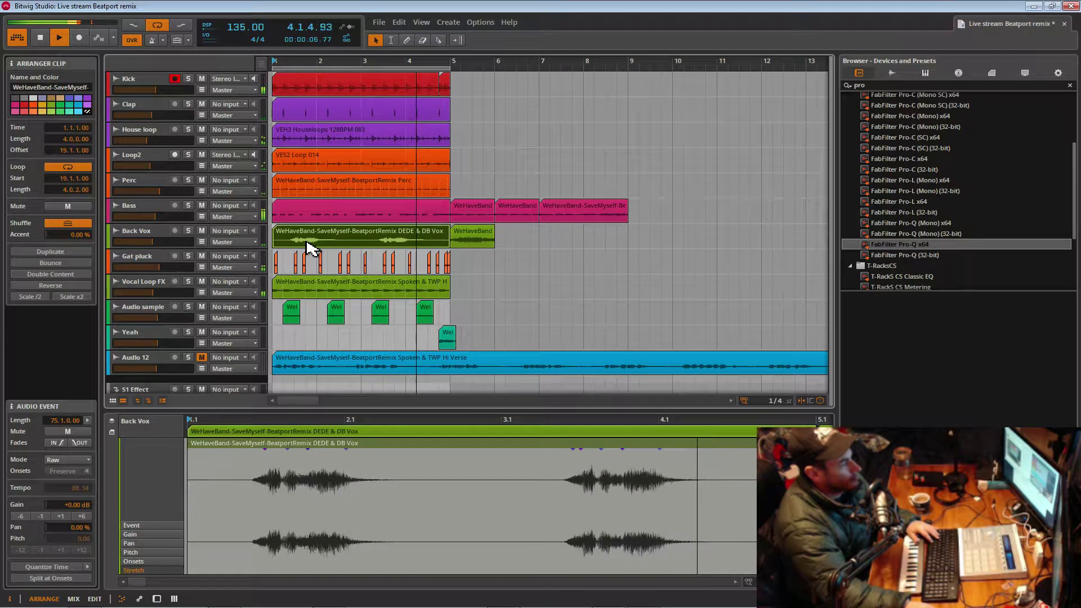
{"action": "left_click", "coordinate": [83, 460]}
{"action": "left_click", "coordinate": [80, 482]}
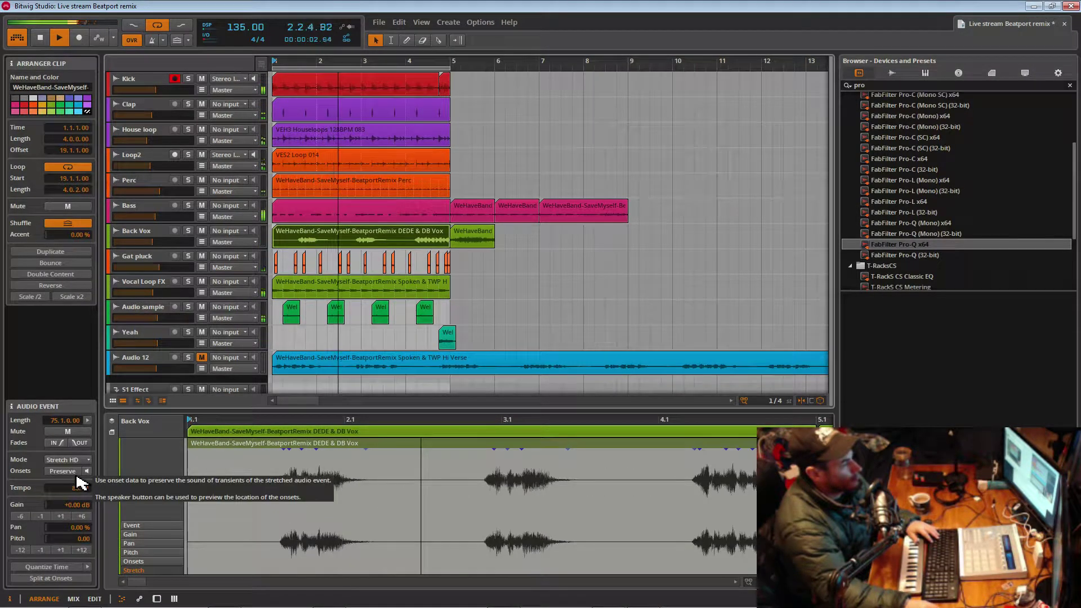
{"action": "key", "text": "space"}
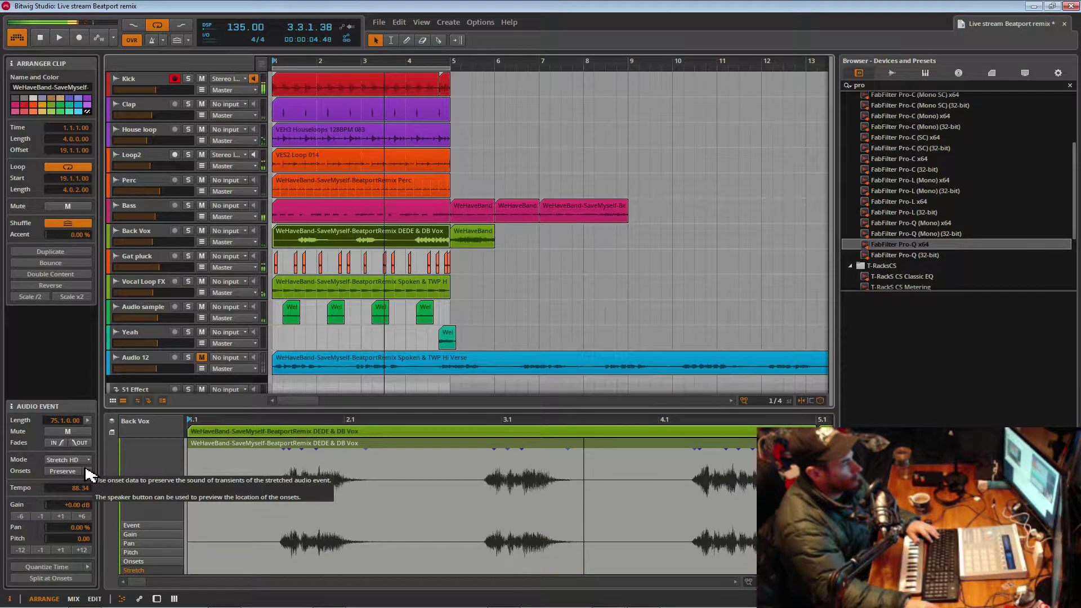
{"action": "key", "text": "space"}
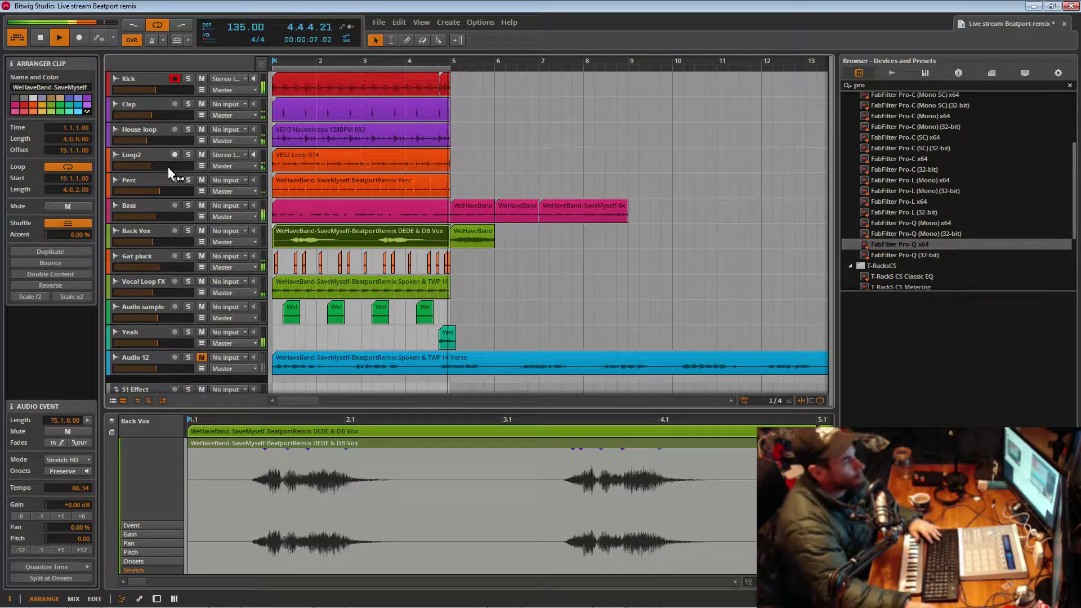
{"action": "left_click_drag", "start_coordinate": [236, 27], "coordinate": [237, 27]}
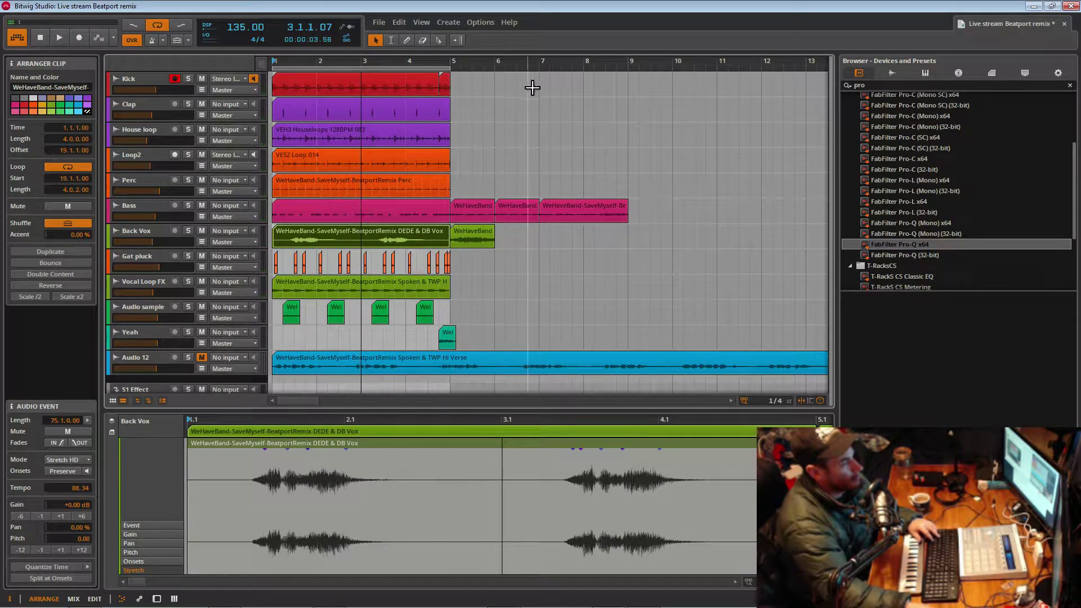
- Copy the Back Vox clip to bar 10 with an eight-bar length and a loop length of 8.1.2, and audition it
{"action": "left_click_drag", "start_coordinate": [526, 64], "coordinate": [527, 28]}
{"action": "left_click_drag", "start_coordinate": [329, 231], "coordinate": [463, 254]}
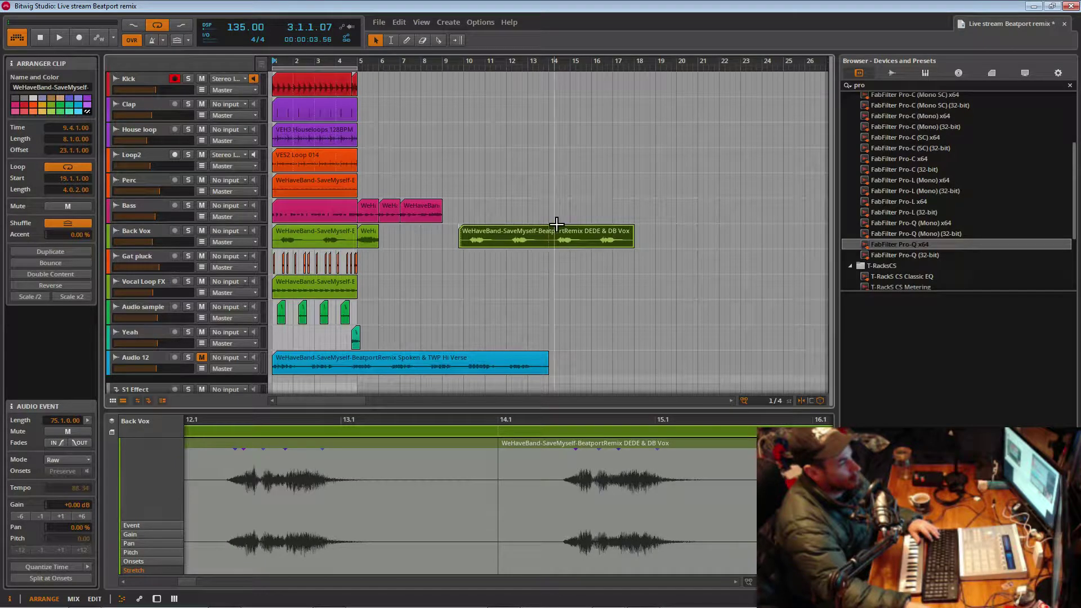
{"action": "left_click_drag", "start_coordinate": [466, 241], "coordinate": [468, 246]}
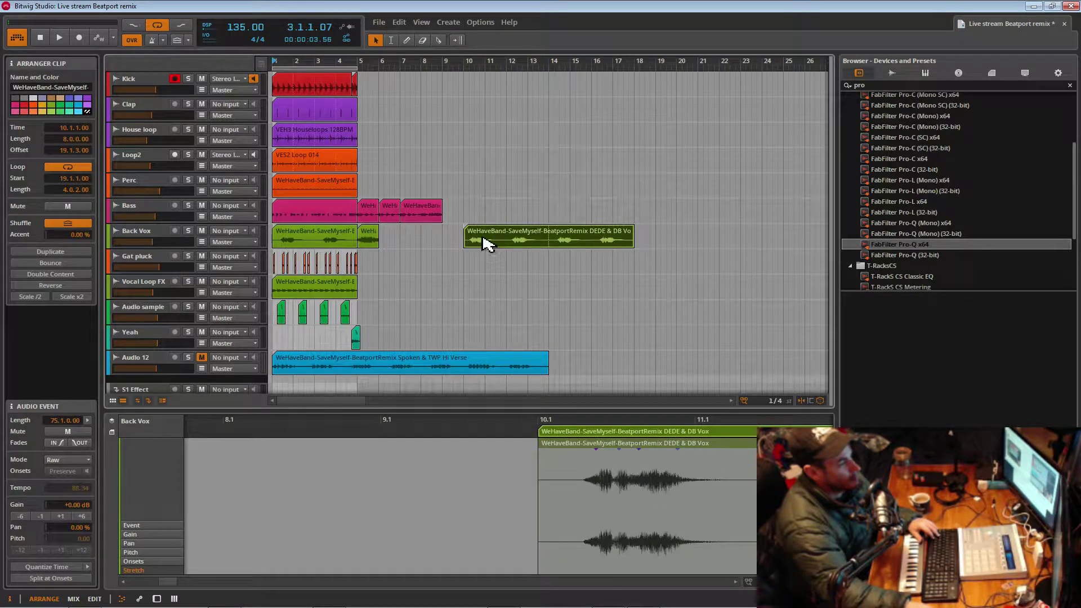
{"action": "left_click_drag", "start_coordinate": [549, 246], "coordinate": [642, 256]}
{"action": "key", "text": "space"}
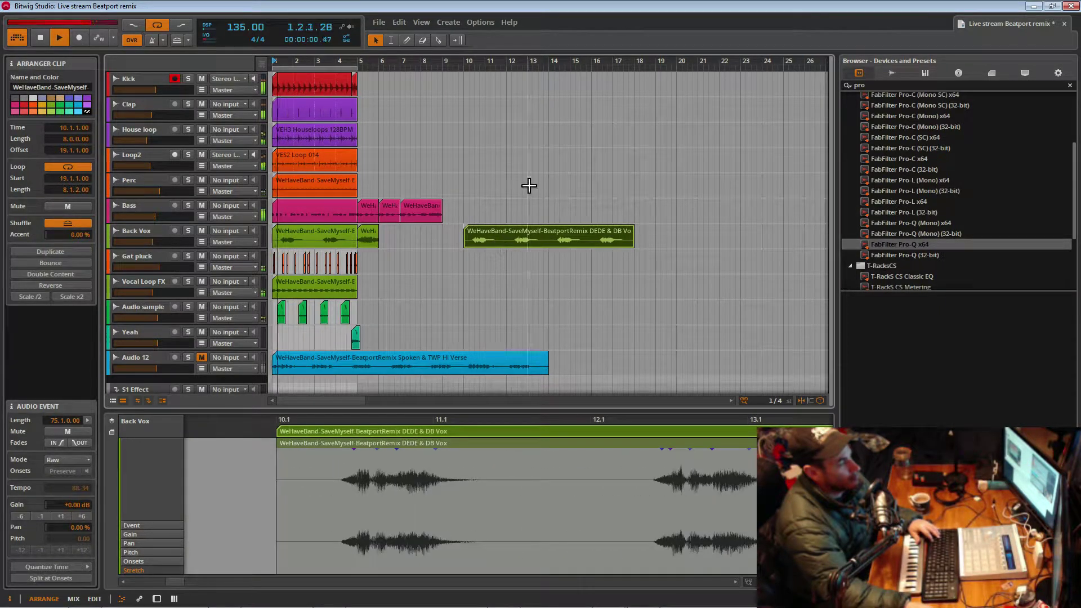
{"action": "left_click", "coordinate": [476, 201]}
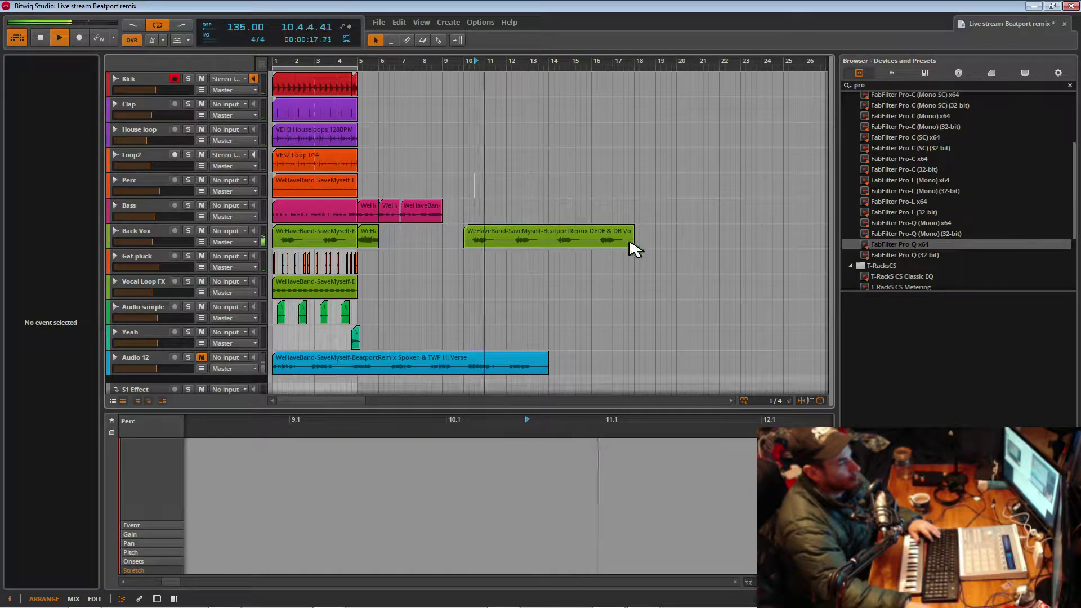
- Extend the Back Vox copy at bar 10 to a length of 19.2.0 with a 17-bar loop, and audition the revealed audio
{"action": "left_click_drag", "start_coordinate": [635, 248], "coordinate": [772, 253]}
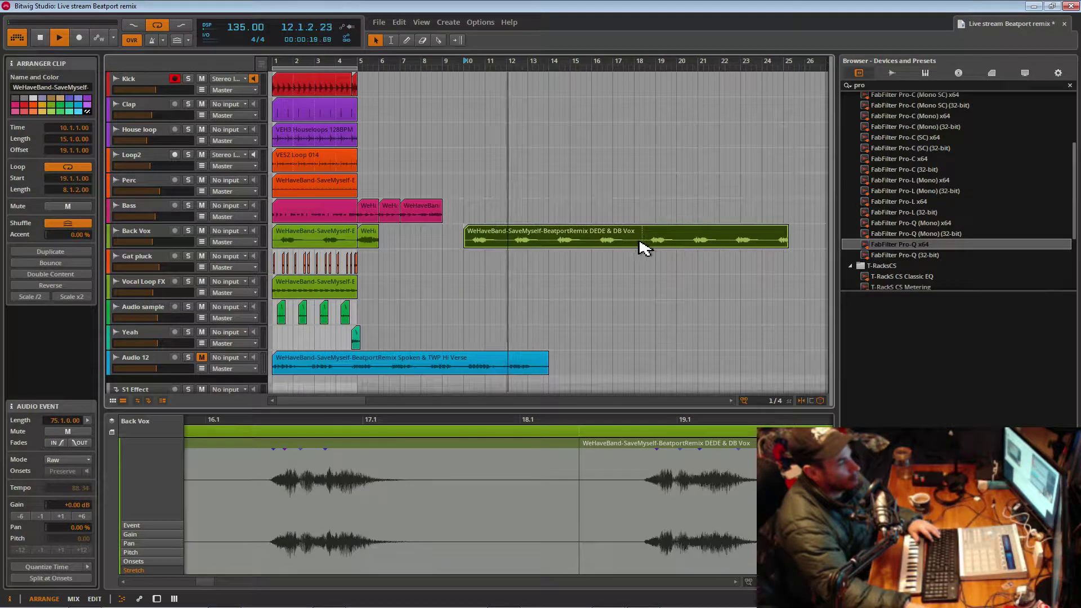
{"action": "mouse_move", "coordinate": [642, 244]}
{"action": "left_mouse_down"}
{"action": "mouse_move", "coordinate": [807, 258]}
{"action": "mouse_move", "coordinate": [814, 248]}
{"action": "left_mouse_up"}
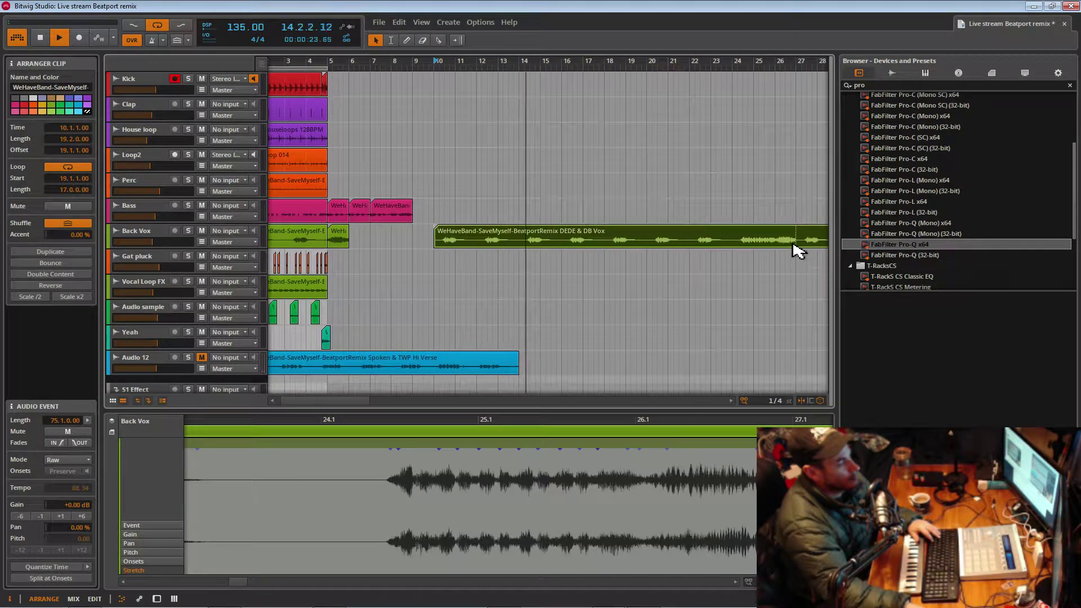
{"action": "left_click", "coordinate": [723, 210]}
{"action": "key", "text": "space"}
{"action": "key", "text": "space"}
{"action": "left_click_drag", "start_coordinate": [741, 61], "coordinate": [682, 74]}
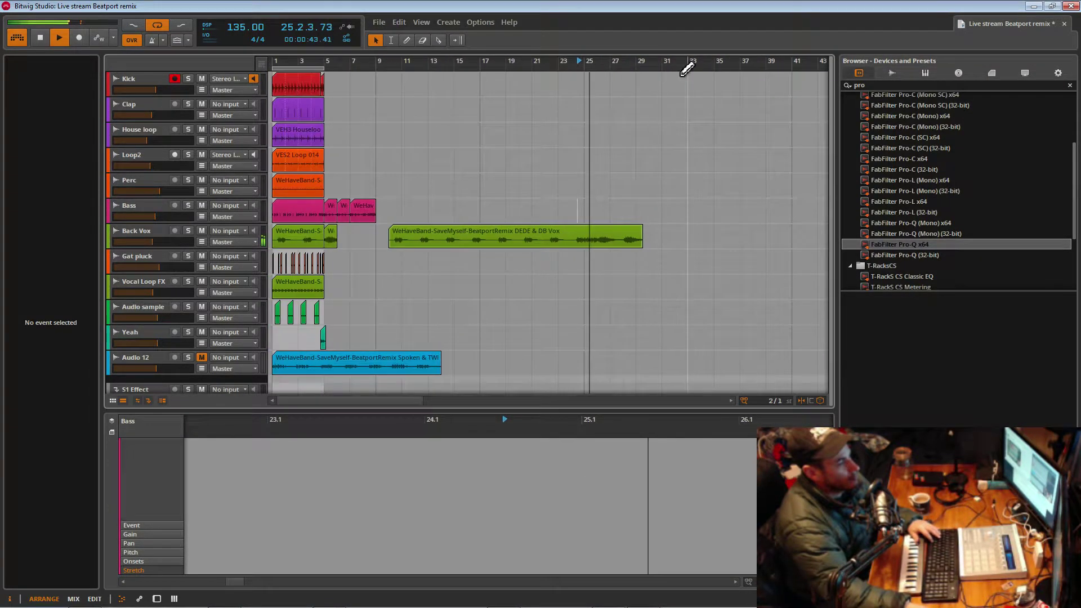
- Extend the Back Vox copy to 51 bars with a 55-bar loop length, and audition it from bar 49
{"action": "left_click", "coordinate": [626, 208]}
{"action": "left_click_drag", "start_coordinate": [641, 247], "coordinate": [739, 249]}
{"action": "left_click_drag", "start_coordinate": [661, 247], "coordinate": [849, 246]}
{"action": "mouse_move", "coordinate": [730, 61]}
{"action": "left_mouse_down"}
{"action": "mouse_move", "coordinate": [708, 65]}
{"action": "mouse_move", "coordinate": [640, 178]}
{"action": "left_mouse_up"}
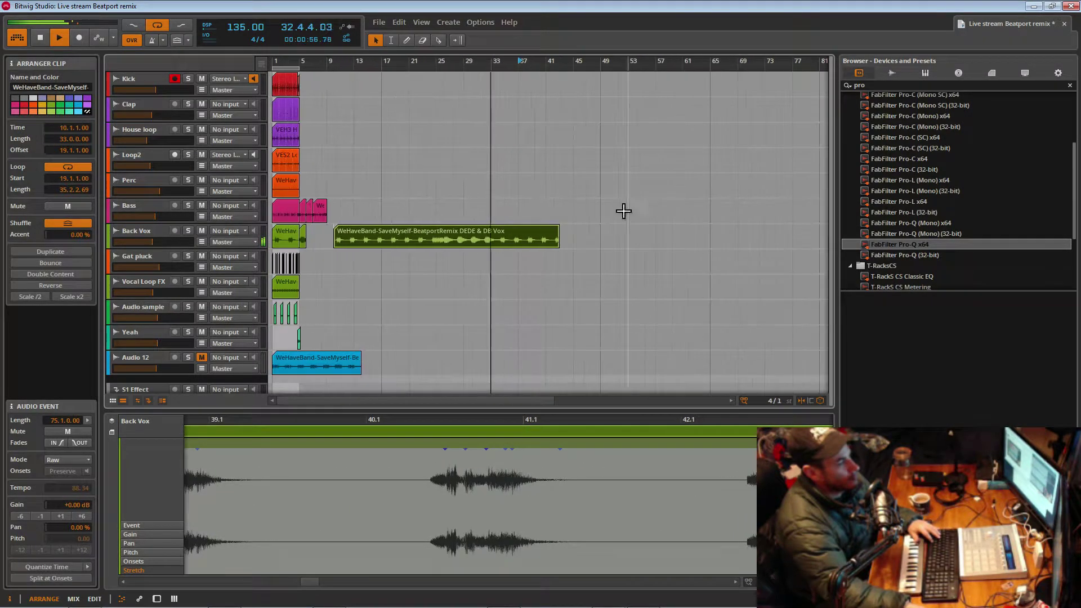
{"action": "left_click_drag", "start_coordinate": [560, 250], "coordinate": [701, 246]}
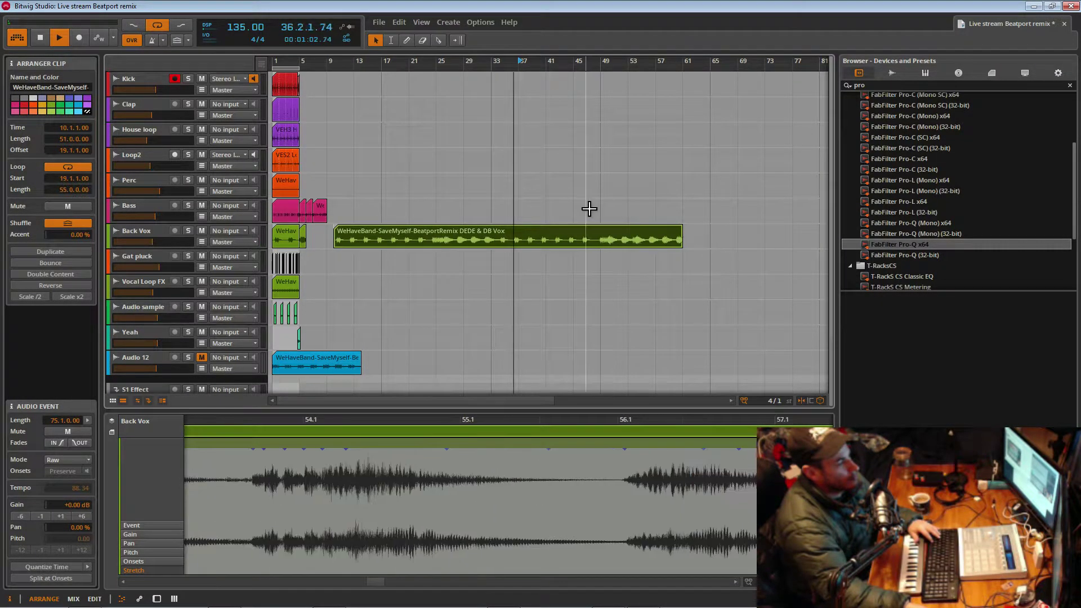
{"action": "left_click", "coordinate": [603, 207]}
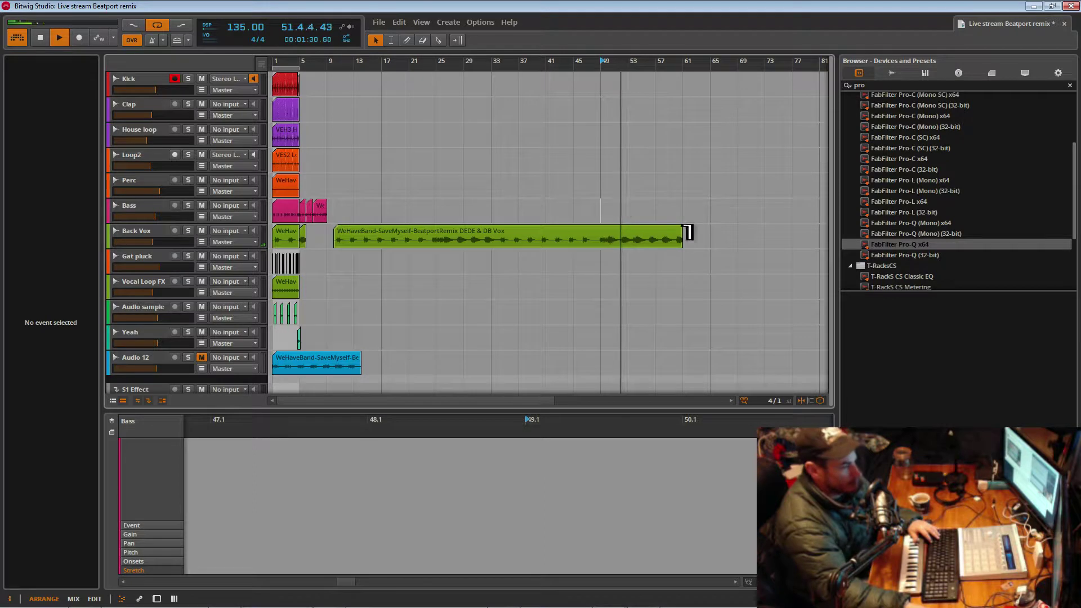
- Extend the Back Vox copy to about 114 bars with a loop length of about 122 bars, auditioning its later part
{"action": "left_click_drag", "start_coordinate": [357, 64], "coordinate": [357, 29]}
{"action": "left_click_drag", "start_coordinate": [508, 249], "coordinate": [681, 248]}
{"action": "left_click_drag", "start_coordinate": [523, 243], "coordinate": [672, 248]}
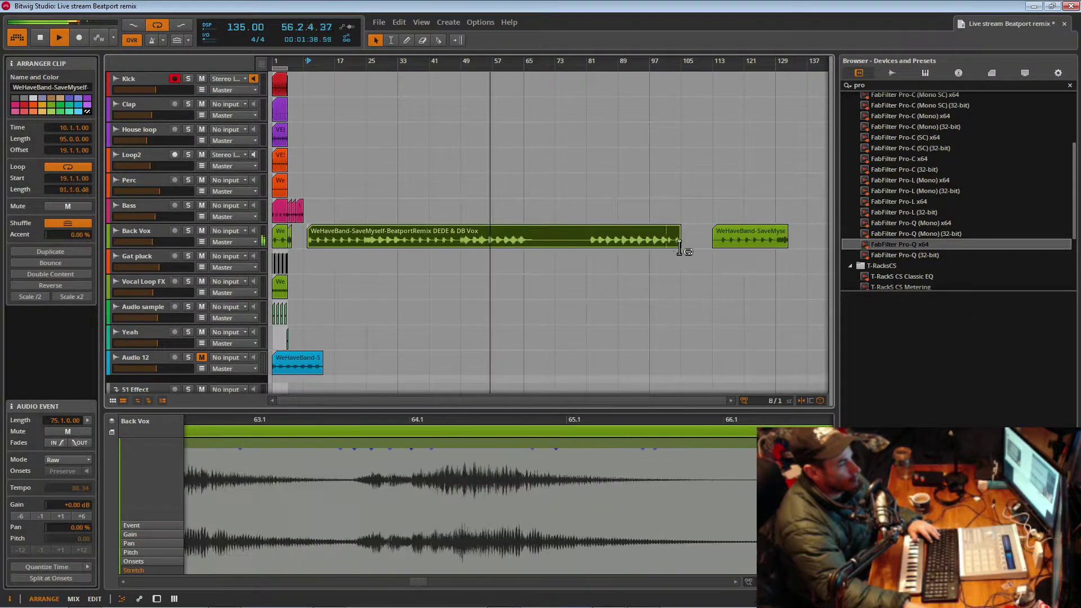
{"action": "left_click", "coordinate": [602, 212]}
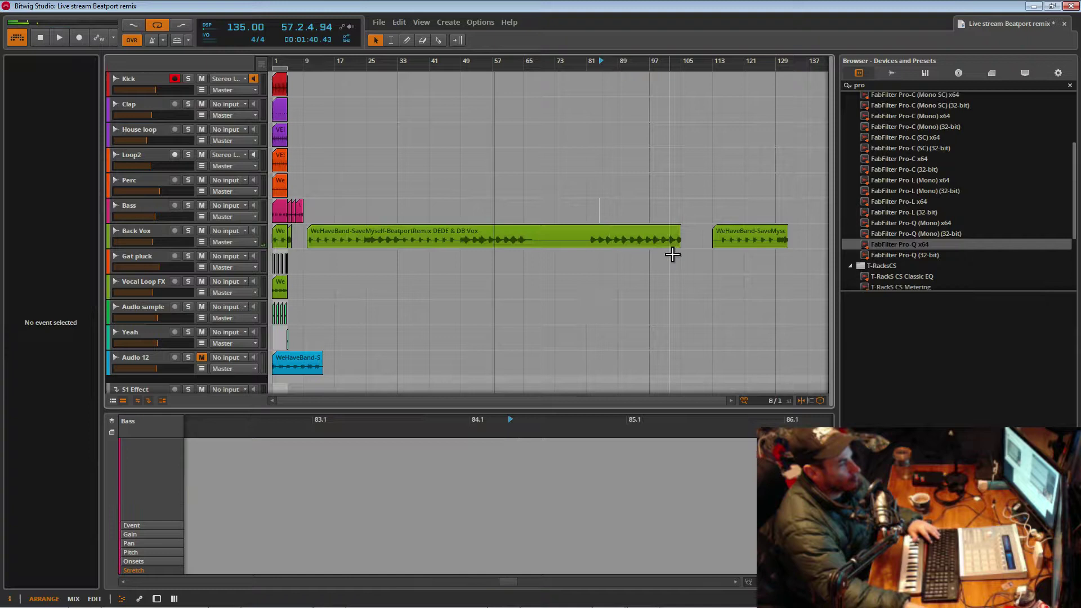
{"action": "left_click_drag", "start_coordinate": [681, 249], "coordinate": [757, 248]}
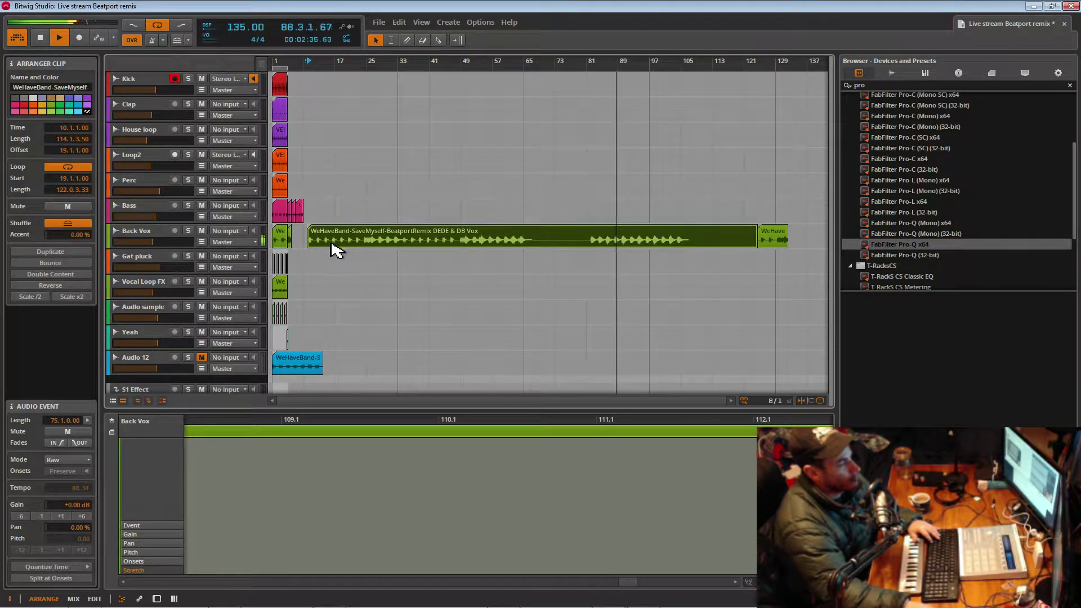
- Stop playback and bounce the original four-bar Back Vox clip at bar 1 in place
{"action": "left_click", "coordinate": [287, 241]}
{"action": "key", "text": "space"}
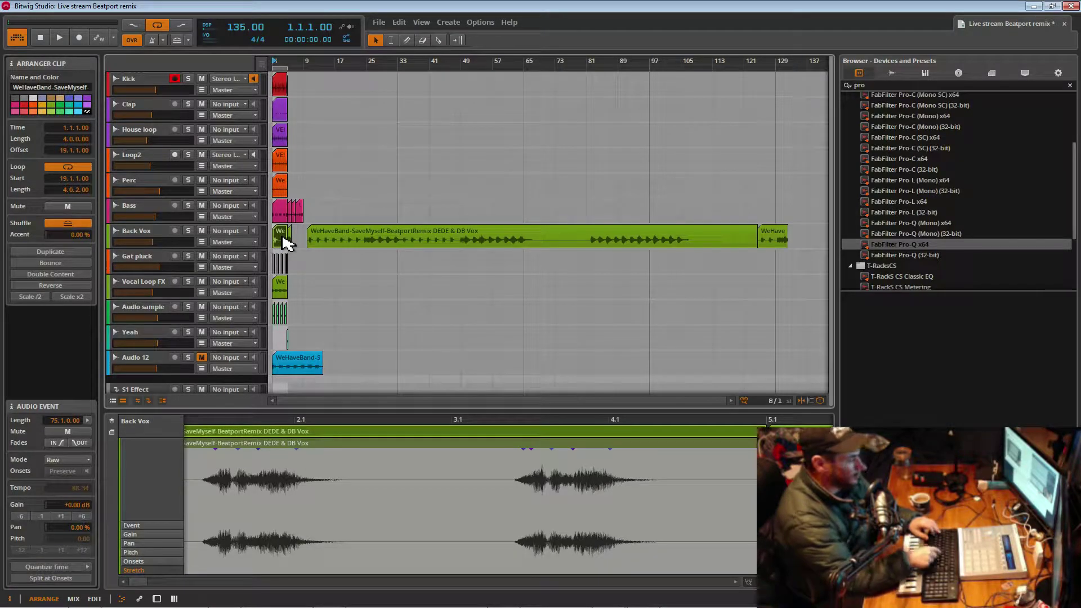
{"action": "right_click", "coordinate": [285, 242]}
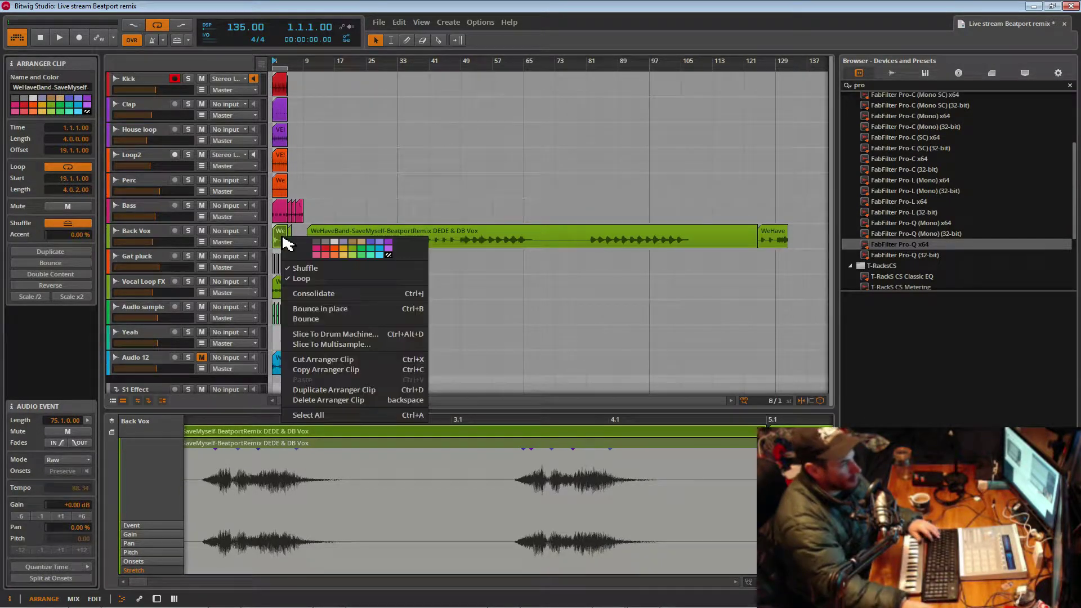
{"action": "left_click", "coordinate": [328, 308]}
{"action": "left_click_drag", "start_coordinate": [530, 62], "coordinate": [530, 129]}
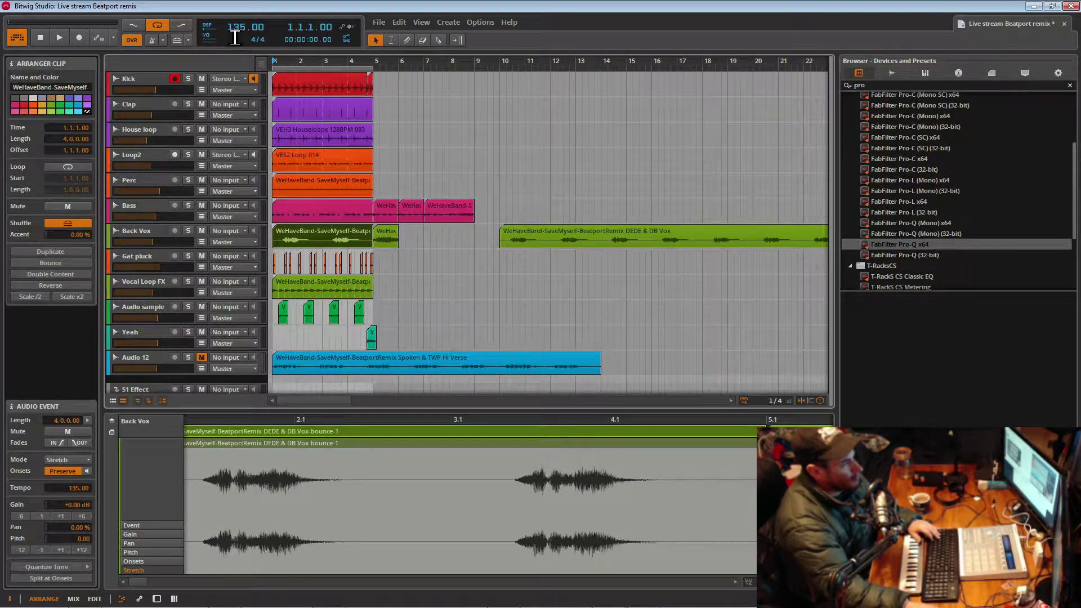
{"action": "left_click_drag", "start_coordinate": [238, 28], "coordinate": [238, 33]}
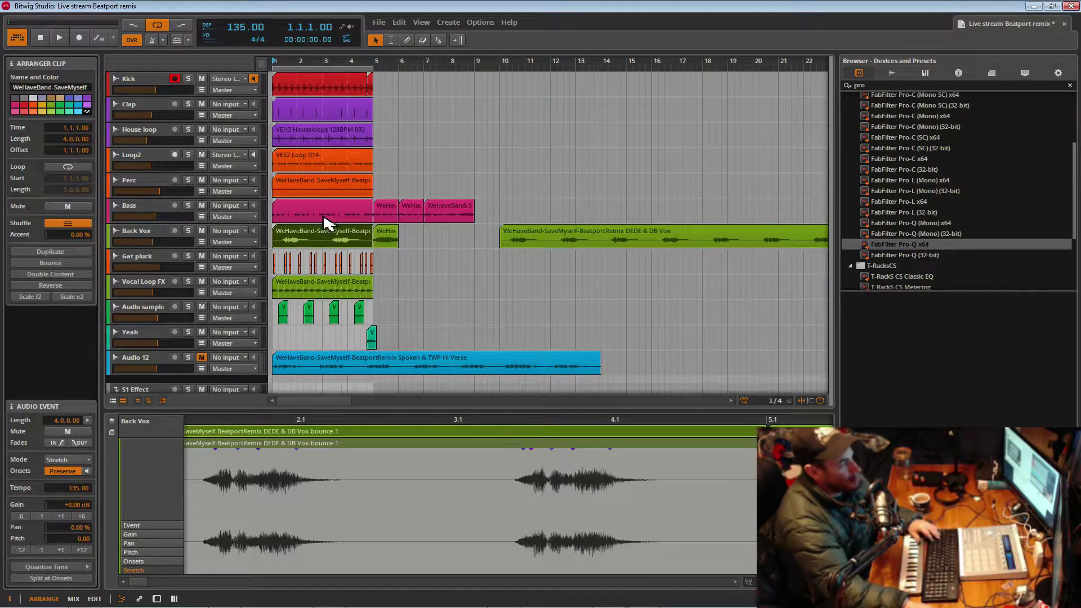
- Bounce the one-bar Back Vox clip at bar 5 in place and play the arrangement from there
{"action": "left_click", "coordinate": [392, 250]}
{"action": "right_click", "coordinate": [390, 248]}
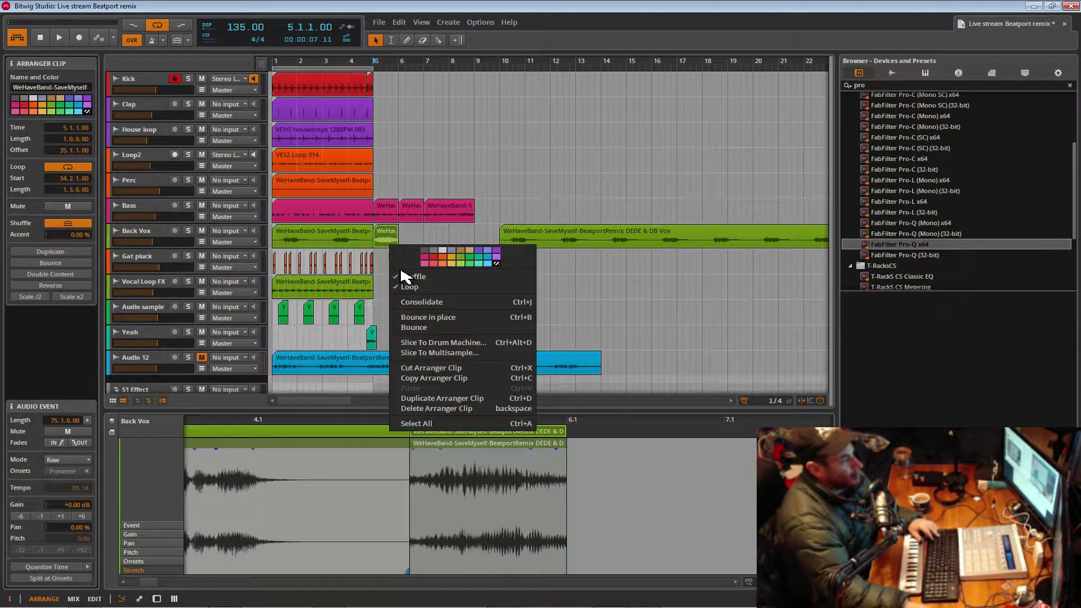
{"action": "left_click", "coordinate": [423, 317]}
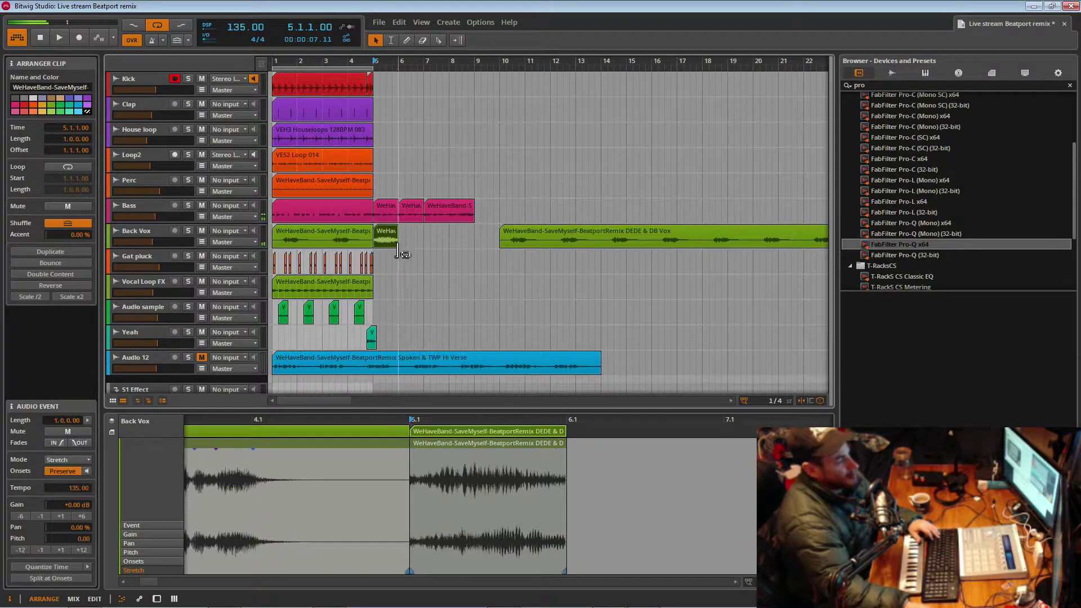
{"action": "left_click_drag", "start_coordinate": [298, 60], "coordinate": [352, 85]}
{"action": "key", "text": "space"}
- Select all the Gat pluck clips in bars 1 to 4 and bounce them in place
{"action": "left_click", "coordinate": [276, 266]}
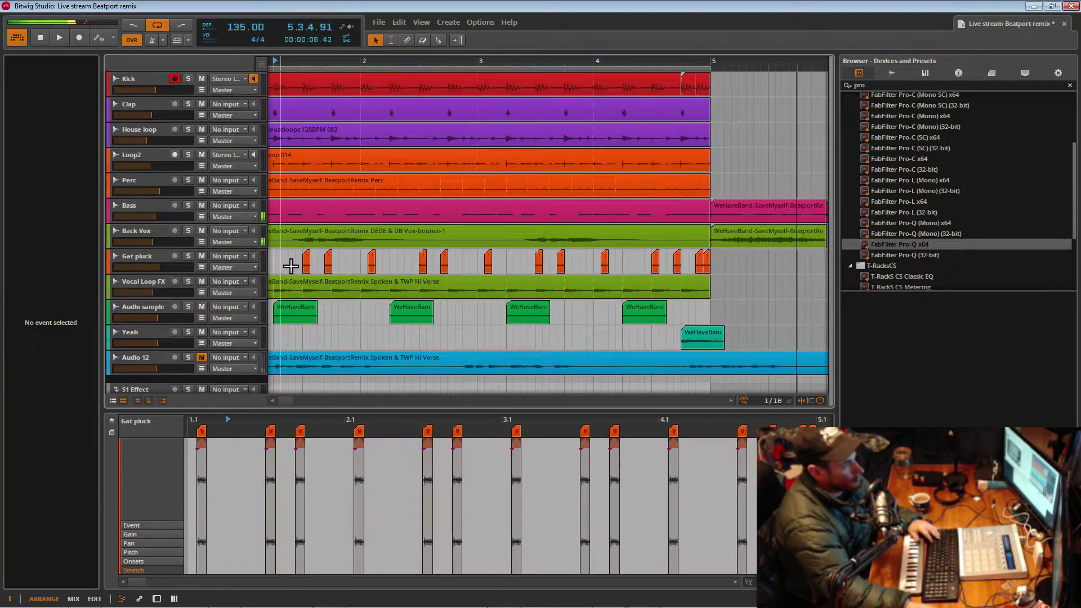
{"action": "left_click_drag", "start_coordinate": [281, 267], "coordinate": [715, 260]}
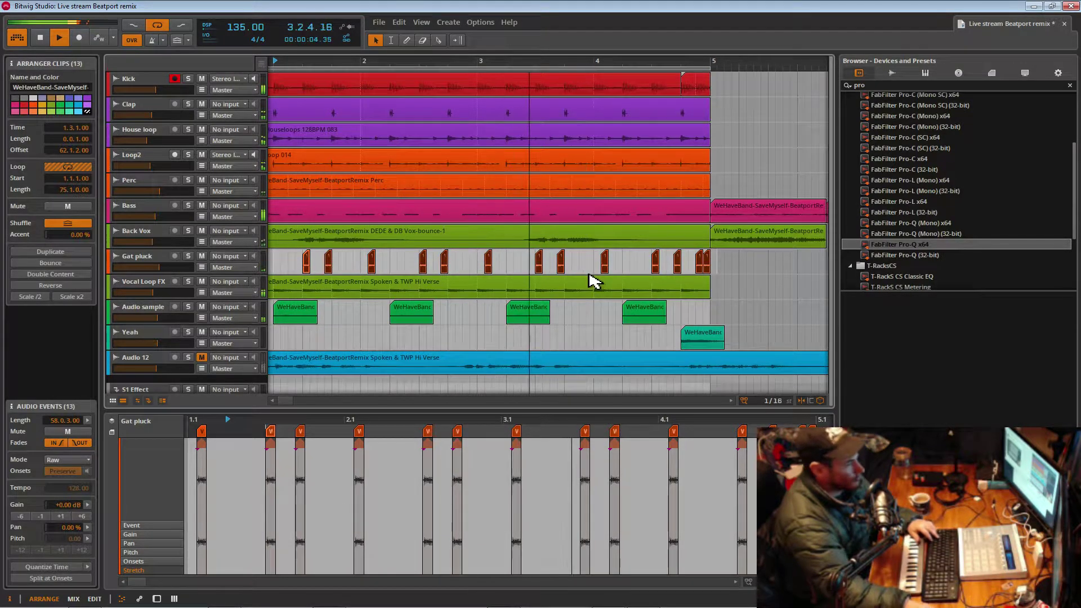
{"action": "key", "text": "space"}
{"action": "right_click", "coordinate": [656, 269]}
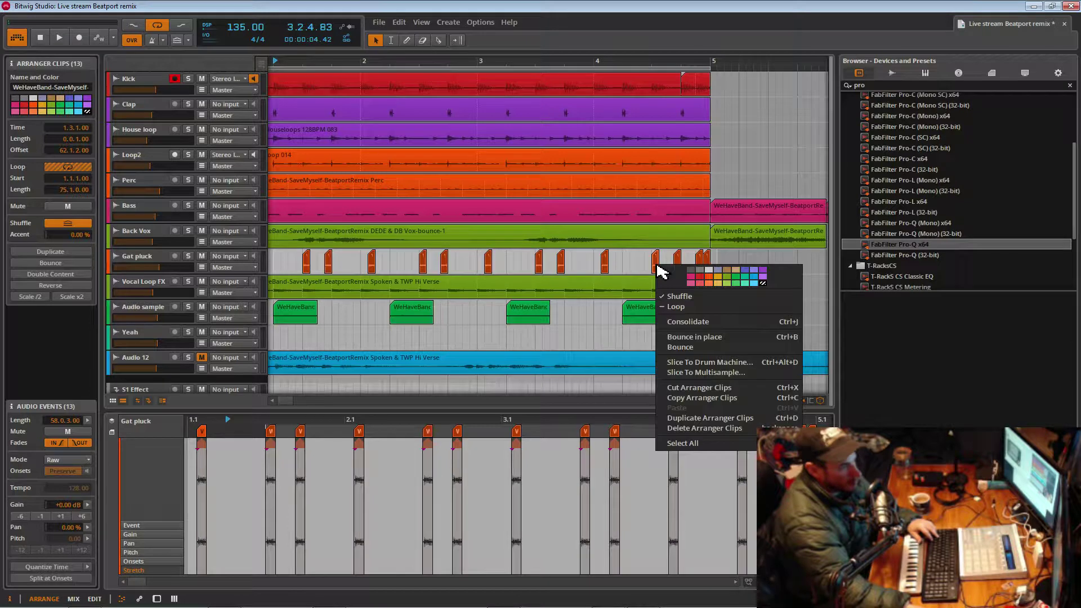
{"action": "left_click", "coordinate": [703, 338]}
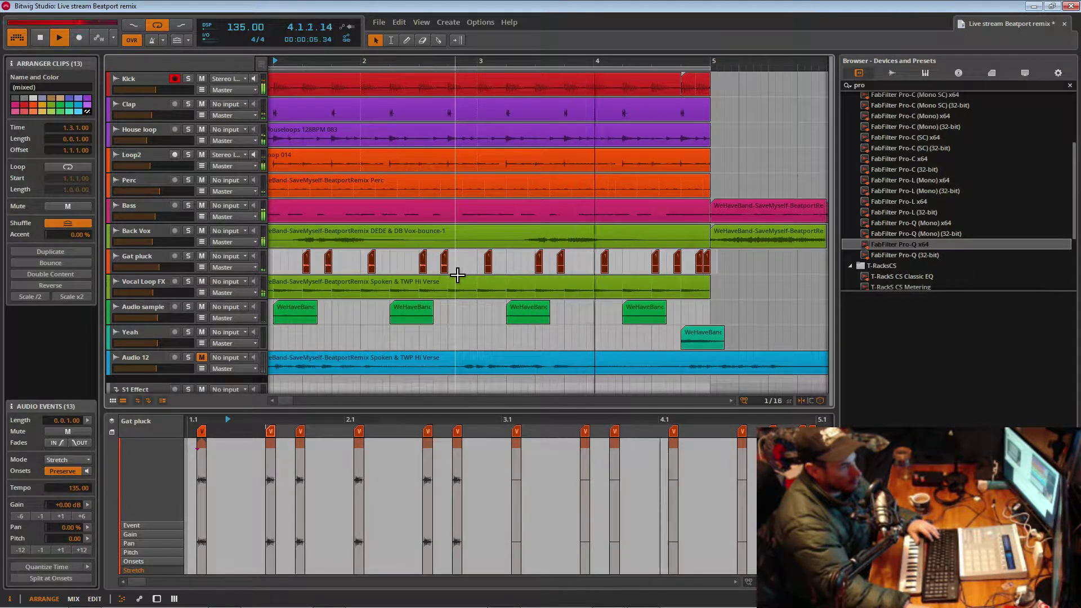
- Try to consolidate the Gat pluck clips after the first one and extend the combined clip's start to bar 1
{"action": "left_click", "coordinate": [707, 263]}
{"action": "left_click_drag", "start_coordinate": [275, 267], "coordinate": [700, 261]}
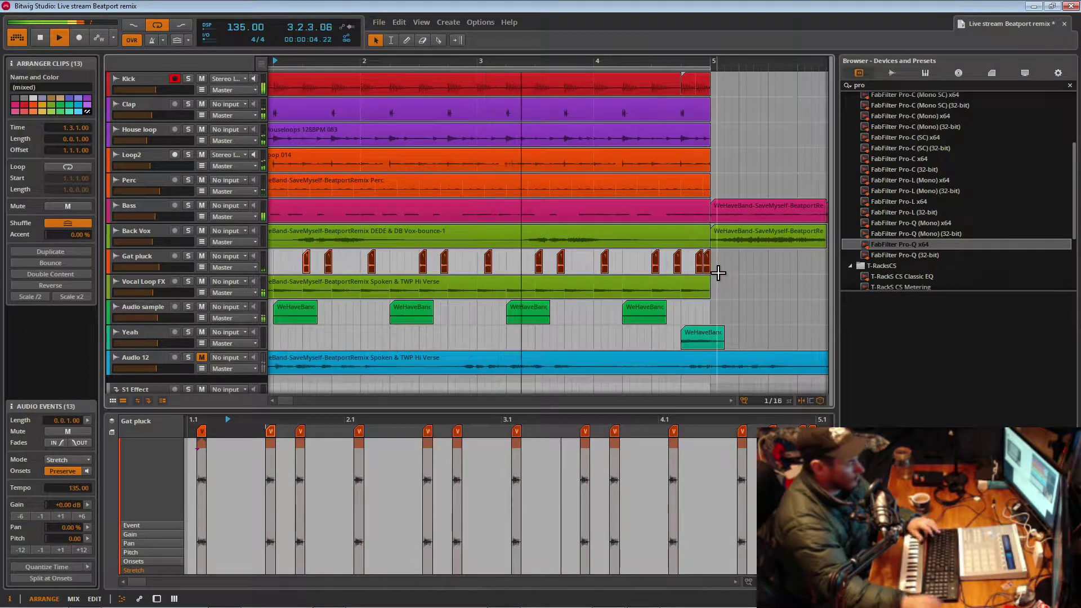
{"action": "key", "text": "ctrl+j"}
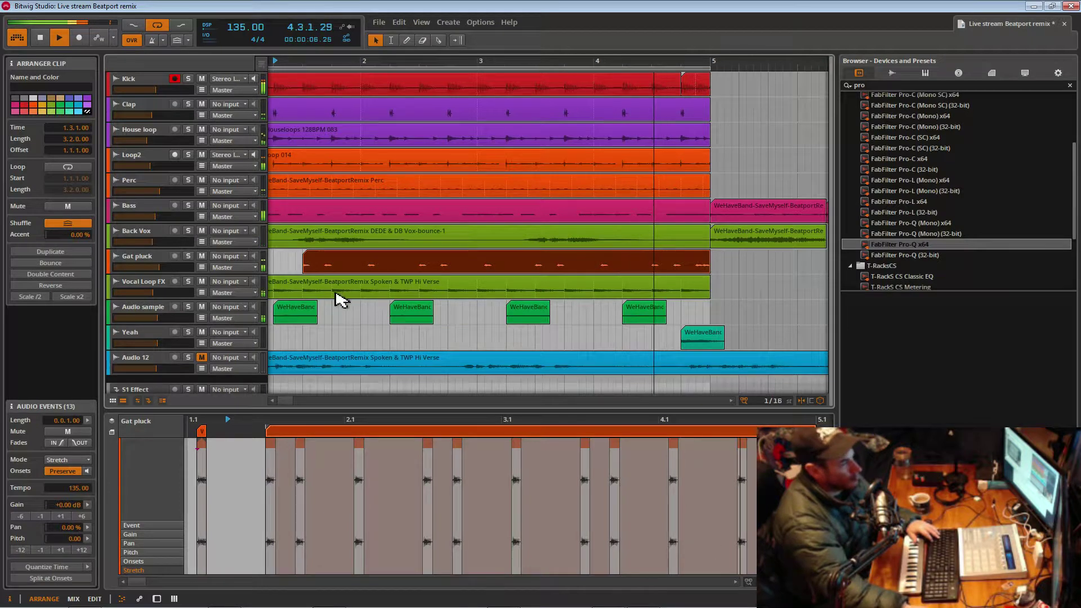
{"action": "mouse_move", "coordinate": [304, 261]}
{"action": "left_mouse_down"}
{"action": "mouse_move", "coordinate": [273, 260]}
{"action": "mouse_move", "coordinate": [282, 274]}
{"action": "mouse_move", "coordinate": [231, 272]}
{"action": "left_mouse_up"}
{"action": "key", "text": "space"}
{"action": "key", "text": "space"}
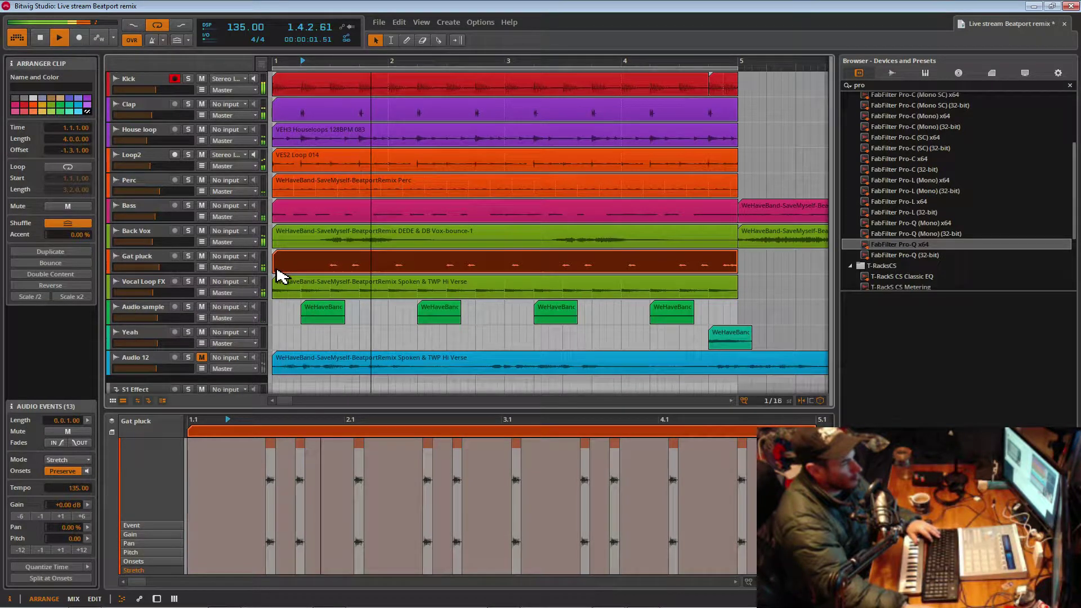
{"action": "key", "text": "ctrl+z"}
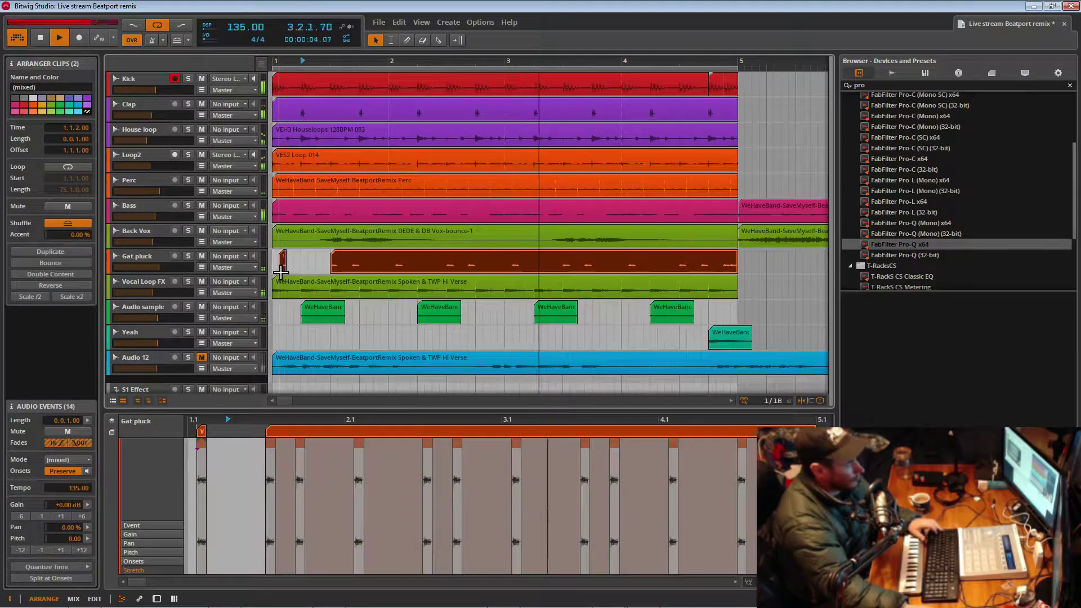
{"action": "key", "text": "ctrl+z"}
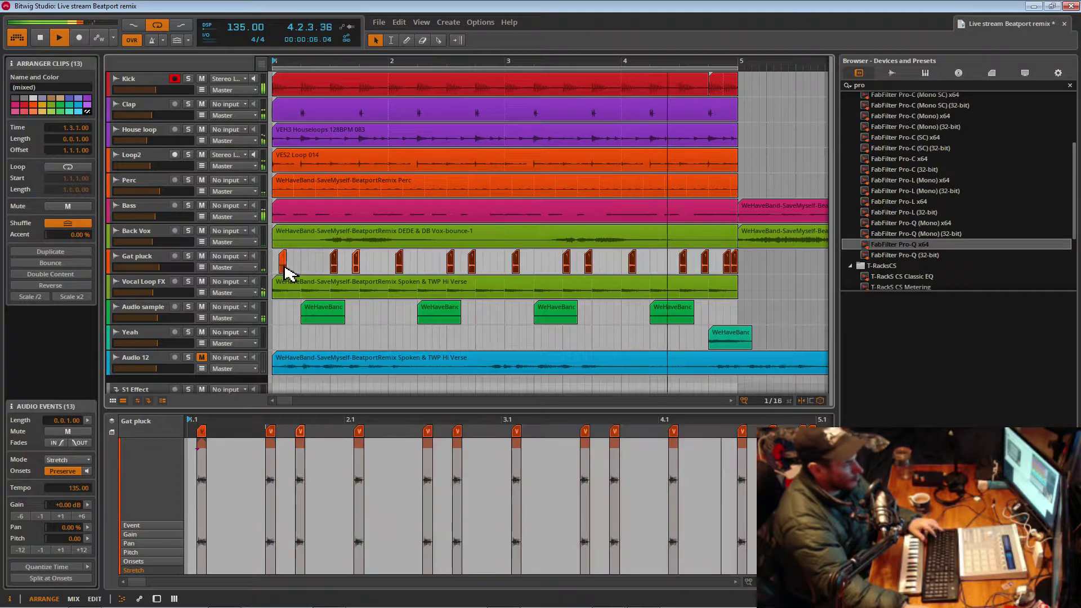
- Select all the Gat pluck clips in bars 1 to 4, undo their consolidation and bounce the separate clips in place
{"action": "left_click_drag", "start_coordinate": [274, 265], "coordinate": [742, 273]}
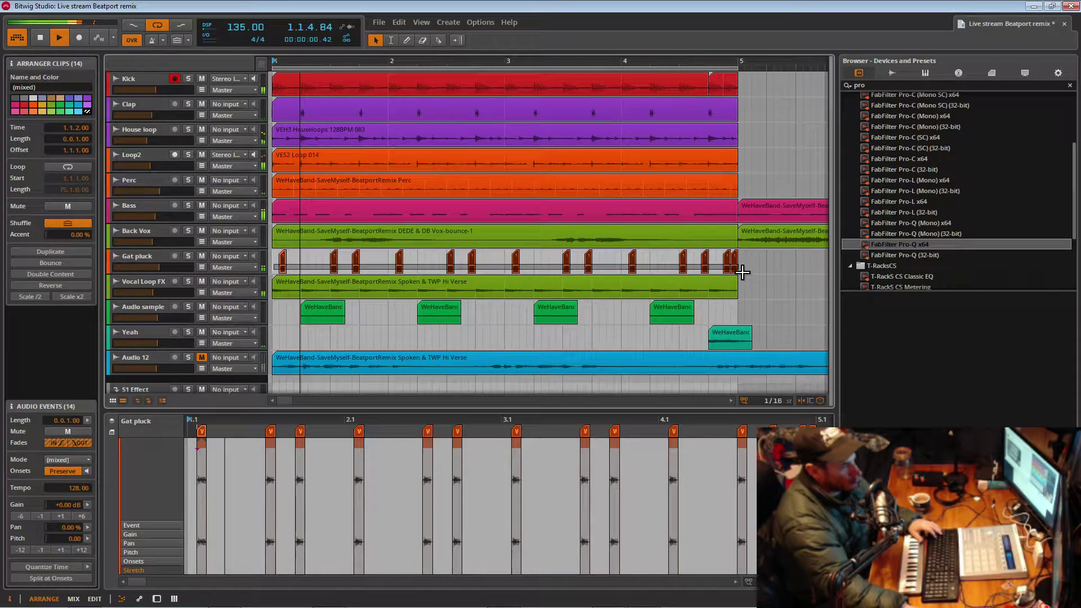
{"action": "key", "text": "ctrl+z"}
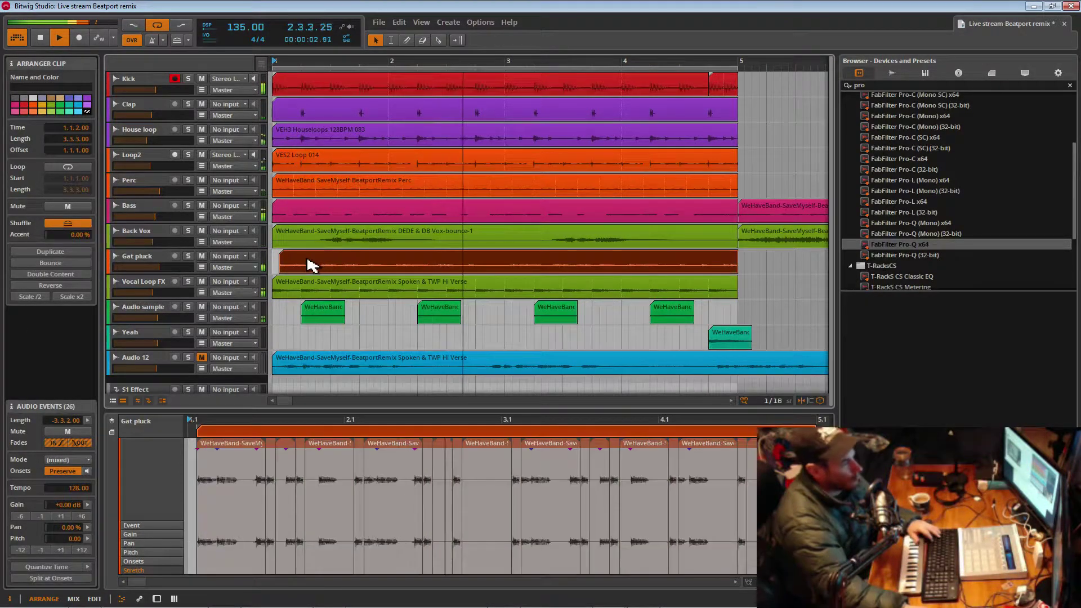
{"action": "key", "text": "ctrl+z"}
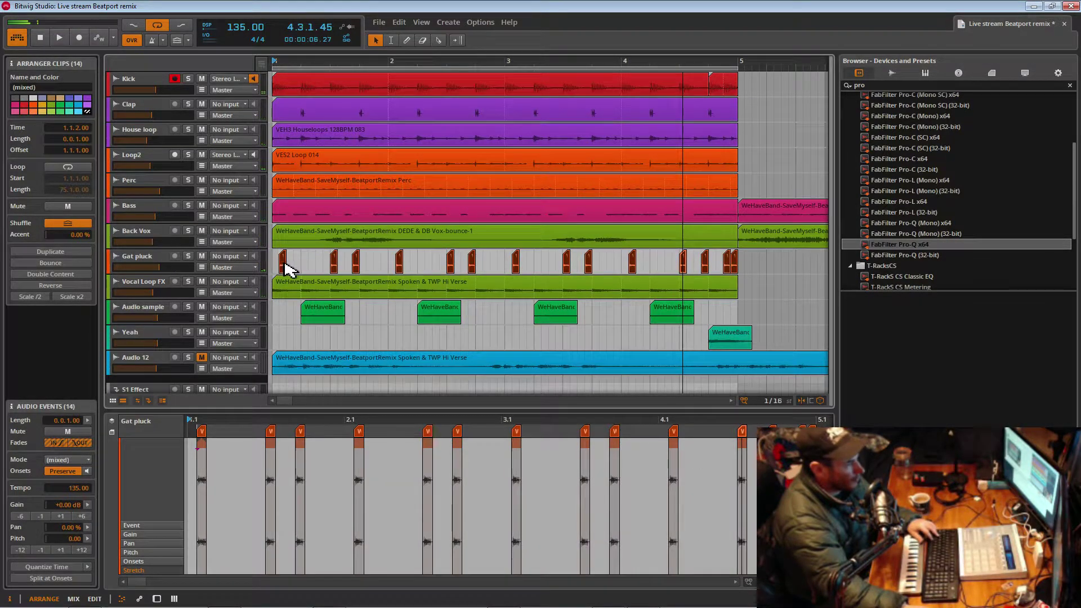
{"action": "right_click", "coordinate": [285, 265]}
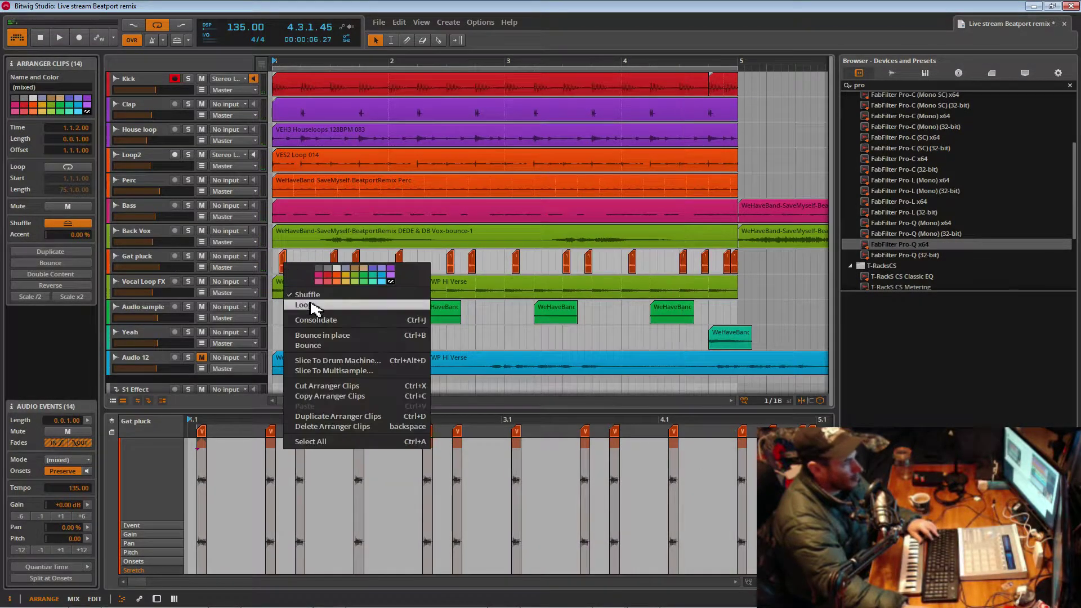
{"action": "left_click", "coordinate": [280, 258]}
{"action": "right_click", "coordinate": [285, 267]}
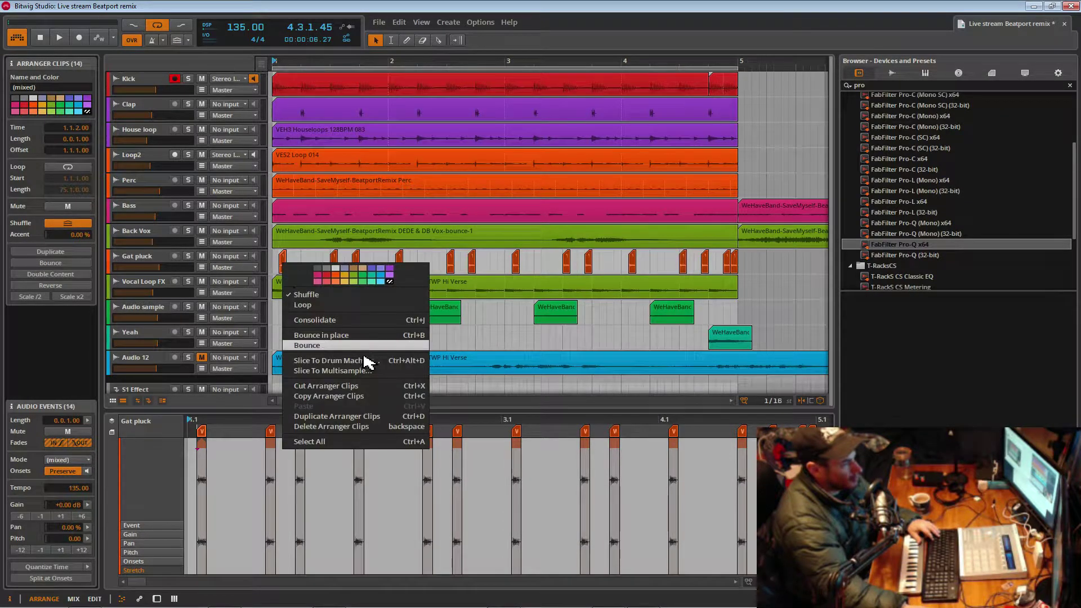
{"action": "left_click", "coordinate": [362, 341]}
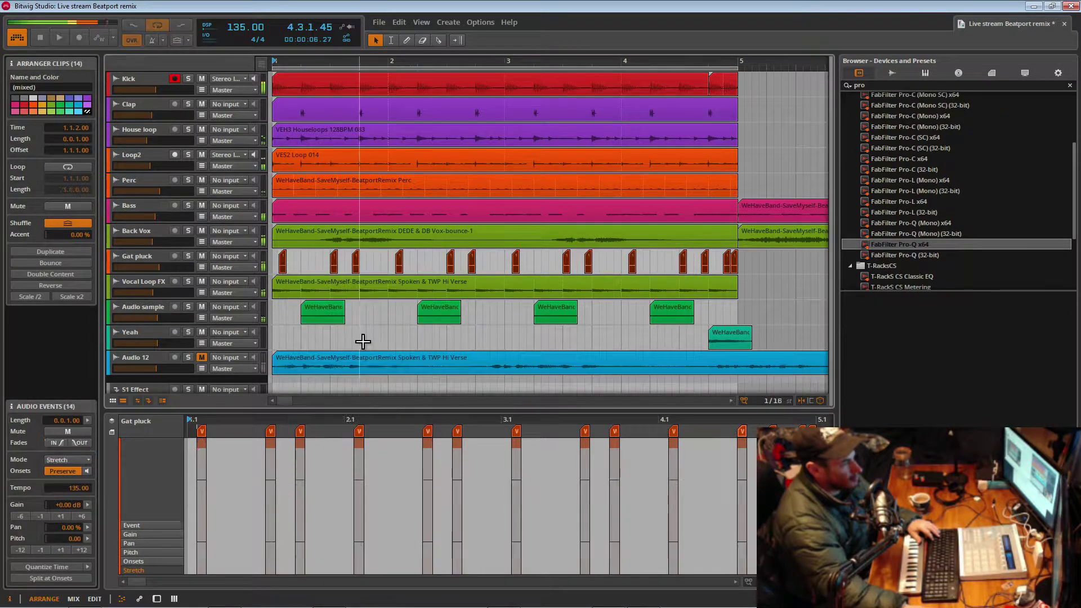
- Consolidate the bounced Gat pluck clips into one clip and extend its start to bar 1 for a four-bar length
{"action": "right_click", "coordinate": [285, 269]}
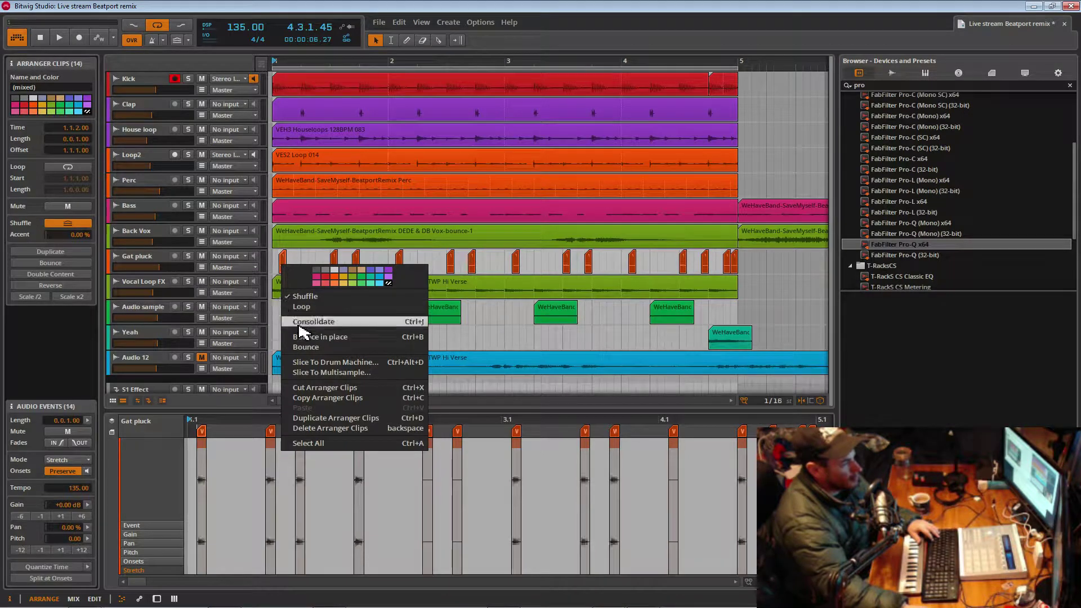
{"action": "left_click", "coordinate": [301, 321]}
{"action": "key", "text": "space"}
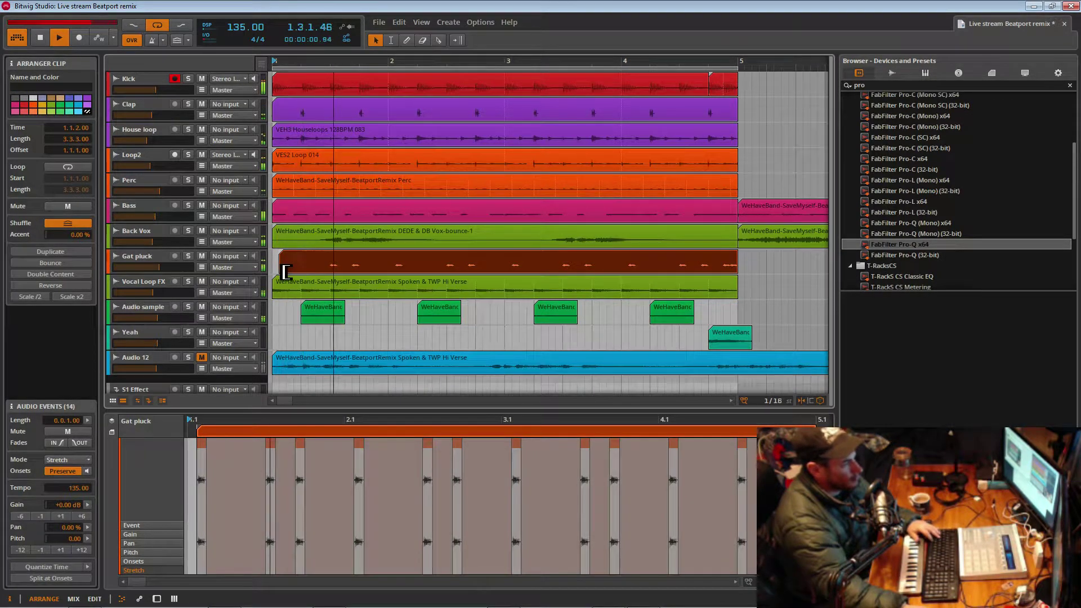
{"action": "left_click_drag", "start_coordinate": [279, 265], "coordinate": [272, 271]}
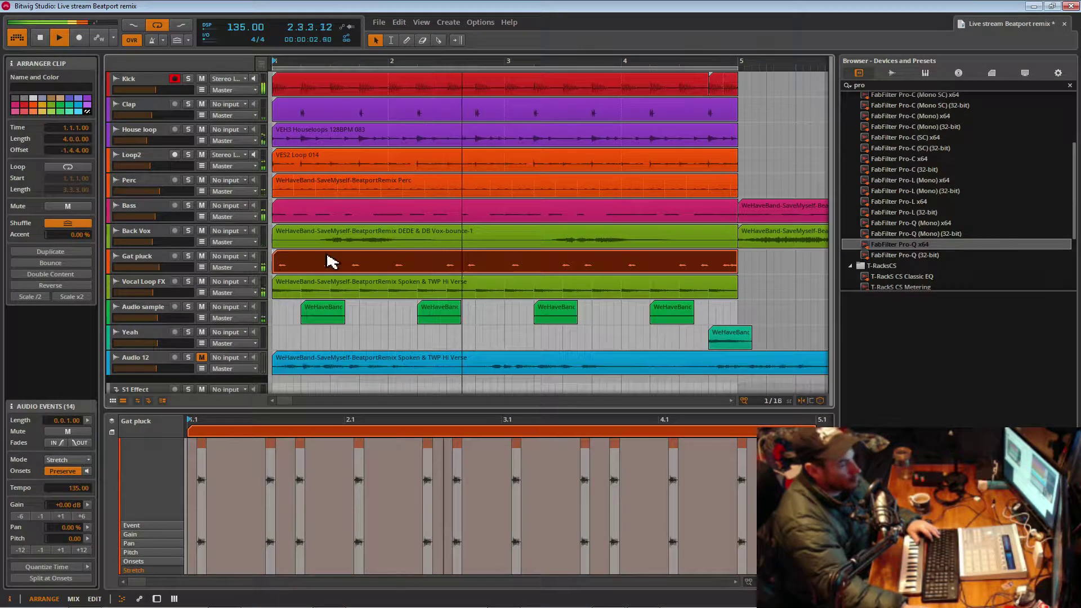
- Stop playback and bounce the first two Audio sample clips, at 1.2 and 2.2, in place
{"action": "left_click_drag", "start_coordinate": [447, 62], "coordinate": [399, 67]}
{"action": "key", "text": "space"}
{"action": "left_click", "coordinate": [237, 32]}
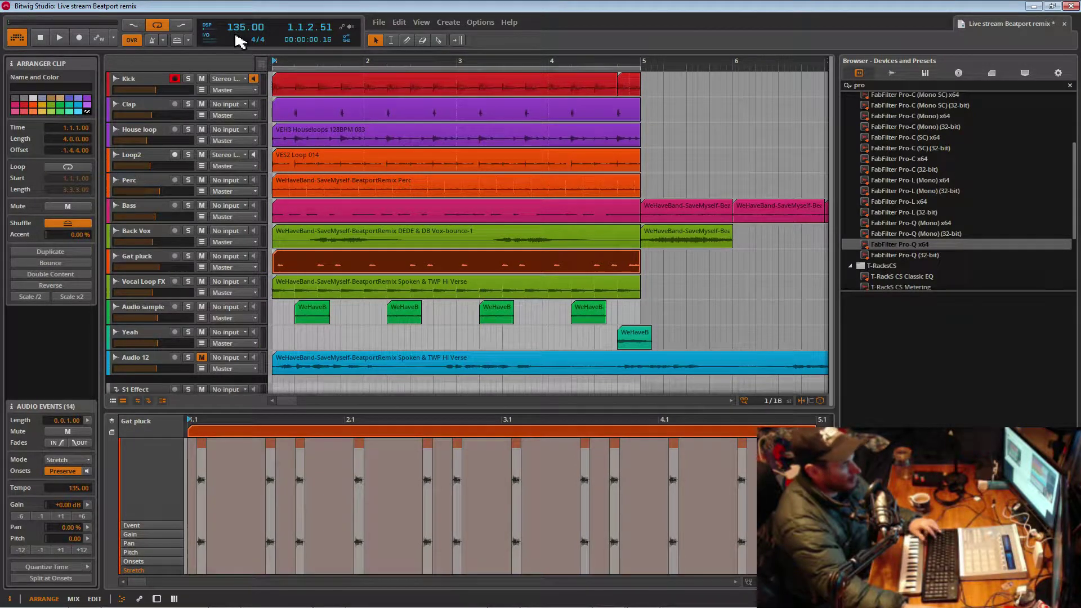
{"action": "left_click", "coordinate": [300, 309]}
{"action": "right_click", "coordinate": [307, 312]}
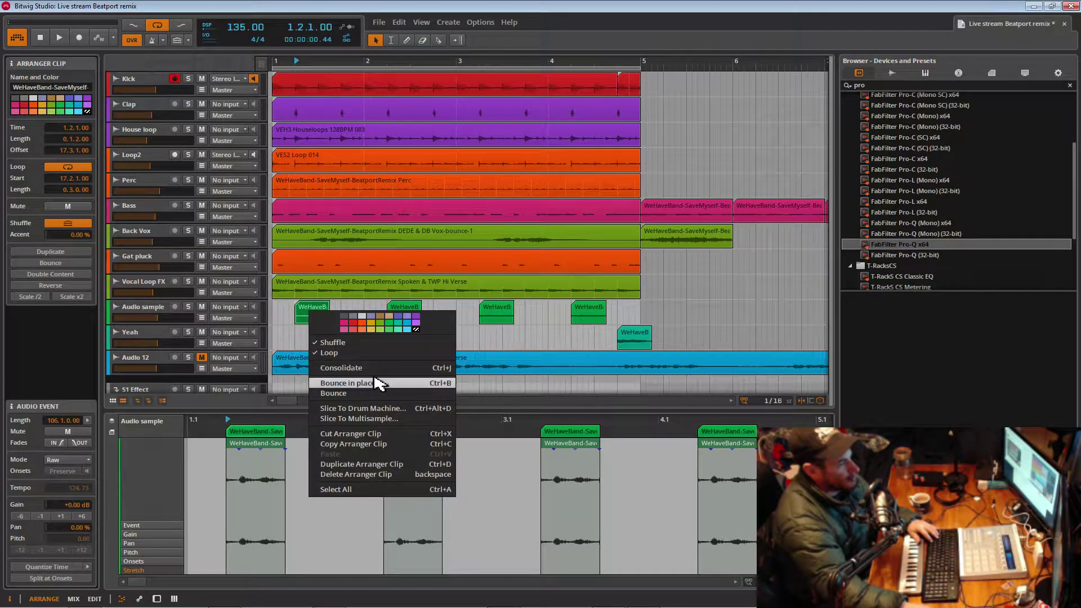
{"action": "left_click", "coordinate": [377, 381]}
{"action": "right_click", "coordinate": [403, 319]}
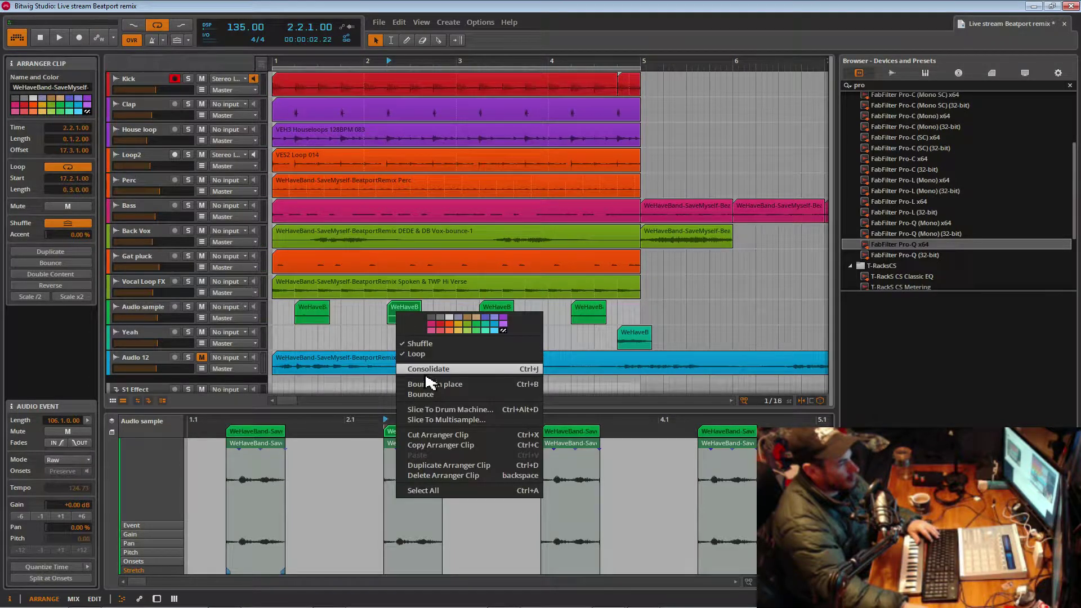
{"action": "left_click", "coordinate": [427, 383]}
- Extend the starts of the third and fourth Audio sample clips back to bars 3 and 4, bouncing each in place
{"action": "left_click_drag", "start_coordinate": [480, 315], "coordinate": [458, 315]}
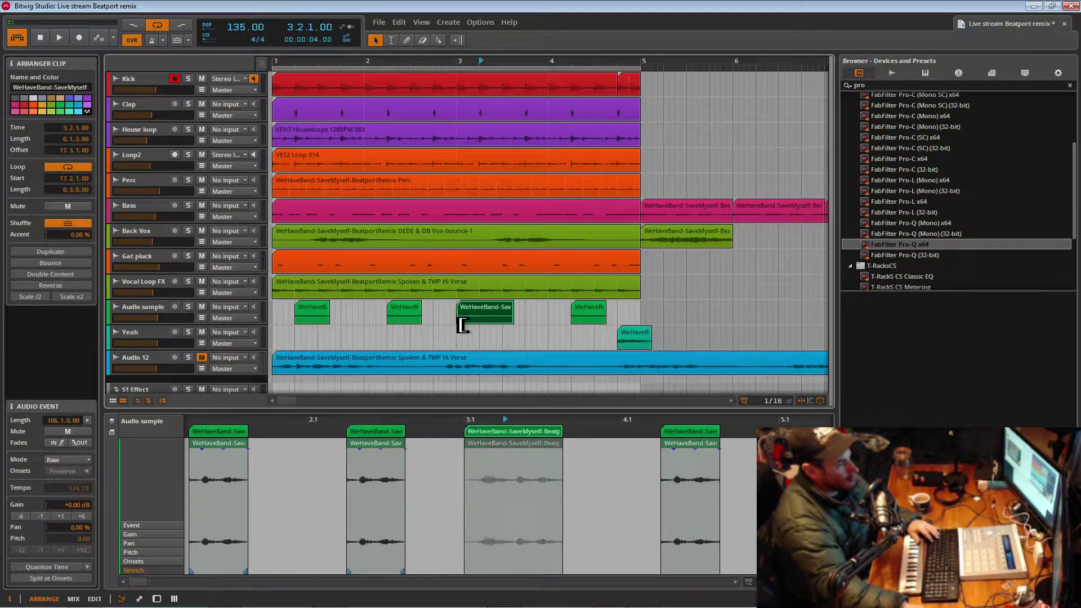
{"action": "right_click", "coordinate": [479, 317]}
{"action": "left_click", "coordinate": [506, 390]}
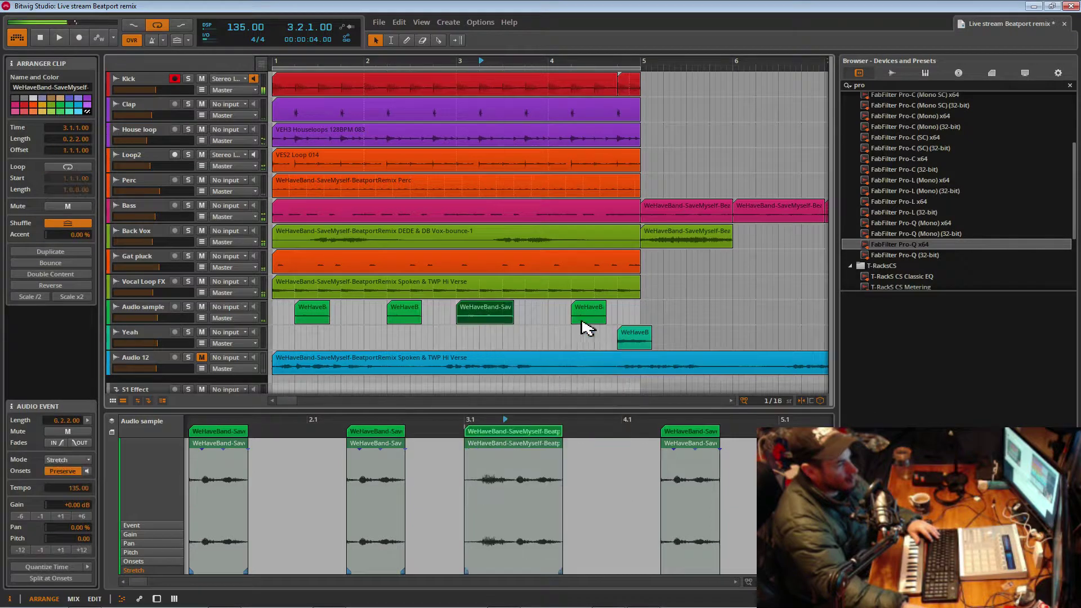
{"action": "left_click_drag", "start_coordinate": [574, 324], "coordinate": [550, 325]}
{"action": "right_click", "coordinate": [567, 319]}
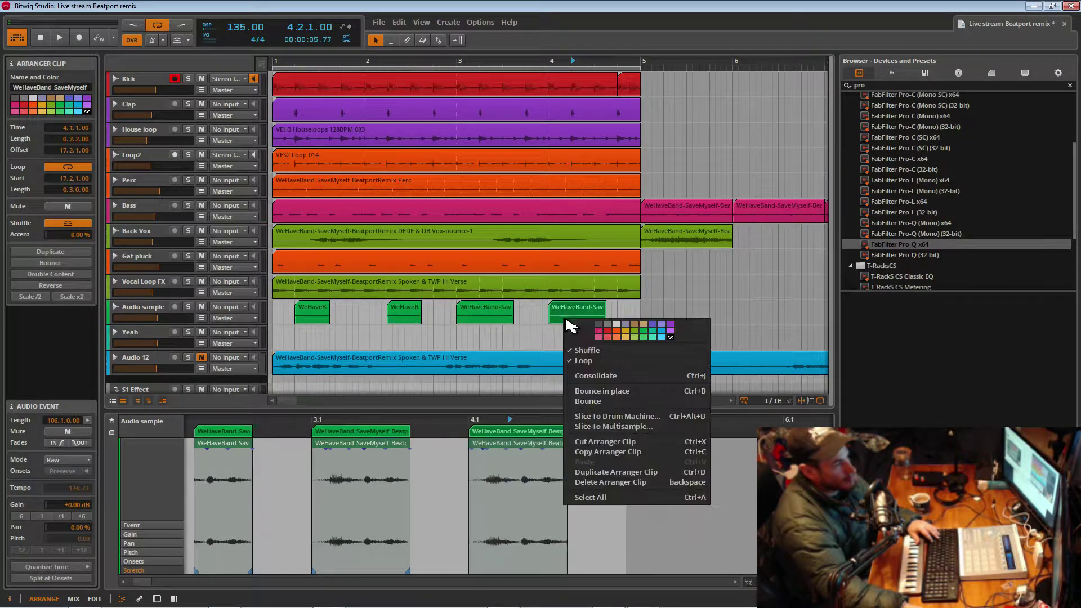
{"action": "left_click", "coordinate": [606, 391]}
- Consolidate the four Audio sample clips into one clip and extend its start to bar 1
{"action": "left_click_drag", "start_coordinate": [644, 314], "coordinate": [304, 314]}
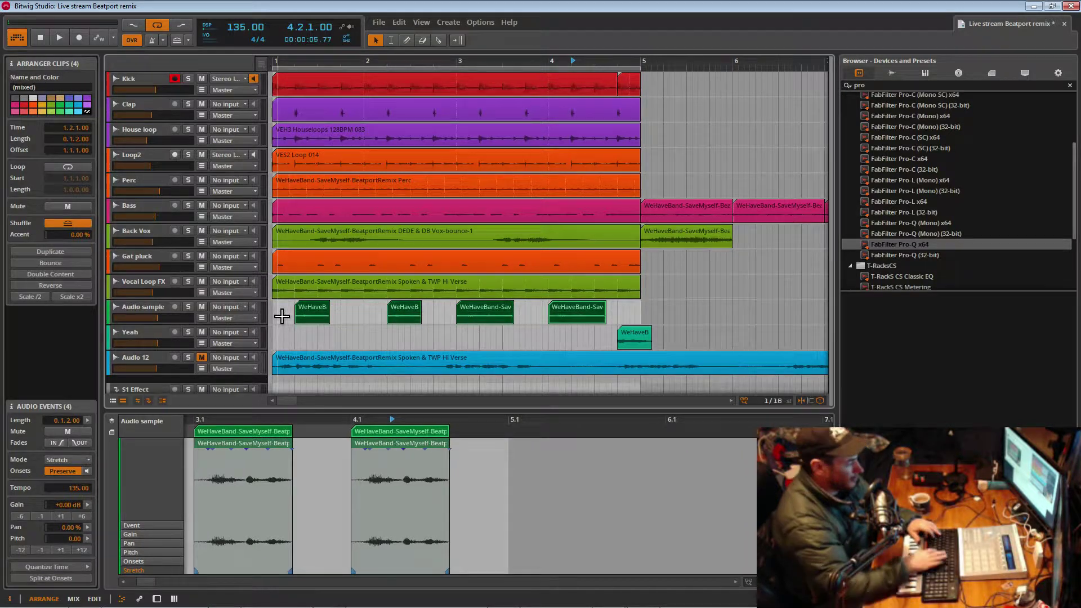
{"action": "key", "text": "ctrl+j"}
{"action": "left_click_drag", "start_coordinate": [294, 319], "coordinate": [275, 319]}
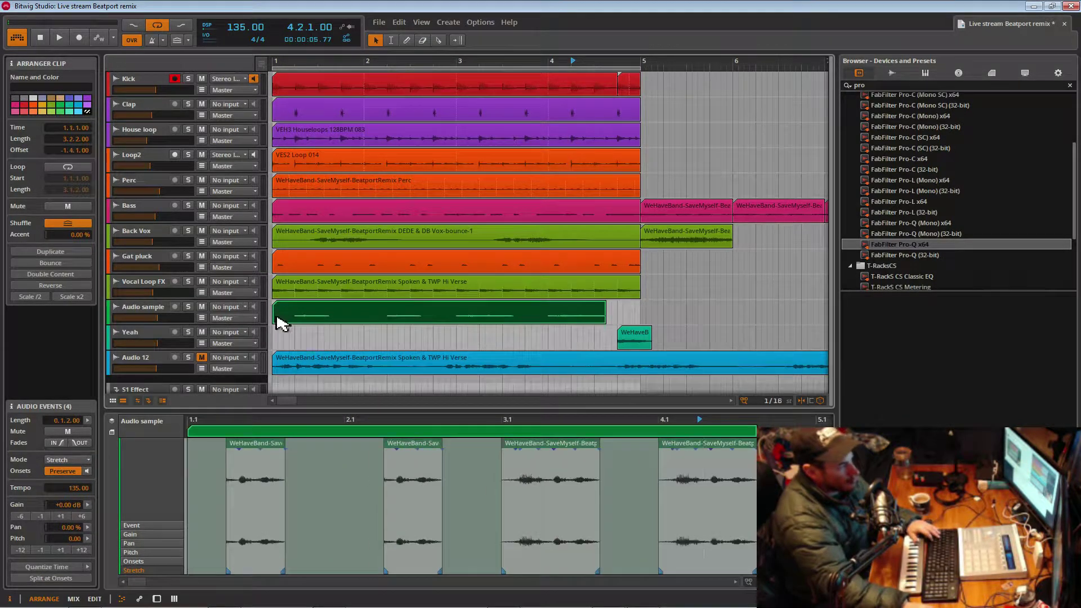
- Bounce the Yeah clip near the end of bar 4 in place
{"action": "scroll", "coordinate": [500, 287], "scroll_direction": "down", "scroll_amount": 1}
{"action": "right_click", "coordinate": [640, 304]}
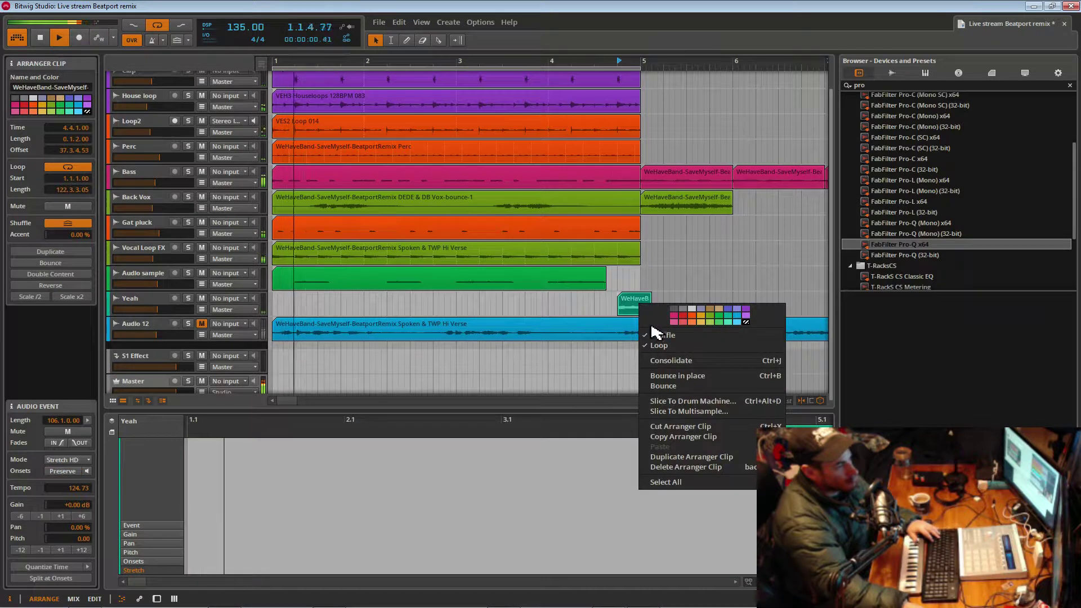
{"action": "left_click", "coordinate": [685, 376]}
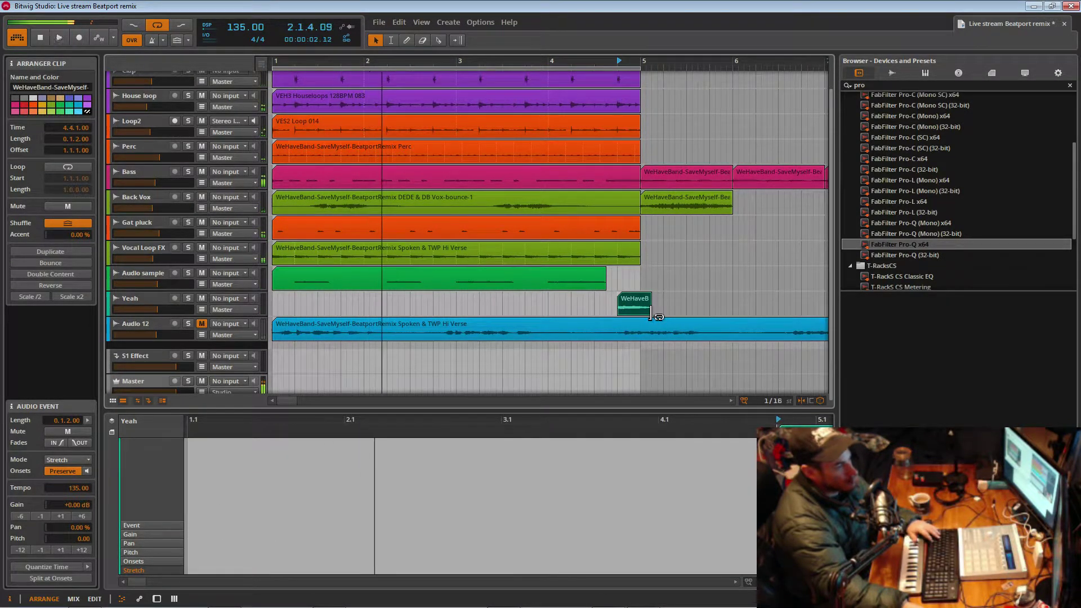
- Unmute the Audio 12 track and audition its vocal clip with the groove from bar 1
{"action": "left_click", "coordinate": [345, 337]}
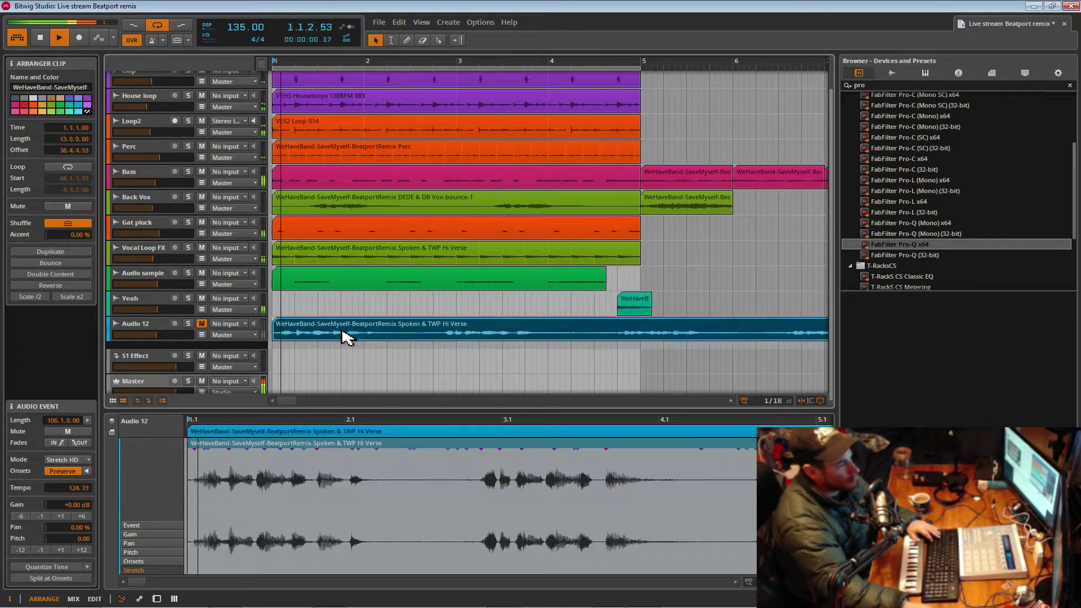
{"action": "left_click_drag", "start_coordinate": [364, 61], "coordinate": [363, 23]}
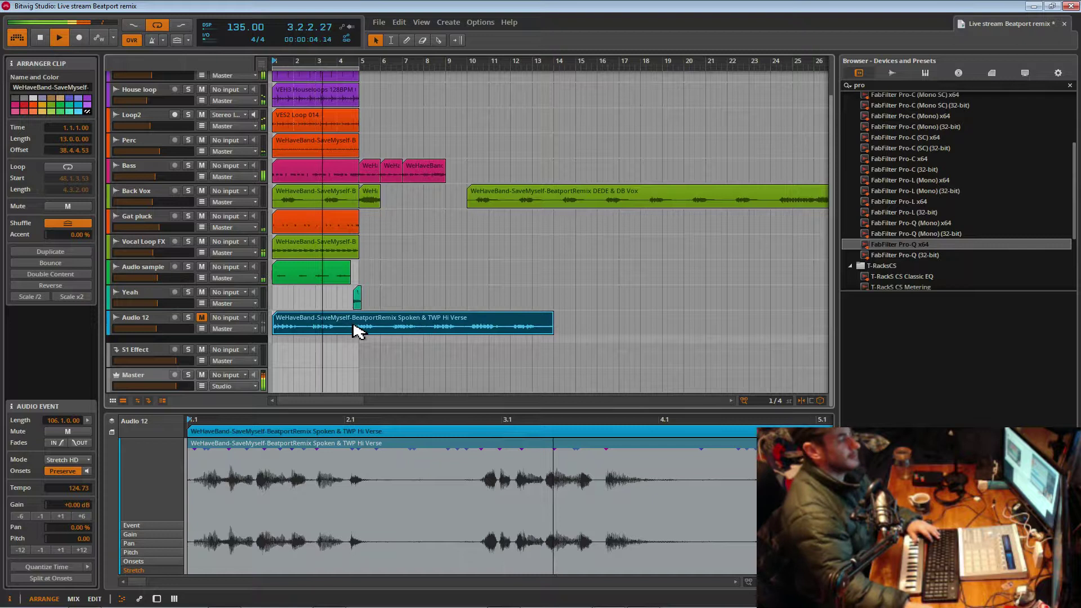
{"action": "left_click", "coordinate": [202, 318]}
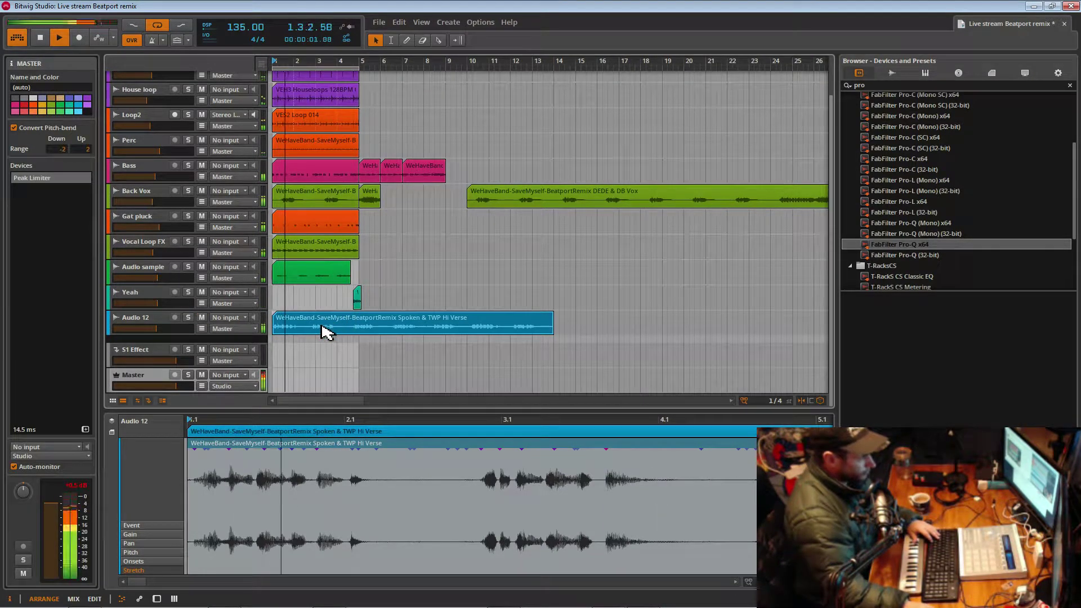
{"action": "left_click_drag", "start_coordinate": [289, 61], "coordinate": [475, 68]}
{"action": "key", "text": "space"}
{"action": "key", "text": "space"}
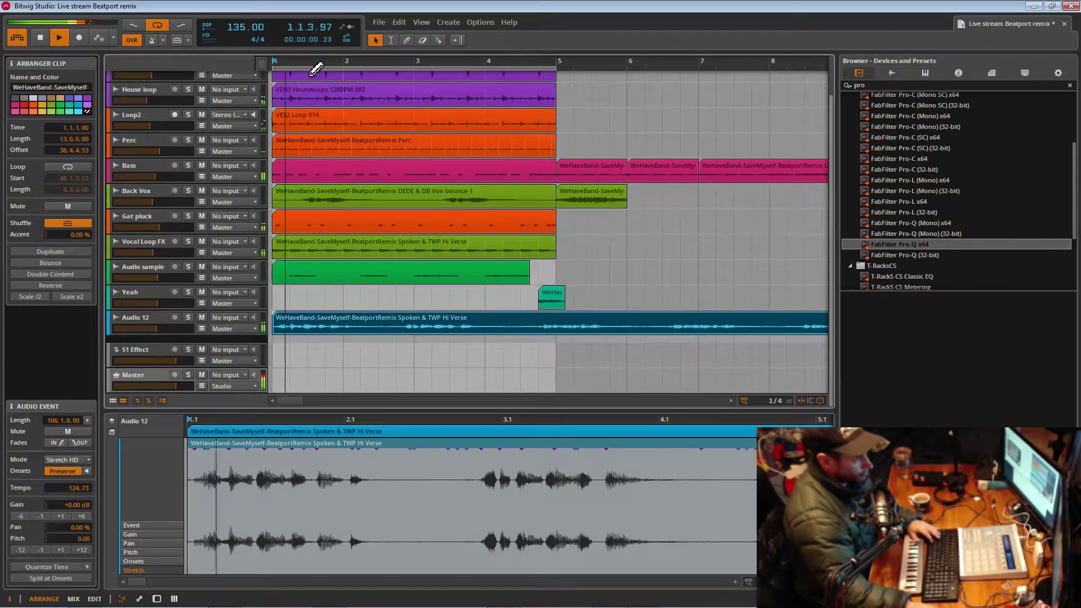
- Shift the Audio 12 vocal slightly later with its clip starting at 1.1.3, and audition the timing
{"action": "key", "text": "plus"}
{"action": "key", "text": "plus"}
{"action": "left_click_drag", "start_coordinate": [273, 329], "coordinate": [315, 332]}
{"action": "key", "text": "space"}
{"action": "key", "text": "space"}
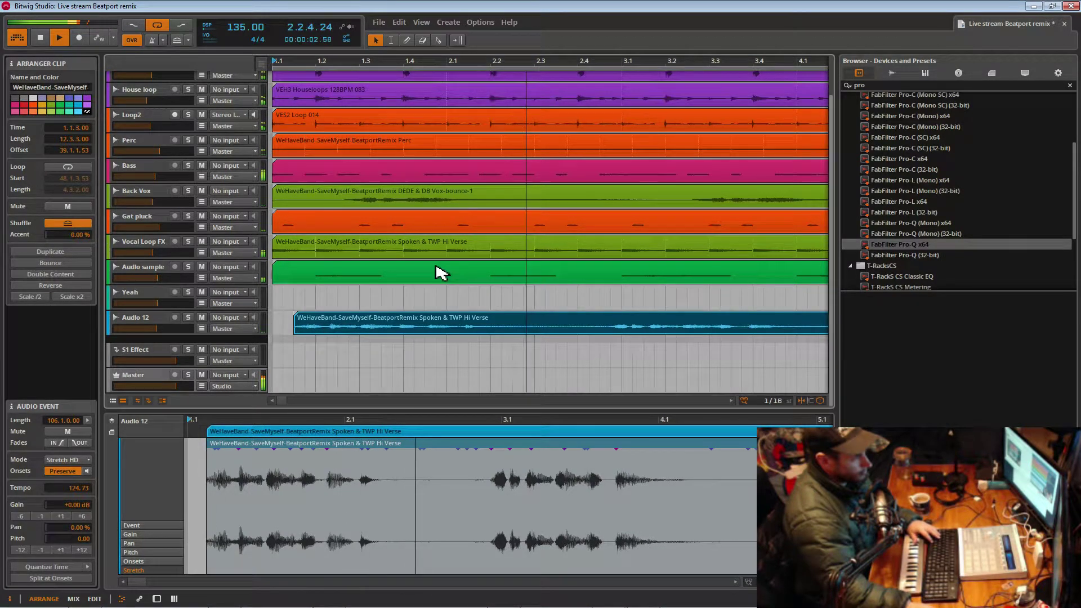
- Extend the start of the Audio 12 vocal clip back to bar 1
{"action": "left_click_drag", "start_coordinate": [479, 61], "coordinate": [479, 17]}
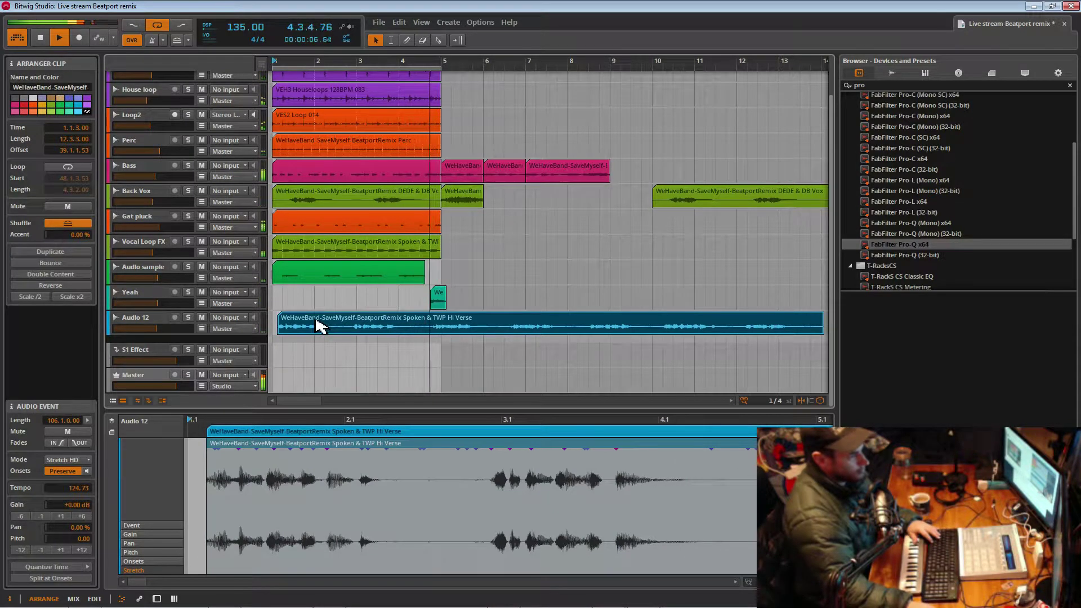
{"action": "left_click_drag", "start_coordinate": [282, 330], "coordinate": [277, 329]}
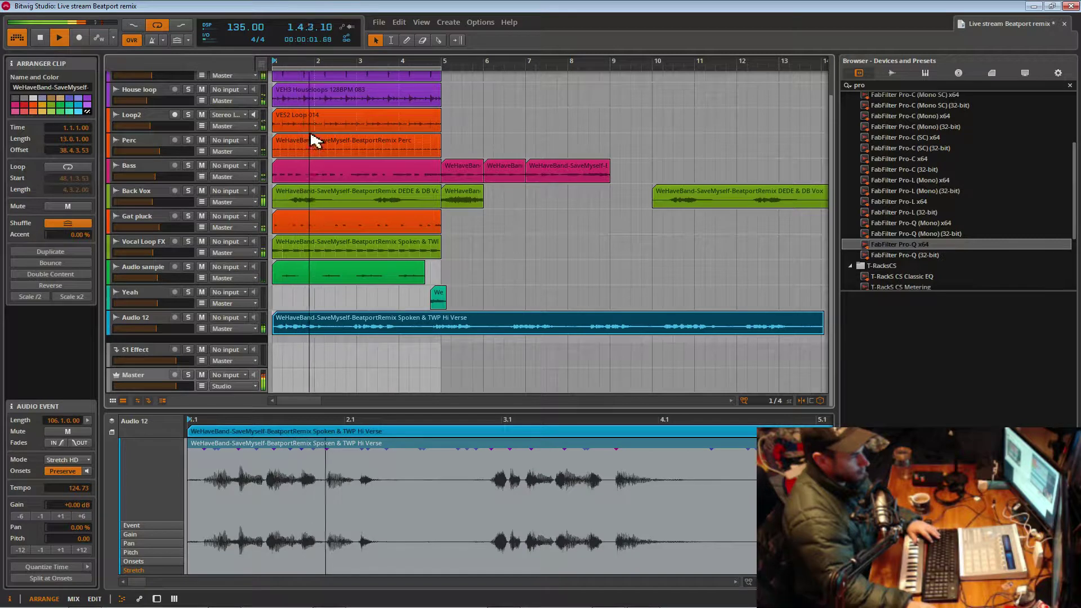
{"action": "left_click_drag", "start_coordinate": [314, 61], "coordinate": [314, 30]}
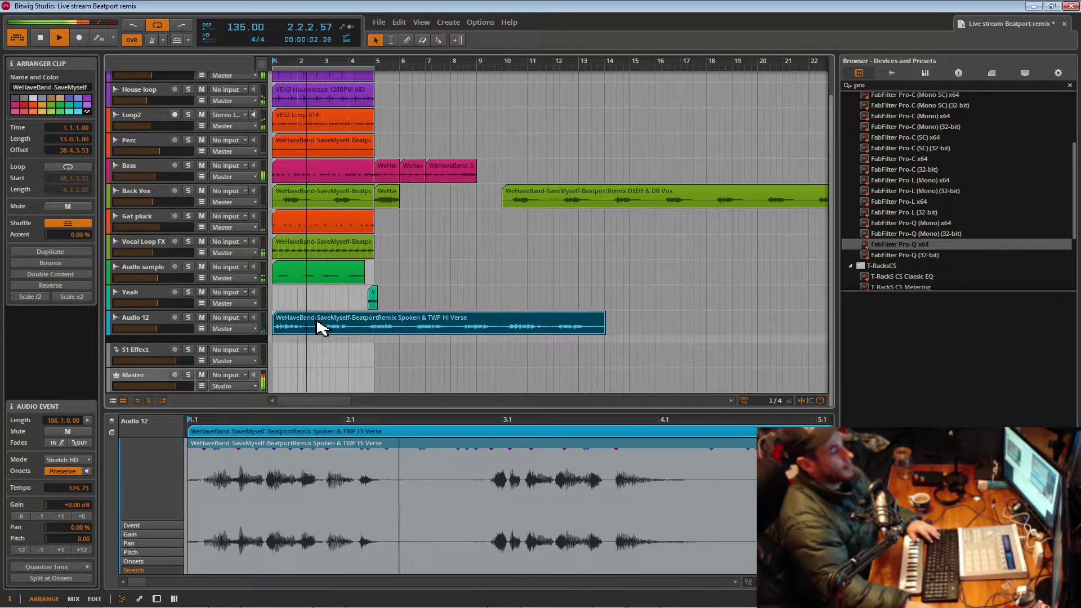
- Move the Audio 12 vocal clip later and extend its start back to bar 5 for a length of about 16 bars
{"action": "key", "text": "space"}
{"action": "left_click_drag", "start_coordinate": [478, 331], "coordinate": [653, 313]}
{"action": "left_click_drag", "start_coordinate": [457, 333], "coordinate": [381, 332]}
{"action": "key", "text": "space"}
{"action": "key", "text": "space"}
{"action": "key", "text": "space"}
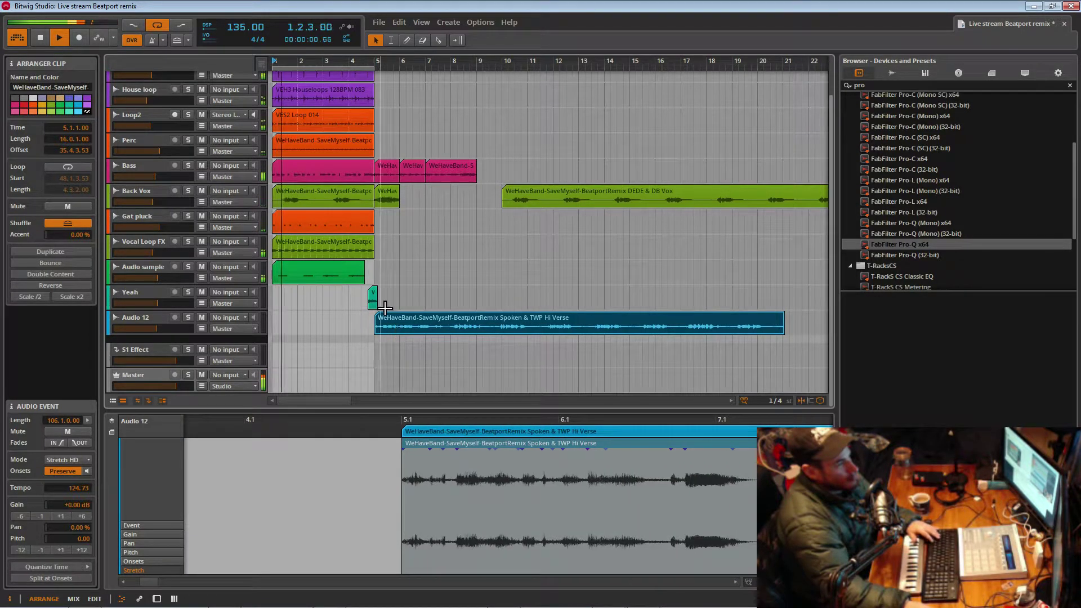
- Play the Audio 12 vocal from bar 5 and bounce its 16-bar clip in place
{"action": "left_click", "coordinate": [384, 305]}
{"action": "left_click", "coordinate": [379, 326]}
{"action": "key", "text": "space"}
{"action": "key", "text": "space"}
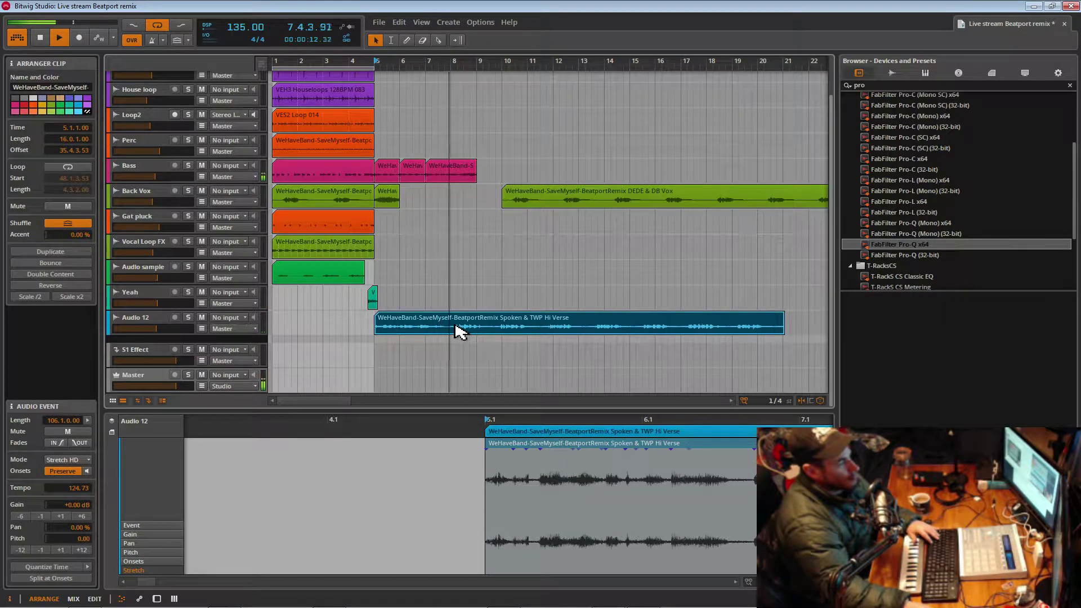
{"action": "right_click", "coordinate": [484, 330]}
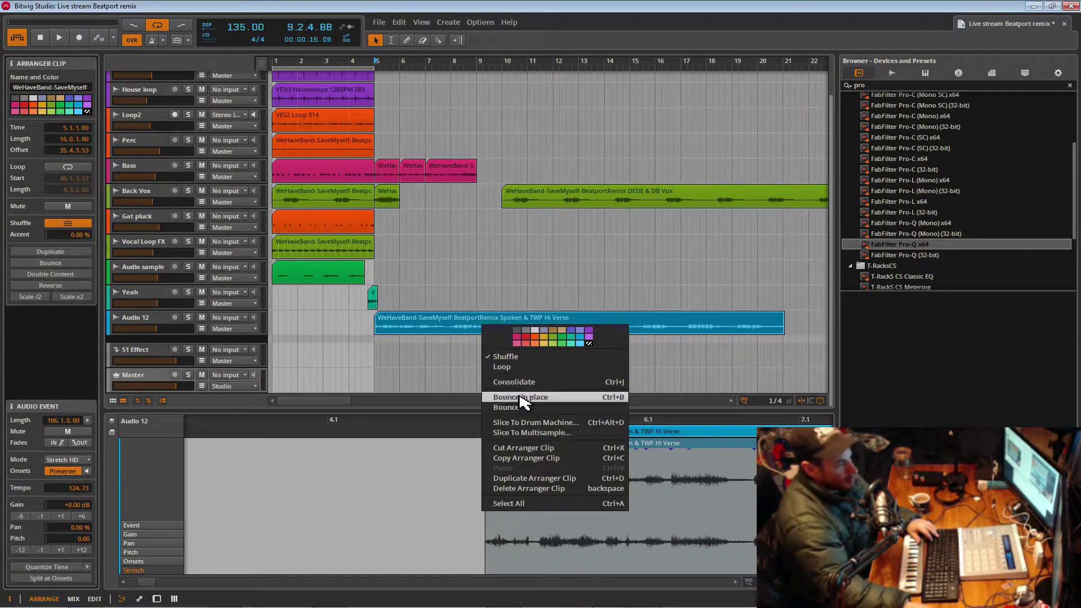
{"action": "left_click", "coordinate": [495, 397]}
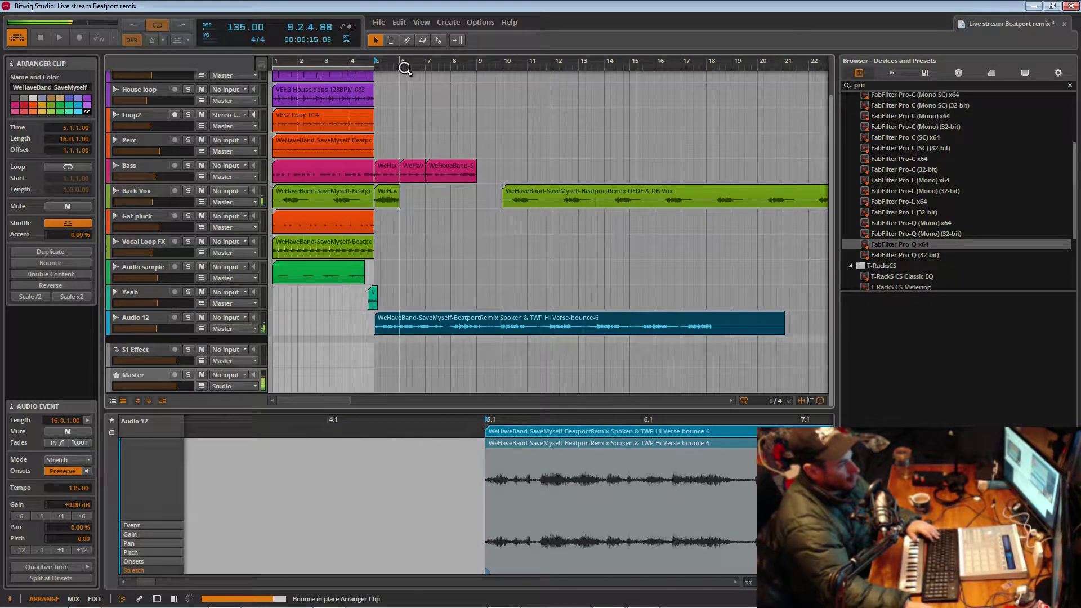
- Lower the project tempo to 128 BPM and audition the groove with the bounced vocal
{"action": "left_click_drag", "start_coordinate": [412, 65], "coordinate": [544, 65]}
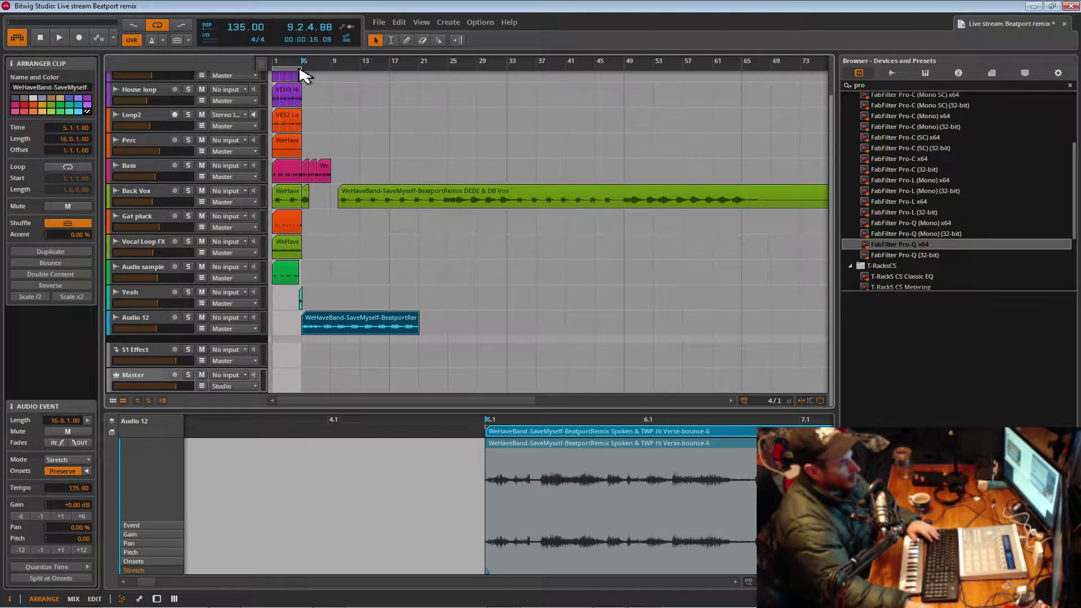
{"action": "left_click_drag", "start_coordinate": [246, 27], "coordinate": [246, 30]}
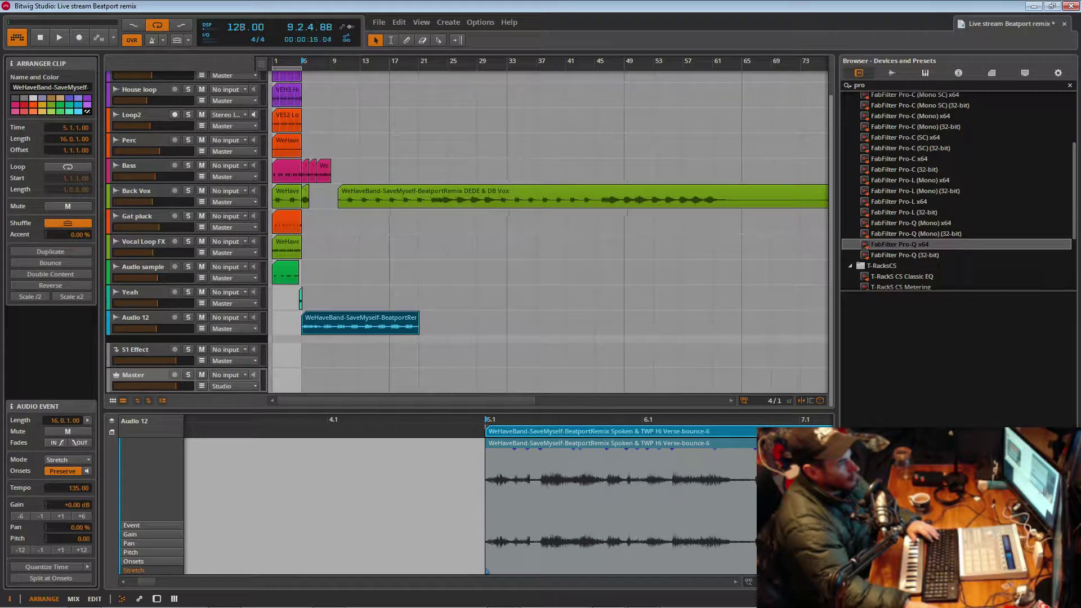
{"action": "key", "text": "space"}
{"action": "key", "text": "space"}
{"action": "left_click", "coordinate": [279, 68]}
{"action": "key", "text": "space"}
{"action": "key", "text": "space"}
{"action": "left_click_drag", "start_coordinate": [332, 60], "coordinate": [461, 67]}
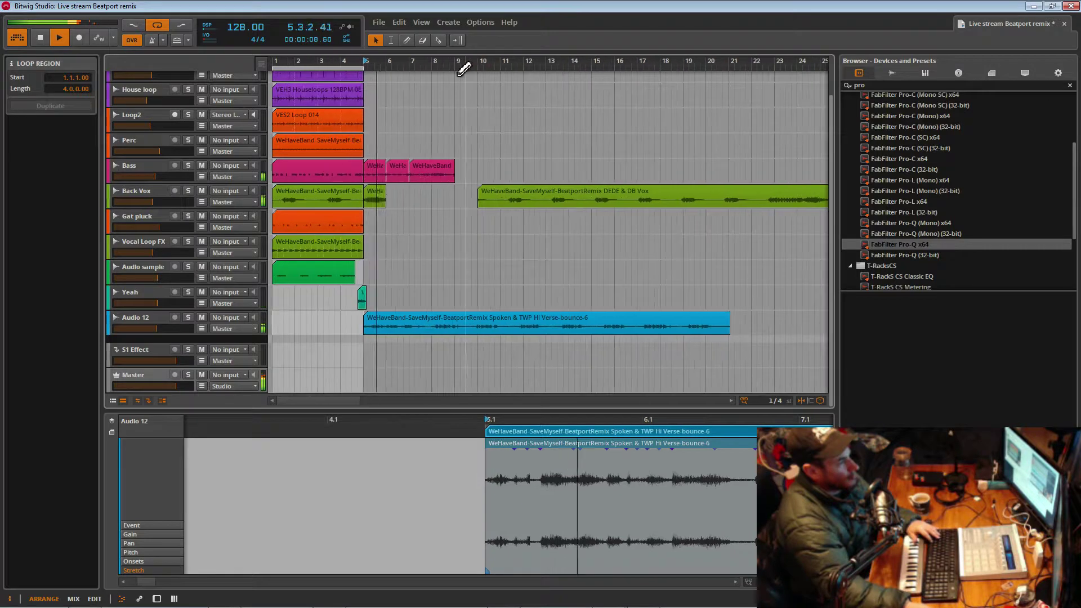
- Audition the groove from bar 1, raise the tempo to 130 BPM and save the project
{"action": "left_click", "coordinate": [280, 77]}
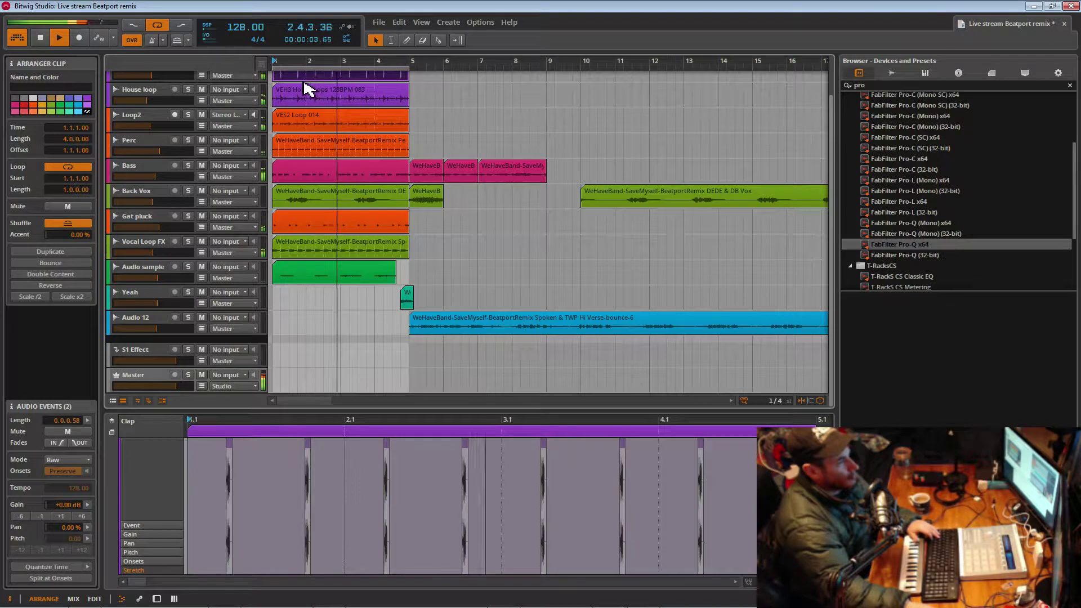
{"action": "scroll", "coordinate": [280, 88], "scroll_direction": "up", "scroll_amount": 2}
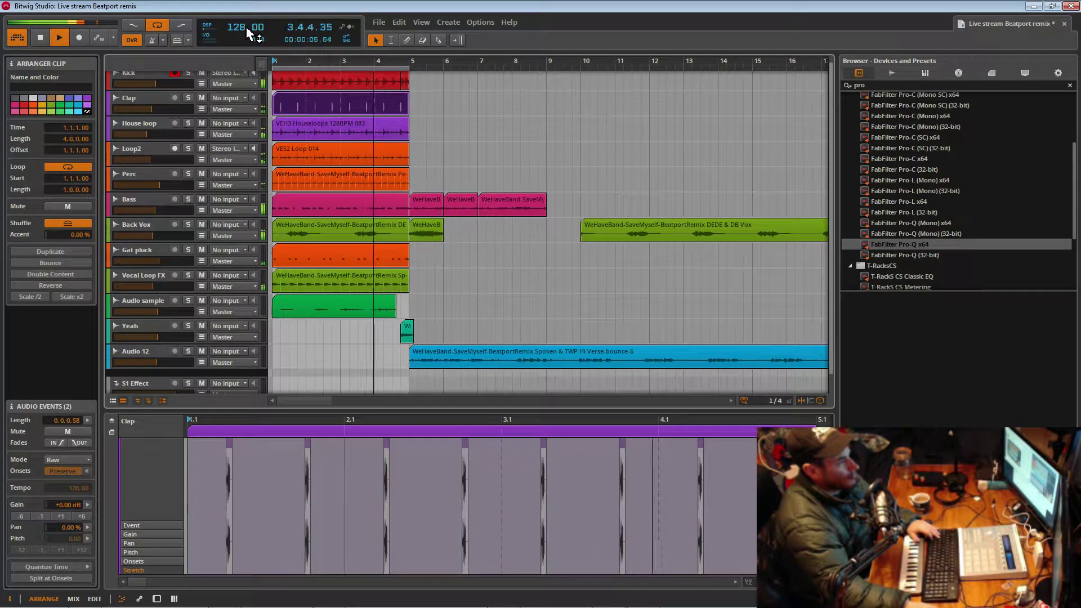
{"action": "key", "text": "ctrl+s"}
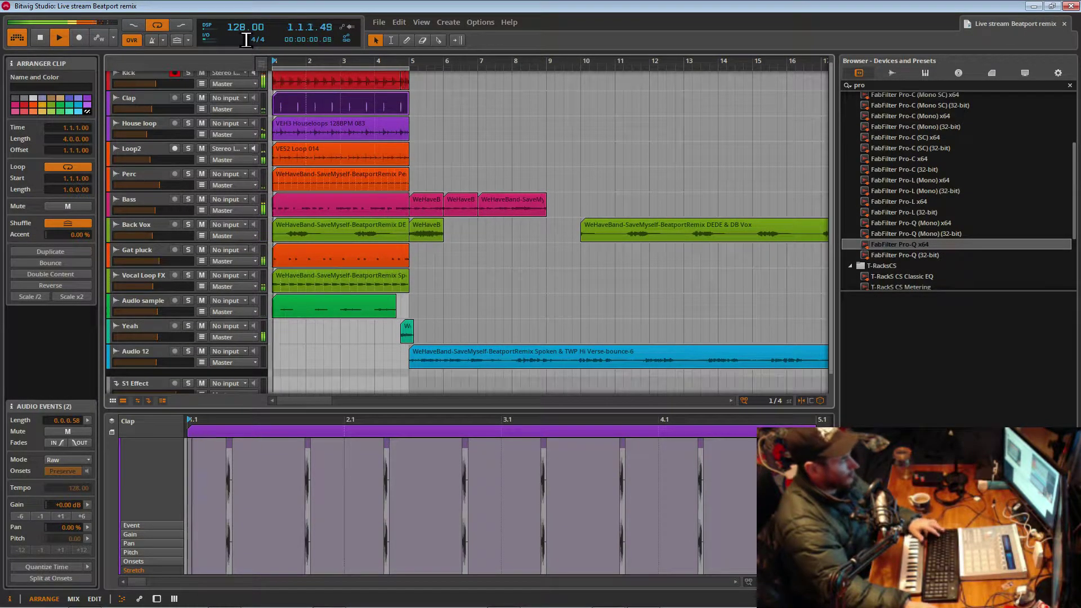
{"action": "left_click_drag", "start_coordinate": [315, 62], "coordinate": [315, 90]}
{"action": "scroll", "coordinate": [315, 63], "scroll_direction": "down", "scroll_amount": 2}
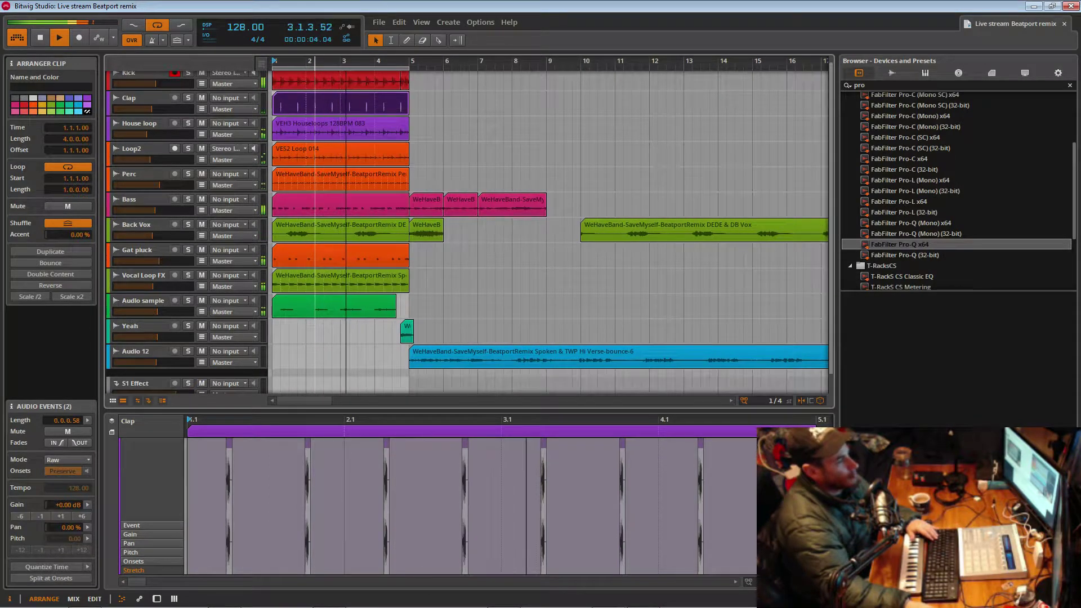
{"action": "left_click_drag", "start_coordinate": [245, 32], "coordinate": [245, 25]}
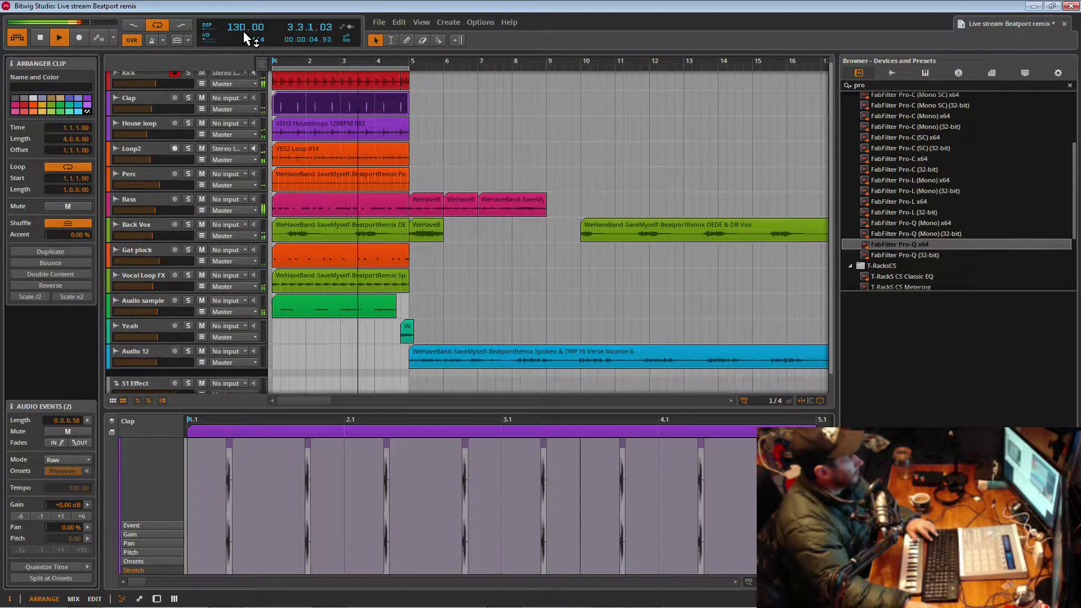
{"action": "key", "text": "ctrl+s"}
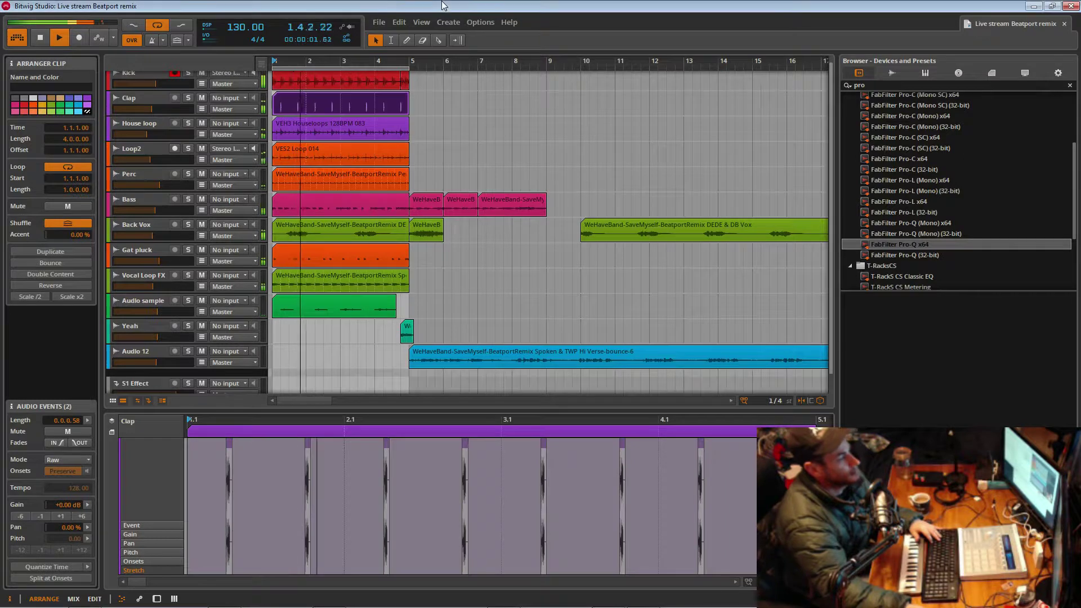
- Stop playback and copy all arranger clips on every track so that the copies start at bar 225
{"action": "scroll", "coordinate": [434, 188], "scroll_direction": "up", "scroll_amount": 1}
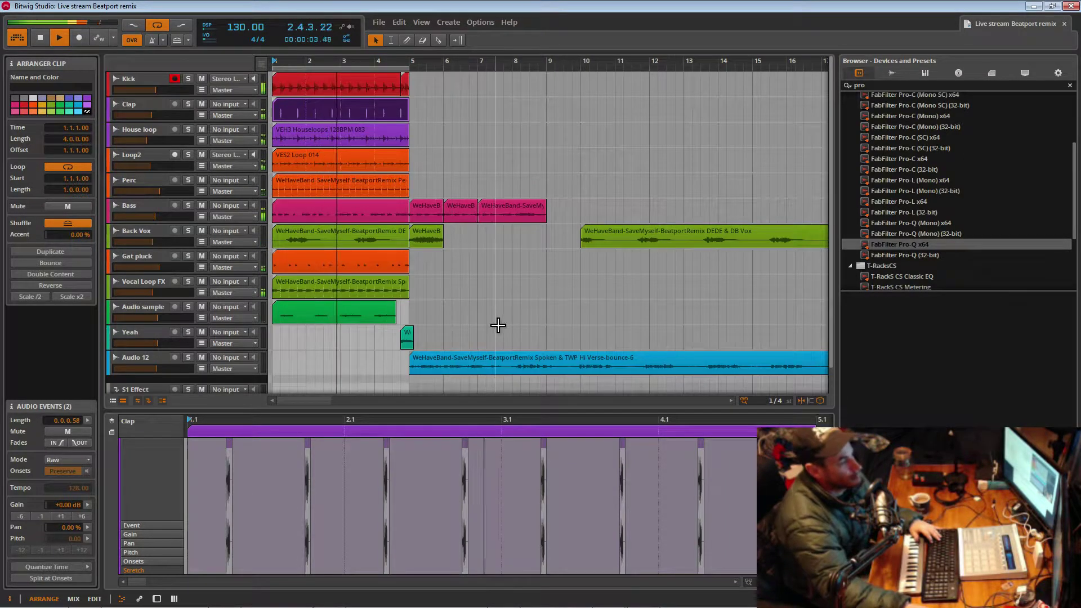
{"action": "left_click_drag", "start_coordinate": [532, 67], "coordinate": [532, 9]}
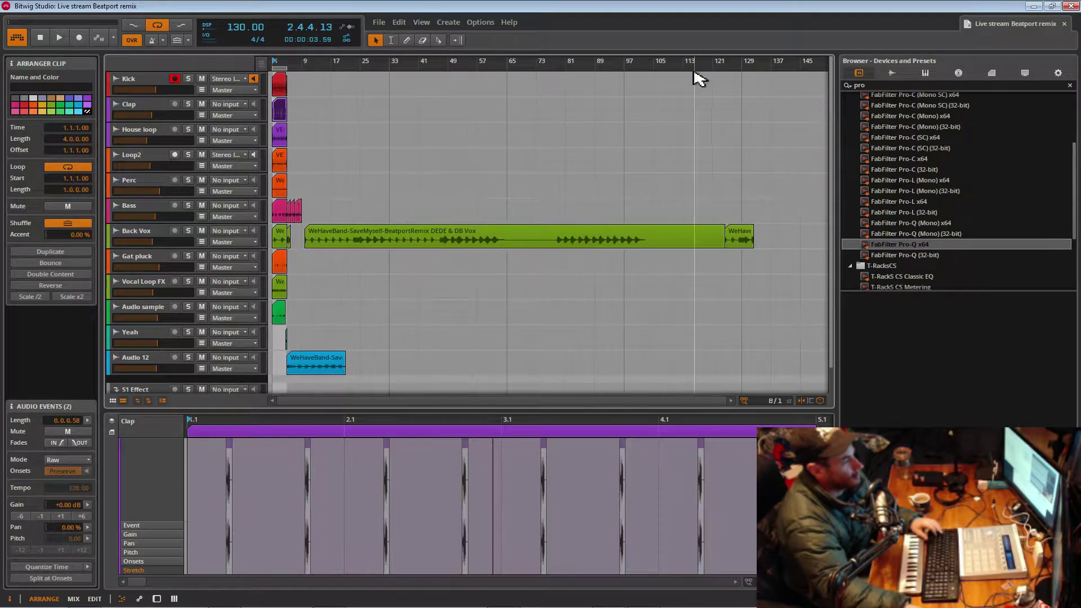
{"action": "left_click", "coordinate": [278, 83]}
{"action": "key", "text": "space"}
{"action": "scroll", "coordinate": [512, 203], "scroll_direction": "down", "scroll_amount": 2}
{"action": "left_click", "coordinate": [788, 373]}
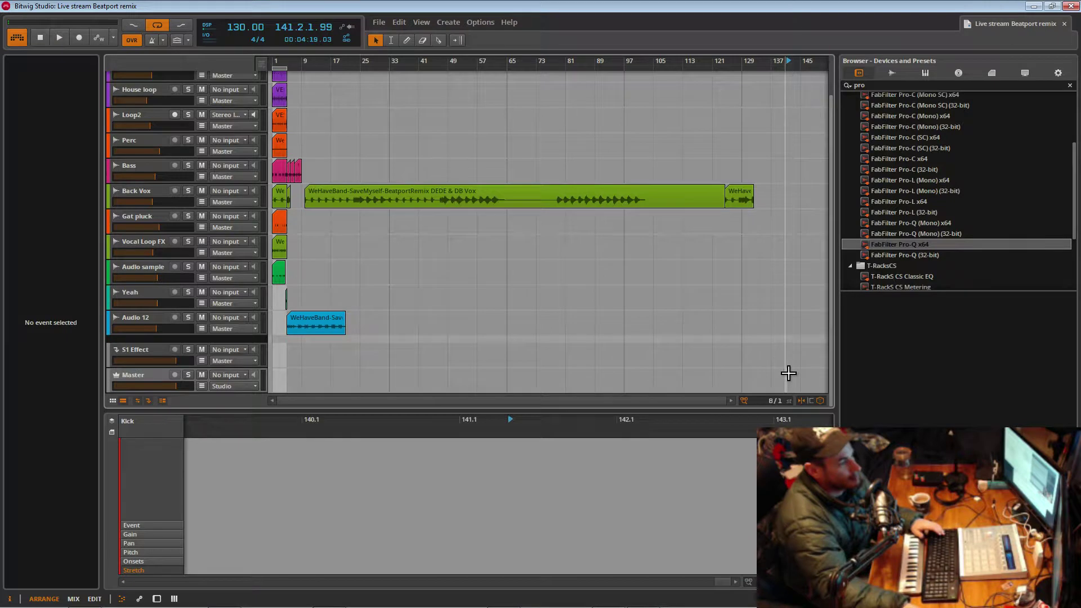
{"action": "mouse_move", "coordinate": [773, 353]}
{"action": "left_mouse_down"}
{"action": "mouse_move", "coordinate": [481, 238]}
{"action": "mouse_move", "coordinate": [259, 56]}
{"action": "mouse_move", "coordinate": [239, 5]}
{"action": "mouse_move", "coordinate": [258, 100]}
{"action": "mouse_move", "coordinate": [267, 70]}
{"action": "left_mouse_up"}
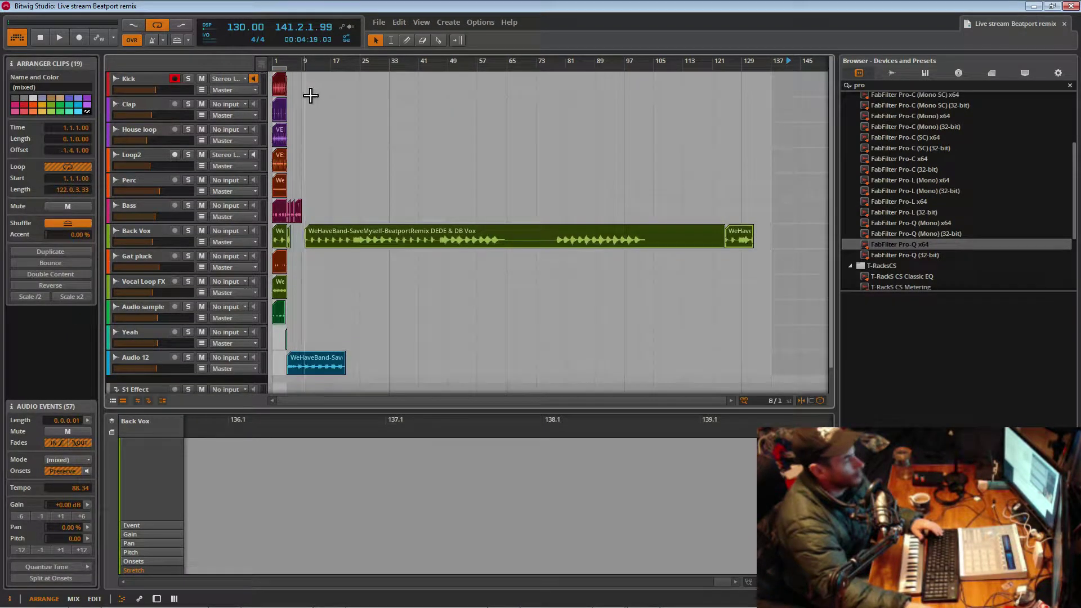
{"action": "left_click_drag", "start_coordinate": [343, 67], "coordinate": [343, 45]}
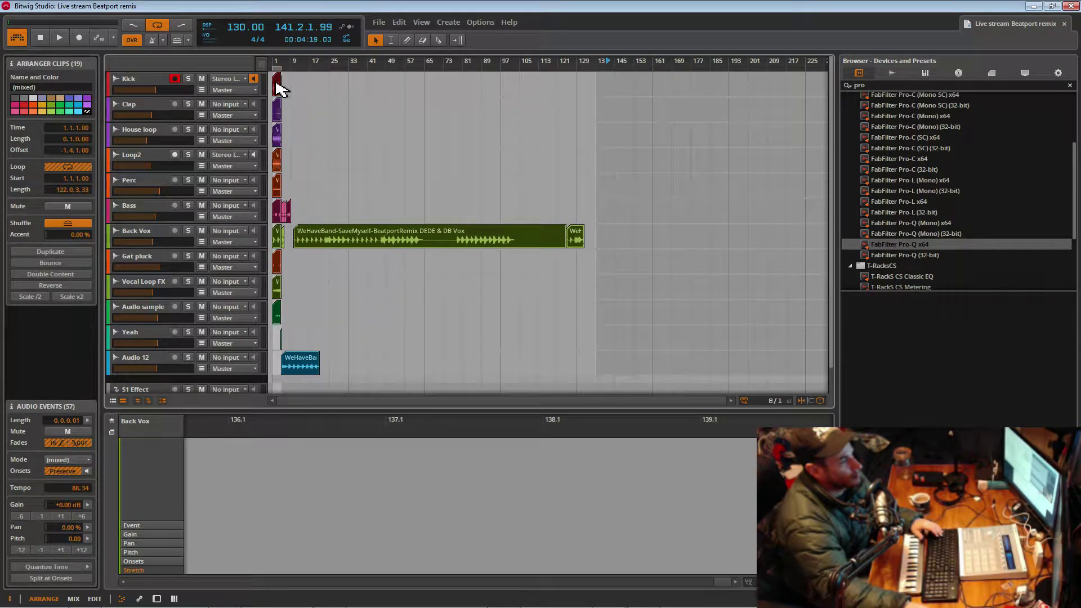
{"action": "left_click_drag", "start_coordinate": [280, 94], "coordinate": [807, 95]}
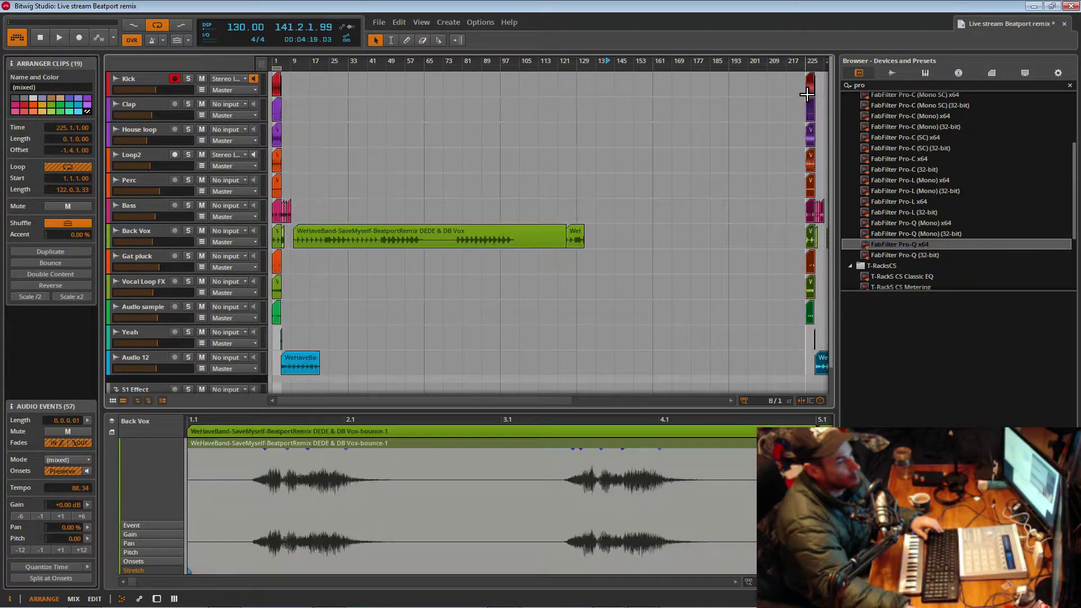
- Delete the long Back Vox clips after the opening groove and the original Audio 12 vocal clip at bar 5
{"action": "left_click", "coordinate": [314, 240]}
{"action": "key", "text": "Delete"}
{"action": "left_click_drag", "start_coordinate": [602, 290], "coordinate": [350, 231]}
{"action": "left_click", "coordinate": [318, 363]}
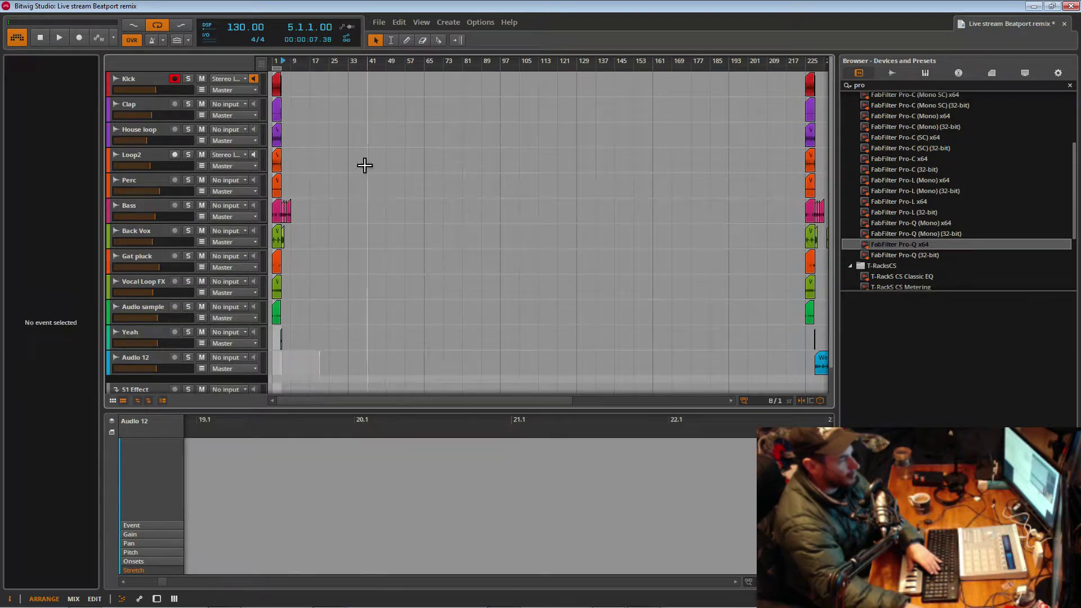
{"action": "key", "text": "Delete"}
- Play the groove from bar 1 and move all its clips except the Kick clips to start at bar 9
{"action": "left_click_drag", "start_coordinate": [318, 61], "coordinate": [826, 65]}
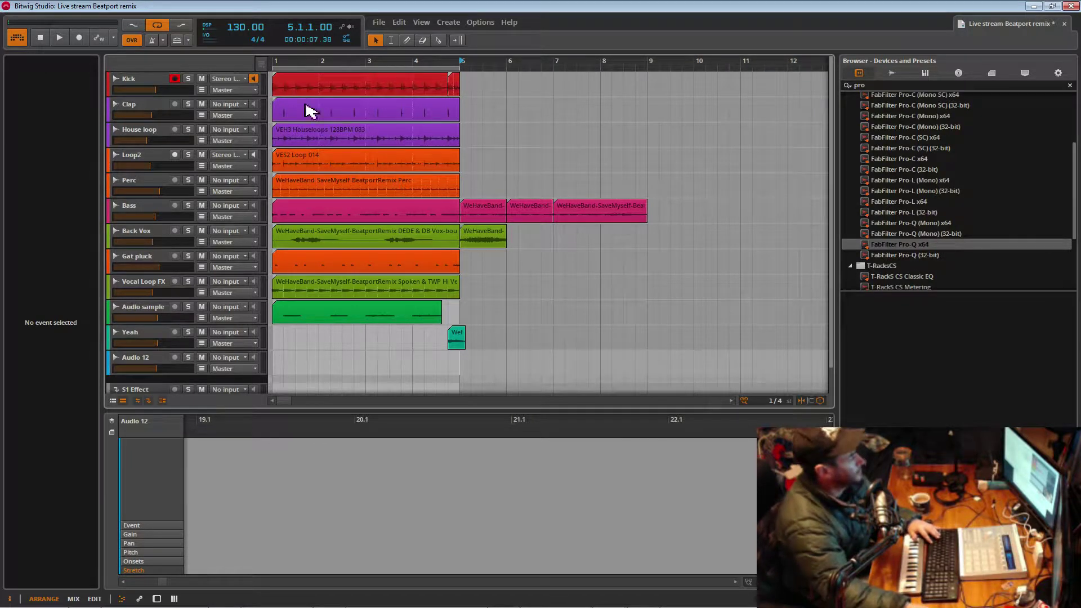
{"action": "left_click", "coordinate": [282, 90]}
{"action": "key", "text": "space"}
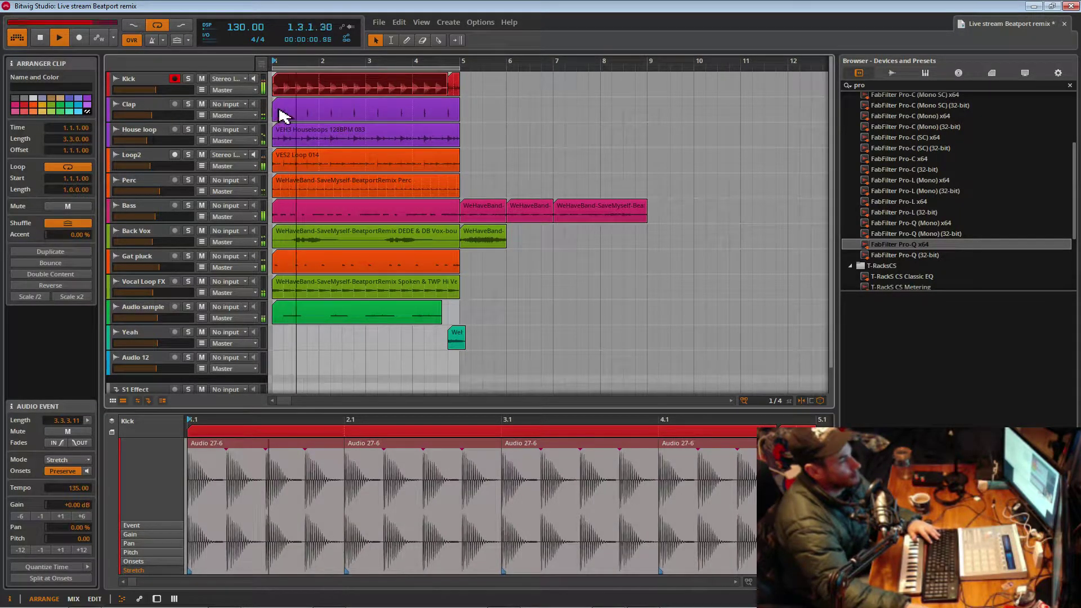
{"action": "key", "text": "space"}
{"action": "key", "text": "space"}
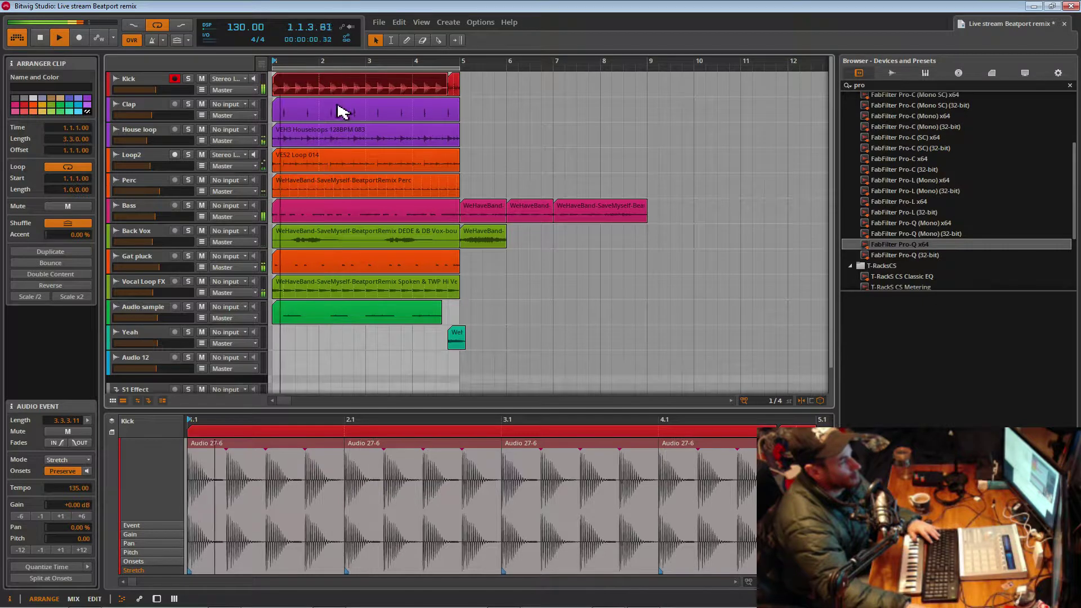
{"action": "left_click", "coordinate": [290, 112]}
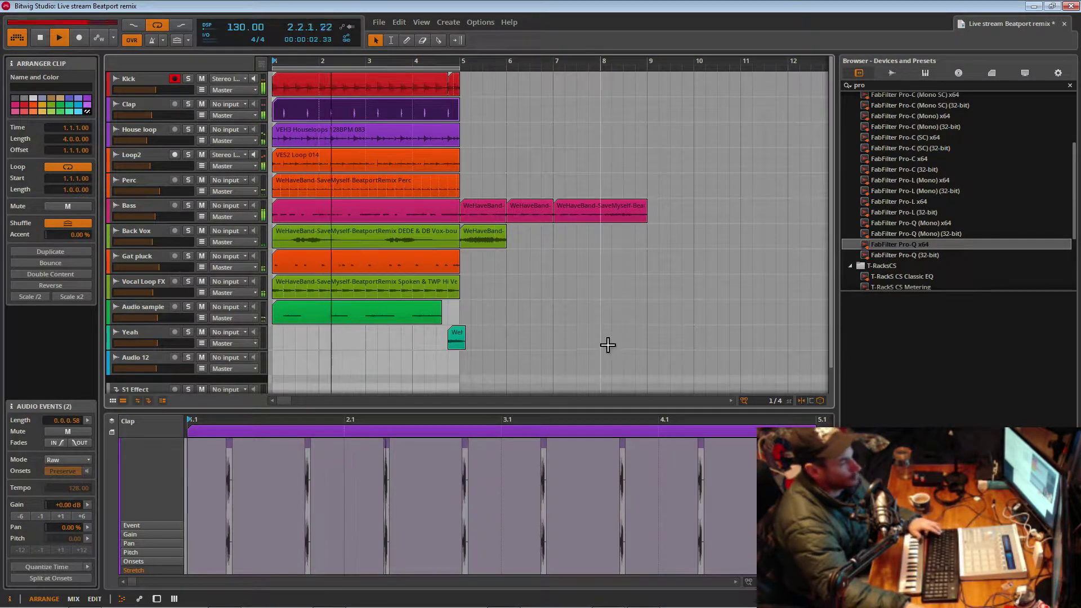
{"action": "left_click_drag", "start_coordinate": [669, 356], "coordinate": [273, 74]}
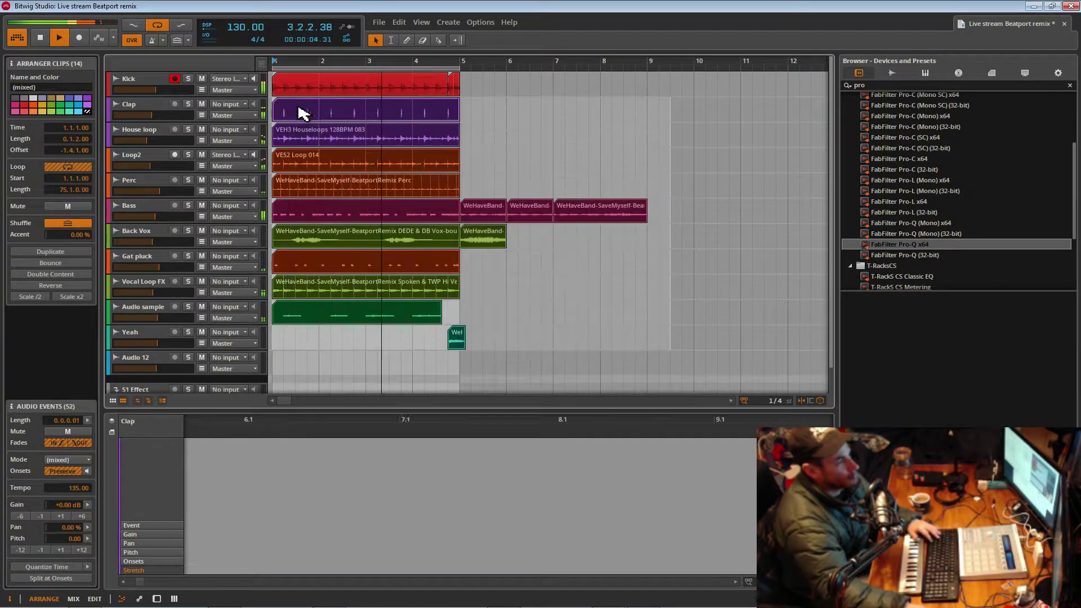
{"action": "left_click_drag", "start_coordinate": [302, 109], "coordinate": [669, 109]}
- Try to rework the first Kick clip with a three-bar length, a 1.2.0.00 loop length and a start trimmed to 1.2.1
{"action": "left_click", "coordinate": [290, 90]}
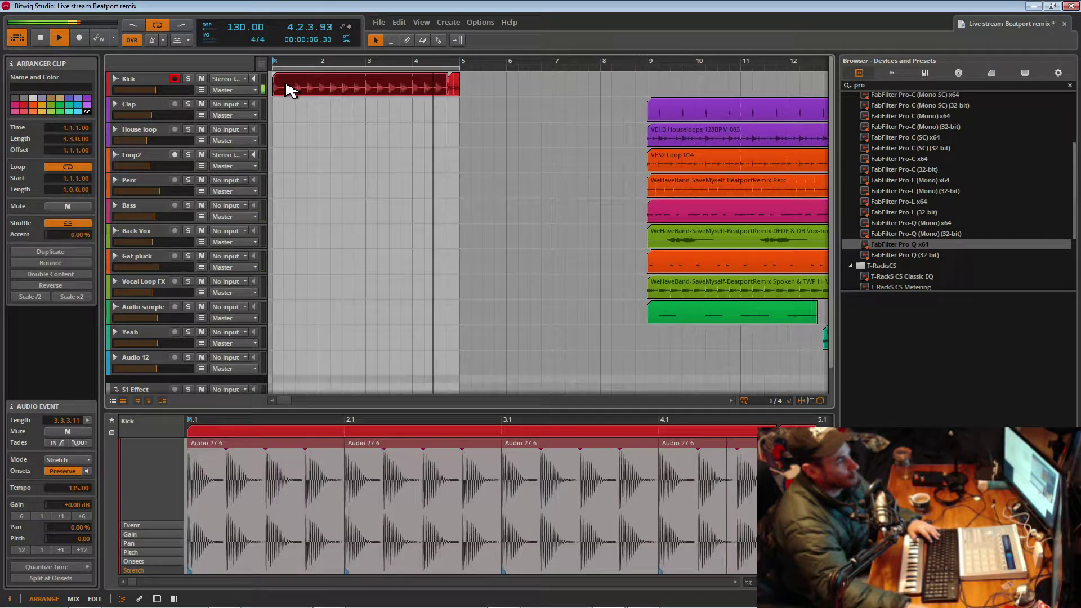
{"action": "left_click", "coordinate": [454, 88]}
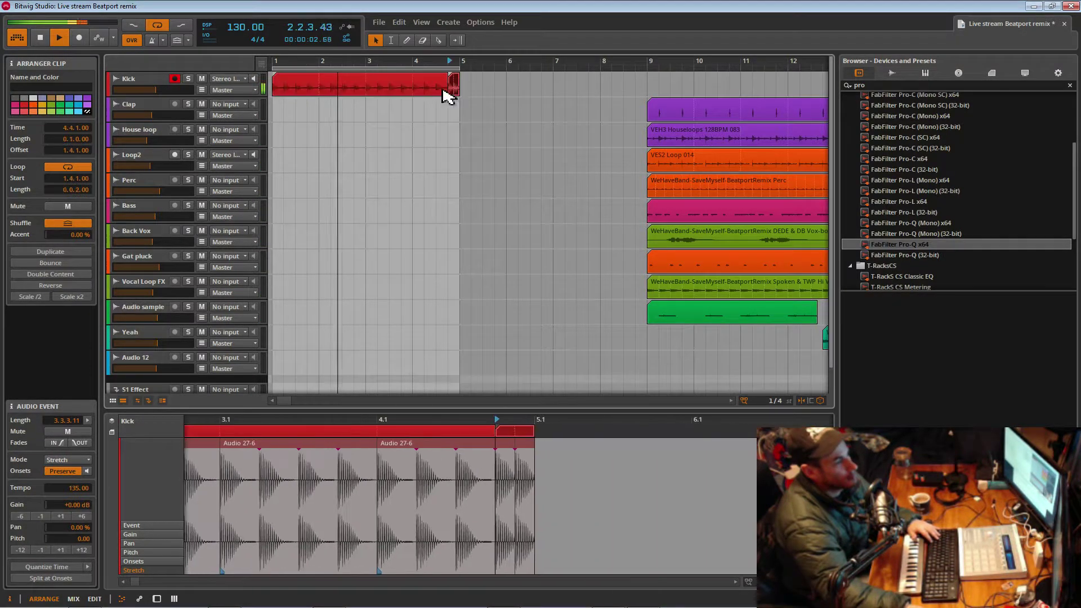
{"action": "left_click", "coordinate": [307, 92]}
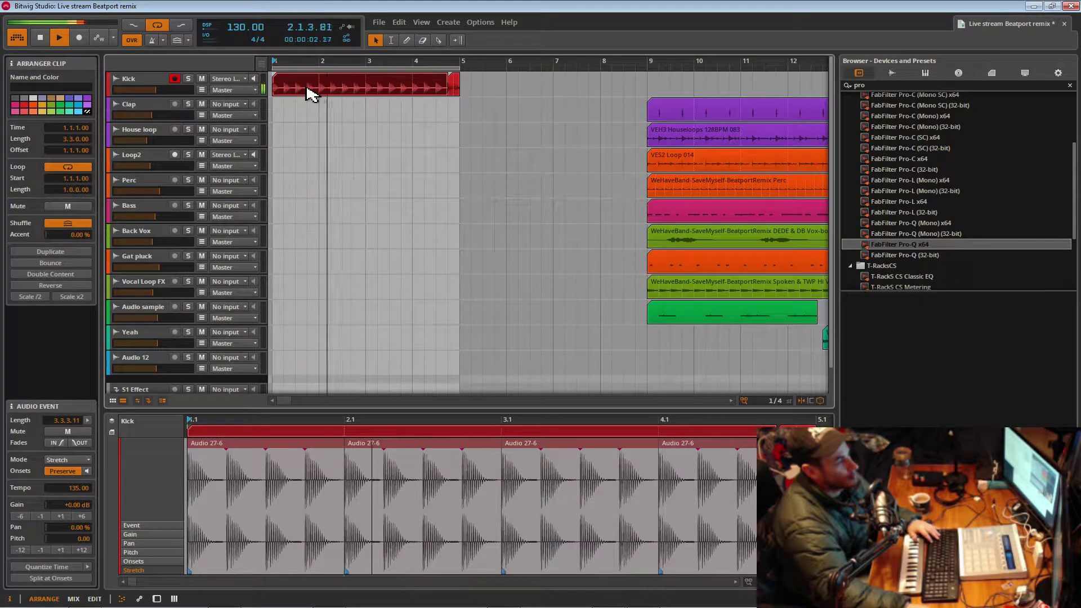
{"action": "left_click_drag", "start_coordinate": [298, 62], "coordinate": [298, 123]}
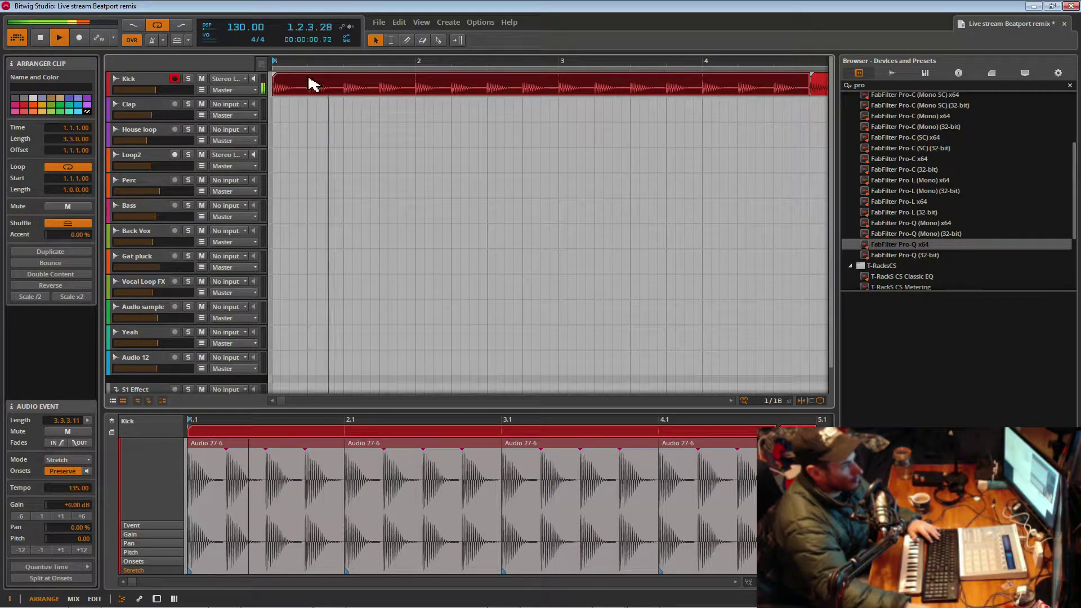
{"action": "mouse_move", "coordinate": [274, 90]}
{"action": "left_mouse_down"}
{"action": "mouse_move", "coordinate": [398, 92]}
{"action": "mouse_move", "coordinate": [276, 89]}
{"action": "left_mouse_up"}
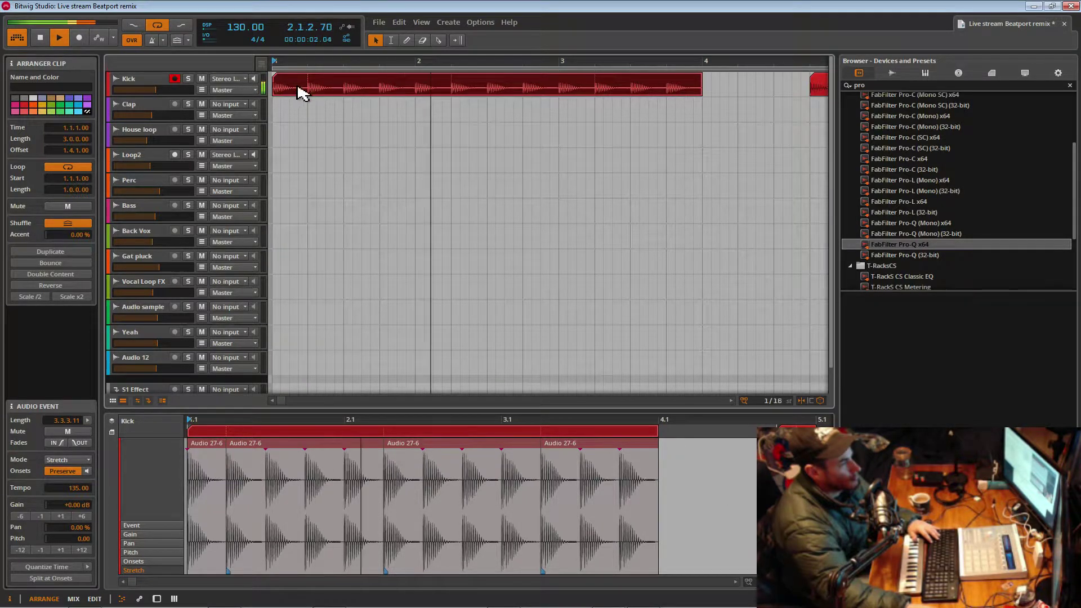
{"action": "left_click_drag", "start_coordinate": [309, 90], "coordinate": [379, 93]}
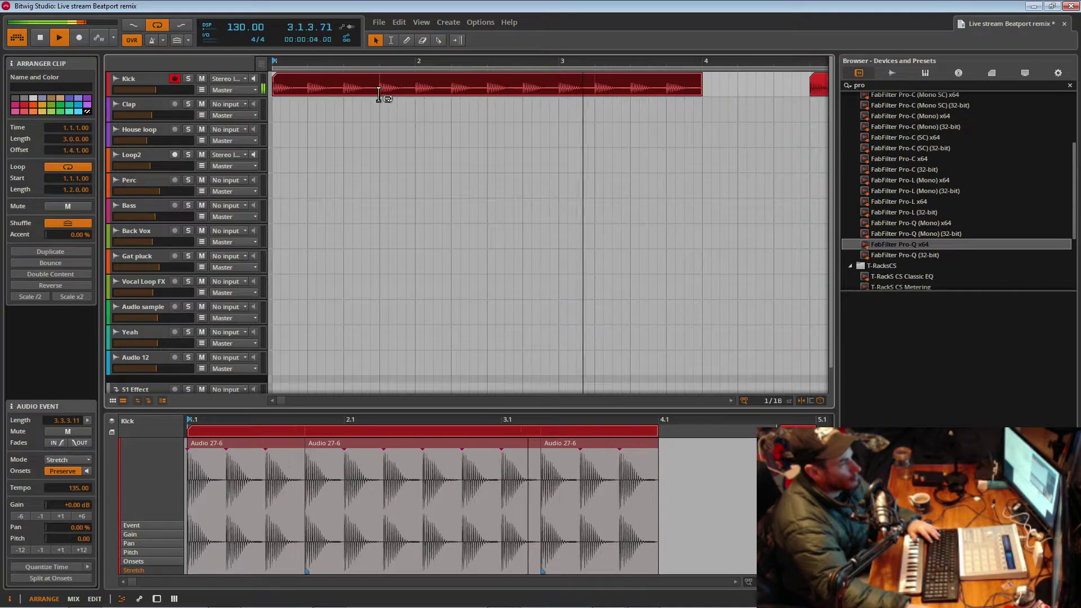
{"action": "key", "text": "space"}
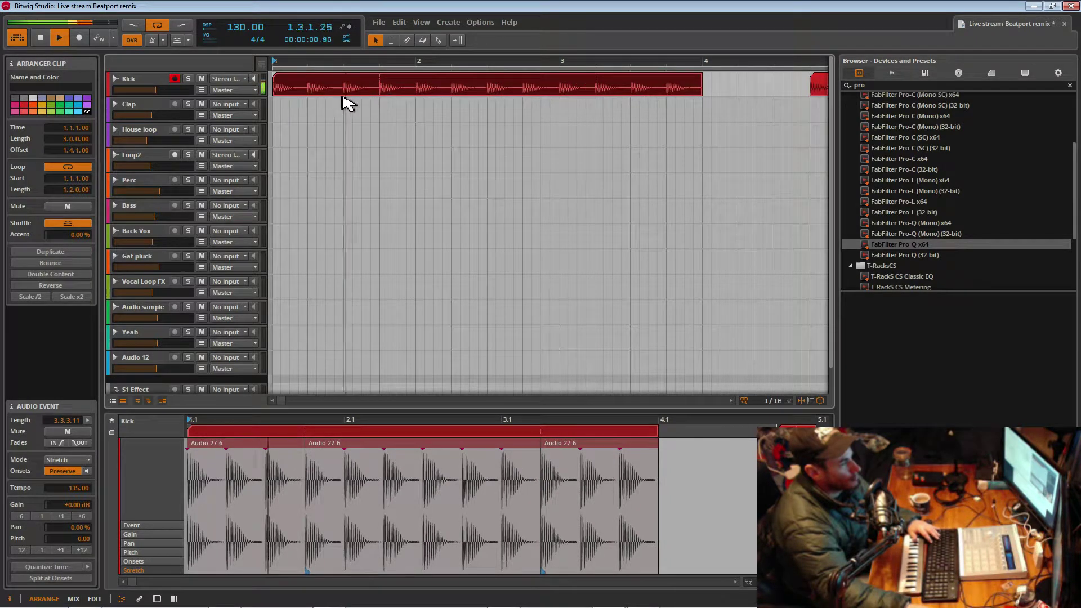
{"action": "left_click_drag", "start_coordinate": [301, 97], "coordinate": [313, 98]}
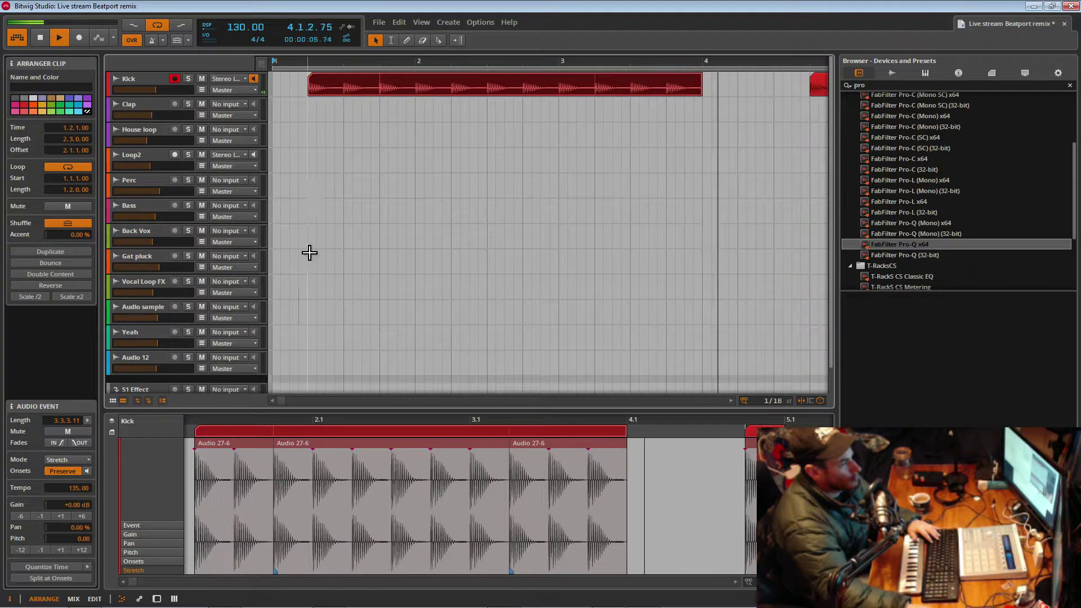
- Undo the Kick clip's length, loop and start edits, keeping the other tracks' clips at bar 9
{"action": "key", "text": "ctrl+z"}
{"action": "key", "text": "ctrl+z"}
{"action": "key", "text": "ctrl+z"}
{"action": "key", "text": "ctrl+z"}
{"action": "key", "text": "ctrl+z"}
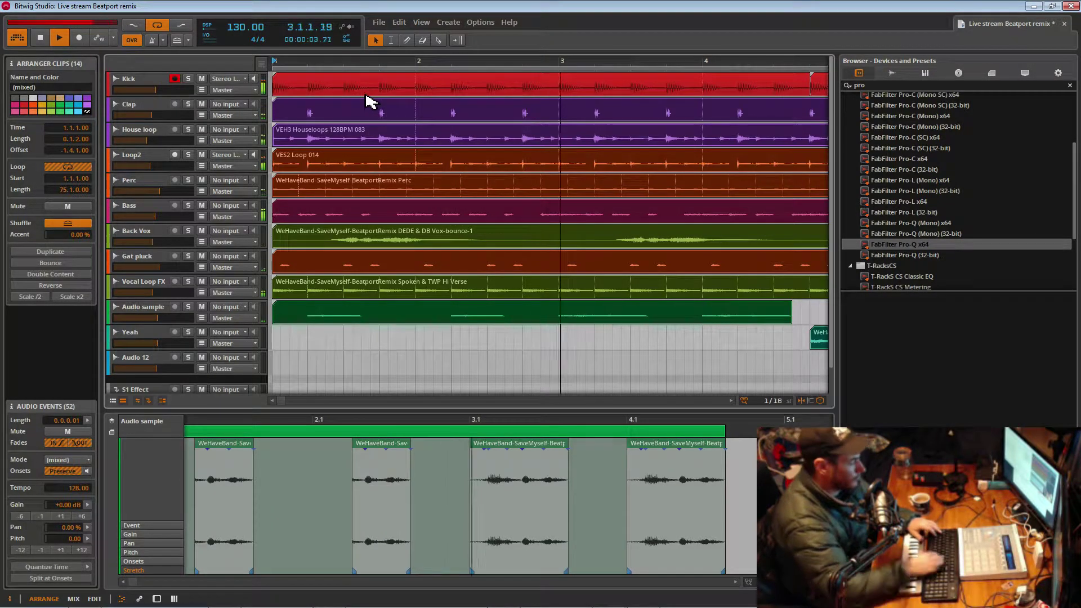
{"action": "key", "text": "ctrl+z"}
- Split the first Kick clip at 2.3.1 and delete the part before the split
{"action": "mouse_move", "coordinate": [370, 61]}
{"action": "left_mouse_down"}
{"action": "mouse_move", "coordinate": [371, 38]}
{"action": "mouse_move", "coordinate": [371, 58]}
{"action": "left_mouse_up"}
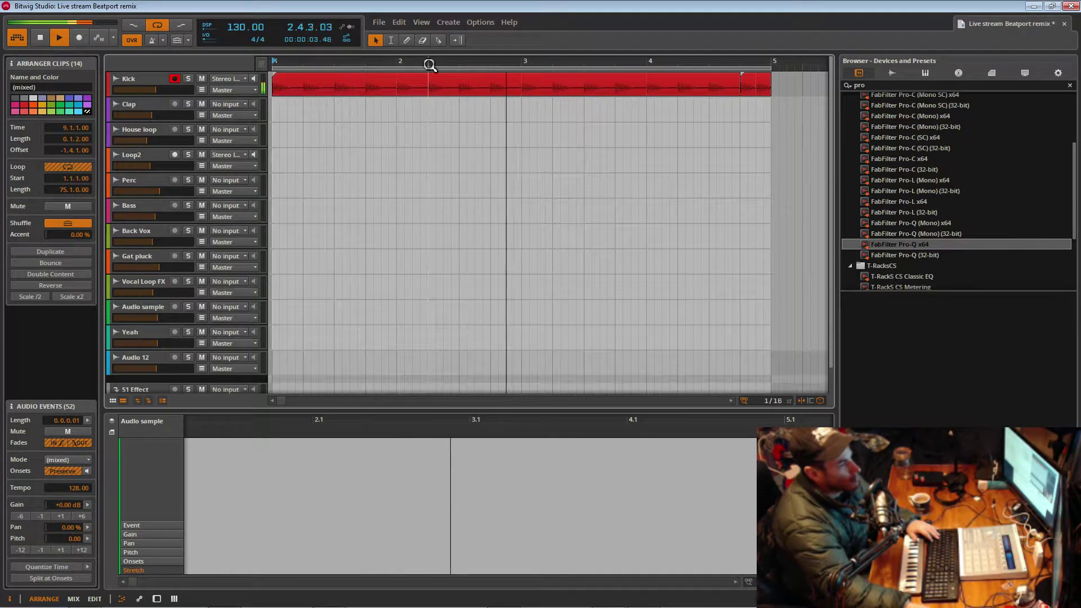
{"action": "left_click", "coordinate": [440, 41]}
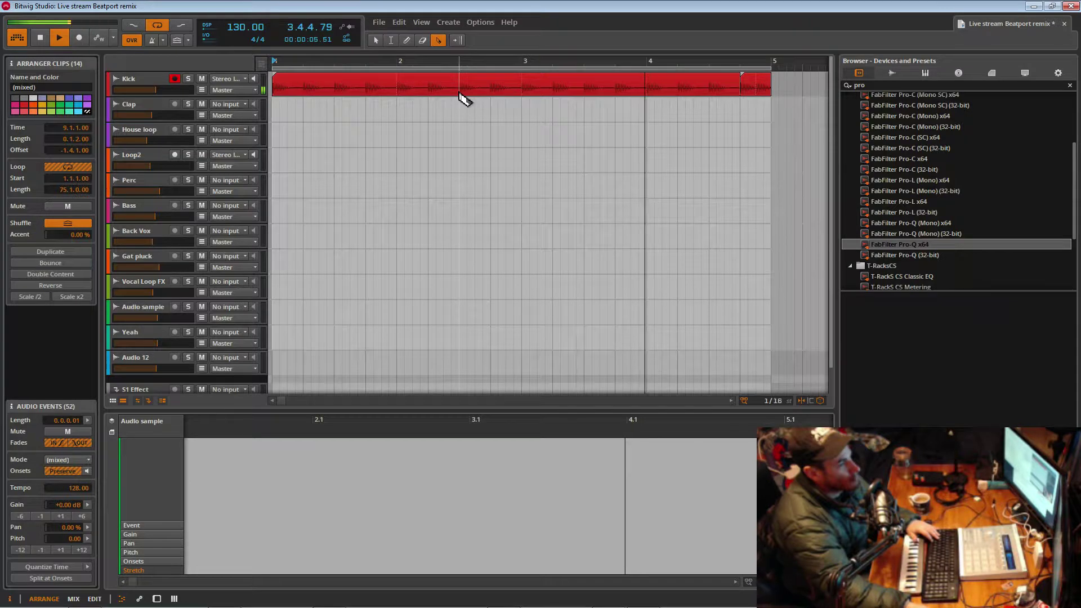
{"action": "left_click", "coordinate": [460, 96]}
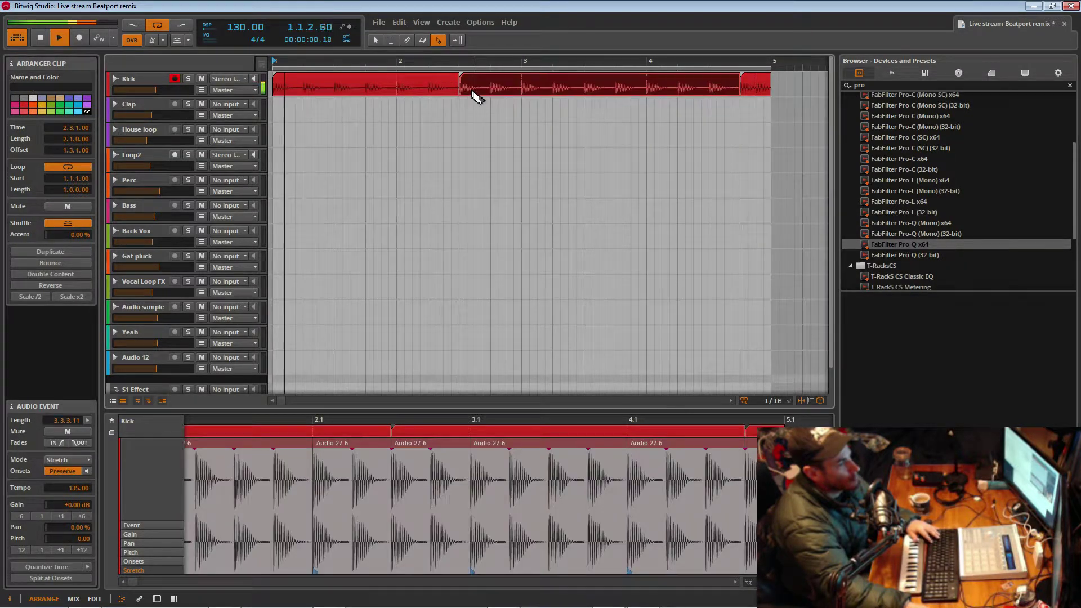
{"action": "left_click", "coordinate": [375, 41]}
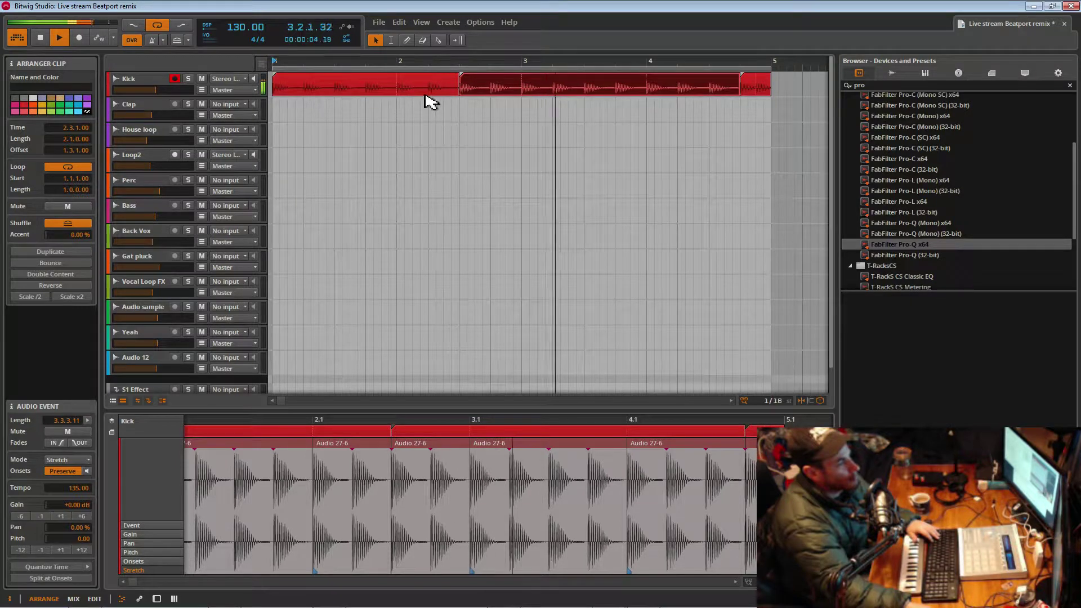
{"action": "left_click", "coordinate": [321, 85]}
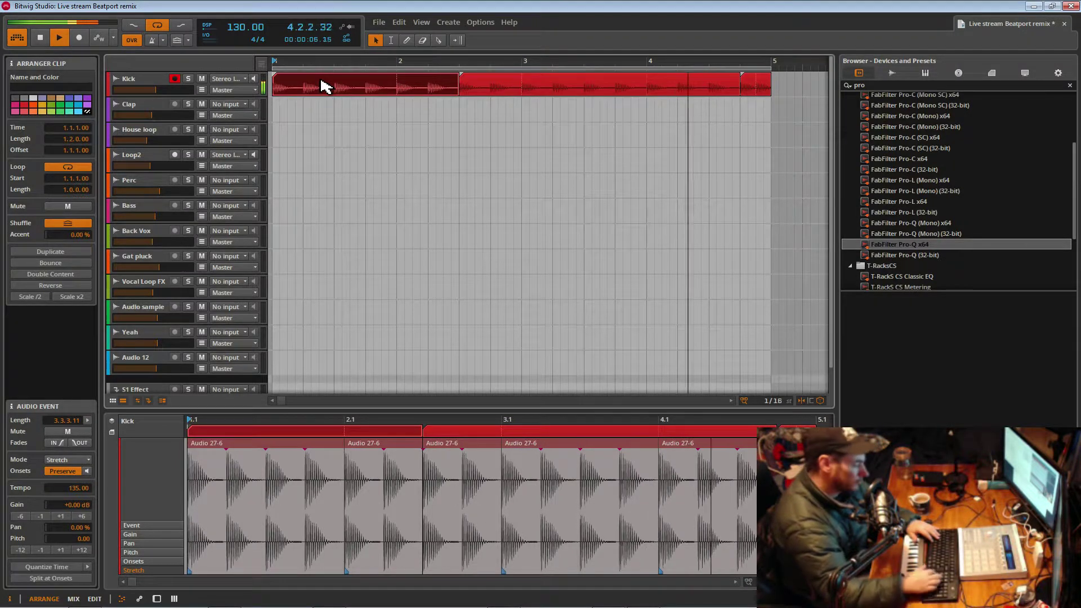
{"action": "key", "text": "Delete"}
- Cut the long Kick clip down to the piece between 2.3.1 and bar 3, and extend that piece to fill 1.1.1 to 4.4.1
{"action": "left_click", "coordinate": [465, 92]}
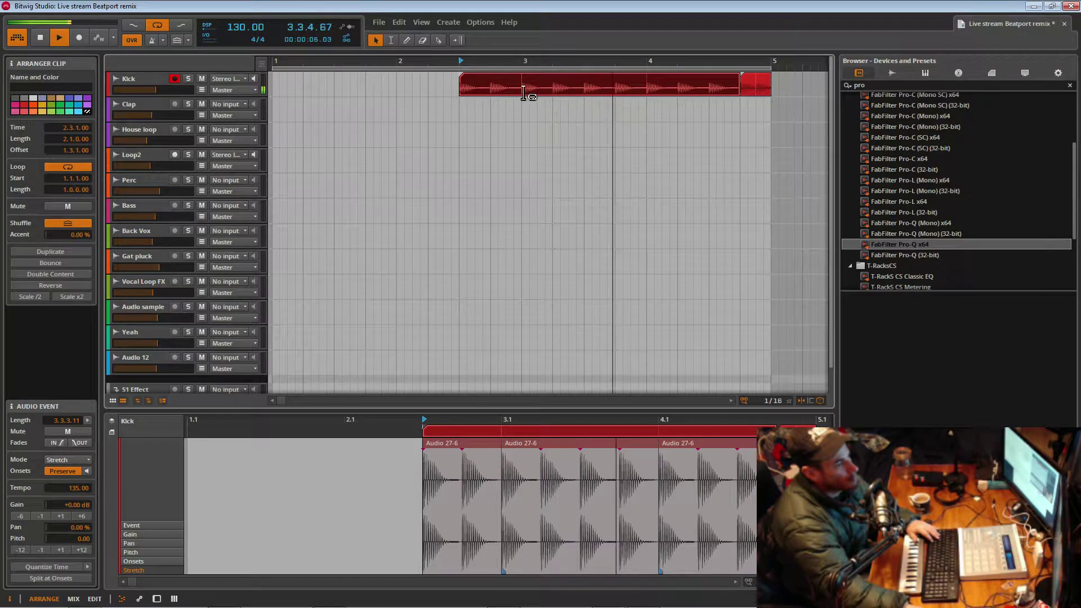
{"action": "left_click", "coordinate": [439, 40]}
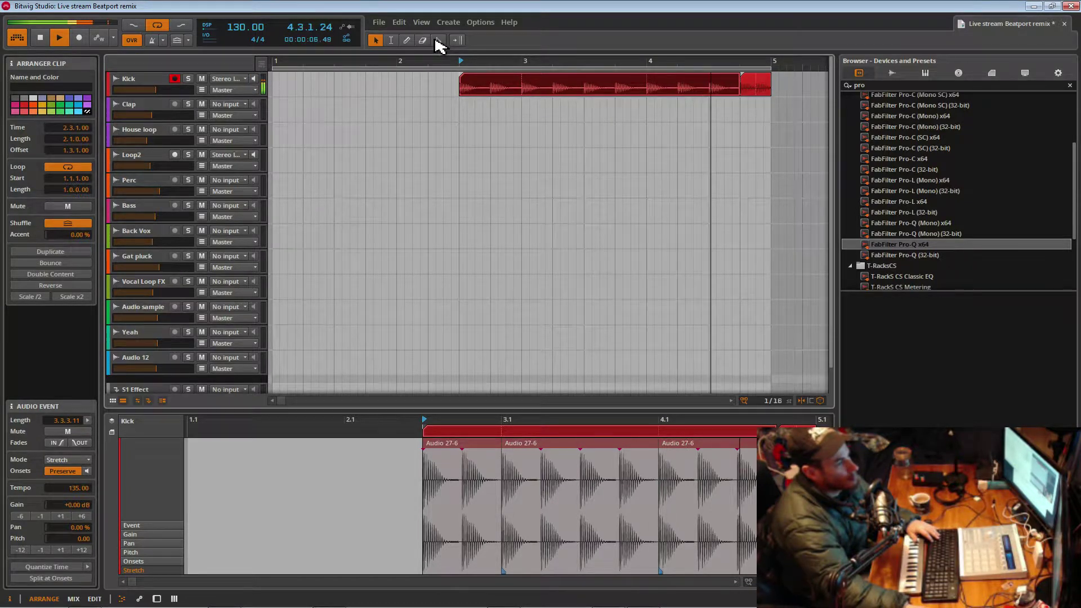
{"action": "left_click", "coordinate": [528, 85]}
{"action": "key", "text": "Delete"}
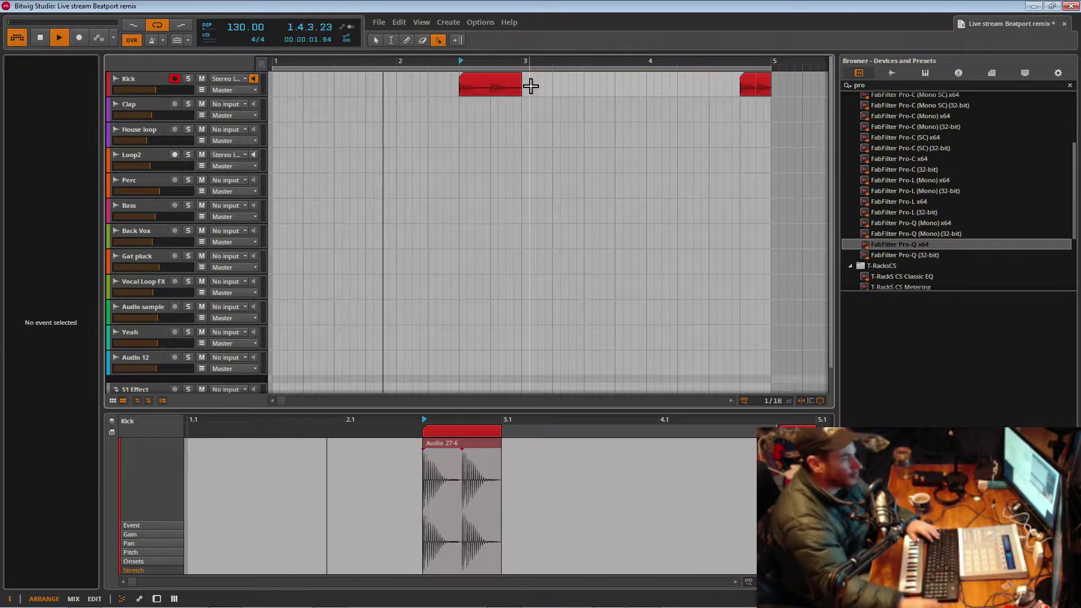
{"action": "left_click", "coordinate": [376, 41]}
{"action": "left_click_drag", "start_coordinate": [490, 84], "coordinate": [740, 126]}
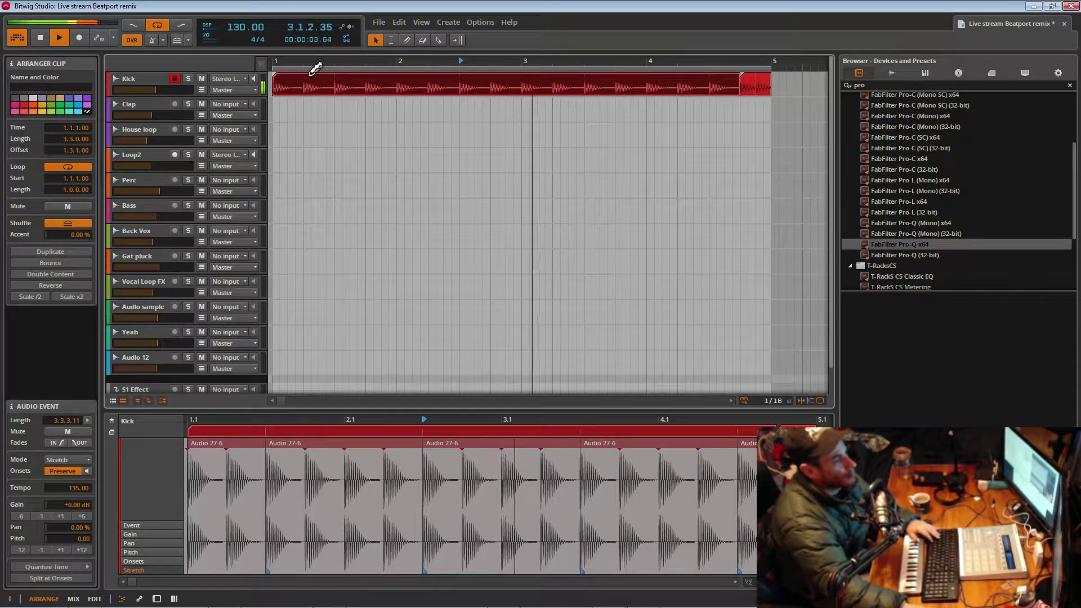
- Play the Kick clip from bar 1, shorten its loop length to 0.2.0.00 and save the project
{"action": "left_click", "coordinate": [278, 62]}
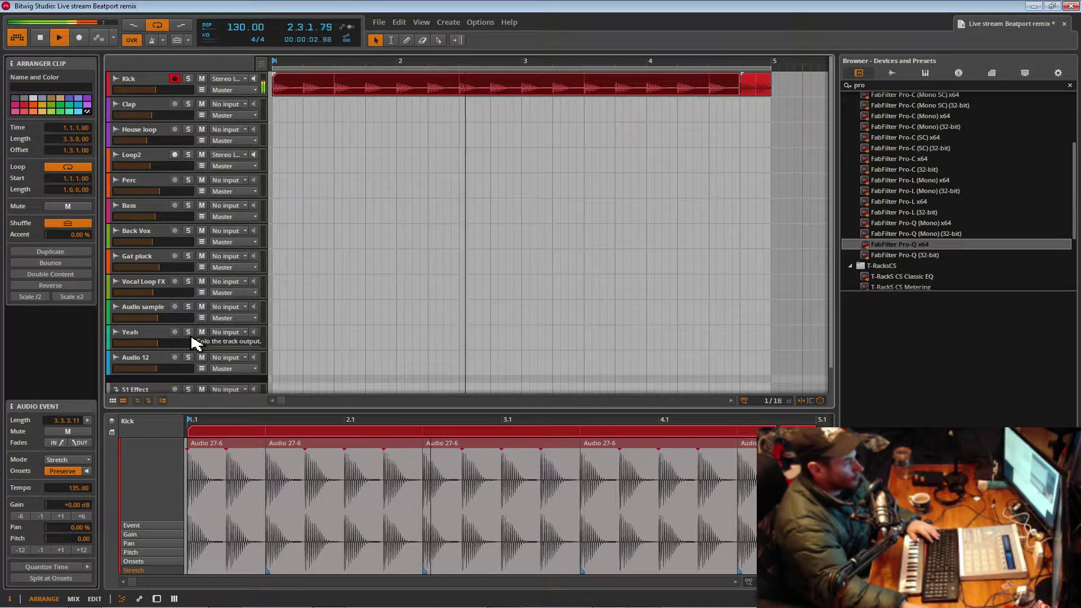
{"action": "left_click_drag", "start_coordinate": [331, 97], "coordinate": [307, 101]}
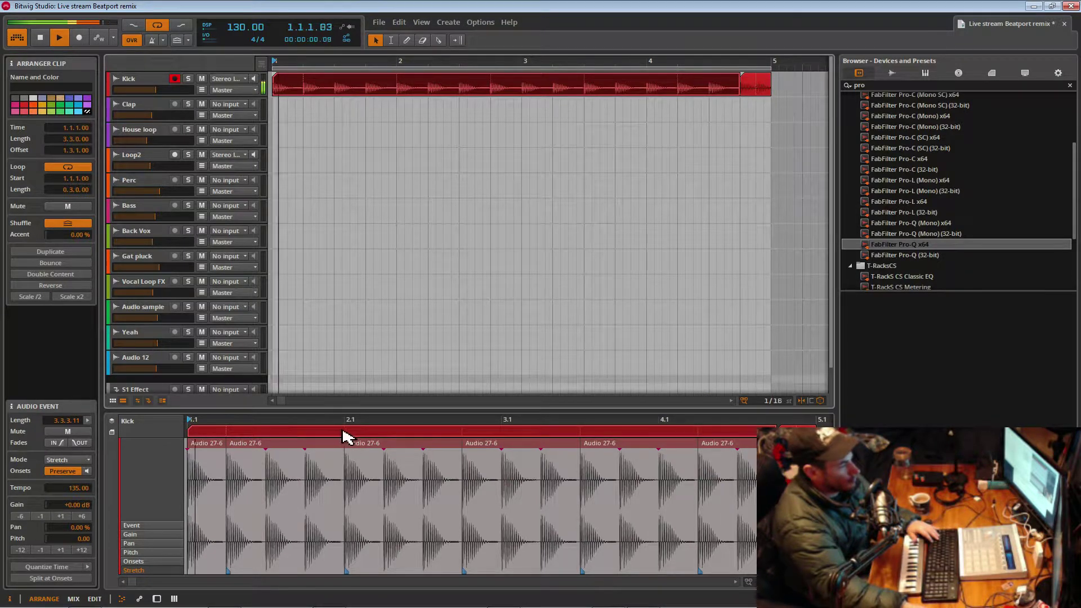
{"action": "mouse_move", "coordinate": [303, 90]}
{"action": "left_mouse_down"}
{"action": "mouse_move", "coordinate": [278, 93]}
{"action": "mouse_move", "coordinate": [313, 99]}
{"action": "mouse_move", "coordinate": [304, 104]}
{"action": "left_mouse_up"}
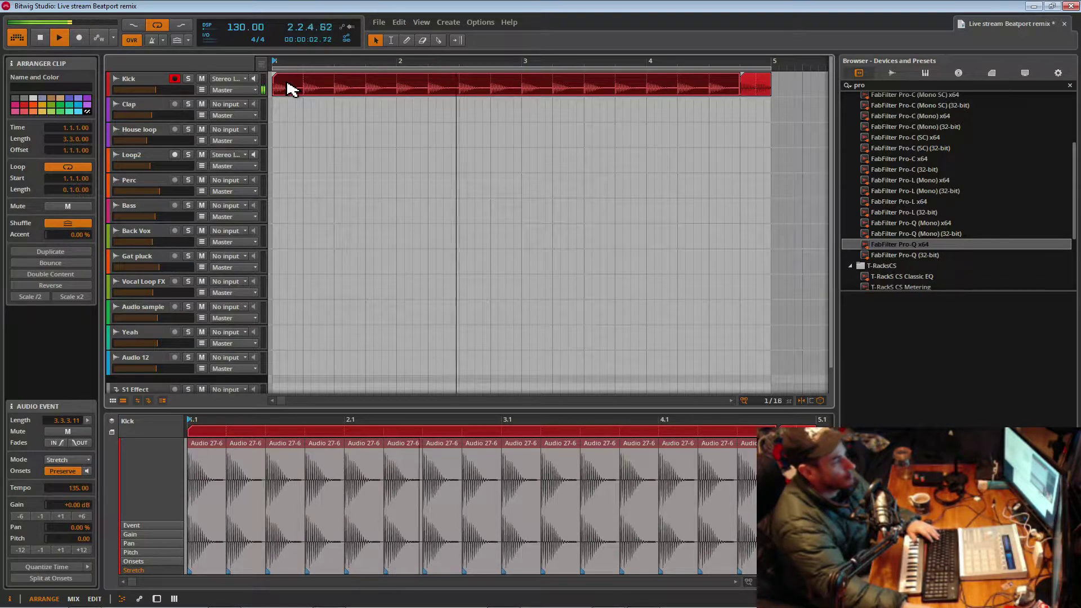
{"action": "left_click_drag", "start_coordinate": [318, 61], "coordinate": [393, 53]}
{"action": "left_click_drag", "start_coordinate": [295, 93], "coordinate": [306, 93]}
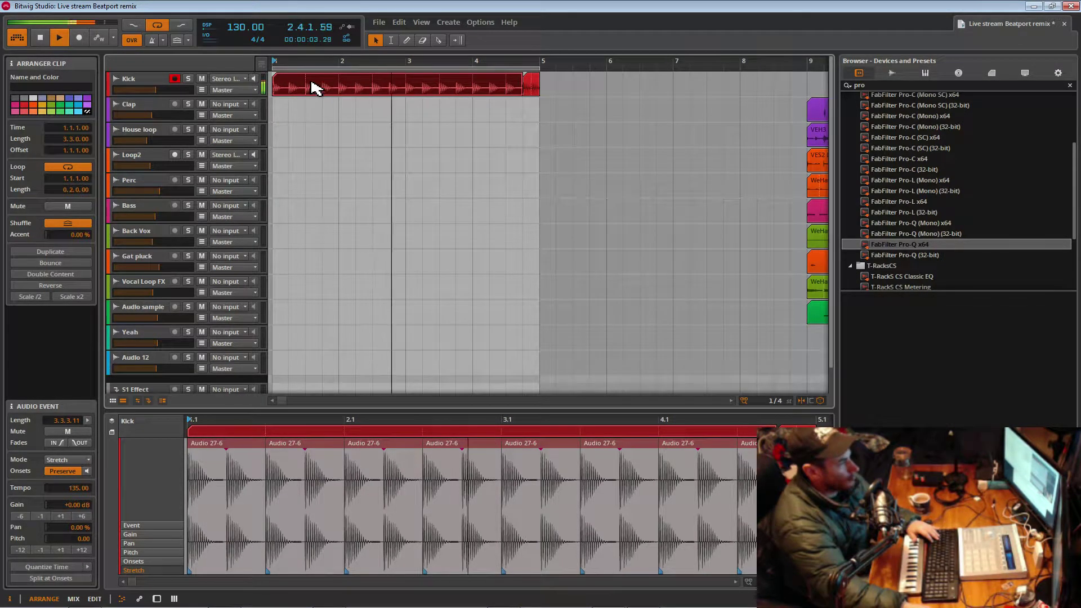
{"action": "key", "text": "space"}
{"action": "key", "text": "space"}
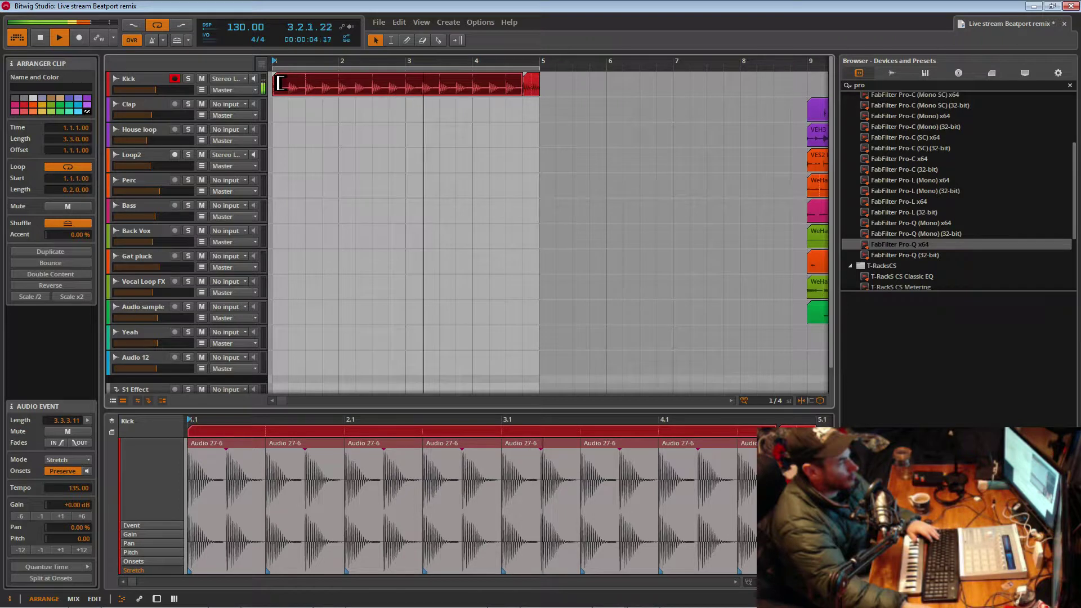
{"action": "mouse_move", "coordinate": [319, 62]}
{"action": "left_mouse_down"}
{"action": "mouse_move", "coordinate": [319, 84]}
{"action": "mouse_move", "coordinate": [319, 45]}
{"action": "mouse_move", "coordinate": [319, 62]}
{"action": "left_mouse_up"}
{"action": "key", "text": "ctrl+s"}
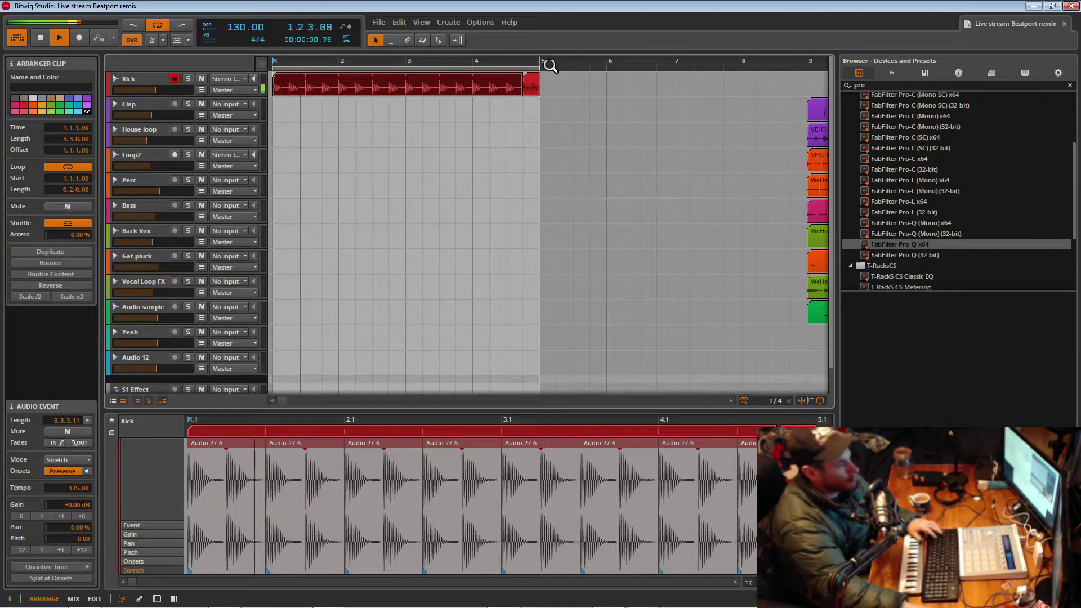
- Move the clips of all tracks below the Kick from bar 9 to start at bar 18
{"action": "left_click_drag", "start_coordinate": [555, 63], "coordinate": [583, 22]}
{"action": "left_click", "coordinate": [501, 111]}
{"action": "left_click_drag", "start_coordinate": [723, 355], "coordinate": [734, 120]}
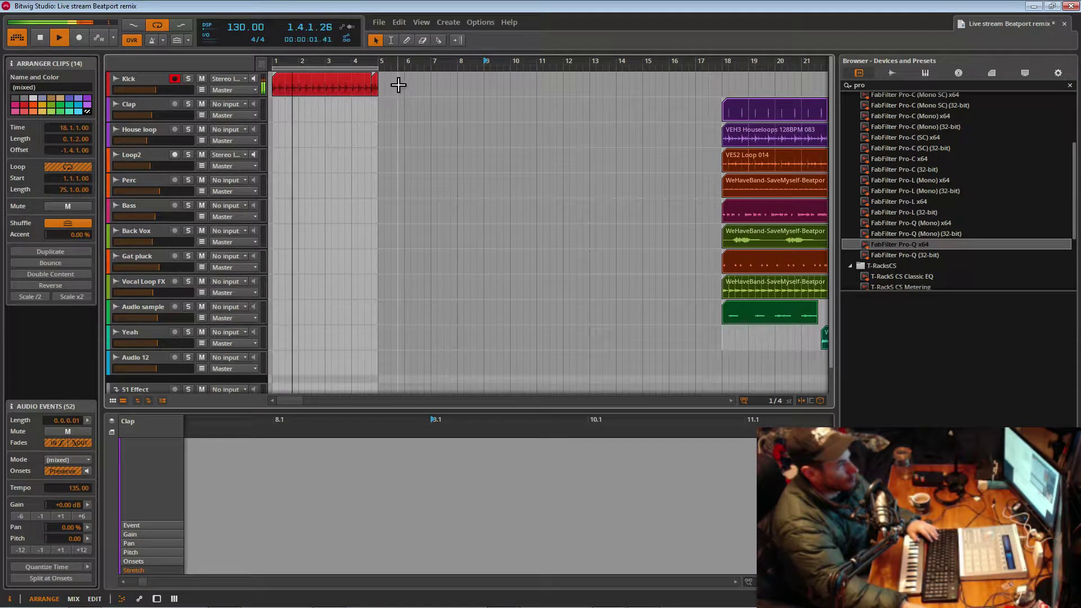
- Extend the Kick clip to eight bars and lengthen the arranger loop region to 8.0.0.00
{"action": "left_click", "coordinate": [379, 89]}
{"action": "left_click_drag", "start_coordinate": [377, 90], "coordinate": [483, 91]}
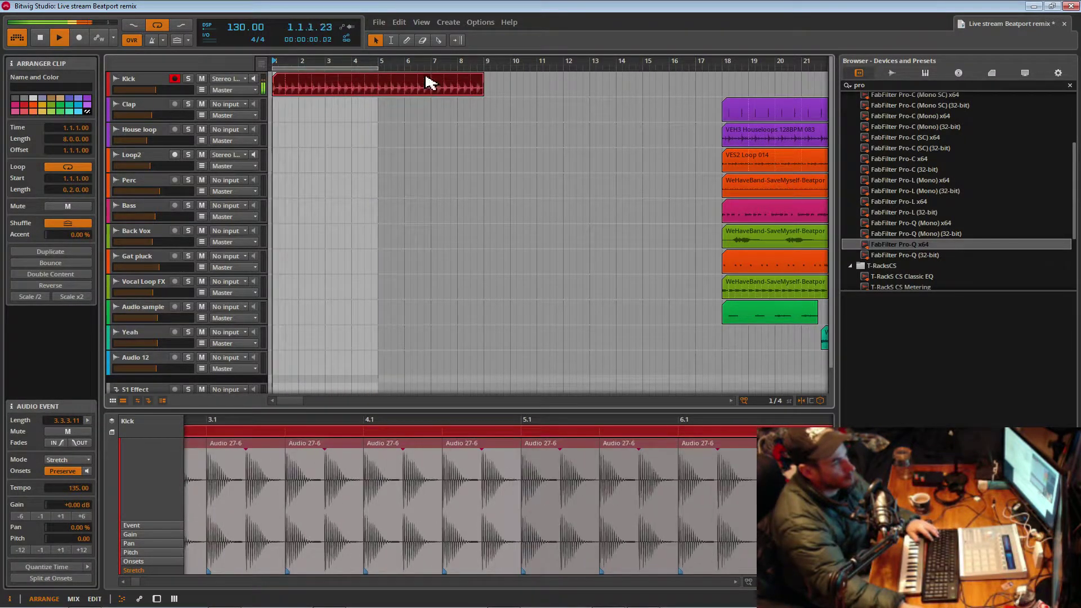
{"action": "left_click_drag", "start_coordinate": [387, 65], "coordinate": [489, 78]}
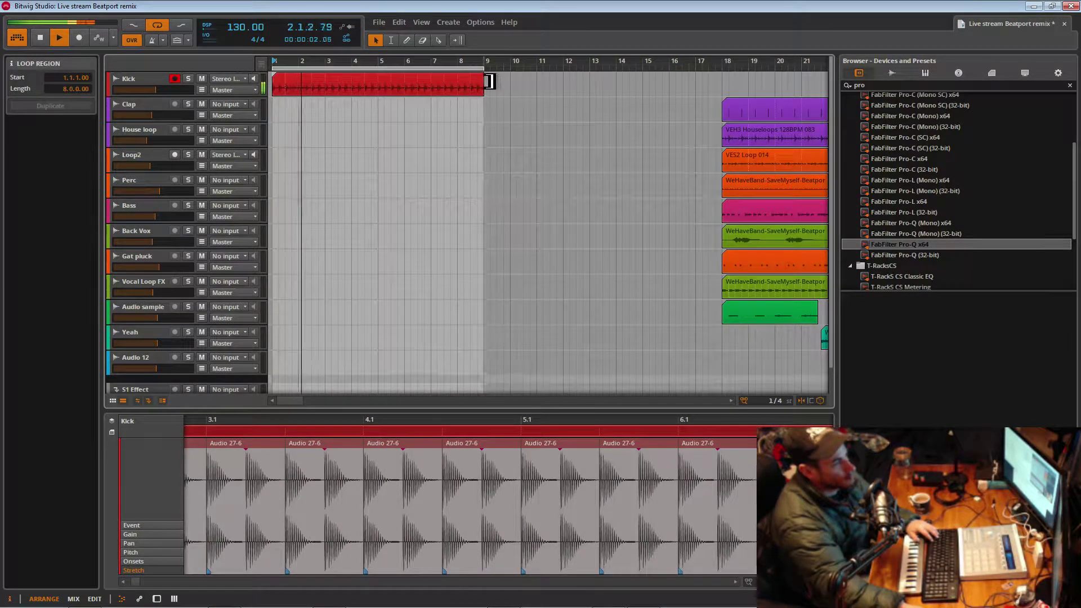
{"action": "key", "text": "space"}
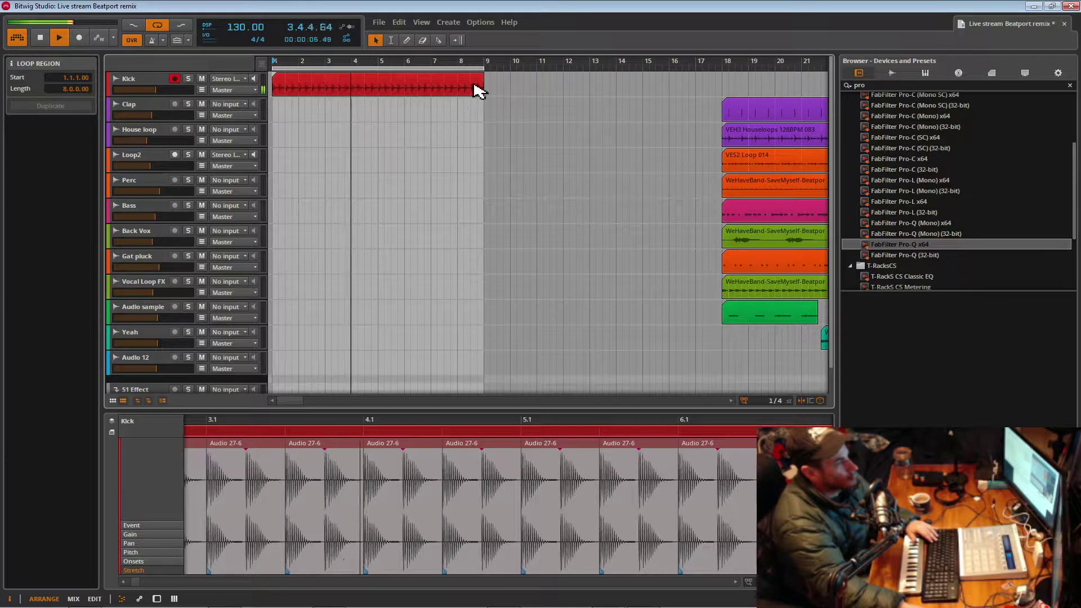
- Copy the House loop clip from bar 18 to bar 1 and extend the copy to eight bars
{"action": "left_click_drag", "start_coordinate": [454, 68], "coordinate": [496, 67]}
{"action": "left_click", "coordinate": [596, 135]}
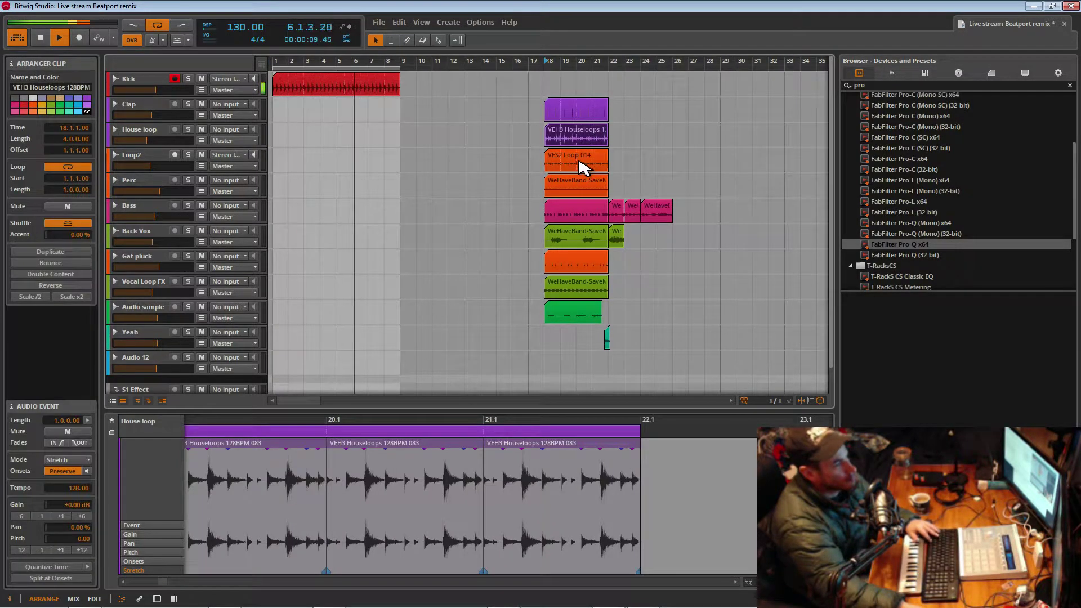
{"action": "left_click_drag", "start_coordinate": [575, 140], "coordinate": [290, 124]}
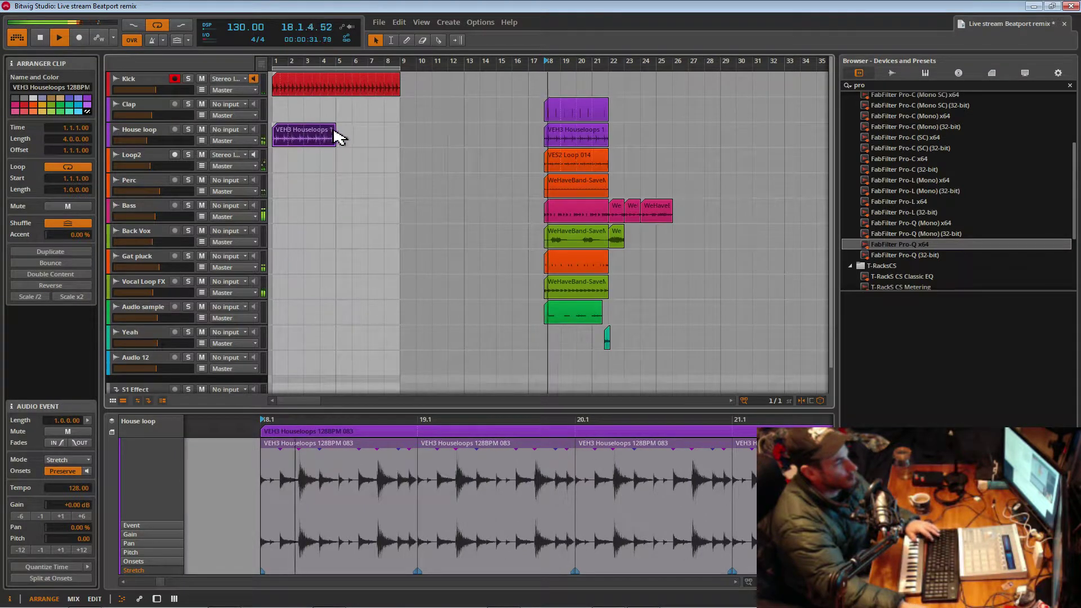
{"action": "left_click", "coordinate": [278, 120]}
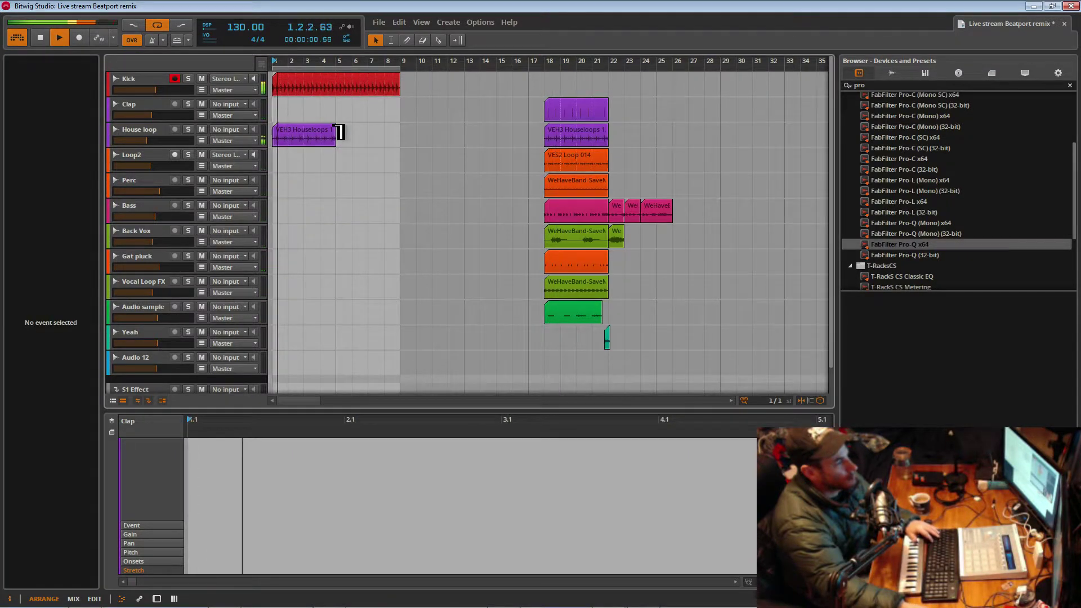
{"action": "left_click_drag", "start_coordinate": [337, 135], "coordinate": [387, 136]}
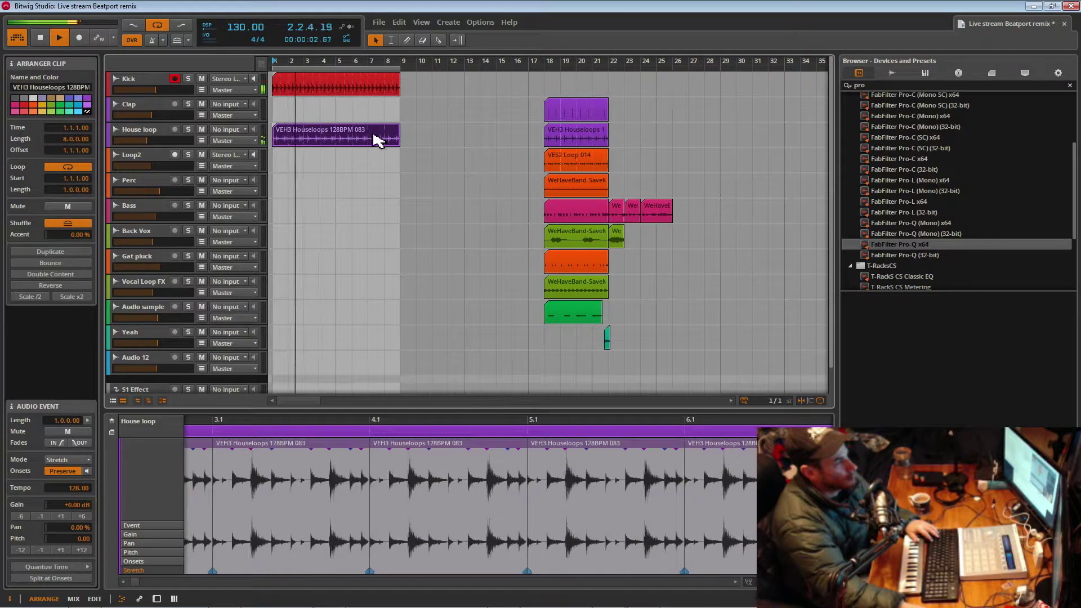
- Shorten the loop length of the House loop clip at bar 1 to 0.1.0.00
{"action": "left_click_drag", "start_coordinate": [289, 62], "coordinate": [461, 90]}
{"action": "left_click_drag", "start_coordinate": [379, 142], "coordinate": [325, 148]}
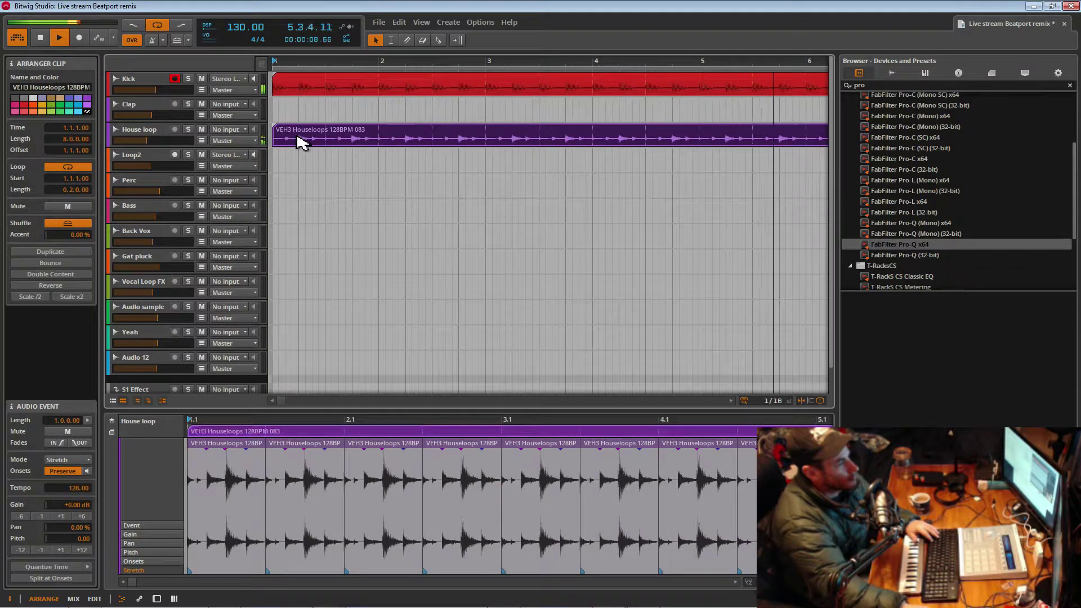
{"action": "key", "text": "space"}
{"action": "left_click_drag", "start_coordinate": [327, 145], "coordinate": [299, 141]}
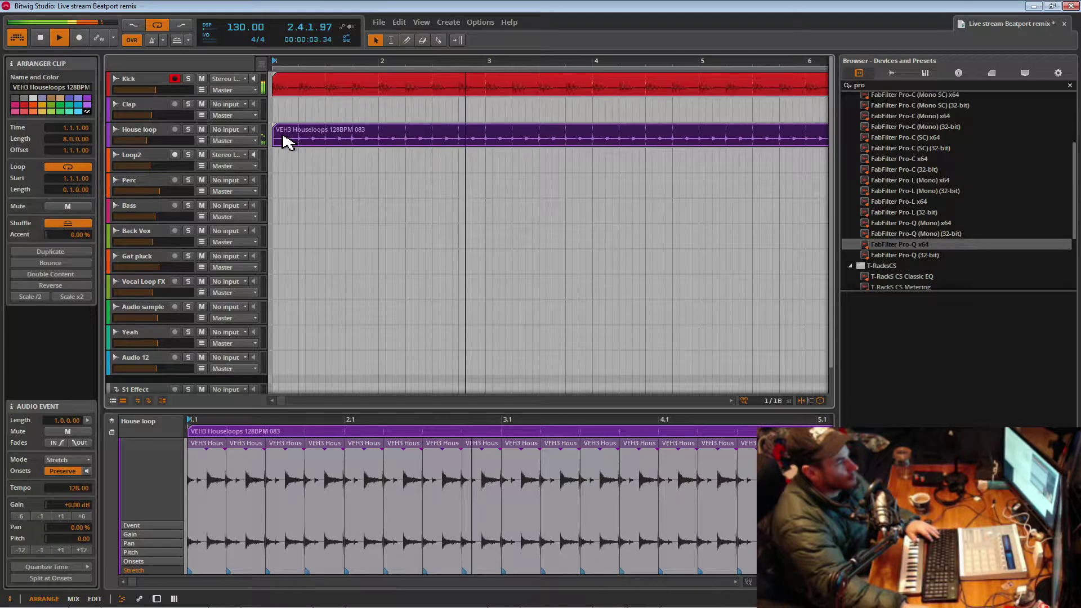
- Try out a copy of the Loop2 clip at bar 1 with the Kick and House loop, and delete the copy
{"action": "left_click_drag", "start_coordinate": [362, 61], "coordinate": [305, 61]}
{"action": "scroll", "coordinate": [621, 165], "scroll_direction": "down", "scroll_amount": 4}
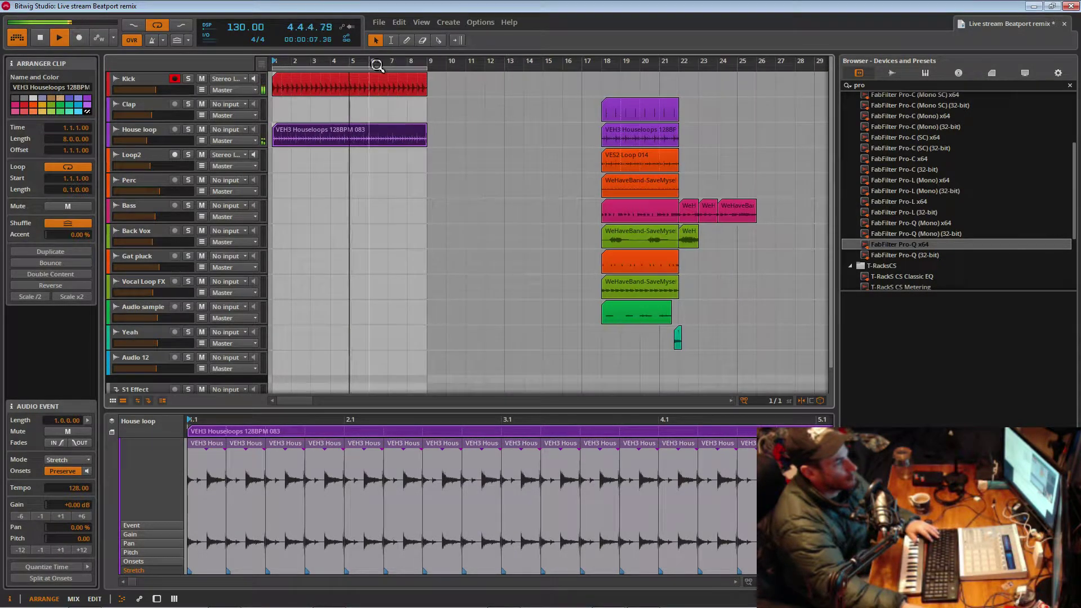
{"action": "left_click", "coordinate": [622, 162]}
{"action": "left_click_drag", "start_coordinate": [621, 162], "coordinate": [306, 163]}
{"action": "key", "text": "space"}
{"action": "key", "text": "space"}
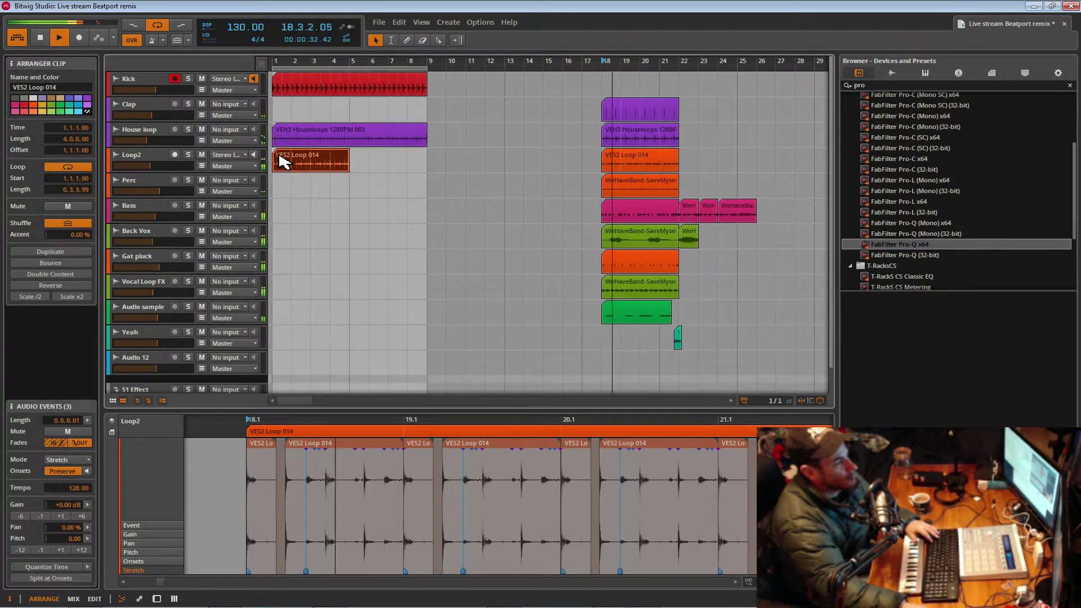
{"action": "left_click", "coordinate": [275, 113]}
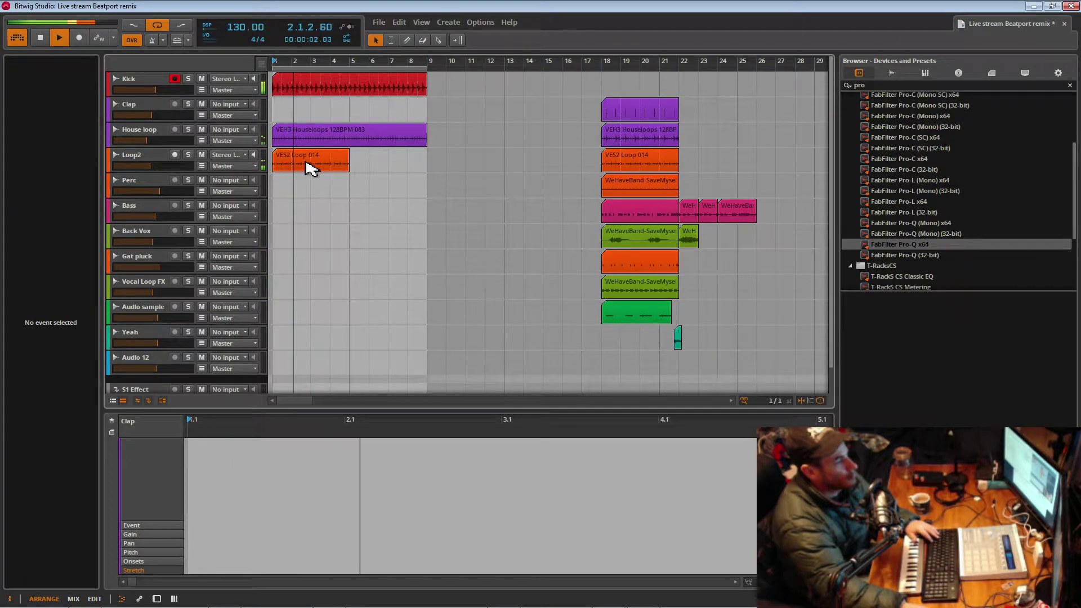
{"action": "left_click", "coordinate": [325, 166]}
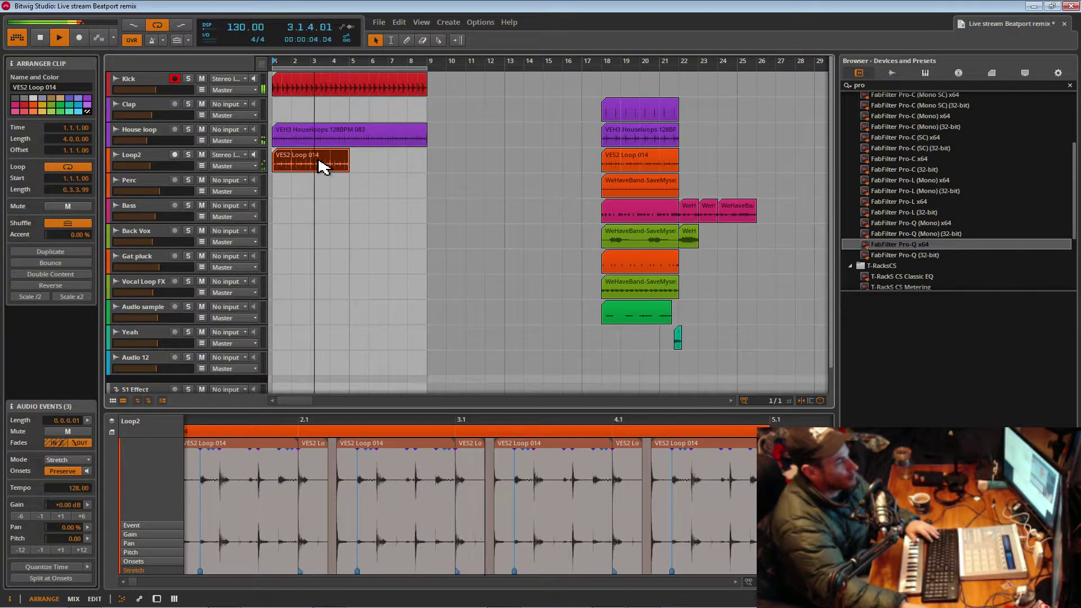
{"action": "key", "text": "Delete"}
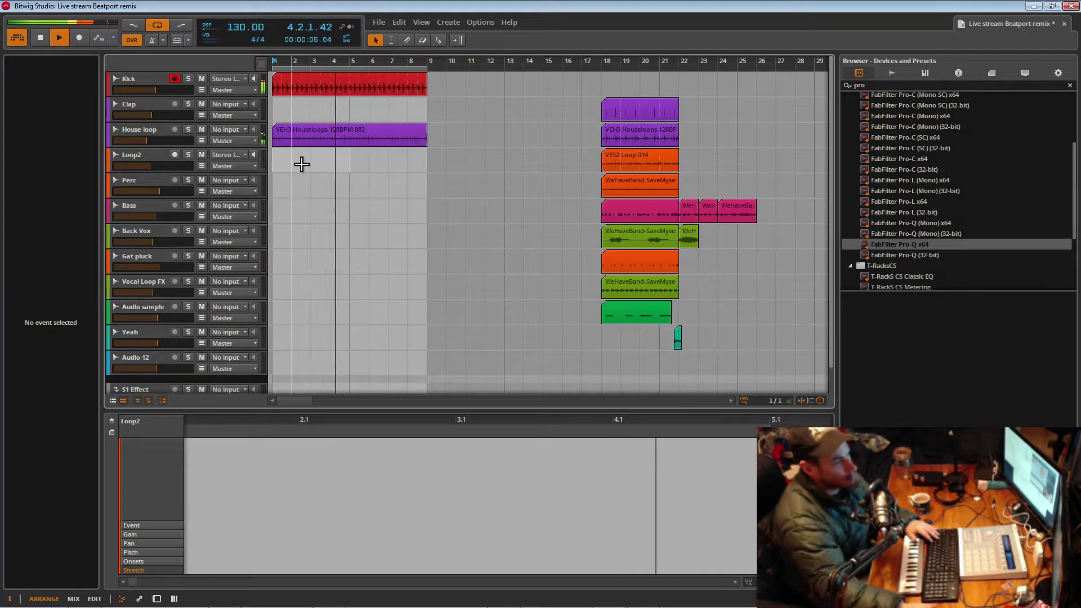
- Copy the Vocal Loop FX clip from bar 18 to bar 1 and extend the copy to eight bars
{"action": "left_click", "coordinate": [662, 217]}
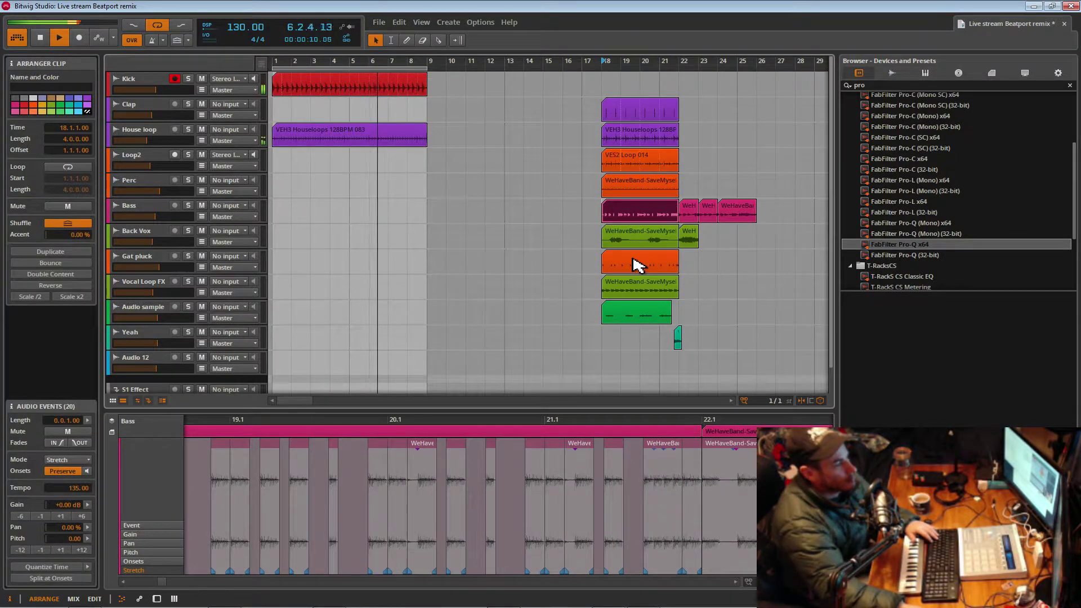
{"action": "left_click", "coordinate": [642, 268]}
{"action": "left_click_drag", "start_coordinate": [643, 288], "coordinate": [309, 299]}
{"action": "key", "text": "space"}
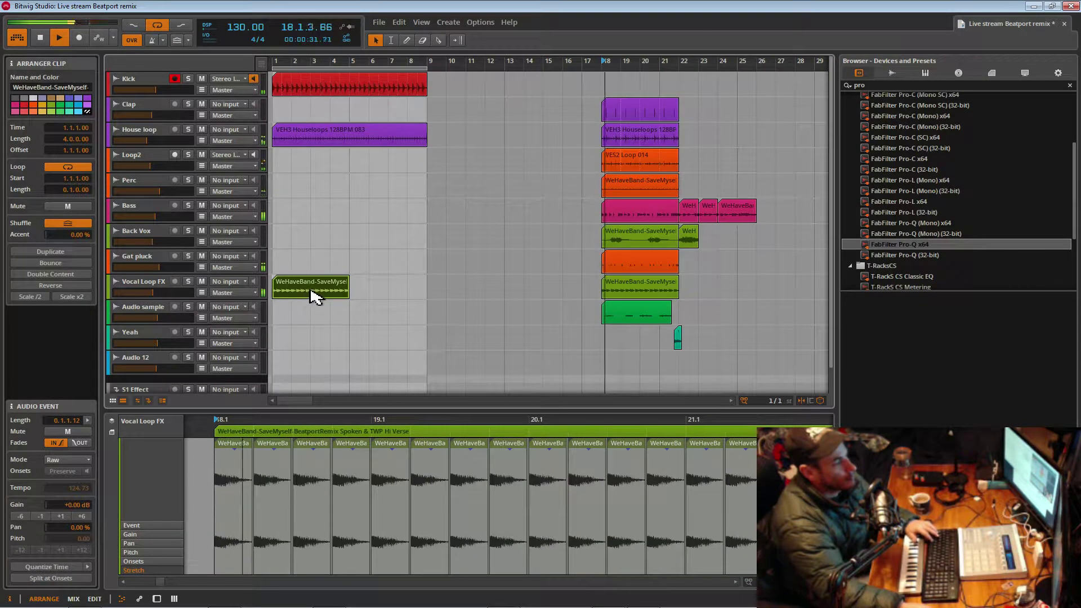
{"action": "left_click", "coordinate": [280, 269]}
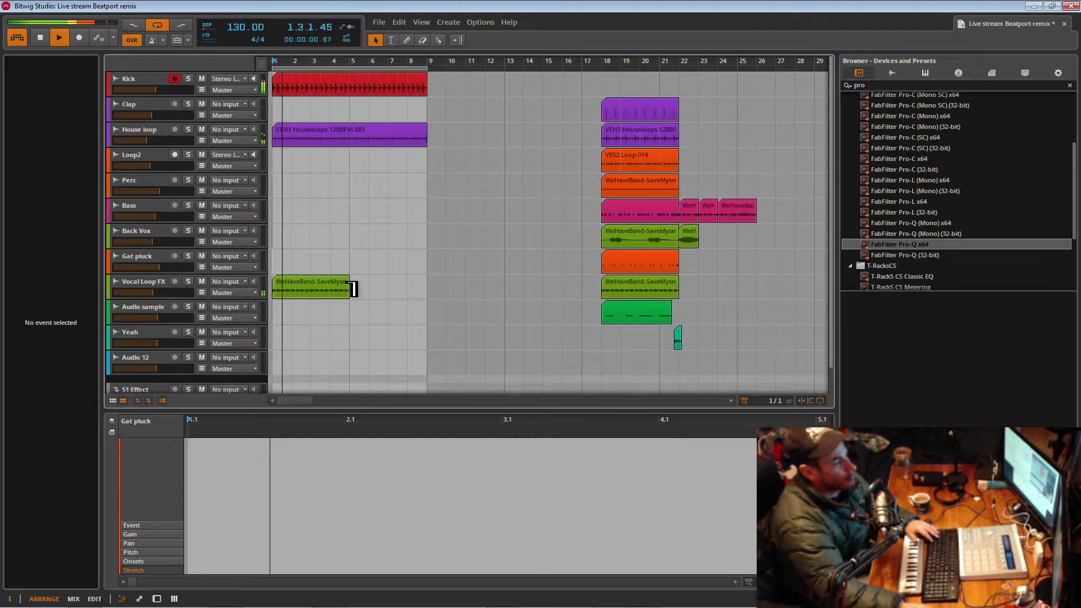
{"action": "left_click_drag", "start_coordinate": [353, 297], "coordinate": [421, 306]}
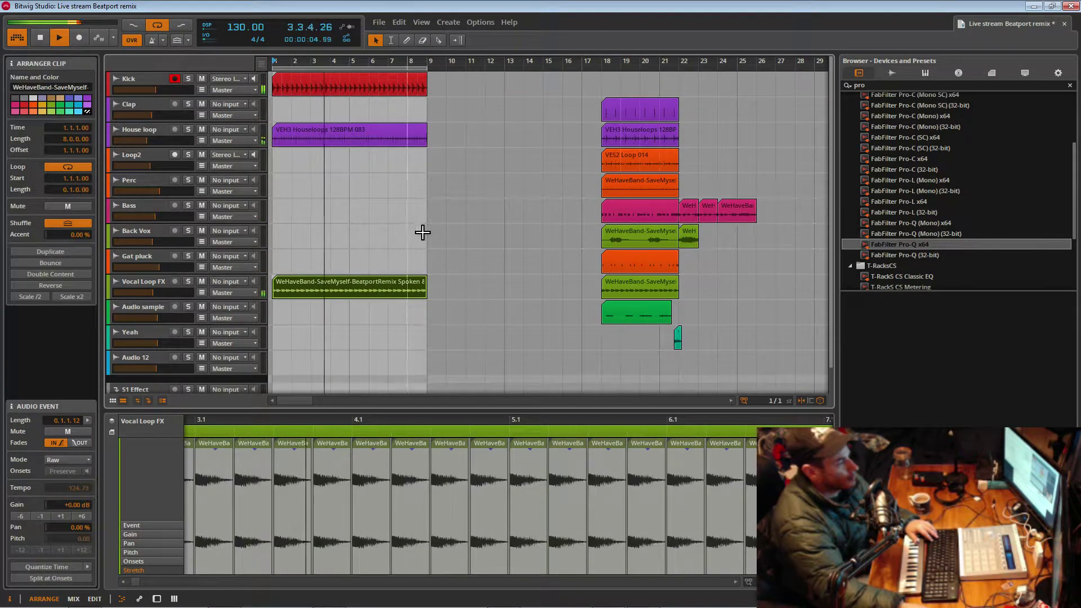
{"action": "left_click", "coordinate": [152, 293]}
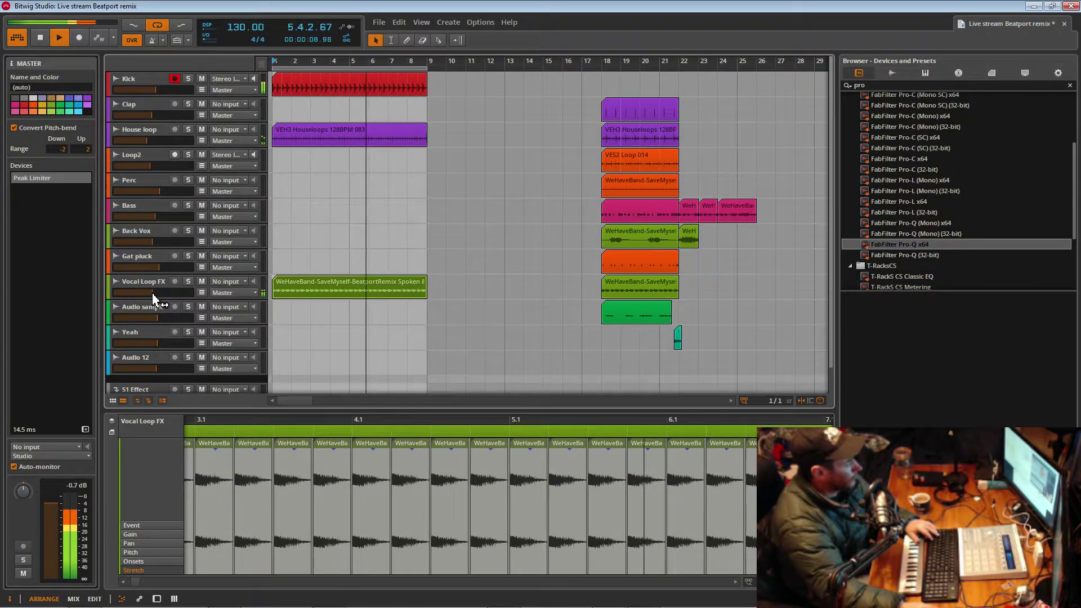
- Shorten the Kick clip at bar 1 to a length of 7.3.0.00, leaving a one-beat gap before bar 9
{"action": "left_click_drag", "start_coordinate": [500, 63], "coordinate": [543, 93]}
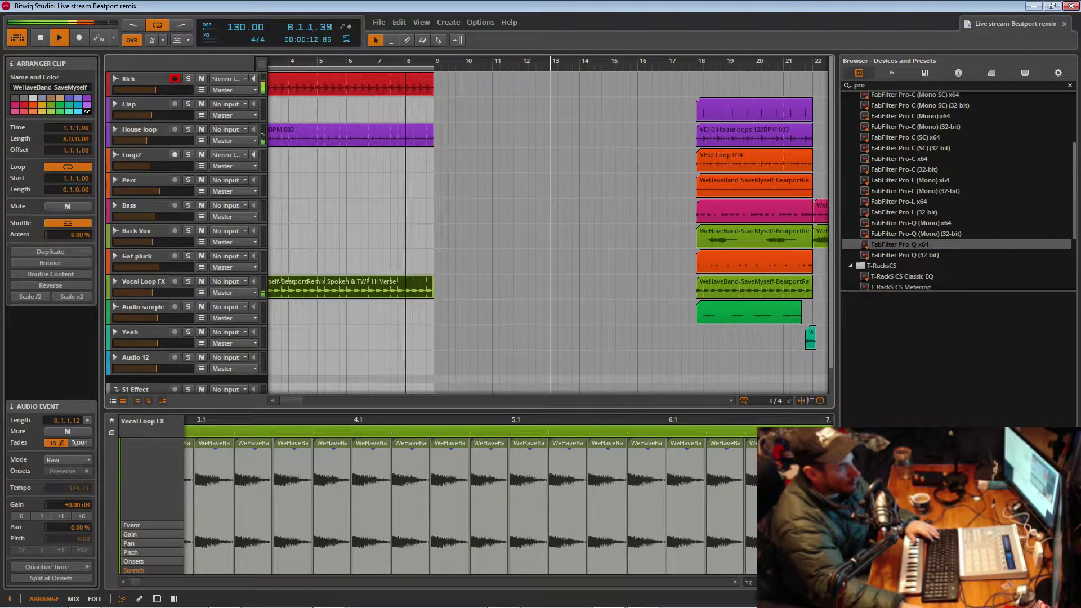
{"action": "left_click_drag", "start_coordinate": [436, 95], "coordinate": [424, 97]}
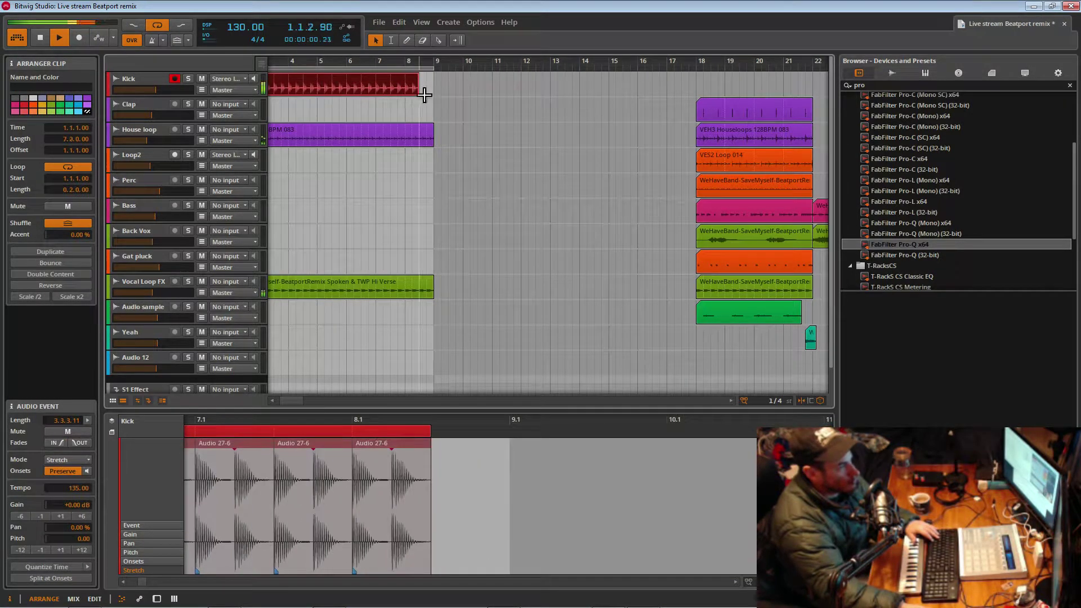
{"action": "left_click_drag", "start_coordinate": [451, 64], "coordinate": [453, 64]}
{"action": "left_click_drag", "start_coordinate": [421, 97], "coordinate": [428, 99]}
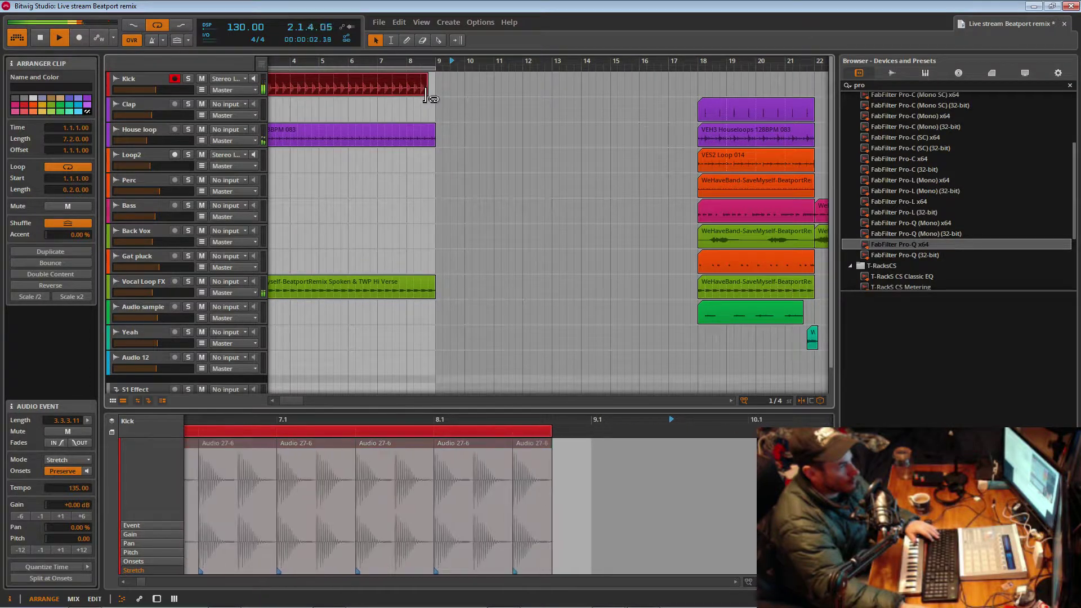
{"action": "left_click_drag", "start_coordinate": [465, 61], "coordinate": [502, 58]}
{"action": "key", "text": "minus"}
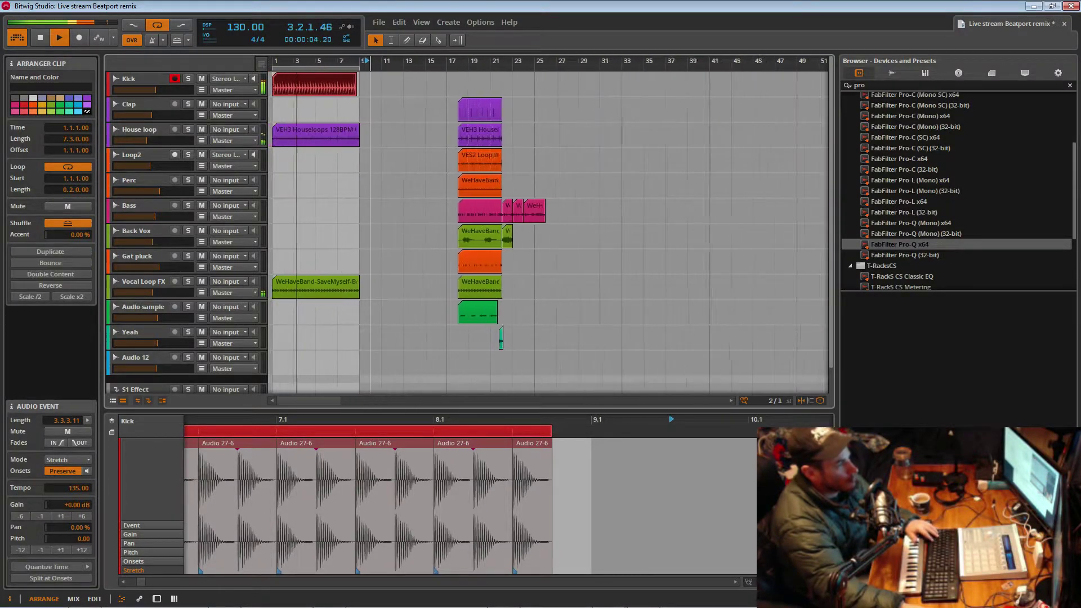
- Duplicate the Kick, House loop and Vocal Loop FX intro clips to bar 9 and extend the arranger loop region to 16 bars
{"action": "left_click", "coordinate": [363, 297]}
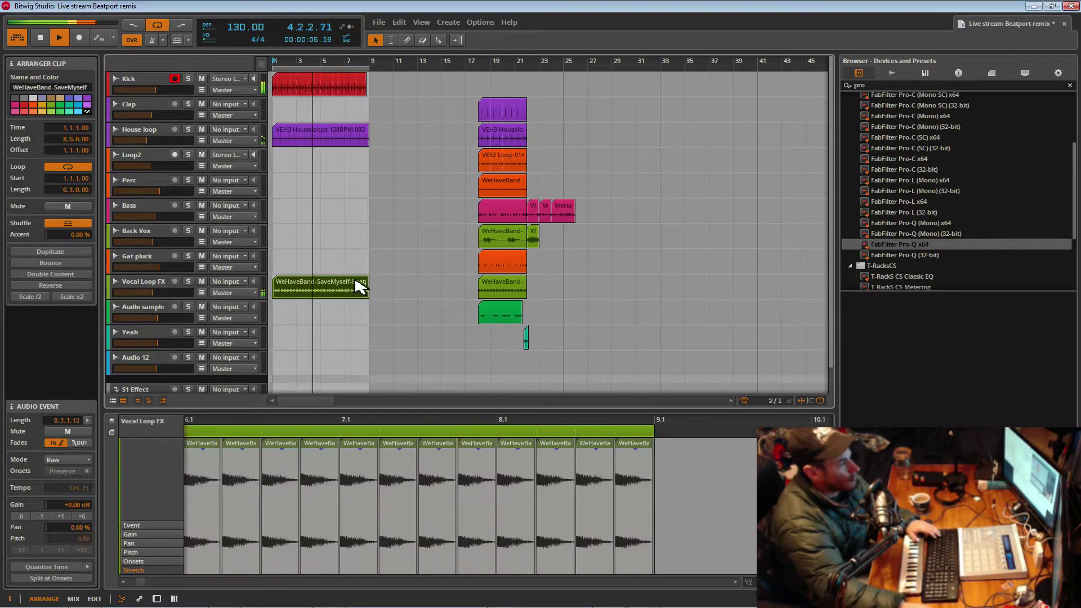
{"action": "left_click", "coordinate": [279, 84]}
{"action": "left_click_drag", "start_coordinate": [381, 315], "coordinate": [460, 79]}
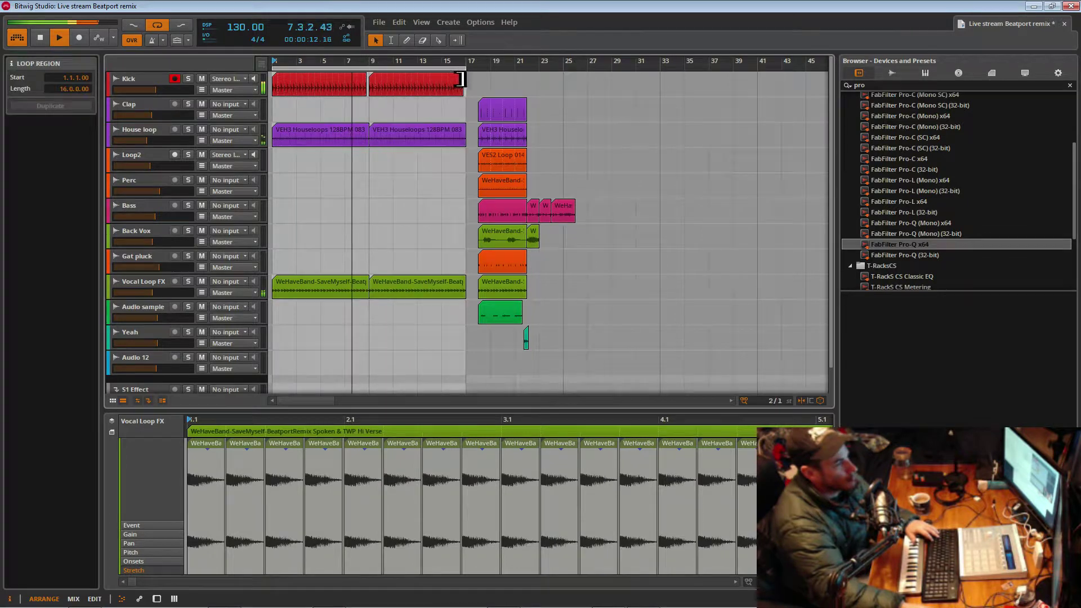
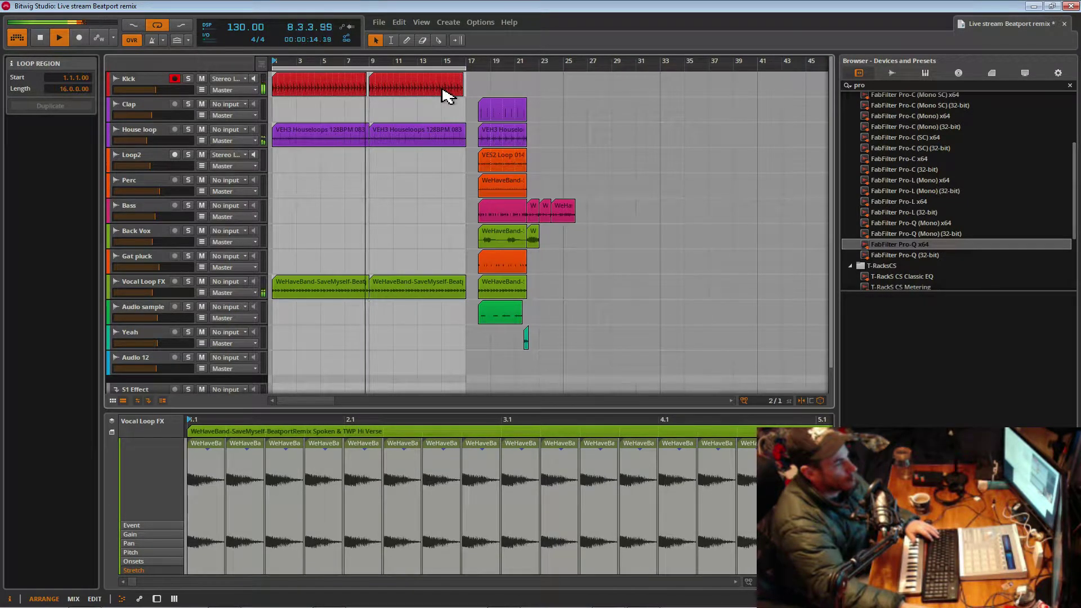
- Copy the Yeah clip into the Kick gap before bar 9, starting at 8.4.1.00, and shorten it to 0.1.0.00
{"action": "left_click", "coordinate": [534, 240]}
{"action": "left_click_drag", "start_coordinate": [527, 341], "coordinate": [373, 342]}
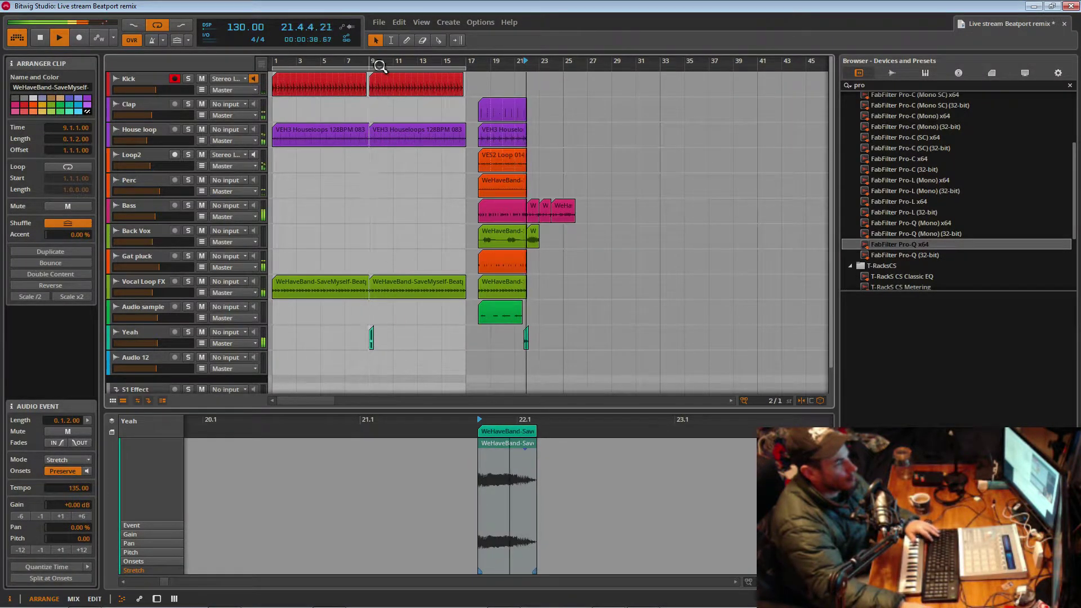
{"action": "left_click_drag", "start_coordinate": [381, 66], "coordinate": [381, 113]}
{"action": "left_click", "coordinate": [383, 343]}
{"action": "key", "text": "space"}
{"action": "key", "text": "space"}
{"action": "left_click_drag", "start_coordinate": [406, 340], "coordinate": [394, 348]}
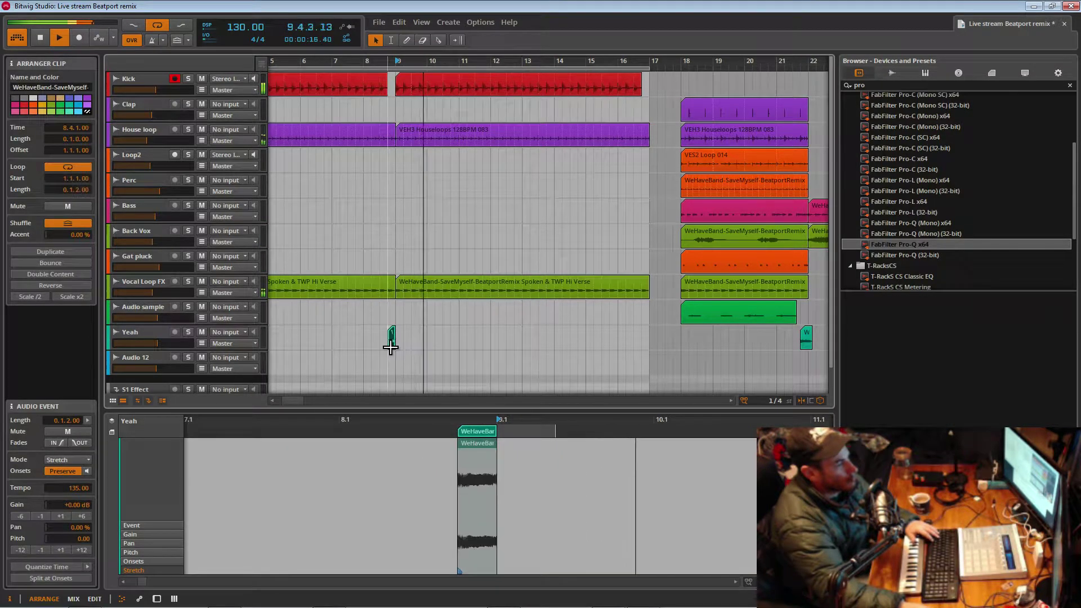
{"action": "left_click", "coordinate": [389, 346]}
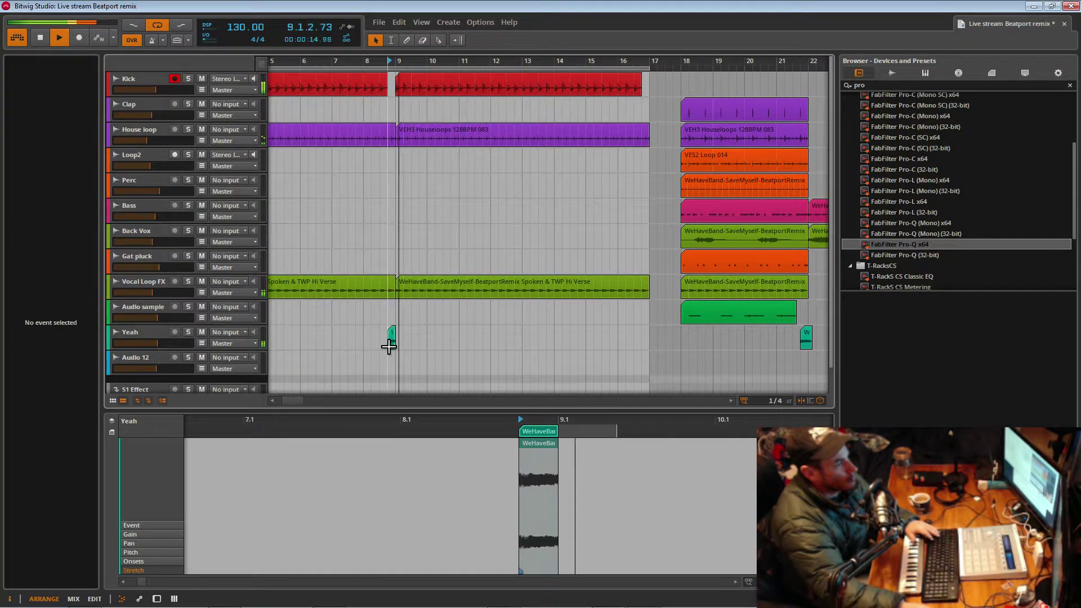
- Shorten the first Vocal Loop FX clip by one beat so it ends where the Yeah clip begins
{"action": "left_click_drag", "start_coordinate": [397, 292], "coordinate": [393, 293]}
{"action": "left_click", "coordinate": [386, 267]}
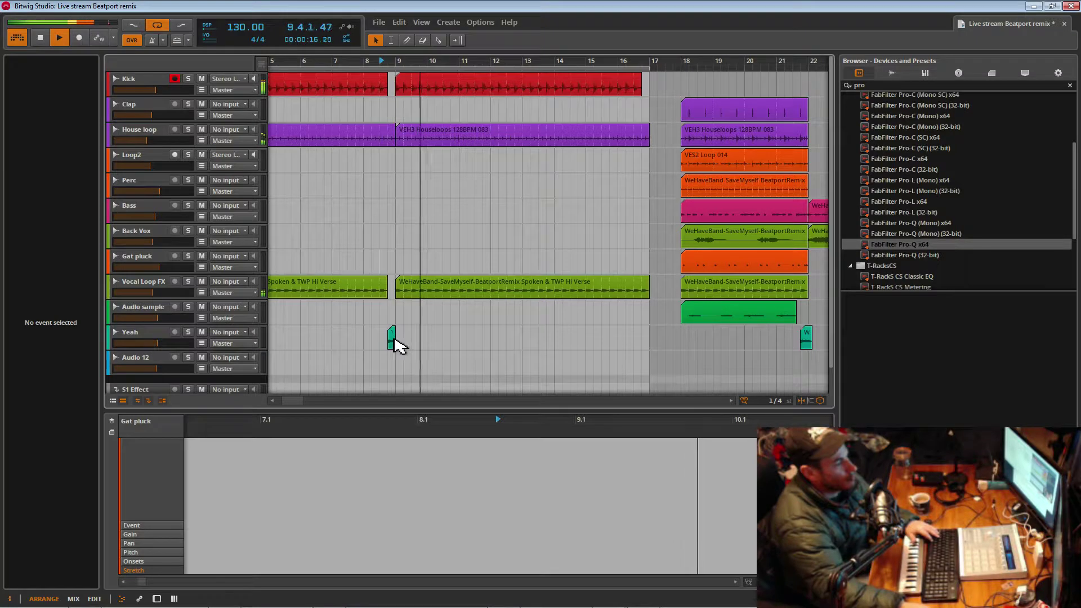
- Play the transition into bar 9 and lower the Yeah track's volume slightly
{"action": "left_click", "coordinate": [393, 338]}
{"action": "left_click", "coordinate": [352, 336]}
{"action": "key", "text": "space"}
{"action": "left_click", "coordinate": [187, 344]}
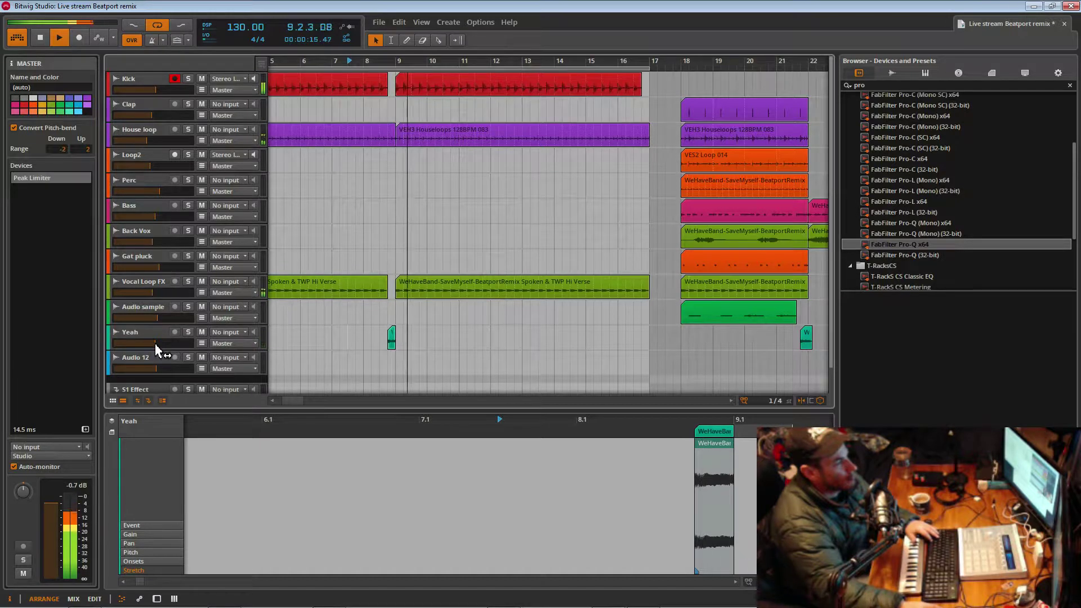
- Copy the four-bar Clap clip from bar 18 to bar 9
{"action": "left_click_drag", "start_coordinate": [682, 63], "coordinate": [519, 29]}
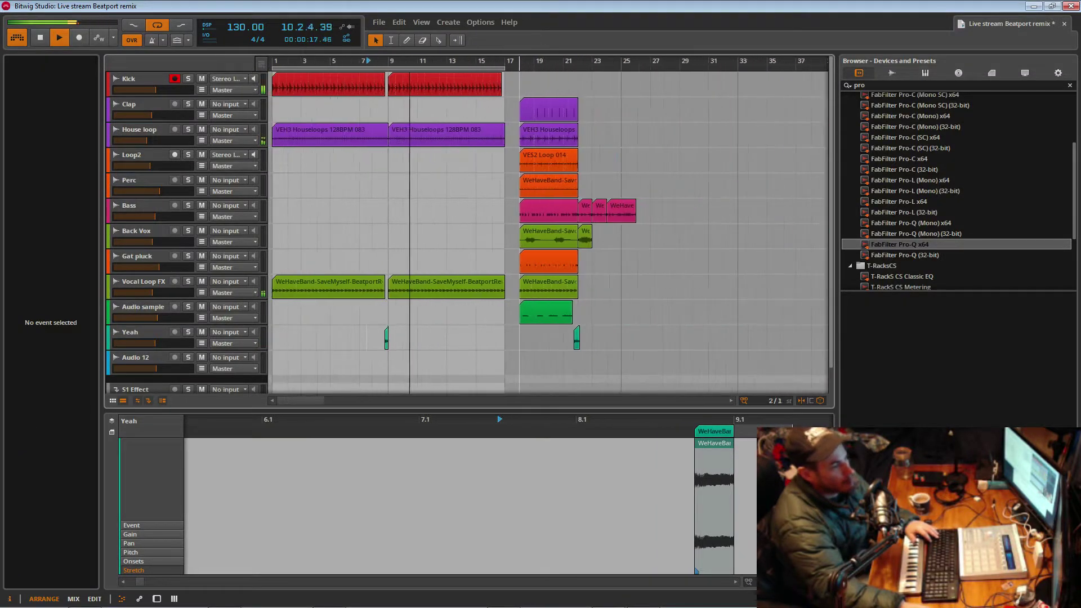
{"action": "left_click", "coordinate": [379, 164]}
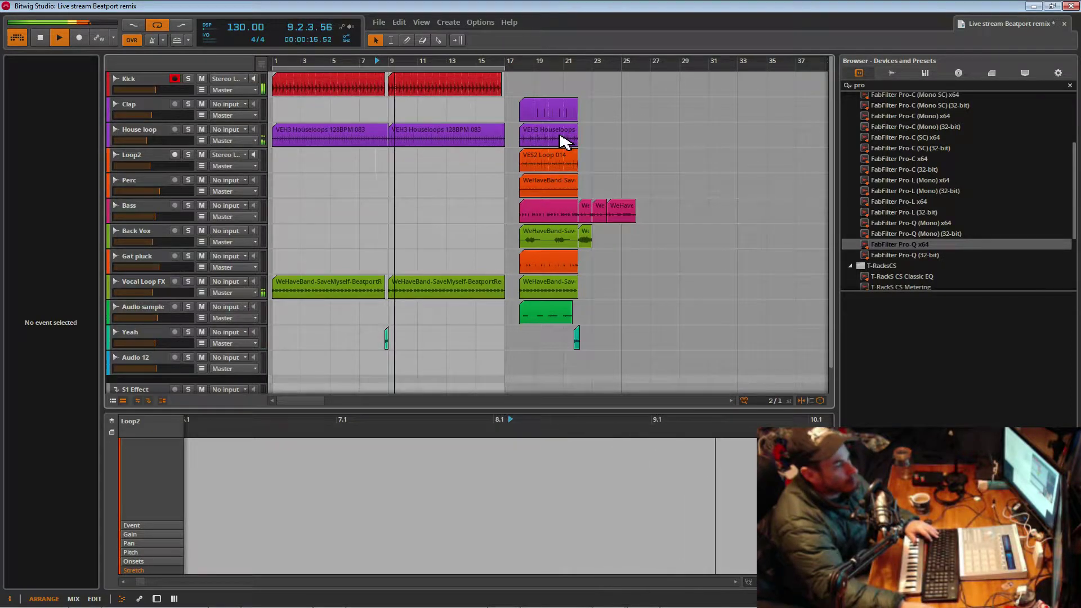
{"action": "left_click", "coordinate": [558, 118]}
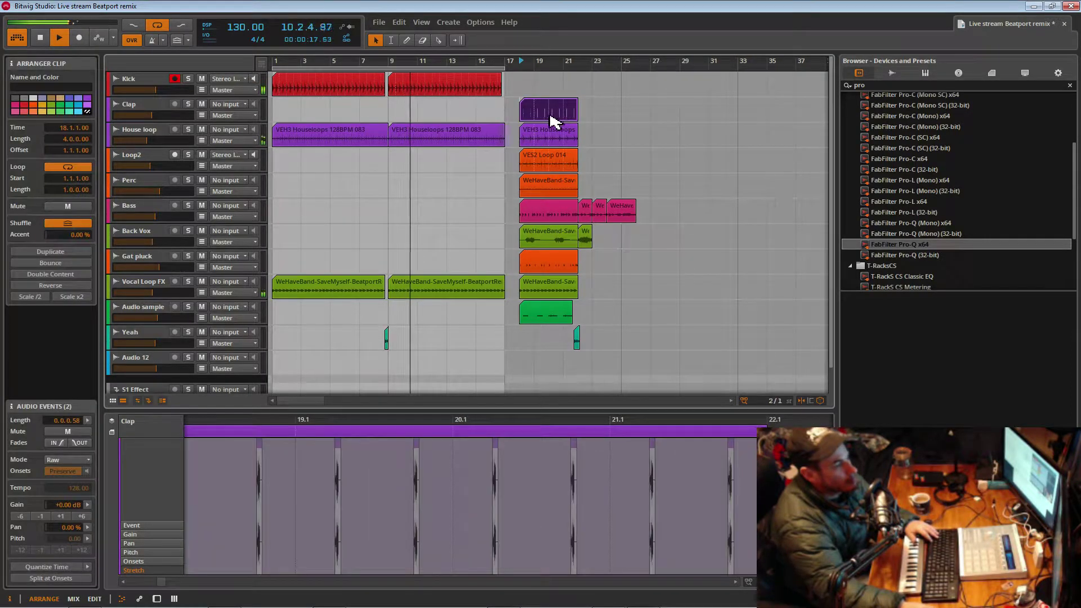
{"action": "left_click_drag", "start_coordinate": [559, 114], "coordinate": [426, 120]}
{"action": "left_click", "coordinate": [393, 111]}
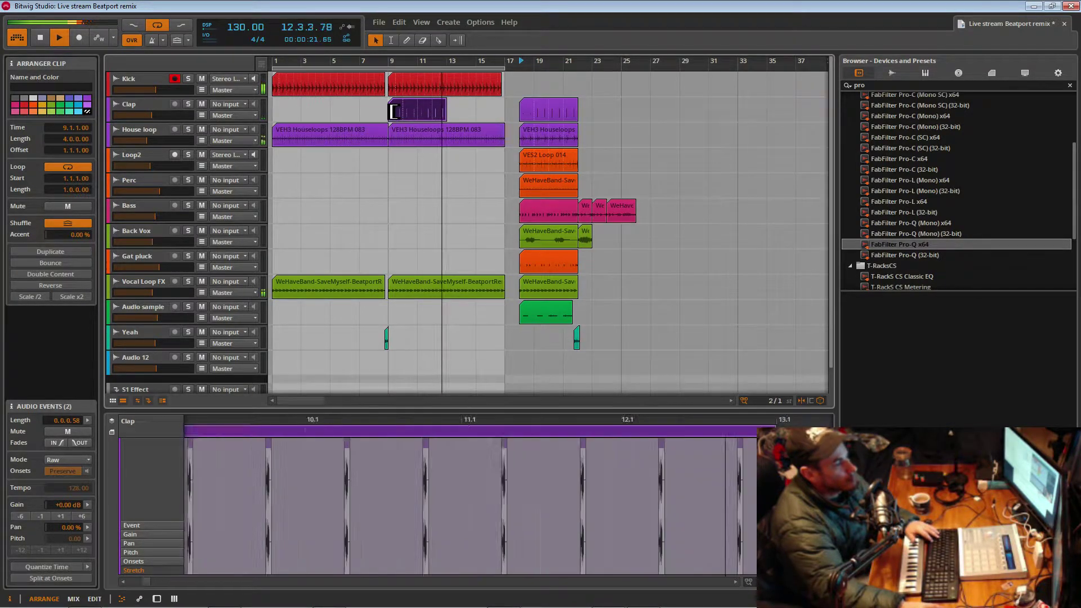
- Restart playback from just before bar 9 and save the project
{"action": "key", "text": "space"}
{"action": "key", "text": "space"}
{"action": "left_click", "coordinate": [377, 108]}
{"action": "key", "text": "ctrl+s"}
- Move the whole block of parked clips after bar 17, from Clap down to Yeah, so it starts at bar 27
{"action": "left_click", "coordinate": [522, 96]}
{"action": "left_click_drag", "start_coordinate": [522, 94], "coordinate": [653, 387]}
{"action": "left_click_drag", "start_coordinate": [559, 321], "coordinate": [679, 322]}
- Copy the four-bar Bass clip from bar 27 to bar 9 and play the arrangement from there
{"action": "left_click", "coordinate": [683, 214]}
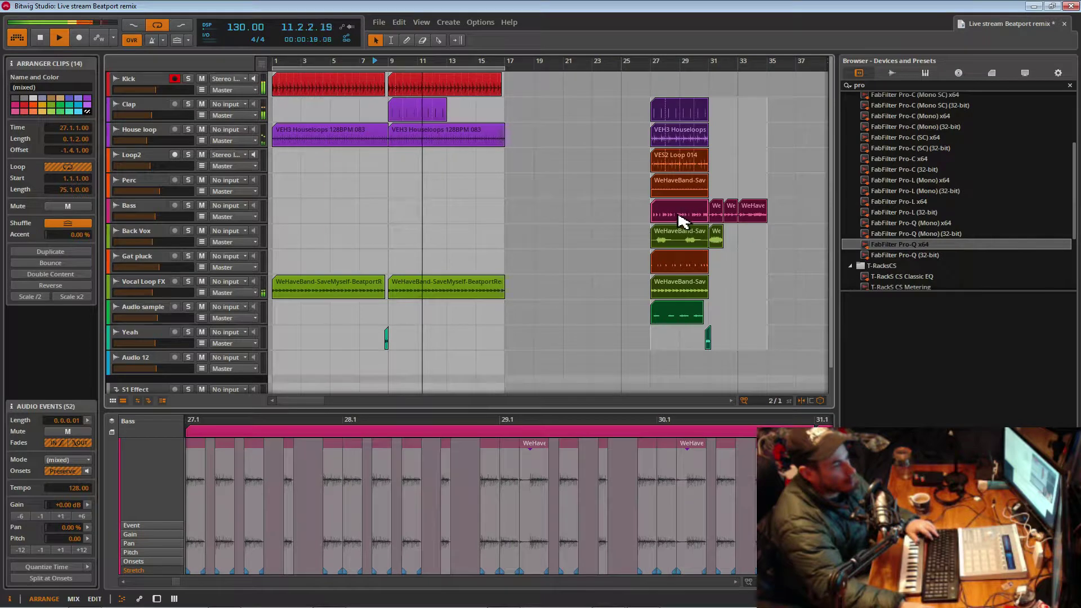
{"action": "left_click_drag", "start_coordinate": [666, 218], "coordinate": [391, 207]}
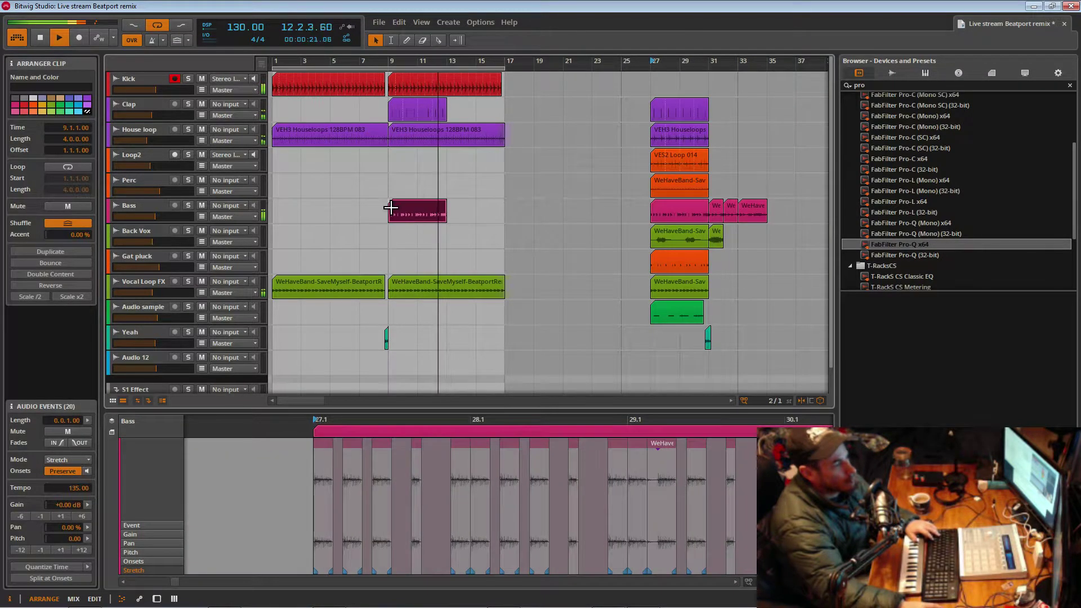
{"action": "left_click", "coordinate": [391, 194]}
{"action": "mouse_move", "coordinate": [468, 60]}
{"action": "left_mouse_down"}
{"action": "mouse_move", "coordinate": [468, 107]}
{"action": "mouse_move", "coordinate": [439, 127]}
{"action": "left_mouse_up"}
{"action": "key", "text": "space"}
{"action": "key", "text": "space"}
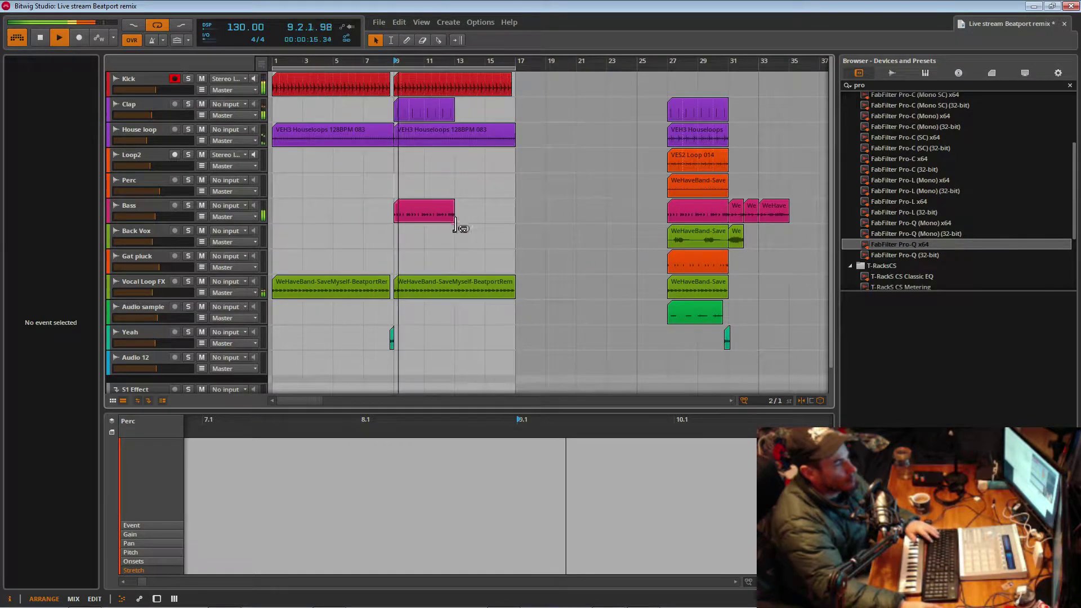
- Extend the Bass clip at bar 9 to 8 bars with a 1-bar loop length and save the project
{"action": "scroll", "coordinate": [475, 111], "scroll_direction": "up", "scroll_amount": 2}
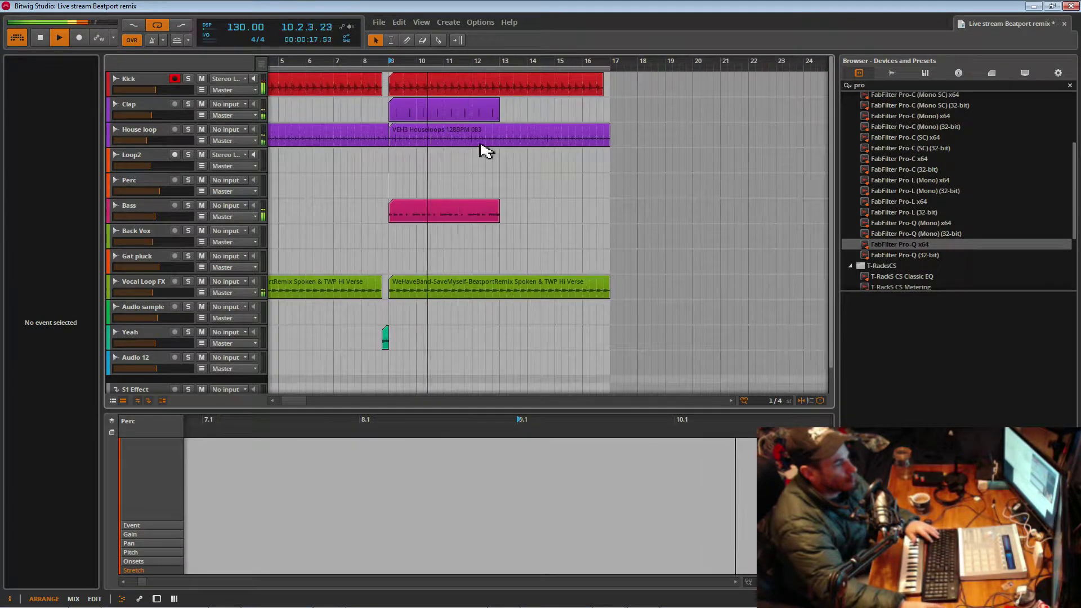
{"action": "left_click_drag", "start_coordinate": [498, 224], "coordinate": [613, 232]}
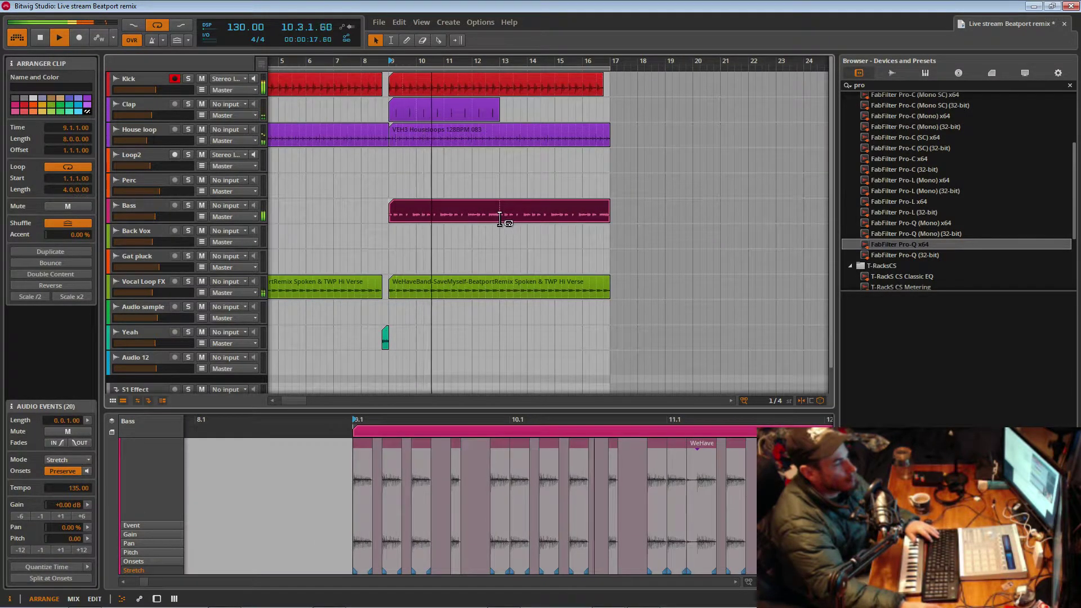
{"action": "left_click_drag", "start_coordinate": [499, 220], "coordinate": [417, 220]}
{"action": "left_click_drag", "start_coordinate": [456, 66], "coordinate": [481, 77]}
{"action": "key", "text": "ctrl+s"}
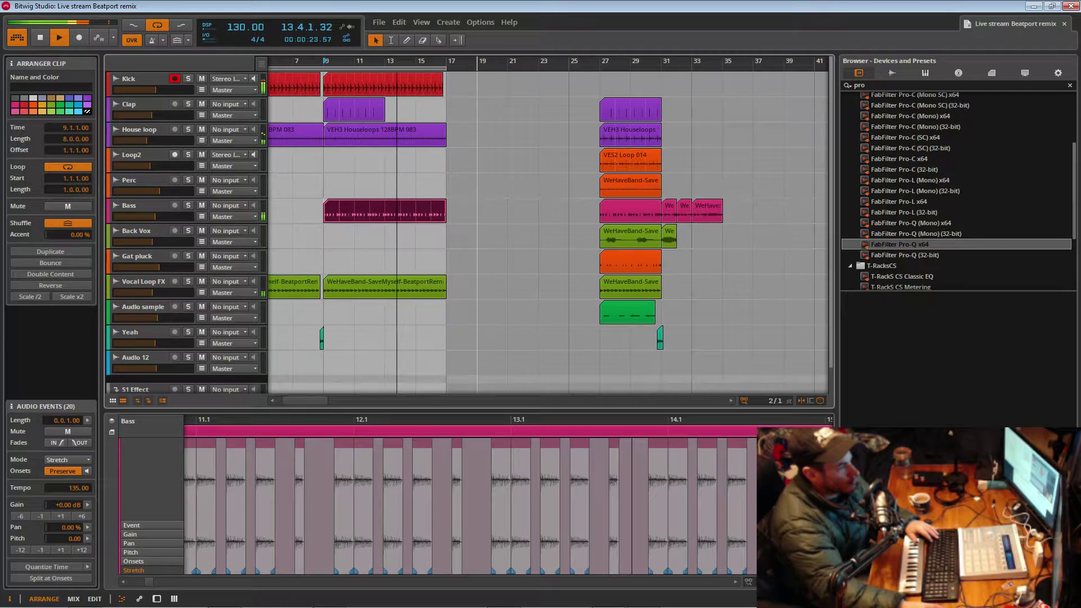
- Extend the Clap clip at bar 9 to 8 bars and play the arrangement from bar 9
{"action": "left_click_drag", "start_coordinate": [383, 119], "coordinate": [444, 112]}
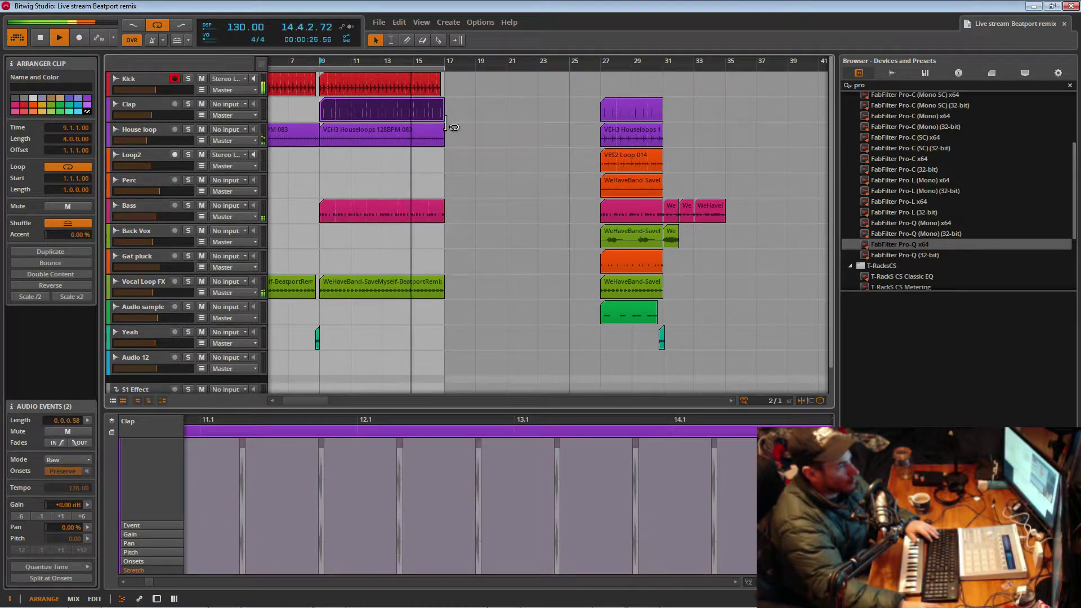
{"action": "mouse_move", "coordinate": [465, 61]}
{"action": "left_mouse_down"}
{"action": "mouse_move", "coordinate": [481, 63]}
{"action": "mouse_move", "coordinate": [482, 34]}
{"action": "mouse_move", "coordinate": [482, 56]}
{"action": "mouse_move", "coordinate": [497, 59]}
{"action": "mouse_move", "coordinate": [418, 37]}
{"action": "mouse_move", "coordinate": [466, 65]}
{"action": "left_mouse_up"}
{"action": "key", "text": "minus"}
{"action": "key", "text": "minus"}
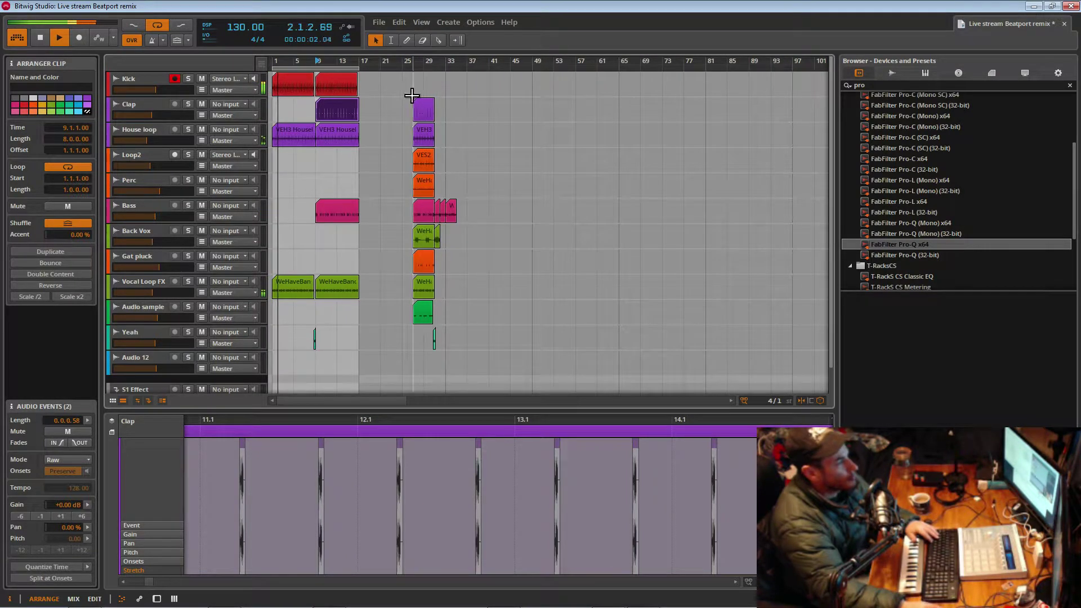
{"action": "left_click", "coordinate": [319, 112]}
{"action": "key", "text": "space"}
{"action": "key", "text": "space"}
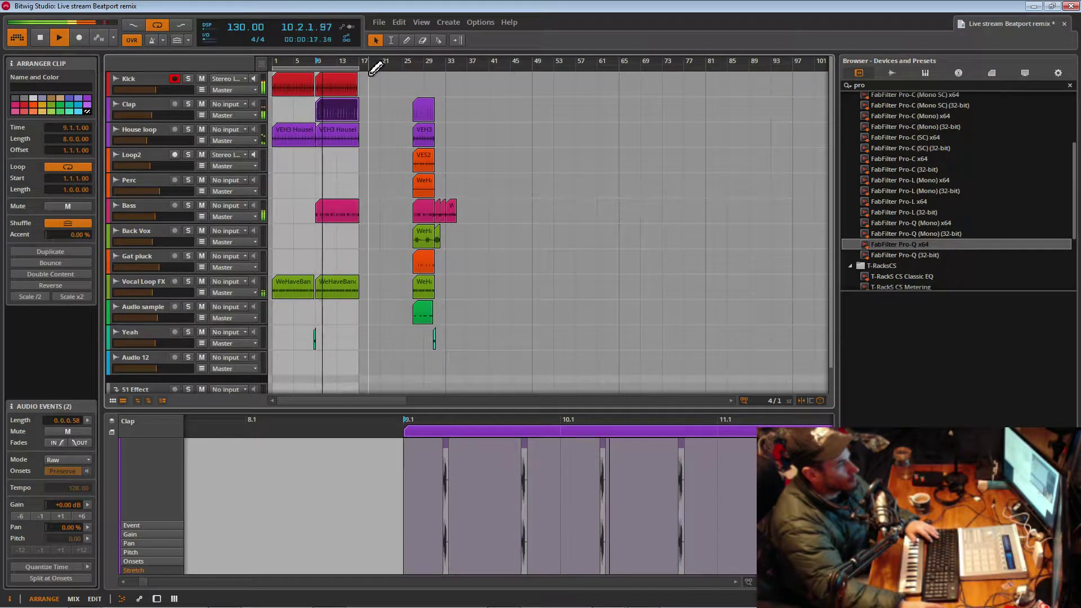
- Move the 8-bar Clap and Bass clips from bar 9 to bar 17 and lengthen the loop region to 24 bars
{"action": "left_click_drag", "start_coordinate": [389, 64], "coordinate": [429, 120]}
{"action": "left_click", "coordinate": [373, 213]}
{"action": "left_click_drag", "start_coordinate": [373, 213], "coordinate": [437, 212]}
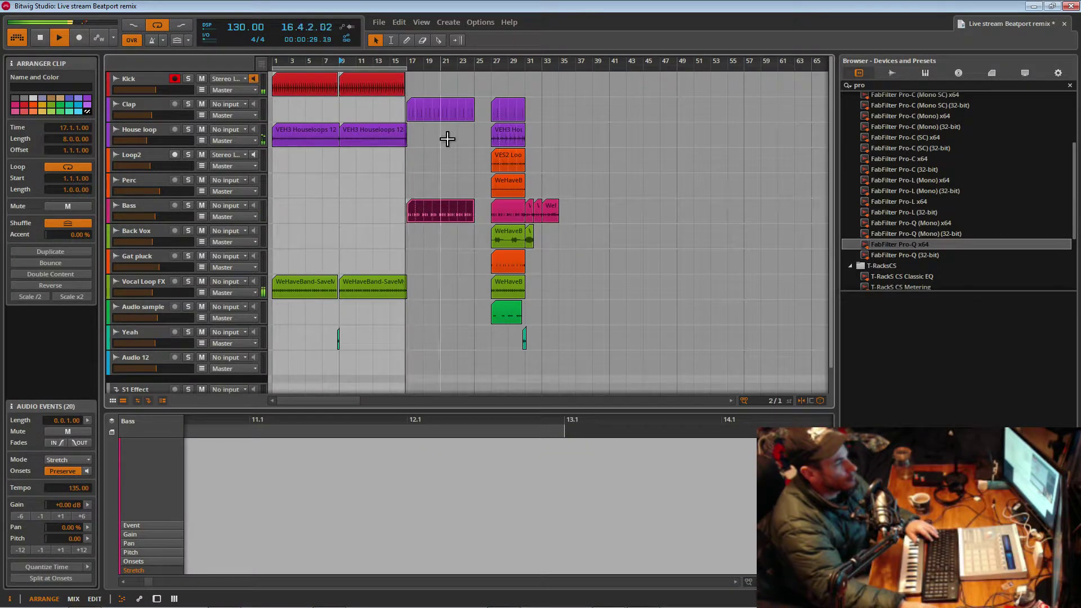
{"action": "left_click_drag", "start_coordinate": [410, 69], "coordinate": [475, 69]}
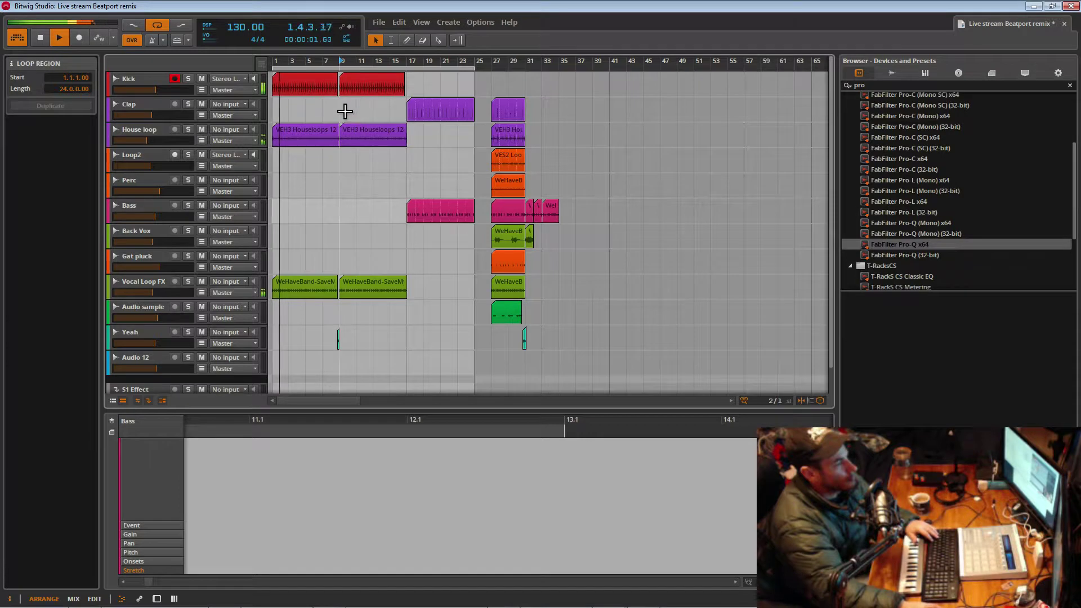
- Copy the Yeah clip at the end of bar 8 to bar 17 and extend the second House loop clip to bar 25
{"action": "left_click", "coordinate": [339, 338]}
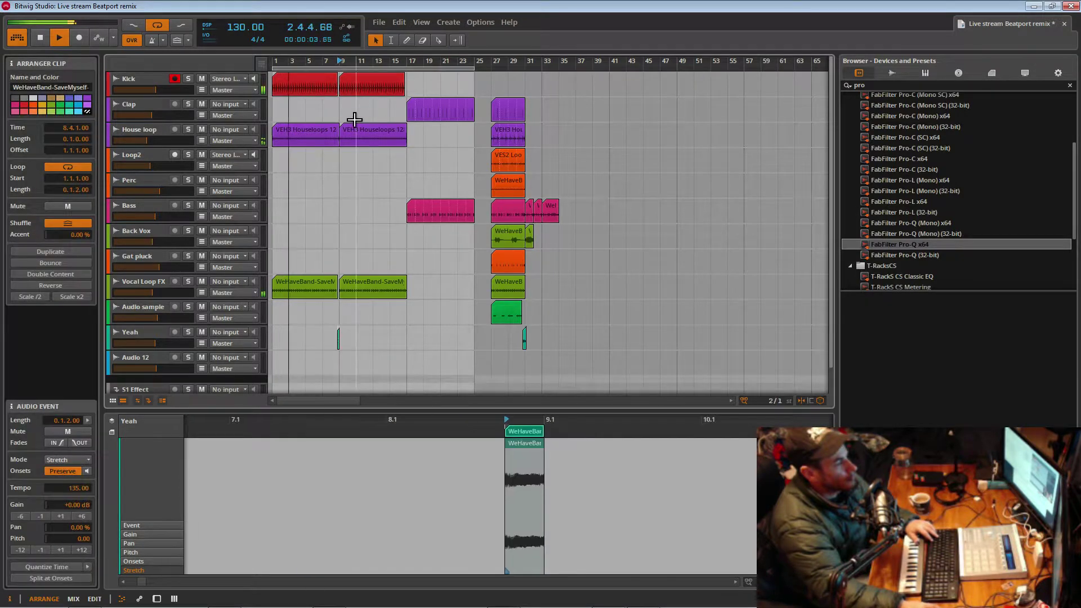
{"action": "left_click_drag", "start_coordinate": [379, 62], "coordinate": [376, 117]}
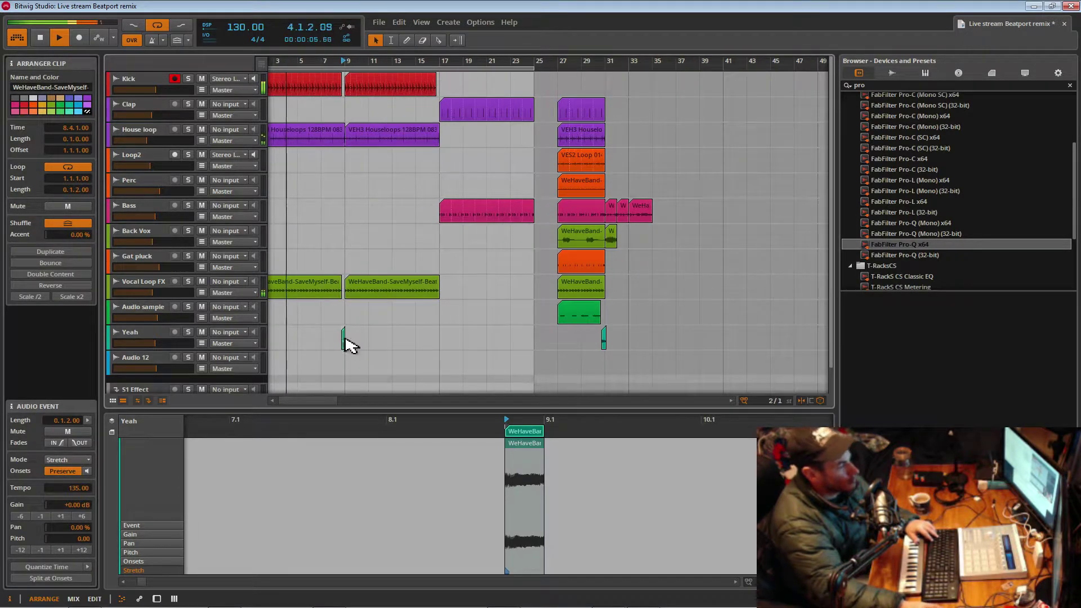
{"action": "left_click_drag", "start_coordinate": [343, 338], "coordinate": [448, 357]}
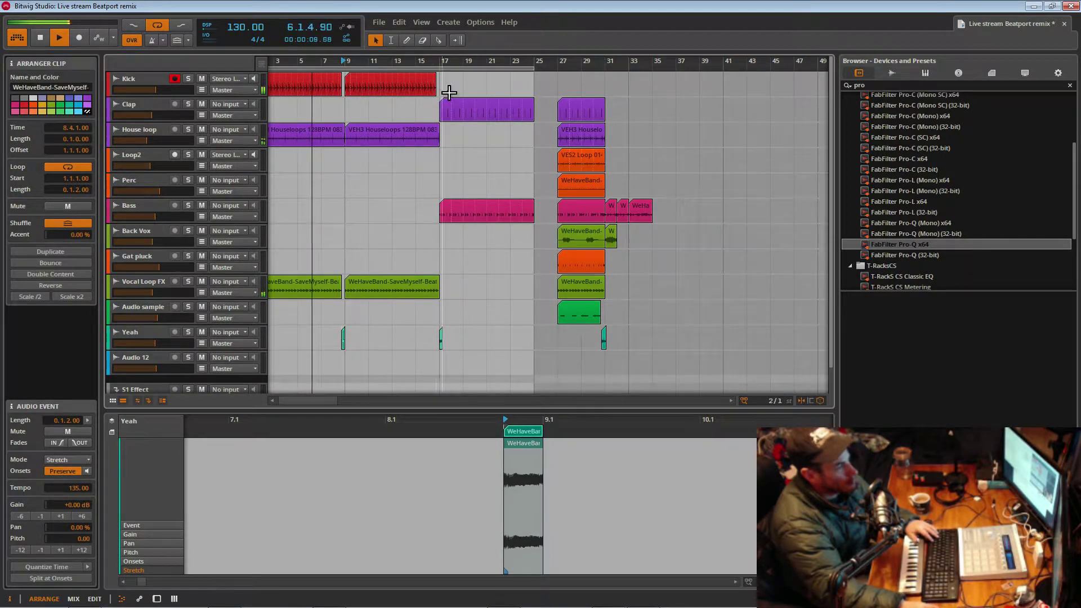
{"action": "left_click_drag", "start_coordinate": [440, 144], "coordinate": [533, 144]}
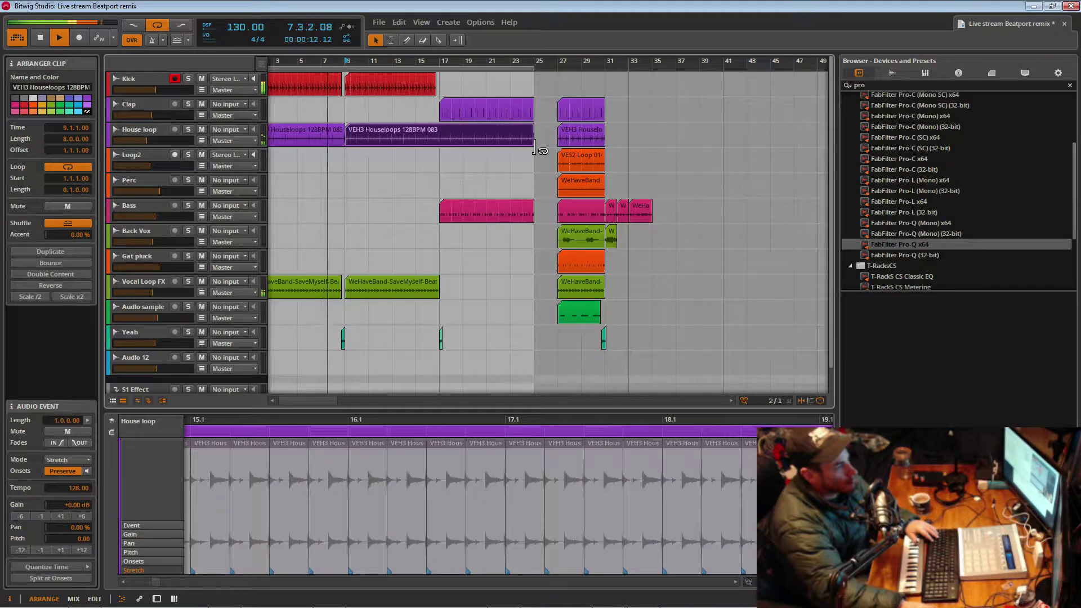
- Copy the Vocal Loop FX clip from bar 9 to bar 17 and shorten the bar 9 clip to 7 bars and 3 beats
{"action": "left_click", "coordinate": [375, 292]}
{"action": "left_click_drag", "start_coordinate": [370, 294], "coordinate": [471, 290]}
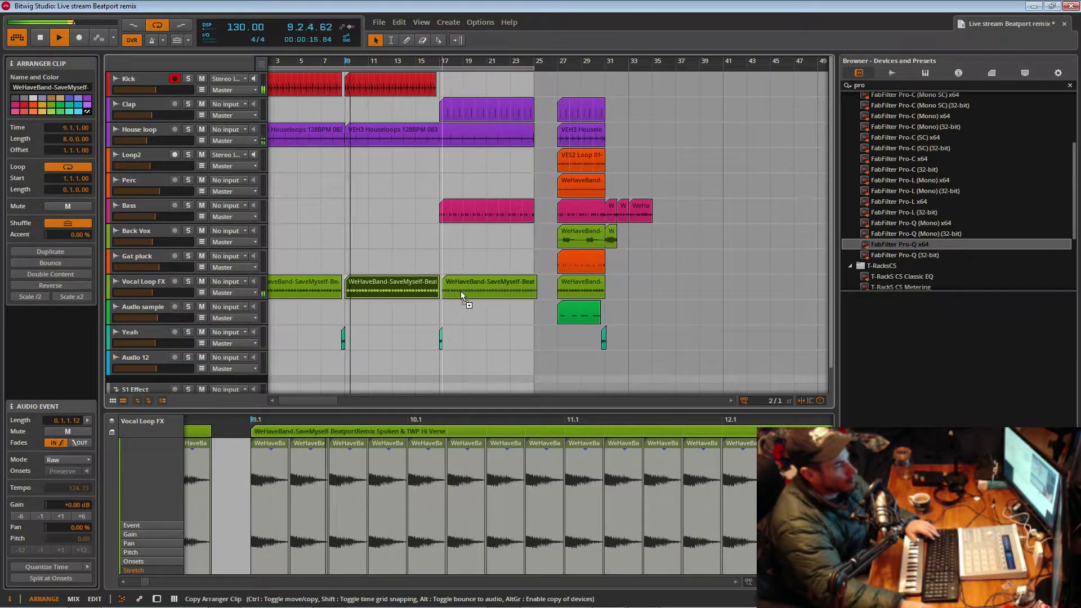
{"action": "left_click_drag", "start_coordinate": [461, 294], "coordinate": [435, 297]}
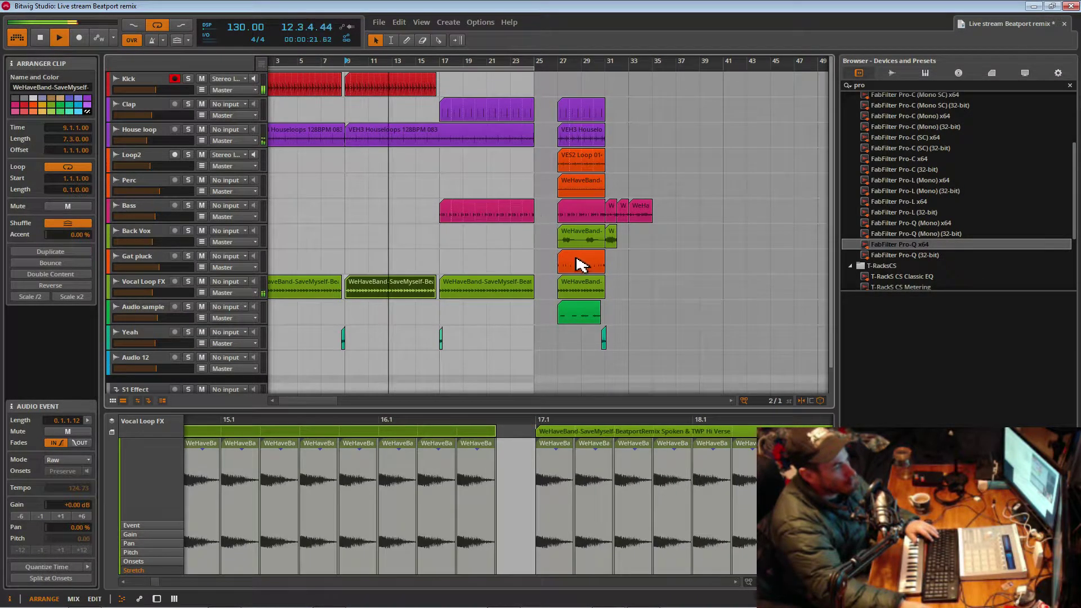
- Copy the Gat pluck clip from bar 27 to bar 9 and play the arrangement from there
{"action": "left_click", "coordinate": [580, 264]}
{"action": "left_click_drag", "start_coordinate": [583, 269], "coordinate": [361, 265]}
{"action": "left_click", "coordinate": [350, 242]}
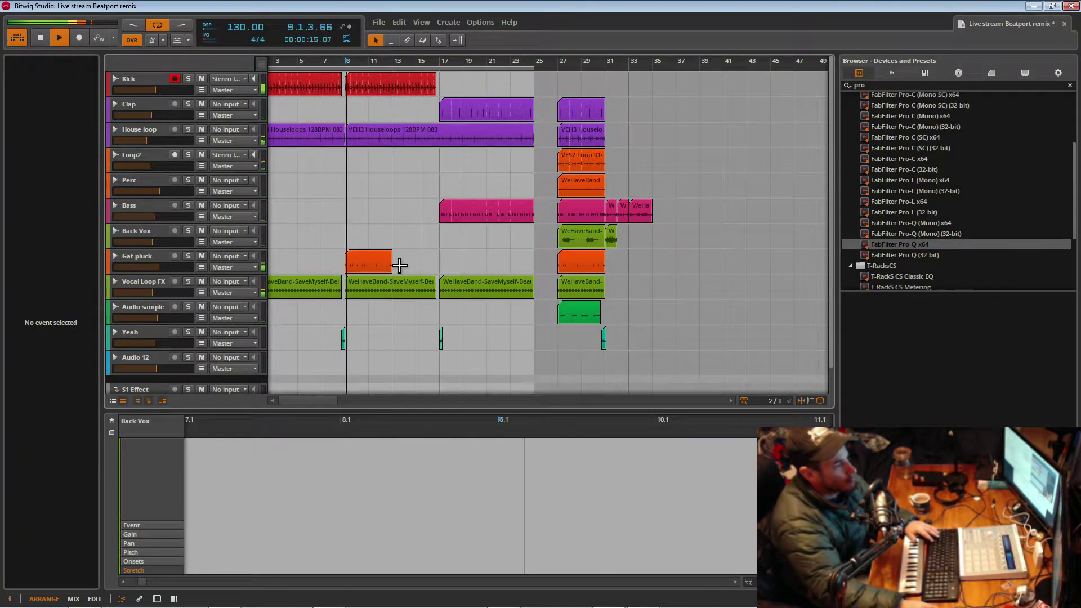
- Extend the Gat pluck clip at bar 9 to 7 bars and 3 beats and copy it to bar 17
{"action": "left_click_drag", "start_coordinate": [401, 272], "coordinate": [453, 277]}
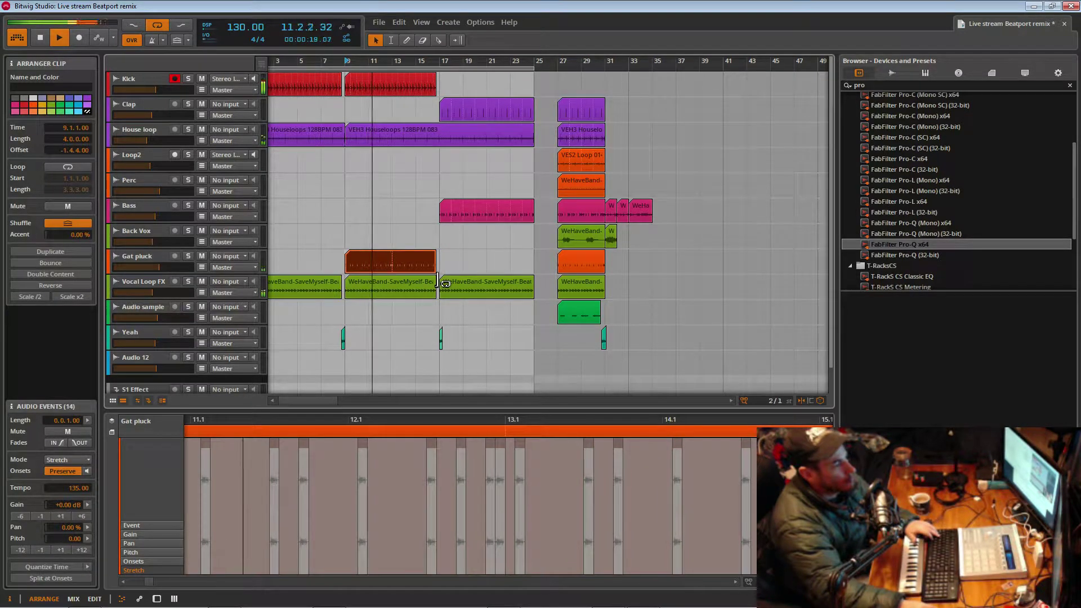
{"action": "left_click_drag", "start_coordinate": [370, 265], "coordinate": [459, 268]}
{"action": "left_click_drag", "start_coordinate": [513, 64], "coordinate": [669, 100]}
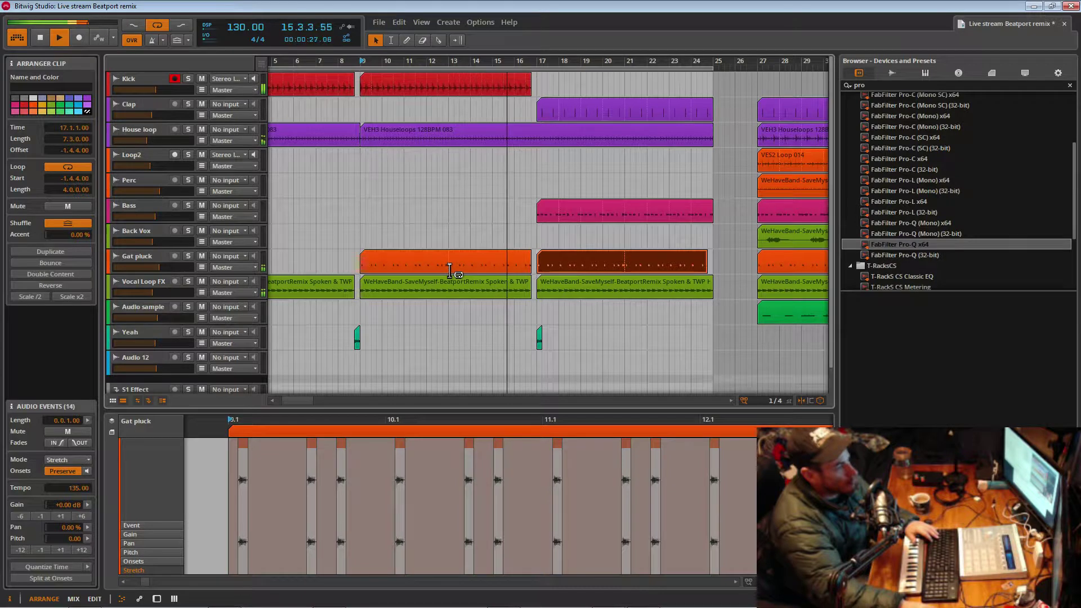
{"action": "left_click_drag", "start_coordinate": [572, 67], "coordinate": [297, 107]}
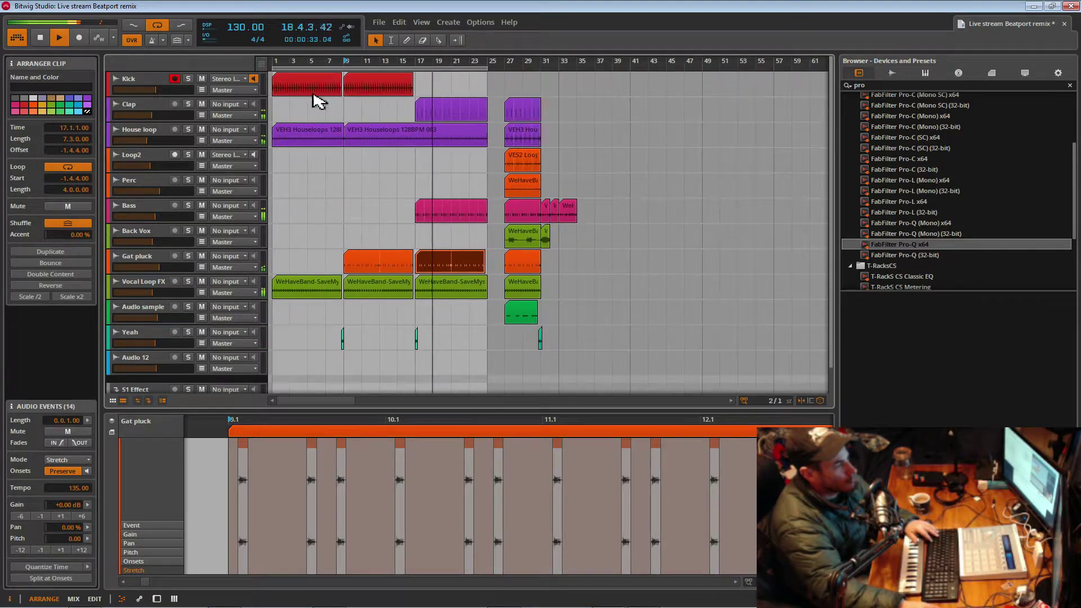
- Copy the Kick clip from bar 9 to bar 17 and start playback from bar 17
{"action": "left_click", "coordinate": [362, 78]}
{"action": "left_click_drag", "start_coordinate": [362, 87], "coordinate": [428, 89]}
{"action": "left_click", "coordinate": [417, 110]}
{"action": "key", "text": "space"}
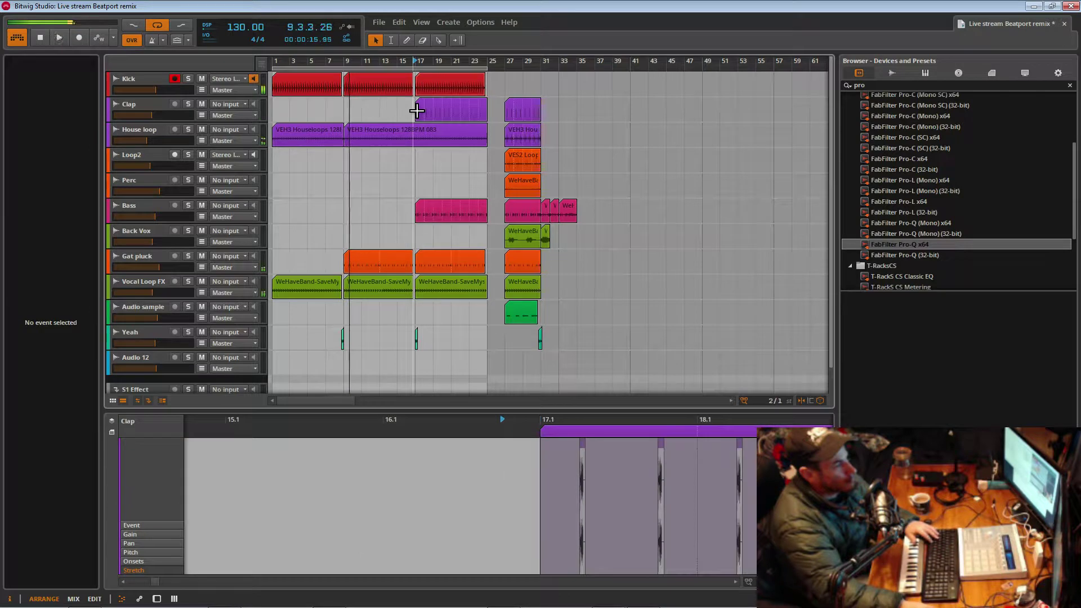
- Delete the Gat pluck clips at bars 9 and 17
{"action": "left_click", "coordinate": [359, 275]}
{"action": "key", "text": "Delete"}
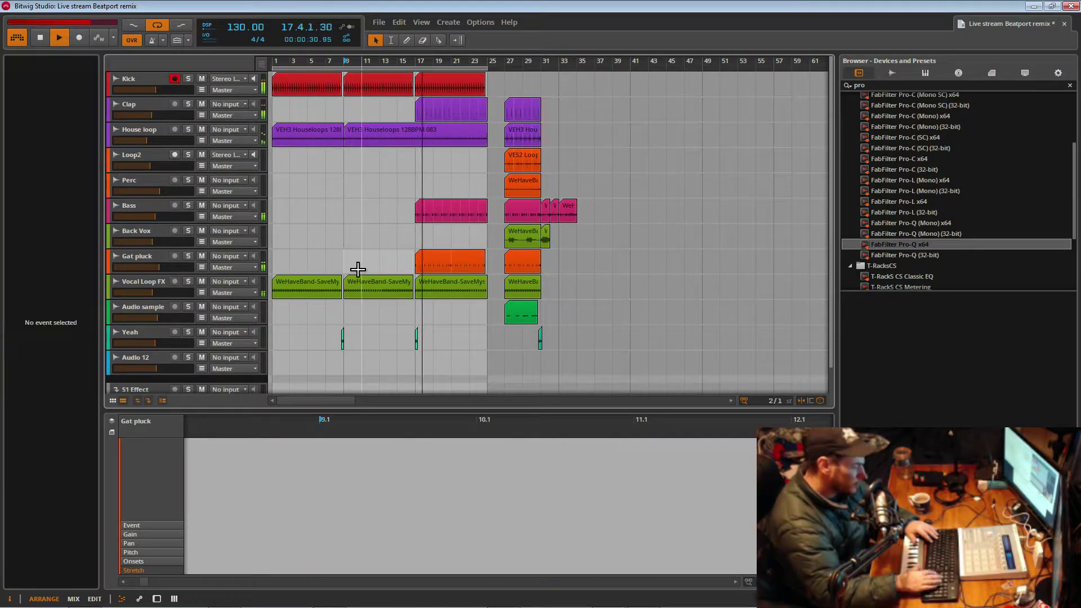
{"action": "left_click", "coordinate": [422, 262]}
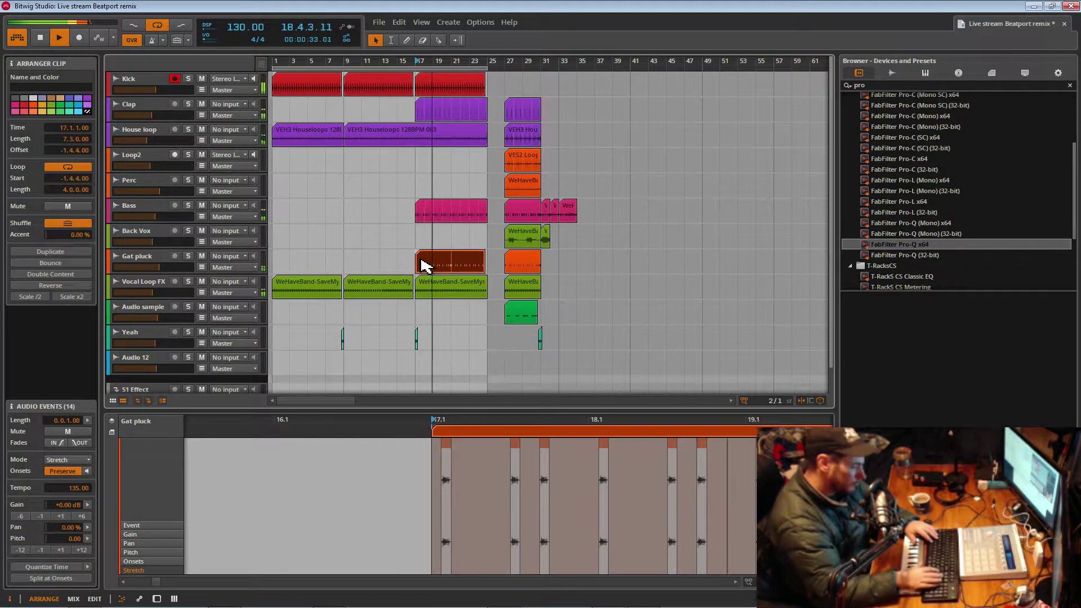
{"action": "key", "text": "Delete"}
- Copy the 8-bar Bass clip from bar 17 to just before bar 9
{"action": "left_click_drag", "start_coordinate": [469, 61], "coordinate": [469, 36]}
{"action": "left_click", "coordinate": [324, 213]}
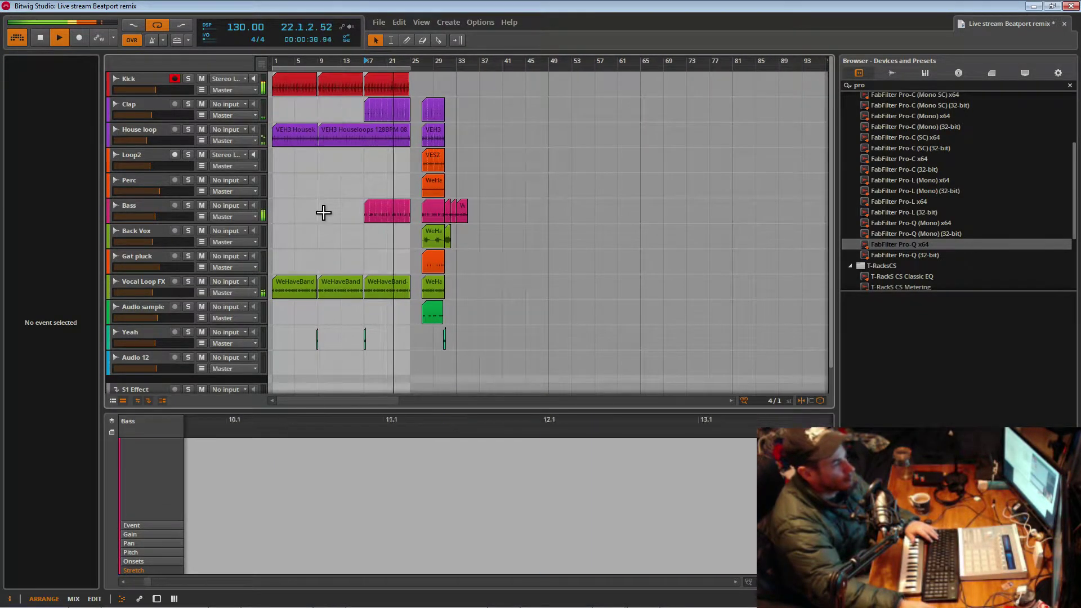
{"action": "left_click_drag", "start_coordinate": [380, 212], "coordinate": [322, 212]}
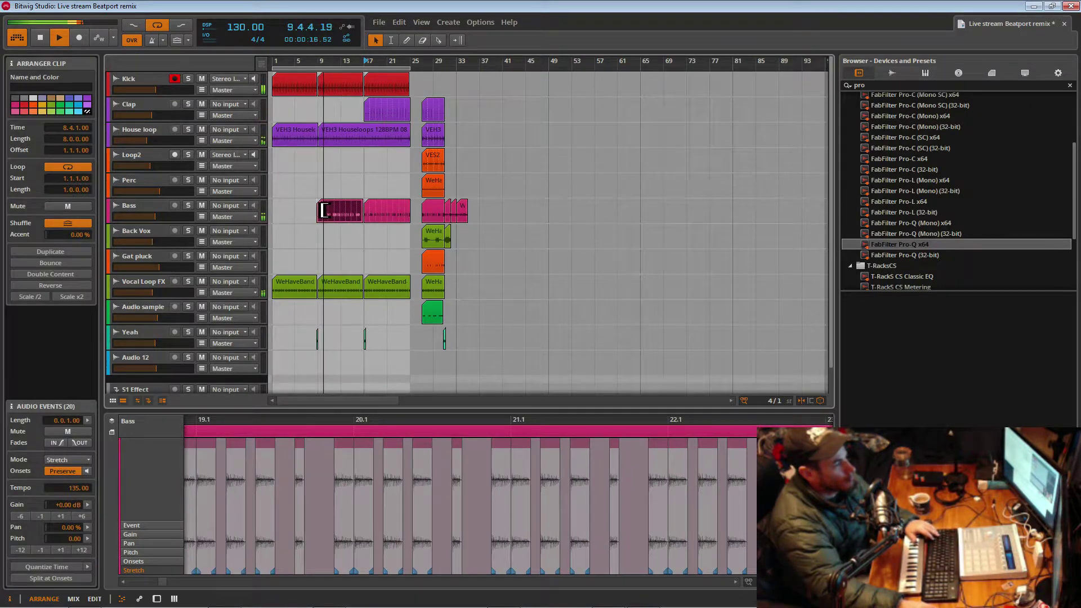
- Shift the copied Bass clip to start exactly at bar 9 and play the transition from bar 8
{"action": "left_click", "coordinate": [321, 187]}
{"action": "key", "text": "space"}
{"action": "left_click_drag", "start_coordinate": [326, 63], "coordinate": [382, 92]}
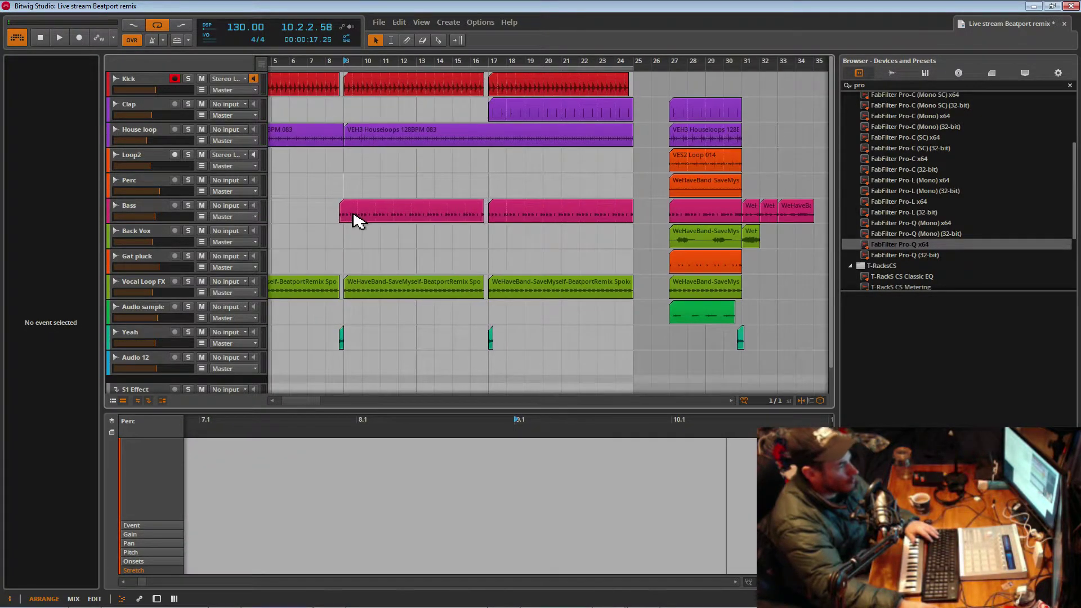
{"action": "left_click_drag", "start_coordinate": [353, 214], "coordinate": [358, 213]}
{"action": "left_click", "coordinate": [330, 211]}
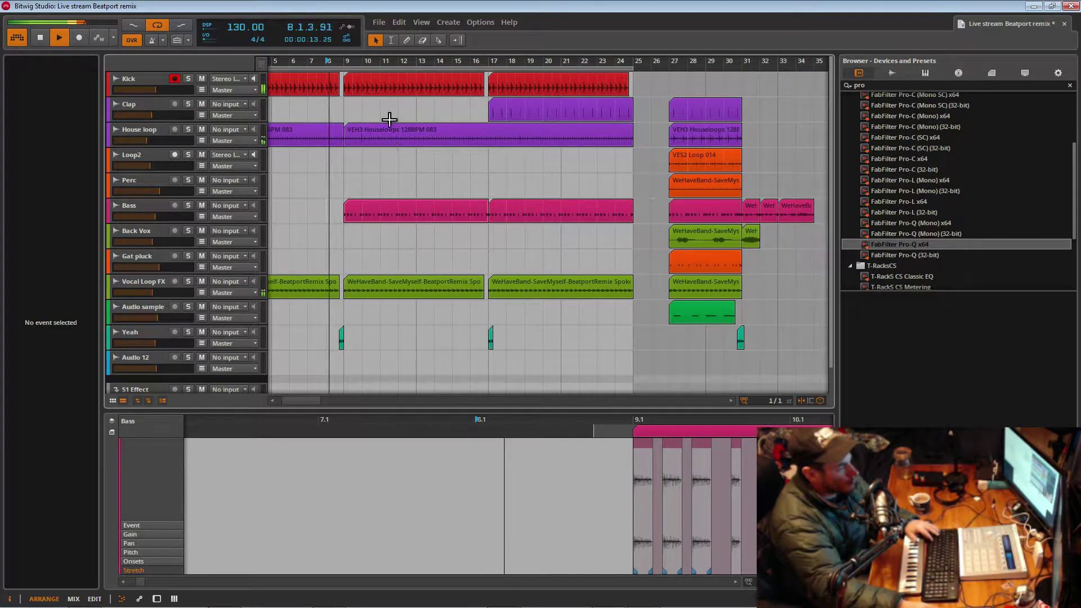
- Try a copy of the four-bar Back Vox clip at bar 9, play it from there, and delete the copy
{"action": "left_click_drag", "start_coordinate": [416, 62], "coordinate": [357, 35]}
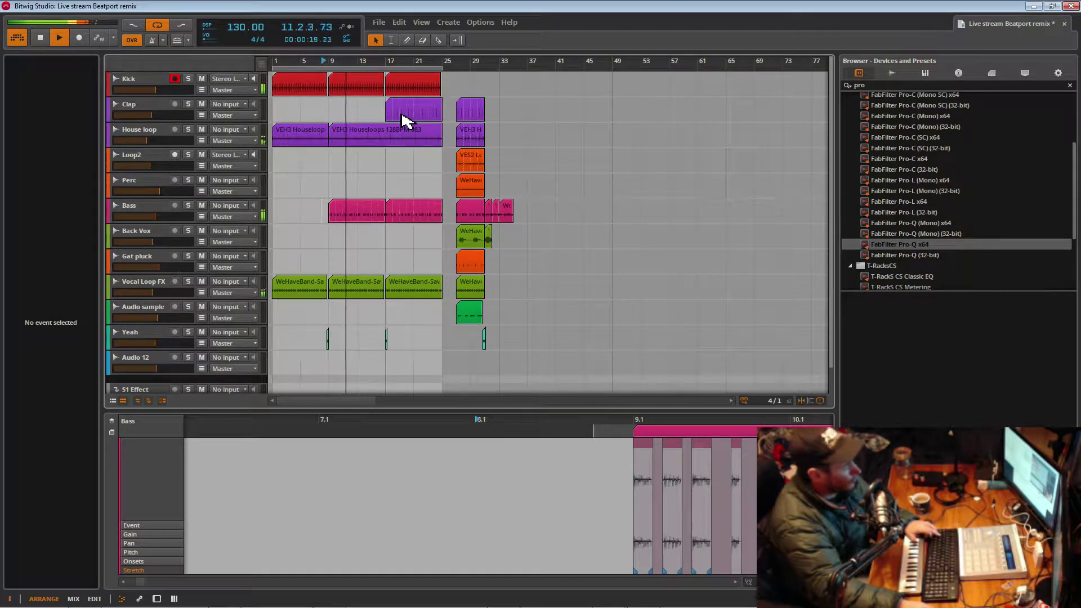
{"action": "mouse_move", "coordinate": [416, 62]}
{"action": "left_mouse_down"}
{"action": "mouse_move", "coordinate": [416, 40]}
{"action": "mouse_move", "coordinate": [416, 56]}
{"action": "left_mouse_up"}
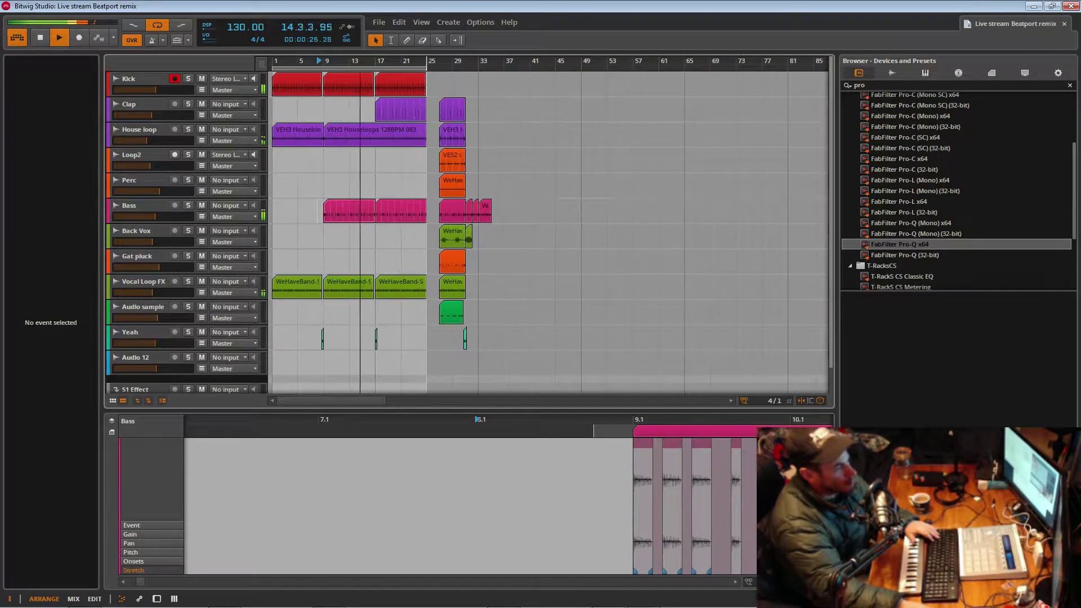
{"action": "left_click", "coordinate": [453, 235]}
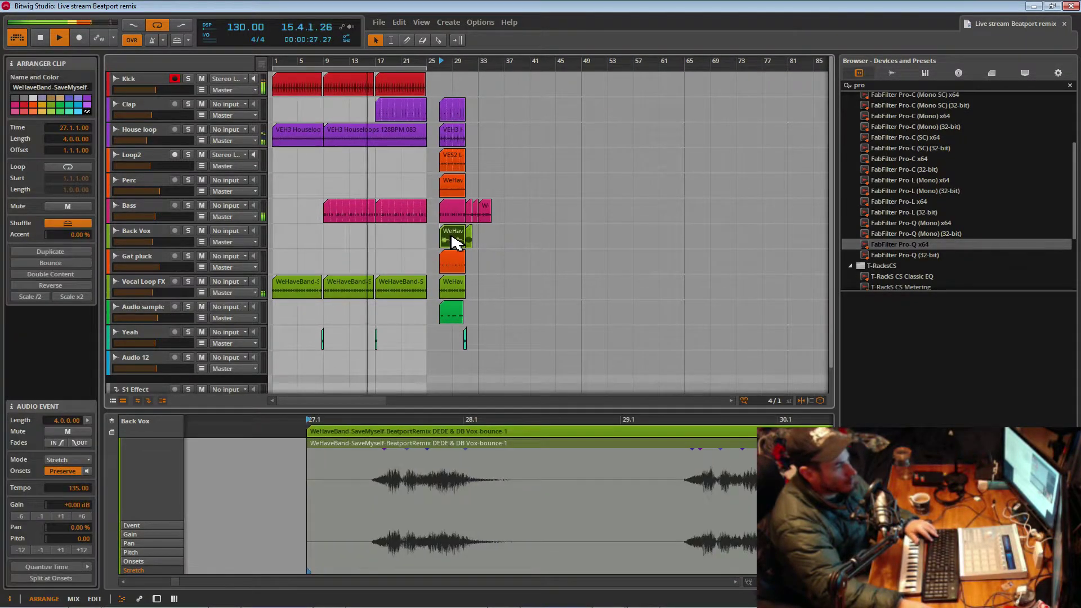
{"action": "left_click_drag", "start_coordinate": [453, 240], "coordinate": [338, 246]}
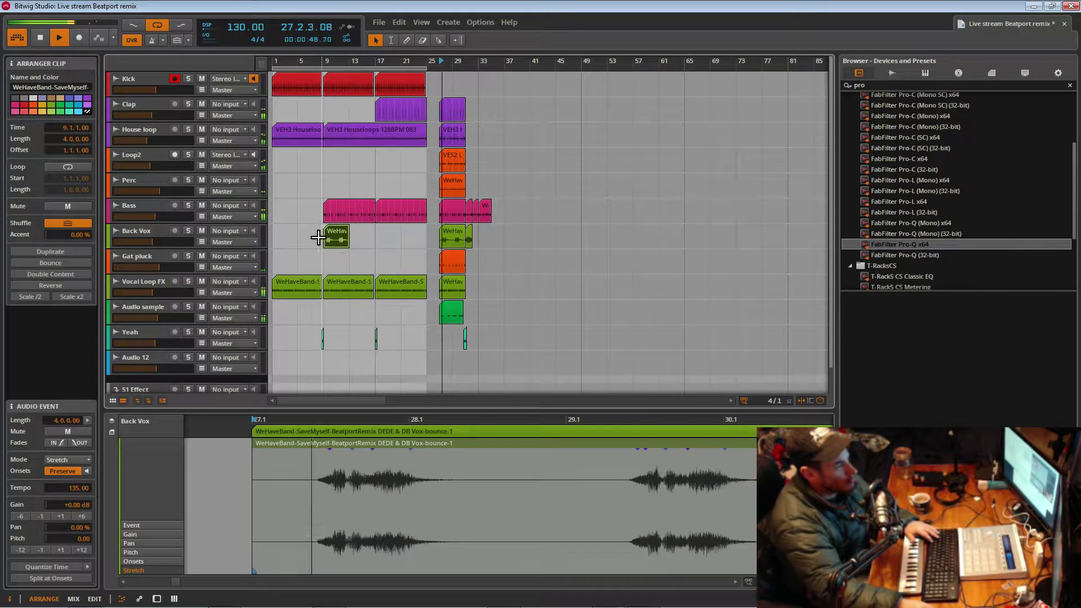
{"action": "left_click", "coordinate": [326, 237]}
{"action": "key", "text": "space"}
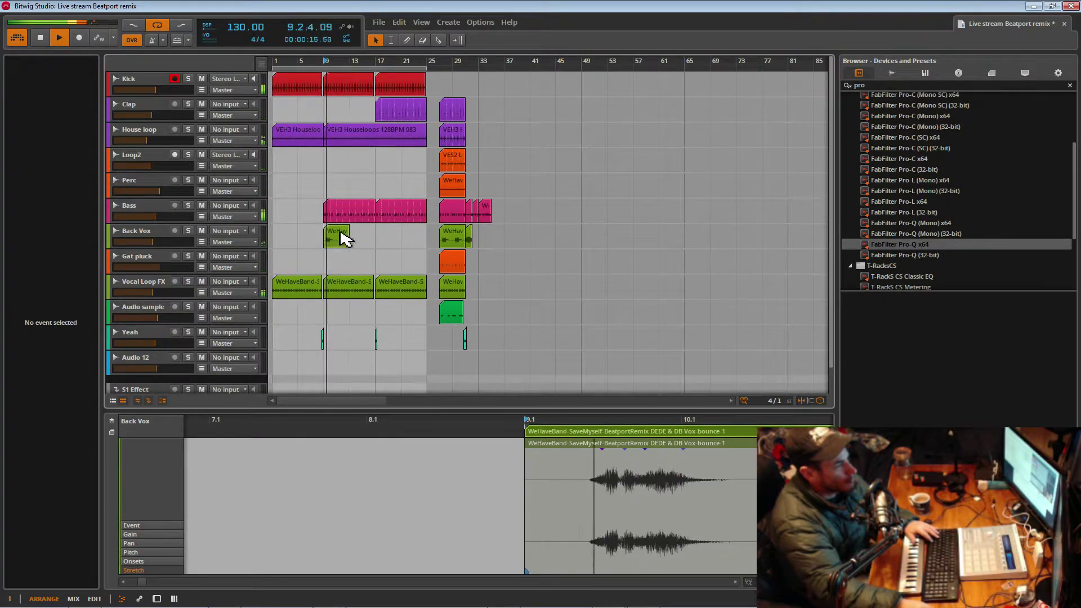
{"action": "left_click", "coordinate": [337, 240]}
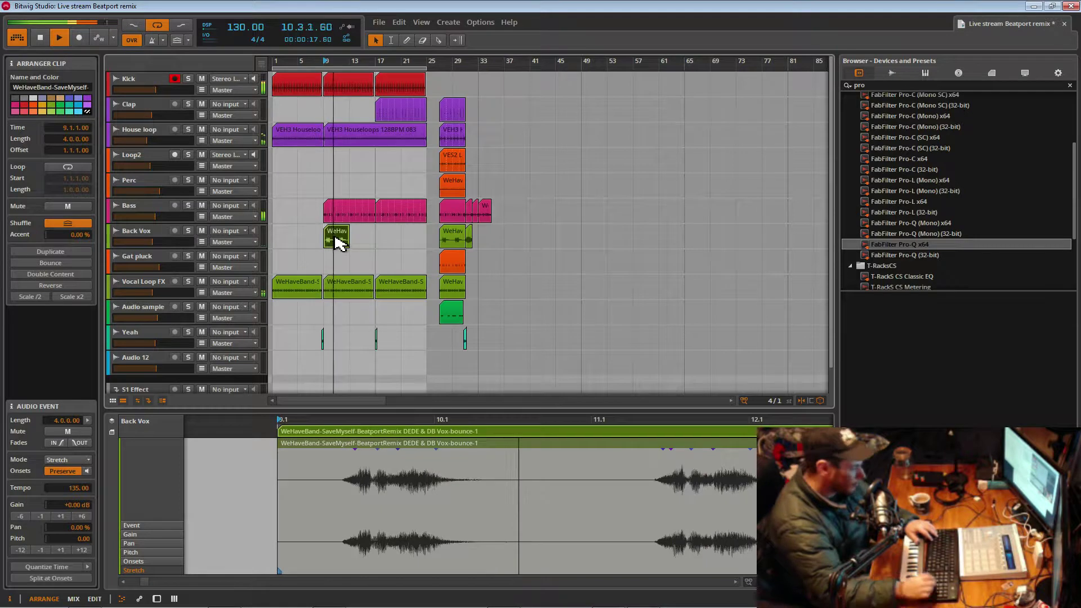
{"action": "key", "text": "Delete"}
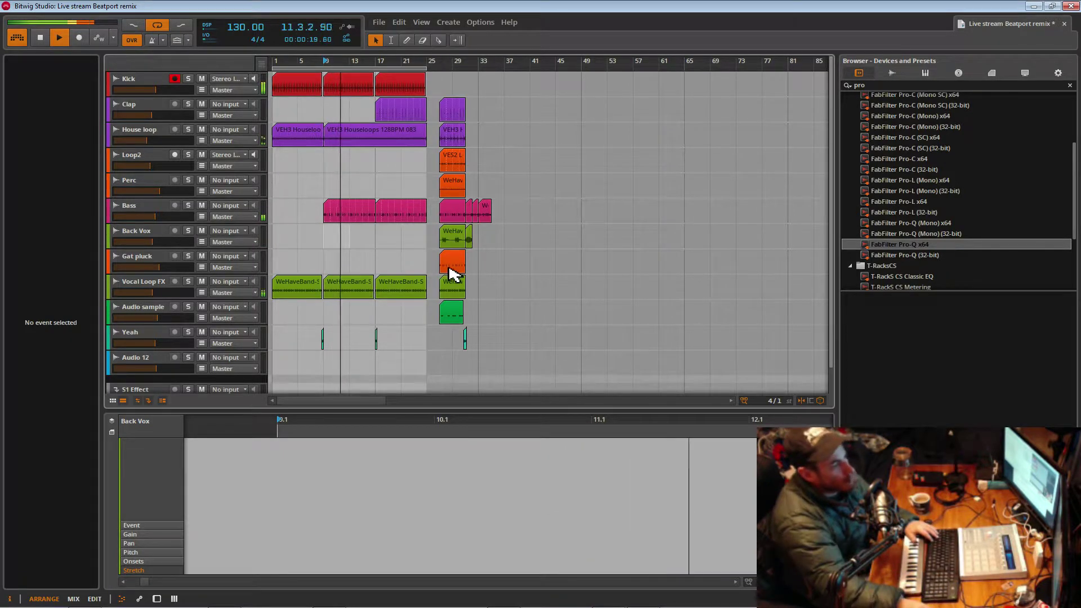
- Copy the Audio sample clip from the source group to bar 9 and loop-extend the copy to 16 bars, ending at bar 25
{"action": "left_click_drag", "start_coordinate": [455, 316], "coordinate": [342, 329]}
{"action": "left_click", "coordinate": [329, 316]}
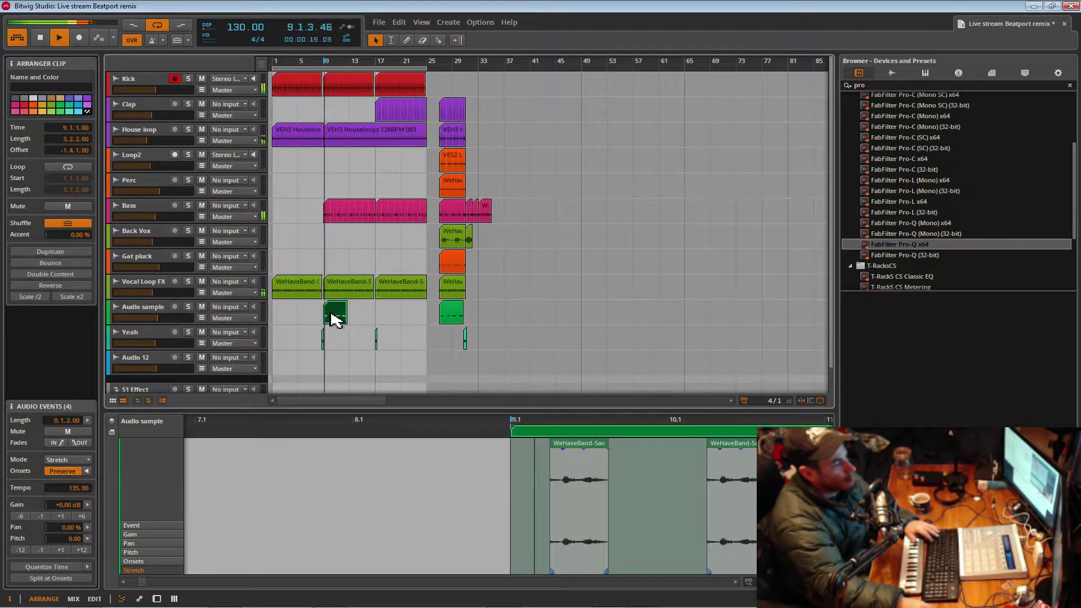
{"action": "left_click_drag", "start_coordinate": [346, 325], "coordinate": [381, 328]}
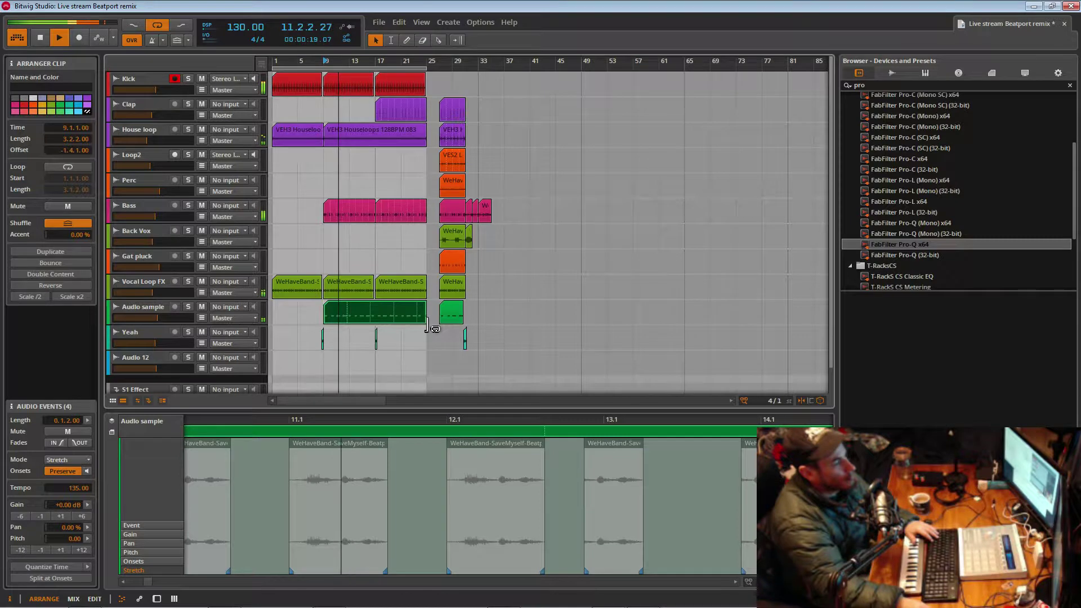
{"action": "left_click_drag", "start_coordinate": [427, 326], "coordinate": [426, 325]}
{"action": "left_click_drag", "start_coordinate": [340, 67], "coordinate": [376, 127]}
{"action": "left_click_drag", "start_coordinate": [398, 323], "coordinate": [405, 324]}
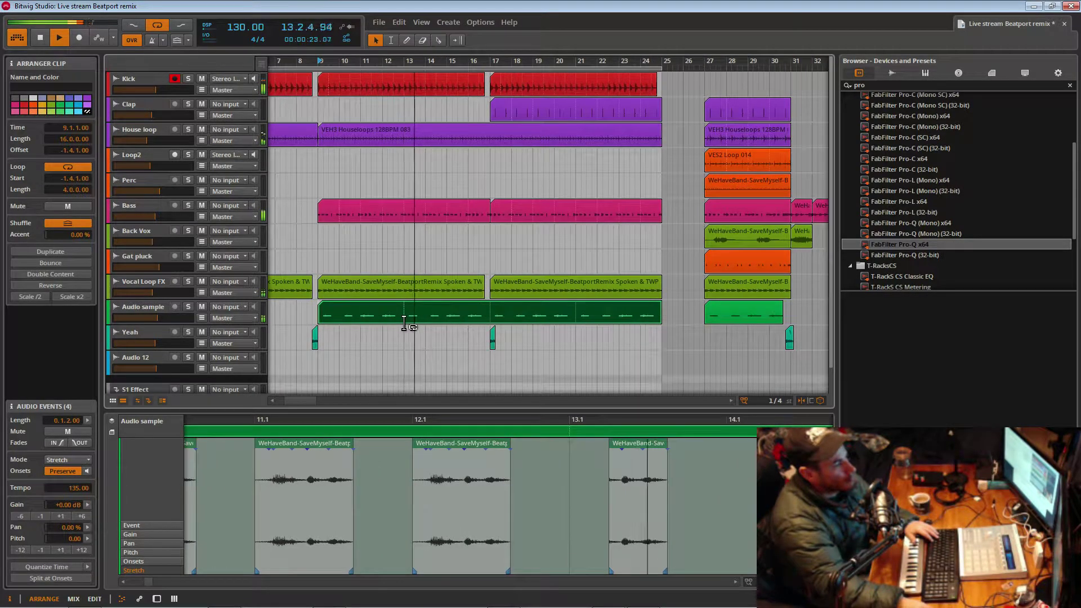
- Move the Yeah clip at bar 17 back to end exactly at bar 17, play the transition, and save the project
{"action": "left_click_drag", "start_coordinate": [515, 66], "coordinate": [567, 65]}
{"action": "left_click_drag", "start_coordinate": [290, 74], "coordinate": [287, 76]}
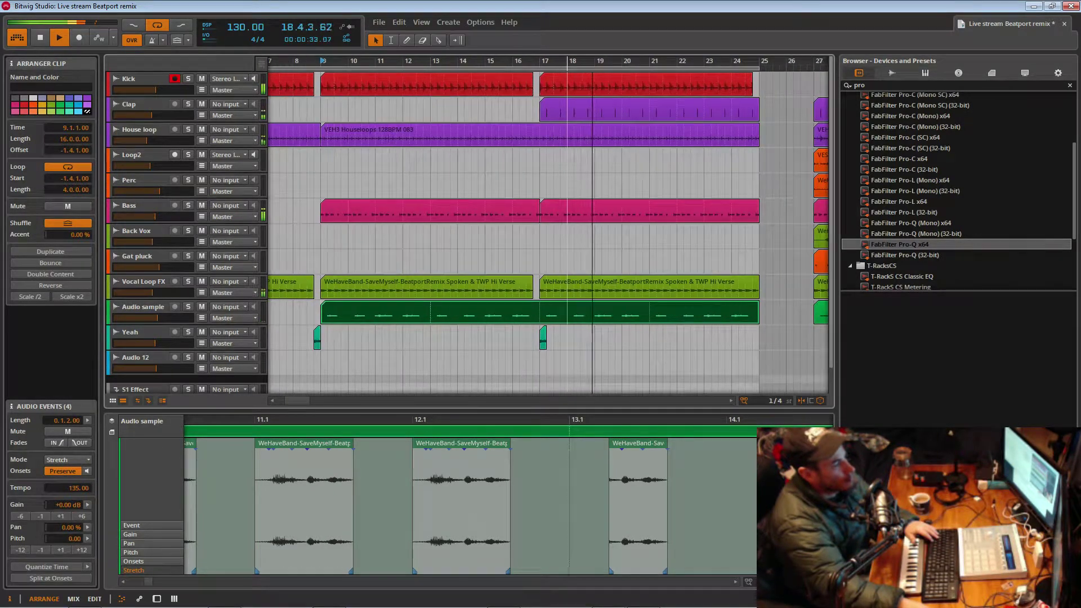
{"action": "left_click_drag", "start_coordinate": [542, 337], "coordinate": [538, 336]}
{"action": "key", "text": "space"}
{"action": "key", "text": "space"}
{"action": "left_click", "coordinate": [538, 340]}
{"action": "key", "text": "space"}
{"action": "key", "text": "space"}
{"action": "key", "text": "space"}
{"action": "key", "text": "space"}
{"action": "key", "text": "ctrl+s"}
- Try trimming the first beat off the Kick clip at bar 17, play the transition, and undo the trim
{"action": "left_click_drag", "start_coordinate": [598, 64], "coordinate": [508, 92]}
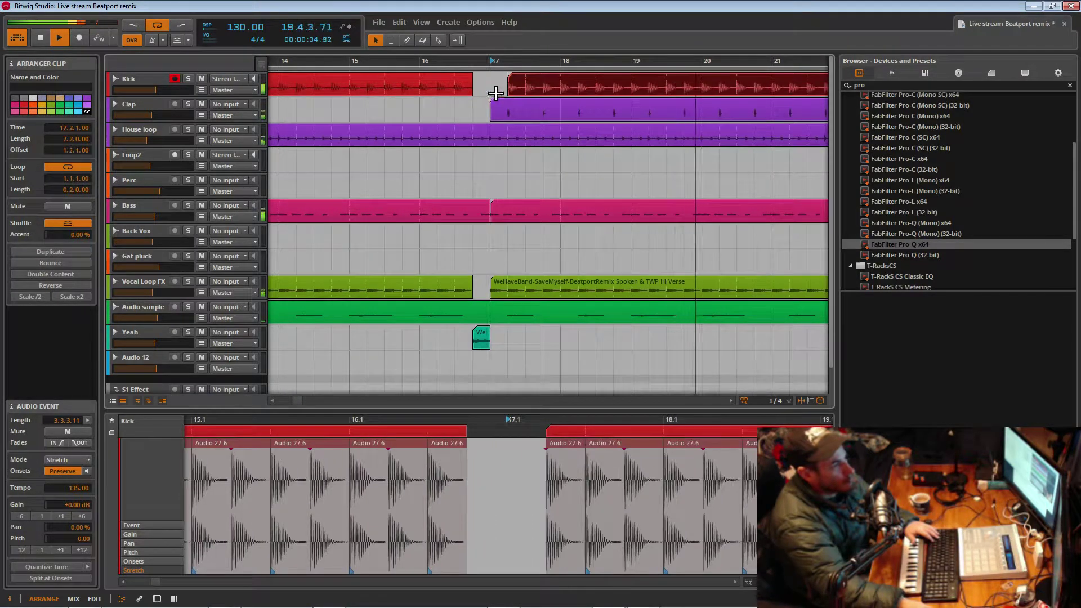
{"action": "left_click", "coordinate": [478, 81]}
{"action": "key", "text": "space"}
{"action": "key", "text": "space"}
{"action": "mouse_move", "coordinate": [504, 62]}
{"action": "left_mouse_down"}
{"action": "mouse_move", "coordinate": [507, 104]}
{"action": "mouse_move", "coordinate": [519, 90]}
{"action": "mouse_move", "coordinate": [511, 45]}
{"action": "left_mouse_up"}
{"action": "key", "text": "ctrl+z"}
- Move the whole group of source loop clips from bar 27 to bar 49
{"action": "scroll", "coordinate": [550, 231], "scroll_direction": "down", "scroll_amount": 5}
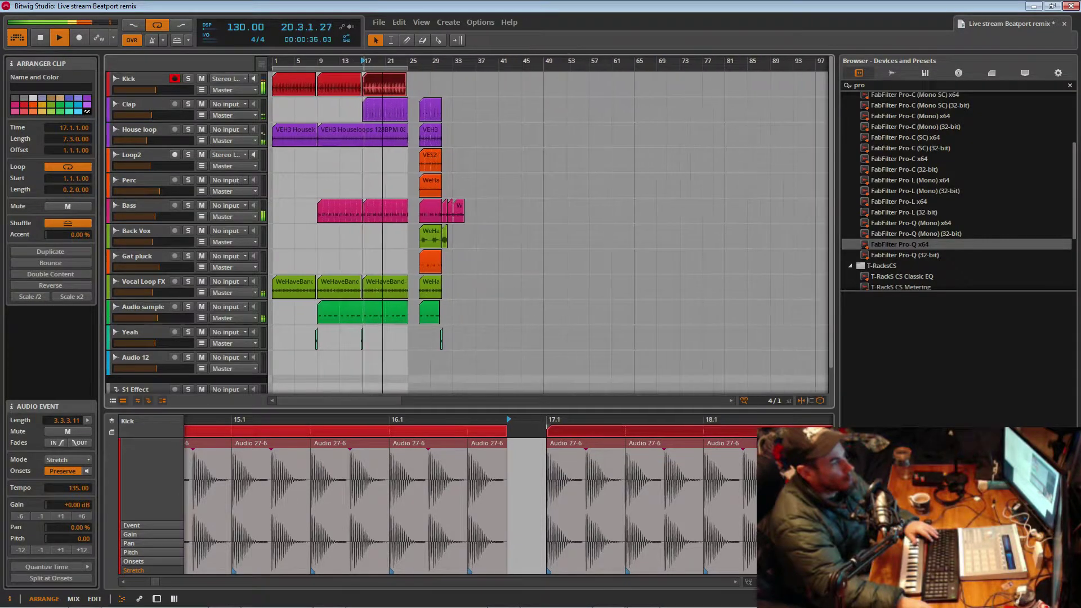
{"action": "left_click_drag", "start_coordinate": [408, 97], "coordinate": [484, 362]}
{"action": "left_click_drag", "start_coordinate": [428, 241], "coordinate": [559, 243]}
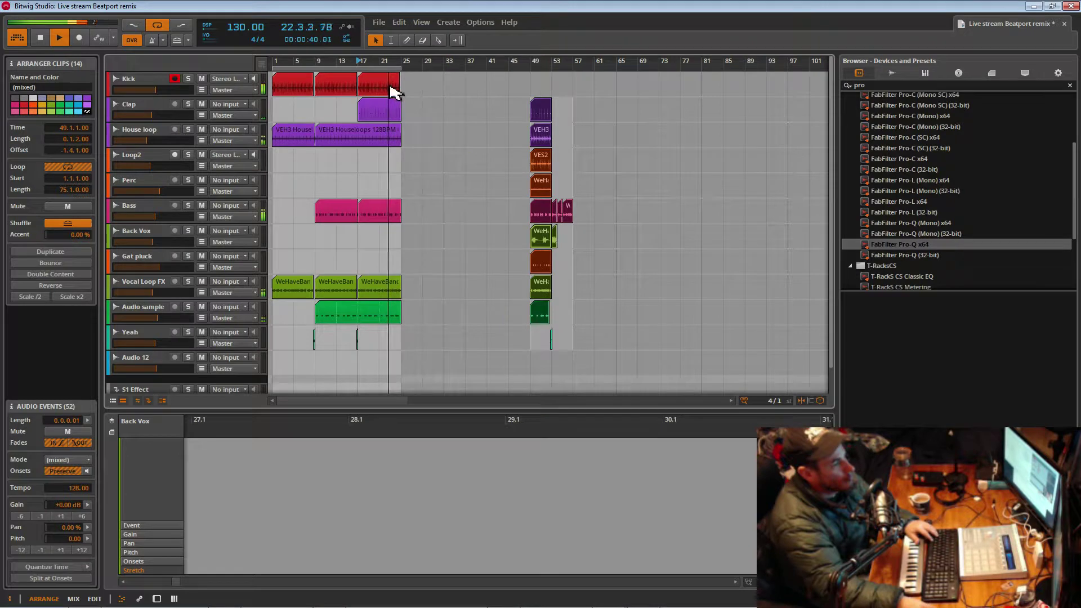
- Copy the Kick and Clap clips that start at bar 17 to bar 25
{"action": "left_click", "coordinate": [393, 89]}
{"action": "left_click_drag", "start_coordinate": [421, 64], "coordinate": [471, 75]}
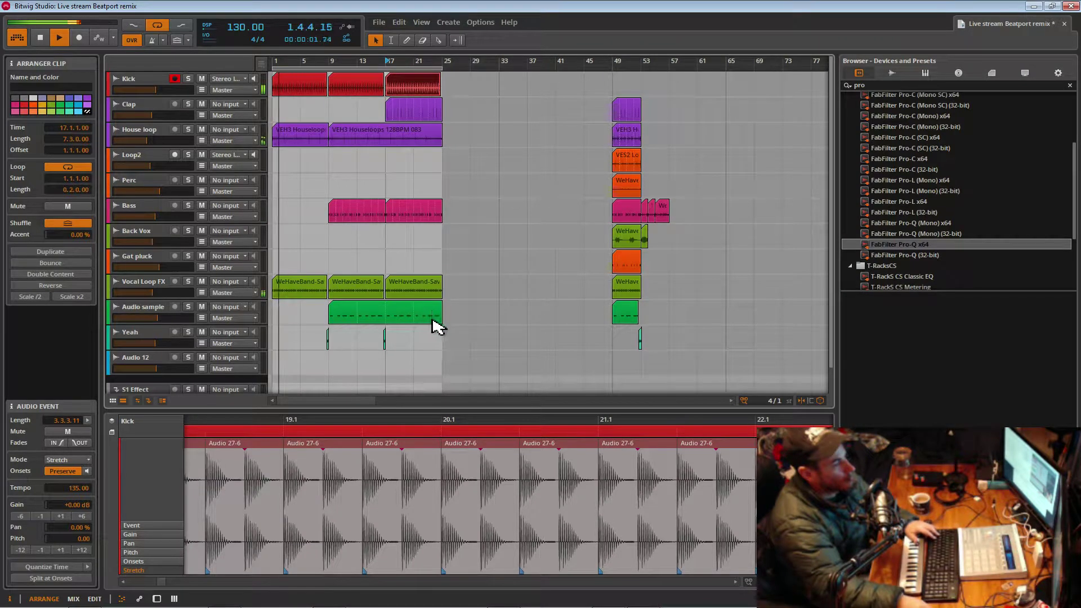
{"action": "left_click", "coordinate": [407, 116]}
{"action": "left_click_drag", "start_coordinate": [401, 91], "coordinate": [465, 94]}
{"action": "left_click_drag", "start_coordinate": [407, 111], "coordinate": [463, 114]}
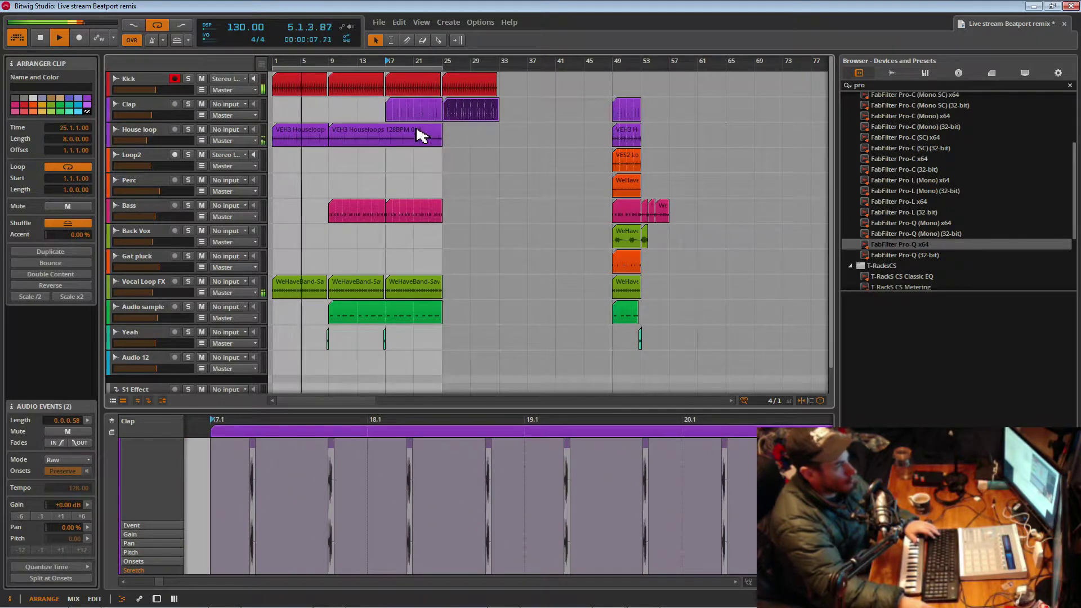
- Copy the 8-bar Bass and Vocal Loop FX clips from bar 17 to bar 25
{"action": "left_click", "coordinate": [386, 109]}
{"action": "left_click", "coordinate": [394, 210]}
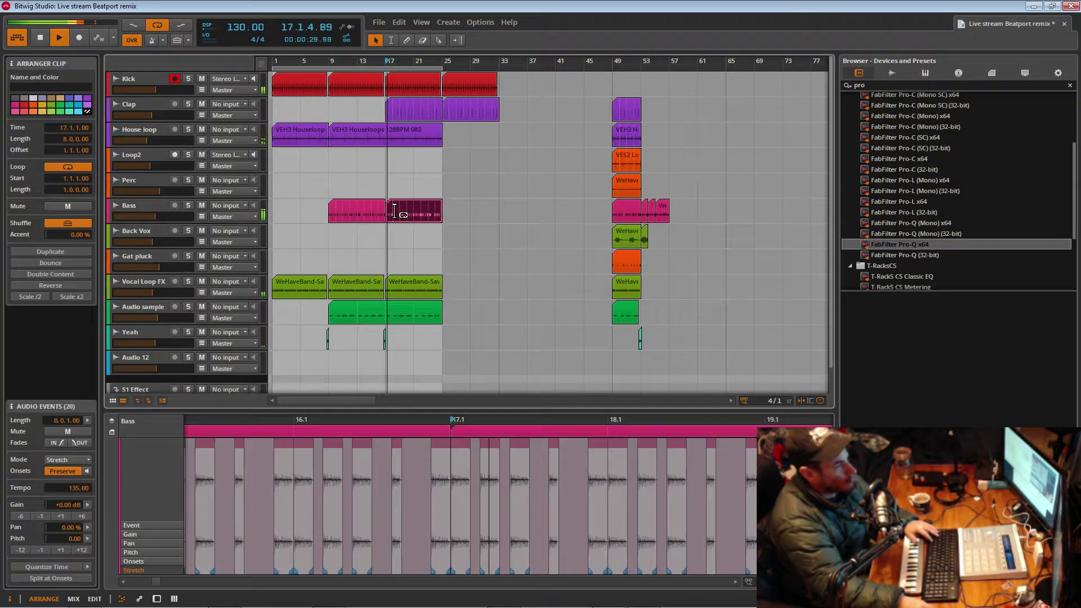
{"action": "left_click_drag", "start_coordinate": [395, 210], "coordinate": [451, 211]}
{"action": "left_click", "coordinate": [424, 287]}
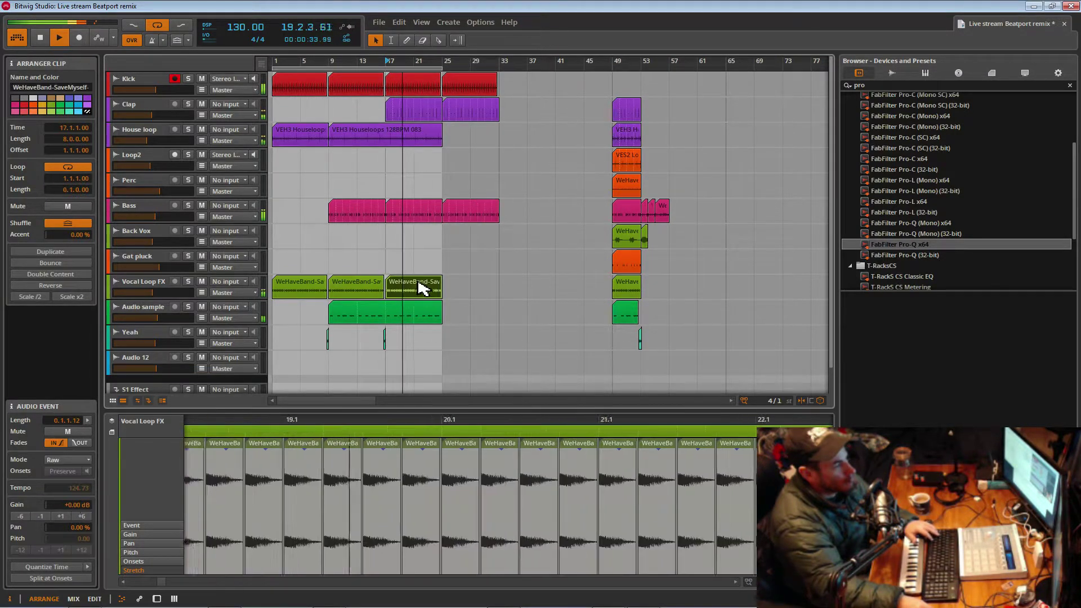
{"action": "left_click_drag", "start_coordinate": [403, 289], "coordinate": [458, 289]}
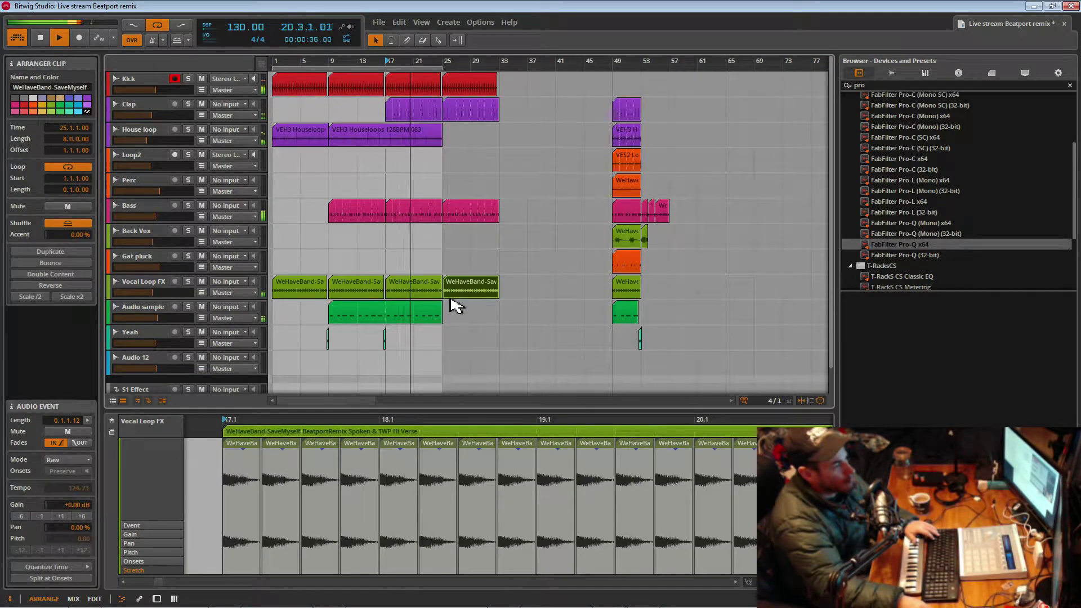
- Copy the short Yeah clip before bar 17 to the same spot just before bar 25
{"action": "left_click", "coordinate": [387, 342]}
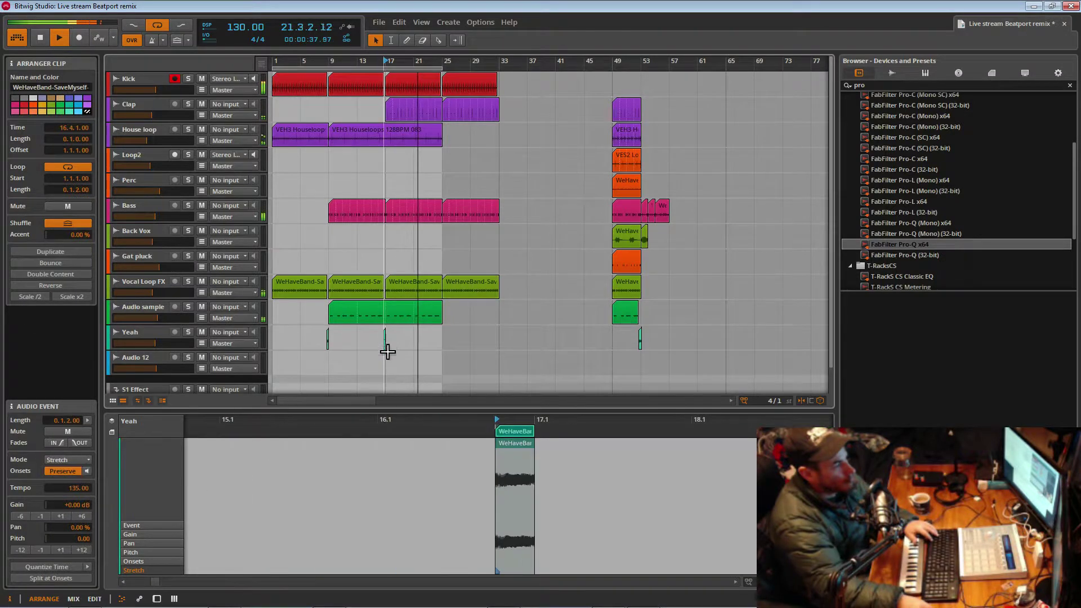
{"action": "left_click_drag", "start_coordinate": [413, 59], "coordinate": [434, 135]}
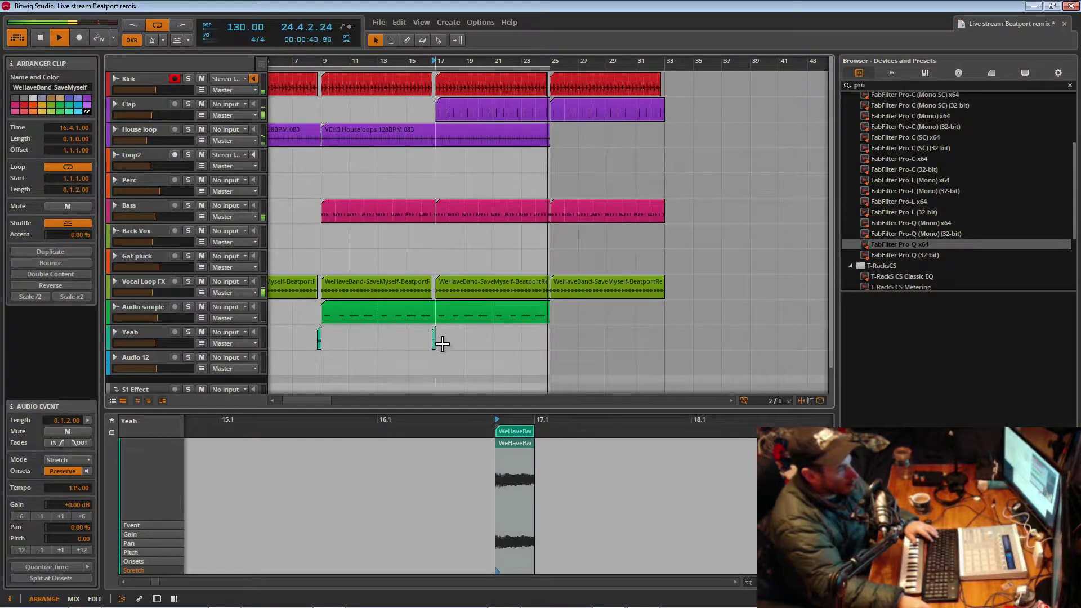
{"action": "left_click_drag", "start_coordinate": [435, 342], "coordinate": [548, 332]}
- Extend the arranger loop region to 32 bars and play the arrangement across bar 25
{"action": "left_click", "coordinate": [546, 65]}
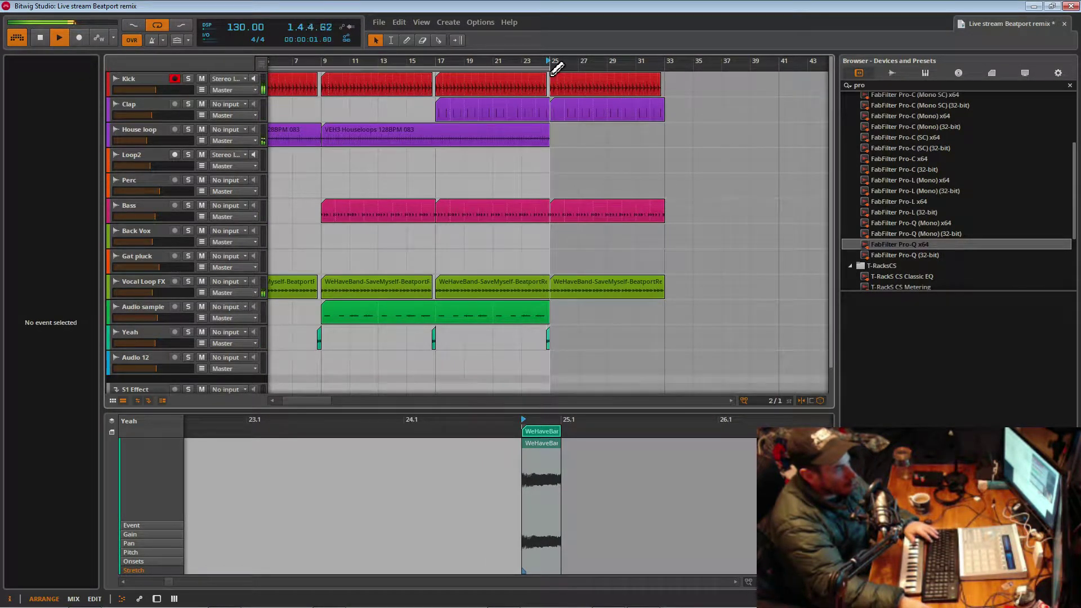
{"action": "left_click_drag", "start_coordinate": [553, 70], "coordinate": [655, 78]}
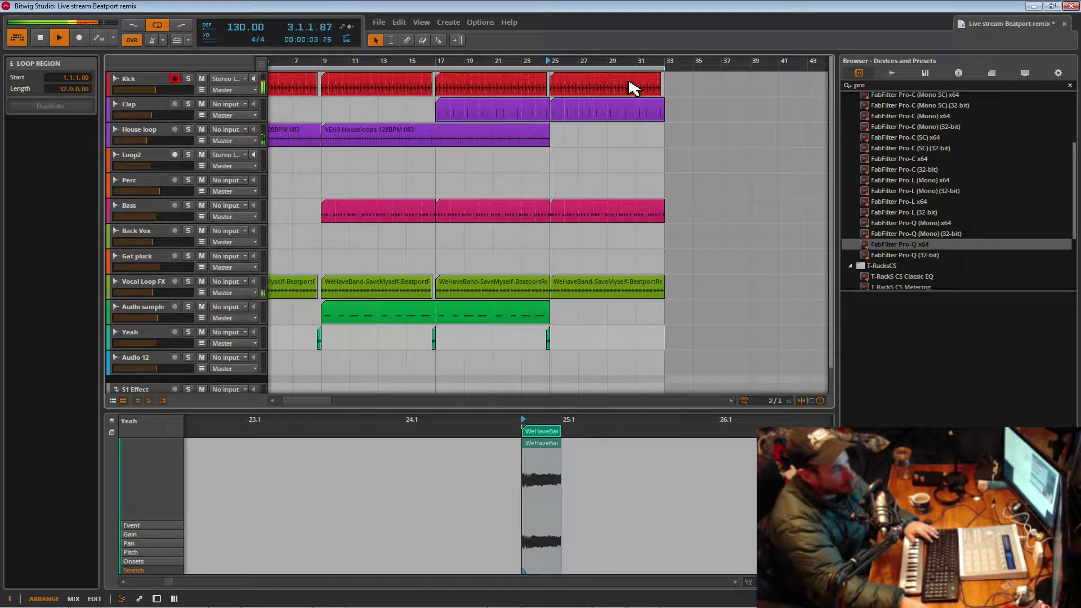
{"action": "left_click", "coordinate": [558, 87]}
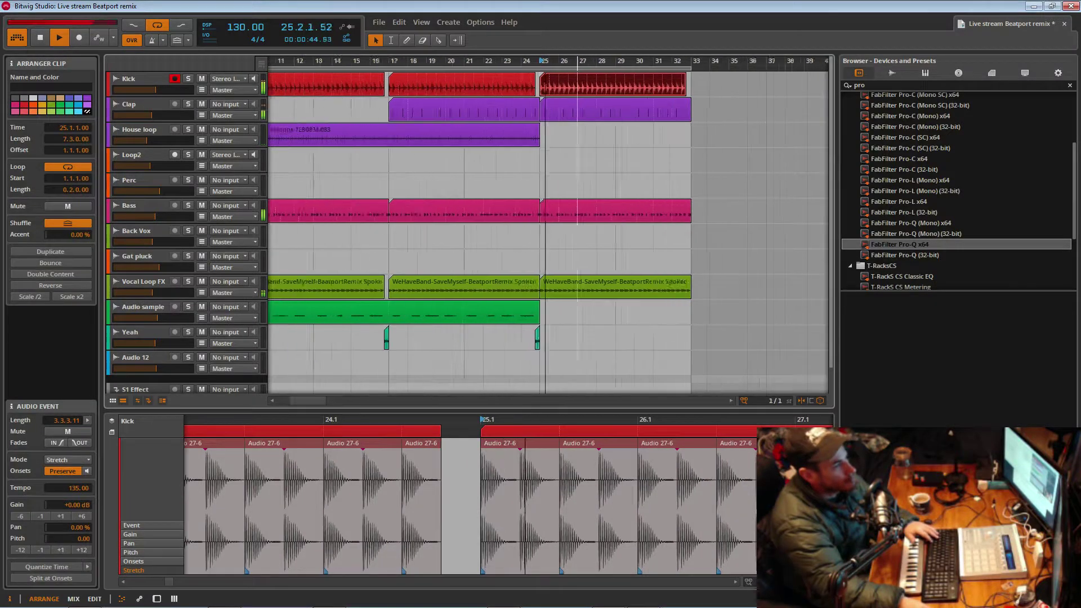
{"action": "left_click_drag", "start_coordinate": [566, 61], "coordinate": [442, 61]}
{"action": "scroll", "coordinate": [549, 225], "scroll_direction": "down", "scroll_amount": 1}
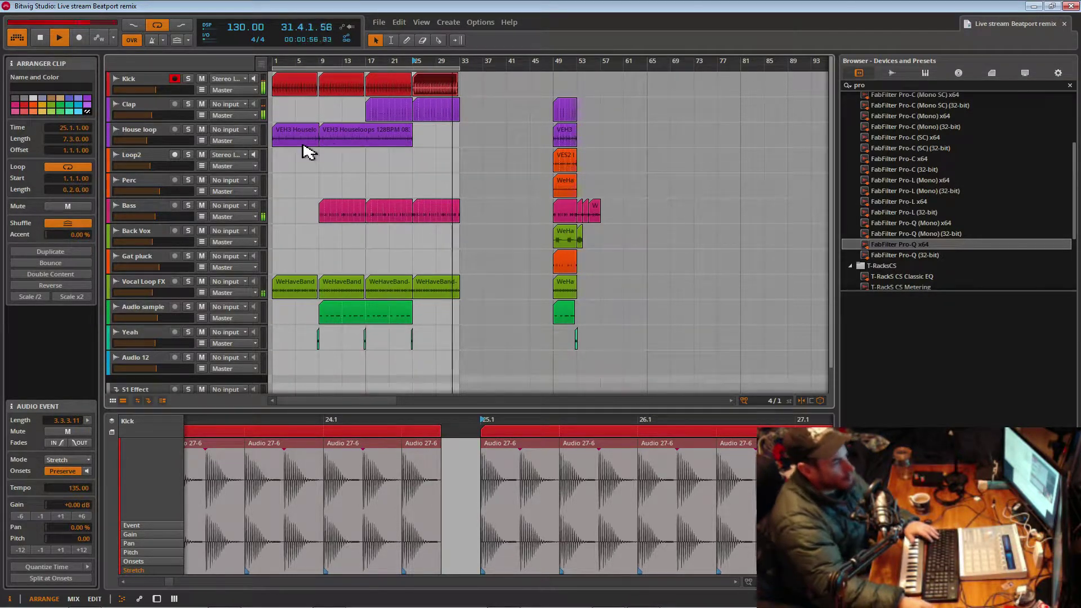
- Try a copy of the four-bar Perc clip at bar 25, listen to it, and delete the copy
{"action": "left_click_drag", "start_coordinate": [569, 191], "coordinate": [426, 192]}
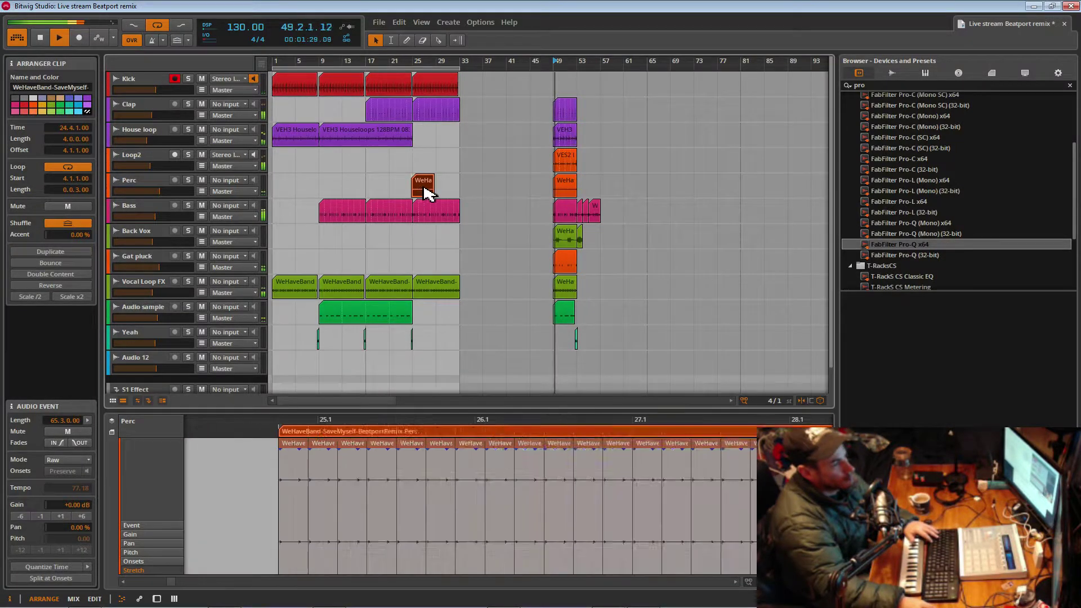
{"action": "left_click", "coordinate": [463, 117]}
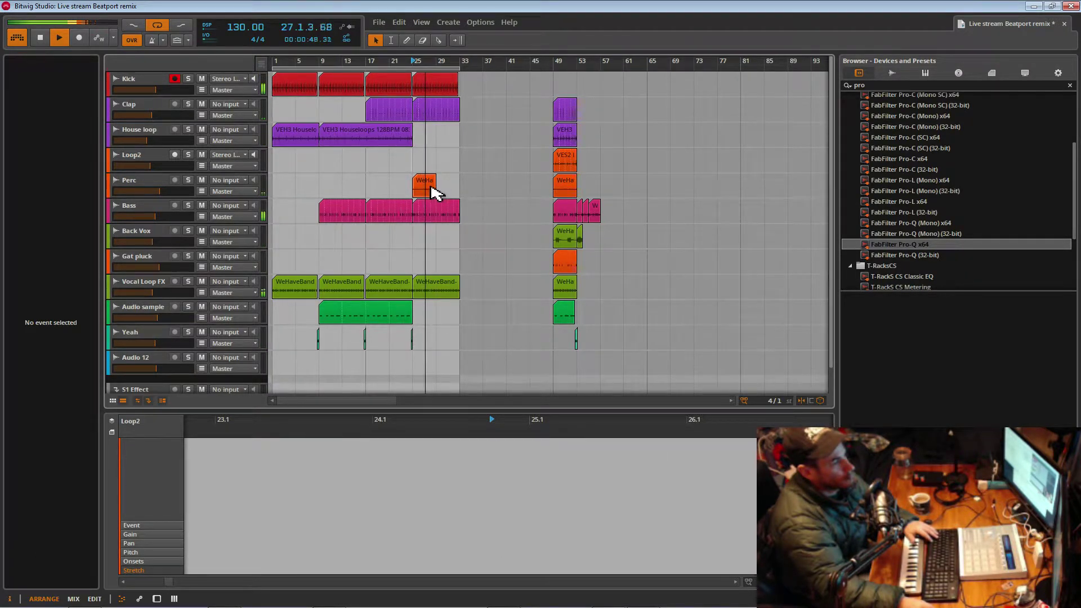
{"action": "left_click", "coordinate": [429, 187]}
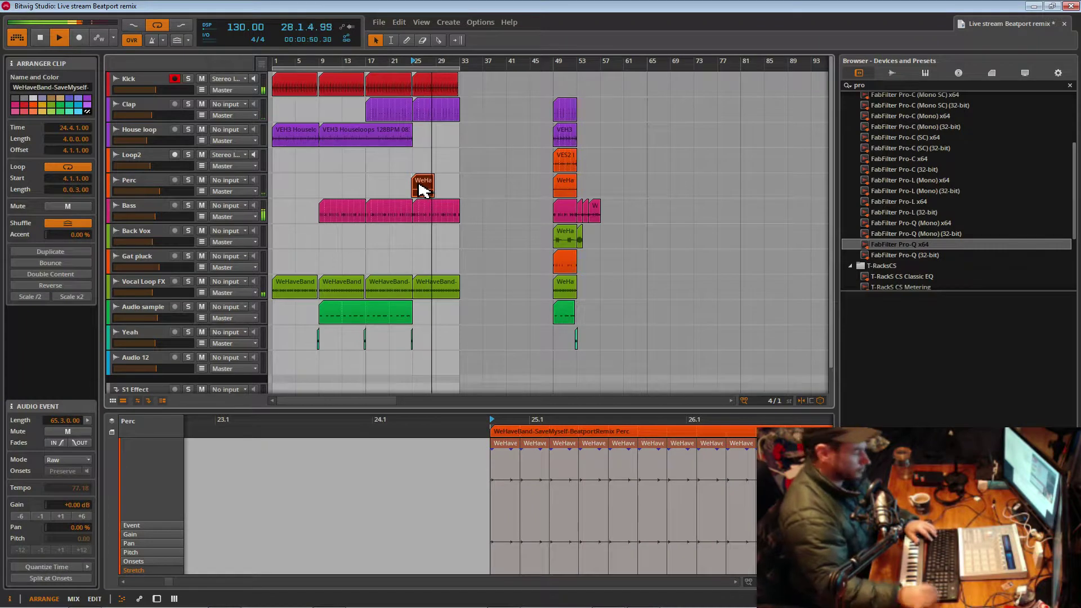
{"action": "key", "text": "Delete"}
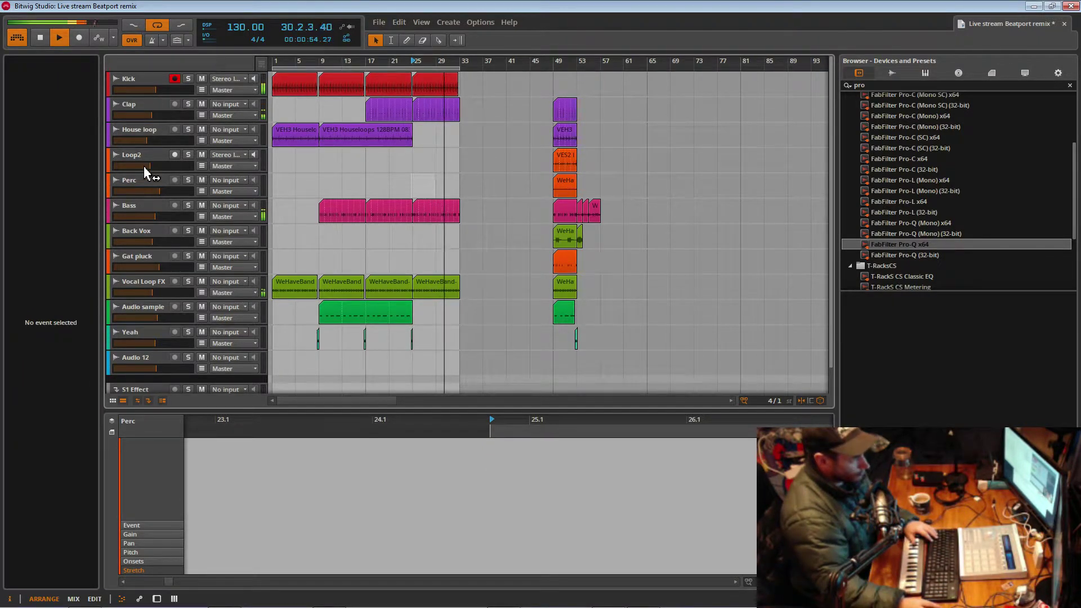
- Copy the VES2 Loop 014 clip on Loop2 from bar 49 to bar 25 and play it from there
{"action": "left_click_drag", "start_coordinate": [561, 163], "coordinate": [425, 164]}
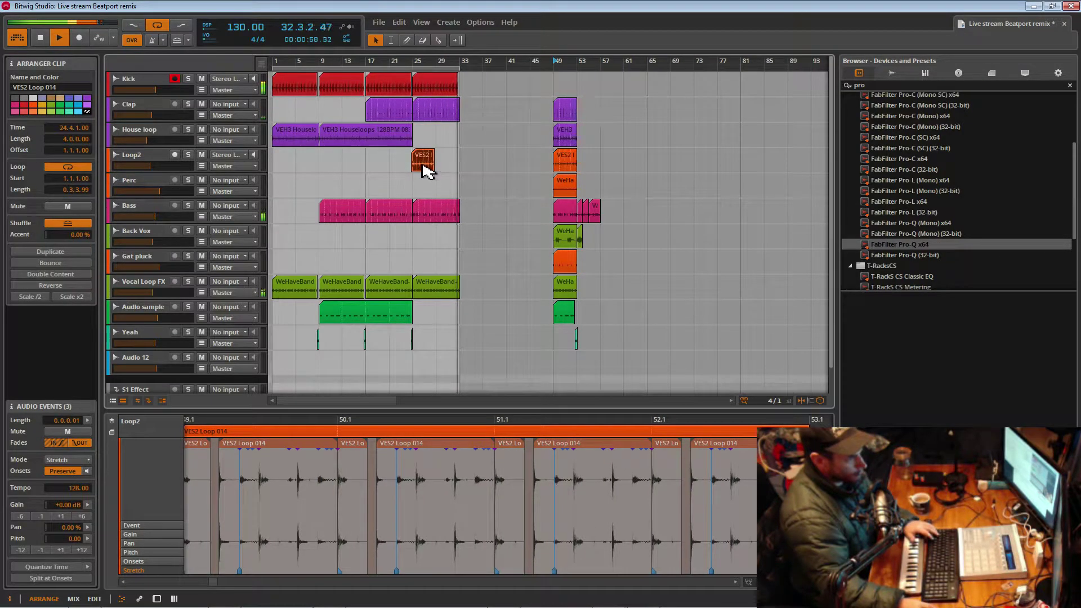
{"action": "key", "text": "space"}
{"action": "key", "text": "space"}
{"action": "left_click", "coordinate": [416, 163]}
{"action": "key", "text": "space"}
{"action": "key", "text": "space"}
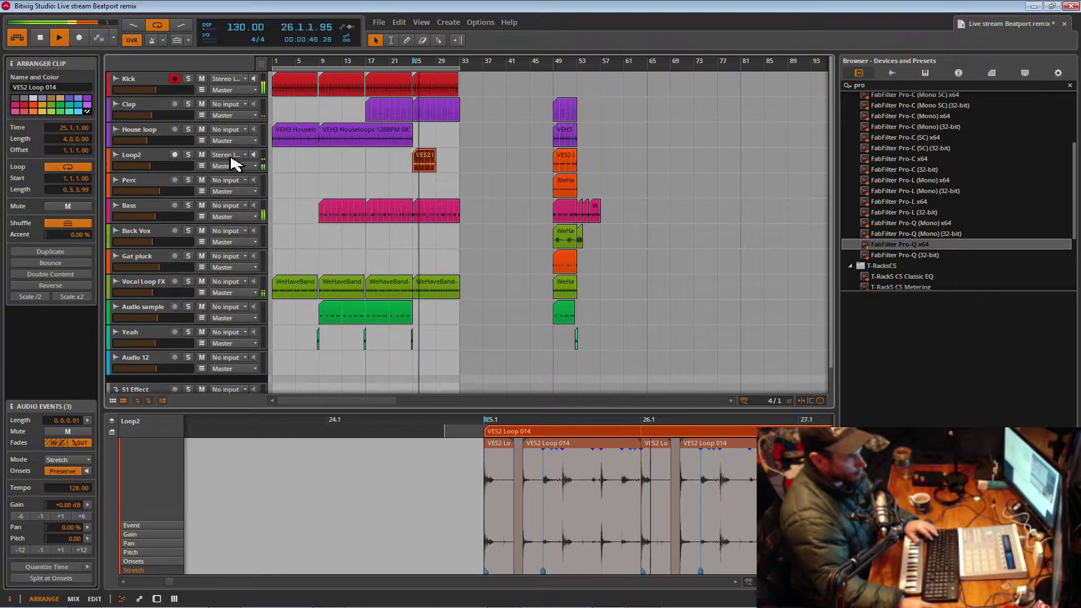
- Lower the Loop2 track volume to -17.2 dB and extend its clip at bar 25 to 8 bars
{"action": "left_click_drag", "start_coordinate": [150, 166], "coordinate": [147, 166]}
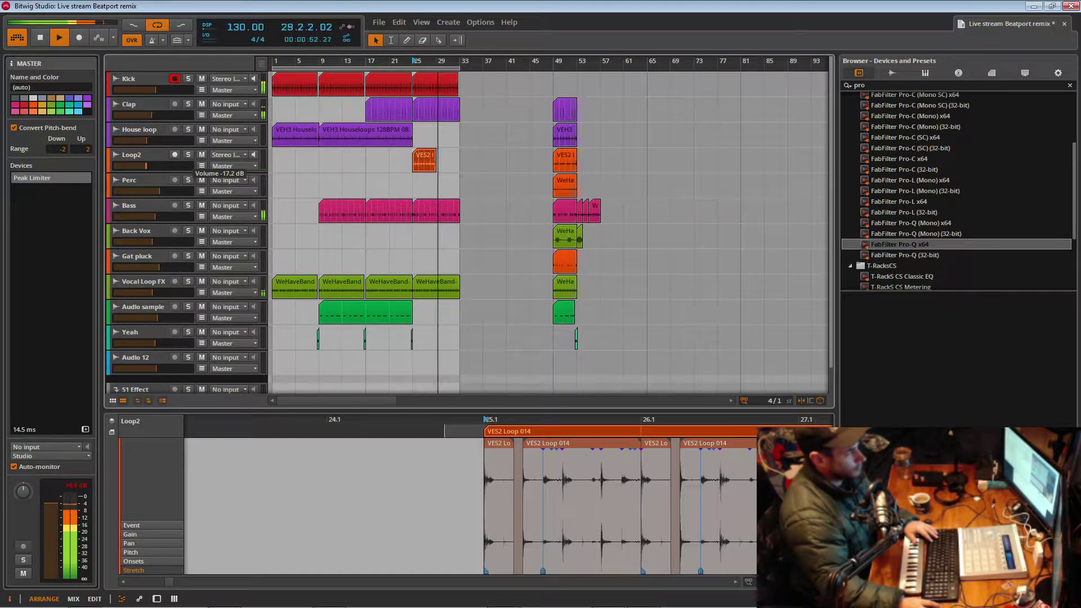
{"action": "left_click_drag", "start_coordinate": [436, 167], "coordinate": [458, 167]}
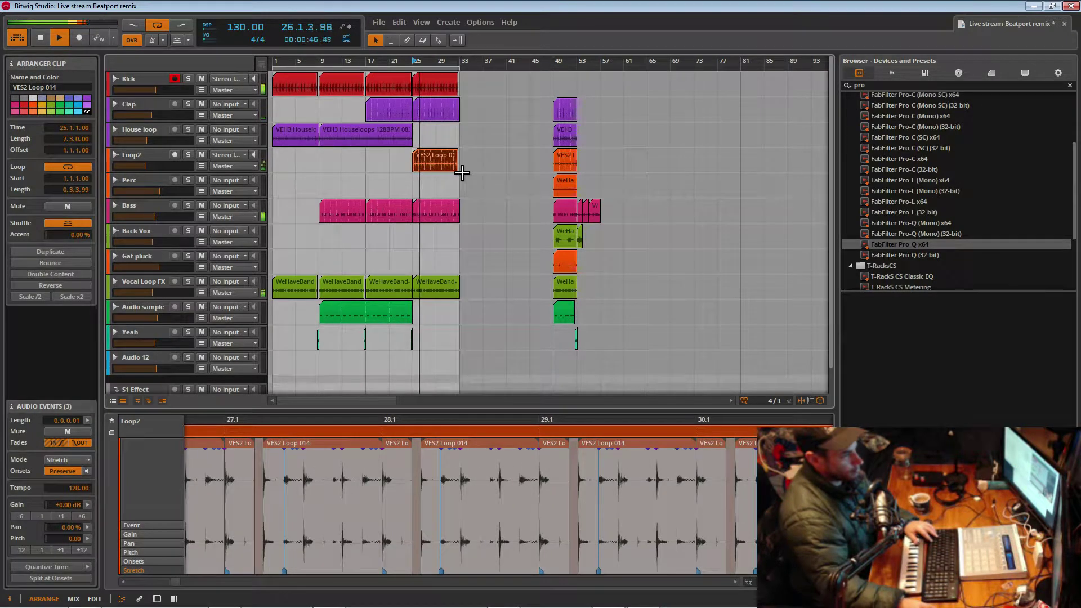
{"action": "left_click_drag", "start_coordinate": [460, 173], "coordinate": [461, 172]}
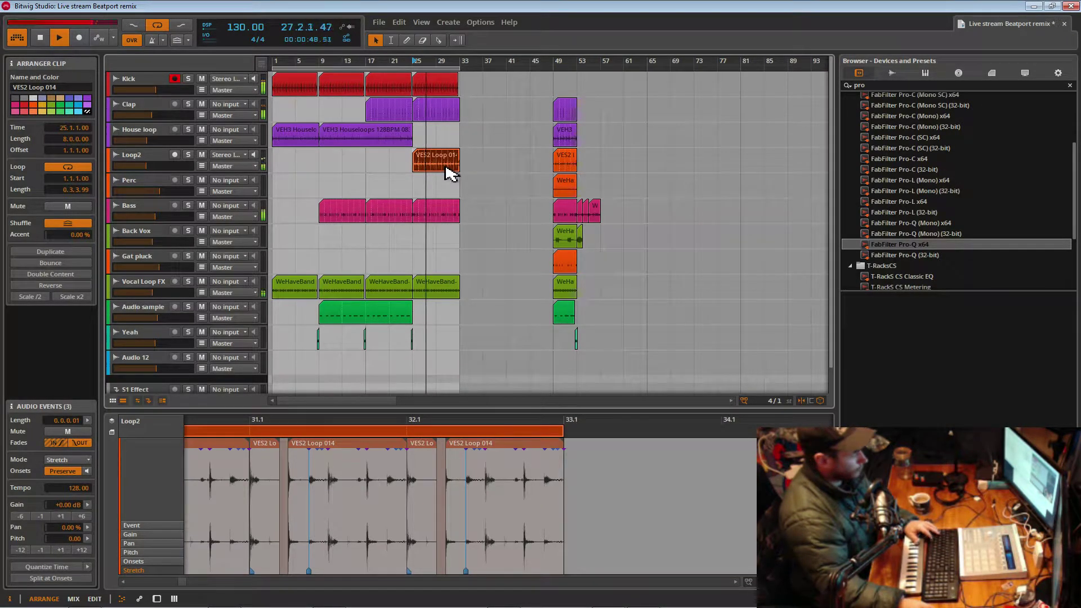
- Cut out the section of VES2 Loop 014 audio just before bar 26, leaving the preceding event 0.2.1.32 long
{"action": "left_click_drag", "start_coordinate": [440, 61], "coordinate": [445, 104]}
{"action": "left_click", "coordinate": [421, 162]}
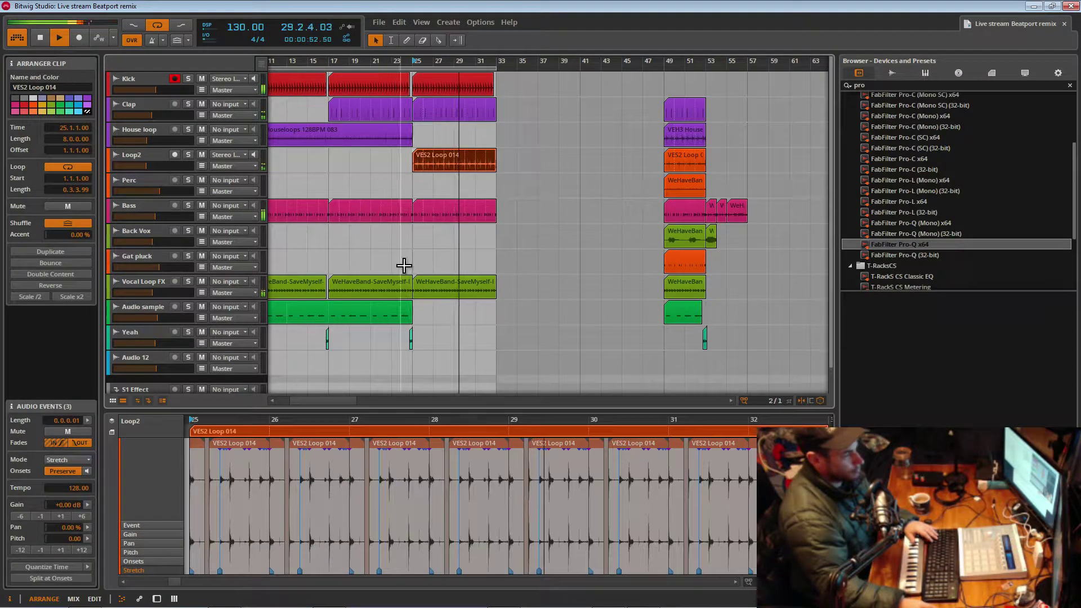
{"action": "left_click_drag", "start_coordinate": [299, 420], "coordinate": [443, 459]}
{"action": "key", "text": "space"}
{"action": "key", "text": "space"}
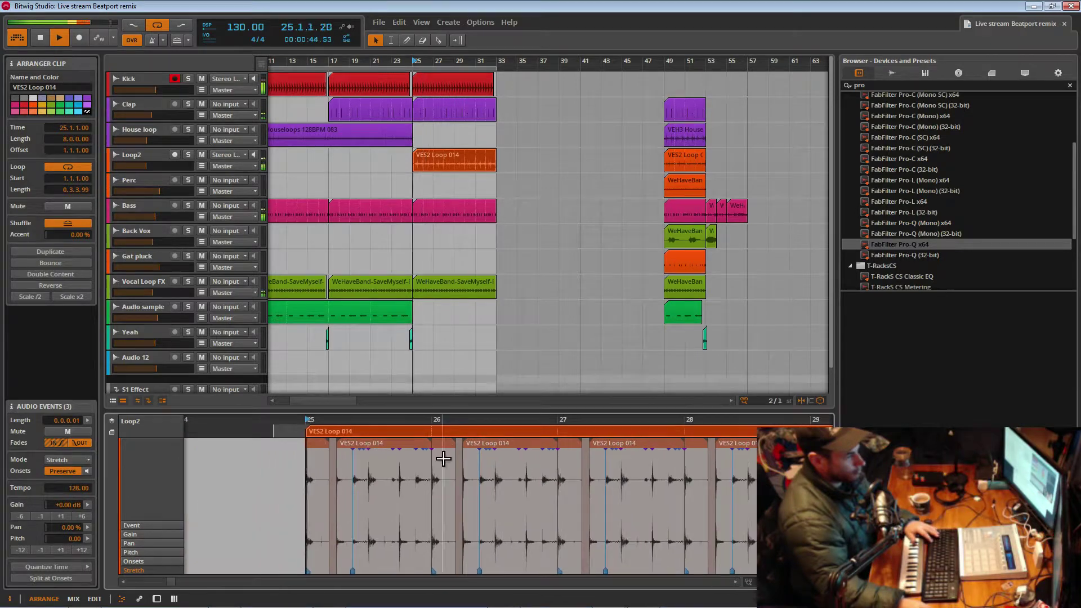
{"action": "left_click", "coordinate": [418, 477]}
{"action": "key", "text": "space"}
{"action": "left_click", "coordinate": [420, 449]}
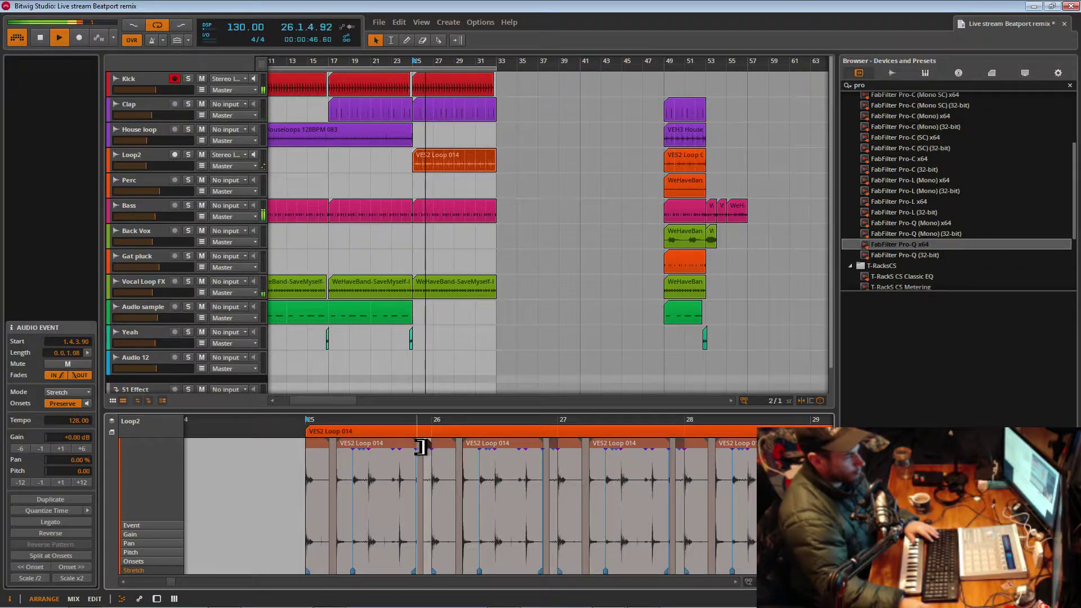
{"action": "left_click", "coordinate": [416, 448]}
{"action": "mouse_move", "coordinate": [412, 451]}
{"action": "left_mouse_down"}
{"action": "mouse_move", "coordinate": [411, 426]}
{"action": "mouse_move", "coordinate": [423, 448]}
{"action": "left_mouse_up"}
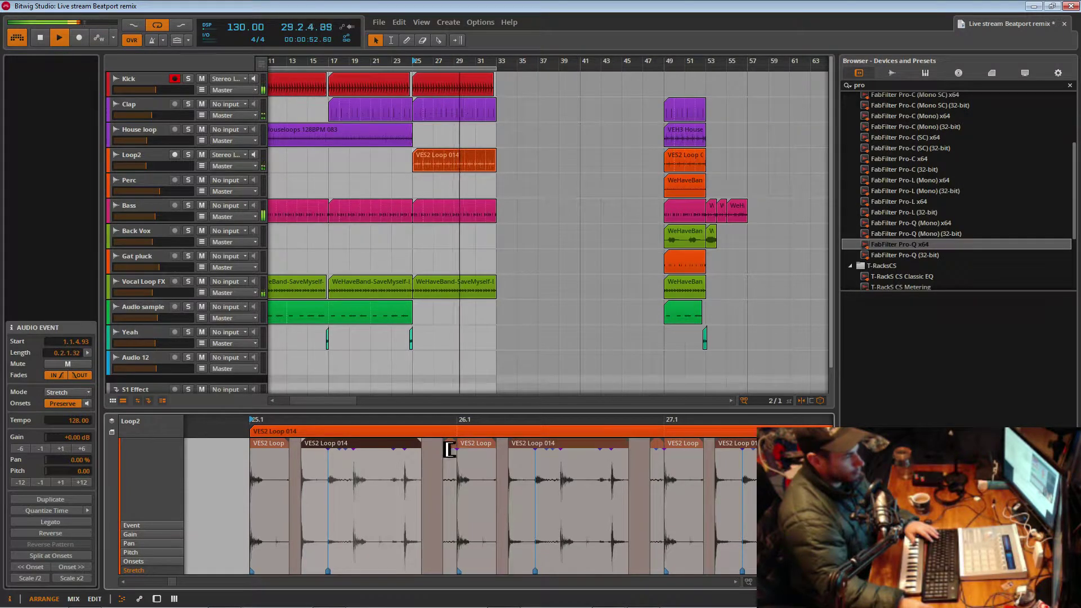
{"action": "left_click", "coordinate": [450, 450]}
{"action": "key", "text": "Delete"}
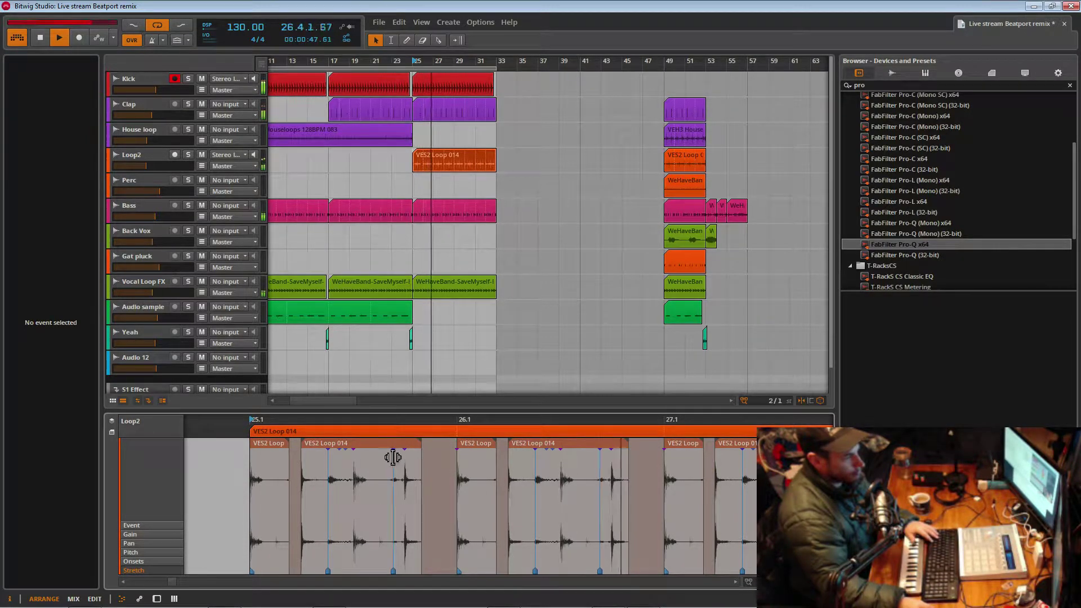
- Split that VES2 Loop 014 event before its last hit and trim the front part to a length of 0.1.3.12
{"action": "left_click", "coordinate": [396, 455]}
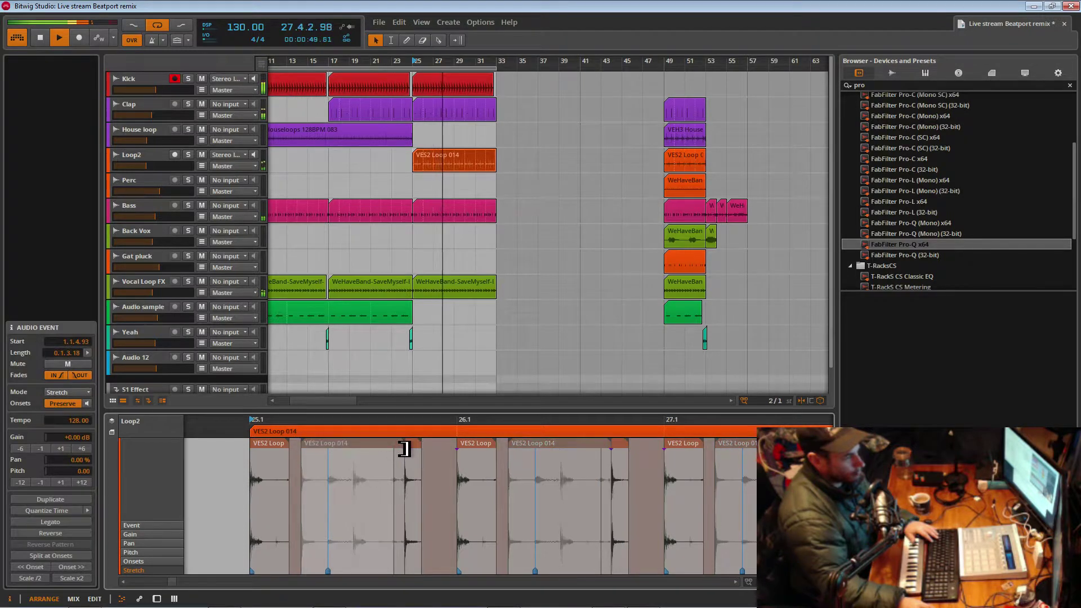
{"action": "left_click_drag", "start_coordinate": [406, 447], "coordinate": [393, 447]}
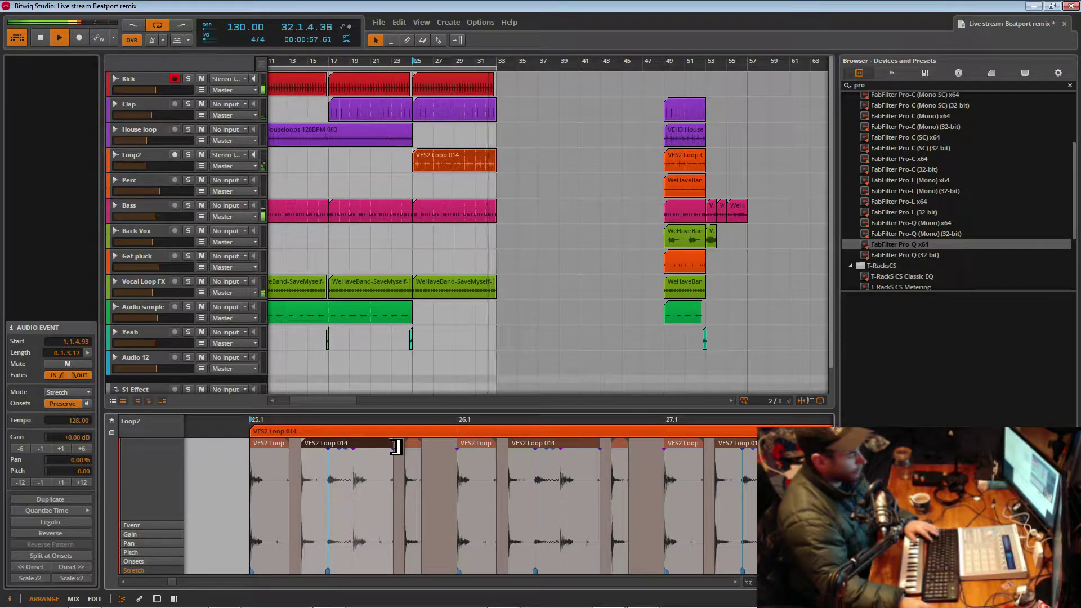
{"action": "left_click", "coordinate": [410, 243]}
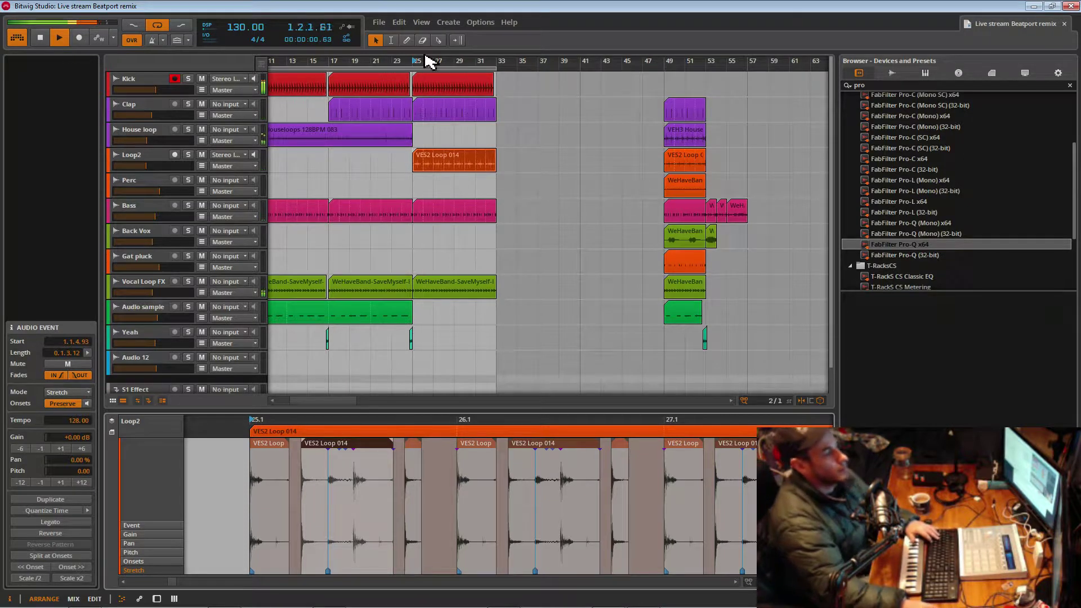
- Audition the arrangement from bar 25, and play it again from bar 33
{"action": "mouse_move", "coordinate": [440, 62]}
{"action": "left_mouse_down"}
{"action": "mouse_move", "coordinate": [497, 107]}
{"action": "mouse_move", "coordinate": [420, 39]}
{"action": "mouse_move", "coordinate": [521, 61]}
{"action": "left_mouse_up"}
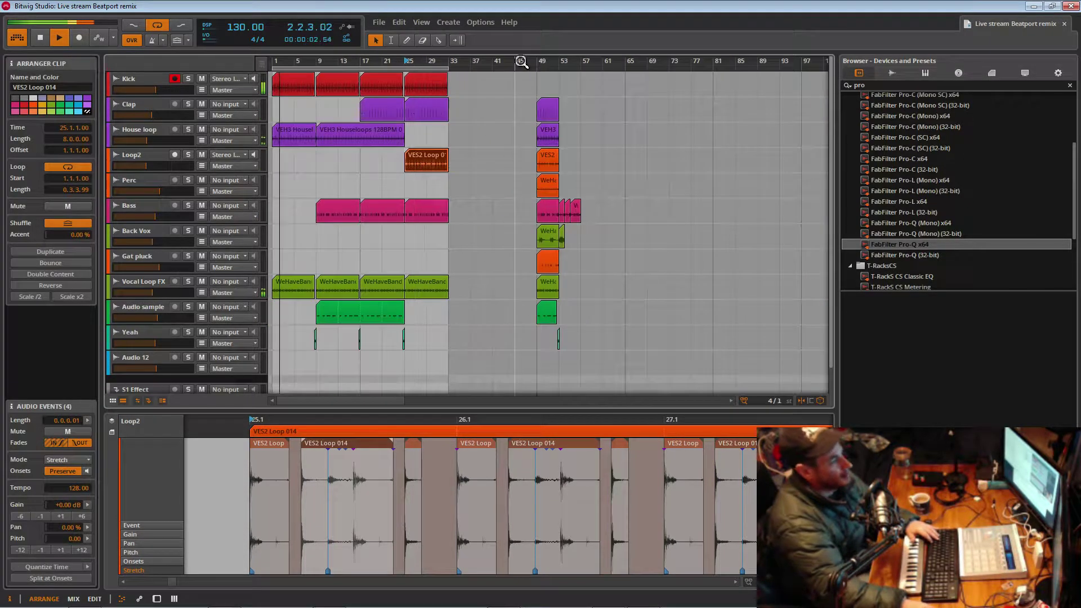
{"action": "key", "text": "space"}
{"action": "key", "text": "space"}
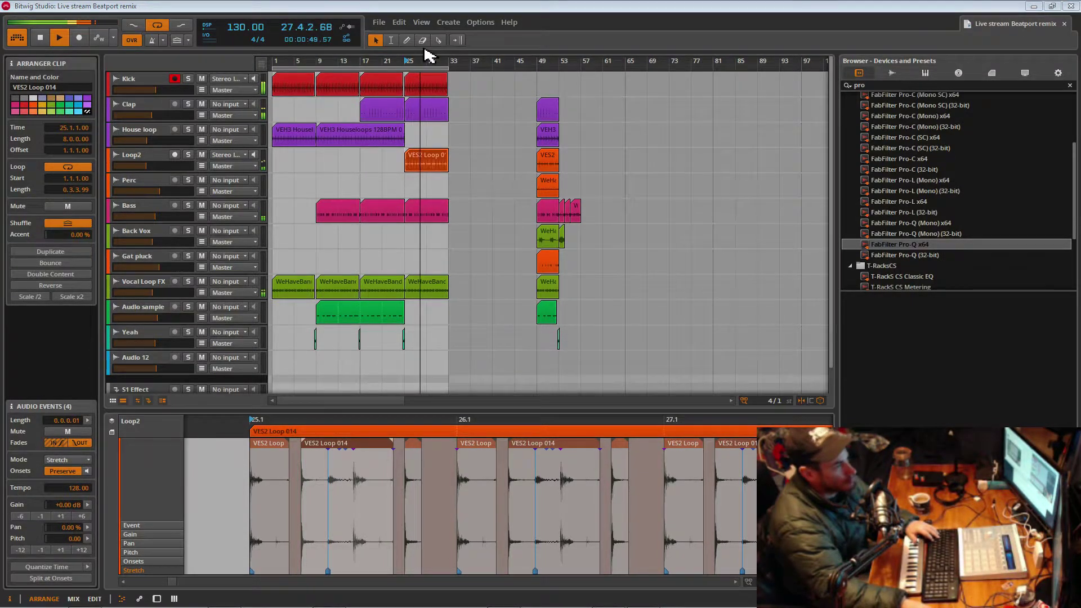
{"action": "left_click_drag", "start_coordinate": [436, 60], "coordinate": [455, 90]}
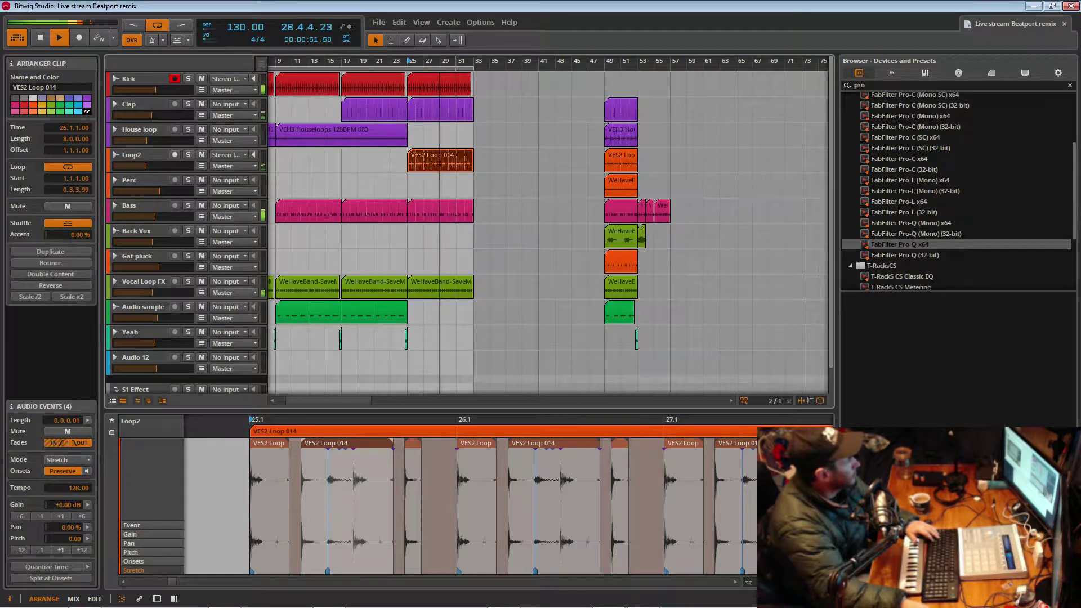
{"action": "left_click_drag", "start_coordinate": [455, 90], "coordinate": [485, 64]}
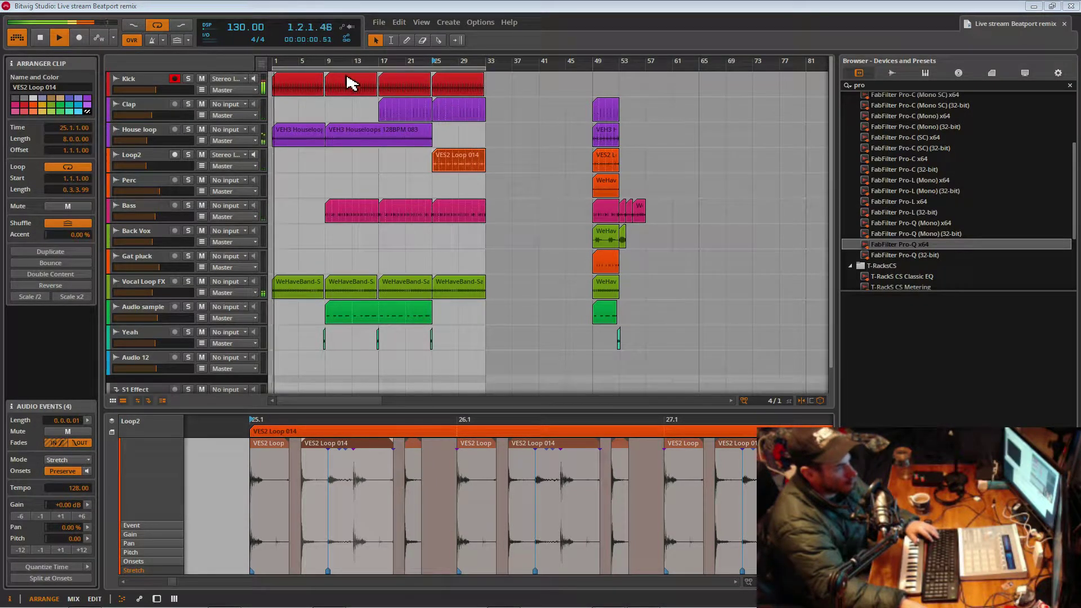
{"action": "left_click", "coordinate": [485, 139]}
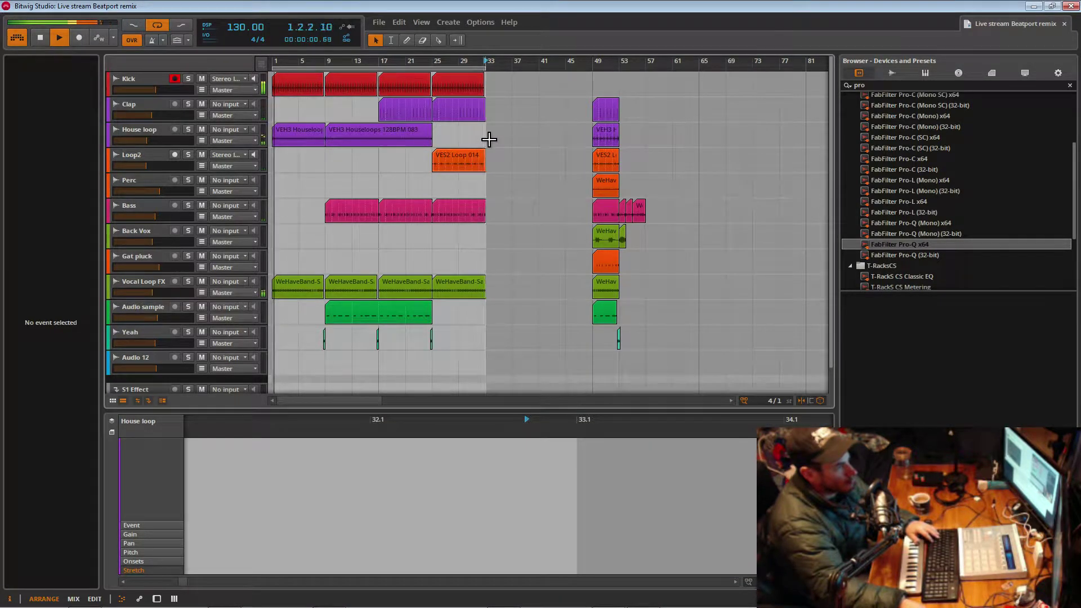
{"action": "left_click", "coordinate": [486, 139]}
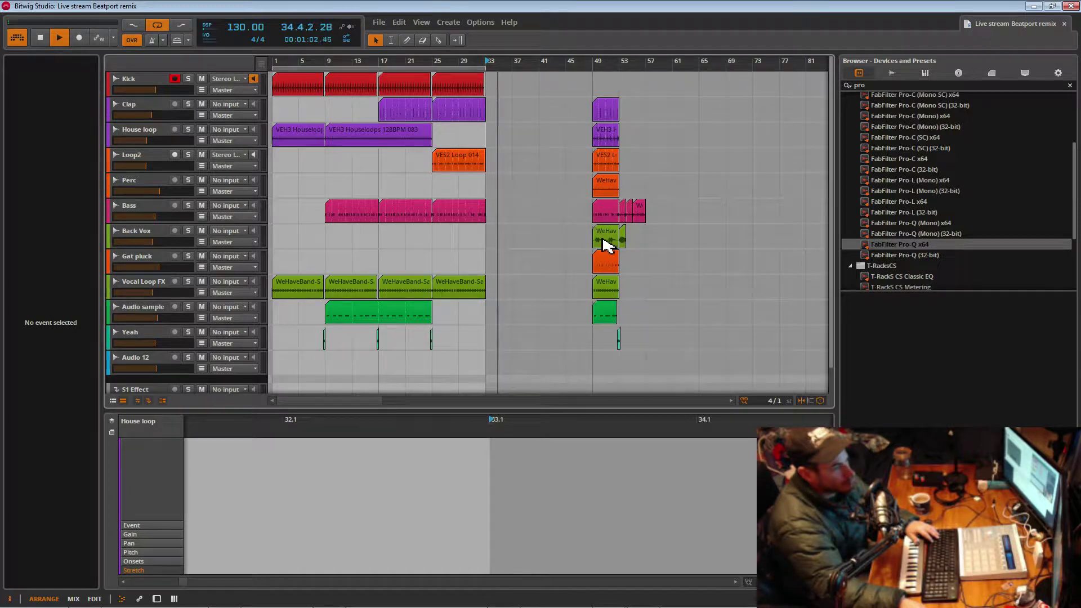
- Place the Spoken & TWP Hi Verse vocal clip on the Audio 12 track at bar 33 and play from there
{"action": "left_click_drag", "start_coordinate": [540, 64], "coordinate": [548, 144]}
{"action": "scroll", "coordinate": [552, 174], "scroll_direction": "down", "scroll_amount": 2}
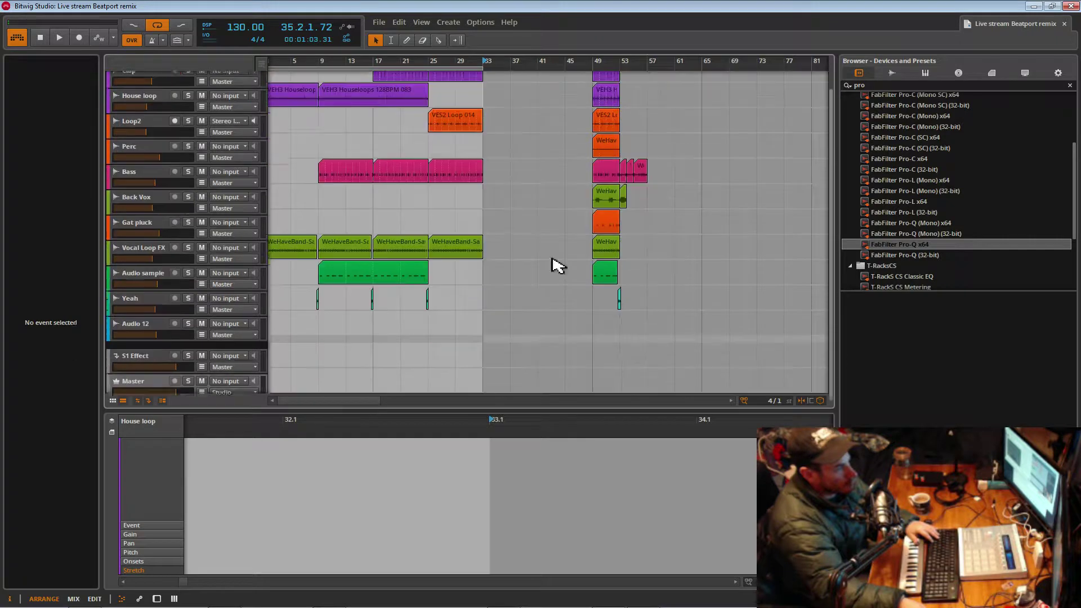
{"action": "left_click_drag", "start_coordinate": [659, 65], "coordinate": [710, 282]}
{"action": "left_click", "coordinate": [686, 333]}
{"action": "key", "text": "space"}
{"action": "left_click_drag", "start_coordinate": [697, 332], "coordinate": [339, 303]}
{"action": "left_click", "coordinate": [339, 304]}
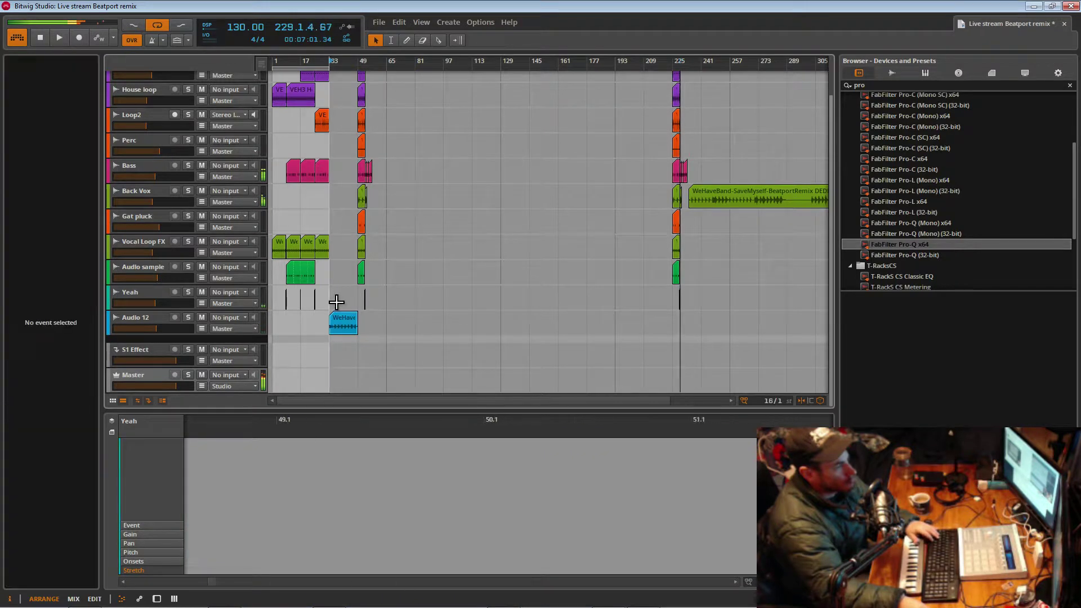
- Trim the beginning of the Audio 12 vocal clip to an offset of 3.2.1.00, starting at bar 33, and audition it
{"action": "left_click_drag", "start_coordinate": [352, 64], "coordinate": [535, 68]}
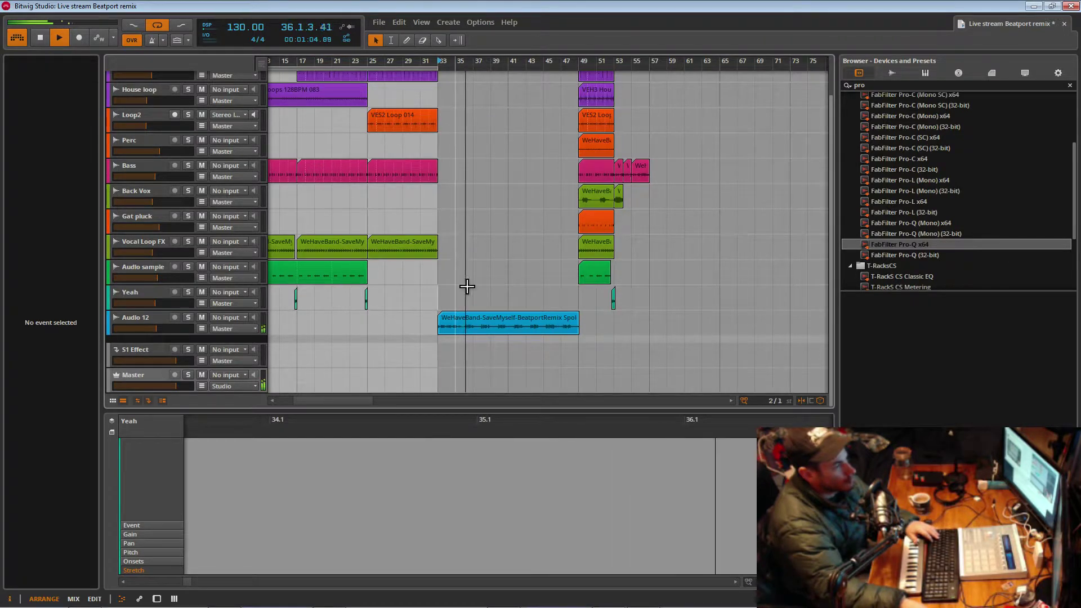
{"action": "mouse_move", "coordinate": [443, 329]}
{"action": "left_mouse_down"}
{"action": "mouse_move", "coordinate": [478, 331]}
{"action": "mouse_move", "coordinate": [441, 333]}
{"action": "left_mouse_up"}
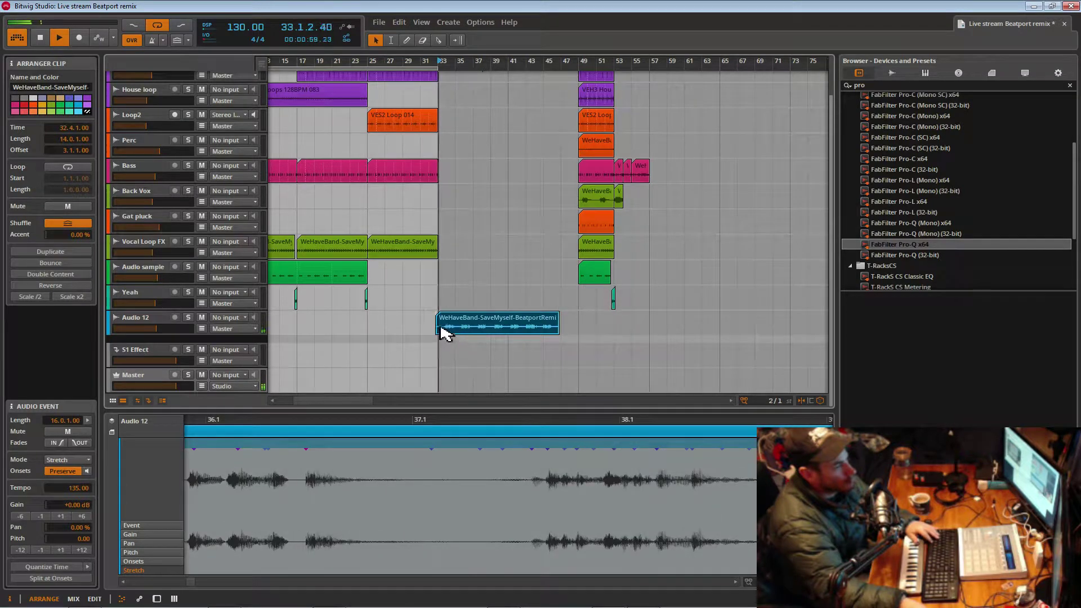
{"action": "scroll", "coordinate": [455, 97], "scroll_direction": "up", "scroll_amount": 5}
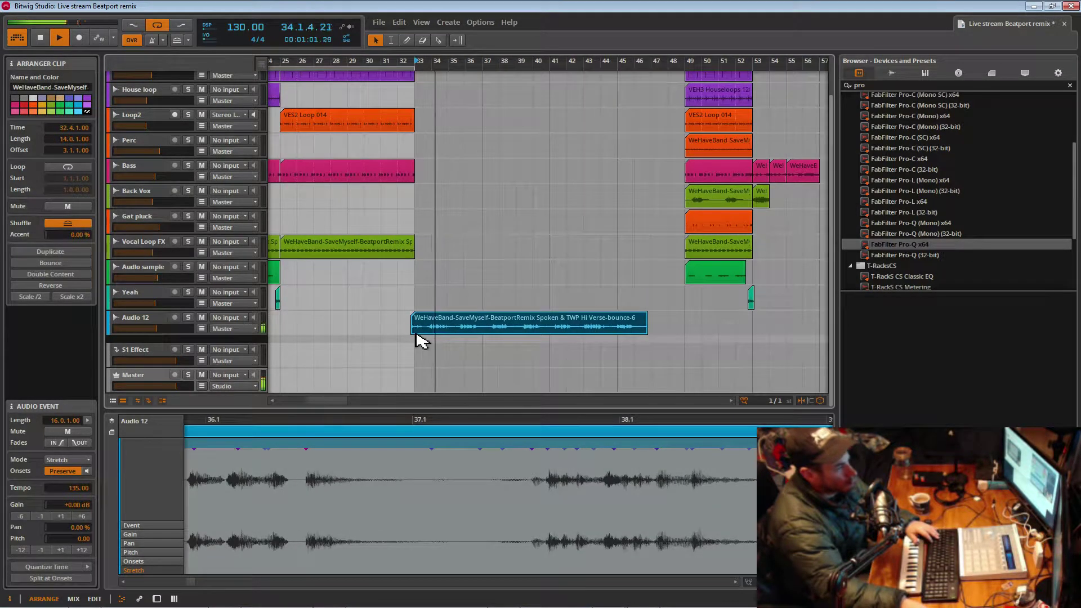
{"action": "left_click_drag", "start_coordinate": [417, 335], "coordinate": [430, 333]}
{"action": "key", "text": "space"}
{"action": "key", "text": "space"}
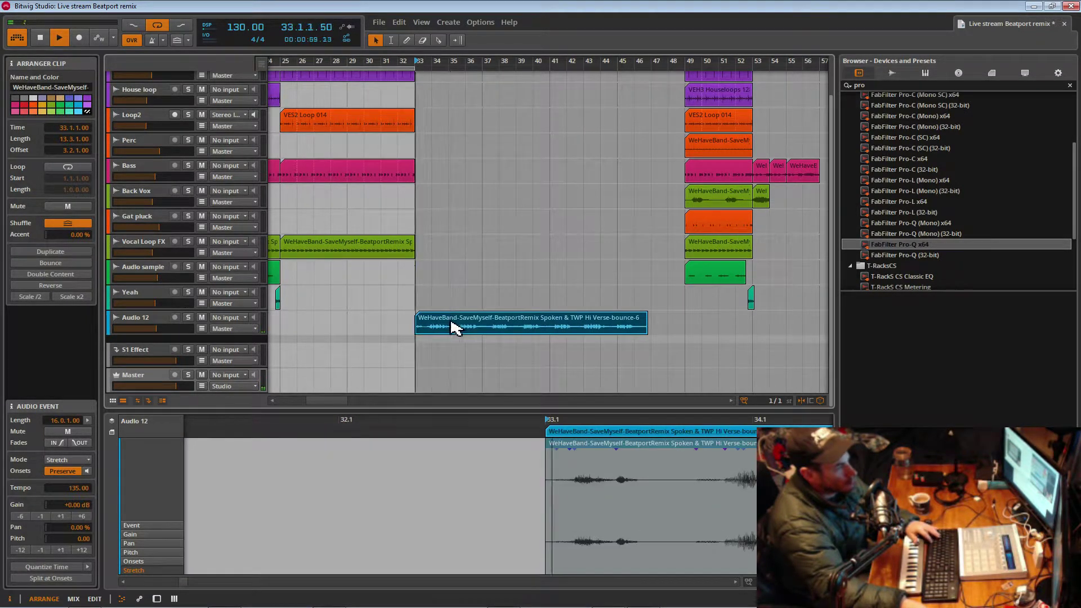
- Extend the start of the Audio 12 vocal clip back to bar 31 and play from that bar
{"action": "scroll", "coordinate": [376, 255], "scroll_direction": "up", "scroll_amount": 2}
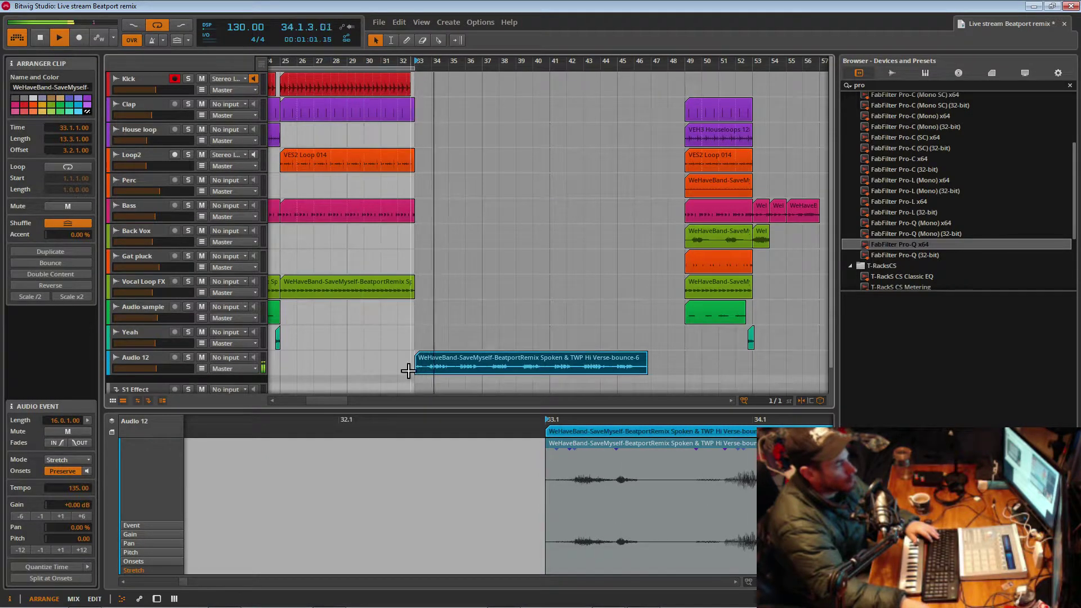
{"action": "left_click_drag", "start_coordinate": [420, 373], "coordinate": [384, 369]}
{"action": "left_click", "coordinate": [384, 349]}
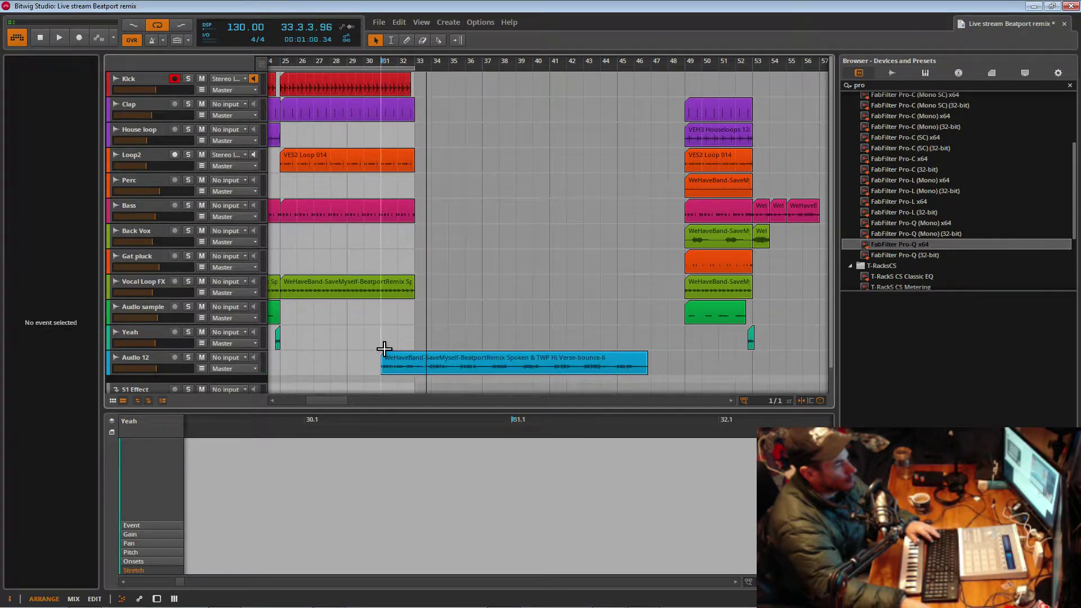
- Move the lengthened Audio 12 vocal clip to start at bar 33 and play from its start
{"action": "left_click_drag", "start_coordinate": [412, 68], "coordinate": [455, 45]}
{"action": "scroll", "coordinate": [415, 72], "scroll_direction": "up", "scroll_amount": 2}
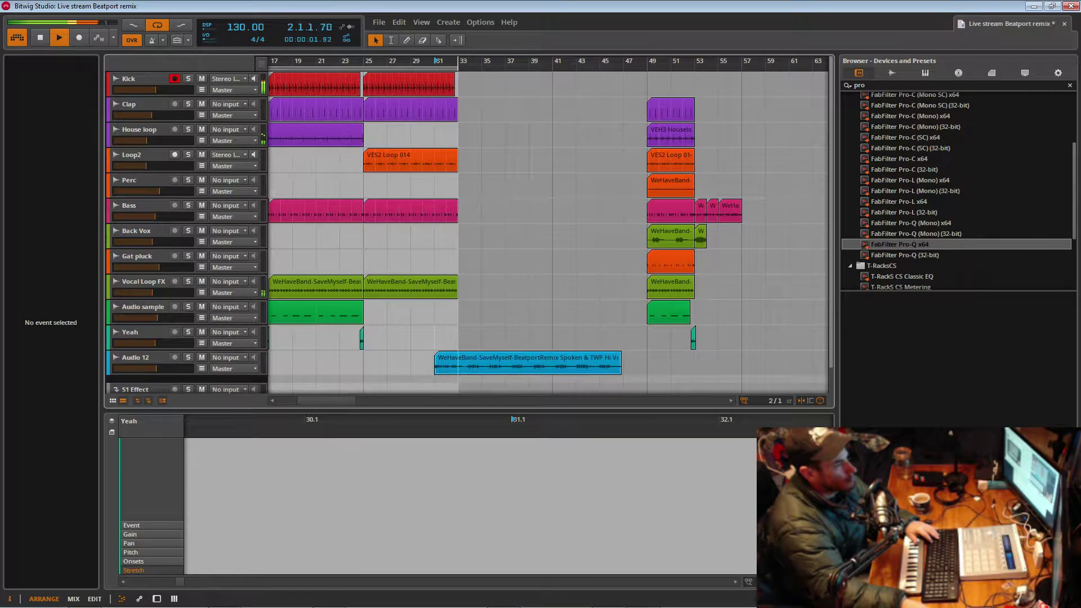
{"action": "left_click_drag", "start_coordinate": [466, 345], "coordinate": [484, 375]}
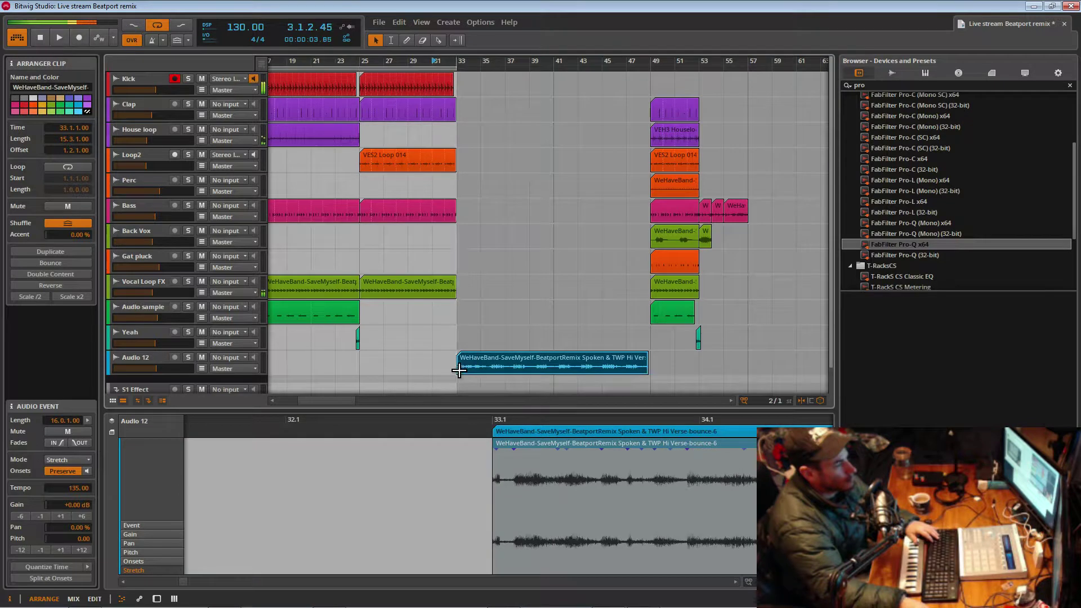
{"action": "left_click", "coordinate": [459, 371]}
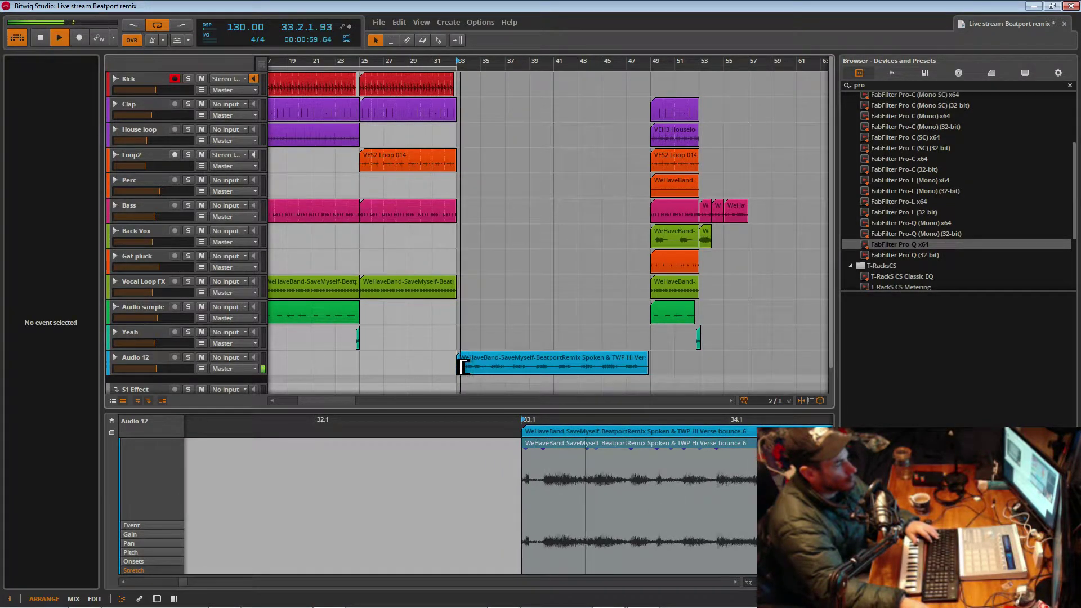
- Adjust the audio event inside the Audio 12 vocal clip to start at 1.1.4.80 with a length of 15.2.3.69
{"action": "left_click", "coordinate": [543, 456]}
{"action": "left_click", "coordinate": [532, 449]}
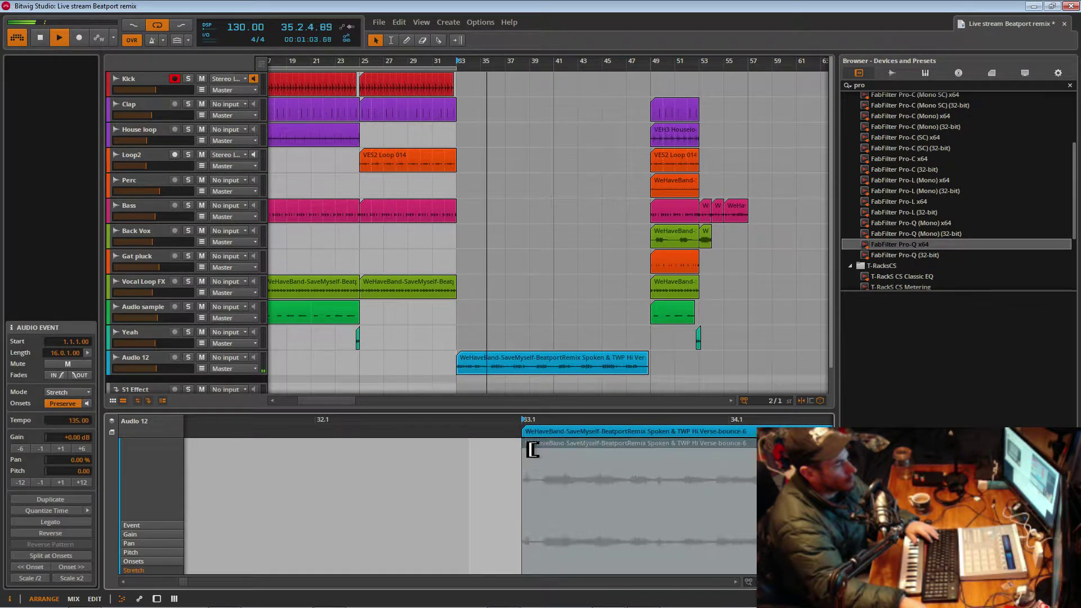
{"action": "left_click_drag", "start_coordinate": [544, 448], "coordinate": [535, 447]}
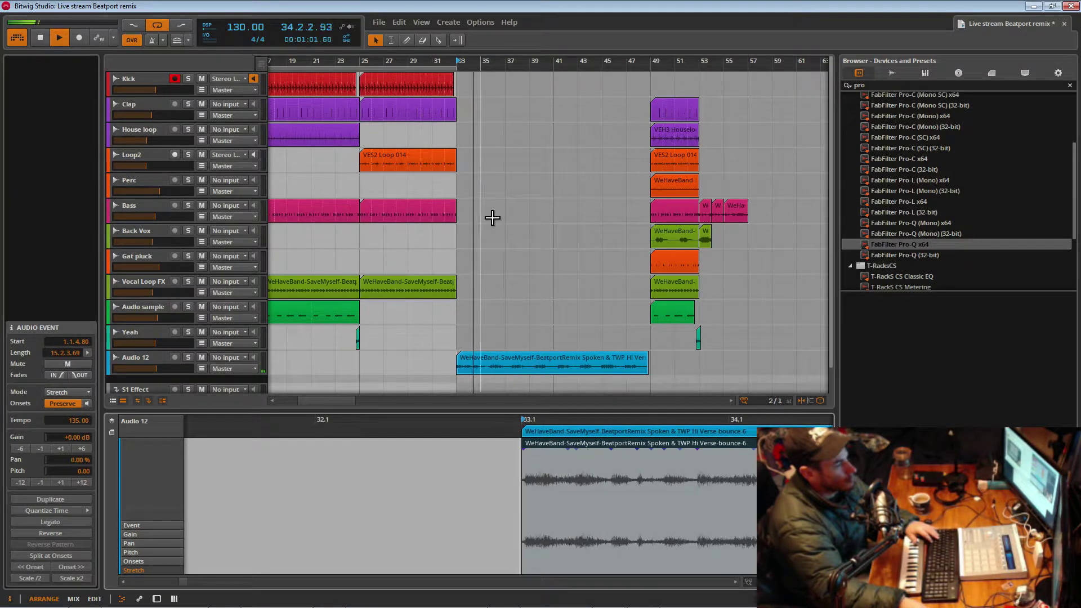
- Extend the arranger's loop range to end at bar 49
{"action": "left_click_drag", "start_coordinate": [438, 59], "coordinate": [455, 20]}
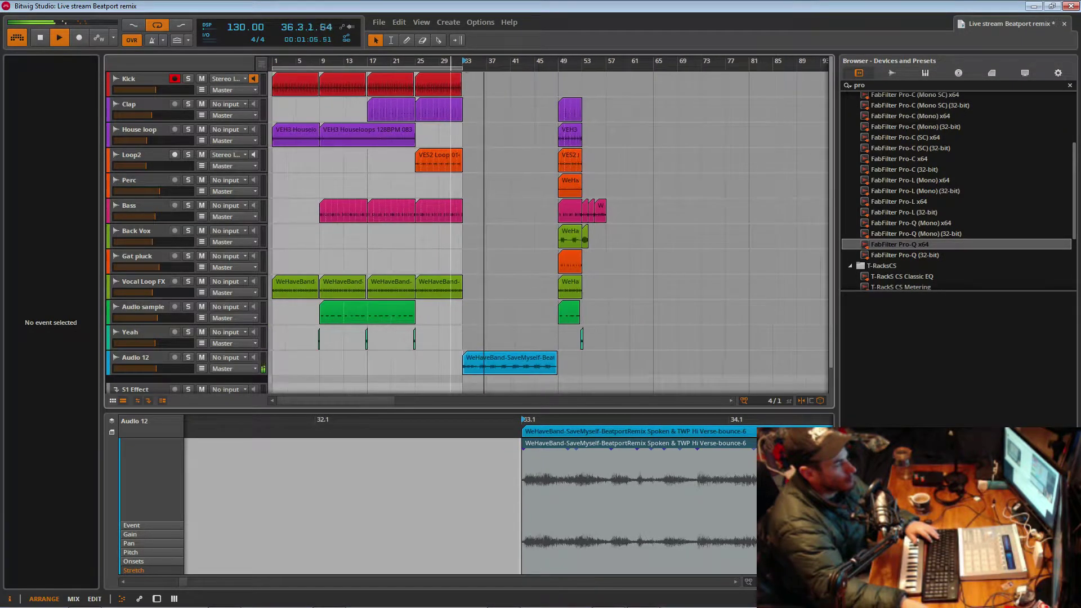
{"action": "left_click", "coordinate": [448, 90]}
{"action": "left_click_drag", "start_coordinate": [465, 71], "coordinate": [557, 69]}
- Try copying the last Kick clip from bar 25 to bar 41, and delete the copy
{"action": "left_click", "coordinate": [435, 89]}
{"action": "left_click_drag", "start_coordinate": [436, 92], "coordinate": [529, 93]}
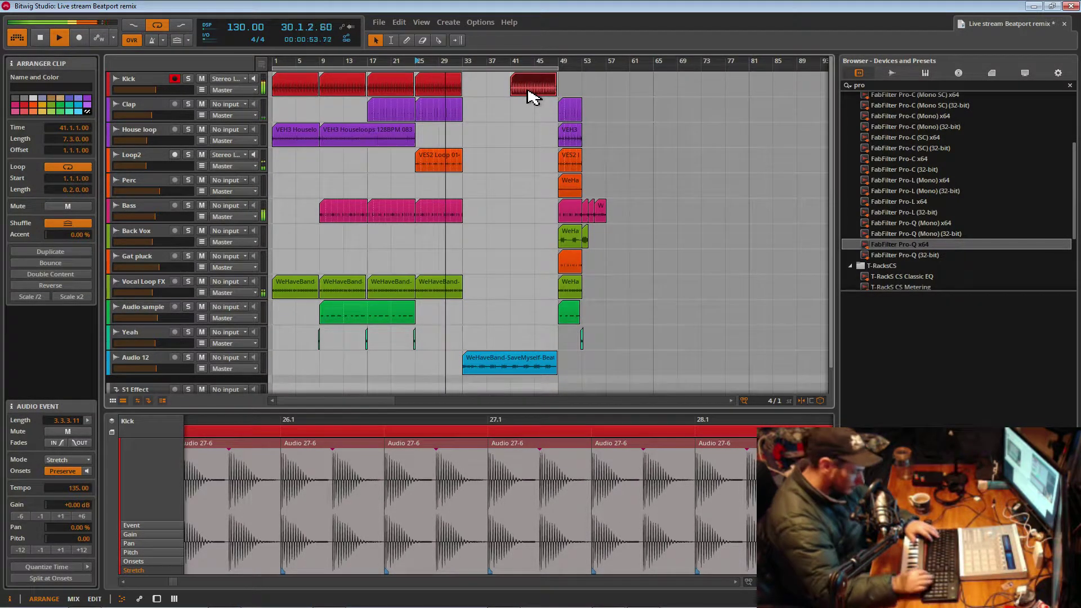
{"action": "key", "text": "Delete"}
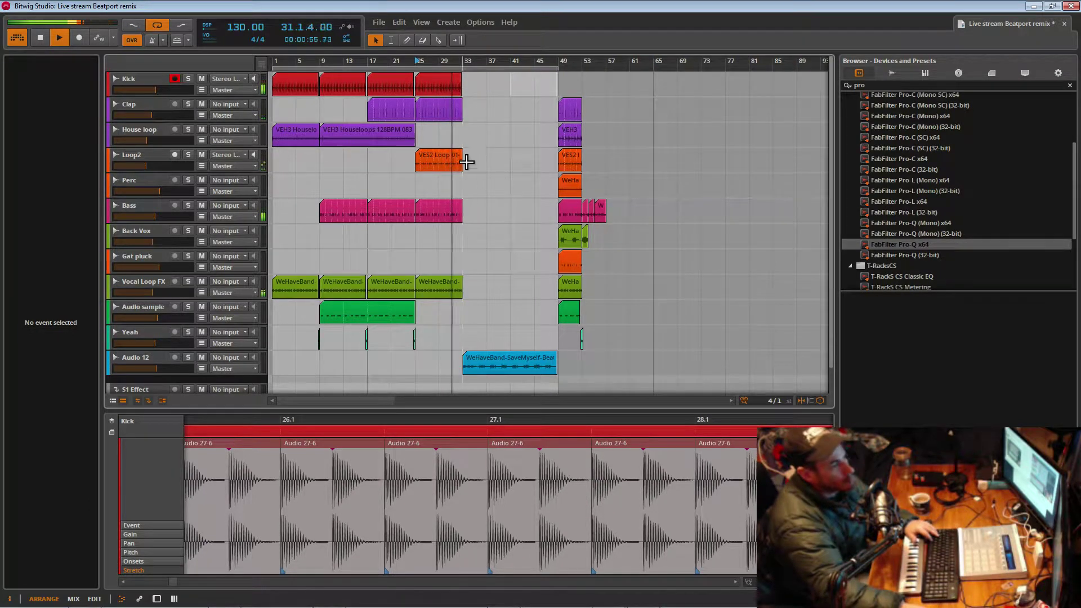
- Extend the VES2 Loop 014 clip on Loop2 to about bar 49, and try the same extension on the last Bass clip
{"action": "left_click_drag", "start_coordinate": [463, 172], "coordinate": [556, 174]}
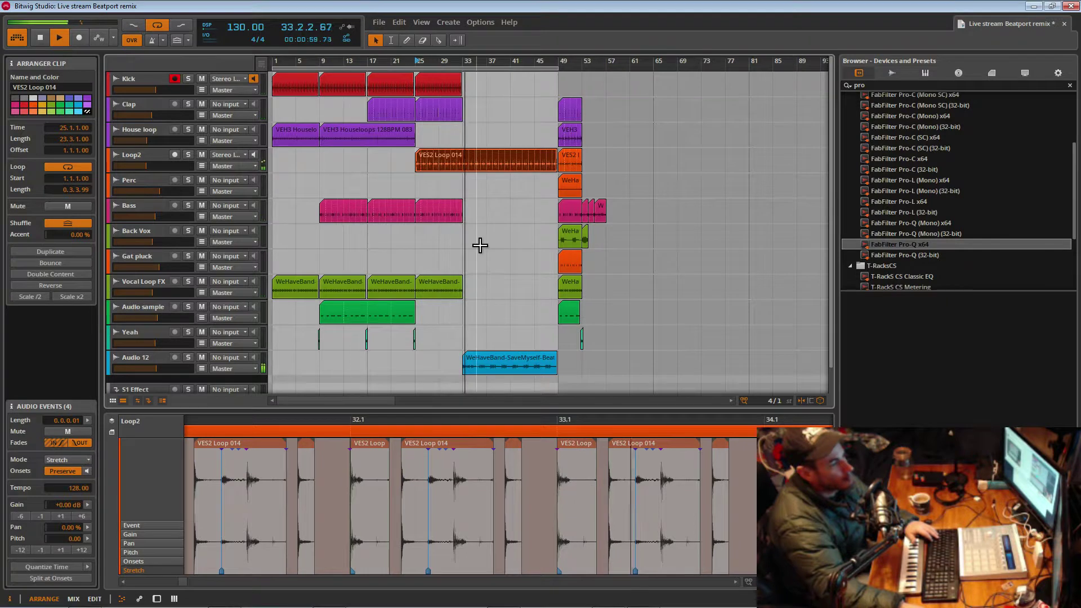
{"action": "left_click_drag", "start_coordinate": [463, 223], "coordinate": [554, 223]}
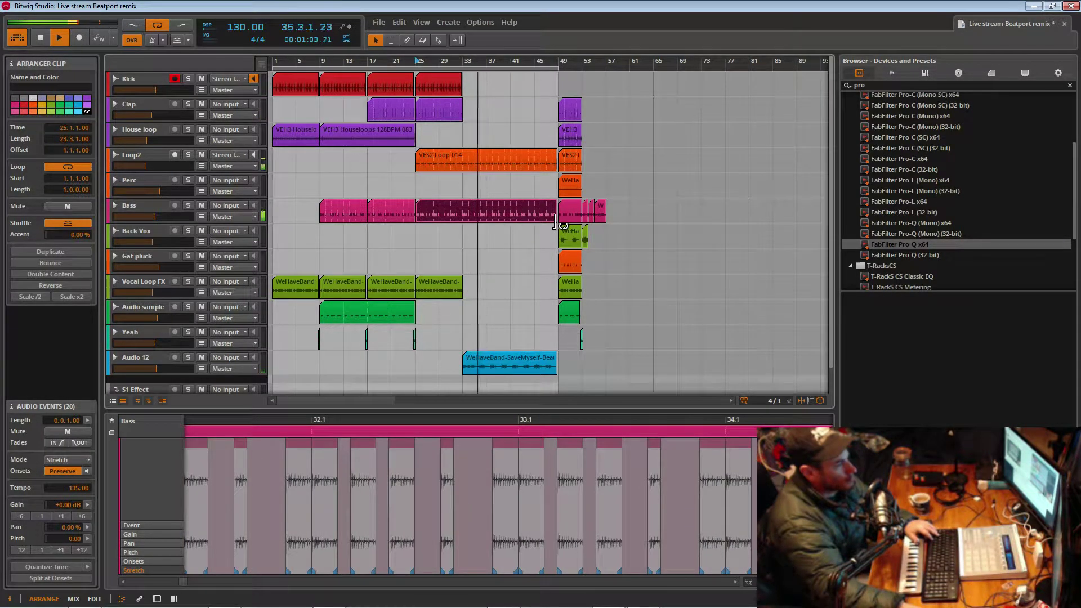
{"action": "key", "text": "ctrl+z"}
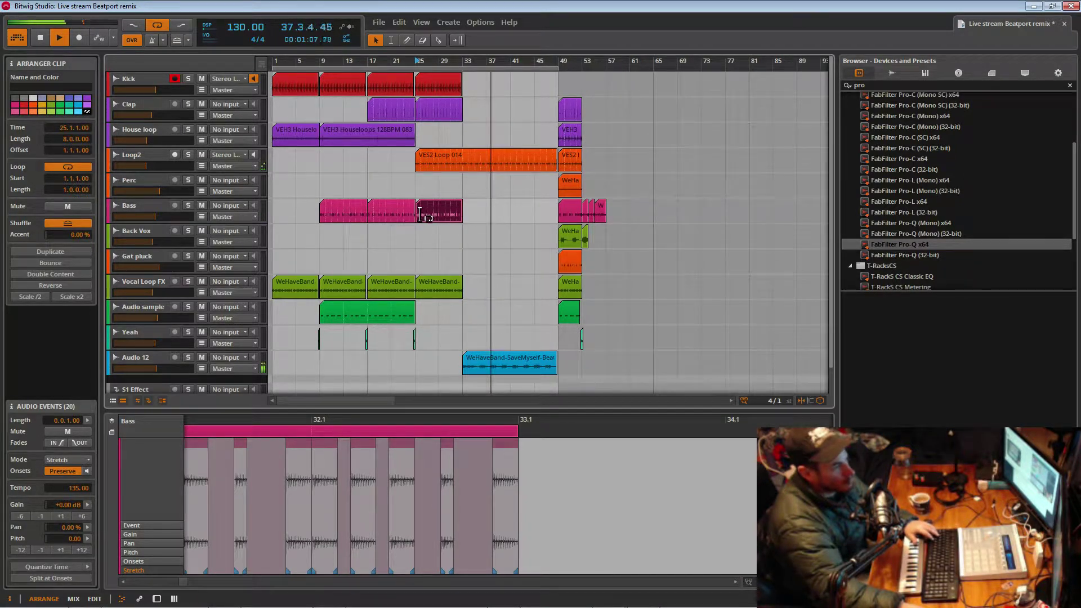
- Copy an 8-bar Bass clip to bar 33 and restart playback from bar 25
{"action": "left_click_drag", "start_coordinate": [473, 61], "coordinate": [475, 68]}
{"action": "left_click_drag", "start_coordinate": [362, 216], "coordinate": [457, 219]}
{"action": "key", "text": "space"}
{"action": "key", "text": "space"}
- Shorten the loop length of the Bass clip at bar 33 to 0.0.2.00, auditioning it from bar 33
{"action": "left_click_drag", "start_coordinate": [455, 65], "coordinate": [433, 113]}
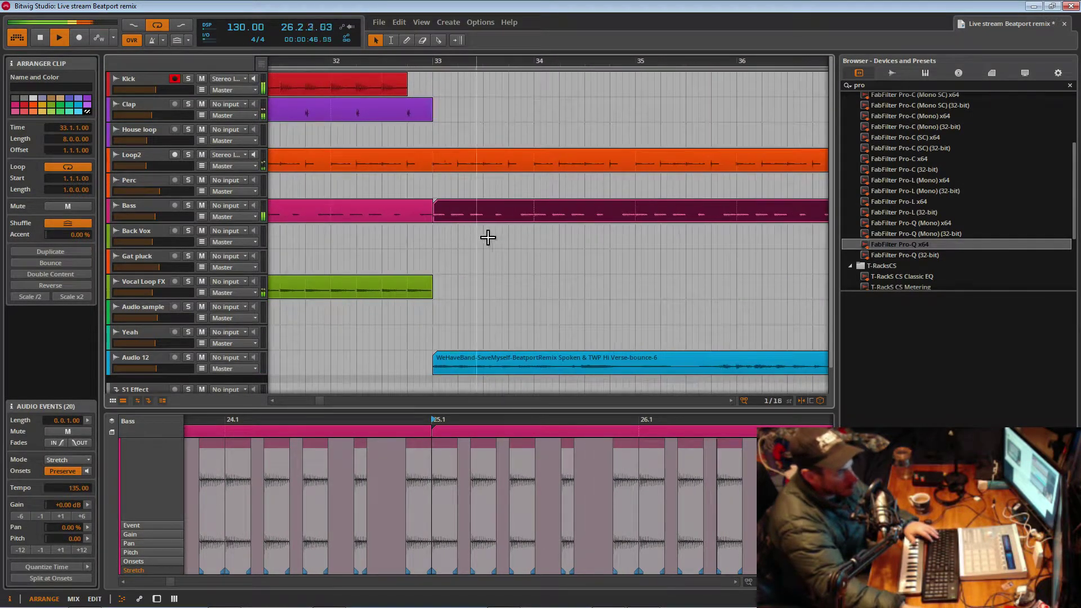
{"action": "left_click_drag", "start_coordinate": [532, 221], "coordinate": [461, 225]}
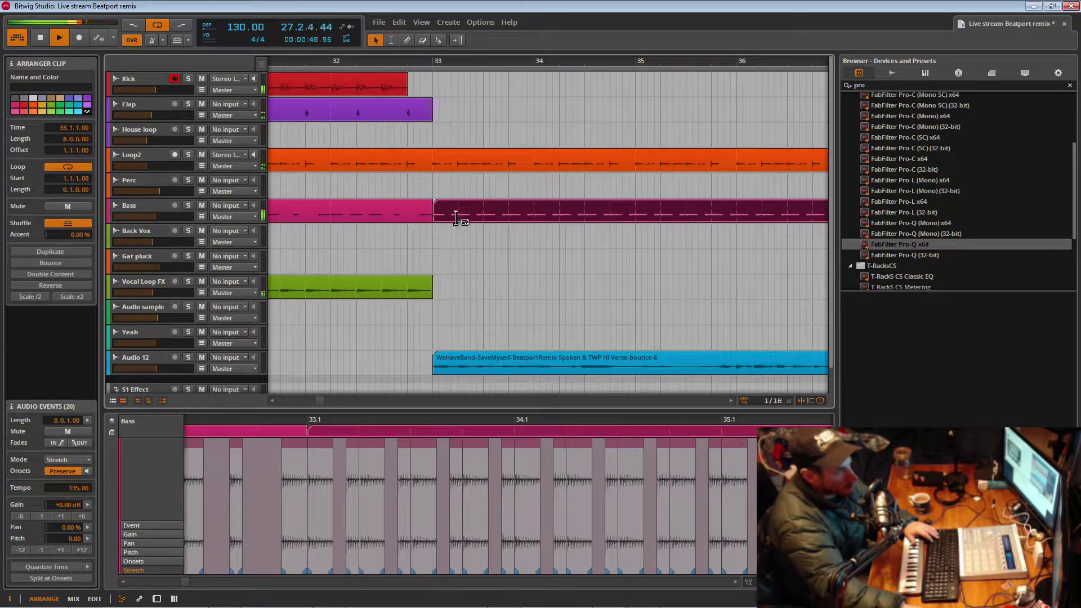
{"action": "key", "text": "space"}
{"action": "left_click", "coordinate": [443, 192]}
{"action": "key", "text": "space"}
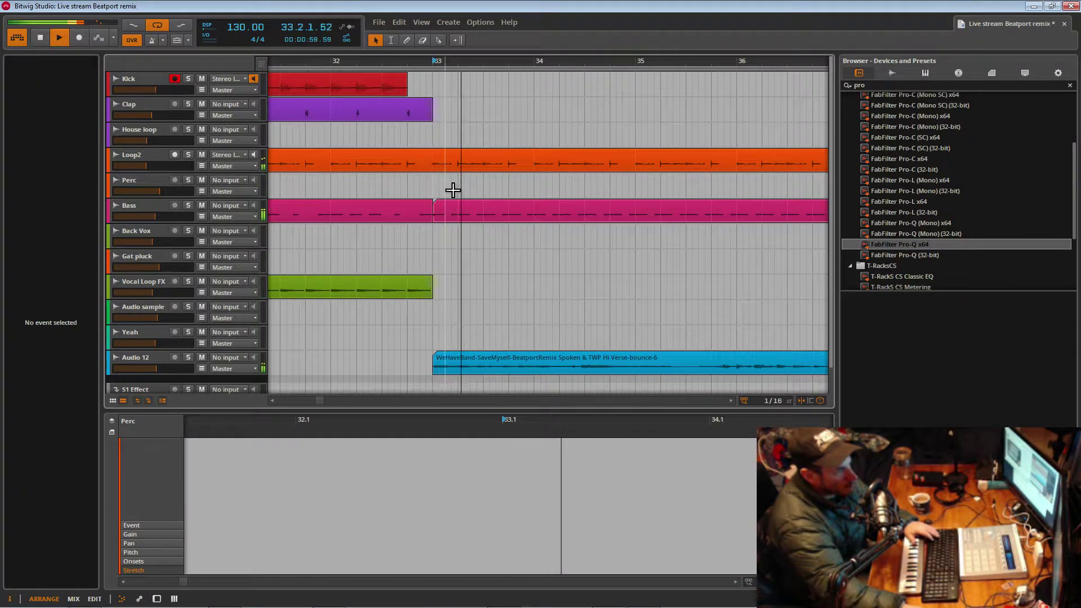
{"action": "left_click", "coordinate": [449, 220]}
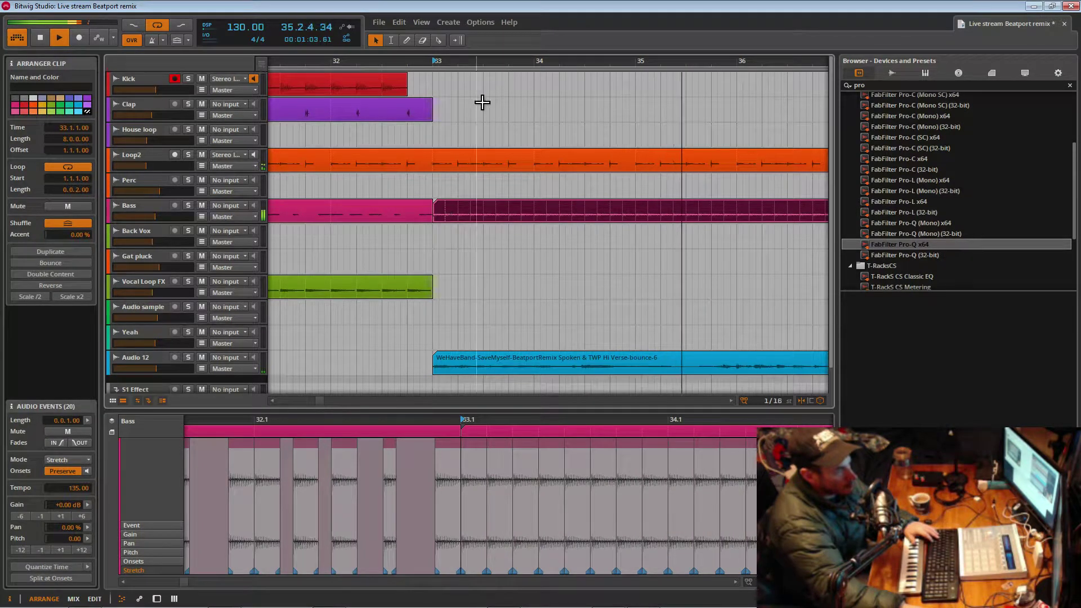
- Try extending the Vocal Loop FX clip at bar 25 to bar 41, play from bar 33, and restore its 8-bar length
{"action": "left_click_drag", "start_coordinate": [502, 61], "coordinate": [493, 27]}
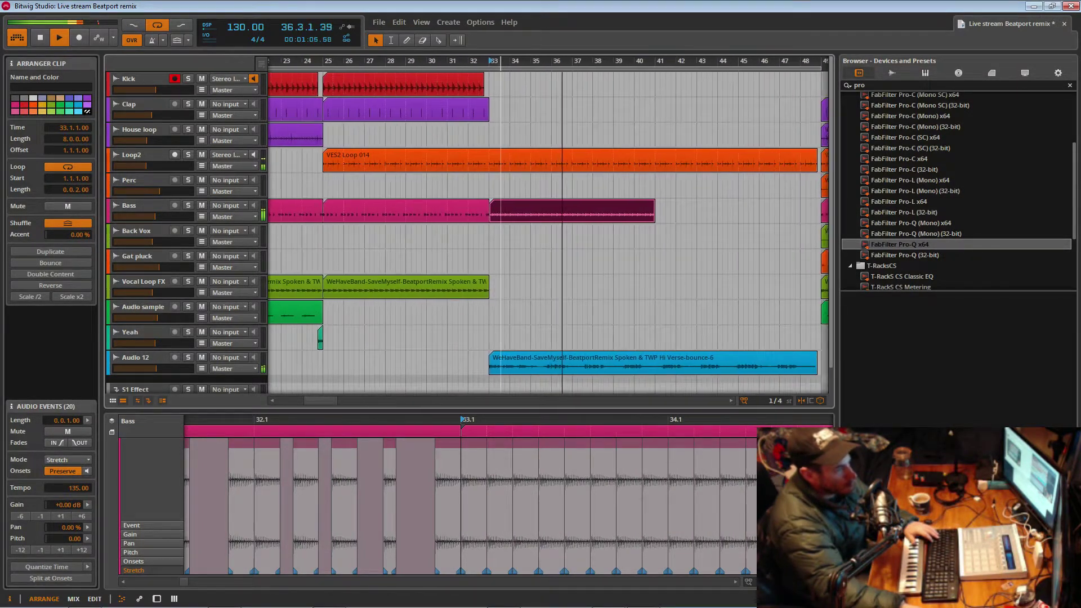
{"action": "scroll", "coordinate": [454, 134], "scroll_direction": "down", "scroll_amount": 3}
{"action": "scroll", "coordinate": [454, 331], "scroll_direction": "down", "scroll_amount": 4}
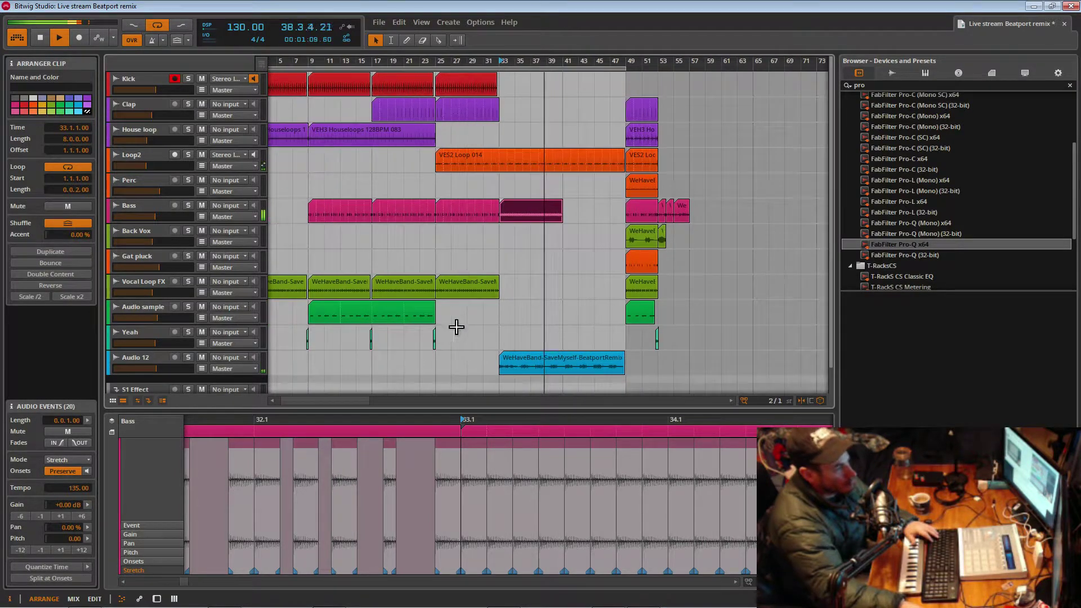
{"action": "left_click", "coordinate": [457, 293]}
{"action": "left_click_drag", "start_coordinate": [497, 300], "coordinate": [572, 297]}
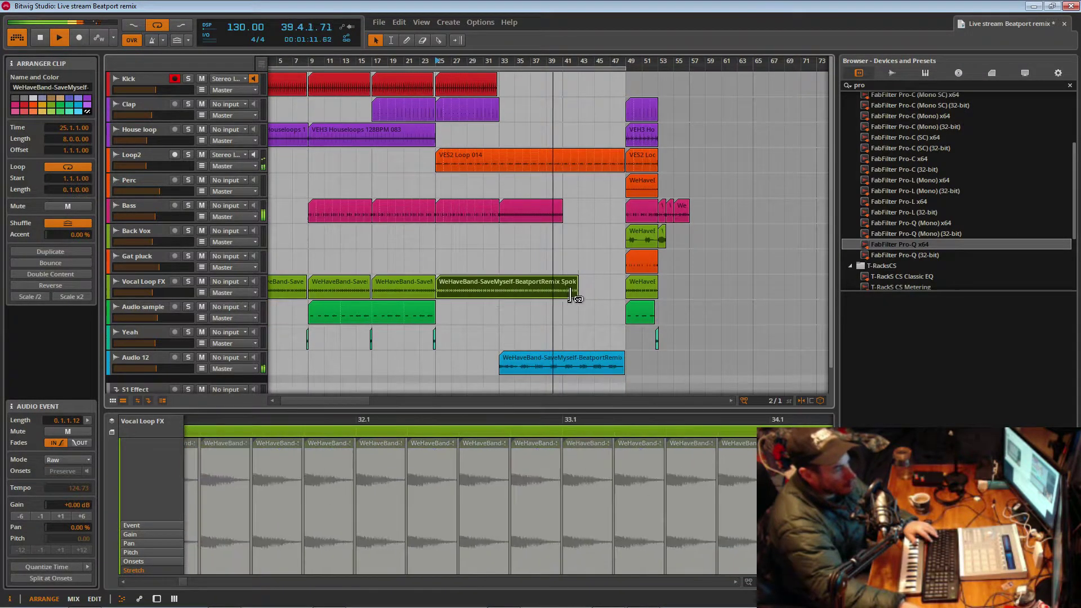
{"action": "left_click", "coordinate": [503, 271]}
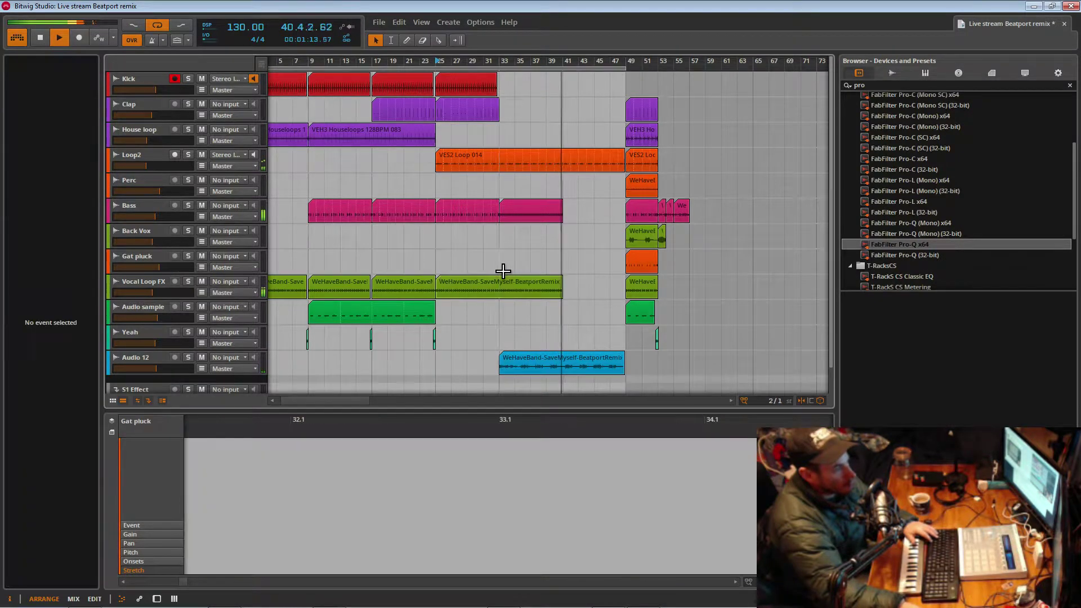
{"action": "key", "text": "space"}
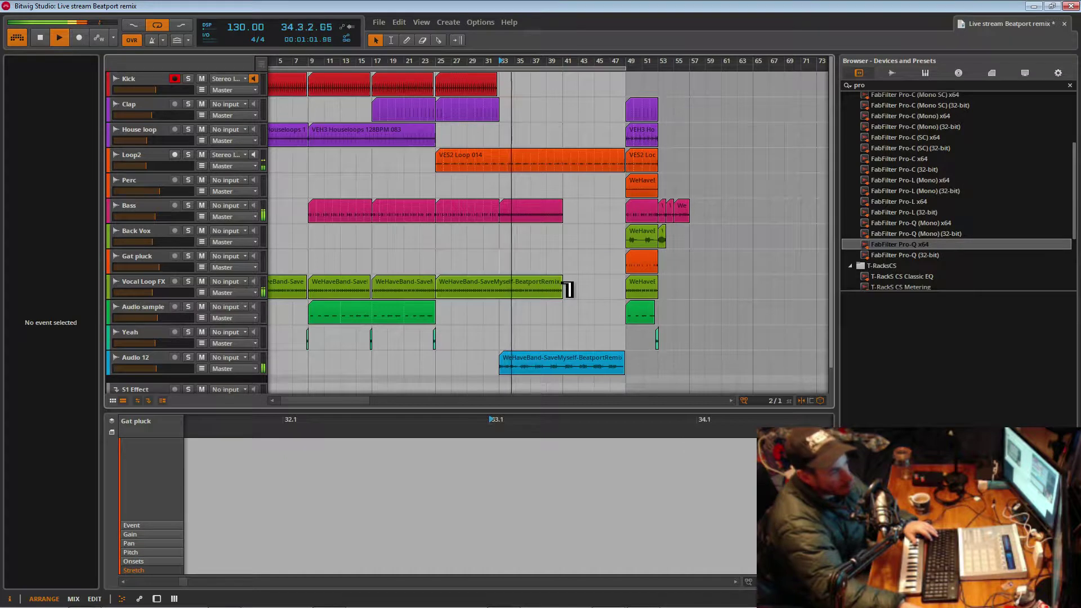
{"action": "left_click", "coordinate": [495, 290]}
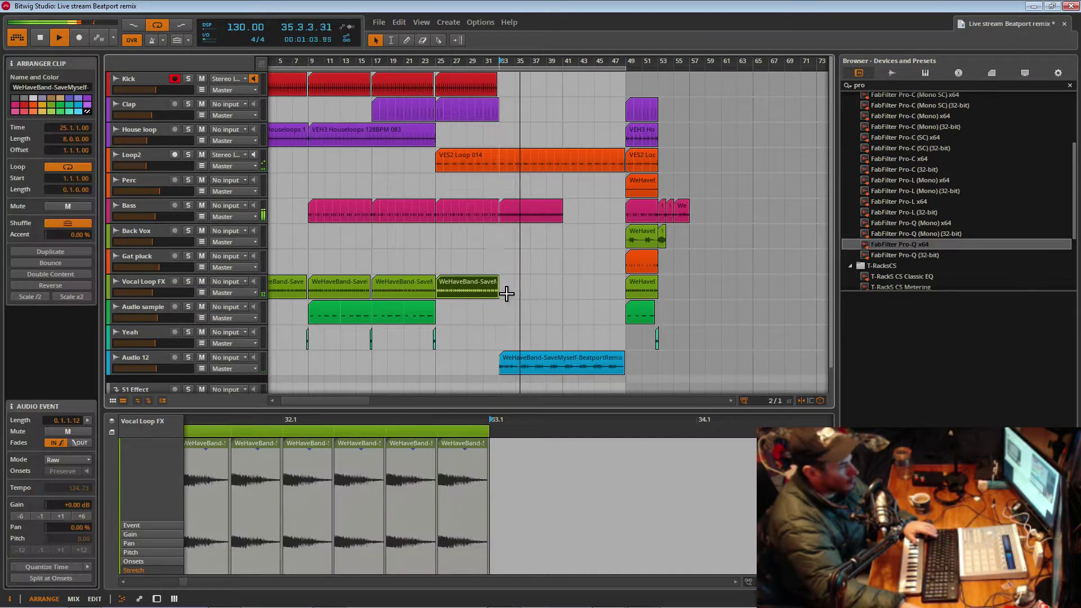
- Copy the 8-bar Vocal Loop FX clip to bar 33, and trim the Audio 12 vocal clip's opening, placing its start at 33.3.1
{"action": "left_click_drag", "start_coordinate": [473, 291], "coordinate": [531, 294]}
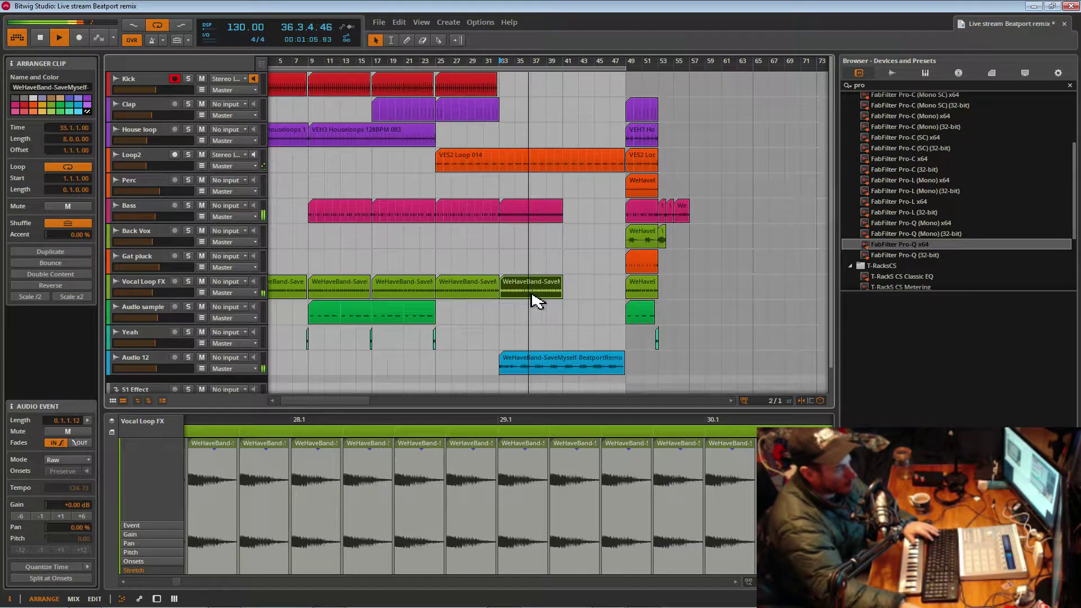
{"action": "left_click_drag", "start_coordinate": [505, 374], "coordinate": [531, 363]}
{"action": "key", "text": "space"}
{"action": "key", "text": "space"}
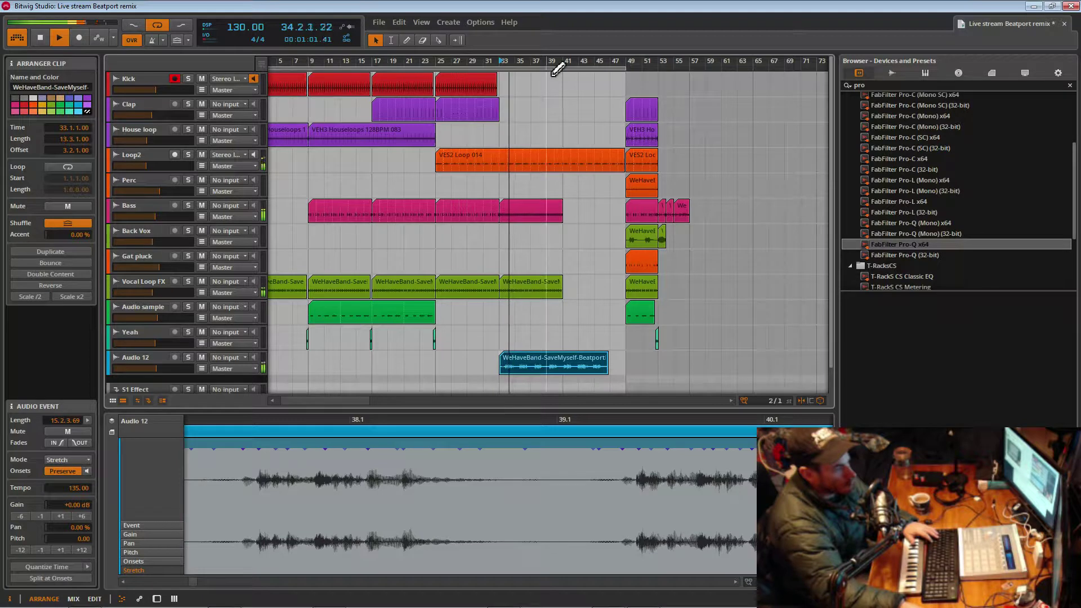
{"action": "left_click_drag", "start_coordinate": [549, 62], "coordinate": [543, 203]}
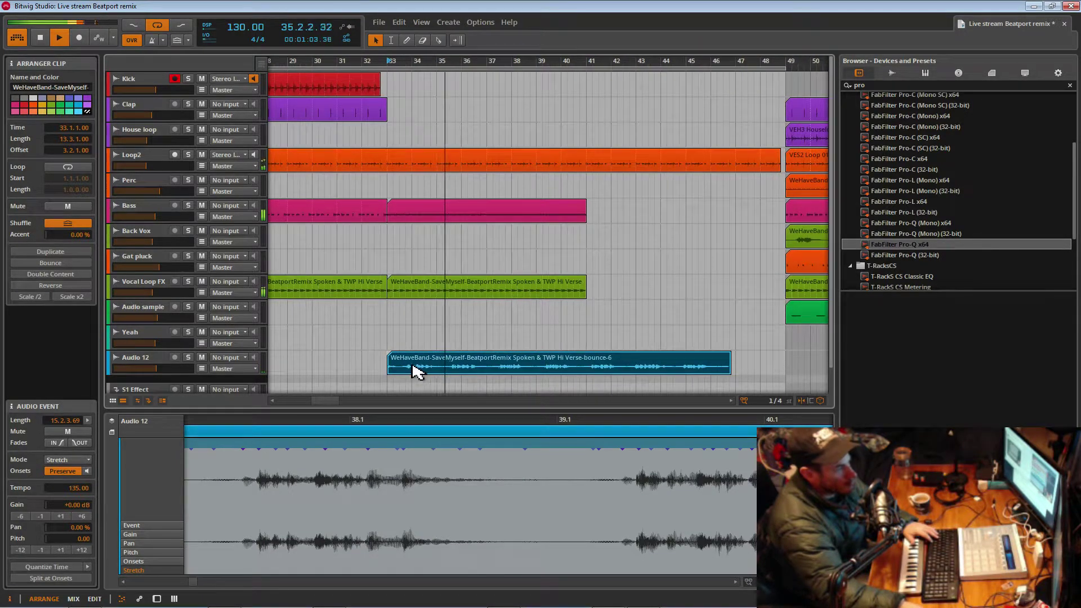
{"action": "left_click_drag", "start_coordinate": [416, 371], "coordinate": [423, 373]}
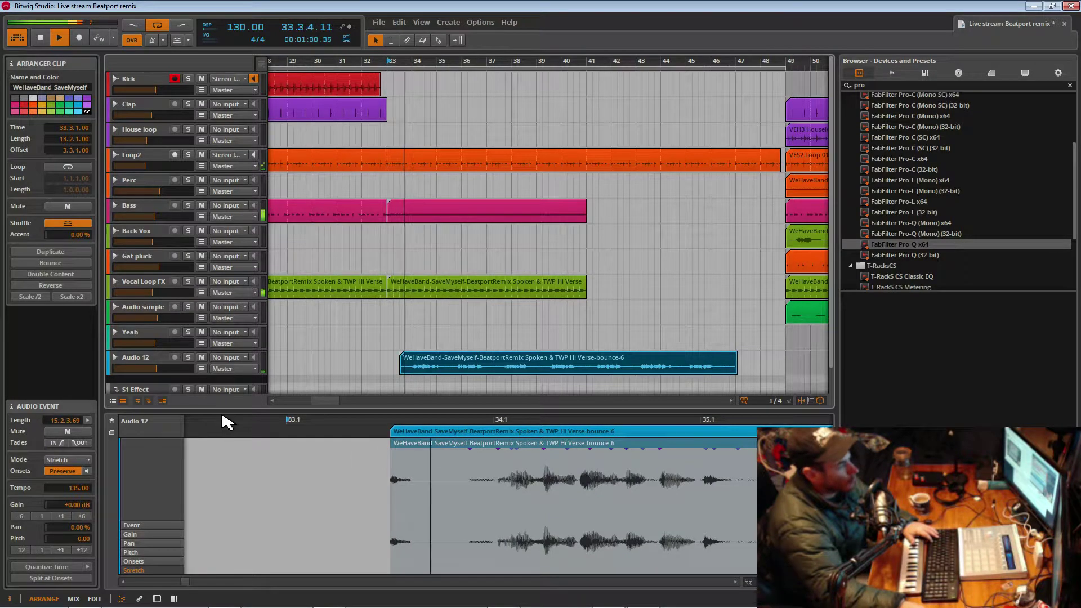
- Try Raw mode on the Audio 12 vocal clip, undo it, and replay from bar 33
{"action": "left_click", "coordinate": [75, 459]}
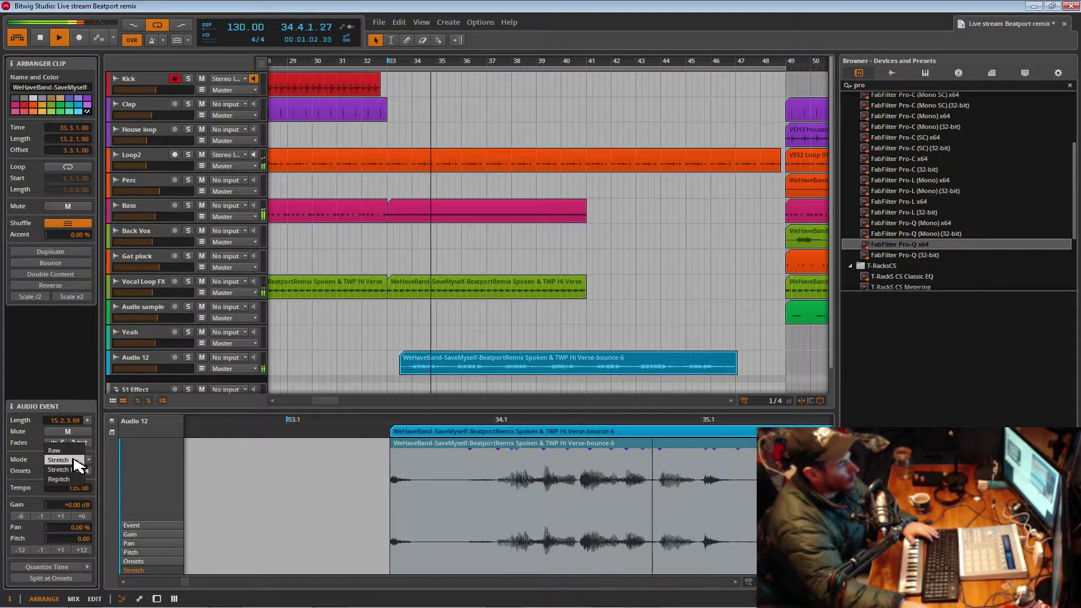
{"action": "left_click", "coordinate": [54, 450]}
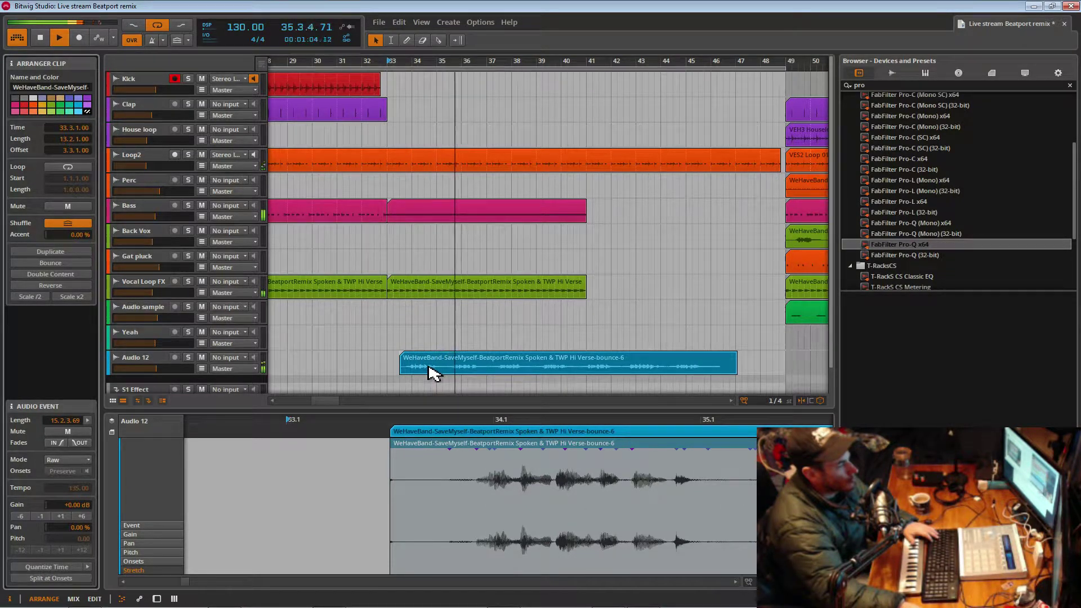
{"action": "key", "text": "ctrl+z"}
{"action": "key", "text": "space"}
{"action": "key", "text": "space"}
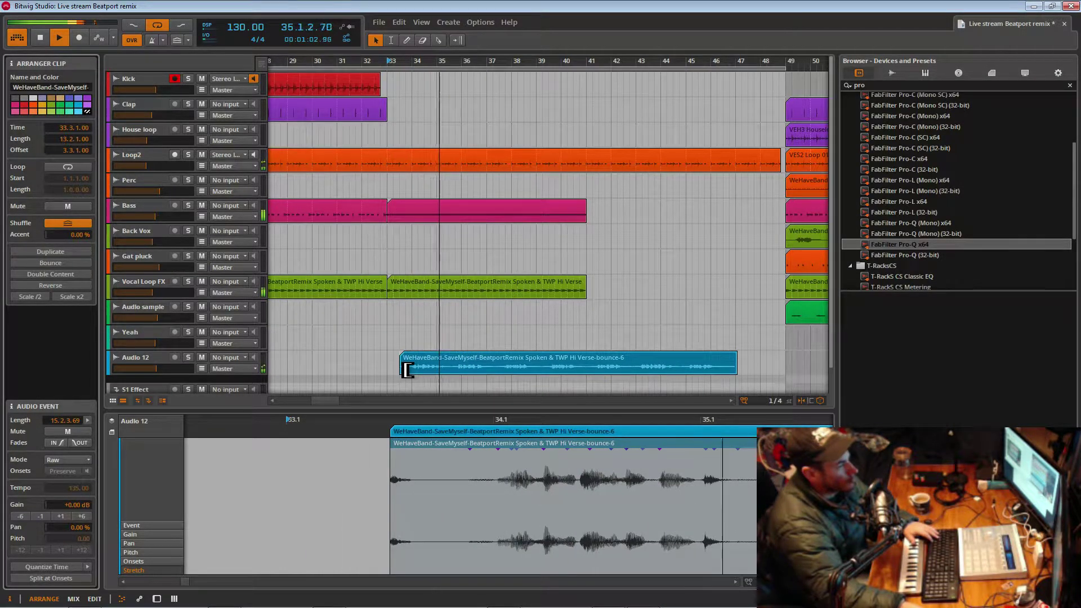
- Try a copy of the bar 49 Audio sample clip at bar 33, audition it, and delete the copy
{"action": "mouse_move", "coordinate": [498, 60]}
{"action": "left_mouse_down"}
{"action": "mouse_move", "coordinate": [498, 107]}
{"action": "mouse_move", "coordinate": [515, 66]}
{"action": "left_mouse_up"}
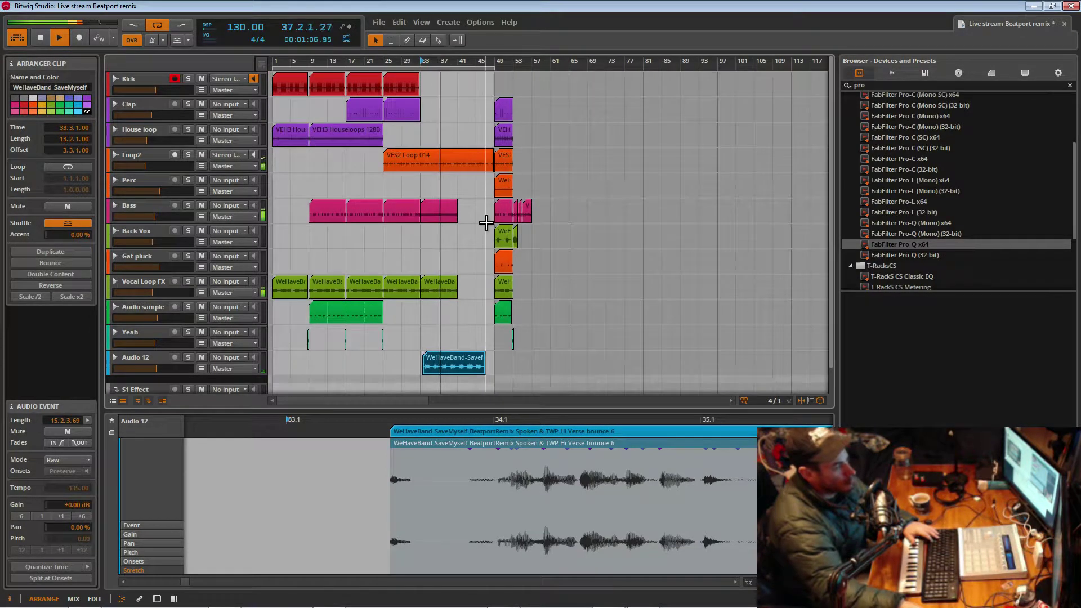
{"action": "left_click", "coordinate": [373, 318]}
{"action": "left_click", "coordinate": [503, 315]}
{"action": "left_click_drag", "start_coordinate": [483, 317], "coordinate": [432, 319]}
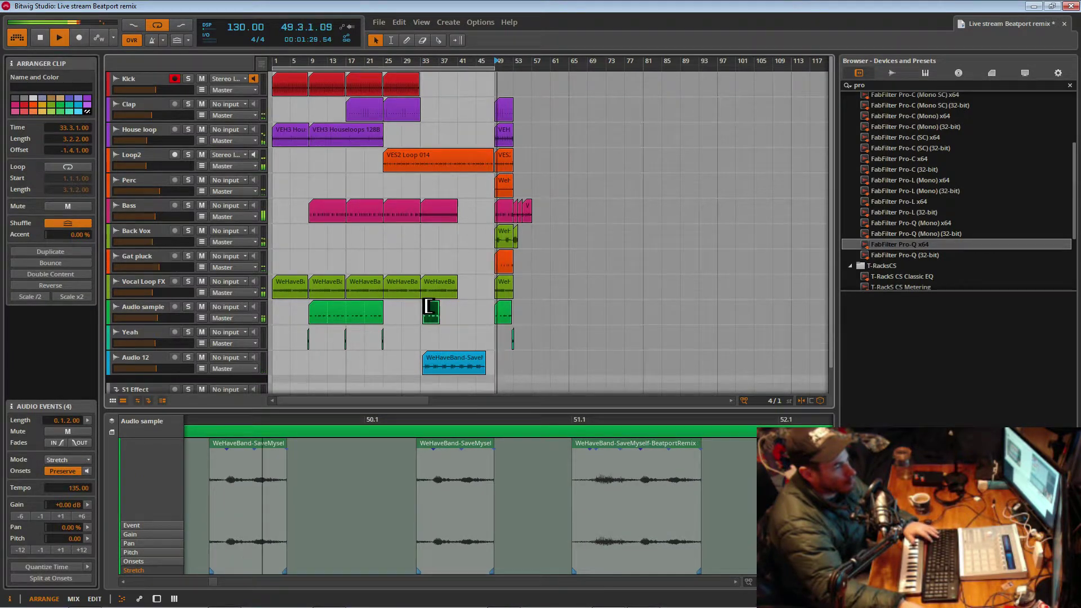
{"action": "left_click", "coordinate": [425, 234]}
{"action": "key", "text": "space"}
{"action": "left_click_drag", "start_coordinate": [456, 67], "coordinate": [509, 119]}
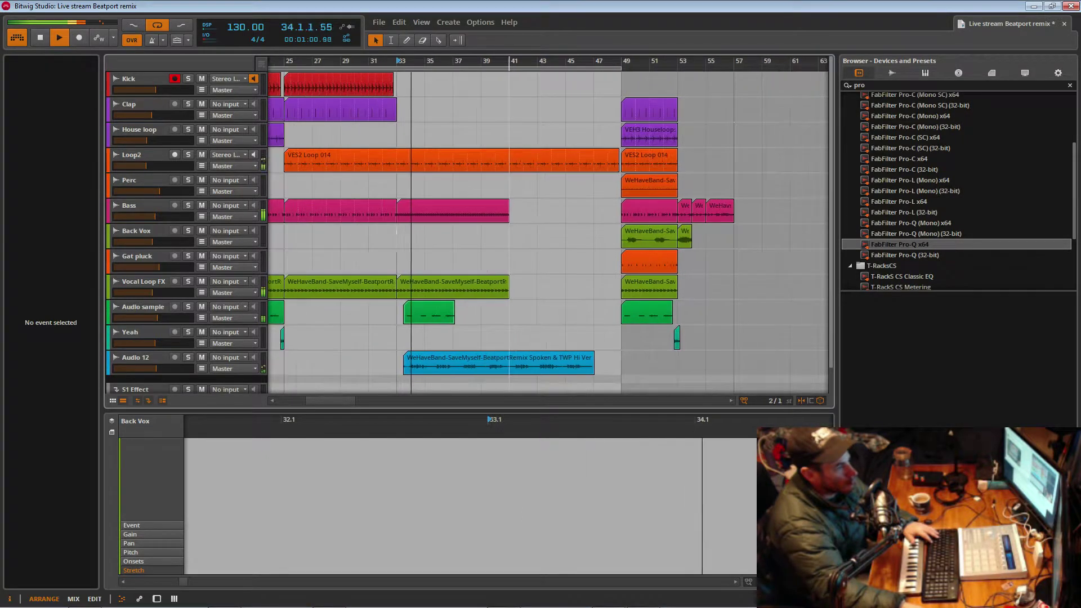
{"action": "left_click_drag", "start_coordinate": [423, 324], "coordinate": [407, 330]}
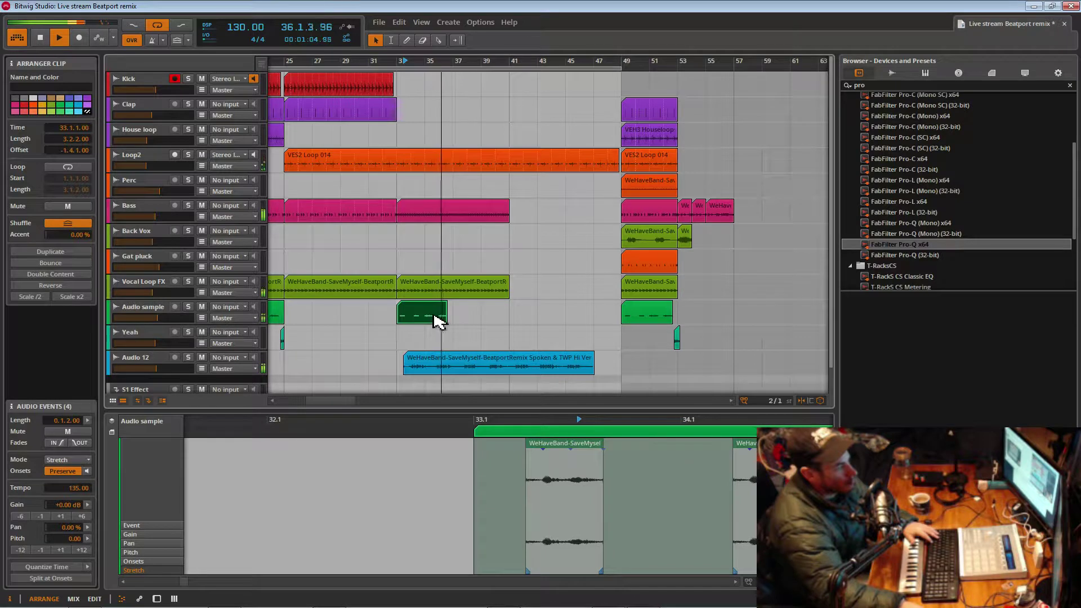
{"action": "key", "text": "Delete"}
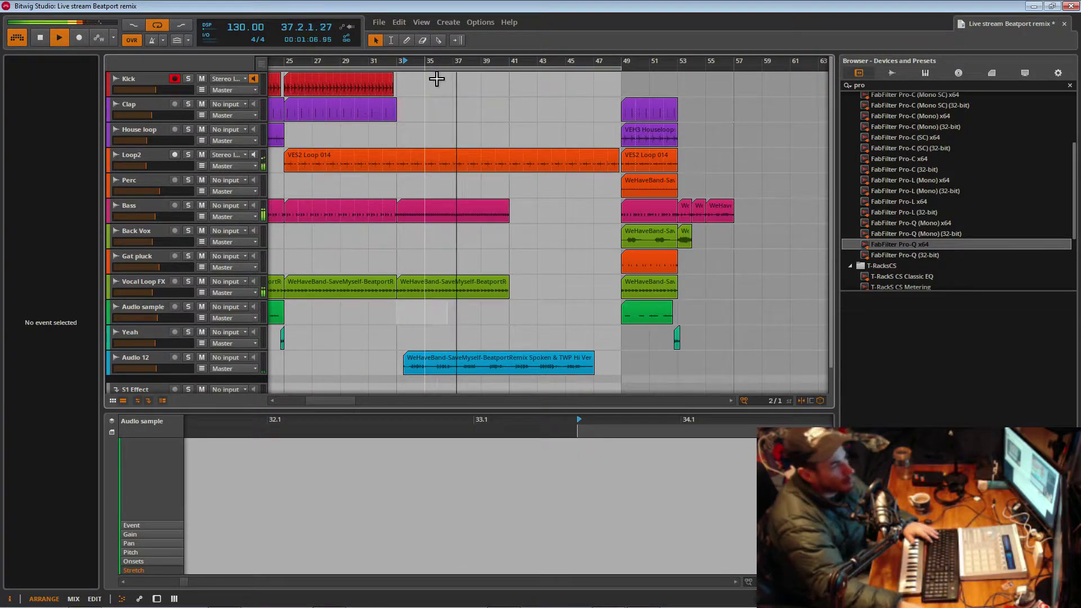
- Move the Audio 12 vocal clip to bar 49 and restart playback from bar 33
{"action": "left_click_drag", "start_coordinate": [422, 372], "coordinate": [641, 365]}
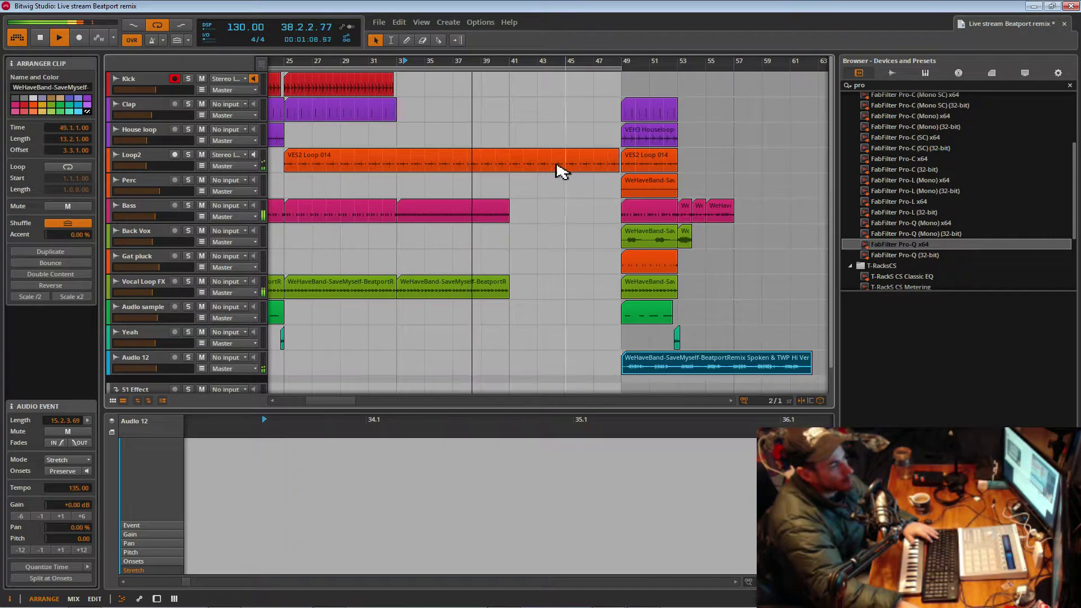
{"action": "left_click_drag", "start_coordinate": [519, 63], "coordinate": [464, 198]}
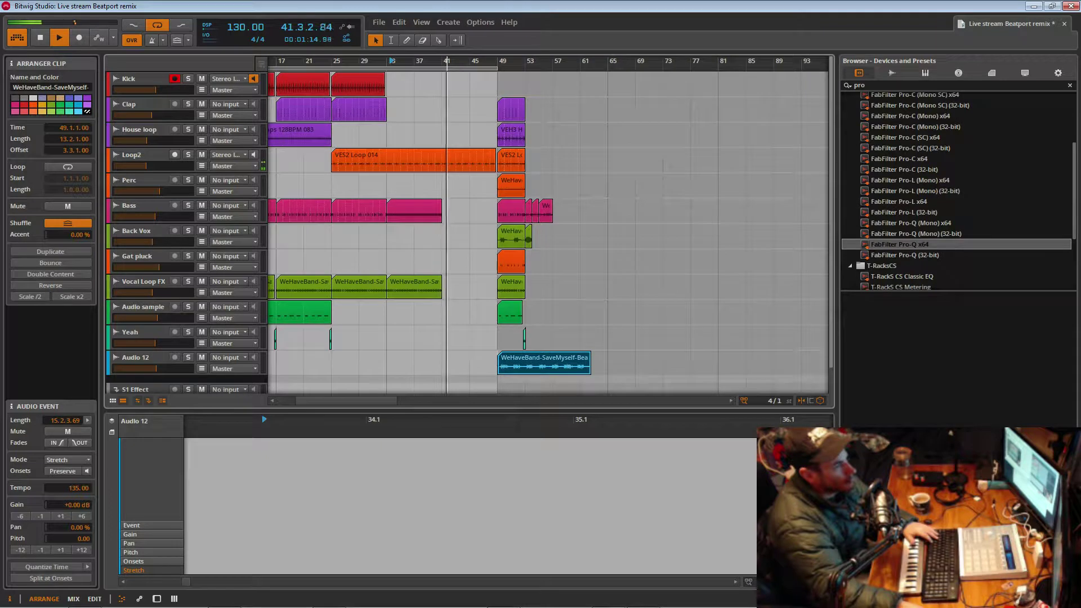
{"action": "left_click_drag", "start_coordinate": [447, 63], "coordinate": [447, 72]}
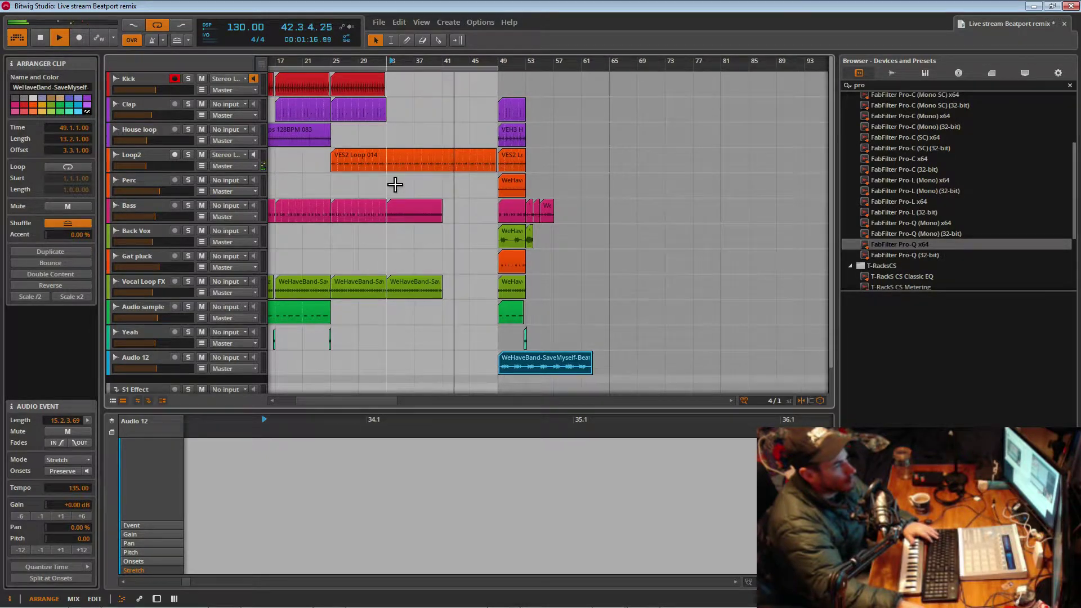
{"action": "left_click", "coordinate": [394, 185]}
{"action": "key", "text": "space"}
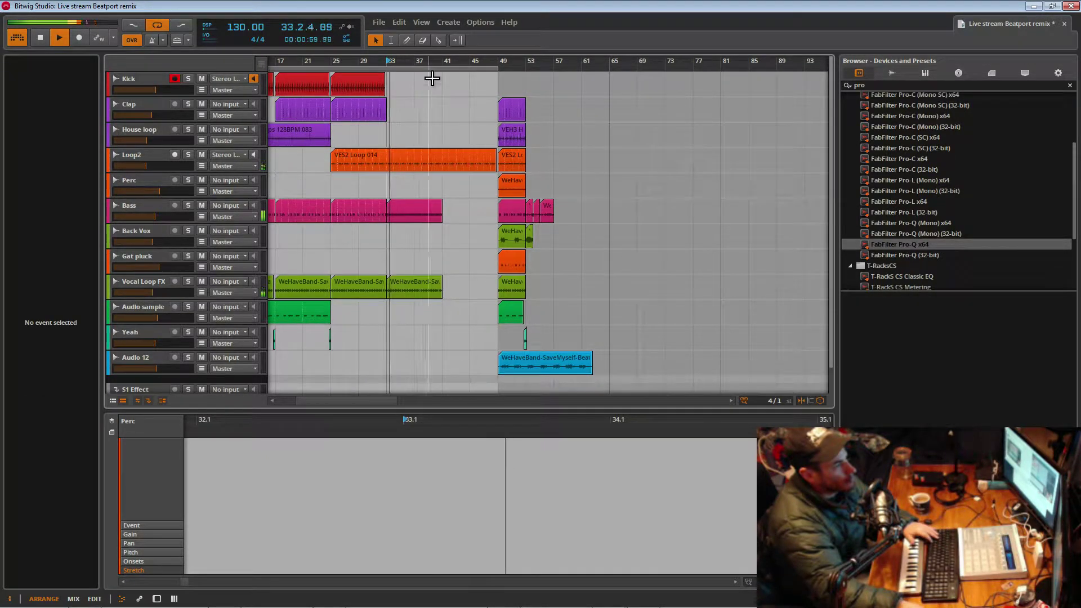
{"action": "left_click_drag", "start_coordinate": [430, 64], "coordinate": [565, 77]}
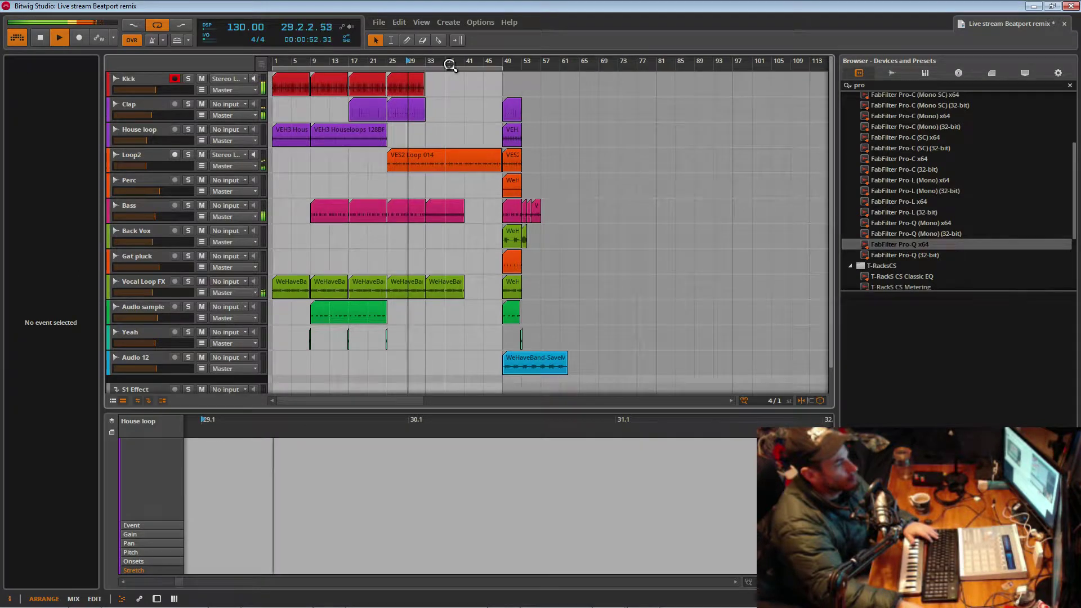
- Copy the 16-bar House loop clip into the empty section and align its start to bar 33
{"action": "left_click_drag", "start_coordinate": [345, 141], "coordinate": [448, 140]}
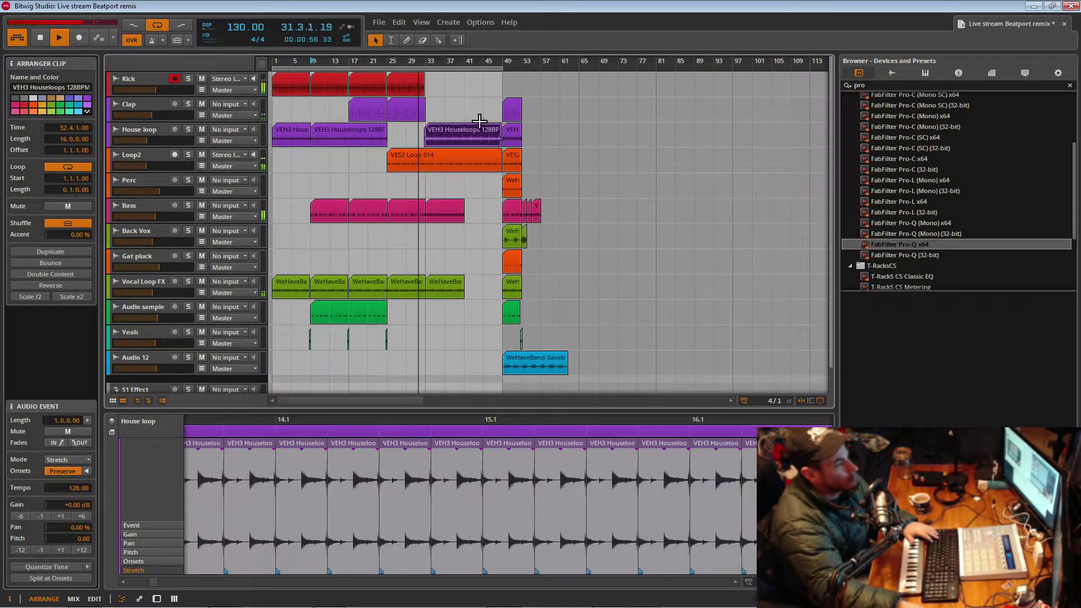
{"action": "left_click_drag", "start_coordinate": [450, 65], "coordinate": [429, 85]}
{"action": "left_click_drag", "start_coordinate": [403, 137], "coordinate": [410, 138]}
{"action": "left_click_drag", "start_coordinate": [390, 64], "coordinate": [426, 61]}
- Shorten the VES2 Loop 014 clip at bar 25 and the House loop clip at bar 33 to 8 bars each
{"action": "left_click_drag", "start_coordinate": [530, 169], "coordinate": [426, 186]}
{"action": "left_click_drag", "start_coordinate": [472, 64], "coordinate": [427, 56]}
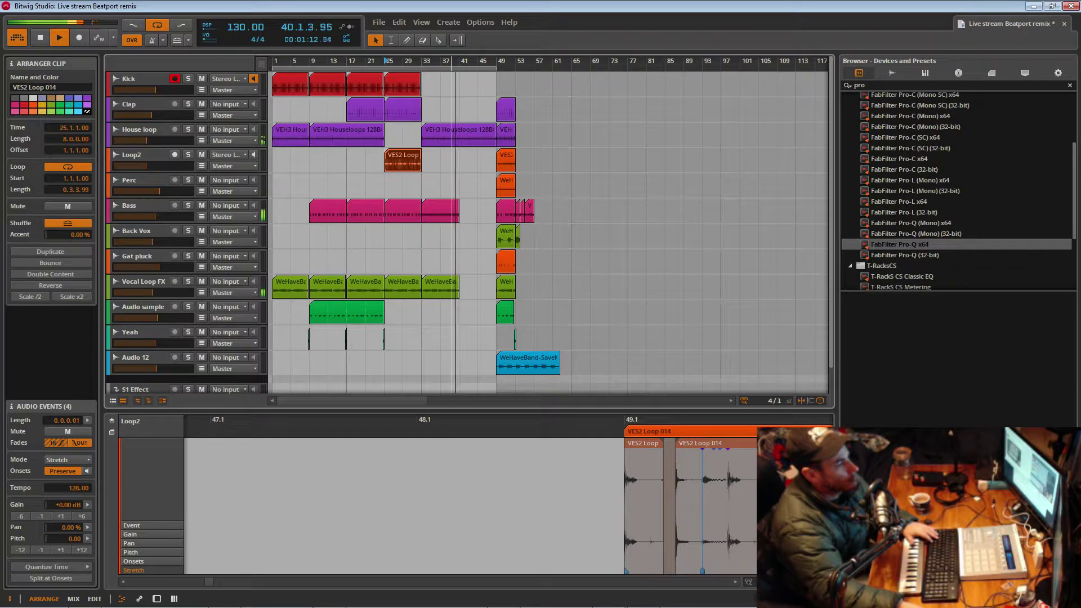
{"action": "left_click", "coordinate": [415, 117]}
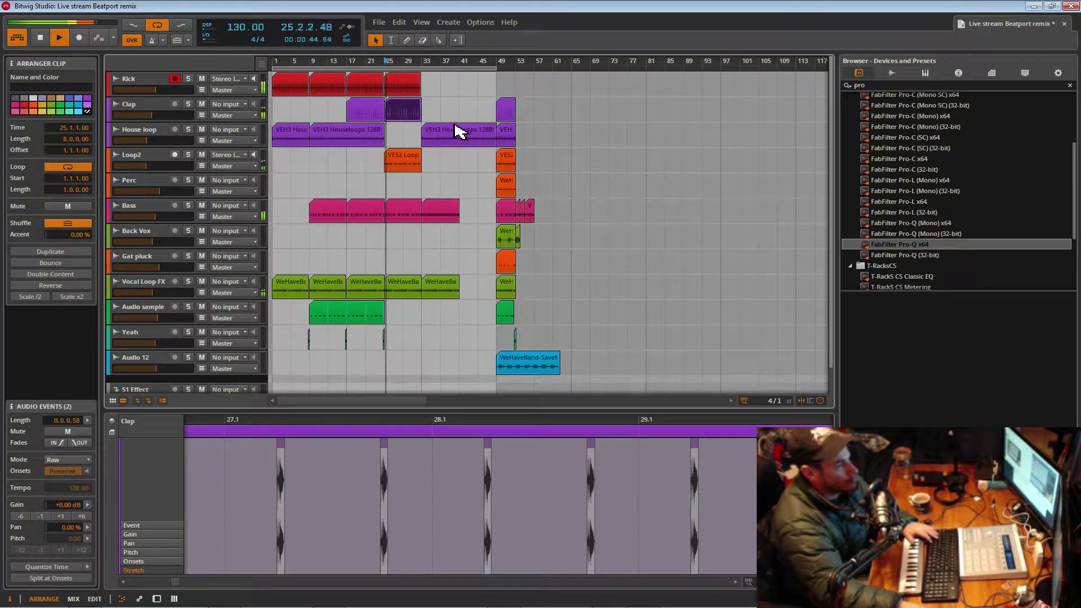
{"action": "left_click_drag", "start_coordinate": [497, 148], "coordinate": [471, 151]}
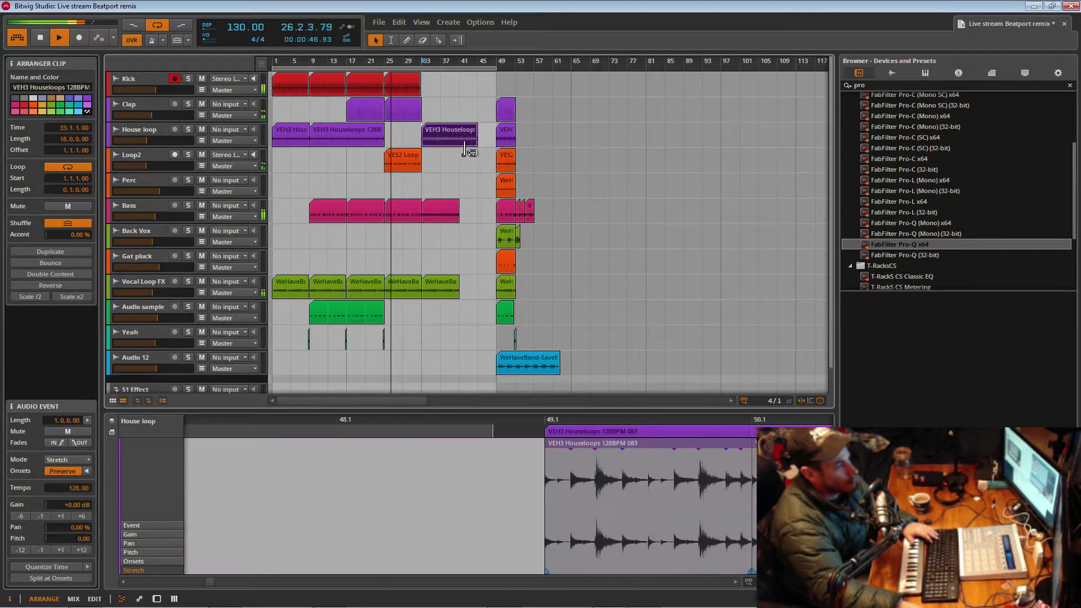
- Copy the bar 49 Audio sample clip to bar 33, extend it to bar 41, and audition it from bar 33
{"action": "left_click", "coordinate": [504, 116]}
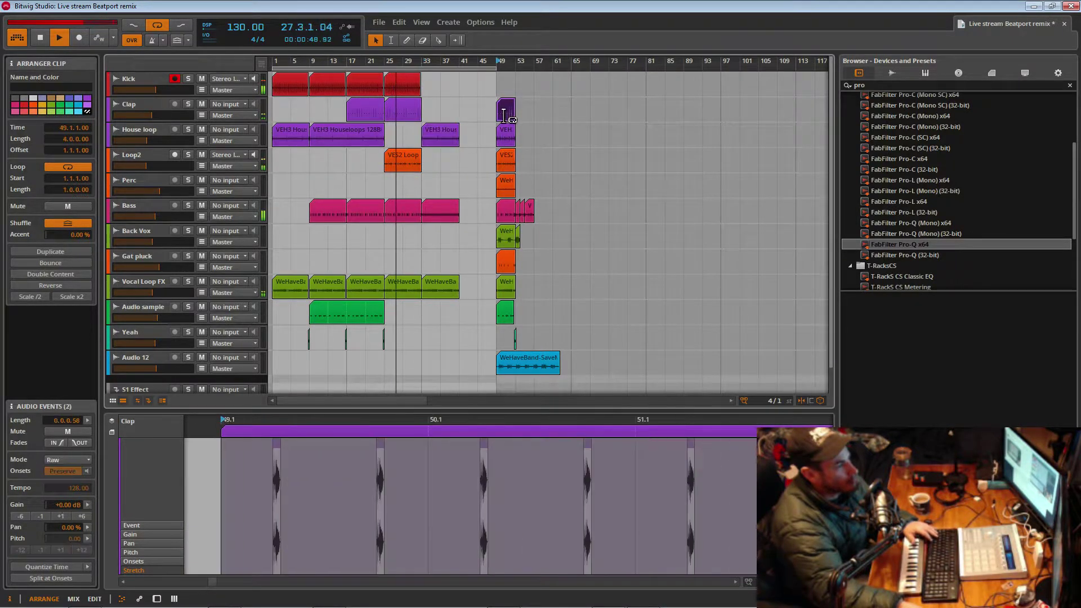
{"action": "left_click", "coordinate": [507, 314]}
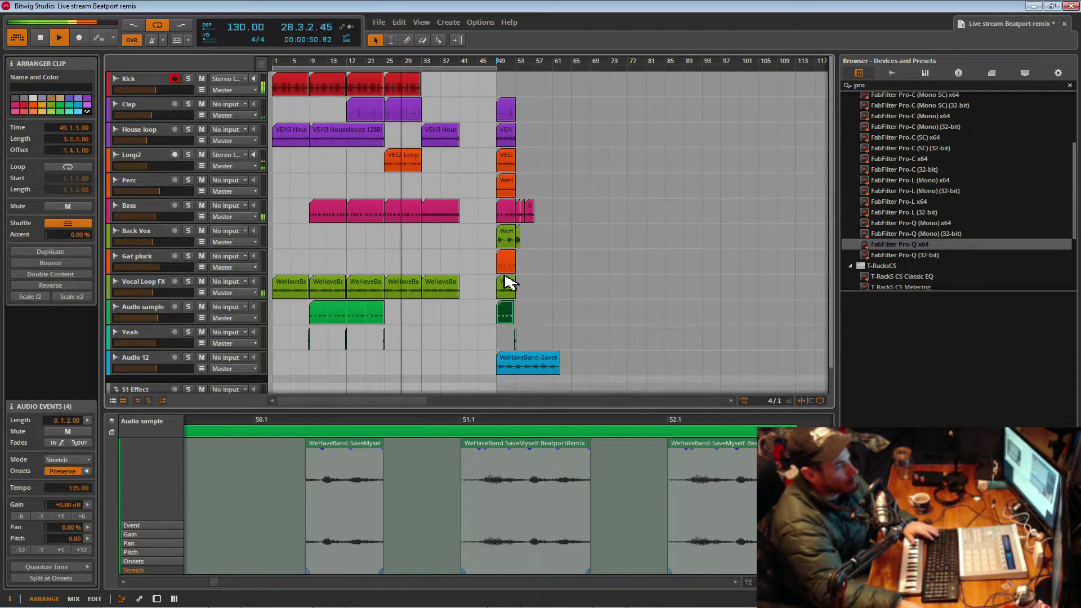
{"action": "left_click_drag", "start_coordinate": [505, 320], "coordinate": [459, 320]}
{"action": "key", "text": "space"}
{"action": "left_click", "coordinate": [422, 256]}
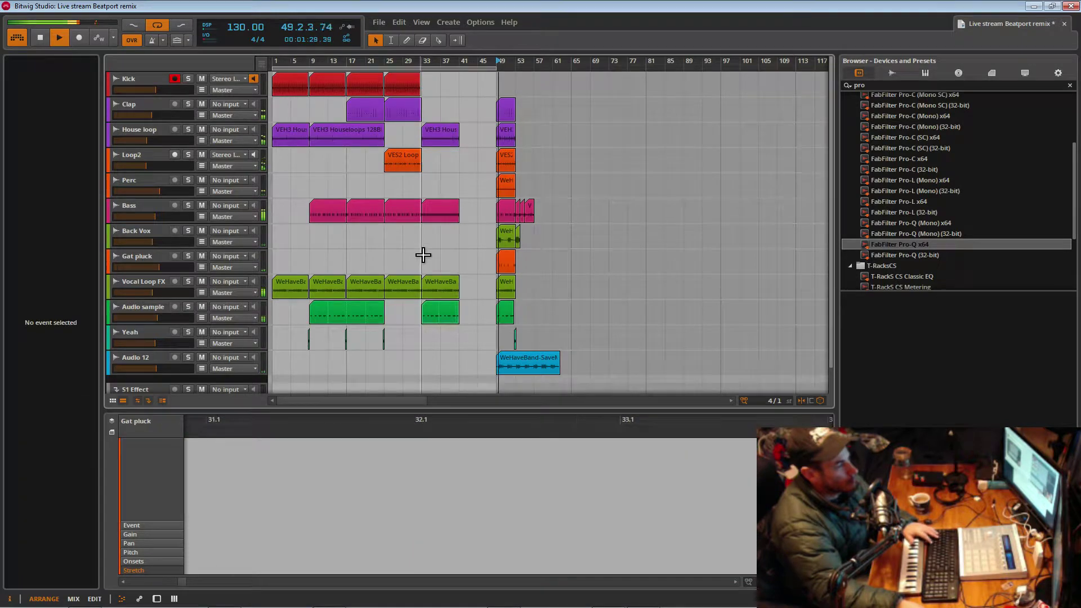
{"action": "left_click", "coordinate": [425, 102]}
{"action": "key", "text": "space"}
{"action": "key", "text": "space"}
{"action": "mouse_move", "coordinate": [436, 62]}
{"action": "left_mouse_down"}
{"action": "mouse_move", "coordinate": [439, 138]}
{"action": "mouse_move", "coordinate": [471, 73]}
{"action": "mouse_move", "coordinate": [453, 63]}
{"action": "left_mouse_up"}
- Copy the Gat pluck clip from bar 49 to bar 33 and extend it to bar 41 while playing the section
{"action": "left_click_drag", "start_coordinate": [530, 272], "coordinate": [443, 269]}
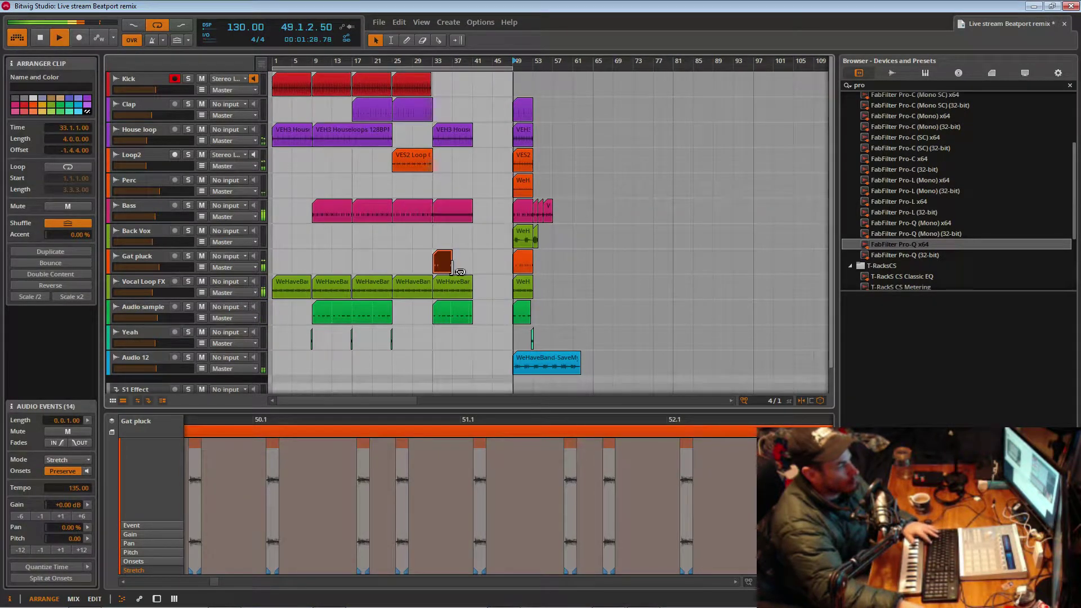
{"action": "left_click", "coordinate": [441, 245]}
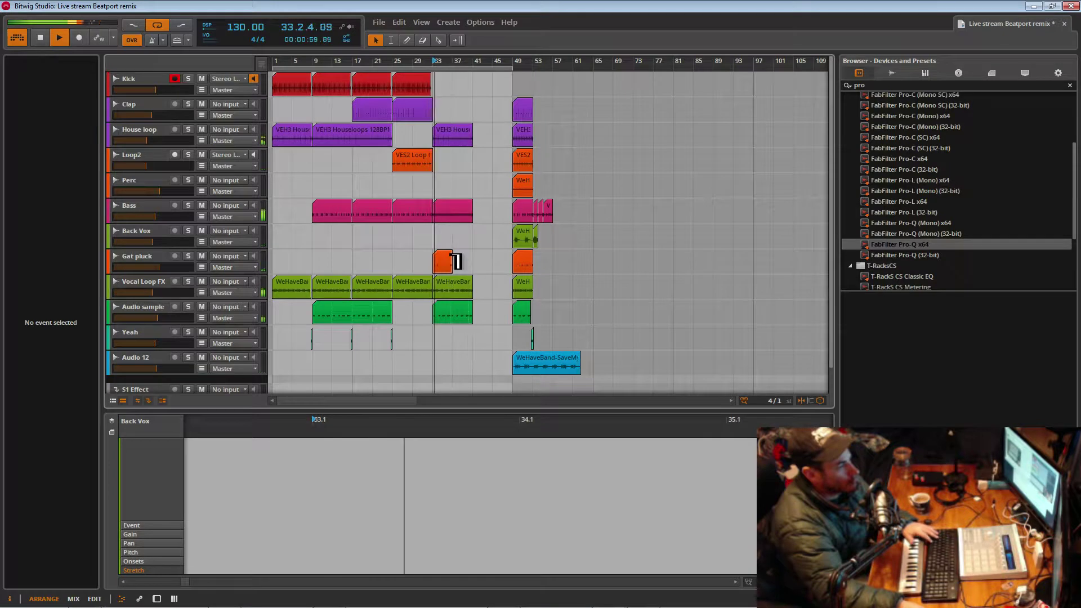
{"action": "left_click_drag", "start_coordinate": [460, 273], "coordinate": [478, 272]}
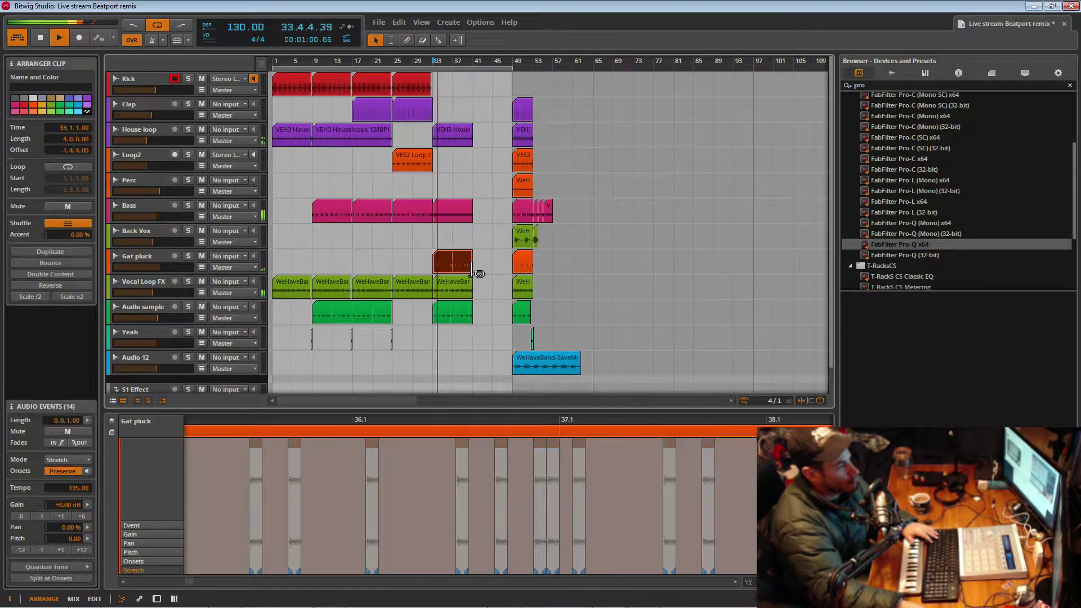
- Delete the Audio sample clip at bar 33
{"action": "left_click", "coordinate": [461, 316]}
{"action": "key", "text": "Delete"}
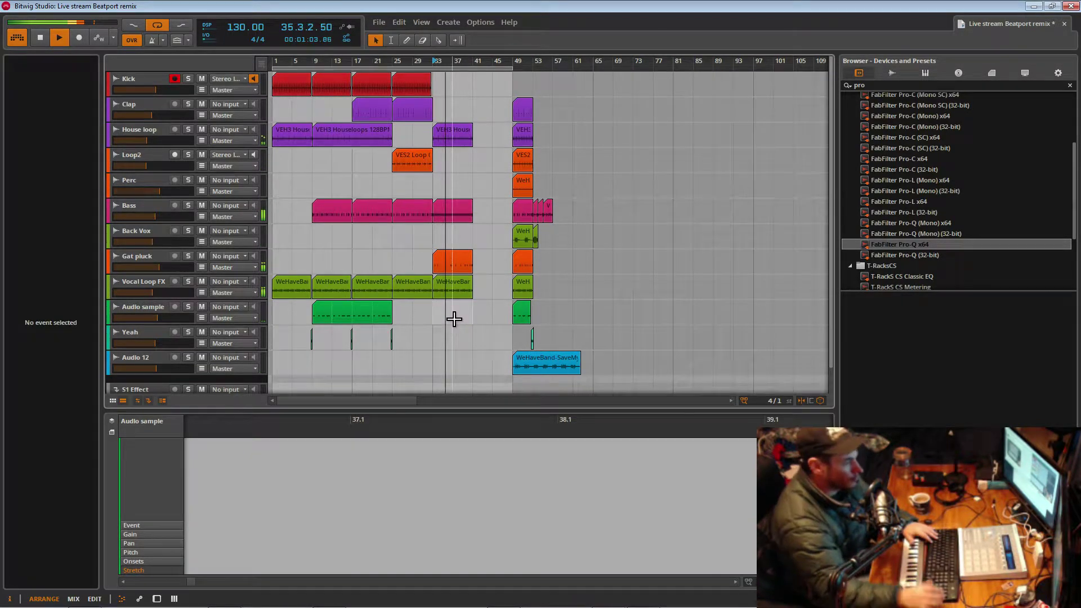
{"action": "mouse_move", "coordinate": [464, 65]}
{"action": "left_mouse_down"}
{"action": "mouse_move", "coordinate": [451, 90]}
{"action": "mouse_move", "coordinate": [458, 65]}
{"action": "mouse_move", "coordinate": [460, 90]}
{"action": "mouse_move", "coordinate": [460, 64]}
{"action": "mouse_move", "coordinate": [478, 71]}
{"action": "left_mouse_up"}
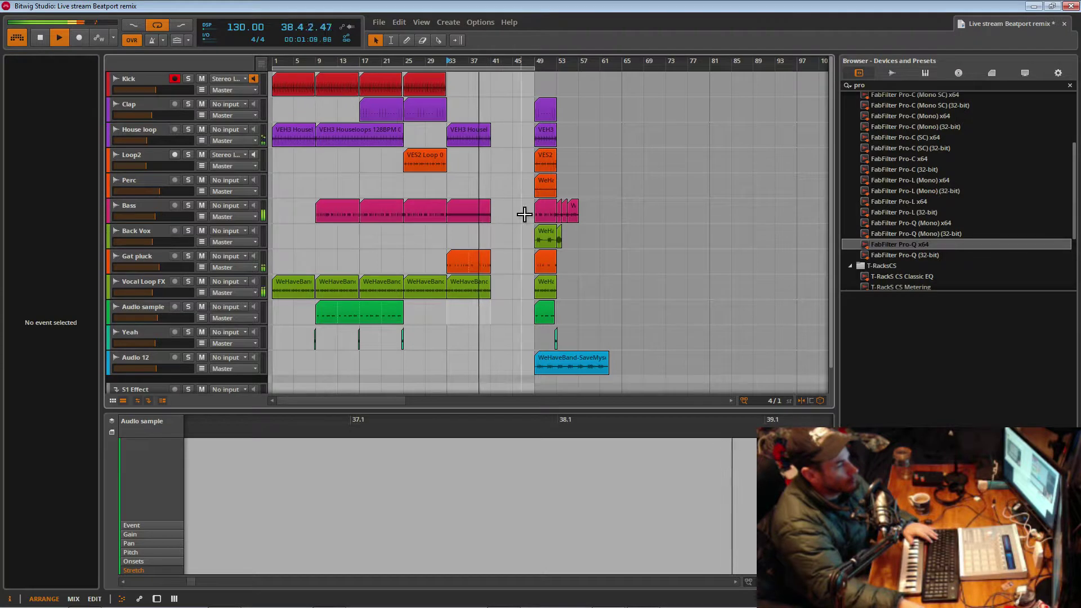
{"action": "scroll", "coordinate": [502, 248], "scroll_direction": "down", "scroll_amount": 2}
{"action": "scroll", "coordinate": [497, 212], "scroll_direction": "up", "scroll_amount": 2}
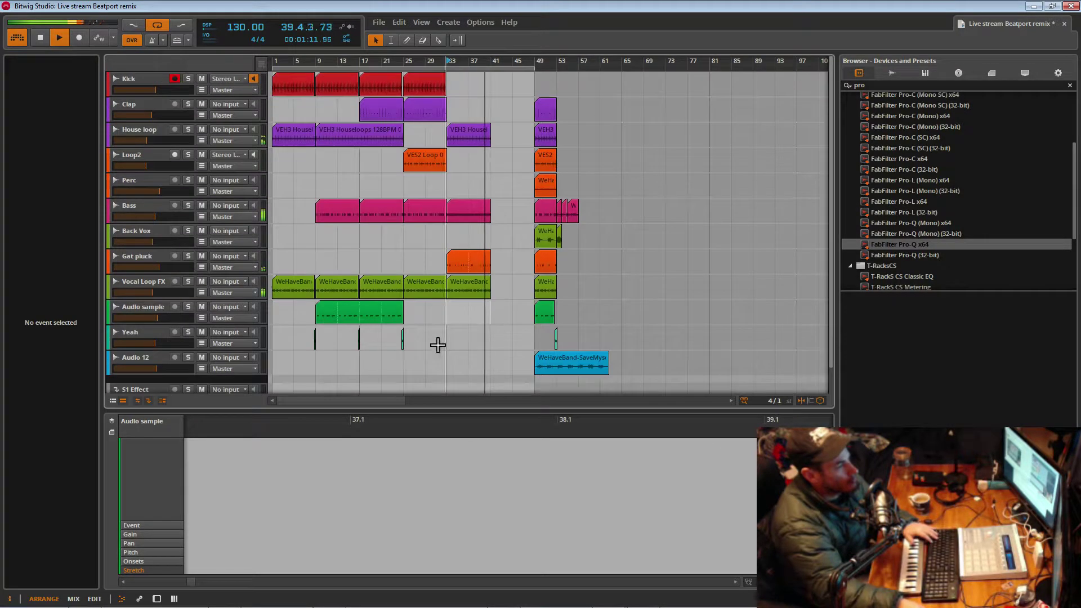
- Copy the Yeah clip from just before bar 25 to 40.4.1, restarting playback to audition the section
{"action": "left_click_drag", "start_coordinate": [487, 62], "coordinate": [469, 112]}
{"action": "key", "text": "space"}
{"action": "key", "text": "space"}
{"action": "left_click_drag", "start_coordinate": [279, 342], "coordinate": [480, 333]}
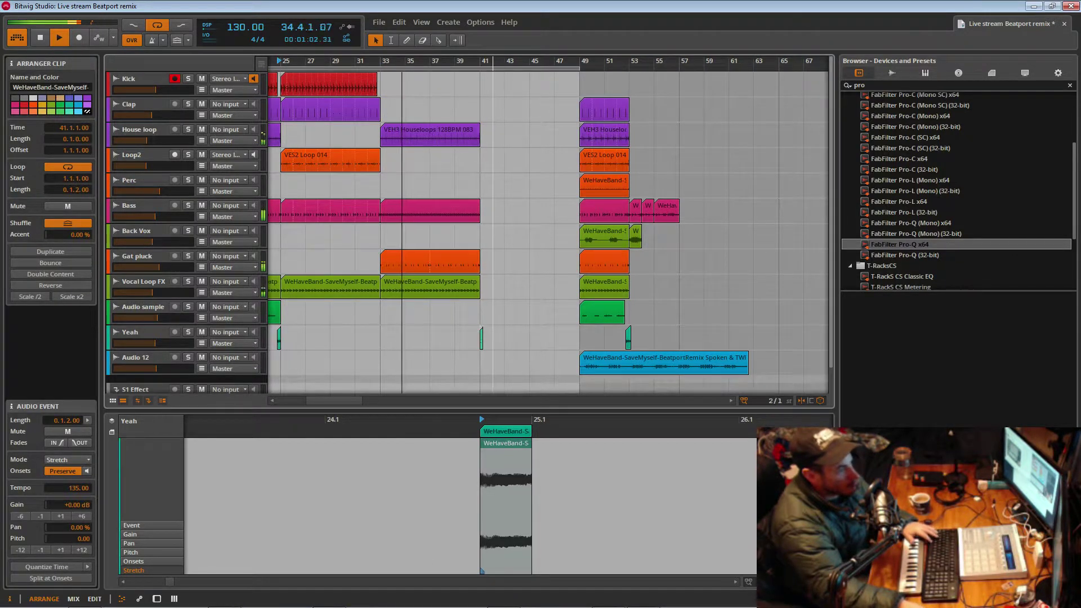
{"action": "left_click_drag", "start_coordinate": [493, 63], "coordinate": [495, 293]}
{"action": "left_click_drag", "start_coordinate": [475, 340], "coordinate": [468, 339]}
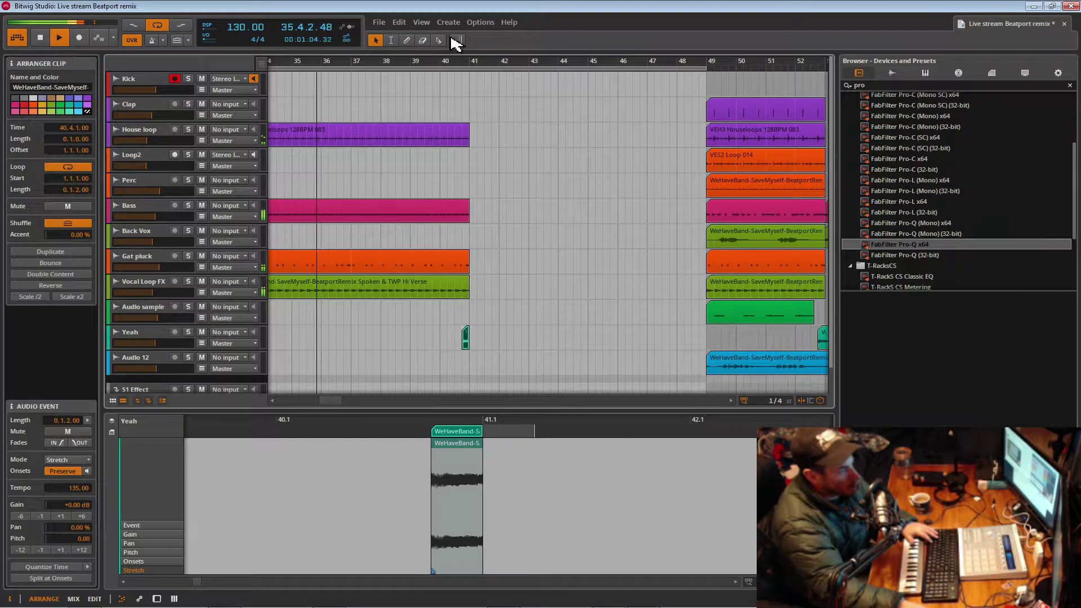
{"action": "left_click_drag", "start_coordinate": [444, 61], "coordinate": [529, 11]}
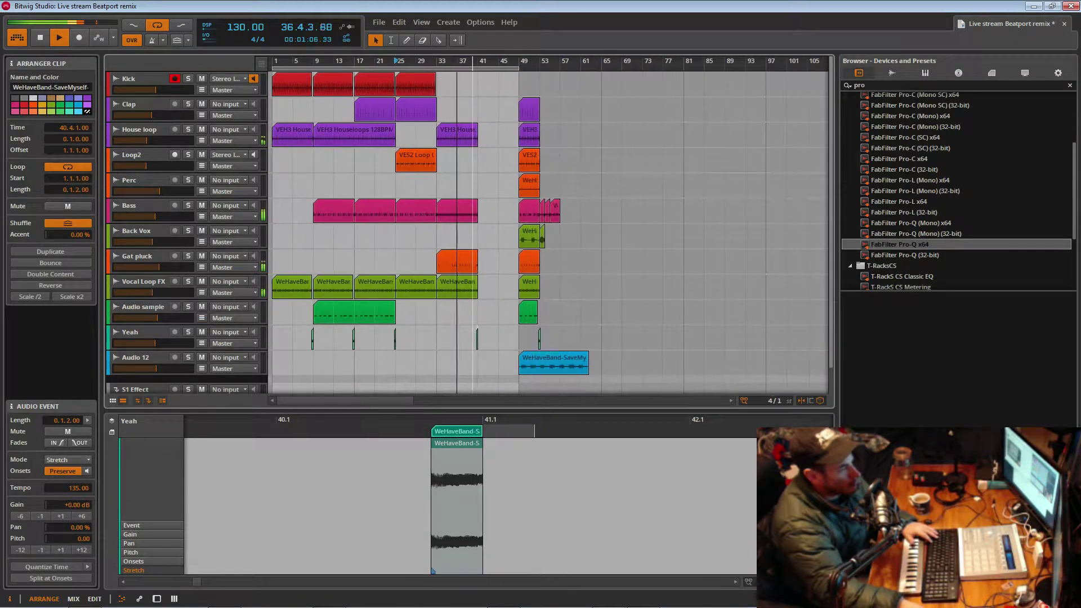
- Select the stacked clips at bar 49 from Clap through Audio sample and move them to bar 41
{"action": "left_click", "coordinate": [529, 110]}
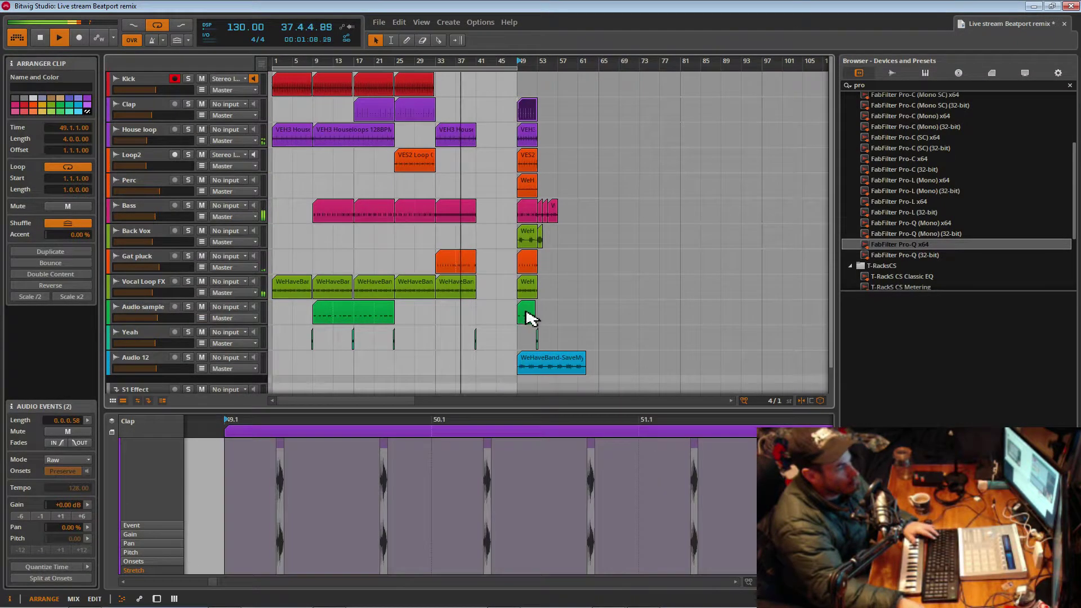
{"action": "left_click", "coordinate": [526, 312]}
{"action": "left_click_drag", "start_coordinate": [520, 85], "coordinate": [500, 311]}
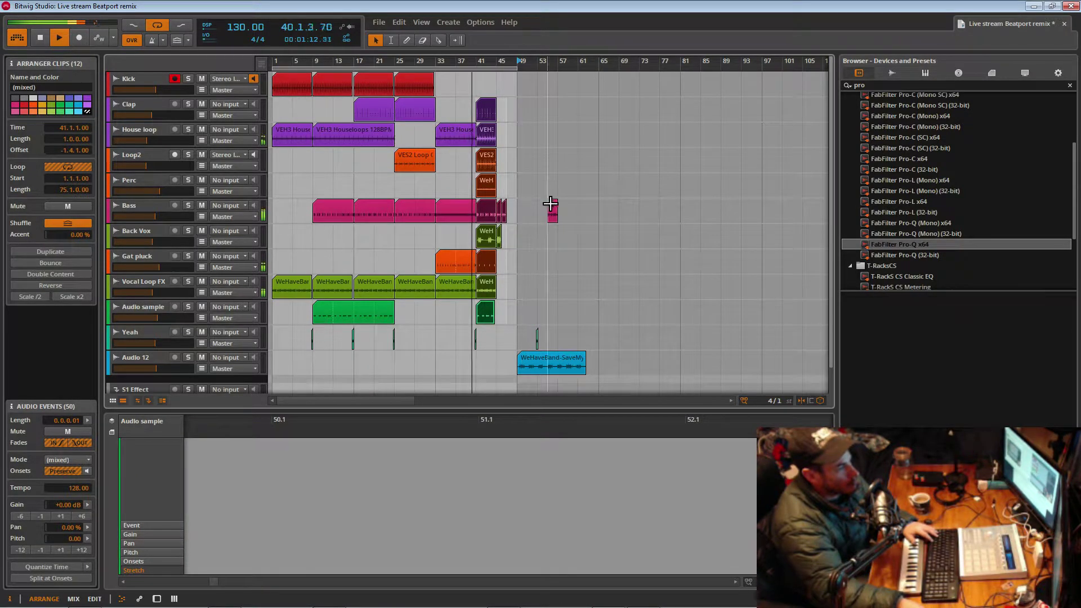
- Copy the Kick clip from bar 25 to bar 41 while auditioning the section from bar 40
{"action": "left_click_drag", "start_coordinate": [506, 61], "coordinate": [569, 128]}
{"action": "left_click", "coordinate": [474, 163]}
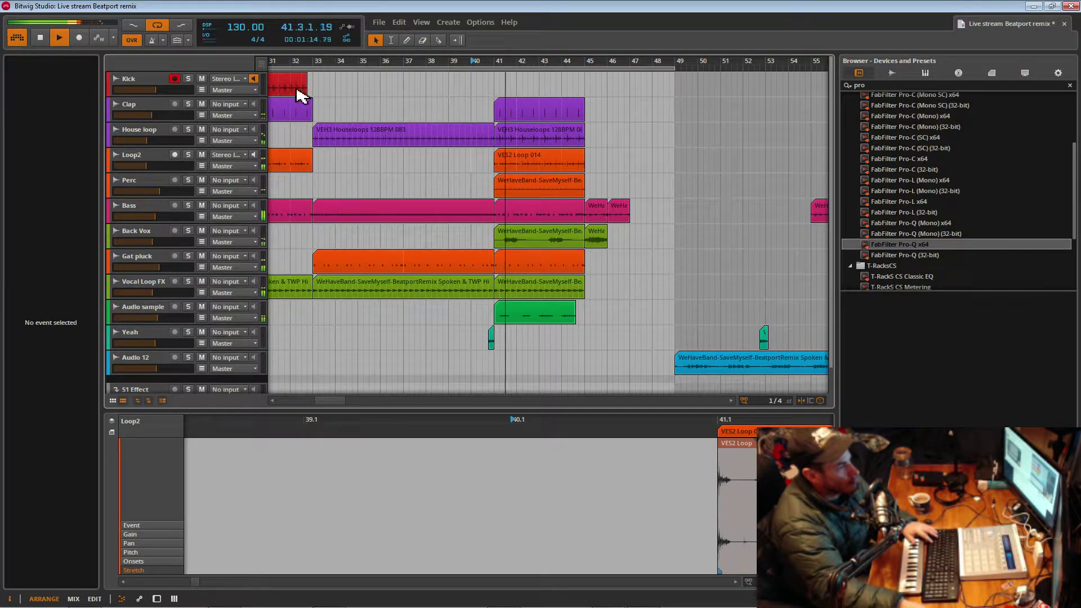
{"action": "scroll", "coordinate": [358, 63], "scroll_direction": "down", "scroll_amount": 6}
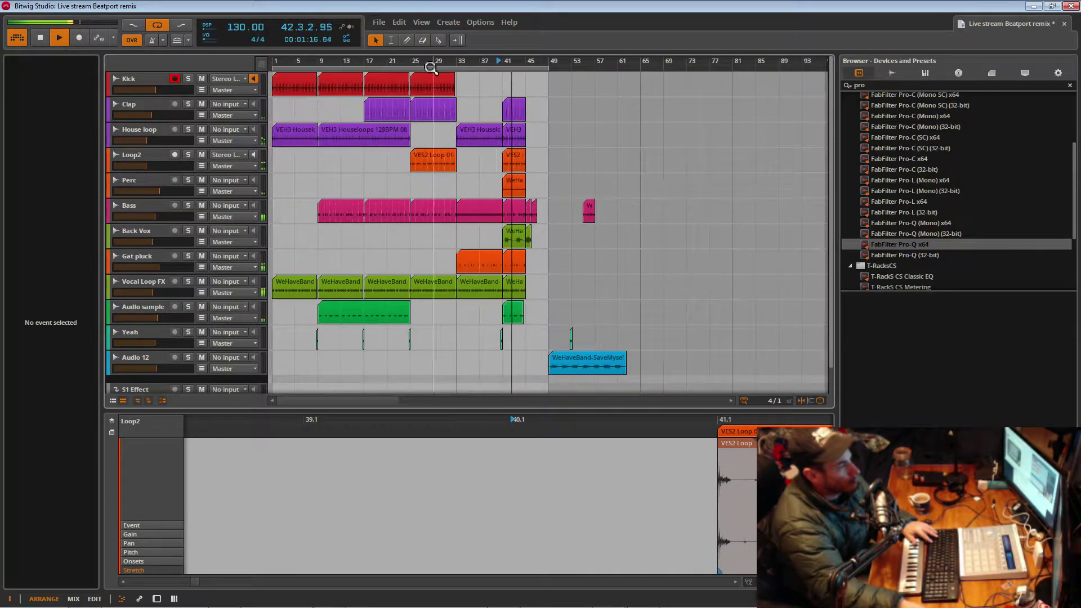
{"action": "left_click", "coordinate": [417, 83]}
{"action": "left_click_drag", "start_coordinate": [416, 84], "coordinate": [490, 121]}
{"action": "left_click", "coordinate": [500, 89]}
- Shorten the Bass clip at bar 33 to a length of 6 bars and play from bar 39
{"action": "left_click_drag", "start_coordinate": [507, 186], "coordinate": [505, 87]}
{"action": "key", "text": "space"}
{"action": "left_click_drag", "start_coordinate": [526, 225], "coordinate": [509, 225]}
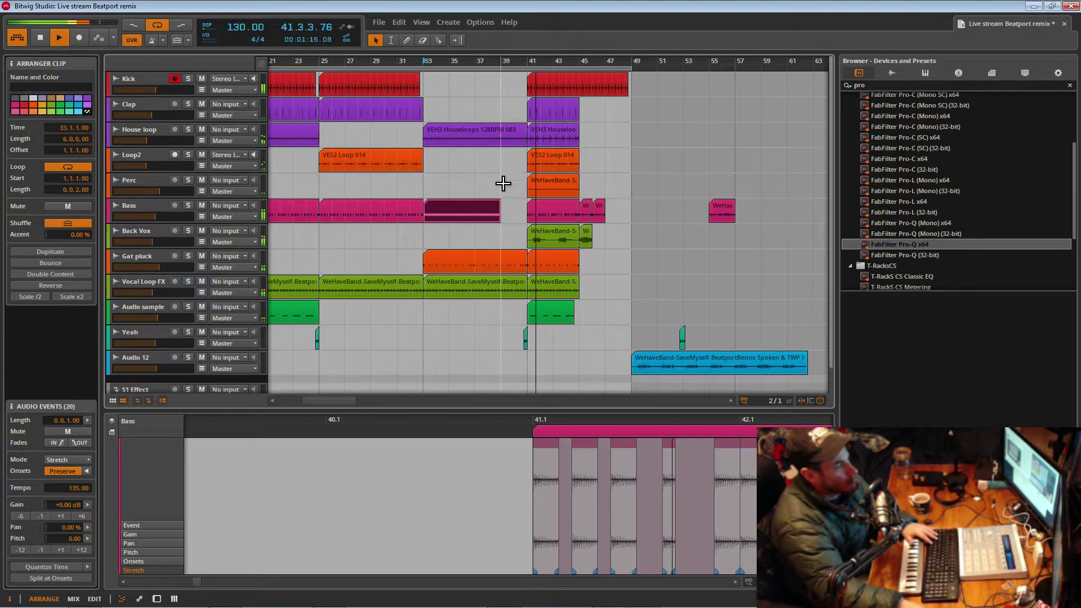
{"action": "left_click", "coordinate": [502, 165]}
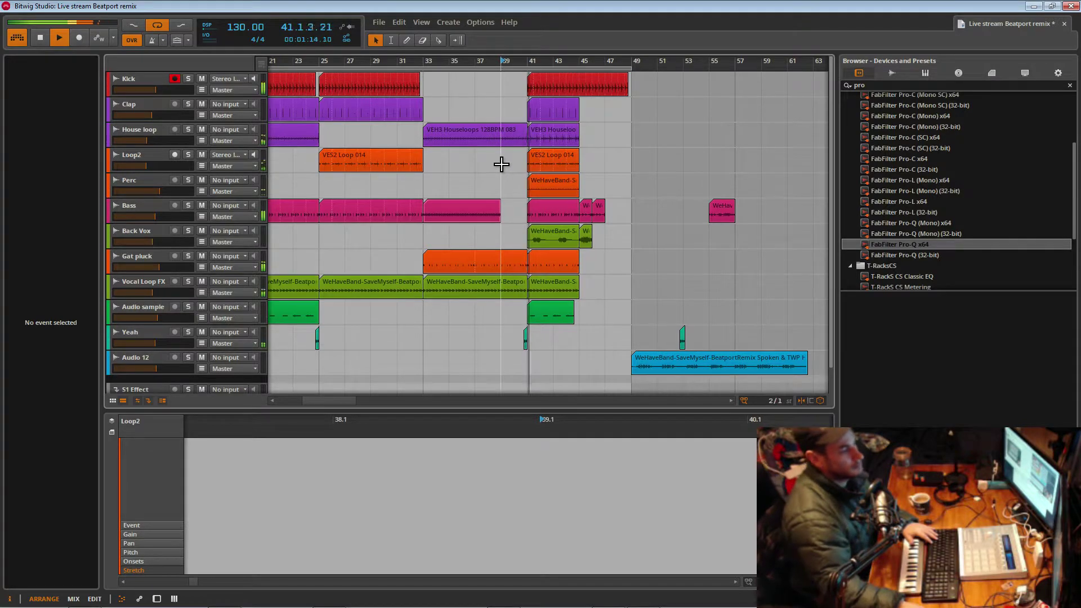
- Delete the House loop clip at bar 33 while playing from that bar
{"action": "left_click", "coordinate": [480, 145]}
{"action": "key", "text": "space"}
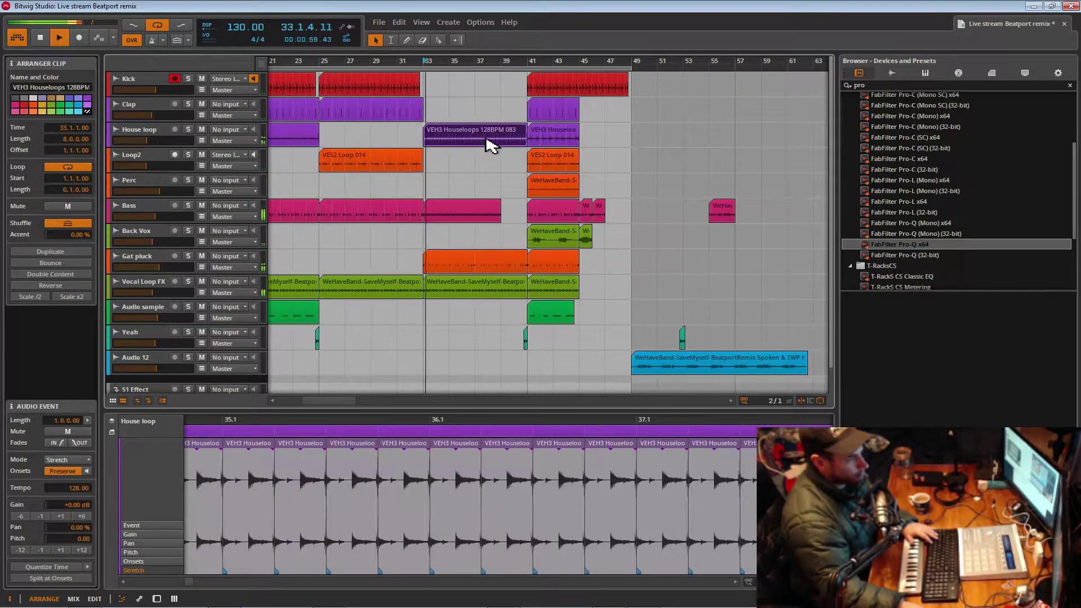
{"action": "right_click", "coordinate": [486, 144]}
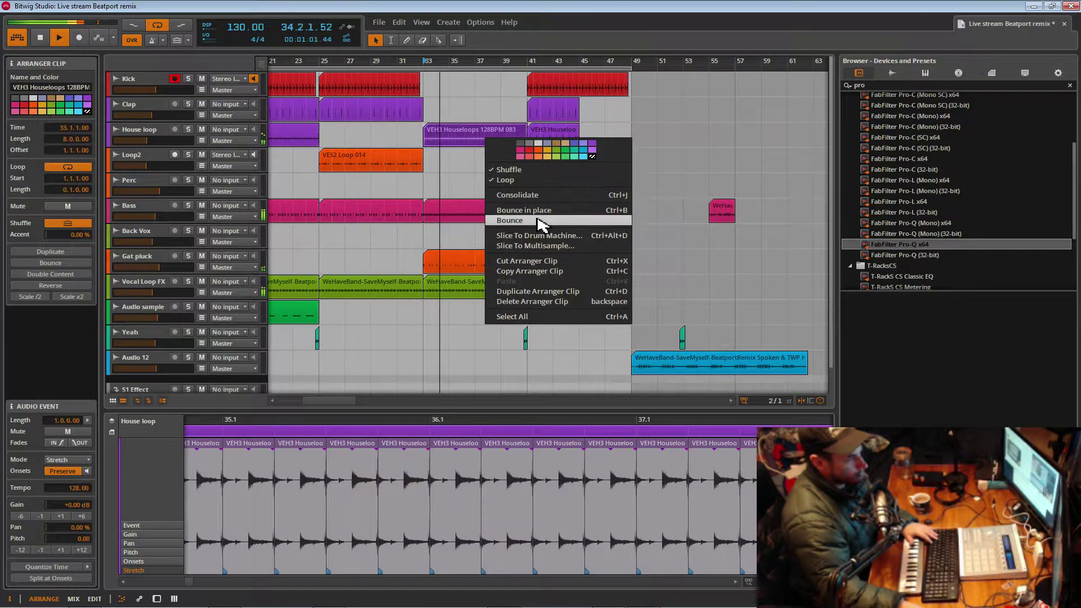
{"action": "left_click", "coordinate": [539, 221]}
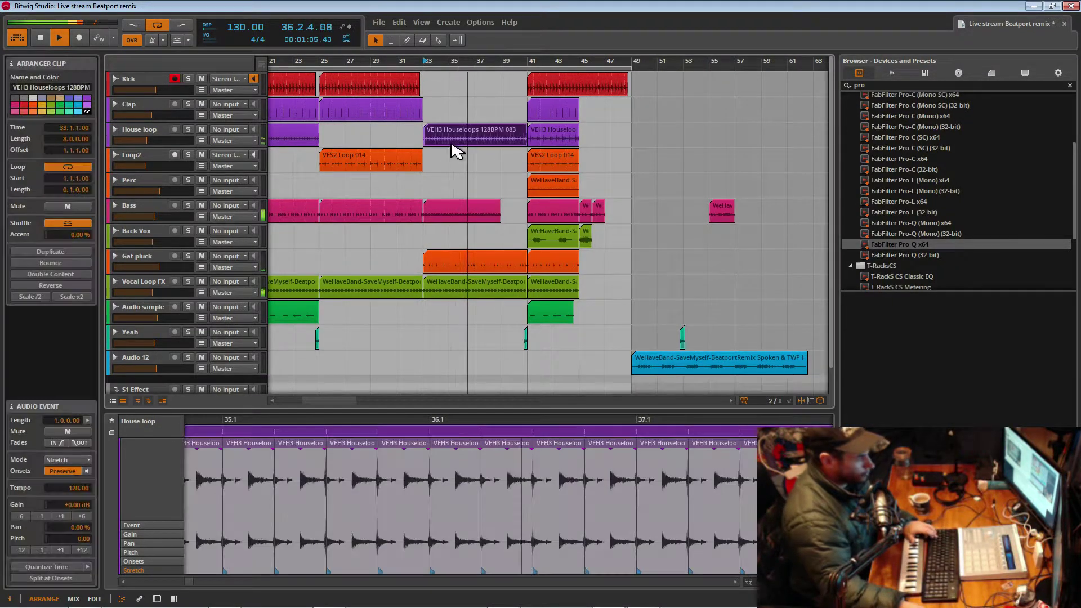
{"action": "scroll", "coordinate": [441, 201], "scroll_direction": "down", "scroll_amount": 1}
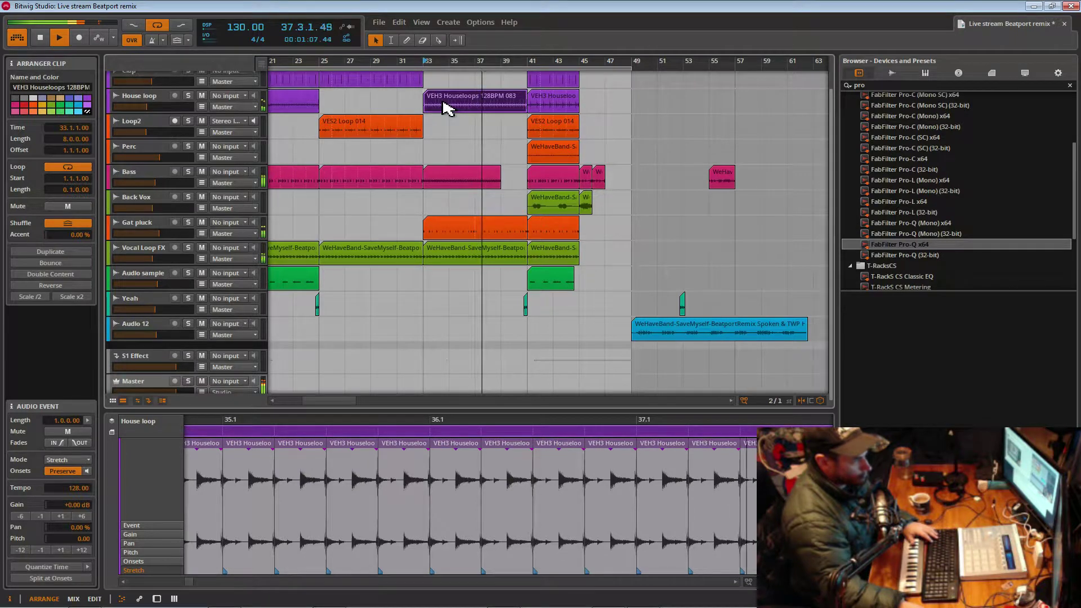
{"action": "key", "text": "Delete"}
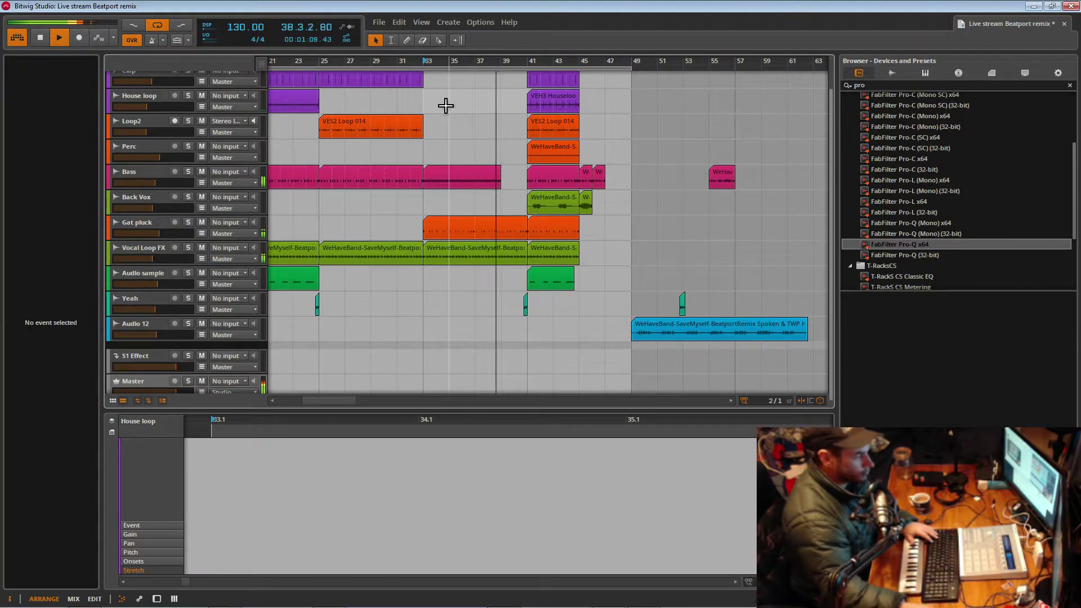
- Delete the Vocal Loop FX clip at bar 33
{"action": "left_click", "coordinate": [480, 251]}
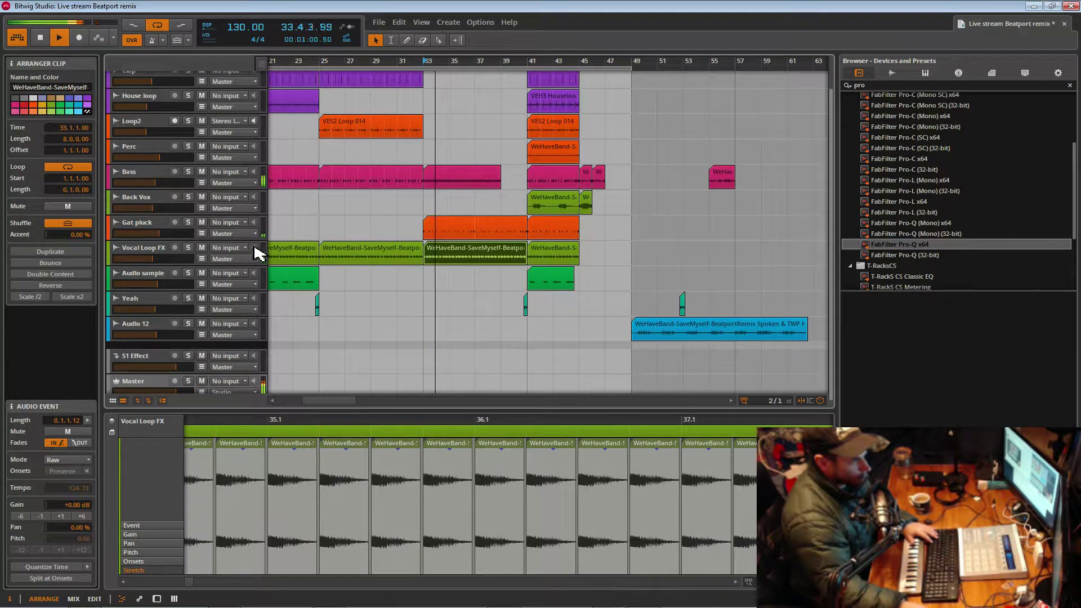
{"action": "right_click", "coordinate": [498, 260]}
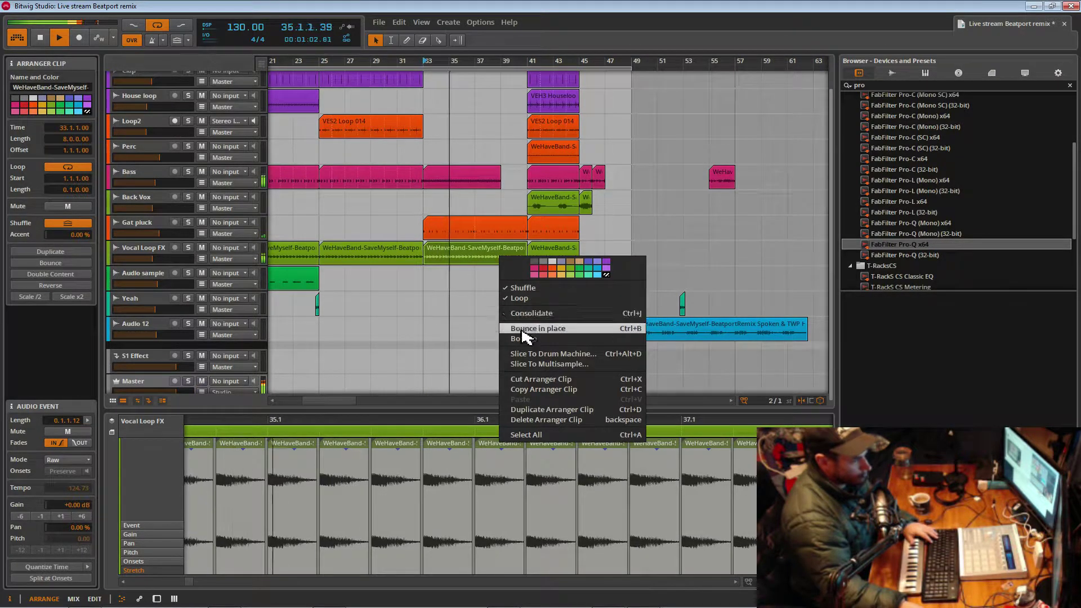
{"action": "left_click", "coordinate": [466, 260]}
{"action": "key", "text": "Delete"}
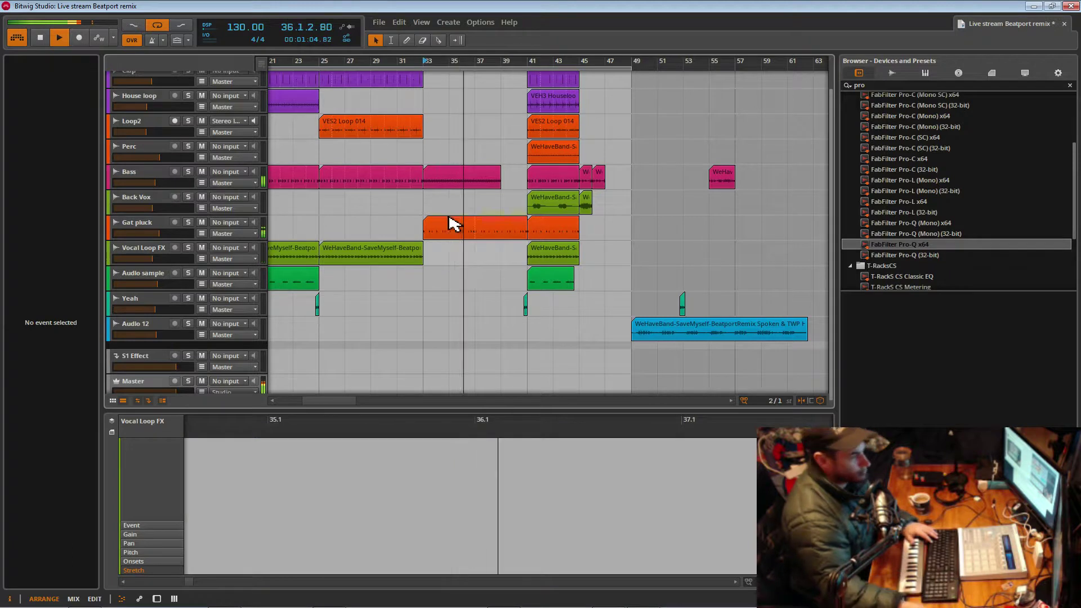
- Extend the Bass clip at bar 33 to a length of 7.3.0 and restart playback from bar 33
{"action": "mouse_move", "coordinate": [464, 66]}
{"action": "left_mouse_down"}
{"action": "mouse_move", "coordinate": [463, 107]}
{"action": "mouse_move", "coordinate": [464, 23]}
{"action": "mouse_move", "coordinate": [460, 65]}
{"action": "left_mouse_up"}
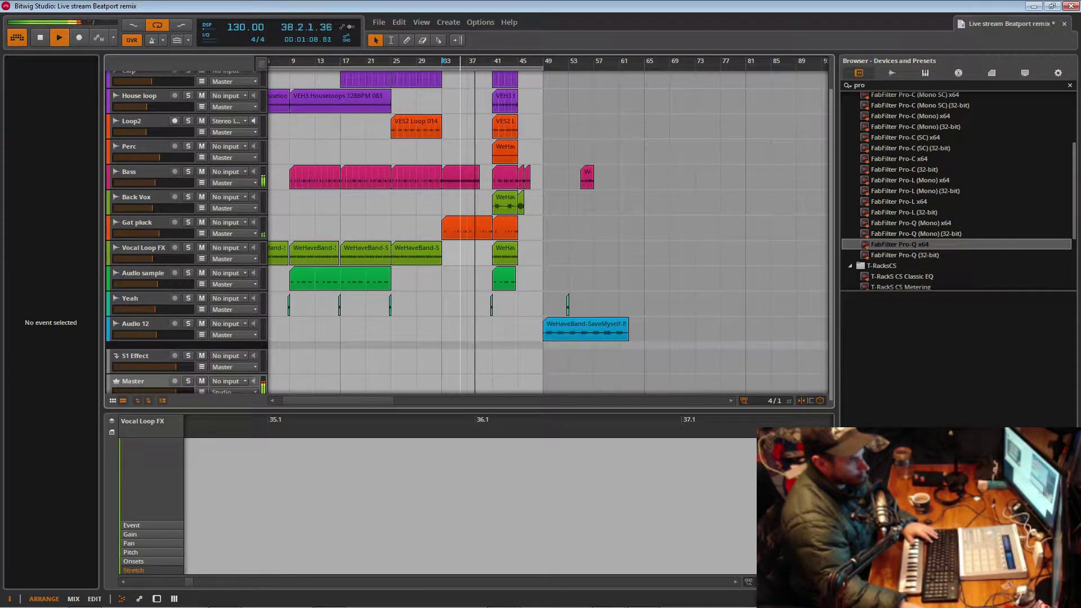
{"action": "left_click_drag", "start_coordinate": [480, 188], "coordinate": [490, 191]}
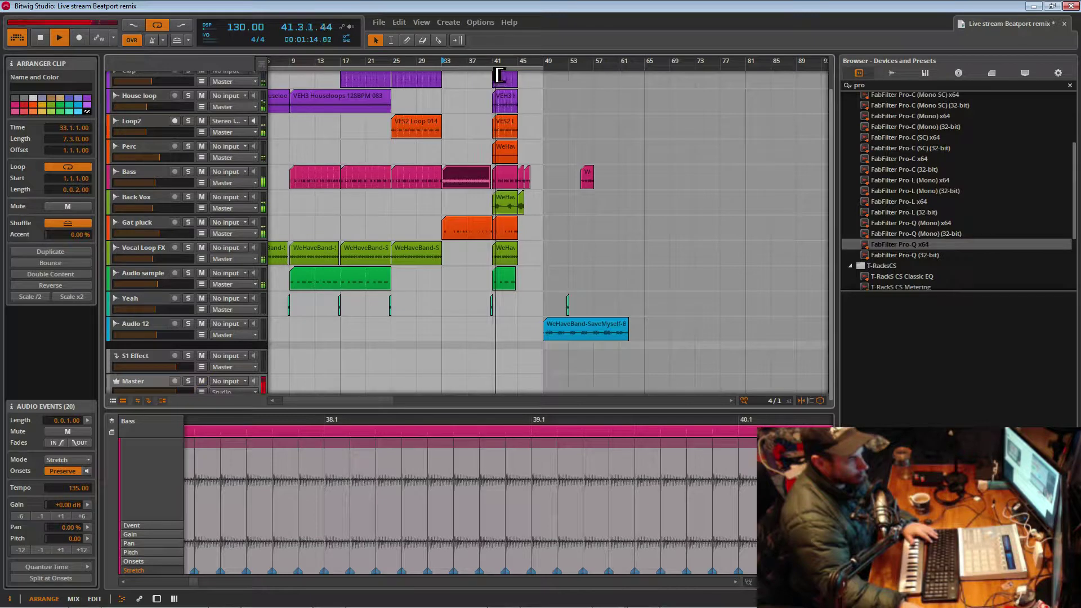
{"action": "scroll", "coordinate": [483, 190], "scroll_direction": "up", "scroll_amount": 1}
{"action": "key", "text": "space"}
{"action": "left_click_drag", "start_coordinate": [469, 62], "coordinate": [481, 124]}
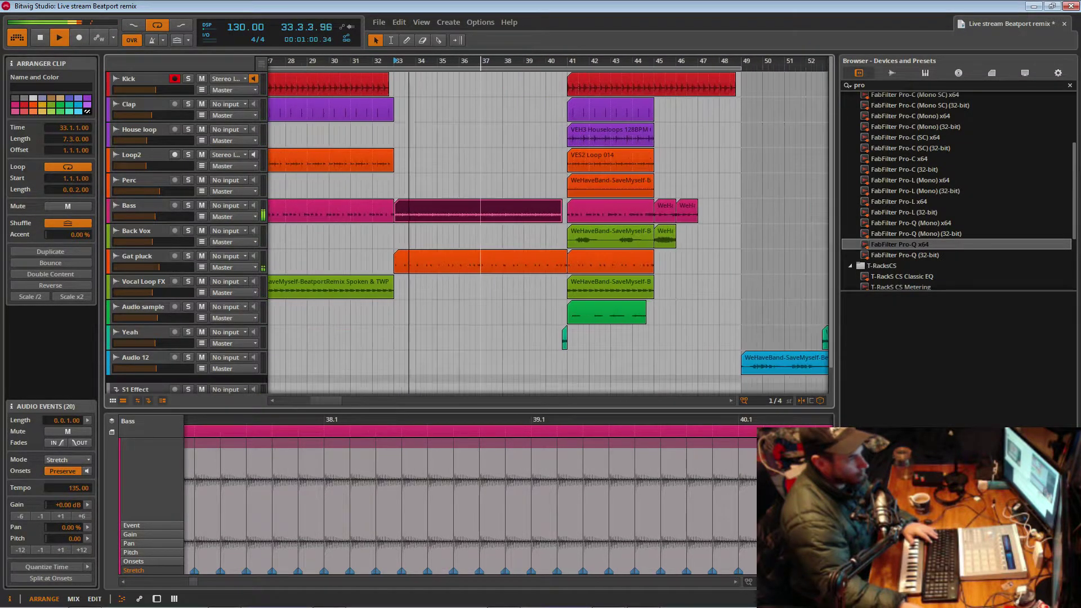
- Try copying the four-bar Bass clip from bar 41 to the Perc track at bar 33
{"action": "left_click", "coordinate": [388, 220]}
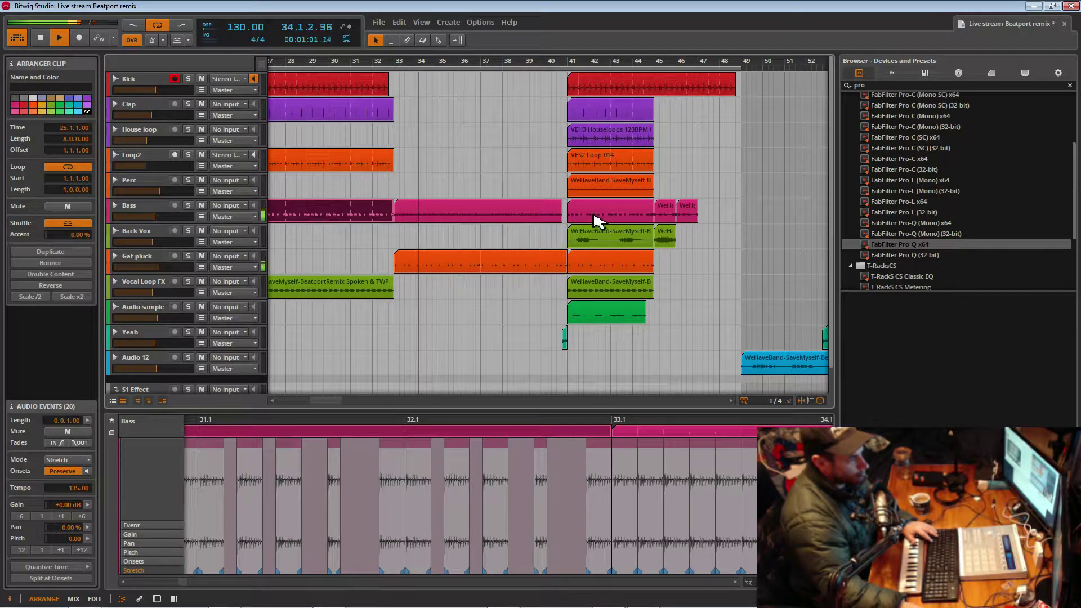
{"action": "left_click_drag", "start_coordinate": [610, 186], "coordinate": [406, 190]}
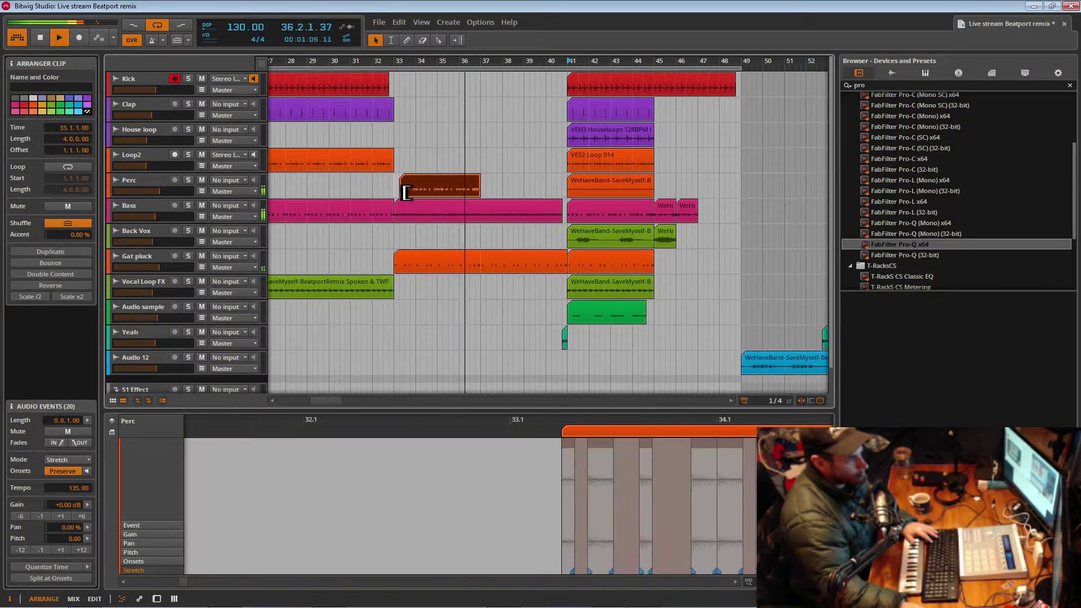
{"action": "left_click_drag", "start_coordinate": [479, 199], "coordinate": [403, 208]}
- Separate the first bar of the Bass clip at bar 33 into its own one-bar clip while auditioning
{"action": "left_click", "coordinate": [403, 210]}
{"action": "key", "text": "space"}
{"action": "key", "text": "space"}
{"action": "key", "text": "ctrl+d"}
{"action": "left_click_drag", "start_coordinate": [403, 218], "coordinate": [415, 218]}
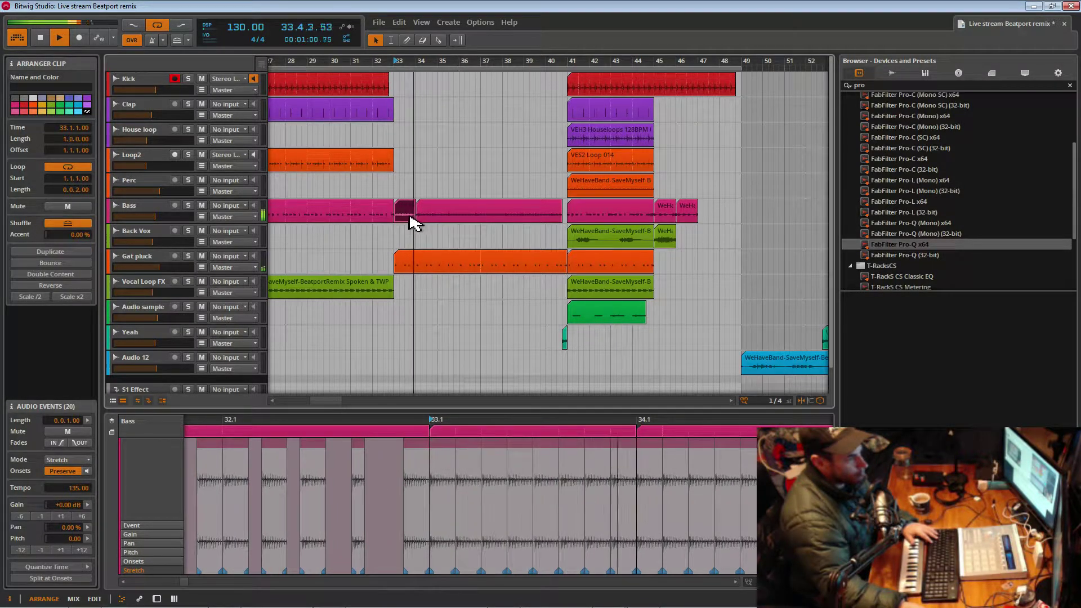
- Delete the two Bass clips starting at bar 34 and bar 33
{"action": "left_click", "coordinate": [445, 218]}
{"action": "key", "text": "Delete"}
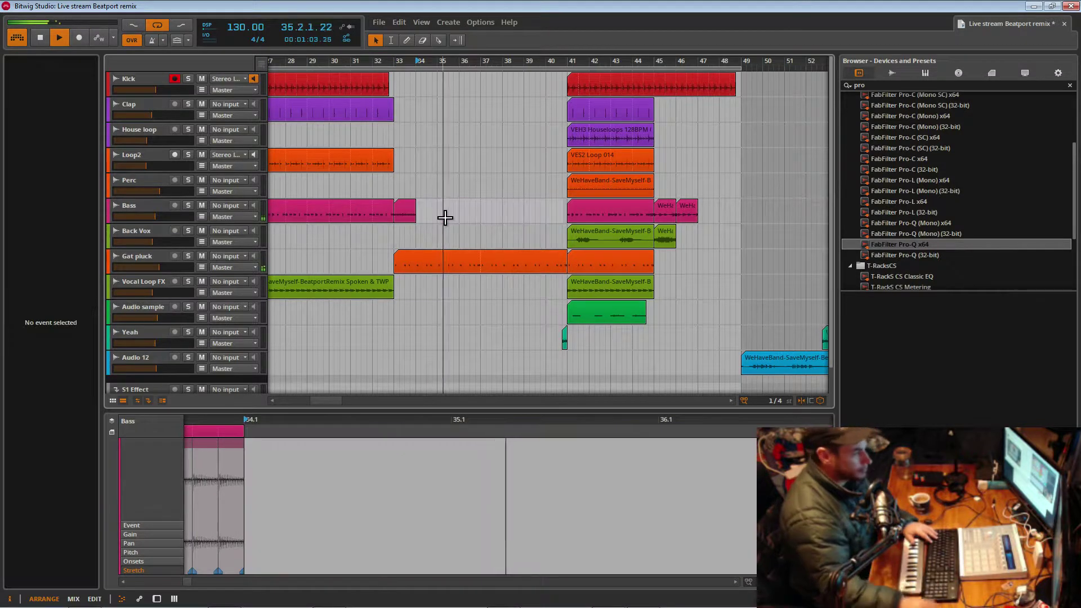
{"action": "left_click", "coordinate": [407, 219]}
{"action": "key", "text": "Delete"}
- Extend the Bass clip at bar 25 to bar 34 and audition the passage around bar 33
{"action": "left_click_drag", "start_coordinate": [395, 220], "coordinate": [415, 223]}
{"action": "left_click", "coordinate": [395, 185]}
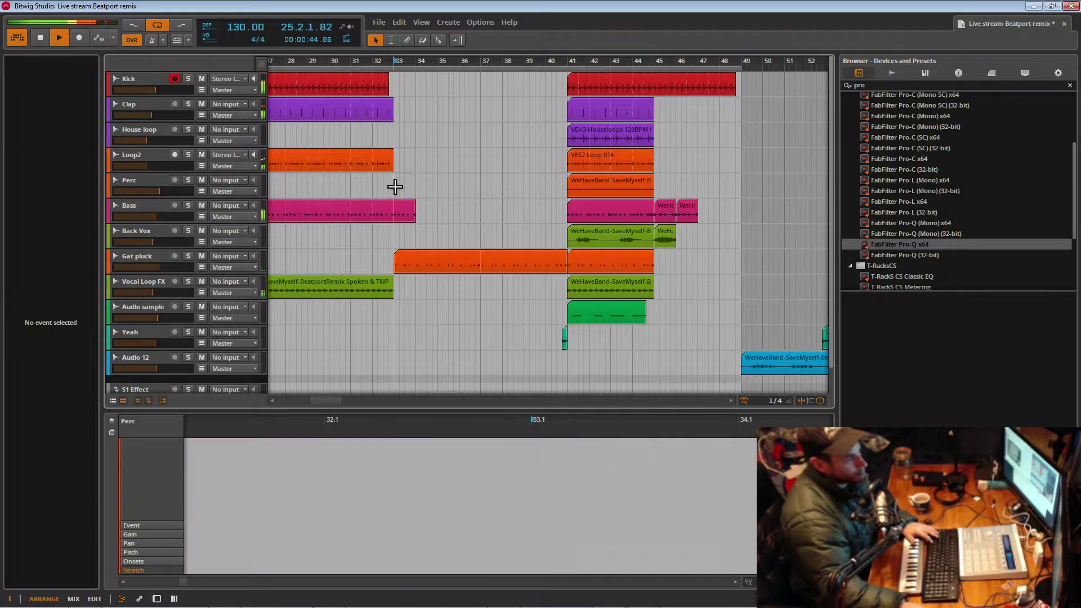
{"action": "left_click_drag", "start_coordinate": [412, 64], "coordinate": [397, 113]}
{"action": "key", "text": "space"}
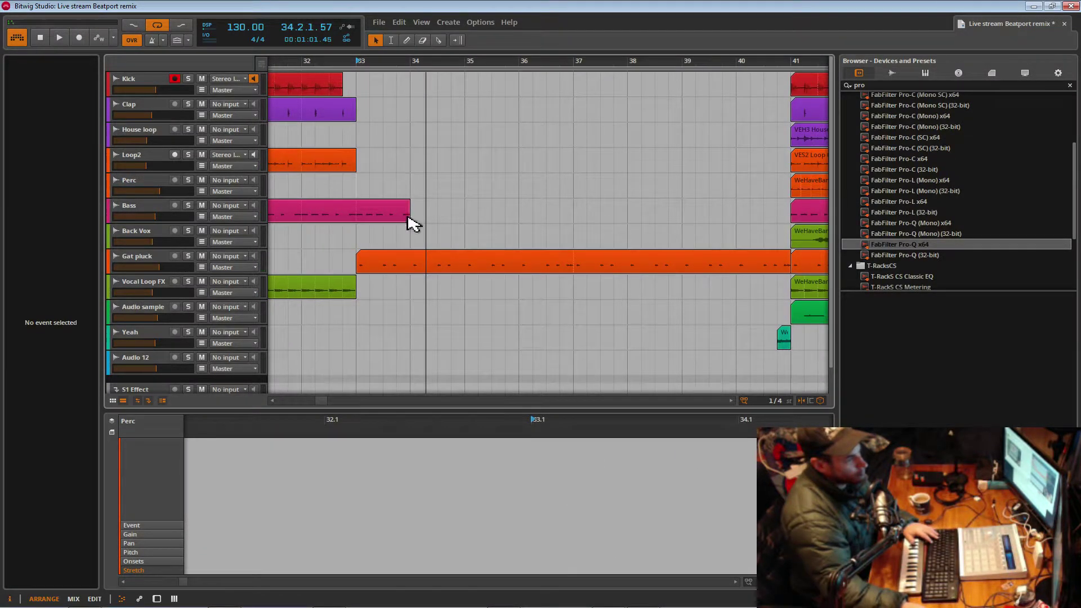
- Try shortening the Bass clip at bar 25 to a length of 8.2.0 and audition it from bar 33
{"action": "left_click", "coordinate": [385, 221]}
{"action": "key", "text": "ctrl+z"}
{"action": "mouse_move", "coordinate": [384, 222]}
{"action": "left_mouse_down"}
{"action": "mouse_move", "coordinate": [397, 217]}
{"action": "mouse_move", "coordinate": [383, 216]}
{"action": "left_mouse_up"}
{"action": "left_click", "coordinate": [407, 221]}
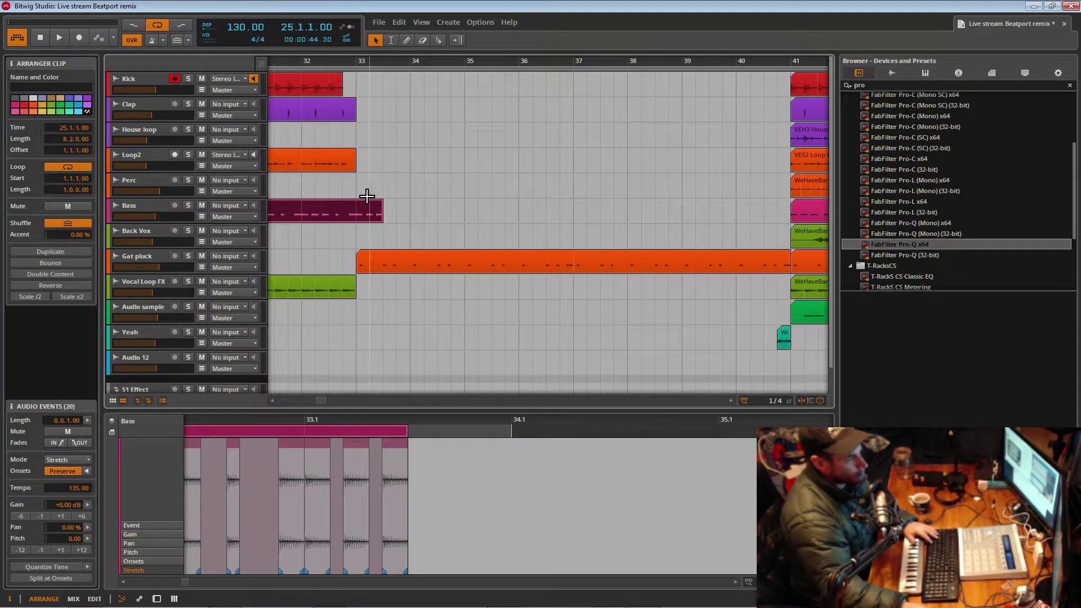
{"action": "left_click", "coordinate": [363, 197]}
{"action": "key", "text": "space"}
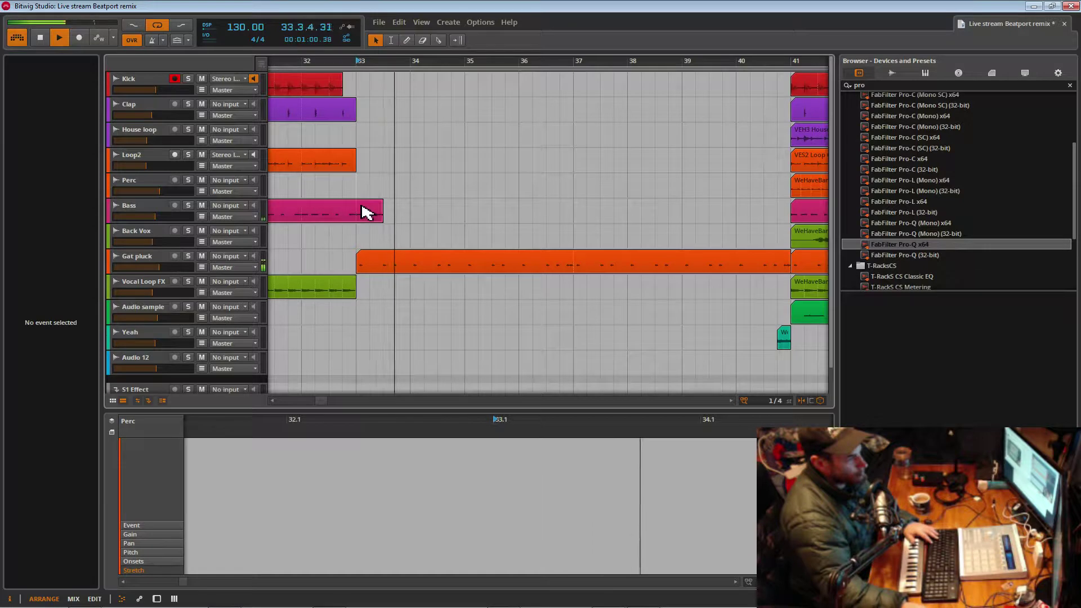
{"action": "key", "text": "ctrl+z"}
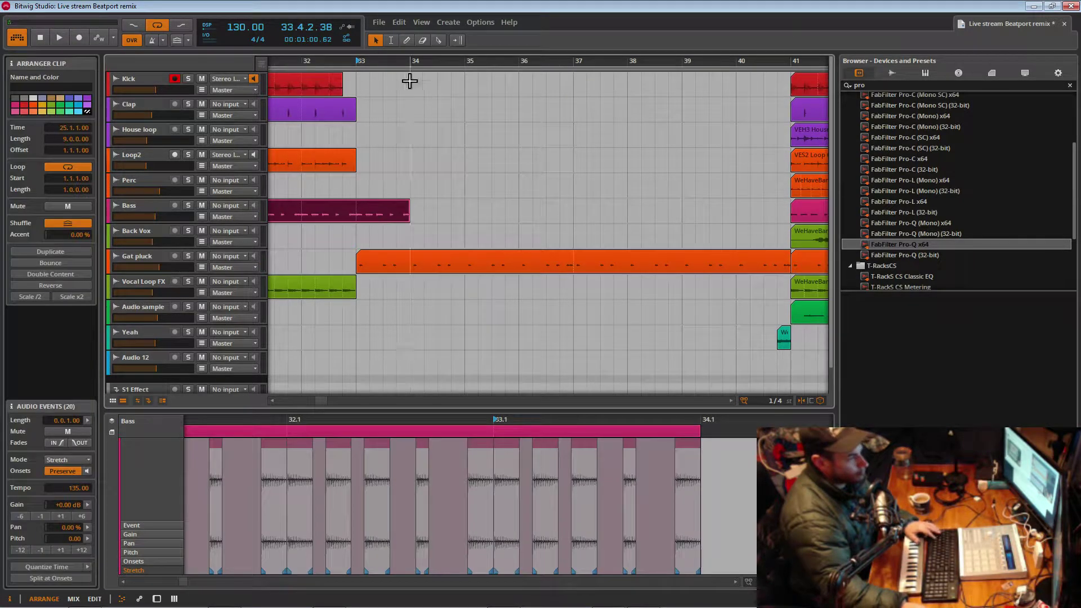
- Split the Bass clip at bar 33 with the Knife tool and select the one-bar piece
{"action": "left_click", "coordinate": [439, 40]}
{"action": "left_click", "coordinate": [361, 212]}
{"action": "key", "text": "1"}
{"action": "left_click", "coordinate": [391, 214]}
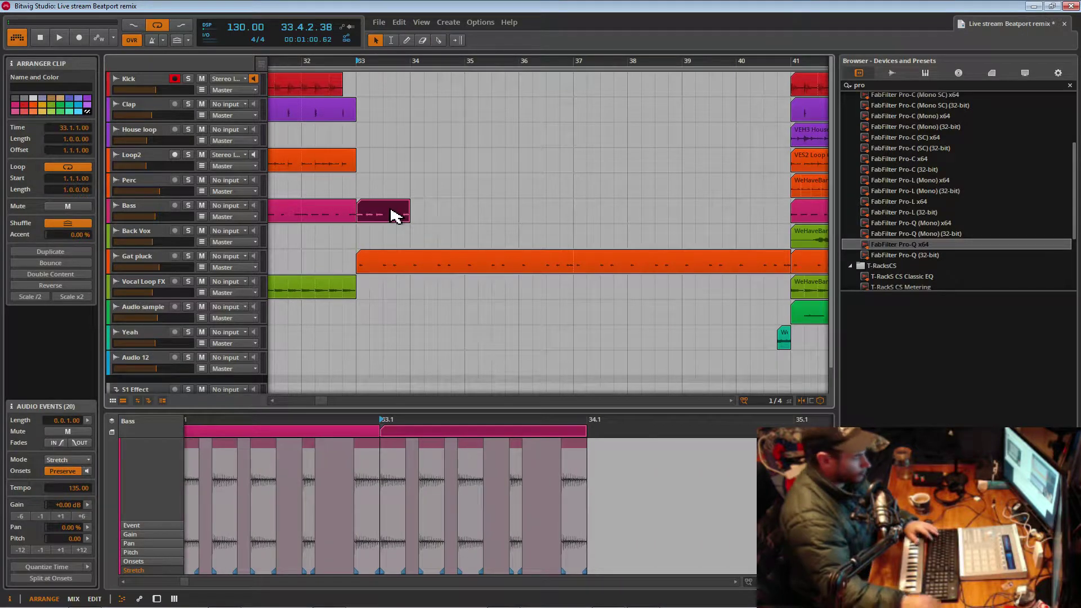
- Loop the one-bar Bass clip from bar 33 to bar 41 with a loop length of 0.3.0 and play it
{"action": "key", "text": "ctrl+j"}
{"action": "left_click_drag", "start_coordinate": [409, 223], "coordinate": [790, 220]}
{"action": "key", "text": "ctrl+l"}
{"action": "key", "text": "space"}
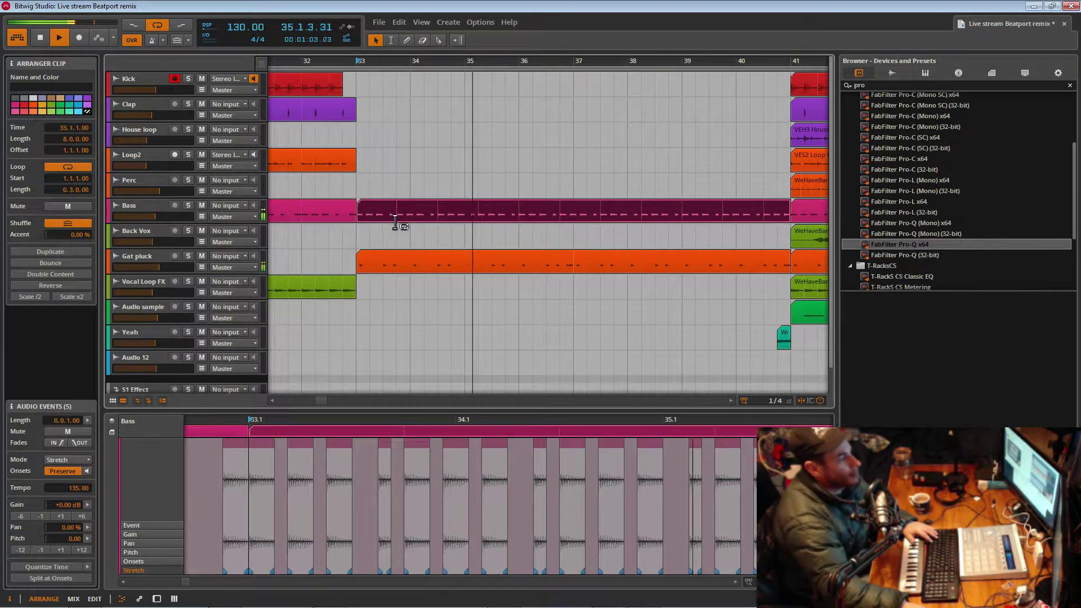
- Set the loop length of the Bass clip at bar 33 to 0.2.0 during playback
{"action": "left_click_drag", "start_coordinate": [485, 70], "coordinate": [435, 43]}
{"action": "scroll", "coordinate": [434, 61], "scroll_direction": "up", "scroll_amount": 1}
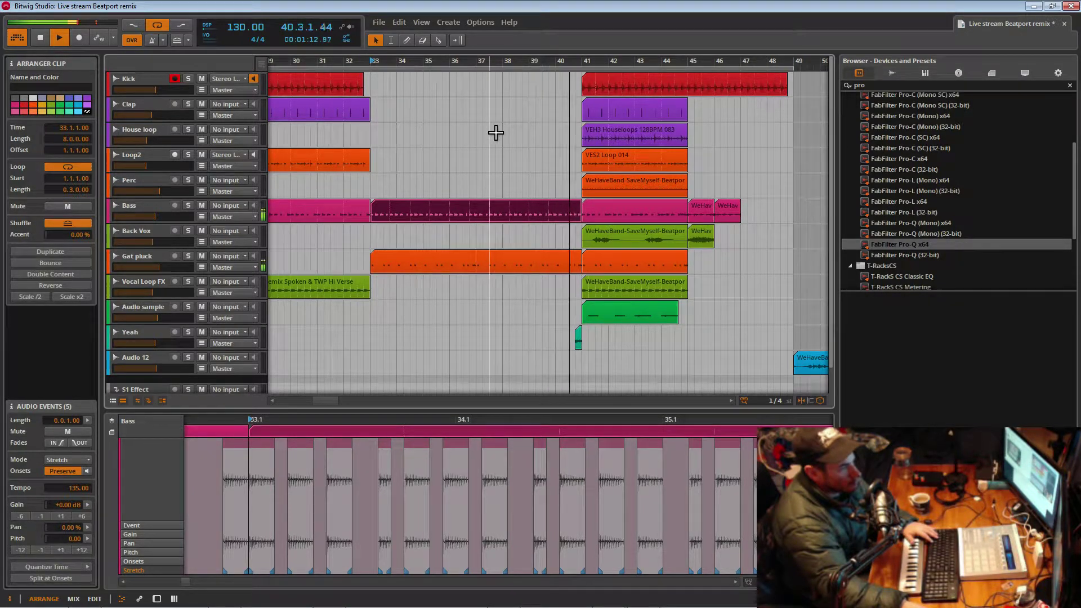
{"action": "left_click_drag", "start_coordinate": [523, 61], "coordinate": [549, 62]}
{"action": "scroll", "coordinate": [550, 61], "scroll_direction": "up", "scroll_amount": 2}
{"action": "left_click_drag", "start_coordinate": [385, 217], "coordinate": [378, 218]}
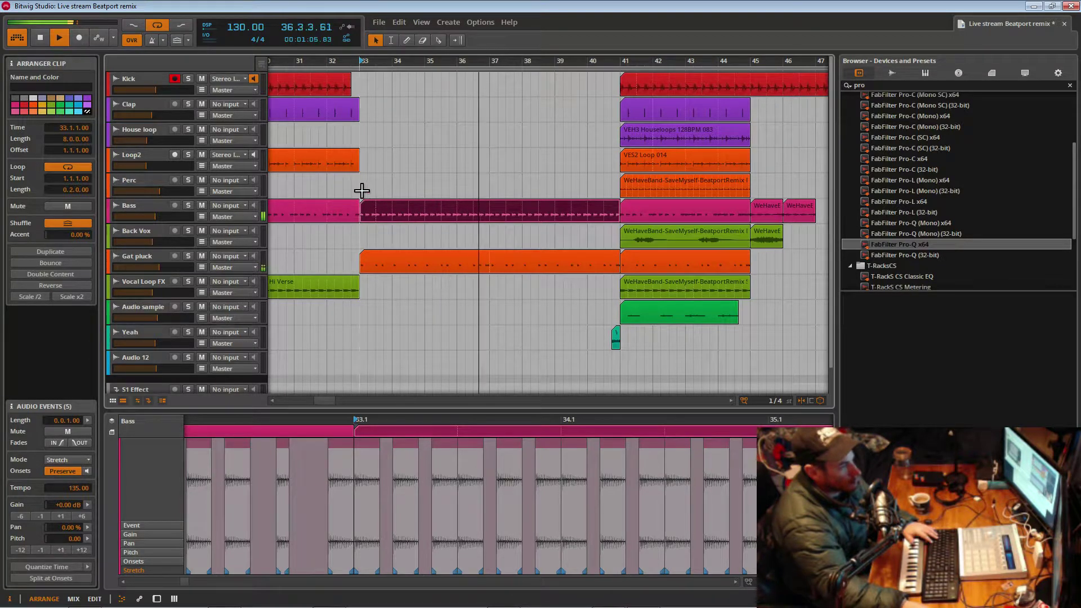
- Audition the arrangement from bar 33 through the transition at bar 41, then restart playback from bar 33
{"action": "scroll", "coordinate": [470, 65], "scroll_direction": "down", "scroll_amount": 5}
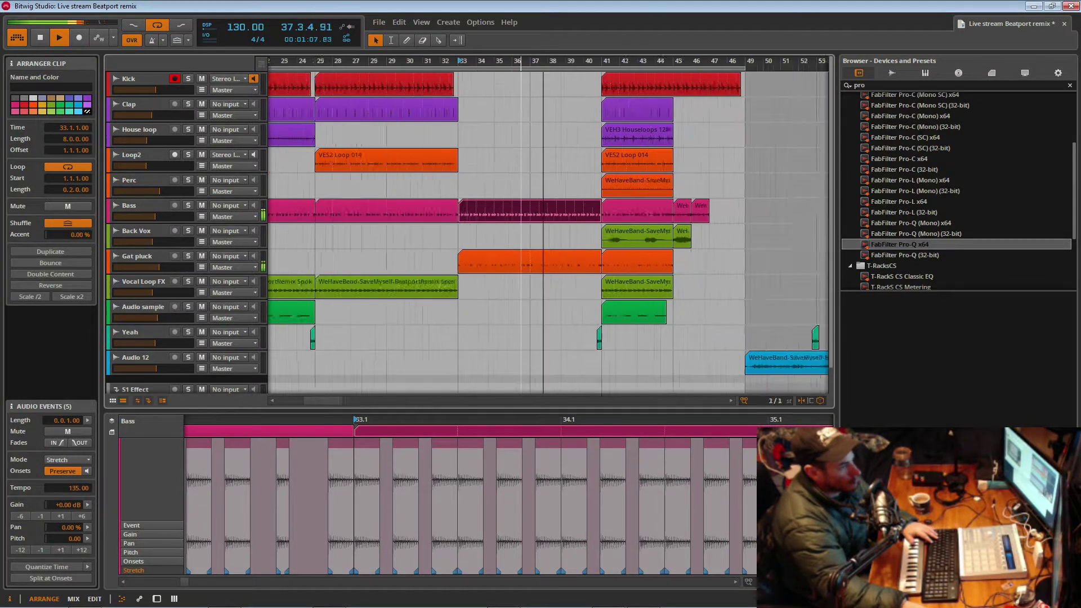
{"action": "scroll", "coordinate": [471, 66], "scroll_direction": "down", "scroll_amount": 5}
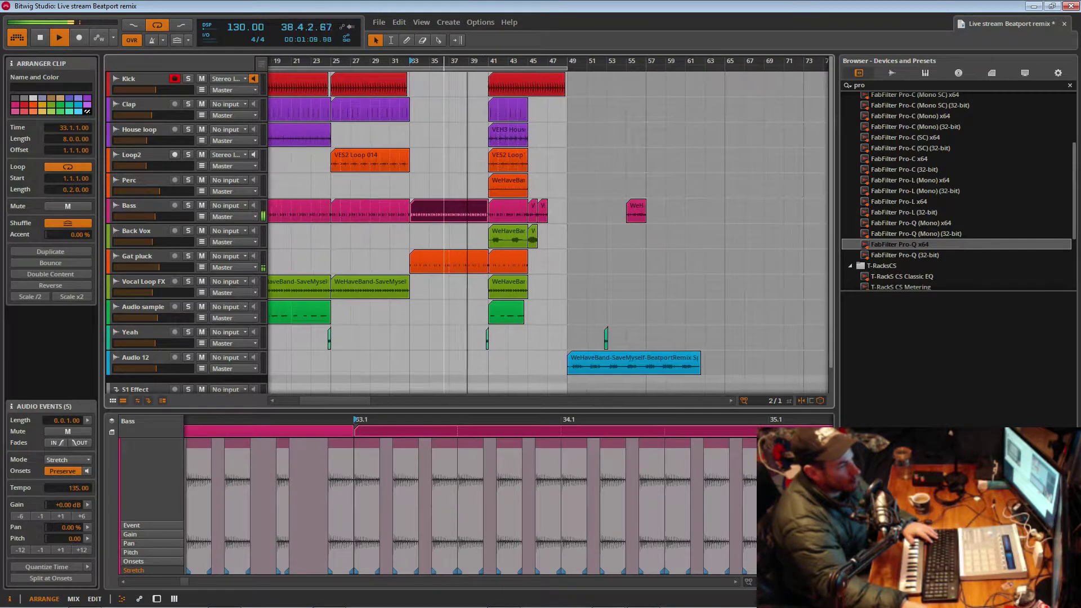
{"action": "scroll", "coordinate": [448, 66], "scroll_direction": "down", "scroll_amount": 3}
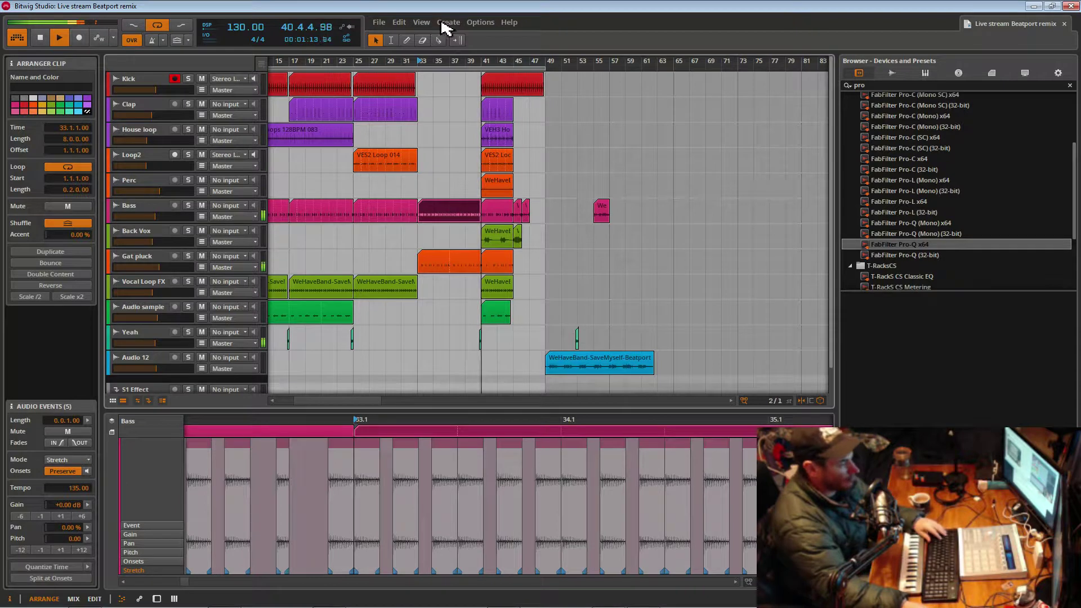
{"action": "scroll", "coordinate": [467, 65], "scroll_direction": "up", "scroll_amount": 2}
{"action": "scroll", "coordinate": [473, 65], "scroll_direction": "up", "scroll_amount": 2}
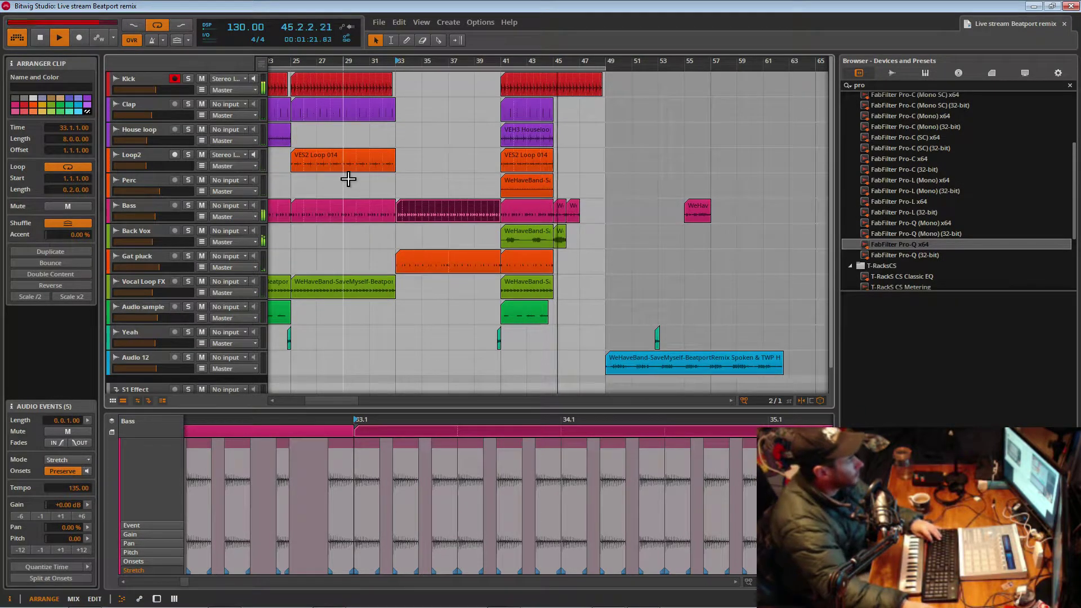
{"action": "key", "text": "space"}
{"action": "left_click_drag", "start_coordinate": [359, 62], "coordinate": [362, 116]}
{"action": "scroll", "coordinate": [398, 161], "scroll_direction": "down", "scroll_amount": 5}
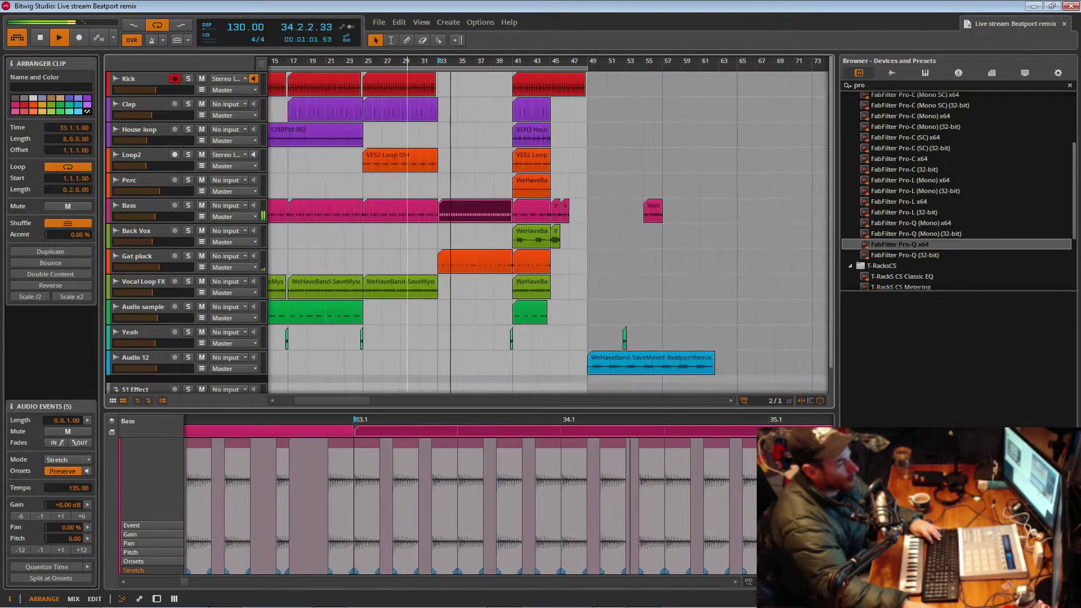
- Extend the Clap clip at bar 25 to bar 41 and the VES2 Loop 014 clip to a length of 15.3.0
{"action": "left_click", "coordinate": [399, 162]}
{"action": "left_click_drag", "start_coordinate": [438, 120], "coordinate": [505, 121]}
{"action": "left_click", "coordinate": [442, 97]}
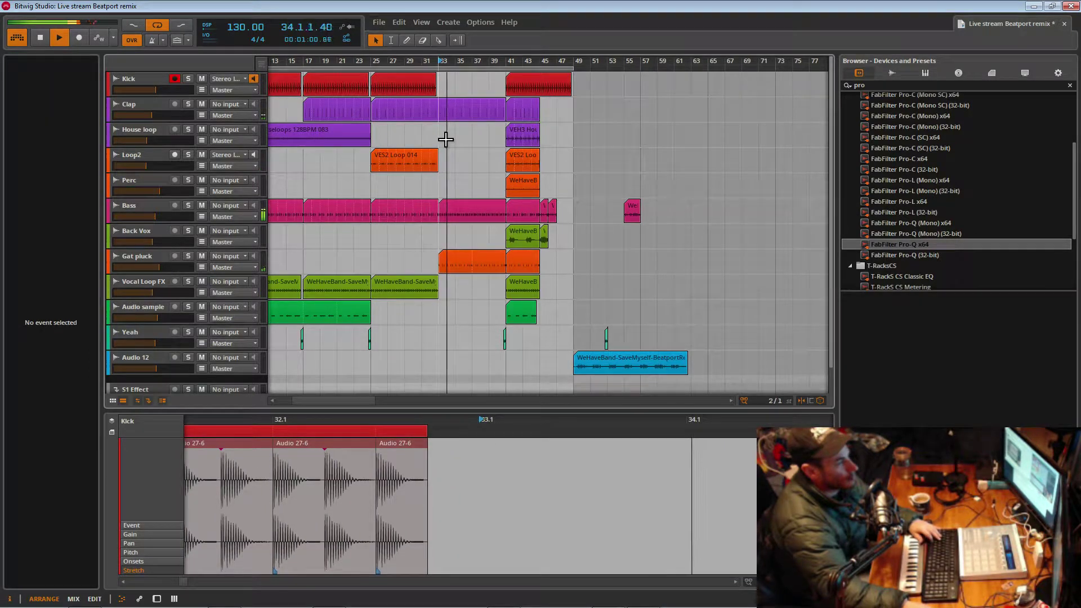
{"action": "left_click_drag", "start_coordinate": [437, 167], "coordinate": [499, 168]}
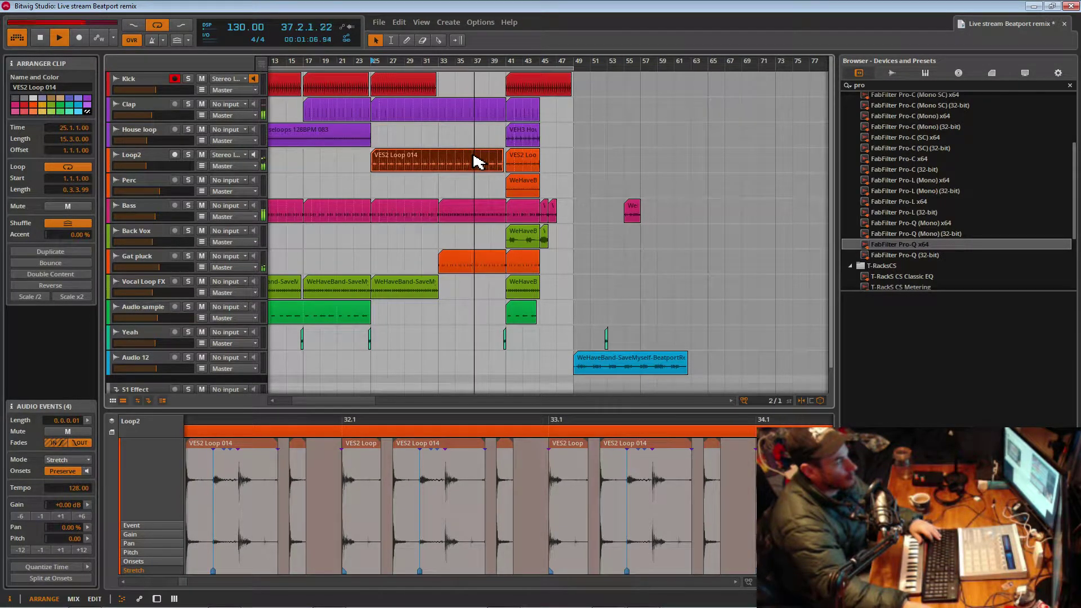
- Move the Back Vox clip from bar 41 to bar 57 and the short Bass and Back Vox clips after bar 45 to around bar 66
{"action": "left_click_drag", "start_coordinate": [532, 66], "coordinate": [485, 127]}
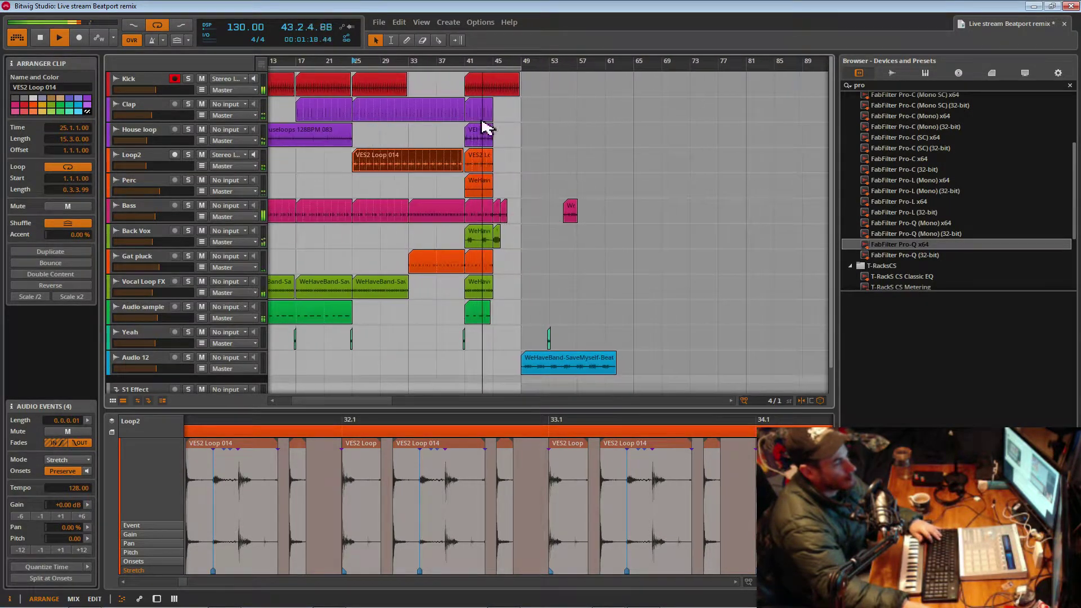
{"action": "left_click", "coordinate": [494, 240]}
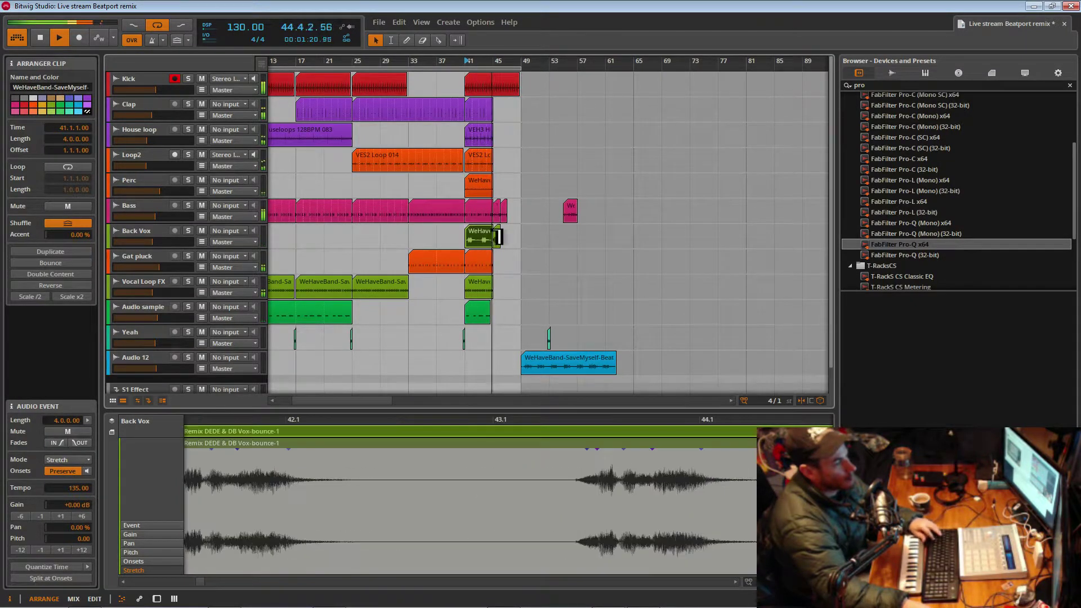
{"action": "left_click_drag", "start_coordinate": [503, 240], "coordinate": [600, 242]}
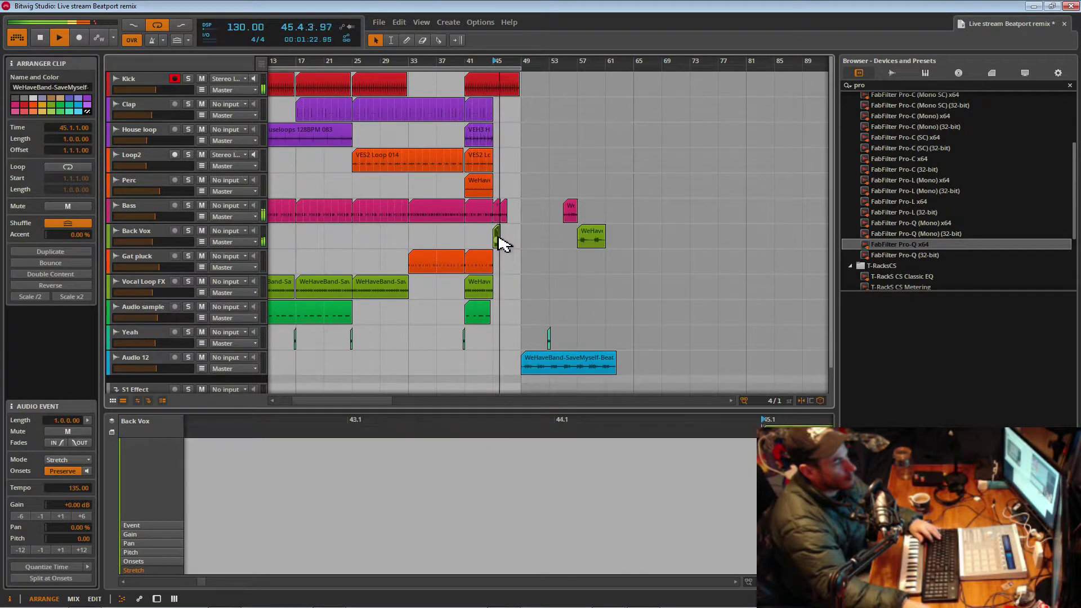
{"action": "left_click_drag", "start_coordinate": [516, 248], "coordinate": [640, 224]}
{"action": "scroll", "coordinate": [536, 244], "scroll_direction": "down", "scroll_amount": 2}
{"action": "scroll", "coordinate": [537, 248], "scroll_direction": "up", "scroll_amount": 2}
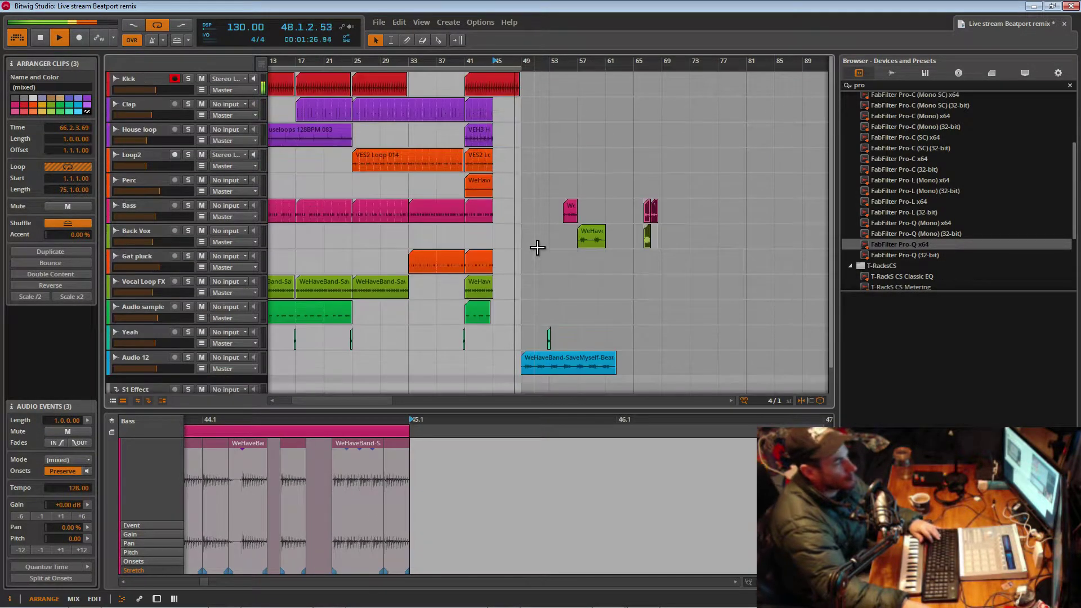
- Audition the Perc clip at bar 41 by briefly soloing its track during playback
{"action": "left_click", "coordinate": [472, 191]}
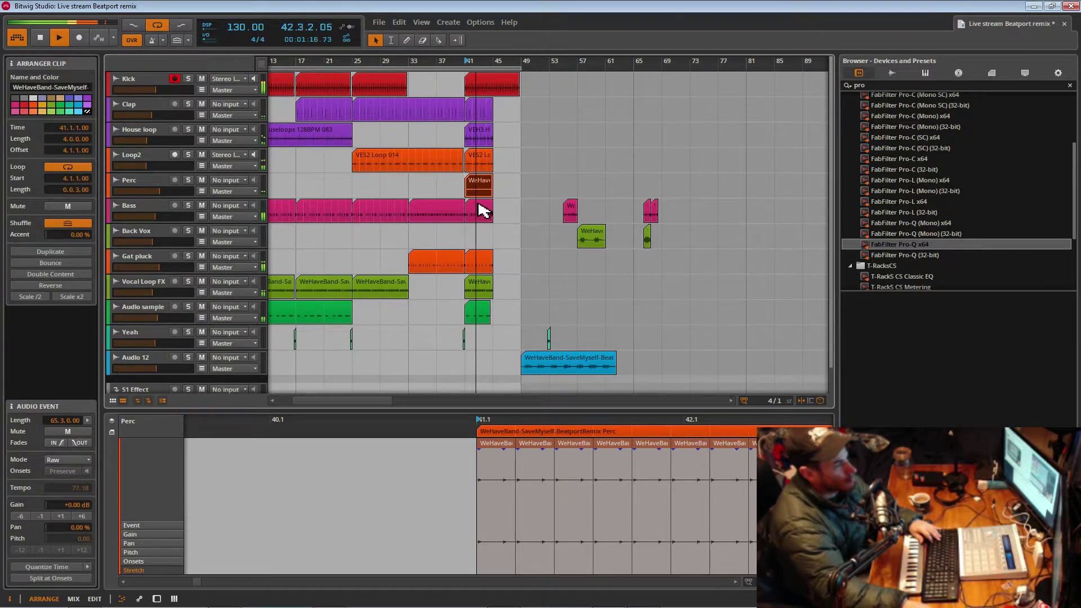
{"action": "left_click", "coordinate": [189, 181]}
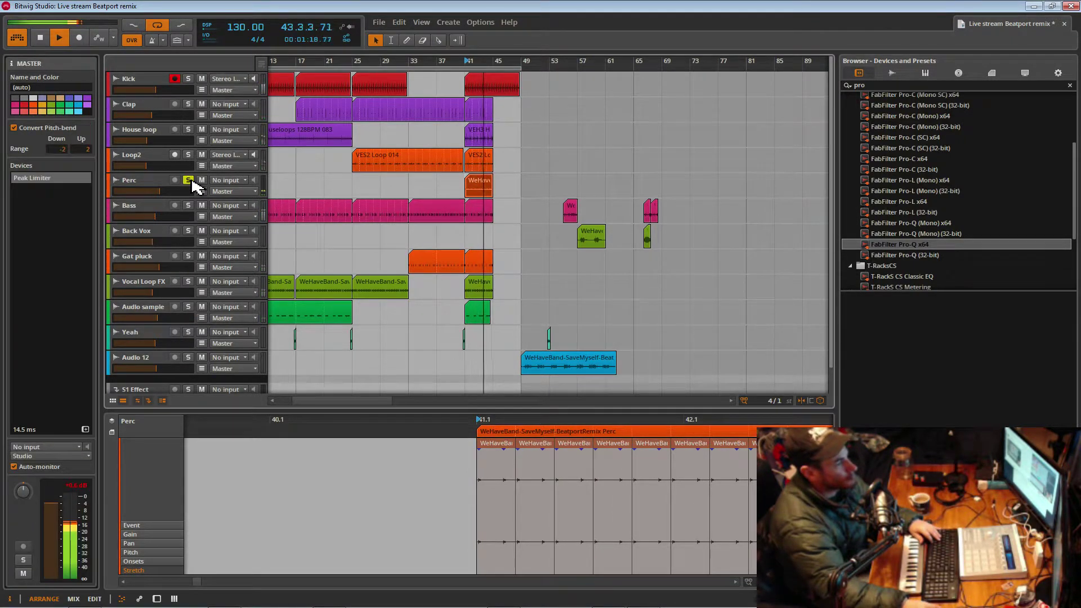
{"action": "left_click", "coordinate": [447, 139]}
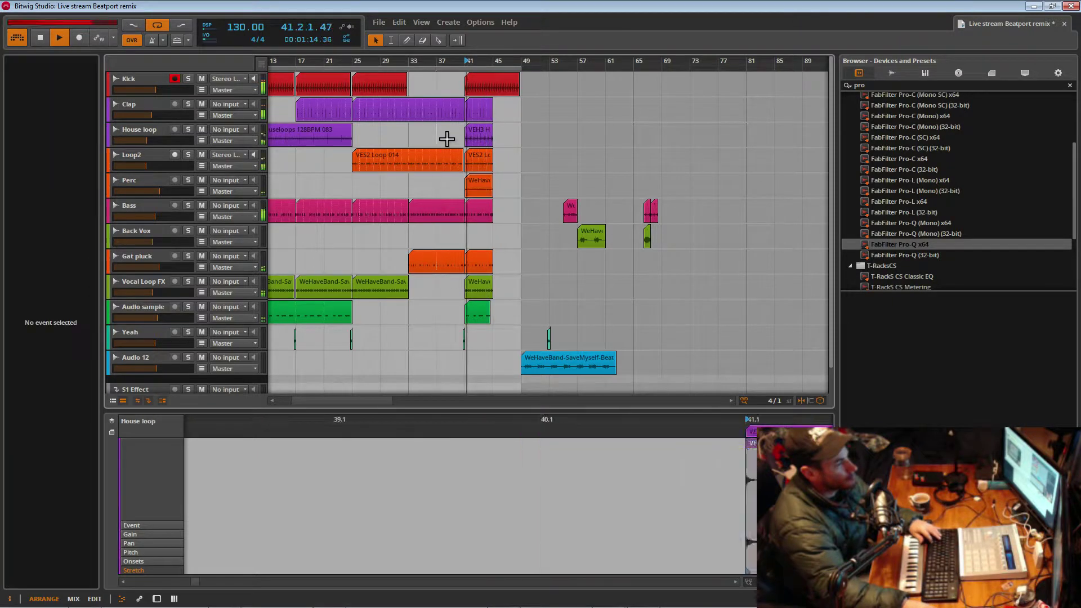
- Delete the House loop and Vocal Loop FX clips at bar 41 while playing the transition
{"action": "left_click_drag", "start_coordinate": [476, 65], "coordinate": [545, 65]}
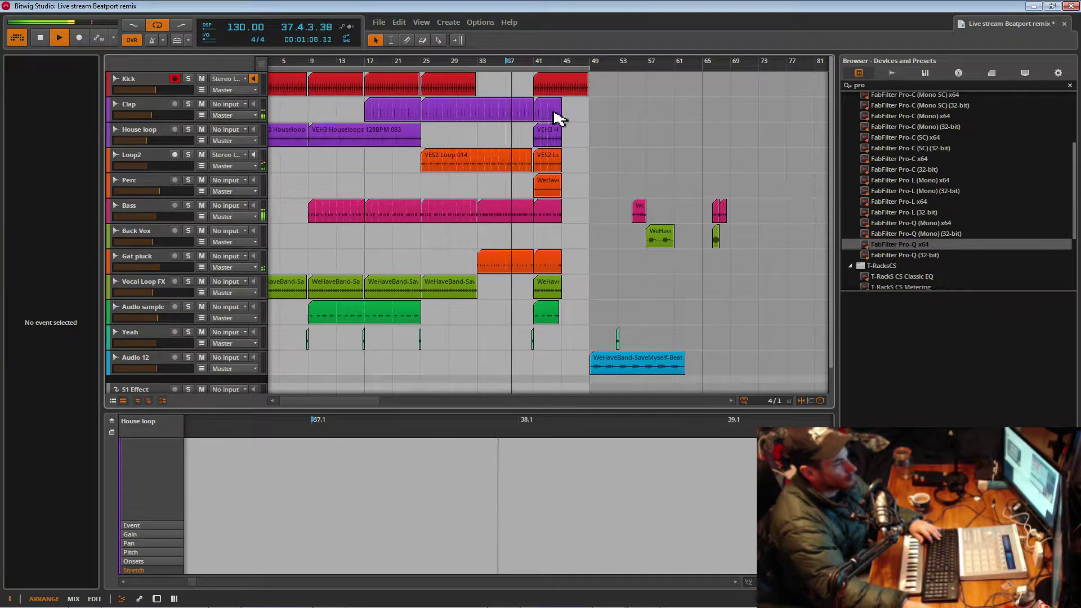
{"action": "left_click", "coordinate": [550, 135]}
{"action": "key", "text": "Delete"}
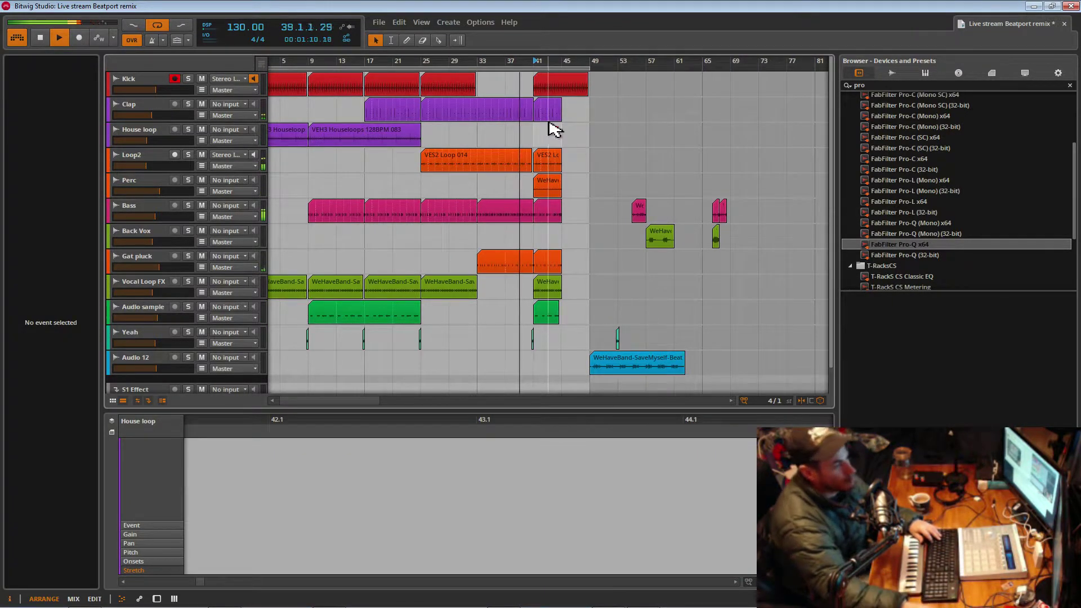
{"action": "left_click_drag", "start_coordinate": [567, 64], "coordinate": [519, 62]}
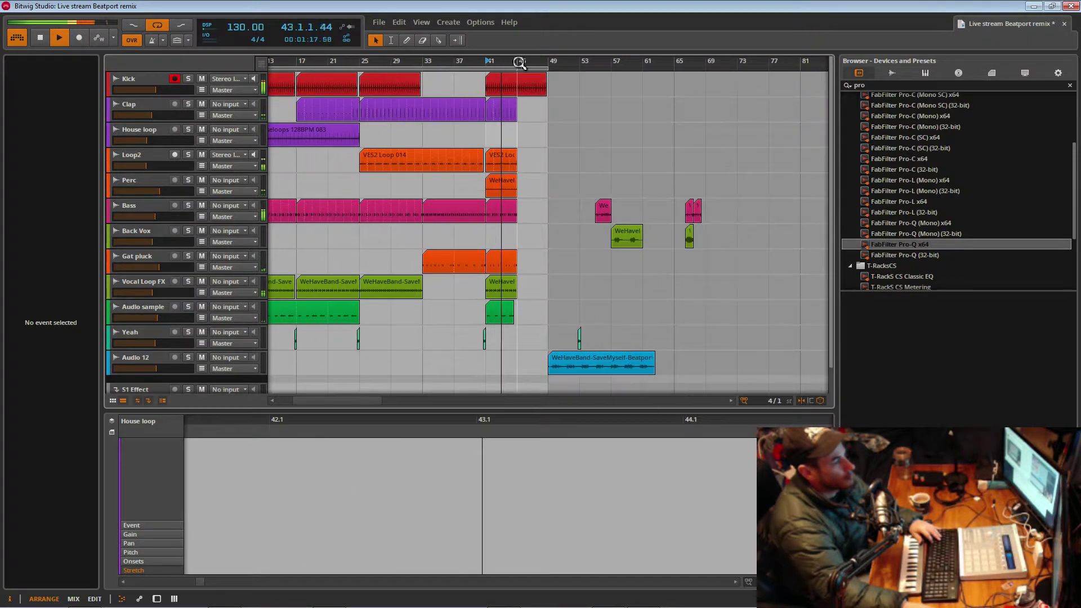
{"action": "left_click", "coordinate": [499, 294]}
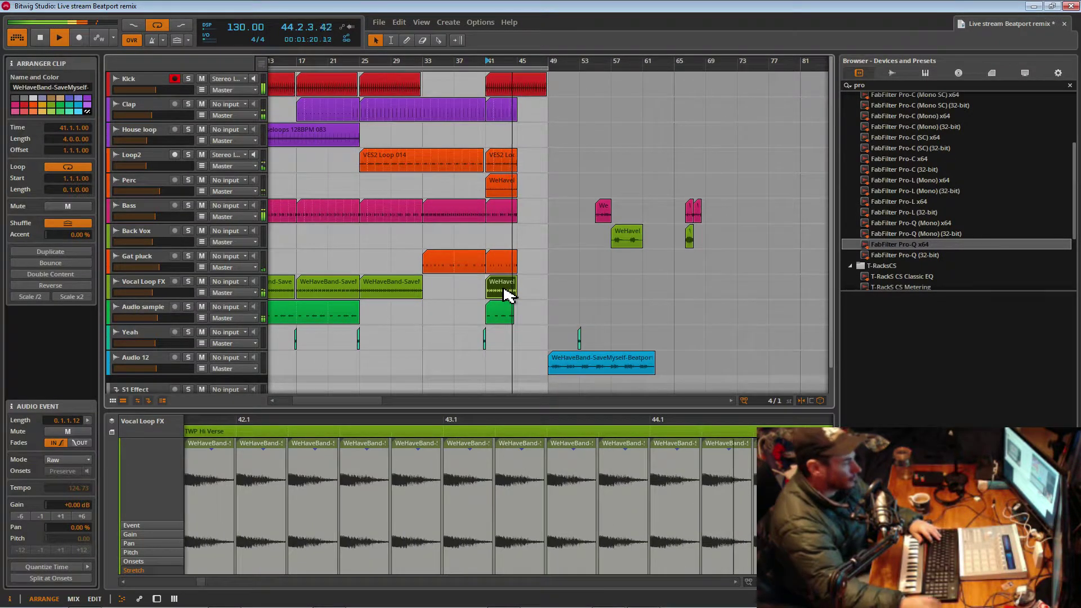
{"action": "key", "text": "Delete"}
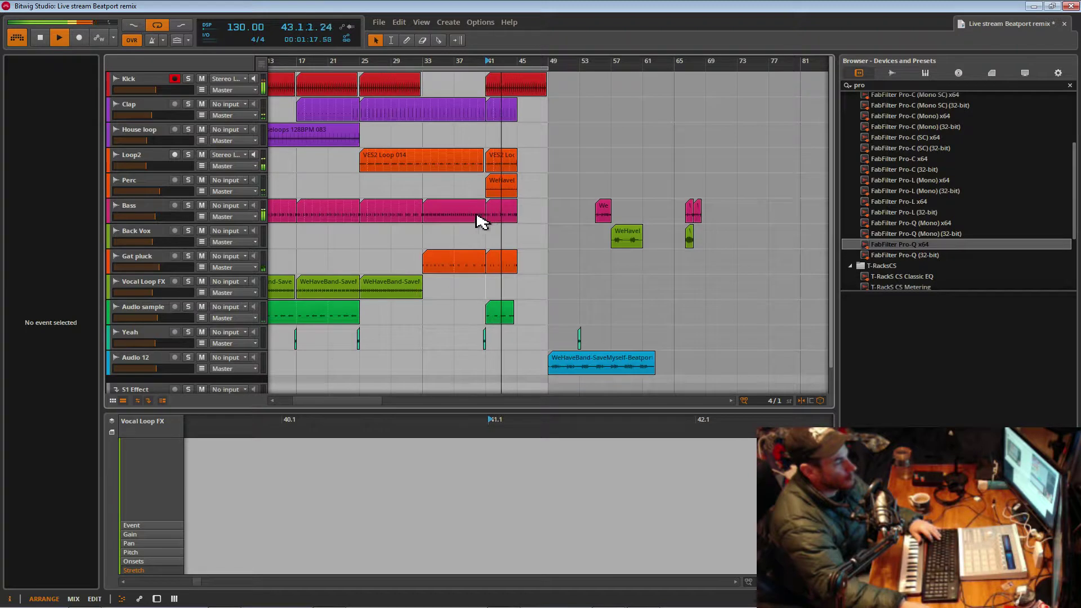
- Extend the Audio sample clip at bar 41 to a length of 4.0.0.0
{"action": "left_click_drag", "start_coordinate": [514, 69], "coordinate": [485, 232]}
{"action": "left_click_drag", "start_coordinate": [460, 322], "coordinate": [527, 324]}
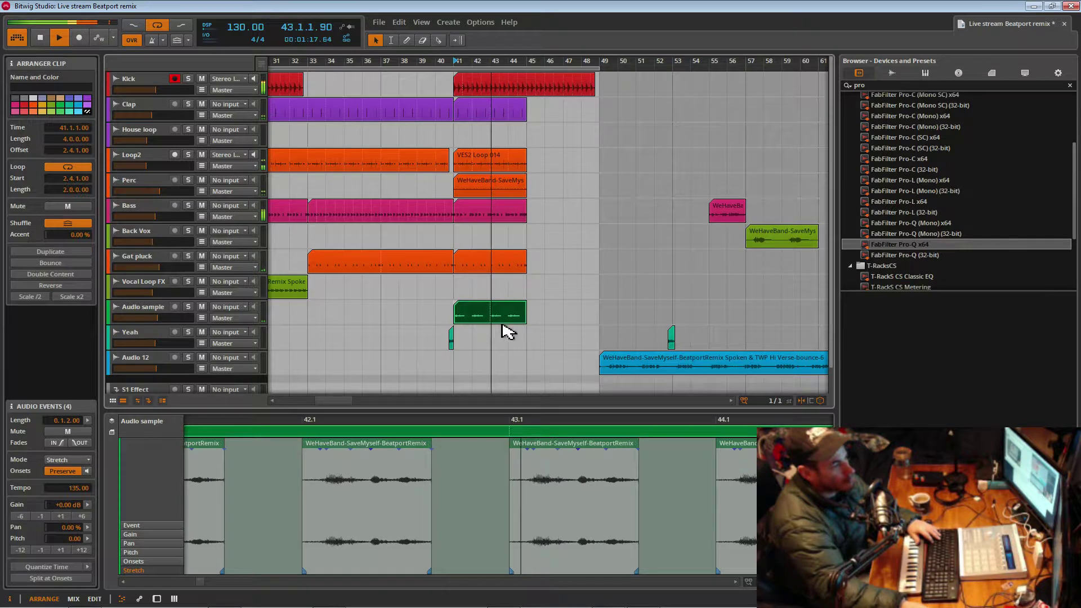
{"action": "left_click_drag", "start_coordinate": [505, 61], "coordinate": [505, 14]}
{"action": "key", "text": "space"}
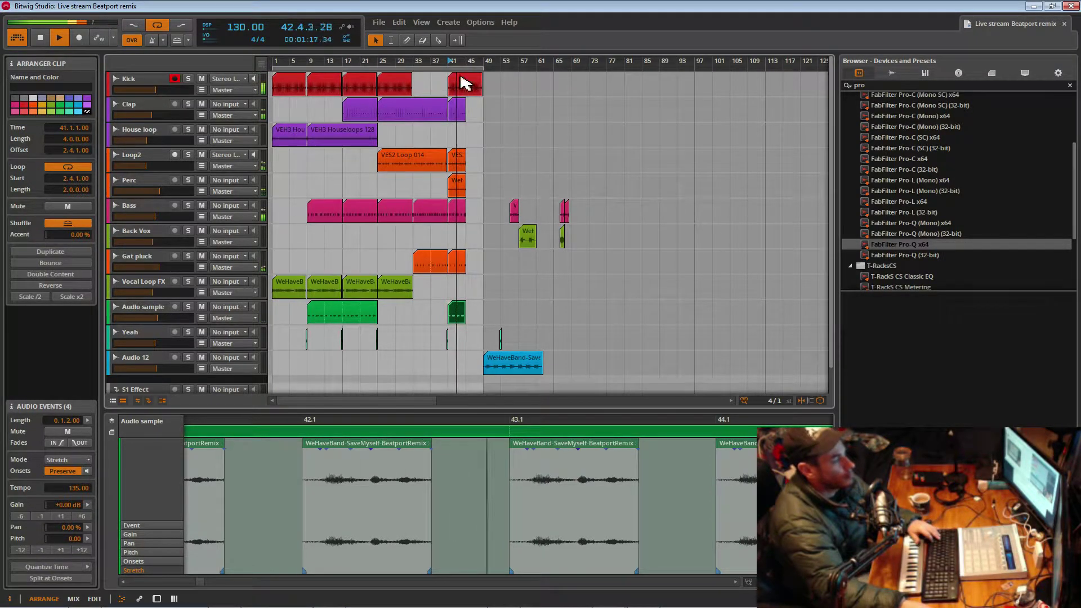
- Duplicate the Clap, Loop2, Perc, Bass, Gat pluck and Audio sample clips at bar 41 so the copies start at bar 45
{"action": "left_click", "coordinate": [460, 114]}
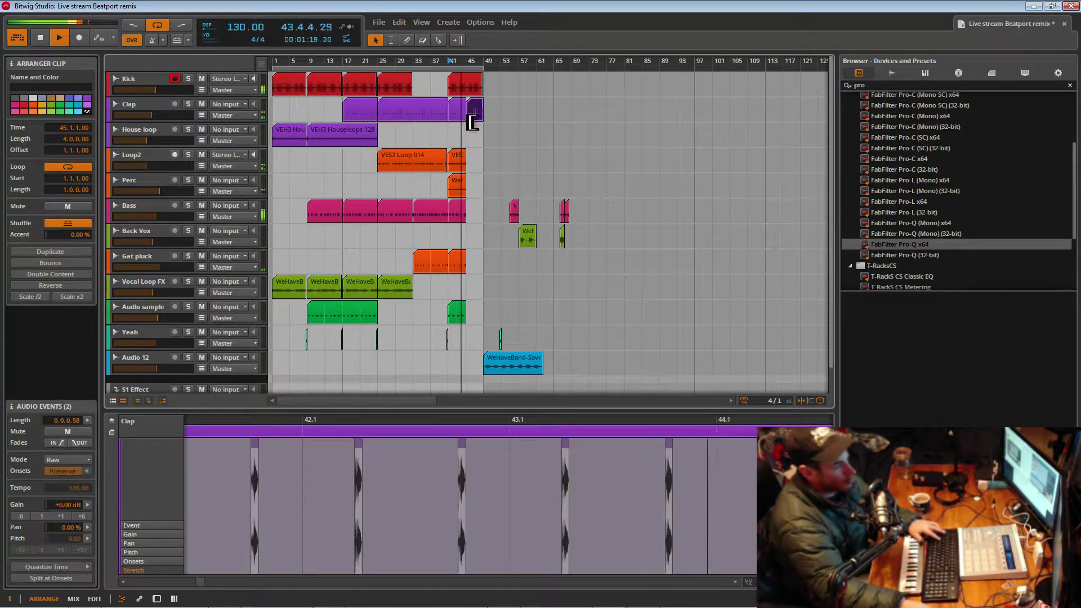
{"action": "left_click", "coordinate": [452, 167]}
{"action": "left_click", "coordinate": [456, 181]}
{"action": "key", "text": "ctrl+d"}
{"action": "left_click", "coordinate": [458, 216]}
{"action": "key", "text": "ctrl+d"}
{"action": "left_click", "coordinate": [454, 252]}
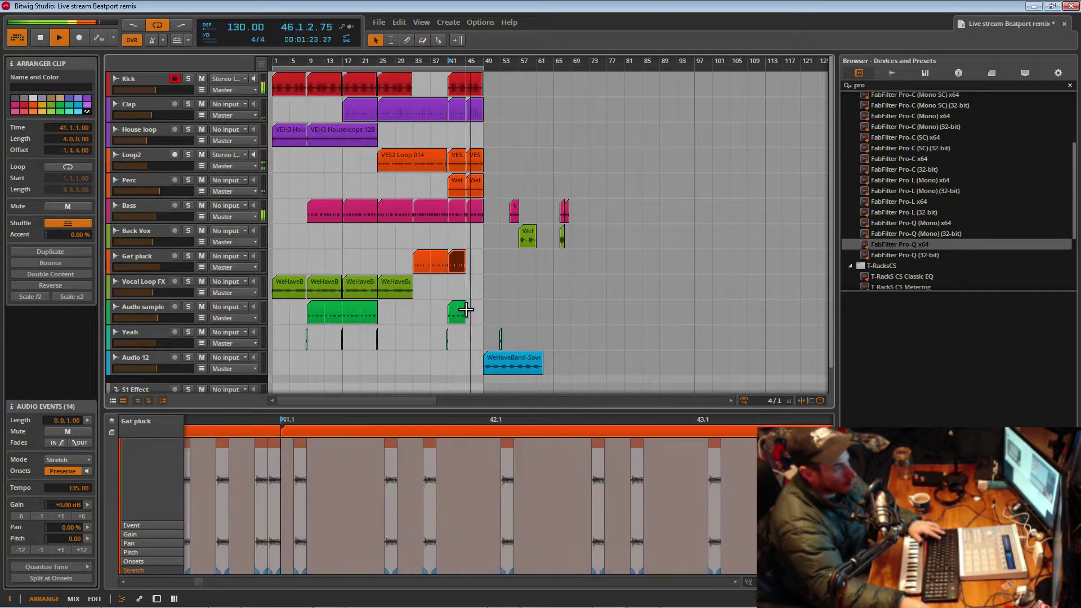
{"action": "key", "text": "ctrl+d"}
{"action": "left_click", "coordinate": [459, 312]}
{"action": "key", "text": "ctrl+d"}
{"action": "scroll", "coordinate": [510, 277], "scroll_direction": "down", "scroll_amount": 1}
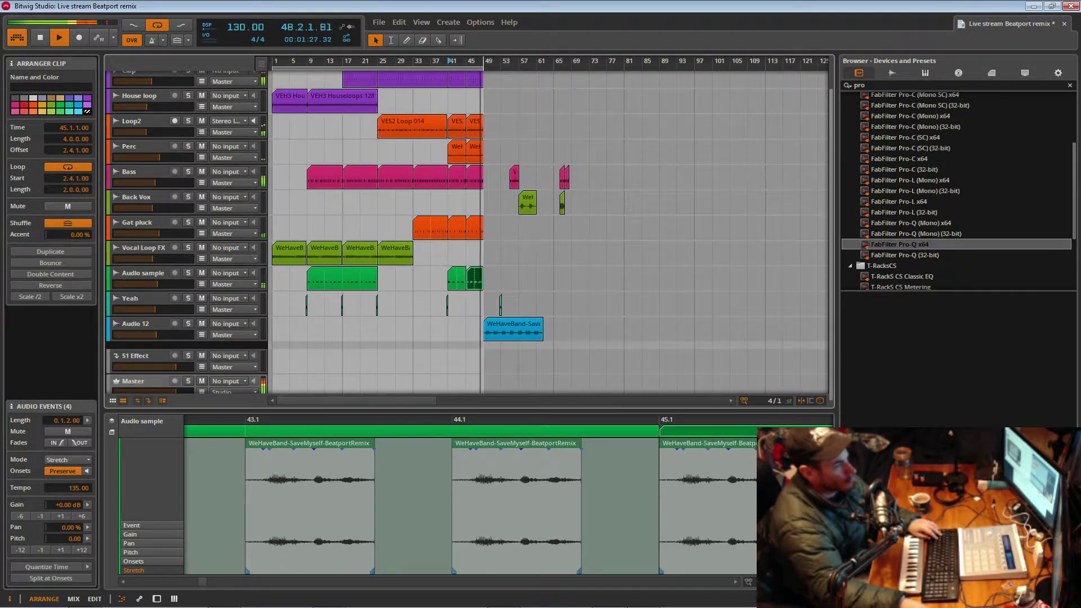
- Extend the arranger loop region to a length of 76.0.0.0 from bar 1 and save the project
{"action": "mouse_move", "coordinate": [454, 61]}
{"action": "left_mouse_down"}
{"action": "mouse_move", "coordinate": [453, 96]}
{"action": "mouse_move", "coordinate": [453, 61]}
{"action": "left_mouse_up"}
{"action": "scroll", "coordinate": [567, 152], "scroll_direction": "up", "scroll_amount": 1}
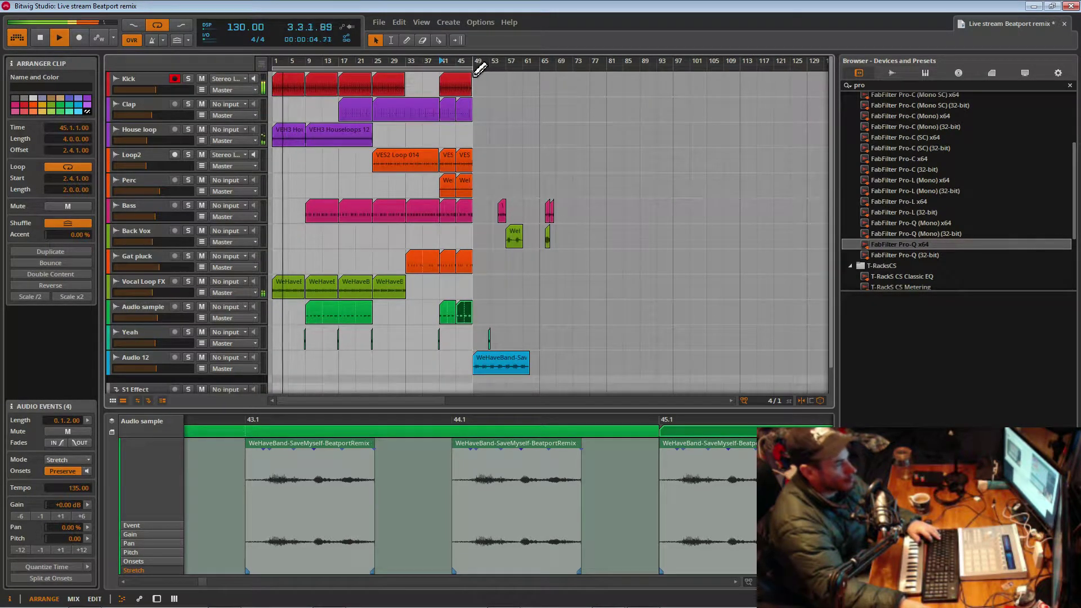
{"action": "left_click_drag", "start_coordinate": [473, 76], "coordinate": [592, 69]}
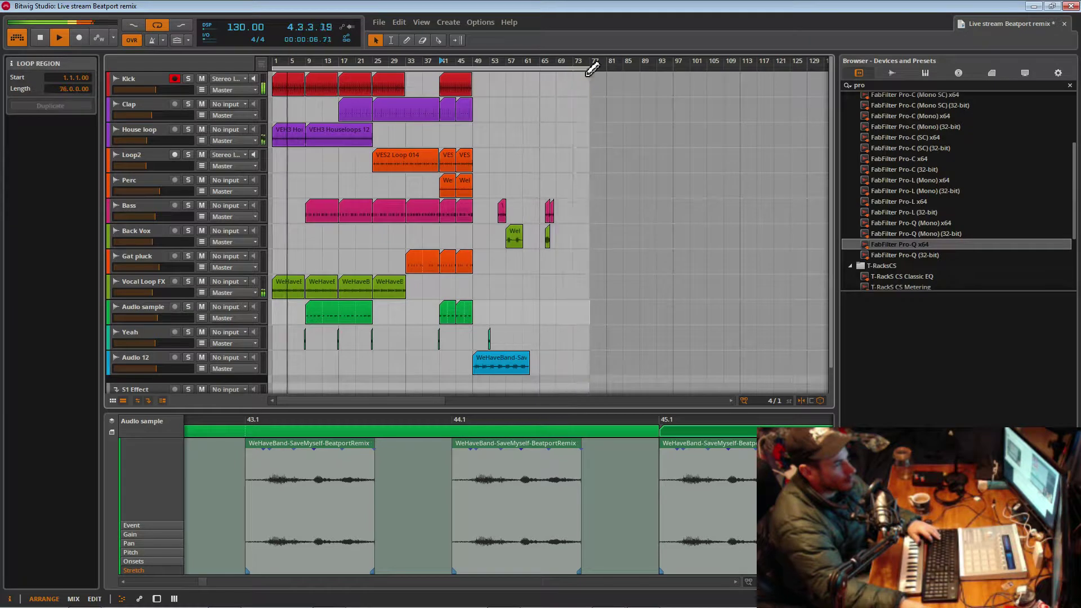
{"action": "left_click", "coordinate": [457, 89]}
{"action": "key", "text": "ctrl+s"}
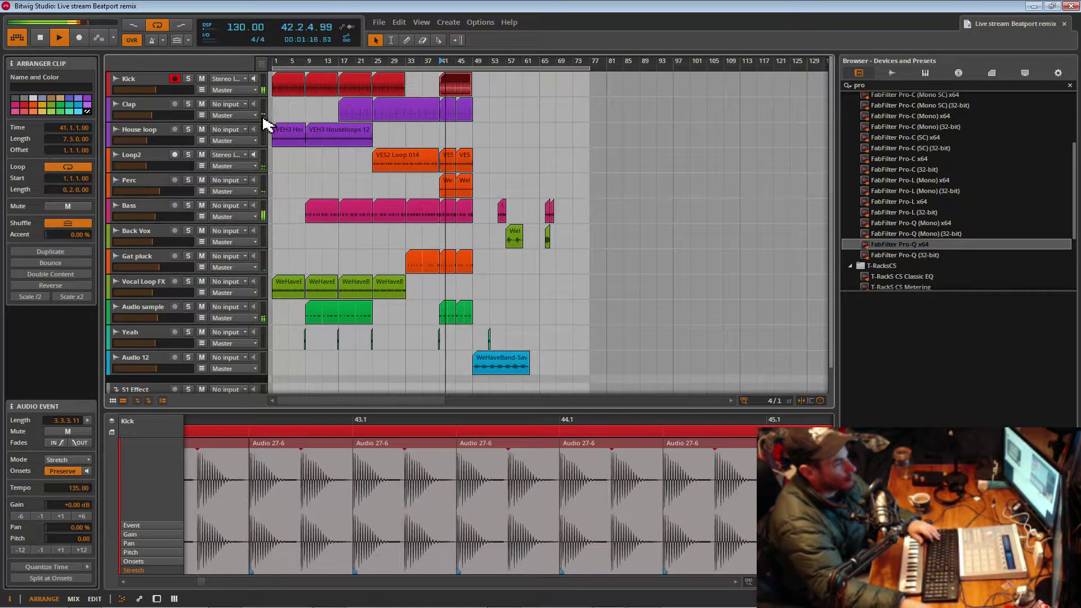
- Lower the Clap track's volume slightly and set the Gat pluck track's volume to -7.92 dB
{"action": "left_click_drag", "start_coordinate": [156, 116], "coordinate": [152, 115]}
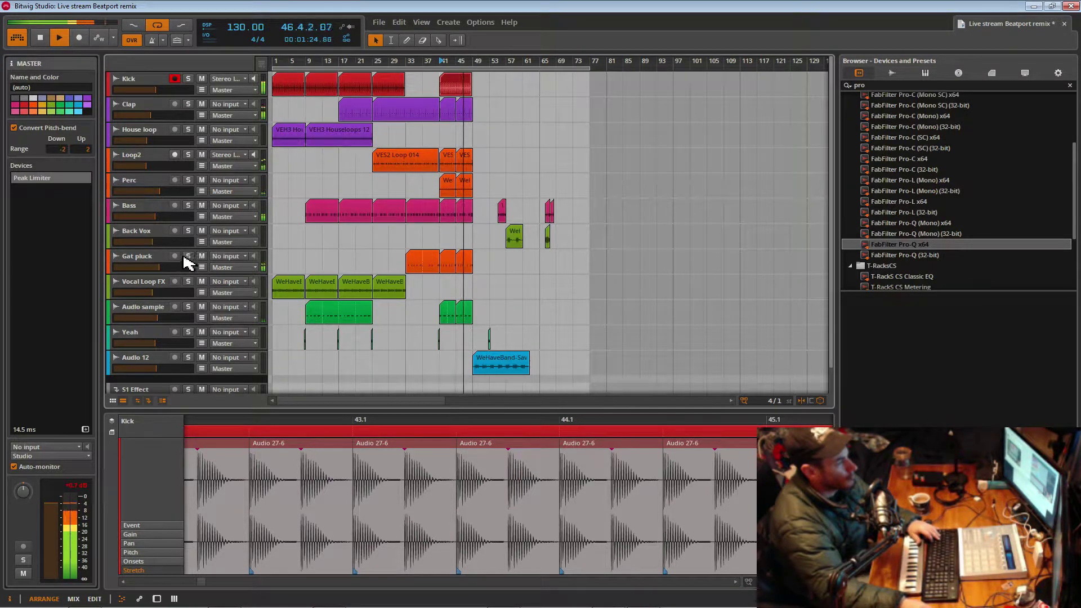
{"action": "left_click_drag", "start_coordinate": [181, 264], "coordinate": [181, 266]}
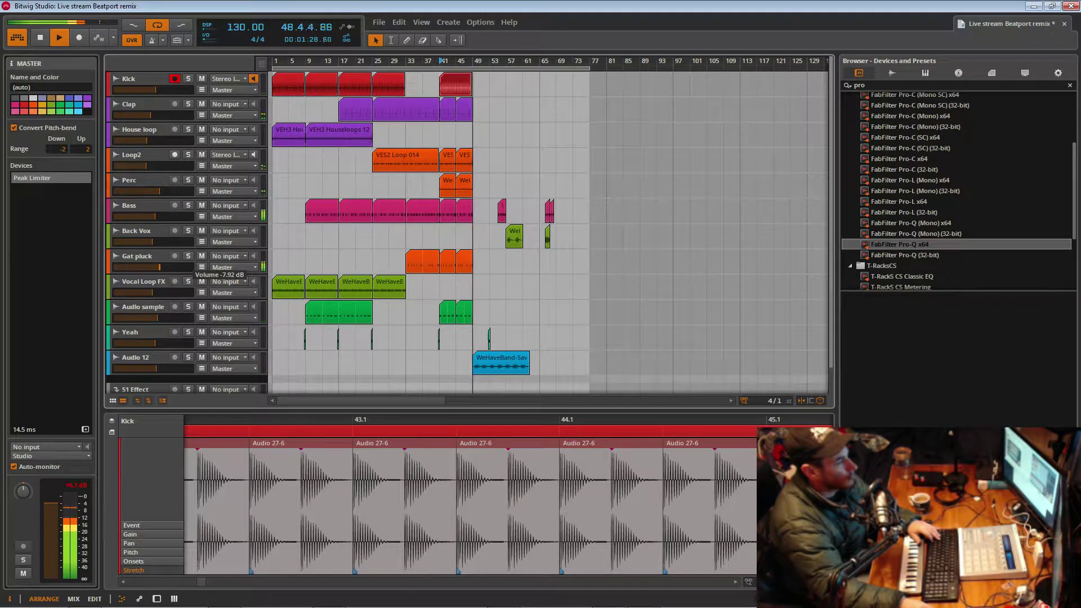
- Copy the Gat pluck clip from bar 33 to bar 25 and play the arrangement from there
{"action": "left_click", "coordinate": [391, 263]}
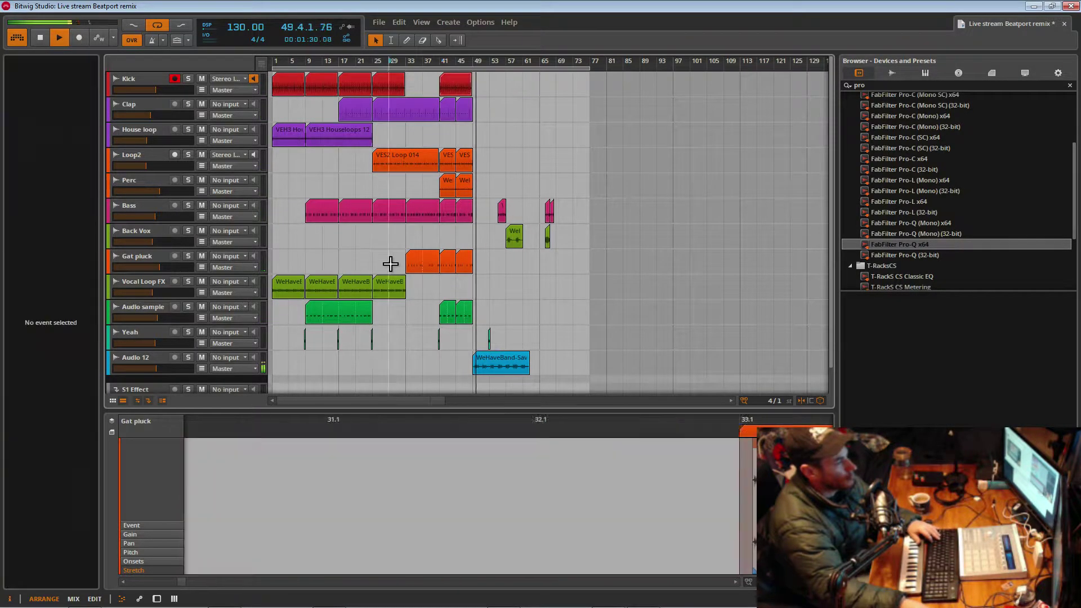
{"action": "left_click", "coordinate": [420, 268]}
{"action": "left_click_drag", "start_coordinate": [417, 268], "coordinate": [387, 274]}
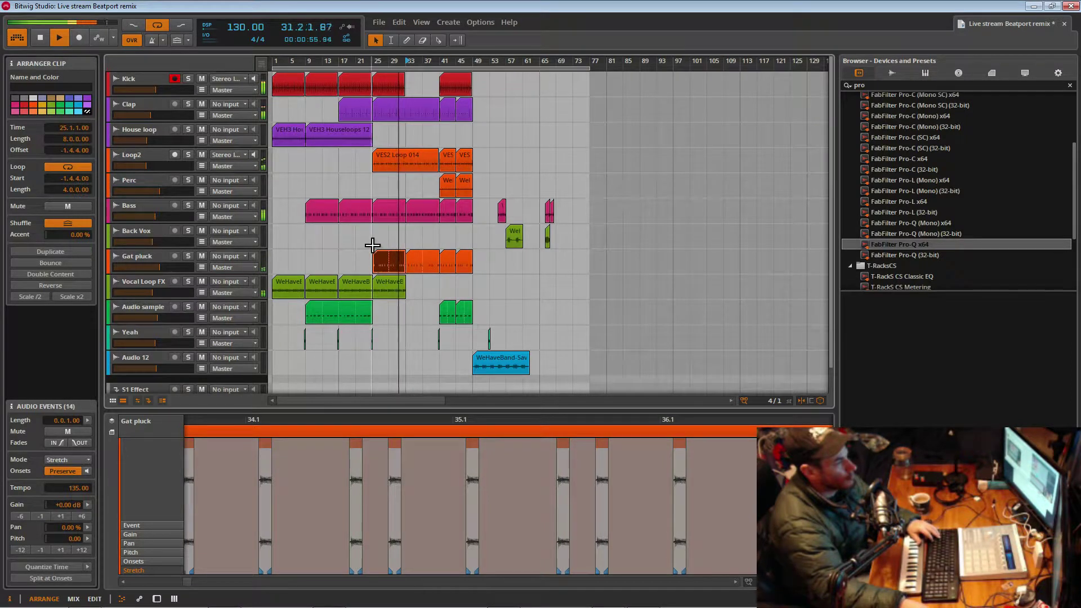
{"action": "left_click", "coordinate": [373, 245]}
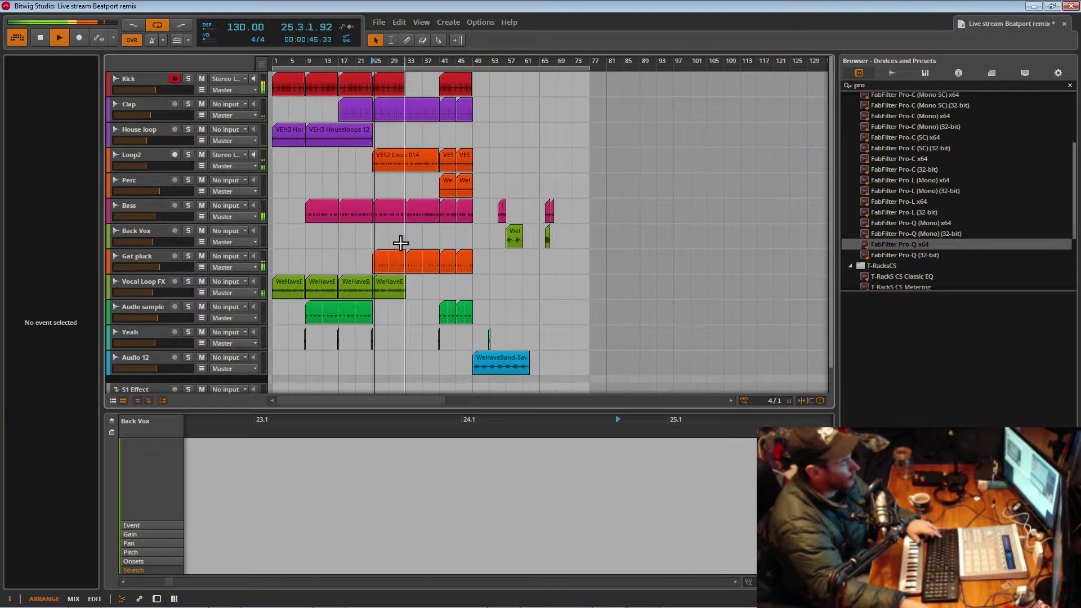
{"action": "left_click", "coordinate": [397, 256]}
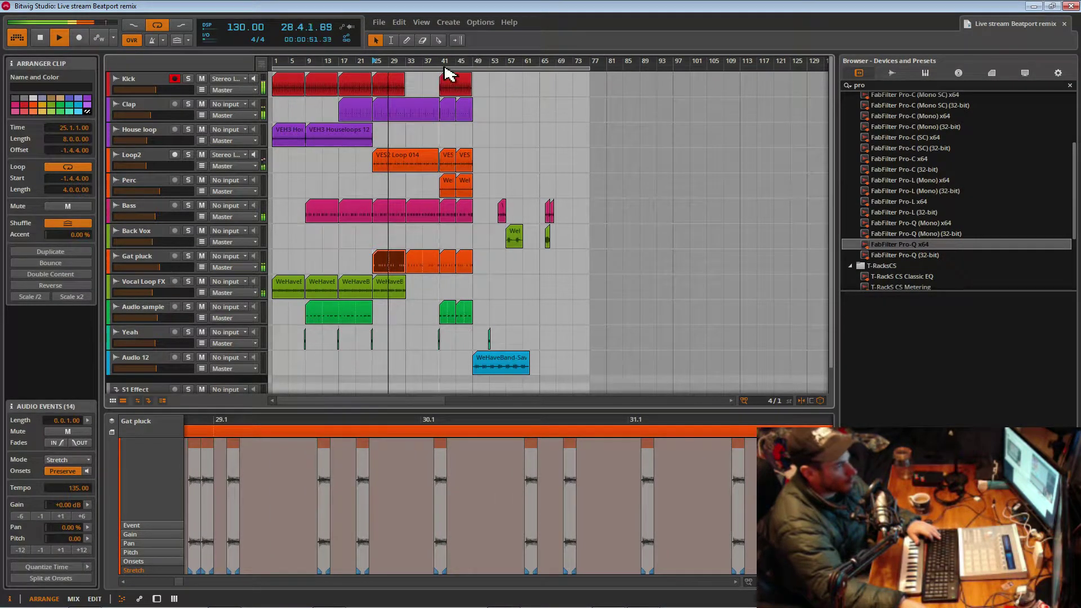
- Copy the Audio 12 vocal clip from bar 49 to bar 33 and audition it with the arrangement
{"action": "scroll", "coordinate": [439, 239], "scroll_direction": "up", "scroll_amount": 8}
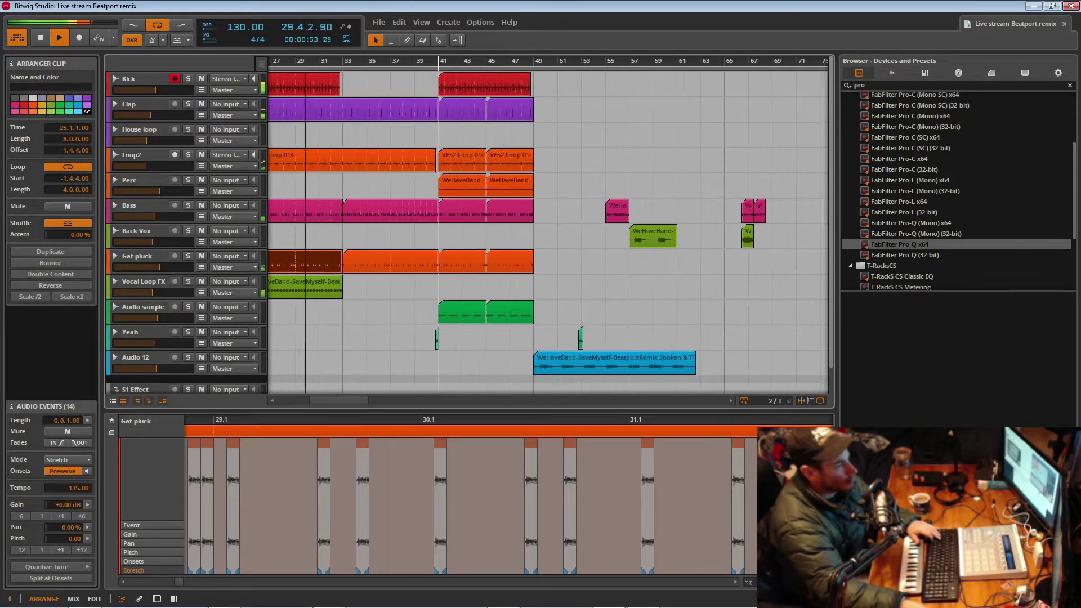
{"action": "scroll", "coordinate": [437, 239], "scroll_direction": "down", "scroll_amount": 8}
{"action": "left_click_drag", "start_coordinate": [437, 61], "coordinate": [453, 85]}
{"action": "left_click_drag", "start_coordinate": [537, 367], "coordinate": [430, 365]}
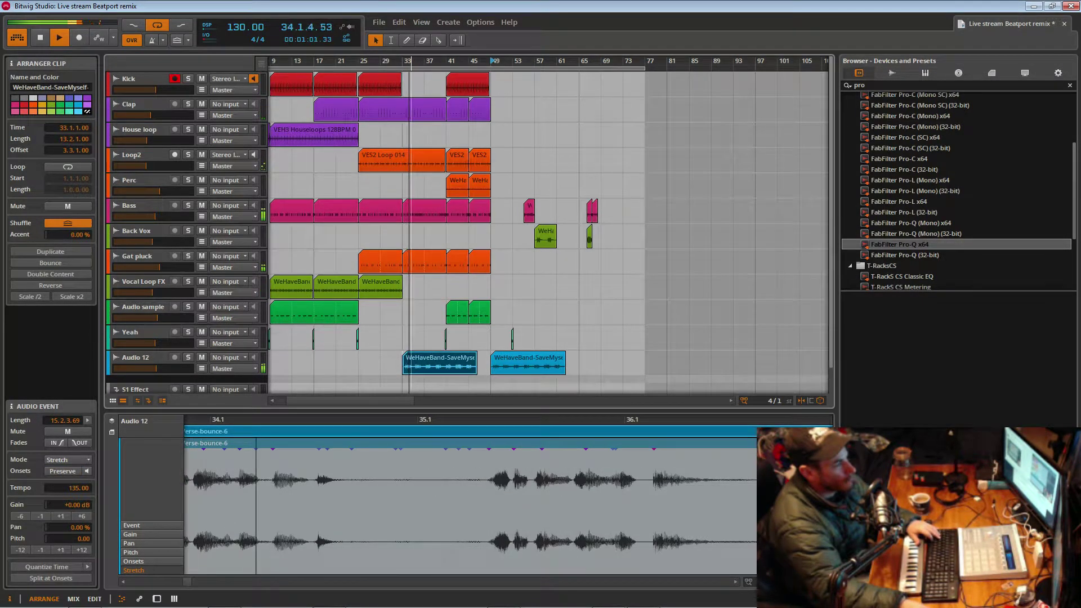
{"action": "scroll", "coordinate": [419, 315], "scroll_direction": "up", "scroll_amount": 2}
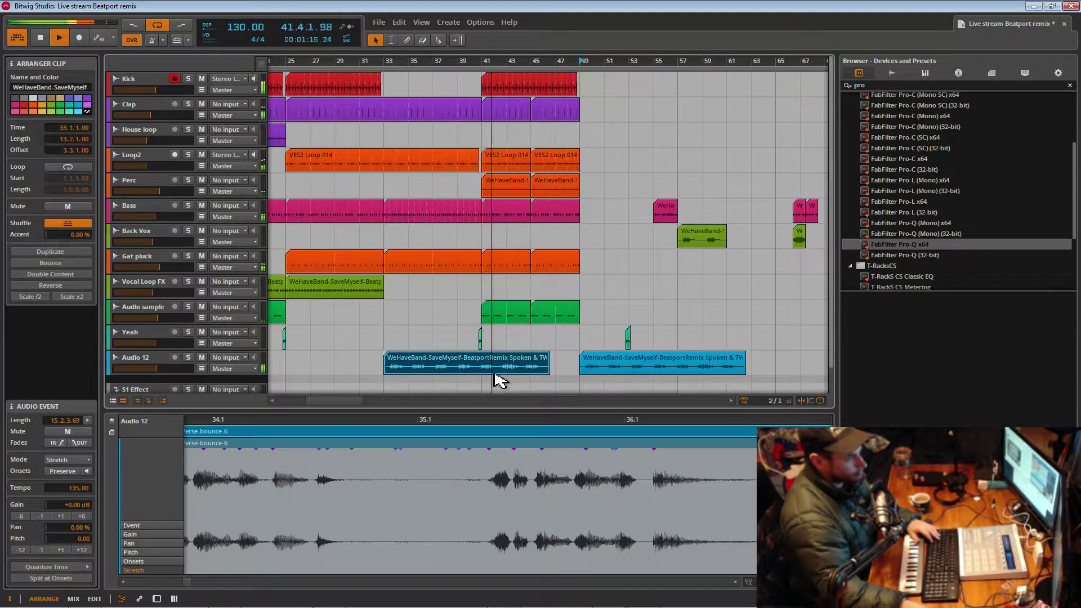
{"action": "left_click", "coordinate": [395, 346]}
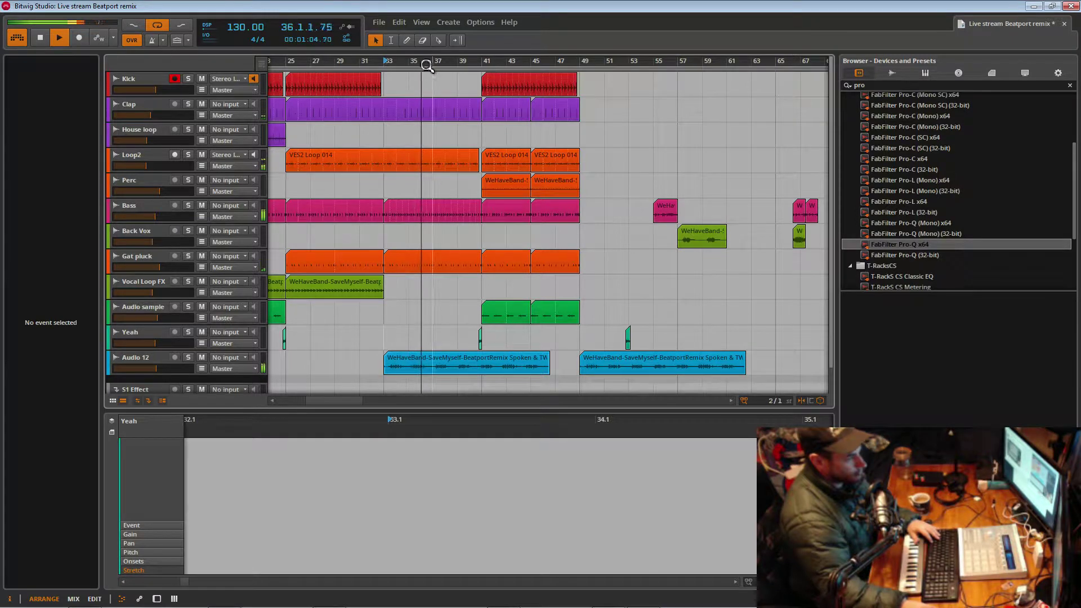
- Trim one beat off the start of the Audio 12 vocal clip at bar 33 and move it to 32.4.1.00
{"action": "left_click_drag", "start_coordinate": [419, 67], "coordinate": [379, 319]}
{"action": "left_click", "coordinate": [405, 362]}
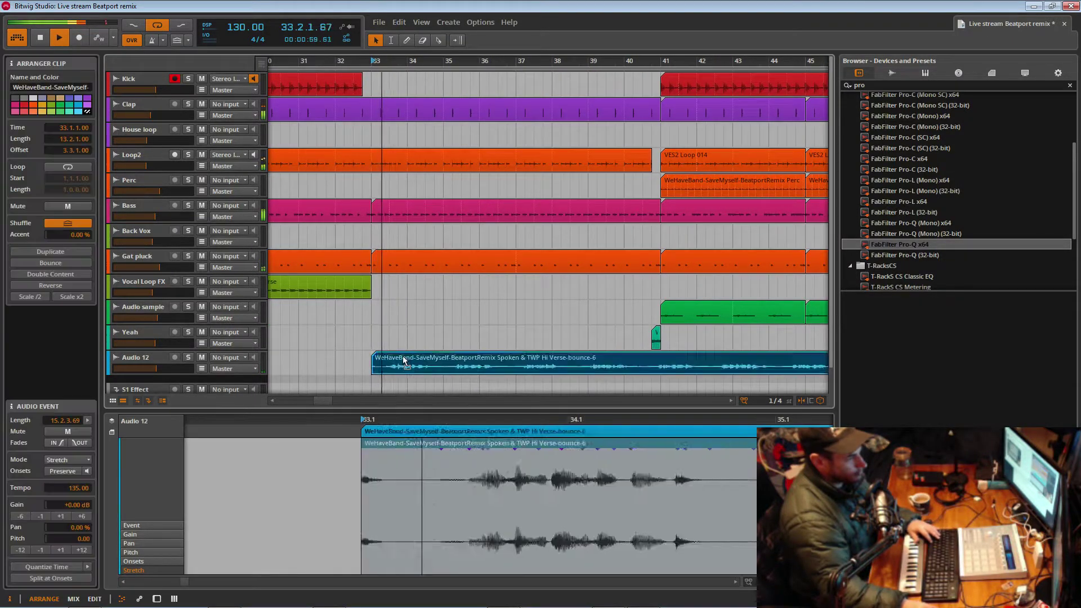
{"action": "left_click_drag", "start_coordinate": [364, 366], "coordinate": [373, 366]}
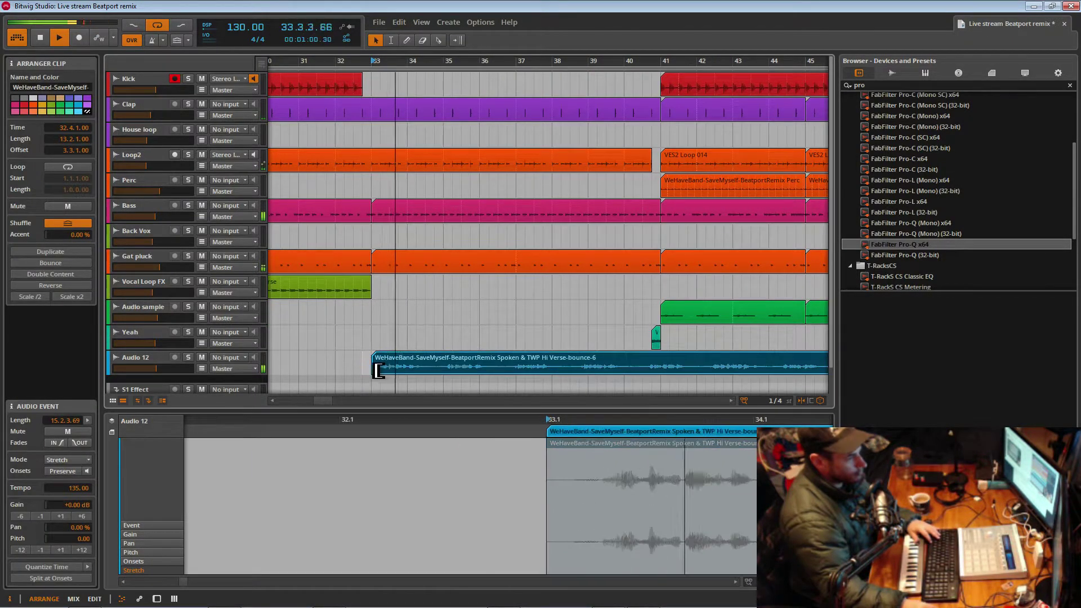
{"action": "key", "text": "ctrl+z"}
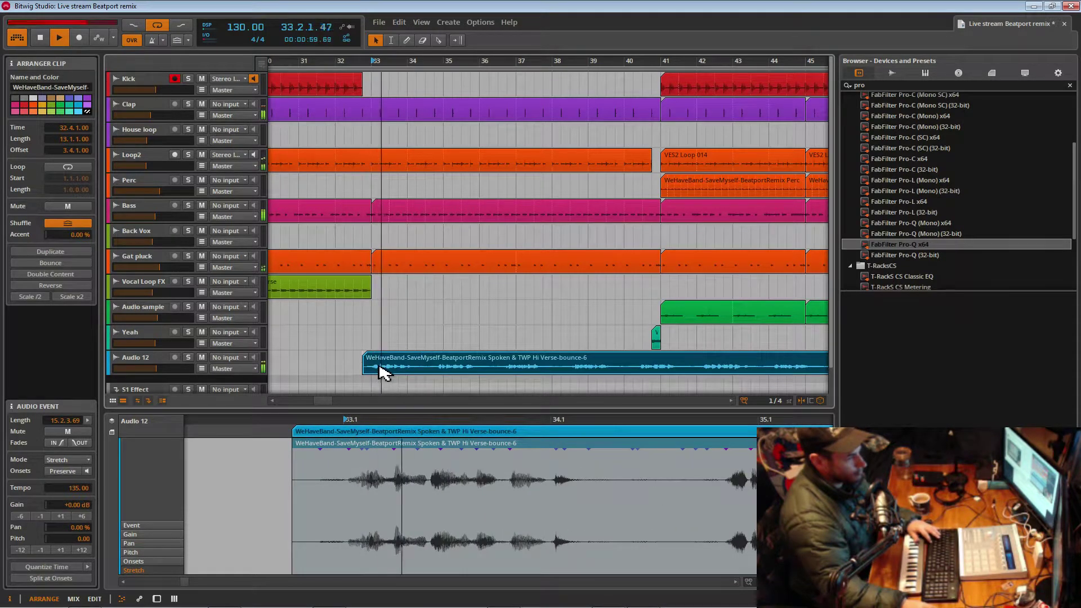
- Fine-position the first Audio 12 vocal clip at 32.3.3.09 and replay it from bar 33
{"action": "left_click_drag", "start_coordinate": [417, 63], "coordinate": [461, 204]}
{"action": "left_click_drag", "start_coordinate": [381, 366], "coordinate": [372, 365]}
{"action": "key", "text": "space"}
{"action": "key", "text": "space"}
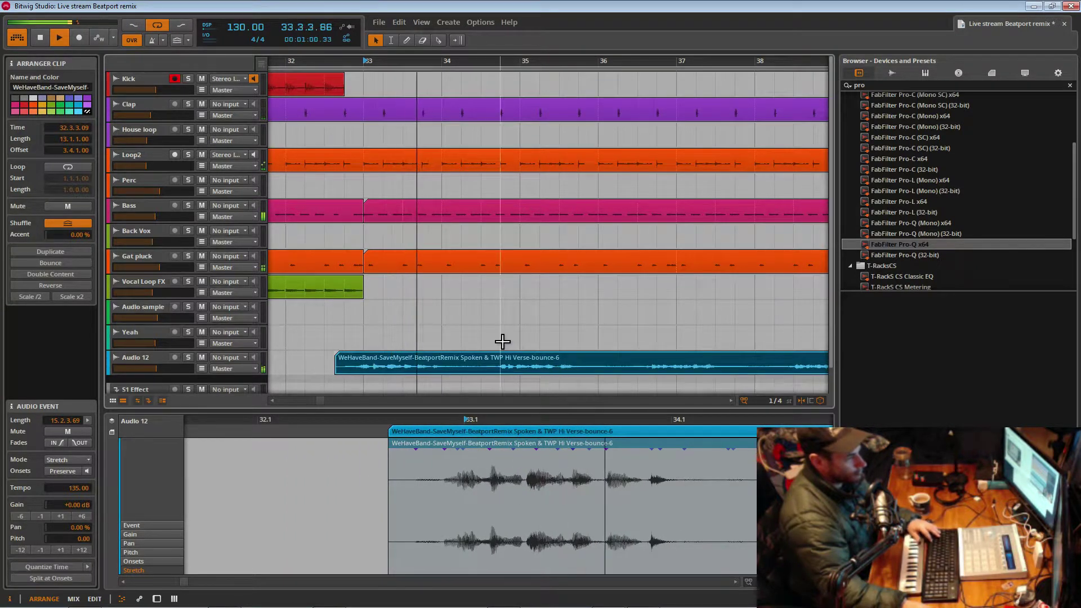
- Split the Audio 12 vocal clip at 34.4.1.00, move the second part to 35.1.1.00, and trim the first part's length to 1.3.1.90
{"action": "left_click", "coordinate": [439, 40]}
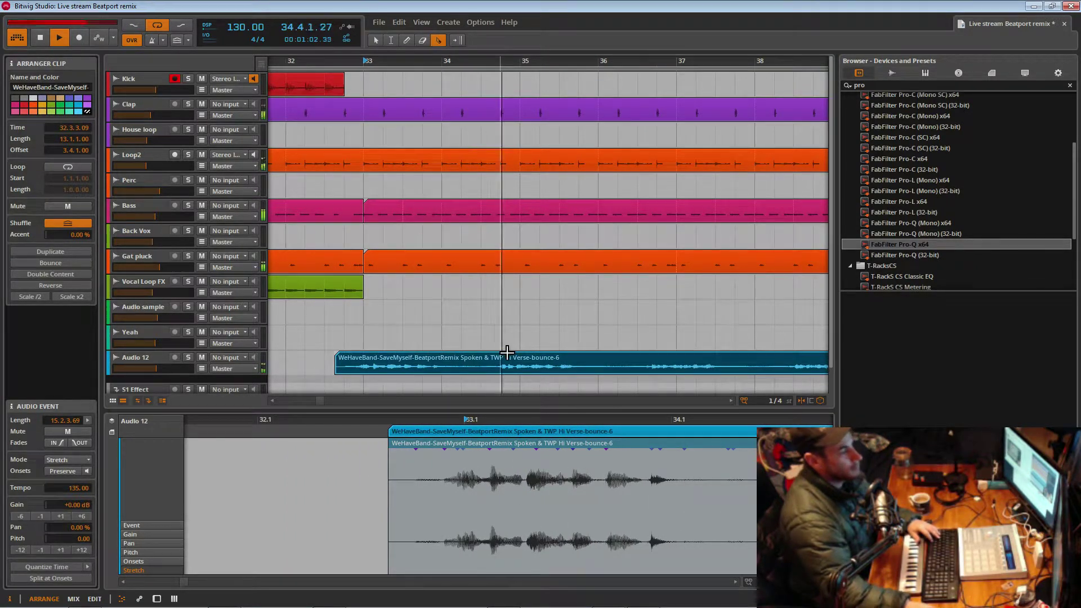
{"action": "left_click", "coordinate": [498, 367]}
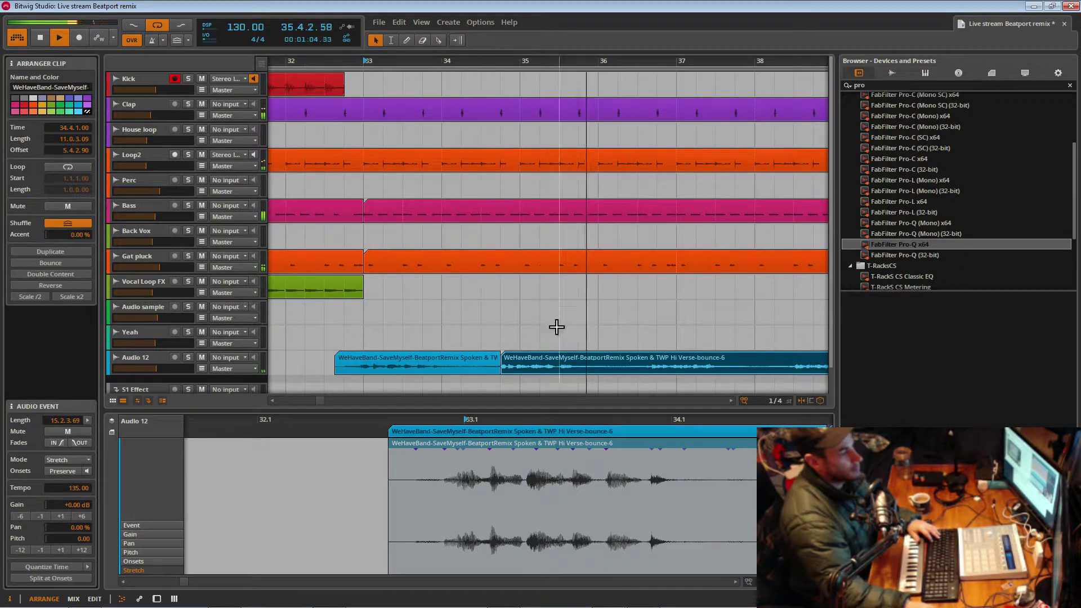
{"action": "key", "text": "1"}
{"action": "left_click_drag", "start_coordinate": [548, 360], "coordinate": [569, 360]}
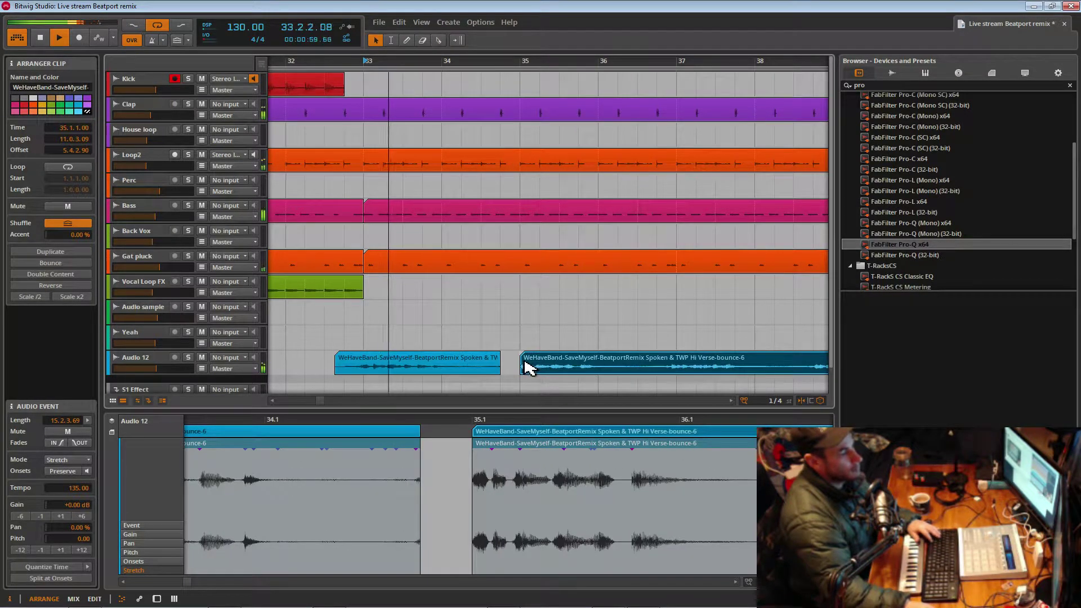
{"action": "left_click_drag", "start_coordinate": [504, 373], "coordinate": [485, 378]}
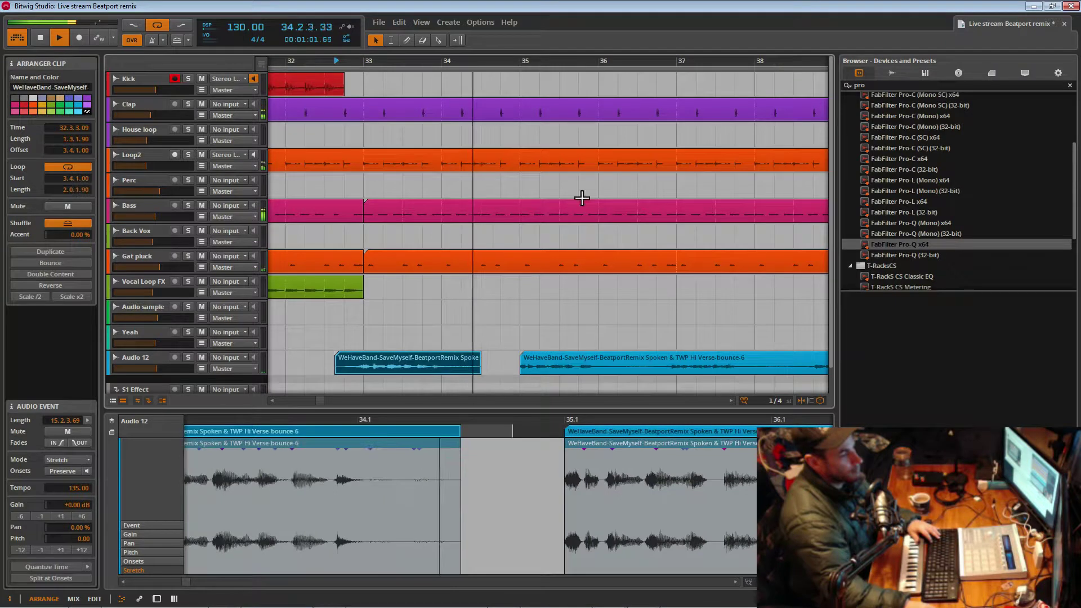
- Shift the second Audio 12 vocal clip to 34.4.4.00 and audition it with the arrangement
{"action": "left_click_drag", "start_coordinate": [617, 61], "coordinate": [559, 77]}
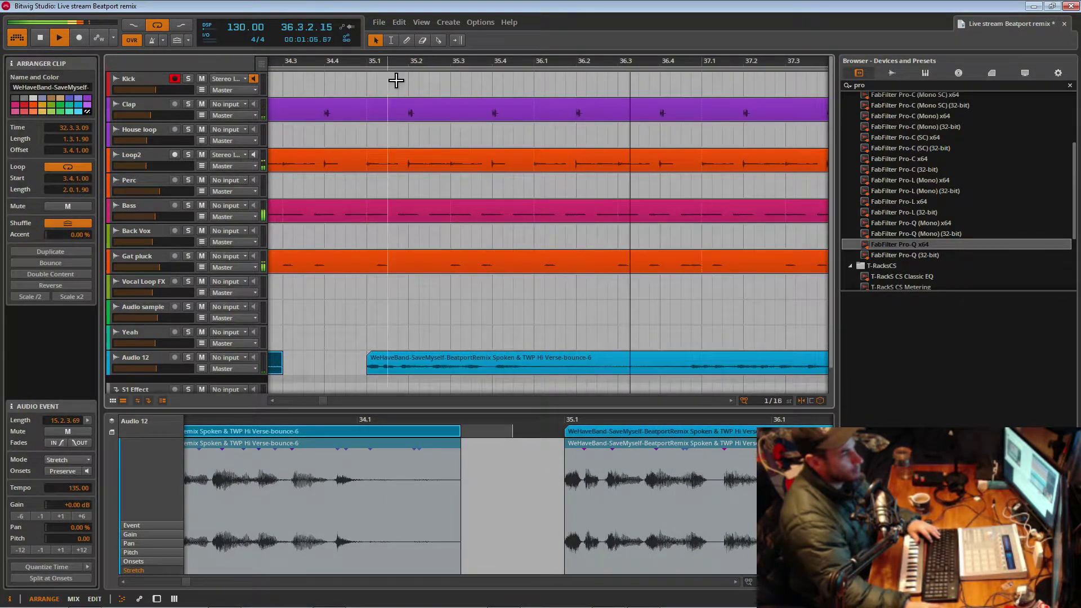
{"action": "left_click_drag", "start_coordinate": [410, 379], "coordinate": [406, 374]}
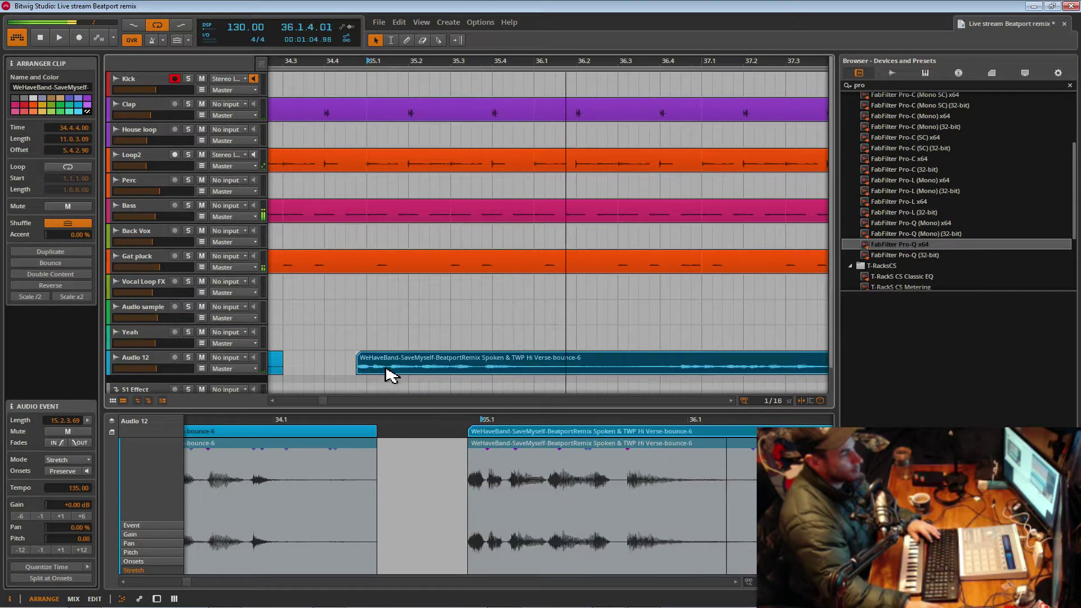
{"action": "mouse_move", "coordinate": [384, 62]}
{"action": "left_mouse_down"}
{"action": "mouse_move", "coordinate": [384, 78]}
{"action": "mouse_move", "coordinate": [384, 31]}
{"action": "mouse_move", "coordinate": [372, 63]}
{"action": "left_mouse_up"}
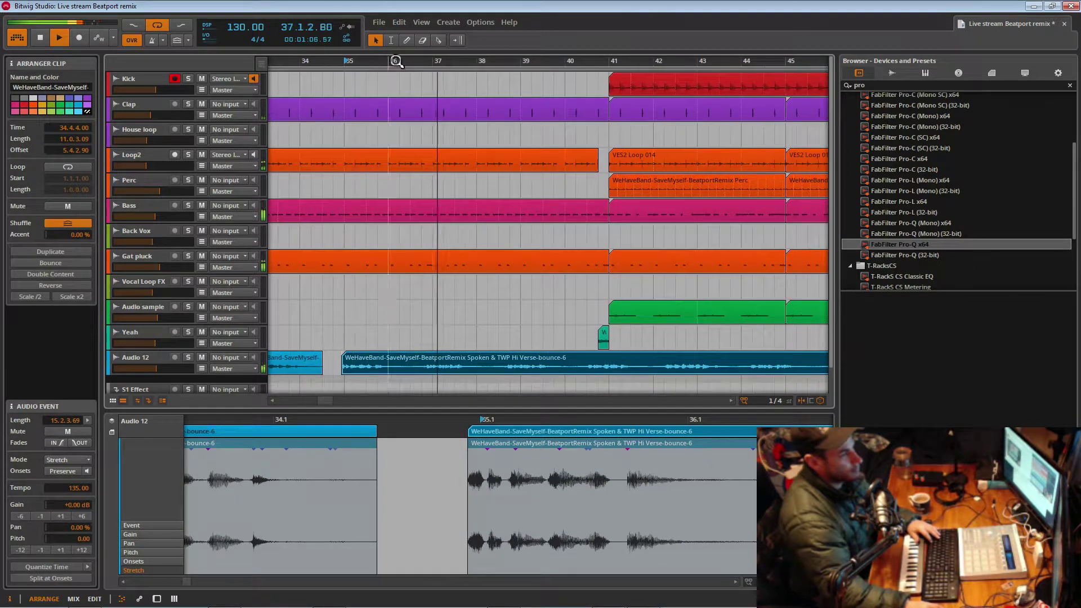
- Split the Audio 12 vocal at 36.4.1.00, move the remainder to 37.1.1.00 and replay it from there
{"action": "left_click", "coordinate": [439, 40]}
{"action": "left_click", "coordinate": [423, 366]}
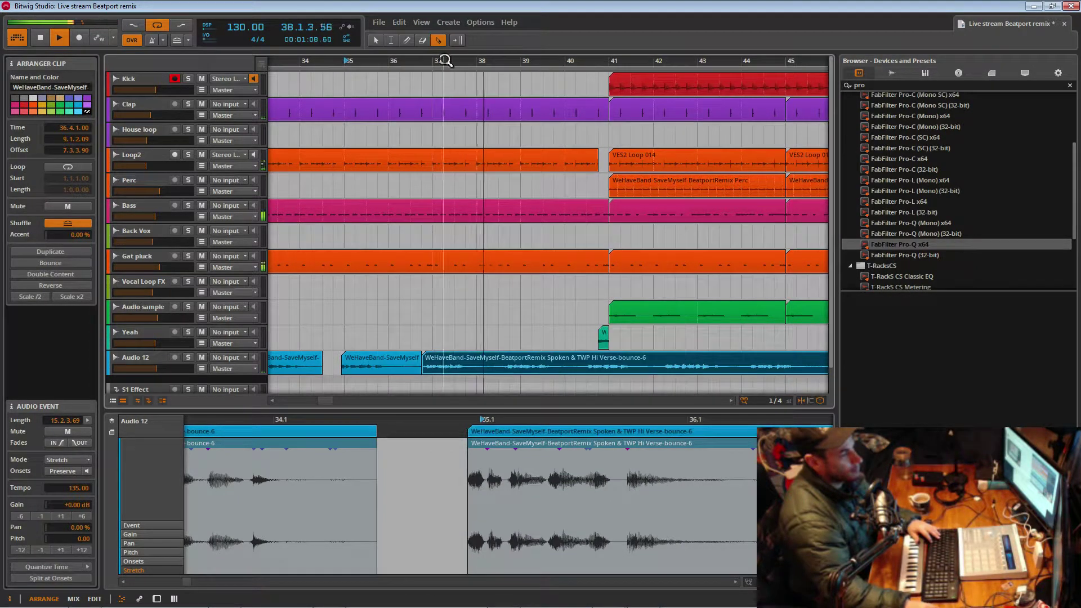
{"action": "left_click", "coordinate": [376, 40]}
{"action": "left_click_drag", "start_coordinate": [425, 367], "coordinate": [439, 367]}
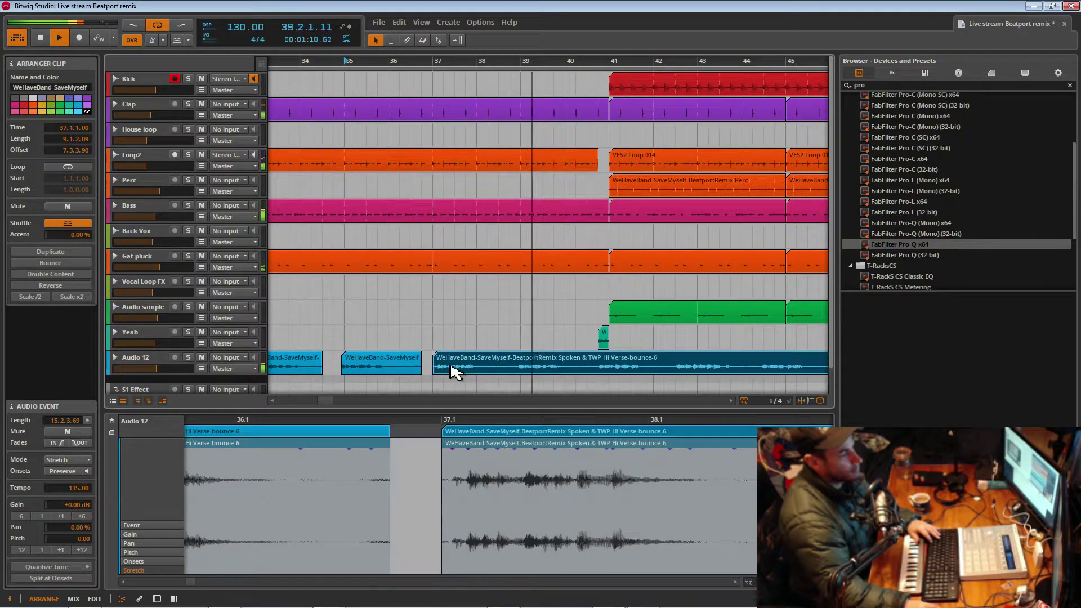
{"action": "key", "text": "space"}
{"action": "key", "text": "space"}
{"action": "left_click_drag", "start_coordinate": [456, 62], "coordinate": [363, 63]}
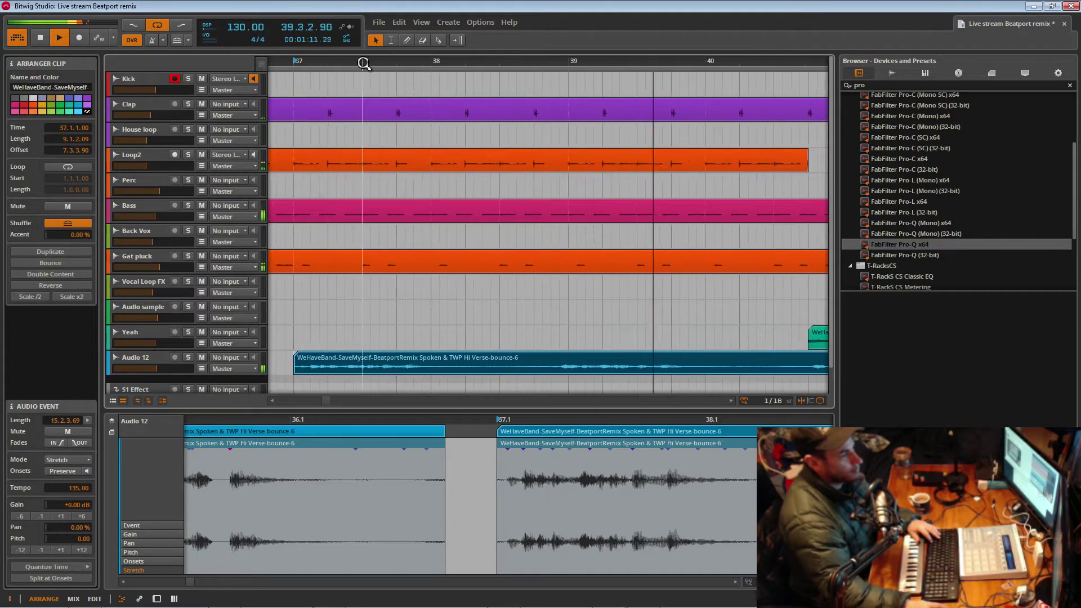
- Split the Audio 12 vocal at 38.4.4.00, move the remainder to 39.1.1.00 and replay from bar 37
{"action": "left_click", "coordinate": [439, 40]}
{"action": "left_click", "coordinate": [560, 362]}
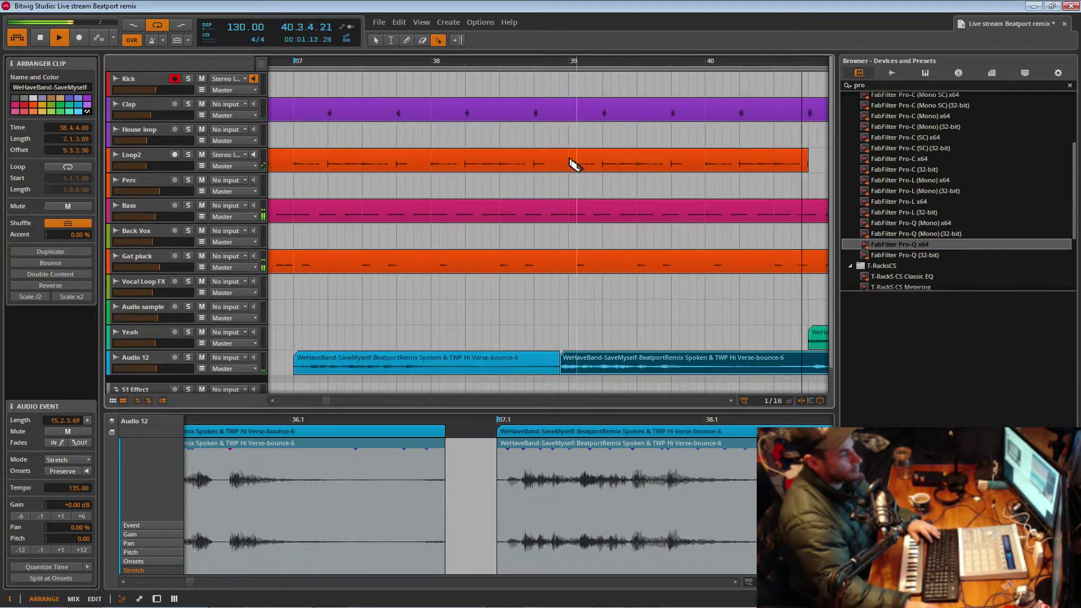
{"action": "left_click_drag", "start_coordinate": [496, 61], "coordinate": [433, 72]}
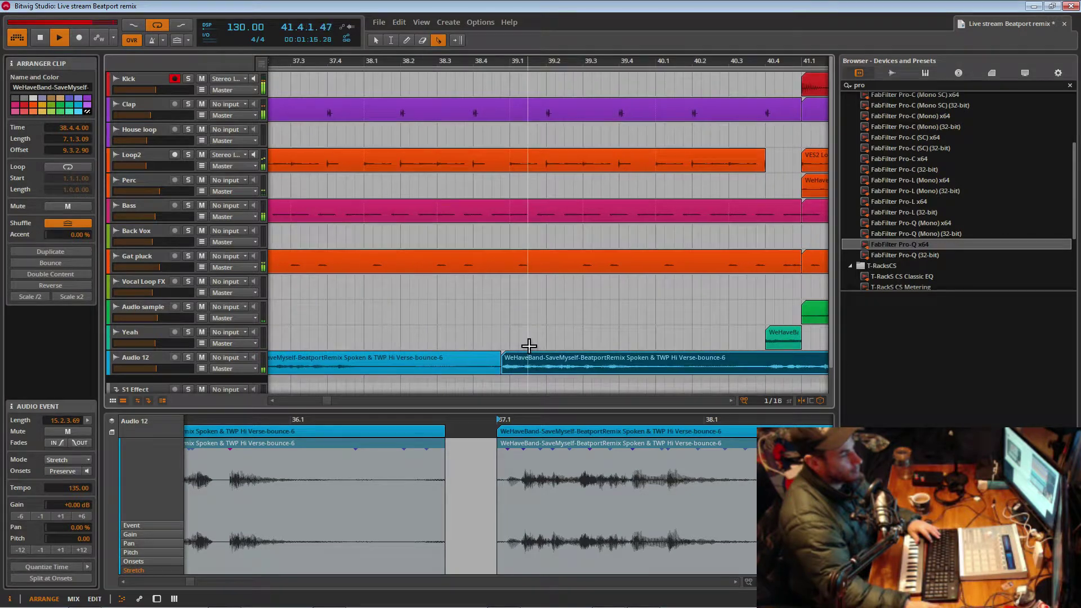
{"action": "left_click", "coordinate": [378, 41]}
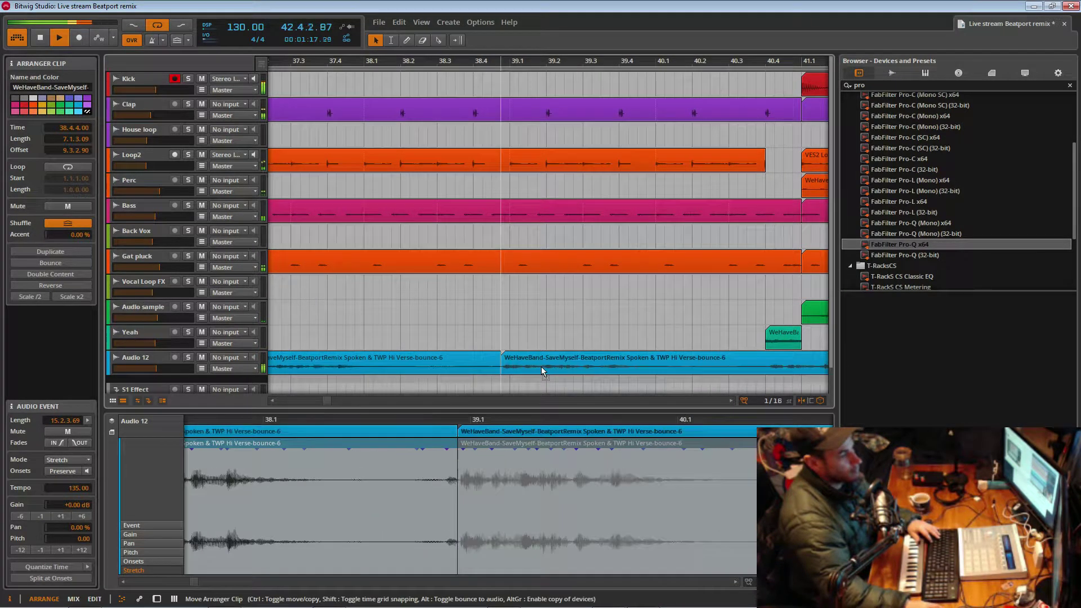
{"action": "left_click_drag", "start_coordinate": [545, 366], "coordinate": [554, 366]}
{"action": "left_click", "coordinate": [512, 337]}
{"action": "key", "text": "space"}
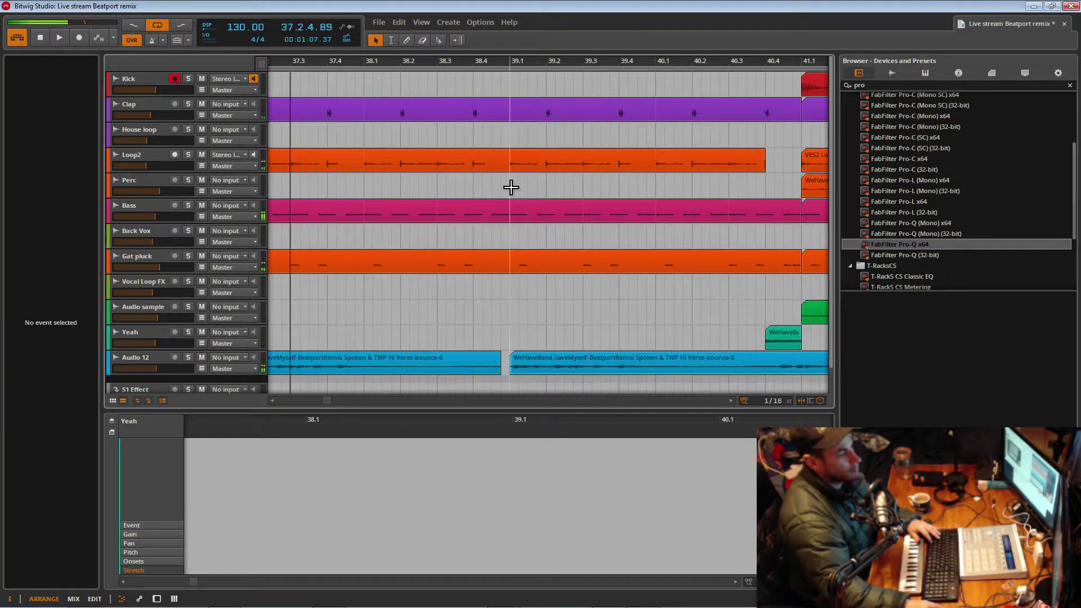
- Trim the end of the Audio 12 vocal clip at bar 39 so its length is 1.2.0.00
{"action": "key", "text": "space"}
{"action": "left_click_drag", "start_coordinate": [516, 66], "coordinate": [509, 104]}
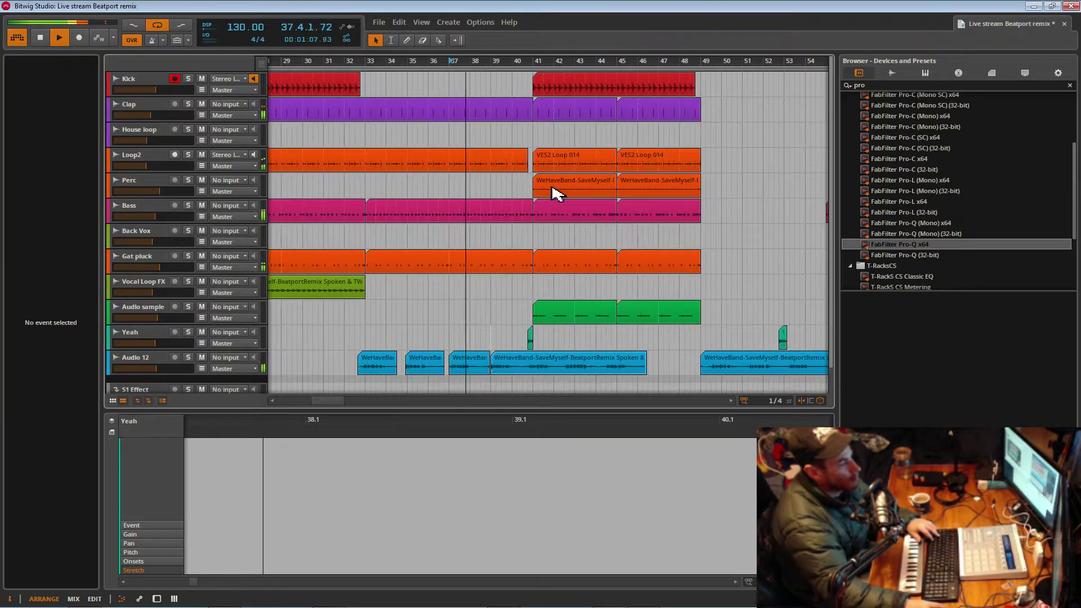
{"action": "left_click_drag", "start_coordinate": [647, 371], "coordinate": [529, 380]}
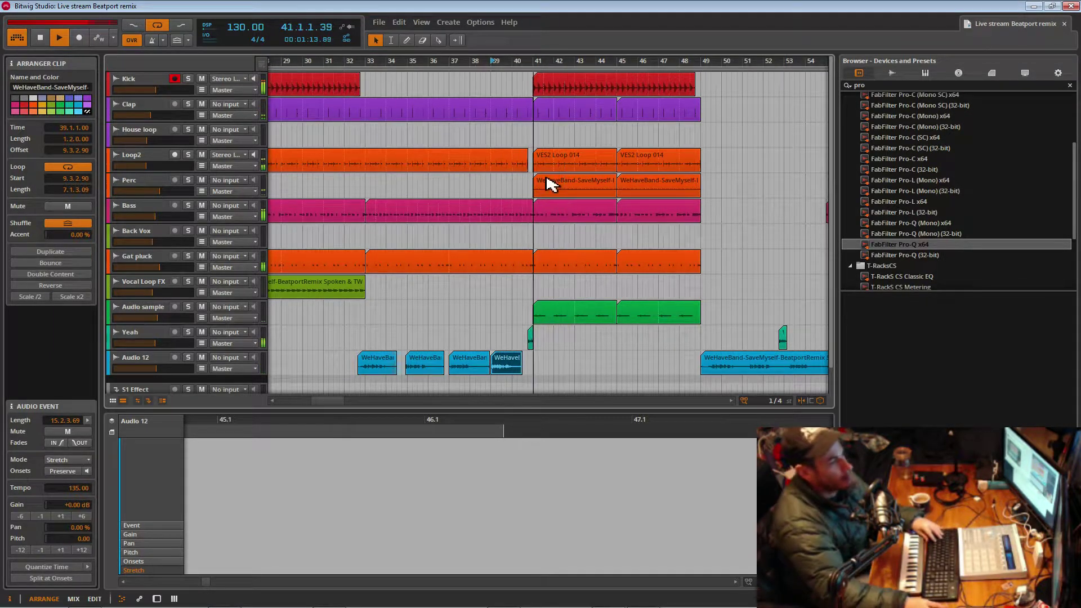
- Delete the two Audio sample clips at bars 41 and 45
{"action": "left_click_drag", "start_coordinate": [525, 62], "coordinate": [523, 107]}
{"action": "scroll", "coordinate": [507, 282], "scroll_direction": "down", "scroll_amount": 4}
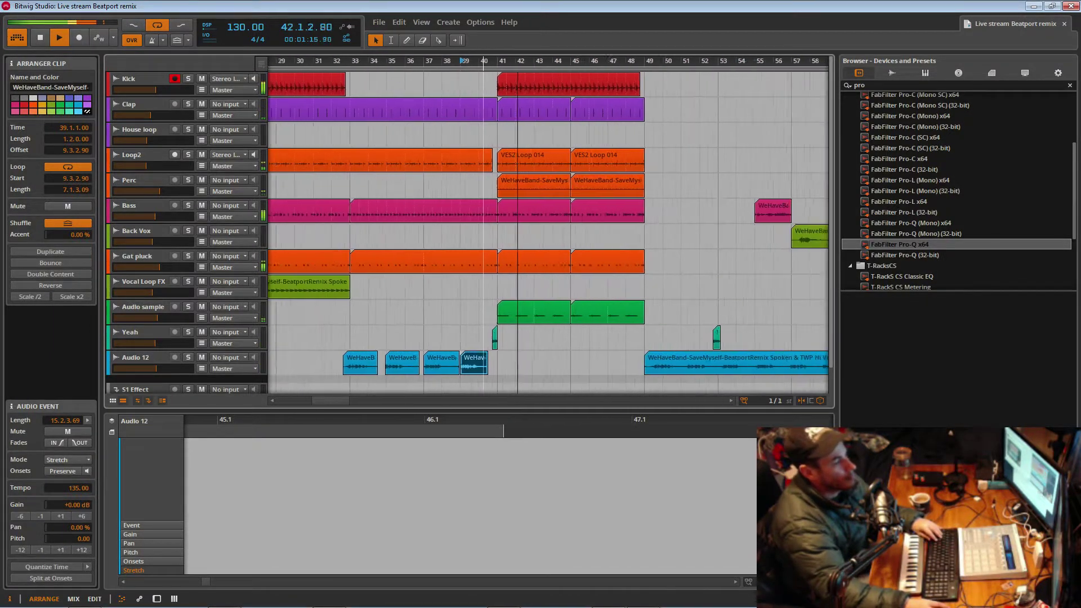
{"action": "left_click", "coordinate": [550, 317]}
{"action": "left_click", "coordinate": [592, 318]}
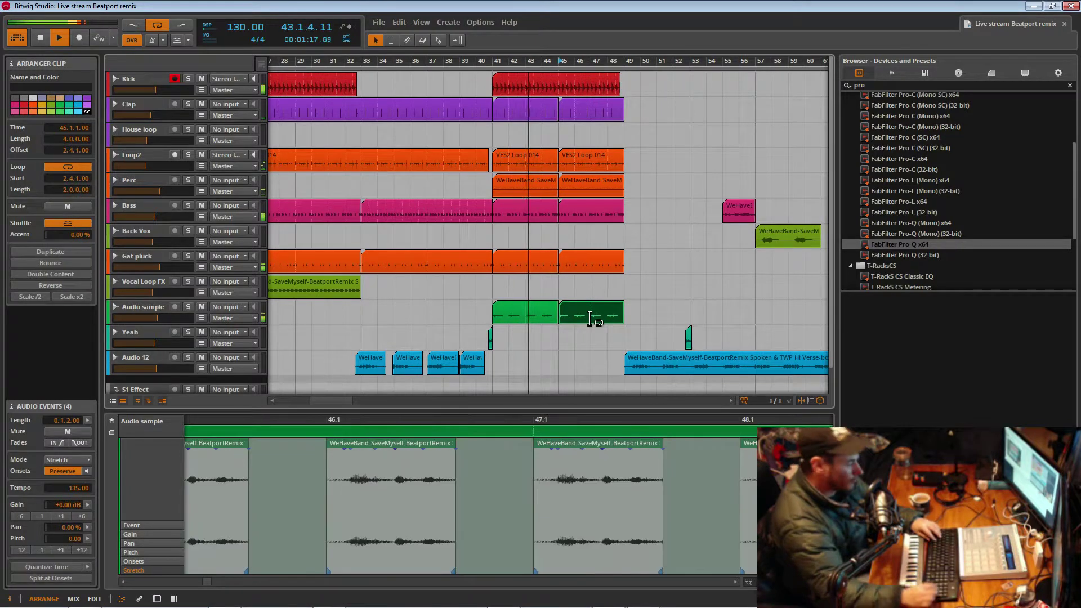
{"action": "key", "text": "Delete"}
{"action": "left_click", "coordinate": [555, 317]}
{"action": "key", "text": "Delete"}
- Lower the Audio 12 track volume slightly while auditioning the vocal phrases from bars 39 and 32
{"action": "scroll", "coordinate": [500, 237], "scroll_direction": "down", "scroll_amount": 1}
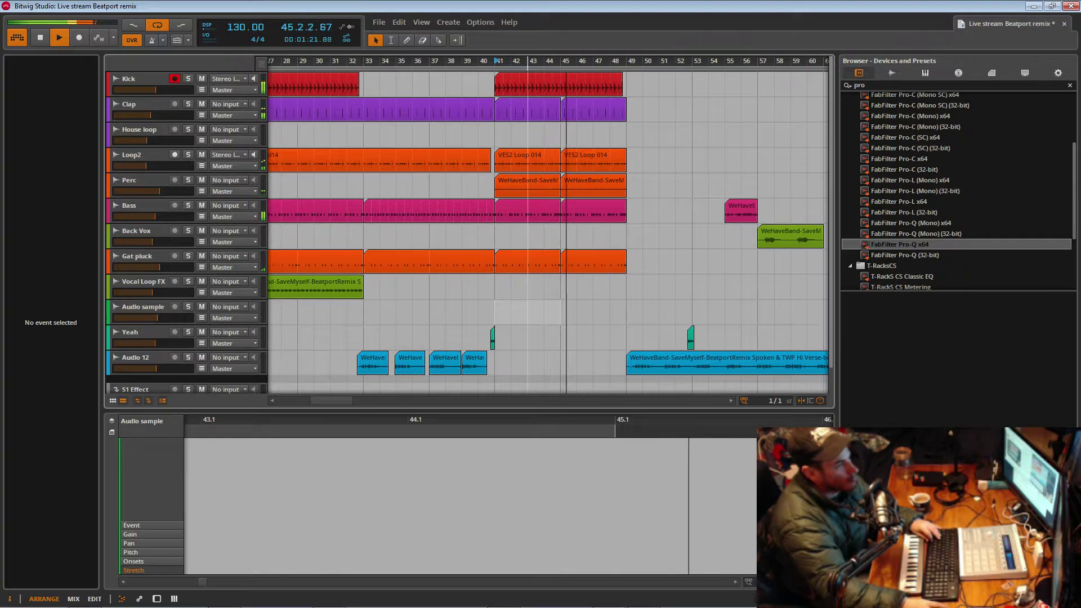
{"action": "left_click", "coordinate": [495, 284]}
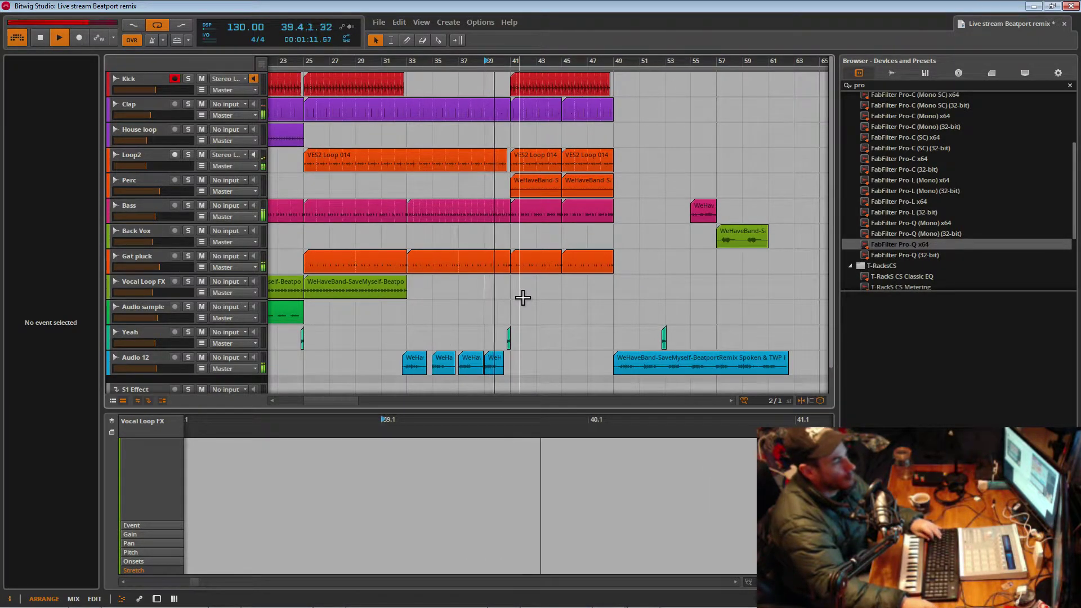
{"action": "left_click_drag", "start_coordinate": [156, 371], "coordinate": [153, 369]}
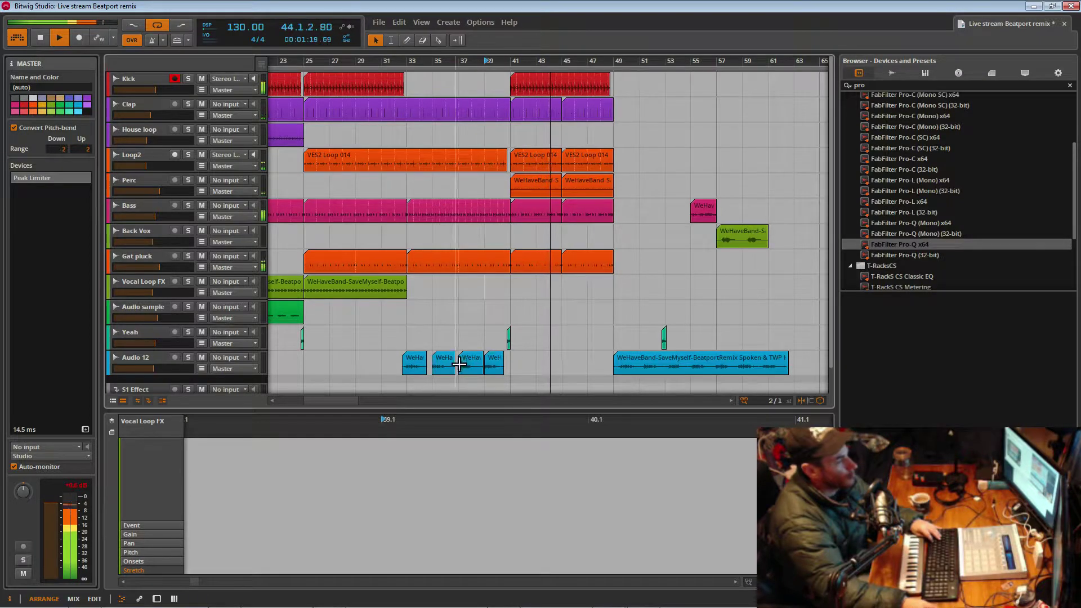
{"action": "left_click", "coordinate": [395, 320]}
{"action": "left_click", "coordinate": [395, 320]}
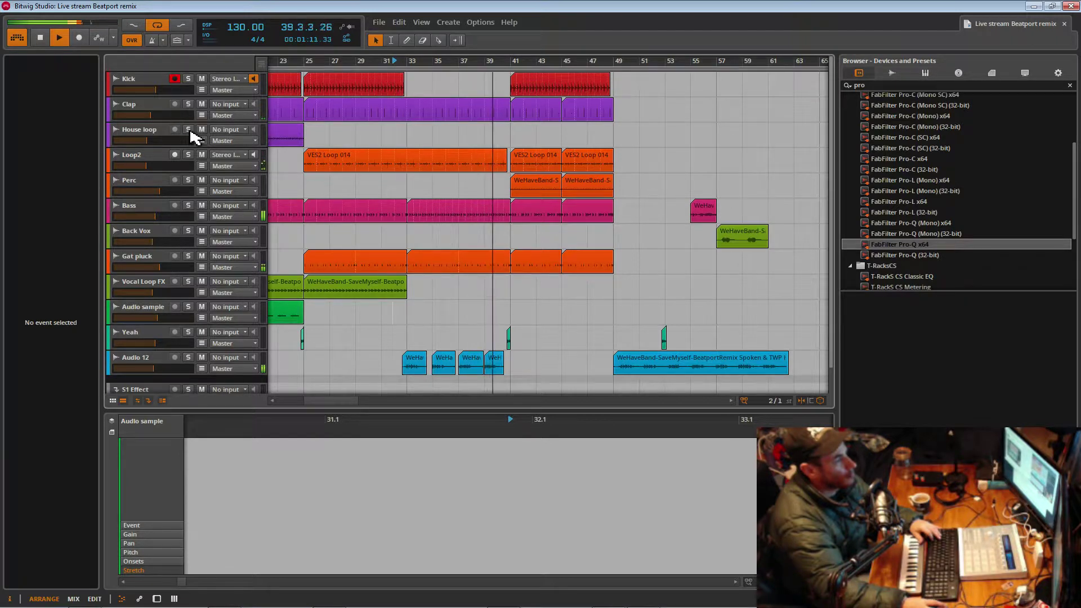
- Solo Loop2, trim the start of the longer audio event in the VES2 Loop 014 clip's first bar to 1.2.4.37, and unsolo the track
{"action": "left_click", "coordinate": [188, 155]}
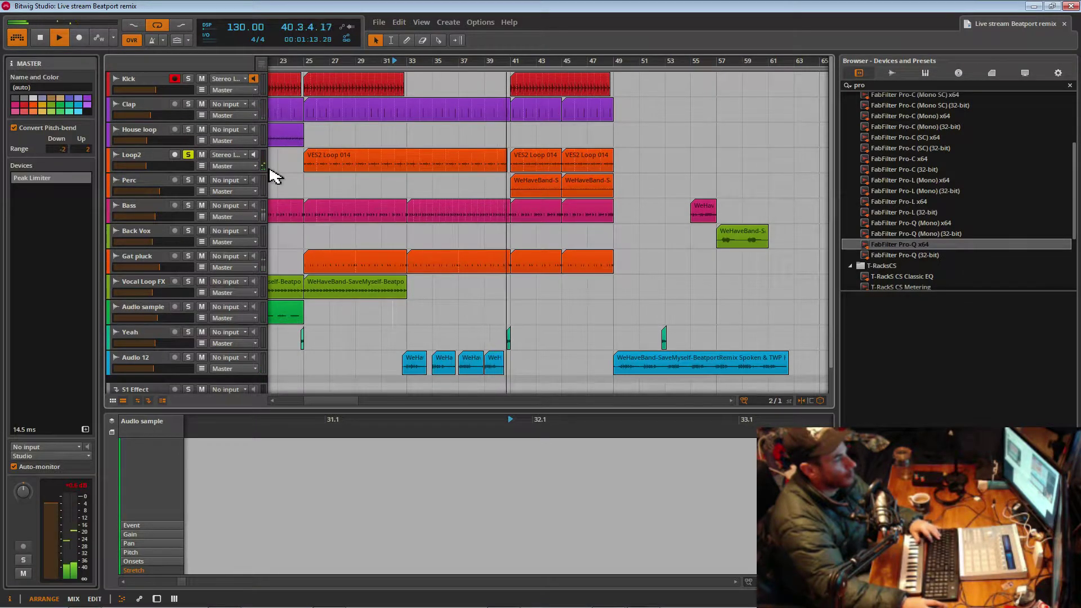
{"action": "left_click", "coordinate": [309, 167]}
{"action": "left_click_drag", "start_coordinate": [257, 422], "coordinate": [257, 479]}
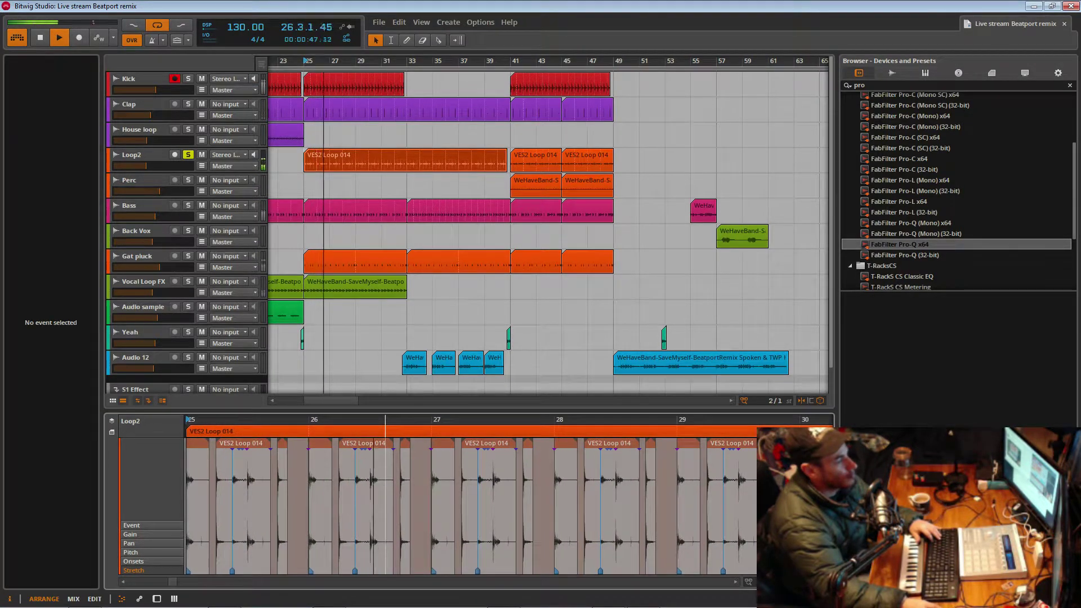
{"action": "left_click", "coordinate": [239, 452]}
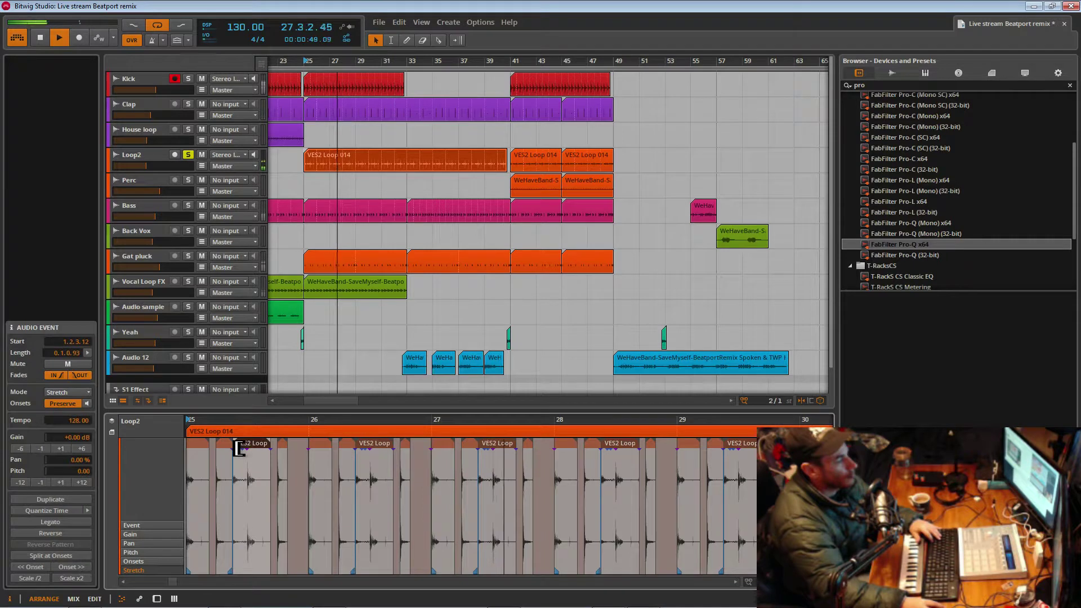
{"action": "left_click", "coordinate": [243, 448], "text": "alt"}
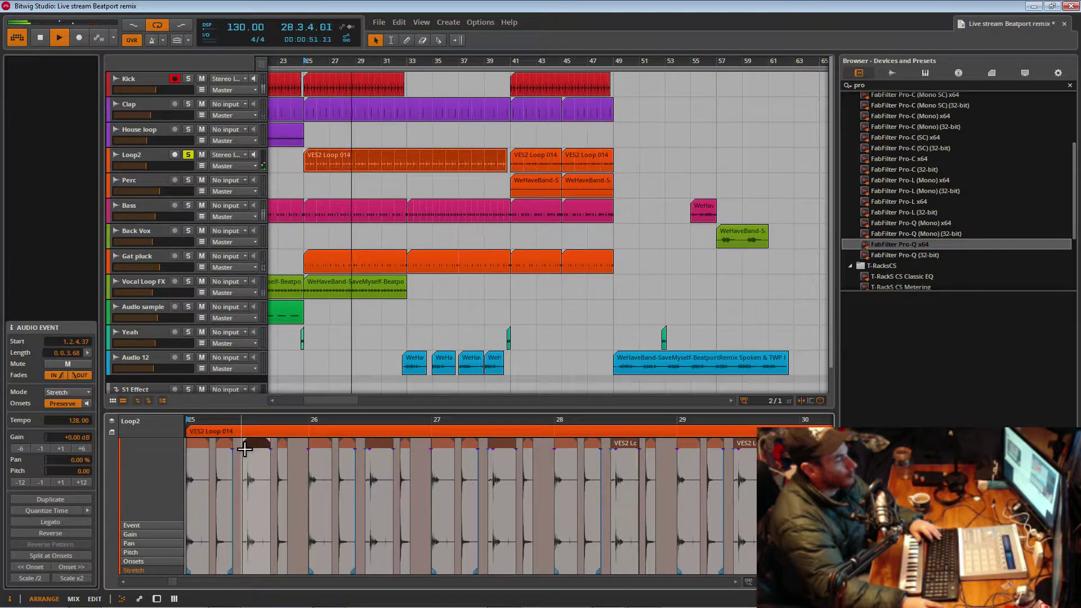
{"action": "left_click", "coordinate": [190, 155]}
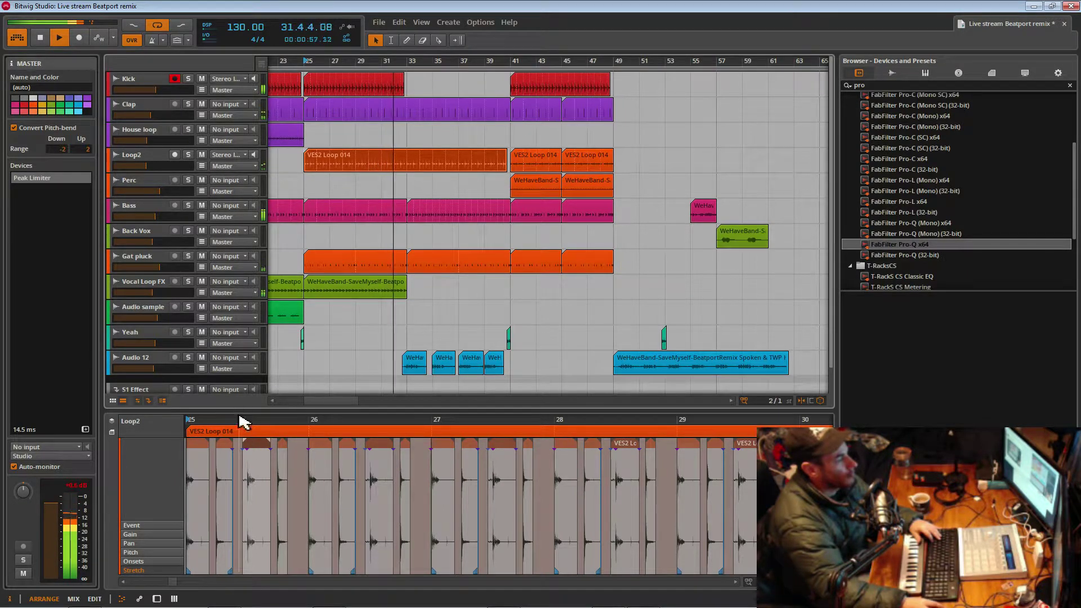
- Refine the trimmed VES2 Loop 014 event's start to 1.2.4.98, shorten the preceding event to 0.0.2.10, and save the project
{"action": "left_click_drag", "start_coordinate": [238, 420], "coordinate": [386, 446]}
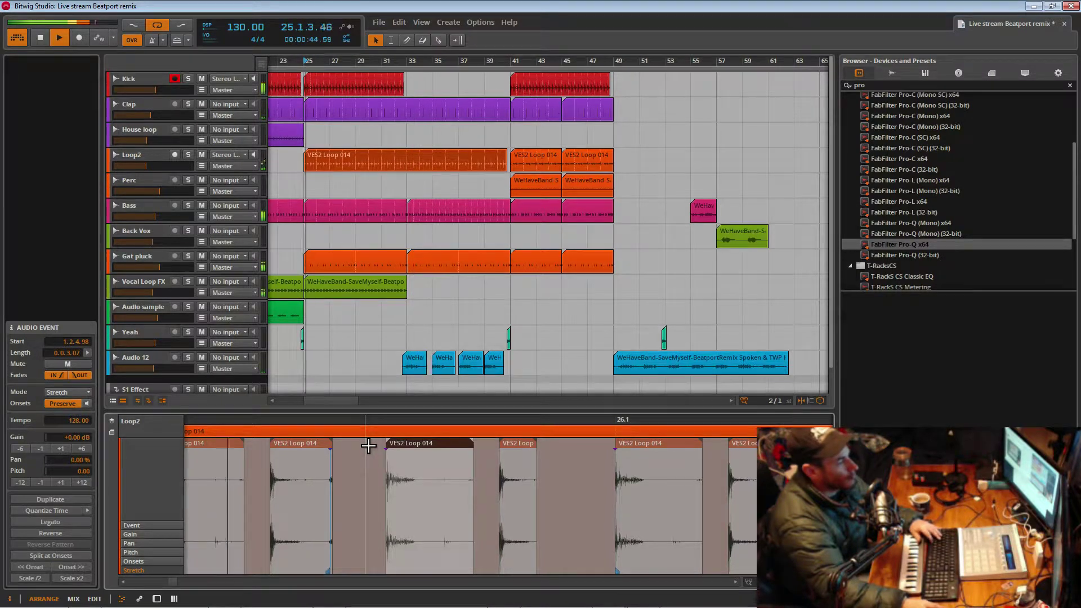
{"action": "left_click", "coordinate": [335, 449]}
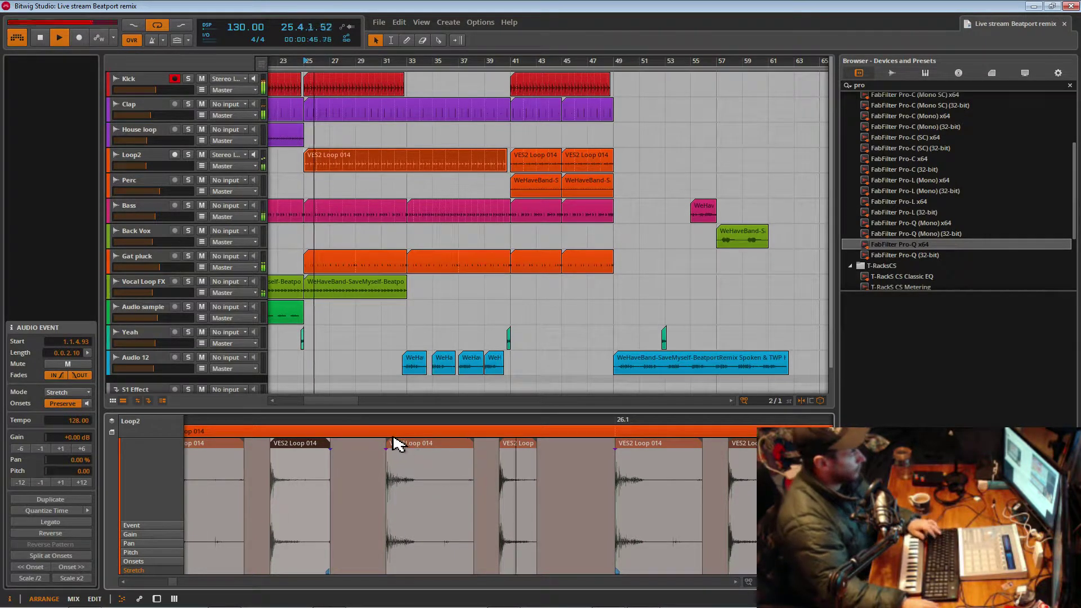
{"action": "key", "text": "ctrl+s"}
- Review the arrangement from bar 25, shorten the Kick clip there to 7.0.0.00, and save the project
{"action": "left_click_drag", "start_coordinate": [361, 61], "coordinate": [368, 29]}
{"action": "key", "text": "space"}
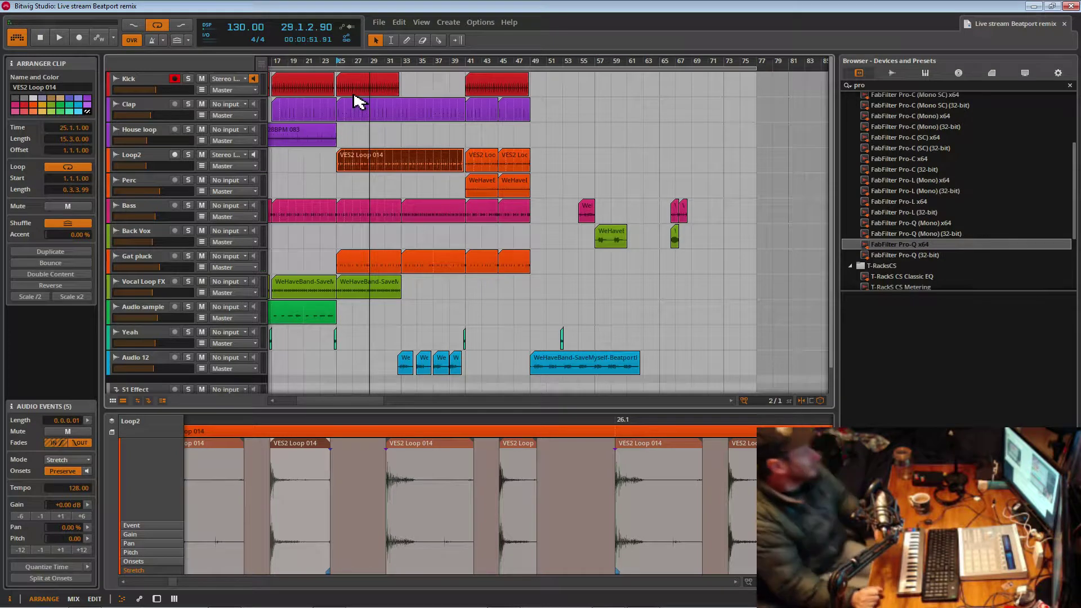
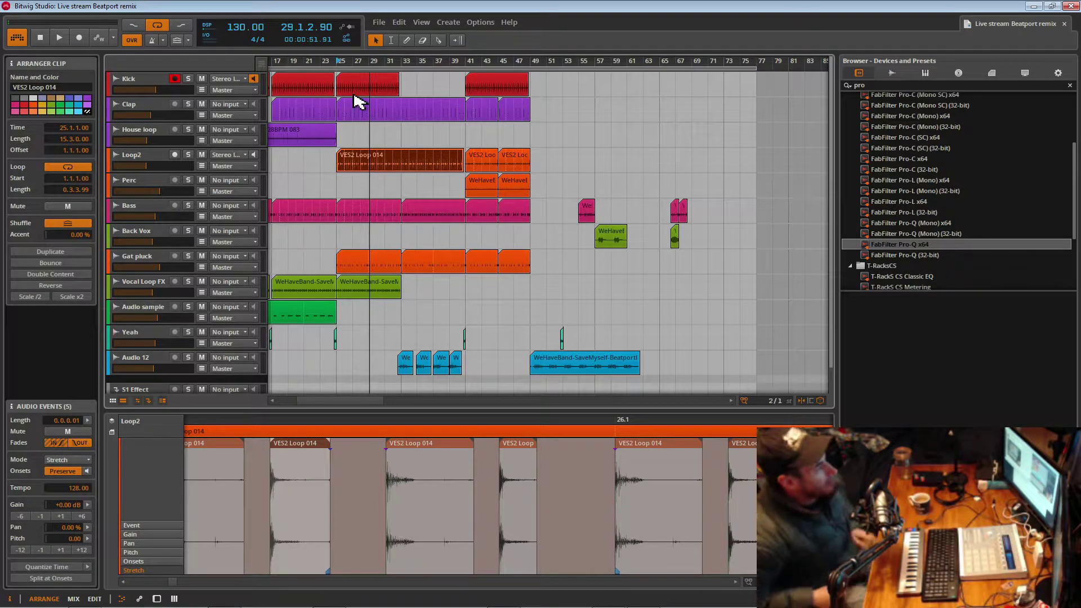
{"action": "key", "text": "space"}
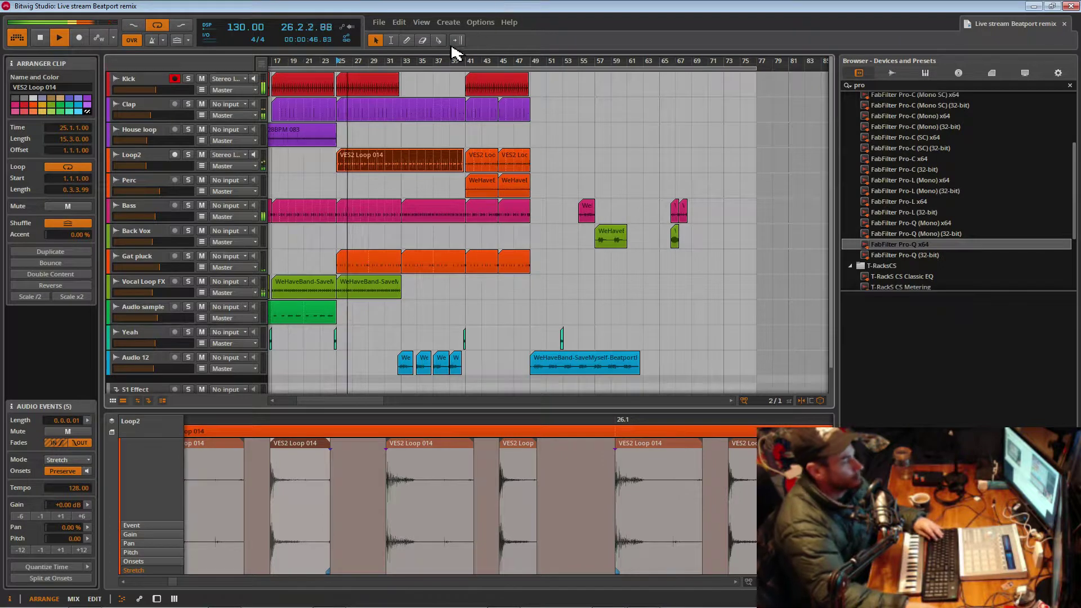
{"action": "left_click_drag", "start_coordinate": [450, 60], "coordinate": [539, 112]}
{"action": "scroll", "coordinate": [676, 66], "scroll_direction": "down", "scroll_amount": 5}
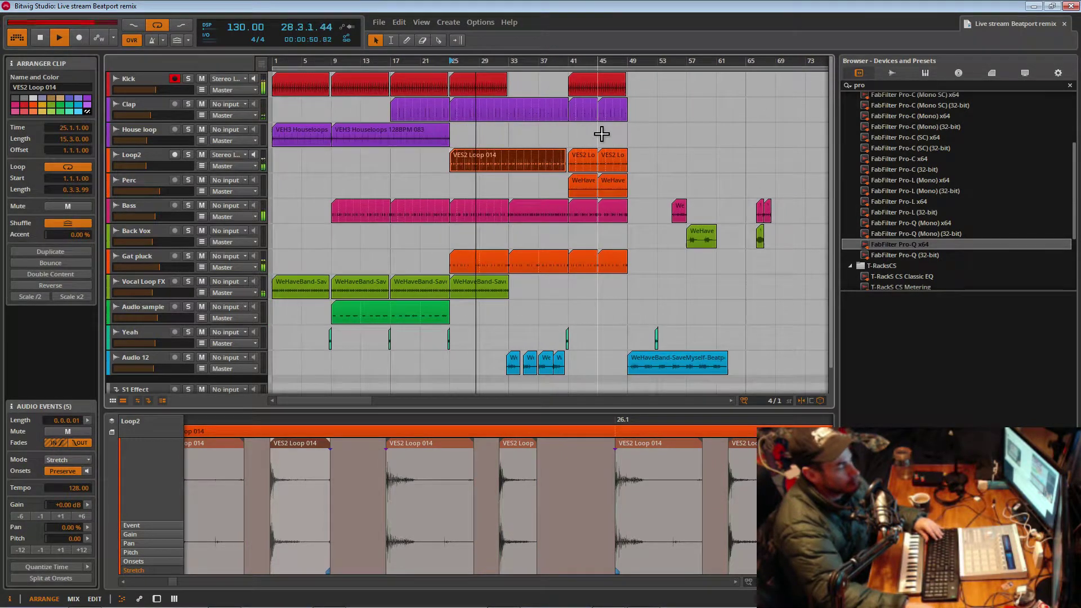
{"action": "scroll", "coordinate": [660, 65], "scroll_direction": "down", "scroll_amount": 3}
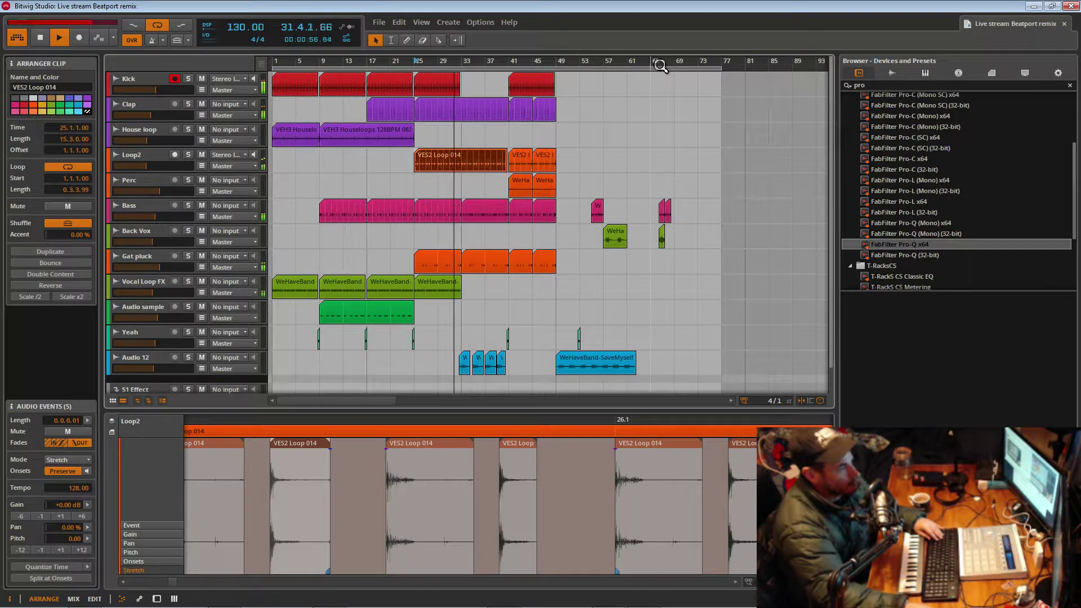
{"action": "left_click_drag", "start_coordinate": [485, 62], "coordinate": [516, 63]}
{"action": "key", "text": "ctrl+s"}
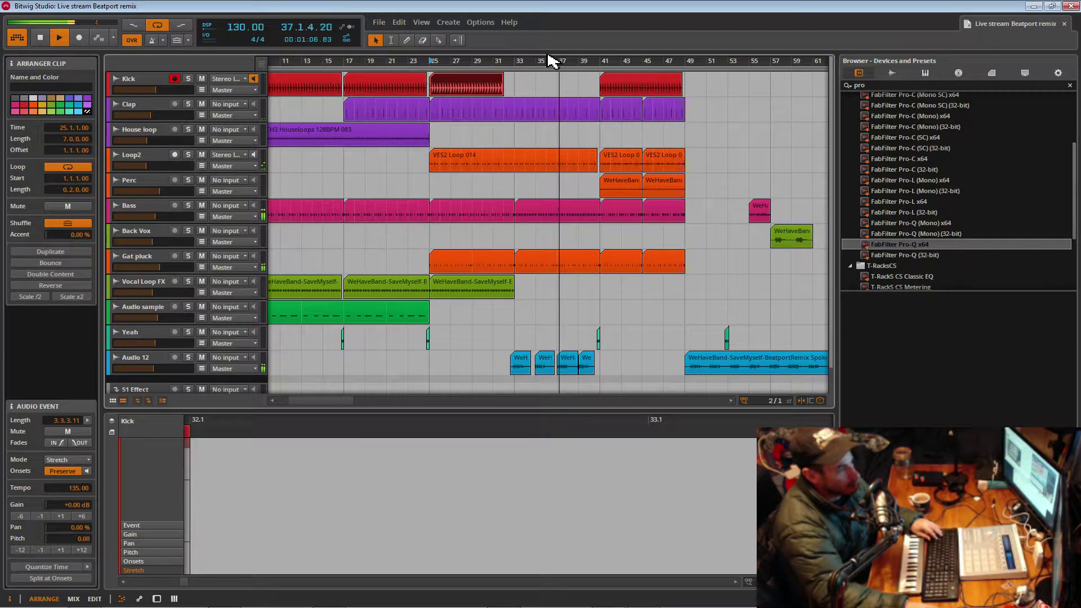
- Extend the end of the VES2 Loop 014 clip that starts at bar 25 on Loop2 to bar 41
{"action": "mouse_move", "coordinate": [557, 63]}
{"action": "left_mouse_down"}
{"action": "mouse_move", "coordinate": [547, 93]}
{"action": "mouse_move", "coordinate": [550, 69]}
{"action": "left_mouse_up"}
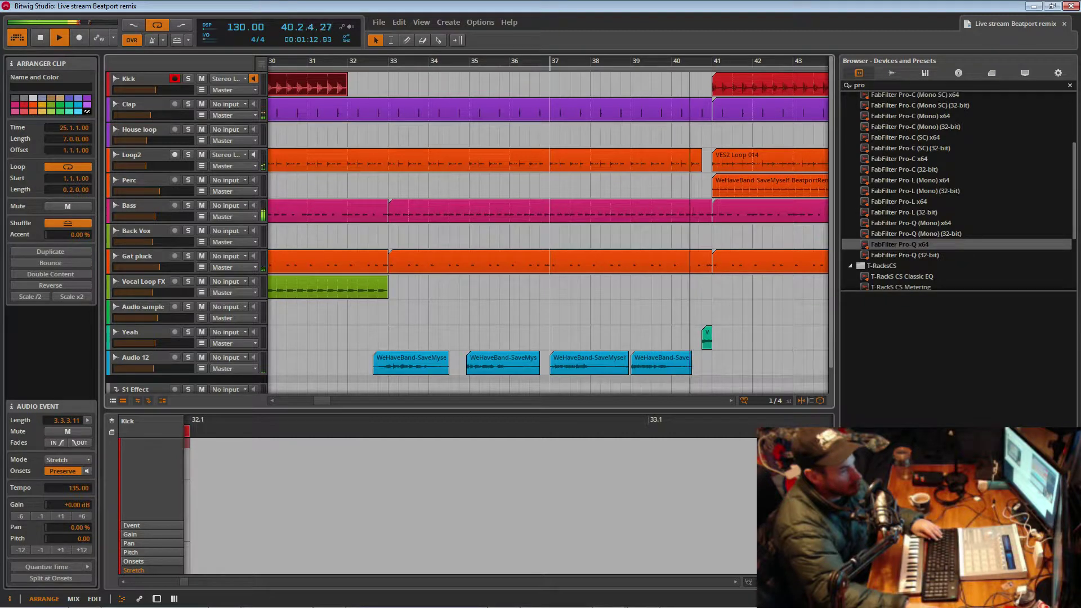
{"action": "scroll", "coordinate": [565, 231], "scroll_direction": "down", "scroll_amount": 6}
{"action": "scroll", "coordinate": [565, 230], "scroll_direction": "up", "scroll_amount": 7}
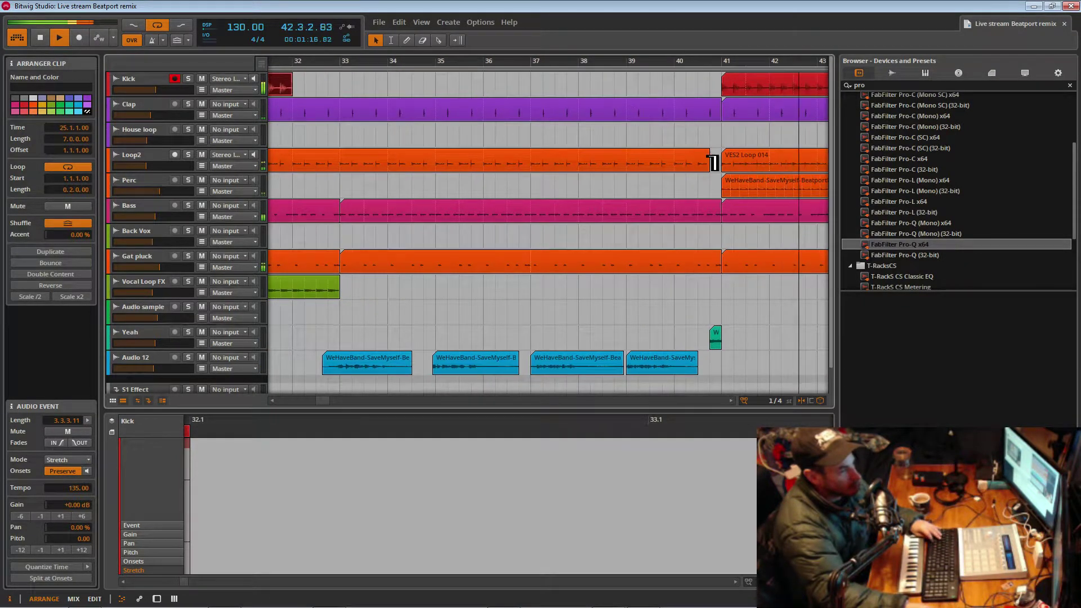
{"action": "left_click_drag", "start_coordinate": [711, 159], "coordinate": [717, 161]}
{"action": "left_click", "coordinate": [674, 140]}
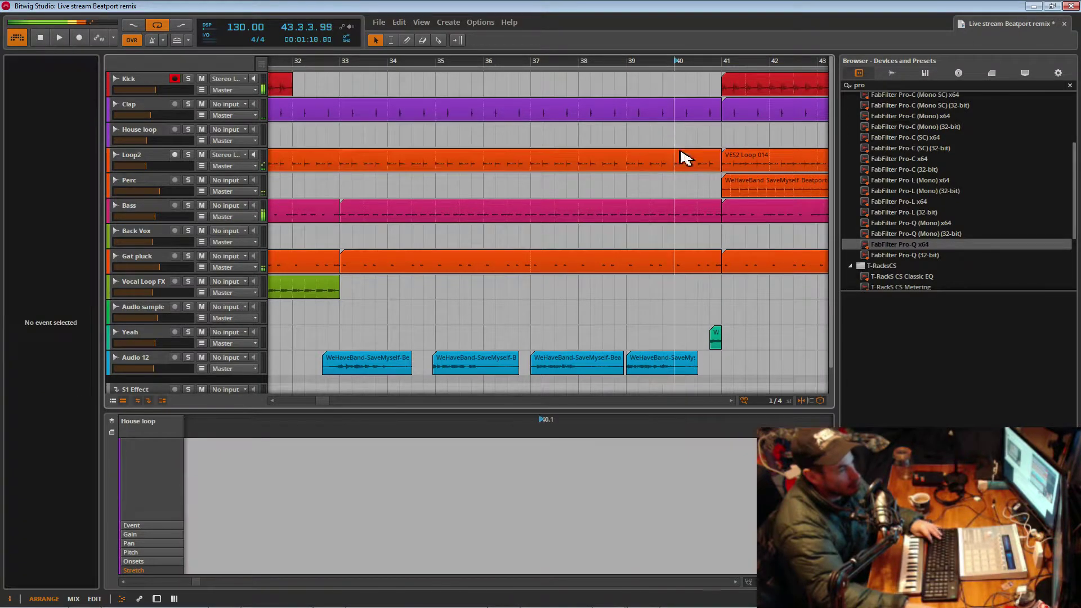
- Move the Yeah clip just before bar 41 to start at 41.1.1.00 and audition the transition
{"action": "left_click_drag", "start_coordinate": [716, 340], "coordinate": [731, 344]}
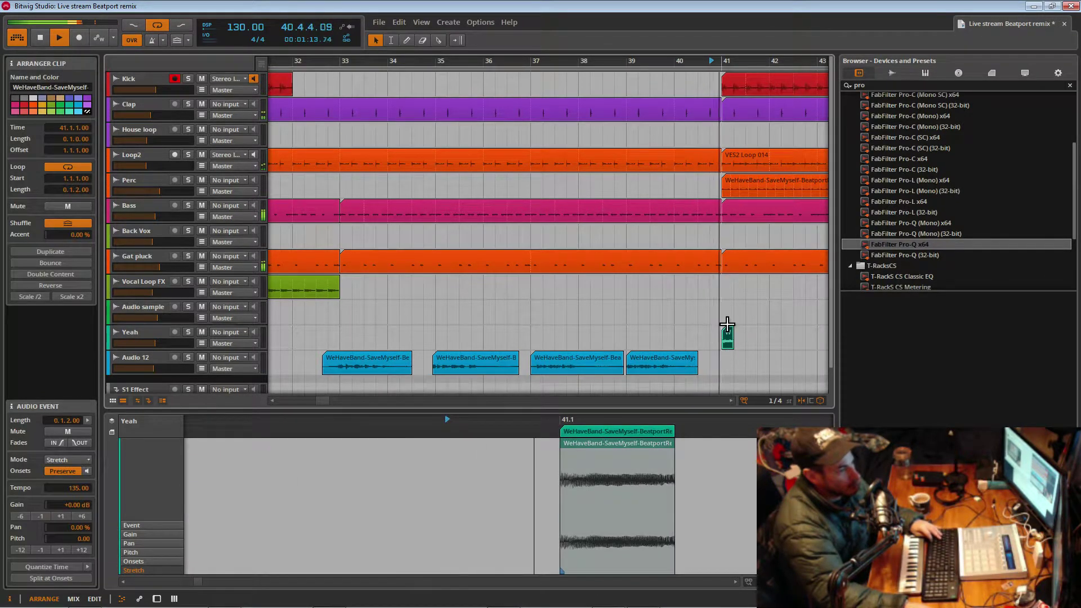
{"action": "left_click_drag", "start_coordinate": [729, 62], "coordinate": [608, 31]}
{"action": "scroll", "coordinate": [629, 75], "scroll_direction": "up", "scroll_amount": 4}
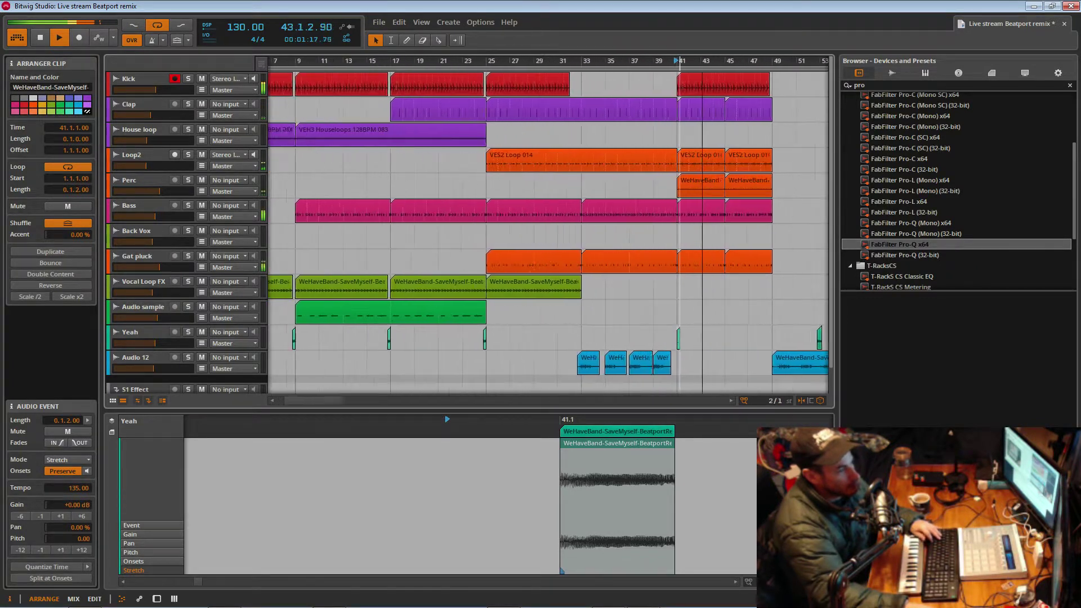
{"action": "key", "text": "space"}
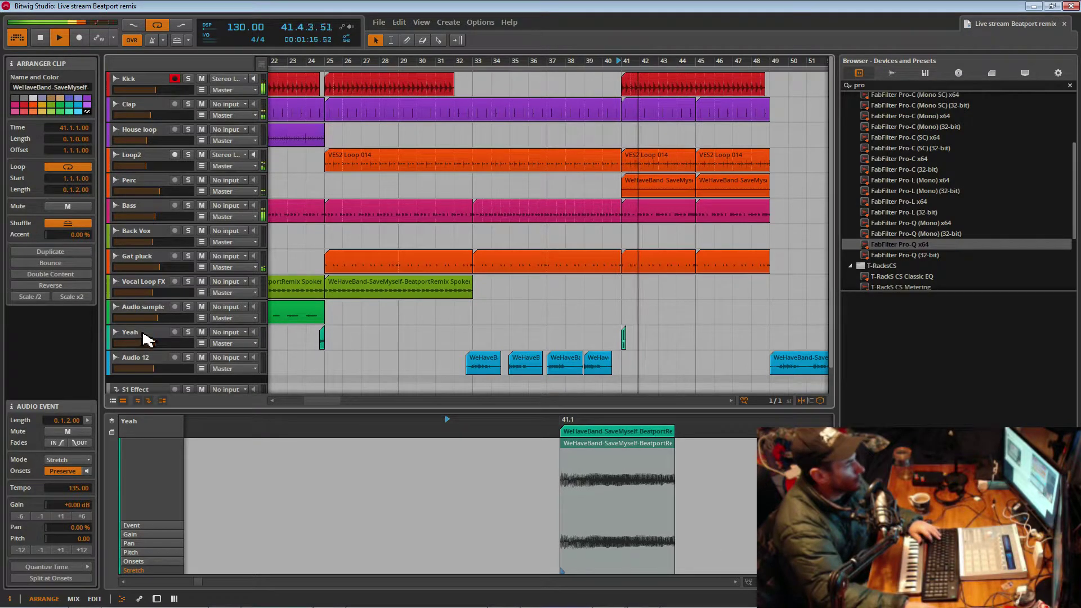
- Audition the Yeah clip at 24.4.1.00 and add a Delay-2 after the EQ-5 on the Yeah track
{"action": "left_click", "coordinate": [143, 333]}
{"action": "left_click", "coordinate": [322, 339]}
{"action": "key", "text": "space"}
{"action": "key", "text": "space"}
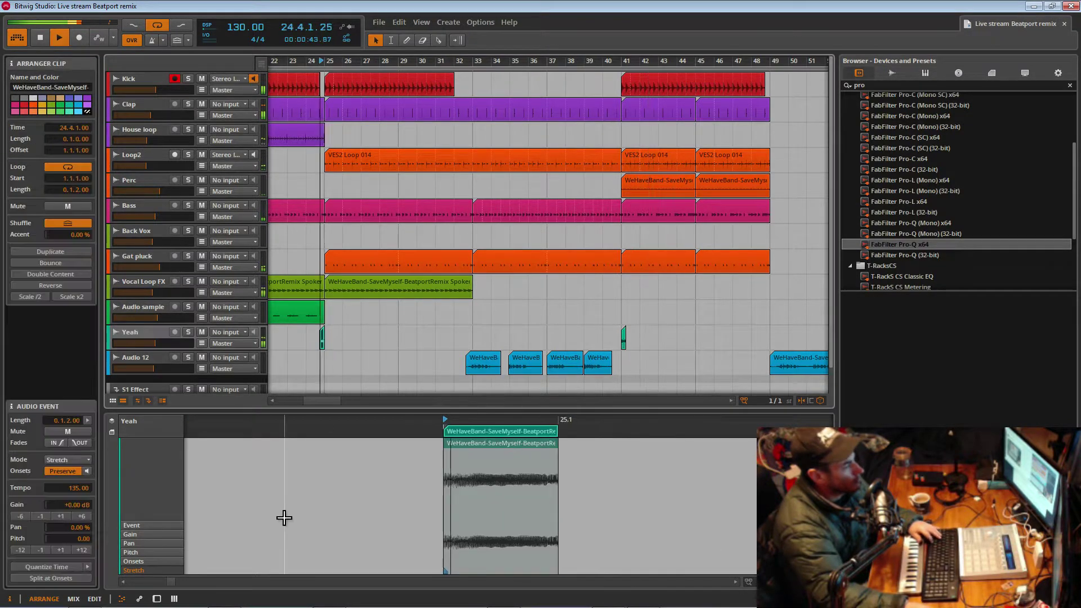
{"action": "left_click", "coordinate": [157, 599]}
{"action": "left_click", "coordinate": [527, 523]}
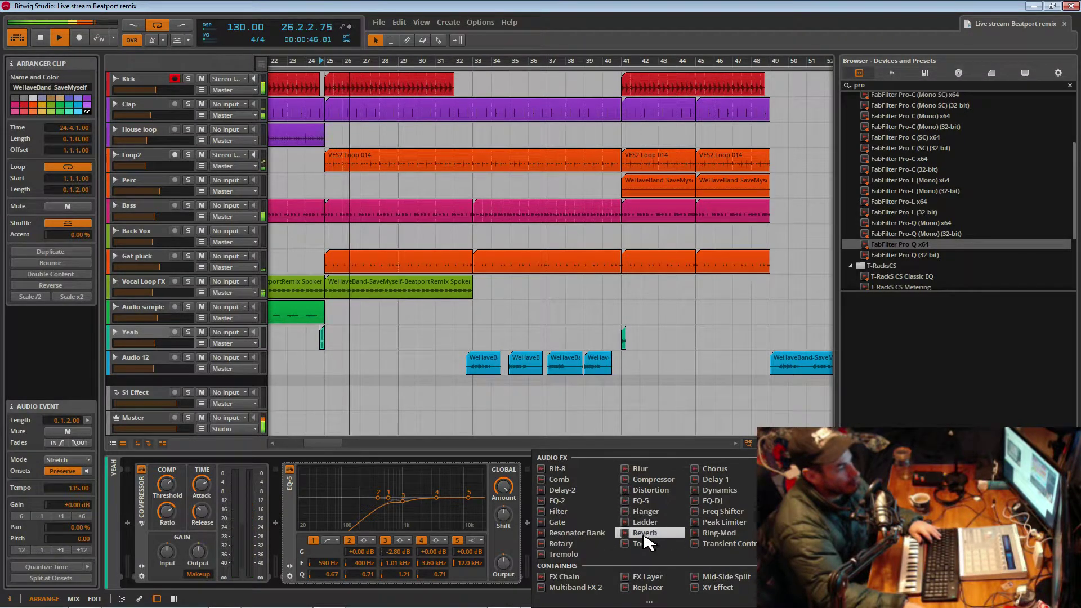
{"action": "left_click", "coordinate": [595, 492]}
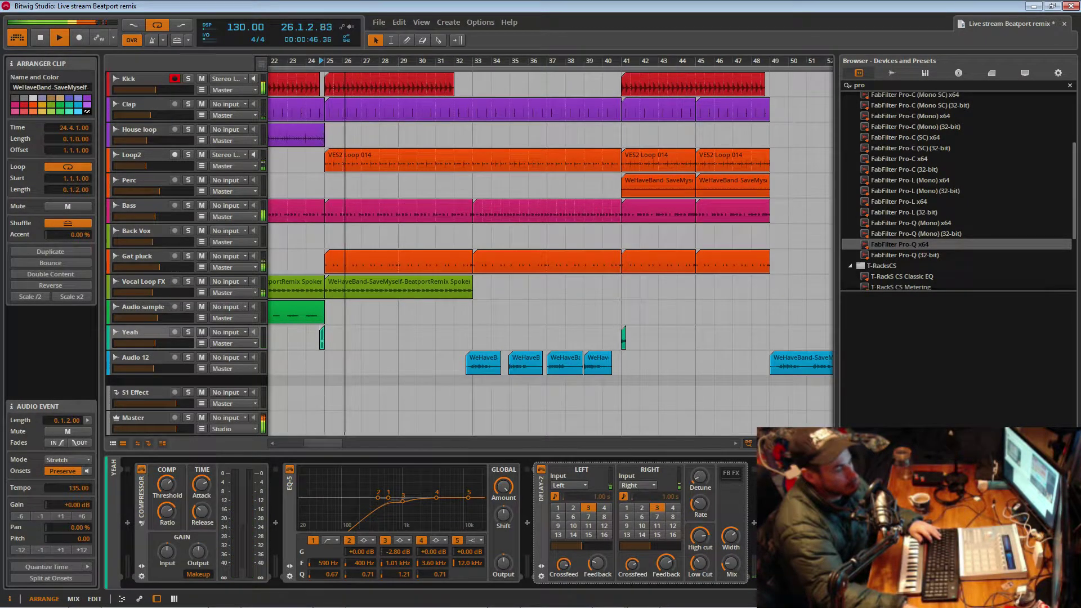
- Add a Reverb after the Delay-2 on the Yeah track, then solo the track and audition the clip at 24.4.1.00
{"action": "key", "text": "space"}
{"action": "key", "text": "space"}
{"action": "left_click_drag", "start_coordinate": [642, 586], "coordinate": [796, 586]}
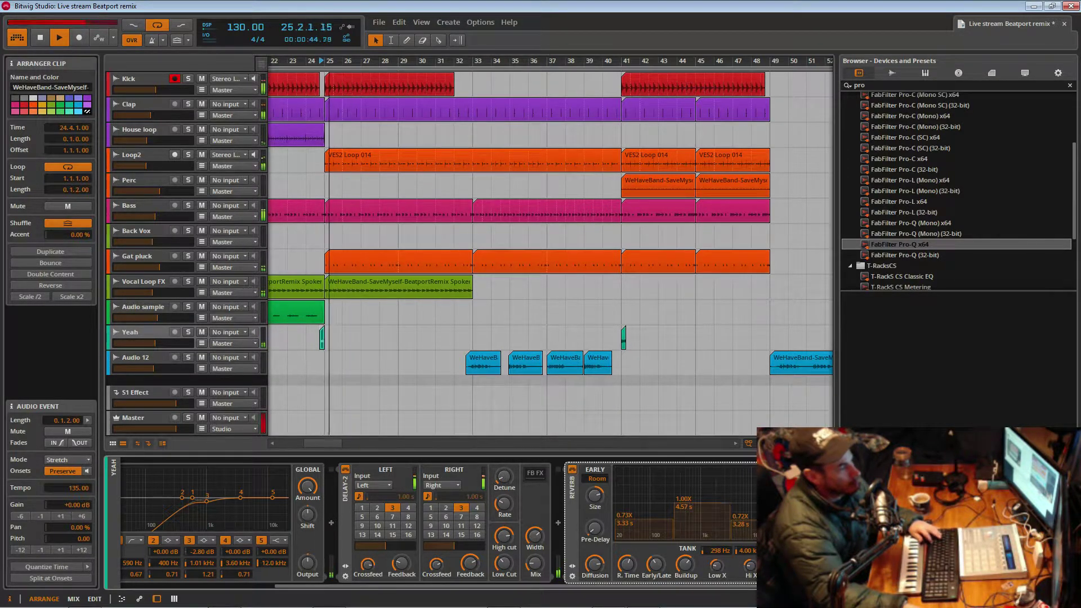
{"action": "left_click", "coordinate": [188, 332]}
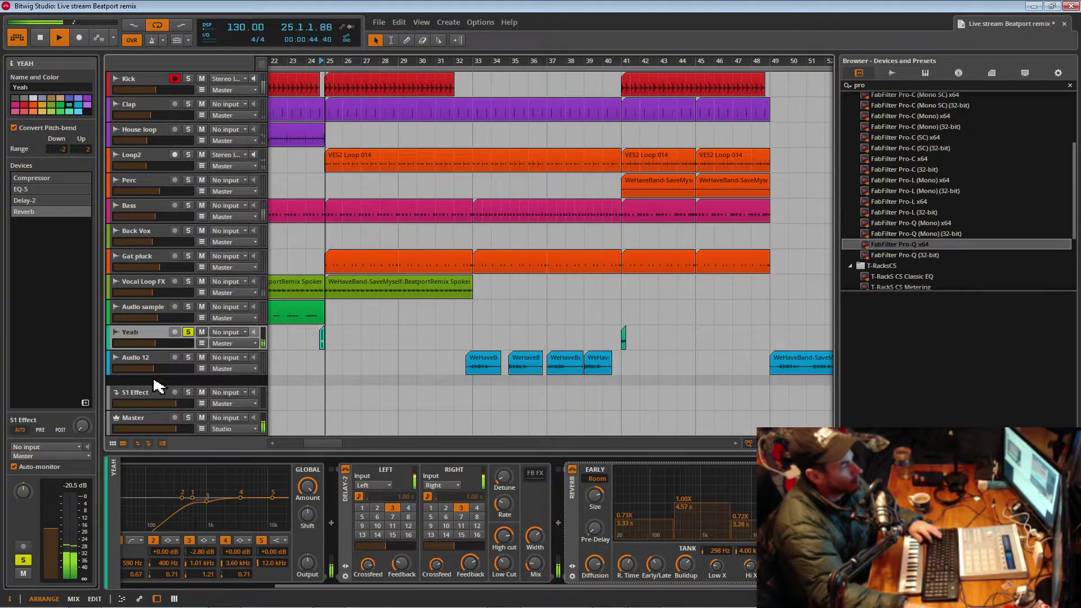
{"action": "left_click", "coordinate": [322, 339]}
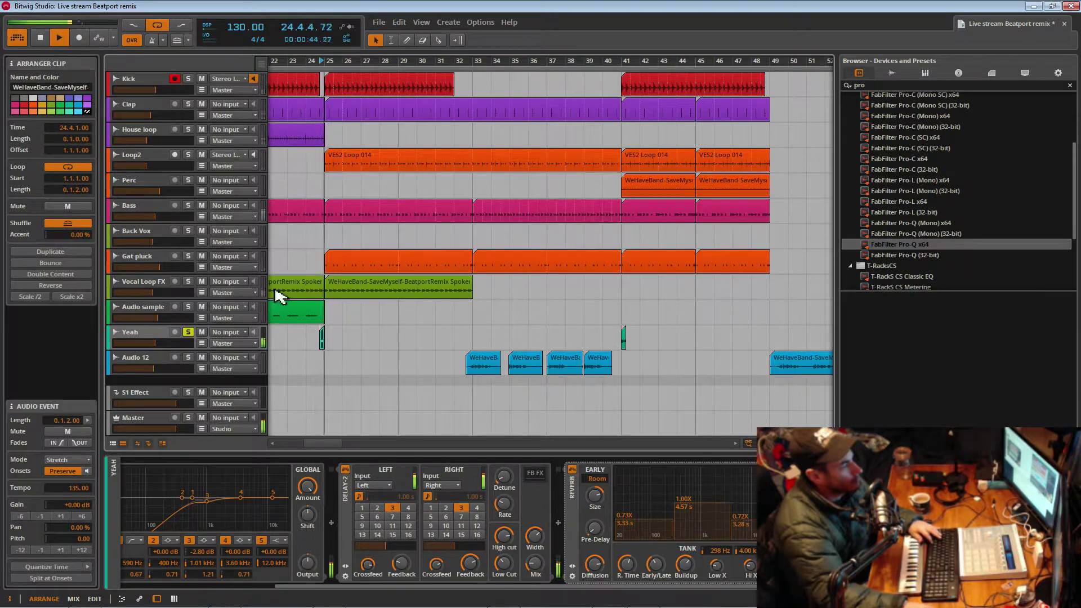
- Apply a fade-out to all five Yeah clips, audition them, and unsolo the Yeah track
{"action": "left_click_drag", "start_coordinate": [362, 60], "coordinate": [500, 68]}
{"action": "left_click_drag", "start_coordinate": [589, 345], "coordinate": [282, 329]}
{"action": "left_click", "coordinate": [86, 443]}
{"action": "key", "text": "space"}
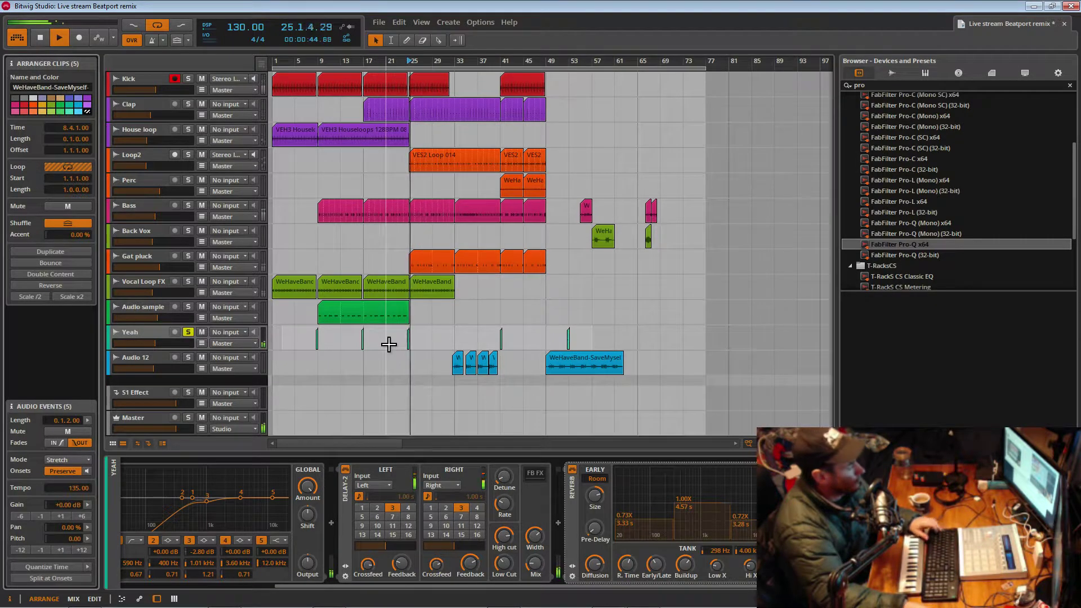
{"action": "left_click", "coordinate": [189, 332]}
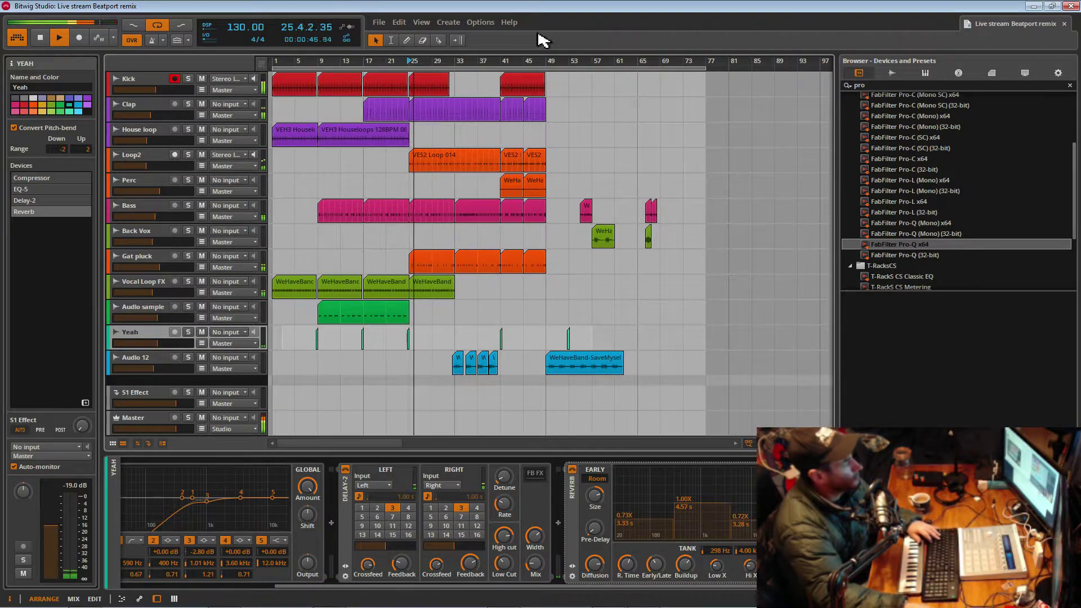
- Set the Kick track volume to -9.05 dB and fine-tune the House loop track volume while playing the arrangement from bar 25
{"action": "left_click_drag", "start_coordinate": [468, 68], "coordinate": [494, 79]}
{"action": "scroll", "coordinate": [575, 76], "scroll_direction": "up", "scroll_amount": 4}
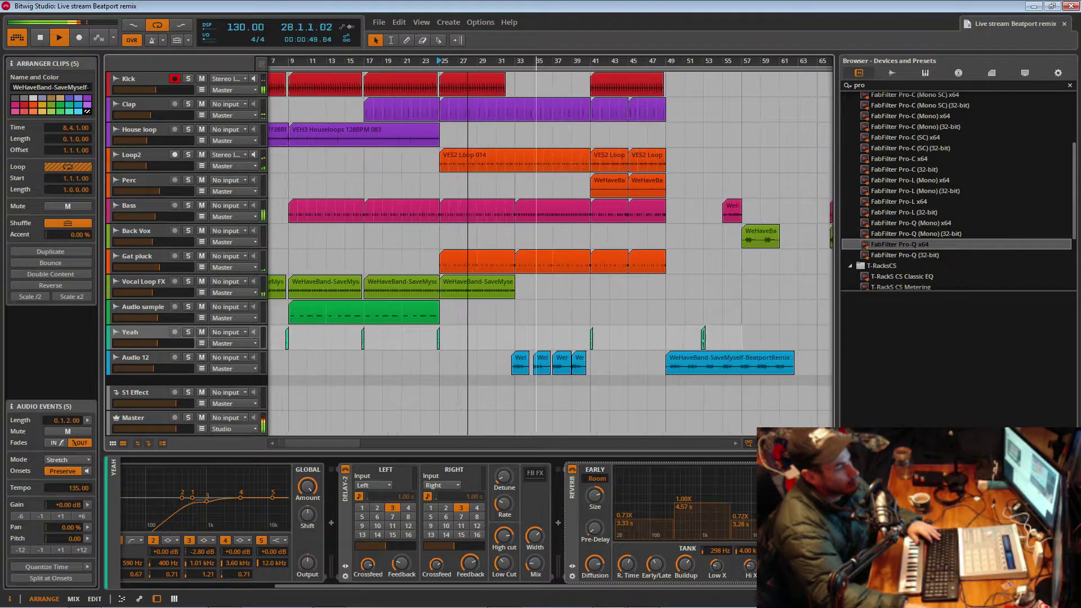
{"action": "left_click_drag", "start_coordinate": [599, 61], "coordinate": [477, 61]}
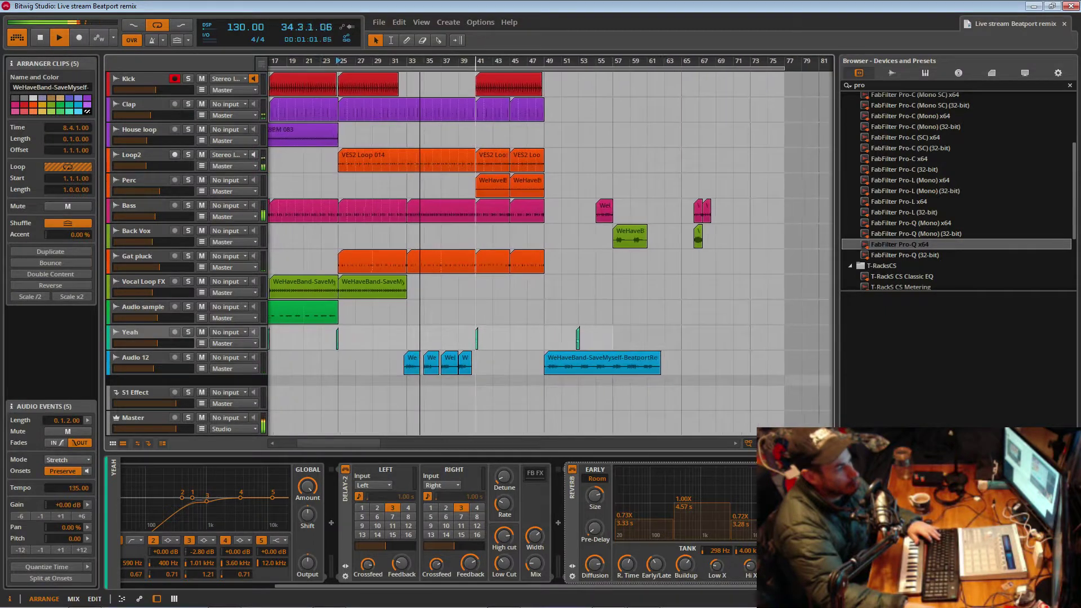
{"action": "left_click_drag", "start_coordinate": [478, 62], "coordinate": [570, 98]}
{"action": "mouse_move", "coordinate": [505, 78]}
{"action": "left_mouse_down"}
{"action": "mouse_move", "coordinate": [505, 100]}
{"action": "mouse_move", "coordinate": [505, 69]}
{"action": "left_mouse_up"}
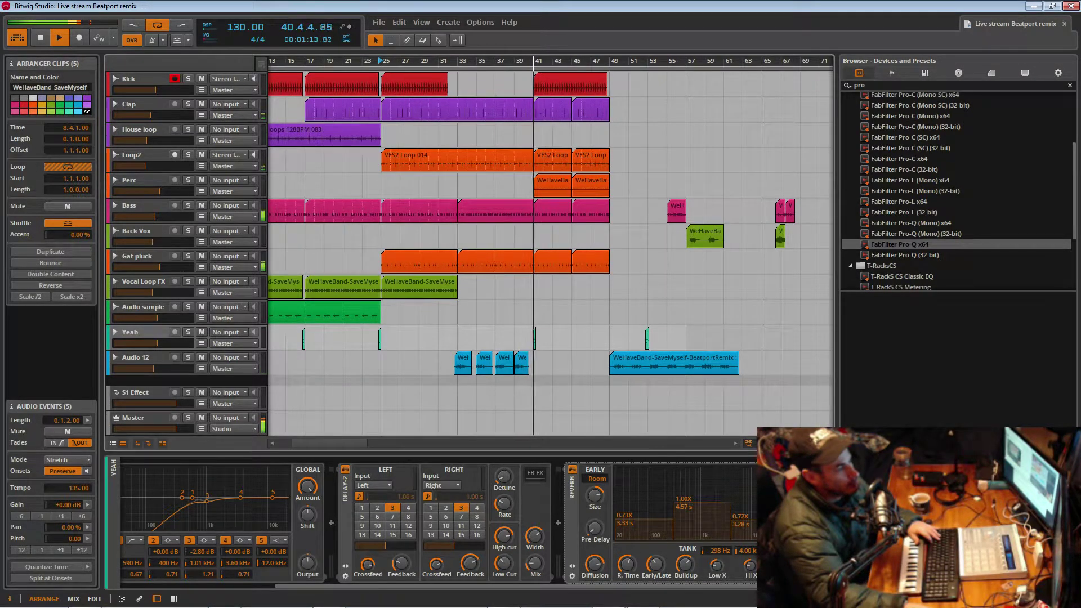
{"action": "mouse_move", "coordinate": [505, 70]}
{"action": "left_mouse_down"}
{"action": "mouse_move", "coordinate": [505, 84]}
{"action": "mouse_move", "coordinate": [505, 76]}
{"action": "left_mouse_up"}
{"action": "left_click_drag", "start_coordinate": [158, 89], "coordinate": [157, 90]}
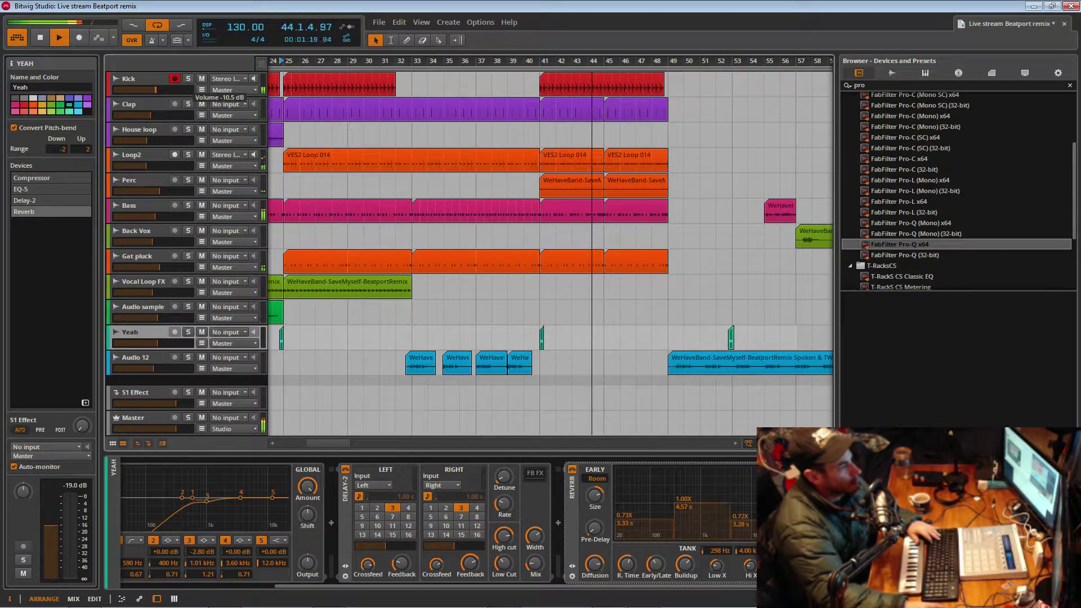
{"action": "left_click_drag", "start_coordinate": [157, 91], "coordinate": [158, 92]}
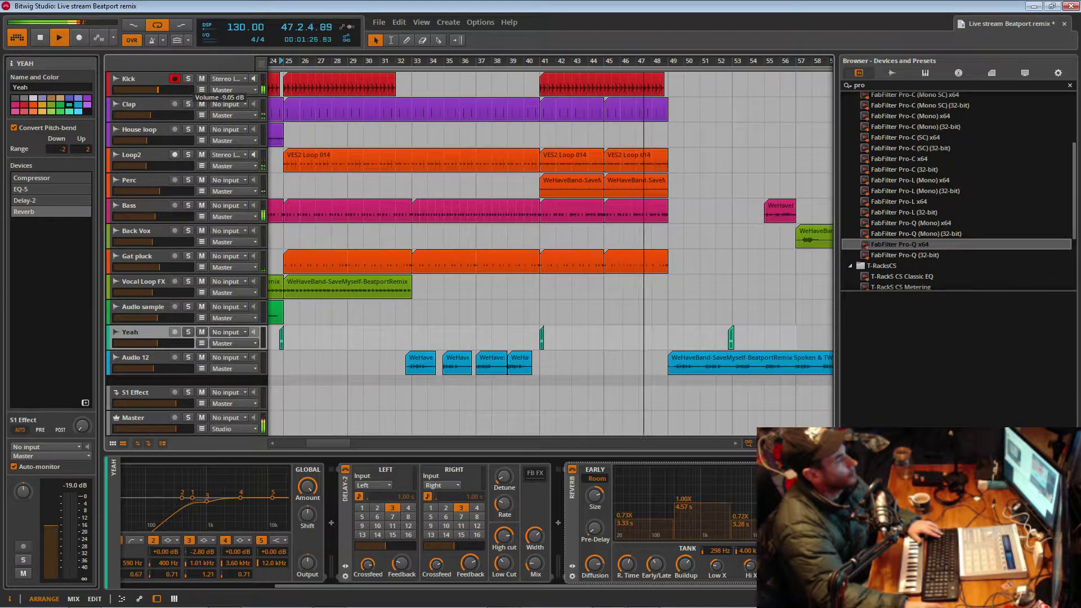
{"action": "left_click_drag", "start_coordinate": [159, 90], "coordinate": [158, 91]}
{"action": "key", "text": "space"}
{"action": "key", "text": "space"}
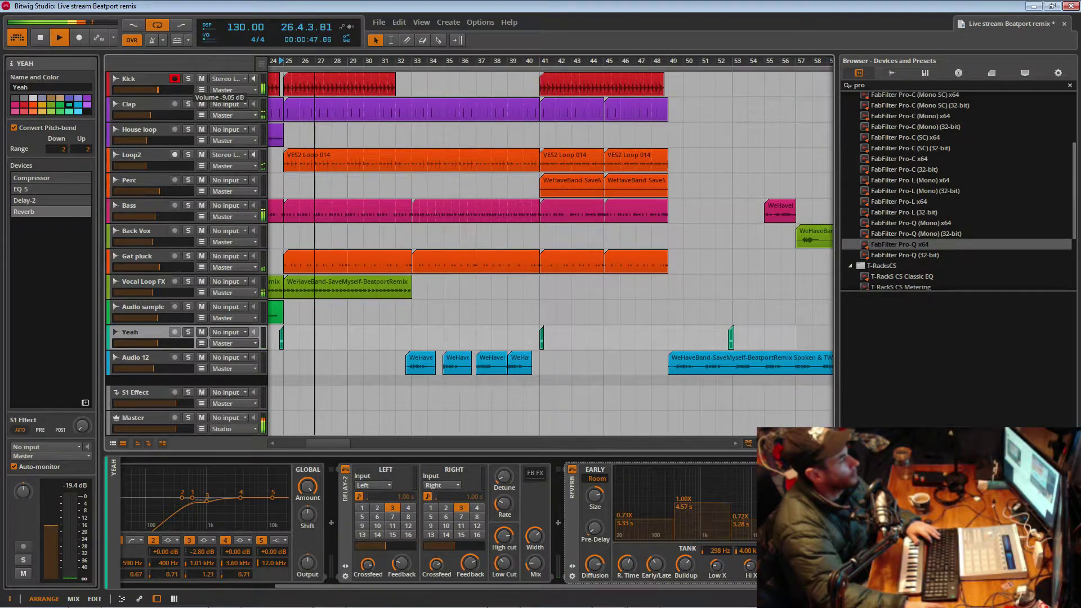
{"action": "left_click_drag", "start_coordinate": [147, 140], "coordinate": [148, 141]}
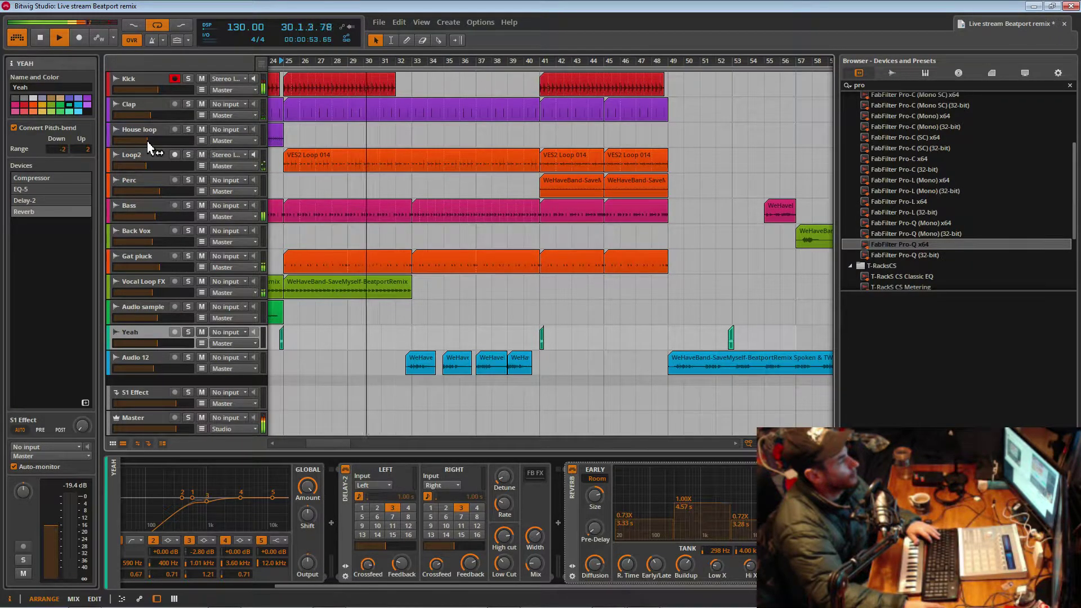
{"action": "left_click_drag", "start_coordinate": [172, 90], "coordinate": [172, 90]}
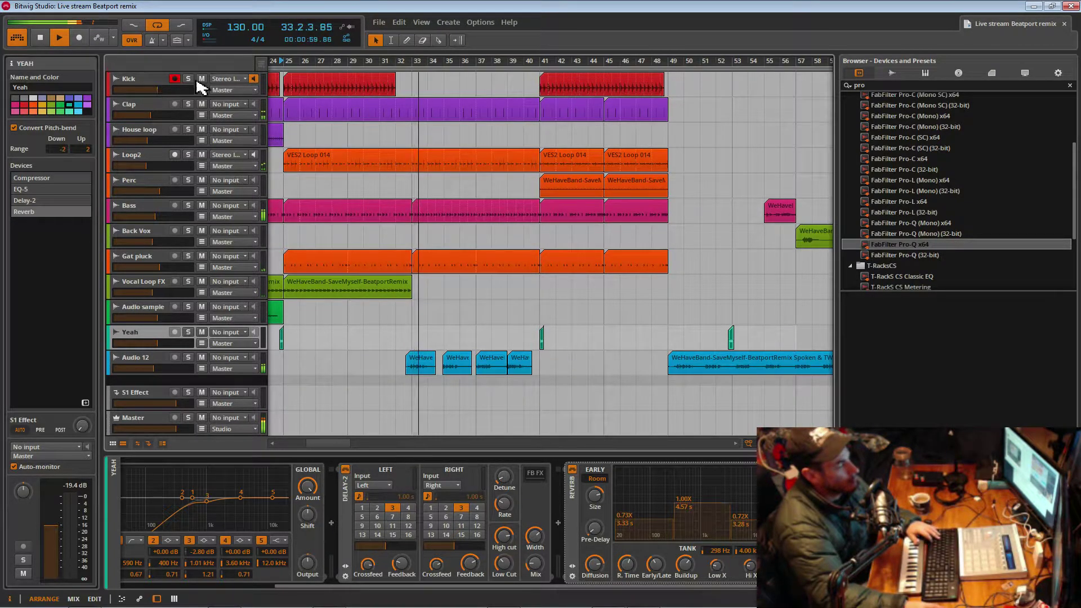
- Try shortening the VES2 Loop 014 clip at bar 25 to a length of 12.0.0.00, and undo the changes
{"action": "left_click_drag", "start_coordinate": [556, 61], "coordinate": [556, 16]}
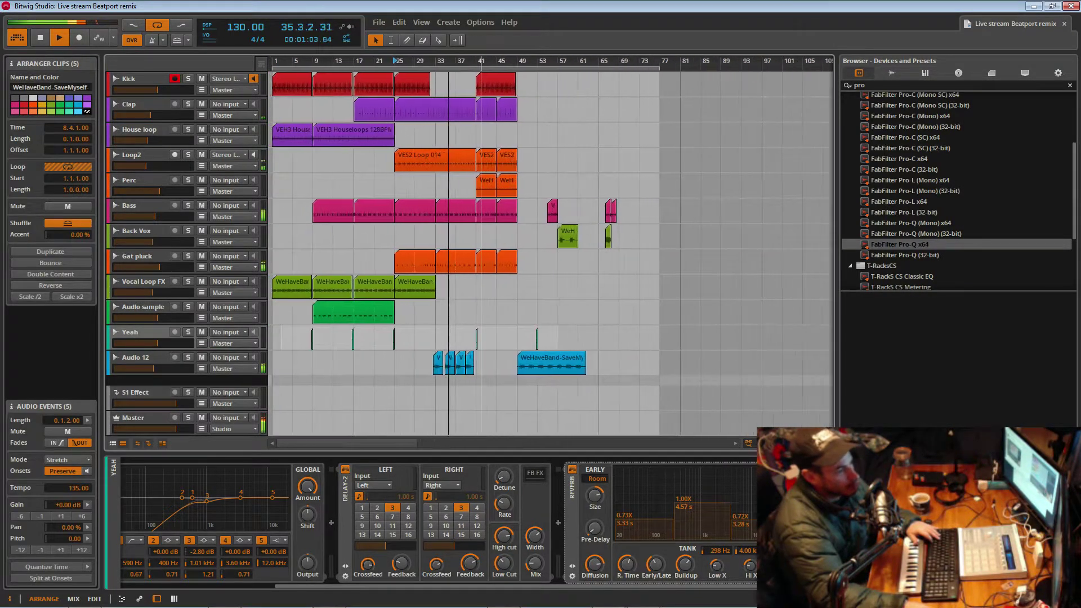
{"action": "left_click_drag", "start_coordinate": [477, 60], "coordinate": [494, 123]}
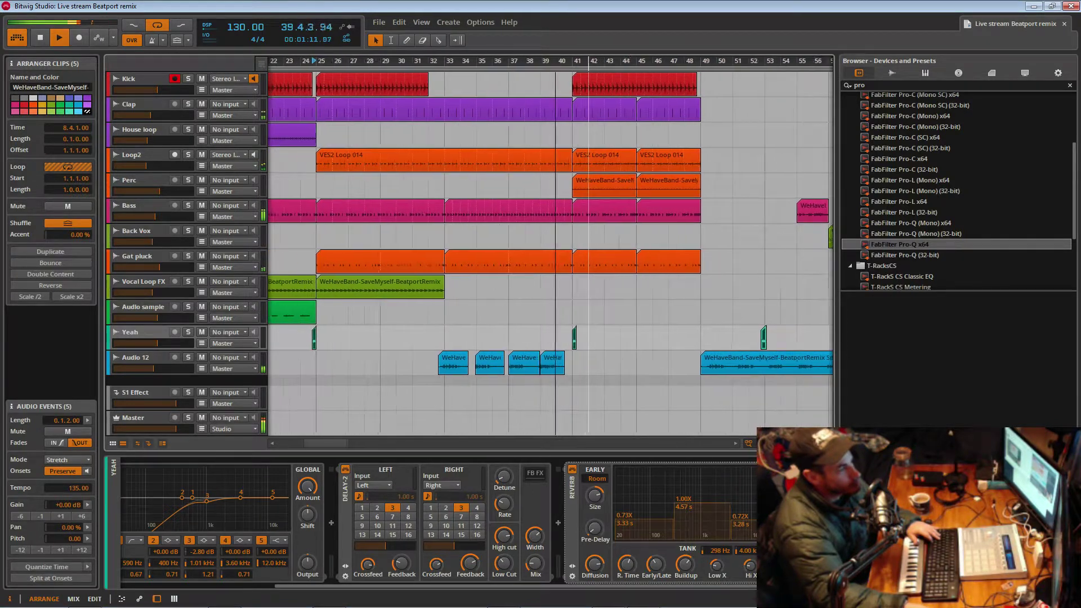
{"action": "left_click_drag", "start_coordinate": [565, 166], "coordinate": [449, 165]}
{"action": "left_click", "coordinate": [441, 145]}
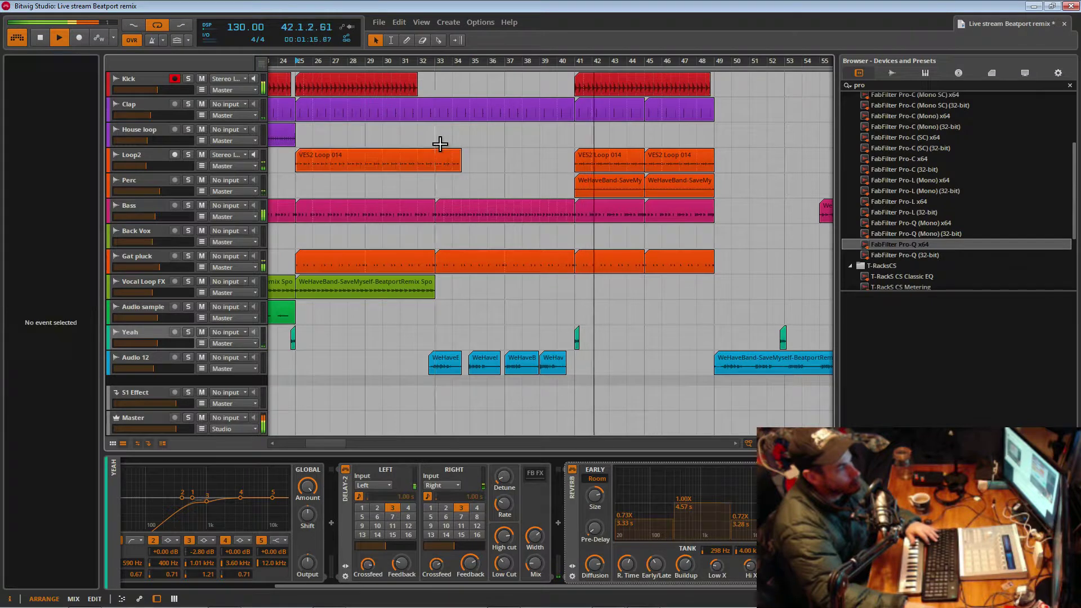
{"action": "left_click_drag", "start_coordinate": [462, 174], "coordinate": [506, 176]}
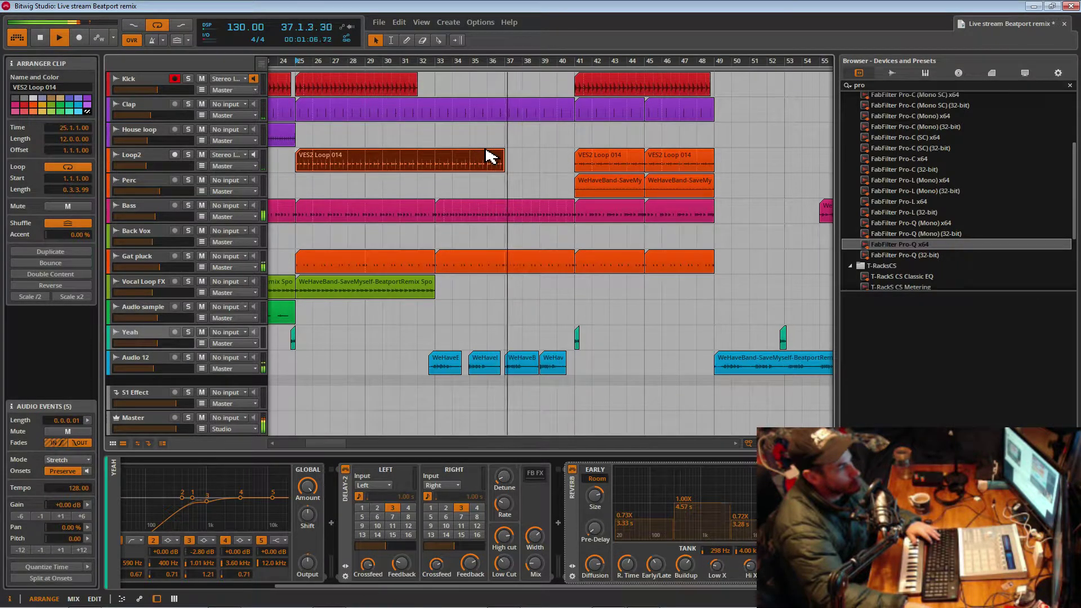
{"action": "key", "text": "ctrl+z"}
{"action": "key", "text": "ctrl+z"}
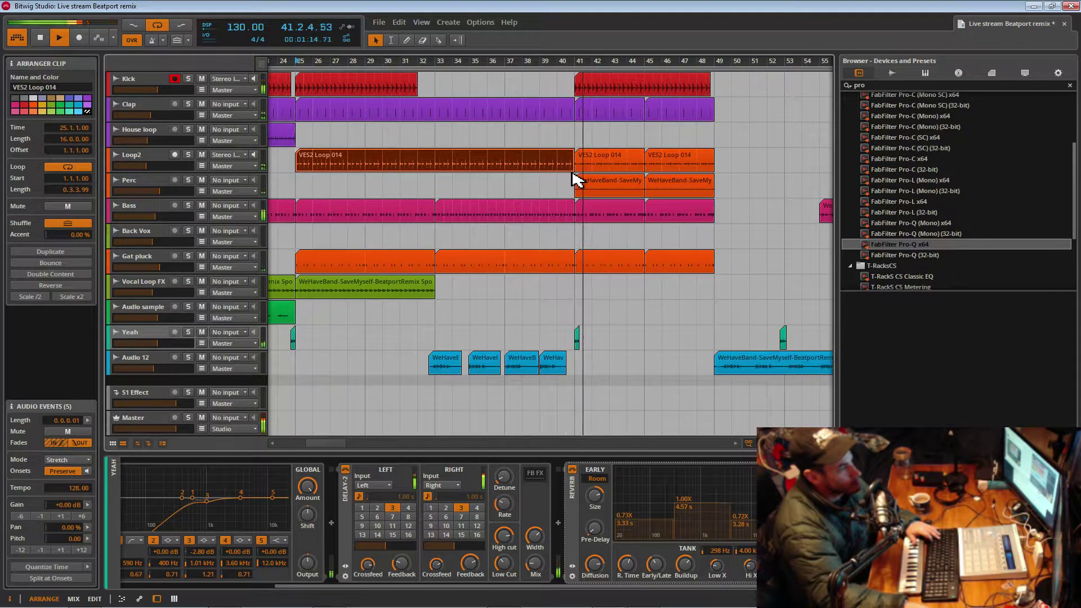
- Shorten the VES2 Loop 014 clip at bar 25 to 12.0.0.00, audition from bars 35 and 33, and save the project
{"action": "left_click_drag", "start_coordinate": [575, 175], "coordinate": [496, 179]}
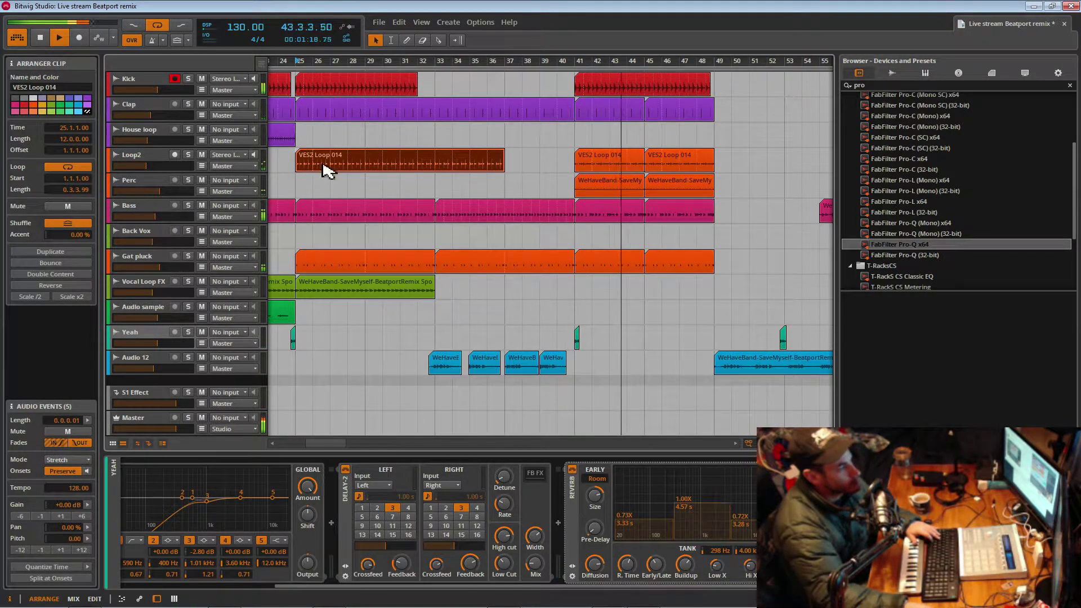
{"action": "left_click_drag", "start_coordinate": [145, 167], "coordinate": [146, 167]}
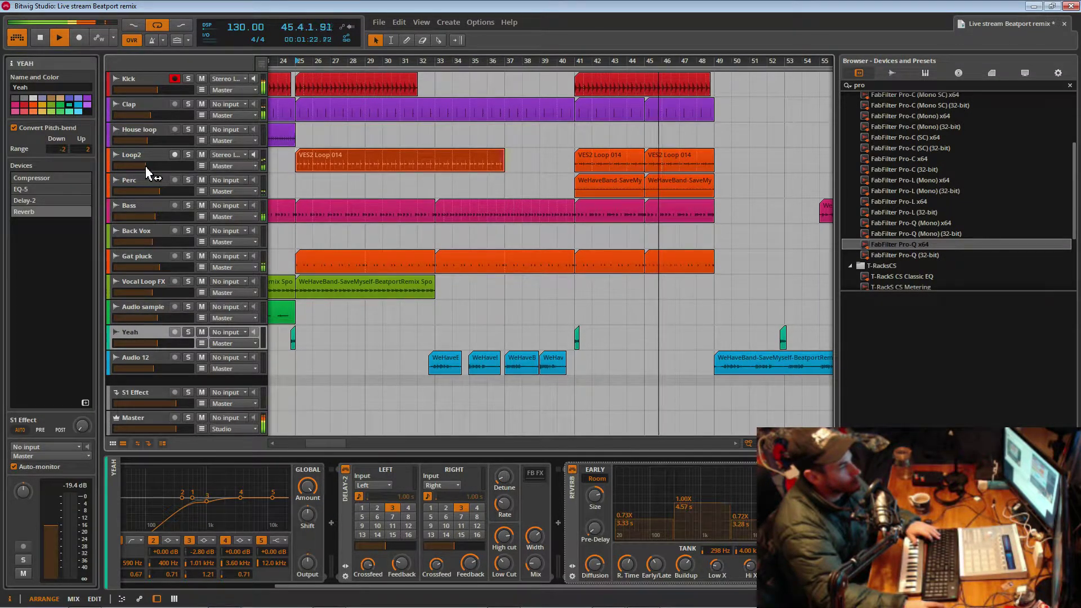
{"action": "left_click", "coordinate": [475, 140]}
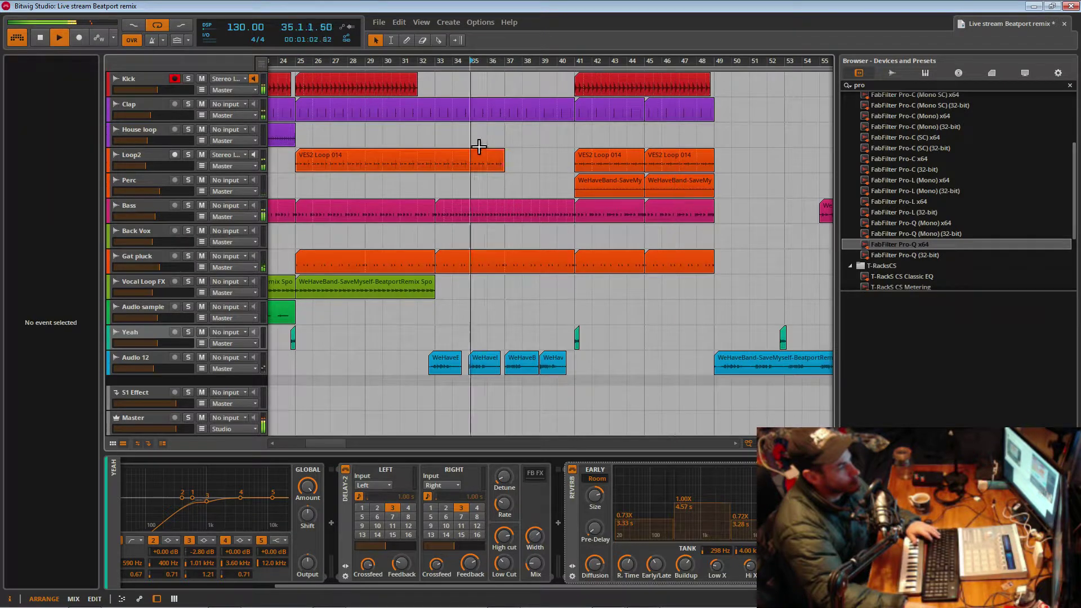
{"action": "mouse_move", "coordinate": [574, 225]}
{"action": "left_mouse_down"}
{"action": "mouse_move", "coordinate": [483, 232]}
{"action": "mouse_move", "coordinate": [490, 222]}
{"action": "mouse_move", "coordinate": [574, 229]}
{"action": "left_mouse_up"}
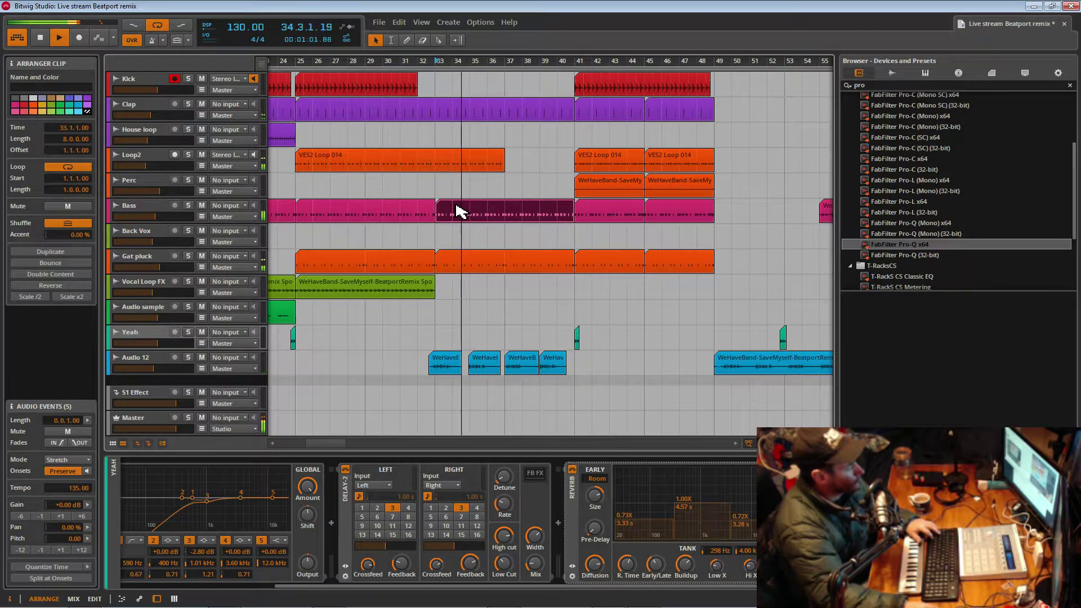
{"action": "key", "text": "ctrl+s"}
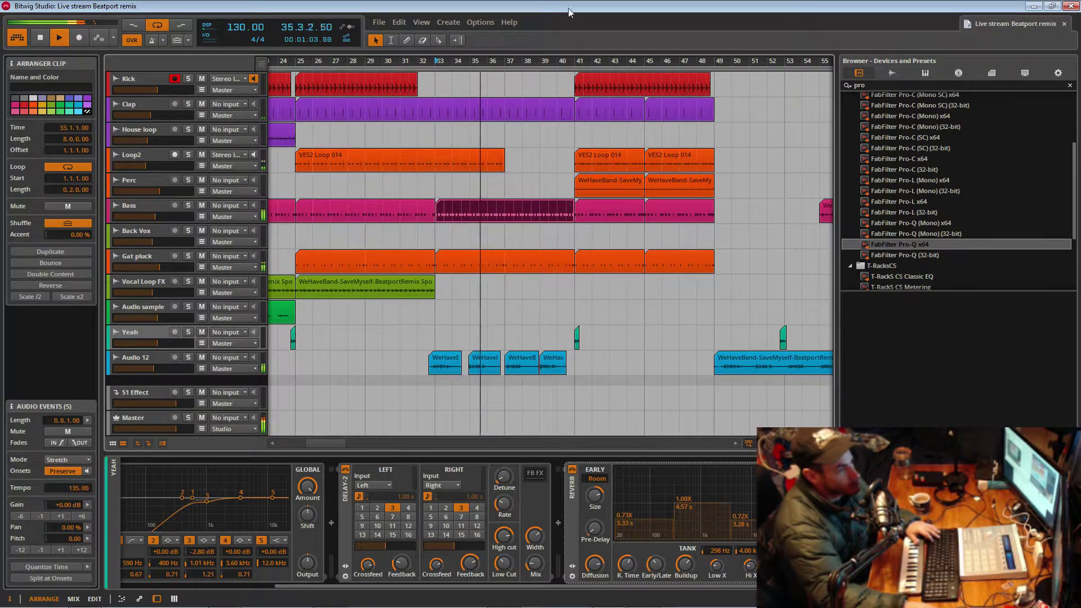
- Lengthen the VES2 Loop 014 clip starting at bar 25 to 15.2.0.00
{"action": "left_click_drag", "start_coordinate": [557, 63], "coordinate": [558, 80]}
{"action": "scroll", "coordinate": [558, 213], "scroll_direction": "down", "scroll_amount": 4}
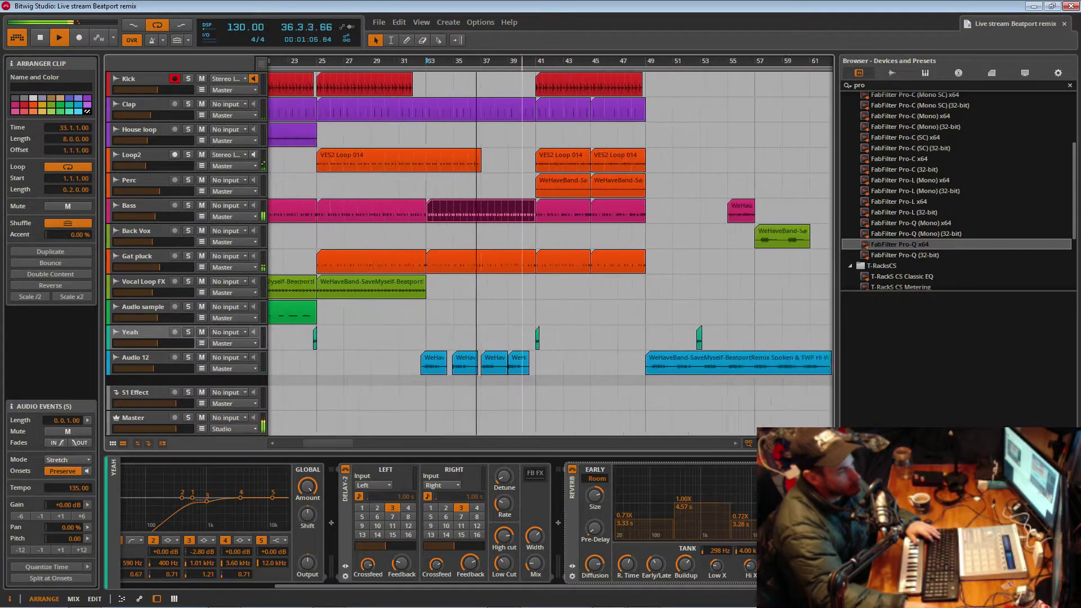
{"action": "scroll", "coordinate": [482, 120], "scroll_direction": "up", "scroll_amount": 2}
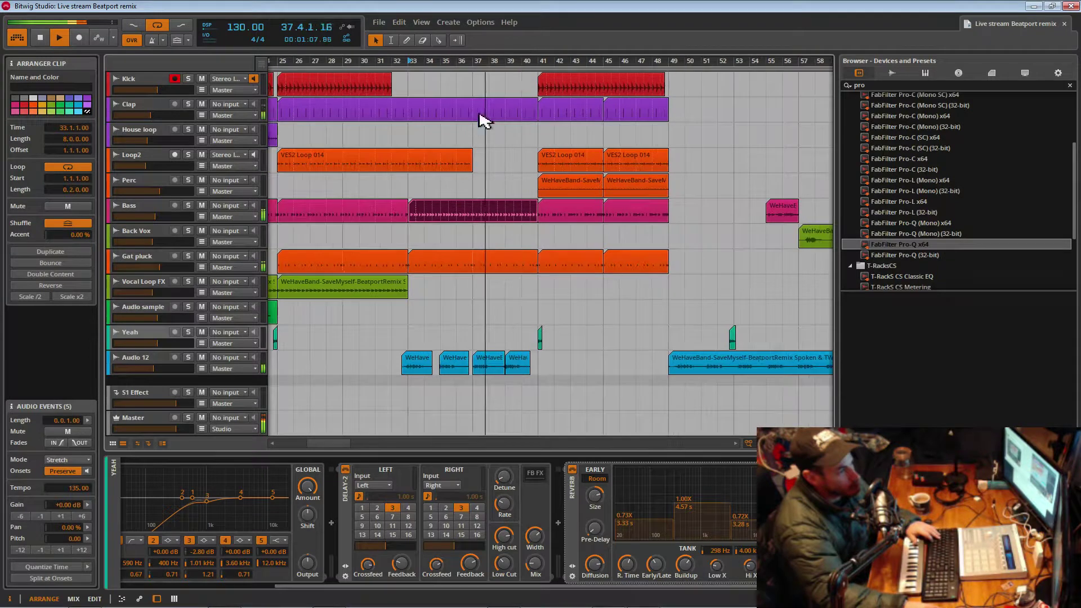
{"action": "left_click", "coordinate": [473, 169]}
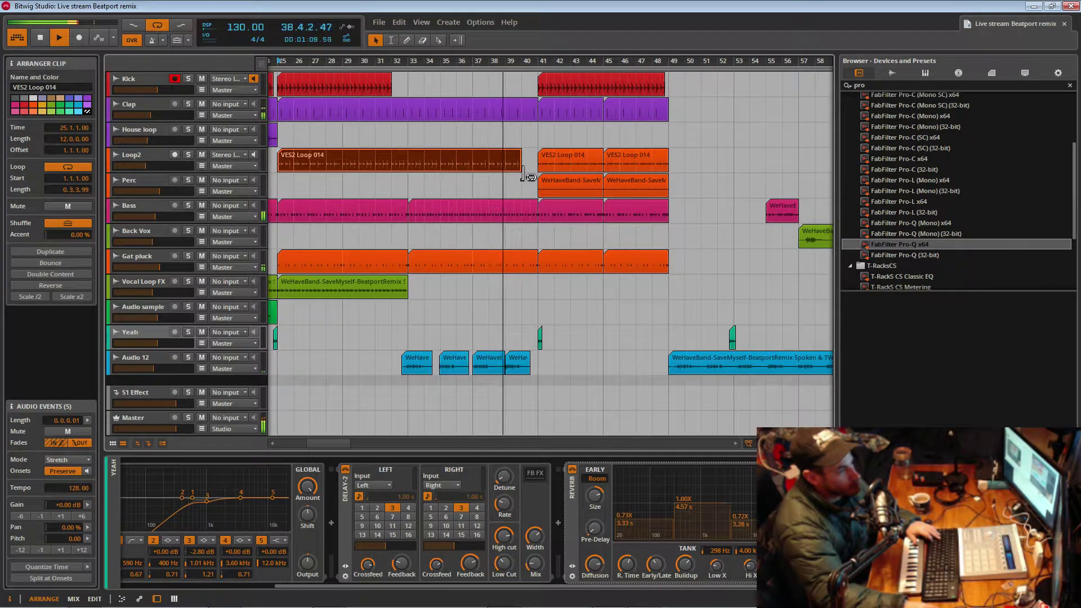
{"action": "left_click_drag", "start_coordinate": [524, 175], "coordinate": [529, 178]}
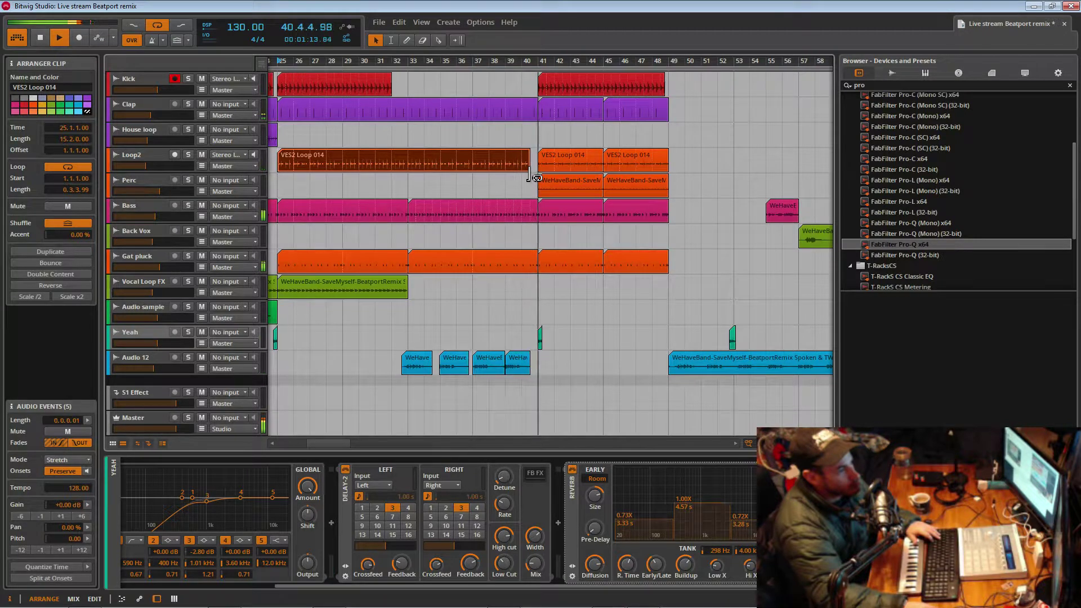
{"action": "left_click_drag", "start_coordinate": [579, 62], "coordinate": [528, 42]}
{"action": "scroll", "coordinate": [578, 62], "scroll_direction": "down", "scroll_amount": 2}
{"action": "left_click_drag", "start_coordinate": [592, 62], "coordinate": [532, 60]}
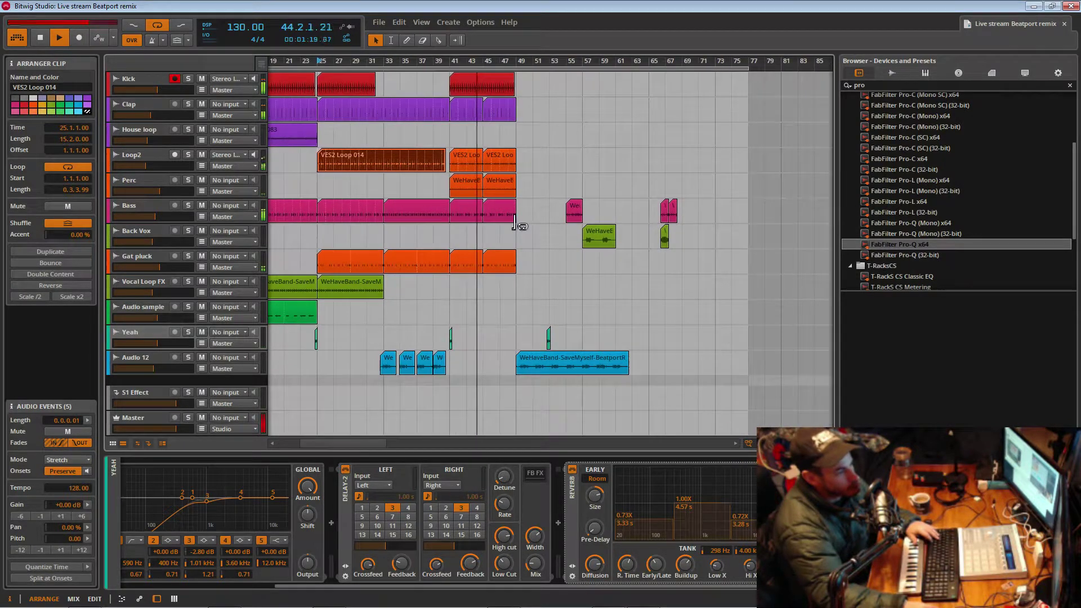
- Move the long Audio 12 clip from bar 49 to bar 77, and shift the remaining loose Bass, Back Vox and Yeah clips four bars later
{"action": "left_click", "coordinate": [555, 374]}
{"action": "left_click_drag", "start_coordinate": [538, 367], "coordinate": [772, 367]}
{"action": "left_click_drag", "start_coordinate": [530, 170], "coordinate": [698, 350]}
- Try copying the loose Bass, Back Vox and Yeah clips so the vocal starts at bar 49, and delete the copies
{"action": "left_click_drag", "start_coordinate": [598, 239], "coordinate": [533, 239]}
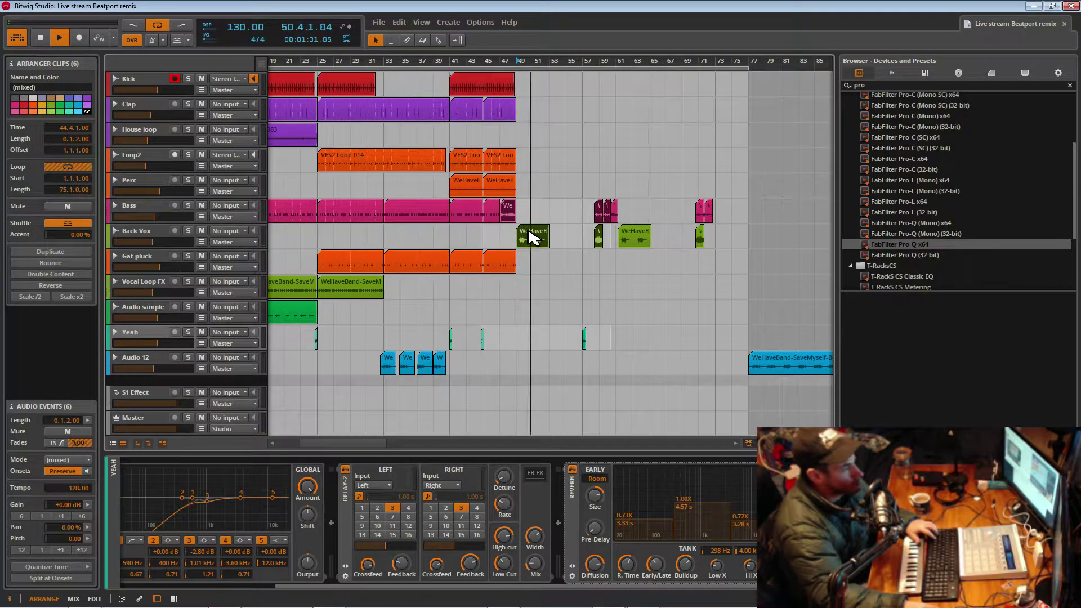
{"action": "key", "text": "Delete"}
{"action": "left_click", "coordinate": [580, 232]}
{"action": "key", "text": "space"}
{"action": "key", "text": "space"}
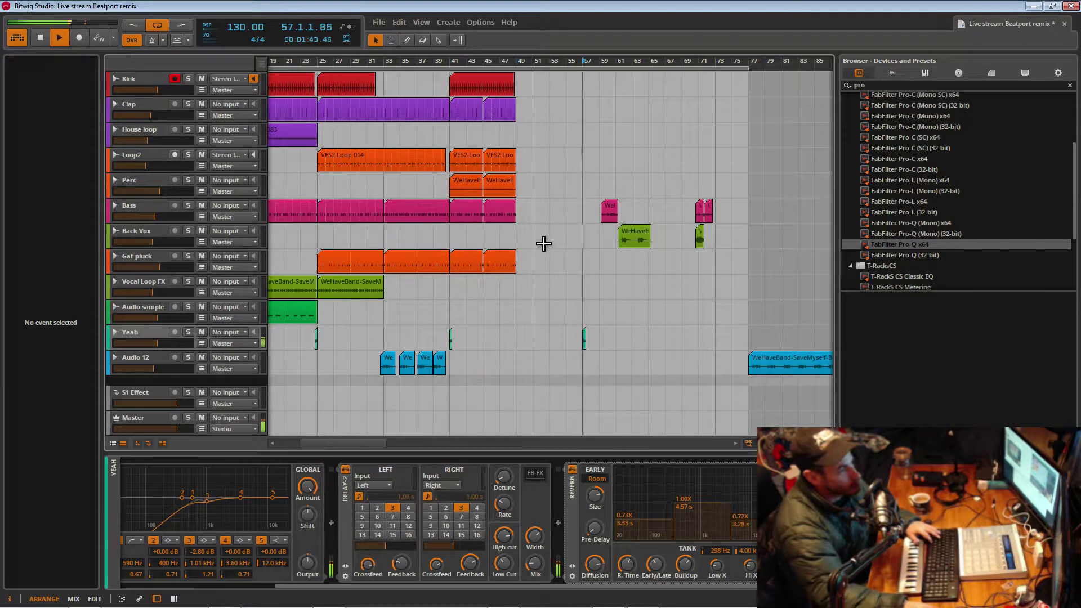
- Audition from bar 41 and copy the Yeah clip at bar 57 to about beat 3 of bar 48
{"action": "left_click", "coordinate": [468, 112]}
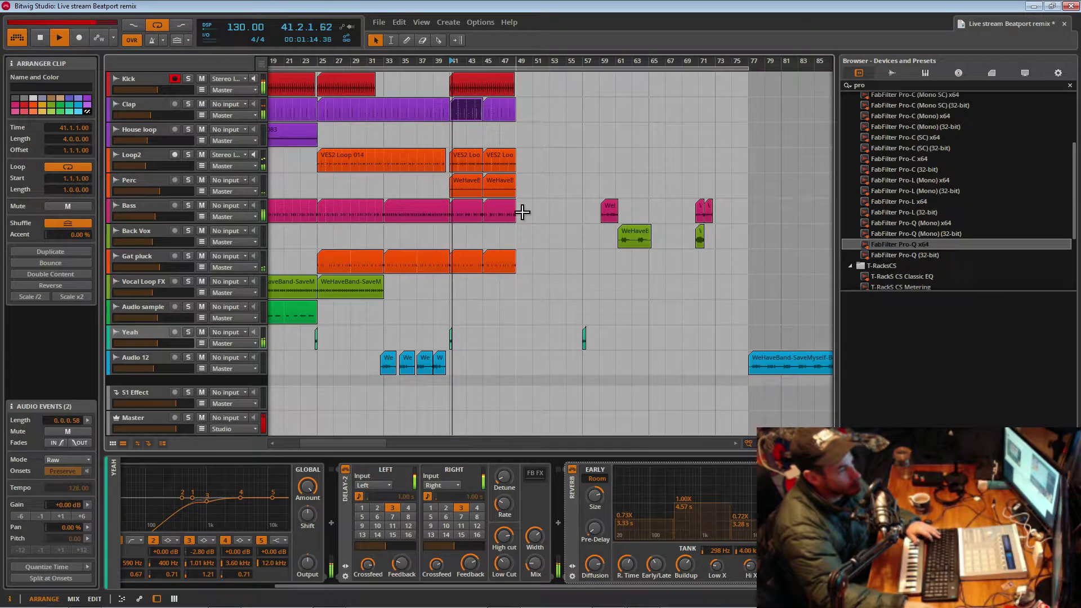
{"action": "left_click_drag", "start_coordinate": [583, 337], "coordinate": [509, 343]}
{"action": "left_click_drag", "start_coordinate": [526, 60], "coordinate": [526, 107]}
{"action": "left_click_drag", "start_coordinate": [489, 340], "coordinate": [484, 342]}
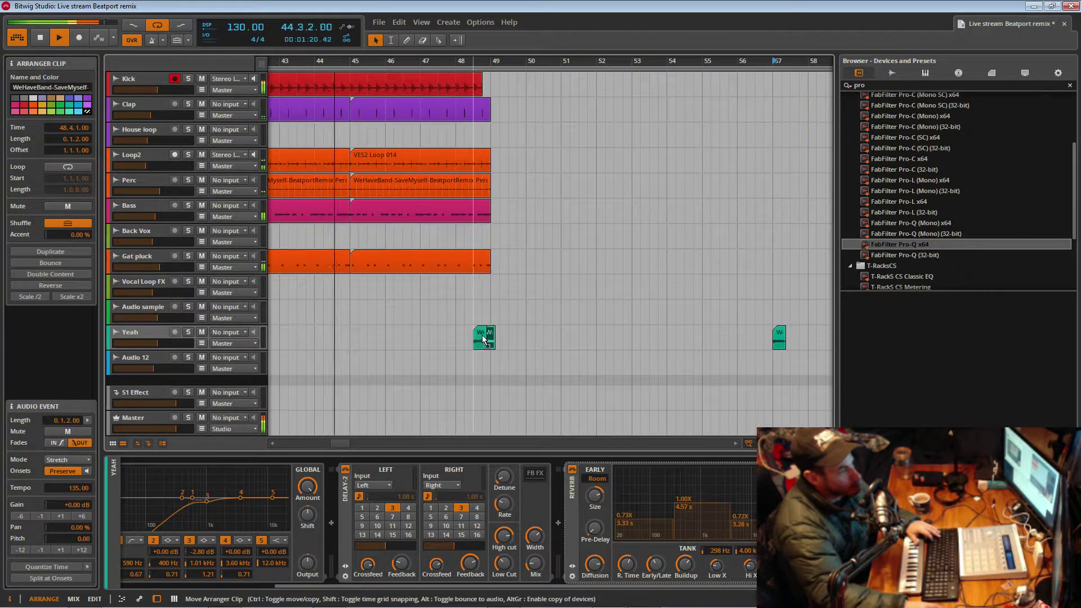
- Copy the bar 41 Kick clip to 49.2.1.00, and place copies of the four-bar Clap clip at bars 49 and 53
{"action": "left_click_drag", "start_coordinate": [515, 61], "coordinate": [531, 24]}
{"action": "left_click_drag", "start_coordinate": [483, 95], "coordinate": [563, 99]}
{"action": "left_click_drag", "start_coordinate": [445, 121], "coordinate": [540, 120]}
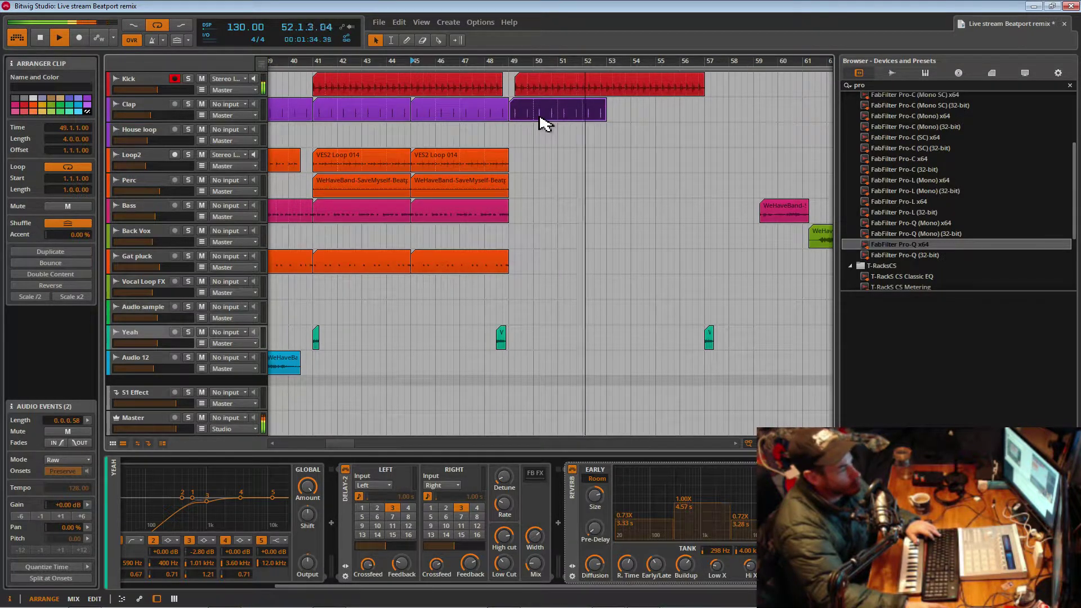
{"action": "key", "text": "ctrl+d"}
- Undo the last edit to the copied Kick clip and move the clip to start at 49.1.1.00
{"action": "left_click", "coordinate": [321, 109]}
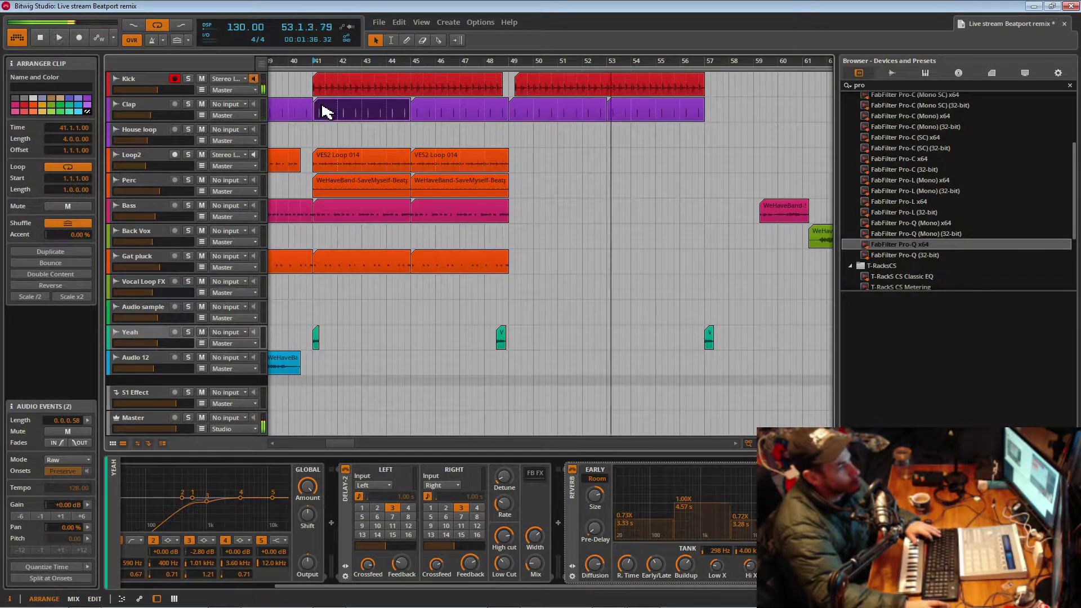
{"action": "left_click_drag", "start_coordinate": [522, 60], "coordinate": [525, 91]}
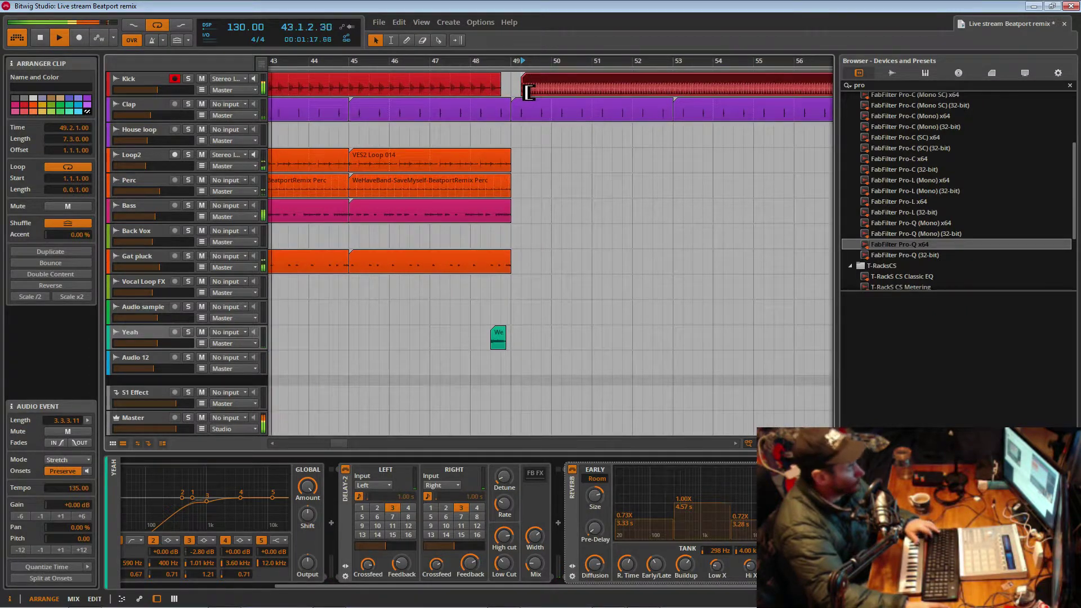
{"action": "key", "text": "ctrl+z"}
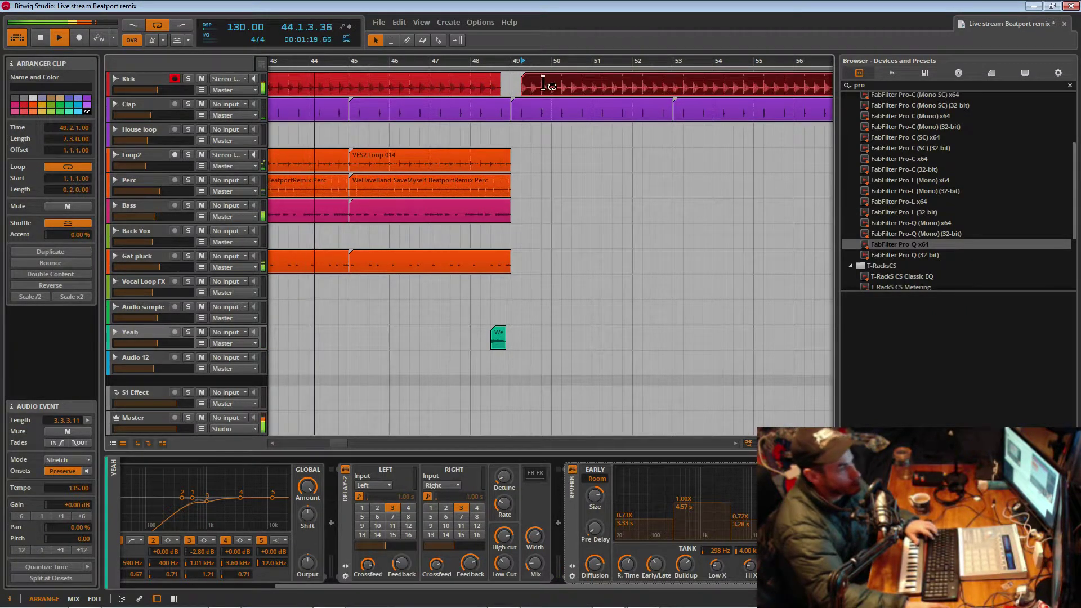
{"action": "left_click_drag", "start_coordinate": [546, 84], "coordinate": [562, 45]}
- Copy the Loop2, Perc, Bass and Gat pluck clips at bar 45 to bar 49
{"action": "left_click", "coordinate": [496, 164]}
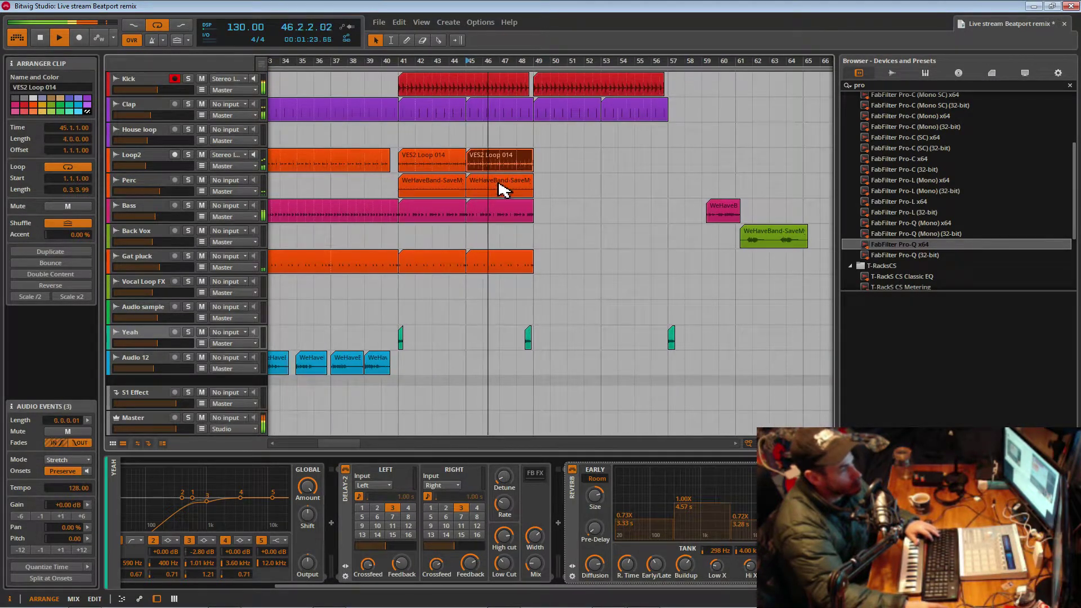
{"action": "left_click", "coordinate": [497, 217]}
{"action": "left_click_drag", "start_coordinate": [495, 141], "coordinate": [563, 221]}
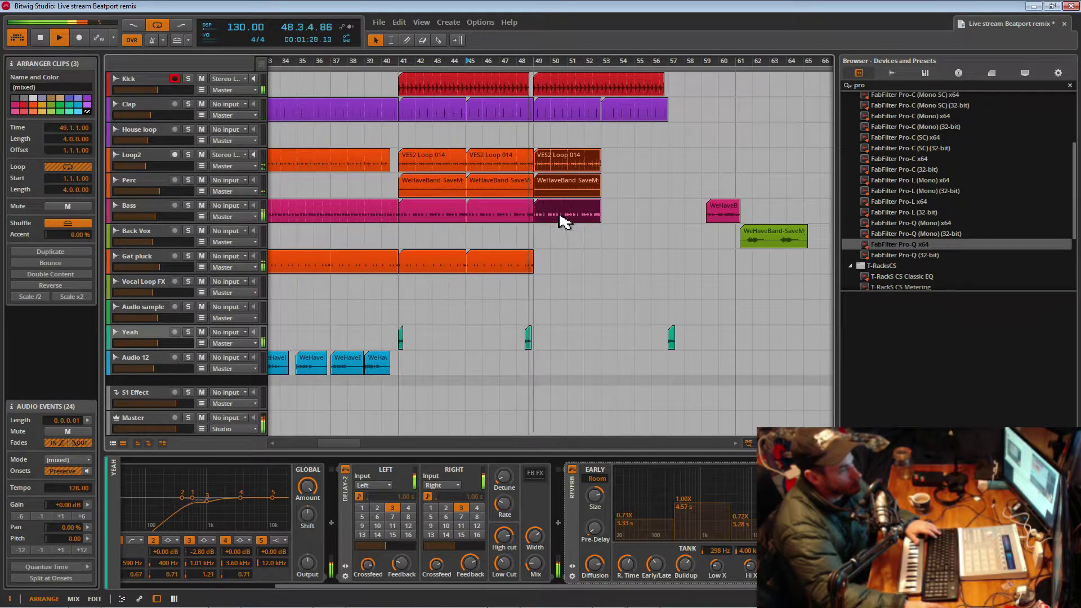
{"action": "left_click", "coordinate": [500, 268]}
{"action": "key", "text": "ctrl+d"}
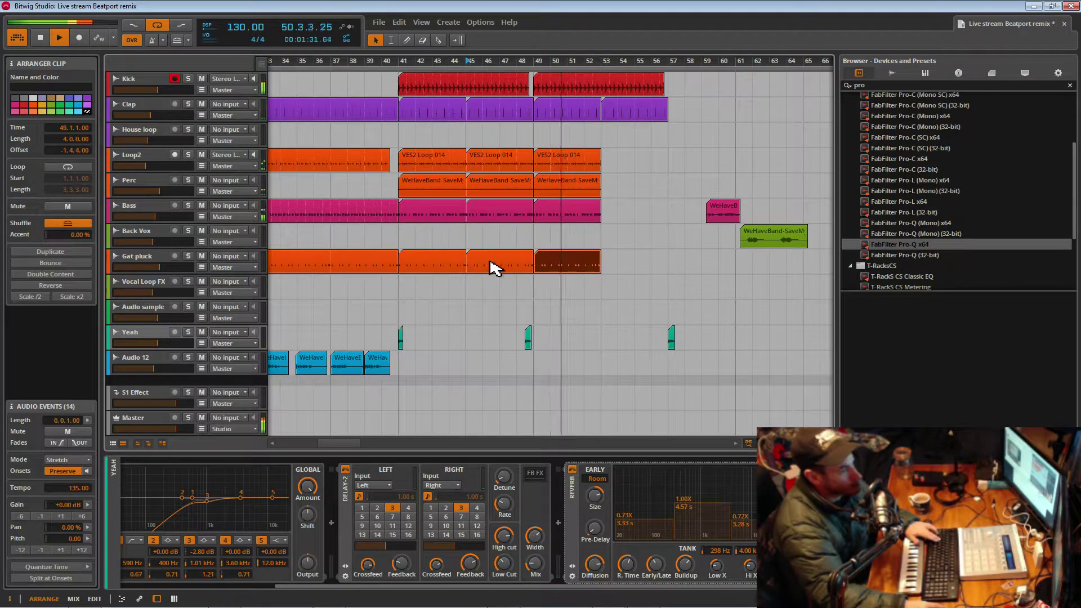
- Duplicate the bar 49 Gat pluck, Bass, Perc and Loop2 clips so they continue from bar 53
{"action": "left_click_drag", "start_coordinate": [638, 66], "coordinate": [545, 203]}
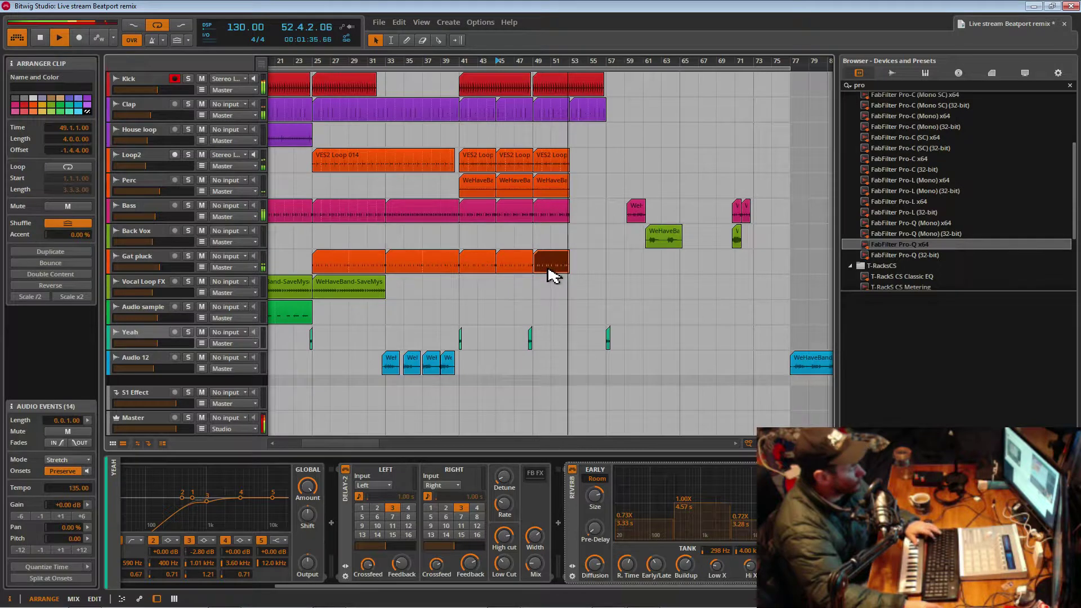
{"action": "key", "text": "ctrl+d"}
{"action": "key", "text": "ctrl+d"}
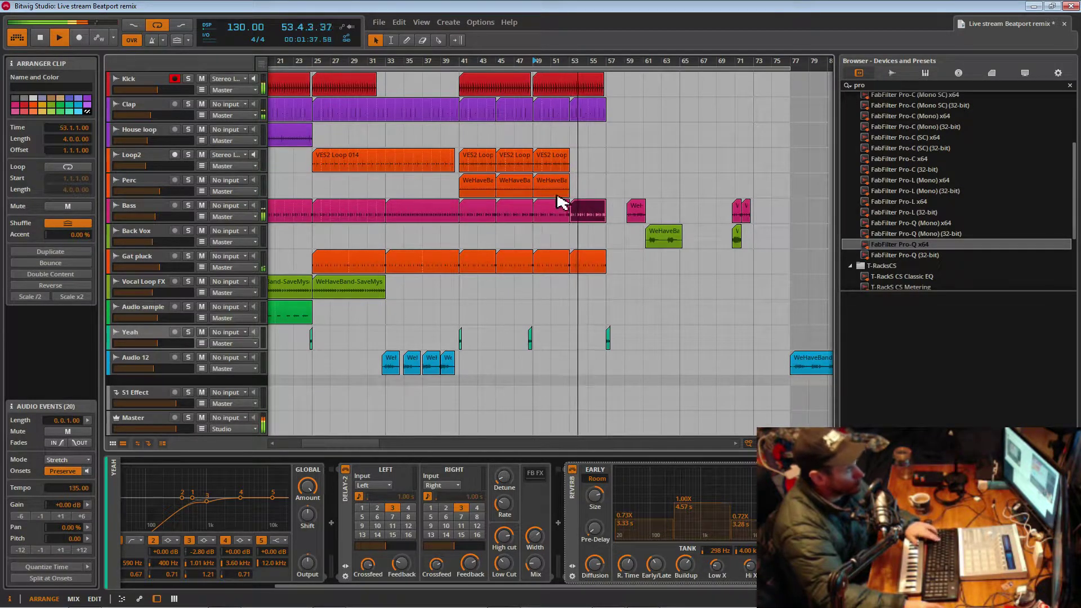
{"action": "left_click", "coordinate": [560, 192]}
{"action": "key", "text": "ctrl+d"}
{"action": "left_click", "coordinate": [560, 166]}
{"action": "key", "text": "ctrl+d"}
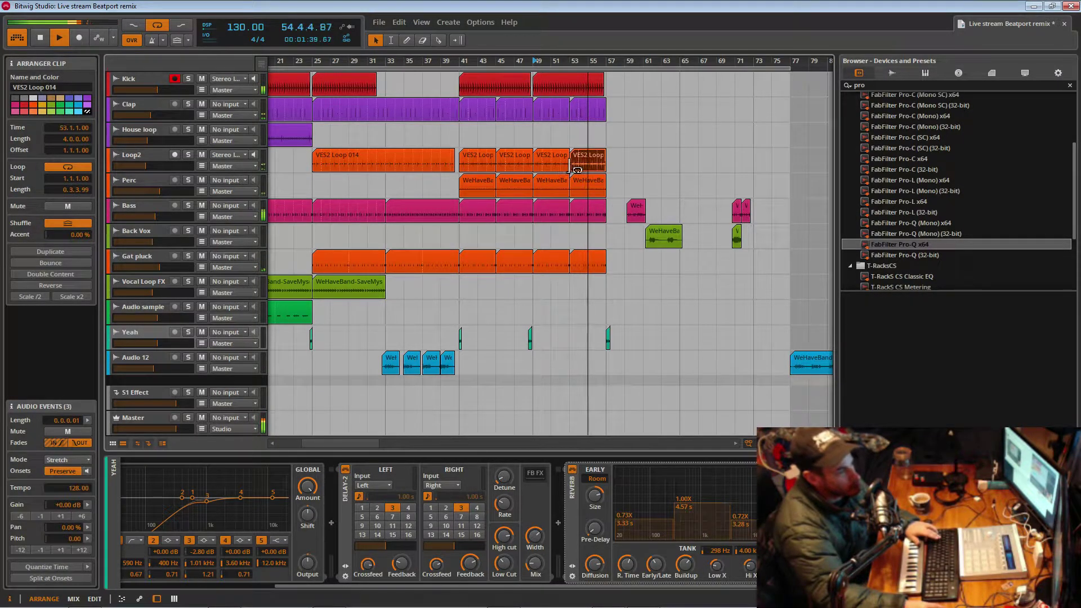
- Split the House loop from bar 9 into eight-bar clips at bars 9 and 17, and copy one to bar 49
{"action": "left_click_drag", "start_coordinate": [625, 63], "coordinate": [606, 75]}
{"action": "left_click", "coordinate": [443, 292]}
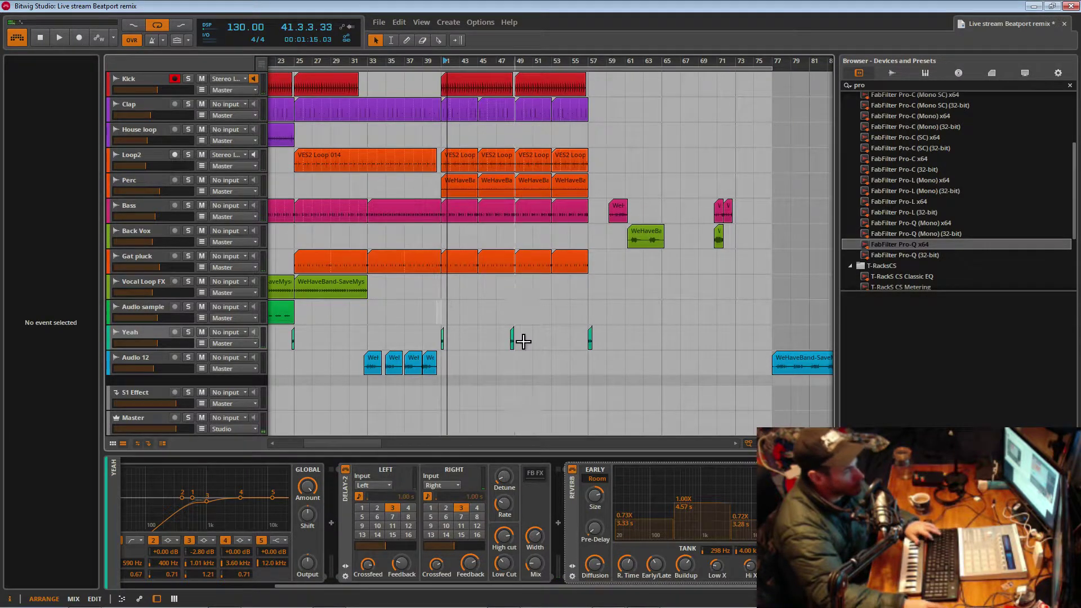
{"action": "key", "text": "space"}
{"action": "left_click_drag", "start_coordinate": [615, 65], "coordinate": [633, 47]}
{"action": "left_click", "coordinate": [341, 138]}
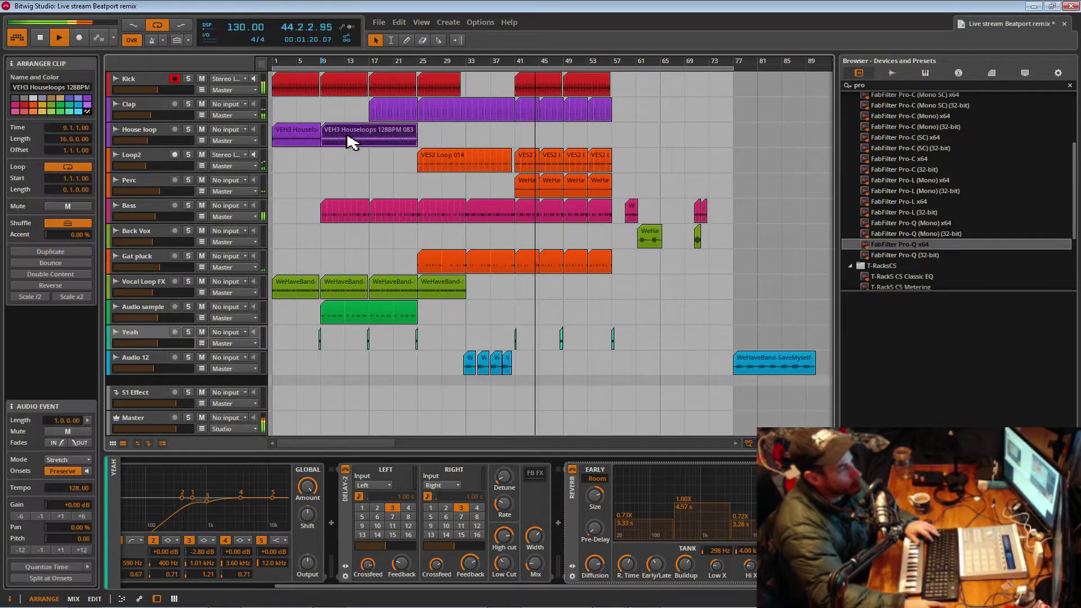
{"action": "left_click_drag", "start_coordinate": [417, 148], "coordinate": [580, 136]}
{"action": "key", "text": "ctrl+d"}
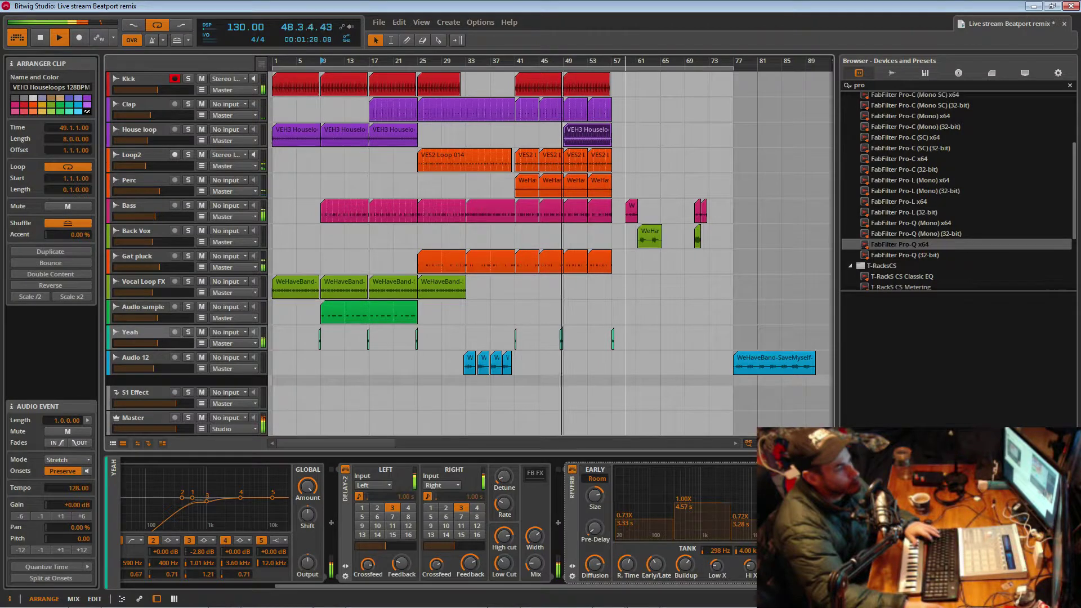
- Copy the whole block of clips from bars 49 to 57 so it continues just after bar 57
{"action": "scroll", "coordinate": [551, 252], "scroll_direction": "down", "scroll_amount": 3}
{"action": "scroll", "coordinate": [550, 253], "scroll_direction": "up", "scroll_amount": 4}
{"action": "scroll", "coordinate": [550, 252], "scroll_direction": "down", "scroll_amount": 1}
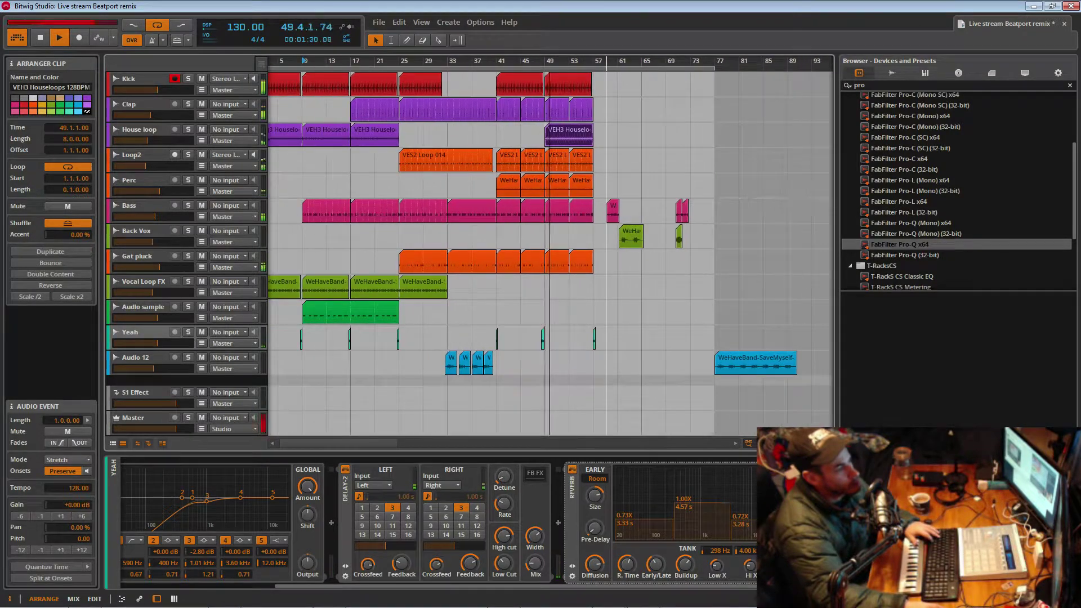
{"action": "scroll", "coordinate": [502, 85], "scroll_direction": "down", "scroll_amount": 4}
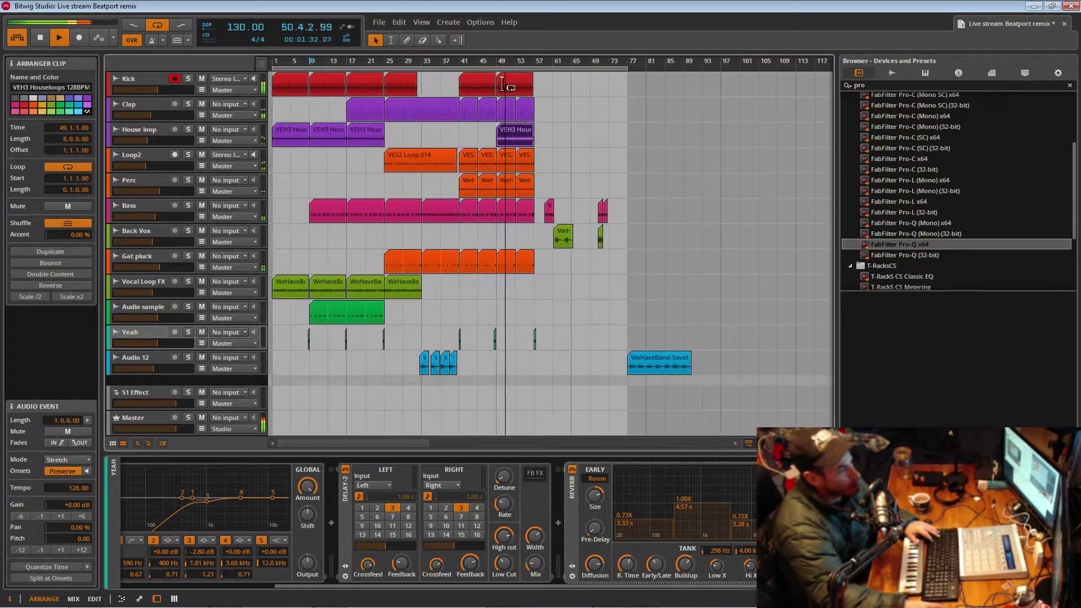
{"action": "left_click", "coordinate": [527, 264]}
{"action": "mouse_move", "coordinate": [539, 367]}
{"action": "left_mouse_down"}
{"action": "mouse_move", "coordinate": [513, 89]}
{"action": "mouse_move", "coordinate": [545, 93]}
{"action": "left_mouse_up"}
- Move the four-bar Back Vox clip to 57.2.3.00, and copy the short Back Vox clip near bar 70 to 56.1.1.00
{"action": "left_click", "coordinate": [577, 226]}
{"action": "left_click_drag", "start_coordinate": [568, 245], "coordinate": [549, 244]}
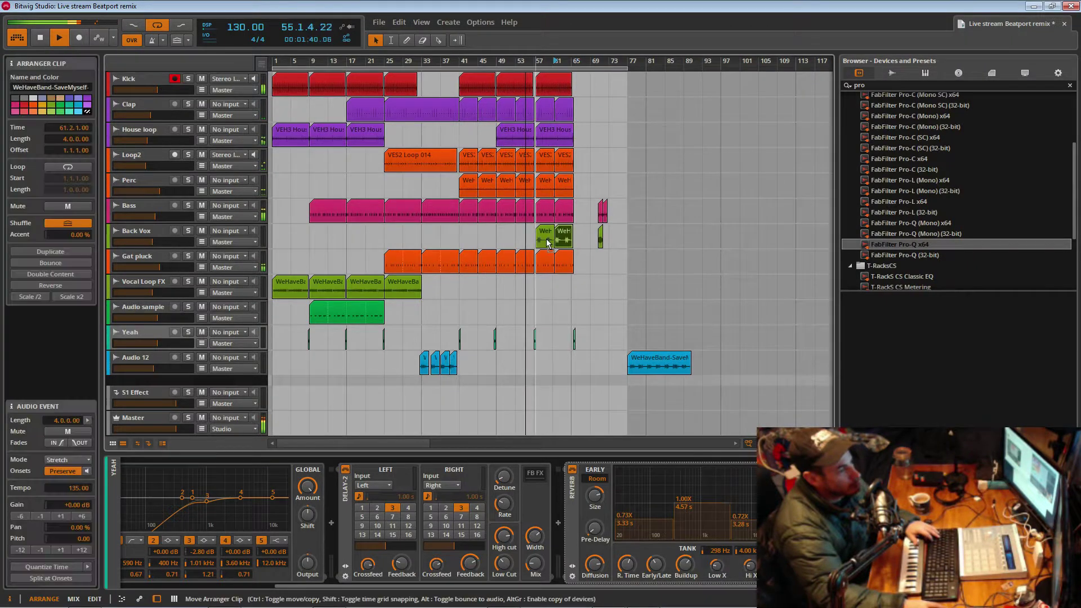
{"action": "left_click", "coordinate": [575, 231]}
{"action": "left_click_drag", "start_coordinate": [581, 60], "coordinate": [668, 100]}
{"action": "scroll", "coordinate": [601, 280], "scroll_direction": "down", "scroll_amount": 1}
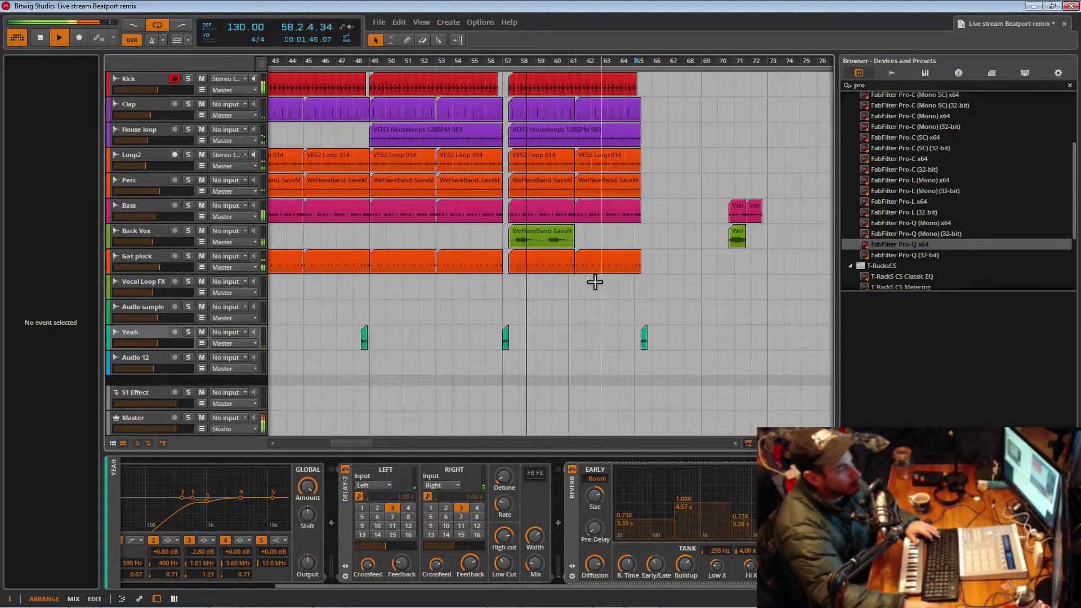
{"action": "left_click", "coordinate": [540, 249]}
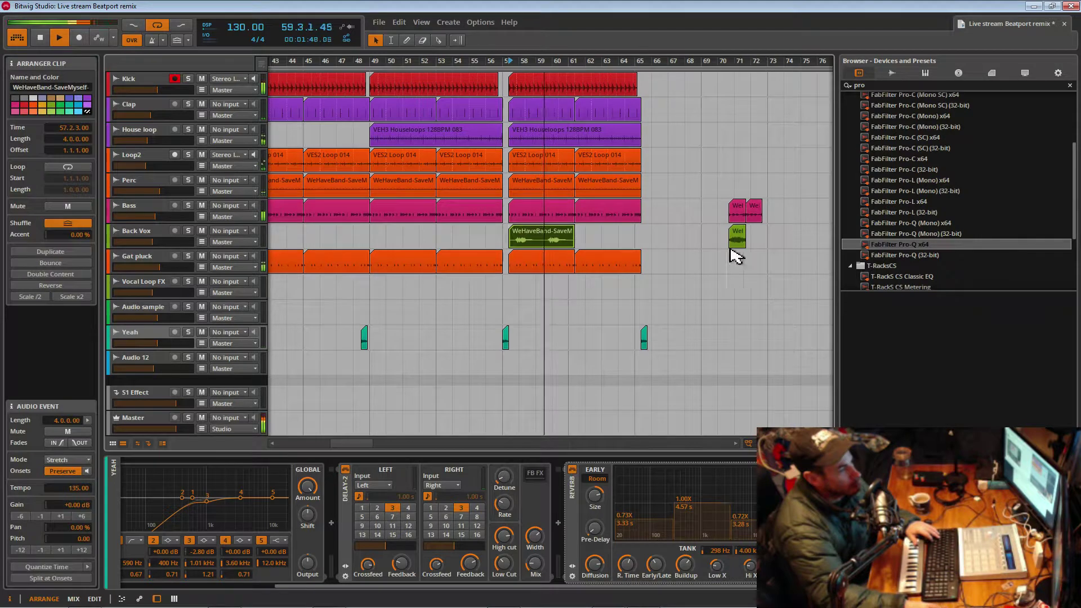
{"action": "left_click_drag", "start_coordinate": [740, 241], "coordinate": [500, 242]}
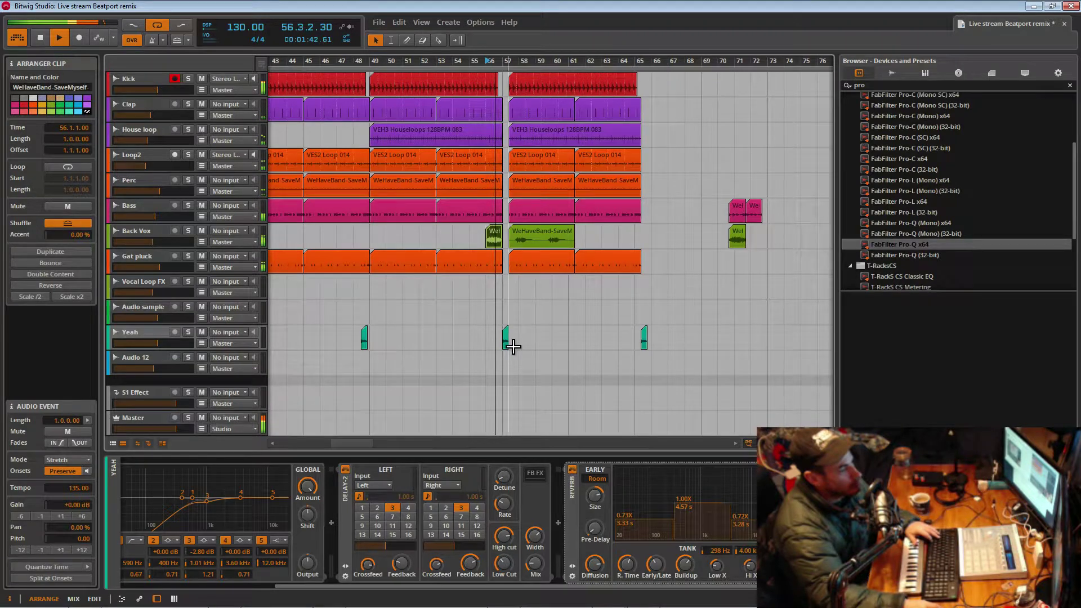
- Move the block of clips at 57.2.3.00 back to start exactly at bar 57, audition the transition, and save the project
{"action": "left_click_drag", "start_coordinate": [678, 368], "coordinate": [523, 120]}
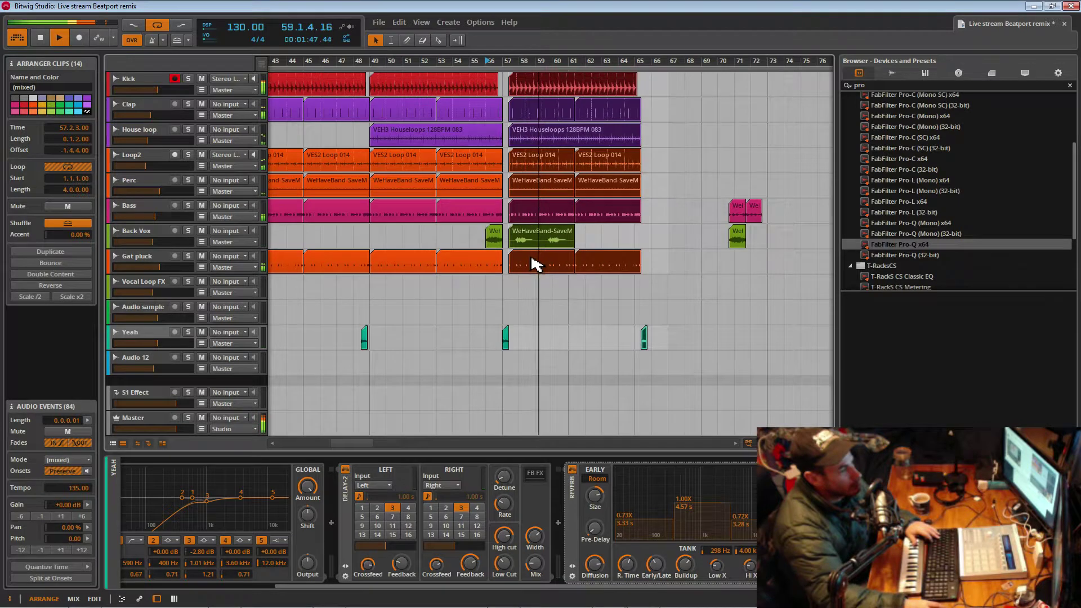
{"action": "left_click_drag", "start_coordinate": [531, 258], "coordinate": [524, 257]}
{"action": "left_click", "coordinate": [498, 242]}
{"action": "key", "text": "space"}
{"action": "key", "text": "space"}
{"action": "key", "text": "ctrl+s"}
- Trim the short Back Vox clip at bar 56 to 0.2.0.00 and place it at 56.3.1.00, directly before bar 57
{"action": "left_click_drag", "start_coordinate": [545, 62], "coordinate": [606, 40]}
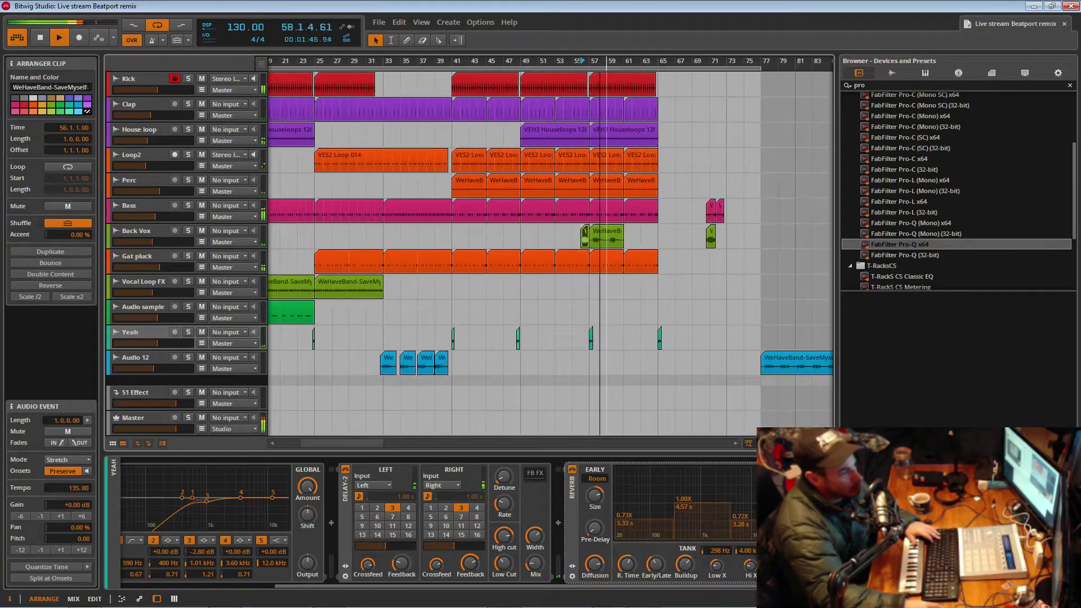
{"action": "scroll", "coordinate": [620, 253], "scroll_direction": "up", "scroll_amount": 3}
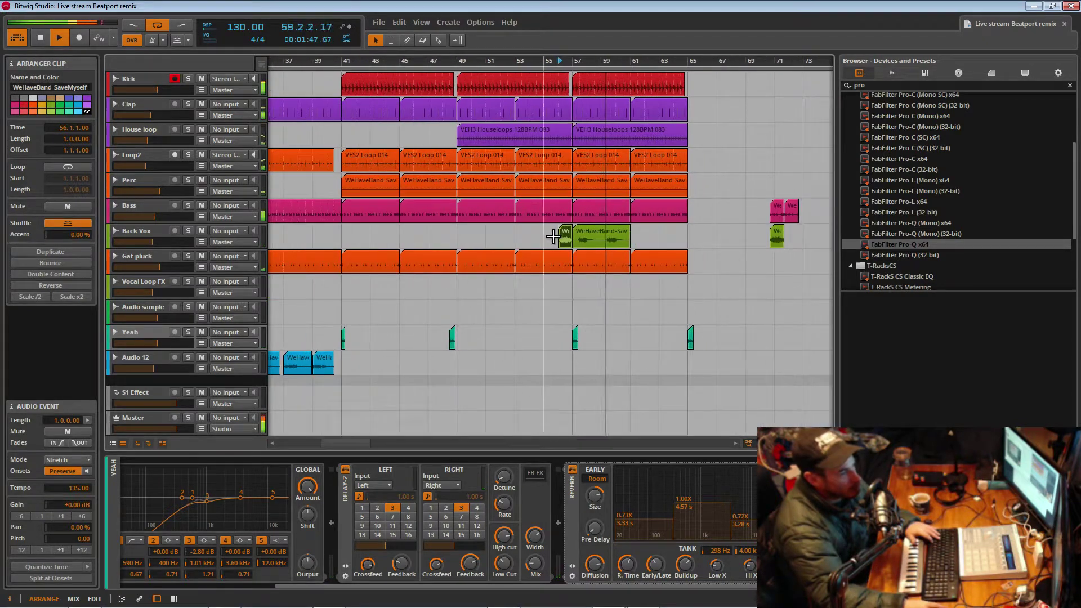
{"action": "left_click_drag", "start_coordinate": [565, 246], "coordinate": [567, 245]}
{"action": "key", "text": "space"}
{"action": "key", "text": "space"}
{"action": "left_click_drag", "start_coordinate": [592, 64], "coordinate": [586, 143]}
{"action": "left_click_drag", "start_coordinate": [527, 238], "coordinate": [511, 240]}
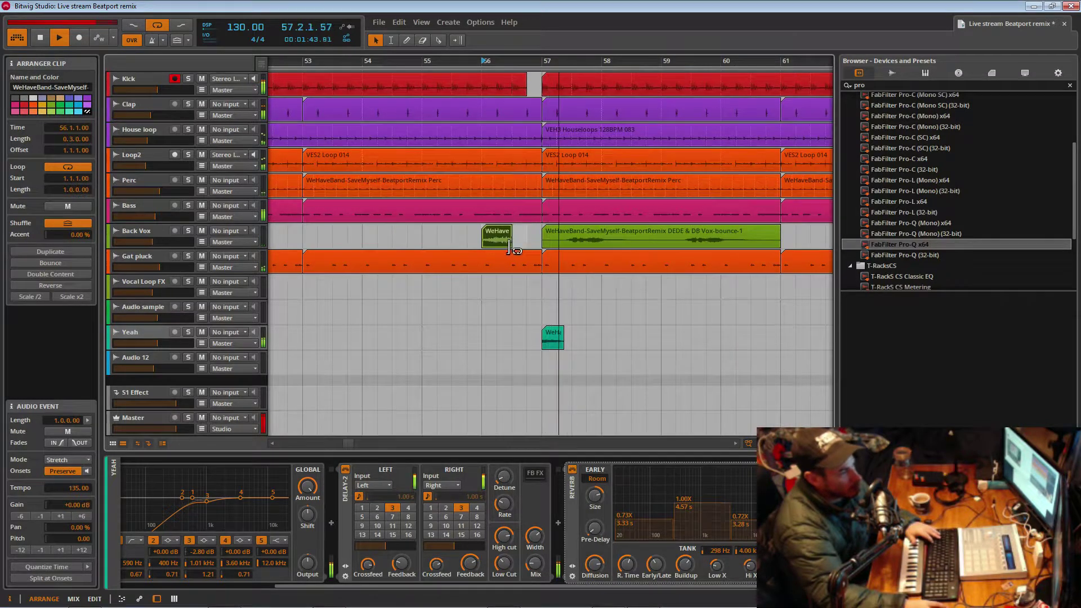
{"action": "mouse_move", "coordinate": [510, 247]}
{"action": "left_mouse_down"}
{"action": "mouse_move", "coordinate": [526, 238]}
{"action": "mouse_move", "coordinate": [523, 246]}
{"action": "left_mouse_up"}
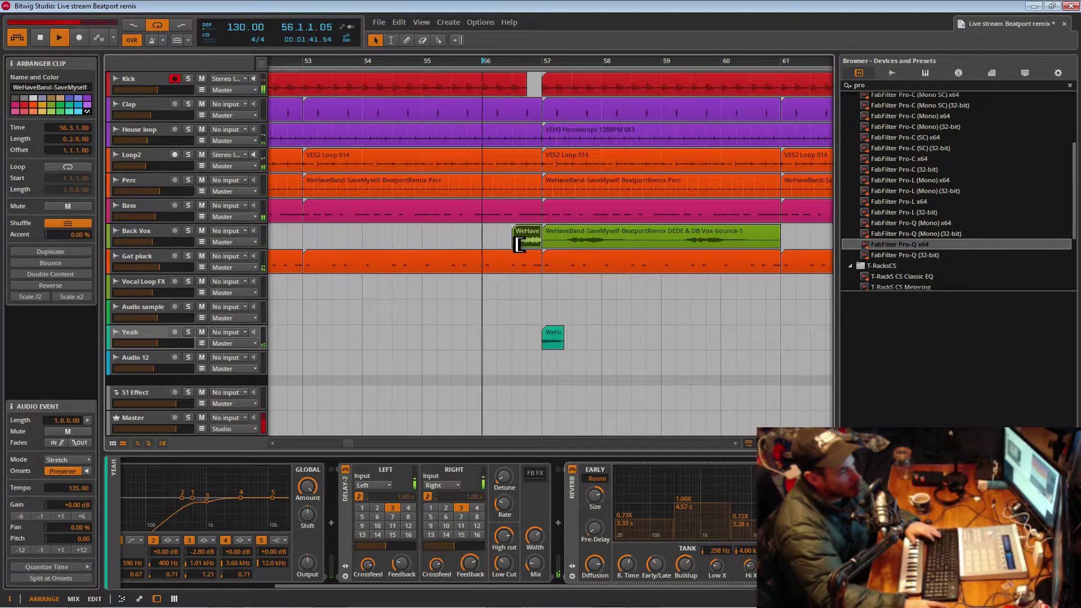
- Shorten the Kick clip at bar 49 to 7.2.0.00 and cue playback at the short Back Vox clip before bar 57
{"action": "left_click_drag", "start_coordinate": [526, 88], "coordinate": [511, 90]}
{"action": "left_click_drag", "start_coordinate": [556, 61], "coordinate": [575, 36]}
{"action": "key", "text": "space"}
{"action": "key", "text": "space"}
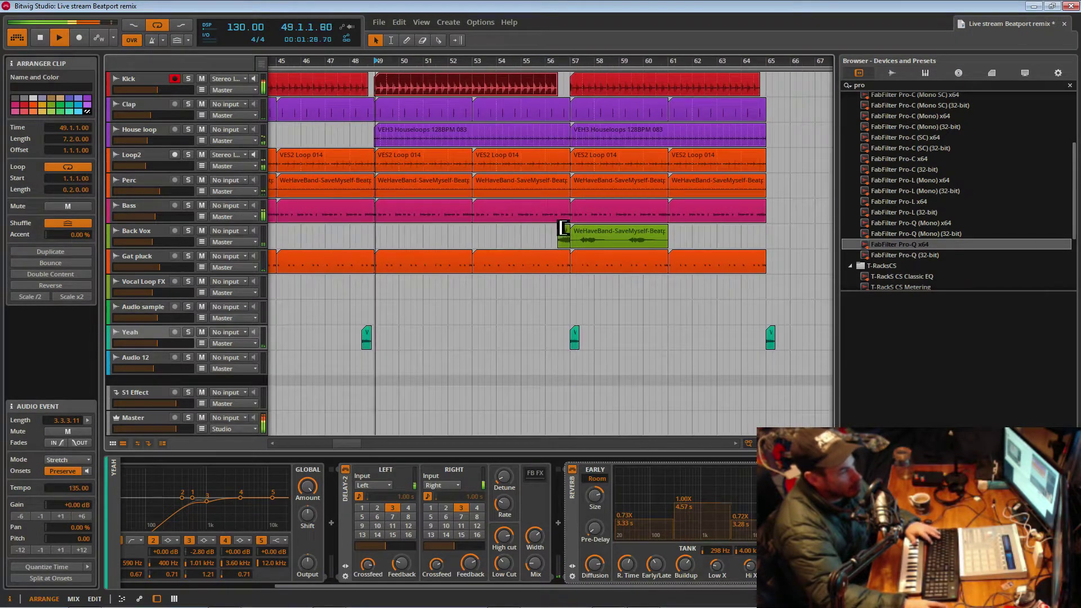
{"action": "right_click", "coordinate": [560, 231]}
{"action": "left_click", "coordinate": [553, 240]}
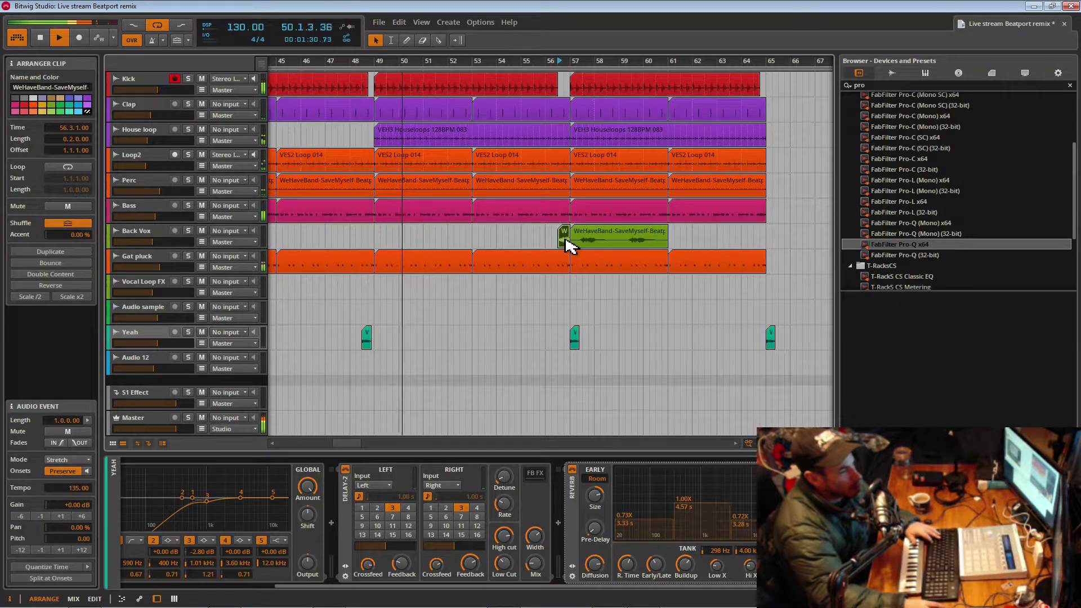
- Move the short Back Vox clip at bar 56 to 65.2.3.00, and the Yeah clip at bar 57 to 56.3.1.00
{"action": "left_click_drag", "start_coordinate": [564, 235], "coordinate": [781, 236]}
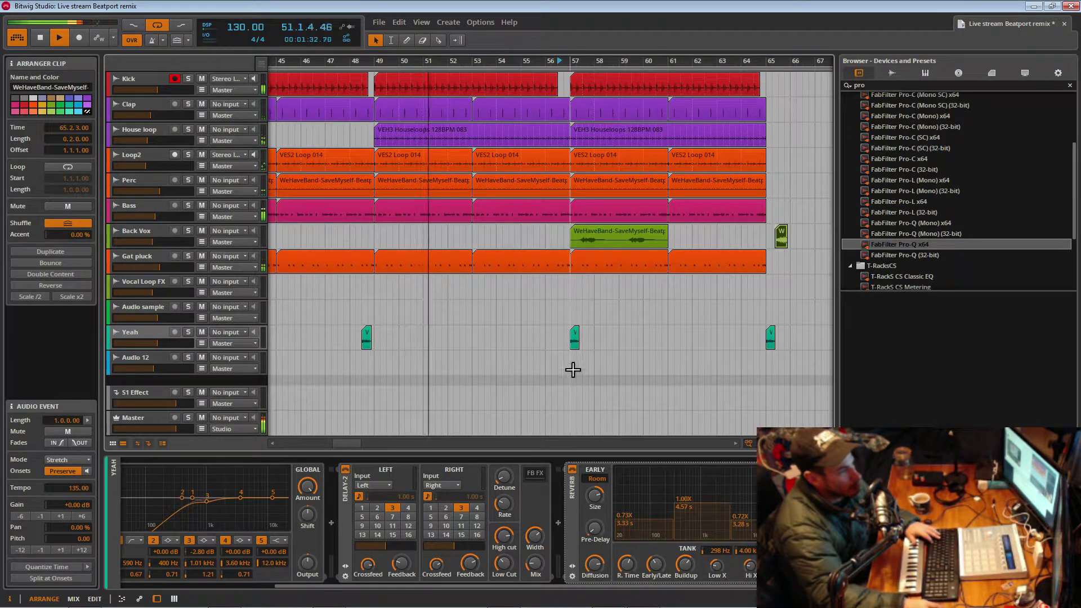
{"action": "left_click_drag", "start_coordinate": [576, 337], "coordinate": [561, 341]}
{"action": "left_click_drag", "start_coordinate": [622, 60], "coordinate": [623, 185]}
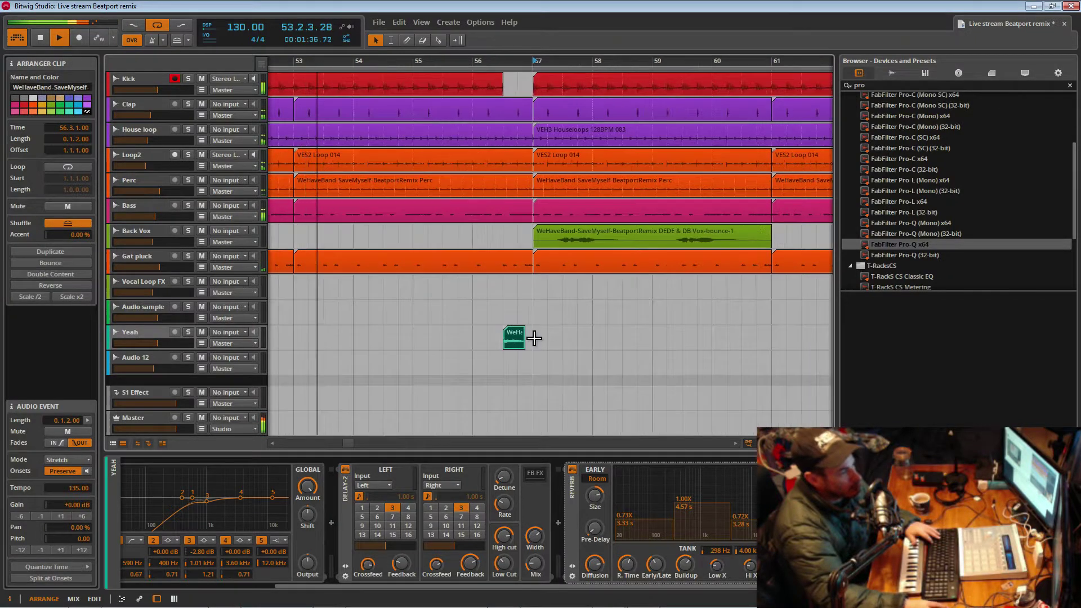
{"action": "scroll", "coordinate": [580, 96], "scroll_direction": "down", "scroll_amount": 5}
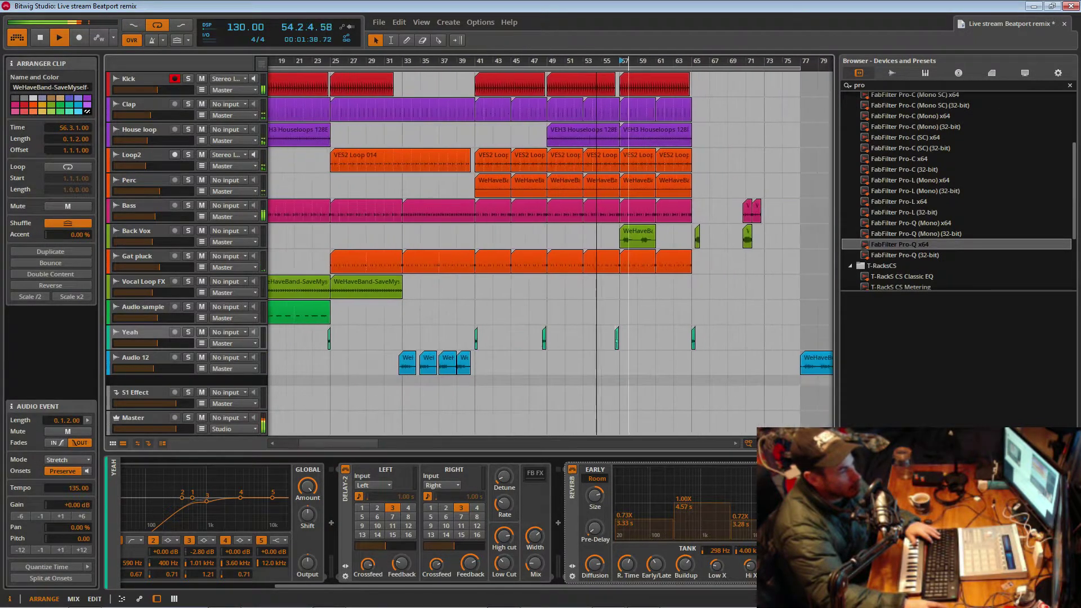
{"action": "scroll", "coordinate": [567, 225], "scroll_direction": "up", "scroll_amount": 8}
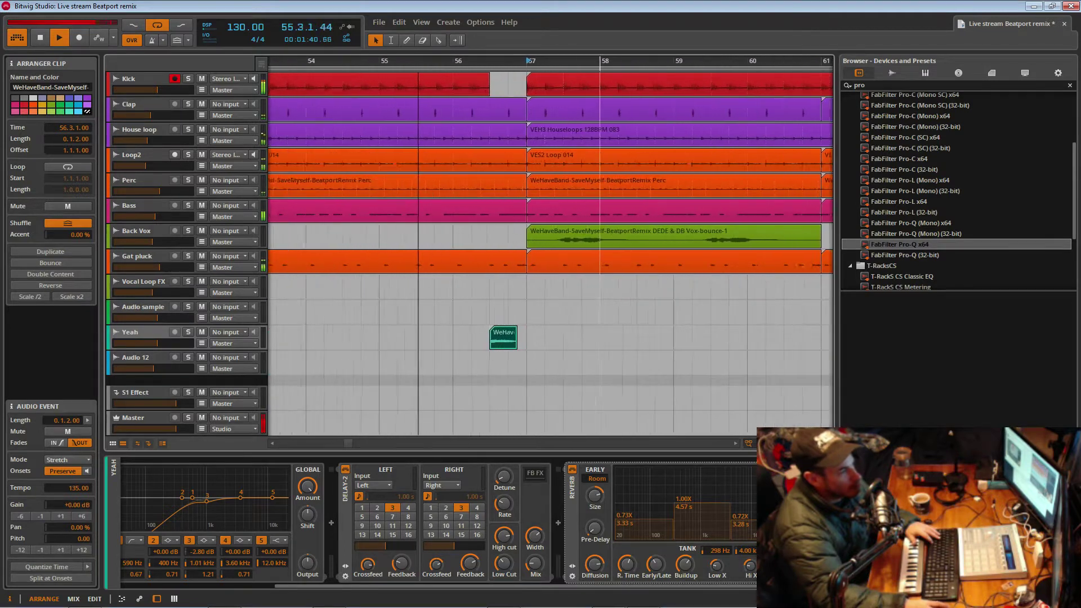
{"action": "scroll", "coordinate": [670, 225], "scroll_direction": "down", "scroll_amount": 3}
{"action": "scroll", "coordinate": [624, 226], "scroll_direction": "up", "scroll_amount": 4}
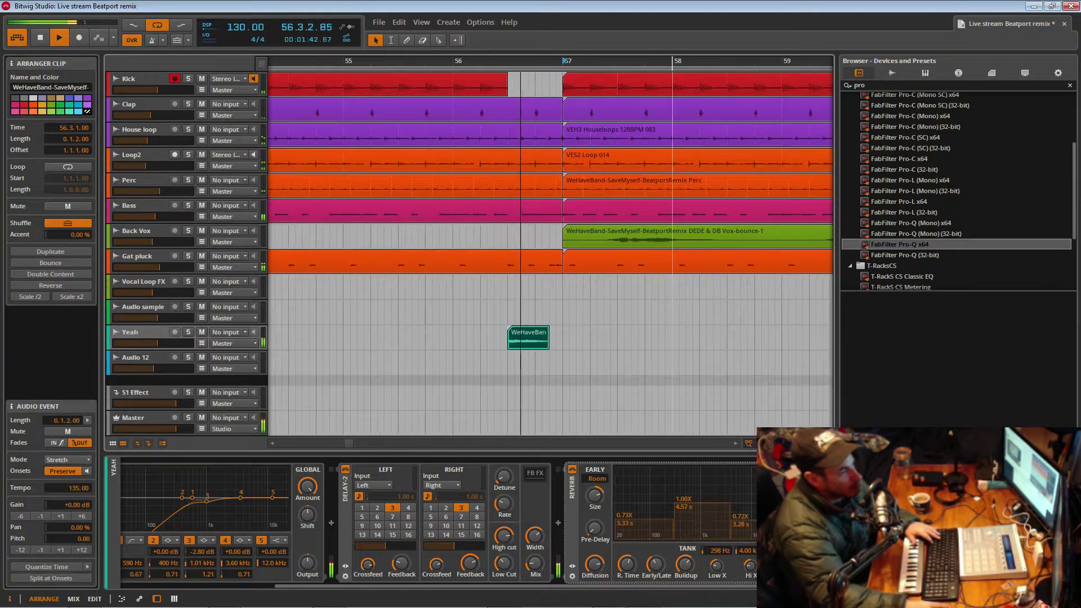
{"action": "scroll", "coordinate": [594, 291], "scroll_direction": "up", "scroll_amount": 1}
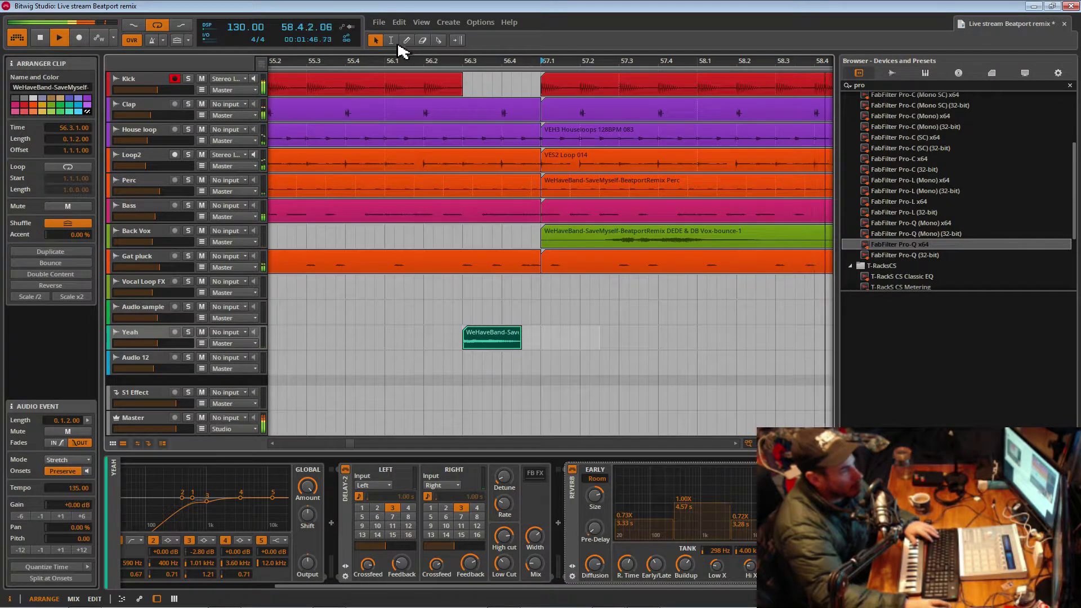
- Cut a 0.0.1.00 slice from the start of the Yeah clip at 56.3.1.00 and repeat it up to 56.4.1.00
{"action": "left_click", "coordinate": [439, 40]}
{"action": "left_click", "coordinate": [473, 341]}
{"action": "left_click", "coordinate": [378, 40]}
{"action": "left_click_drag", "start_coordinate": [480, 350], "coordinate": [501, 352]}
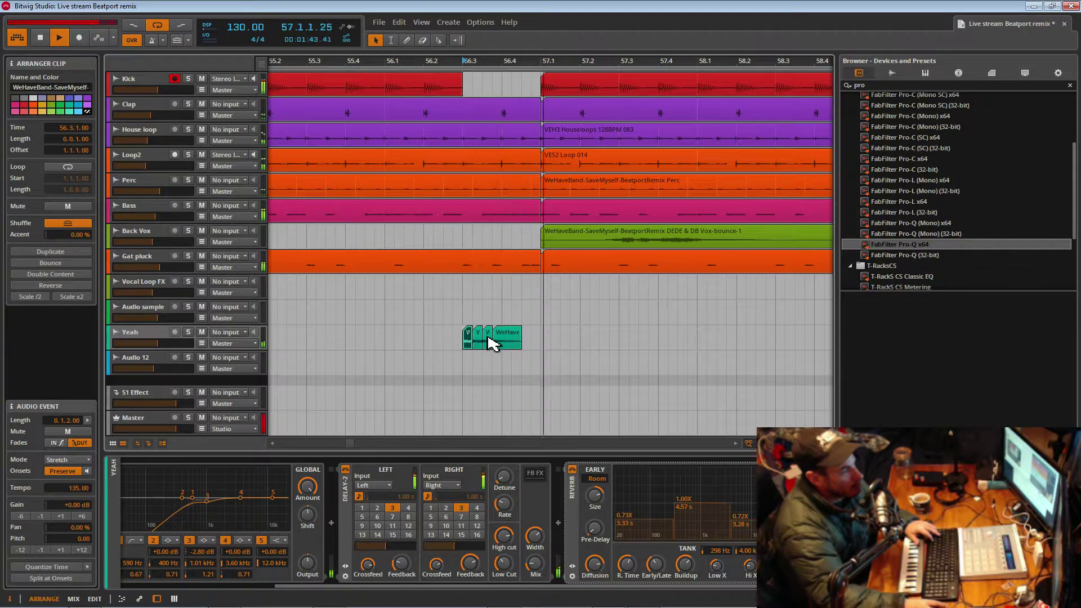
{"action": "left_click", "coordinate": [486, 340]}
{"action": "key", "text": "ctrl+d"}
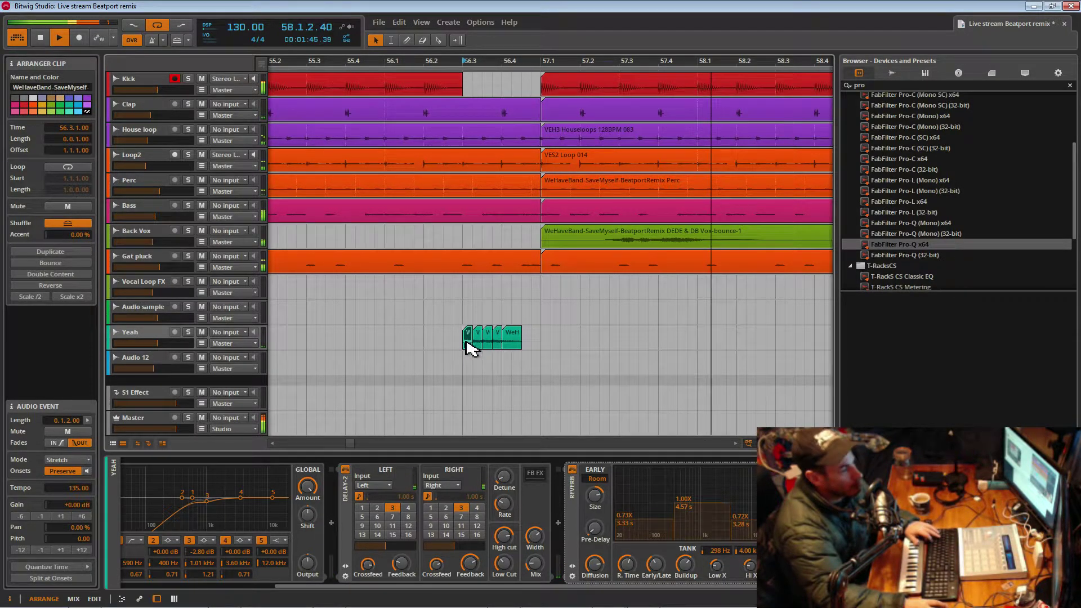
- Copy the remaining Yeah piece to end at bar 57, then trim the one at 56.4.1.00 to 0.0.0.60 and loop it up to that copy
{"action": "left_click_drag", "start_coordinate": [511, 346], "coordinate": [520, 344]}
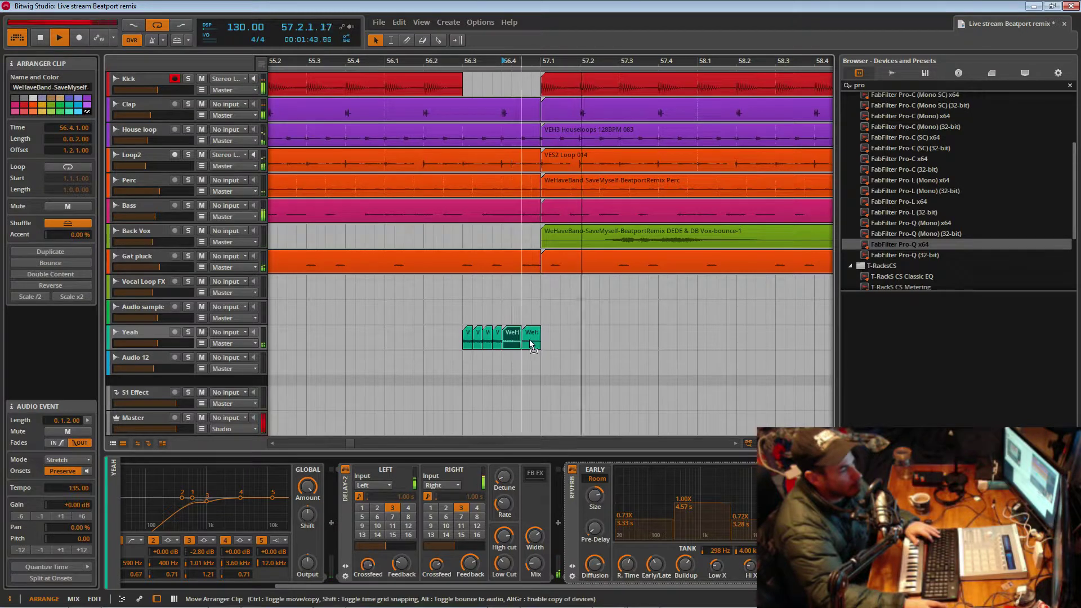
{"action": "key", "text": "ctrl+d"}
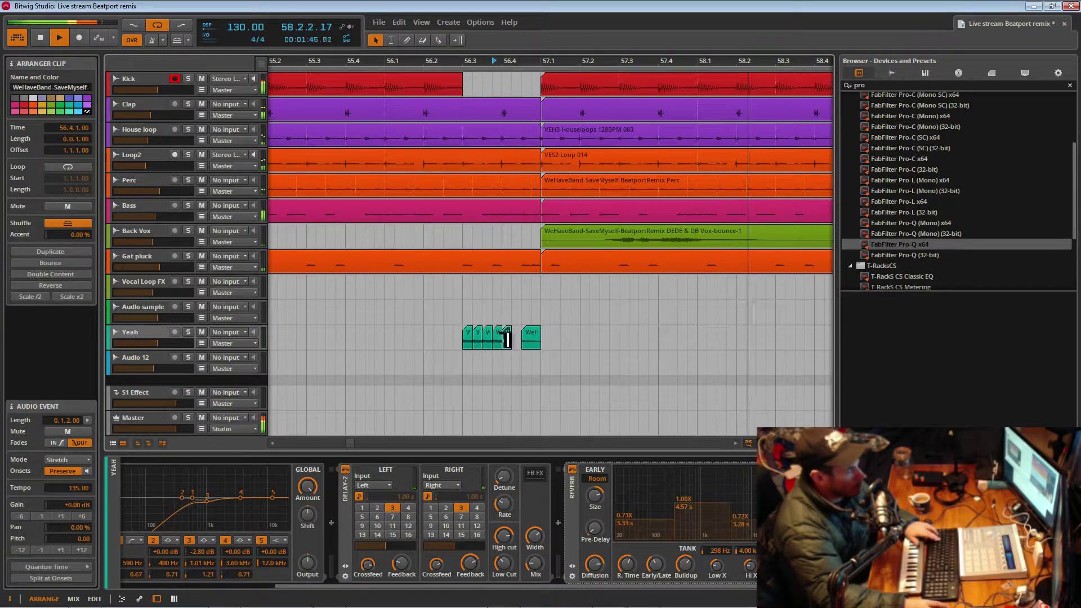
{"action": "scroll", "coordinate": [499, 228], "scroll_direction": "up", "scroll_amount": 3}
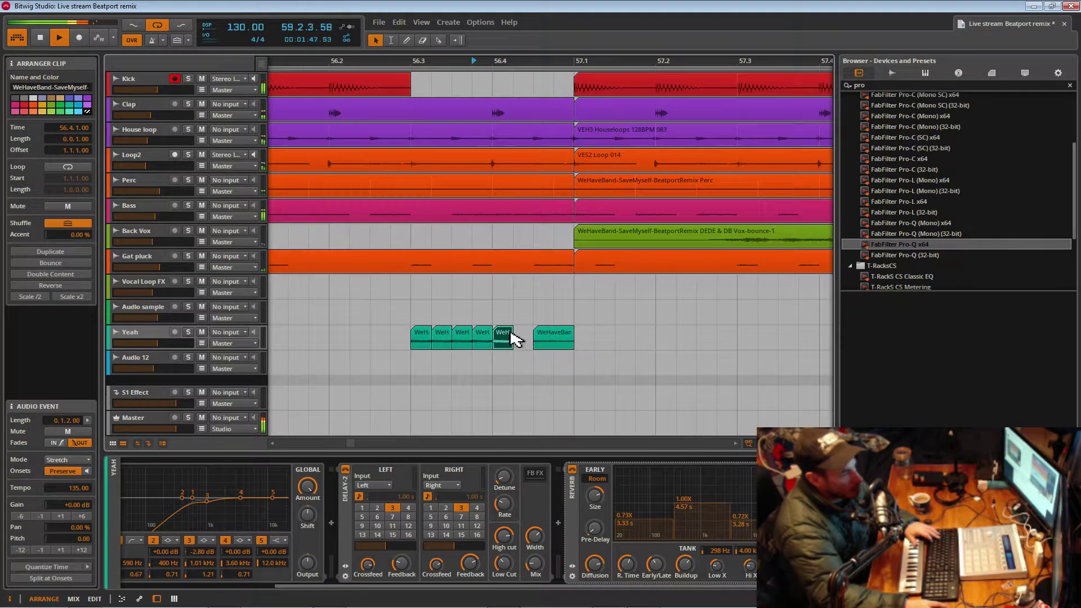
{"action": "scroll", "coordinate": [511, 363], "scroll_direction": "up", "scroll_amount": 2}
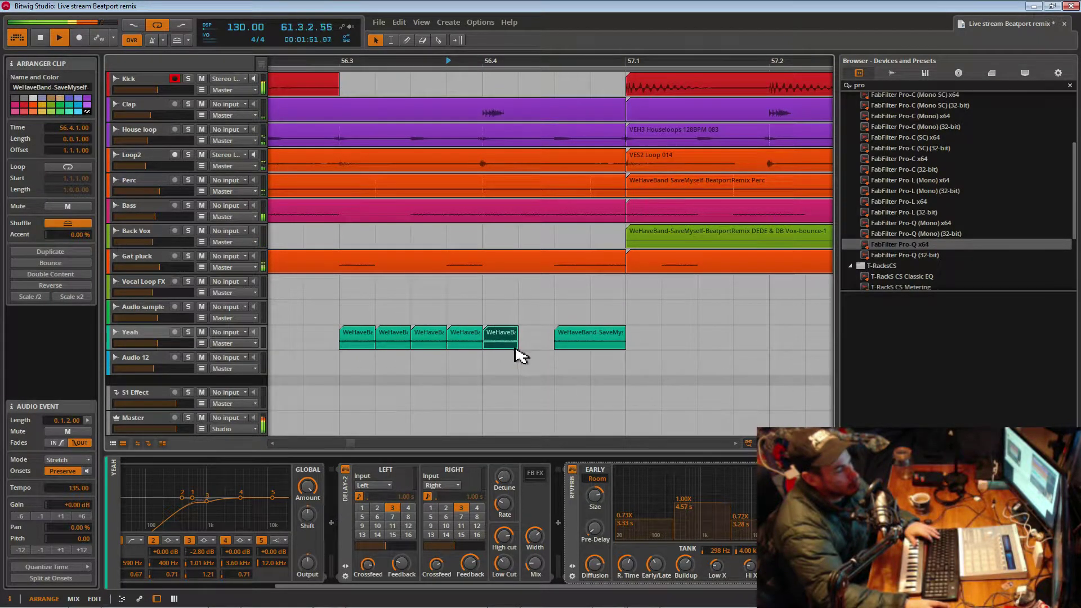
{"action": "scroll", "coordinate": [521, 225], "scroll_direction": "up", "scroll_amount": 3}
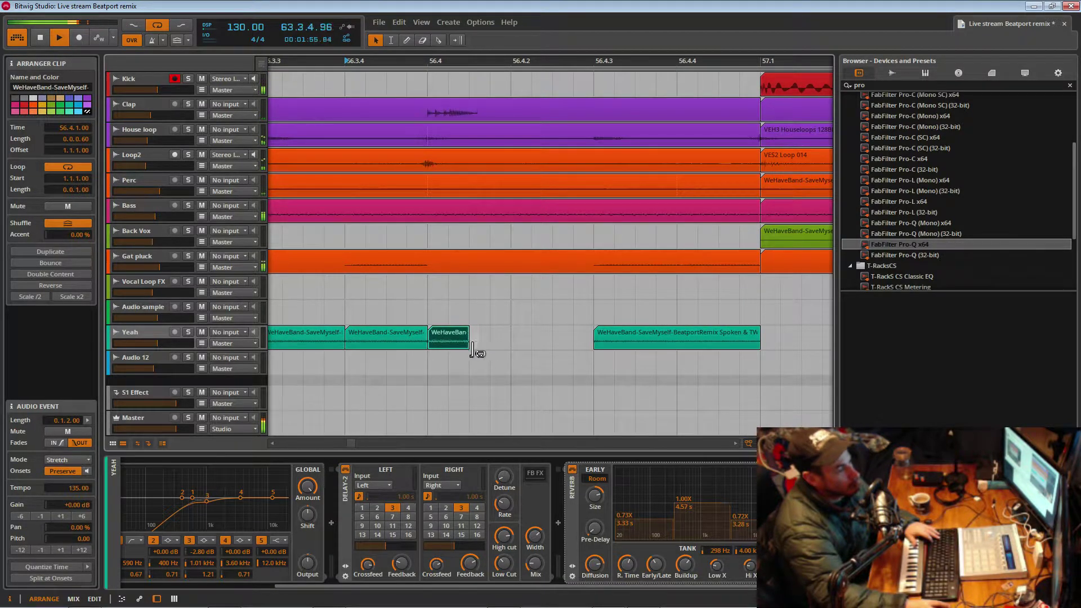
{"action": "left_click_drag", "start_coordinate": [473, 349], "coordinate": [593, 356]}
- Audition the Yeah stutter leading into bar 57 and save the project
{"action": "key", "text": "space"}
{"action": "key", "text": "space"}
{"action": "left_click_drag", "start_coordinate": [524, 68], "coordinate": [673, 29]}
{"action": "left_click", "coordinate": [620, 329]}
{"action": "key", "text": "space"}
{"action": "key", "text": "ctrl+s"}
{"action": "key", "text": "space"}
{"action": "left_click_drag", "start_coordinate": [768, 60], "coordinate": [836, 118]}
{"action": "key", "text": "space"}
{"action": "key", "text": "space"}
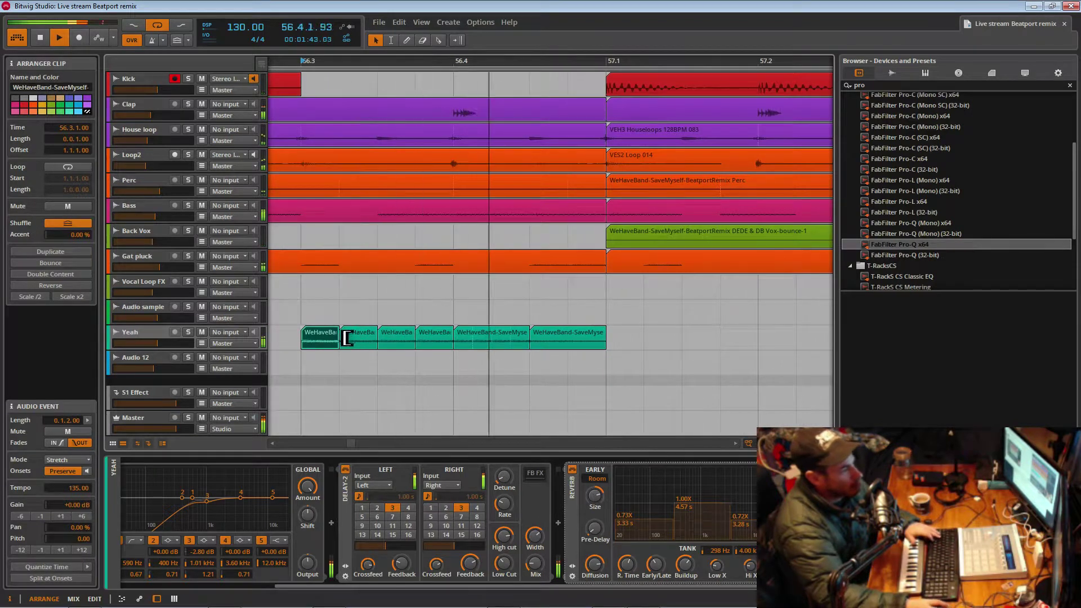
- Loop the first Yeah slice at 56.3.1.00 over the following slices, set its length to 0.0.3.00, and audition the transition
{"action": "left_click_drag", "start_coordinate": [338, 346], "coordinate": [370, 345]}
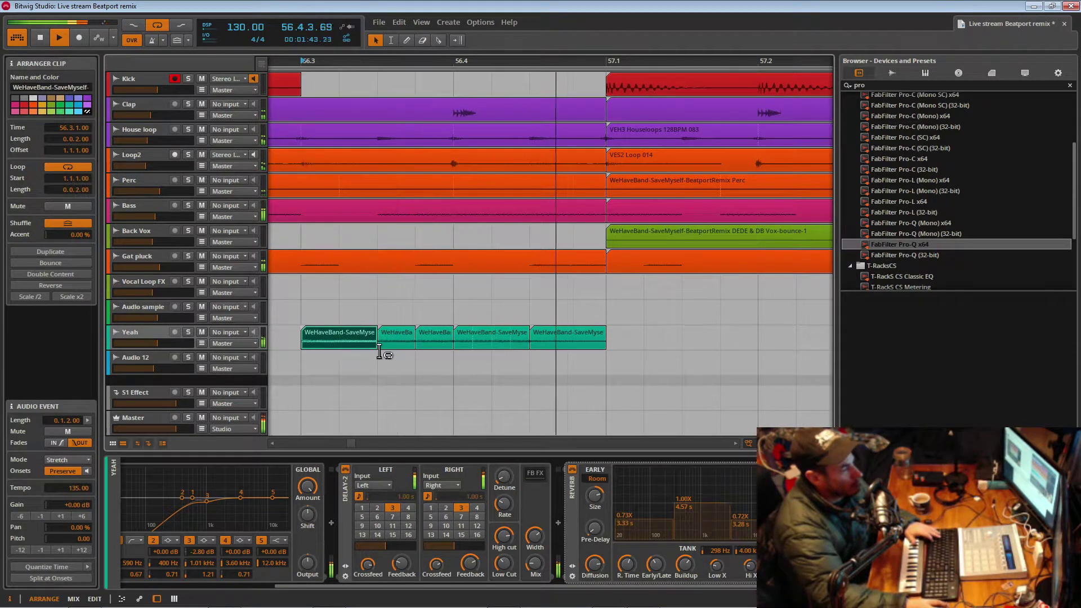
{"action": "left_click_drag", "start_coordinate": [379, 352], "coordinate": [452, 350]}
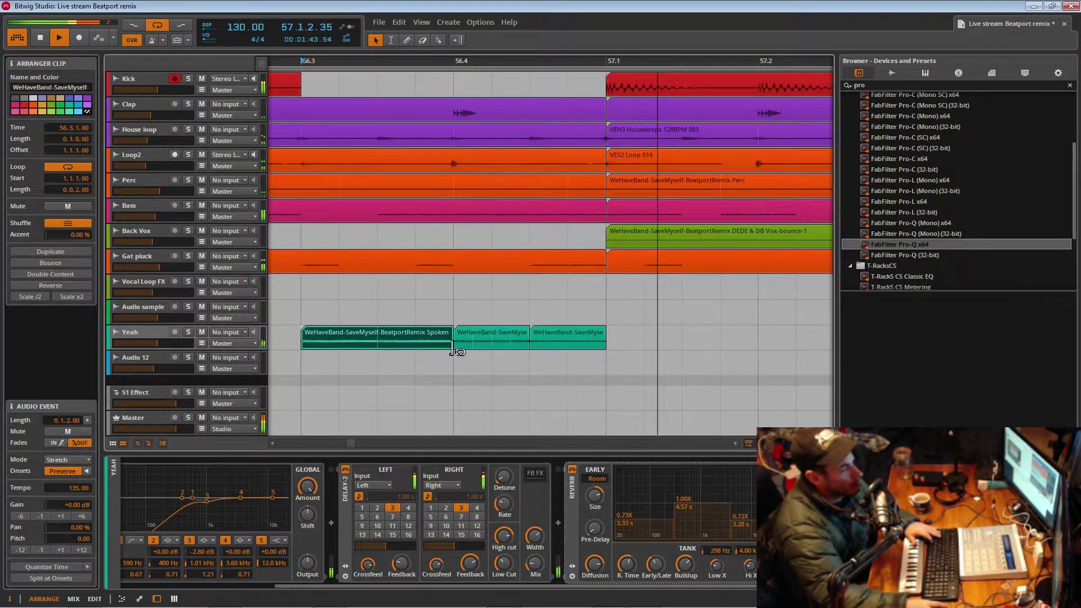
{"action": "left_click_drag", "start_coordinate": [451, 349], "coordinate": [421, 351]}
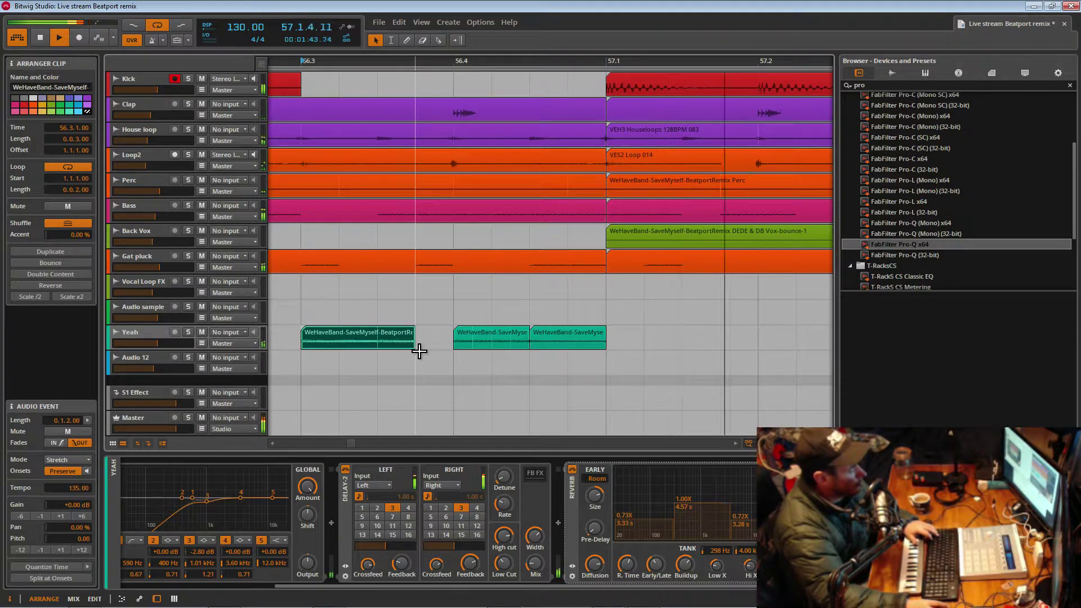
{"action": "mouse_move", "coordinate": [550, 64]}
{"action": "left_mouse_down"}
{"action": "mouse_move", "coordinate": [620, 41]}
{"action": "mouse_move", "coordinate": [626, 56]}
{"action": "mouse_move", "coordinate": [642, 49]}
{"action": "mouse_move", "coordinate": [632, 46]}
{"action": "mouse_move", "coordinate": [643, 53]}
{"action": "mouse_move", "coordinate": [650, 38]}
{"action": "mouse_move", "coordinate": [670, 50]}
{"action": "mouse_move", "coordinate": [634, 60]}
{"action": "mouse_move", "coordinate": [575, 43]}
{"action": "mouse_move", "coordinate": [637, 49]}
{"action": "mouse_move", "coordinate": [653, 70]}
{"action": "left_mouse_up"}
{"action": "key", "text": "space"}
{"action": "key", "text": "space"}
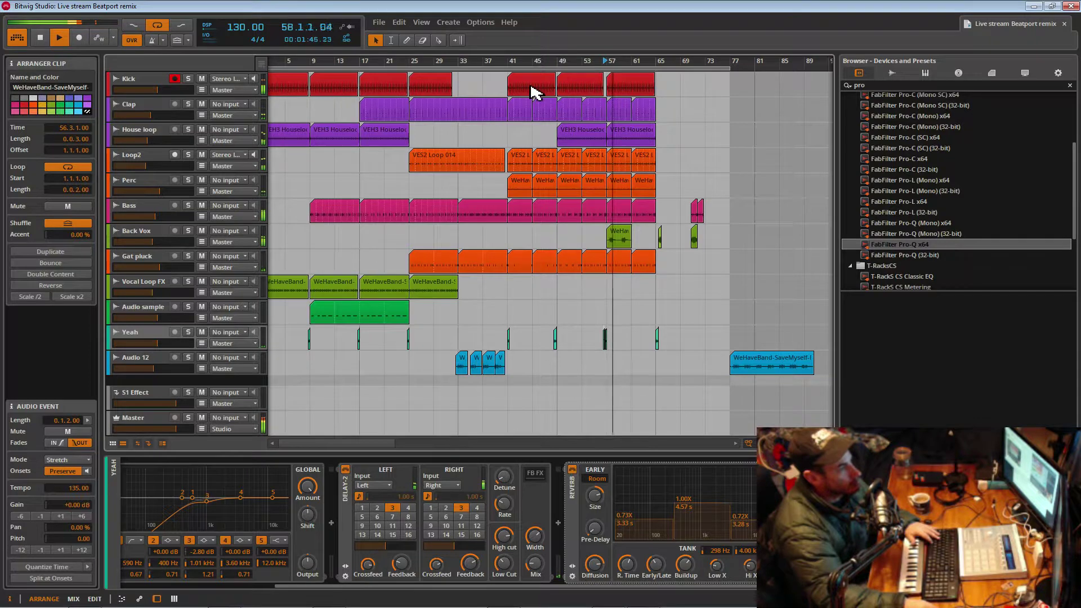
- Move the stray short Bass and Back Vox clips after bar 65 together so the group starts at 77.1.1.00
{"action": "left_click_drag", "start_coordinate": [692, 61], "coordinate": [533, 52]}
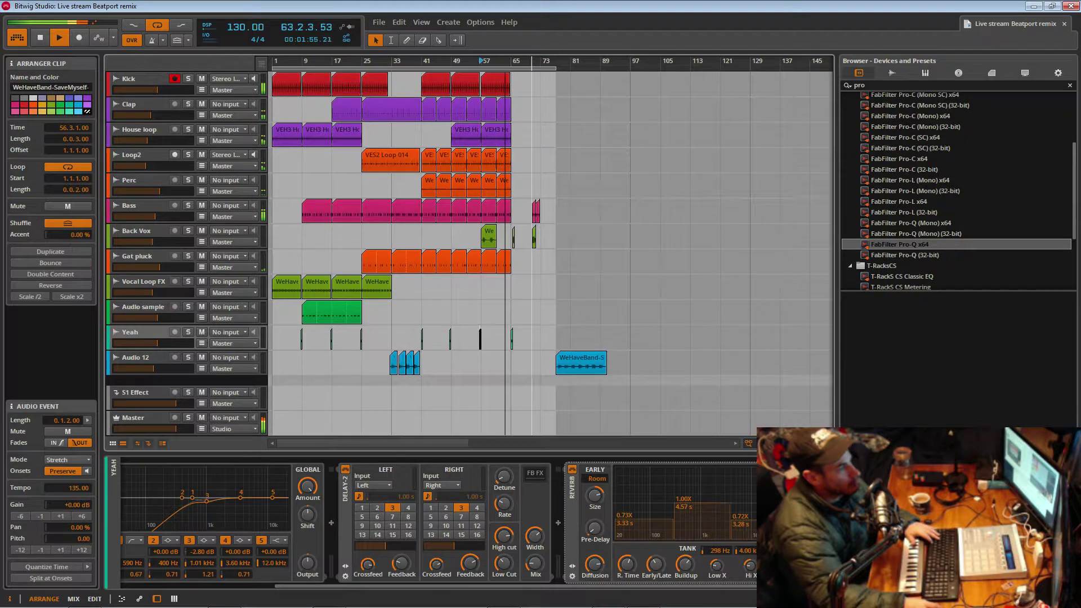
{"action": "key", "text": "plus"}
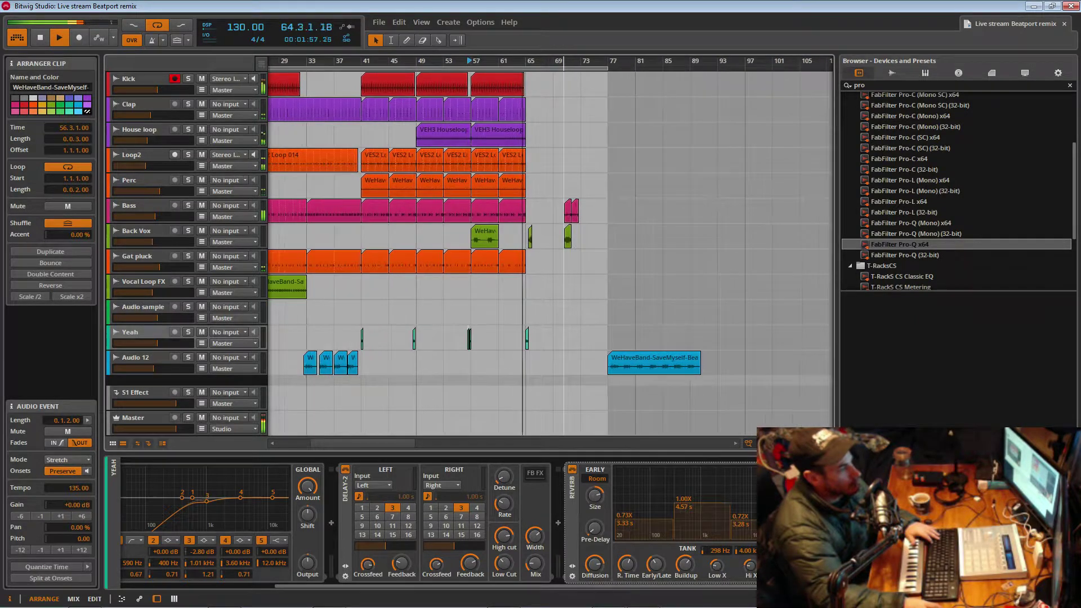
{"action": "left_click_drag", "start_coordinate": [614, 295], "coordinate": [532, 175]}
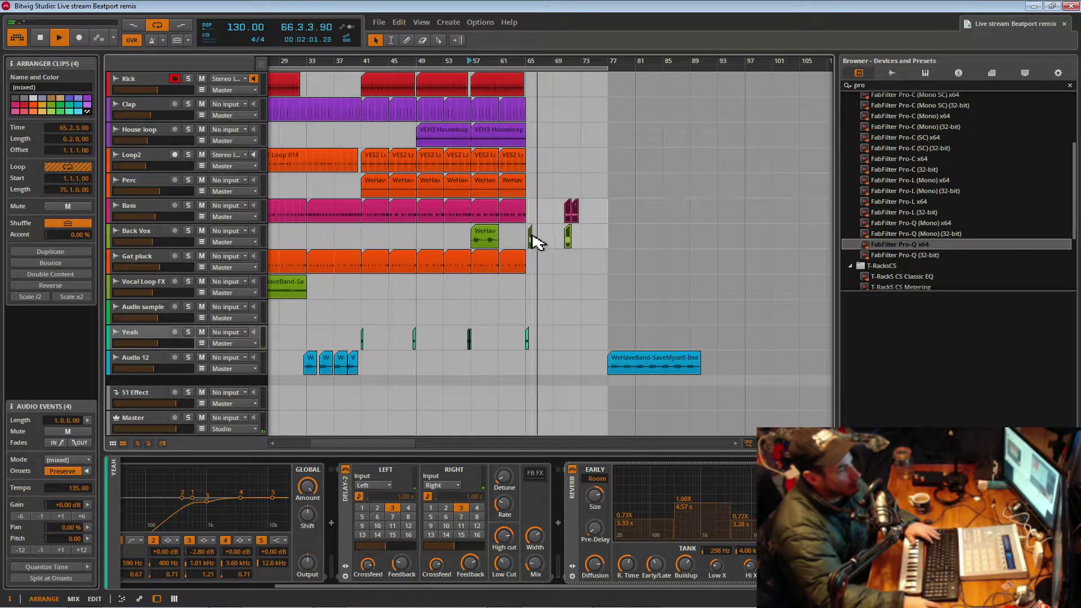
{"action": "left_click_drag", "start_coordinate": [536, 244], "coordinate": [613, 251]}
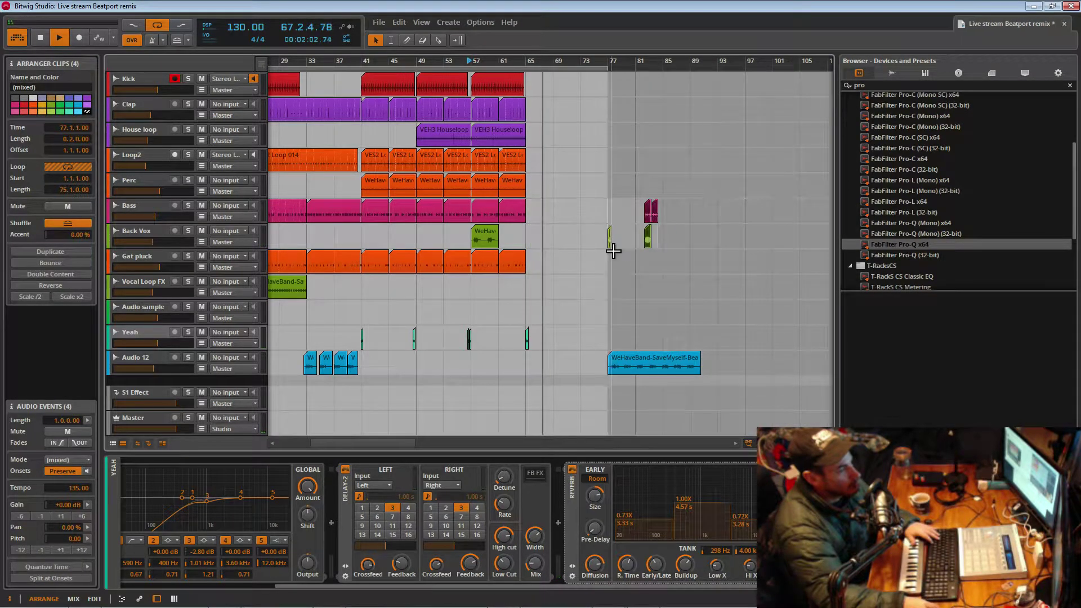
- Loop the four-bar Back Vox clip at bar 57 out to bar 77, a length of 20.0.0.00, and audition it
{"action": "left_click", "coordinate": [492, 232]}
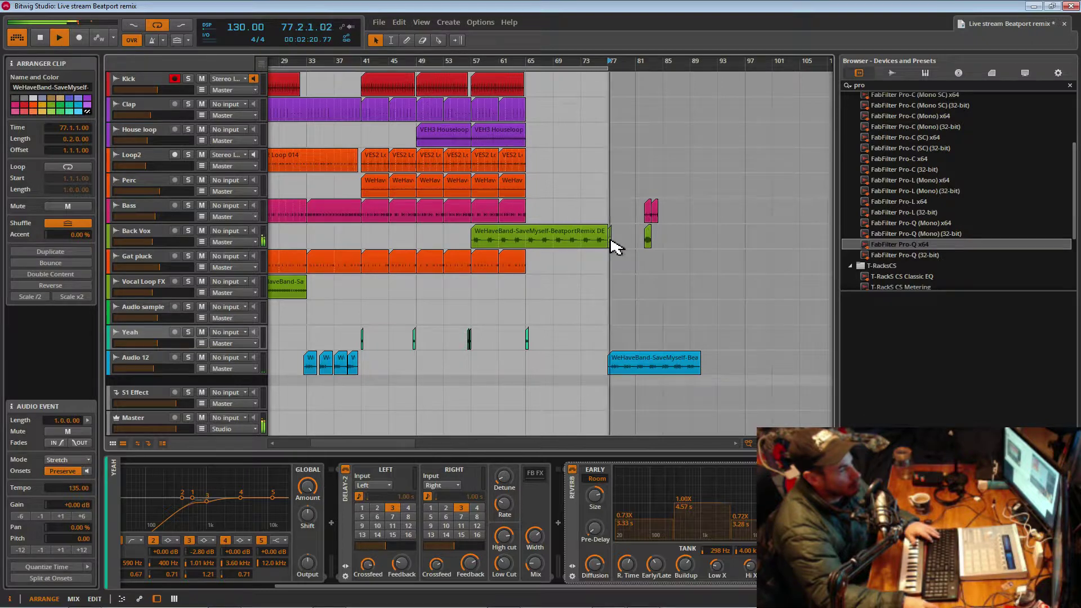
{"action": "left_click", "coordinate": [514, 234]}
{"action": "left_click_drag", "start_coordinate": [516, 61], "coordinate": [519, 121]}
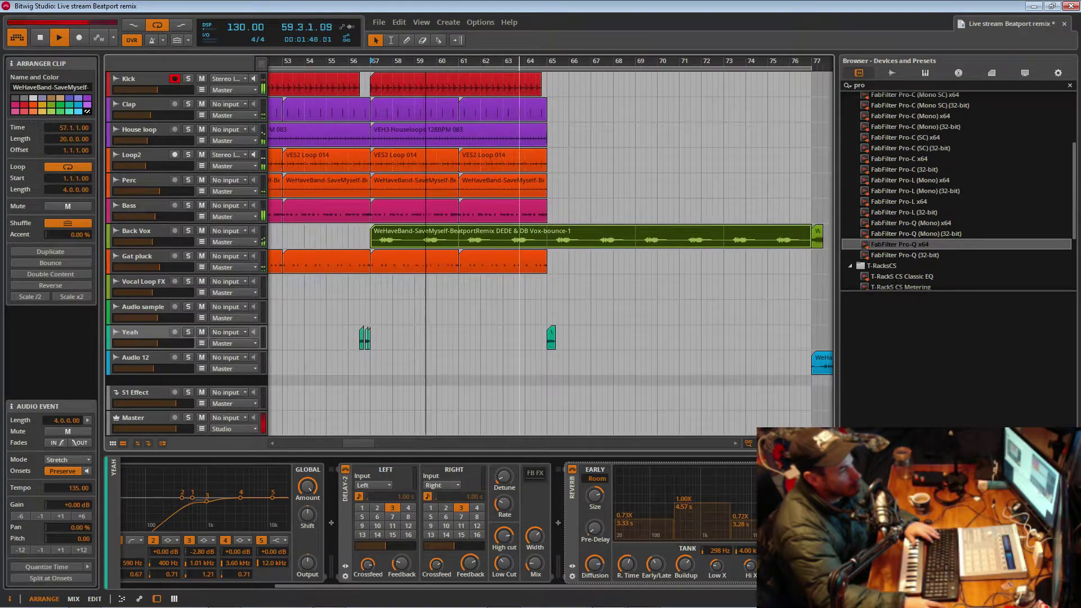
{"action": "scroll", "coordinate": [518, 84], "scroll_direction": "down", "scroll_amount": 4}
{"action": "scroll", "coordinate": [515, 84], "scroll_direction": "up", "scroll_amount": 4}
{"action": "scroll", "coordinate": [510, 85], "scroll_direction": "down", "scroll_amount": 6}
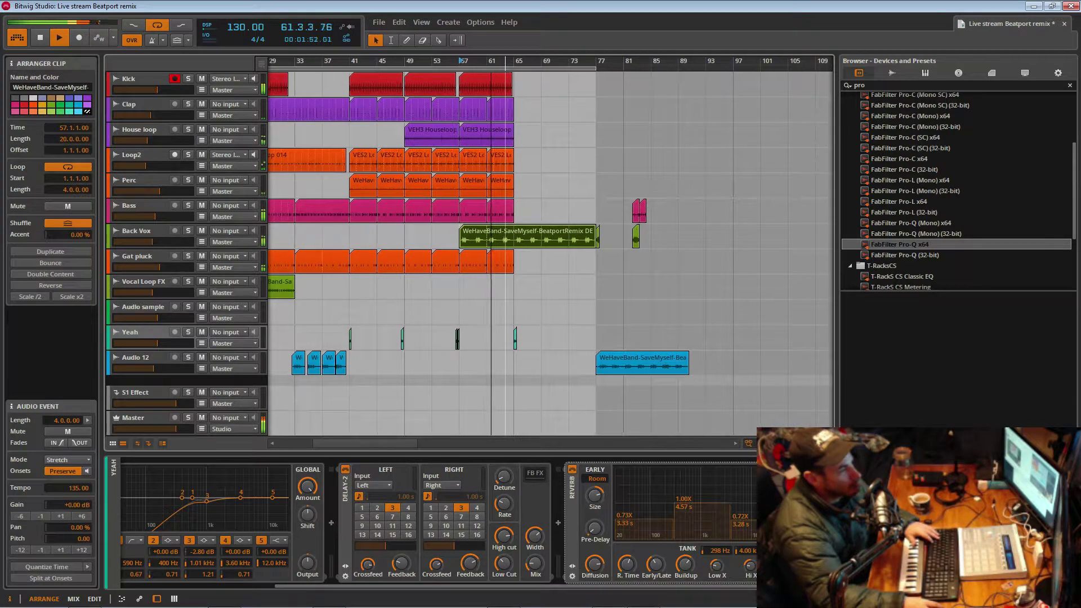
{"action": "scroll", "coordinate": [504, 85], "scroll_direction": "up", "scroll_amount": 5}
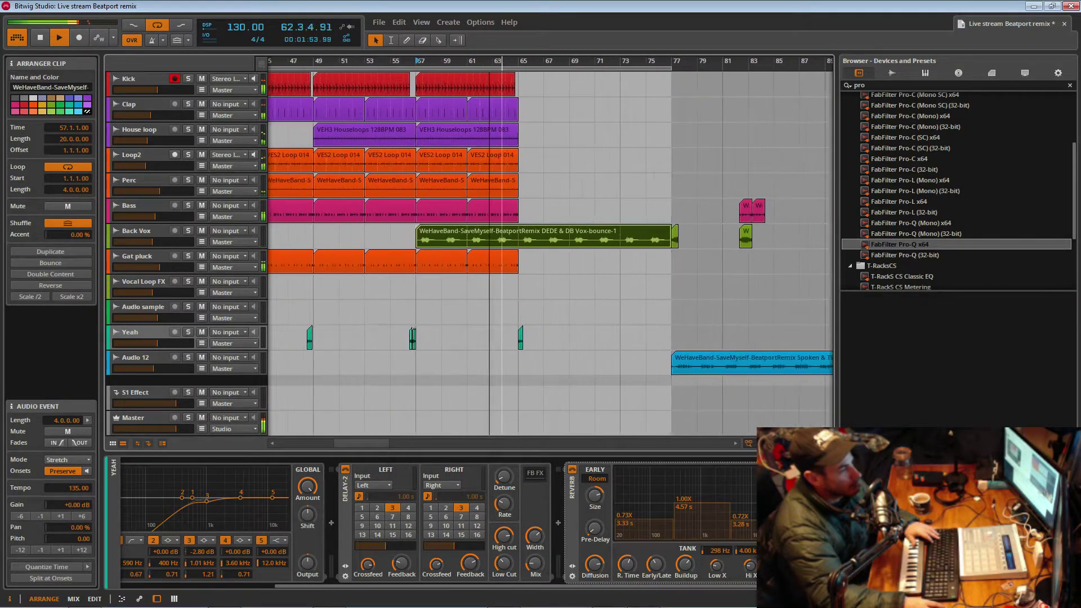
{"action": "scroll", "coordinate": [507, 84], "scroll_direction": "up", "scroll_amount": 2}
{"action": "scroll", "coordinate": [506, 85], "scroll_direction": "down", "scroll_amount": 4}
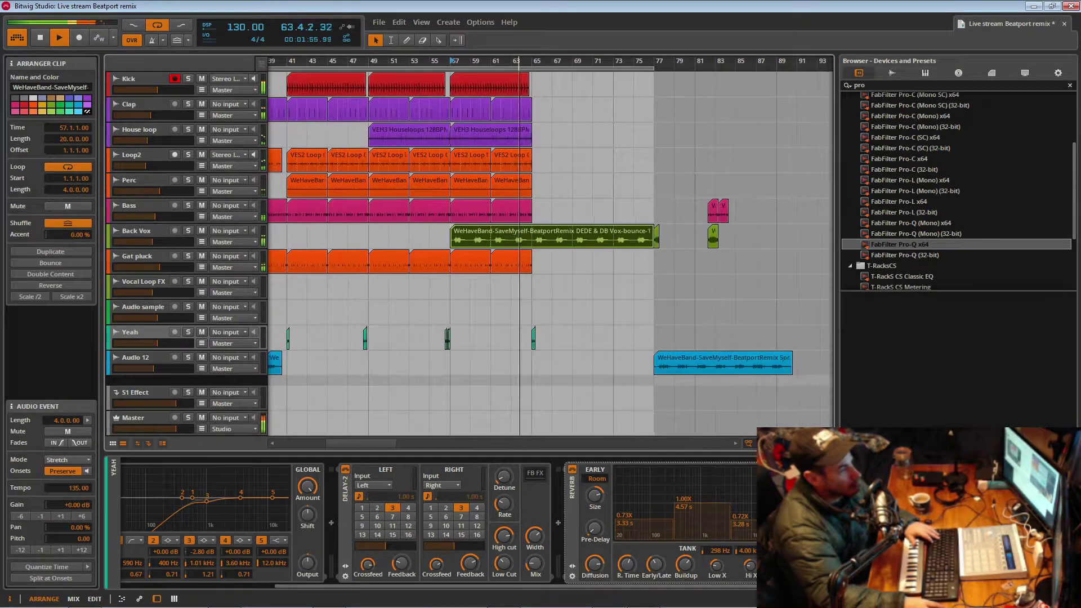
{"action": "scroll", "coordinate": [462, 115], "scroll_direction": "down", "scroll_amount": 1}
- Shorten the Kick clip at bar 57 to 7.0.0.00 and play the section from bar 57
{"action": "left_click", "coordinate": [522, 95]}
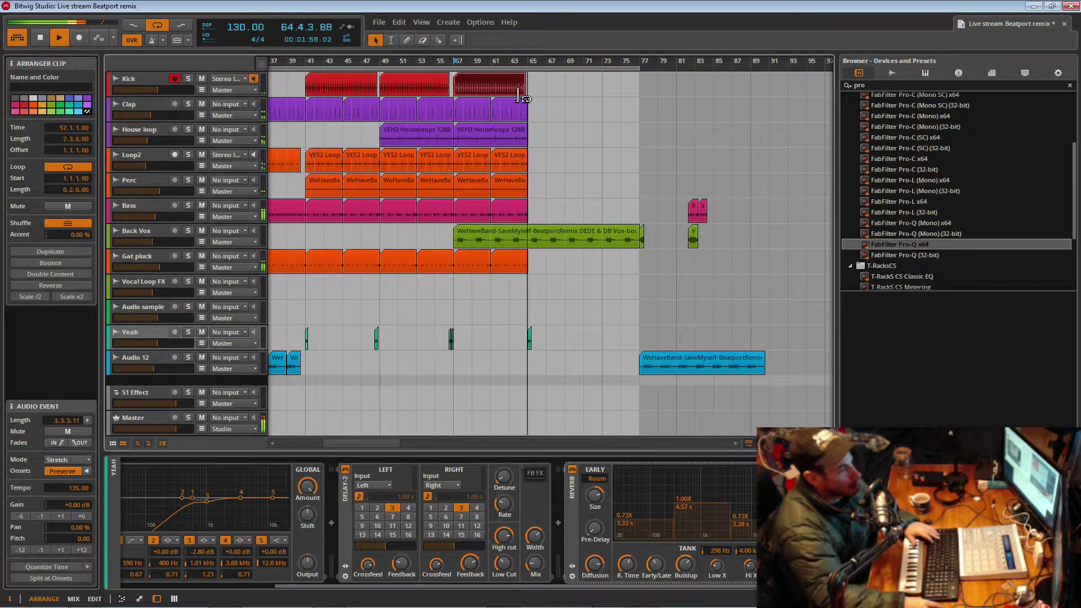
{"action": "left_click_drag", "start_coordinate": [522, 66], "coordinate": [524, 30]}
{"action": "key", "text": "space"}
{"action": "key", "text": "space"}
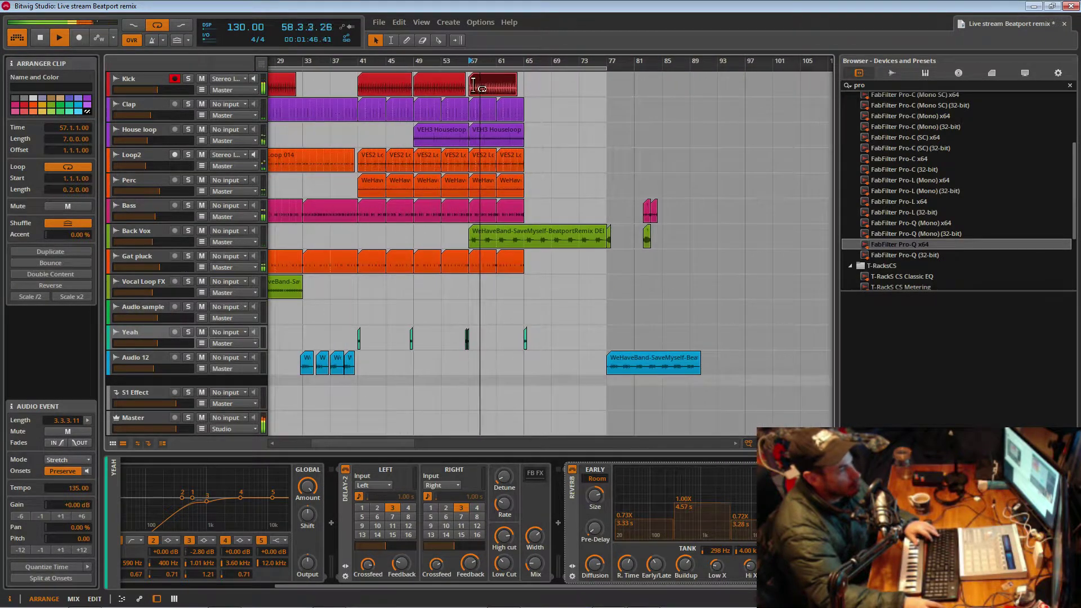
- Copy the Kick clip at bar 57 and the long VES2 Loop 014 clip at bar 25 to start at bar 65
{"action": "left_click_drag", "start_coordinate": [485, 84], "coordinate": [570, 66]}
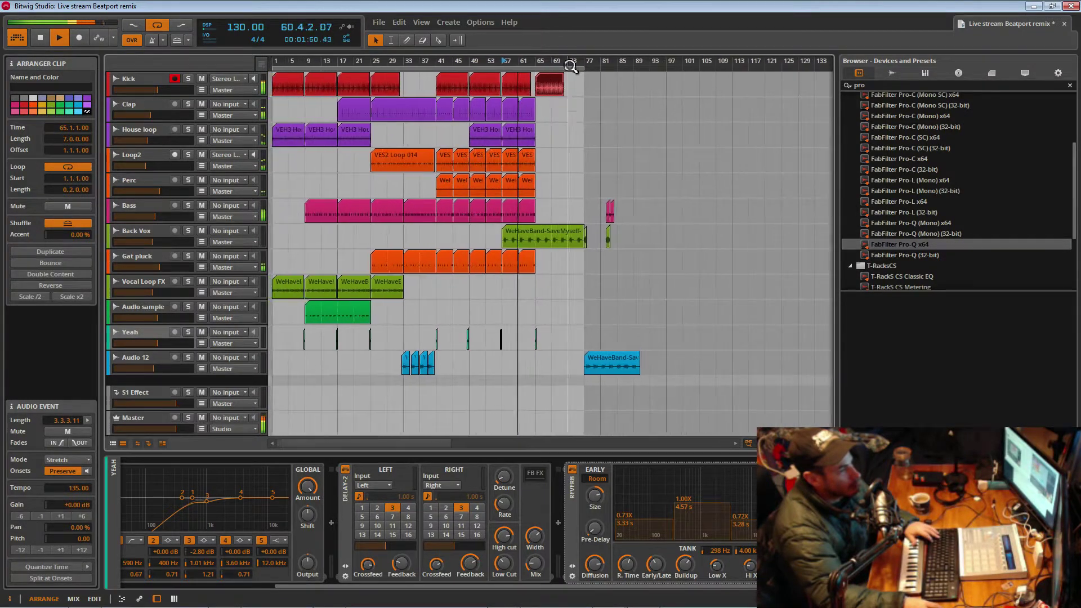
{"action": "left_click", "coordinate": [401, 170]}
{"action": "left_click_drag", "start_coordinate": [410, 164], "coordinate": [563, 161]}
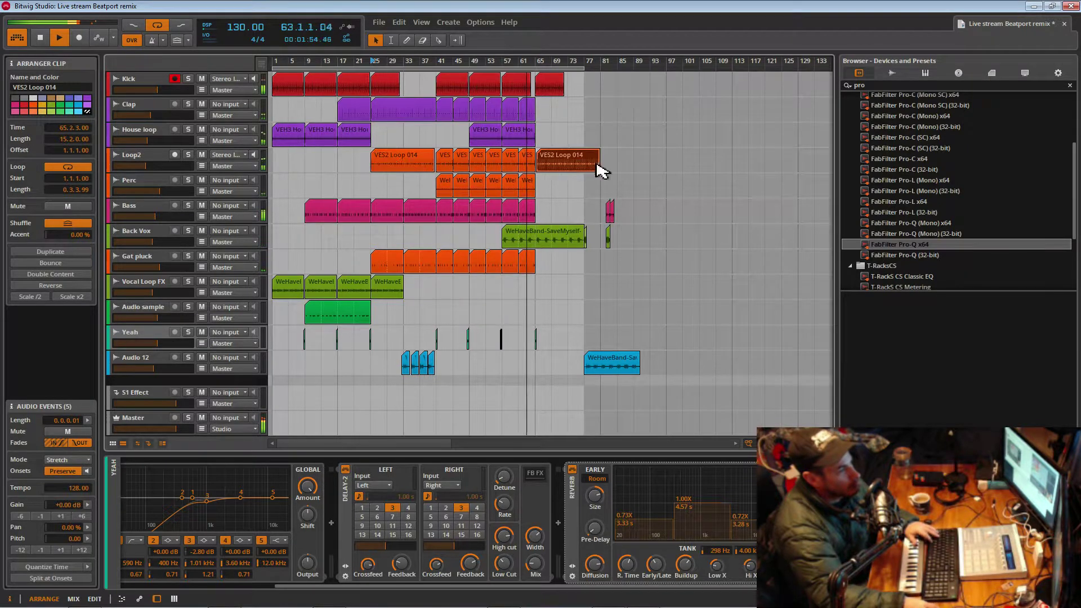
{"action": "left_click_drag", "start_coordinate": [580, 67], "coordinate": [518, 168]}
{"action": "left_click_drag", "start_coordinate": [543, 61], "coordinate": [570, 19]}
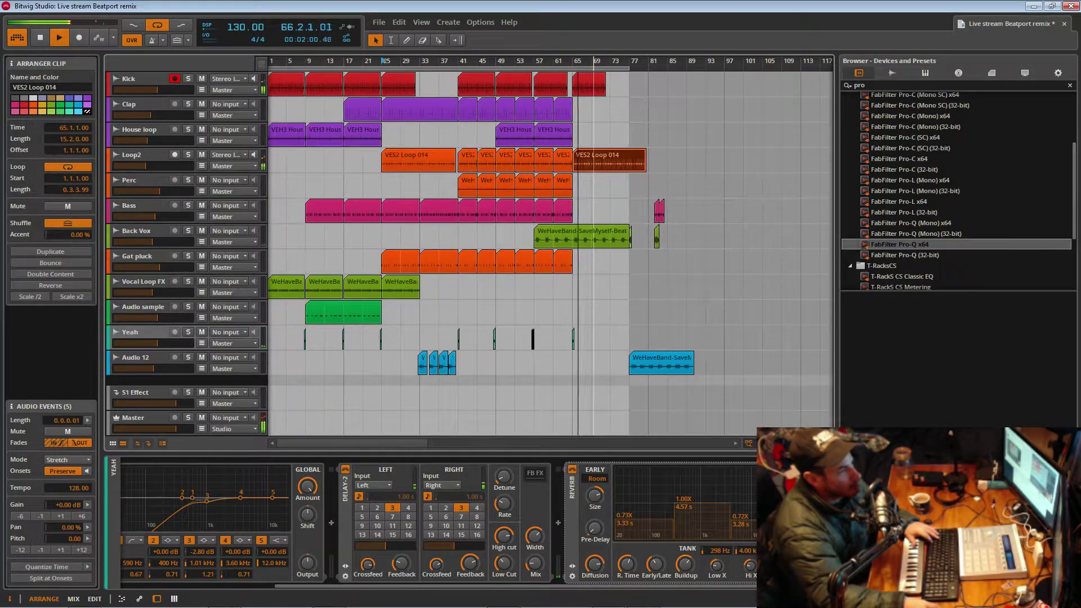
- Copy the last four-bar Clap clip to bar 65 and duplicate it at bar 69
{"action": "left_click_drag", "start_coordinate": [562, 113], "coordinate": [583, 114]}
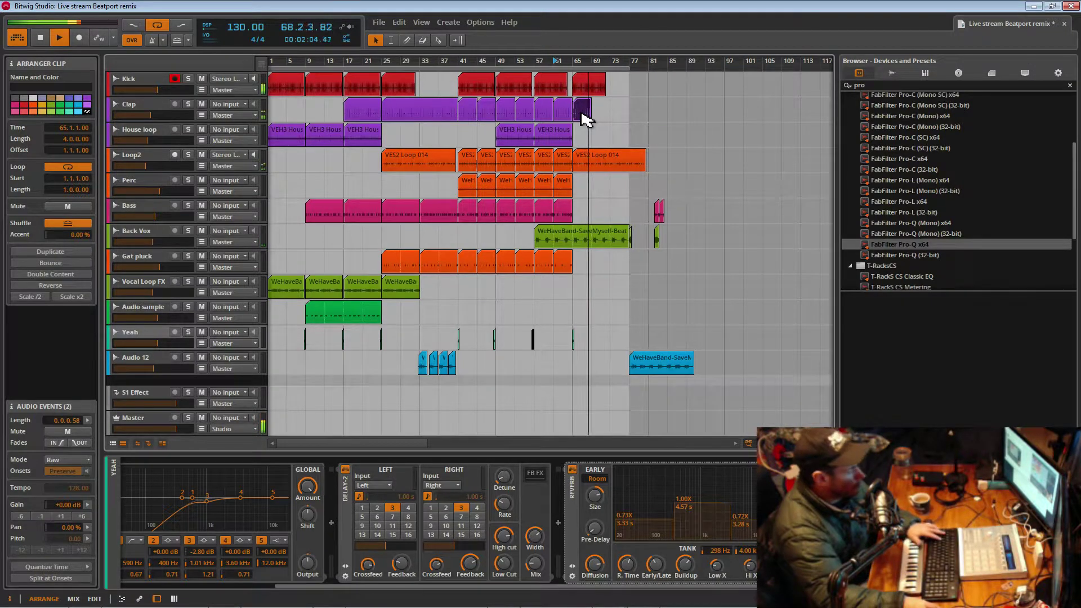
{"action": "key", "text": "ctrl+d"}
{"action": "left_click_drag", "start_coordinate": [614, 66], "coordinate": [621, 95]}
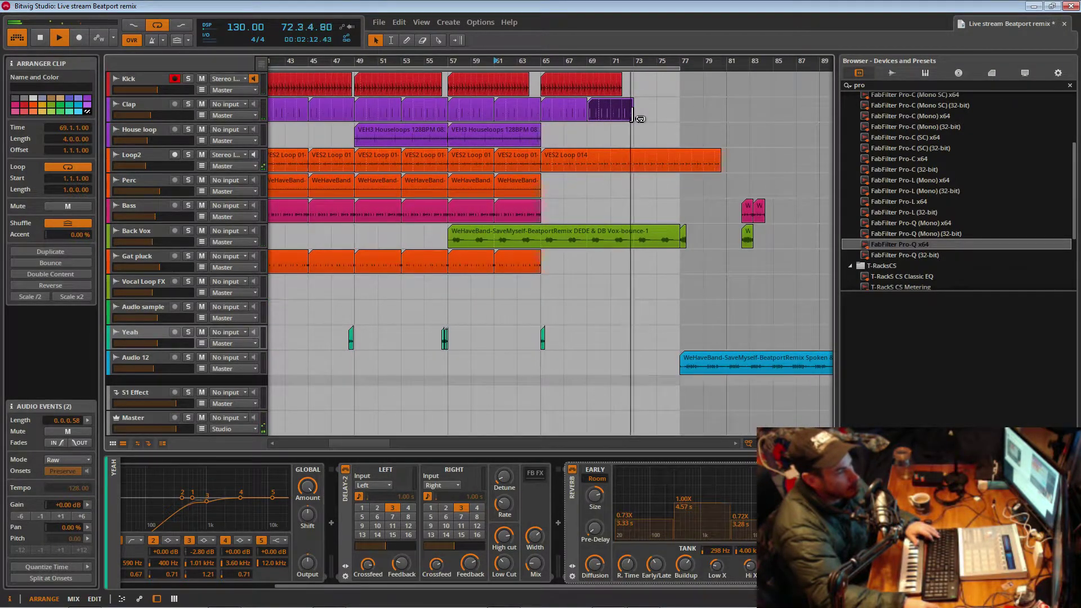
{"action": "left_click_drag", "start_coordinate": [645, 69], "coordinate": [607, 45]}
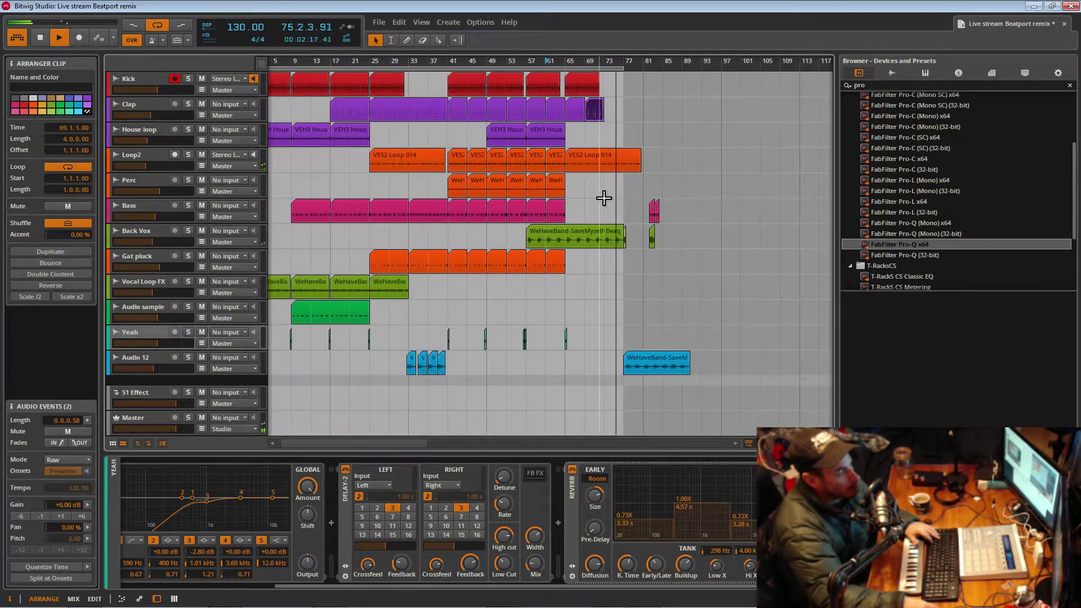
- Play from the short Back Vox clip at bar 77 and move the stray one-bar Back Vox clip to 80.3.1.00
{"action": "left_click", "coordinate": [631, 237]}
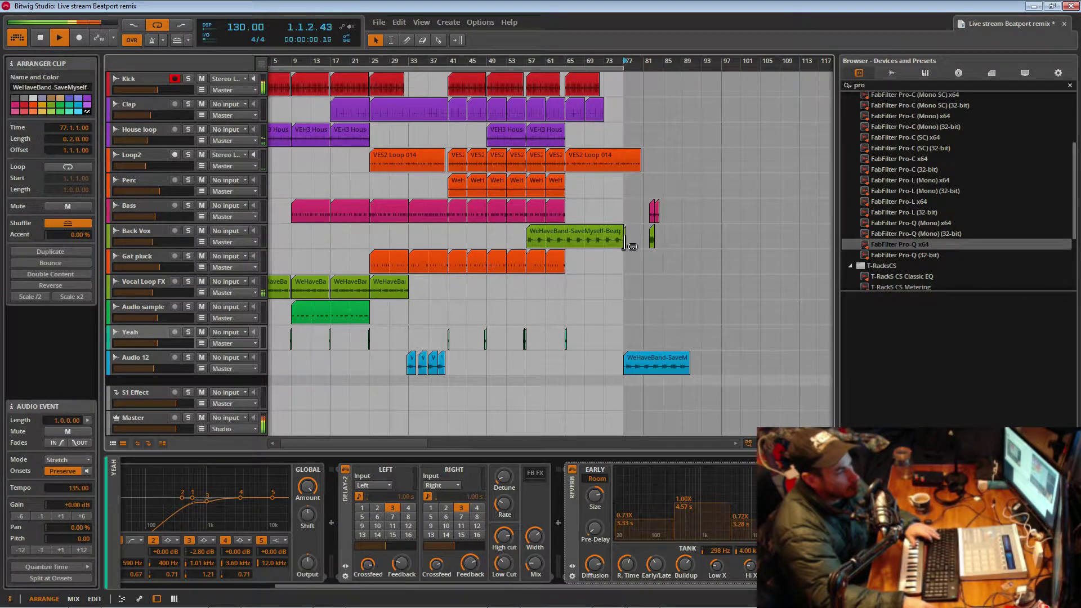
{"action": "left_click_drag", "start_coordinate": [653, 239], "coordinate": [638, 242]}
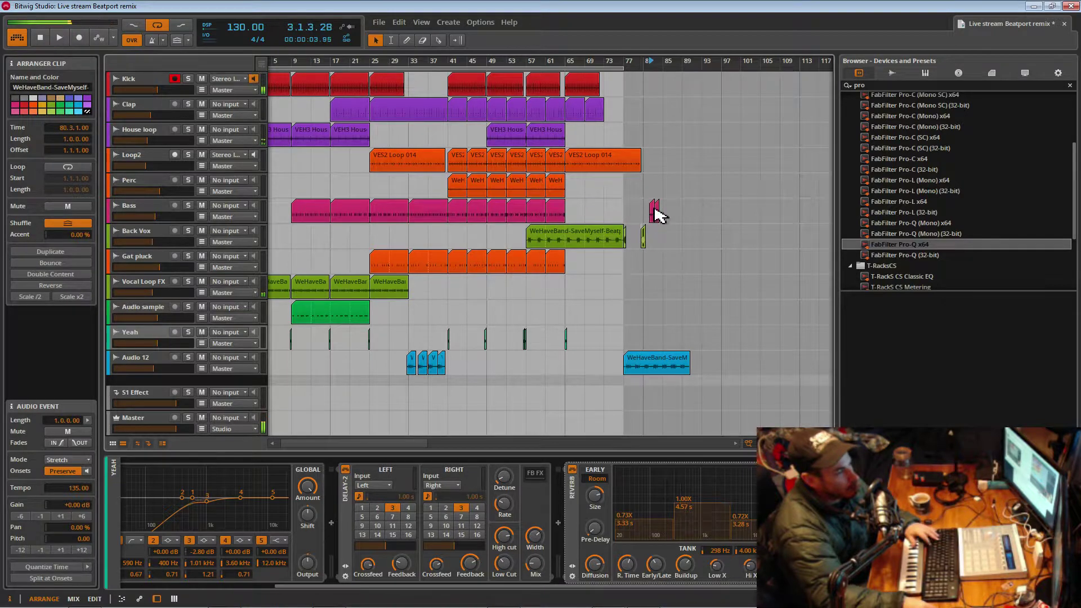
{"action": "scroll", "coordinate": [628, 251], "scroll_direction": "up", "scroll_amount": 6}
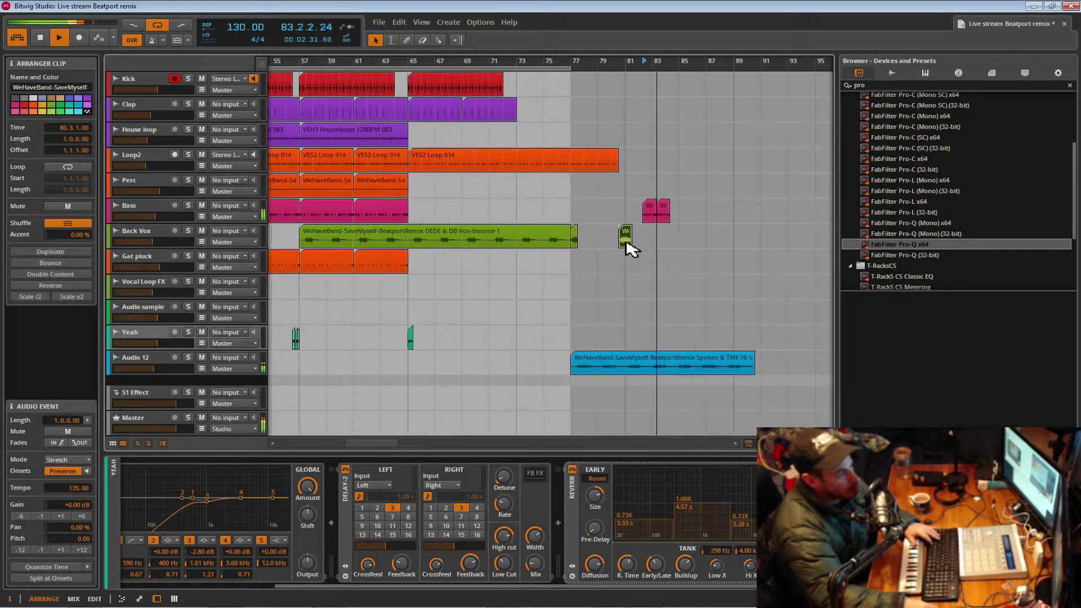
- Try shifting the one-bar Back Vox clip to 79.4.1.39 and copying a one-bar Bass fill to bar 64, audition it, and undo both
{"action": "left_click_drag", "start_coordinate": [619, 240], "coordinate": [620, 240]}
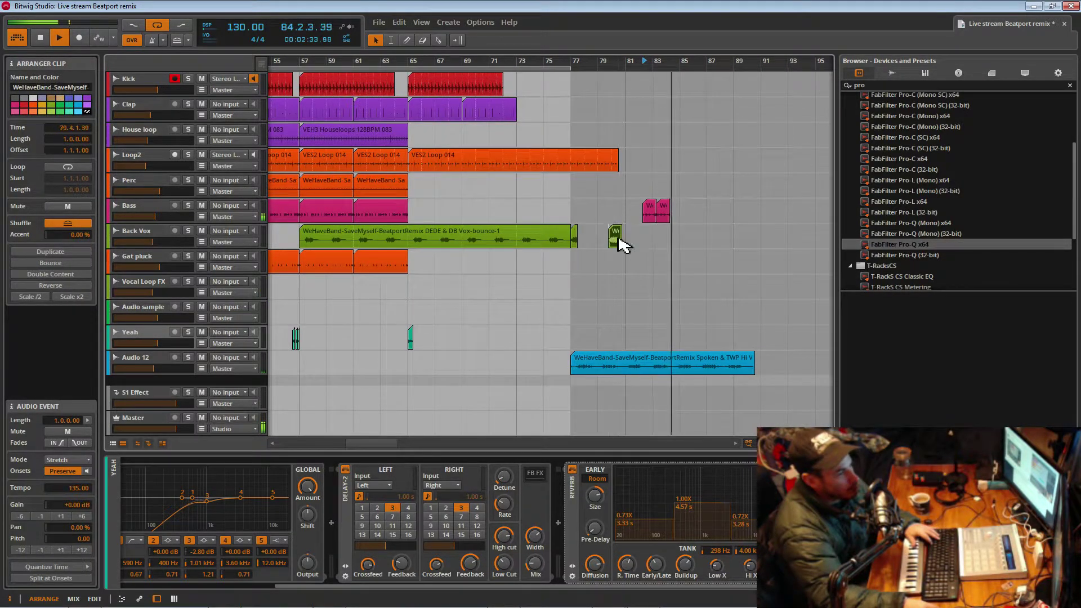
{"action": "left_click", "coordinate": [651, 217]}
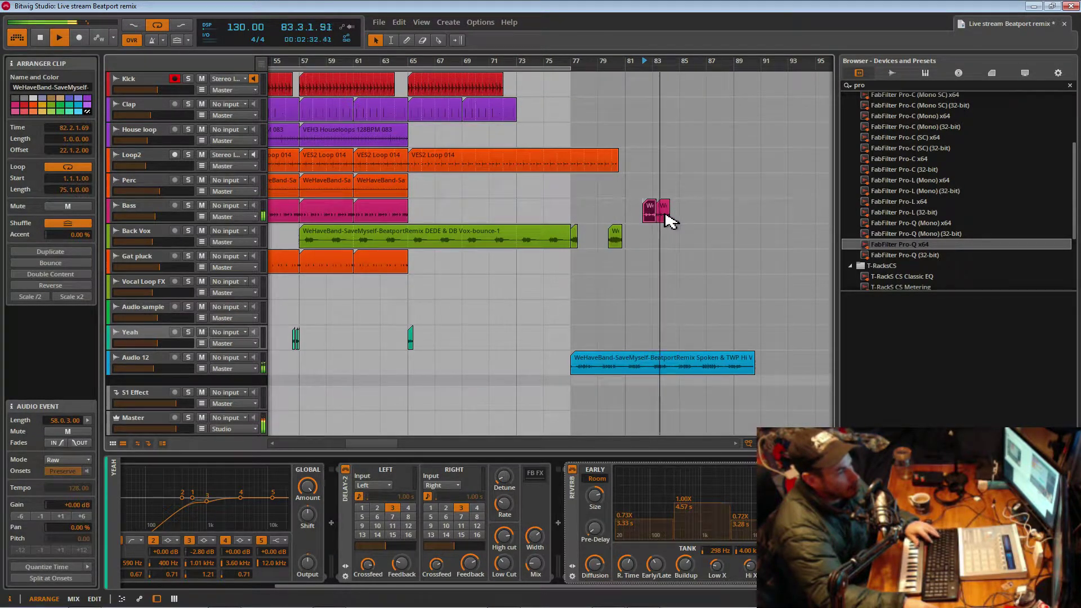
{"action": "left_click_drag", "start_coordinate": [668, 220], "coordinate": [405, 219]}
{"action": "key", "text": "space"}
{"action": "left_click", "coordinate": [401, 91]}
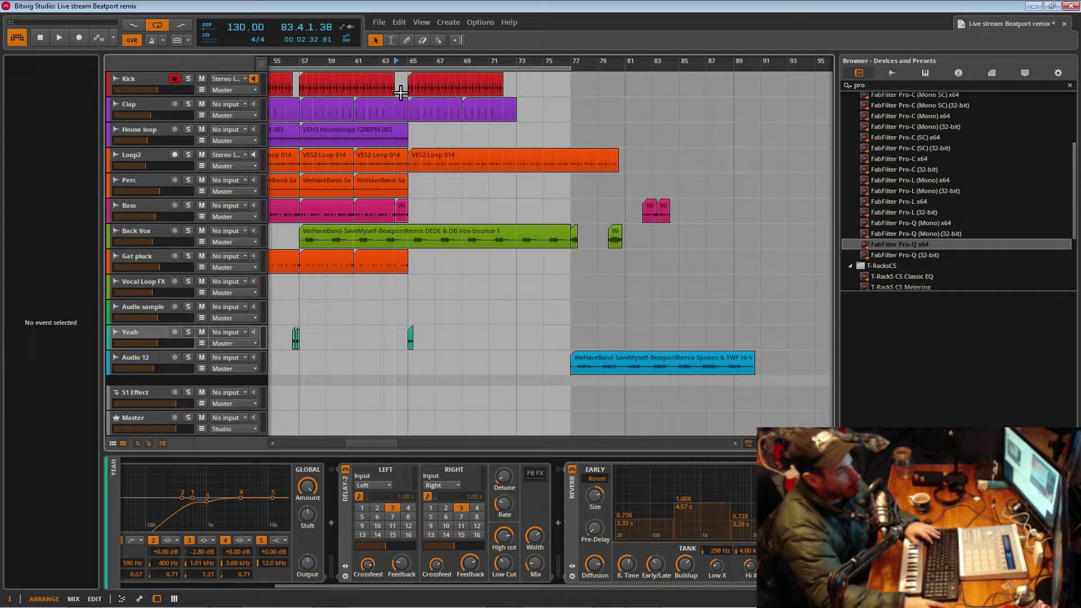
{"action": "mouse_move", "coordinate": [406, 60]}
{"action": "left_mouse_down"}
{"action": "mouse_move", "coordinate": [524, 107]}
{"action": "mouse_move", "coordinate": [521, 65]}
{"action": "mouse_move", "coordinate": [463, 33]}
{"action": "left_mouse_up"}
{"action": "key", "text": "space"}
{"action": "key", "text": "space"}
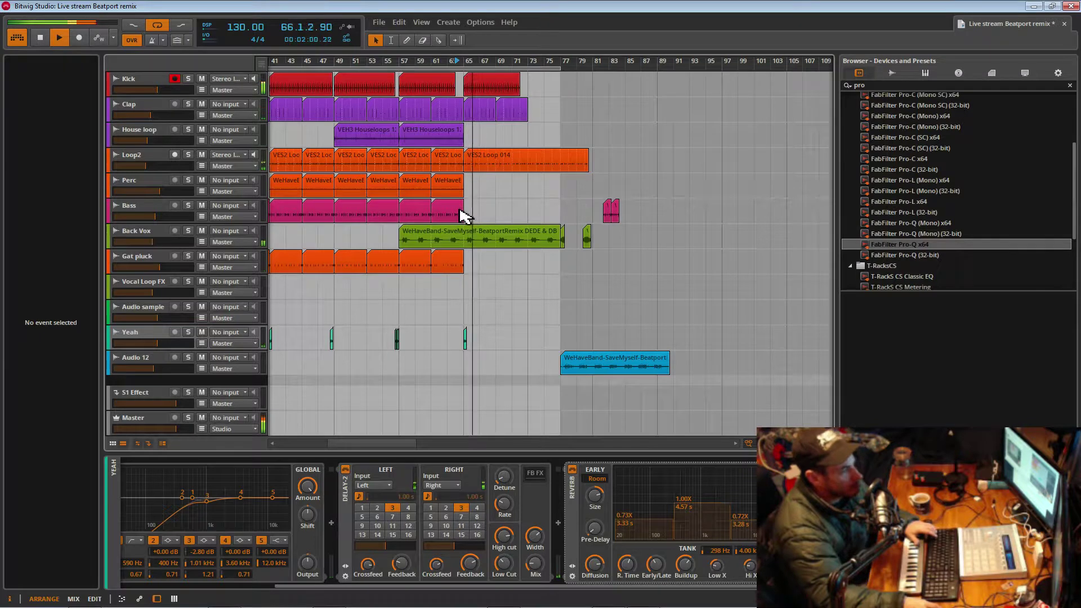
{"action": "key", "text": "ctrl+z"}
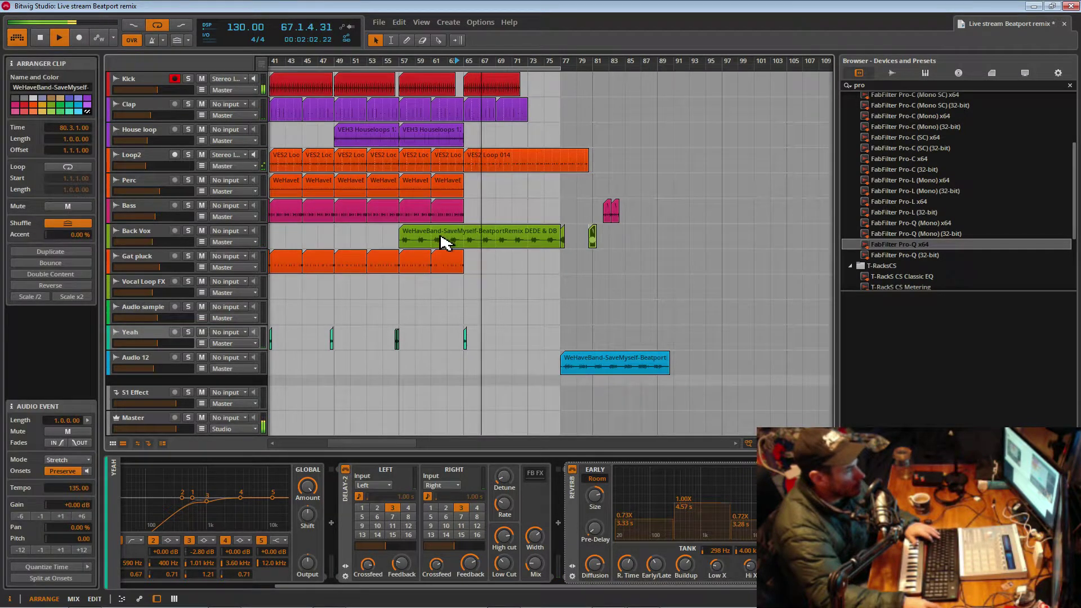
- Extend the looped House loop clip at bar 57 out to bar 73, a length of 16.0.0.00
{"action": "left_click_drag", "start_coordinate": [516, 61], "coordinate": [550, 22]}
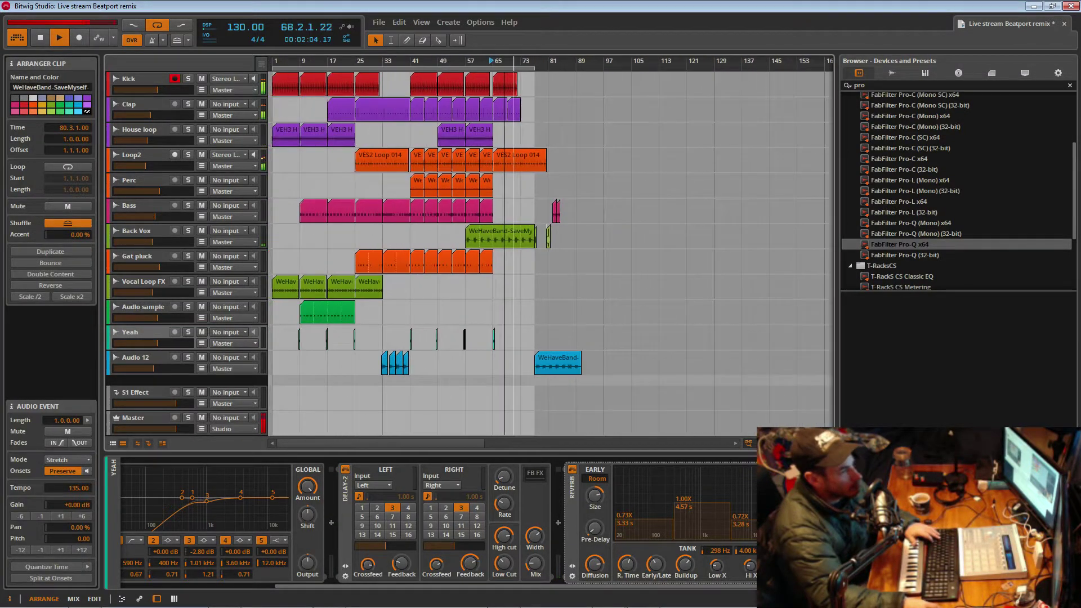
{"action": "scroll", "coordinate": [504, 169], "scroll_direction": "up", "scroll_amount": 5}
{"action": "left_click", "coordinate": [495, 136]}
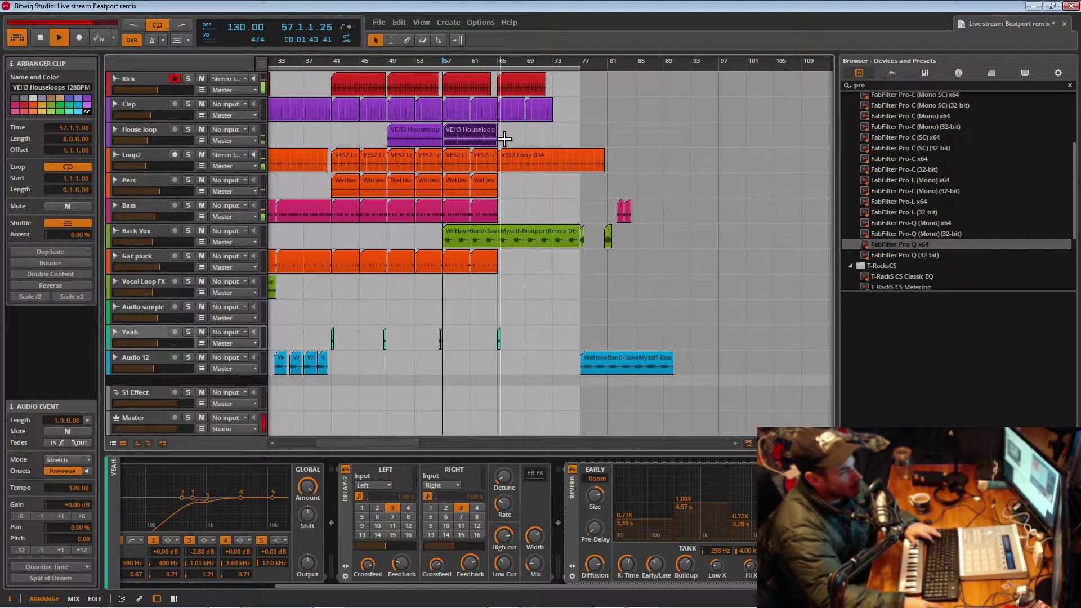
{"action": "left_click_drag", "start_coordinate": [499, 143], "coordinate": [558, 148]}
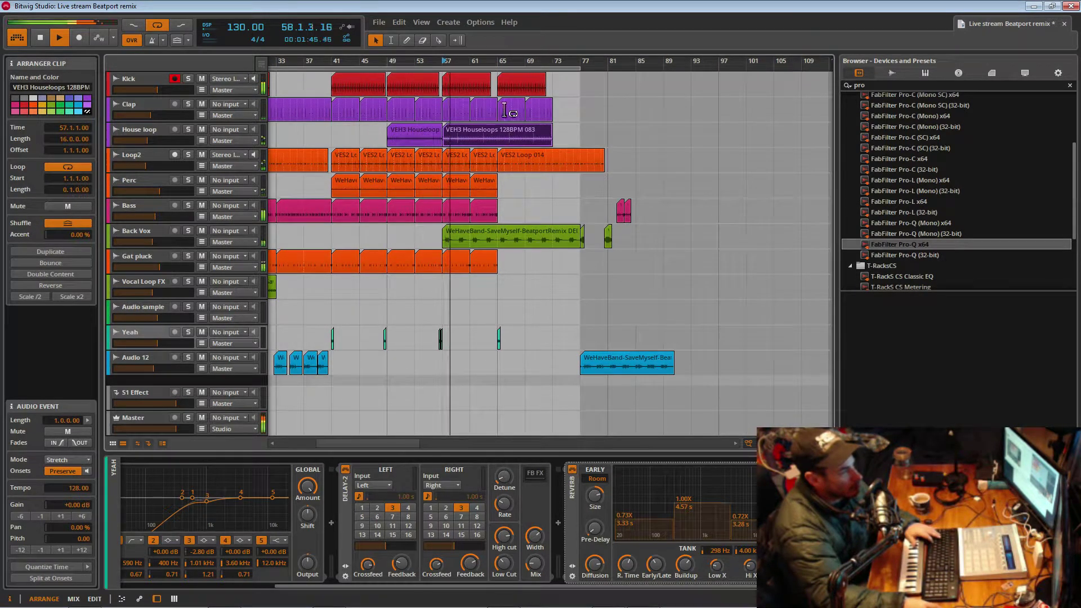
- Play from bar 65 and duplicate the four-bar Bass clip at bar 61 twice to fill up to bar 73
{"action": "left_click", "coordinate": [504, 90]}
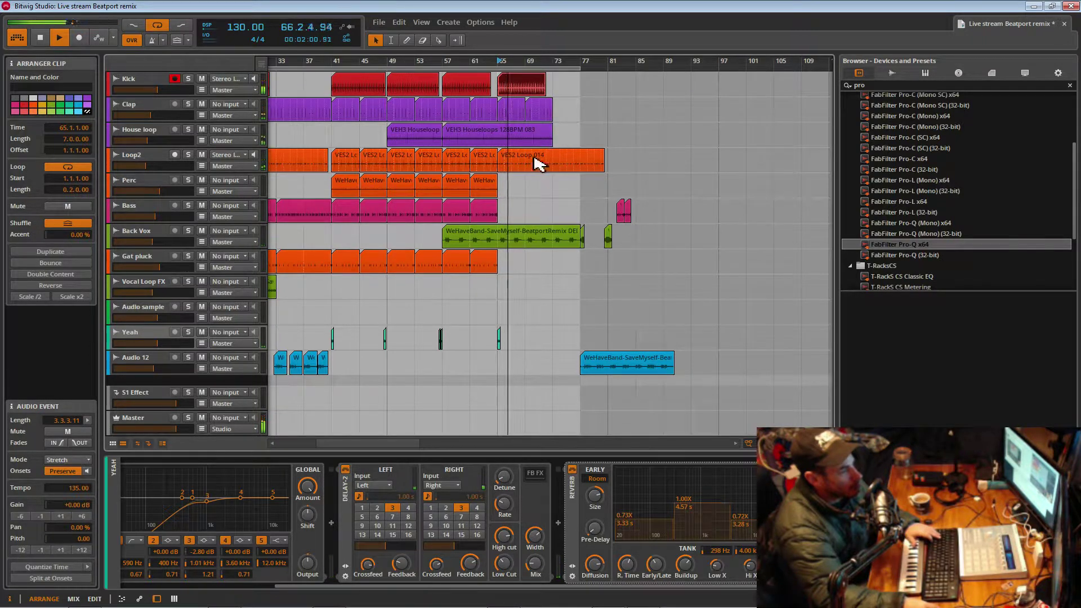
{"action": "left_click", "coordinate": [493, 216]}
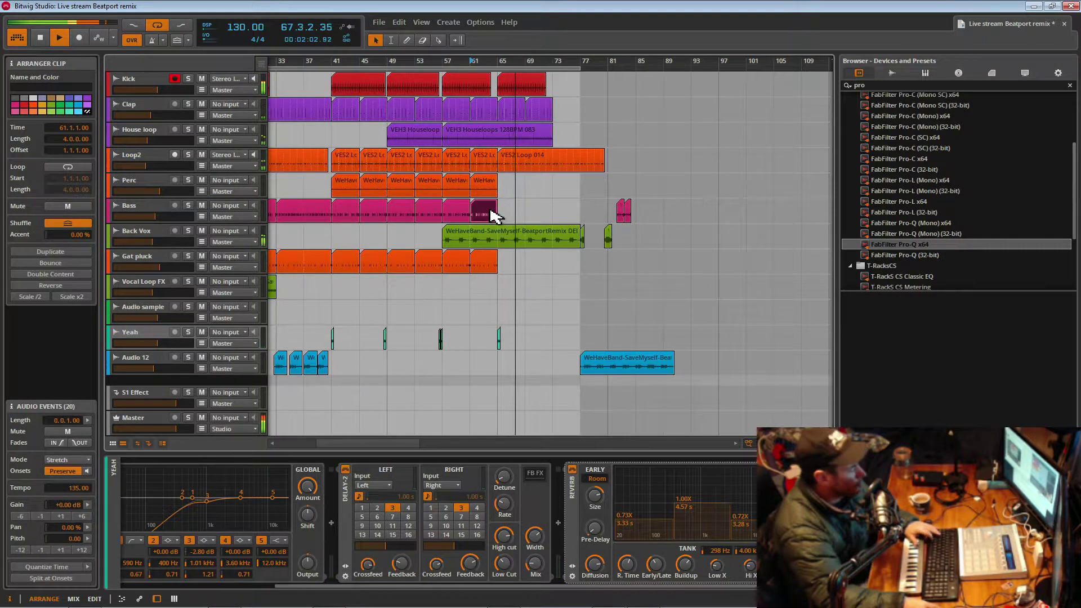
{"action": "key", "text": "ctrl+d"}
{"action": "key", "text": "ctrl+d"}
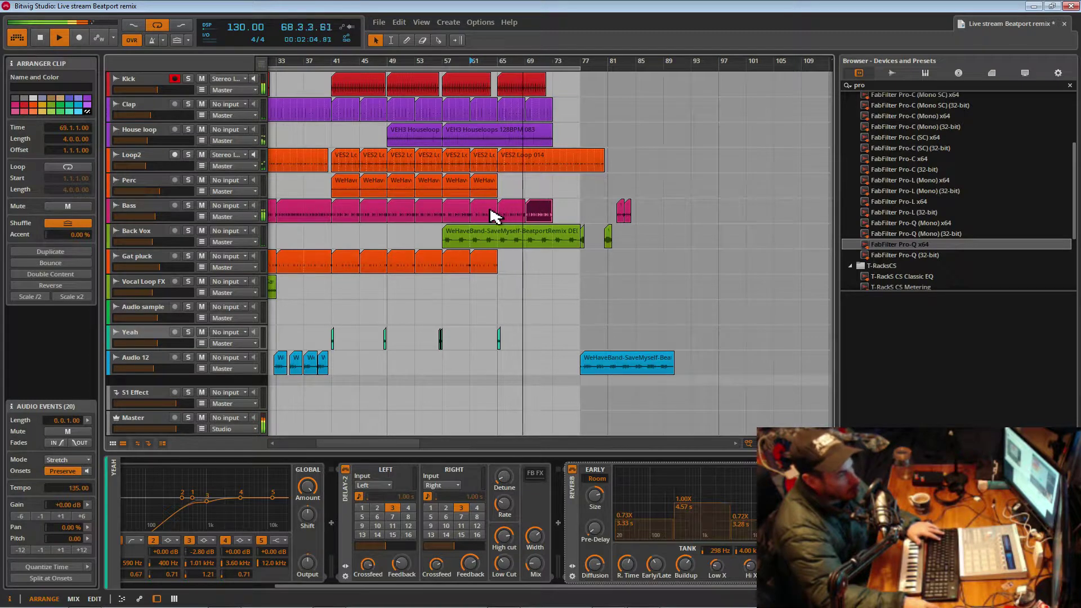
- Copy the eight-bar Bass clip at bar 33 to bar 73 and trim its start to bar 77, leaving 4.0.0.00
{"action": "left_click_drag", "start_coordinate": [309, 215], "coordinate": [576, 209]}
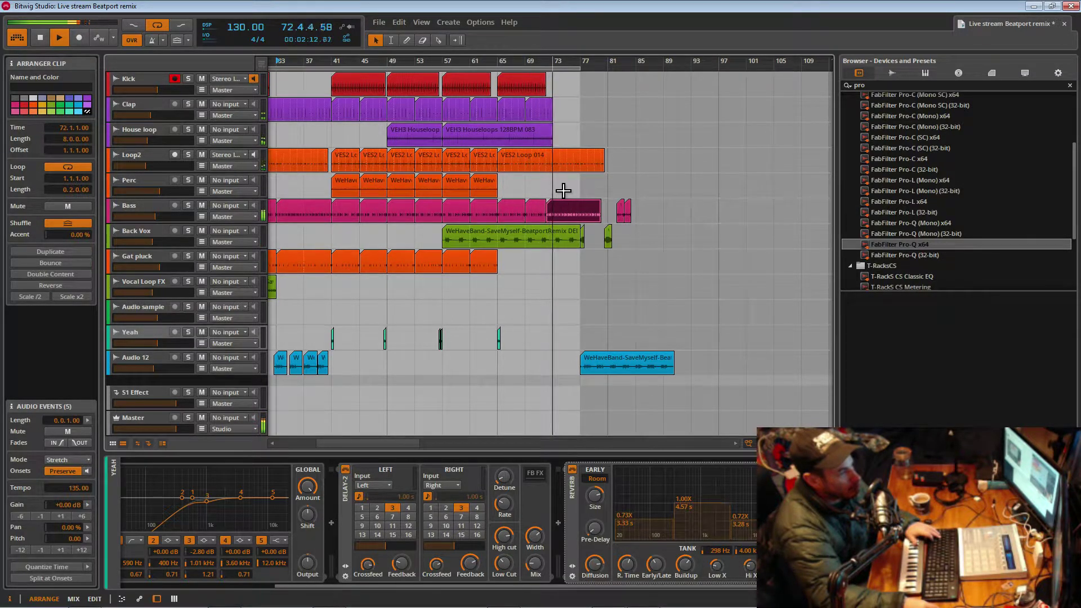
{"action": "left_click_drag", "start_coordinate": [561, 208], "coordinate": [552, 222]}
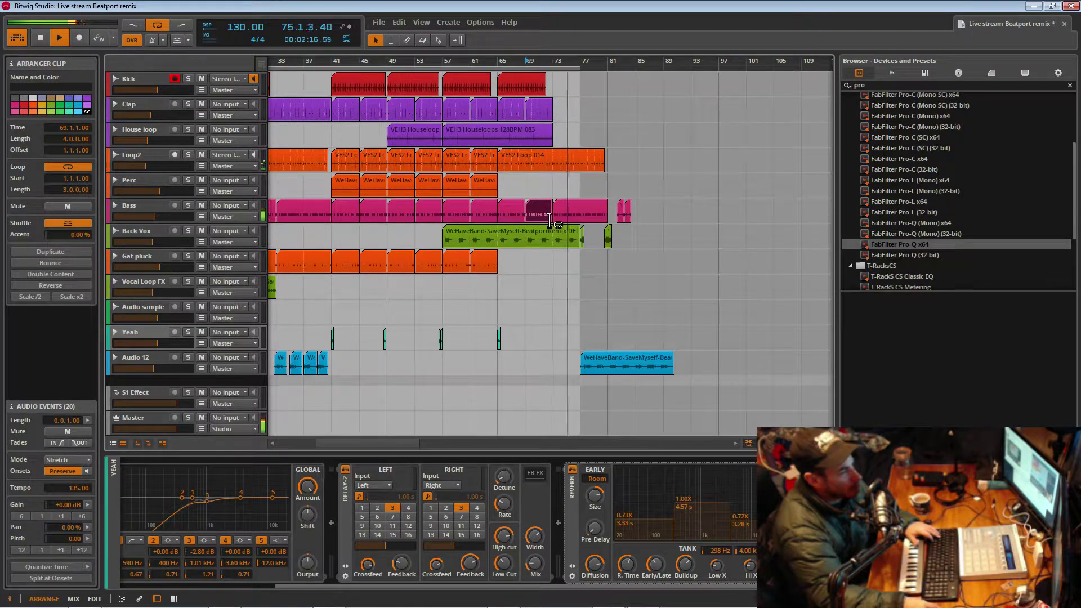
{"action": "key", "text": "space"}
{"action": "left_click", "coordinate": [539, 188]}
{"action": "key", "text": "space"}
{"action": "left_click_drag", "start_coordinate": [556, 64], "coordinate": [565, 119]}
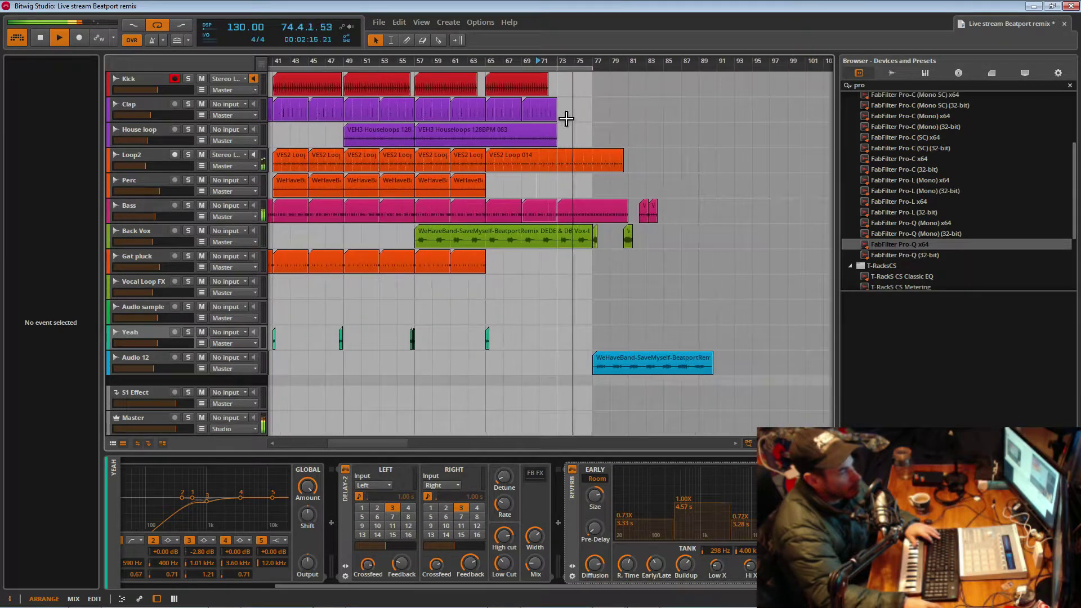
{"action": "left_click", "coordinate": [564, 219]}
{"action": "left_click_drag", "start_coordinate": [594, 218], "coordinate": [594, 218]}
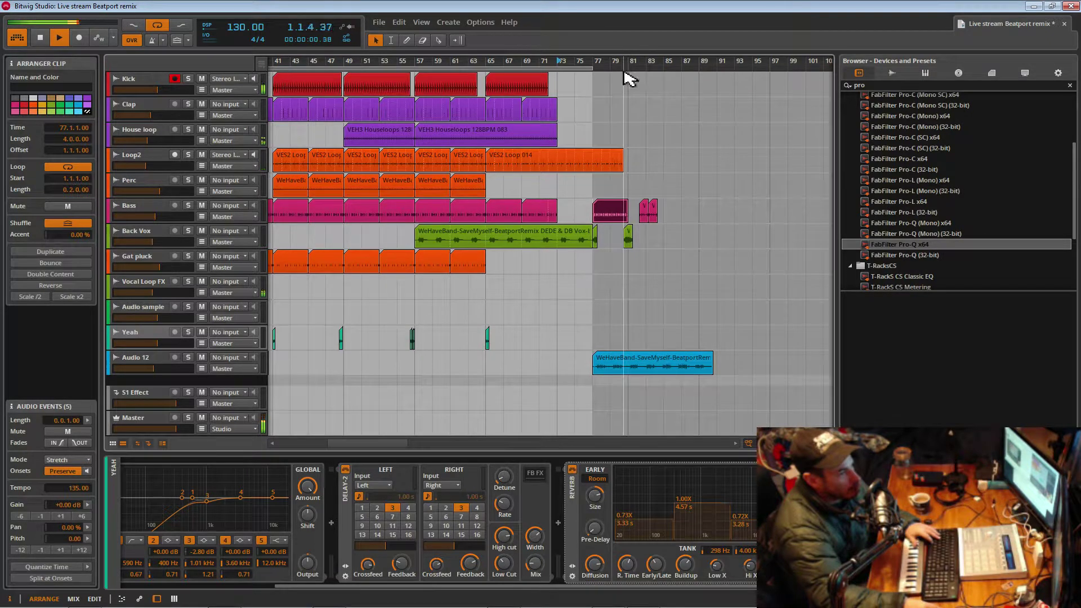
- Extend the arranger loop range to bar 81 and save the project
{"action": "left_click_drag", "start_coordinate": [611, 67], "coordinate": [234, 85]}
{"action": "left_click_drag", "start_coordinate": [443, 66], "coordinate": [472, 45]}
{"action": "key", "text": "ctrl+s"}
- Audition from bar 65 and move the two four-bar Gat pluck clips at bars 57 and 61 to start at bar 65
{"action": "left_click", "coordinate": [519, 159]}
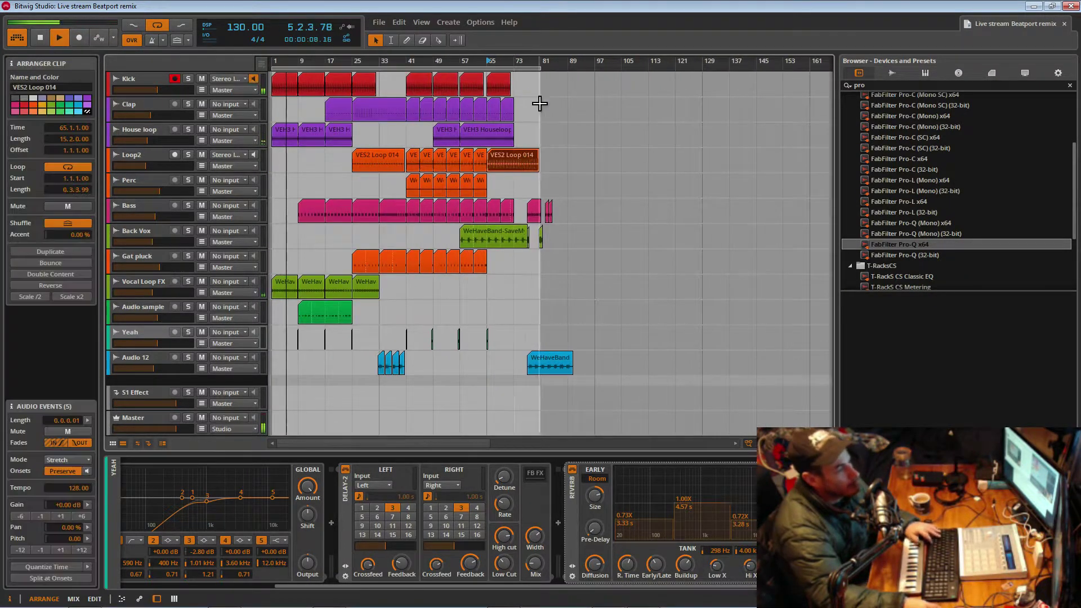
{"action": "left_click_drag", "start_coordinate": [545, 66], "coordinate": [593, 96]}
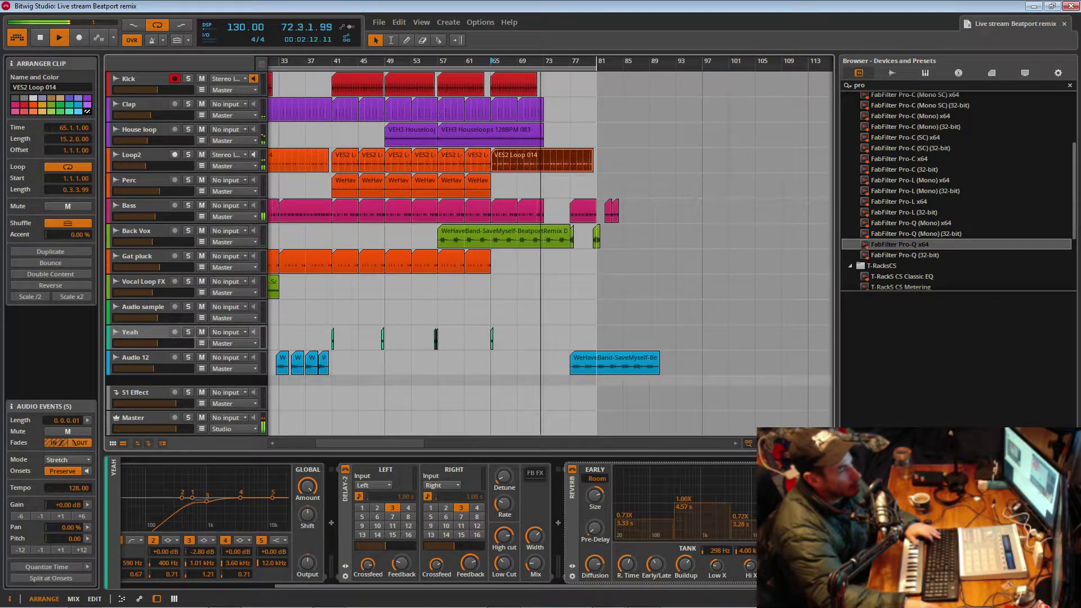
{"action": "left_click_drag", "start_coordinate": [485, 60], "coordinate": [517, 55]}
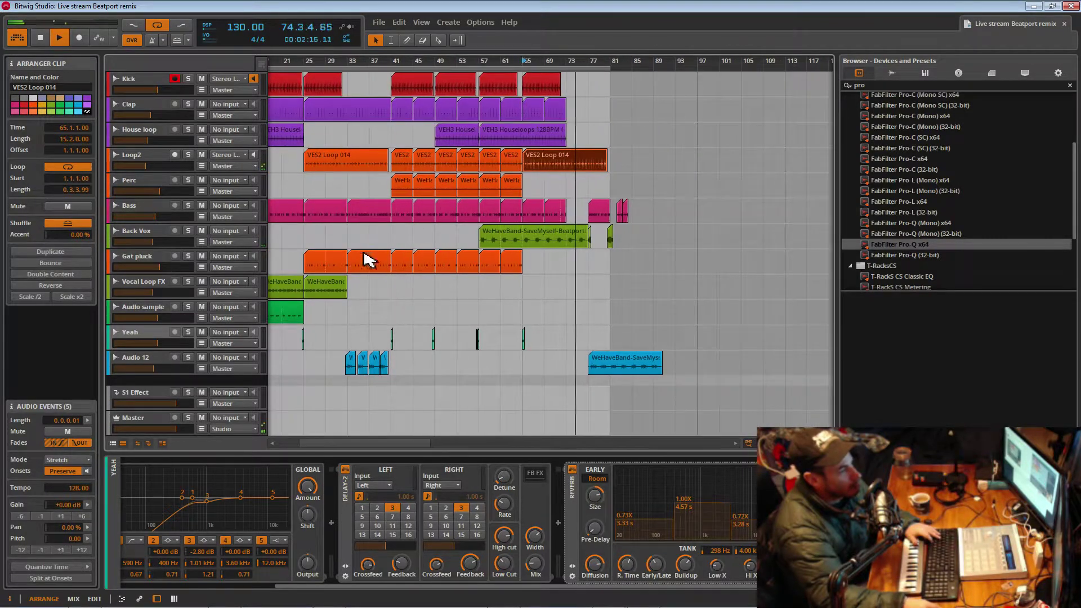
{"action": "left_click", "coordinate": [496, 264]}
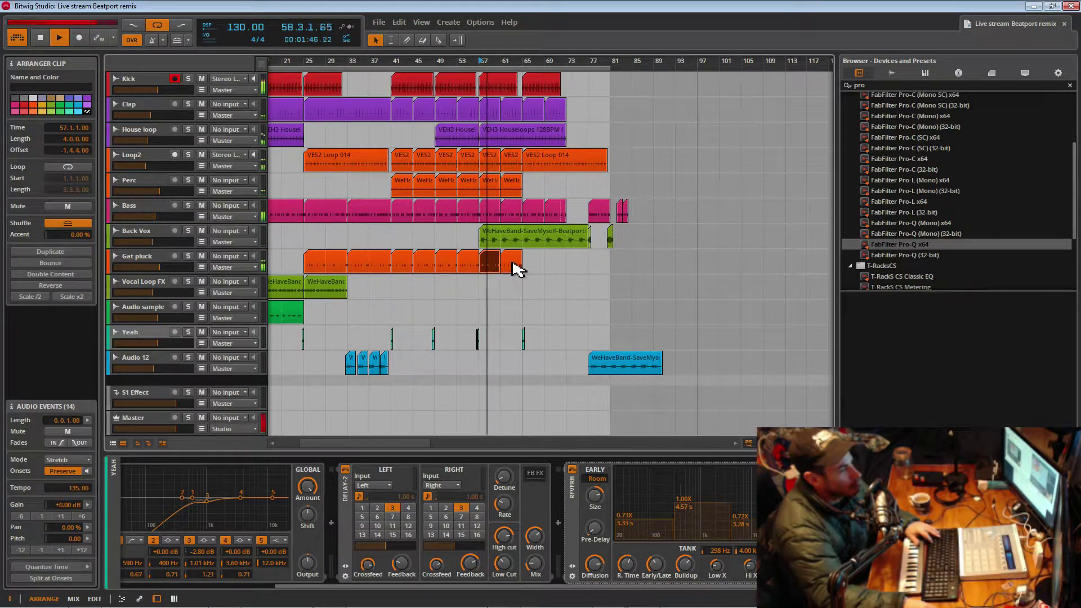
{"action": "left_click", "coordinate": [515, 267]}
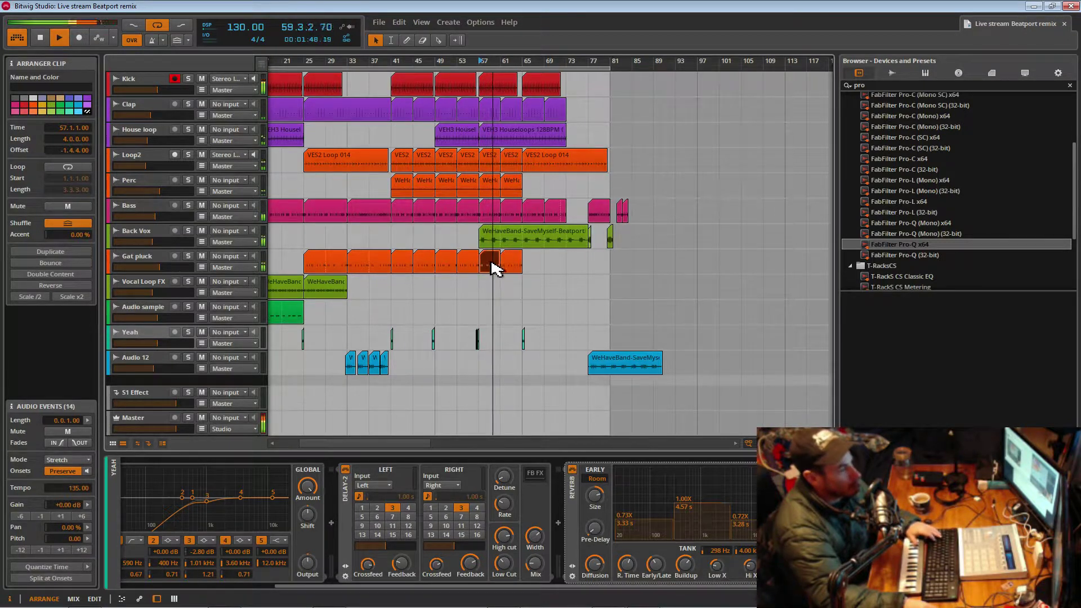
{"action": "left_click_drag", "start_coordinate": [560, 277], "coordinate": [539, 270]}
{"action": "left_click", "coordinate": [538, 270]}
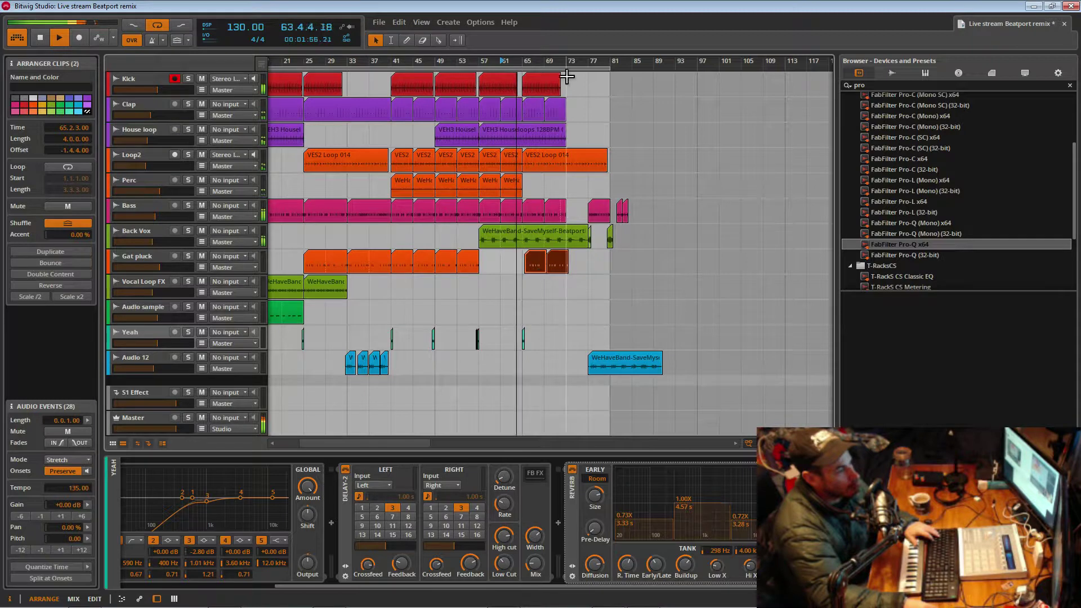
{"action": "left_click_drag", "start_coordinate": [554, 63], "coordinate": [556, 231]}
{"action": "left_click_drag", "start_coordinate": [554, 269], "coordinate": [549, 270]}
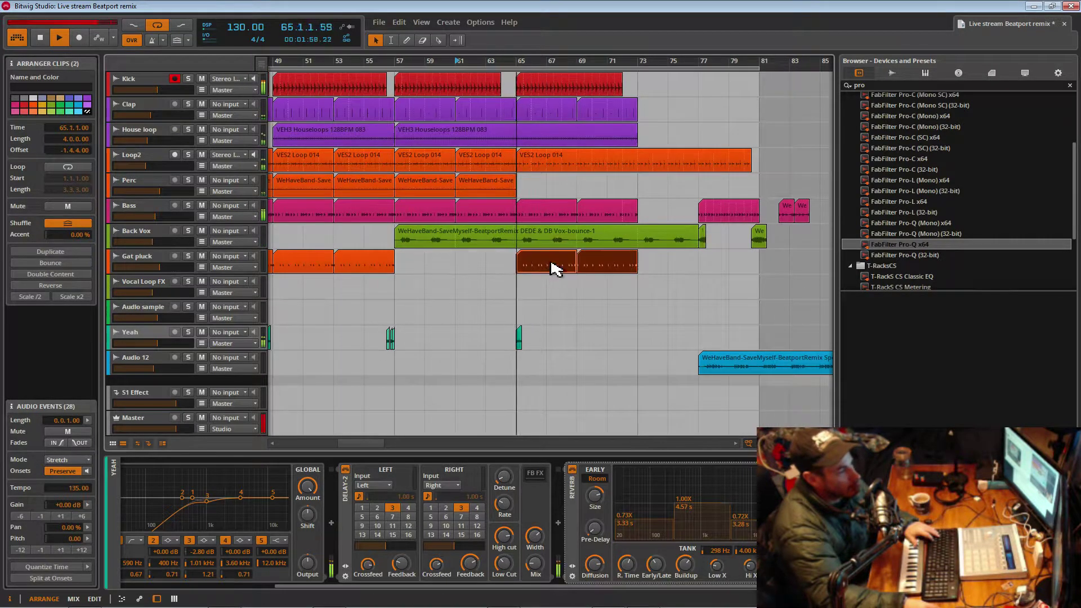
- Copy the eight-bar Gat pluck clip at bar 33 to bar 73
{"action": "left_click_drag", "start_coordinate": [609, 66], "coordinate": [559, 54]}
{"action": "left_click", "coordinate": [369, 268]}
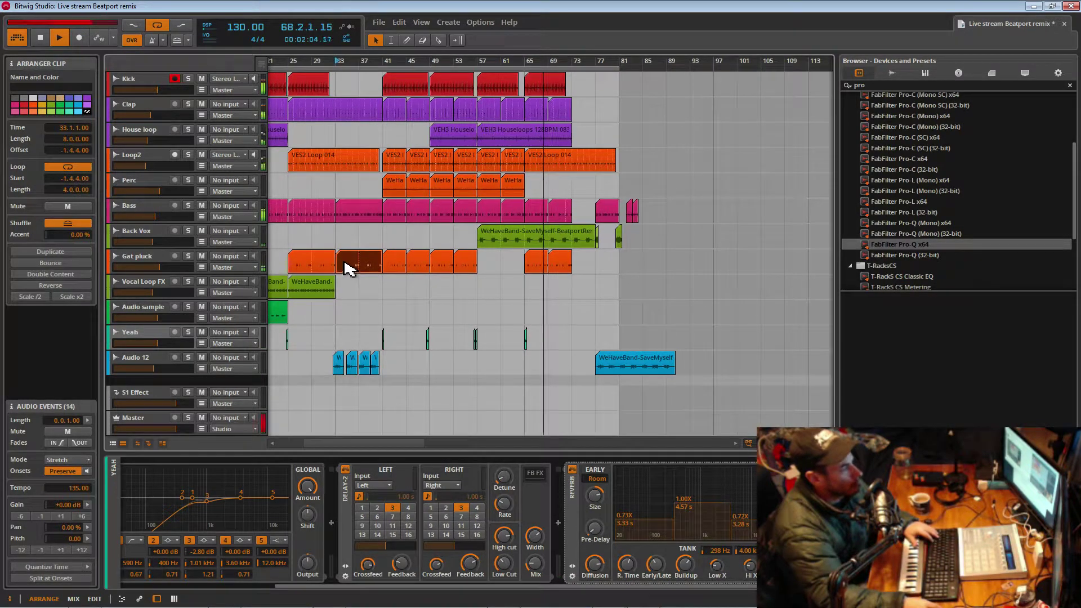
{"action": "left_click_drag", "start_coordinate": [347, 266], "coordinate": [586, 262]}
- Move the long spoken vocal clip on Audio 12 from bar 77 to bar 73
{"action": "left_click_drag", "start_coordinate": [657, 65], "coordinate": [596, 69]}
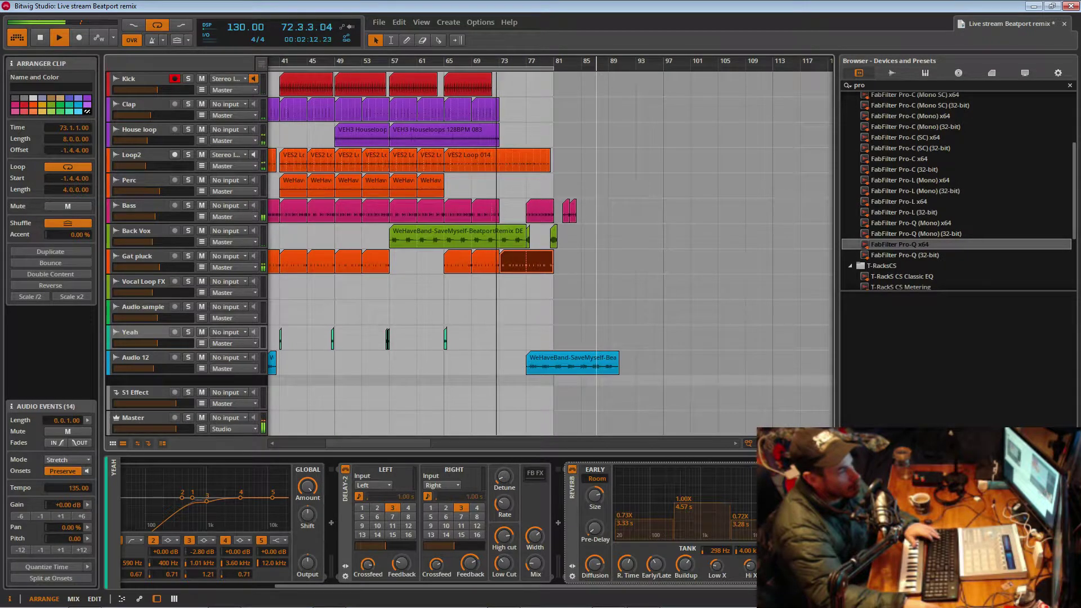
{"action": "left_click_drag", "start_coordinate": [596, 69], "coordinate": [663, 80]}
{"action": "left_click_drag", "start_coordinate": [600, 369], "coordinate": [562, 366]}
{"action": "scroll", "coordinate": [561, 365], "scroll_direction": "up", "scroll_amount": 5}
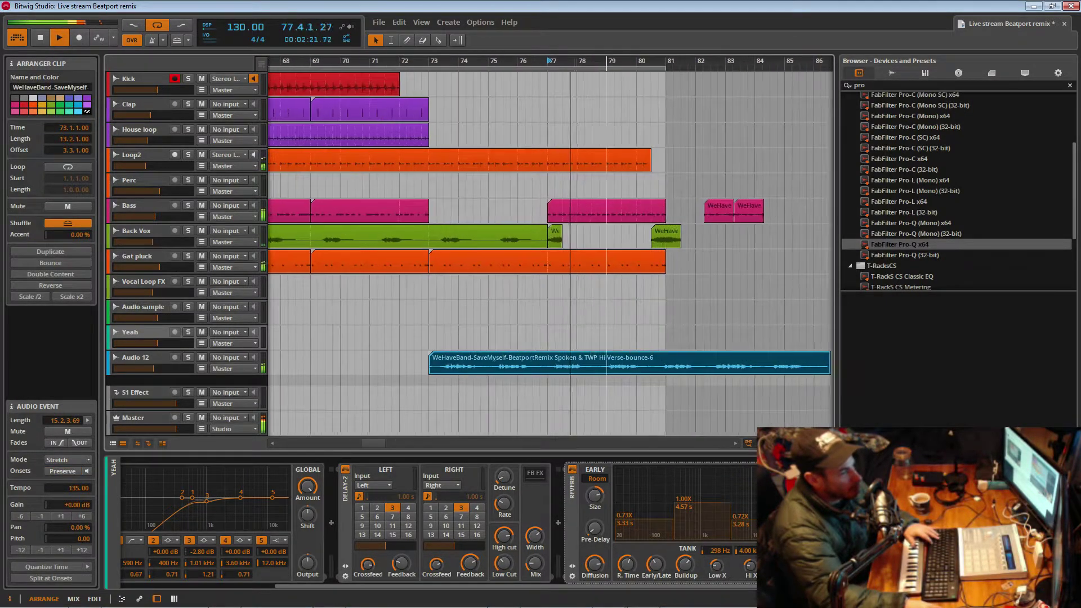
- Try starting the Audio 12 vocal clip slightly before bar 73, audition it, and realign its start to bar 73
{"action": "left_click_drag", "start_coordinate": [434, 366], "coordinate": [449, 365]}
{"action": "key", "text": "space"}
{"action": "key", "text": "space"}
{"action": "mouse_move", "coordinate": [477, 64]}
{"action": "left_mouse_down"}
{"action": "mouse_move", "coordinate": [461, 200]}
{"action": "mouse_move", "coordinate": [462, 347]}
{"action": "mouse_move", "coordinate": [421, 366]}
{"action": "left_mouse_up"}
{"action": "left_click", "coordinate": [377, 343]}
{"action": "key", "text": "space"}
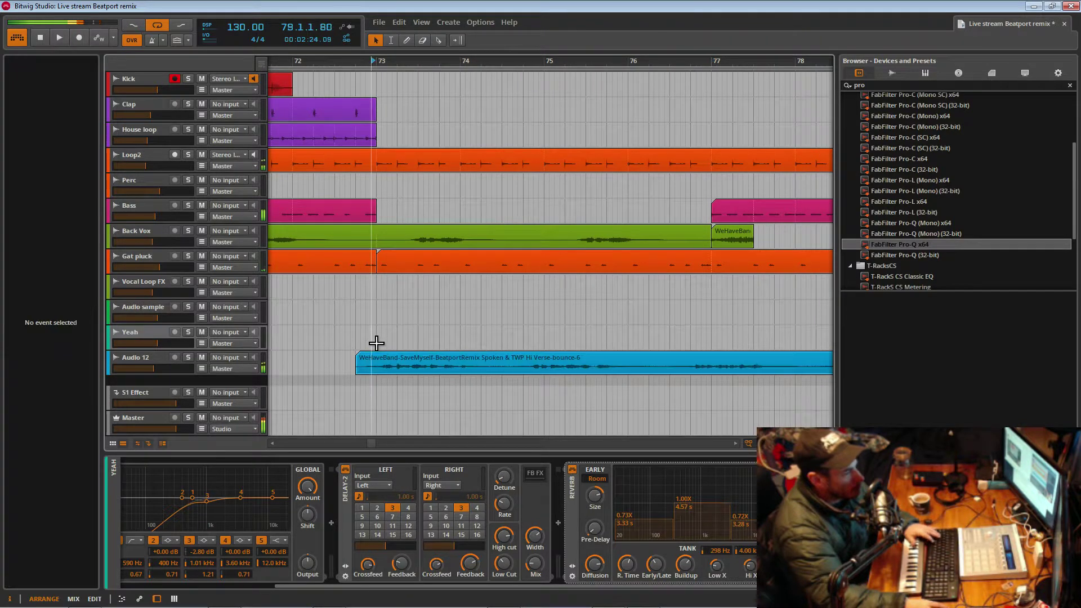
{"action": "left_click", "coordinate": [363, 373]}
{"action": "left_click_drag", "start_coordinate": [363, 372], "coordinate": [376, 371]}
- Listen to the earlier Audio 12 vocal clips and cut eight bars off the long vocal's opening, starting the remaining 5.2.1.00 at bar 73
{"action": "left_click_drag", "start_coordinate": [539, 67], "coordinate": [531, 252]}
{"action": "left_click", "coordinate": [451, 362]}
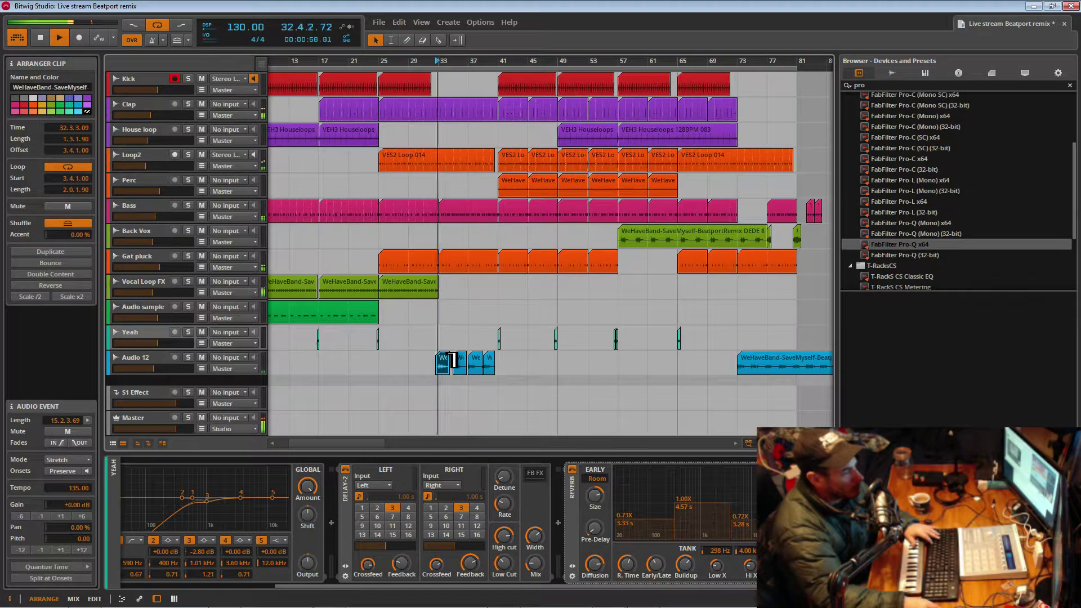
{"action": "left_click_drag", "start_coordinate": [733, 65], "coordinate": [641, 111]}
{"action": "left_click_drag", "start_coordinate": [640, 70], "coordinate": [640, 64]}
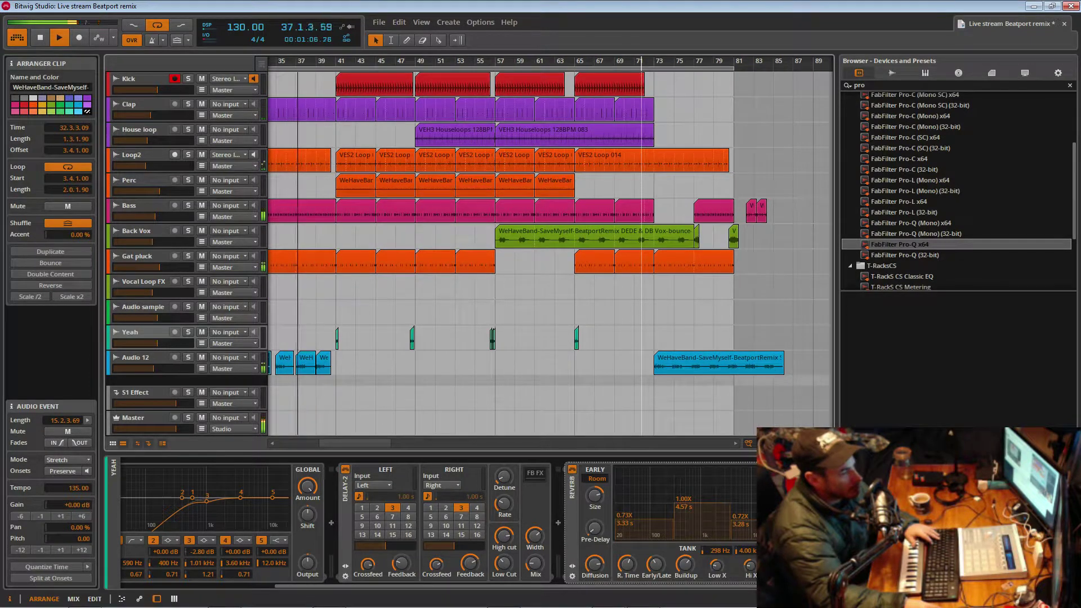
{"action": "left_click", "coordinate": [694, 325]}
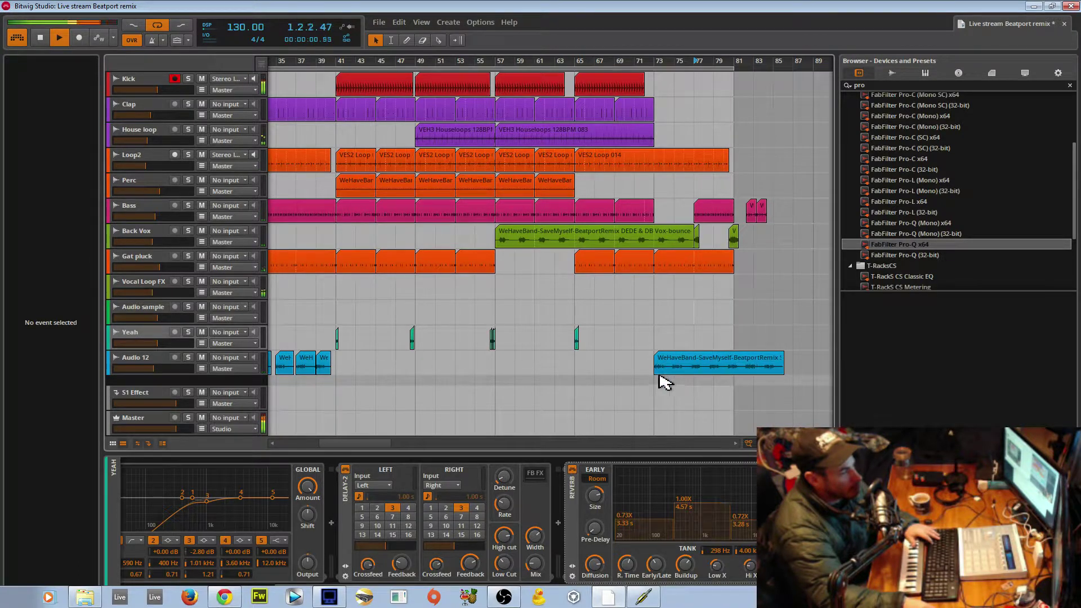
{"action": "mouse_move", "coordinate": [663, 370]}
{"action": "left_mouse_down"}
{"action": "mouse_move", "coordinate": [726, 374]}
{"action": "mouse_move", "coordinate": [666, 374]}
{"action": "left_mouse_up"}
{"action": "key", "text": "space"}
{"action": "left_click_drag", "start_coordinate": [688, 61], "coordinate": [669, 79]}
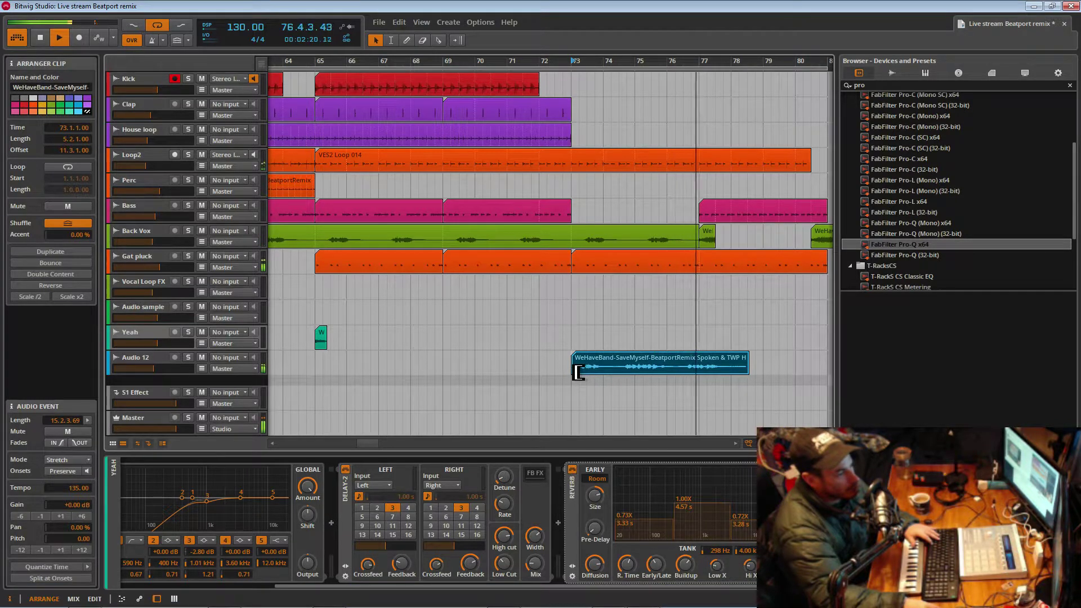
- Lengthen the Audio 12 vocal clip at bar 73 to 24.0.0.00 as a loop of 28.0.0.00 and audition it
{"action": "left_click_drag", "start_coordinate": [749, 371], "coordinate": [829, 374]}
{"action": "left_click_drag", "start_coordinate": [742, 65], "coordinate": [610, 99]}
{"action": "left_click_drag", "start_coordinate": [636, 370], "coordinate": [853, 361]}
{"action": "key", "text": "space"}
{"action": "key", "text": "space"}
- Trim the start of the Audio 12 vocal clip to bar 76, leaving a length of 21.0.0.00
{"action": "left_click_drag", "start_coordinate": [570, 61], "coordinate": [610, 44]}
{"action": "scroll", "coordinate": [558, 361], "scroll_direction": "up", "scroll_amount": 5}
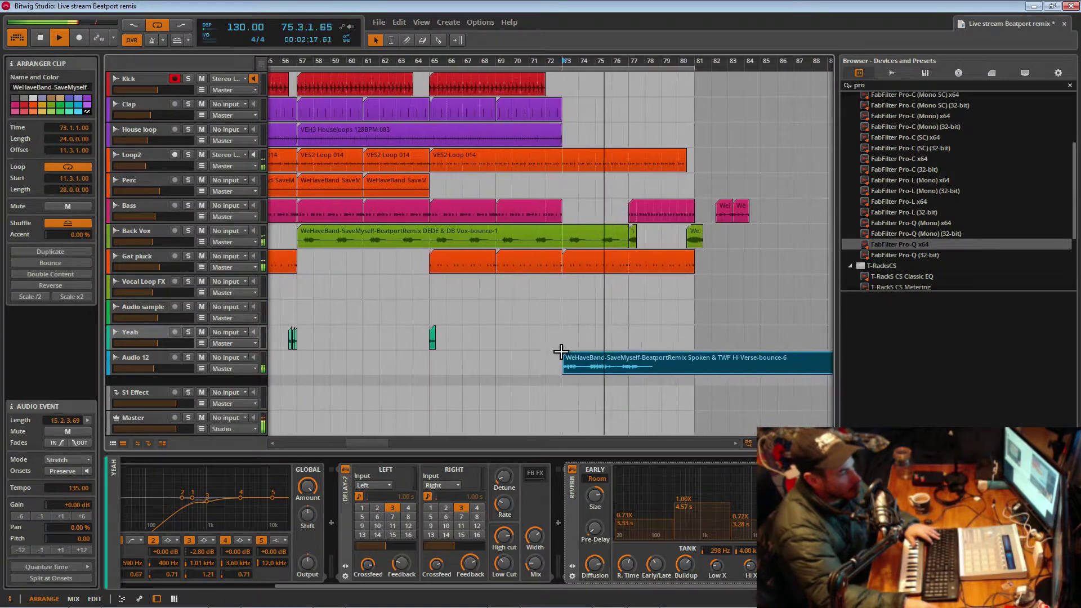
{"action": "left_click_drag", "start_coordinate": [573, 374], "coordinate": [616, 374]}
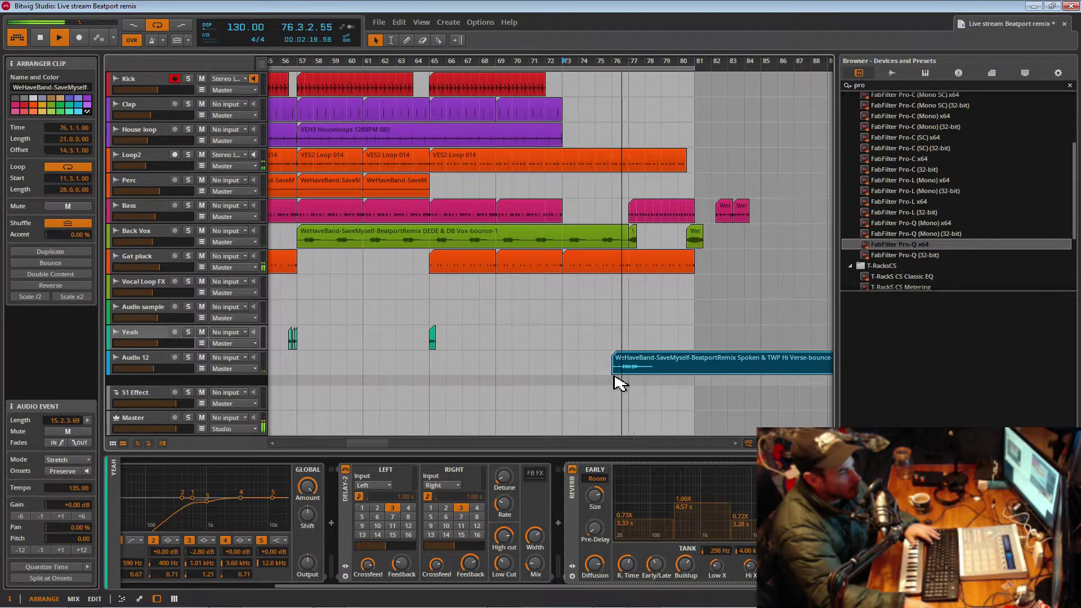
- Listen to the short Audio 12 vocal clips at bars 37 and 39, and compare them with the long vocal clip starting at bar 76
{"action": "scroll", "coordinate": [718, 363], "scroll_direction": "down", "scroll_amount": 5}
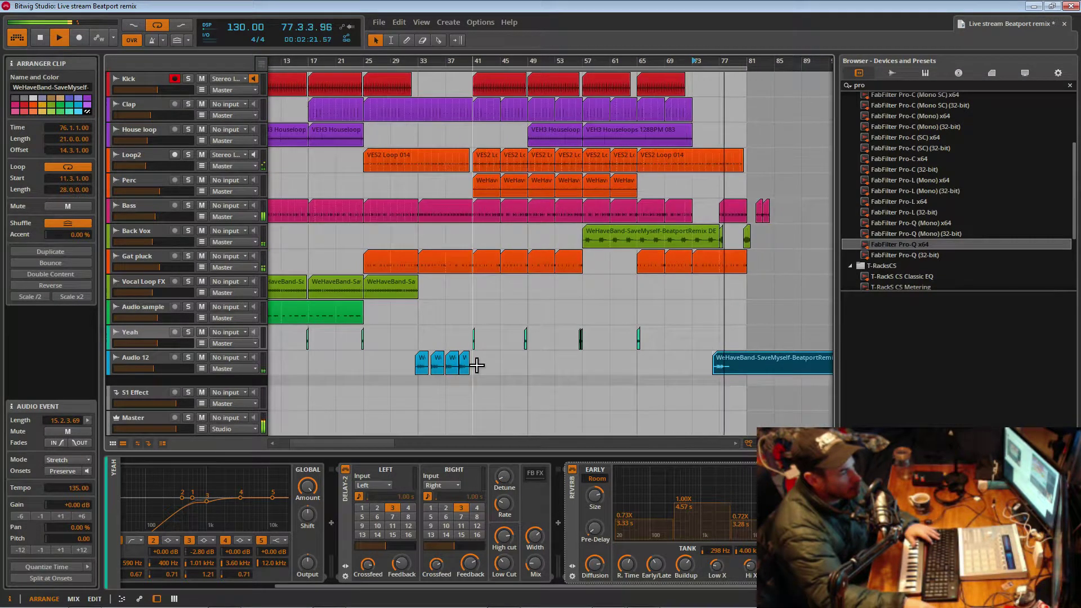
{"action": "left_click", "coordinate": [463, 366]}
{"action": "key", "text": "space"}
{"action": "left_click", "coordinate": [454, 368]}
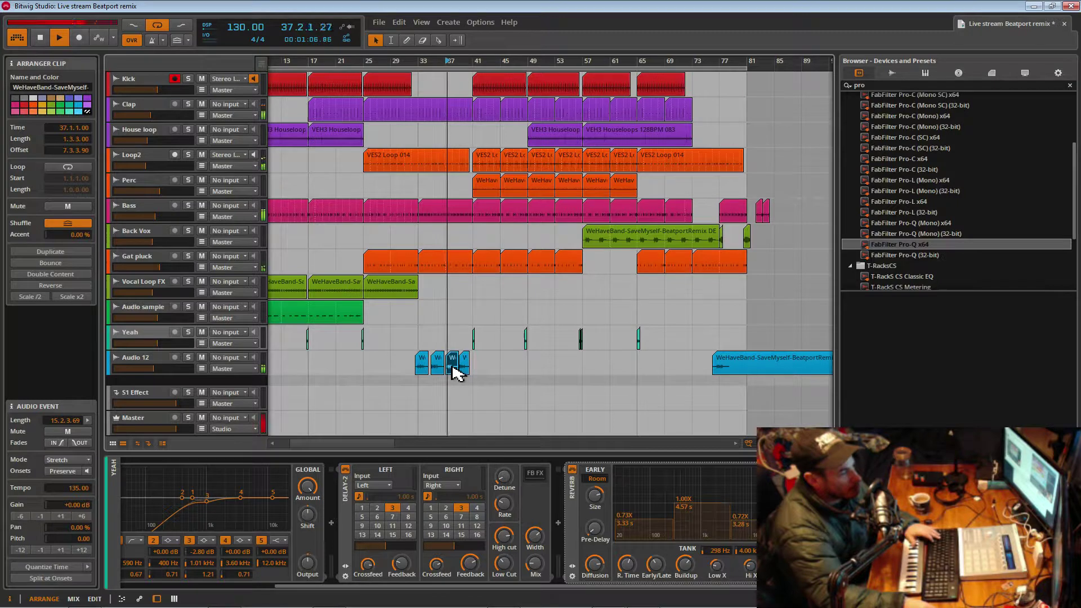
{"action": "left_click", "coordinate": [465, 366]}
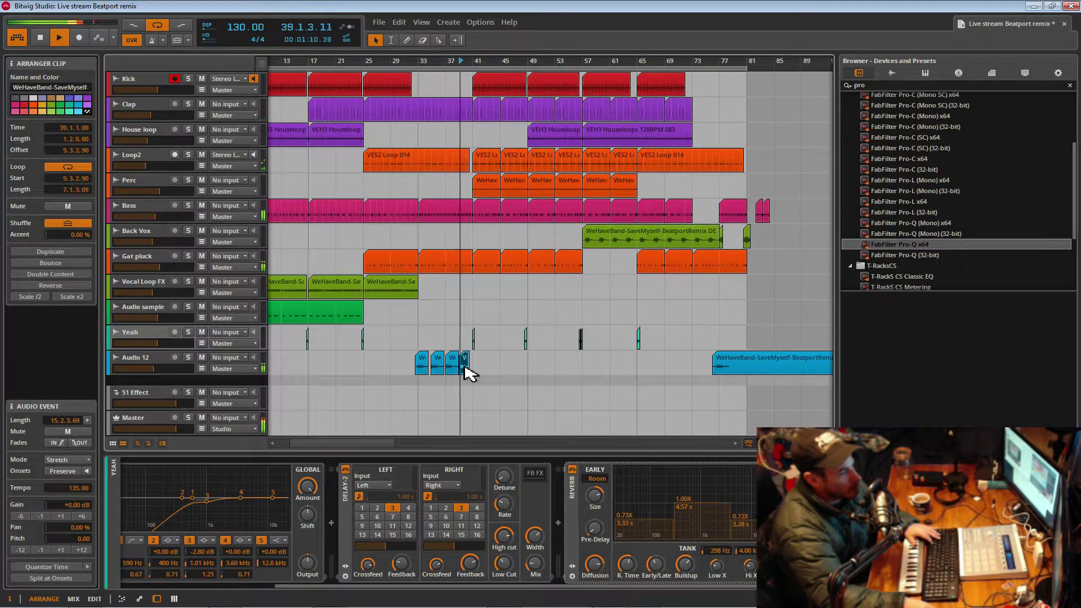
{"action": "left_click", "coordinate": [721, 372]}
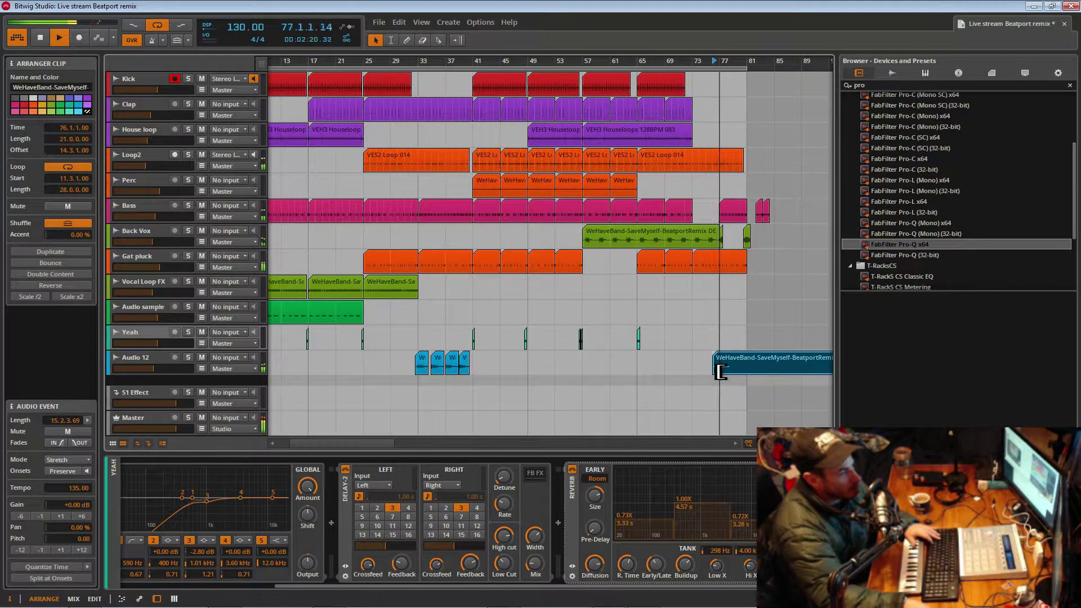
- Extend the long Audio 12 vocal clip back to bar 69 at a length of 28.0.0.00 and shorten its loop to 0.0.1.00
{"action": "left_click_drag", "start_coordinate": [721, 373], "coordinate": [688, 376]}
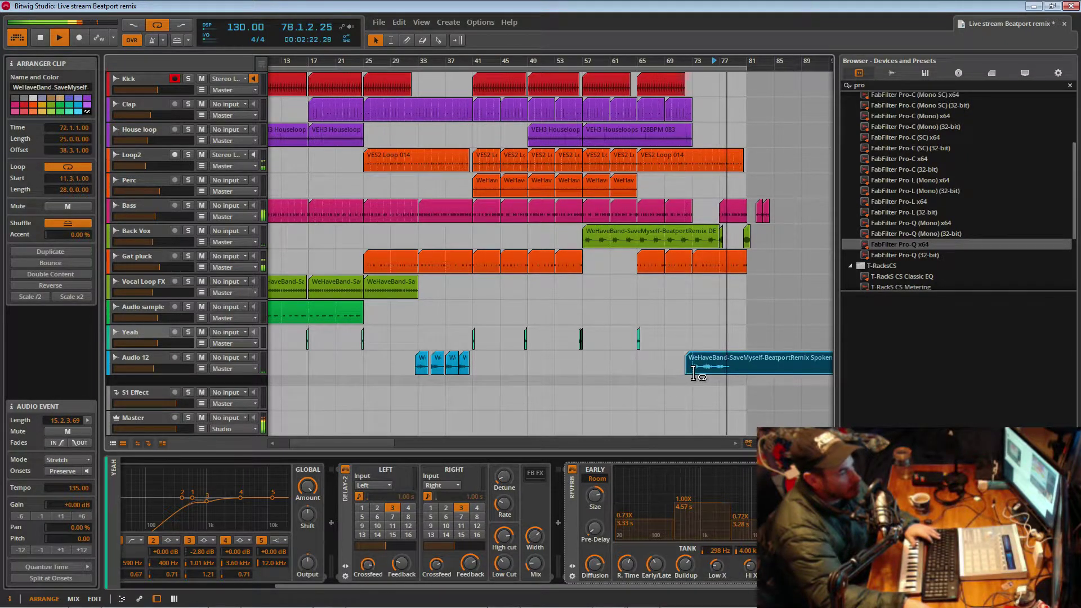
{"action": "key", "text": "space"}
{"action": "key", "text": "space"}
{"action": "left_click_drag", "start_coordinate": [684, 373], "coordinate": [666, 371]}
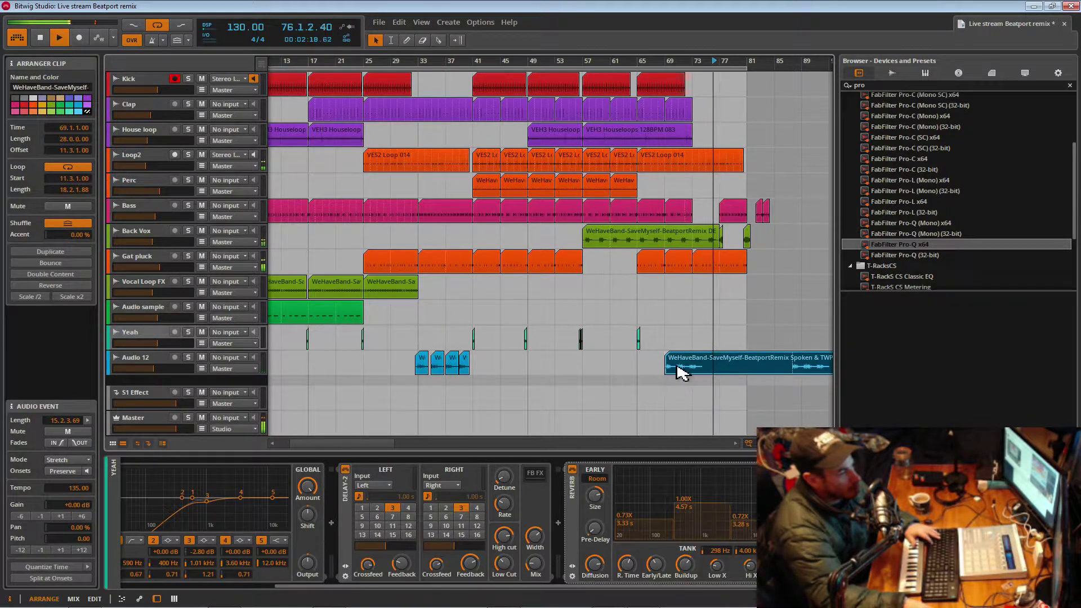
{"action": "left_click_drag", "start_coordinate": [791, 369], "coordinate": [657, 378]}
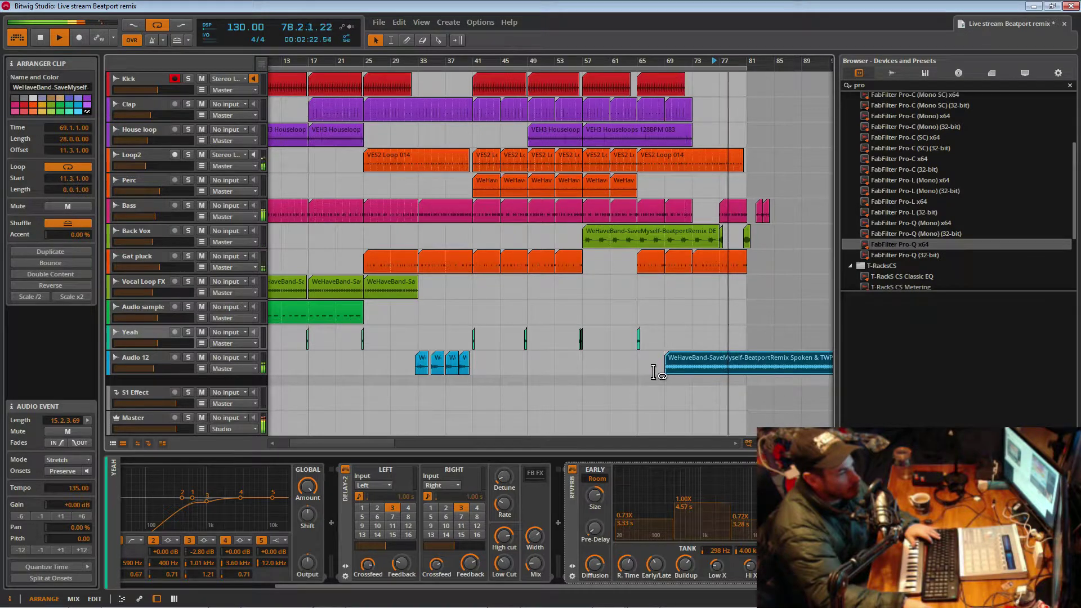
- Try the looped Audio 12 vocal clip at bar 57, move it to bar 65, and audition it there
{"action": "left_click_drag", "start_coordinate": [701, 374], "coordinate": [615, 373]}
{"action": "left_click", "coordinate": [581, 315]}
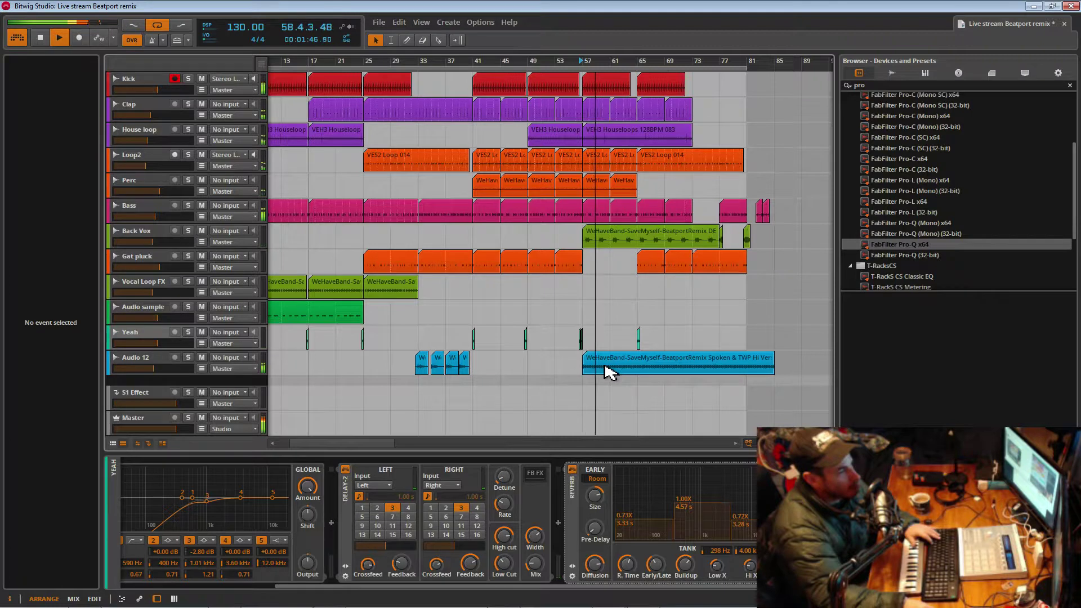
{"action": "left_click_drag", "start_coordinate": [616, 366], "coordinate": [654, 366]}
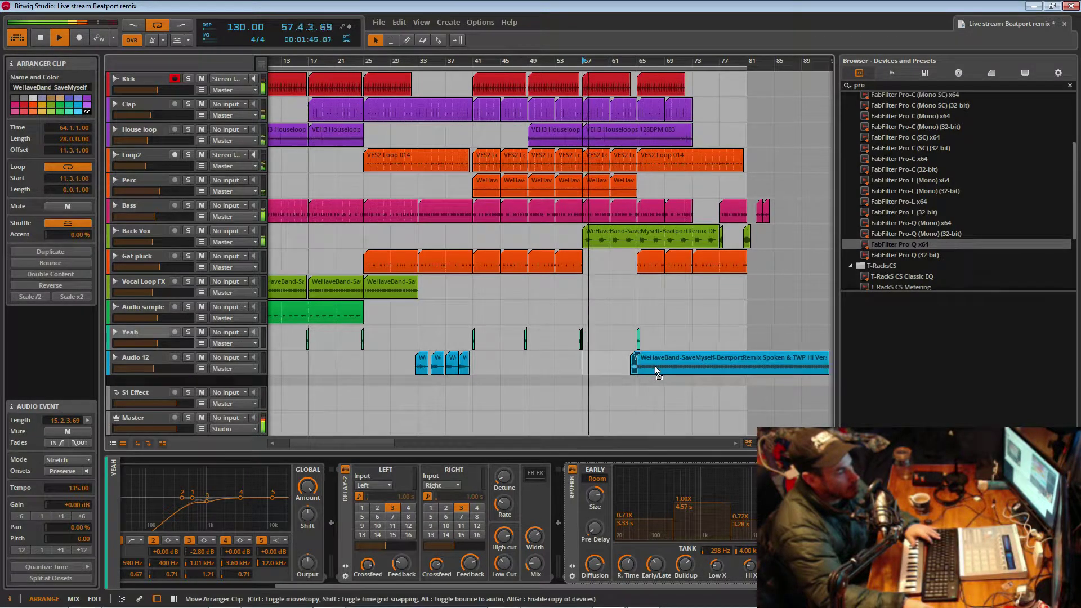
{"action": "left_click", "coordinate": [640, 321]}
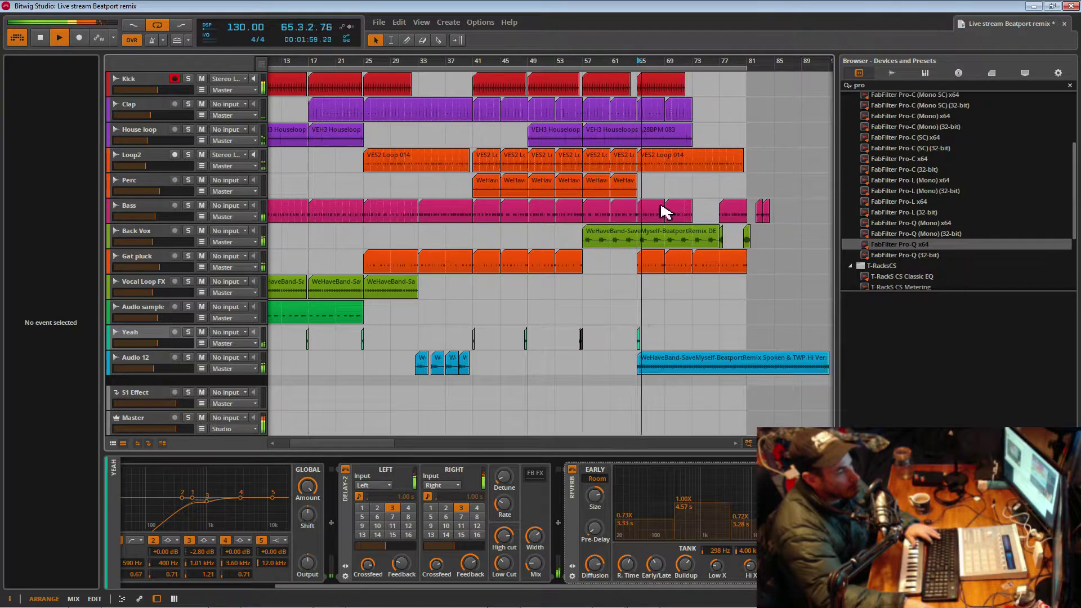
- Set the loop length of the Audio 12 vocal clip at bar 65 to 0.2.0.00
{"action": "left_click", "coordinate": [642, 372]}
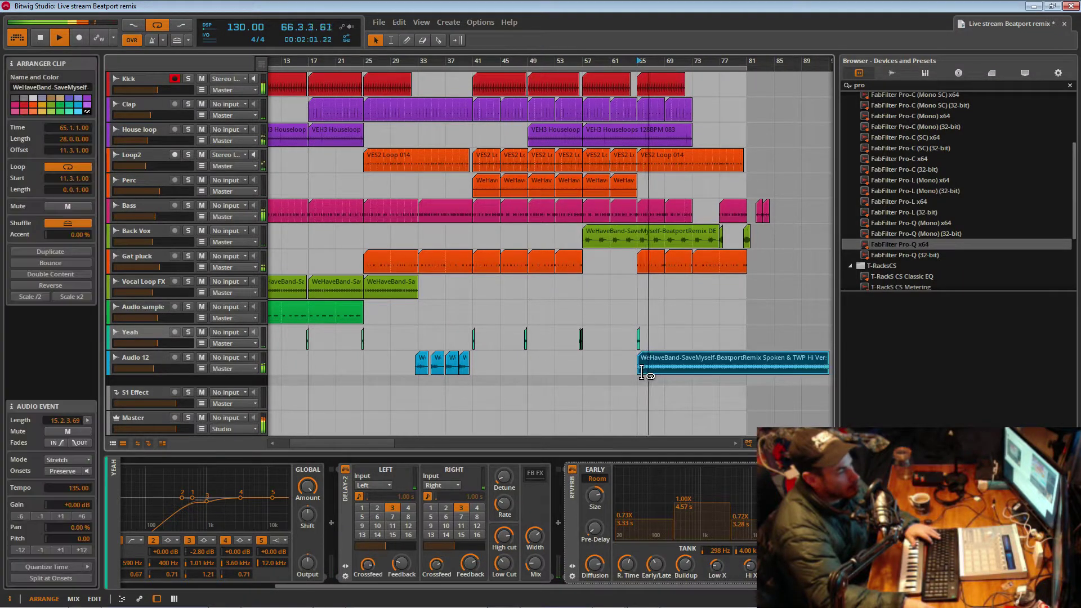
{"action": "left_click_drag", "start_coordinate": [648, 63], "coordinate": [610, 137]}
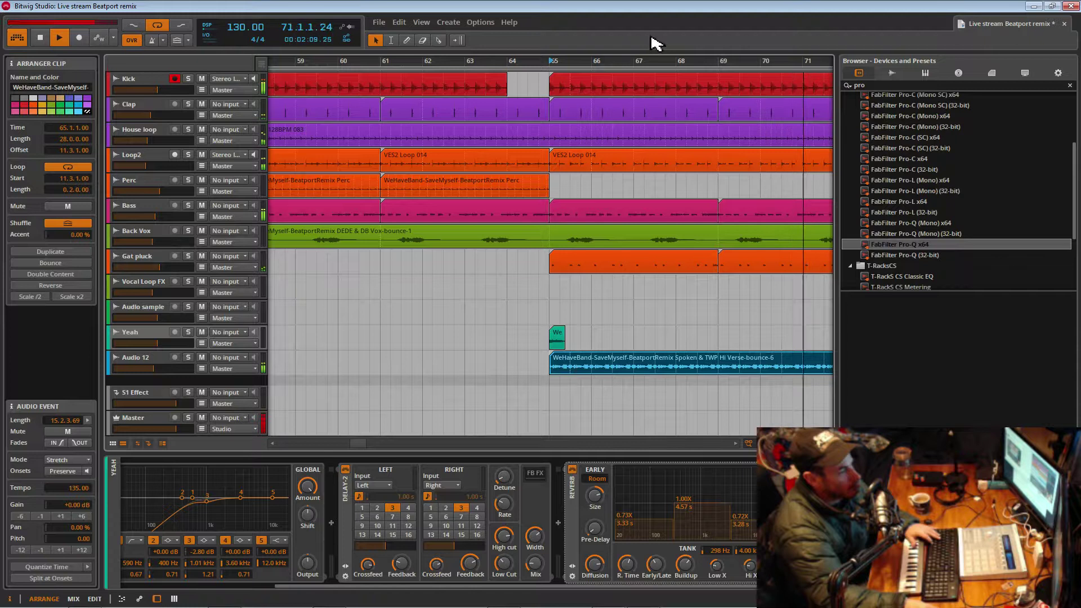
- Audition the spoken vocal clip on Audio 12 from bar 65 and split it at 65.3
{"action": "left_click_drag", "start_coordinate": [646, 61], "coordinate": [476, 23]}
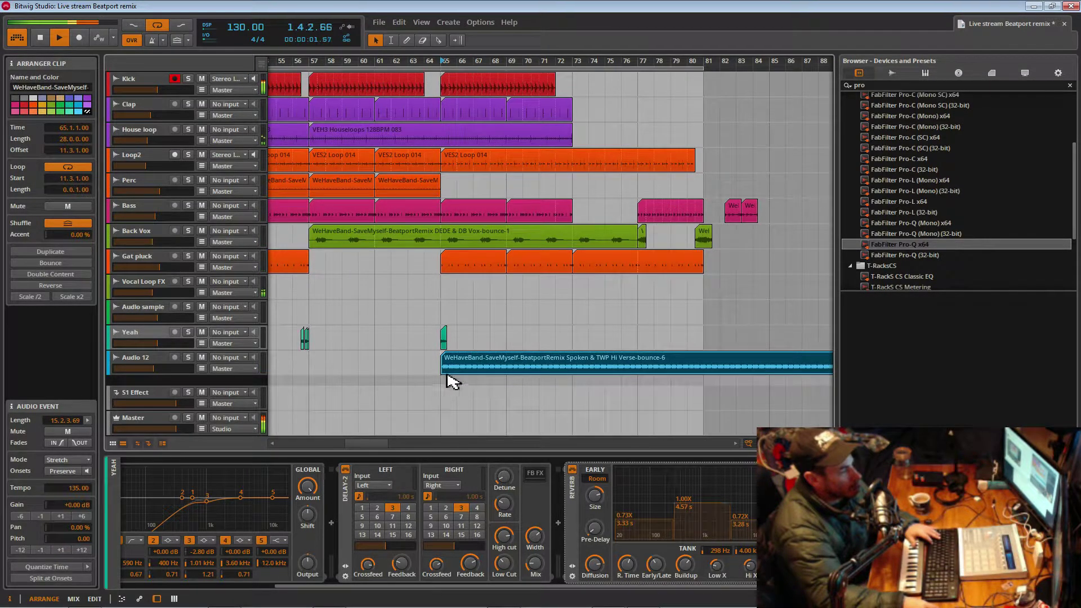
{"action": "key", "text": "space"}
{"action": "key", "text": "space"}
{"action": "left_click_drag", "start_coordinate": [584, 62], "coordinate": [665, 79]}
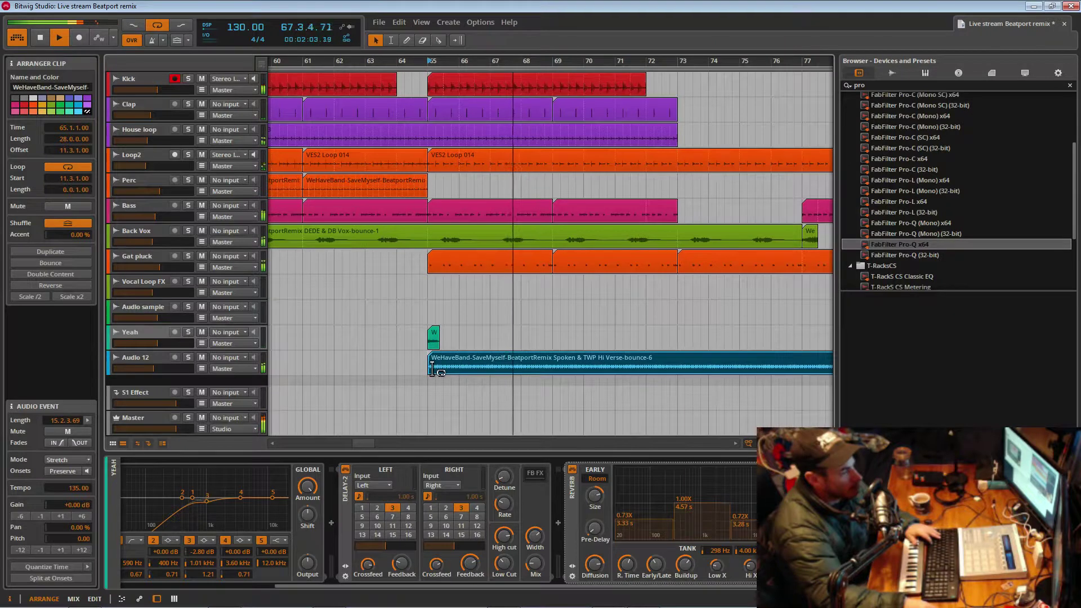
{"action": "key", "text": "space"}
{"action": "key", "text": "space"}
{"action": "left_click_drag", "start_coordinate": [468, 69], "coordinate": [496, 93]}
{"action": "key", "text": "space"}
{"action": "left_click", "coordinate": [438, 40]}
{"action": "left_click", "coordinate": [461, 370]}
{"action": "key", "text": "1"}
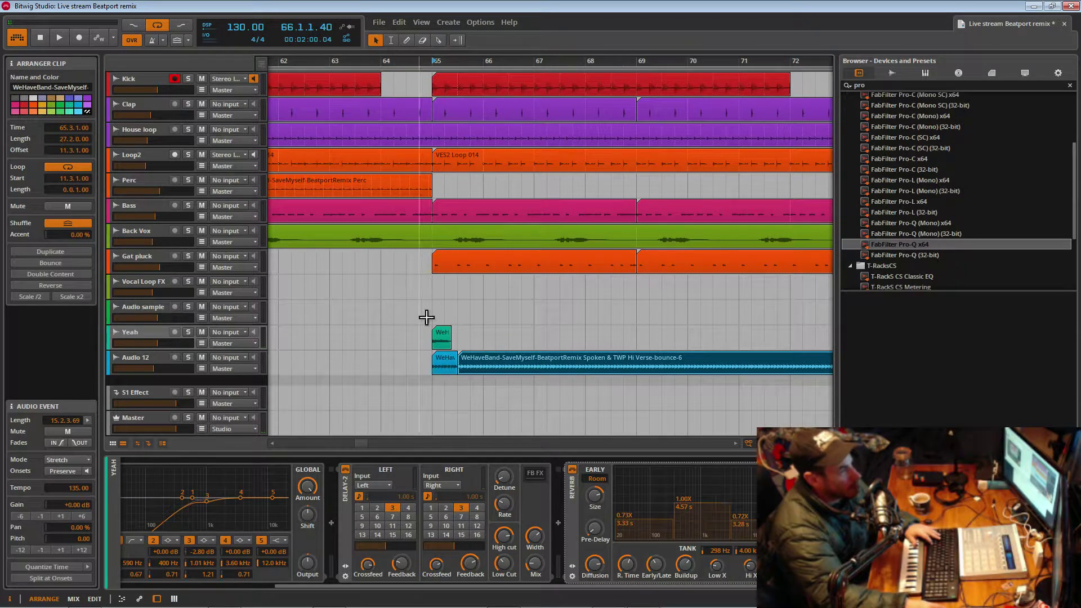
- Move the remaining vocal part onto a new track below Audio 12 and lengthen the short bar 65 clip to three beats
{"action": "left_click_drag", "start_coordinate": [477, 374], "coordinate": [617, 388]}
{"action": "left_click", "coordinate": [455, 371]}
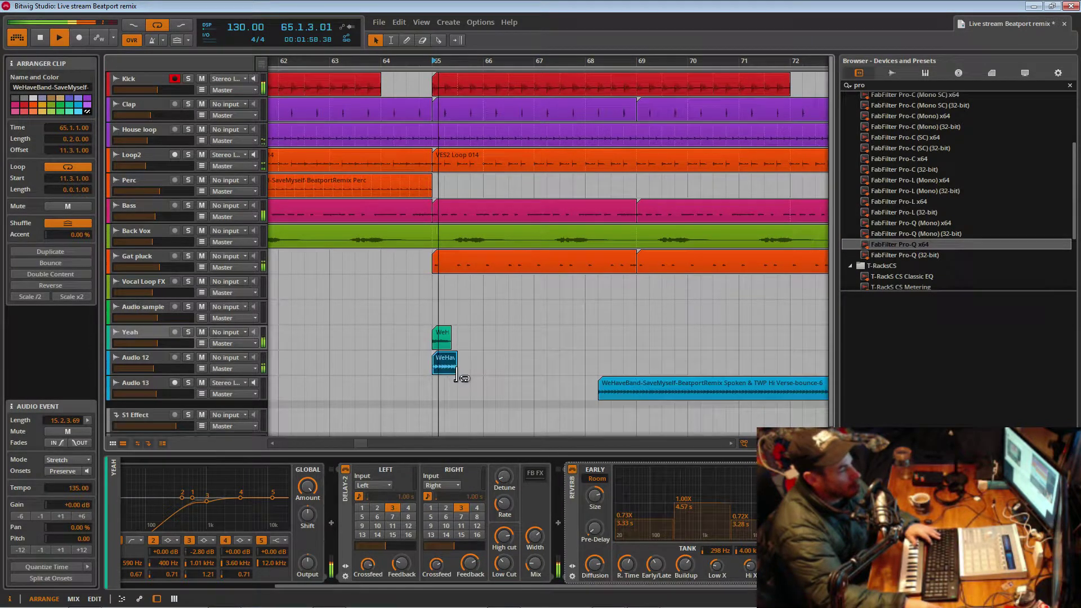
{"action": "left_click_drag", "start_coordinate": [456, 374], "coordinate": [471, 377]}
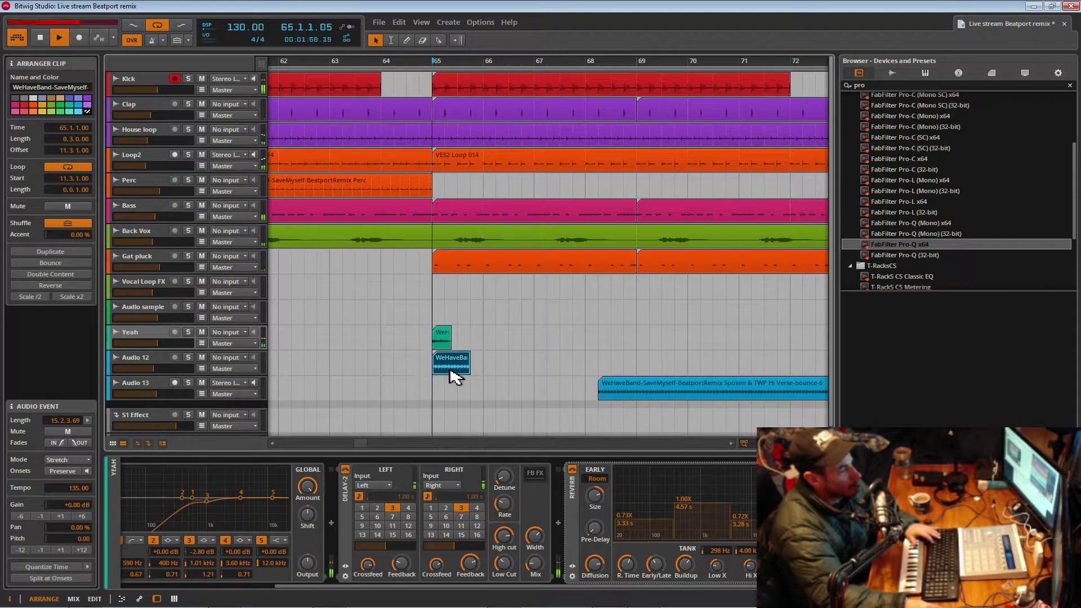
- Copy the three-beat vocal clip to every bar from 66 to 71 and move the long Audio 13 clip to about bar 82
{"action": "left_click_drag", "start_coordinate": [449, 369], "coordinate": [752, 363]}
{"action": "scroll", "coordinate": [488, 164], "scroll_direction": "down", "scroll_amount": 6}
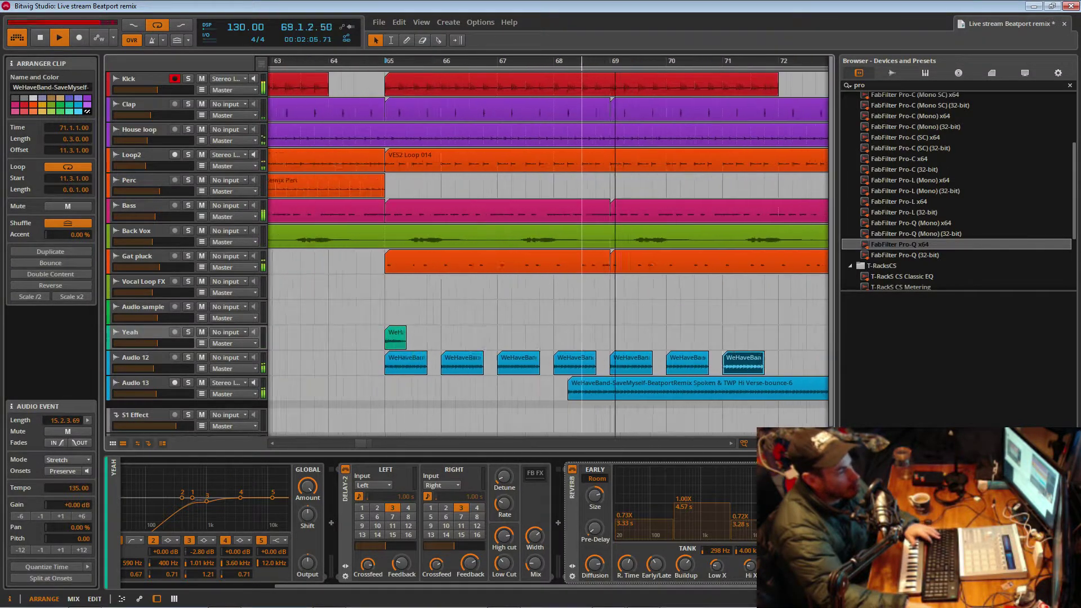
{"action": "key", "text": "space"}
{"action": "left_click_drag", "start_coordinate": [541, 393], "coordinate": [703, 395]}
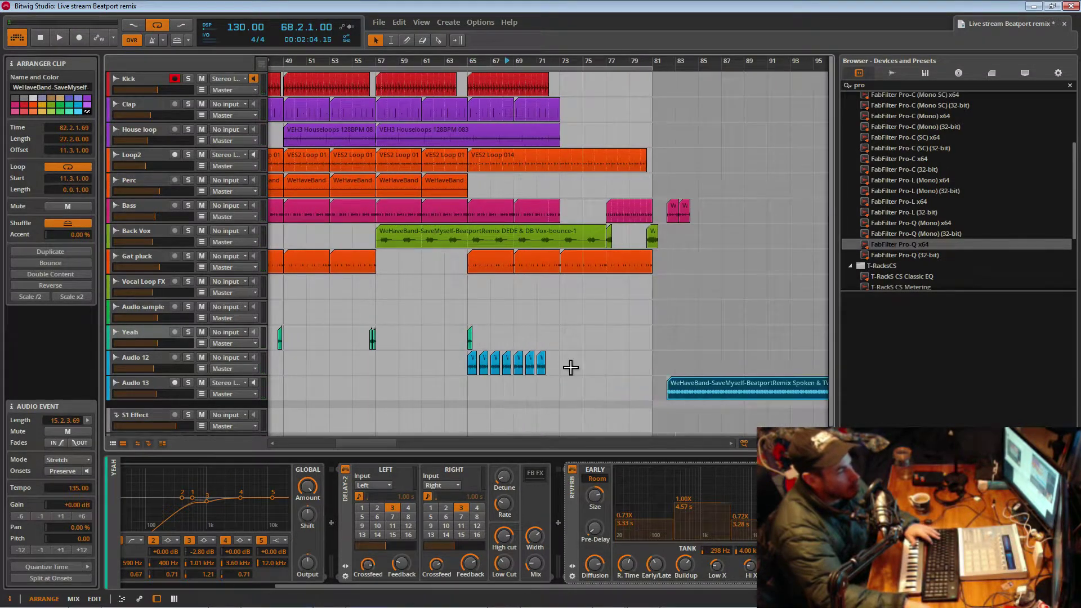
- Play the repeated vocal clips from bar 65, add another copy at bar 72 and save the project
{"action": "left_click", "coordinate": [472, 363]}
{"action": "key", "text": "space"}
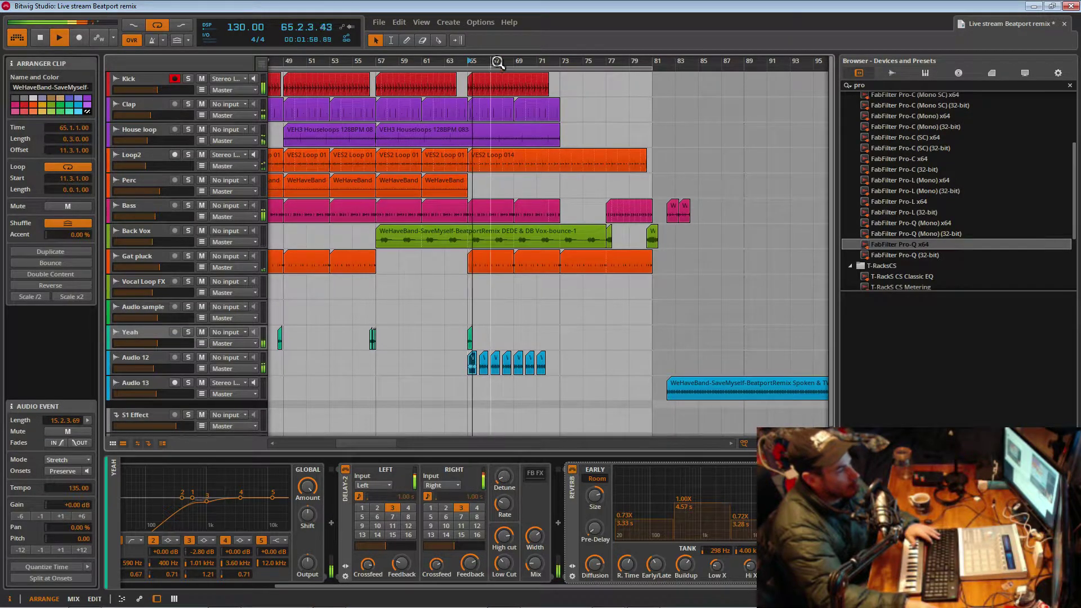
{"action": "left_click_drag", "start_coordinate": [496, 60], "coordinate": [582, 96]}
{"action": "scroll", "coordinate": [617, 225], "scroll_direction": "down", "scroll_amount": 6}
{"action": "left_click_drag", "start_coordinate": [596, 61], "coordinate": [612, 83]}
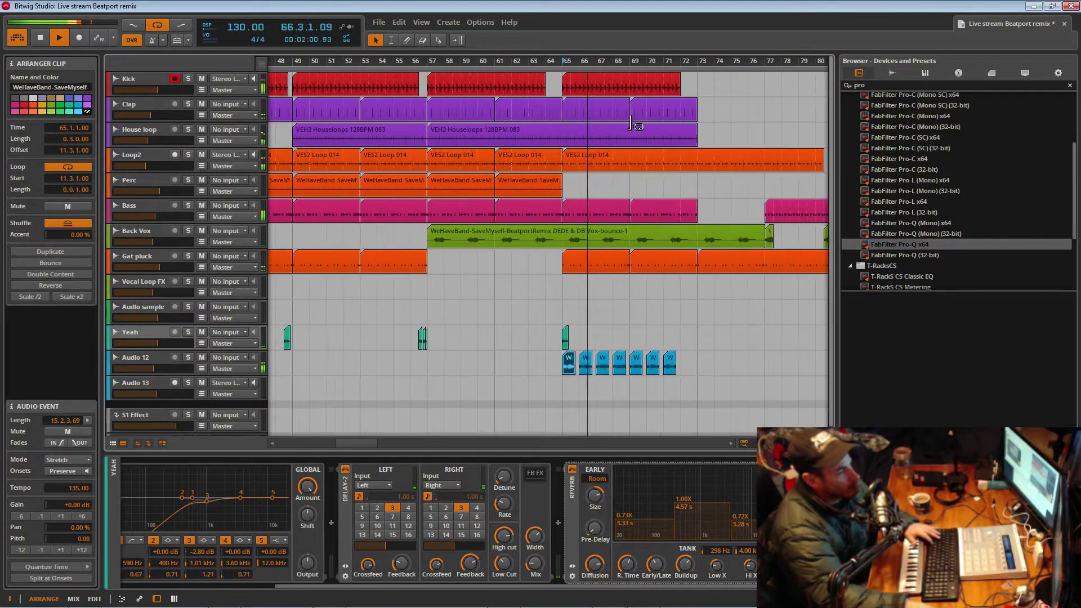
{"action": "left_click_drag", "start_coordinate": [672, 366], "coordinate": [688, 367], "text": "ctrl"}
{"action": "key", "text": "ctrl+s"}
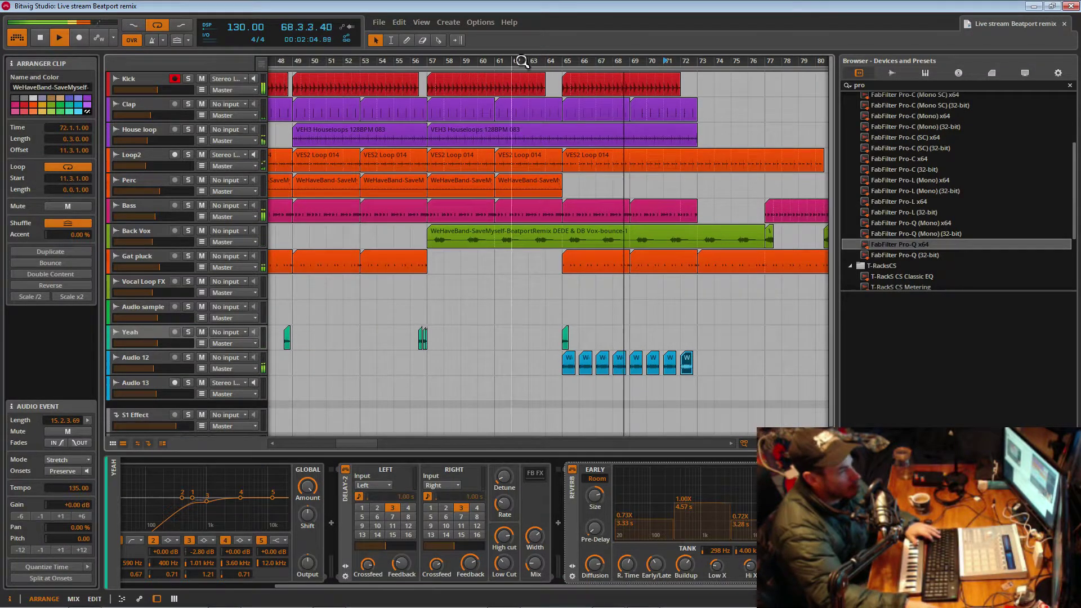
- Play back the sections around bars 57 and 65 to judge where the repeated vocal clips fit
{"action": "scroll", "coordinate": [522, 61], "scroll_direction": "down", "scroll_amount": 5}
{"action": "left_click_drag", "start_coordinate": [528, 61], "coordinate": [528, 55]}
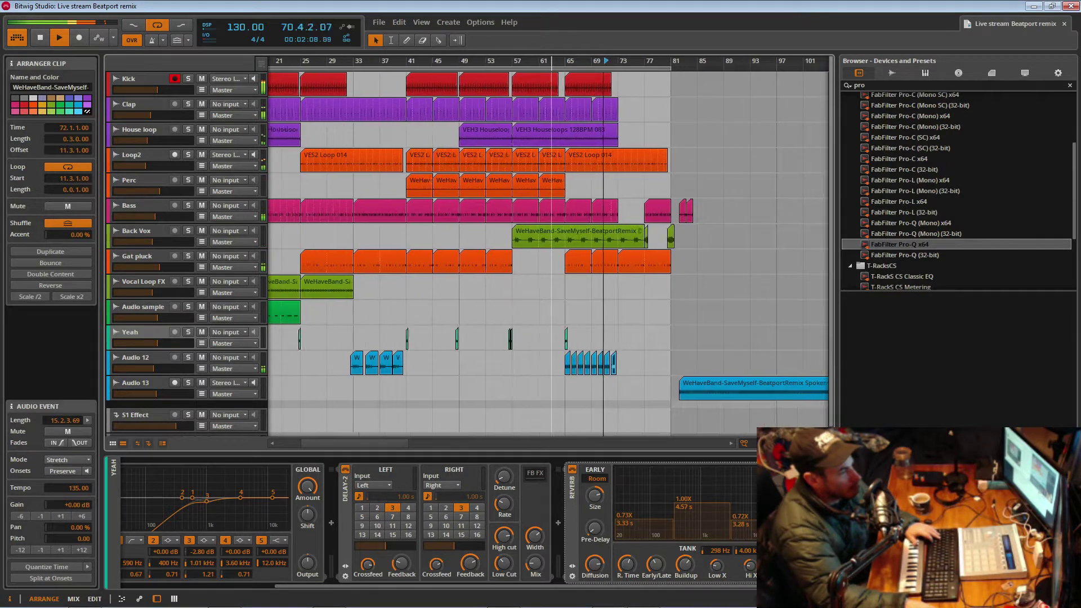
{"action": "scroll", "coordinate": [521, 61], "scroll_direction": "up", "scroll_amount": 3}
{"action": "scroll", "coordinate": [524, 61], "scroll_direction": "up", "scroll_amount": 2}
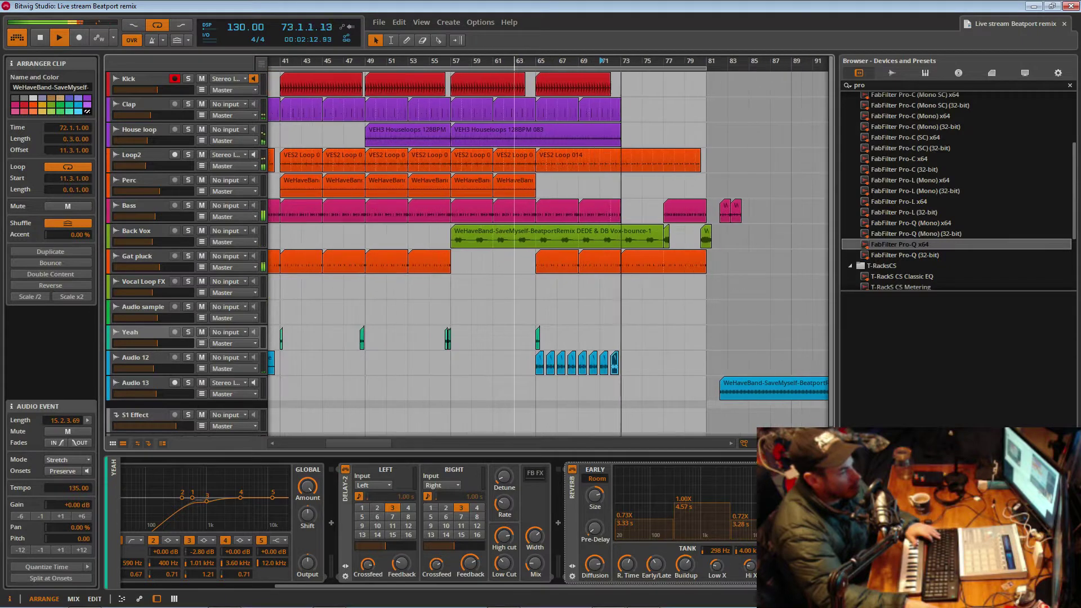
{"action": "left_click", "coordinate": [526, 367]}
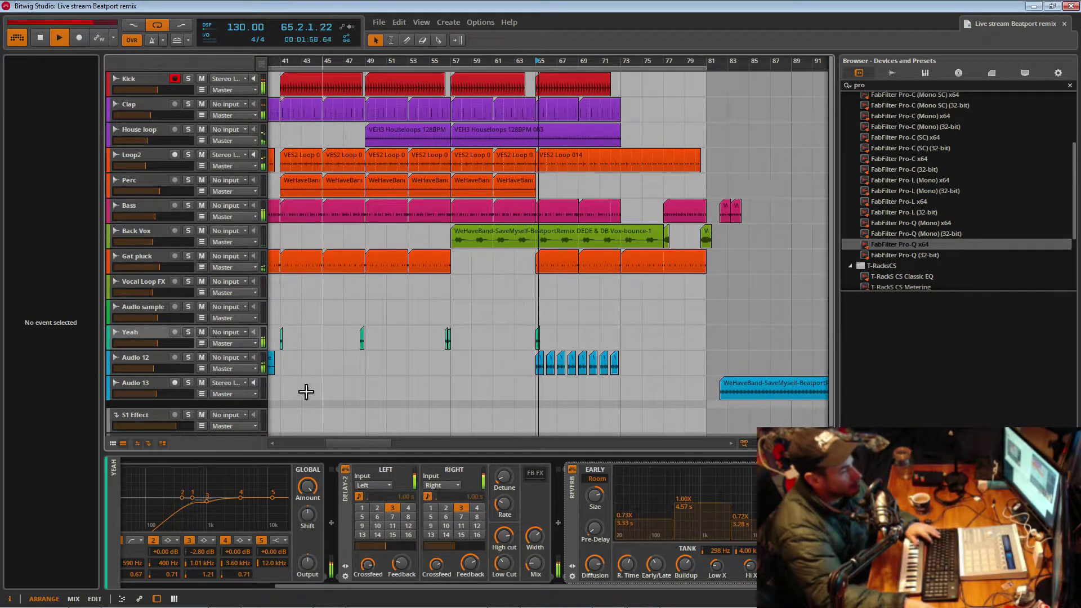
{"action": "scroll", "coordinate": [506, 74], "scroll_direction": "down", "scroll_amount": 3}
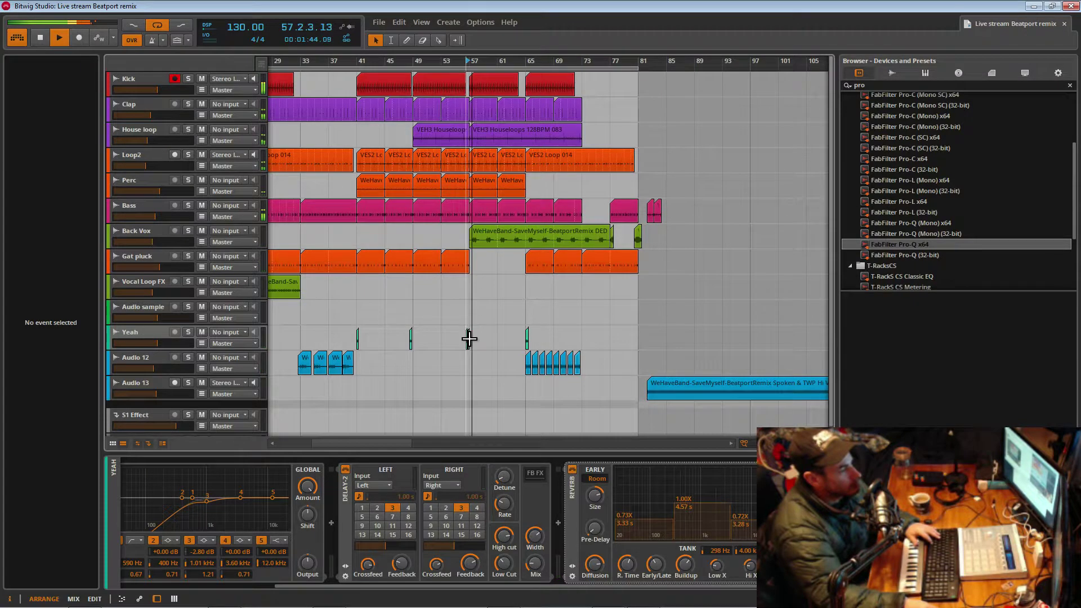
{"action": "scroll", "coordinate": [480, 99], "scroll_direction": "up", "scroll_amount": 6}
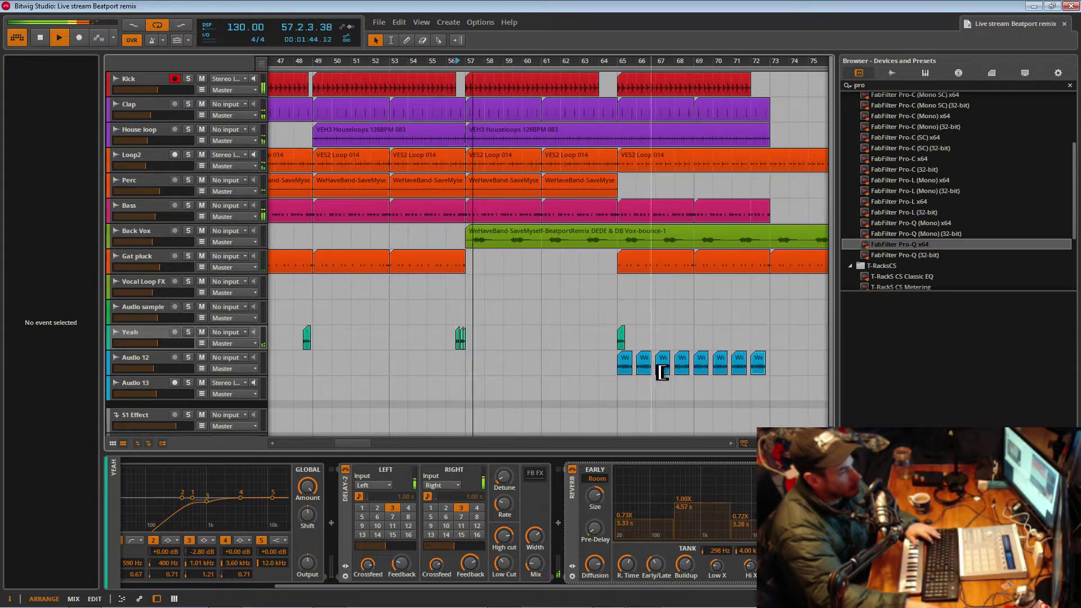
- Move the eight repeated vocal clips on Audio 12 back to start at bar 57, audition them and save the project
{"action": "left_click", "coordinate": [629, 366]}
{"action": "mouse_move", "coordinate": [789, 386]}
{"action": "left_mouse_down"}
{"action": "mouse_move", "coordinate": [633, 379]}
{"action": "mouse_move", "coordinate": [613, 363]}
{"action": "mouse_move", "coordinate": [477, 369]}
{"action": "left_mouse_up"}
{"action": "key", "text": "space"}
{"action": "key", "text": "space"}
{"action": "left_click", "coordinate": [464, 372]}
{"action": "key", "text": "space"}
{"action": "key", "text": "space"}
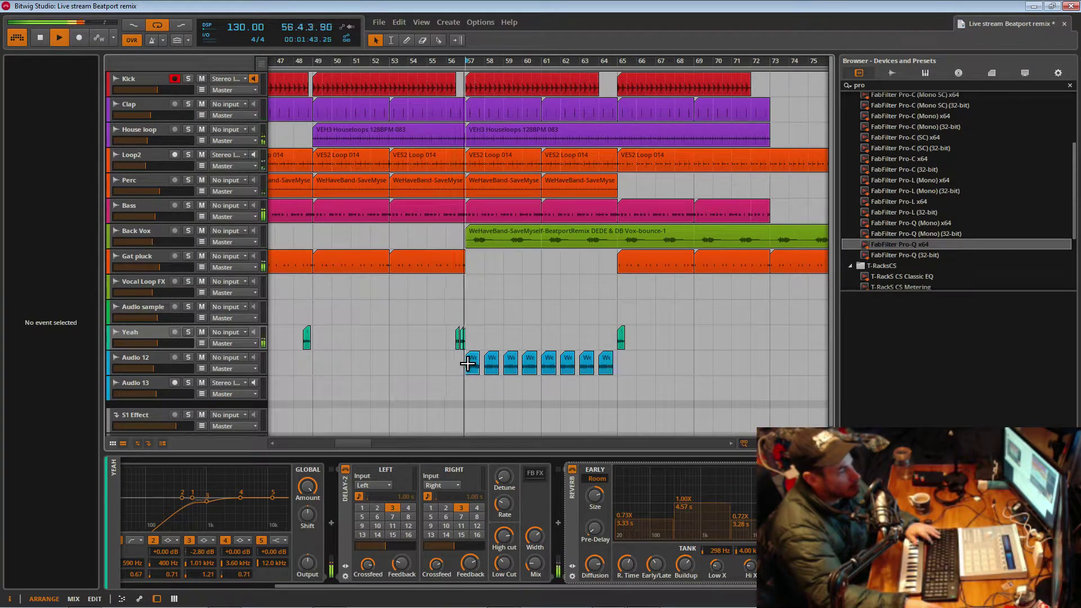
{"action": "left_click_drag", "start_coordinate": [548, 61], "coordinate": [550, 90]}
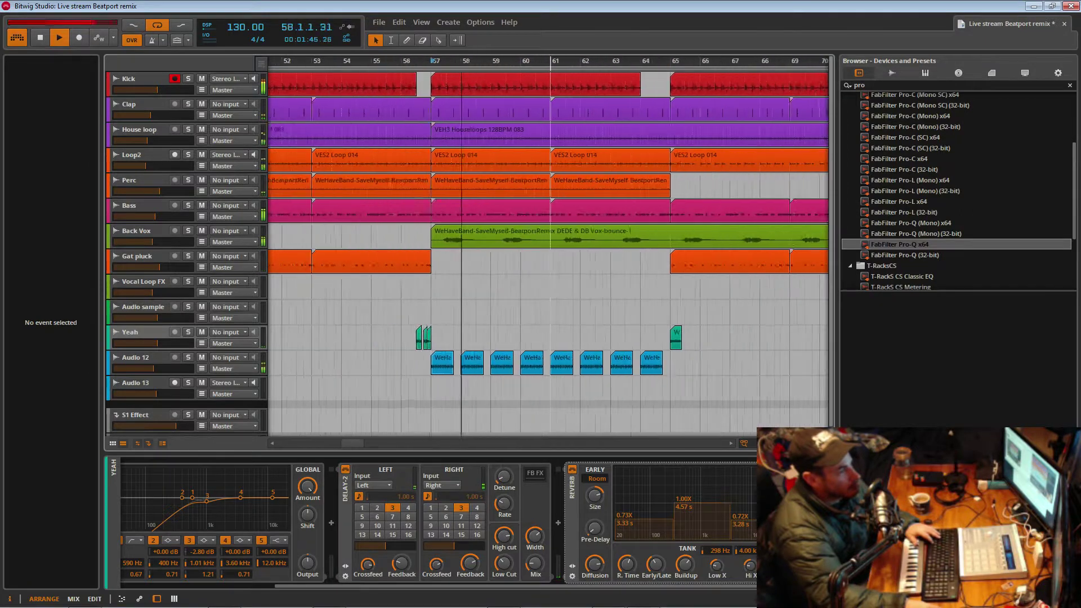
{"action": "scroll", "coordinate": [551, 62], "scroll_direction": "down", "scroll_amount": 4}
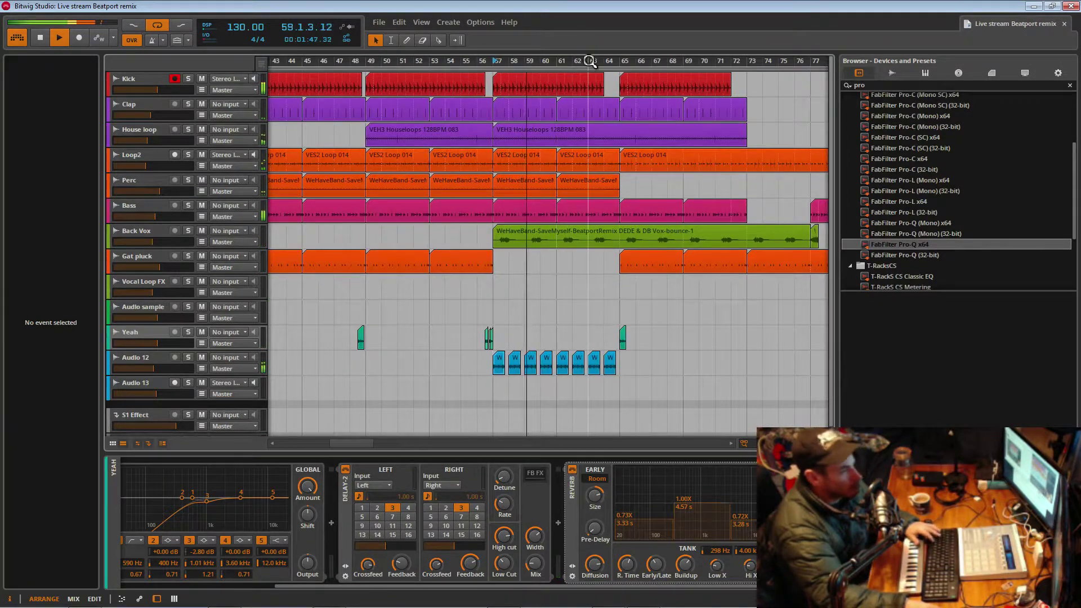
{"action": "scroll", "coordinate": [589, 61], "scroll_direction": "down", "scroll_amount": 5}
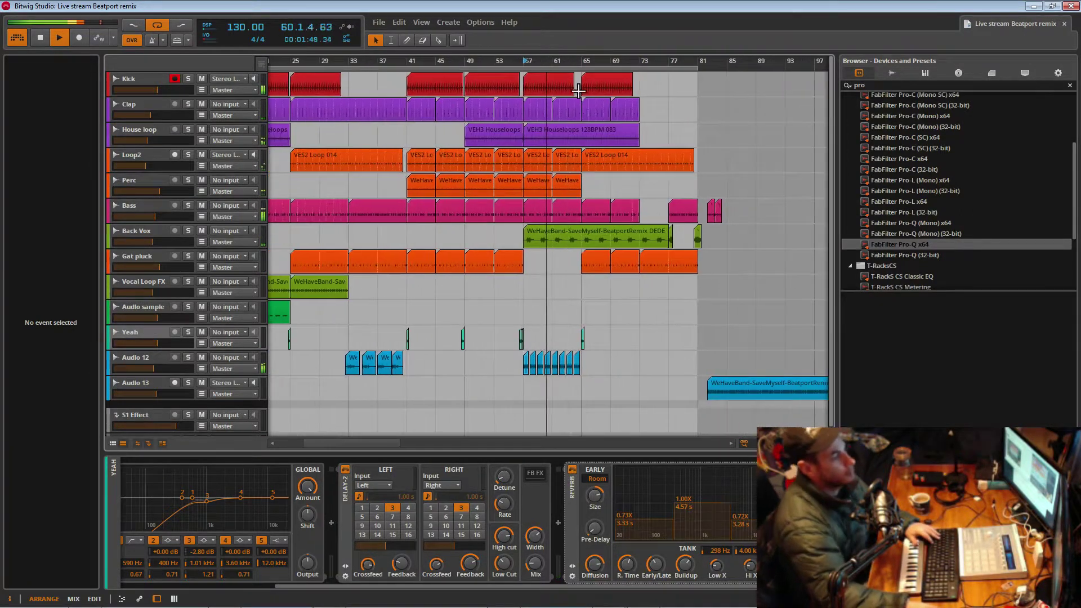
- Try a copy of the four earlier Audio 12 vocal clips at bar 72, audition it and delete it
{"action": "left_click_drag", "start_coordinate": [419, 387], "coordinate": [644, 362]}
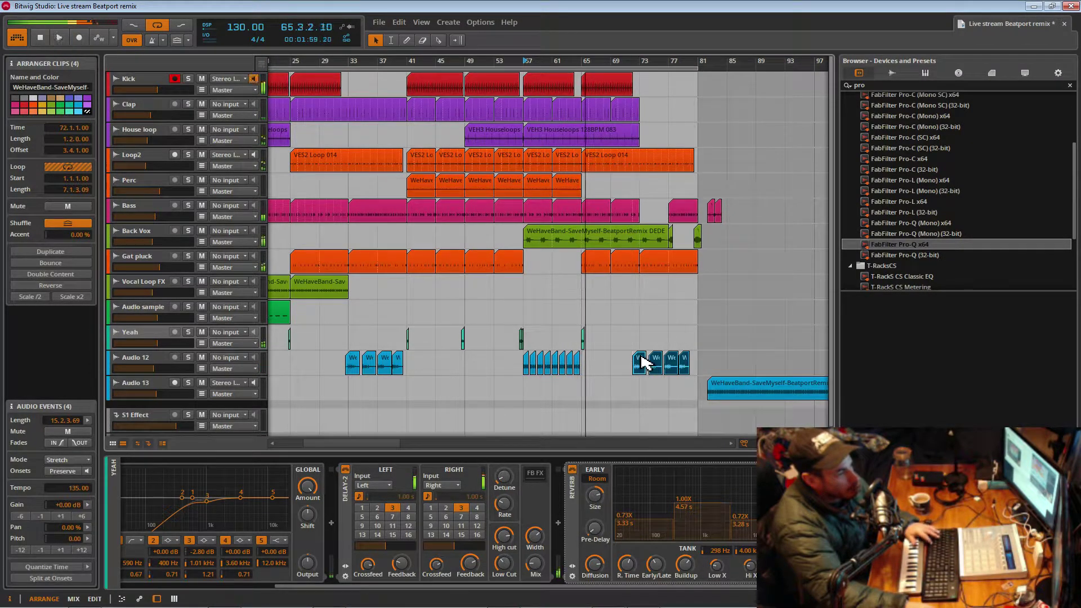
{"action": "left_click", "coordinate": [640, 348]}
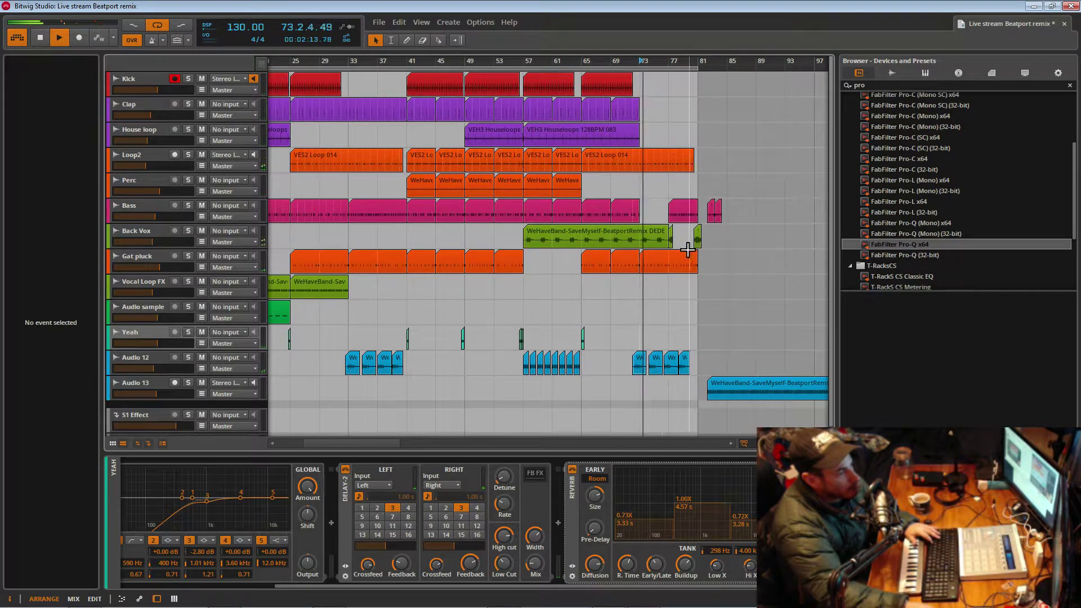
{"action": "left_click_drag", "start_coordinate": [652, 60], "coordinate": [652, 72]}
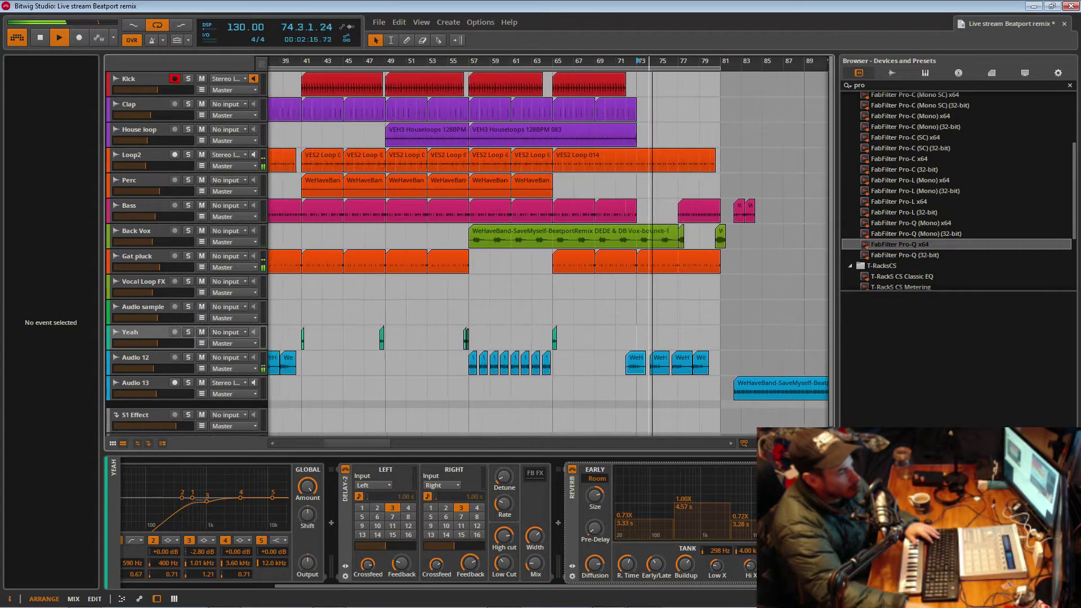
{"action": "left_click_drag", "start_coordinate": [719, 370], "coordinate": [634, 367]}
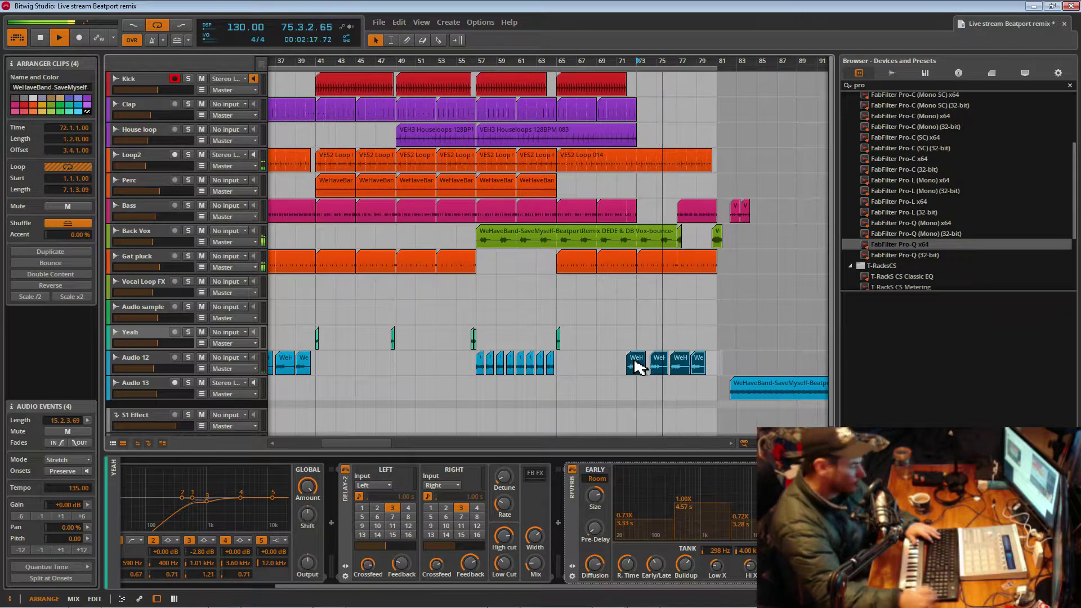
{"action": "key", "text": "Delete"}
- Extend the Audio 12 vocal clip at bar 39 to a length of two bars, ending at bar 41
{"action": "left_click_drag", "start_coordinate": [389, 61], "coordinate": [416, 113]}
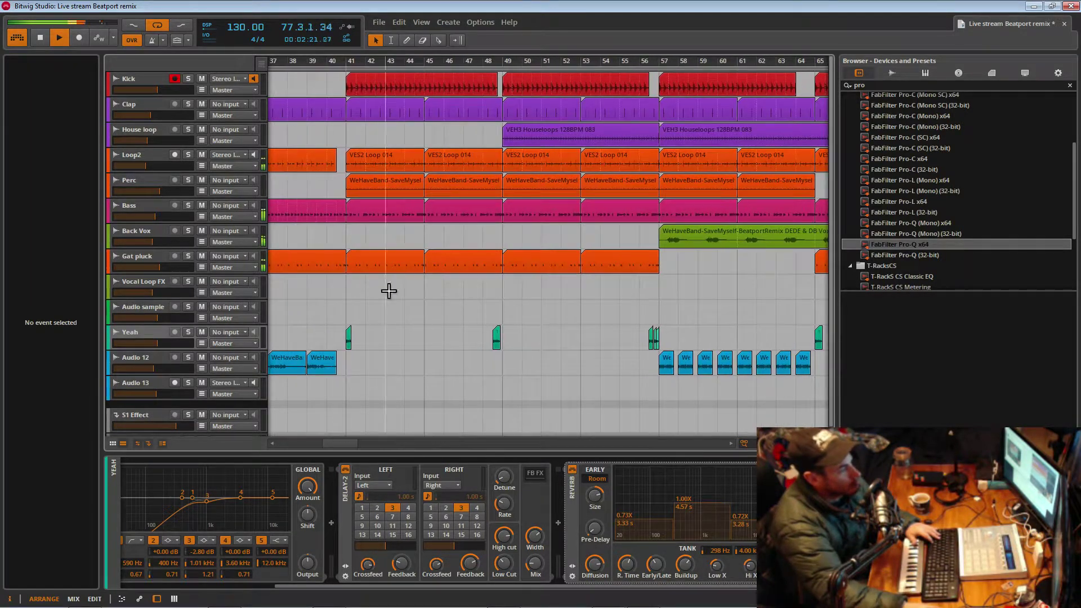
{"action": "left_click", "coordinate": [333, 363]}
{"action": "left_click_drag", "start_coordinate": [350, 361], "coordinate": [346, 363]}
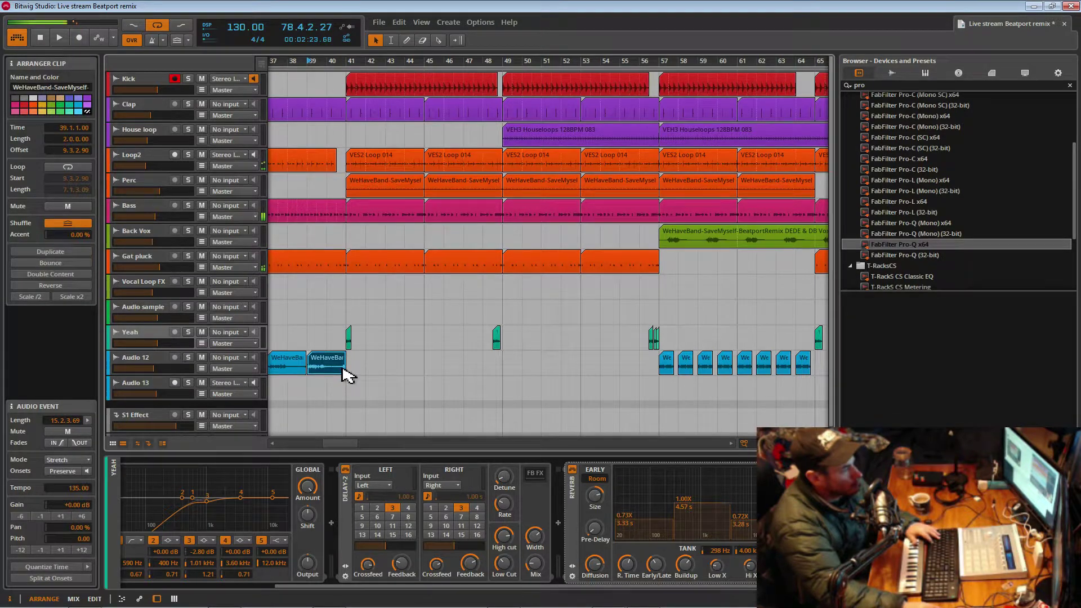
- Copy the four Audio 12 vocal clips between bars 32 and 41 to start around bar 72.3, and play back the original section
{"action": "key", "text": "space"}
{"action": "left_click_drag", "start_coordinate": [407, 62], "coordinate": [437, 29]}
{"action": "left_click", "coordinate": [338, 366]}
{"action": "left_click_drag", "start_coordinate": [423, 376], "coordinate": [338, 366]}
{"action": "left_click_drag", "start_coordinate": [405, 371], "coordinate": [769, 365]}
{"action": "key", "text": "space"}
{"action": "key", "text": "space"}
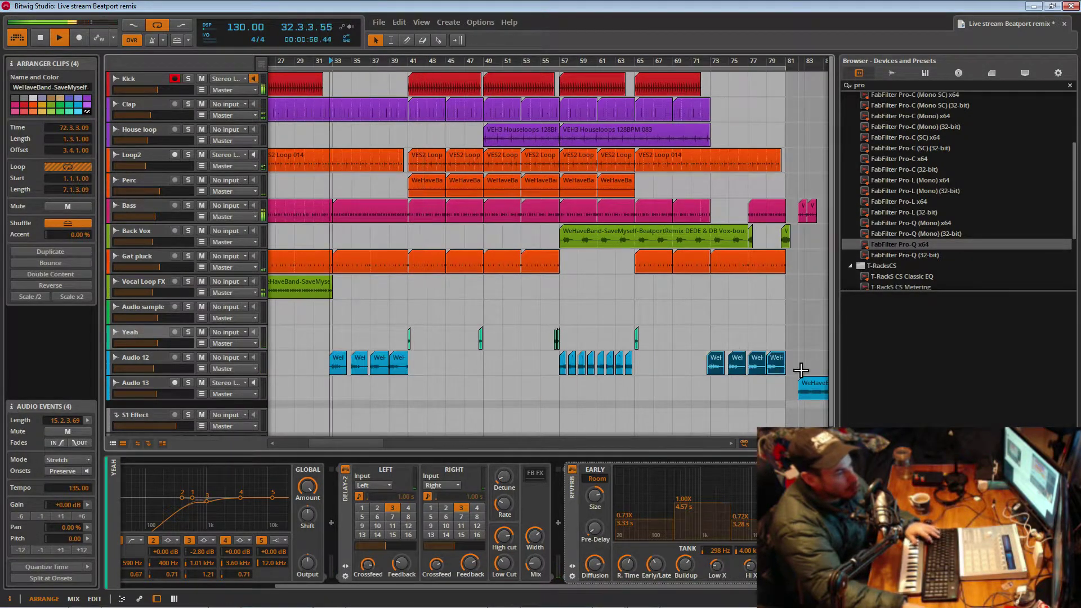
- Shorten the Audio 12 clip at bar 39 to 1.3.0.00 and its copy at bar 79 to 1.2.0.00, and save the project
{"action": "left_click_drag", "start_coordinate": [405, 60], "coordinate": [423, 254]}
{"action": "left_click_drag", "start_coordinate": [424, 362], "coordinate": [415, 363]}
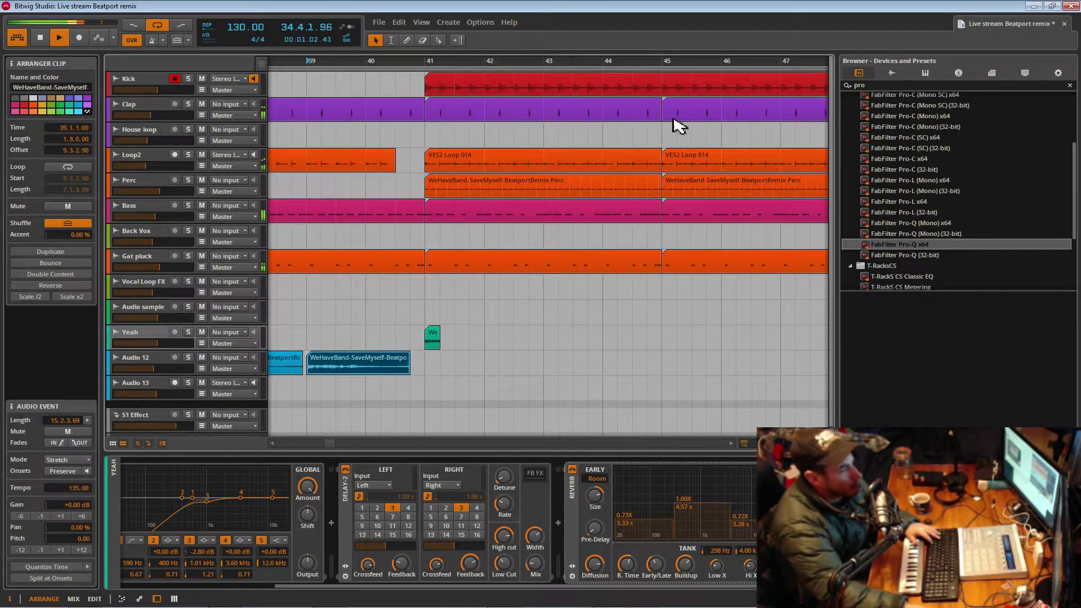
{"action": "left_click_drag", "start_coordinate": [731, 63], "coordinate": [308, 35]}
{"action": "left_click_drag", "start_coordinate": [703, 65], "coordinate": [479, 376]}
{"action": "left_click", "coordinate": [491, 374]}
{"action": "left_click_drag", "start_coordinate": [531, 68], "coordinate": [593, 169]}
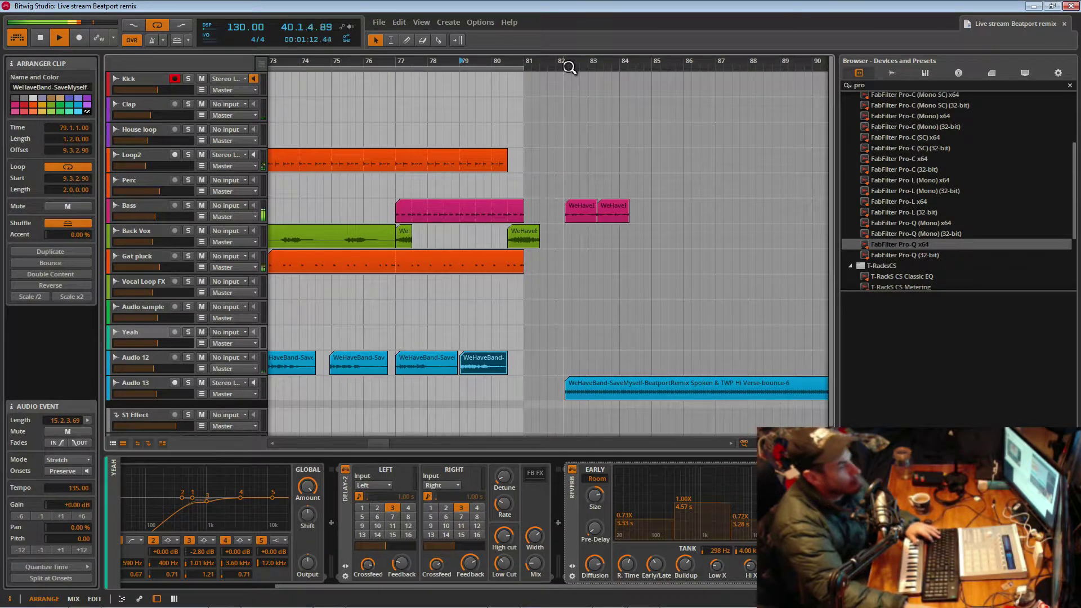
- Extend the start of the long Audio 13 vocal clip back to bar 79 and play it back with the last Audio 12 clip
{"action": "left_click_drag", "start_coordinate": [566, 62], "coordinate": [706, 61]}
{"action": "left_click", "coordinate": [637, 394]}
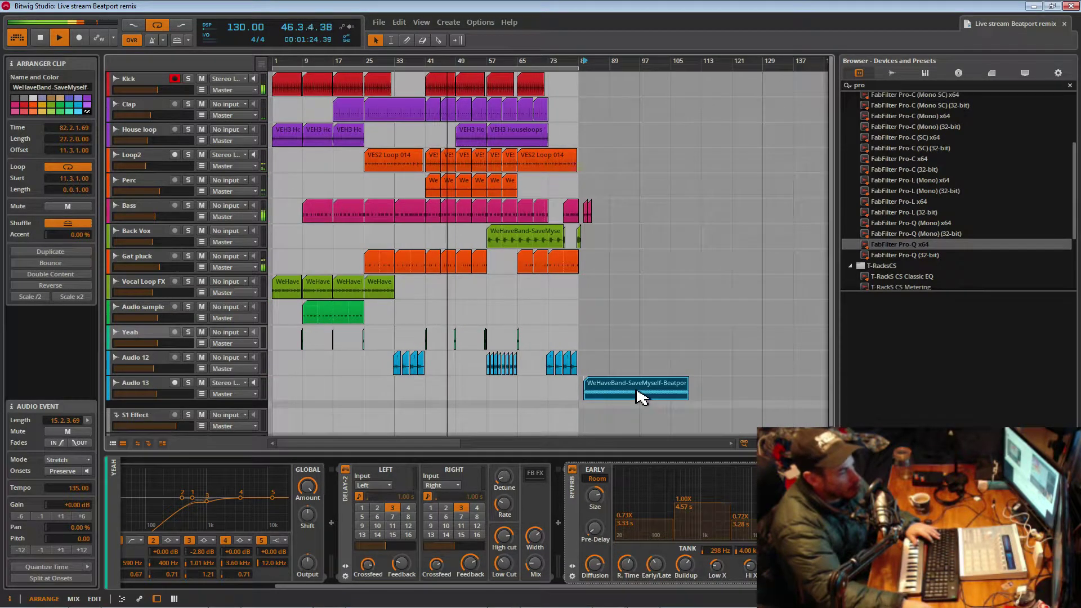
{"action": "left_click_drag", "start_coordinate": [591, 397], "coordinate": [634, 399]}
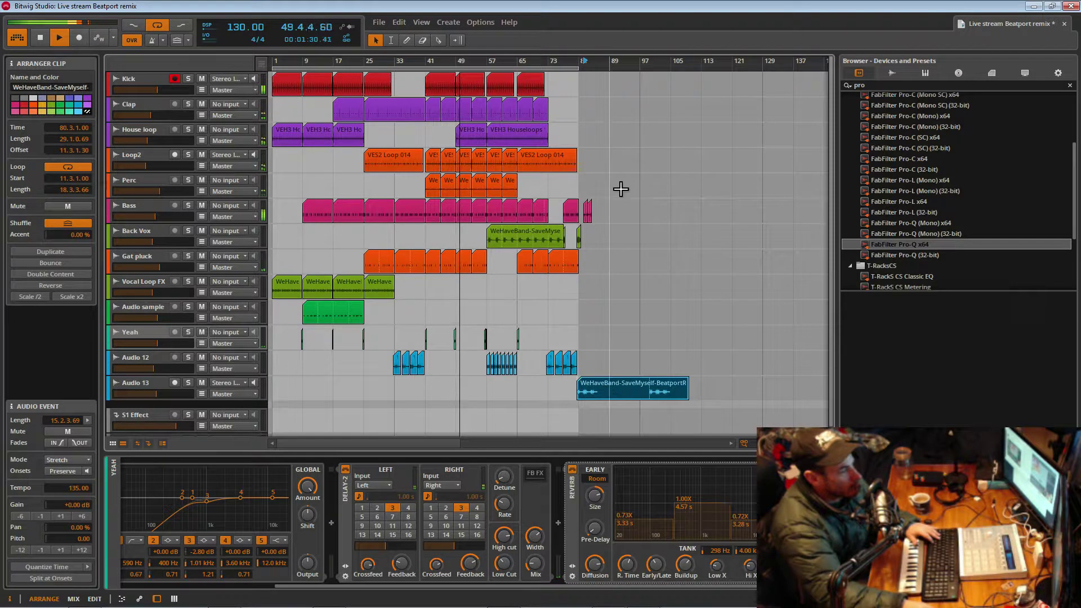
{"action": "left_click_drag", "start_coordinate": [607, 67], "coordinate": [614, 409]}
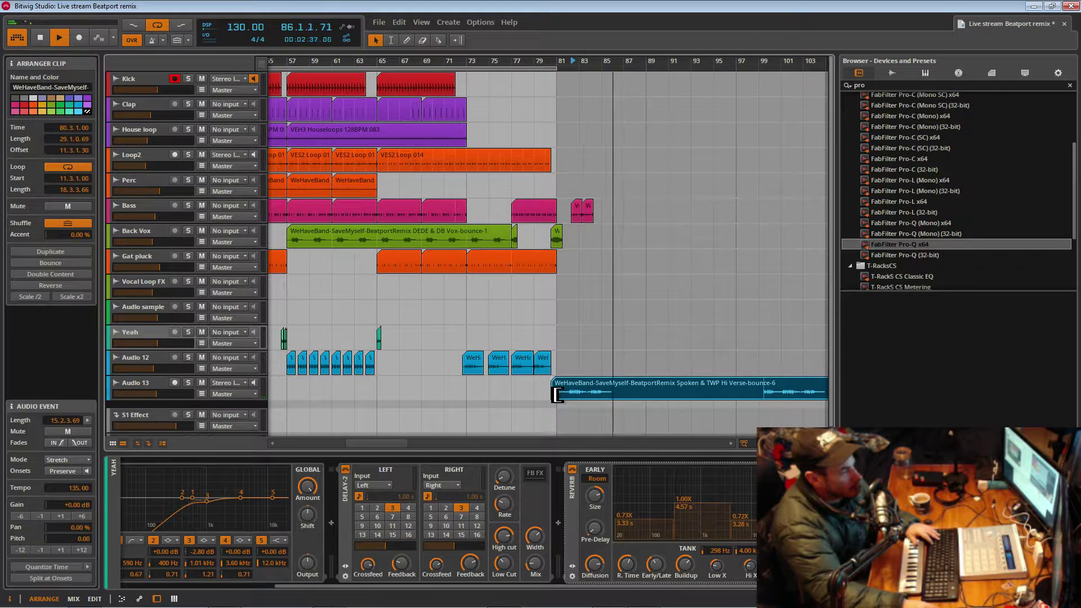
{"action": "left_click", "coordinate": [542, 361]}
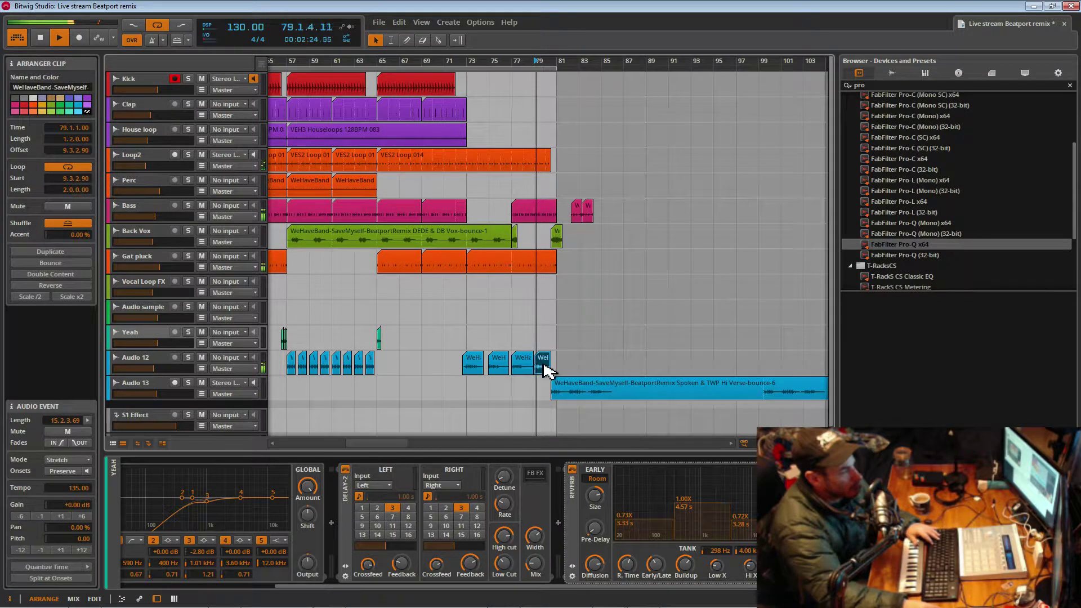
{"action": "left_click_drag", "start_coordinate": [557, 397], "coordinate": [551, 399]}
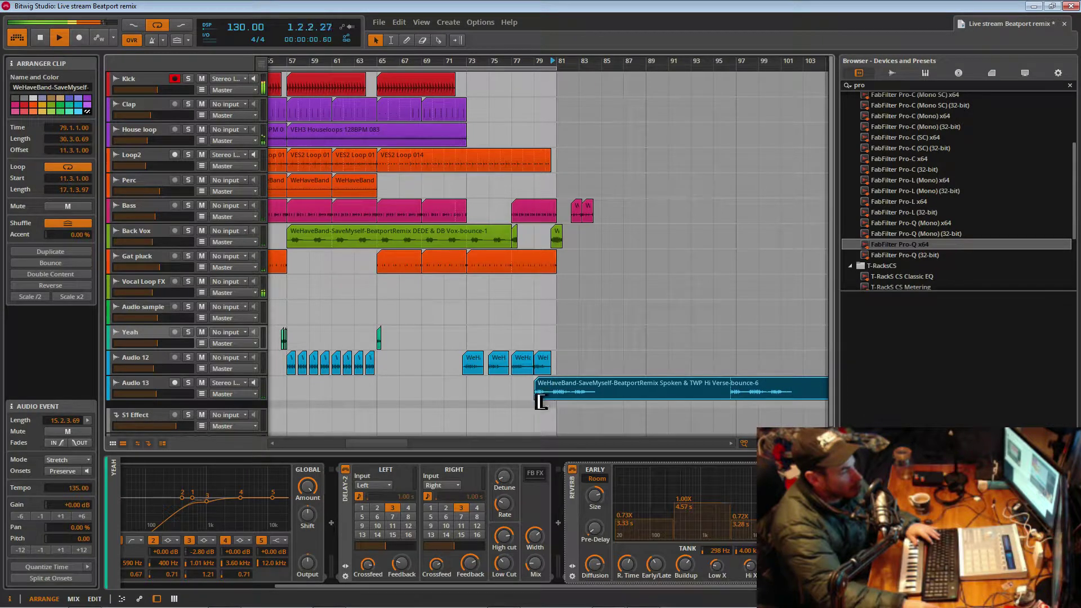
{"action": "left_click_drag", "start_coordinate": [573, 61], "coordinate": [600, 68]}
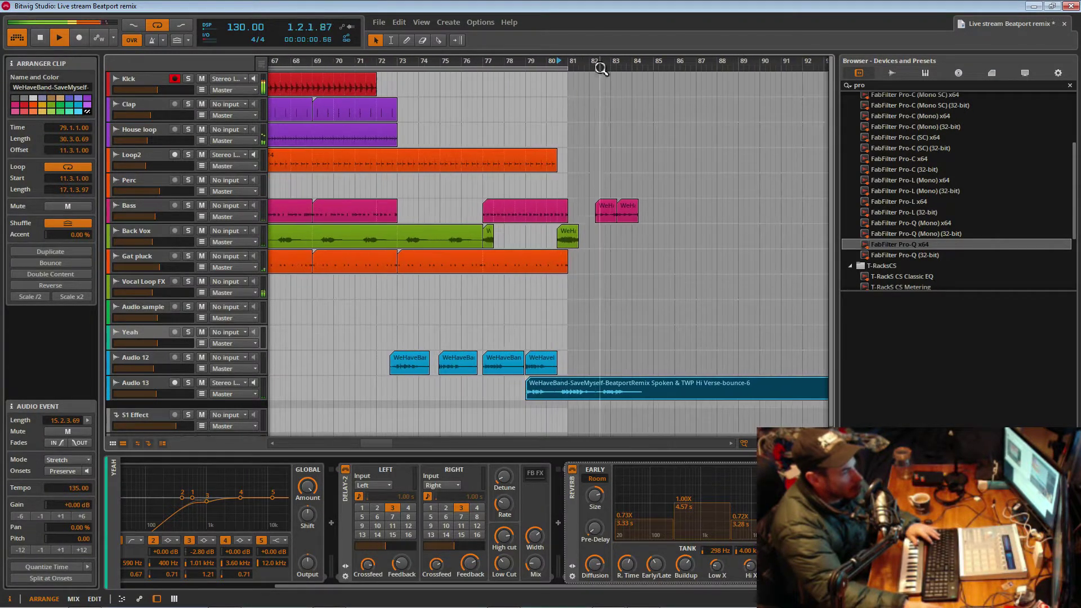
{"action": "key", "text": "space"}
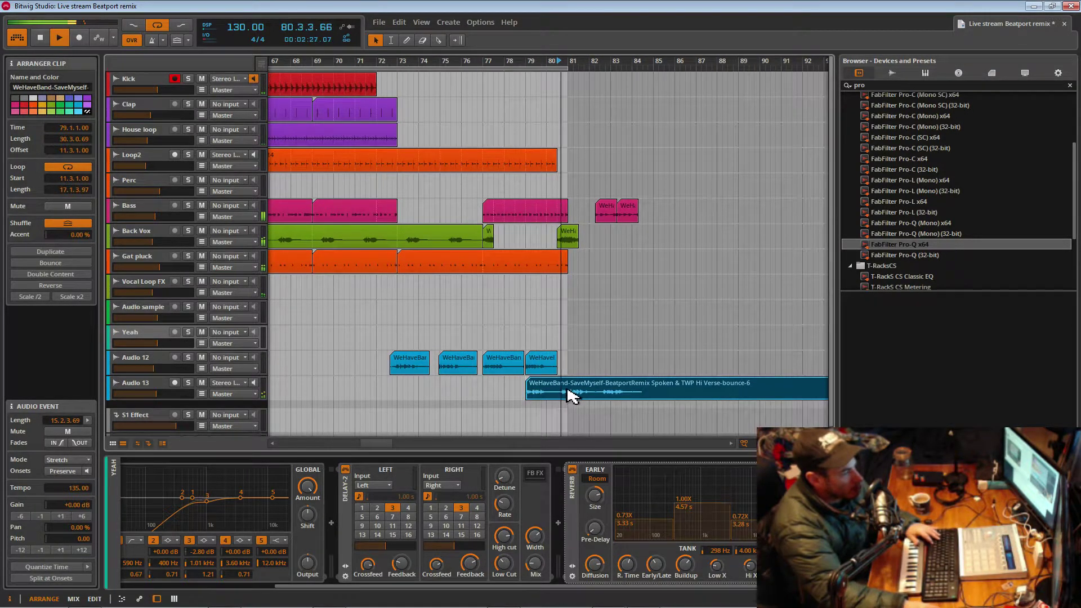
- Move the long Audio 13 vocal clip to start at bar 77 and play it back against the Audio 12 clips
{"action": "left_click_drag", "start_coordinate": [563, 400], "coordinate": [483, 398]}
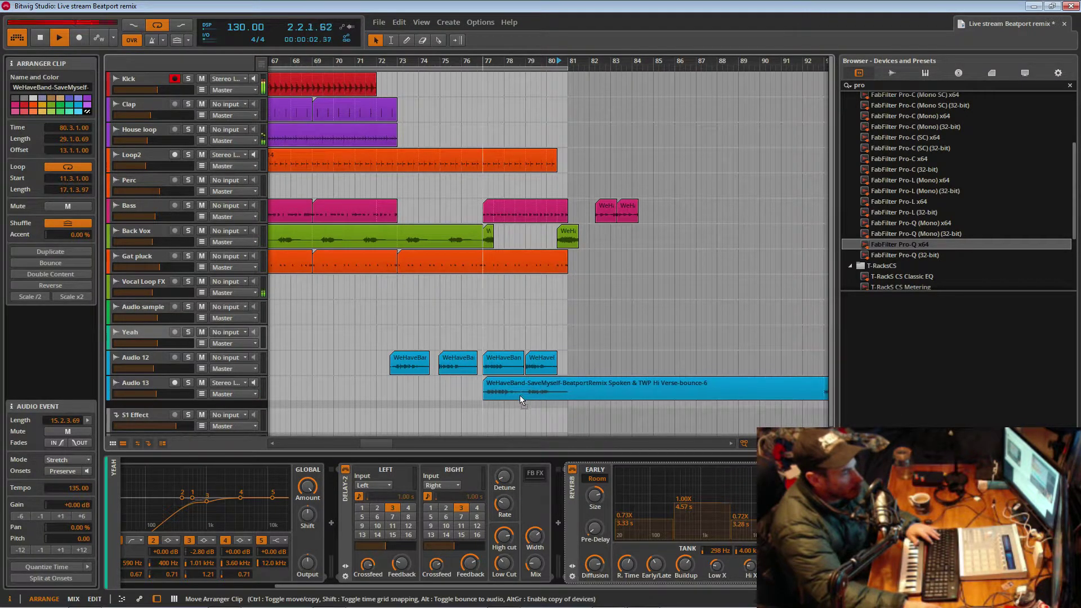
{"action": "left_click", "coordinate": [486, 338]}
{"action": "key", "text": "space"}
{"action": "key", "text": "space"}
{"action": "left_click_drag", "start_coordinate": [550, 63], "coordinate": [673, 104]}
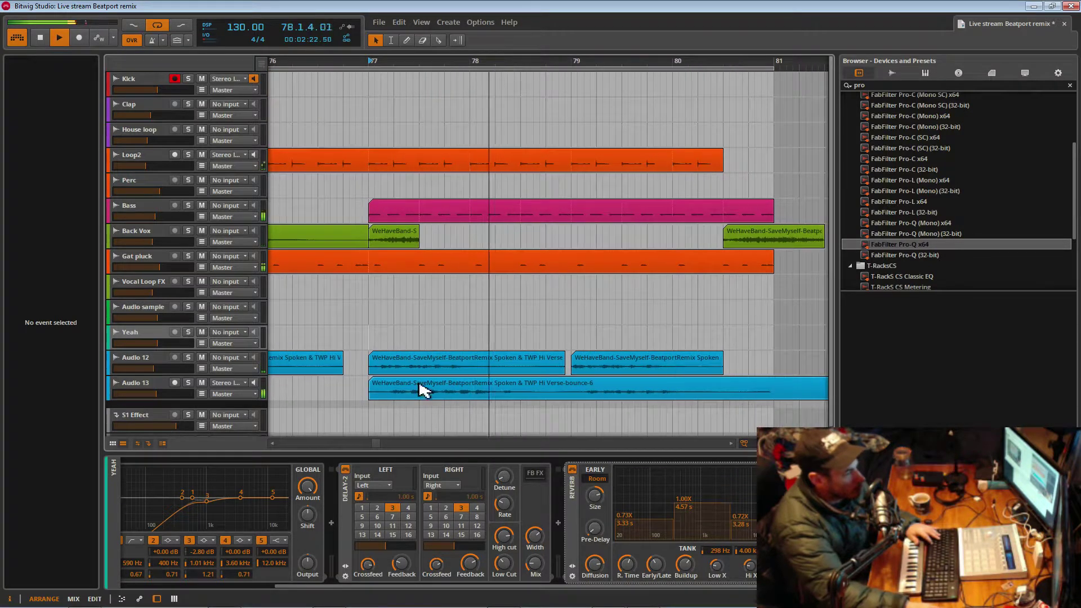
{"action": "left_click", "coordinate": [375, 397]}
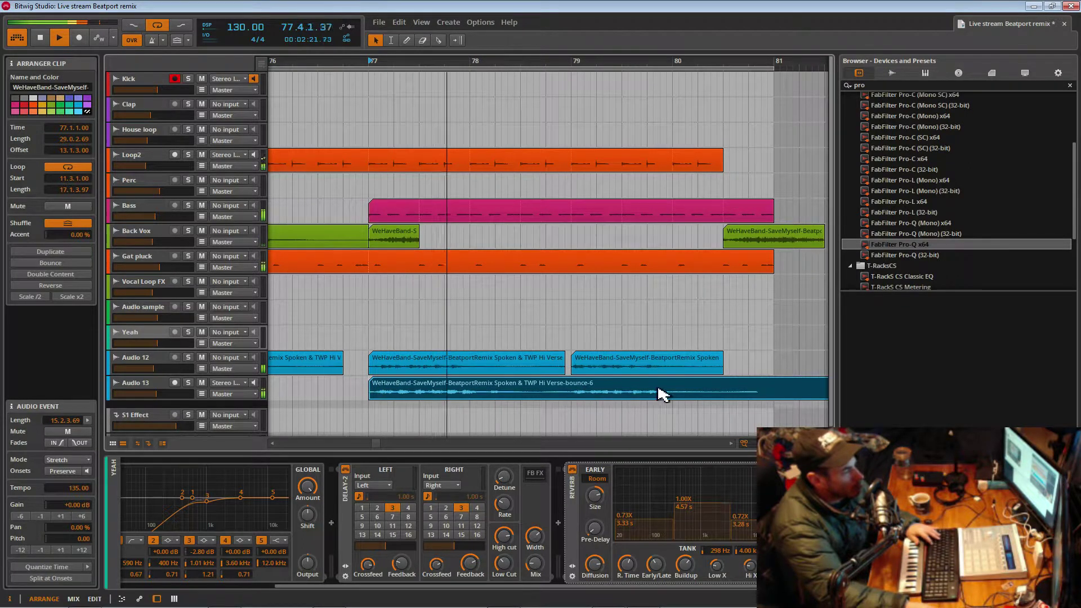
- Split the long Audio 13 vocal clip at bar 79
{"action": "left_click", "coordinate": [439, 40]}
{"action": "left_click", "coordinate": [572, 389]}
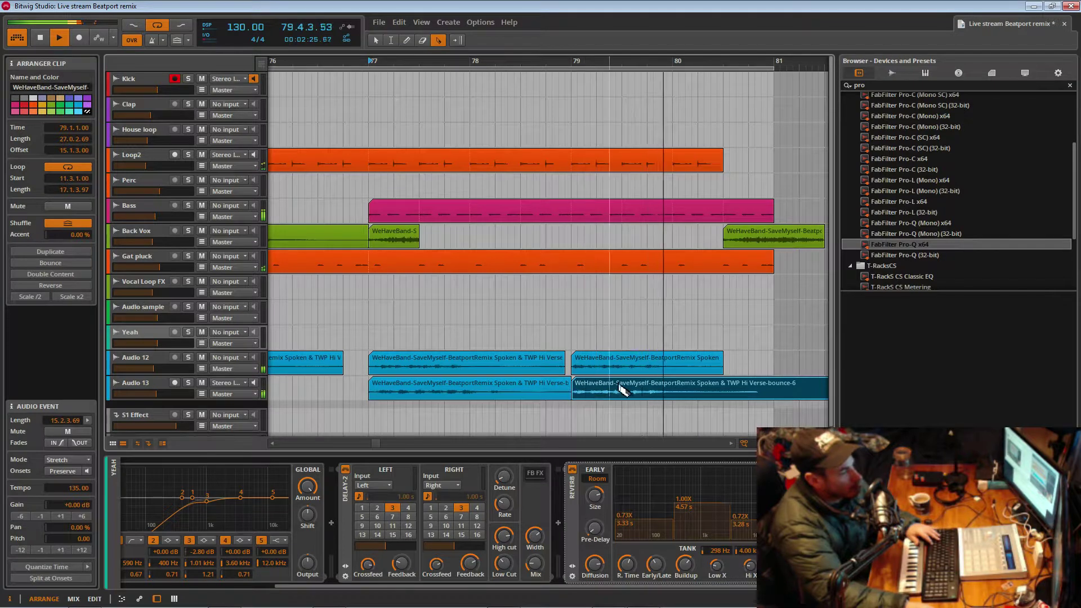
{"action": "left_click_drag", "start_coordinate": [500, 64], "coordinate": [415, 130]}
{"action": "left_click", "coordinate": [373, 41]}
- Nudge the second Audio 13 vocal clip slightly earlier so it starts at 78.4.4.30
{"action": "left_click_drag", "start_coordinate": [752, 61], "coordinate": [535, 56]}
{"action": "left_click_drag", "start_coordinate": [558, 388], "coordinate": [549, 387]}
{"action": "left_click_drag", "start_coordinate": [608, 76], "coordinate": [563, 374]}
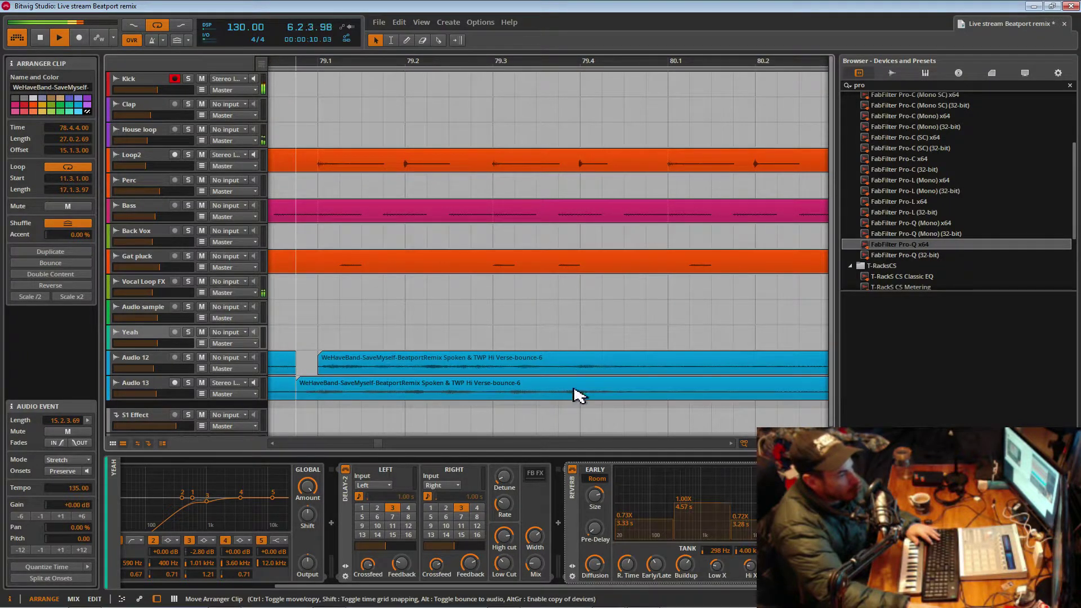
{"action": "left_click_drag", "start_coordinate": [613, 68], "coordinate": [617, 112]}
{"action": "left_click_drag", "start_coordinate": [584, 391], "coordinate": [595, 390]}
{"action": "left_click_drag", "start_coordinate": [601, 63], "coordinate": [653, 322]}
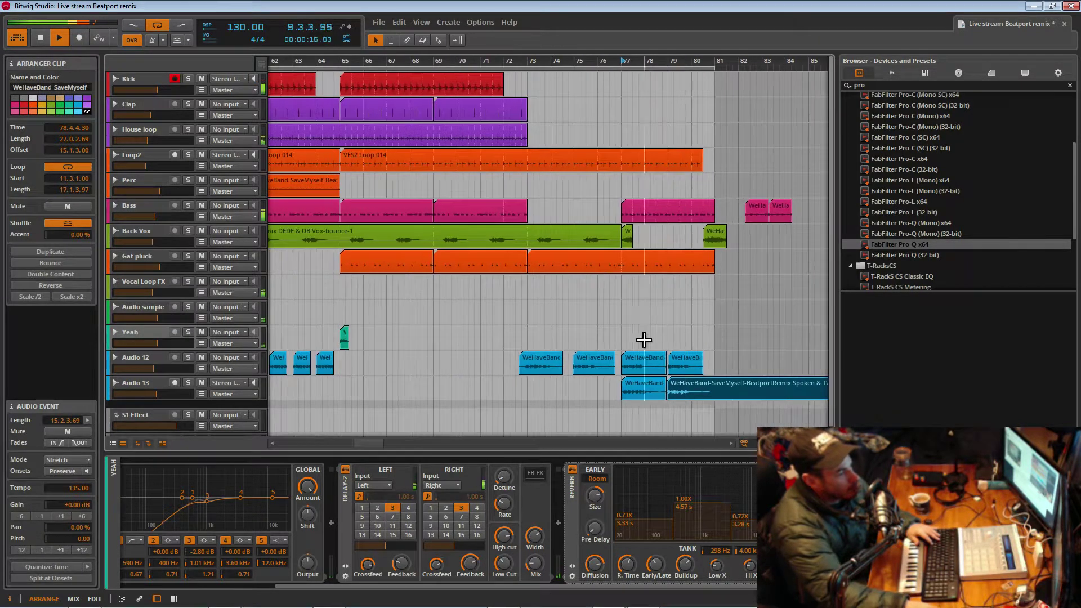
- Delete the two Audio 12 vocal clips between bars 77 and 81, and play back from bar 77
{"action": "left_click", "coordinate": [657, 362]}
{"action": "left_click", "coordinate": [684, 371]}
{"action": "left_click_drag", "start_coordinate": [711, 367], "coordinate": [636, 361]}
{"action": "key", "text": "Delete"}
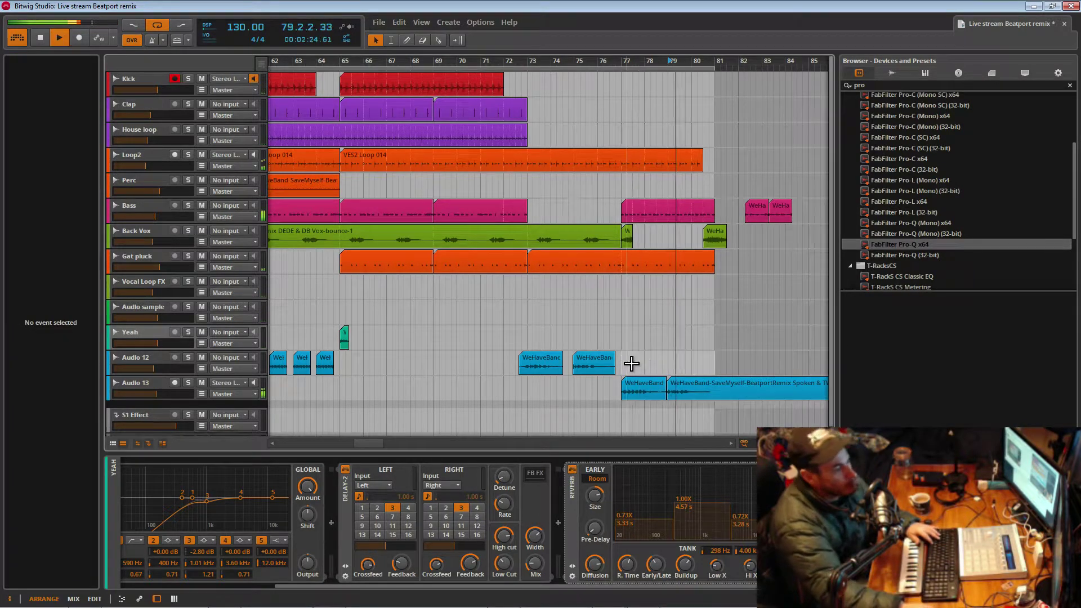
{"action": "left_click", "coordinate": [623, 366]}
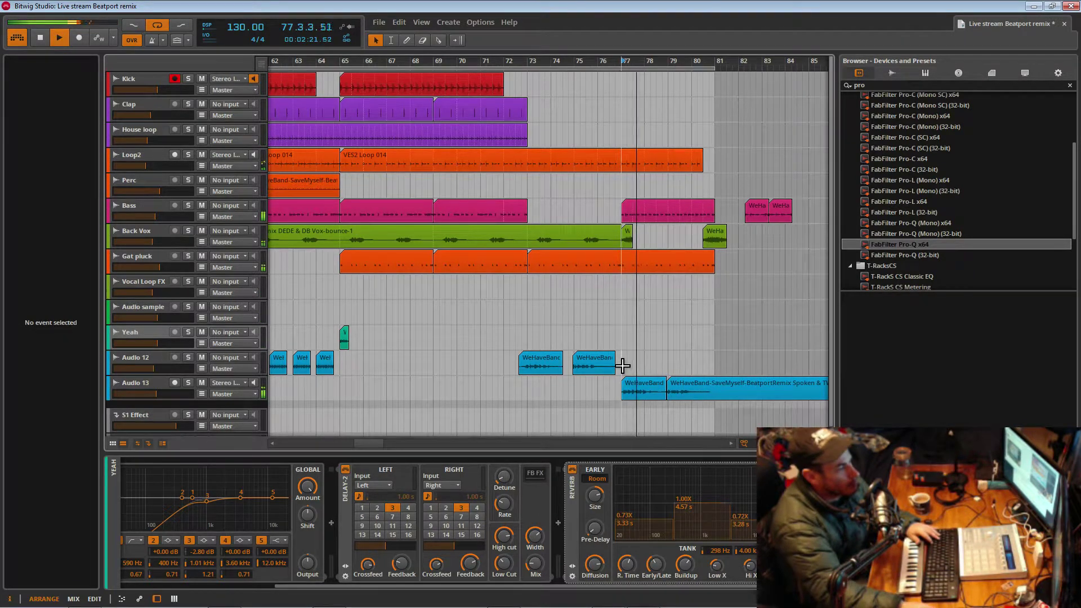
- Trim the first Audio 13 clip to an offset of 13.1.4.00 and length of 1.3.2.00 at bar 77, and play it back
{"action": "left_click_drag", "start_coordinate": [681, 59], "coordinate": [598, 189]}
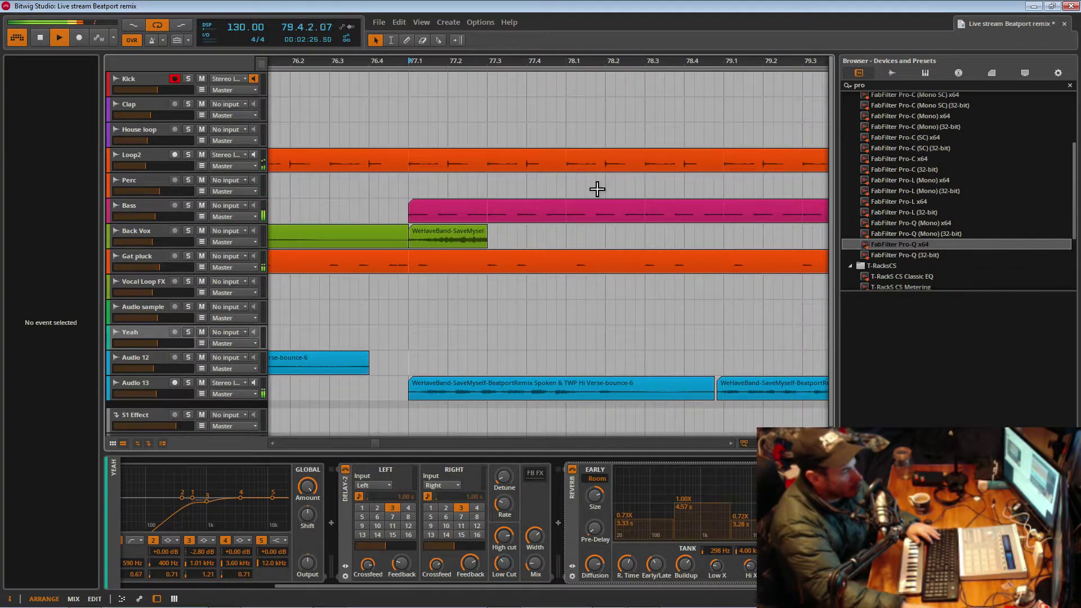
{"action": "left_click_drag", "start_coordinate": [414, 392], "coordinate": [436, 392]}
{"action": "key", "text": "space"}
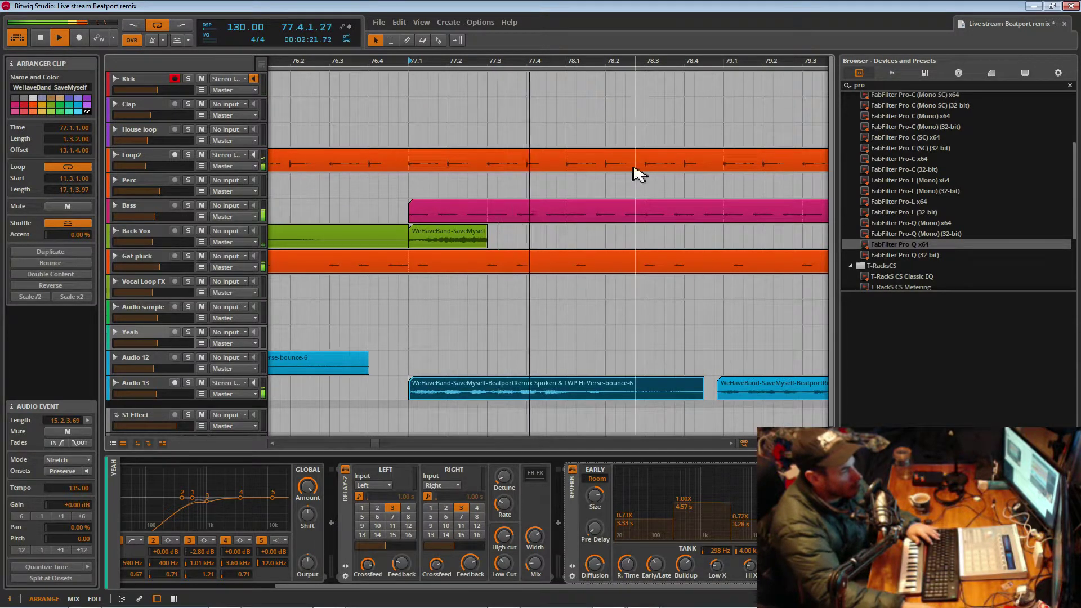
{"action": "left_click_drag", "start_coordinate": [658, 65], "coordinate": [659, 6]}
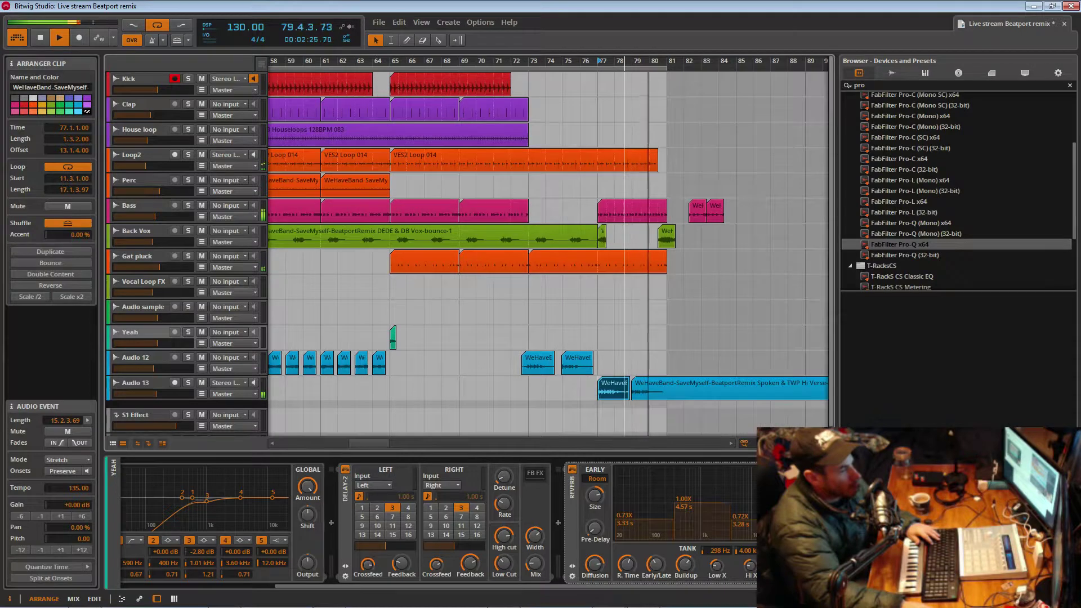
{"action": "left_click_drag", "start_coordinate": [624, 60], "coordinate": [626, 23]}
{"action": "key", "text": "space"}
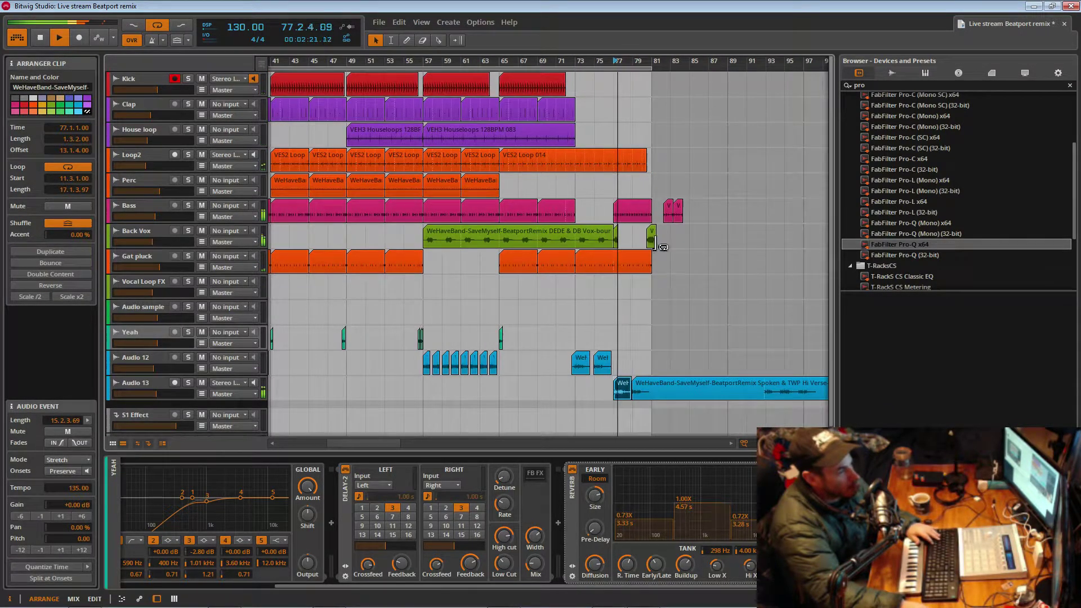
- Extend the Back Vox clip at bar 57 to 24 bars, ending at bar 81, and save the project
{"action": "left_click", "coordinate": [612, 246]}
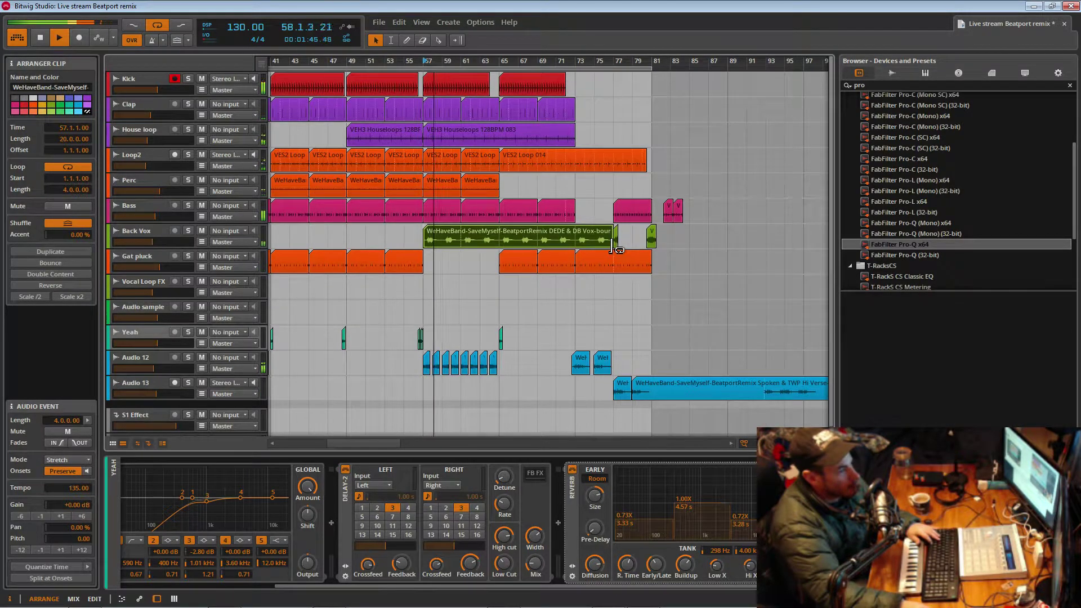
{"action": "left_click", "coordinate": [616, 224]}
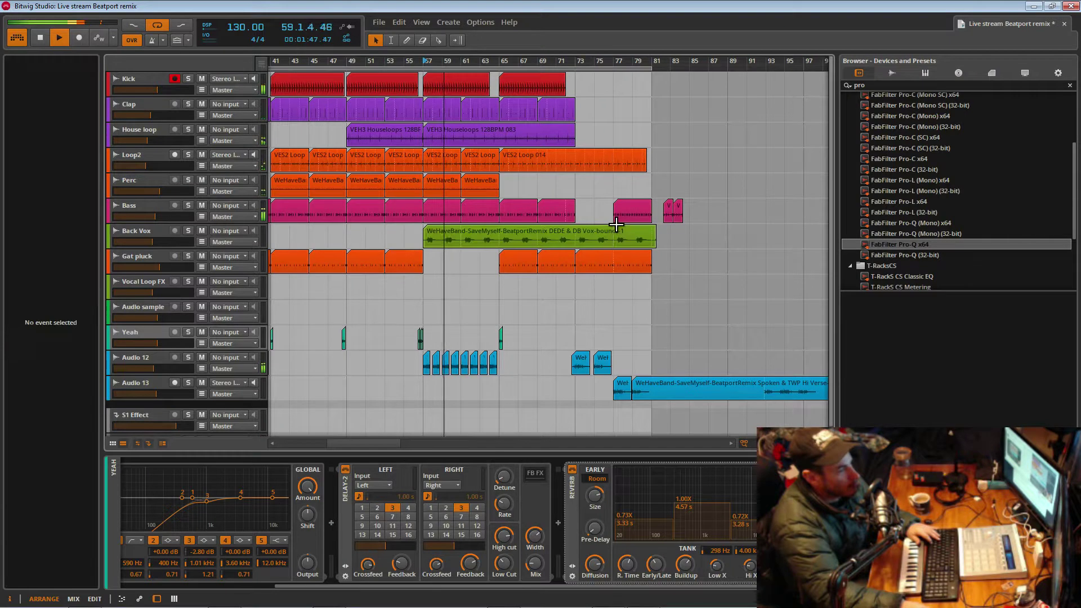
{"action": "left_click", "coordinate": [655, 250]}
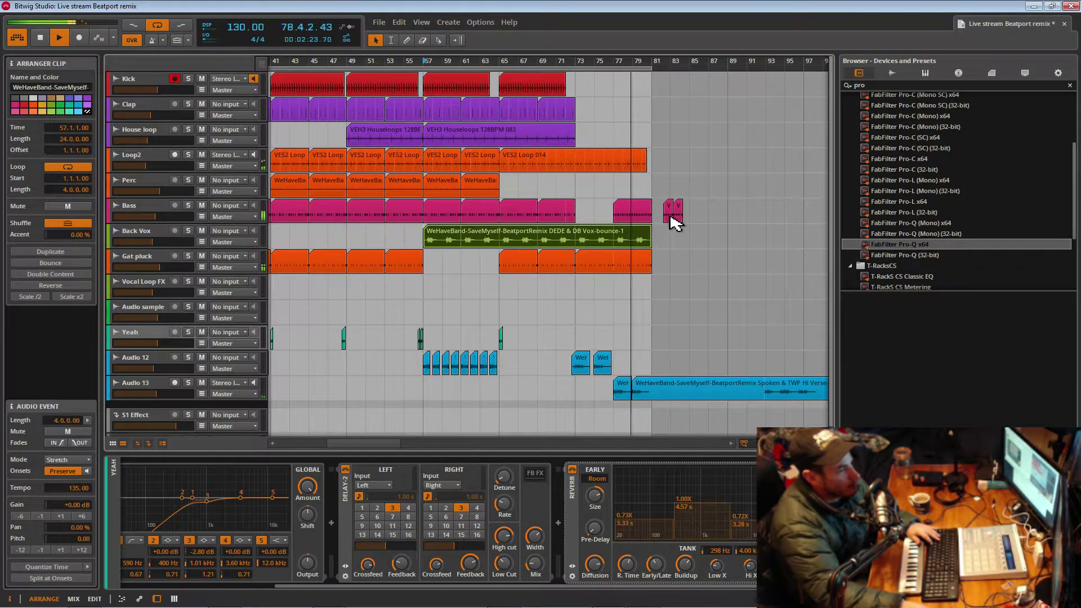
{"action": "mouse_move", "coordinate": [650, 63]}
{"action": "left_mouse_down"}
{"action": "mouse_move", "coordinate": [649, 82]}
{"action": "mouse_move", "coordinate": [647, 5]}
{"action": "mouse_move", "coordinate": [647, 88]}
{"action": "mouse_move", "coordinate": [648, 63]}
{"action": "left_mouse_up"}
{"action": "left_click", "coordinate": [586, 284]}
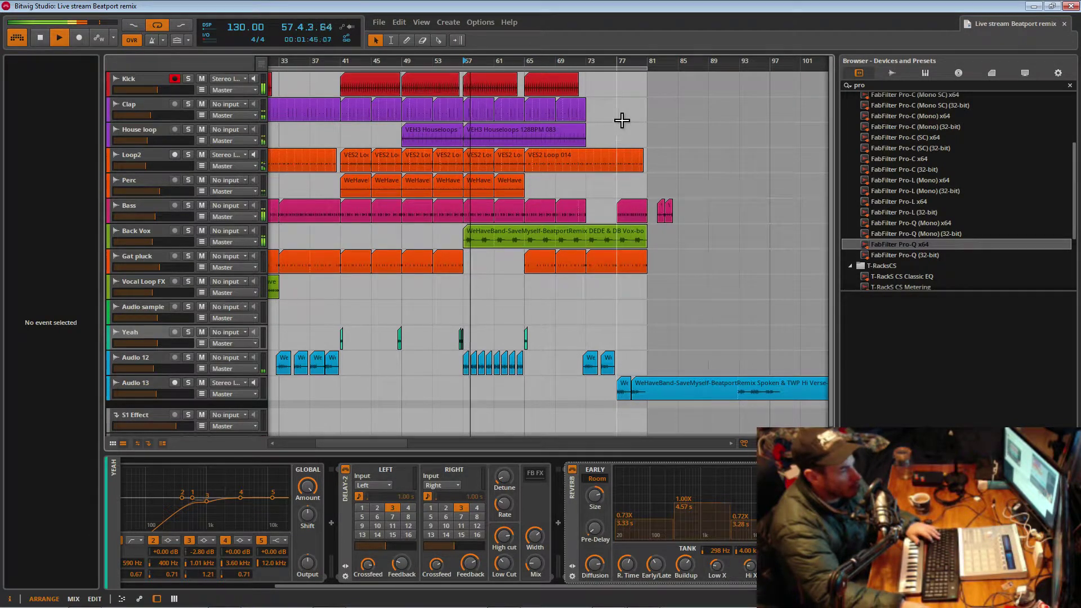
- Shorten the long Audio 13 vocal clip to end at bar 81 and delete the two leftover Bass clips after it
{"action": "left_click_drag", "start_coordinate": [622, 64], "coordinate": [581, 65]}
{"action": "left_click_drag", "start_coordinate": [651, 399], "coordinate": [561, 401]}
{"action": "left_click", "coordinate": [636, 268]}
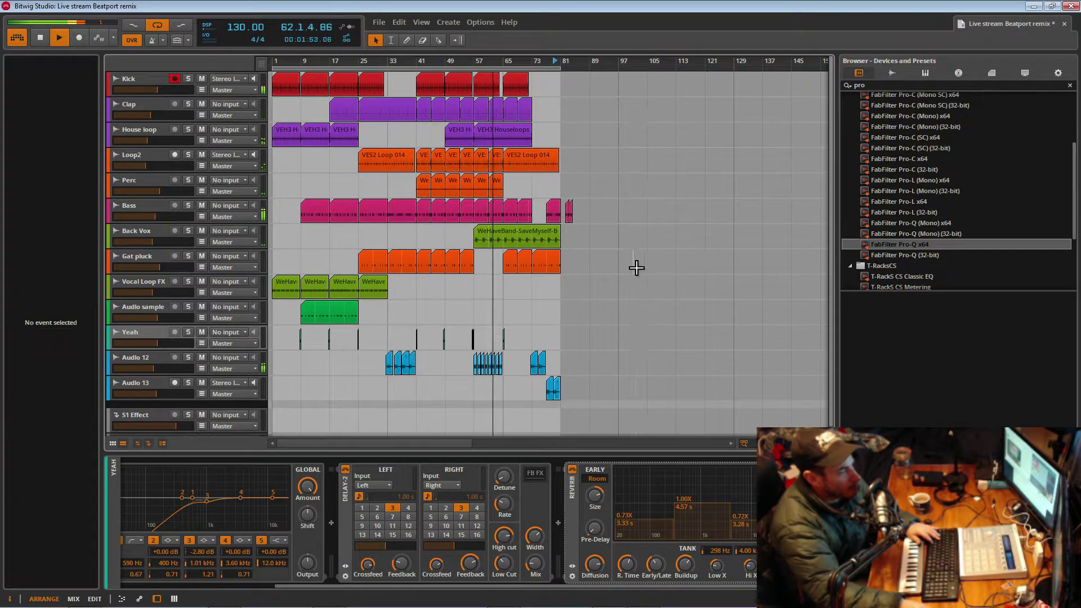
{"action": "left_click", "coordinate": [572, 210]}
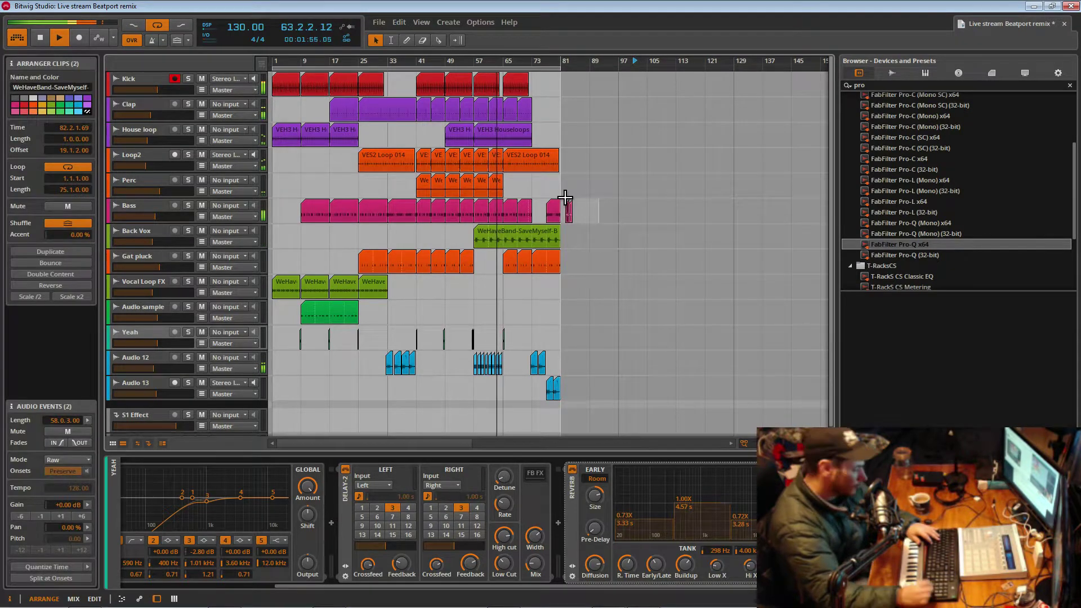
{"action": "key", "text": "Delete"}
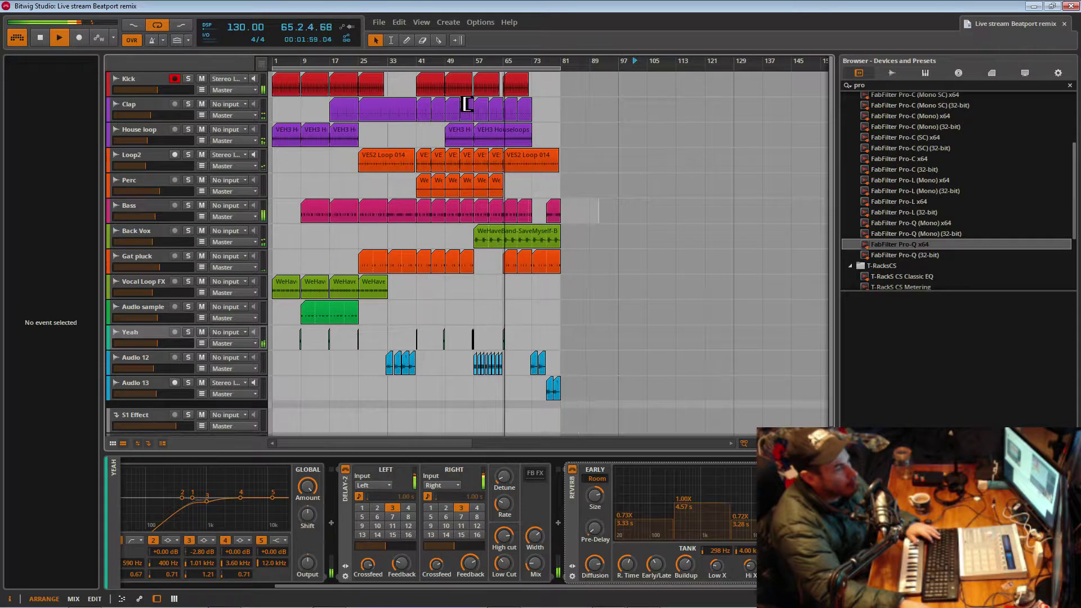
- Copy the 16-bar Clap clip at bar 25 to start at bar 73
{"action": "left_click", "coordinate": [396, 115]}
{"action": "left_click_drag", "start_coordinate": [387, 115], "coordinate": [554, 113]}
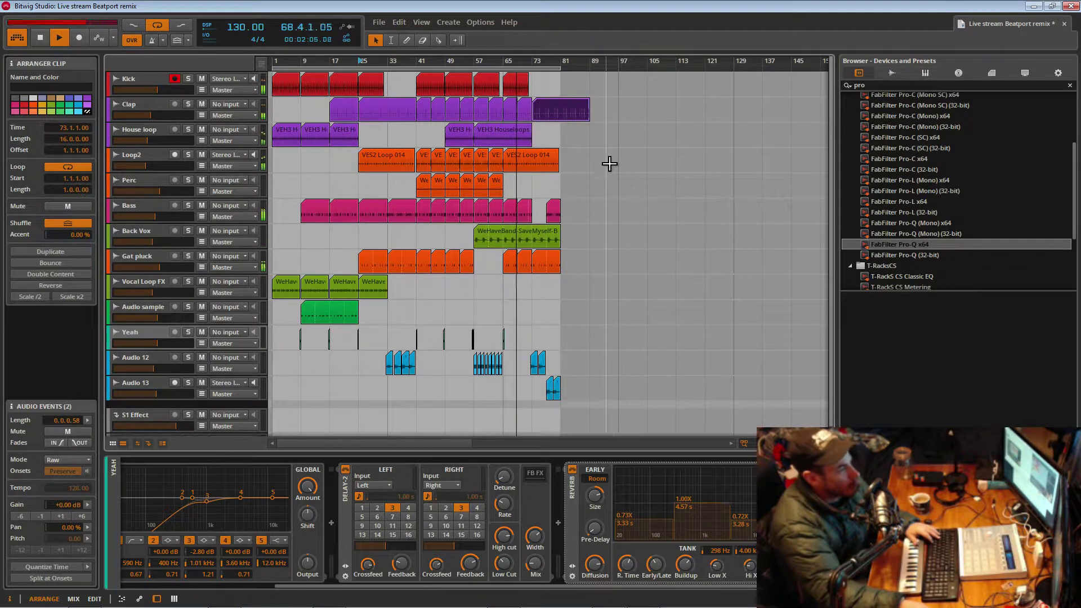
- Copy the Kick through Audio 12 clips of the section starting at bar 41 to start at bar 81
{"action": "left_click", "coordinate": [431, 86]}
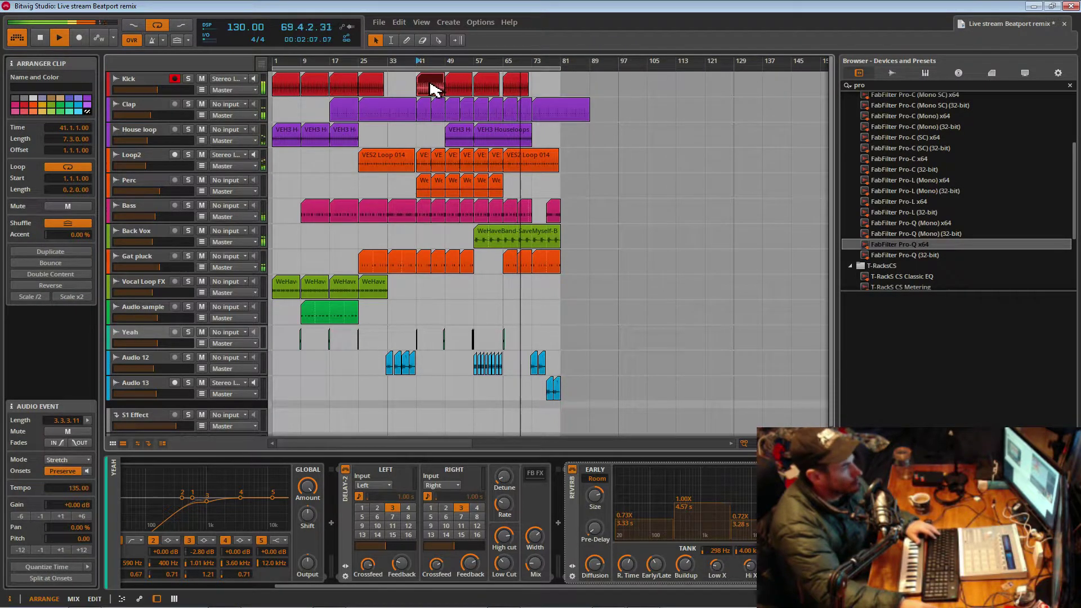
{"action": "left_click_drag", "start_coordinate": [505, 396], "coordinate": [482, 97]}
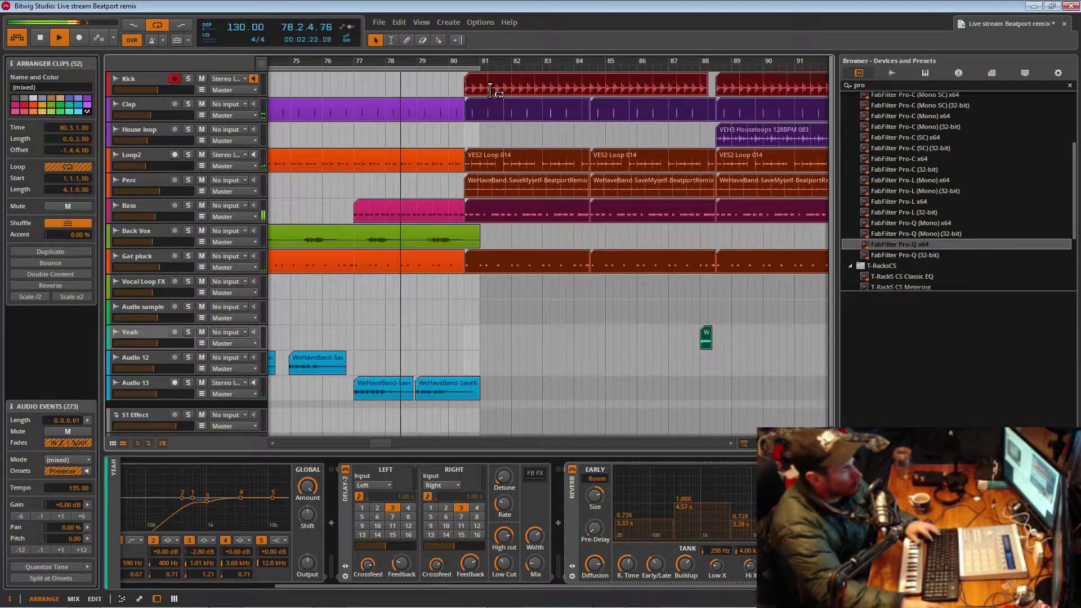
{"action": "left_click_drag", "start_coordinate": [476, 87], "coordinate": [478, 111]}
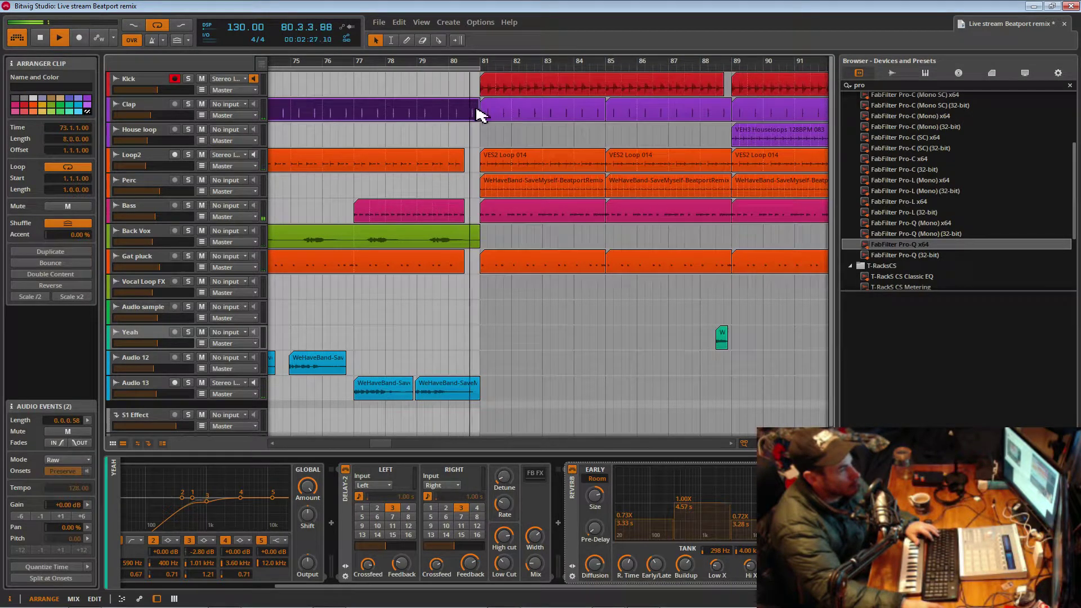
- Extend the Loop2, Bass and Gat pluck clips just before the copied section to end at bar 81
{"action": "left_click_drag", "start_coordinate": [465, 162], "coordinate": [477, 164]}
{"action": "left_click", "coordinate": [468, 208]}
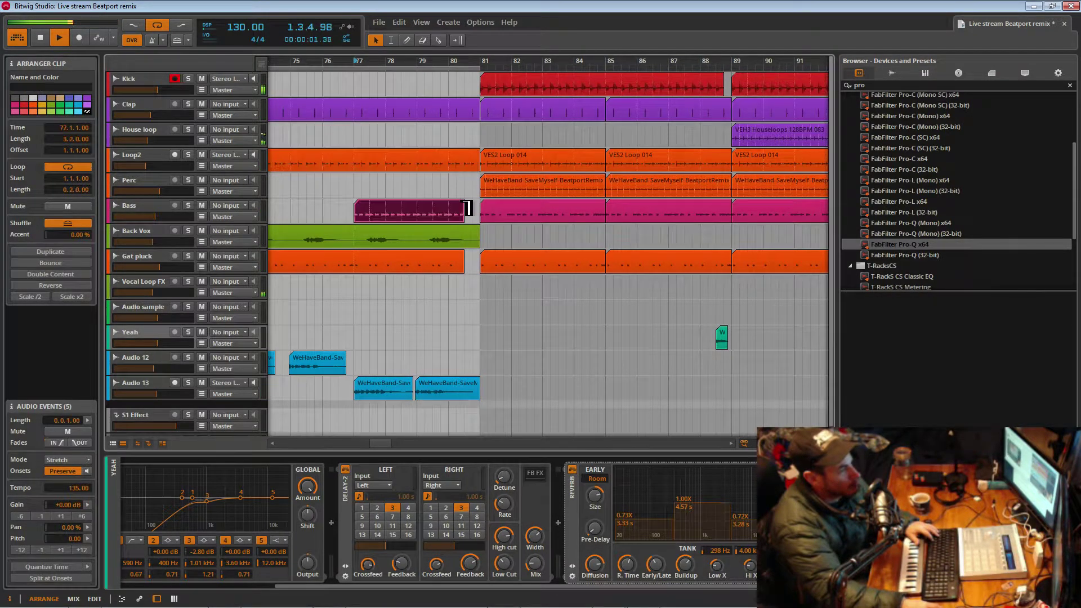
{"action": "left_click_drag", "start_coordinate": [469, 263], "coordinate": [480, 262]}
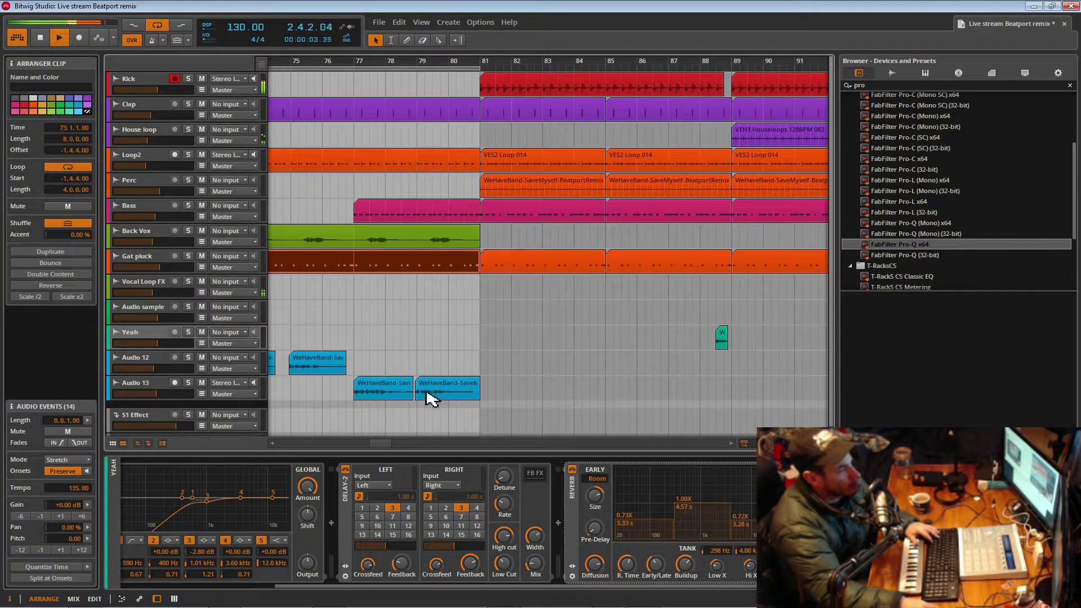
- Play back the vocal clips before bar 81, and move both Audio 13 clips two bars earlier to start at bar 75
{"action": "left_click", "coordinate": [393, 398]}
{"action": "key", "text": "space"}
{"action": "left_click_drag", "start_coordinate": [536, 64], "coordinate": [624, 43]}
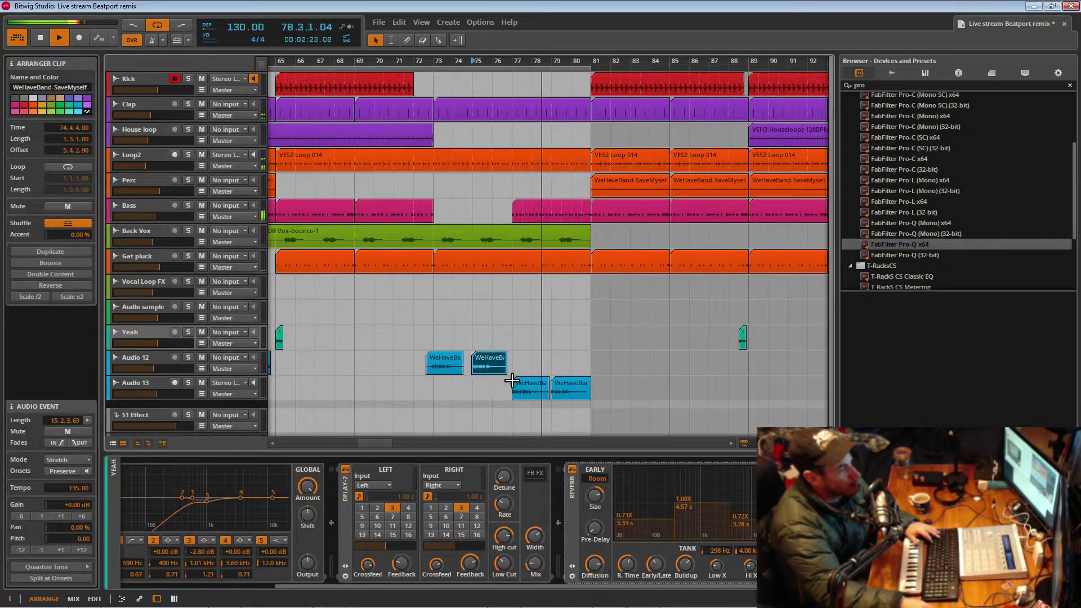
{"action": "left_click", "coordinate": [571, 390]}
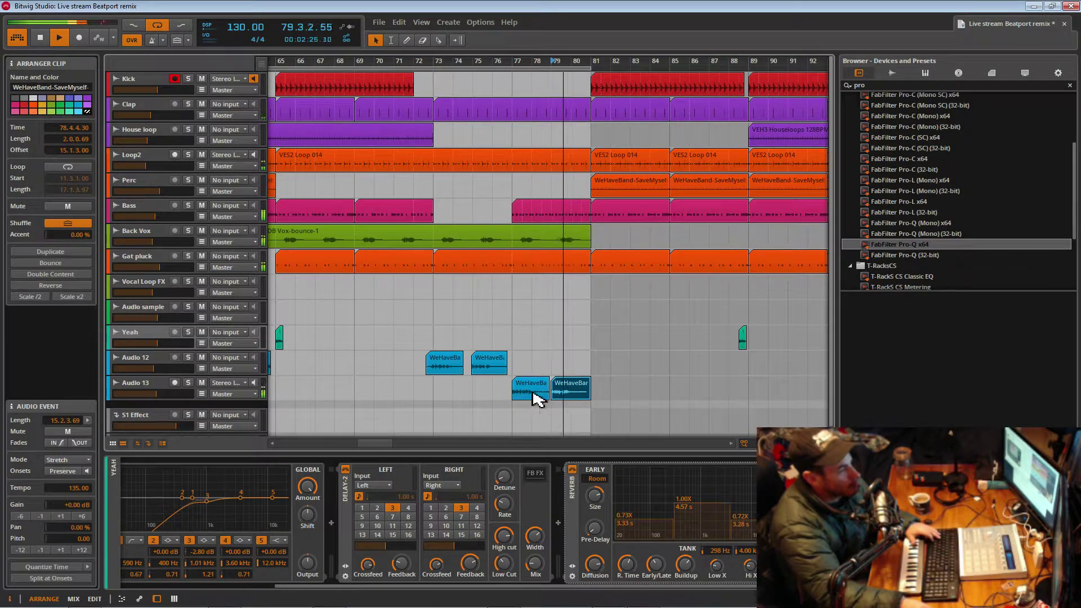
{"action": "left_click", "coordinate": [531, 390], "text": "shift"}
{"action": "left_click_drag", "start_coordinate": [531, 389], "coordinate": [492, 393]}
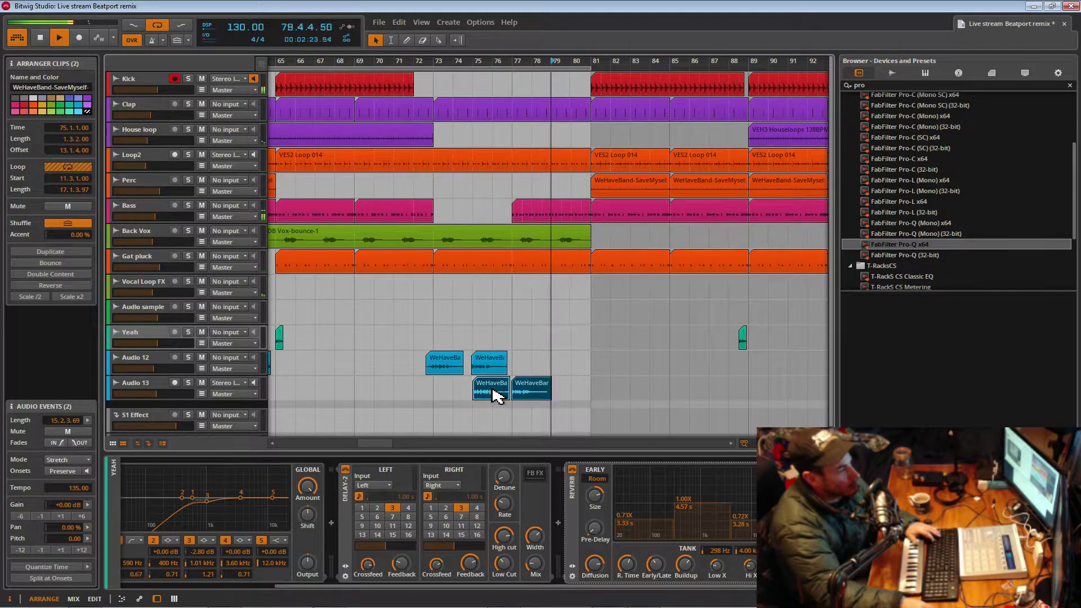
- Play back the Audio 12 vocal clips from around bars 72 and 74 to compare them with the moved Audio 13 clips
{"action": "left_click", "coordinate": [468, 362]}
{"action": "key", "text": "space"}
{"action": "key", "text": "space"}
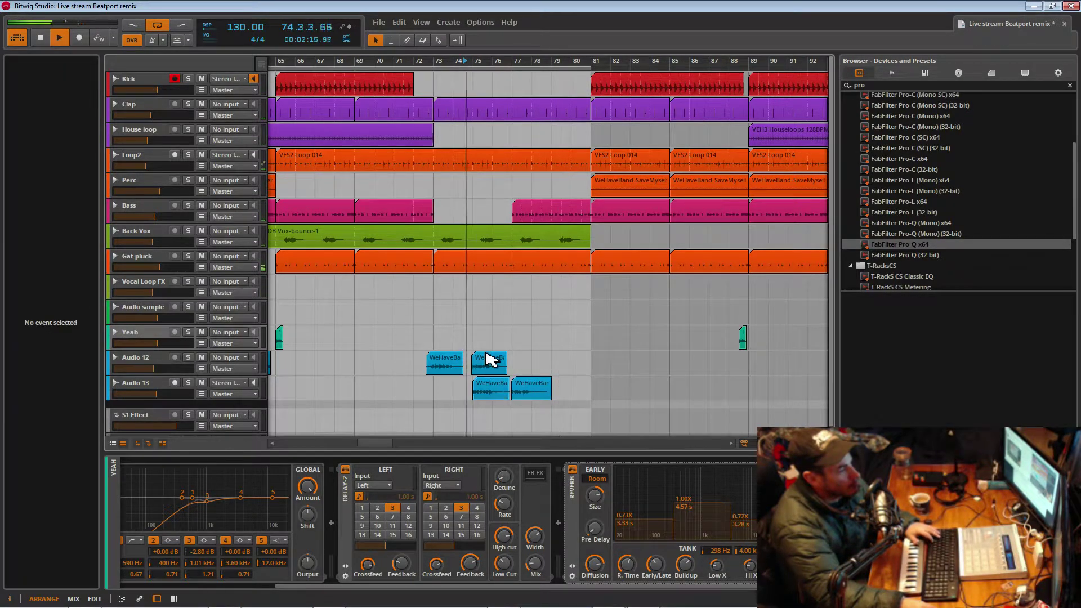
{"action": "left_click", "coordinate": [461, 367]}
{"action": "key", "text": "space"}
{"action": "key", "text": "space"}
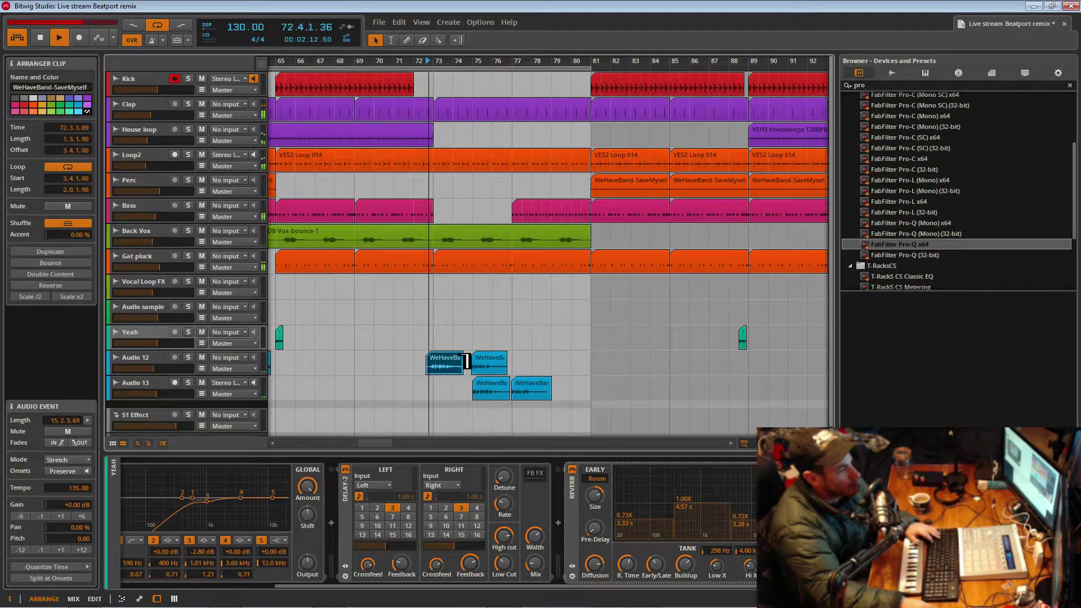
- Delete the Audio 12 vocal clip near bar 75 and copy the last Audio 13 clip to start at bar 79
{"action": "left_click", "coordinate": [493, 359]}
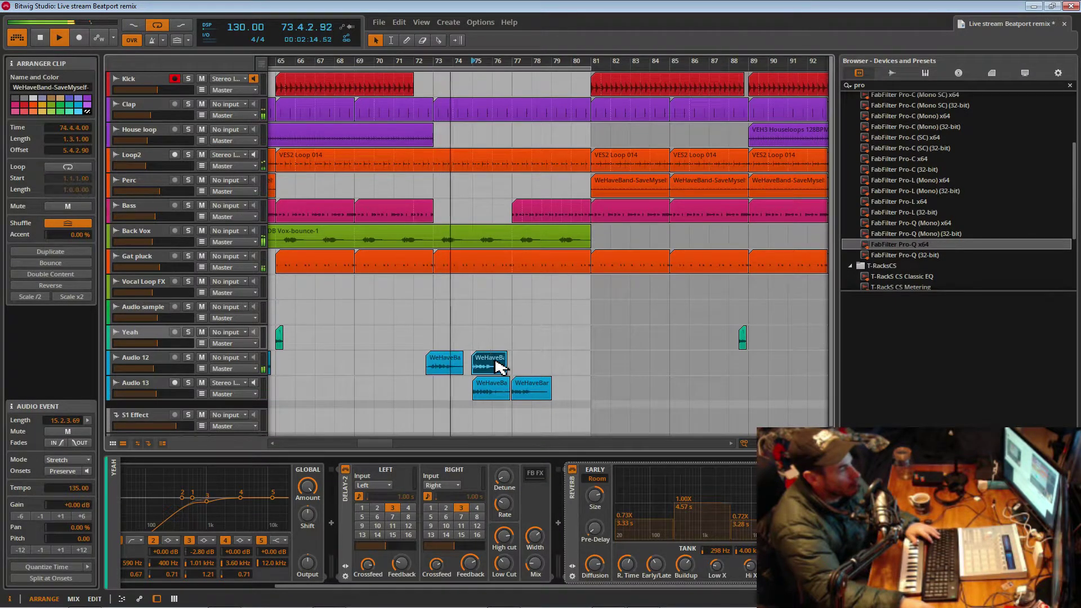
{"action": "key", "text": "Delete"}
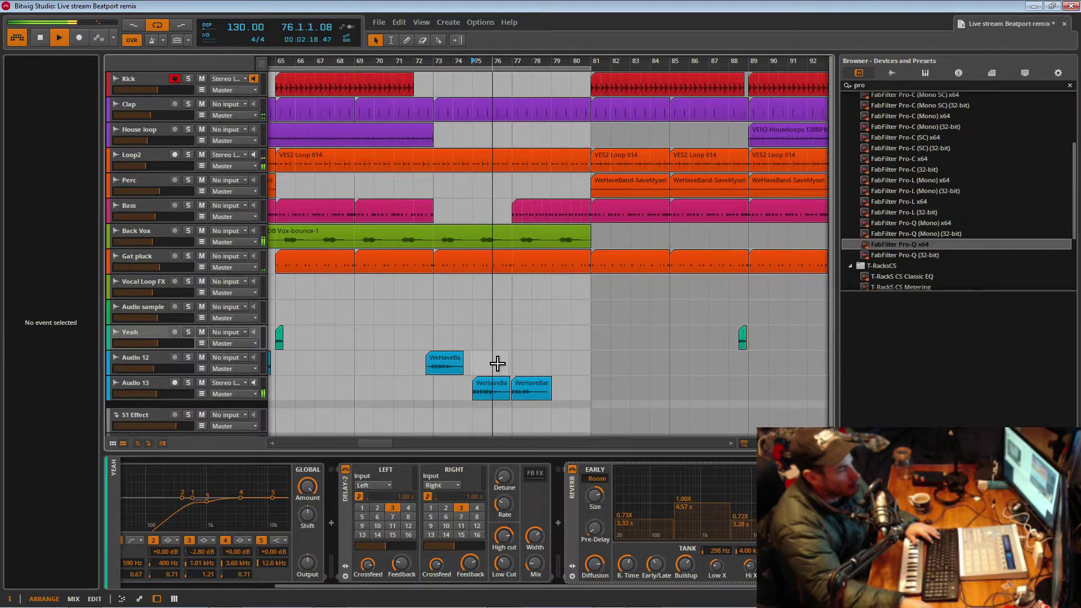
{"action": "left_click_drag", "start_coordinate": [529, 391], "coordinate": [571, 394]}
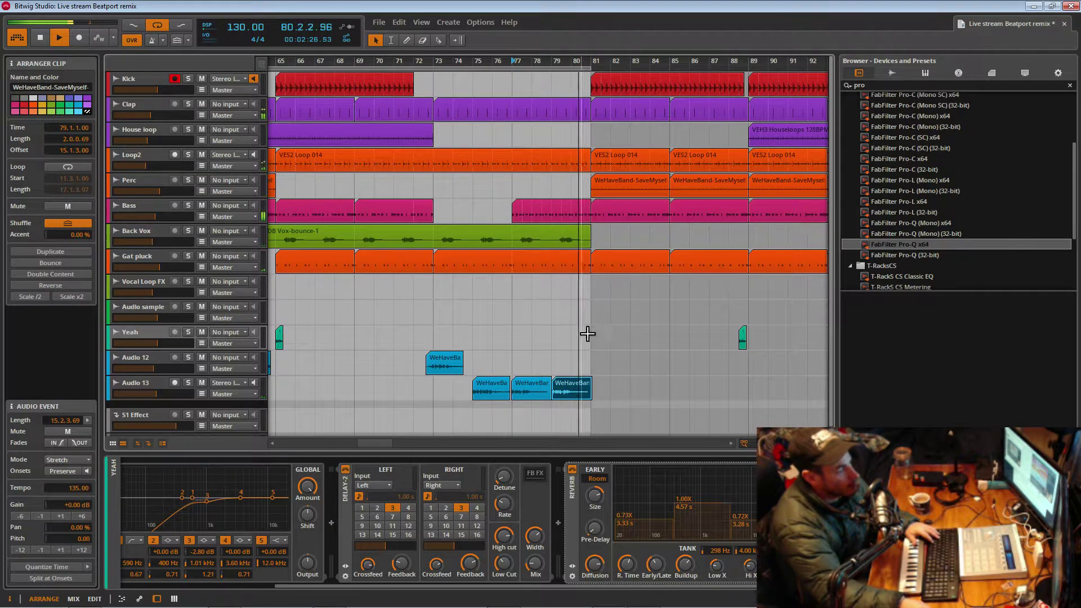
- Extend the loop region to a length of 112 bars and play back from bar 81
{"action": "left_click_drag", "start_coordinate": [649, 63], "coordinate": [683, 77]}
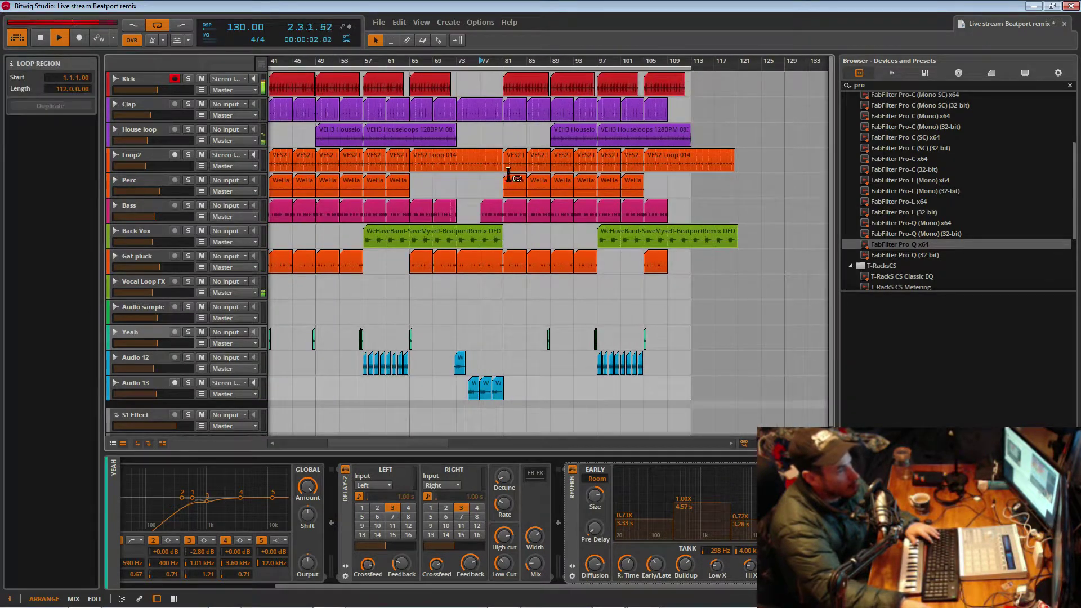
{"action": "left_click", "coordinate": [504, 287]}
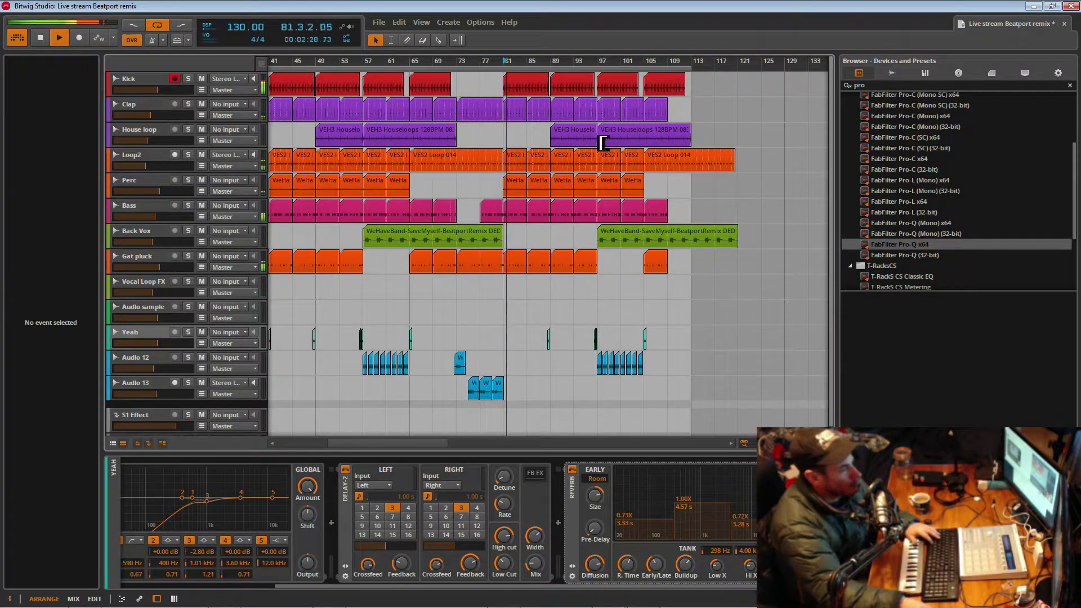
- Try to extend the start of the Back Vox clip at bar 97 back to bar 81
{"action": "left_click", "coordinate": [498, 387]}
{"action": "left_click_drag", "start_coordinate": [522, 64], "coordinate": [572, 42]}
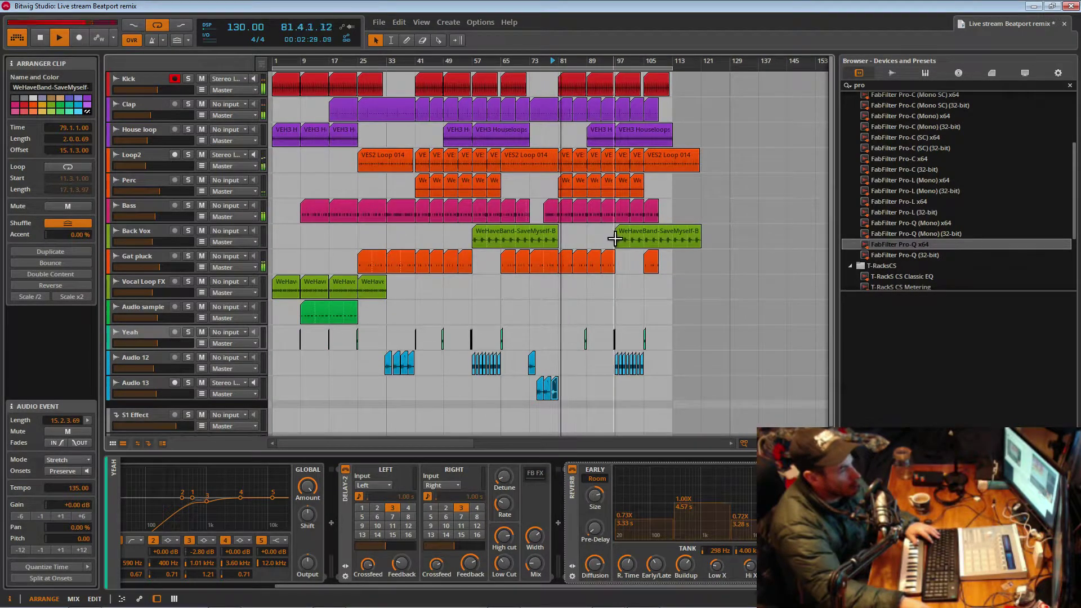
{"action": "left_click_drag", "start_coordinate": [616, 243], "coordinate": [574, 243]}
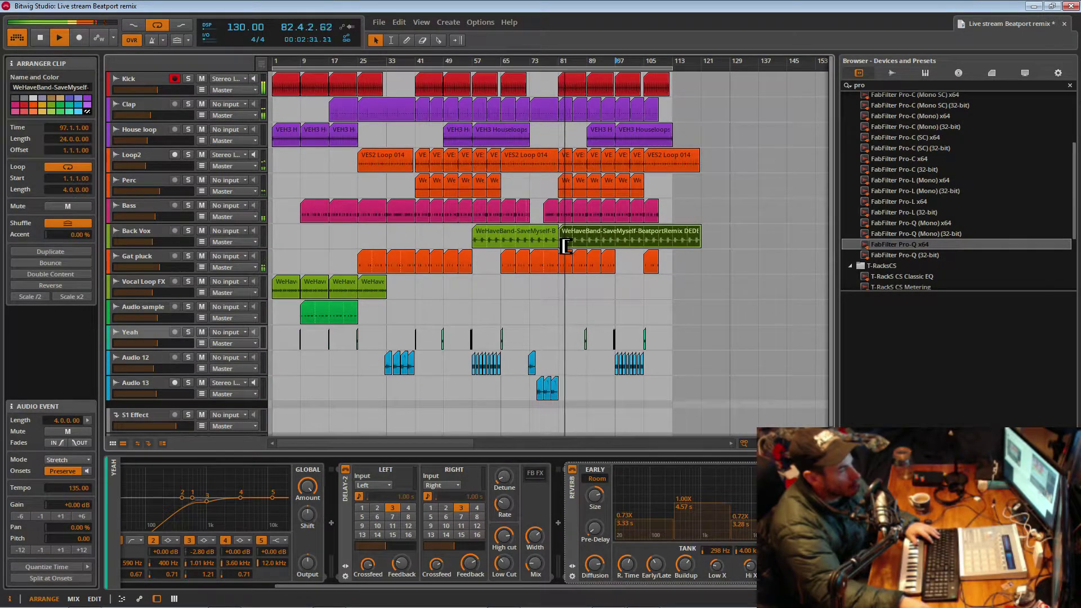
{"action": "key", "text": "ctrl+z"}
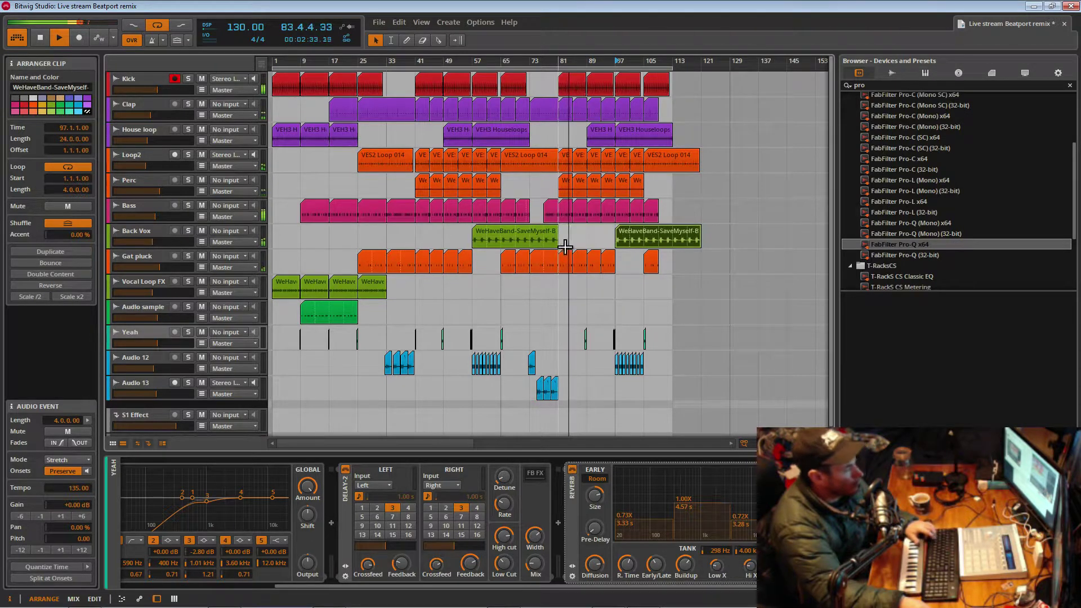
- Extend the start of the House loop clip at bar 89 back to bar 81 and play back from there
{"action": "left_click_drag", "start_coordinate": [595, 142], "coordinate": [565, 143]}
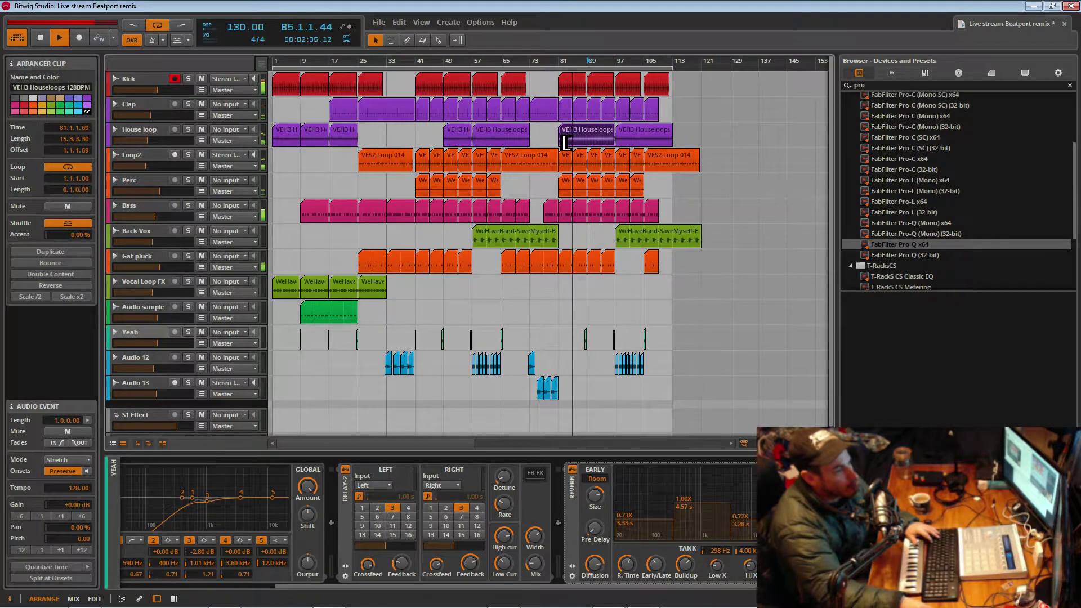
{"action": "key", "text": "space"}
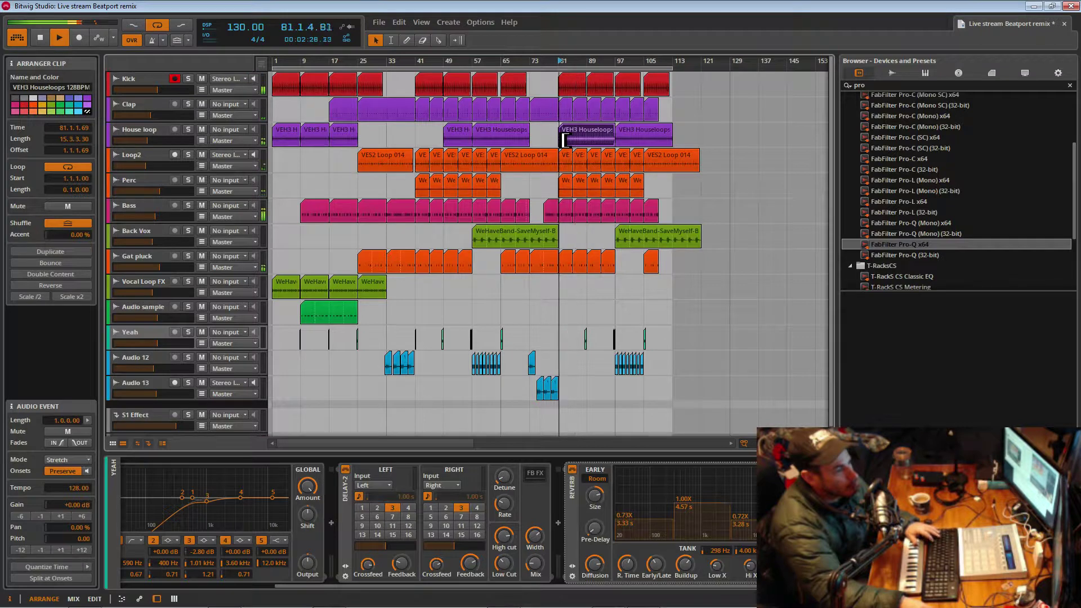
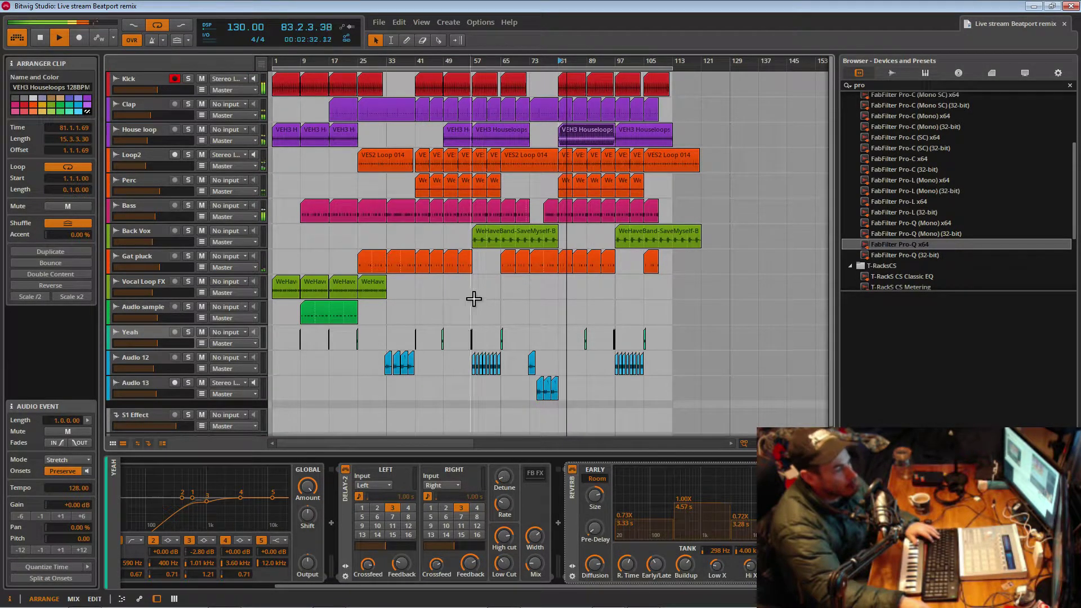
- Audition the Vocal Loop FX clip at bar 25, copy it to bar 57 and play back the copy
{"action": "left_click", "coordinate": [383, 293]}
{"action": "key", "text": "space"}
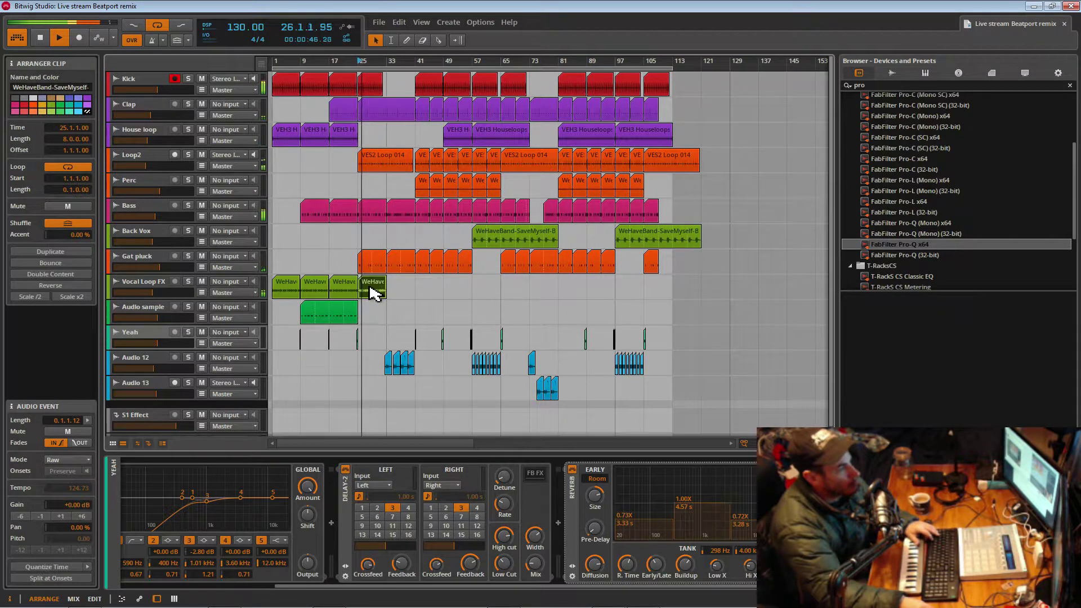
{"action": "left_click_drag", "start_coordinate": [374, 293], "coordinate": [488, 297]}
{"action": "key", "text": "space"}
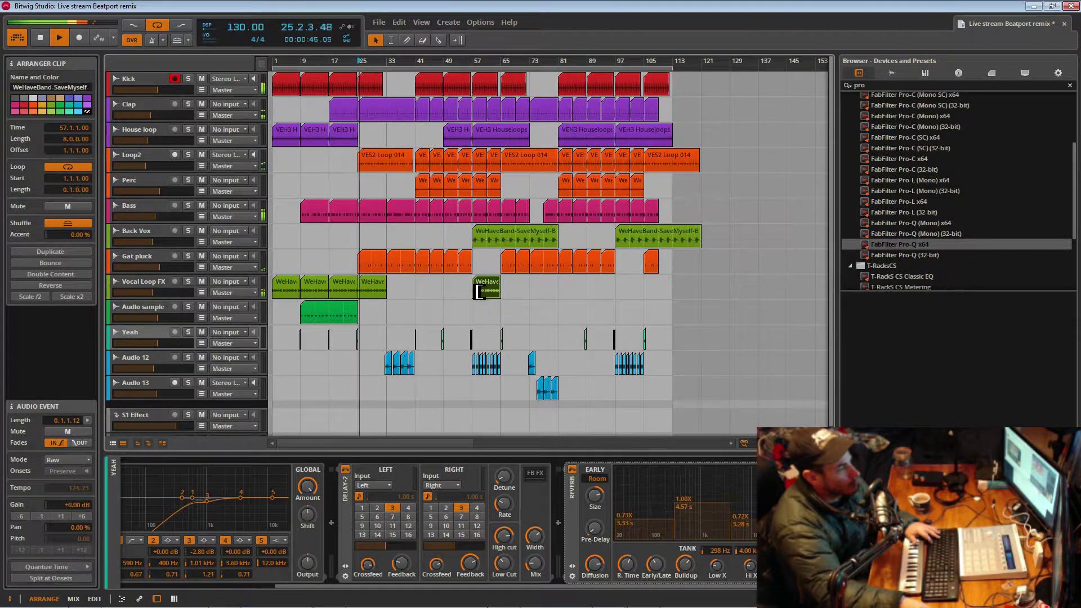
{"action": "left_click", "coordinate": [478, 291]}
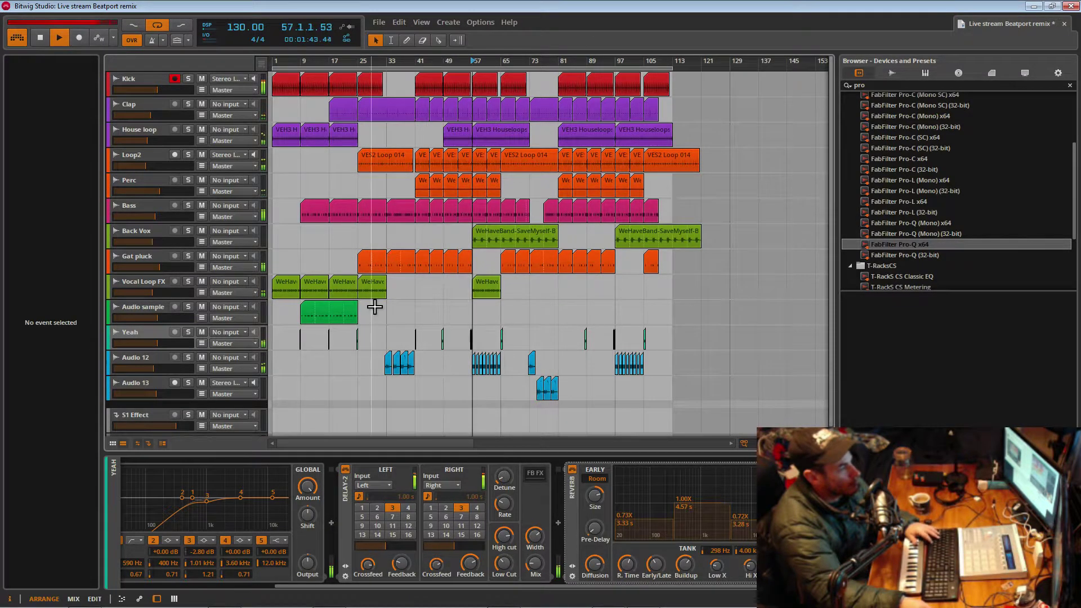
{"action": "scroll", "coordinate": [507, 78], "scroll_direction": "up", "scroll_amount": 5}
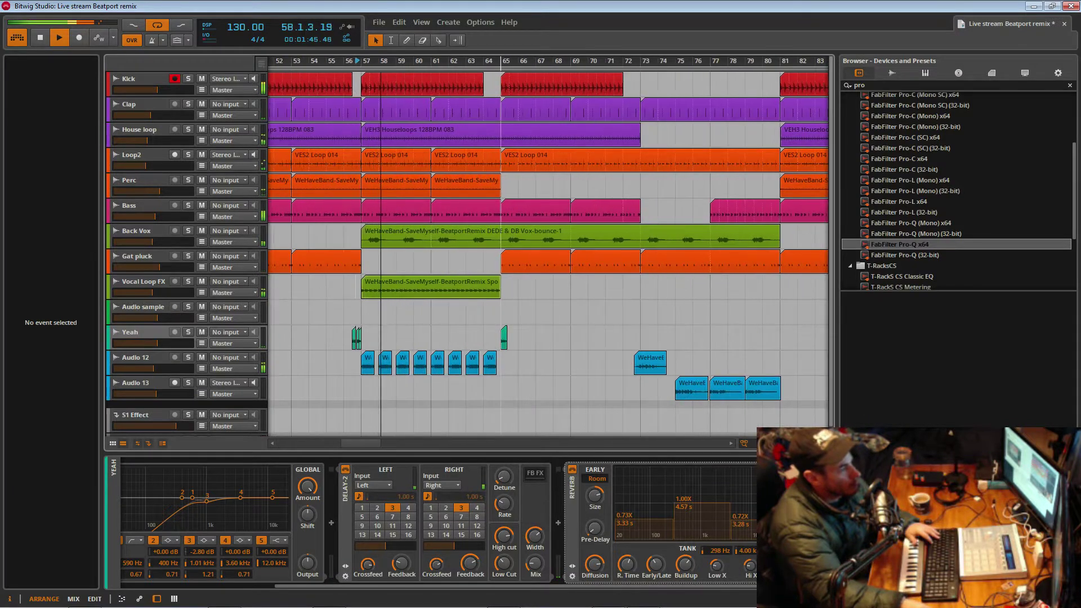
{"action": "scroll", "coordinate": [496, 79], "scroll_direction": "down", "scroll_amount": 6}
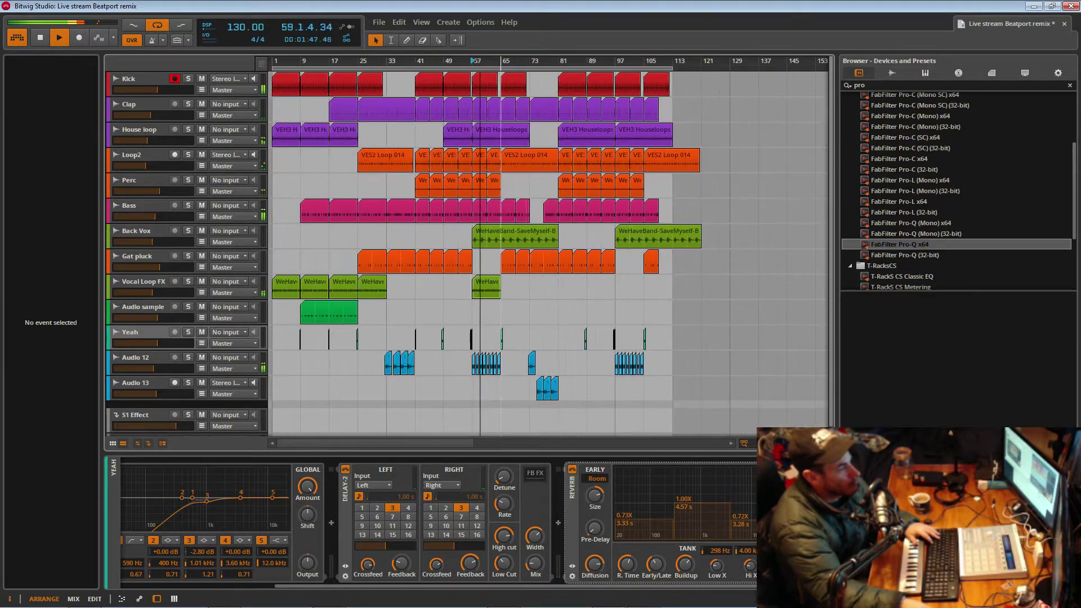
- Duplicate the Audio 12 track with its vocal clips
{"action": "left_click", "coordinate": [467, 292]}
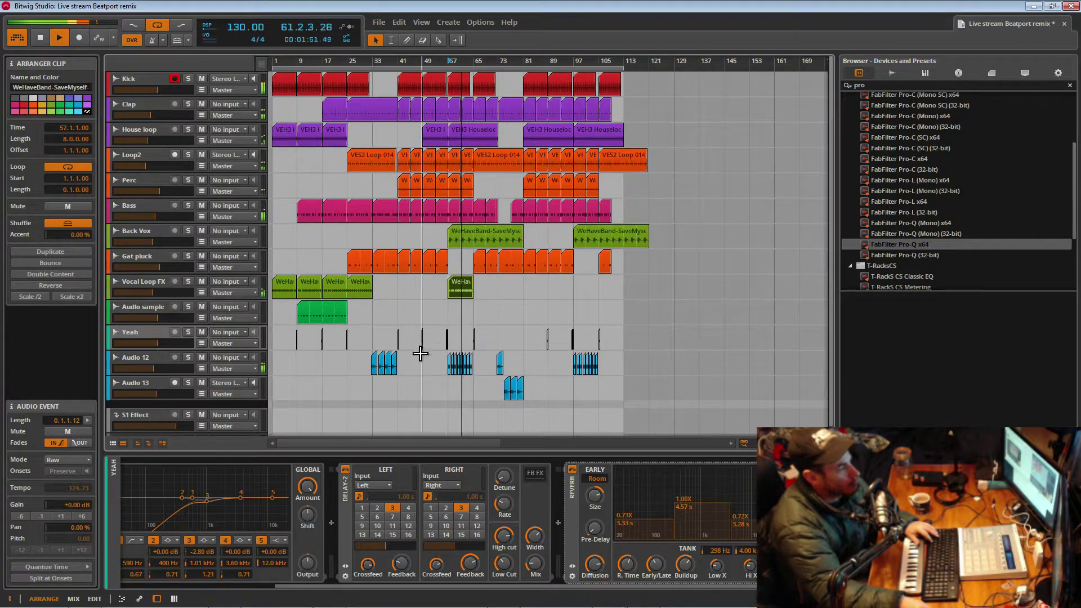
{"action": "left_click_drag", "start_coordinate": [422, 351], "coordinate": [477, 378]}
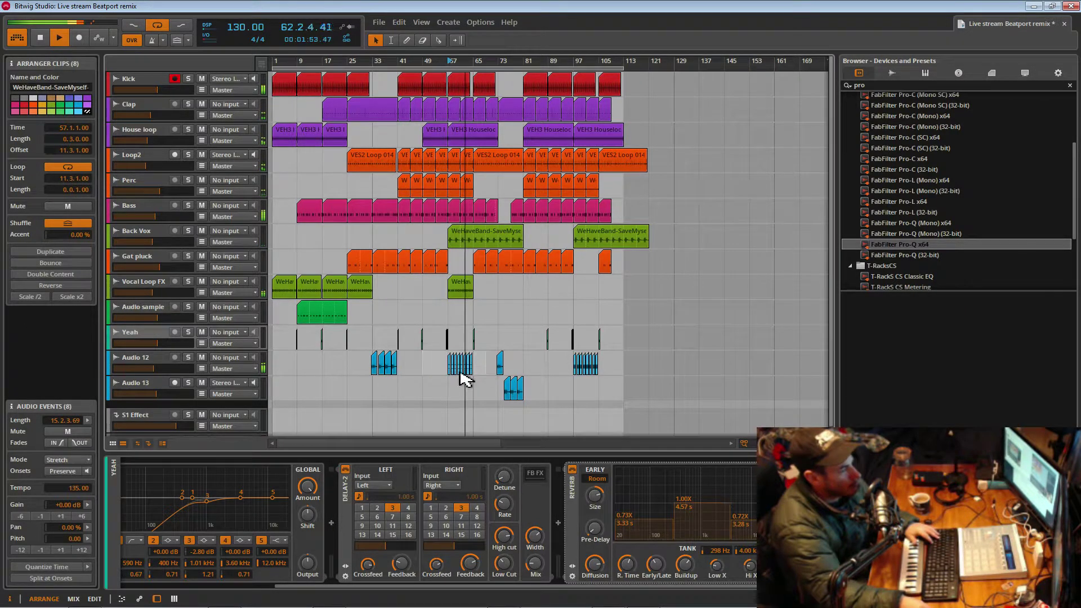
{"action": "right_click", "coordinate": [160, 366]}
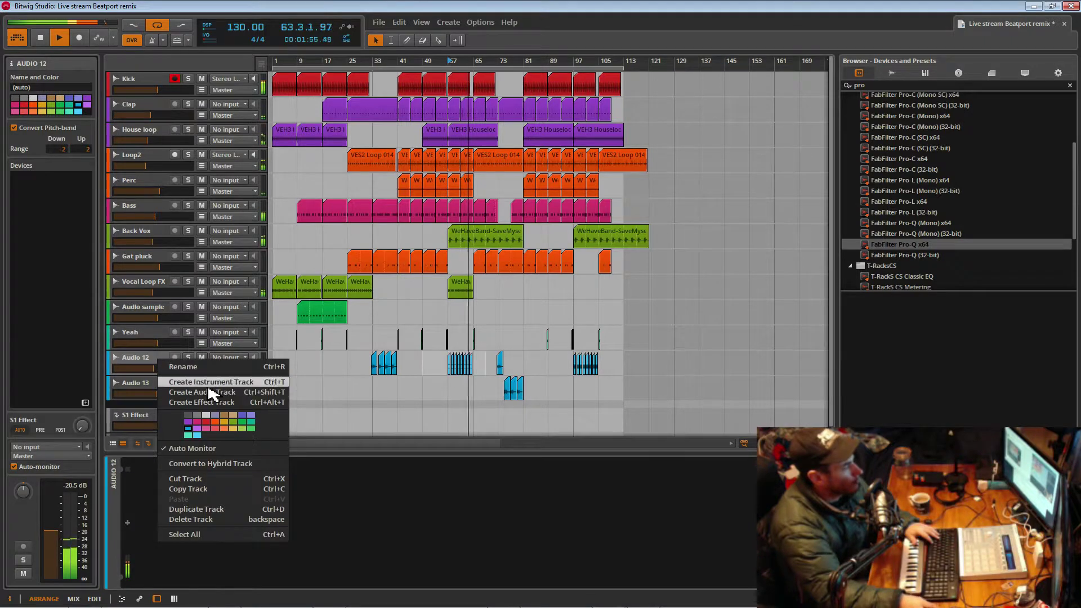
{"action": "left_click", "coordinate": [225, 509]}
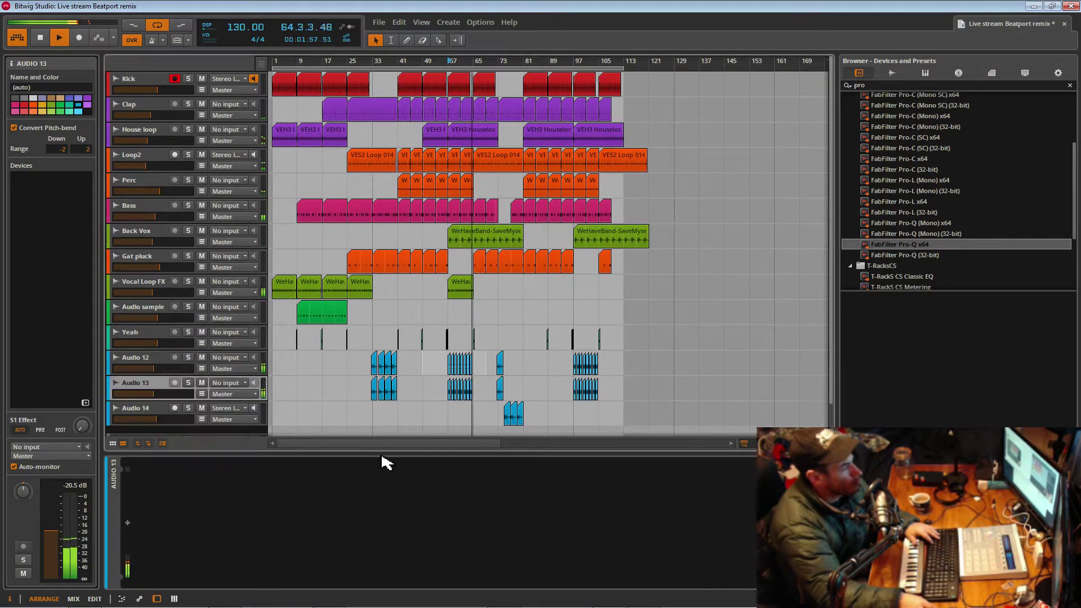
- Delete the duplicated Audio 13 clips around bars 33 and 73, keeping the groups at bars 57 and 97
{"action": "left_click_drag", "start_coordinate": [362, 391], "coordinate": [411, 393]}
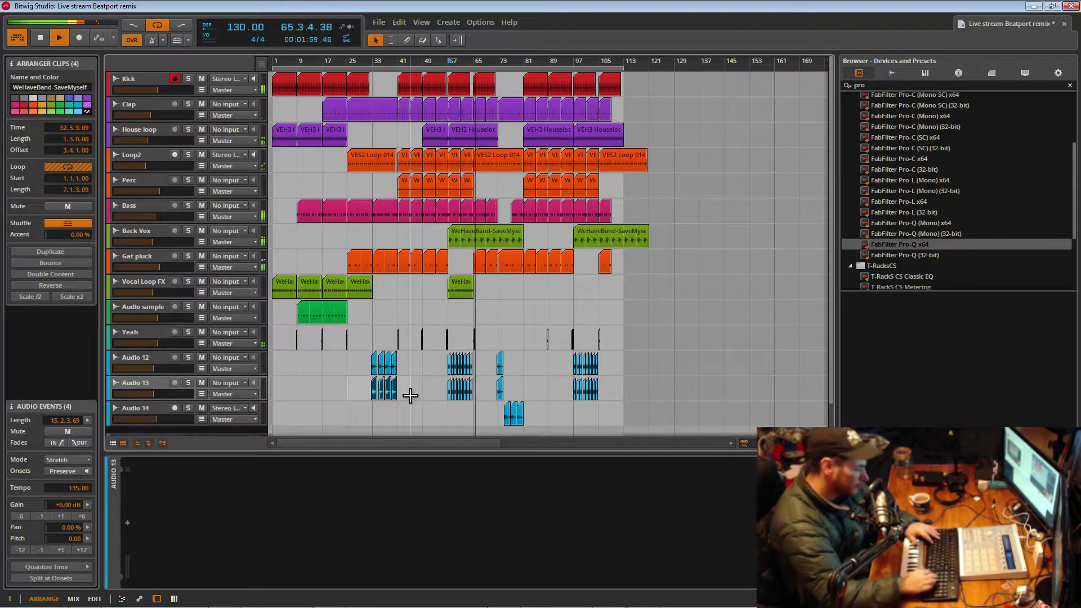
{"action": "key", "text": "Delete"}
{"action": "left_click_drag", "start_coordinate": [628, 391], "coordinate": [499, 398]}
{"action": "left_click_drag", "start_coordinate": [517, 391], "coordinate": [501, 395]}
{"action": "key", "text": "Delete"}
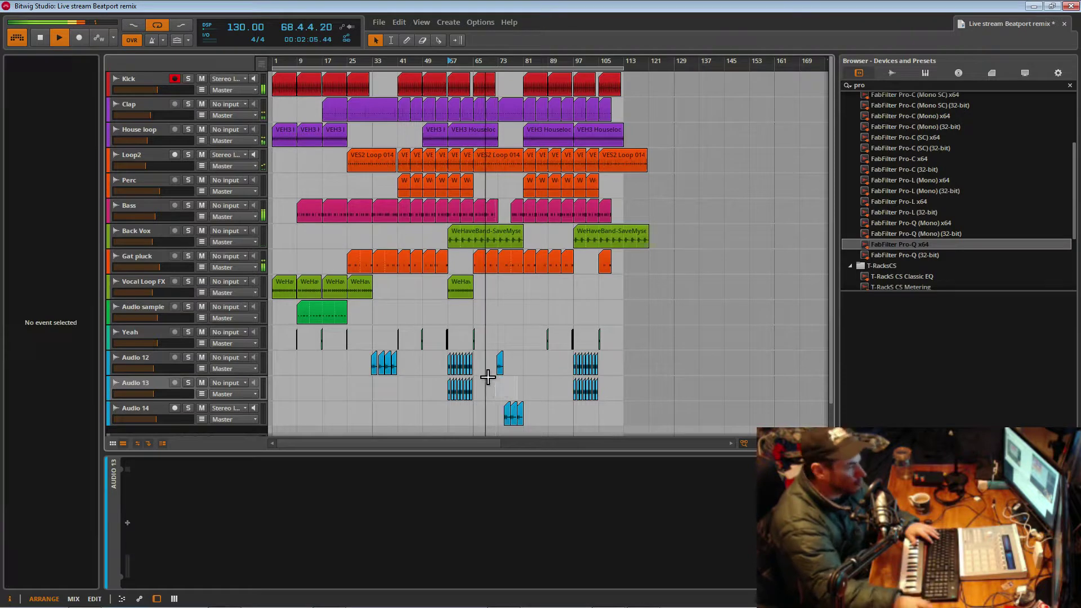
- Delete the groups of short Audio 12 vocal clips at bars 57 and 97
{"action": "left_click_drag", "start_coordinate": [441, 365], "coordinate": [480, 367]}
{"action": "key", "text": "Delete"}
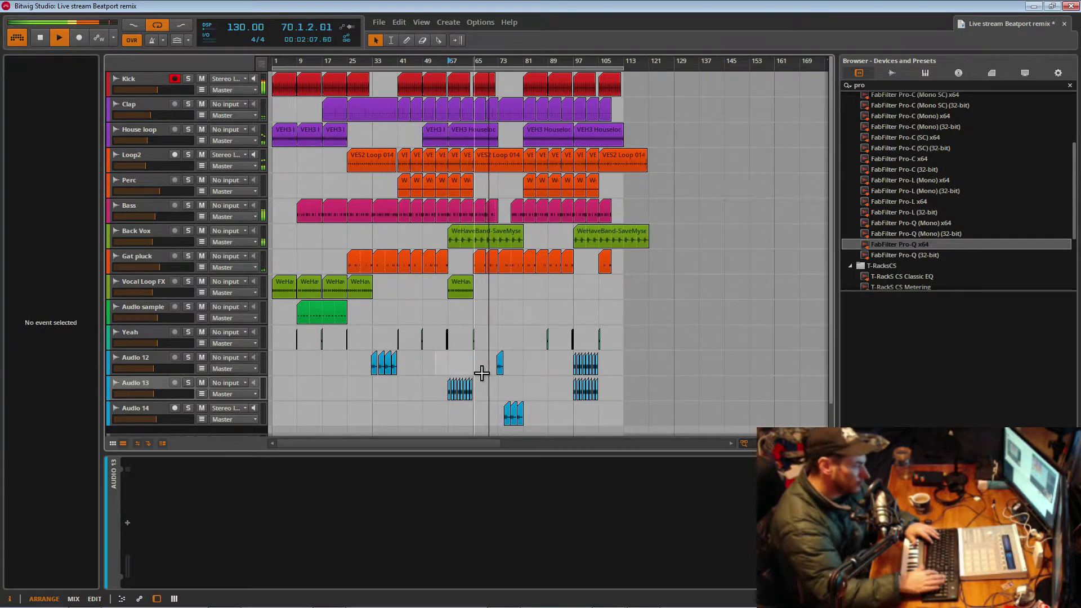
{"action": "mouse_move", "coordinate": [550, 374]}
{"action": "left_mouse_down"}
{"action": "mouse_move", "coordinate": [614, 376]}
{"action": "mouse_move", "coordinate": [620, 398]}
{"action": "mouse_move", "coordinate": [568, 363]}
{"action": "left_mouse_up"}
{"action": "left_click", "coordinate": [622, 400]}
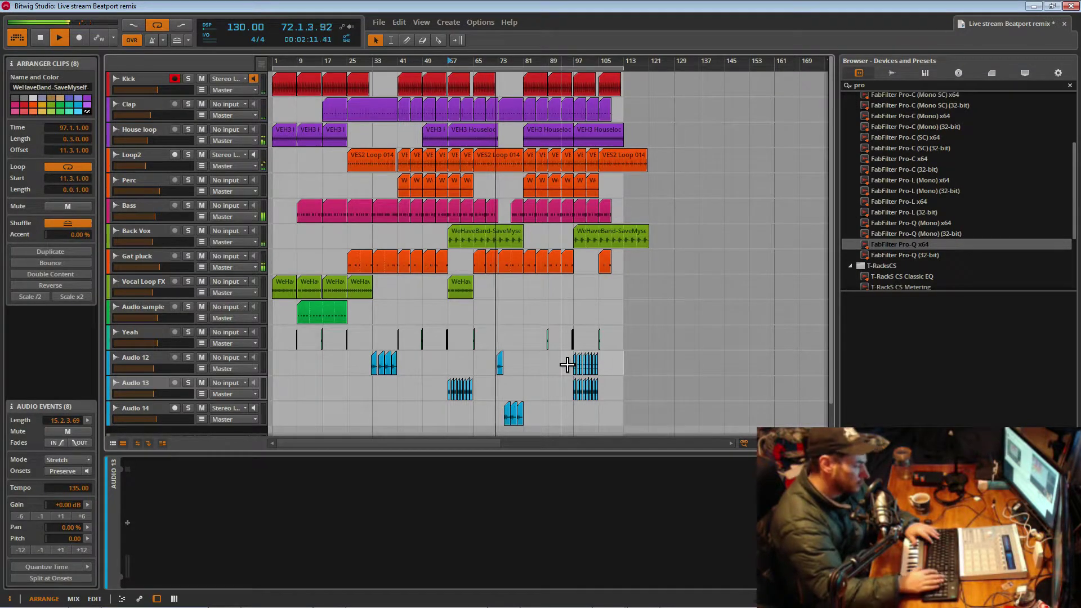
{"action": "key", "text": "Delete"}
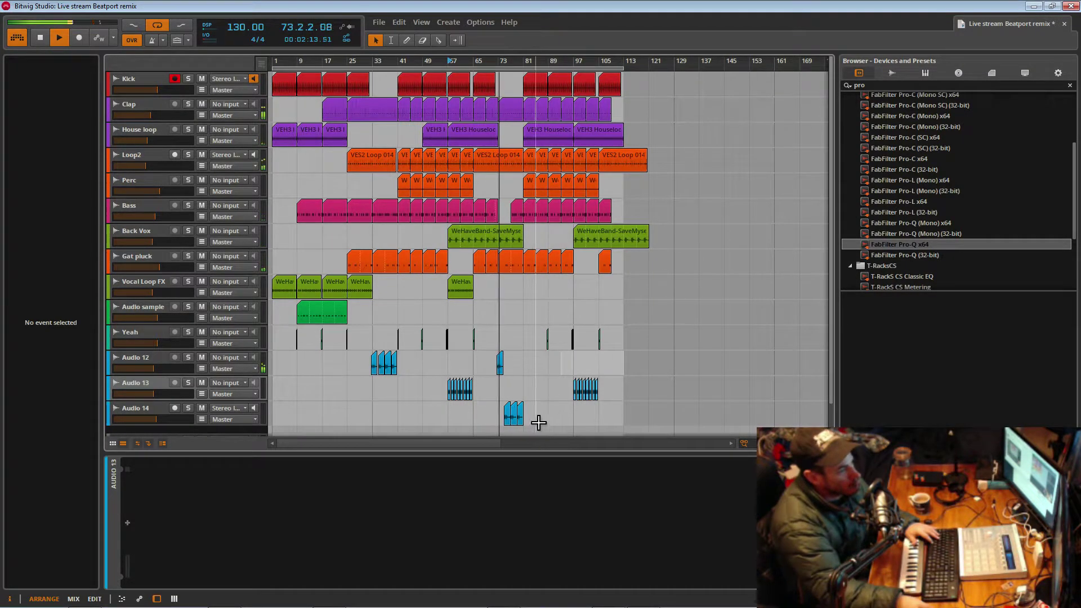
- Move the three Audio 14 vocal clips starting at bar 75 onto the Audio 12 track at the same position
{"action": "left_click_drag", "start_coordinate": [536, 423], "coordinate": [504, 420]}
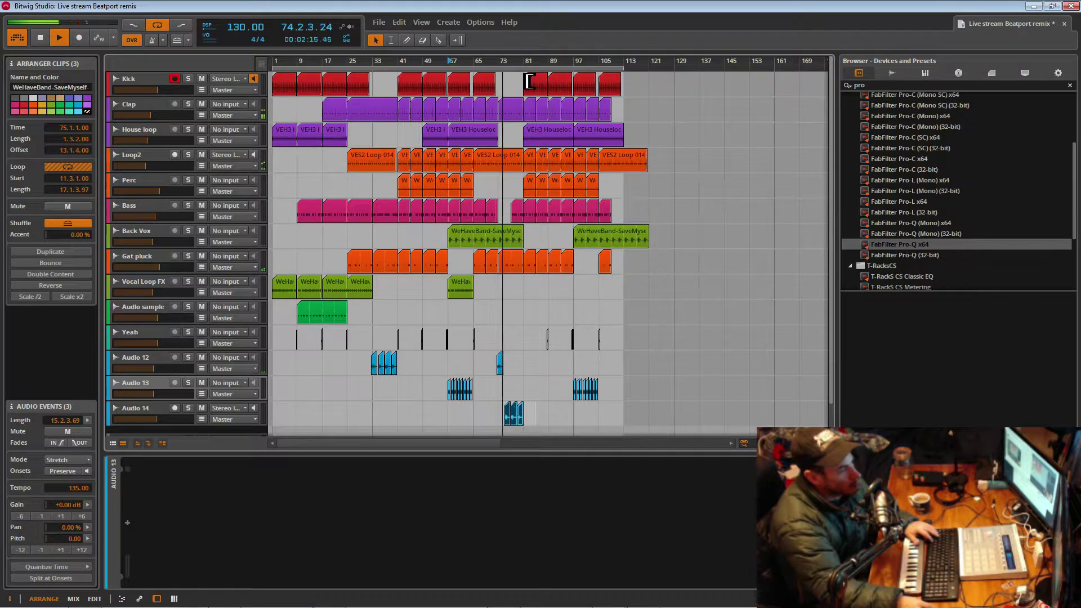
{"action": "left_click_drag", "start_coordinate": [518, 60], "coordinate": [430, 357]}
{"action": "left_click_drag", "start_coordinate": [466, 423], "coordinate": [463, 374]}
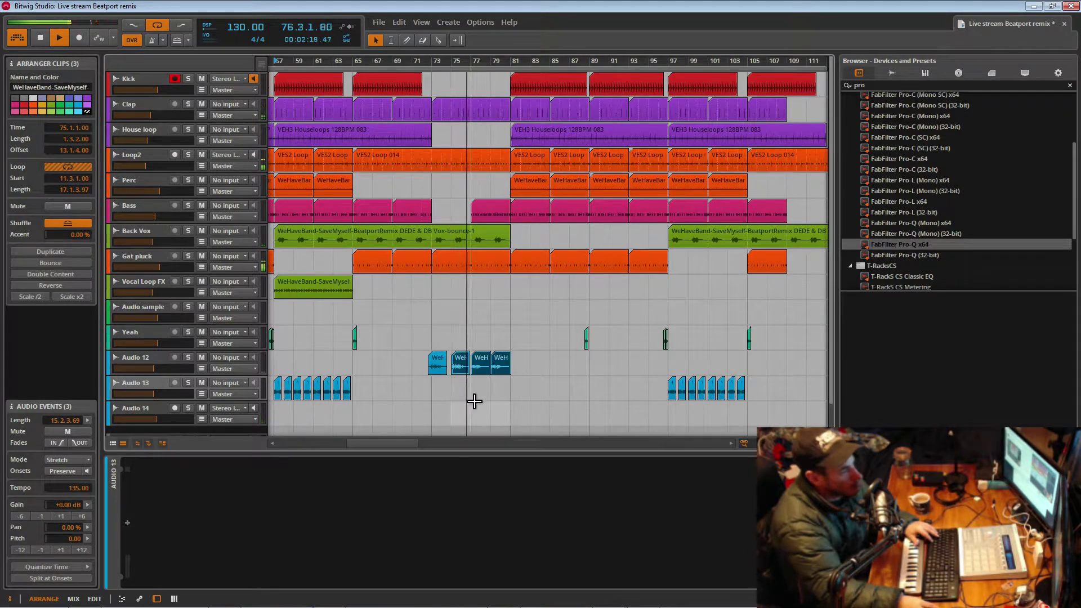
- Delete the emptied Audio 14 track
{"action": "left_click_drag", "start_coordinate": [464, 64], "coordinate": [464, 29]}
{"action": "scroll", "coordinate": [442, 225], "scroll_direction": "down", "scroll_amount": 2}
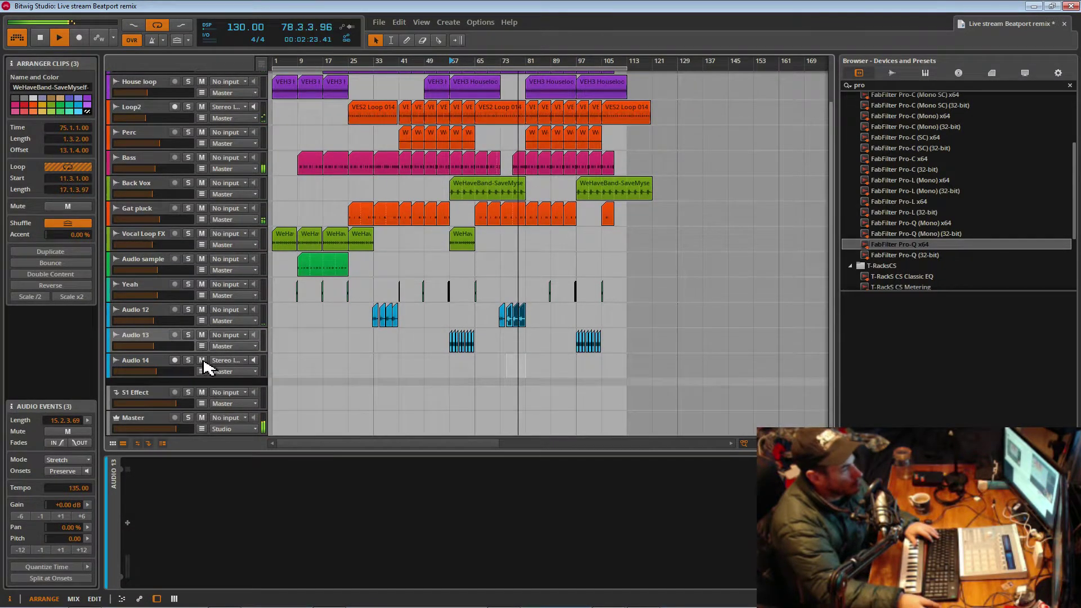
{"action": "left_click", "coordinate": [151, 366]}
{"action": "key", "text": "Delete"}
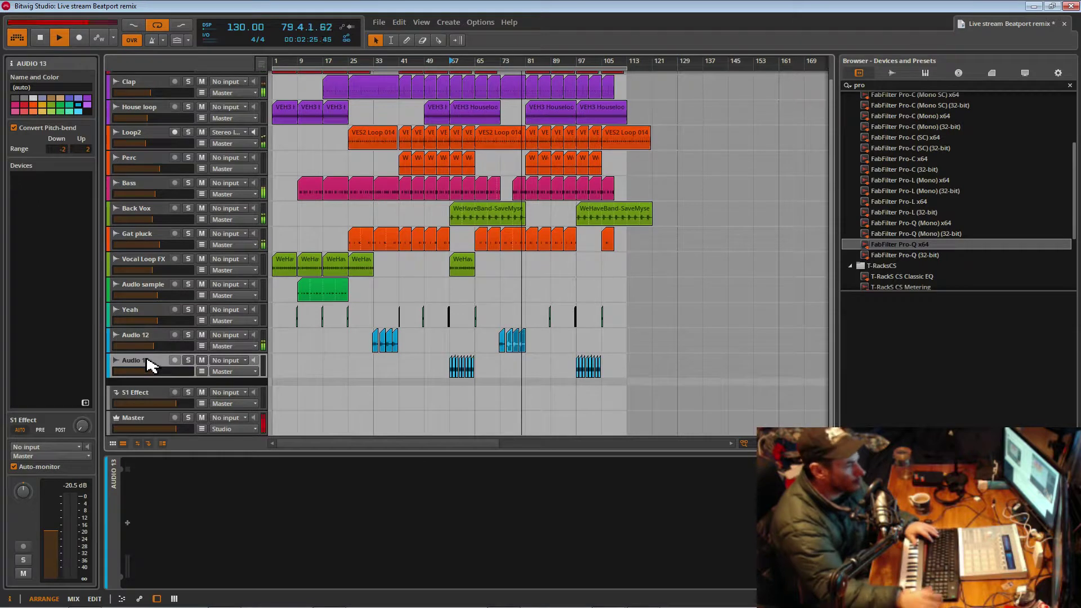
- Extend the loop region to a length of 128 bars
{"action": "left_click_drag", "start_coordinate": [512, 62], "coordinate": [440, 61]}
{"action": "scroll", "coordinate": [545, 169], "scroll_direction": "up", "scroll_amount": 1}
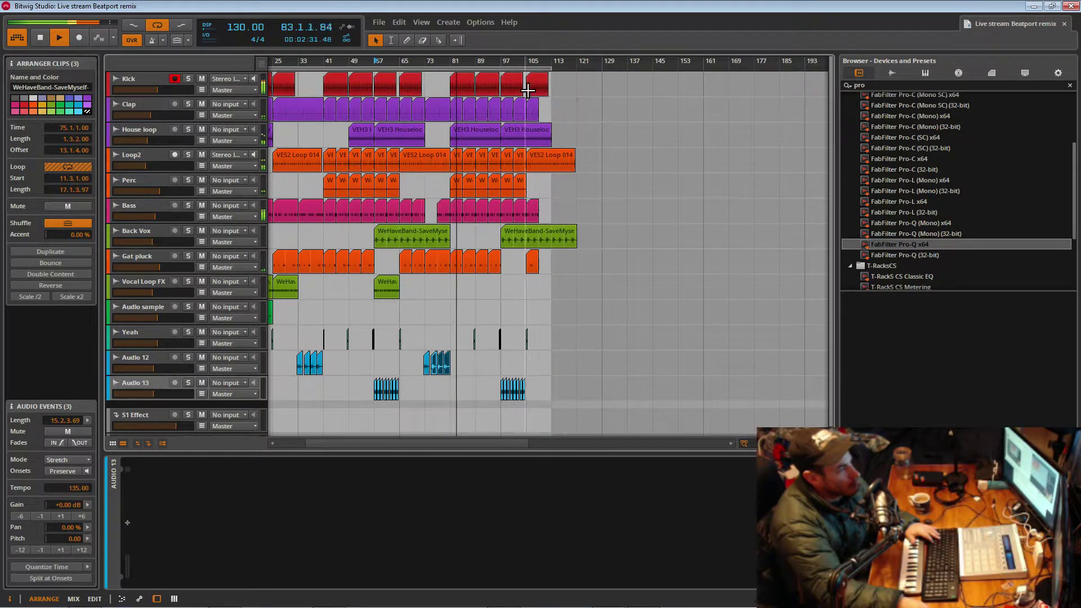
{"action": "left_click_drag", "start_coordinate": [522, 61], "coordinate": [649, 70]}
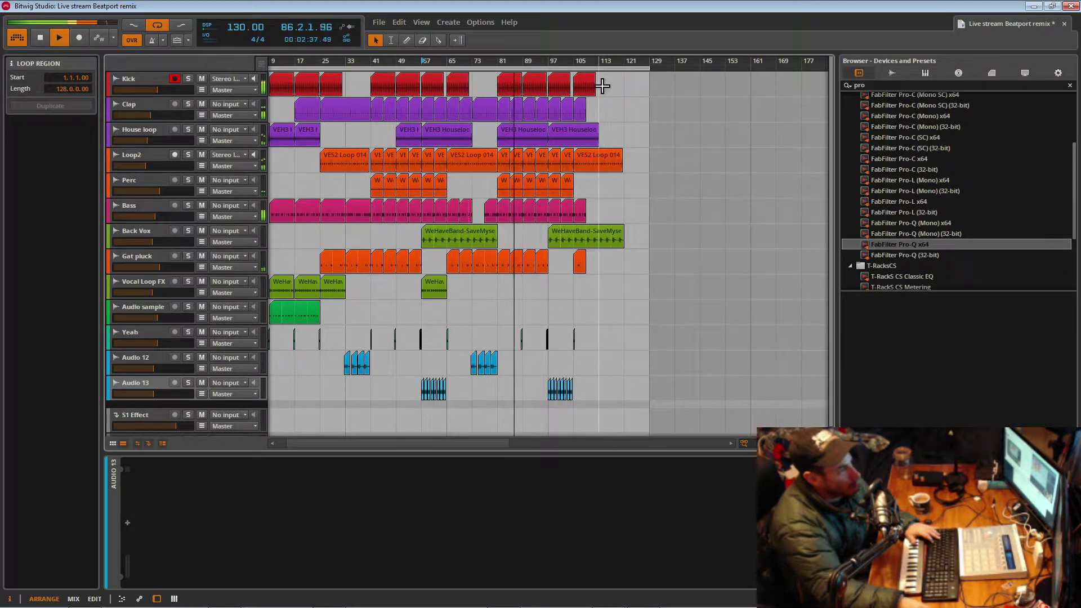
- Copy the Kick clip from bar 17 to bar 113 and extend the copy to 16 bars
{"action": "left_click", "coordinate": [293, 84]}
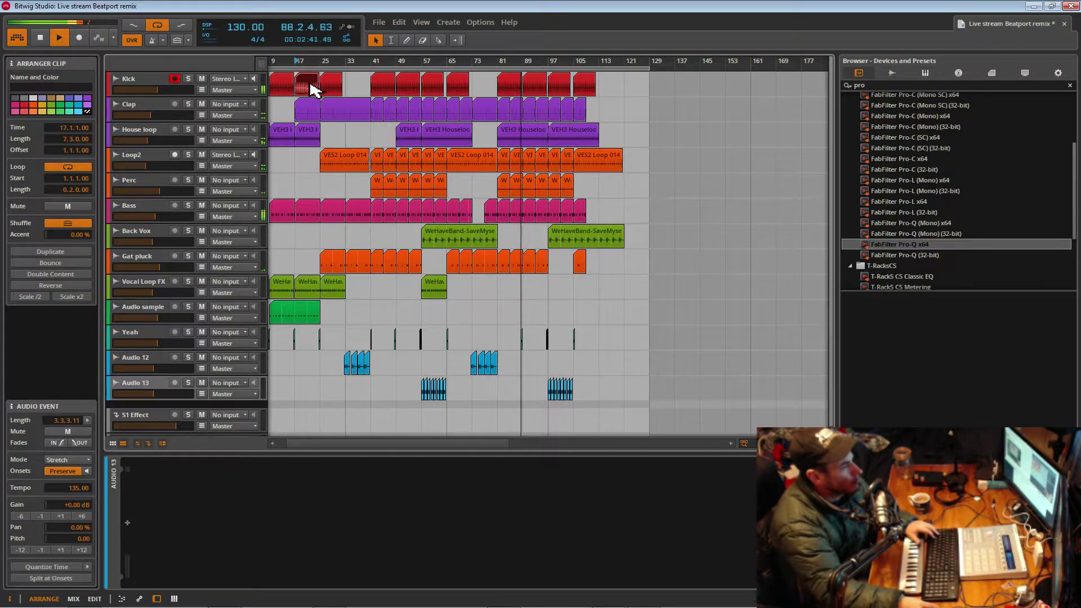
{"action": "left_click_drag", "start_coordinate": [588, 94], "coordinate": [619, 94]}
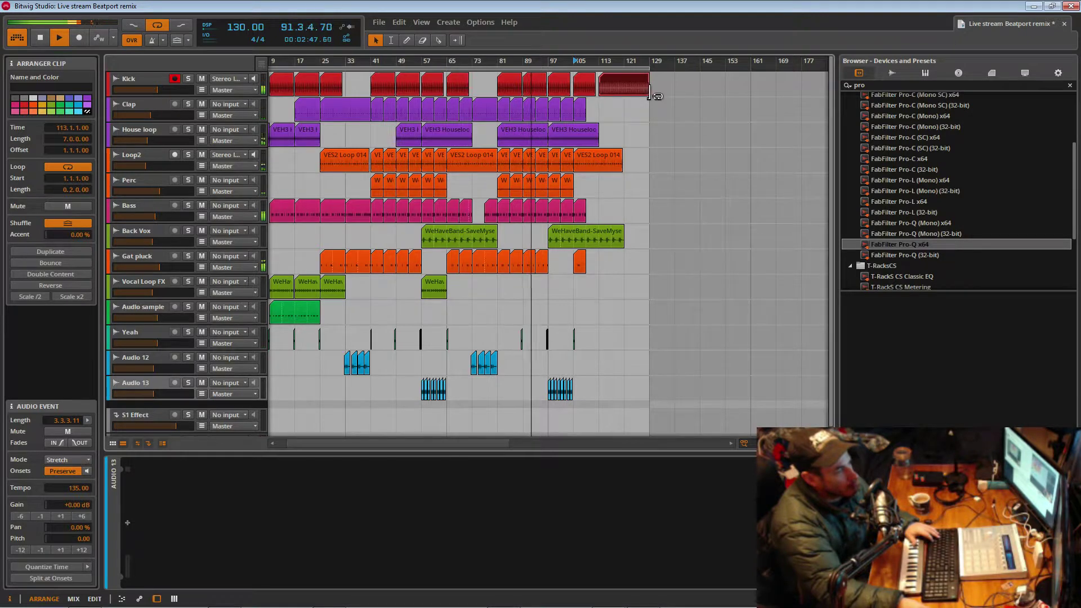
{"action": "left_click_drag", "start_coordinate": [649, 92], "coordinate": [649, 93]}
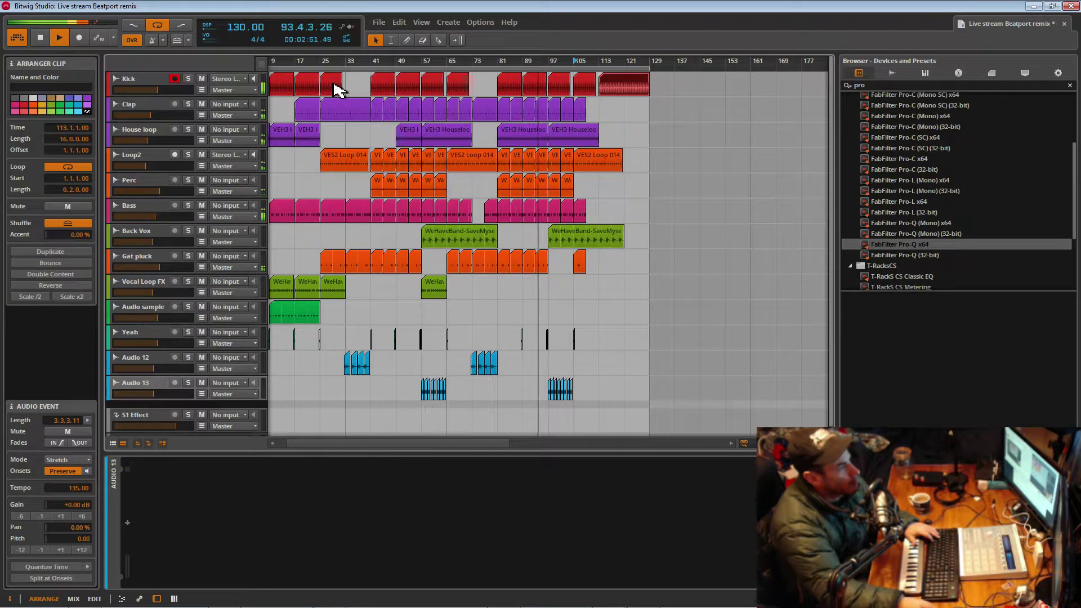
{"action": "left_click_drag", "start_coordinate": [321, 63], "coordinate": [321, 39]}
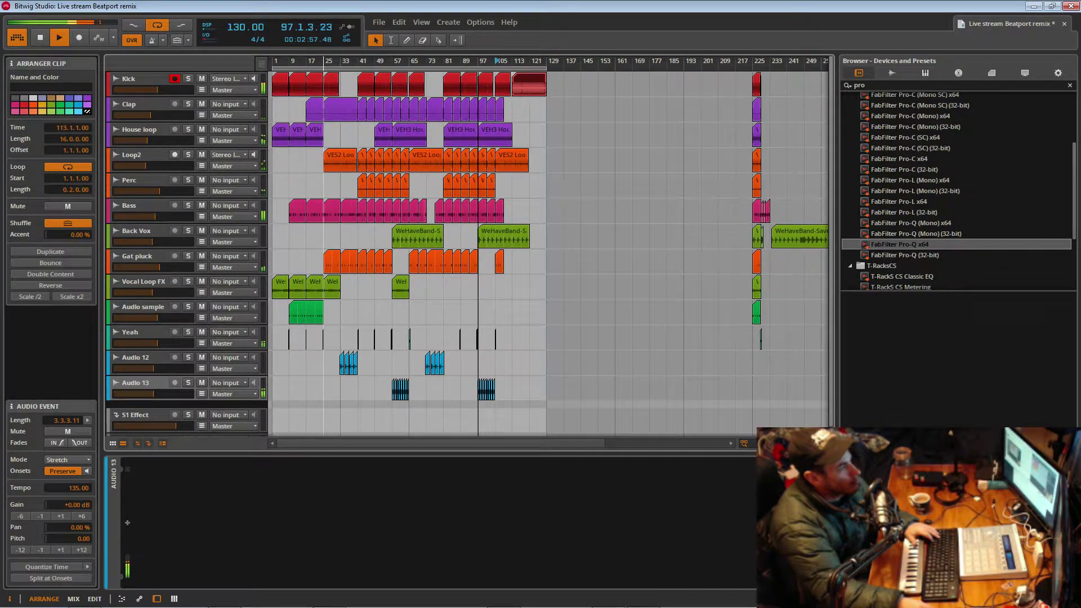
{"action": "left_click_drag", "start_coordinate": [321, 39], "coordinate": [321, 88]}
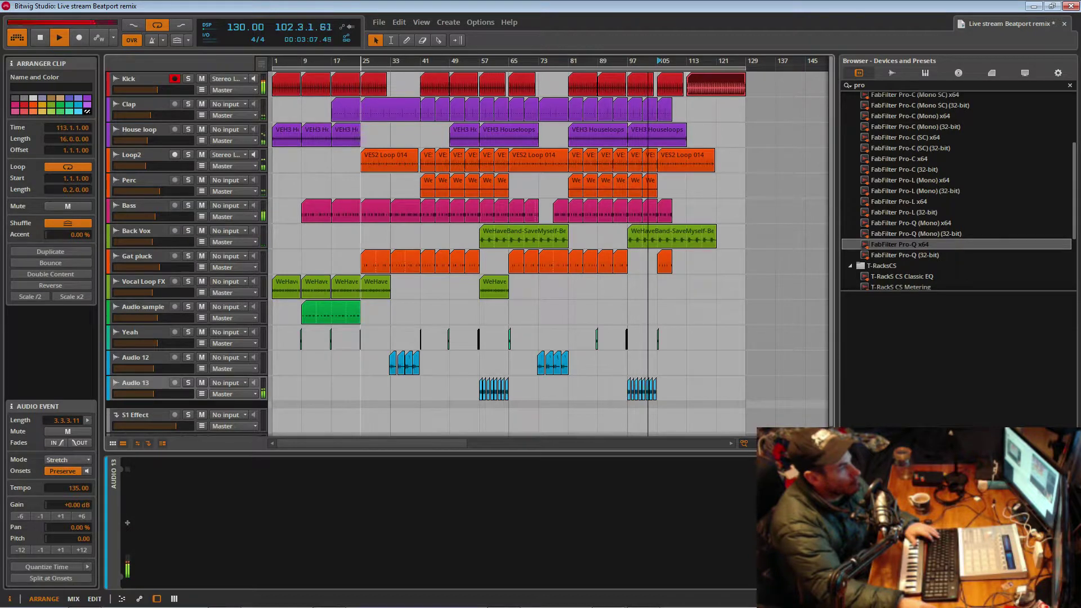
{"action": "left_click_drag", "start_coordinate": [321, 88], "coordinate": [321, 75]}
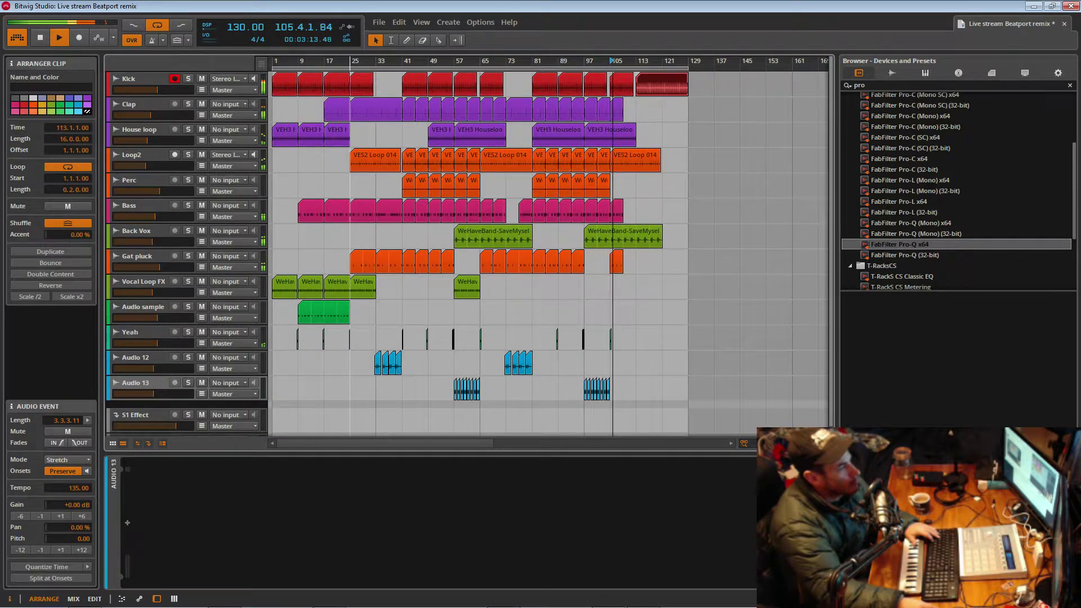
{"action": "left_click_drag", "start_coordinate": [321, 75], "coordinate": [321, 84]}
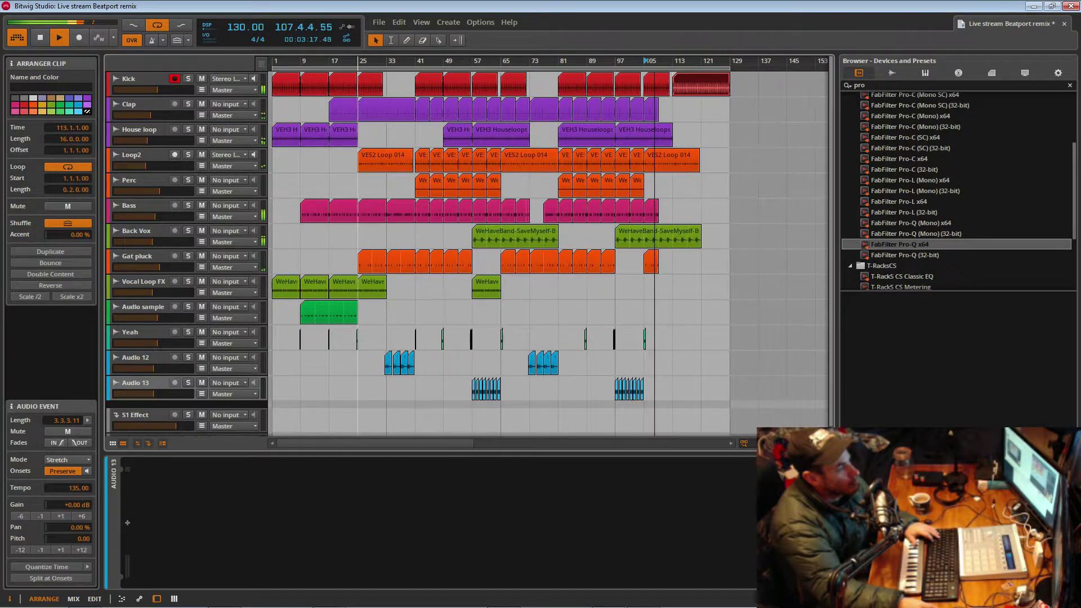
- Extend the Gat pluck clip at bar 105 to 8 bars and the Bass clip at bar 105 to 7 bars
{"action": "left_click_drag", "start_coordinate": [672, 66], "coordinate": [634, 66]}
{"action": "mouse_move", "coordinate": [622, 272]}
{"action": "left_mouse_down"}
{"action": "mouse_move", "coordinate": [661, 273]}
{"action": "mouse_move", "coordinate": [627, 275]}
{"action": "left_mouse_up"}
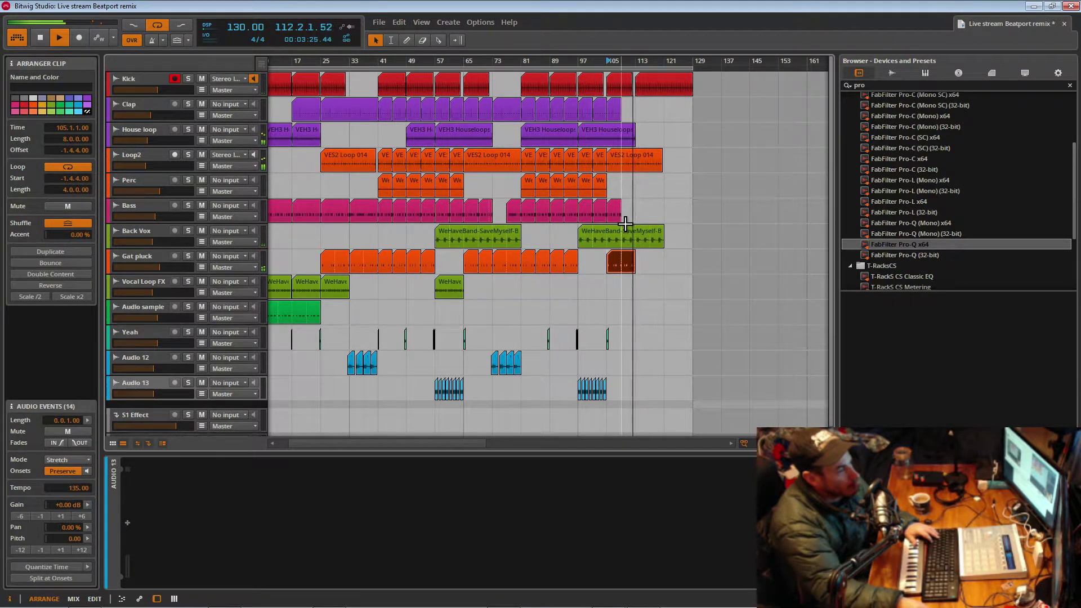
{"action": "left_click", "coordinate": [647, 87]}
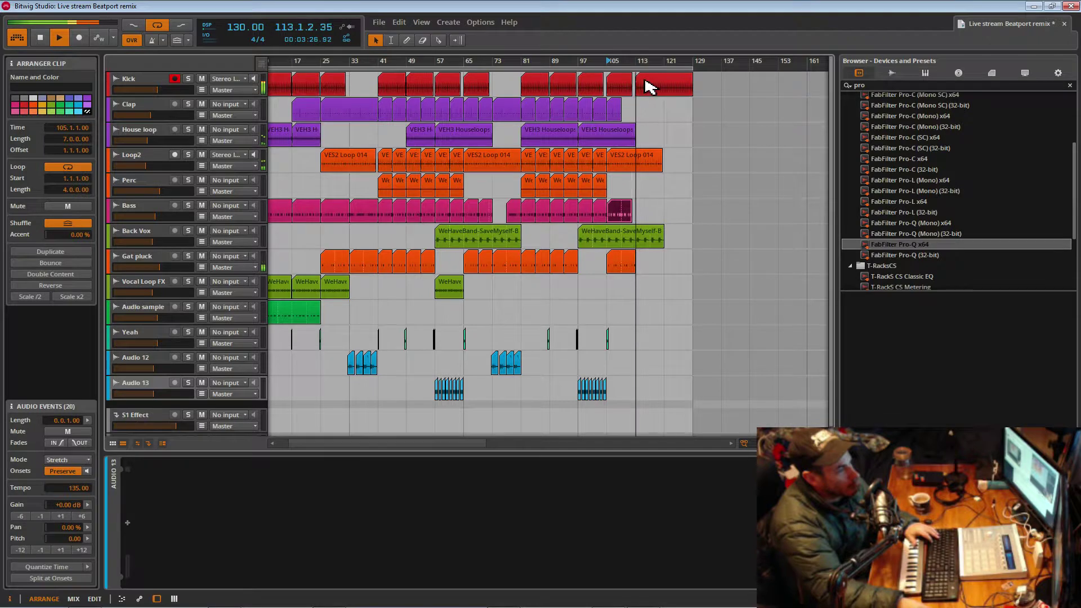
- Play back the arrangement around bar 113 and look over the layout up to bar 129
{"action": "left_click", "coordinate": [626, 116]}
{"action": "key", "text": "space"}
{"action": "left_click_drag", "start_coordinate": [654, 63], "coordinate": [586, 117]}
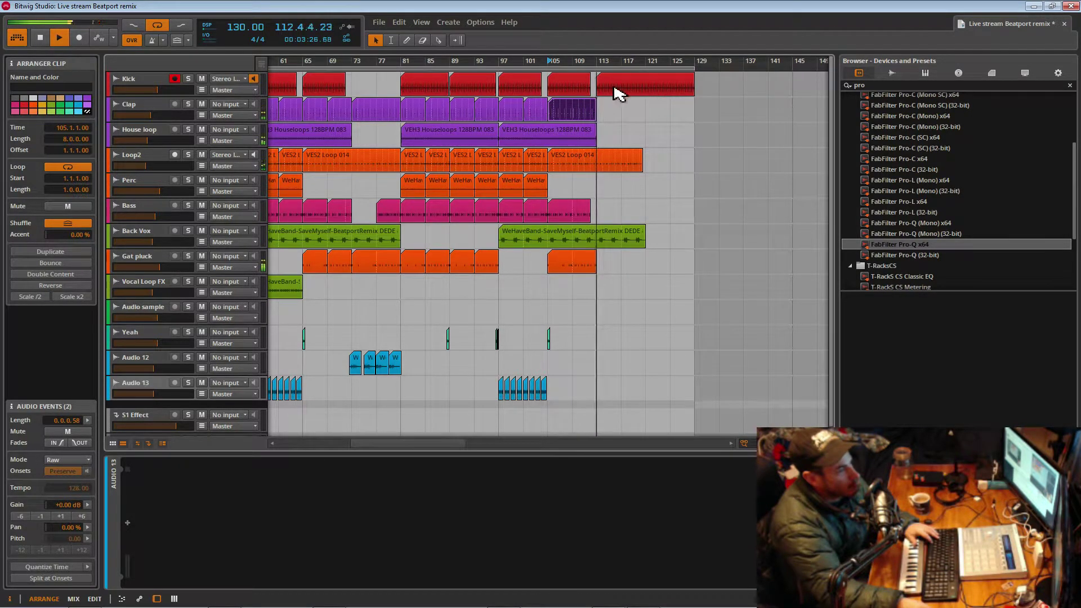
{"action": "left_click_drag", "start_coordinate": [628, 64], "coordinate": [602, 63]}
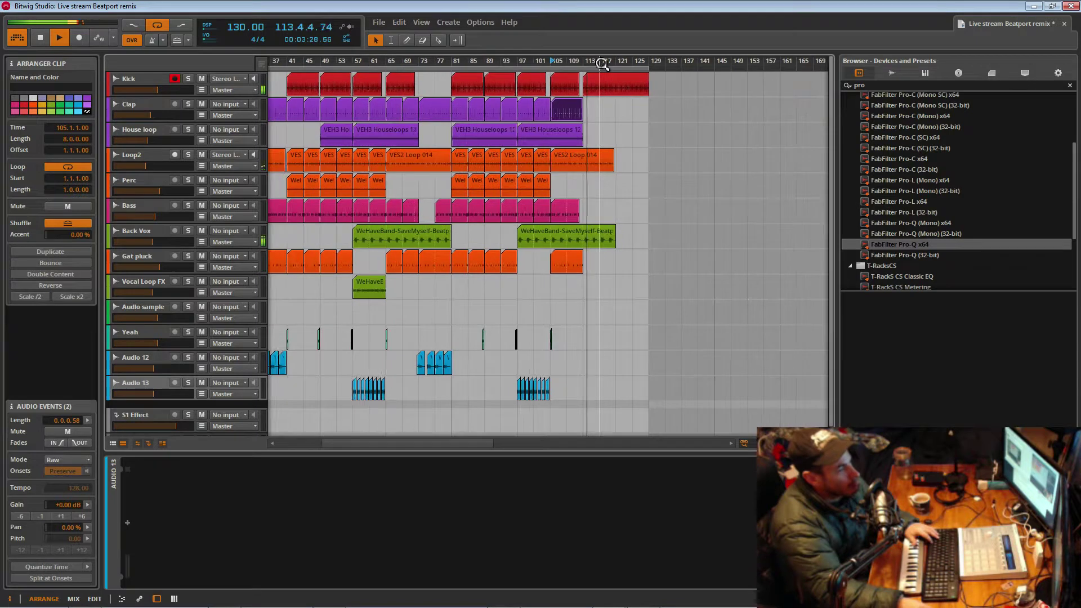
{"action": "scroll", "coordinate": [571, 172], "scroll_direction": "down", "scroll_amount": 1}
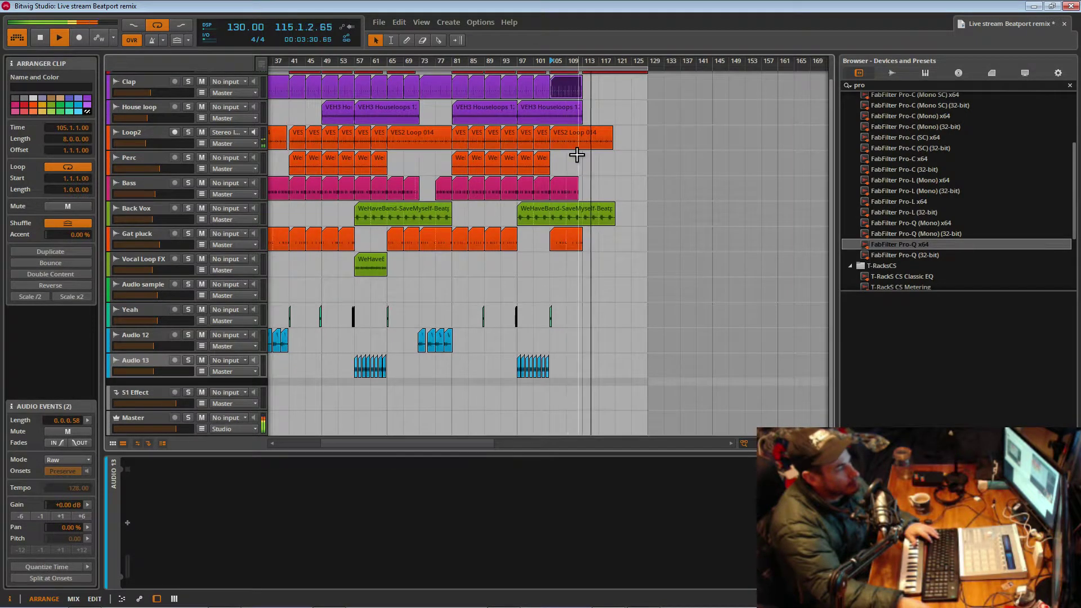
{"action": "scroll", "coordinate": [576, 155], "scroll_direction": "up", "scroll_amount": 1}
{"action": "left_click_drag", "start_coordinate": [616, 65], "coordinate": [536, 30]}
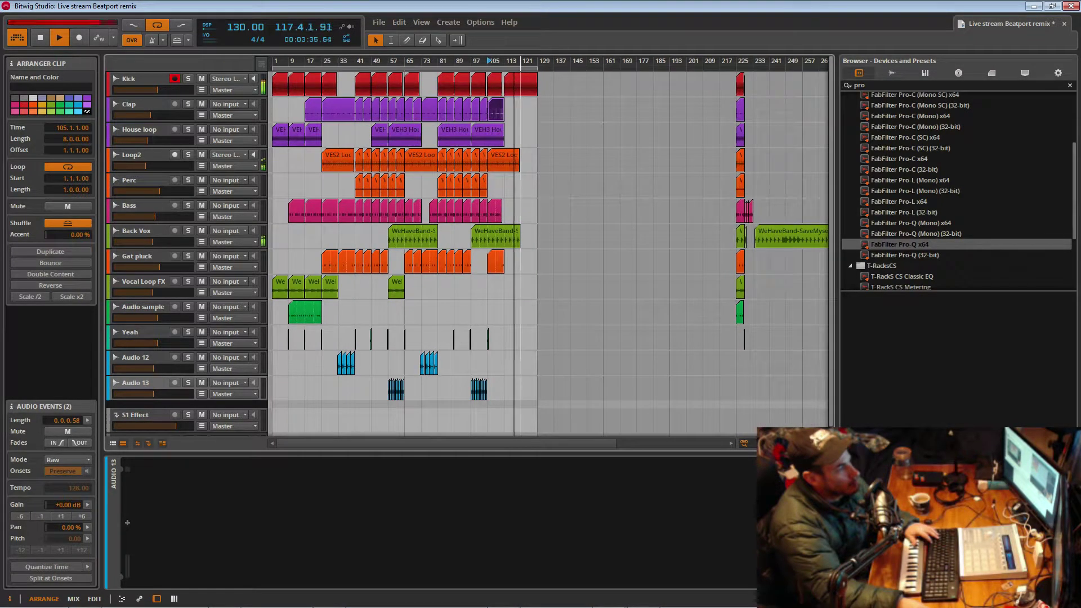
{"action": "left_click", "coordinate": [540, 116]}
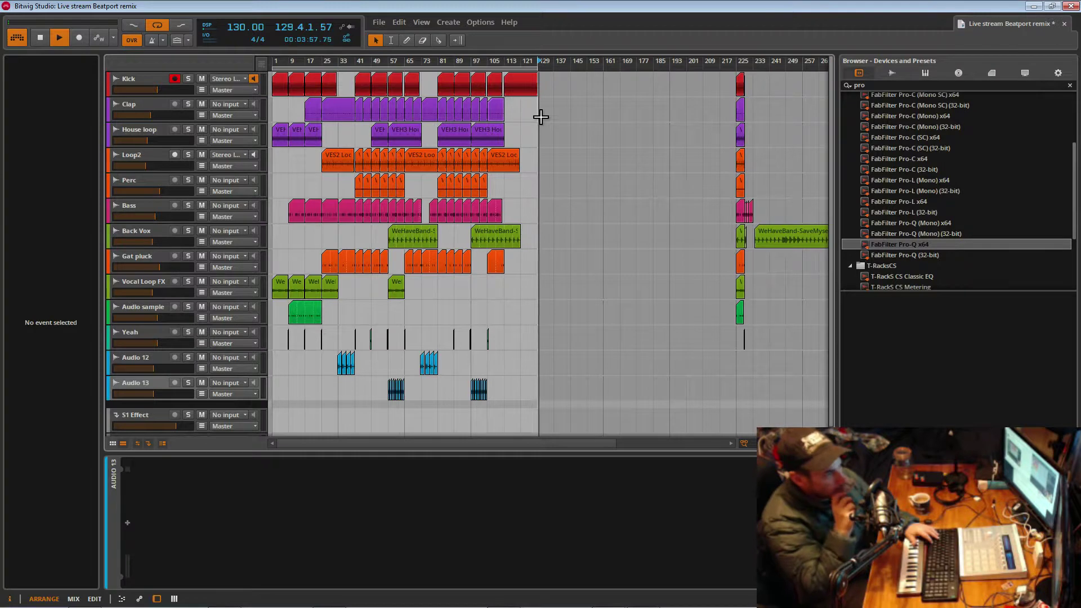
{"action": "key", "text": "space"}
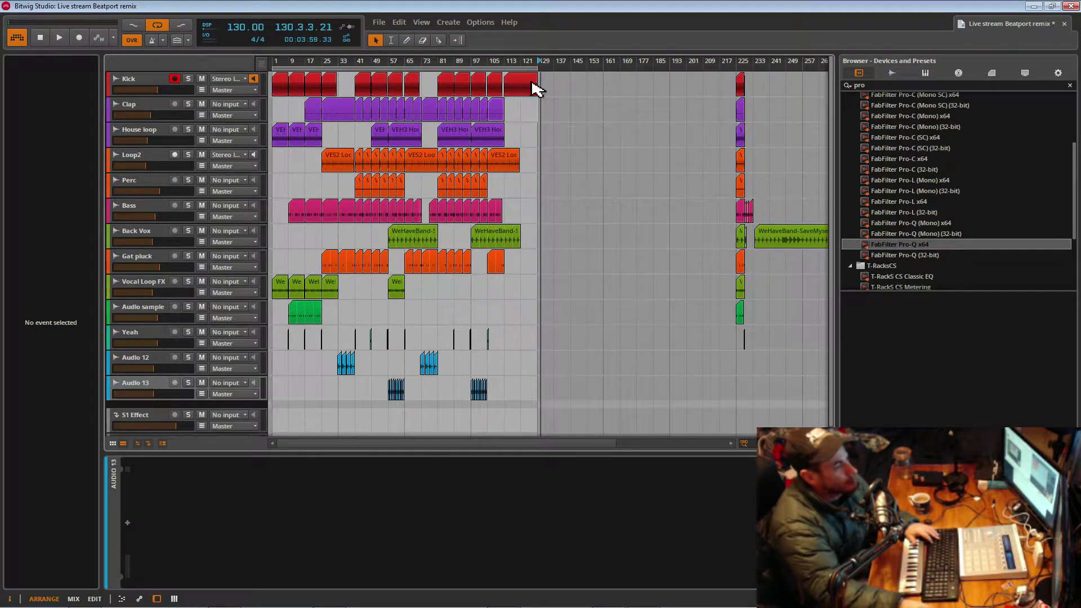
- Duplicate the 16-bar Kick clip at bar 113 so a second copy follows at bar 129
{"action": "left_click_drag", "start_coordinate": [545, 92], "coordinate": [567, 96]}
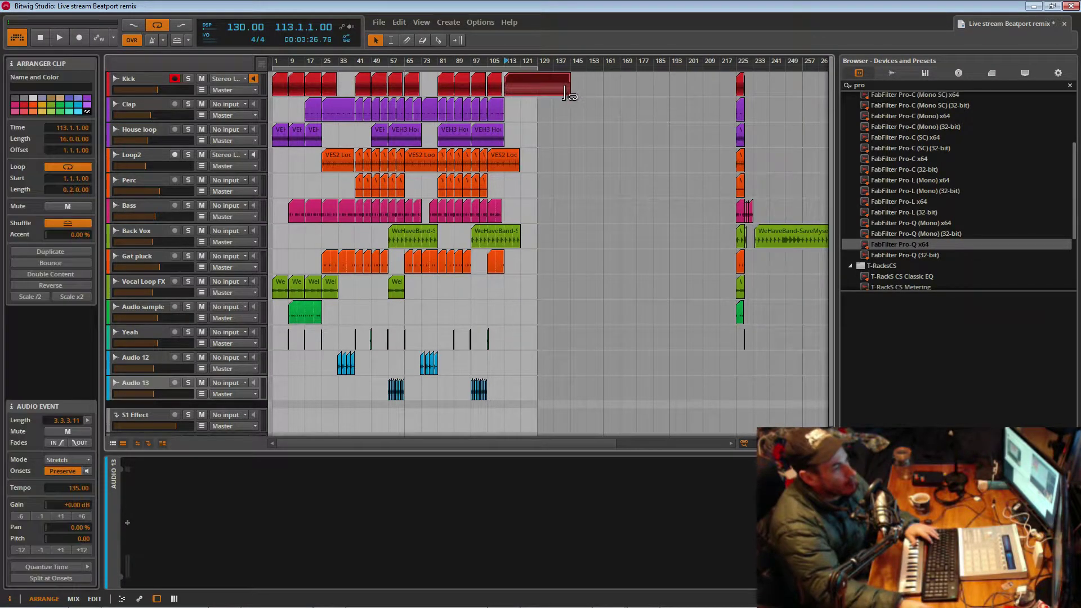
{"action": "key", "text": "ctrl+d"}
{"action": "left_click", "coordinate": [531, 92]}
{"action": "key", "text": "space"}
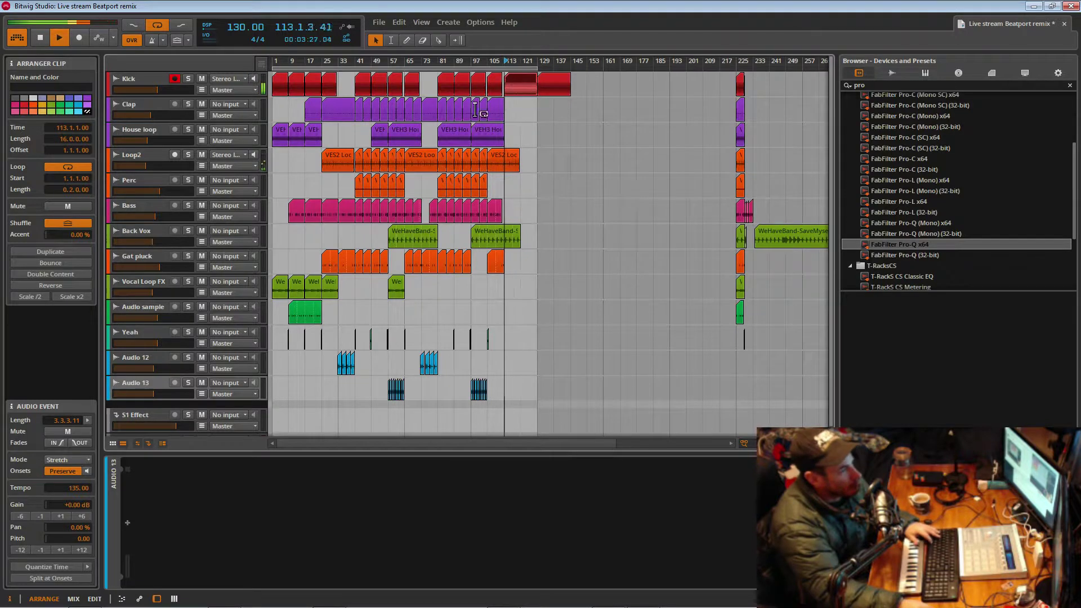
- Copy the House loop clip from bar 9 to bar 113 and duplicate it directly after, filling up to bar 129
{"action": "left_click", "coordinate": [299, 140]}
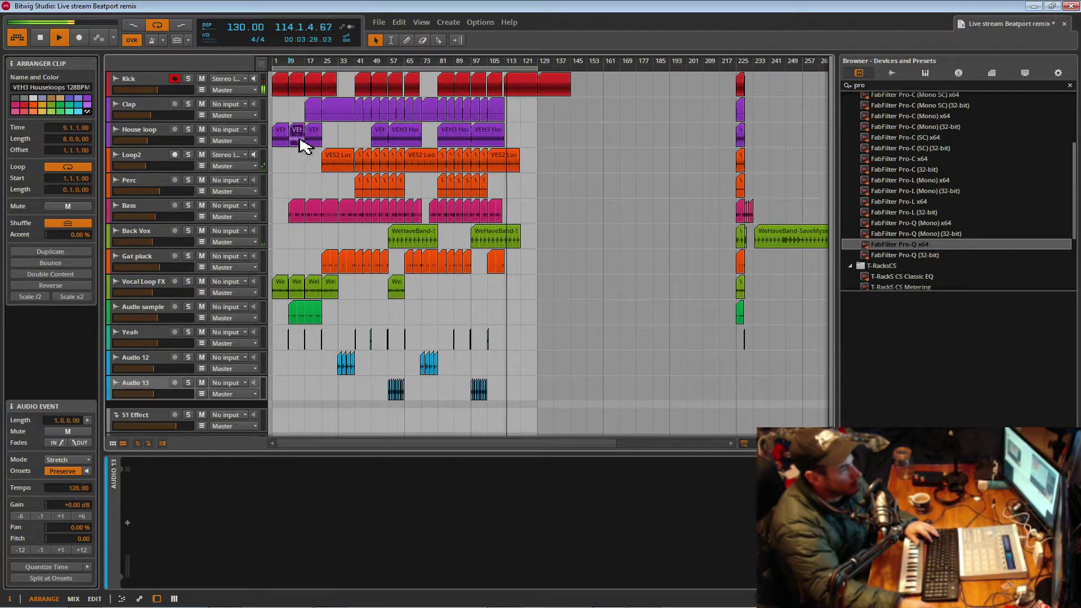
{"action": "left_click_drag", "start_coordinate": [300, 138], "coordinate": [518, 132], "text": "ctrl"}
{"action": "key", "text": "space"}
{"action": "key", "text": "space"}
{"action": "left_click_drag", "start_coordinate": [518, 64], "coordinate": [518, 105]}
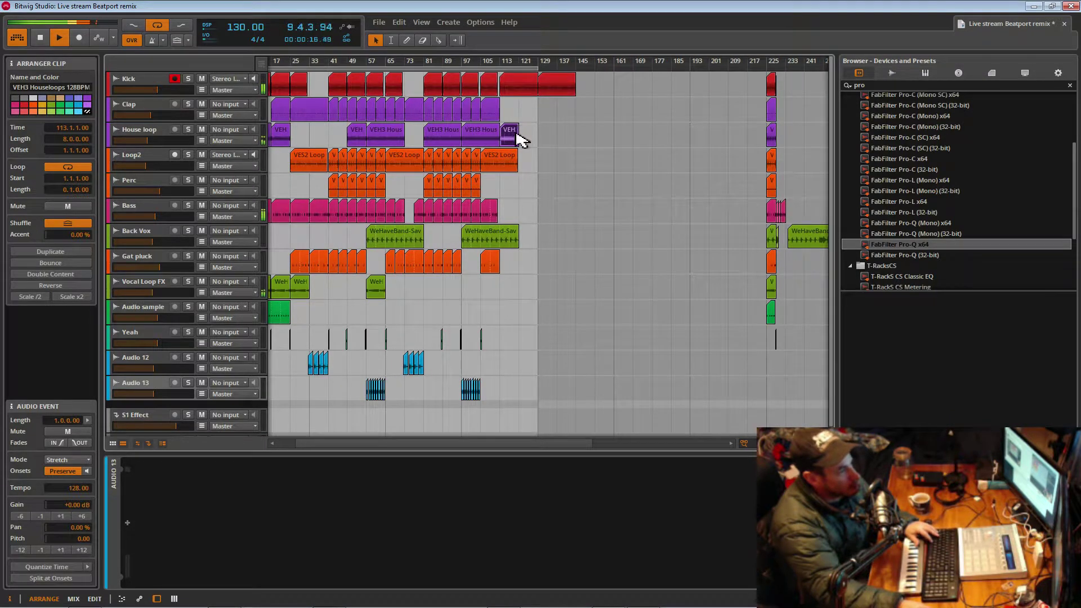
{"action": "key", "text": "ctrl+d"}
{"action": "left_click", "coordinate": [503, 112]}
{"action": "key", "text": "space"}
{"action": "left_click_drag", "start_coordinate": [529, 60], "coordinate": [613, 71]}
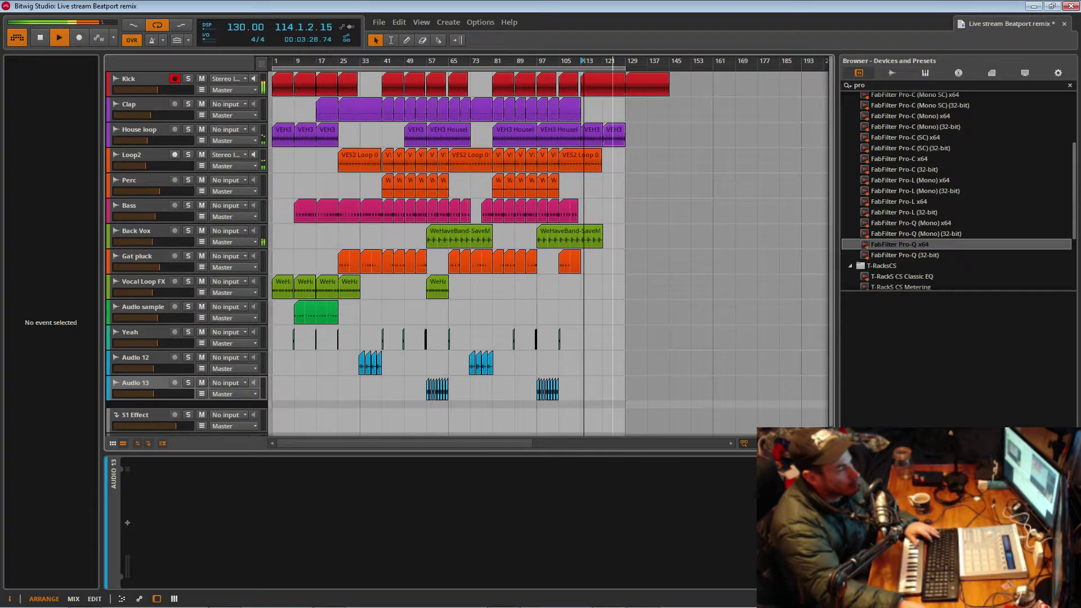
- Copy the Bass clip from bar 105 to bar 113 and extend the copy to 16 bars
{"action": "left_click", "coordinate": [556, 214]}
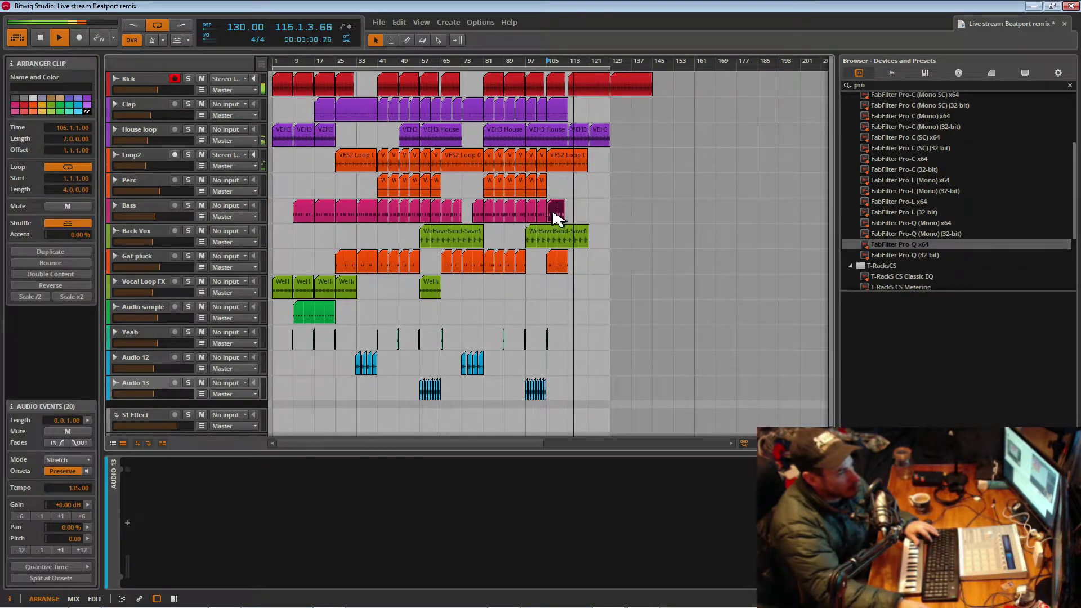
{"action": "left_click_drag", "start_coordinate": [565, 210], "coordinate": [572, 209]}
{"action": "left_click_drag", "start_coordinate": [574, 61], "coordinate": [586, 115]}
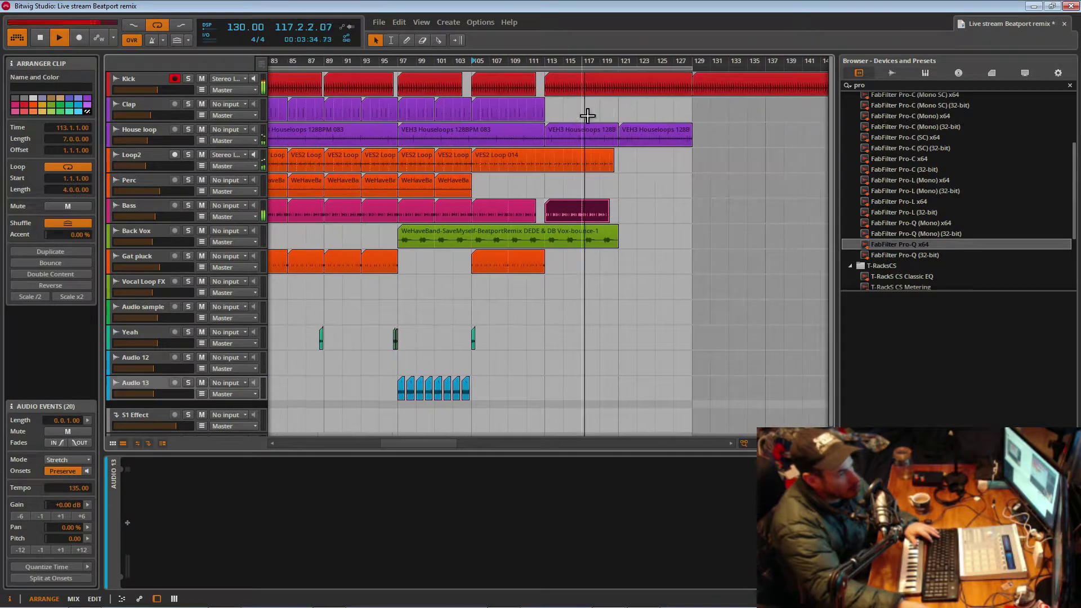
{"action": "left_click_drag", "start_coordinate": [615, 223], "coordinate": [623, 222]}
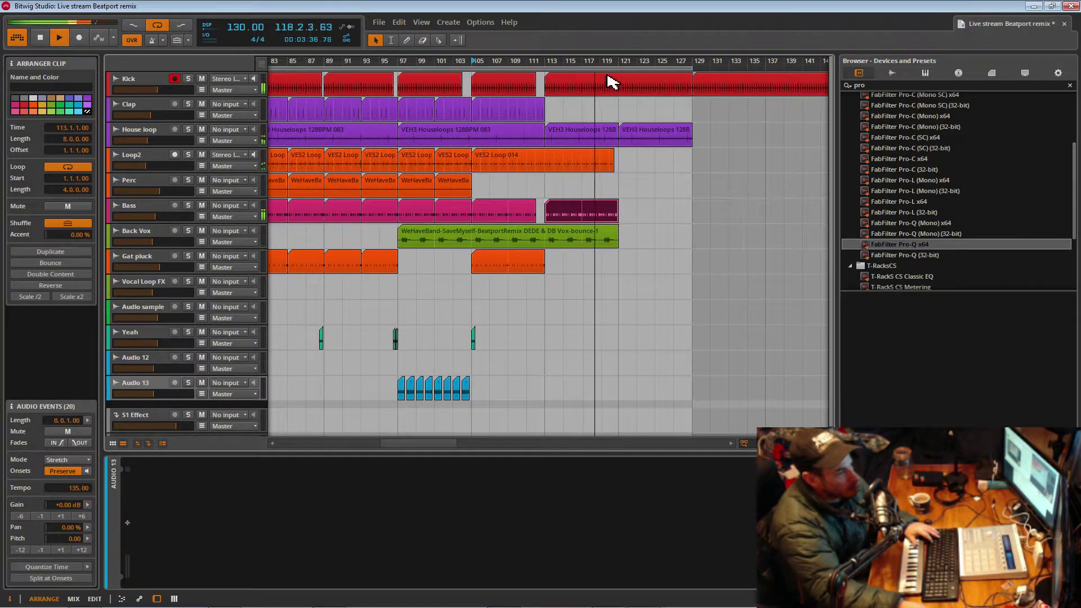
{"action": "scroll", "coordinate": [617, 65], "scroll_direction": "up", "scroll_amount": 2}
{"action": "scroll", "coordinate": [648, 200], "scroll_direction": "down", "scroll_amount": 2}
{"action": "left_click_drag", "start_coordinate": [646, 219], "coordinate": [714, 220]}
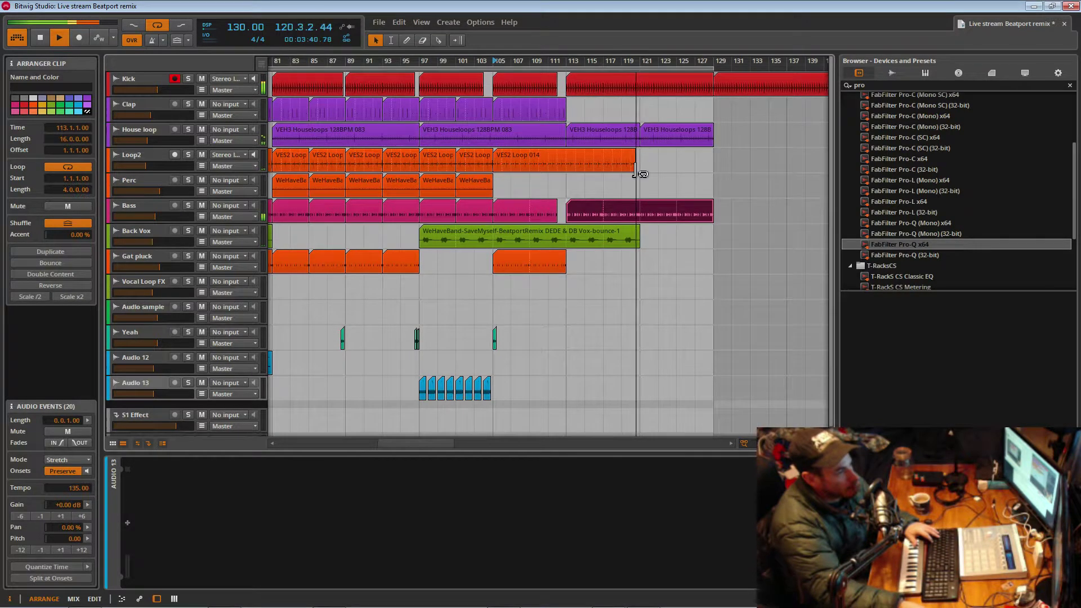
- Extend the Loop2 clip at bar 105 to end at bar 129 and the Back Vox clip at bar 97 to 32 bars
{"action": "left_click_drag", "start_coordinate": [635, 172], "coordinate": [676, 169]}
{"action": "left_click_drag", "start_coordinate": [610, 63], "coordinate": [613, 40]}
{"action": "left_click", "coordinate": [628, 243]}
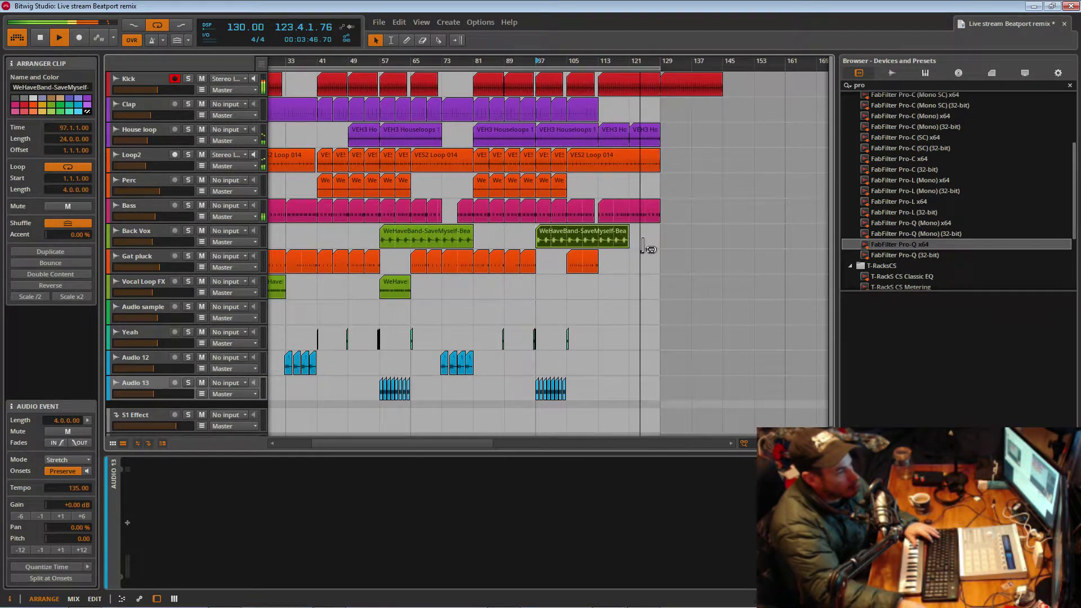
{"action": "mouse_move", "coordinate": [623, 67]}
{"action": "left_mouse_down"}
{"action": "mouse_move", "coordinate": [641, 59]}
{"action": "mouse_move", "coordinate": [648, 35]}
{"action": "mouse_move", "coordinate": [657, 71]}
{"action": "mouse_move", "coordinate": [629, 70]}
{"action": "left_mouse_up"}
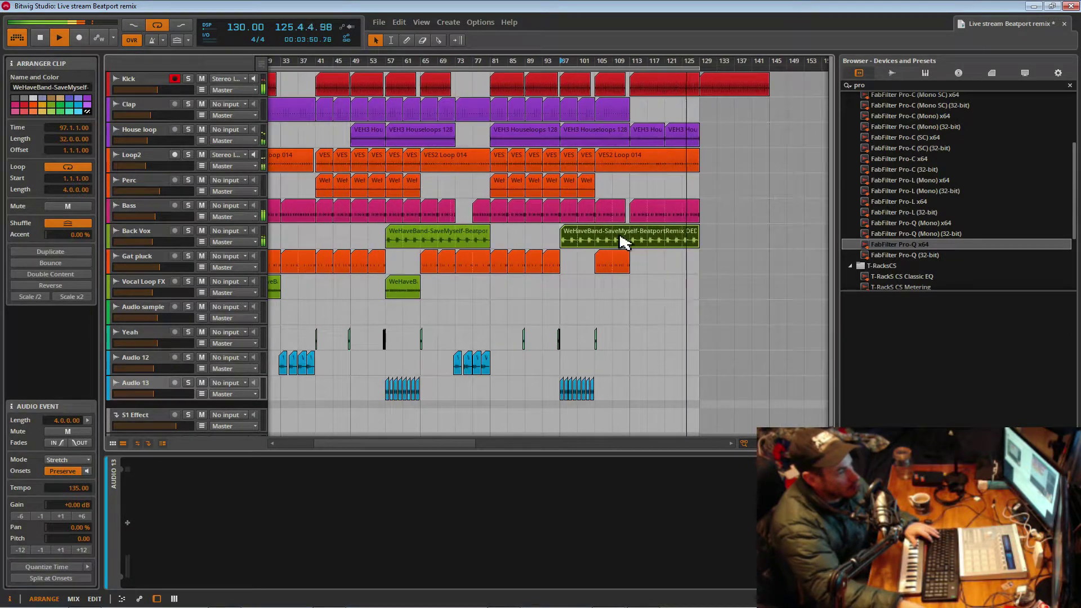
- Extend the Gat pluck clip at bar 105 to 24 bars and save the project
{"action": "left_click", "coordinate": [623, 269]}
{"action": "left_click_drag", "start_coordinate": [629, 273], "coordinate": [701, 272]}
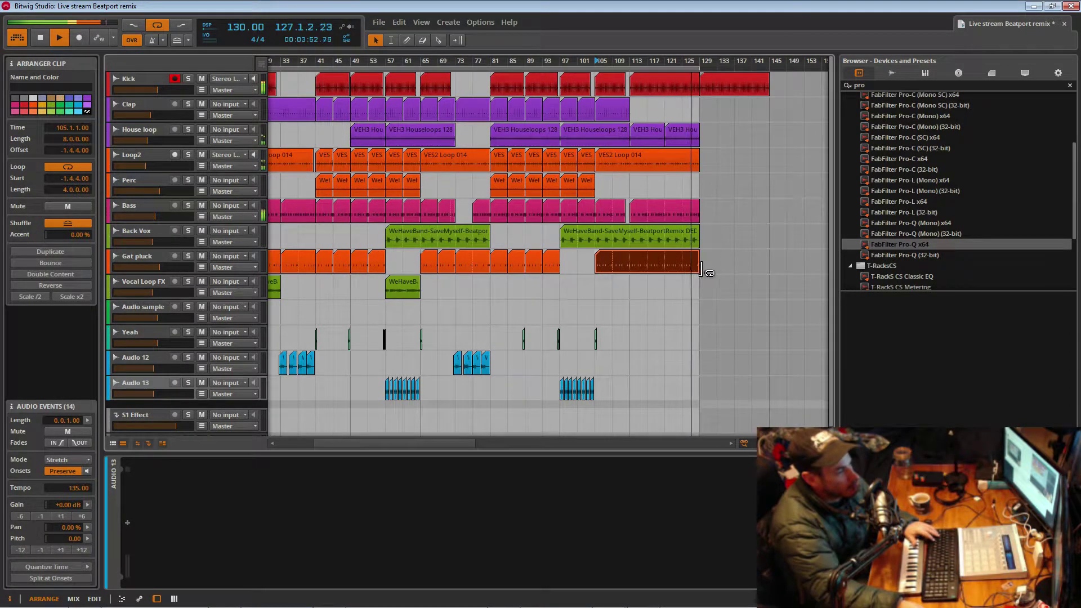
{"action": "key", "text": "ctrl+s"}
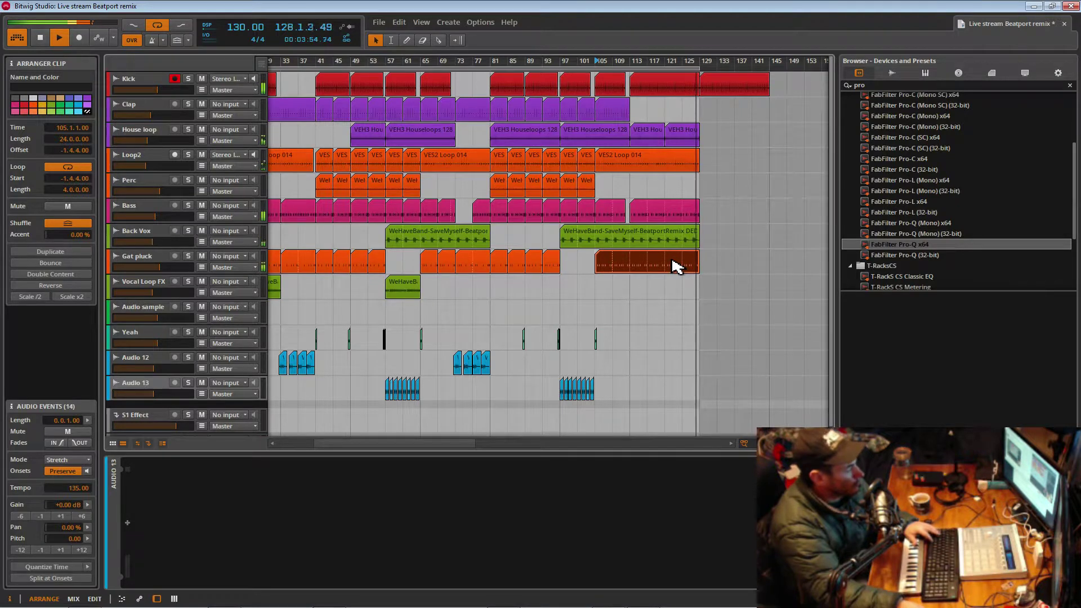
- Extend the loop region to a length of 144 bars
{"action": "mouse_move", "coordinate": [699, 60]}
{"action": "left_mouse_down"}
{"action": "mouse_move", "coordinate": [710, 17]}
{"action": "mouse_move", "coordinate": [714, 63]}
{"action": "left_mouse_up"}
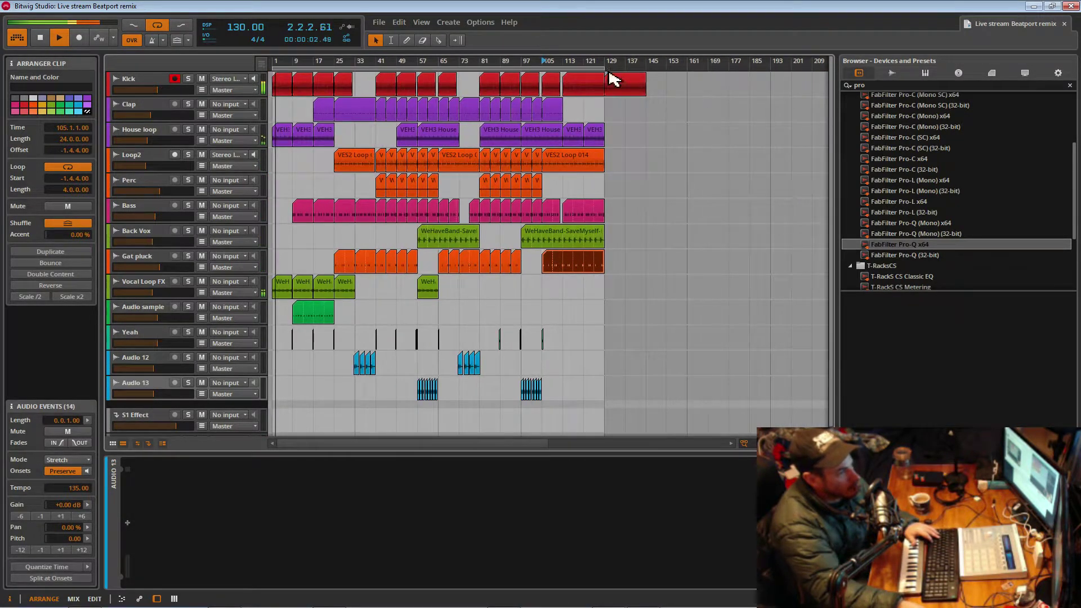
{"action": "left_click_drag", "start_coordinate": [606, 72], "coordinate": [648, 68]}
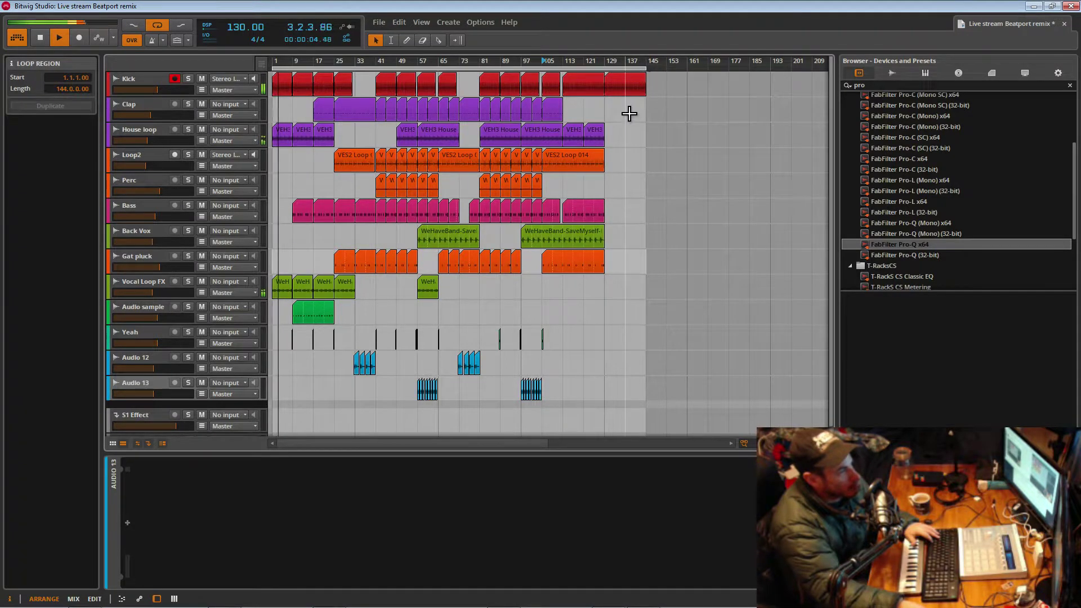
- Copy the Vocal Loop FX clip from bar 1 to bar 129 and duplicate it directly after
{"action": "left_click_drag", "start_coordinate": [290, 287], "coordinate": [613, 285]}
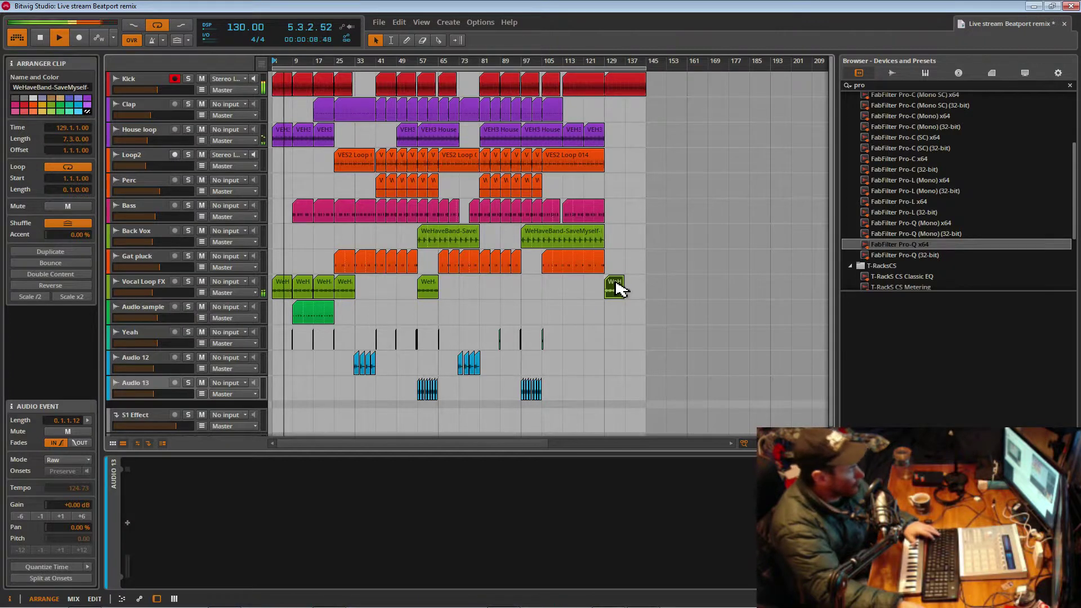
{"action": "key", "text": "ctrl+d"}
{"action": "key", "text": "space"}
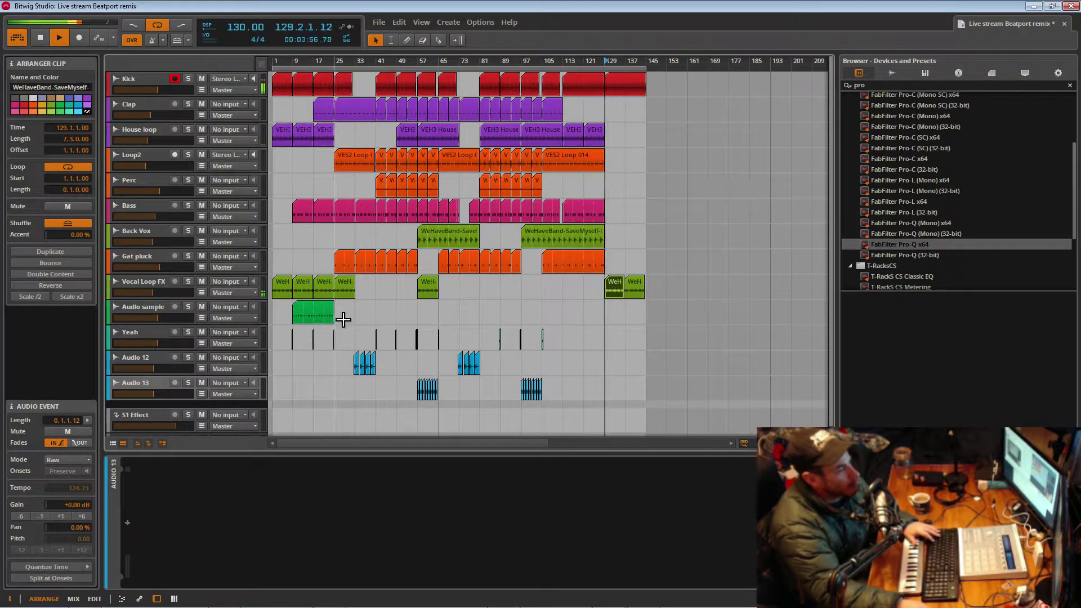
- Copy the 16-bar Audio sample clip from bar 9 to bar 129 and play from there
{"action": "left_click", "coordinate": [327, 318]}
{"action": "left_click_drag", "start_coordinate": [313, 321], "coordinate": [617, 311]}
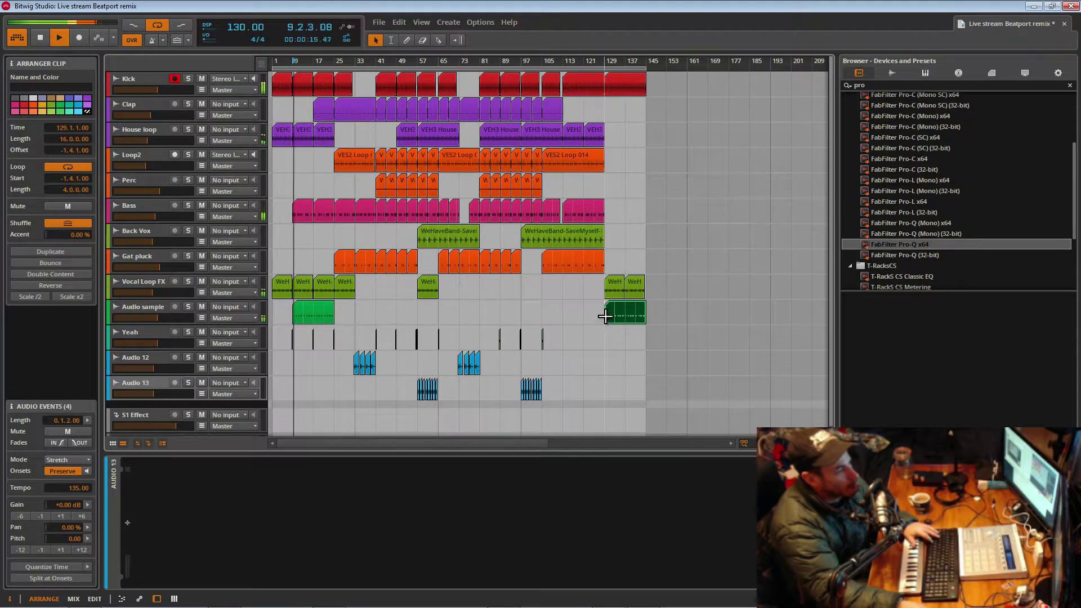
{"action": "key", "text": "space"}
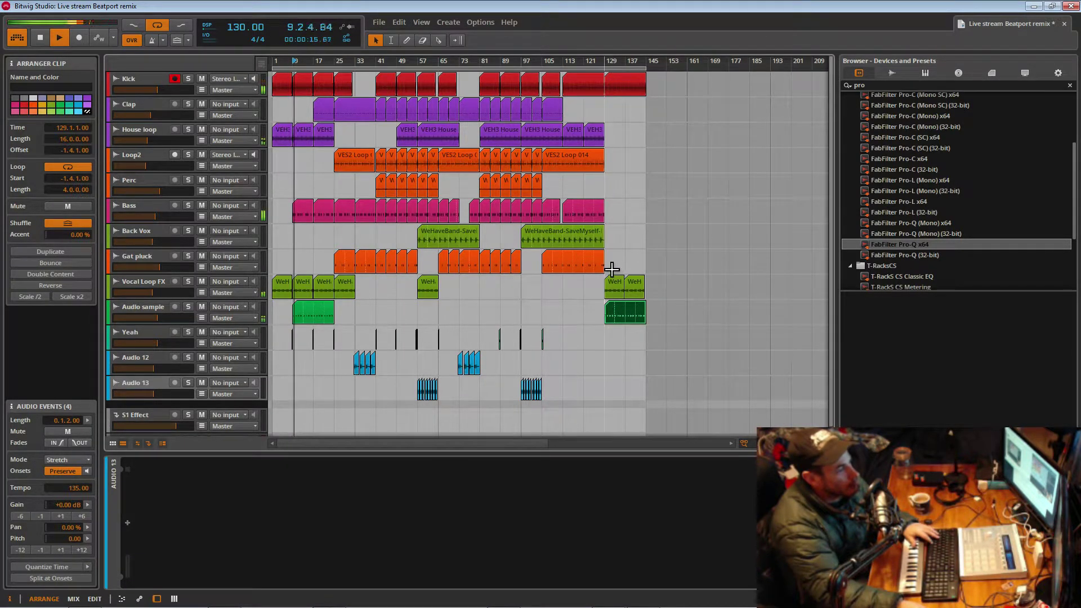
{"action": "left_click", "coordinate": [612, 270]}
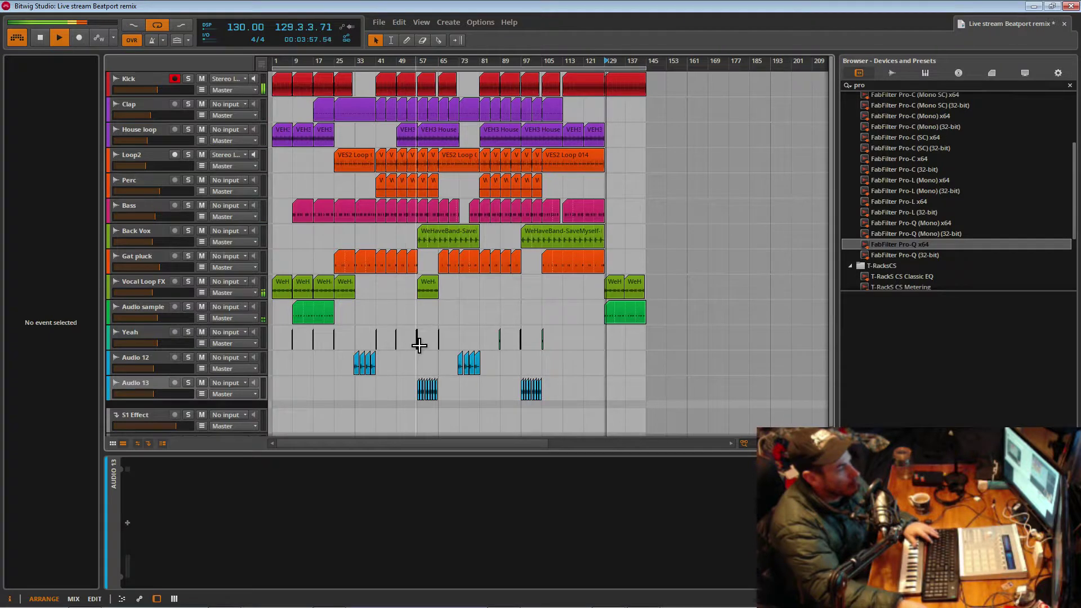
- Copy the first three Yeah clips and paste them at bar 129 on the same track
{"action": "left_click_drag", "start_coordinate": [292, 346], "coordinate": [349, 355]}
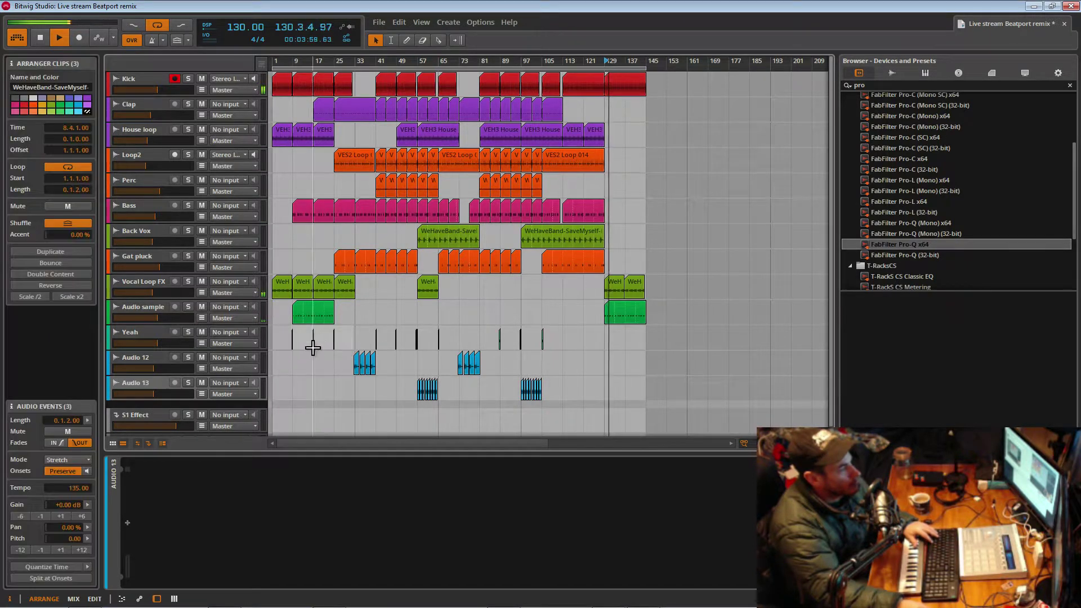
{"action": "left_click_drag", "start_coordinate": [326, 57], "coordinate": [341, 371]}
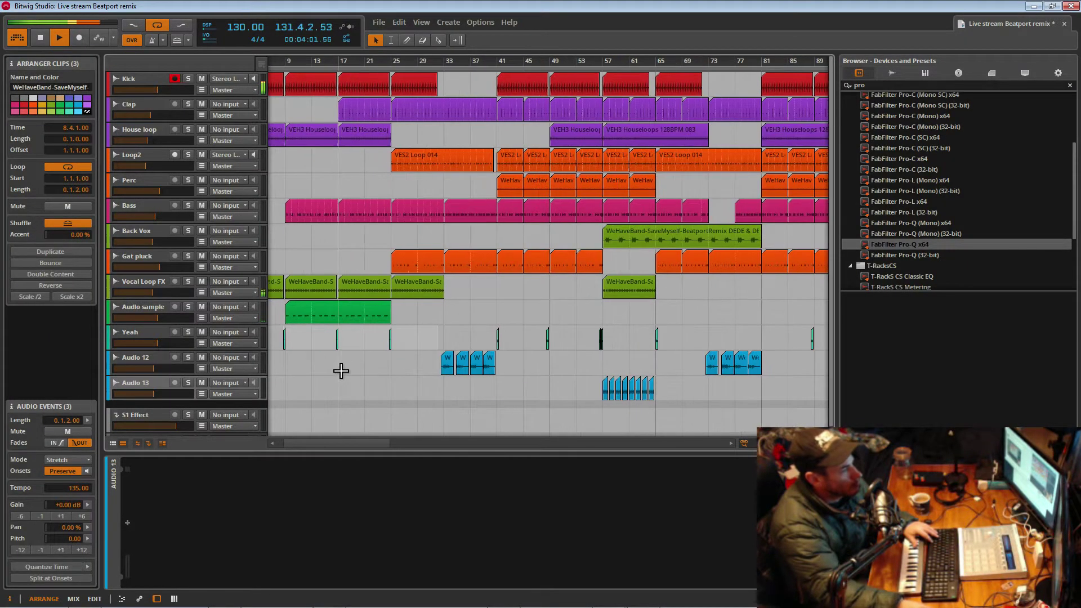
{"action": "left_click_drag", "start_coordinate": [398, 366], "coordinate": [282, 341]}
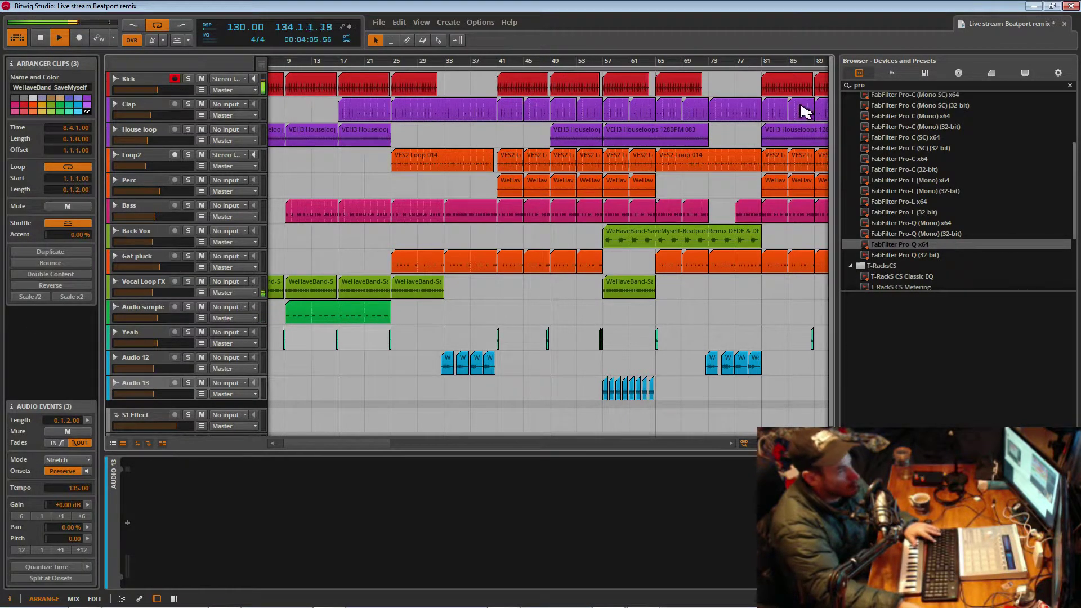
{"action": "left_click_drag", "start_coordinate": [782, 63], "coordinate": [570, 93]}
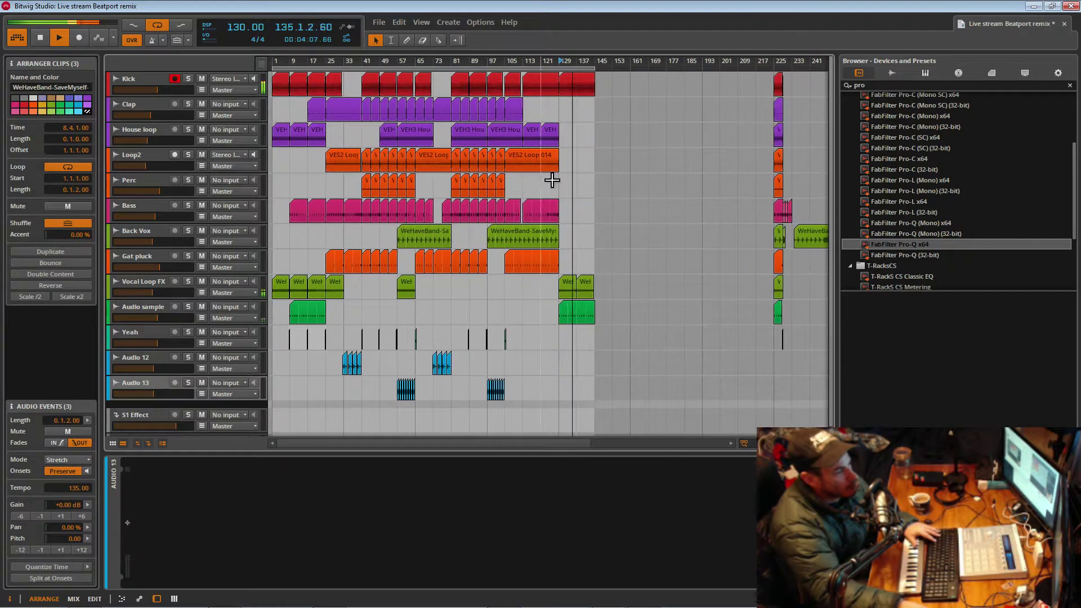
{"action": "key", "text": "ctrl+v"}
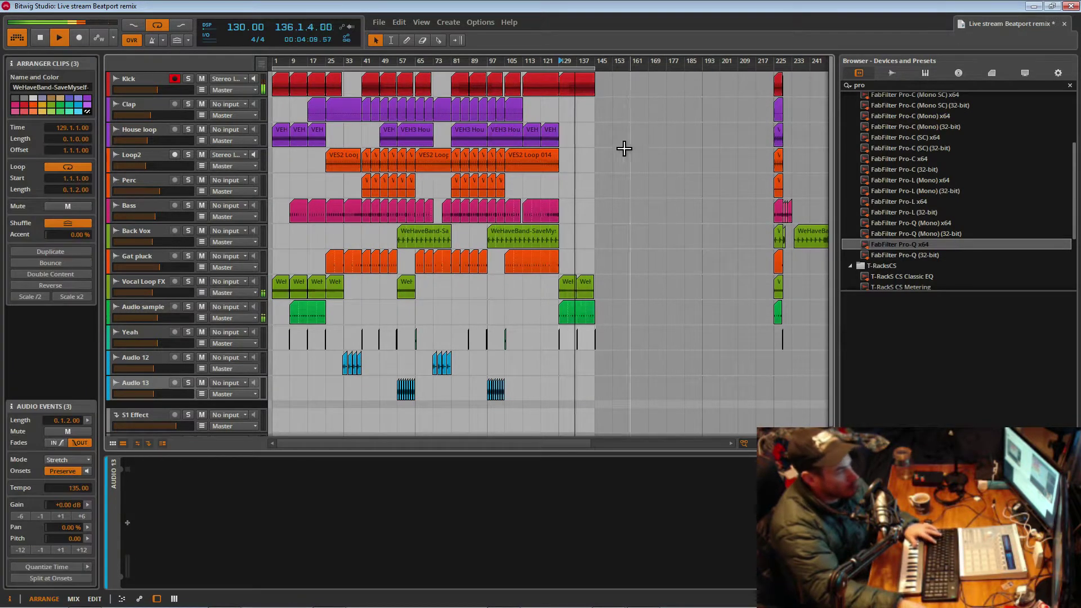
- Play back parts of the arrangement, including bars 97 and 129, and look over the full layout up to bar 145
{"action": "left_click_drag", "start_coordinate": [581, 63], "coordinate": [599, 90]}
{"action": "left_click_drag", "start_coordinate": [409, 341], "coordinate": [403, 339]}
{"action": "key", "text": "space"}
{"action": "key", "text": "space"}
{"action": "left_click", "coordinate": [398, 320]}
{"action": "key", "text": "space"}
{"action": "key", "text": "space"}
{"action": "left_click_drag", "start_coordinate": [426, 62], "coordinate": [504, 2]}
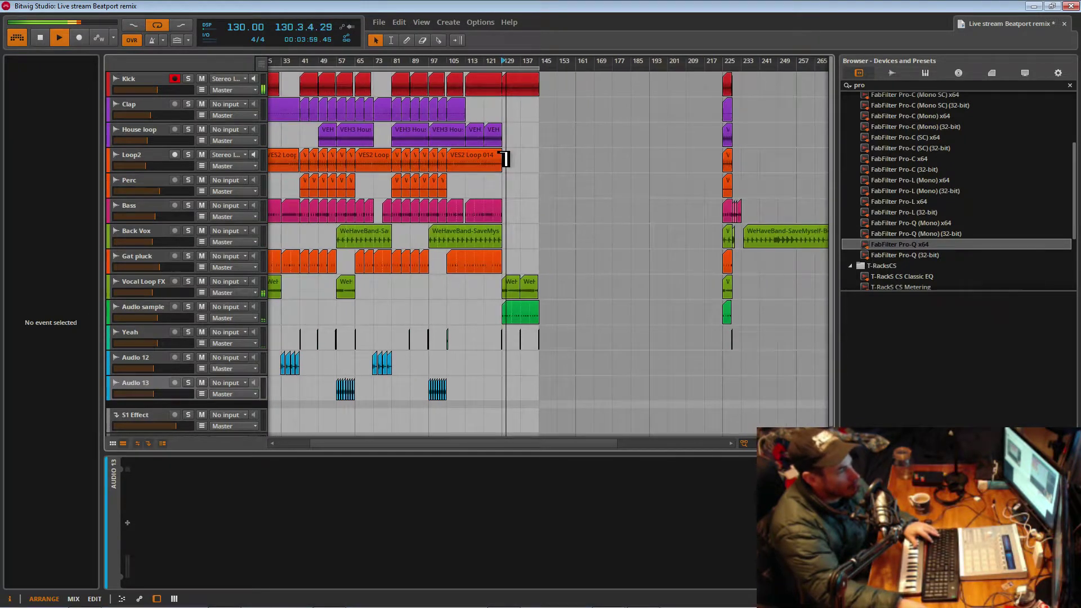
{"action": "scroll", "coordinate": [500, 64], "scroll_direction": "down", "scroll_amount": 2}
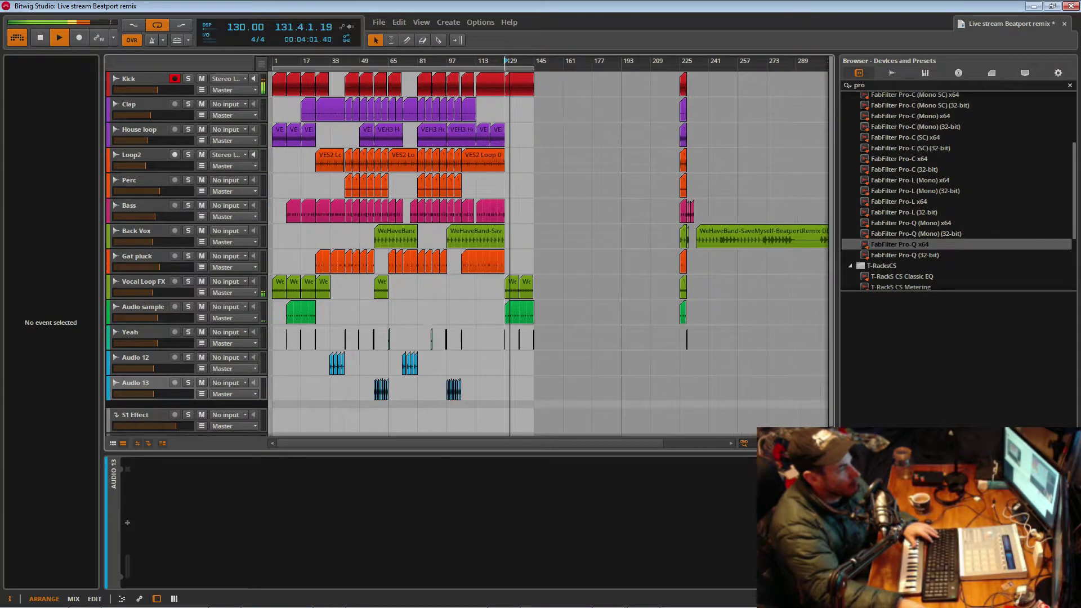
{"action": "left_click", "coordinate": [468, 235]}
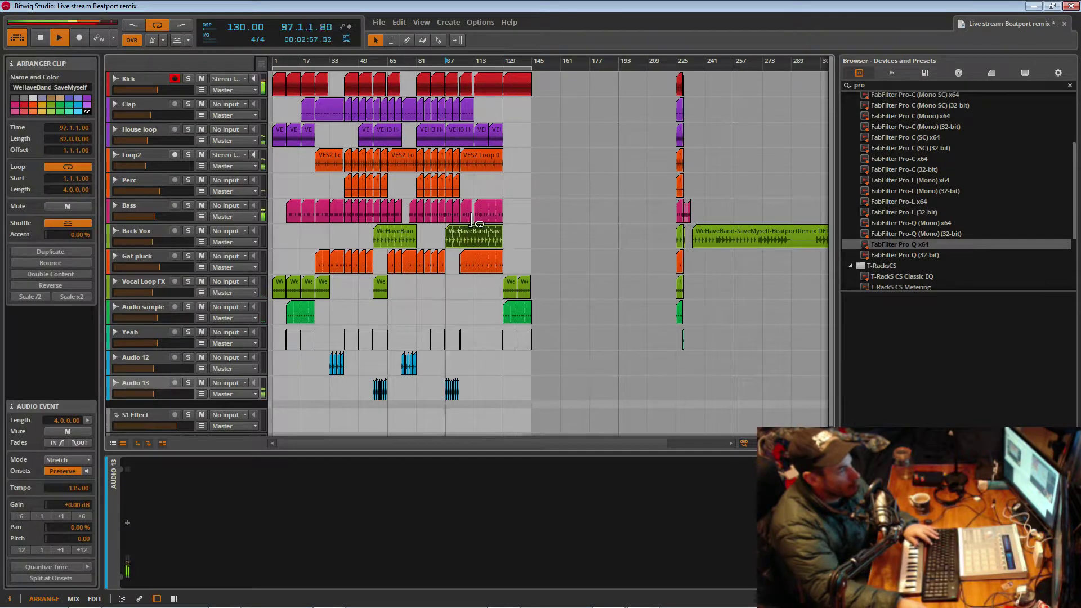
{"action": "left_click", "coordinate": [531, 137]}
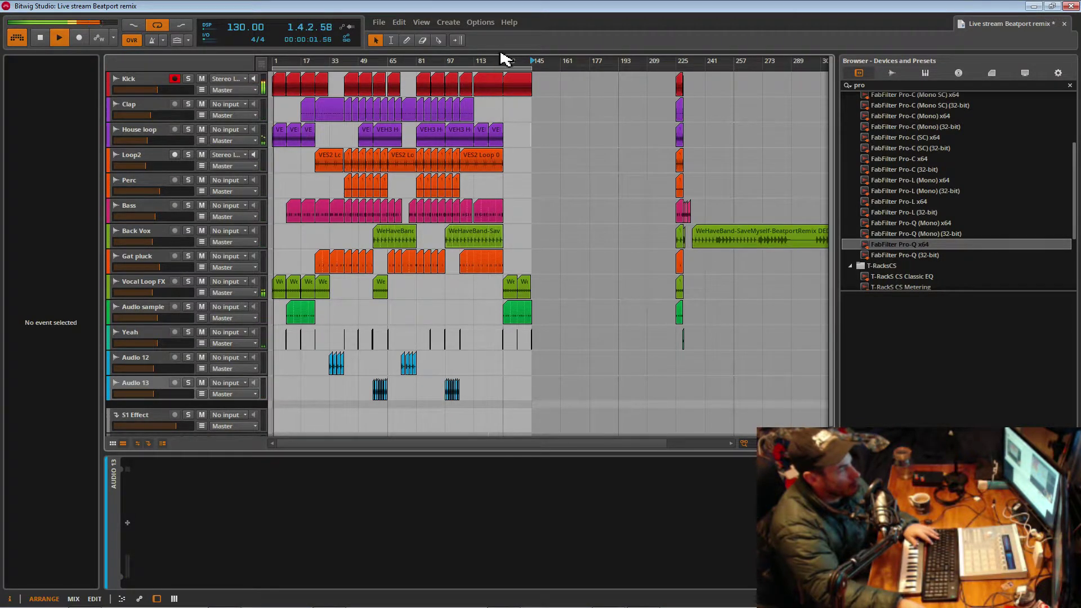
- Save the project and duplicate the last House loop clip twice to fill bars 129 to 145
{"action": "left_click_drag", "start_coordinate": [503, 60], "coordinate": [589, 62]}
{"action": "key", "text": "ctrl+s"}
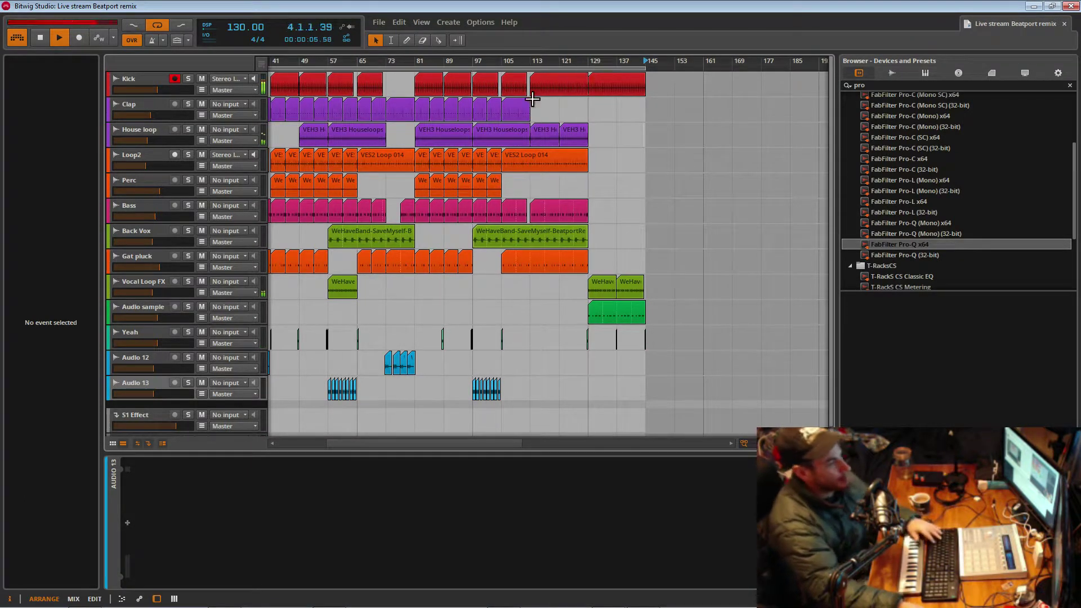
{"action": "left_click", "coordinate": [555, 140]}
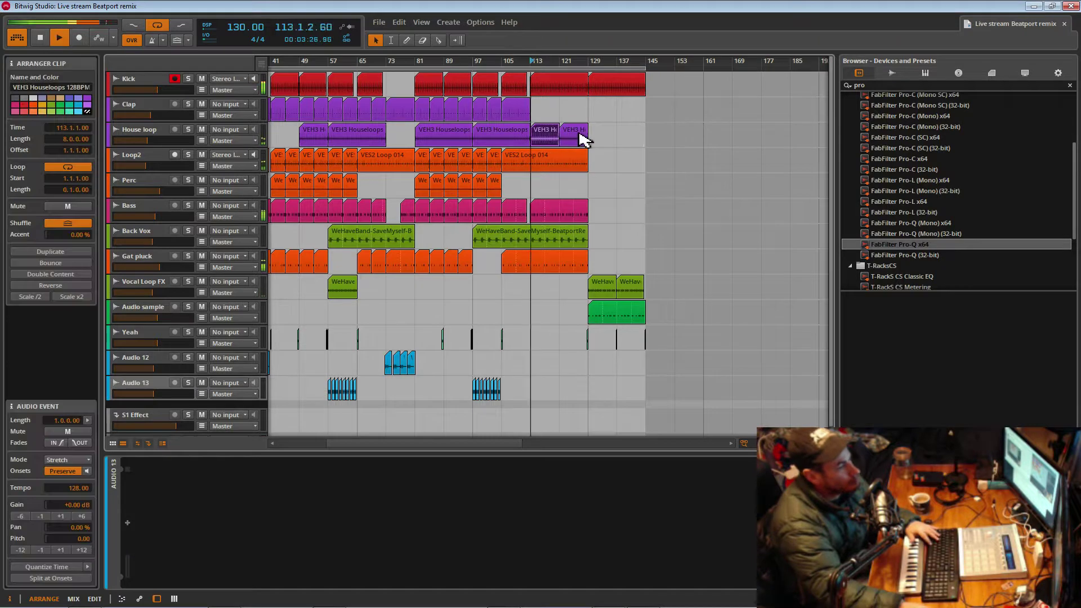
{"action": "key", "text": "space"}
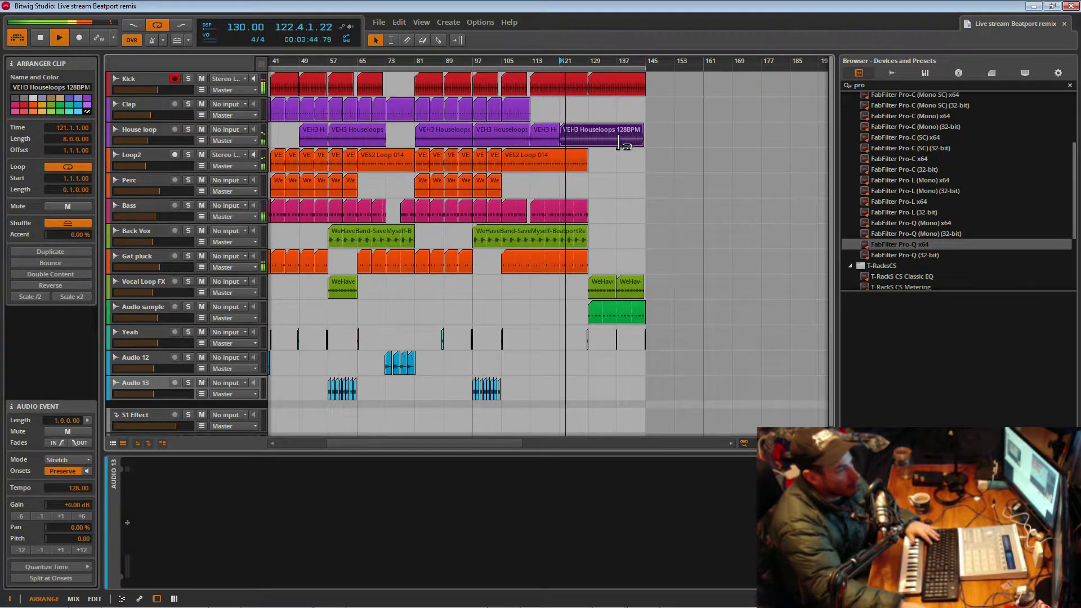
{"action": "key", "text": "ctrl+d"}
{"action": "key", "text": "ctrl+d"}
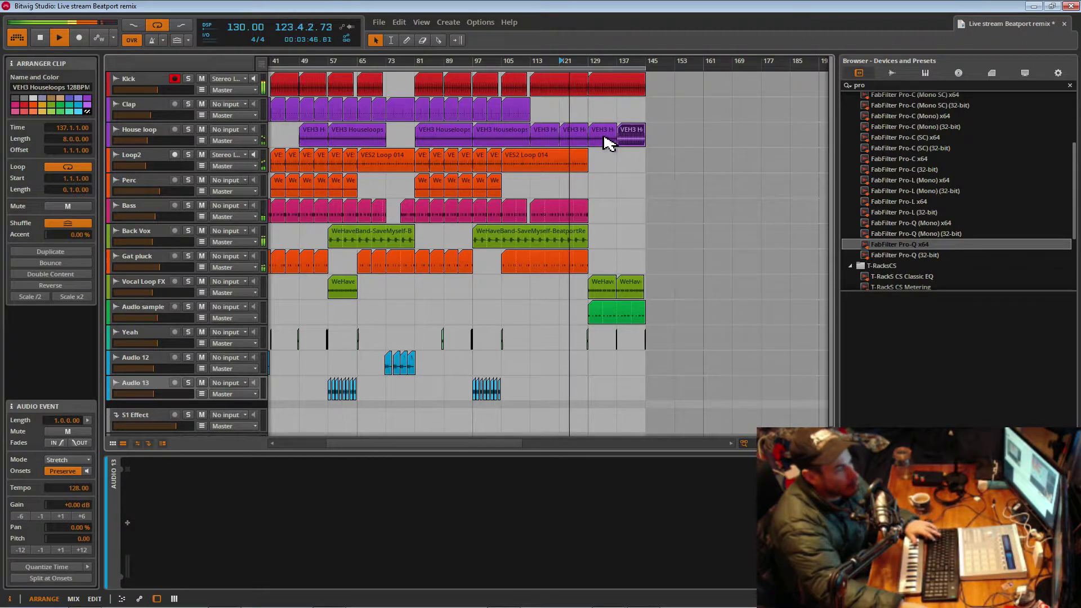
{"action": "left_click", "coordinate": [599, 131]}
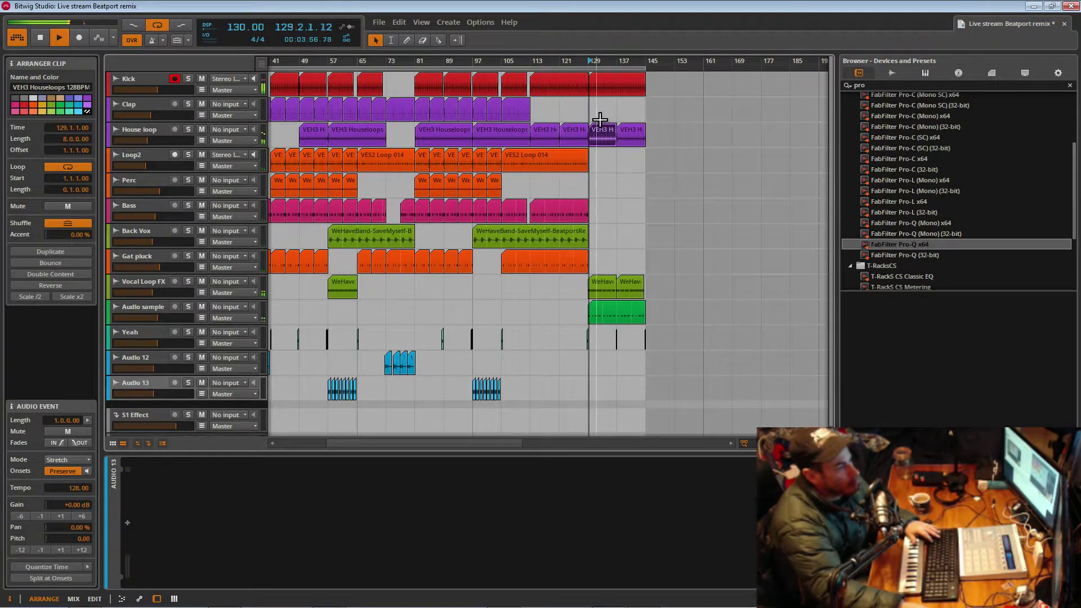
- Copy the Clap clip from bar 105 to bar 113, lengthen the copy to 16 bars and save the project
{"action": "left_click", "coordinate": [528, 111]}
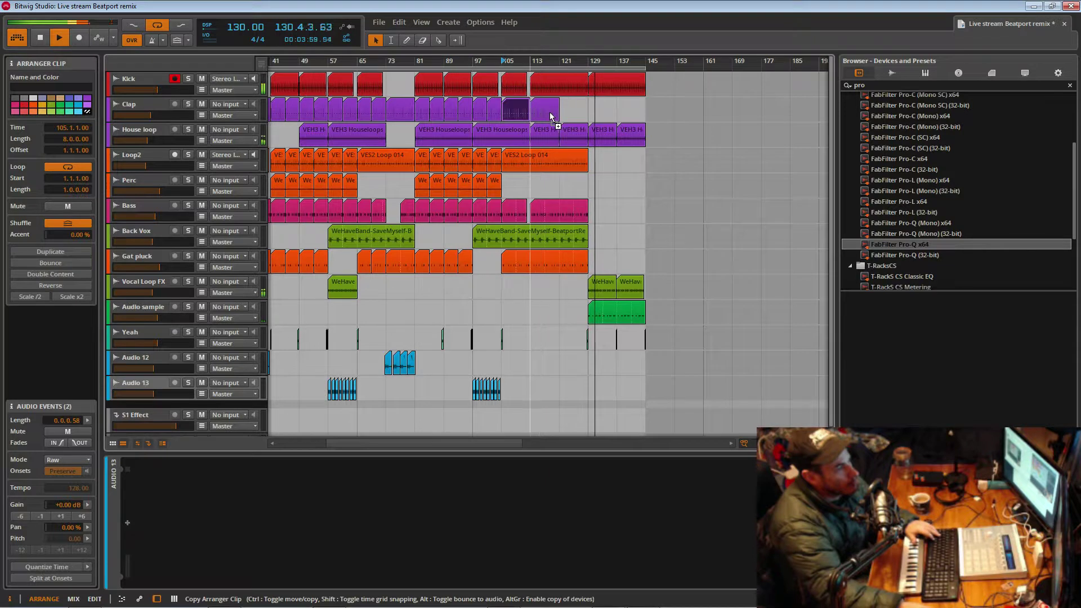
{"action": "key", "text": "ctrl+d"}
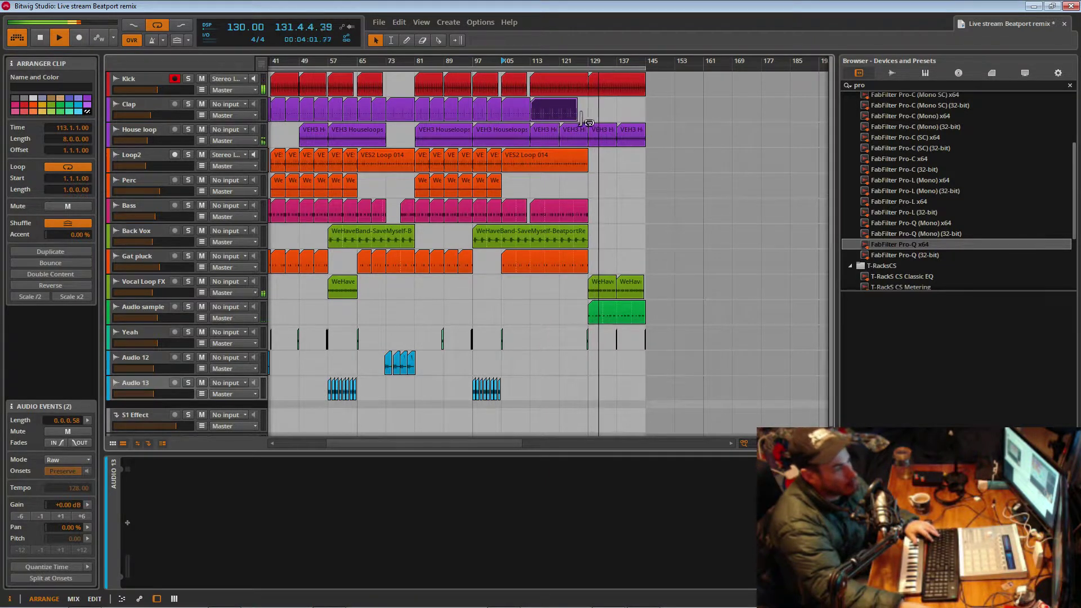
{"action": "key", "text": "space"}
{"action": "key", "text": "space"}
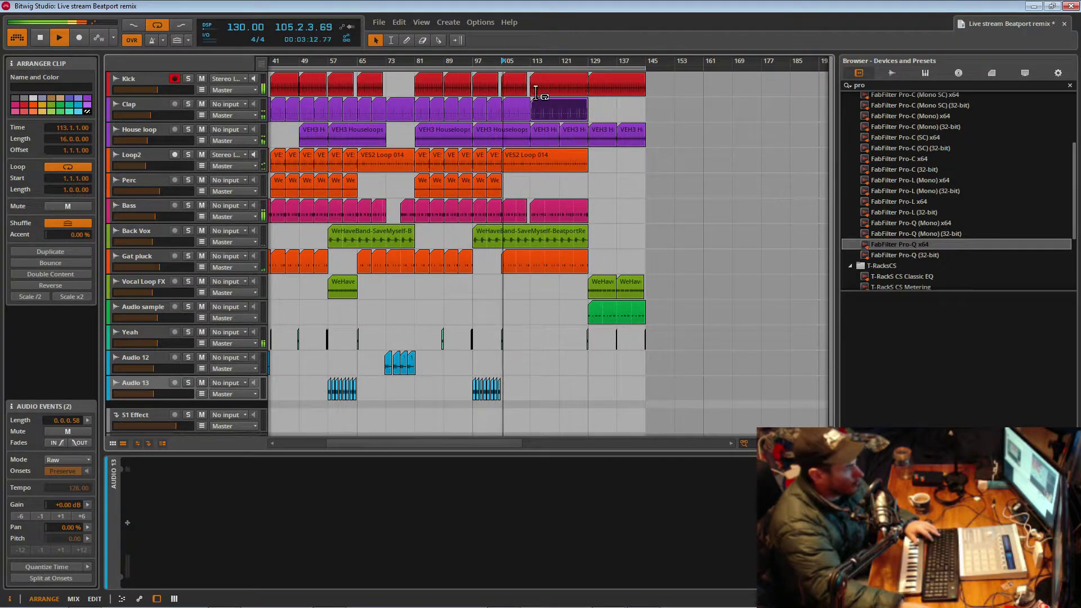
{"action": "key", "text": "ctrl+s"}
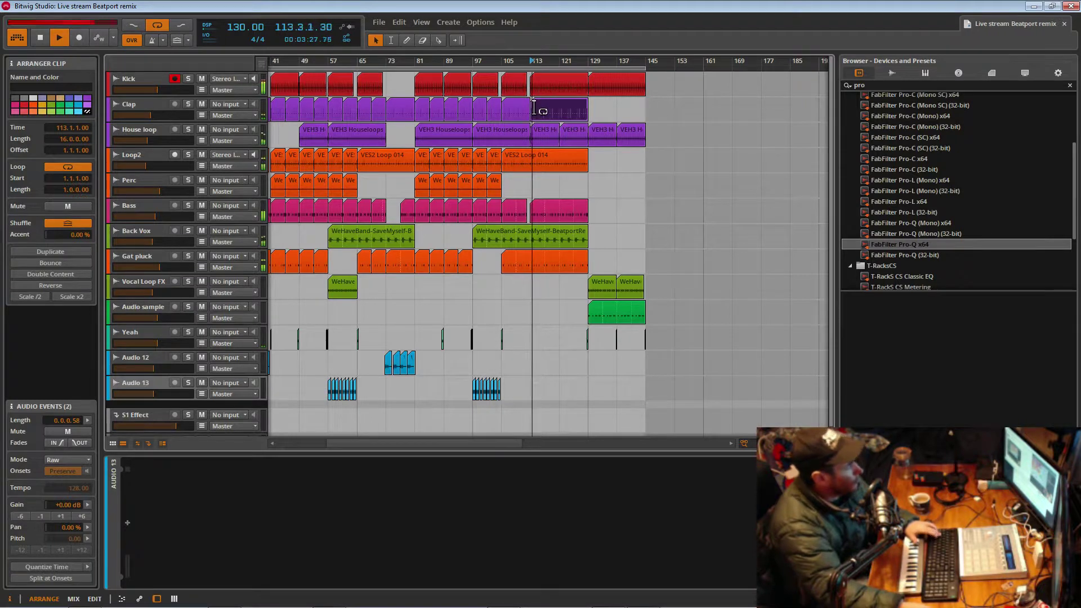
- Shorten the Kick clip at bar 113 to 8 bars so it ends at bar 121
{"action": "left_click_drag", "start_coordinate": [548, 60], "coordinate": [510, 40]}
{"action": "scroll", "coordinate": [543, 59], "scroll_direction": "up", "scroll_amount": 2}
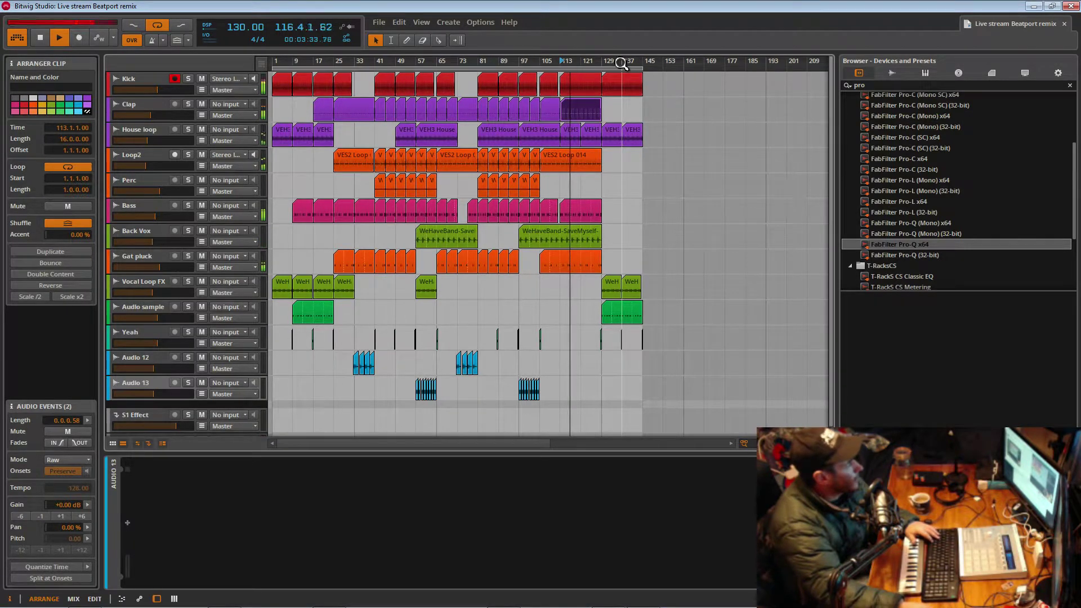
{"action": "scroll", "coordinate": [621, 62], "scroll_direction": "up", "scroll_amount": 1}
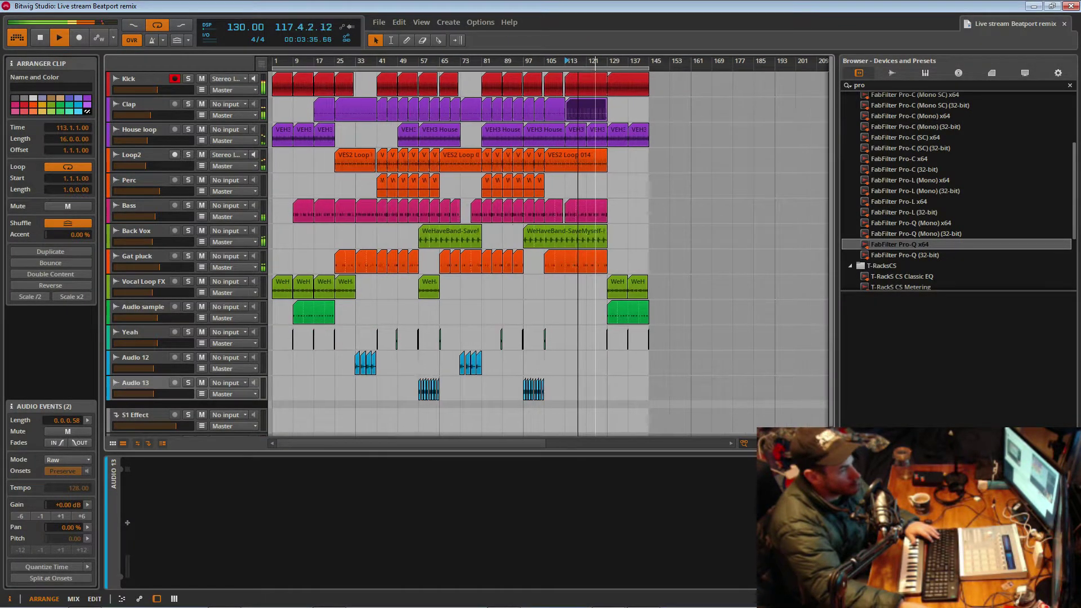
{"action": "scroll", "coordinate": [581, 162], "scroll_direction": "down", "scroll_amount": 1}
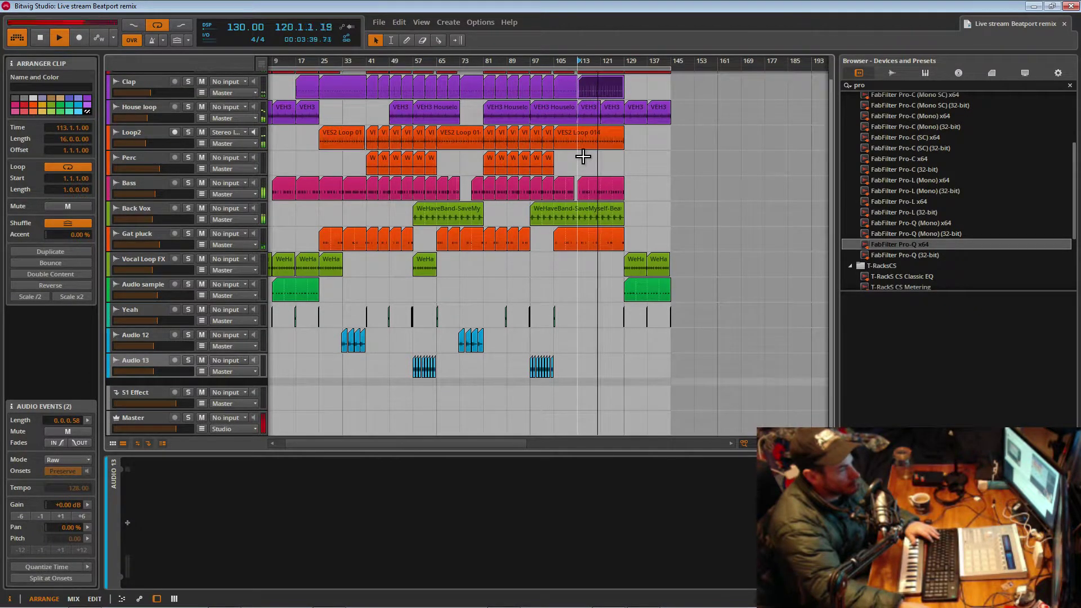
{"action": "scroll", "coordinate": [618, 121], "scroll_direction": "up", "scroll_amount": 1}
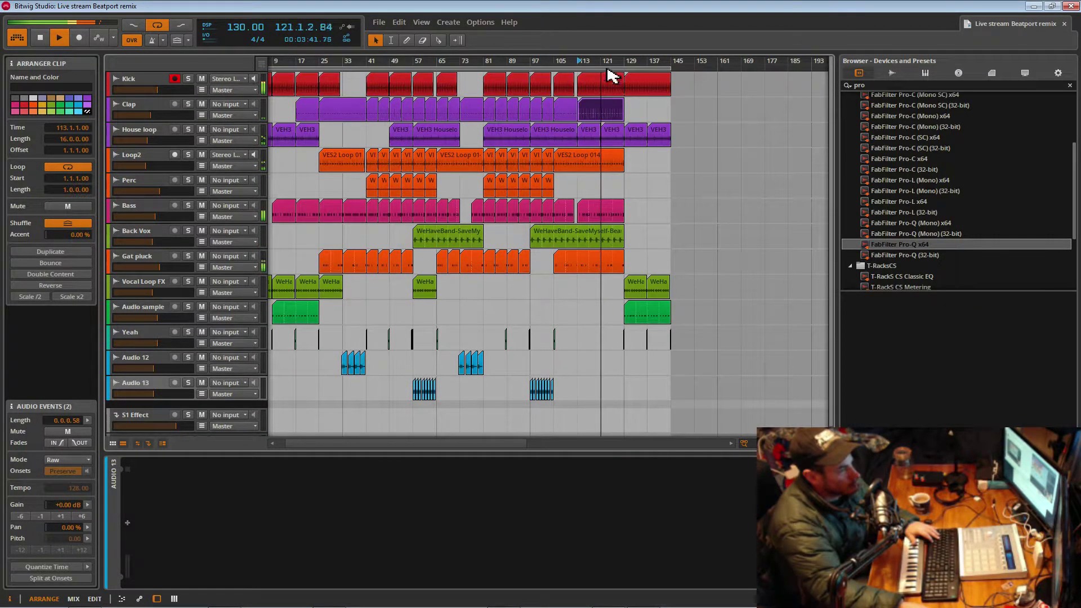
{"action": "scroll", "coordinate": [607, 64], "scroll_direction": "up", "scroll_amount": 4}
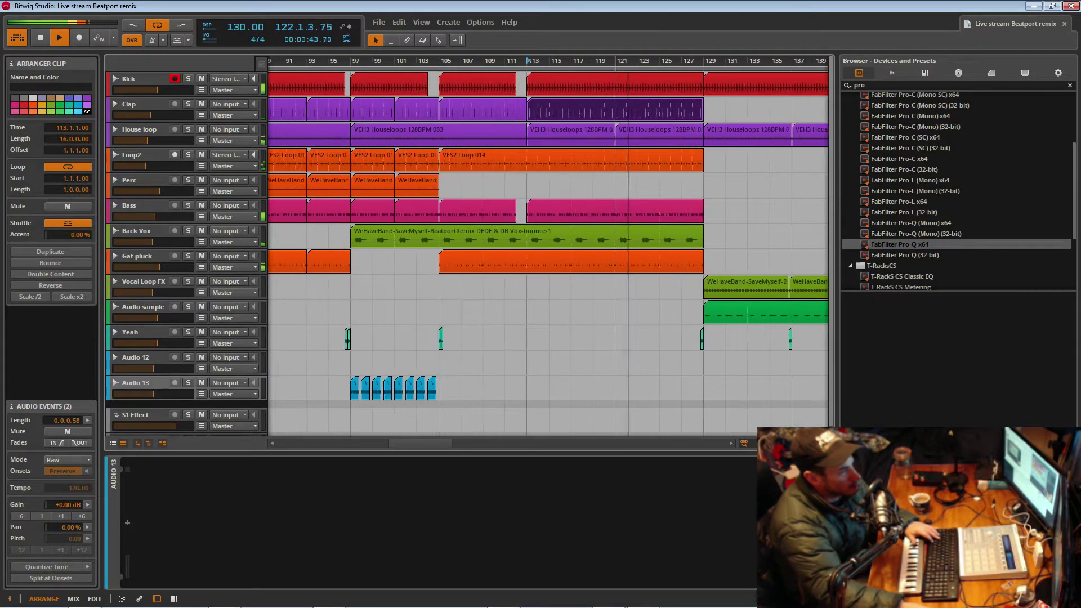
{"action": "scroll", "coordinate": [625, 102], "scroll_direction": "down", "scroll_amount": 2}
{"action": "left_click_drag", "start_coordinate": [661, 92], "coordinate": [620, 75]}
{"action": "scroll", "coordinate": [557, 68], "scroll_direction": "up", "scroll_amount": 3}
{"action": "scroll", "coordinate": [557, 68], "scroll_direction": "down", "scroll_amount": 4}
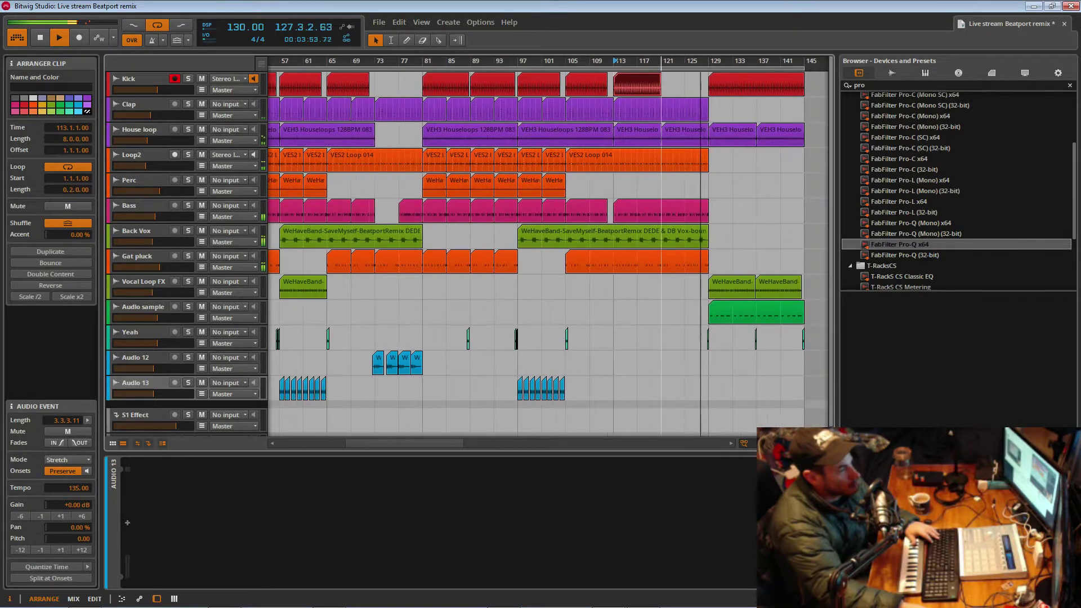
{"action": "mouse_move", "coordinate": [661, 75]}
{"action": "left_mouse_down"}
{"action": "mouse_move", "coordinate": [662, 55]}
{"action": "mouse_move", "coordinate": [664, 75]}
{"action": "left_mouse_up"}
- Shorten the Kick clip at bar 105 to end at bar 109 and duplicate the bar 113 Kick clip to bar 121
{"action": "scroll", "coordinate": [557, 67], "scroll_direction": "down", "scroll_amount": 4}
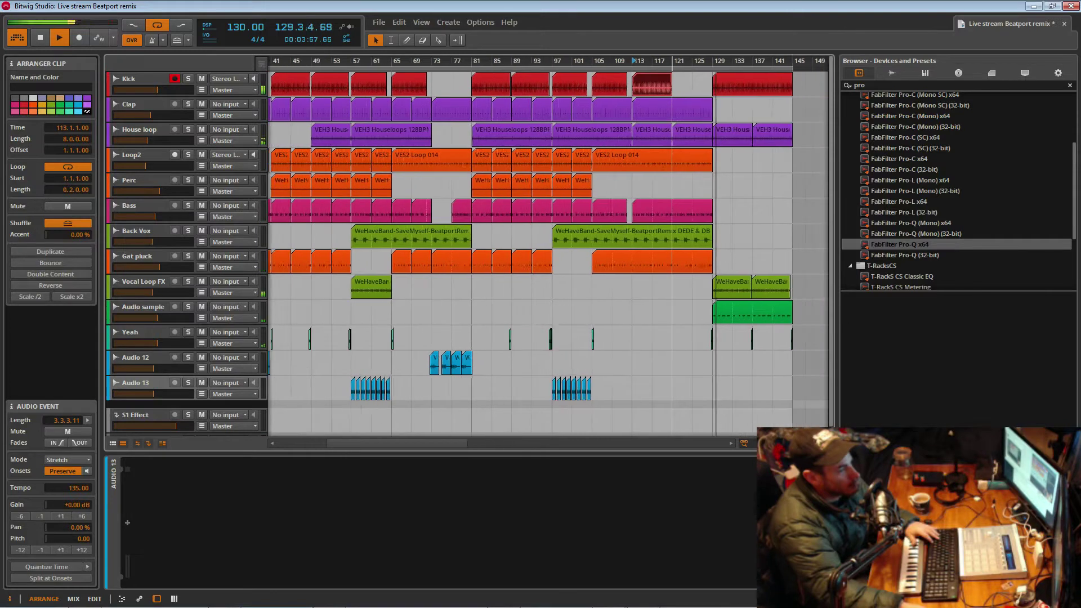
{"action": "scroll", "coordinate": [678, 64], "scroll_direction": "up", "scroll_amount": 4}
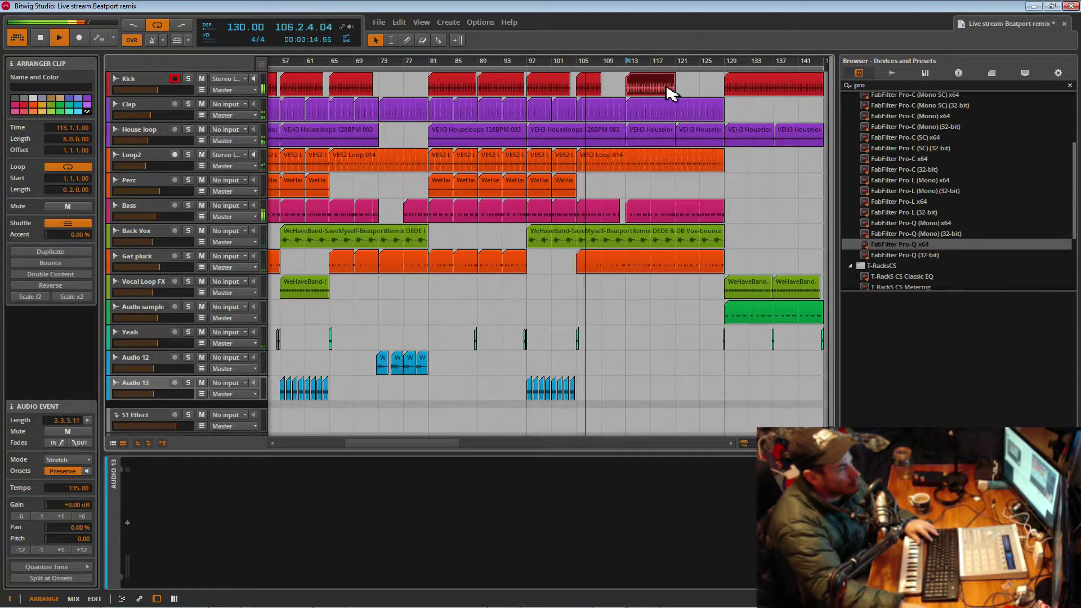
{"action": "key", "text": "ctrl+d"}
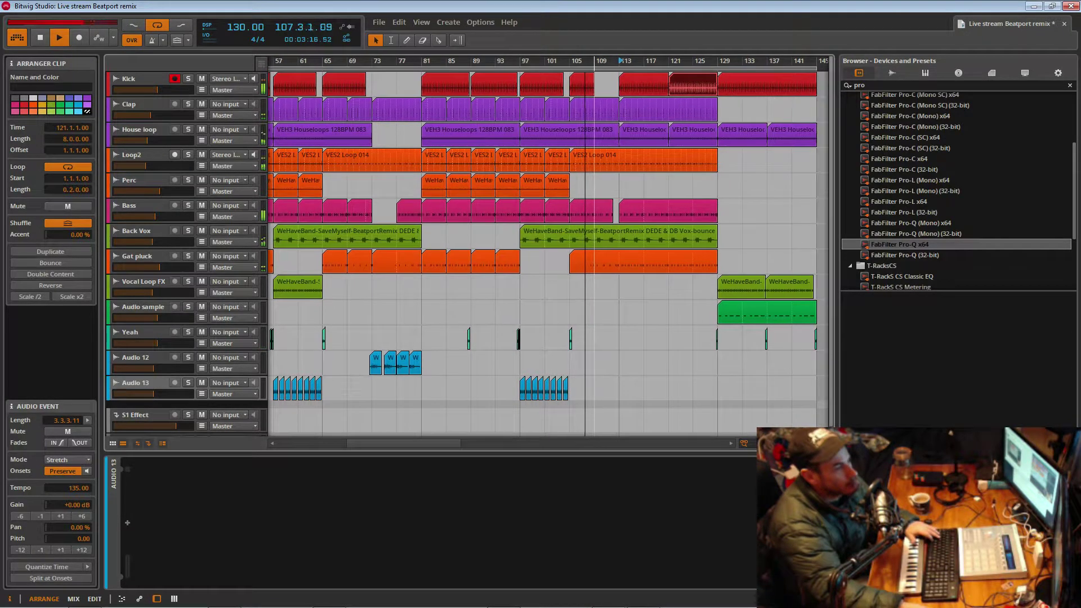
- Play back the section from about bar 107 to bar 115 and check the clip layout around the new Kick gap
{"action": "scroll", "coordinate": [588, 85], "scroll_direction": "down", "scroll_amount": 1}
{"action": "scroll", "coordinate": [585, 64], "scroll_direction": "down", "scroll_amount": 1}
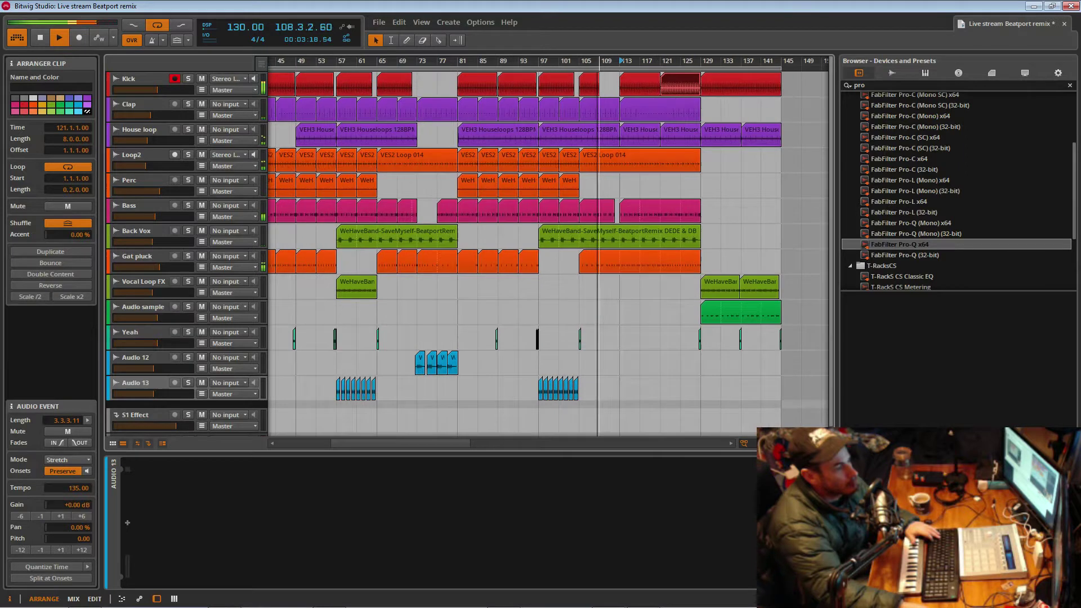
{"action": "scroll", "coordinate": [586, 64], "scroll_direction": "up", "scroll_amount": 3}
{"action": "scroll", "coordinate": [586, 64], "scroll_direction": "down", "scroll_amount": 2}
{"action": "scroll", "coordinate": [549, 248], "scroll_direction": "down", "scroll_amount": 2}
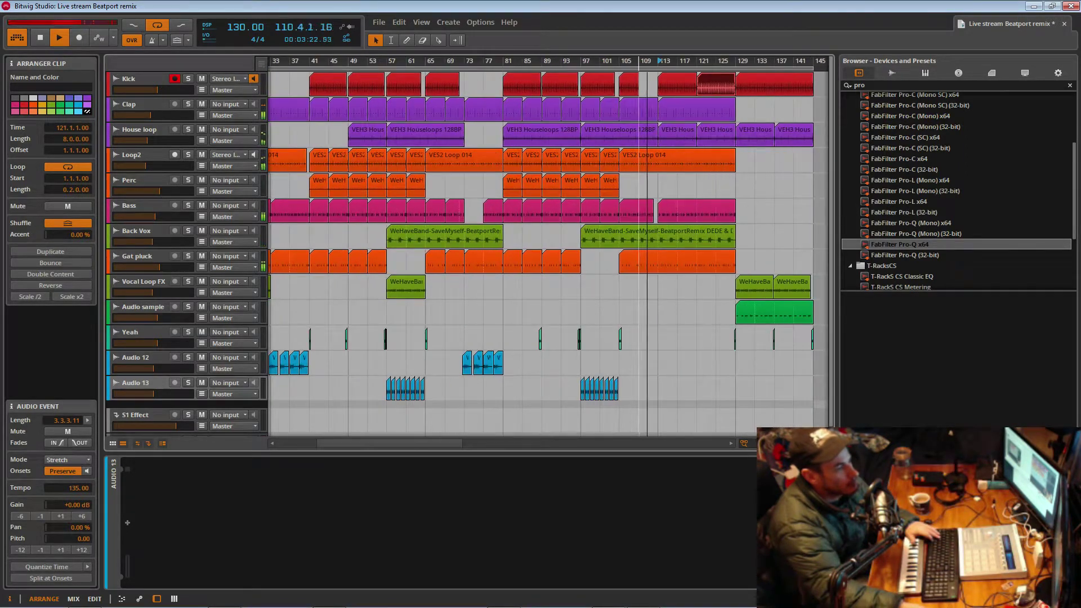
{"action": "scroll", "coordinate": [549, 248], "scroll_direction": "down", "scroll_amount": 2}
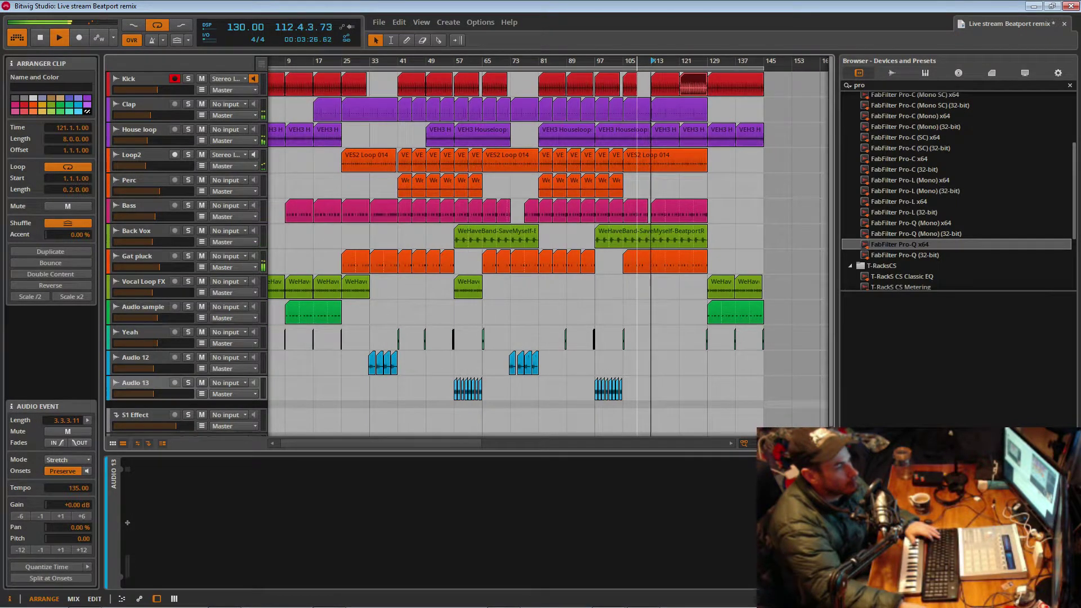
{"action": "scroll", "coordinate": [549, 248], "scroll_direction": "up", "scroll_amount": 3}
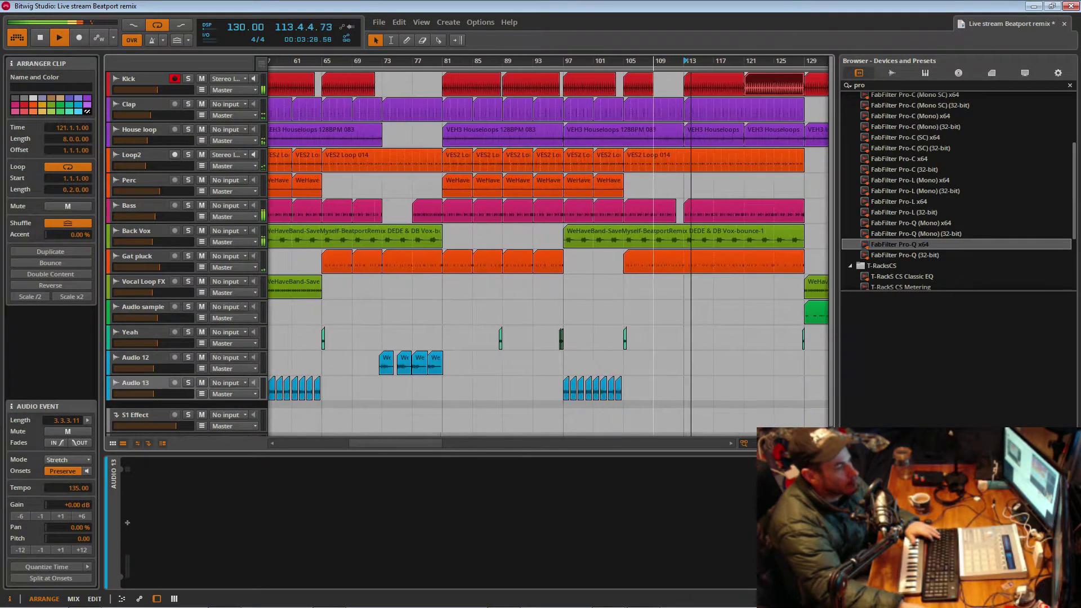
{"action": "scroll", "coordinate": [549, 248], "scroll_direction": "down", "scroll_amount": 2}
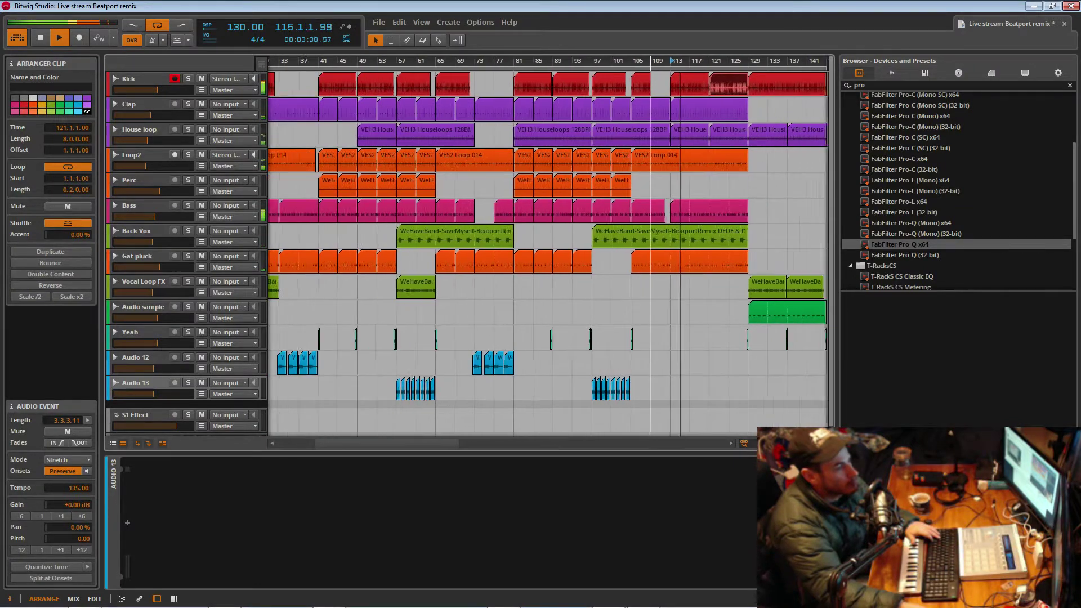
- Copy the 4-bar Perc clip from bar 101 to bar 113 and duplicate it to fill the track up to bar 129
{"action": "left_click", "coordinate": [630, 185]}
{"action": "left_click_drag", "start_coordinate": [628, 187], "coordinate": [677, 187]}
{"action": "key", "text": "space"}
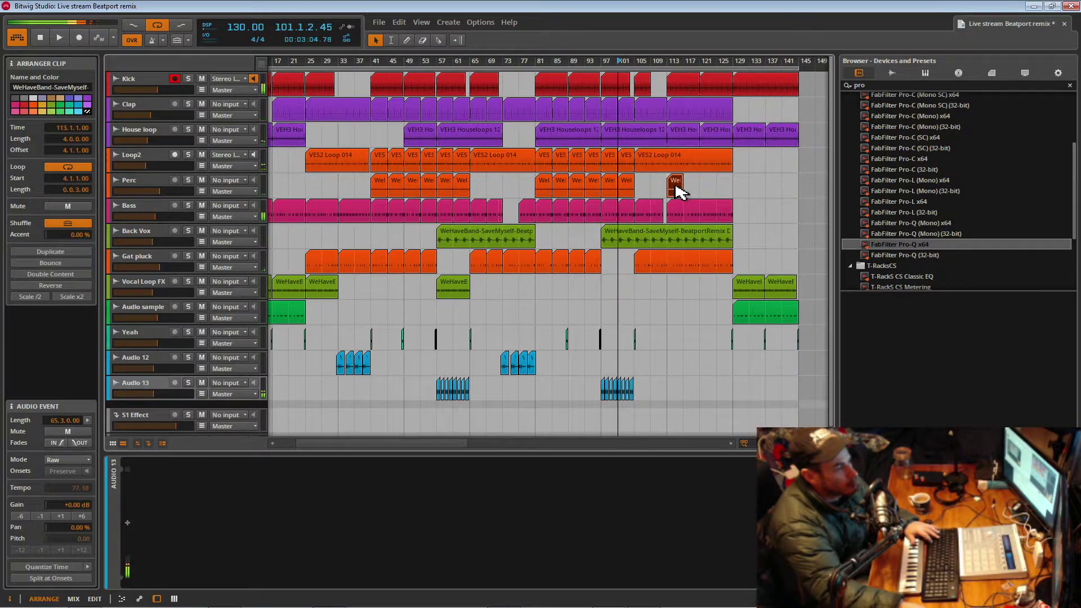
{"action": "left_click_drag", "start_coordinate": [683, 194], "coordinate": [732, 197]}
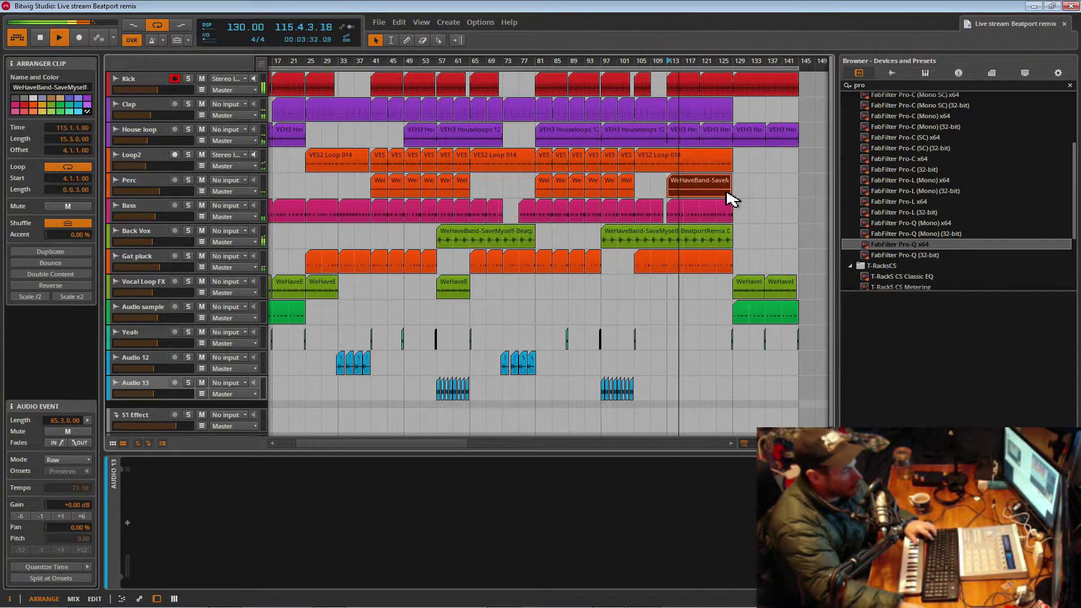
{"action": "key", "text": "ctrl+z"}
{"action": "mouse_move", "coordinate": [741, 193]}
{"action": "left_mouse_down"}
{"action": "mouse_move", "coordinate": [692, 201]}
{"action": "mouse_move", "coordinate": [709, 188]}
{"action": "mouse_move", "coordinate": [775, 188]}
{"action": "mouse_move", "coordinate": [729, 189]}
{"action": "left_mouse_up"}
{"action": "left_click_drag", "start_coordinate": [706, 67], "coordinate": [706, 41]}
{"action": "left_click_drag", "start_coordinate": [698, 90], "coordinate": [704, 68]}
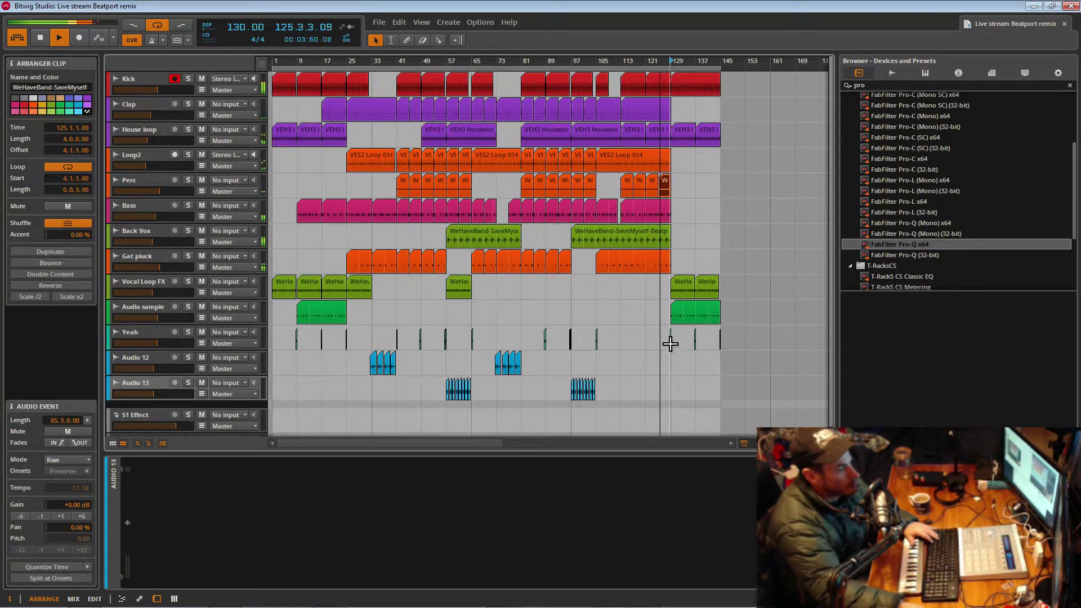
- Copy the 8-bar Vocal Loop FX clip from bar 129 to bars 113, 121 and 97
{"action": "left_click", "coordinate": [620, 189]}
{"action": "left_click_drag", "start_coordinate": [681, 295], "coordinate": [648, 298]}
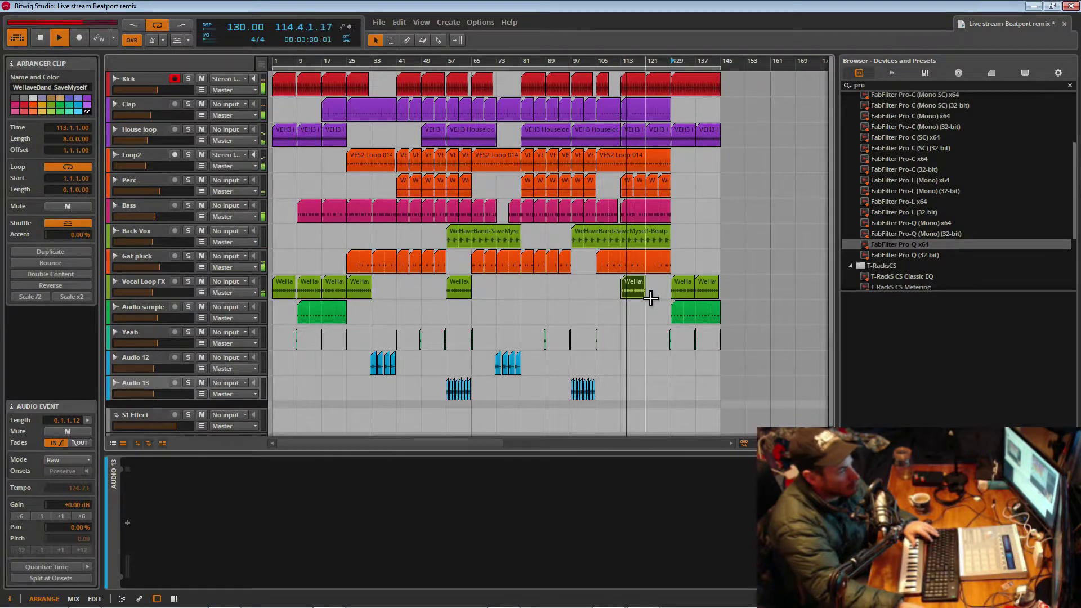
{"action": "key", "text": "ctrl+d"}
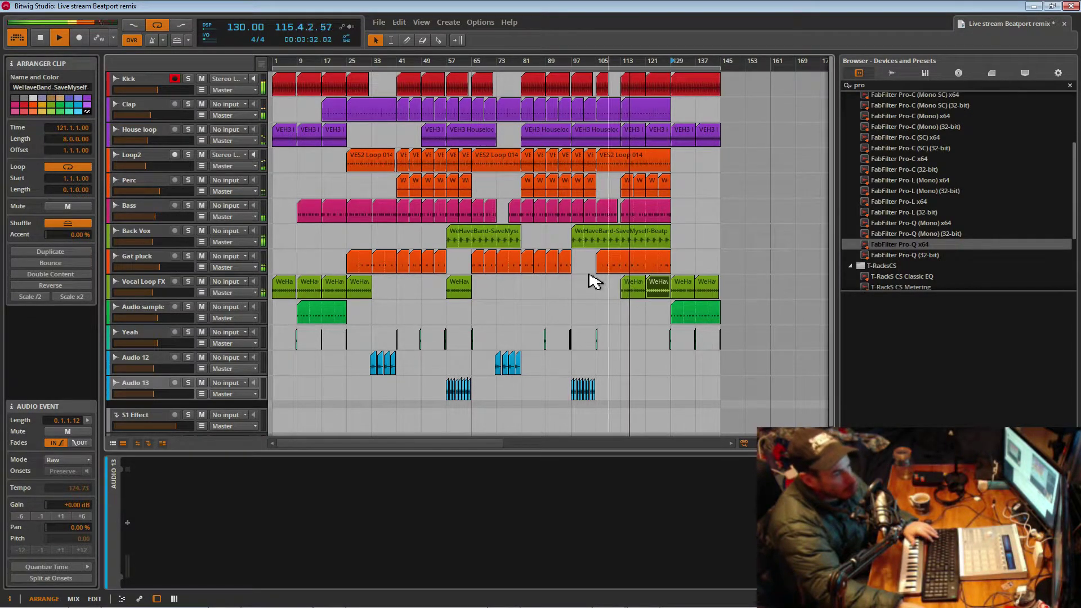
{"action": "left_click_drag", "start_coordinate": [635, 296], "coordinate": [581, 301]}
- Copy the Yeah clip just before bar 129 to beat 120.4 on the same track
{"action": "left_click", "coordinate": [643, 298]}
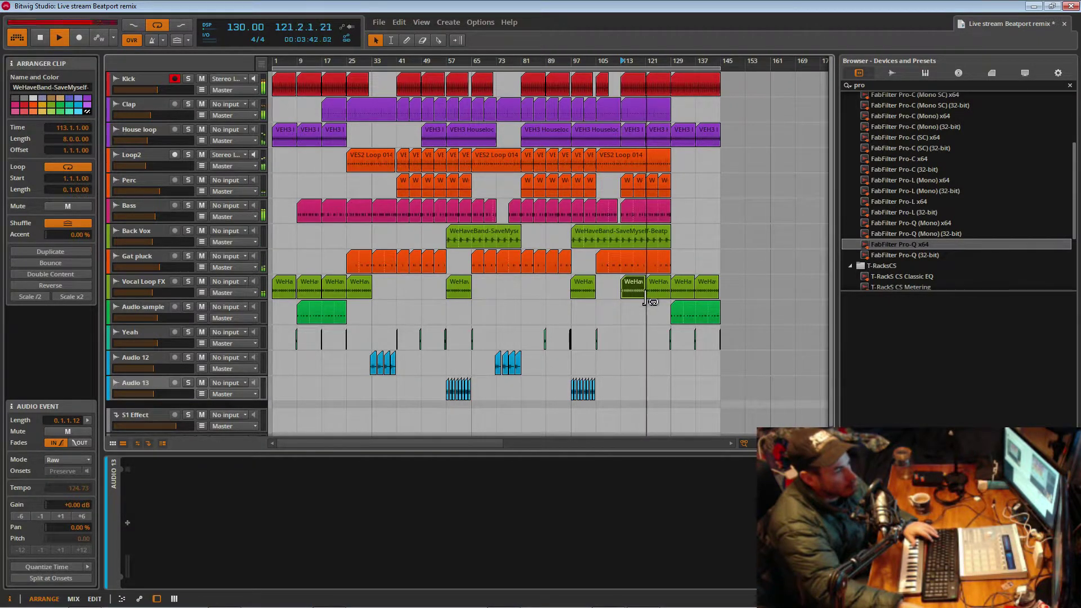
{"action": "scroll", "coordinate": [642, 298], "scroll_direction": "up", "scroll_amount": 3}
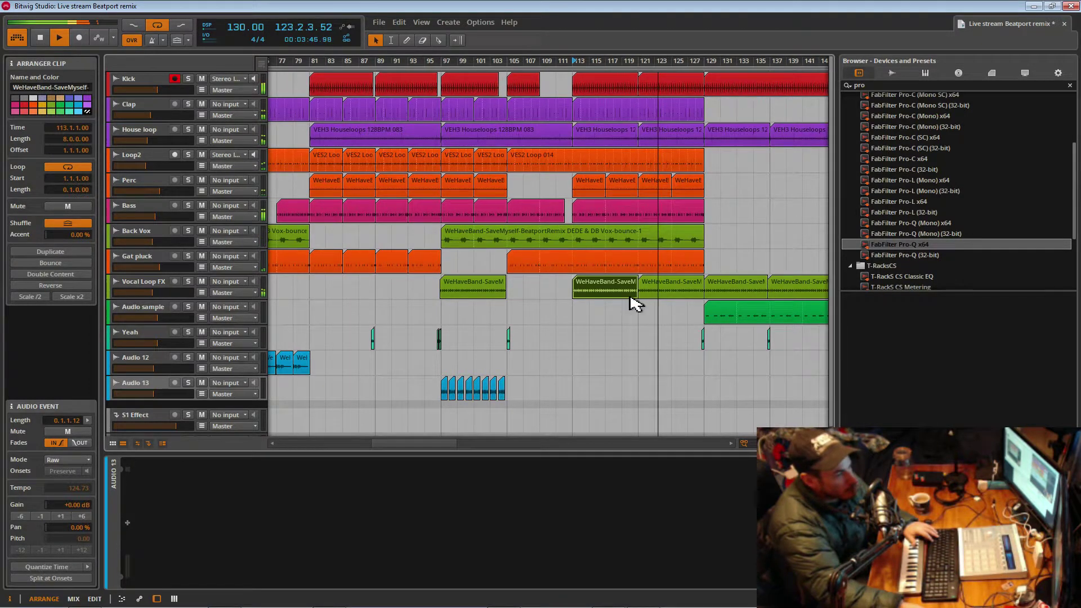
{"action": "left_click_drag", "start_coordinate": [668, 62], "coordinate": [620, 259]}
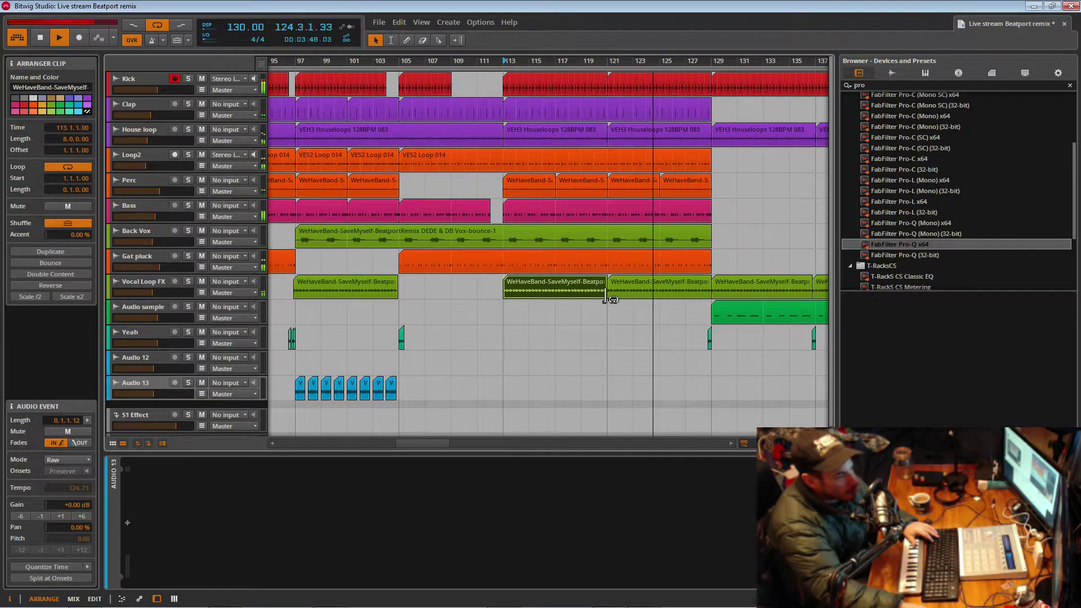
{"action": "left_click", "coordinate": [706, 343]}
{"action": "left_click_drag", "start_coordinate": [705, 346], "coordinate": [603, 343]}
{"action": "scroll", "coordinate": [603, 342], "scroll_direction": "up", "scroll_amount": 3}
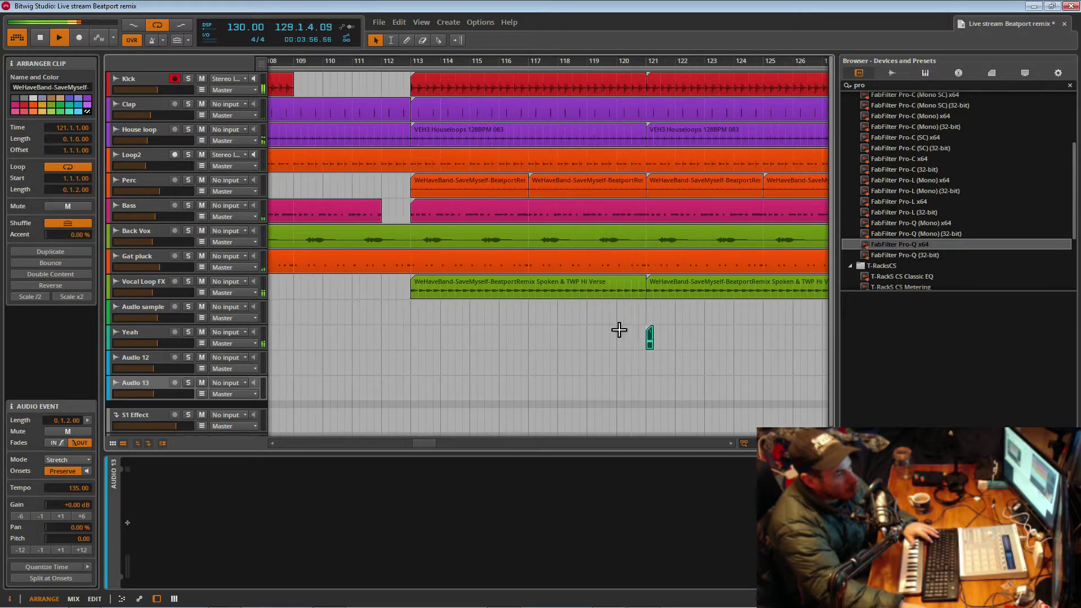
{"action": "left_click_drag", "start_coordinate": [650, 347], "coordinate": [642, 342]}
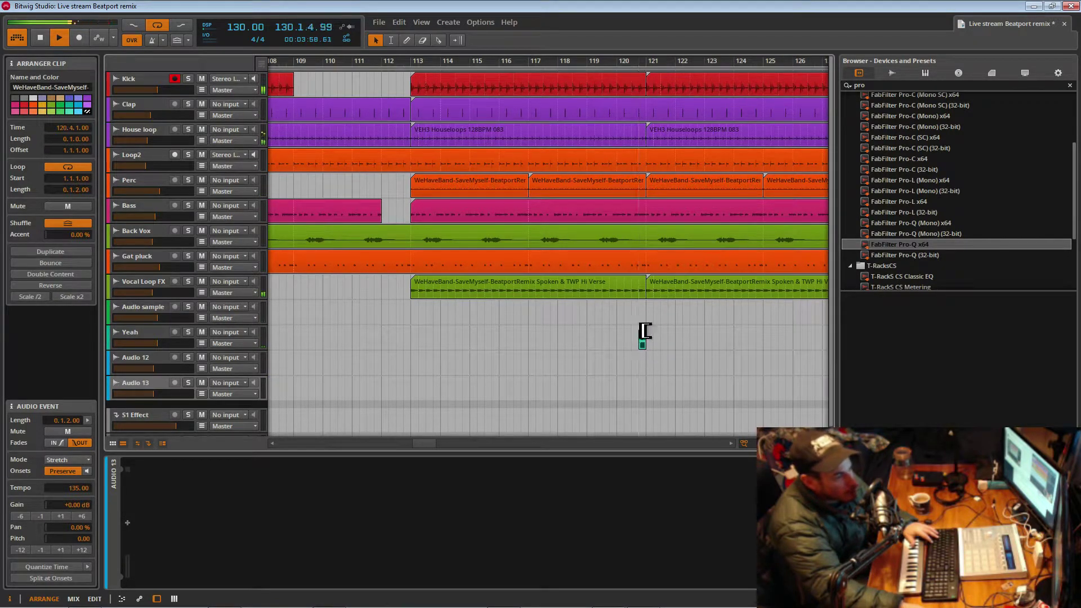
- Shorten the Vocal Loop FX clip at bar 113 to 7 bars 3 beats and play from its new end
{"action": "left_click", "coordinate": [641, 322]}
{"action": "key", "text": "space"}
{"action": "left_click_drag", "start_coordinate": [644, 293], "coordinate": [638, 299]}
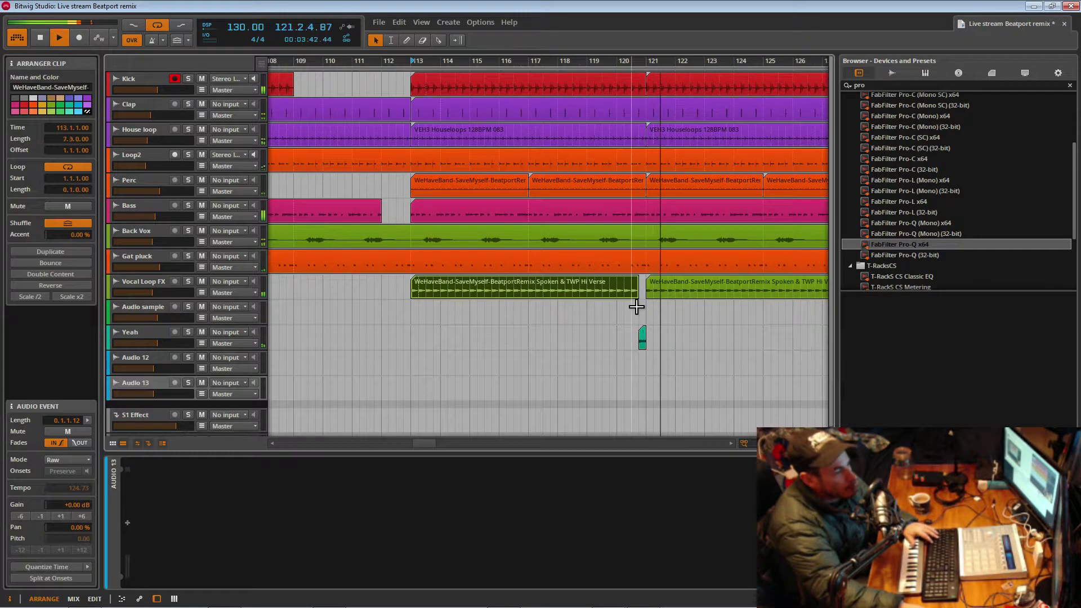
{"action": "left_click", "coordinate": [636, 311]}
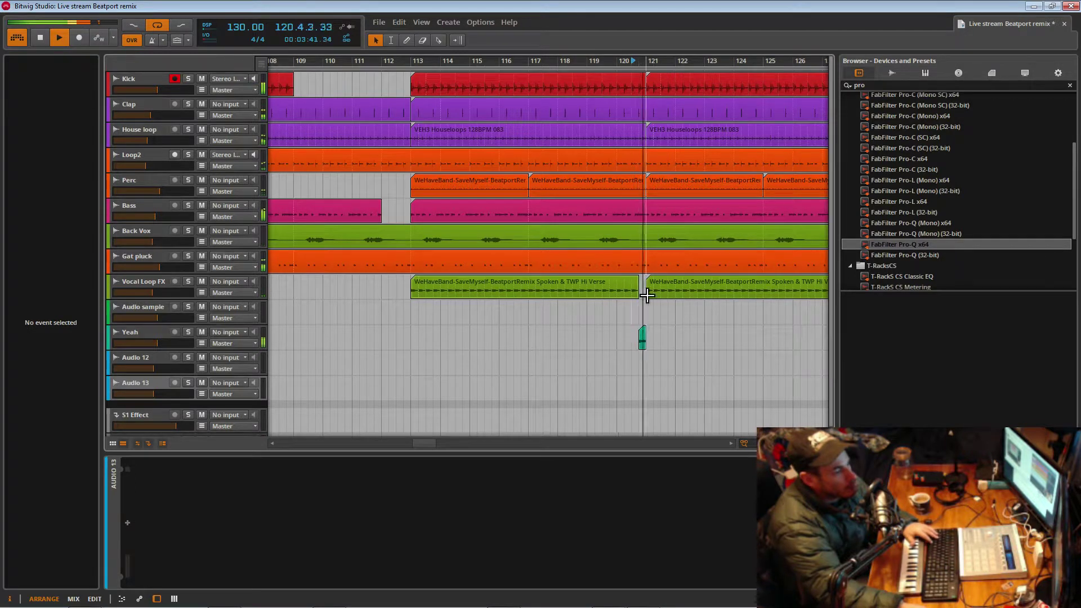
- Extend the Vocal Loop FX clip at bar 113 back to 8 bars and shorten the Kick clip at bar 113 to 7 bars 3 beats
{"action": "left_click_drag", "start_coordinate": [709, 61], "coordinate": [681, 92]}
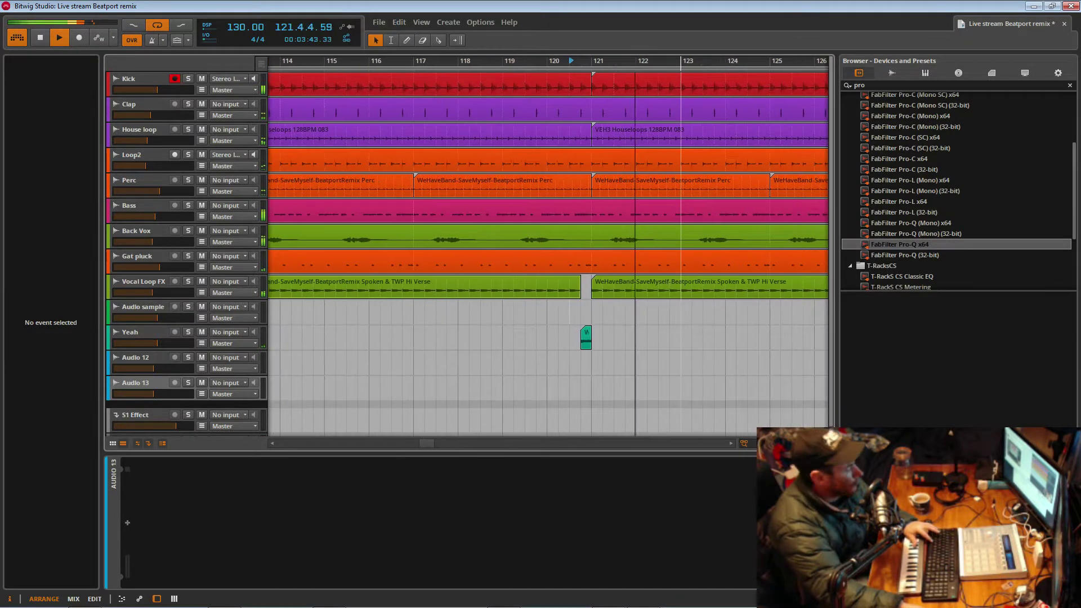
{"action": "left_click_drag", "start_coordinate": [584, 299], "coordinate": [591, 290]}
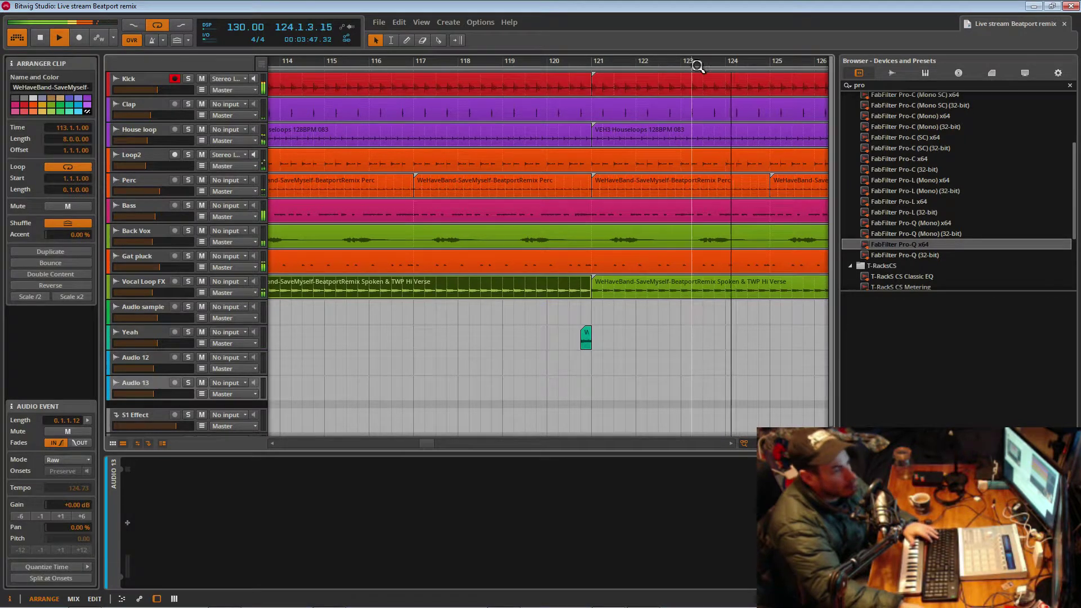
{"action": "left_click_drag", "start_coordinate": [697, 65], "coordinate": [636, 15]}
{"action": "left_click_drag", "start_coordinate": [637, 62], "coordinate": [613, 45]}
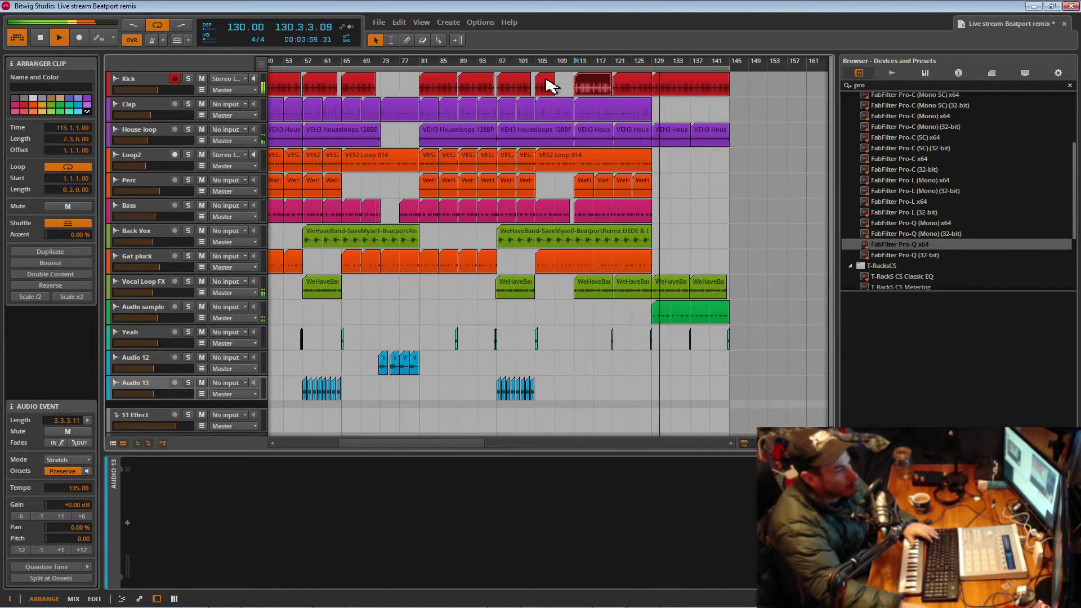
- Shorten the Kick clip at bar 97 to end at bar 103 and lengthen the one at bar 105 to end one beat before bar 113
{"action": "key", "text": "space"}
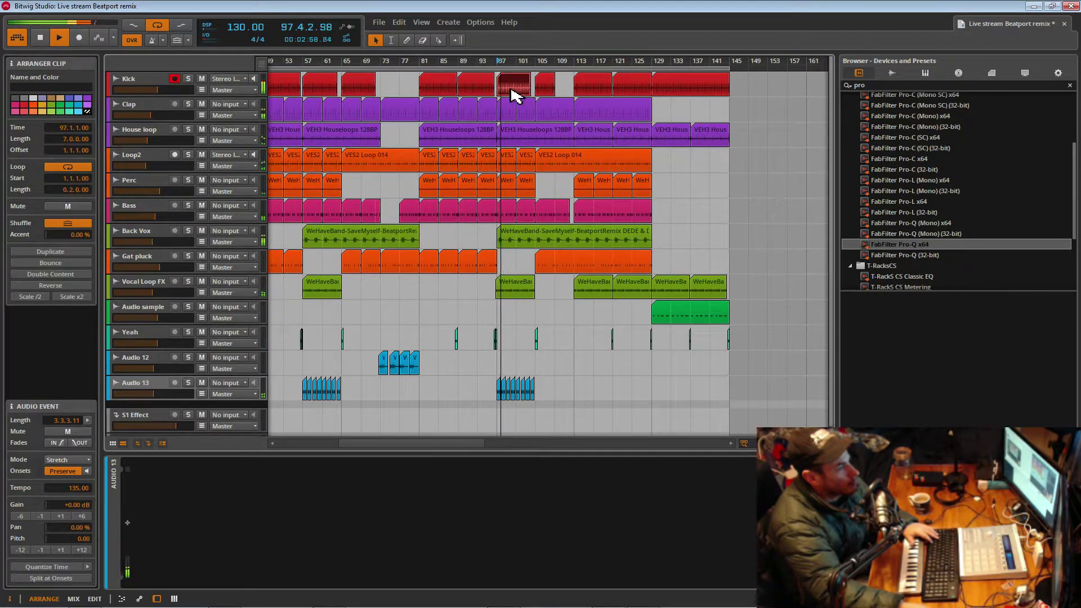
{"action": "left_click_drag", "start_coordinate": [540, 68], "coordinate": [526, 96]}
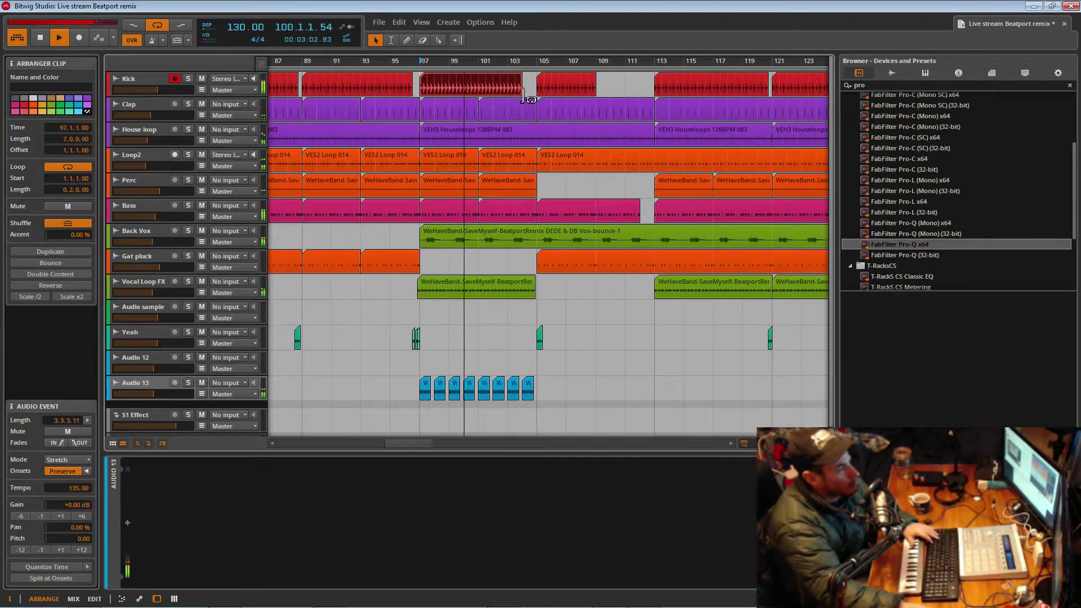
{"action": "mouse_move", "coordinate": [546, 96]}
{"action": "left_mouse_down"}
{"action": "mouse_move", "coordinate": [560, 69]}
{"action": "mouse_move", "coordinate": [566, 86]}
{"action": "mouse_move", "coordinate": [542, 96]}
{"action": "mouse_move", "coordinate": [543, 78]}
{"action": "mouse_move", "coordinate": [544, 94]}
{"action": "left_mouse_up"}
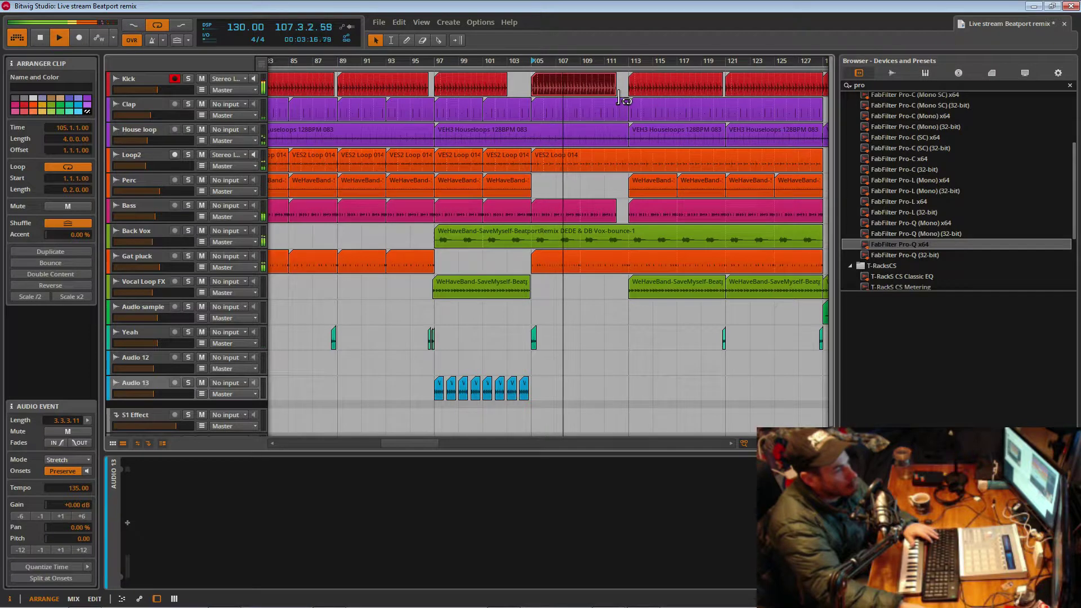
{"action": "mouse_move", "coordinate": [626, 65]}
{"action": "left_mouse_down"}
{"action": "mouse_move", "coordinate": [625, 84]}
{"action": "mouse_move", "coordinate": [613, 4]}
{"action": "mouse_move", "coordinate": [618, 63]}
{"action": "left_mouse_up"}
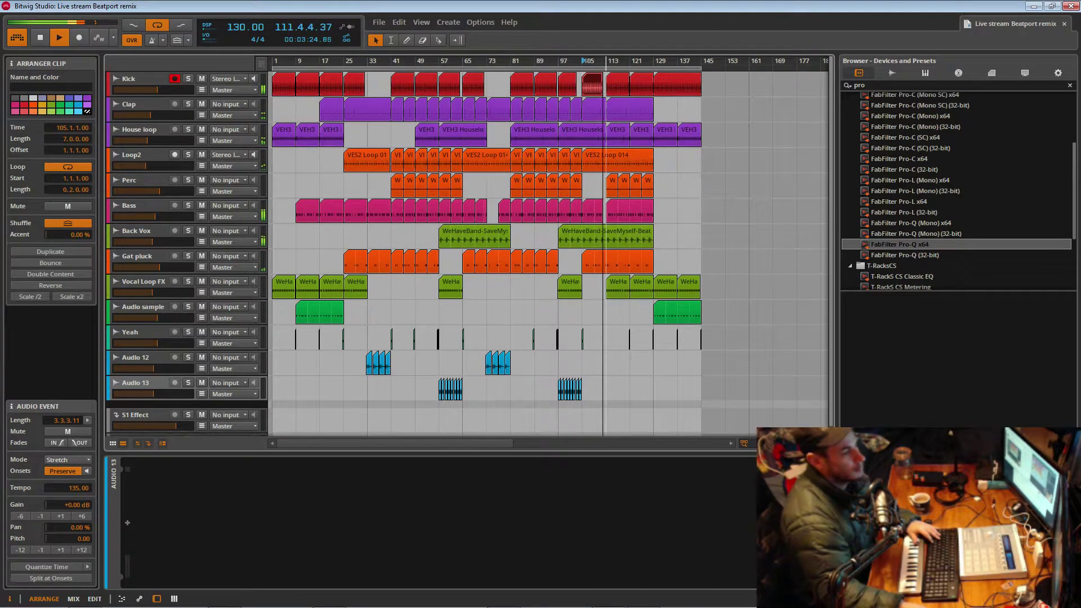
{"action": "left_click_drag", "start_coordinate": [604, 61], "coordinate": [608, 95]}
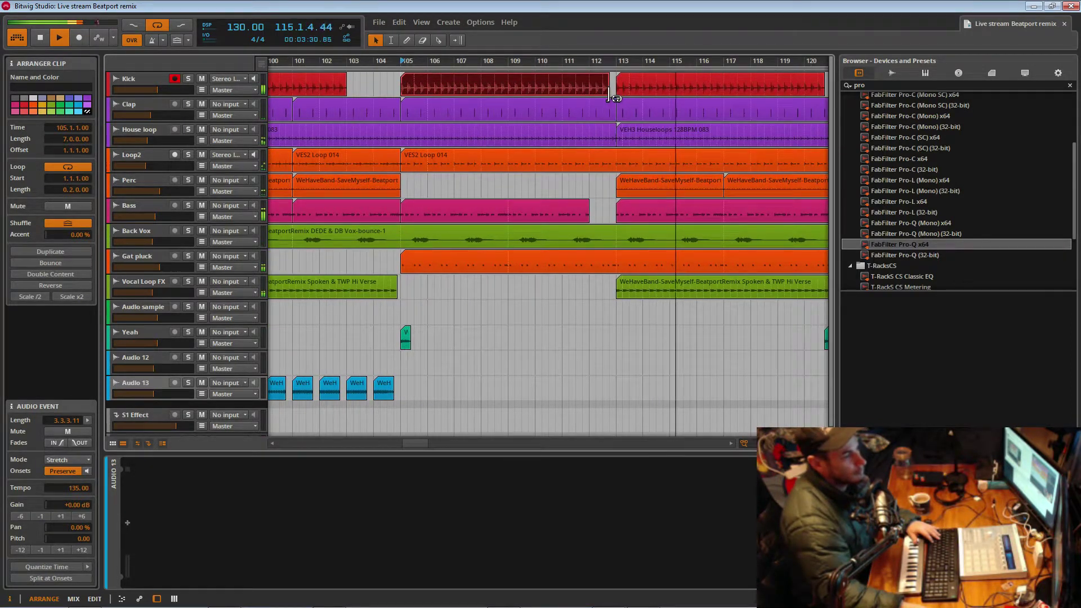
- Play the arrangement from bar 105 and again from about bar 112 to check the transition into bar 113
{"action": "left_click", "coordinate": [592, 113]}
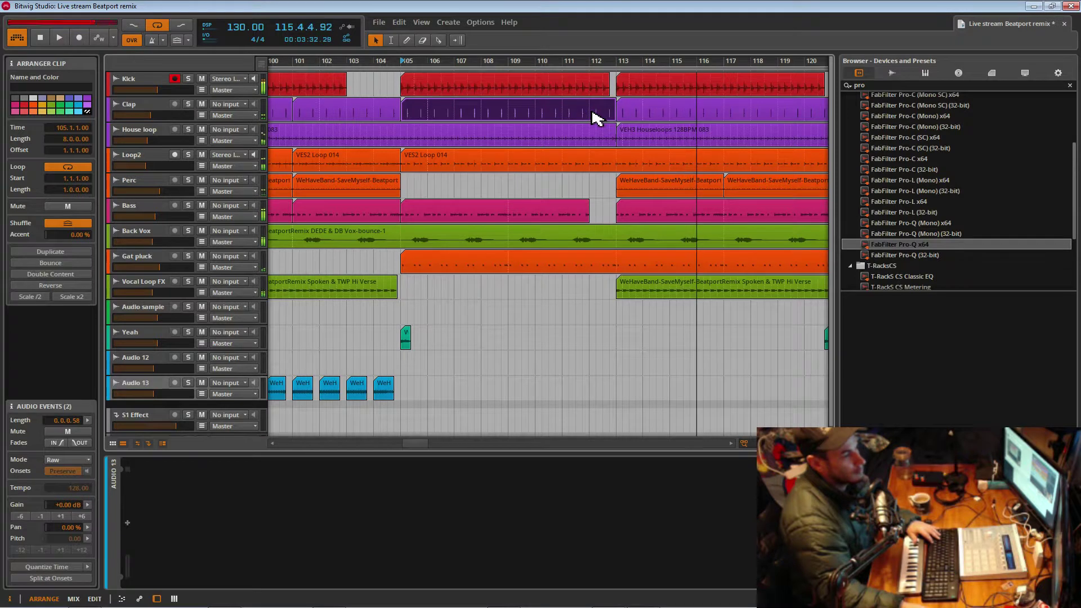
{"action": "left_click", "coordinate": [592, 181]}
{"action": "key", "text": "space"}
{"action": "key", "text": "space"}
{"action": "key", "text": "space"}
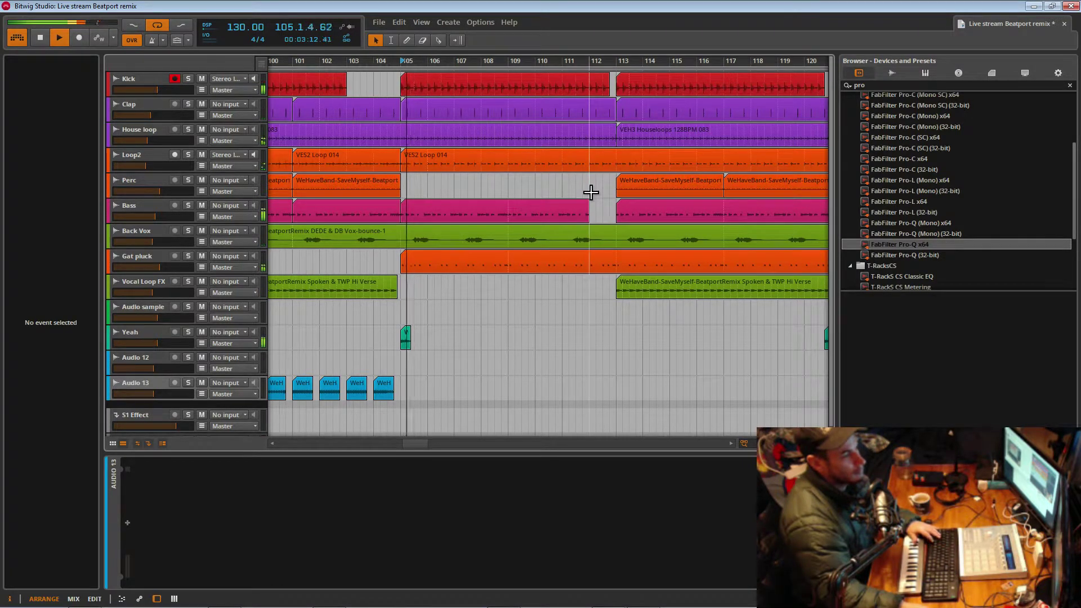
{"action": "key", "text": "space"}
- Audition the Bass track from bars 65 and 77 and copy the 4-bar Bass clip at bar 77 to bar 133
{"action": "left_click_drag", "start_coordinate": [637, 61], "coordinate": [626, 47]}
{"action": "scroll", "coordinate": [630, 63], "scroll_direction": "down", "scroll_amount": 5}
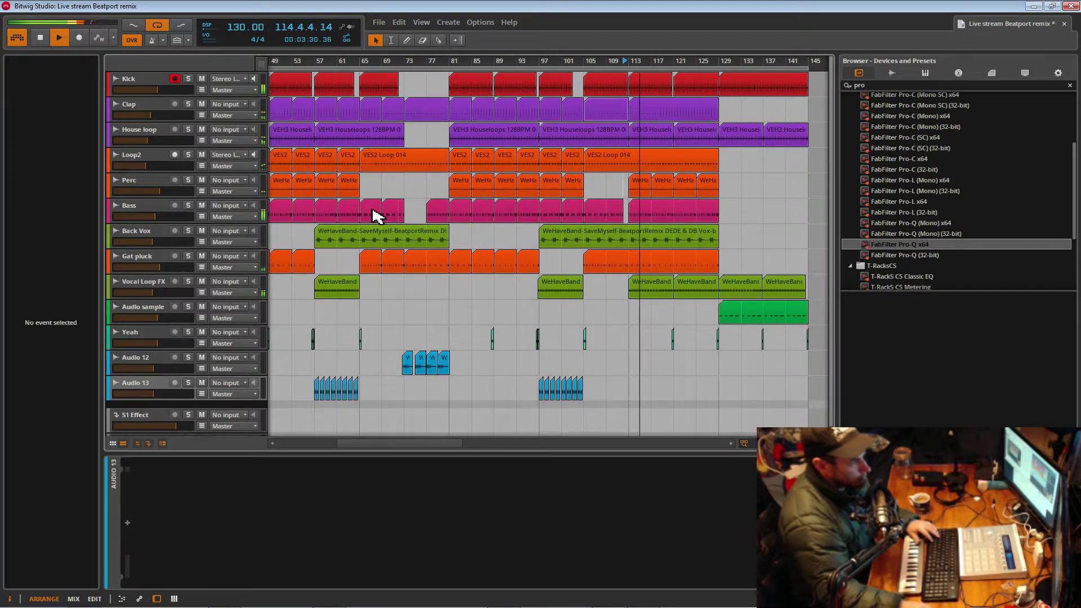
{"action": "left_click", "coordinate": [369, 211]}
{"action": "key", "text": "space"}
{"action": "key", "text": "space"}
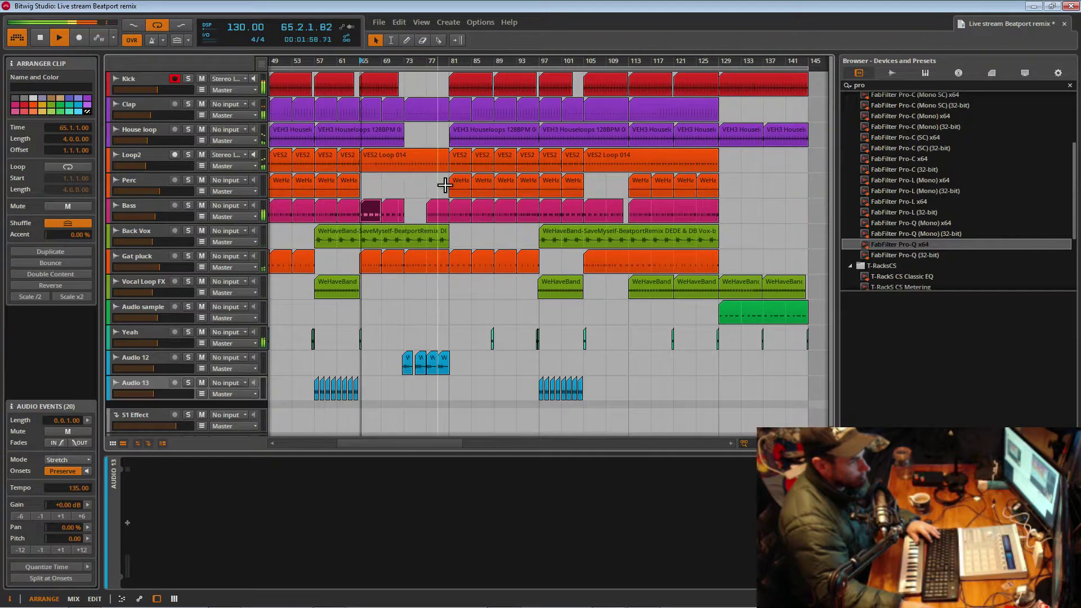
{"action": "left_click", "coordinate": [441, 204]}
{"action": "key", "text": "space"}
{"action": "key", "text": "space"}
{"action": "left_click_drag", "start_coordinate": [438, 211], "coordinate": [750, 213]}
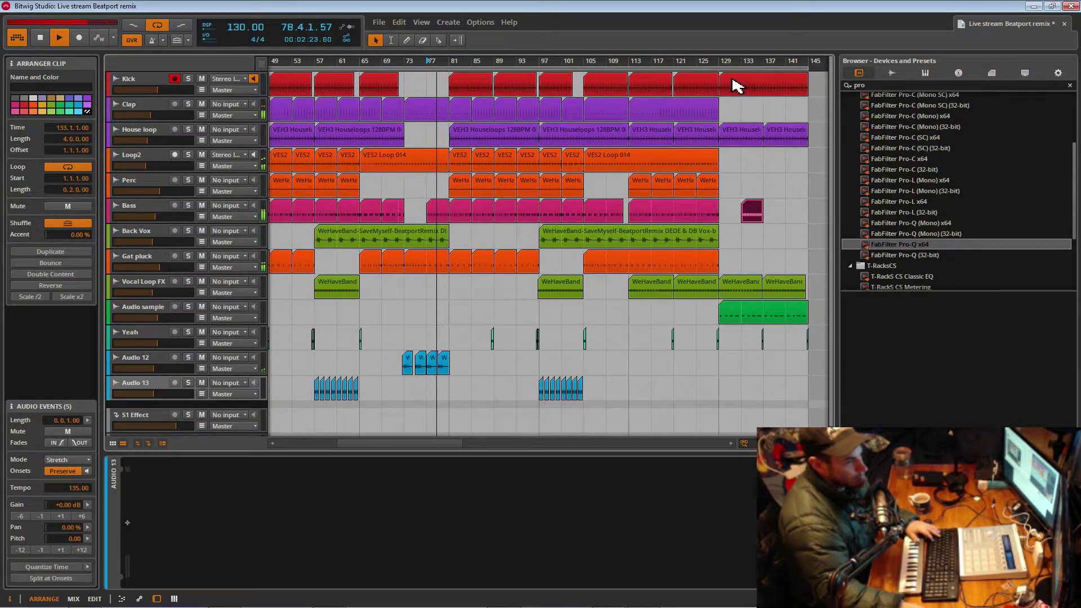
- Trim the copied Bass clip to one bar, place it at bar 112 to fill the gap before bar 113, and play it
{"action": "scroll", "coordinate": [730, 179], "scroll_direction": "up", "scroll_amount": 3}
{"action": "left_click_drag", "start_coordinate": [779, 222], "coordinate": [289, 220]}
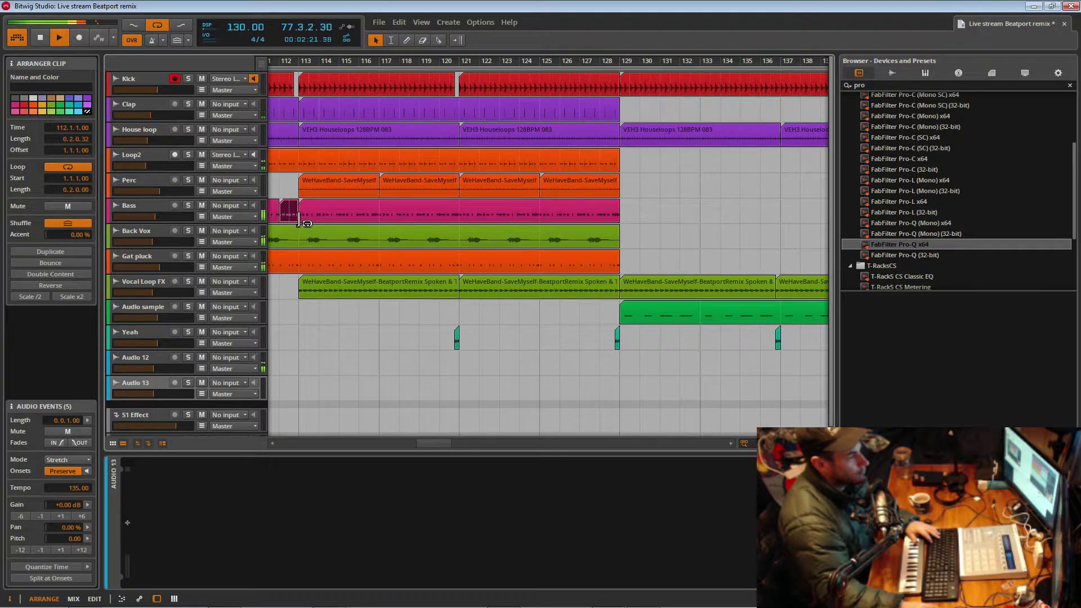
{"action": "left_click", "coordinate": [279, 189]}
{"action": "key", "text": "space"}
{"action": "key", "text": "space"}
{"action": "left_click_drag", "start_coordinate": [329, 61], "coordinate": [556, 113]}
{"action": "scroll", "coordinate": [538, 217], "scroll_direction": "down", "scroll_amount": 5}
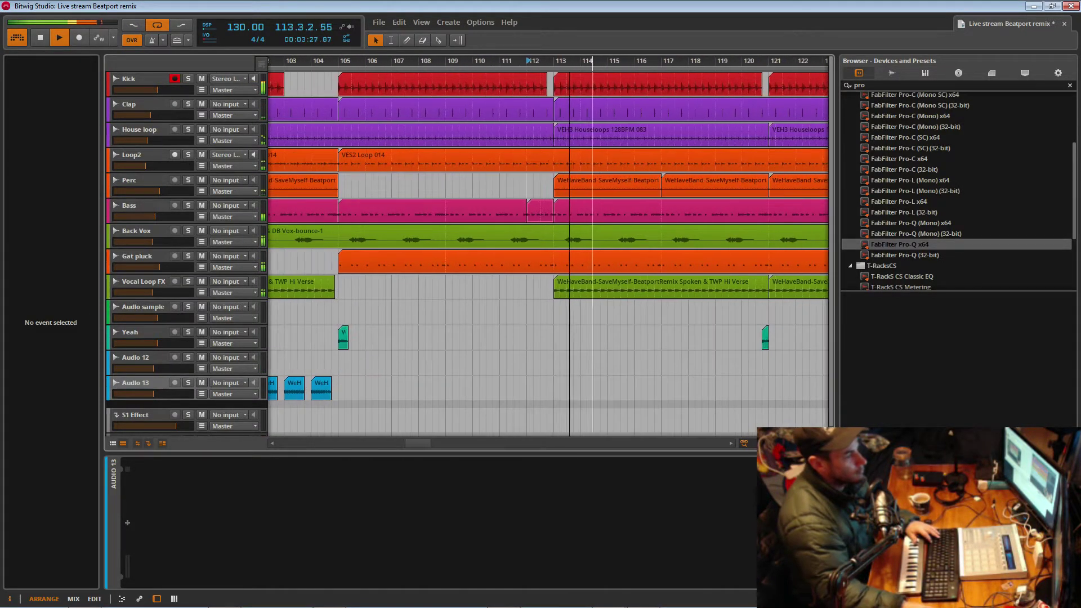
- Lengthen the Bass clip at bar 105 to 7 bars 2 beats, trim the fill at 112.3 to length 0.1.2.00, and play the transition
{"action": "left_click", "coordinate": [536, 215]}
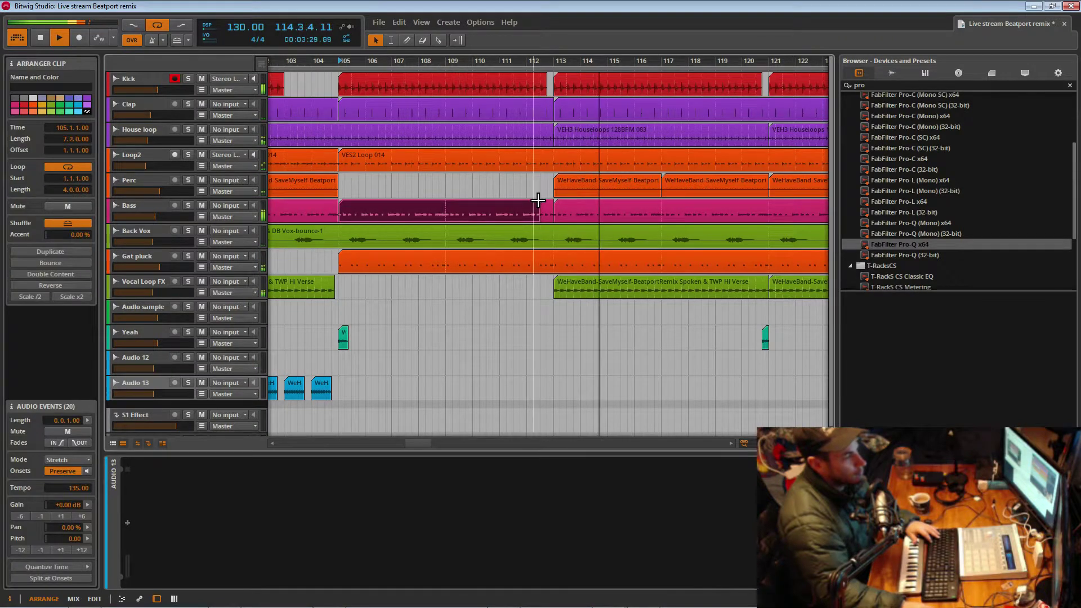
{"action": "left_click", "coordinate": [534, 196]}
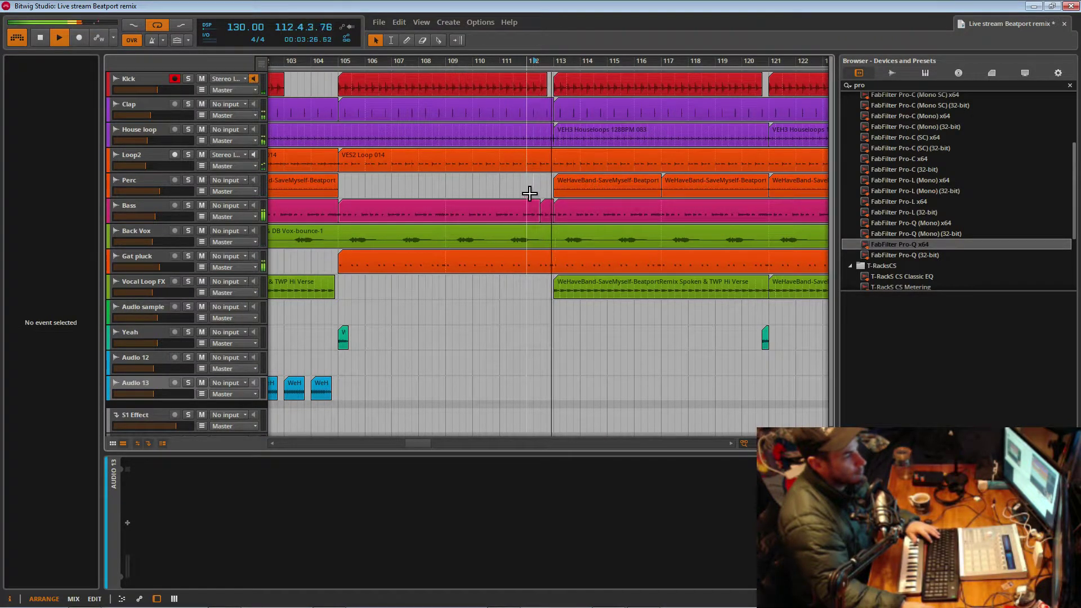
{"action": "scroll", "coordinate": [580, 155], "scroll_direction": "up", "scroll_amount": 5}
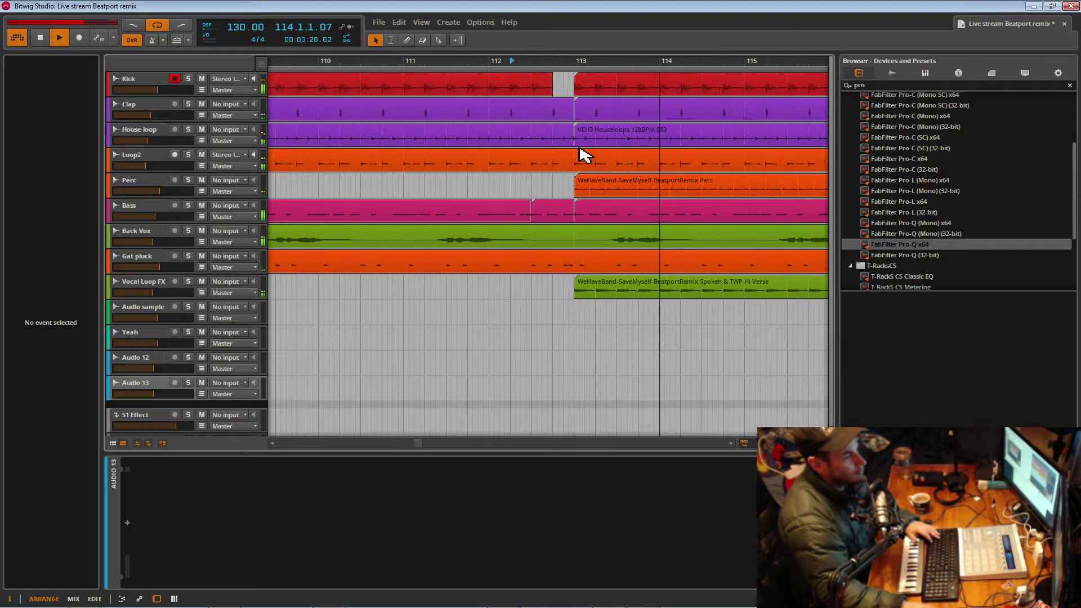
{"action": "left_click_drag", "start_coordinate": [574, 221], "coordinate": [562, 220]}
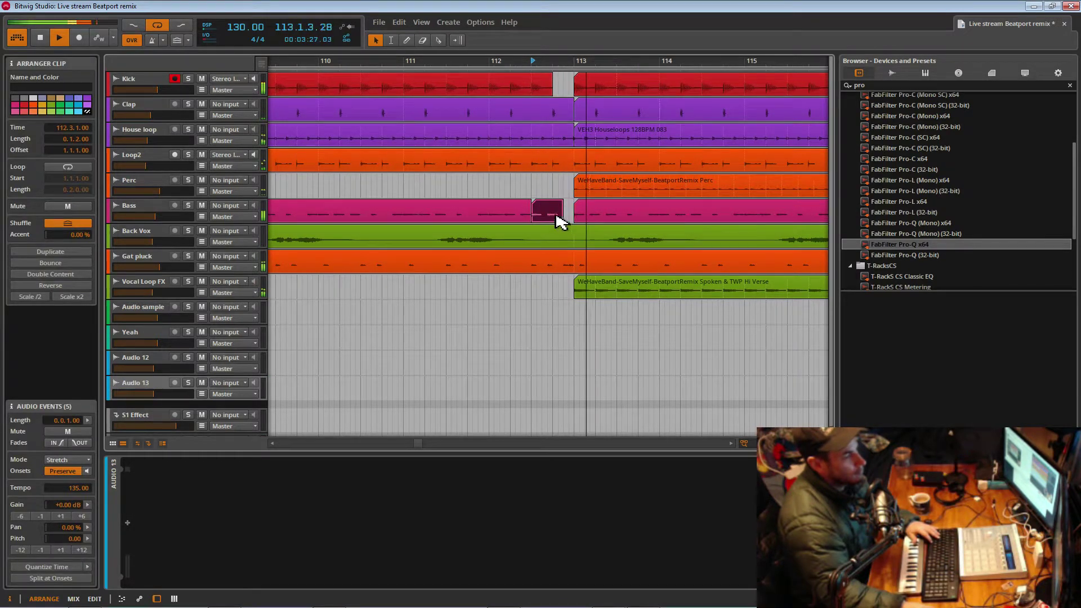
{"action": "left_click", "coordinate": [529, 194]}
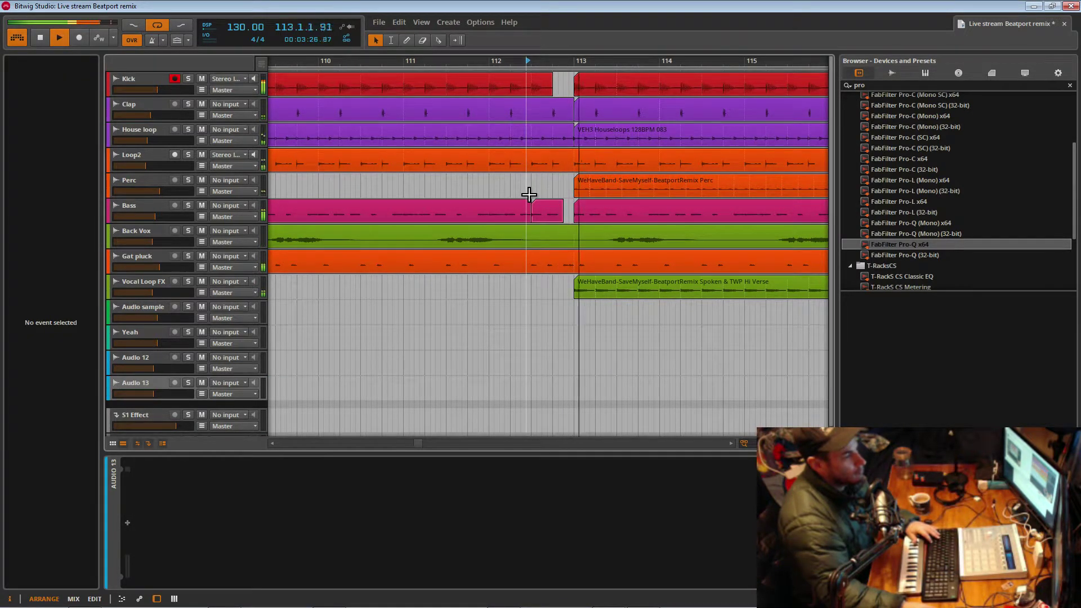
{"action": "key", "text": "space"}
- Delete the leftover Gat pluck, Vocal Loop FX, Audio sample and Yeah clips around bar 225 and the long Back Vox clips after them
{"action": "scroll", "coordinate": [584, 77], "scroll_direction": "down", "scroll_amount": 3}
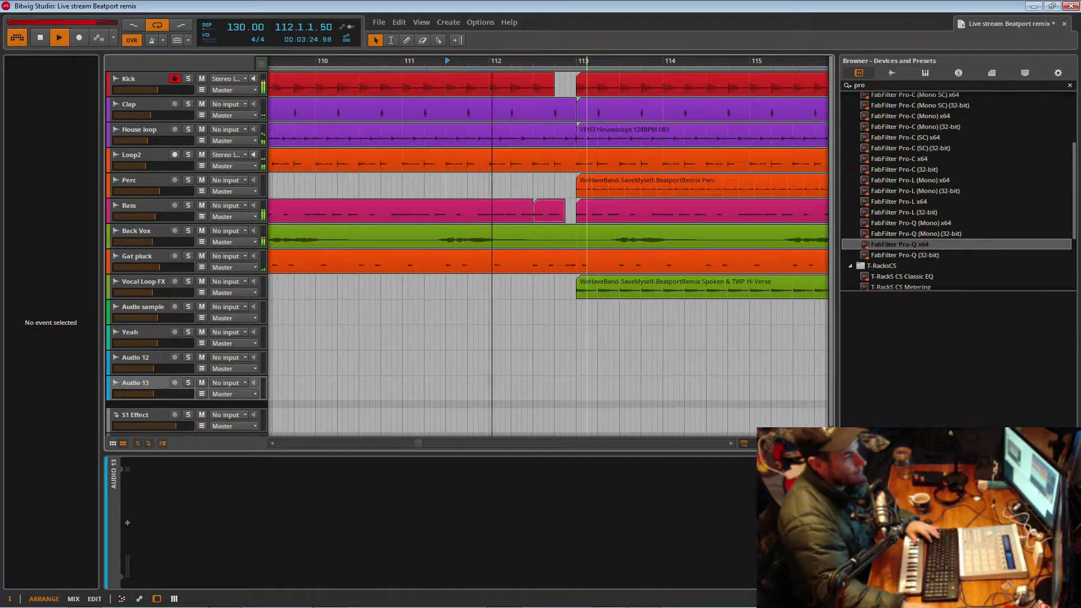
{"action": "scroll", "coordinate": [584, 77], "scroll_direction": "down", "scroll_amount": 7}
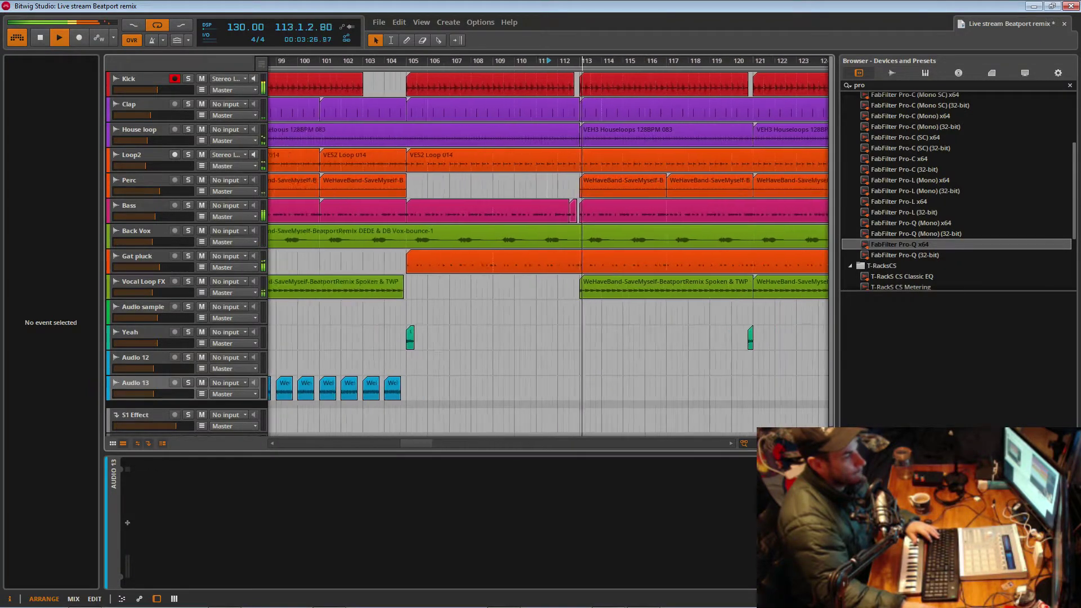
{"action": "scroll", "coordinate": [605, 66], "scroll_direction": "down", "scroll_amount": 4}
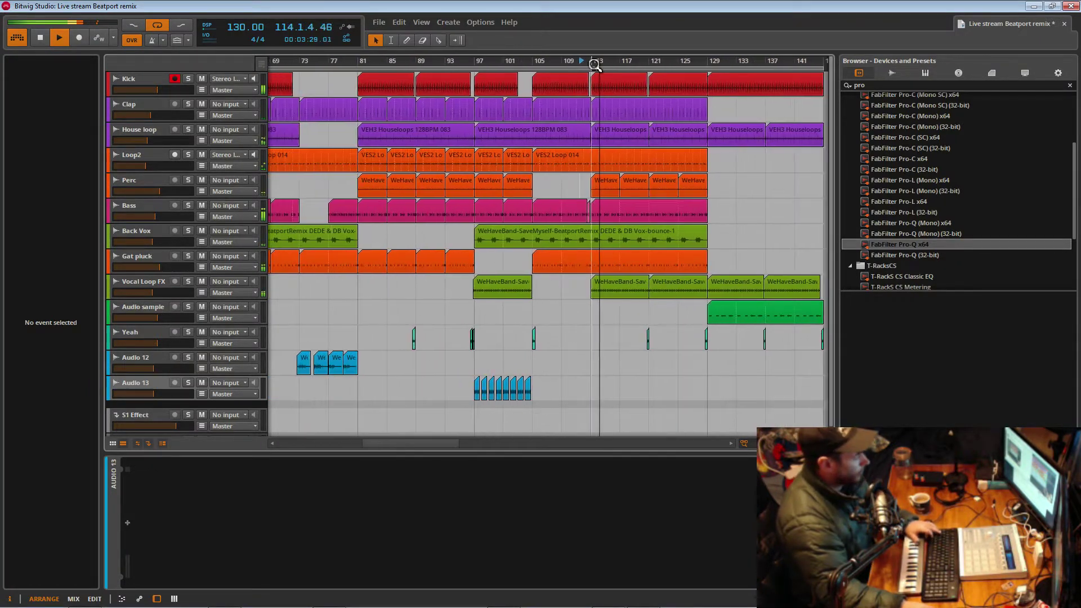
{"action": "scroll", "coordinate": [605, 66], "scroll_direction": "down", "scroll_amount": 6}
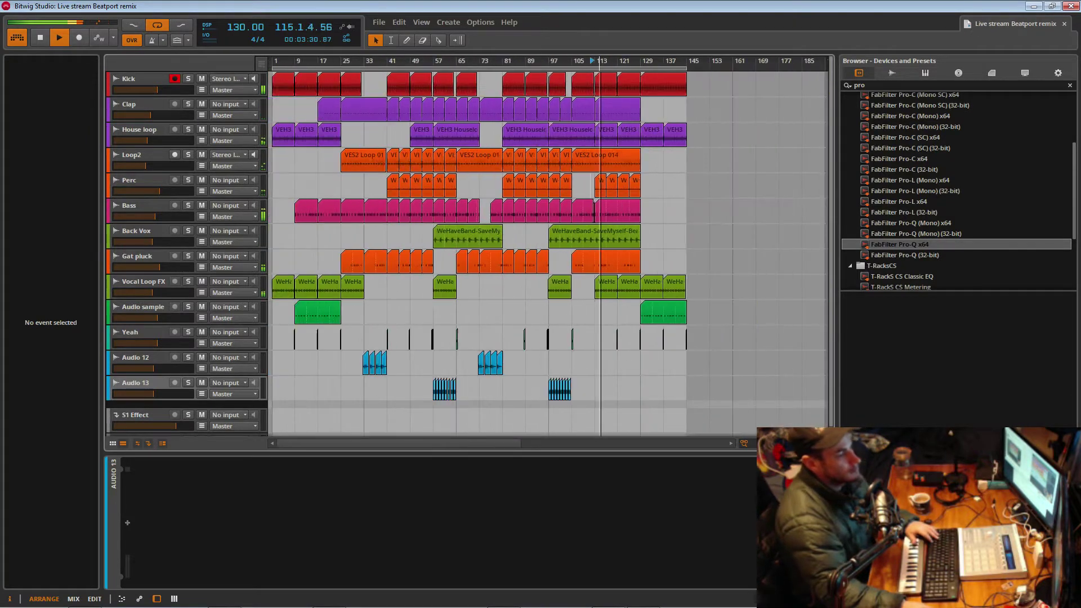
{"action": "scroll", "coordinate": [605, 66], "scroll_direction": "down", "scroll_amount": 3}
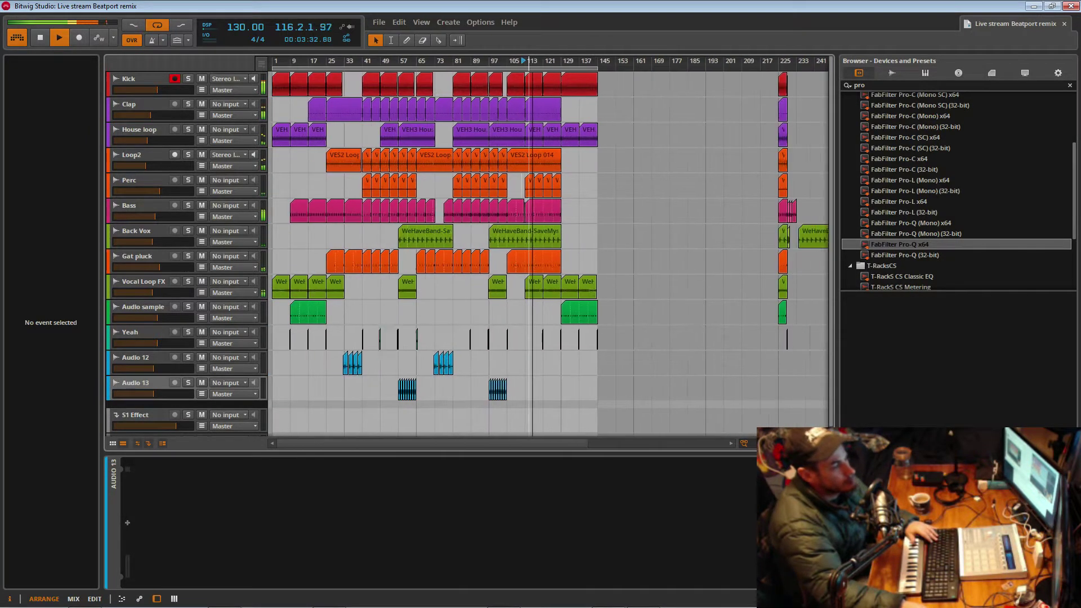
{"action": "scroll", "coordinate": [791, 69], "scroll_direction": "up", "scroll_amount": 5}
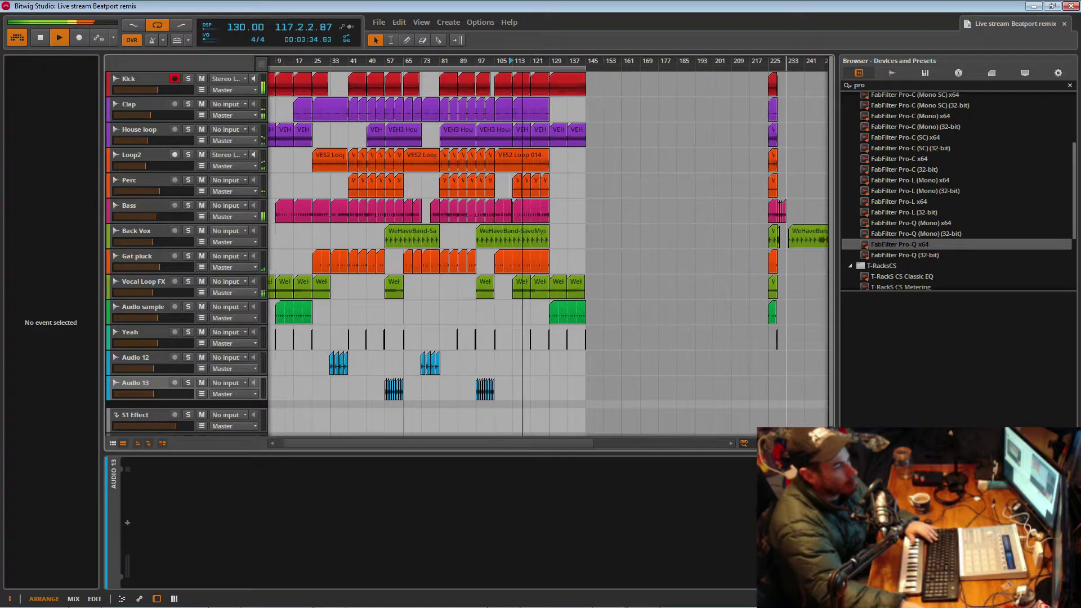
{"action": "scroll", "coordinate": [653, 280], "scroll_direction": "down", "scroll_amount": 6}
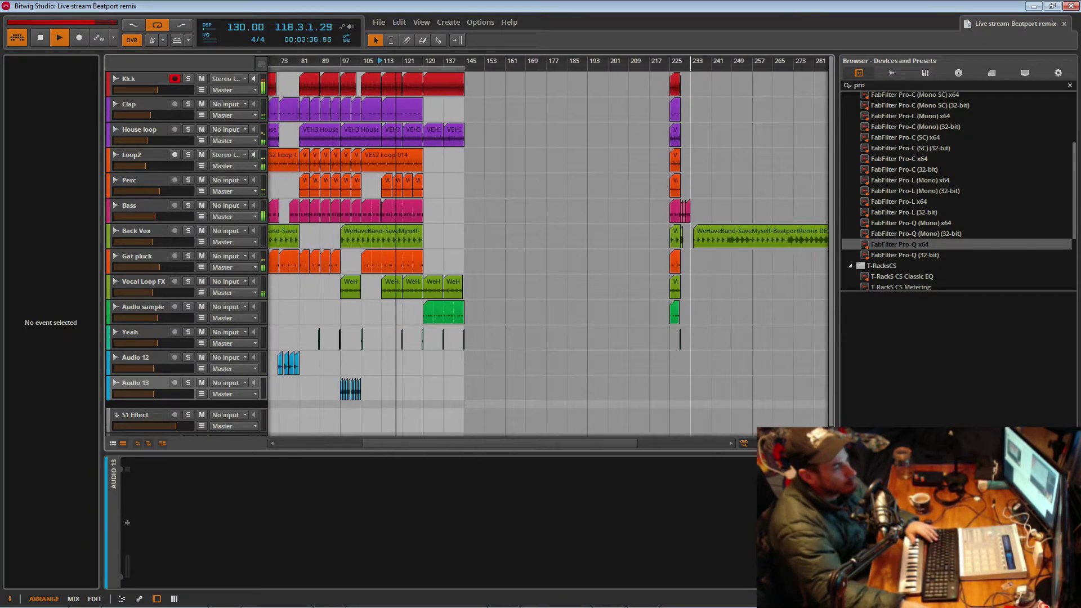
{"action": "left_click_drag", "start_coordinate": [727, 382], "coordinate": [576, 300]}
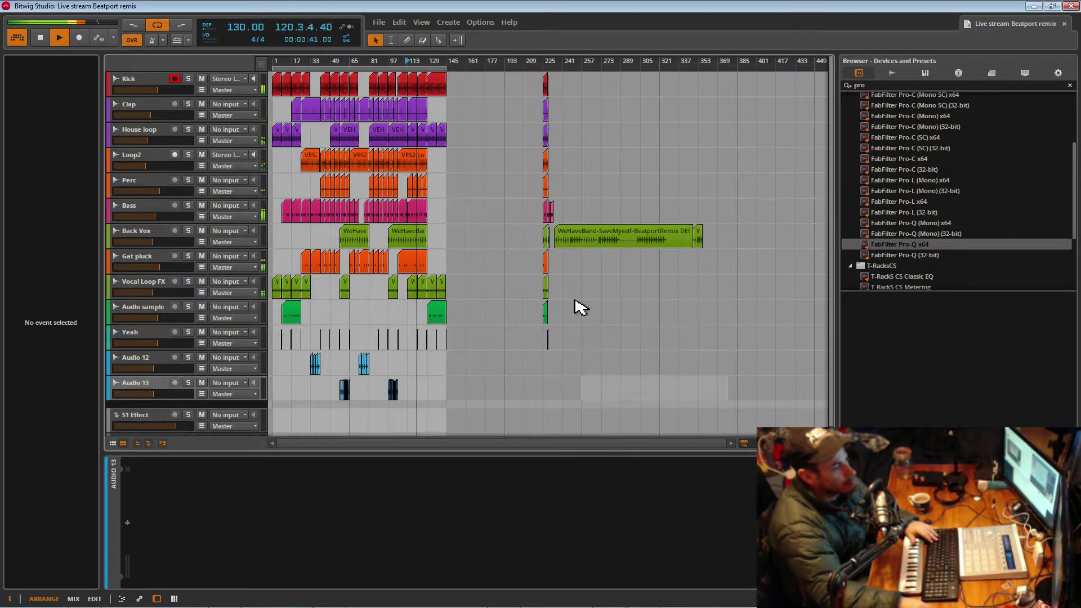
{"action": "left_click_drag", "start_coordinate": [533, 263], "coordinate": [613, 362]}
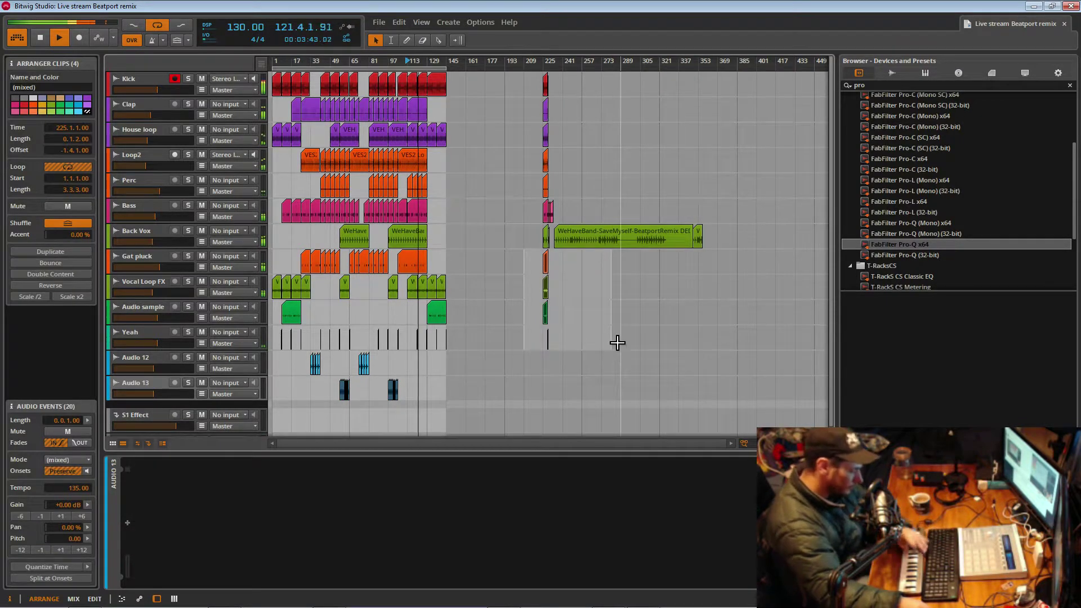
{"action": "left_click_drag", "start_coordinate": [711, 299], "coordinate": [622, 217]}
{"action": "key", "text": "Delete"}
- Delete the remaining leftover clips around bar 225 from the Kick to the Back Vox track, including the one-bar Back Vox clip at bar 229
{"action": "left_click_drag", "start_coordinate": [528, 73], "coordinate": [560, 241]}
{"action": "key", "text": "Delete"}
{"action": "left_click", "coordinate": [549, 237]}
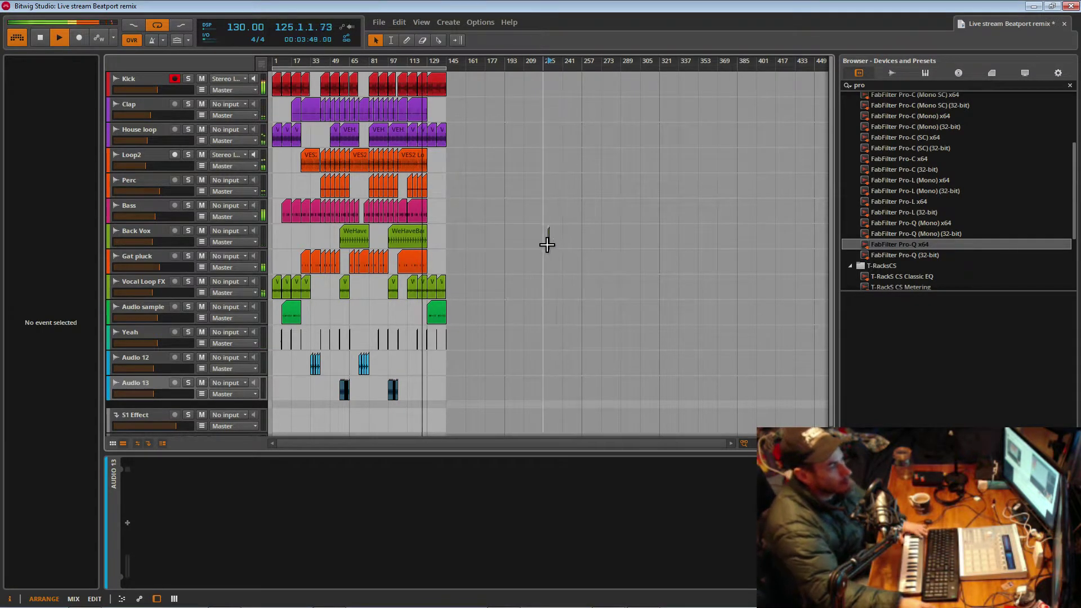
{"action": "left_click_drag", "start_coordinate": [527, 60], "coordinate": [680, 231]}
{"action": "left_click", "coordinate": [667, 241]}
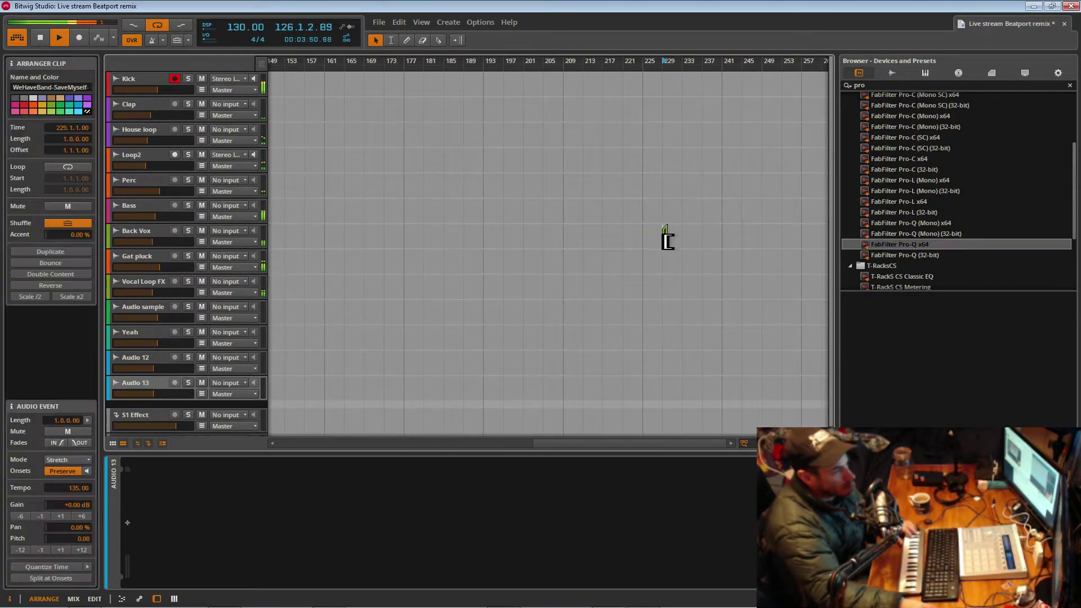
{"action": "key", "text": "Delete"}
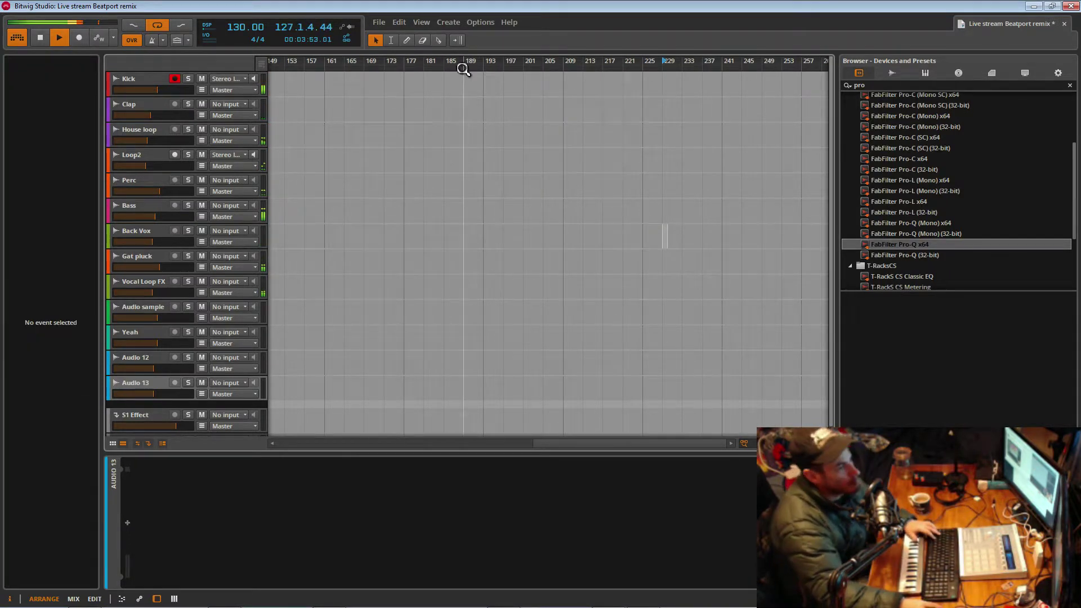
{"action": "scroll", "coordinate": [467, 67], "scroll_direction": "down", "scroll_amount": 3}
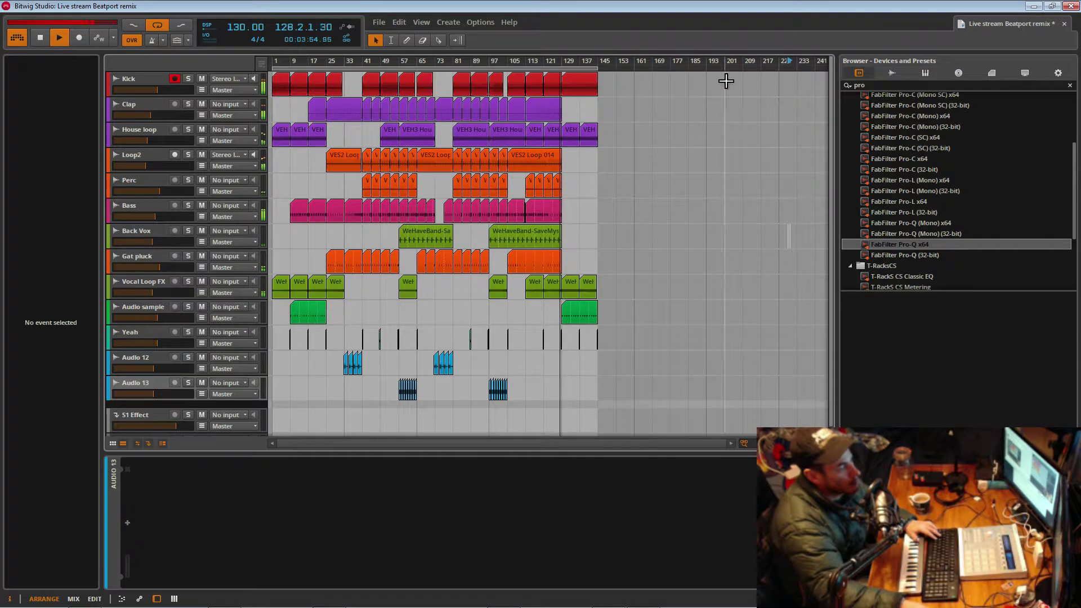
{"action": "left_click_drag", "start_coordinate": [570, 61], "coordinate": [647, 151]}
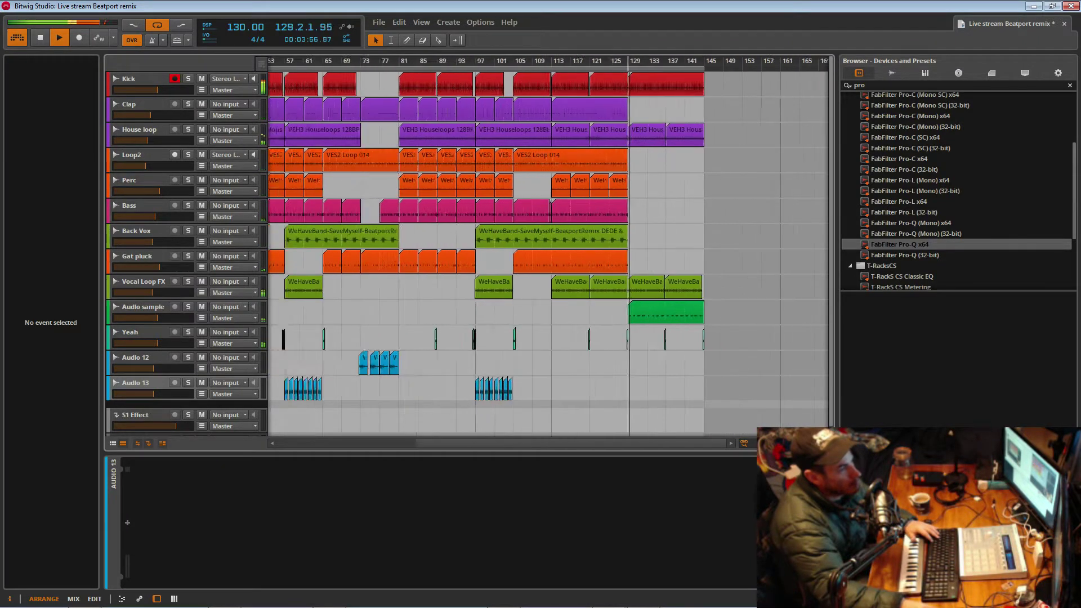
{"action": "scroll", "coordinate": [529, 106], "scroll_direction": "down", "scroll_amount": 3}
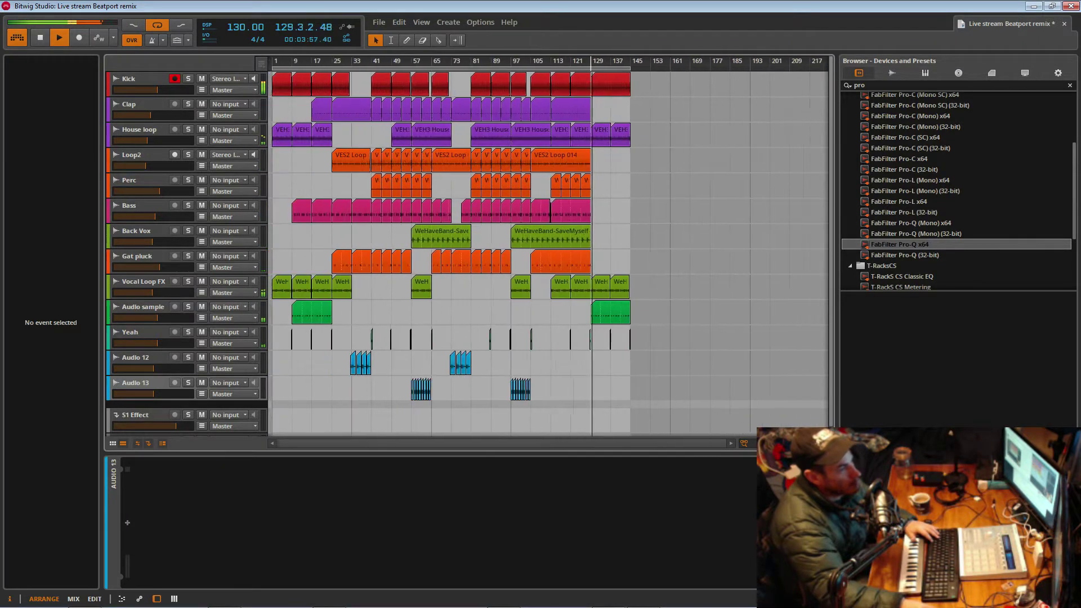
- Play the arrangement from bar 1, bar 9 and bar 129 to compare the intro with the ending
{"action": "left_click", "coordinate": [287, 289]}
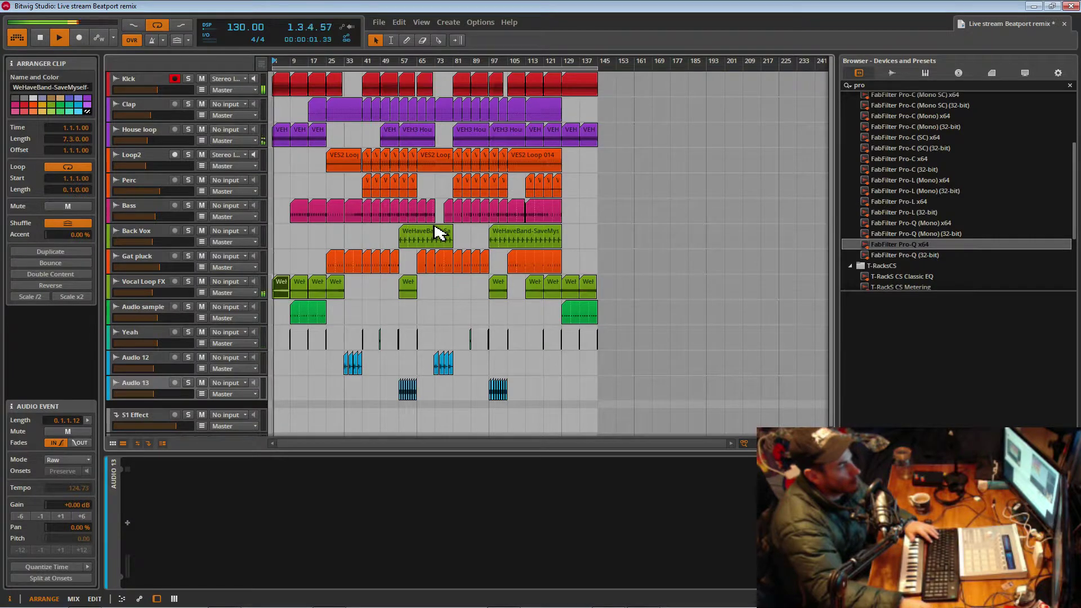
{"action": "left_click", "coordinate": [303, 217]}
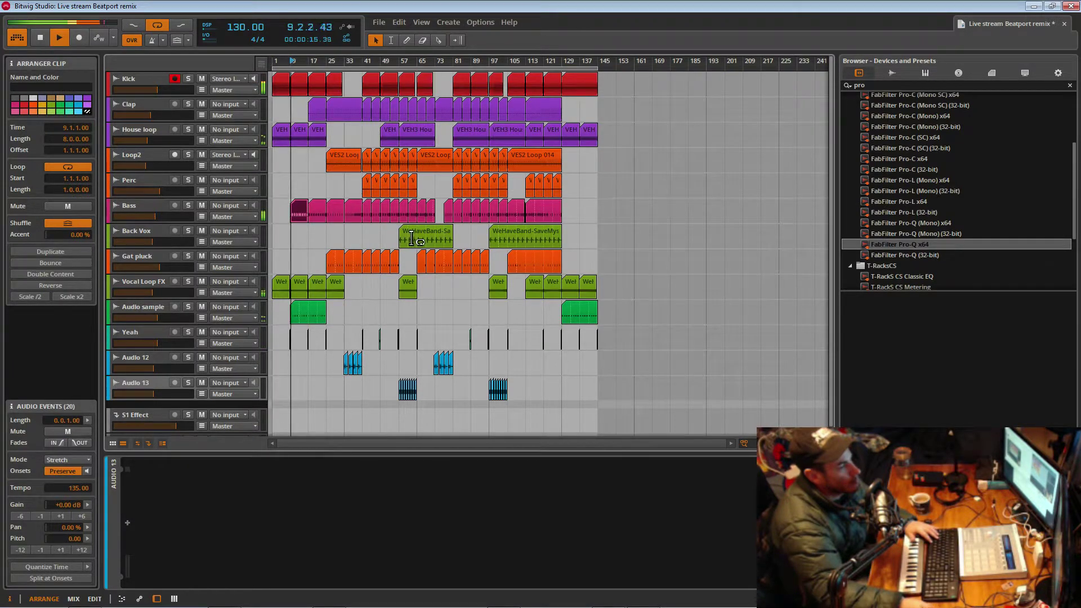
{"action": "left_click", "coordinate": [567, 212]}
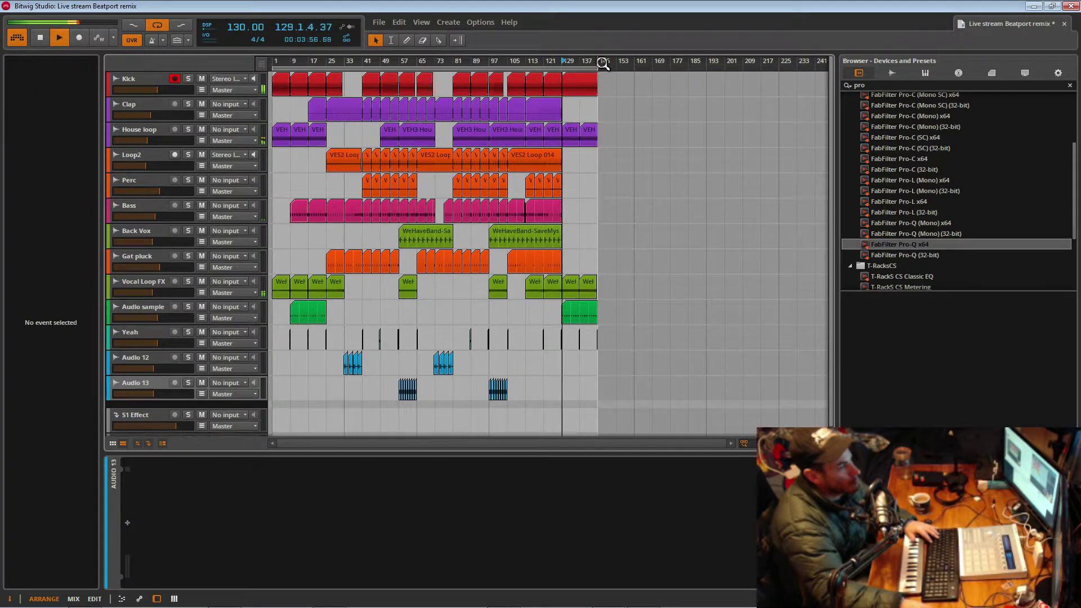
- Lengthen the Loop2 and Gat pluck clips starting at bar 105 to 40 bars each, ending at bar 145
{"action": "scroll", "coordinate": [610, 79], "scroll_direction": "up", "scroll_amount": 5}
{"action": "scroll", "coordinate": [548, 140], "scroll_direction": "up", "scroll_amount": 1}
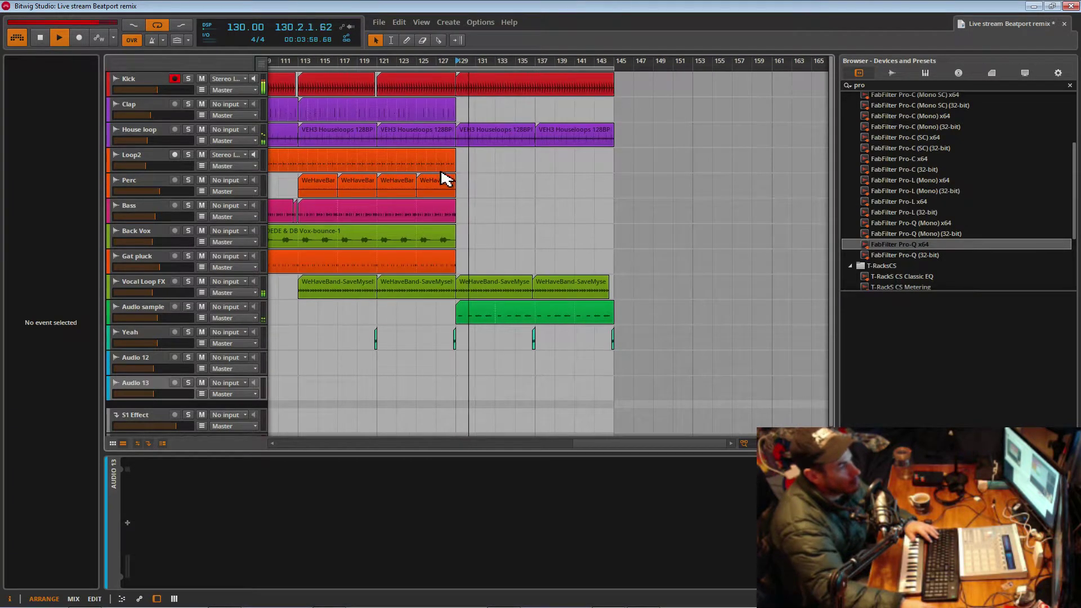
{"action": "left_click_drag", "start_coordinate": [465, 169], "coordinate": [616, 171]}
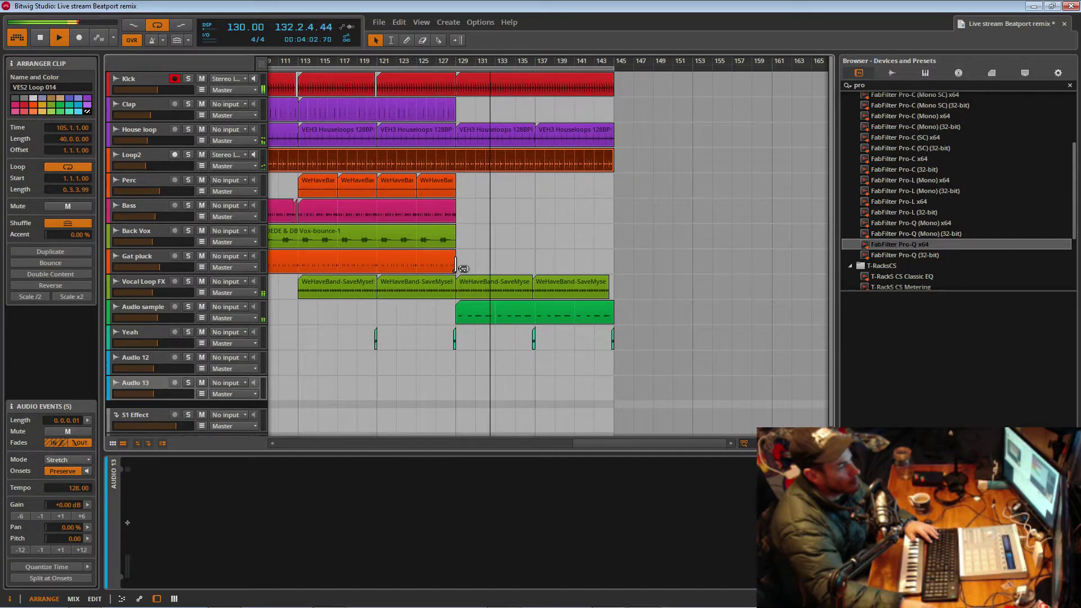
{"action": "left_click_drag", "start_coordinate": [455, 264], "coordinate": [607, 263]}
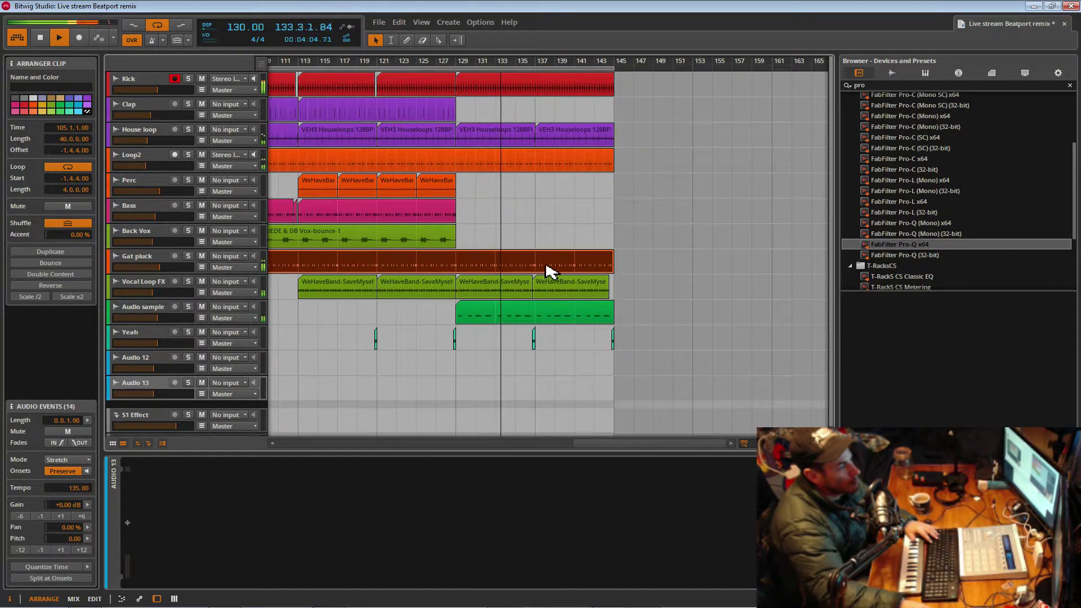
- Play the transition from bar 125 and lengthen the Back Vox clip at bar 97 to 48 bars
{"action": "left_click_drag", "start_coordinate": [475, 60], "coordinate": [565, 22]}
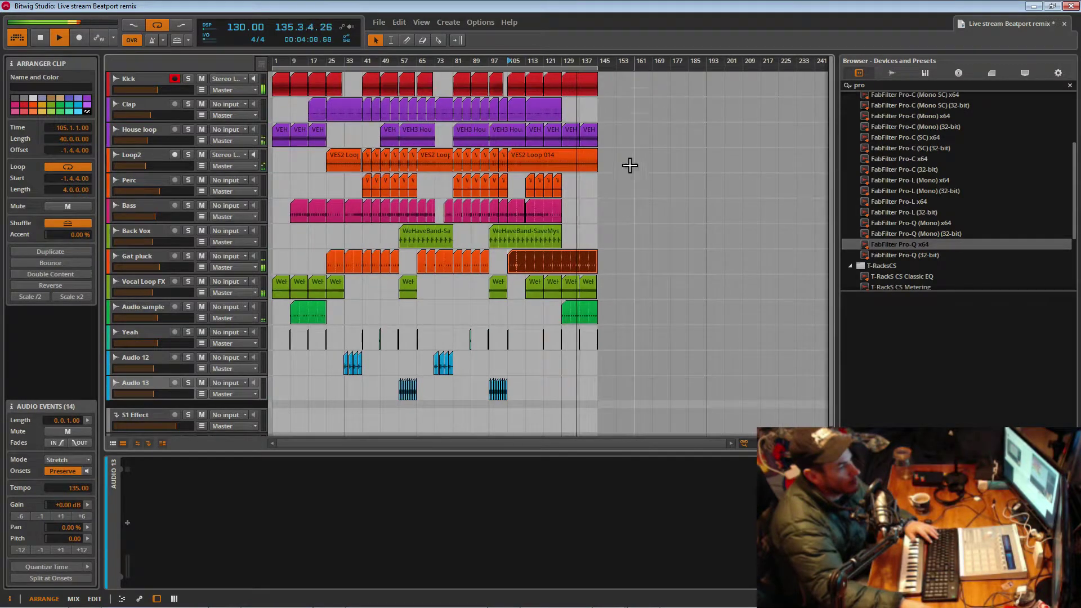
{"action": "left_click", "coordinate": [559, 212]}
{"action": "key", "text": "space"}
{"action": "left_click", "coordinate": [557, 189]}
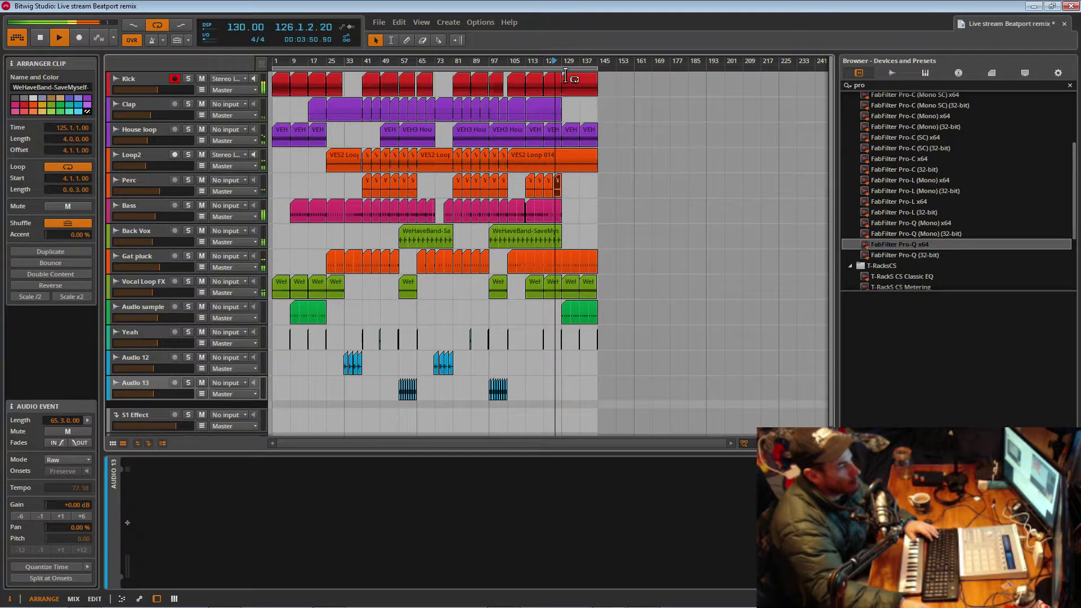
{"action": "left_click", "coordinate": [560, 243]}
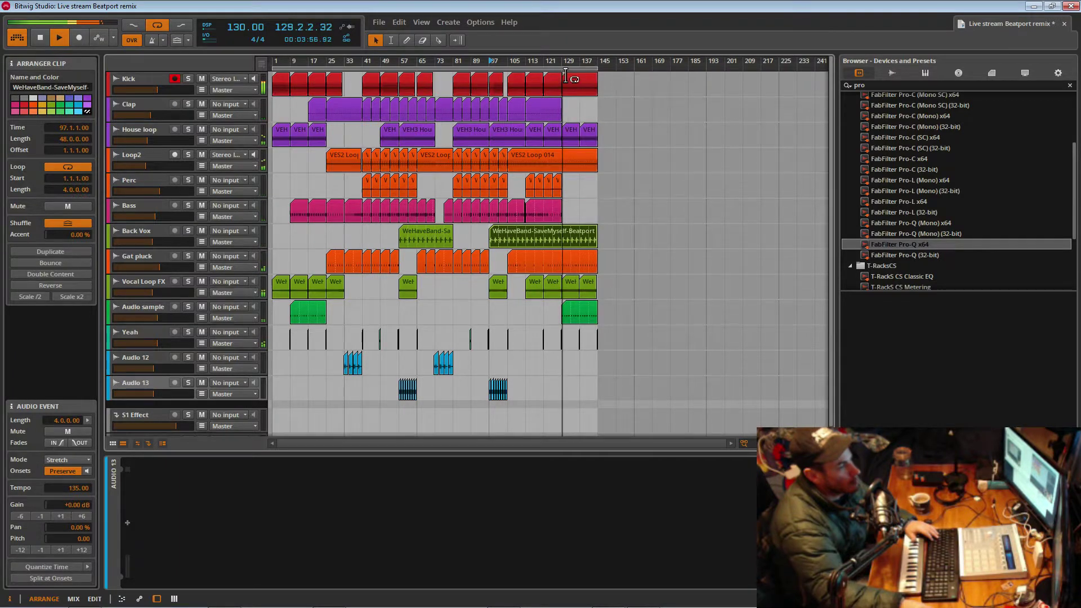
- Shorten the Gat pluck clip at bar 105 to 23 bars 3 beats and lengthen the Bass clip at bar 113 to 31 bars 3 beats
{"action": "scroll", "coordinate": [571, 66], "scroll_direction": "up", "scroll_amount": 5}
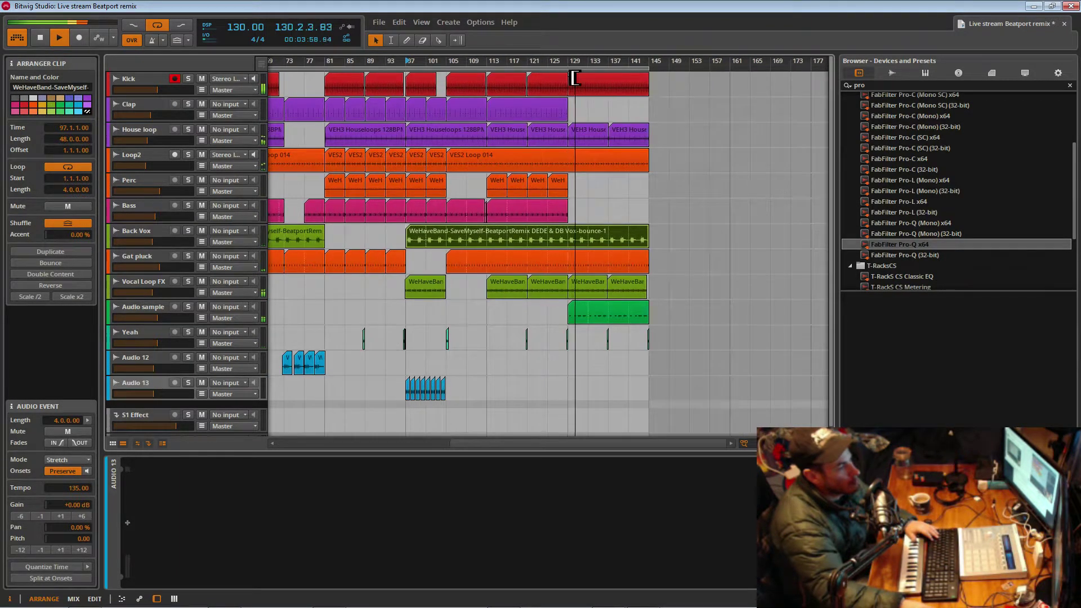
{"action": "left_click_drag", "start_coordinate": [648, 276], "coordinate": [564, 277]}
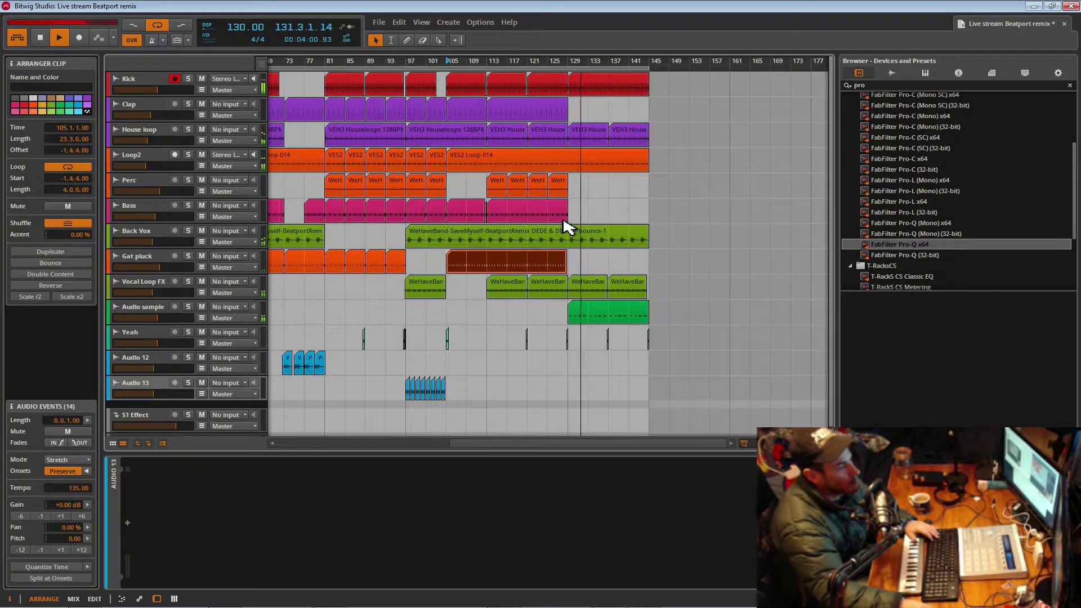
{"action": "left_click_drag", "start_coordinate": [568, 221], "coordinate": [643, 219]}
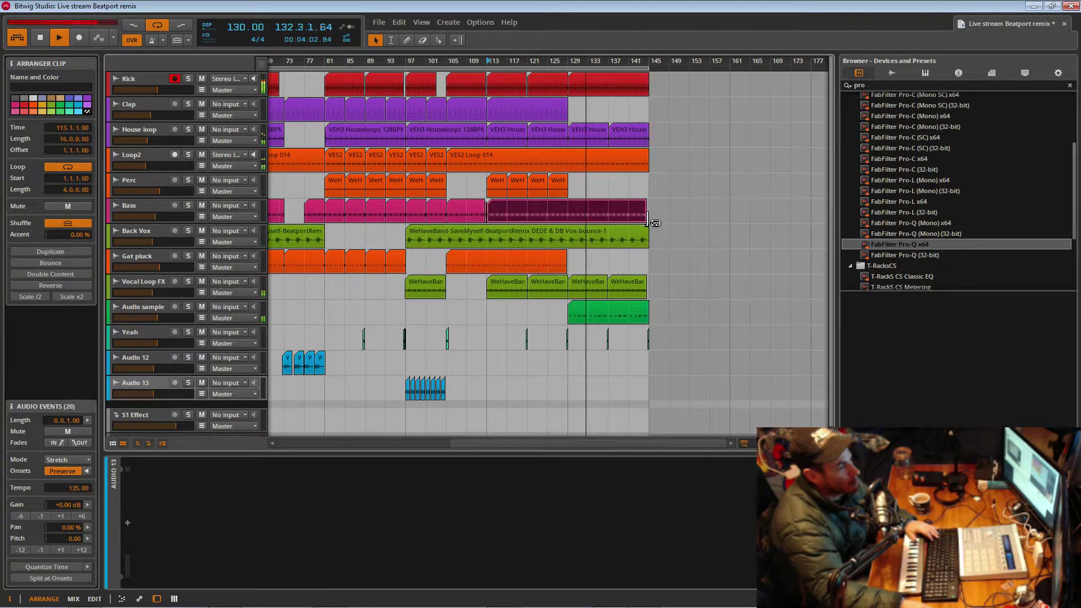
- Paste the copied one-bar vocal clip at the end of the Back Vox track, placing it at bar 144
{"action": "scroll", "coordinate": [582, 67], "scroll_direction": "down", "scroll_amount": 5}
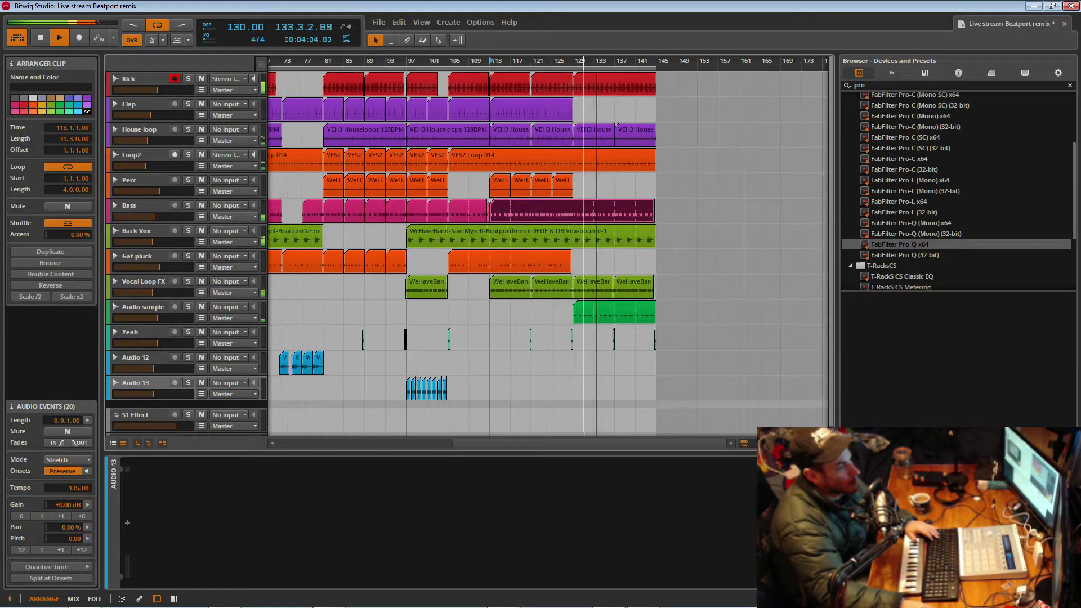
{"action": "scroll", "coordinate": [575, 62], "scroll_direction": "up", "scroll_amount": 3}
{"action": "scroll", "coordinate": [575, 62], "scroll_direction": "down", "scroll_amount": 3}
{"action": "scroll", "coordinate": [576, 62], "scroll_direction": "up", "scroll_amount": 1}
{"action": "scroll", "coordinate": [741, 146], "scroll_direction": "up", "scroll_amount": 2}
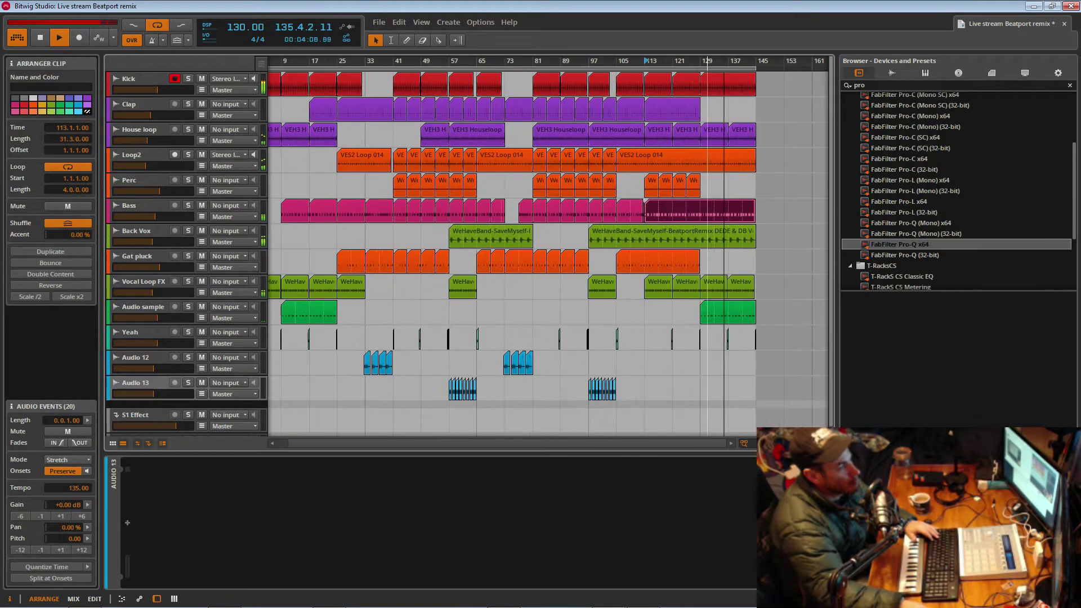
{"action": "scroll", "coordinate": [741, 146], "scroll_direction": "down", "scroll_amount": 2}
{"action": "scroll", "coordinate": [741, 146], "scroll_direction": "up", "scroll_amount": 2}
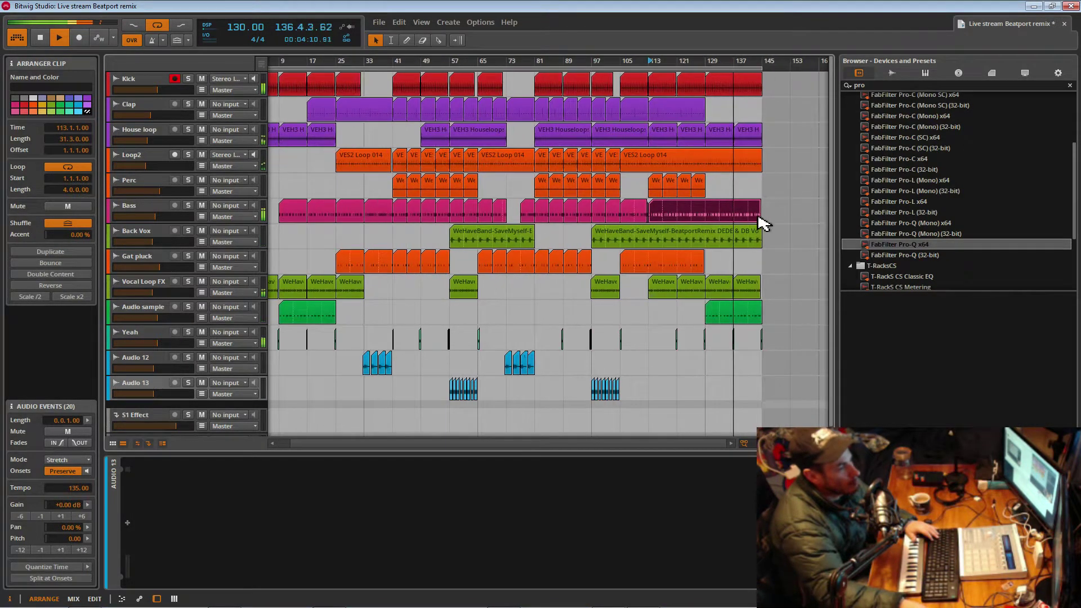
{"action": "left_click_drag", "start_coordinate": [703, 68], "coordinate": [529, 186]}
{"action": "left_click", "coordinate": [725, 245]}
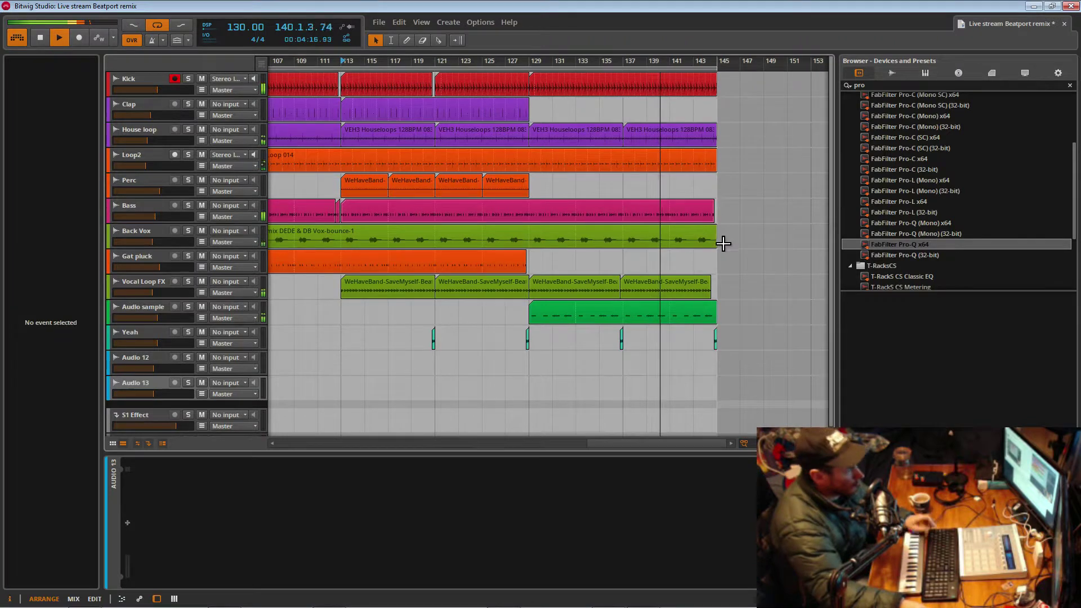
{"action": "key", "text": "ctrl+v"}
{"action": "left_click_drag", "start_coordinate": [723, 238], "coordinate": [716, 237]}
{"action": "left_click_drag", "start_coordinate": [724, 63], "coordinate": [625, 246]}
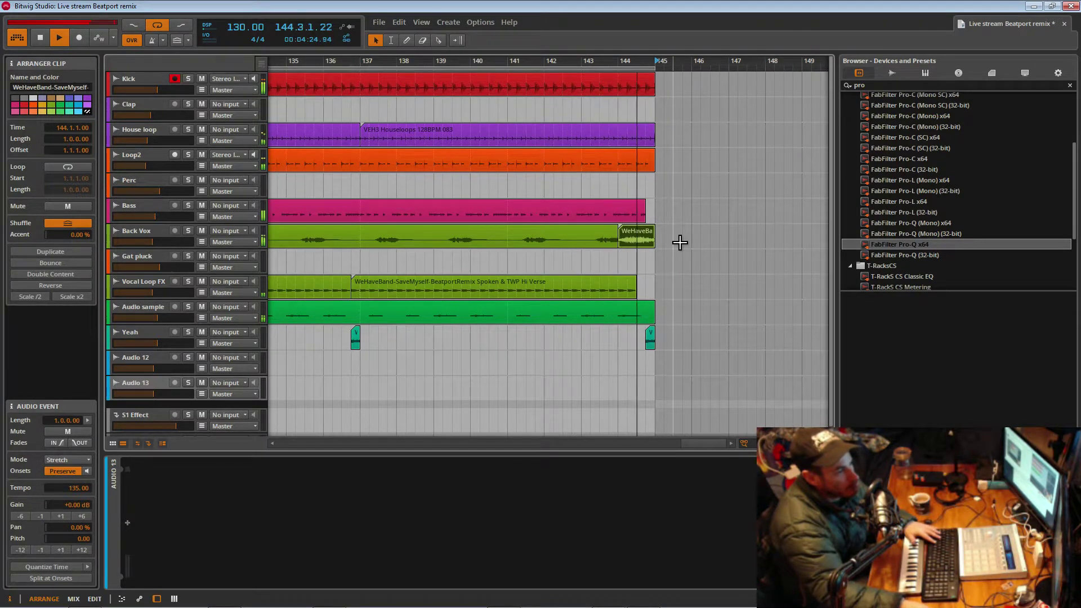
- Try trimming the one-bar Back Vox clip to start at 144.4, then moving it to bar 144 with a 3-beat length, while playing the ending
{"action": "key", "text": "space"}
{"action": "left_click_drag", "start_coordinate": [618, 248], "coordinate": [643, 248]}
{"action": "key", "text": "space"}
{"action": "key", "text": "space"}
{"action": "key", "text": "space"}
{"action": "key", "text": "space"}
{"action": "left_click", "coordinate": [652, 247]}
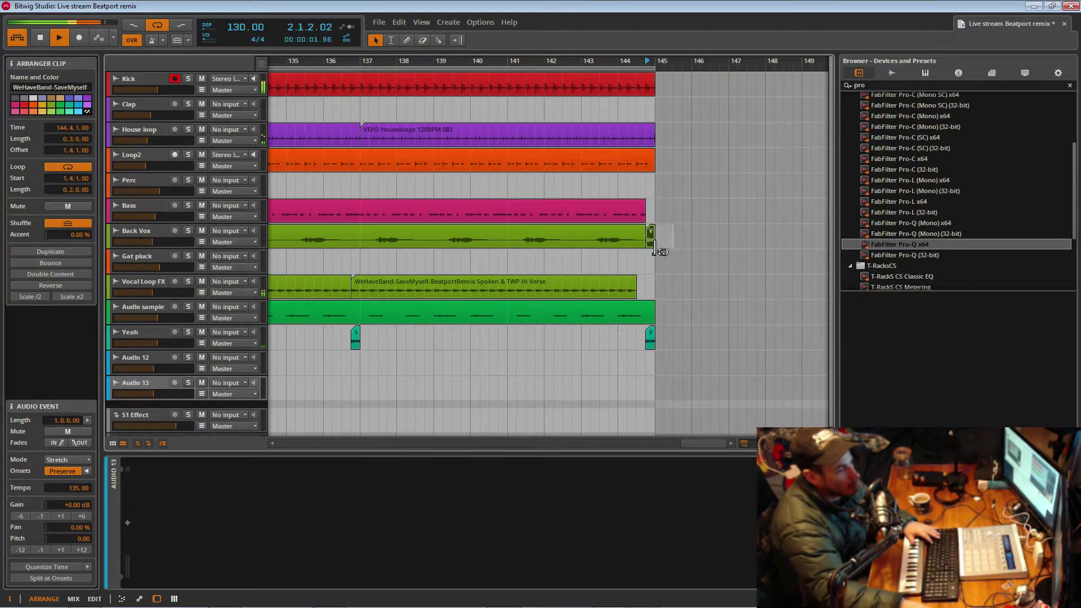
{"action": "left_click_drag", "start_coordinate": [652, 248], "coordinate": [631, 248]}
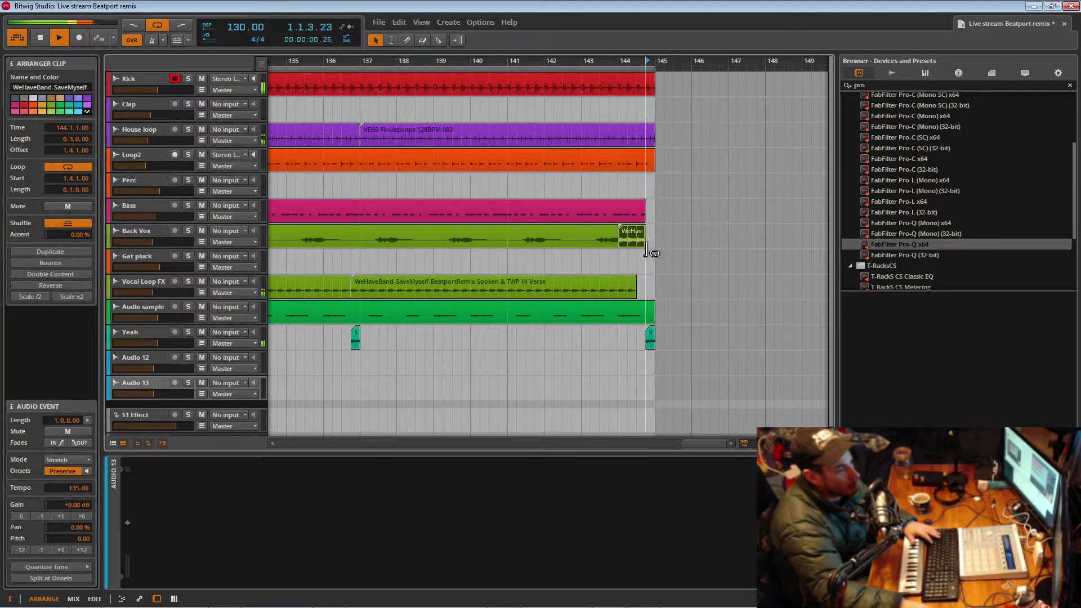
{"action": "left_click", "coordinate": [623, 261]}
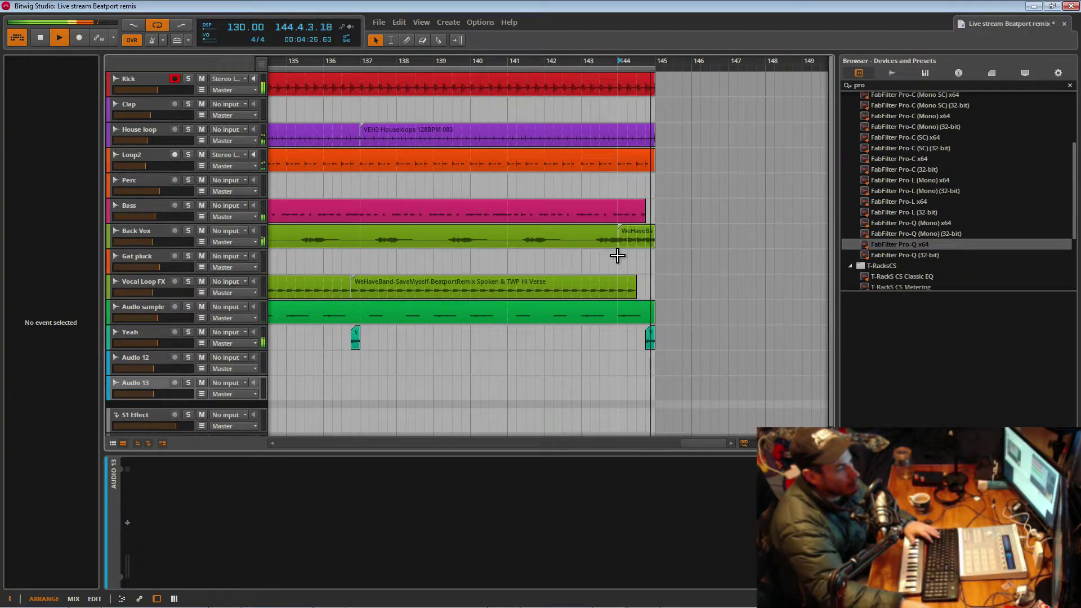
- Lengthen the long Back Vox clip to 47 bars 3 beats so the last clip starts at 144.4, and play the ending
{"action": "left_click", "coordinate": [624, 248]}
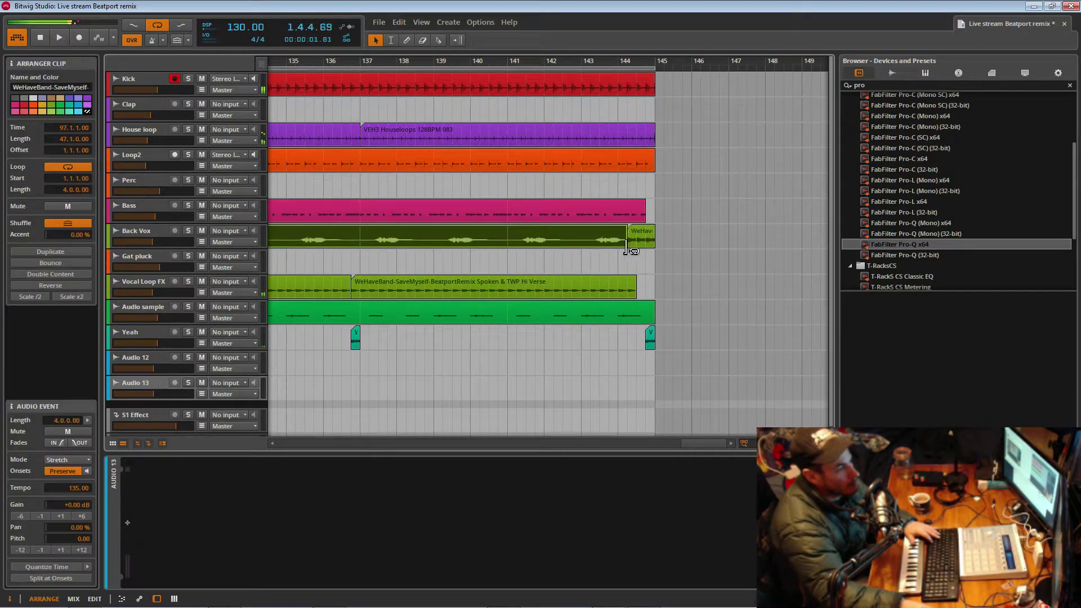
{"action": "left_click", "coordinate": [600, 257]}
{"action": "key", "text": "space"}
{"action": "key", "text": "space"}
{"action": "left_click_drag", "start_coordinate": [637, 61], "coordinate": [655, 34]}
{"action": "scroll", "coordinate": [656, 61], "scroll_direction": "up", "scroll_amount": 3}
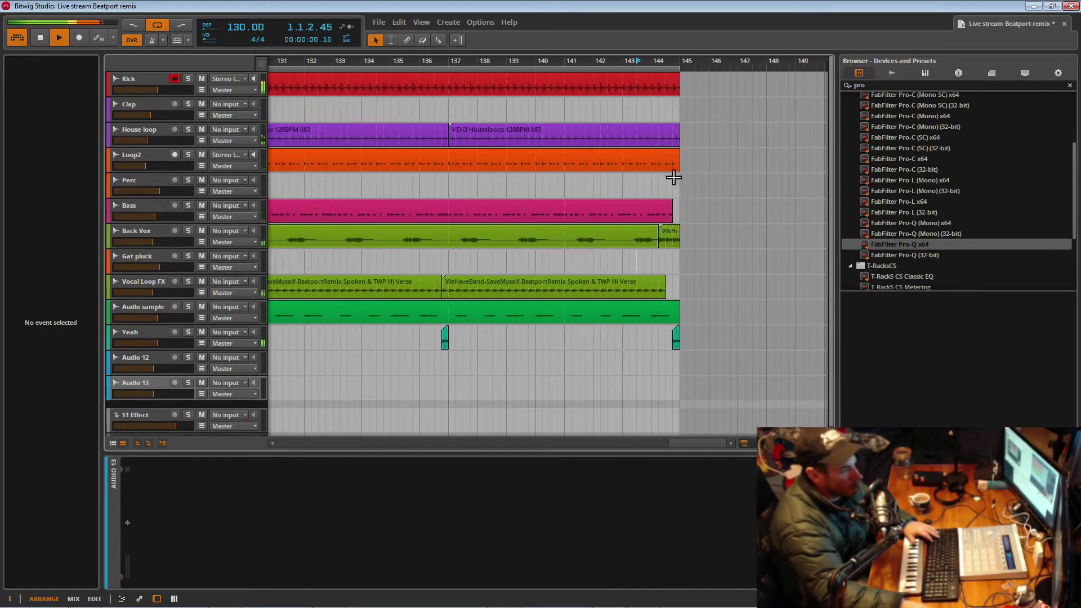
{"action": "left_click_drag", "start_coordinate": [657, 245], "coordinate": [668, 246]}
{"action": "left_click", "coordinate": [652, 254]}
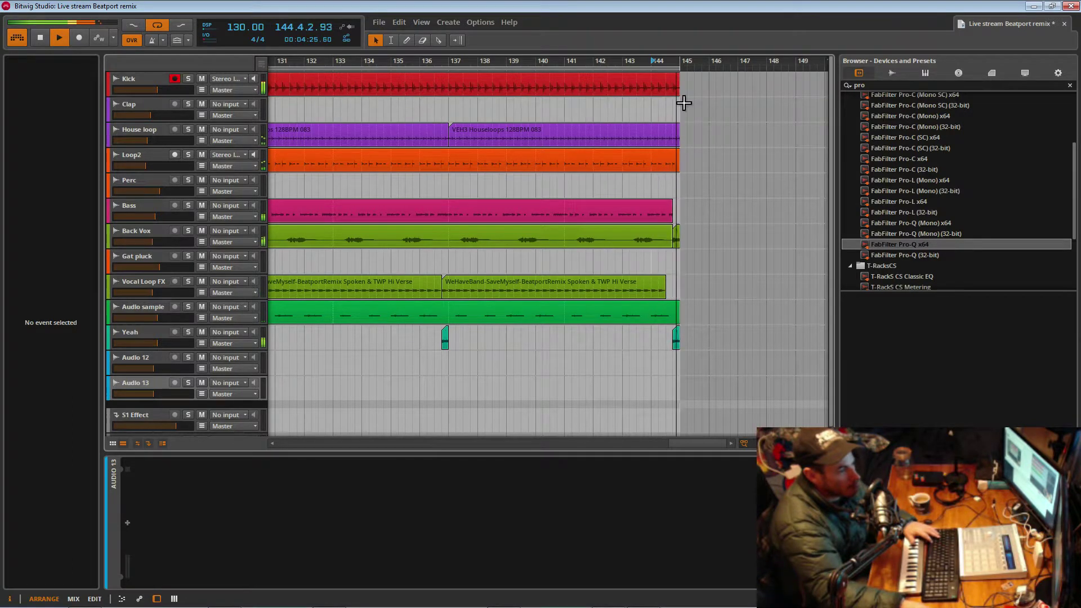
- Extend the loop region to 148 bars and play the end of the arrangement around bar 145
{"action": "left_click_drag", "start_coordinate": [687, 63], "coordinate": [733, 69]}
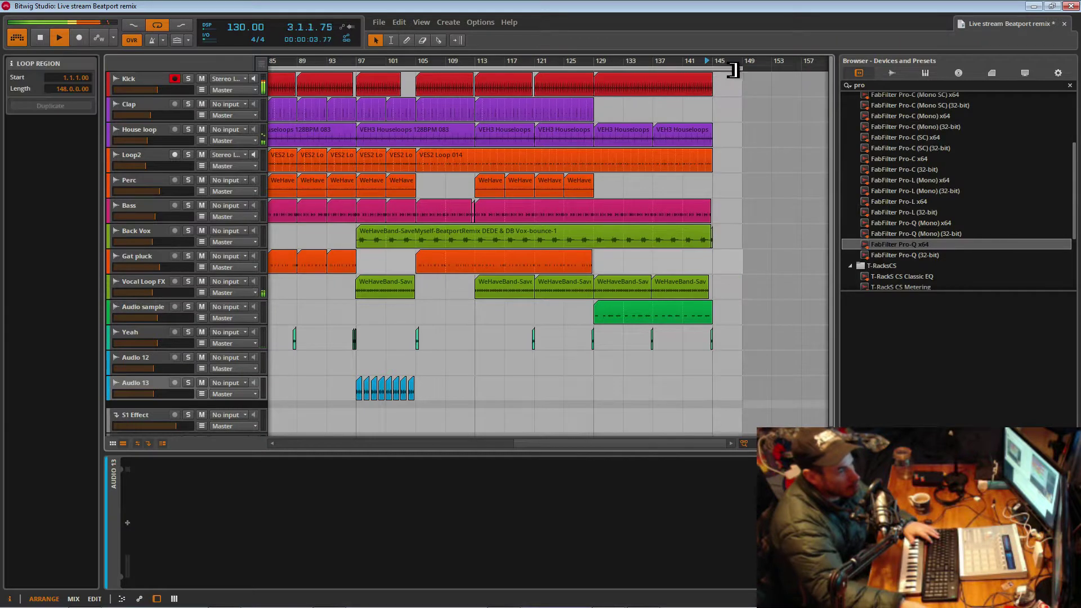
{"action": "left_click", "coordinate": [715, 239]}
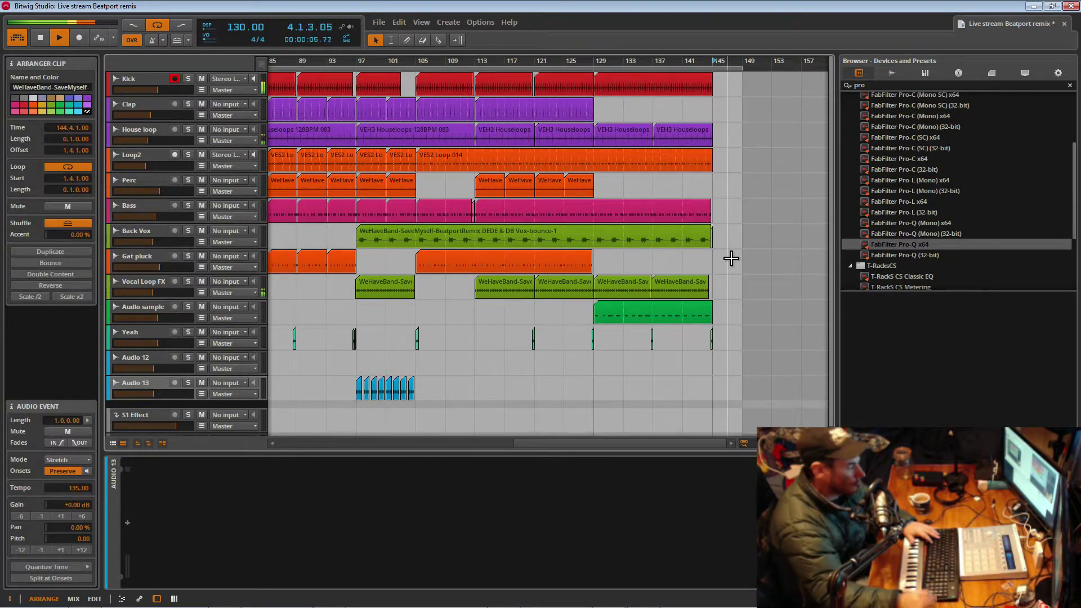
{"action": "left_click", "coordinate": [730, 259]}
{"action": "key", "text": "space"}
{"action": "key", "text": "space"}
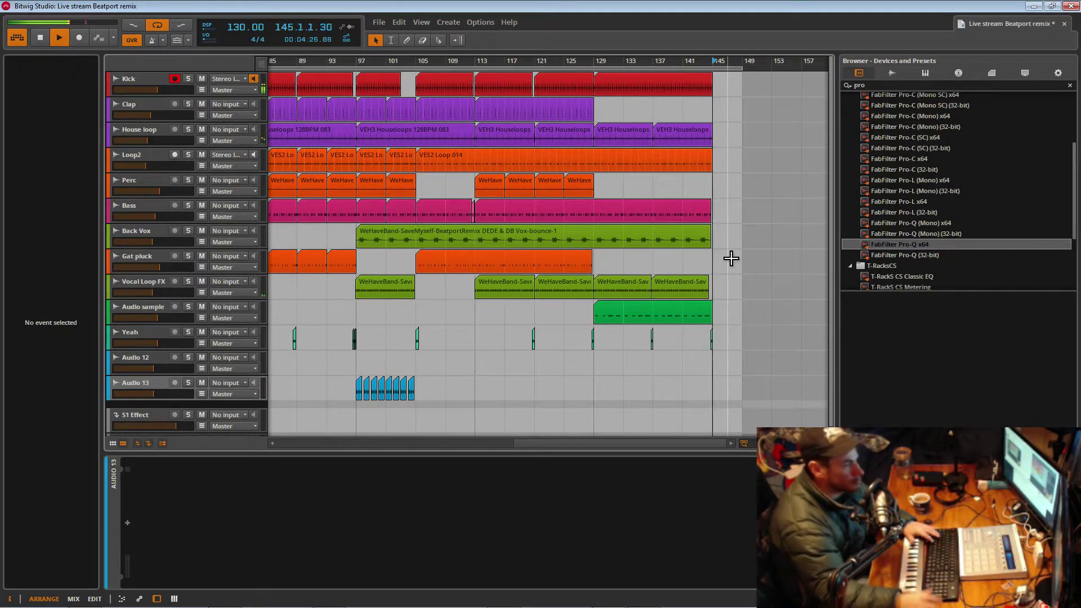
- Play the Back Vox section from bar 97 and the transition from 112.3 into bar 113
{"action": "left_click", "coordinate": [473, 244]}
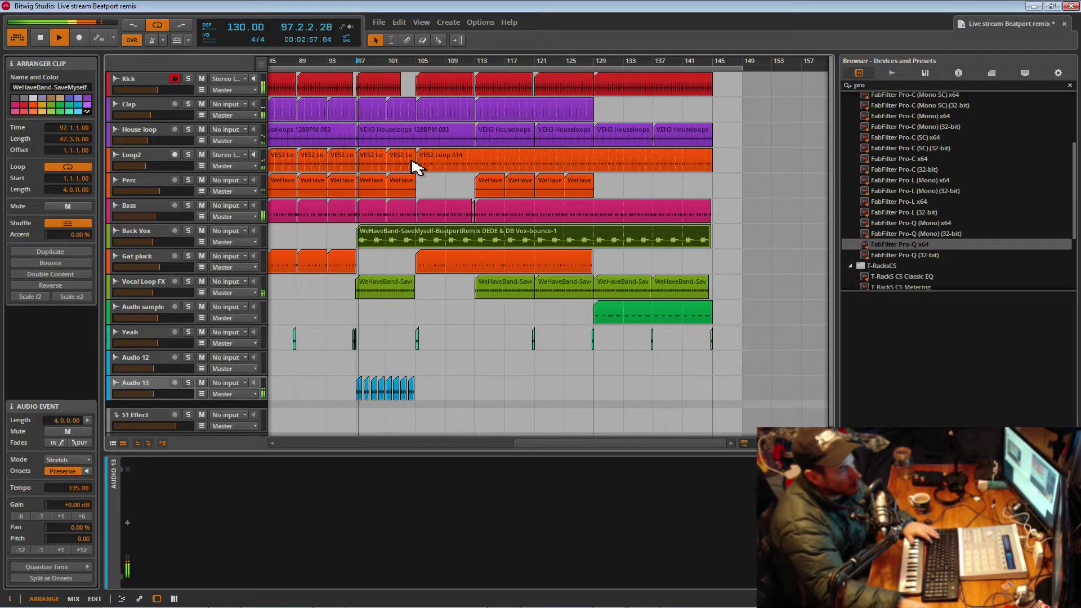
{"action": "left_click_drag", "start_coordinate": [395, 62], "coordinate": [270, 157]}
{"action": "left_click_drag", "start_coordinate": [327, 130], "coordinate": [297, 102]}
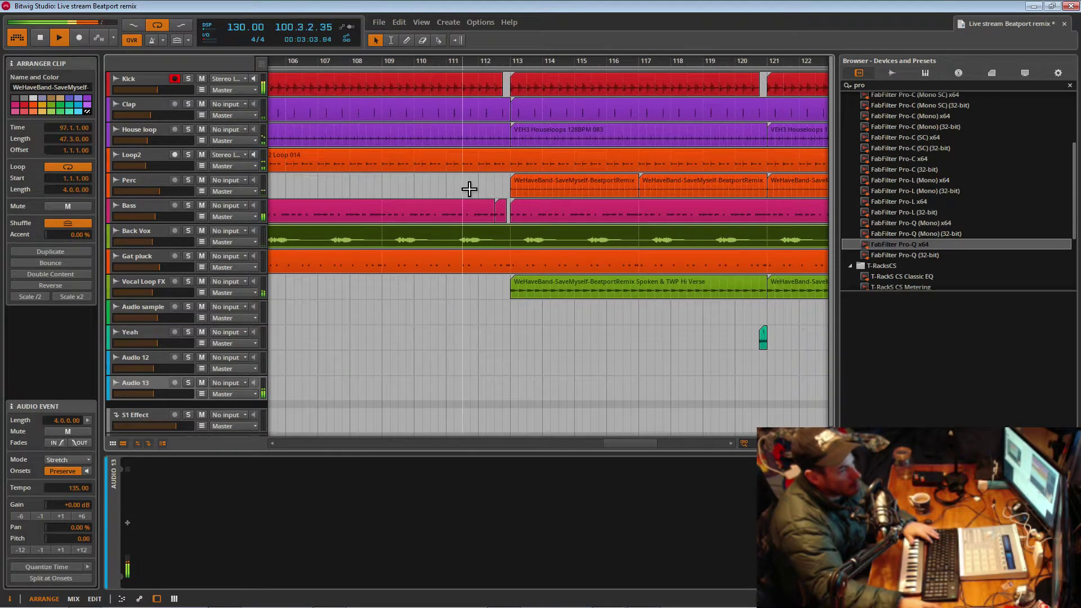
{"action": "left_click", "coordinate": [498, 192]}
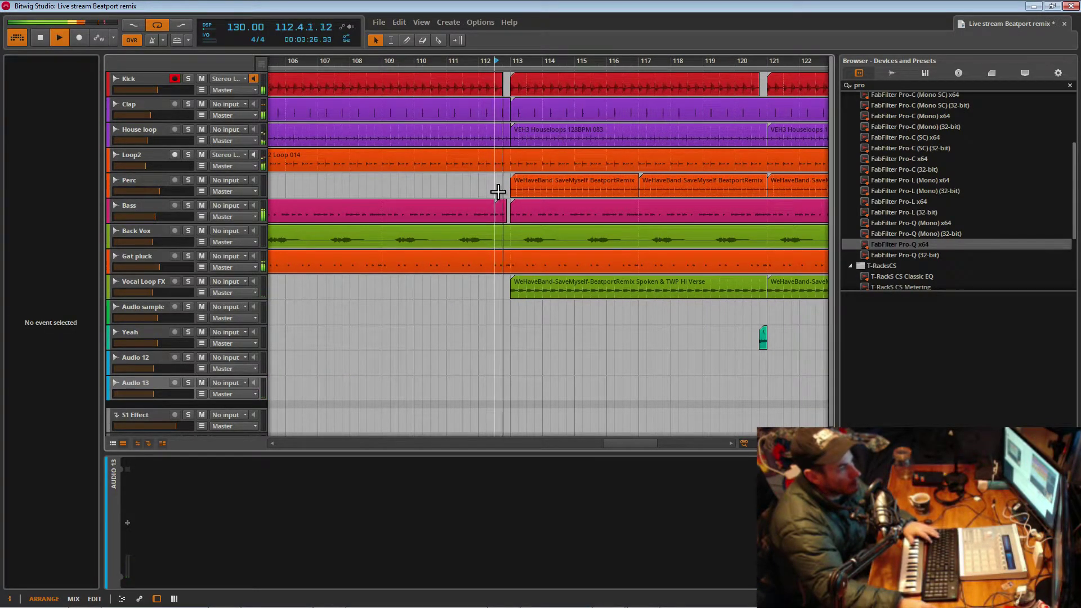
{"action": "key", "text": "space"}
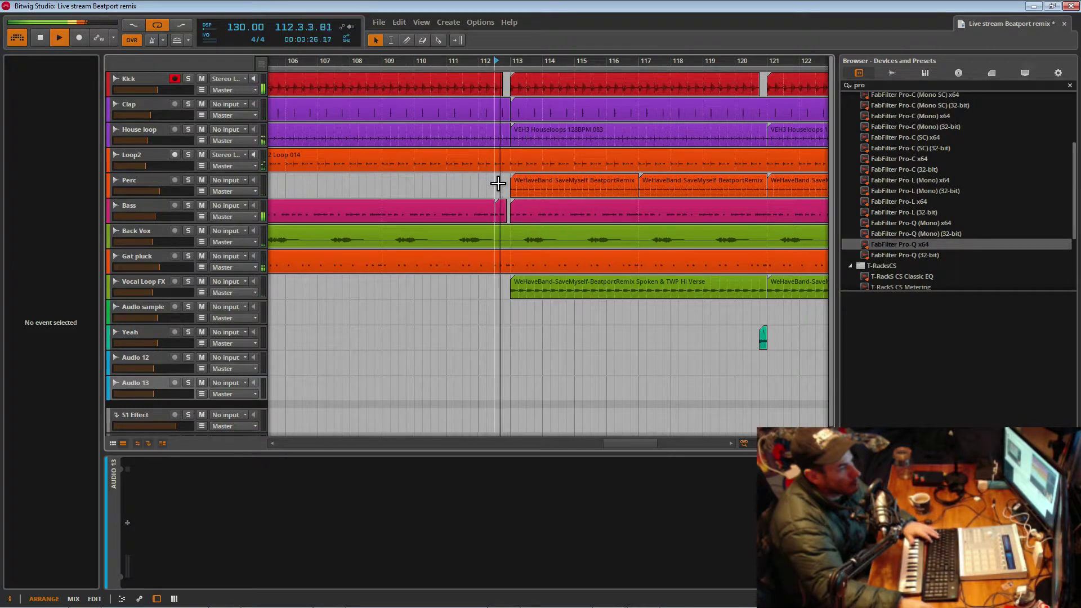
- Add an audio track below Back Vox, paste the copied one-bar vocal clip on it at 112.3, and play the transition
{"action": "left_click", "coordinate": [159, 235]}
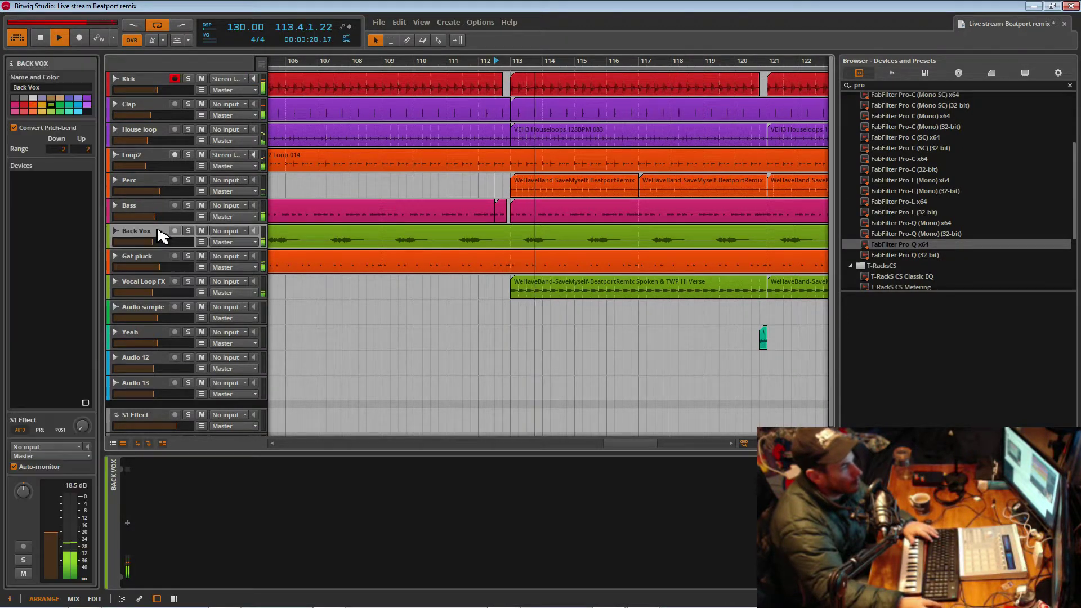
{"action": "right_click", "coordinate": [157, 231]}
{"action": "left_click", "coordinate": [220, 265]}
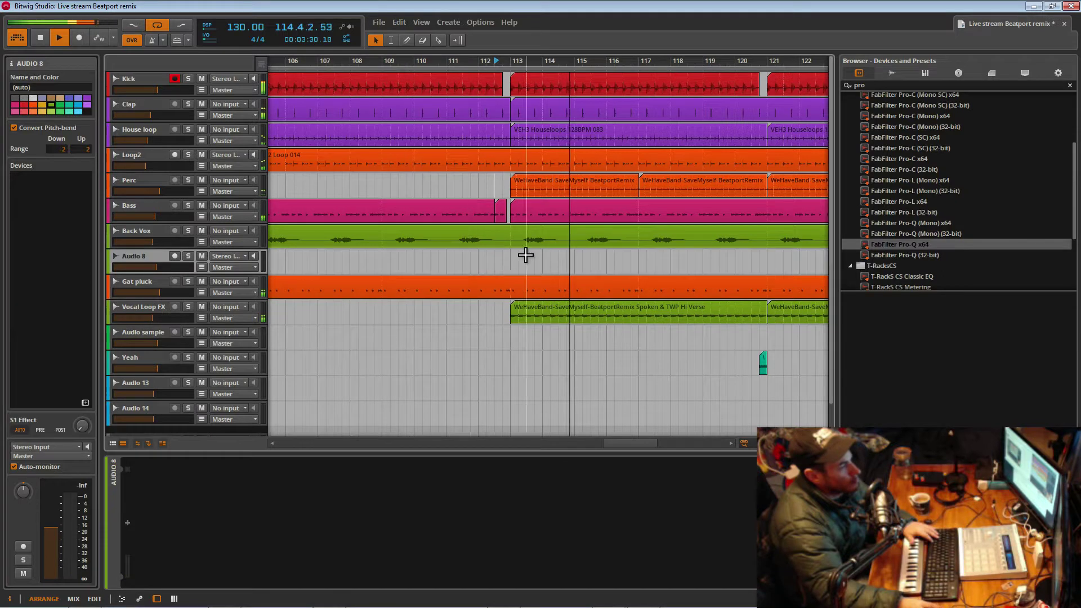
{"action": "left_click", "coordinate": [497, 260]}
{"action": "key", "text": "ctrl+v"}
{"action": "key", "text": "space"}
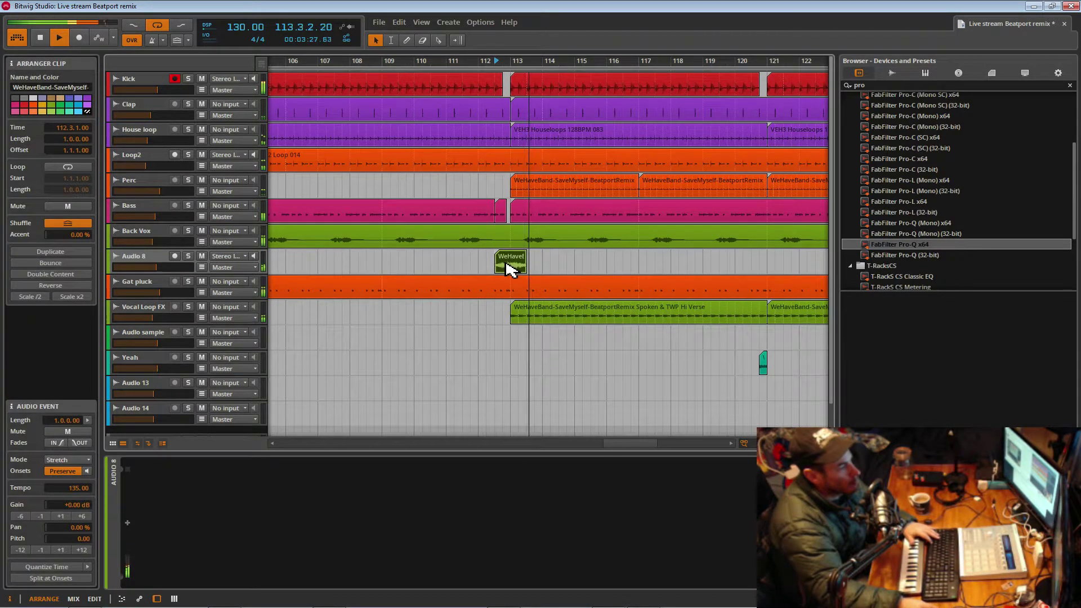
- Trim the end of the Audio 8 vocal clip to bar 113 so it is 2 beats long, and play it
{"action": "double_click", "coordinate": [506, 266]}
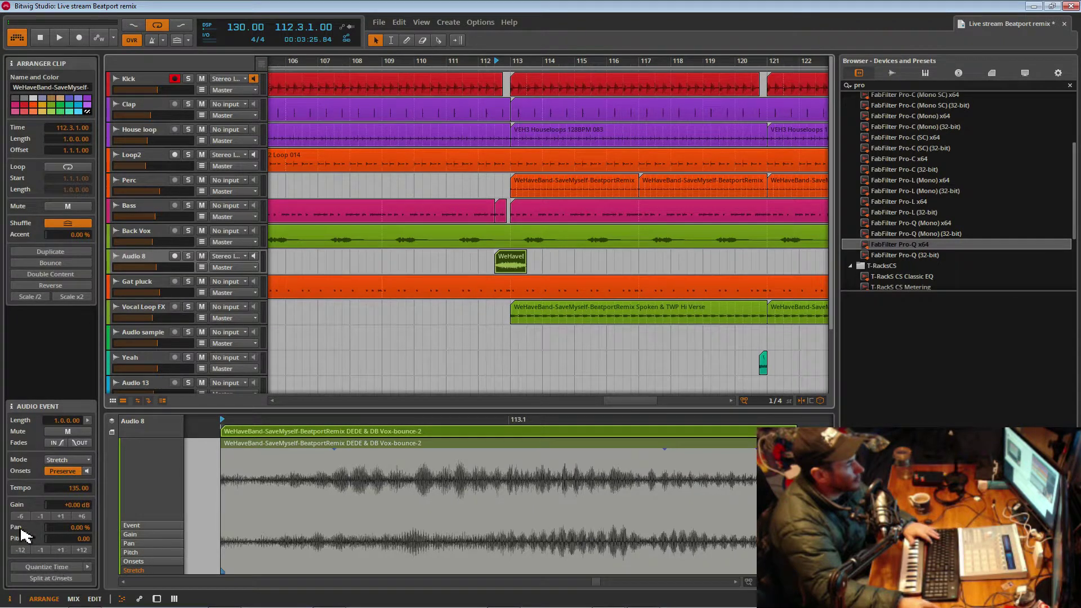
{"action": "right_click", "coordinate": [513, 264]}
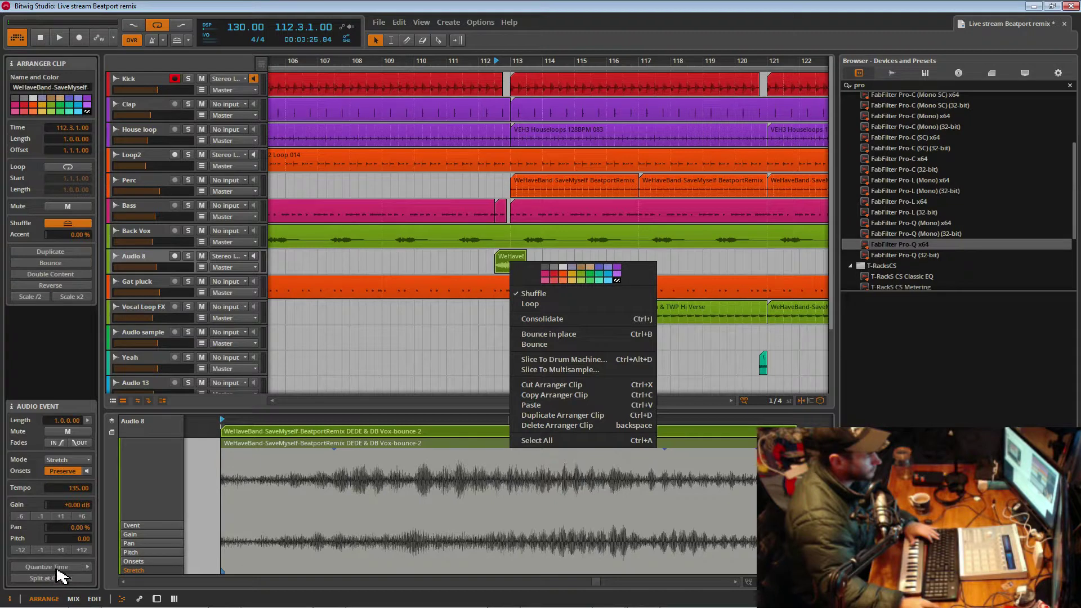
{"action": "key", "text": "Escape"}
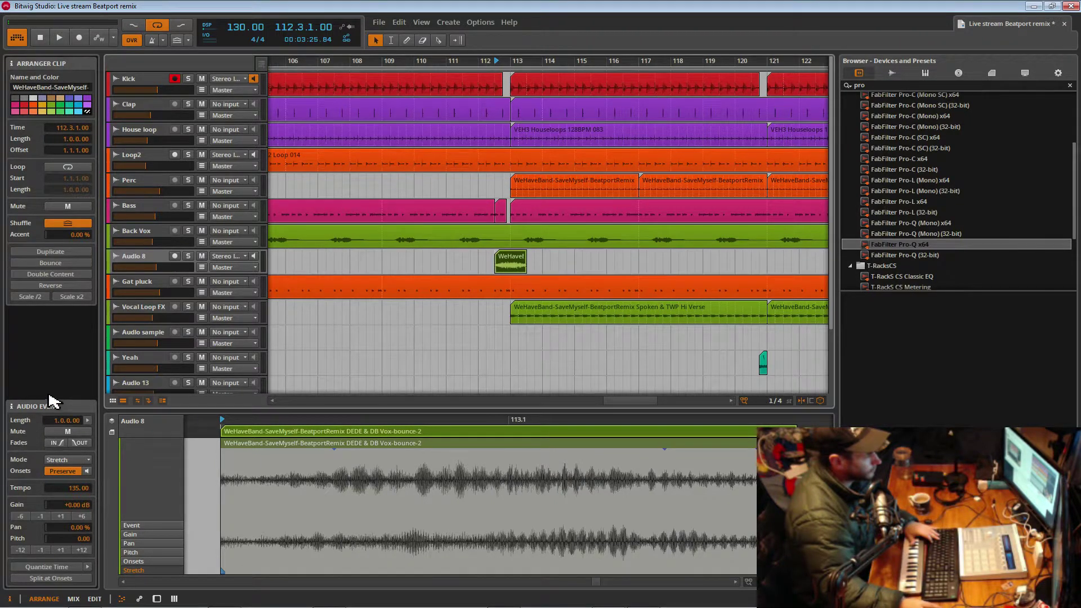
{"action": "left_click", "coordinate": [503, 266]}
{"action": "key", "text": "space"}
{"action": "left_click_drag", "start_coordinate": [530, 274], "coordinate": [505, 270]}
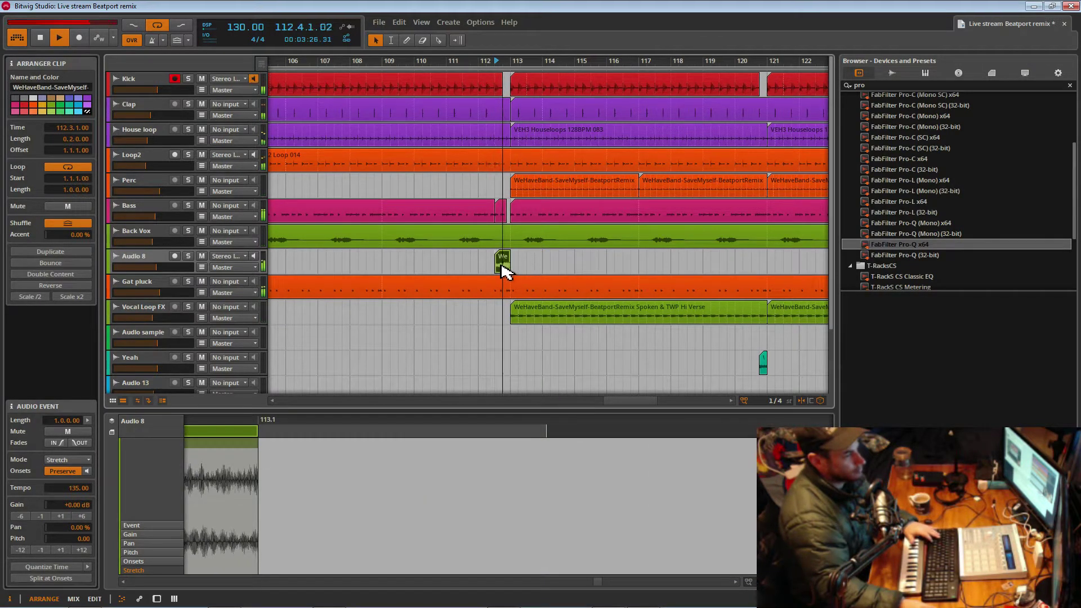
- Trim the start of the Audio 8 vocal clip to 112.4, leaving one beat before bar 113
{"action": "left_click_drag", "start_coordinate": [526, 61], "coordinate": [528, 100]}
{"action": "key", "text": "space"}
{"action": "key", "text": "space"}
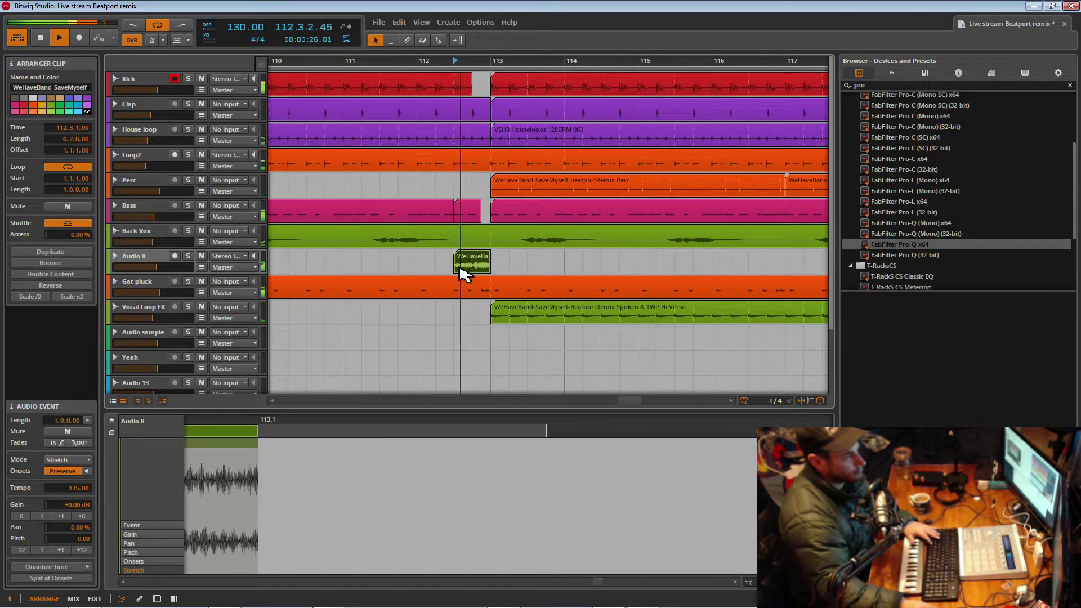
{"action": "left_click_drag", "start_coordinate": [462, 269], "coordinate": [478, 264]}
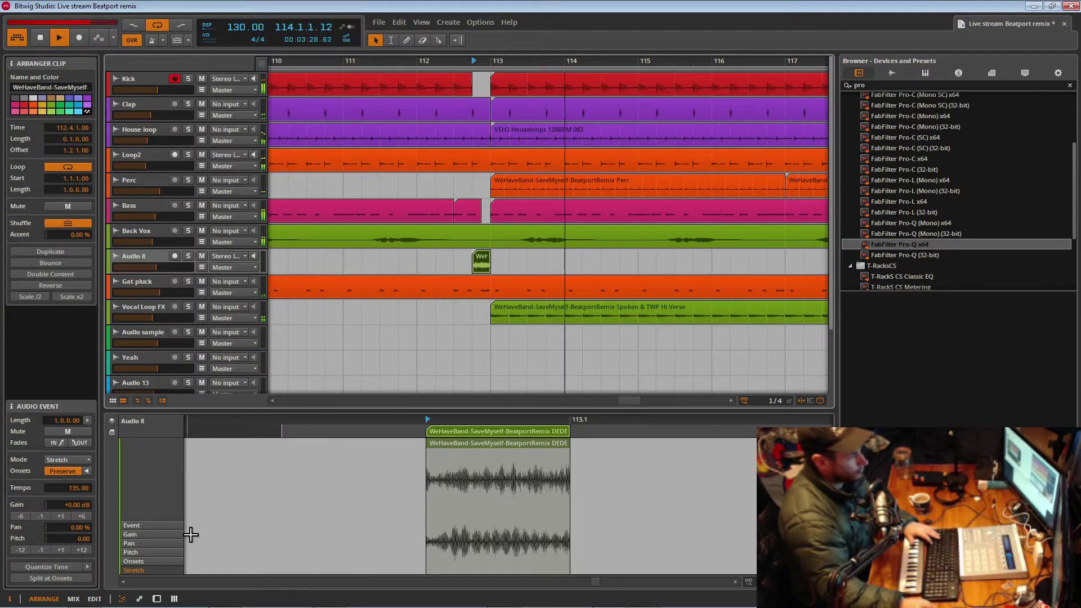
- Shape the Audio 8 clip's gain envelope into a curved fade-in rising to 0 dB at bar 113, and save the project
{"action": "left_click", "coordinate": [158, 539]}
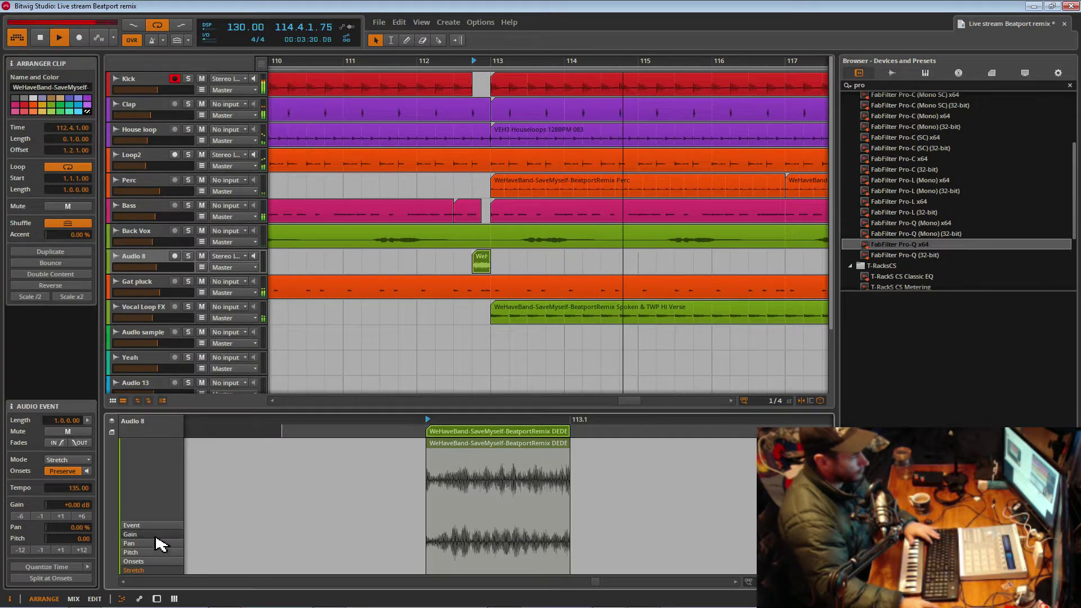
{"action": "left_click", "coordinate": [575, 516]}
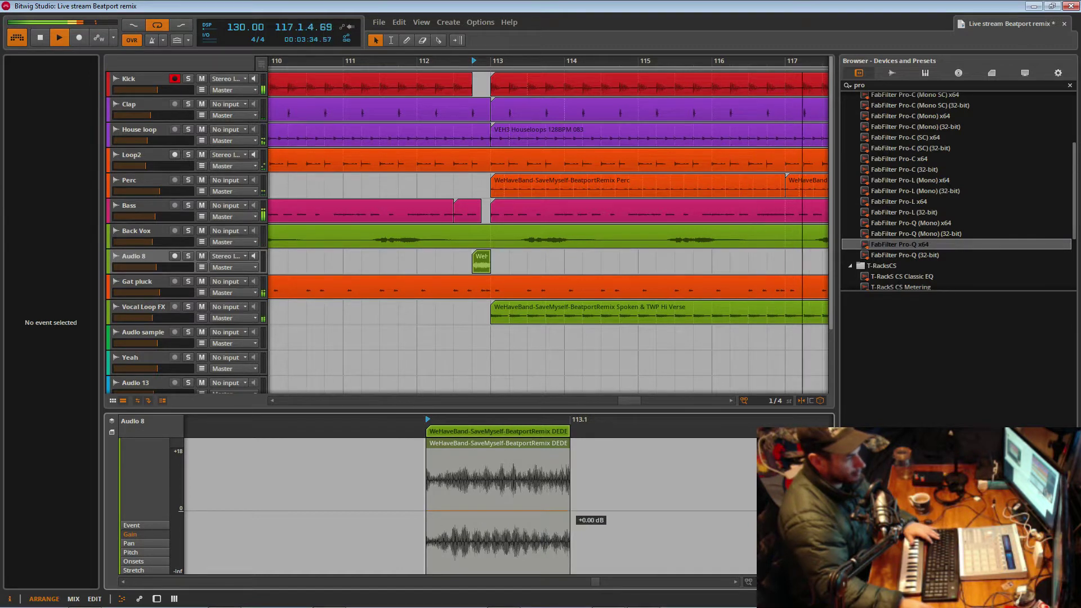
{"action": "key", "text": "ctrl+z"}
{"action": "key", "text": "ctrl+z"}
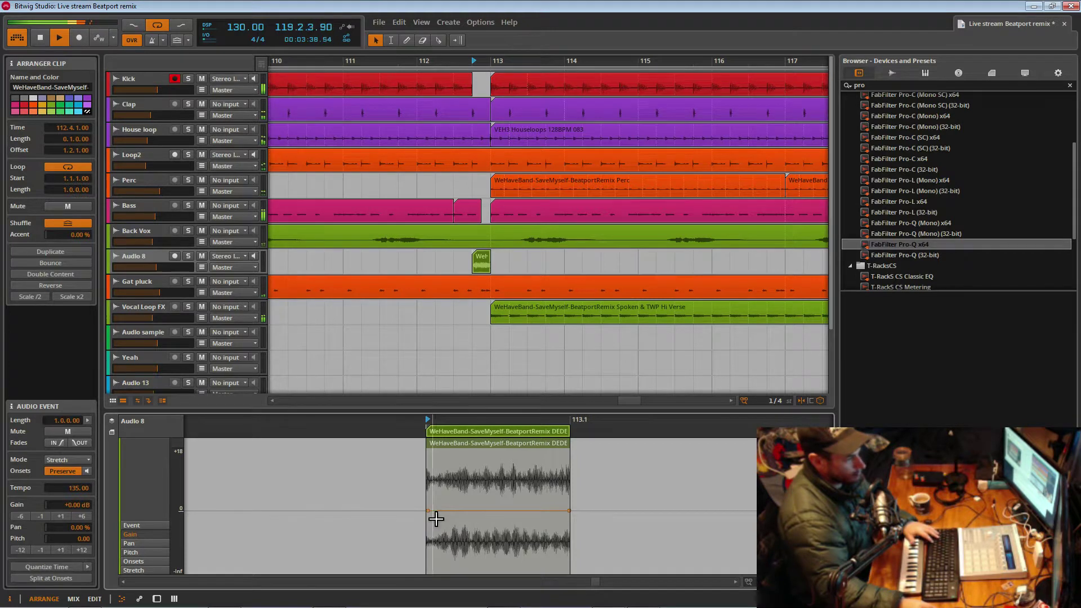
{"action": "left_click_drag", "start_coordinate": [430, 514], "coordinate": [430, 547]}
{"action": "key", "text": "space"}
{"action": "left_click_drag", "start_coordinate": [509, 528], "coordinate": [509, 514]}
{"action": "key", "text": "space"}
{"action": "key", "text": "space"}
{"action": "mouse_move", "coordinate": [575, 65]}
{"action": "left_mouse_down"}
{"action": "mouse_move", "coordinate": [560, 45]}
{"action": "mouse_move", "coordinate": [543, 90]}
{"action": "mouse_move", "coordinate": [474, 104]}
{"action": "mouse_move", "coordinate": [506, 147]}
{"action": "mouse_move", "coordinate": [564, 63]}
{"action": "left_mouse_up"}
{"action": "key", "text": "ctrl+s"}
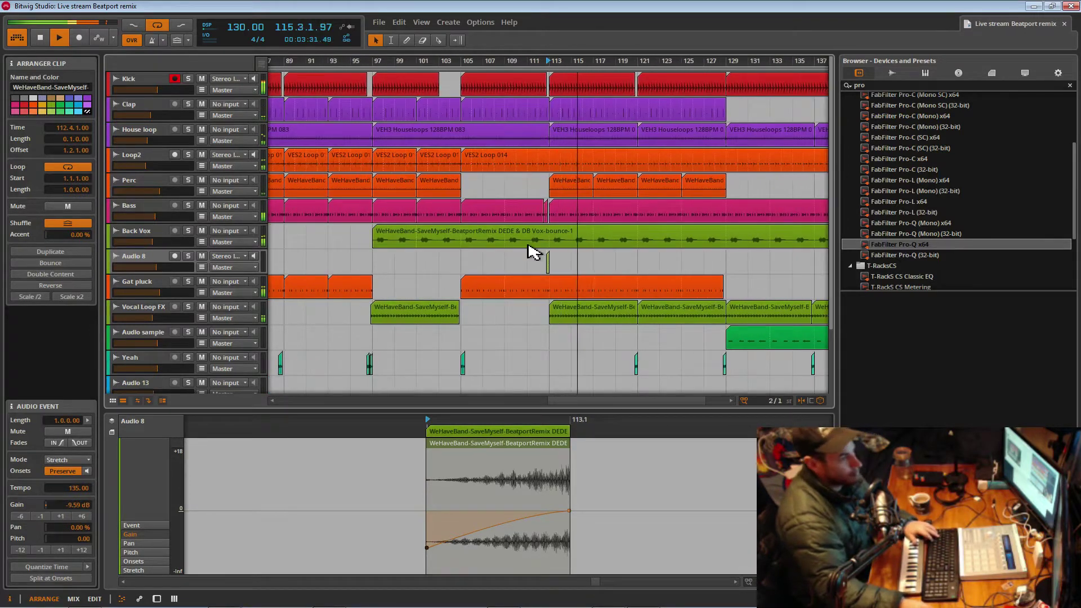
- Copy the faded one-beat Audio 8 clip to 96.4 and play the transition into bar 97
{"action": "left_click_drag", "start_coordinate": [549, 267], "coordinate": [366, 264]}
{"action": "left_click_drag", "start_coordinate": [355, 60], "coordinate": [441, 179]}
{"action": "left_click_drag", "start_coordinate": [509, 260], "coordinate": [524, 260]}
{"action": "key", "text": "space"}
{"action": "key", "text": "space"}
{"action": "left_click_drag", "start_coordinate": [596, 64], "coordinate": [496, 3]}
- Set the Audio 14 track's volume to about -12.3 dB while the section from bar 97 plays
{"action": "scroll", "coordinate": [509, 178], "scroll_direction": "up", "scroll_amount": 3}
{"action": "scroll", "coordinate": [445, 198], "scroll_direction": "down", "scroll_amount": 3}
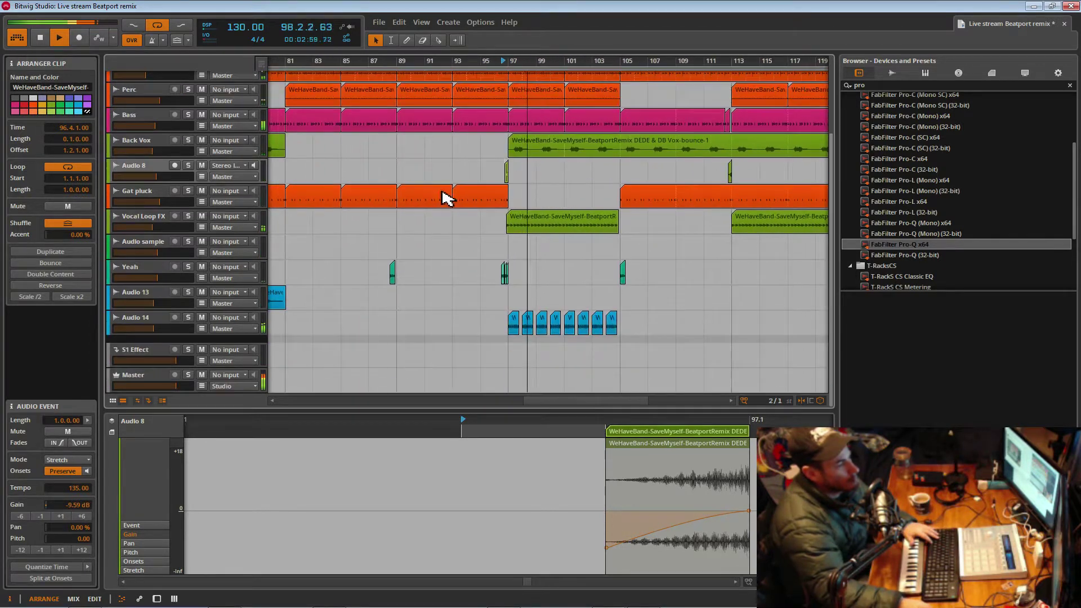
{"action": "left_click_drag", "start_coordinate": [188, 329], "coordinate": [182, 328]}
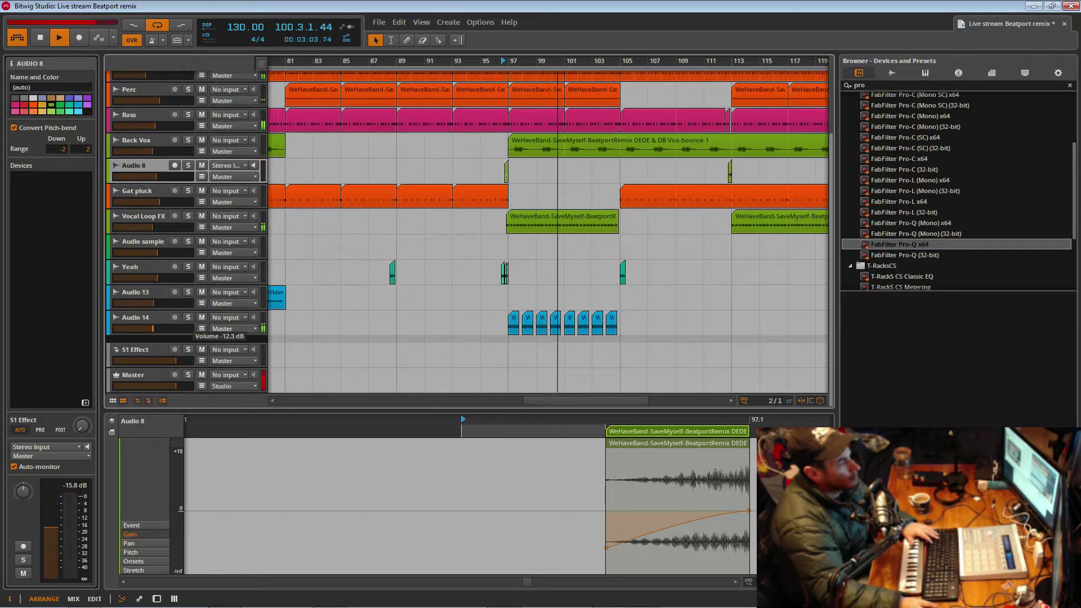
{"action": "left_click", "coordinate": [152, 323]}
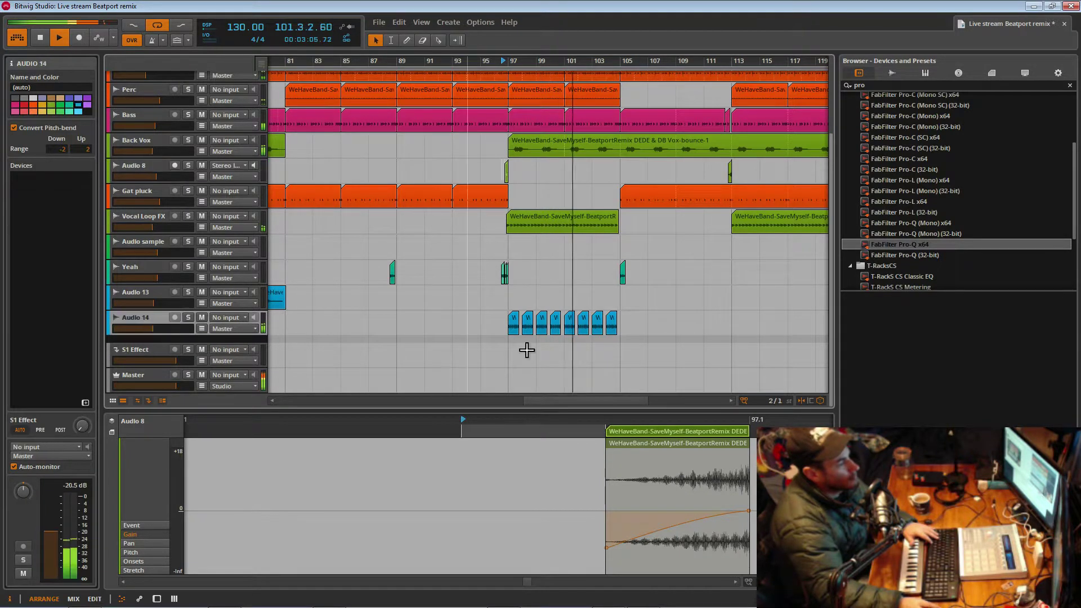
- Select the eight Audio 14 clips from bar 97 and try raising their pitch in semitone steps up to 7
{"action": "left_click_drag", "start_coordinate": [500, 326], "coordinate": [641, 332]}
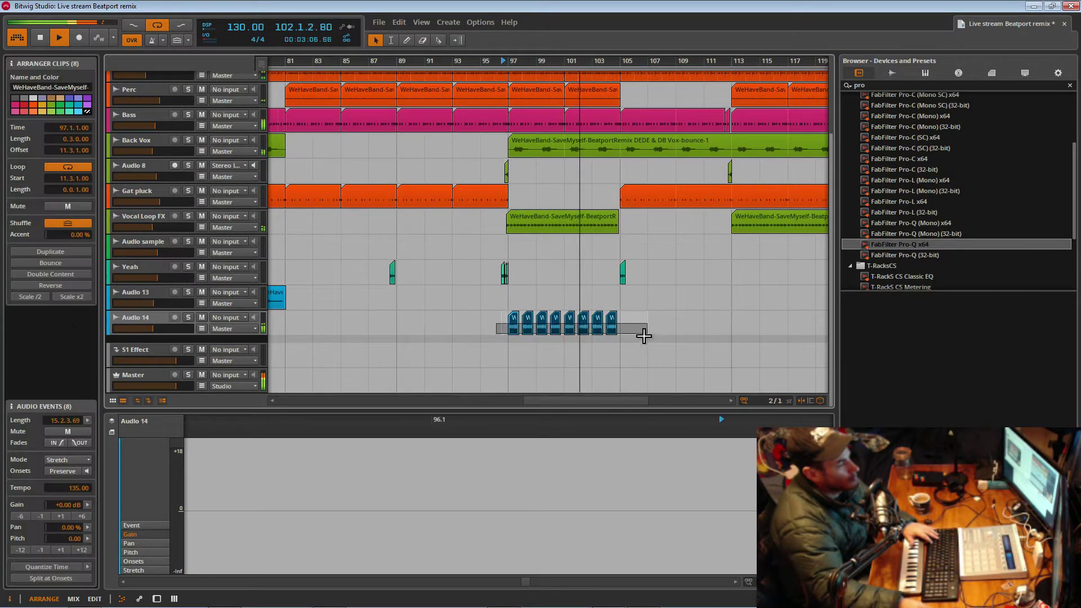
{"action": "left_click", "coordinate": [66, 550]}
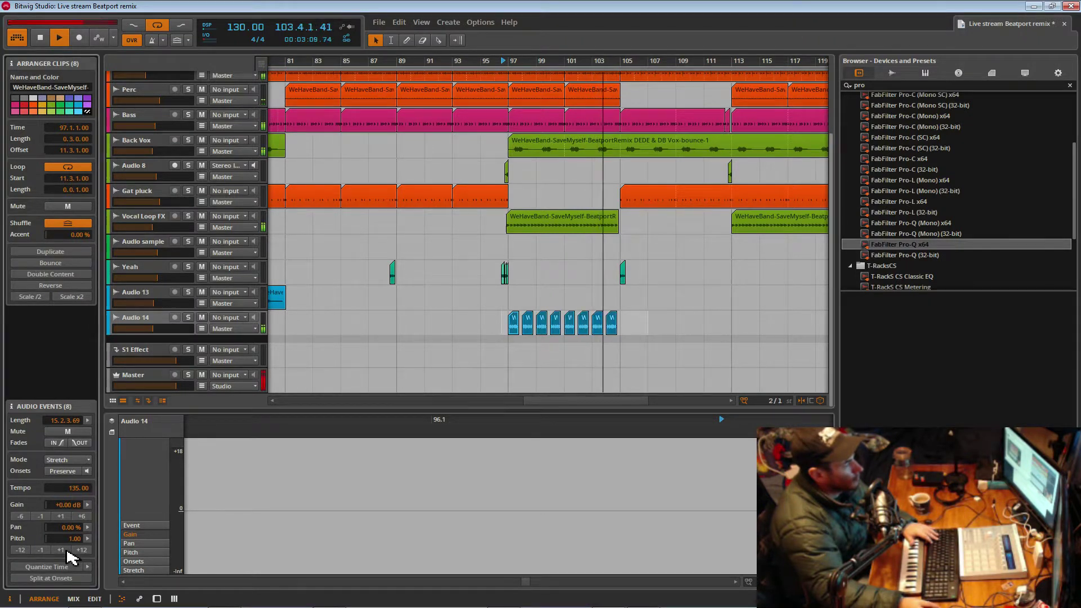
{"action": "left_click", "coordinate": [66, 550]}
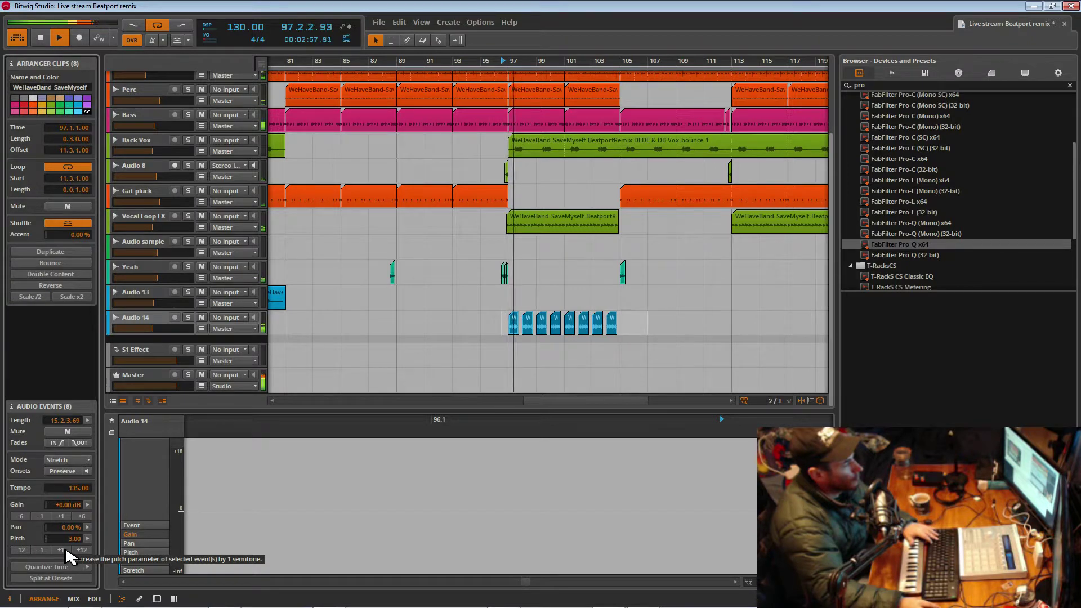
{"action": "left_click", "coordinate": [45, 551]}
{"action": "left_click", "coordinate": [61, 550]}
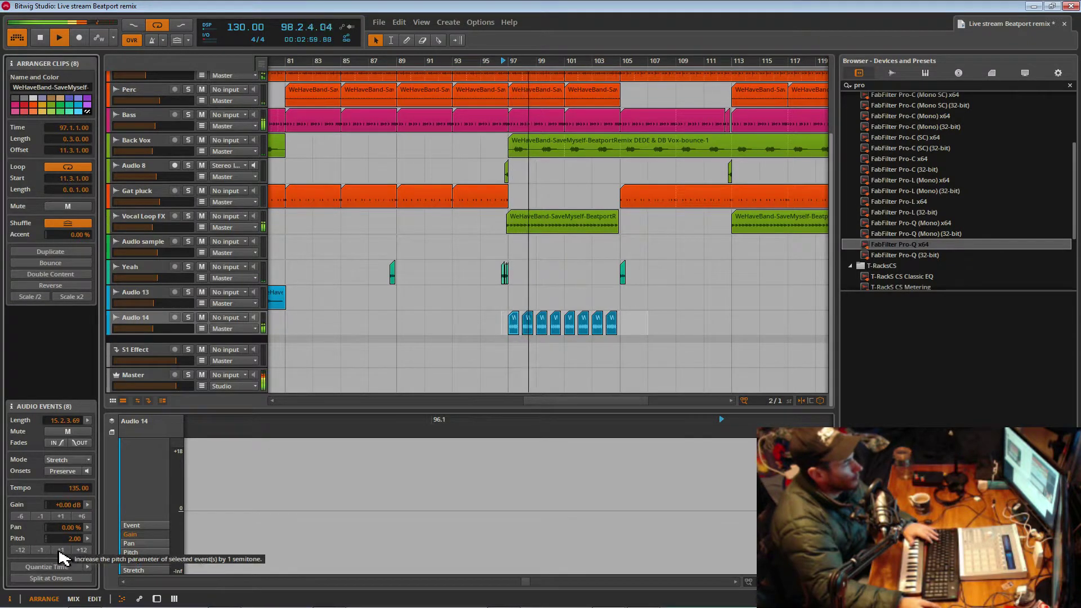
{"action": "left_click", "coordinate": [61, 550]}
{"action": "left_click", "coordinate": [61, 550]}
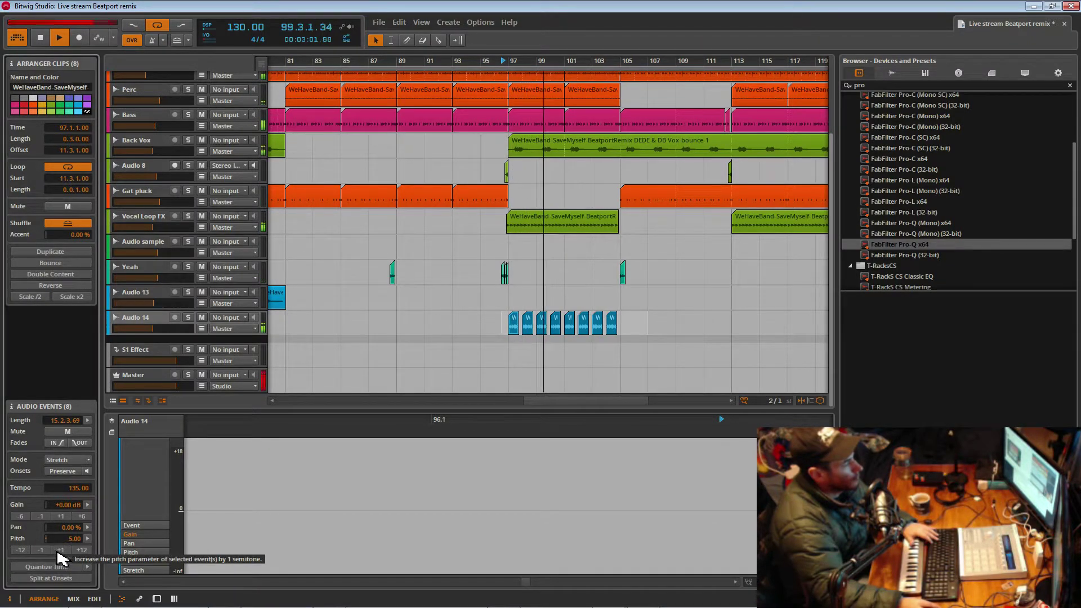
{"action": "left_click", "coordinate": [61, 550]}
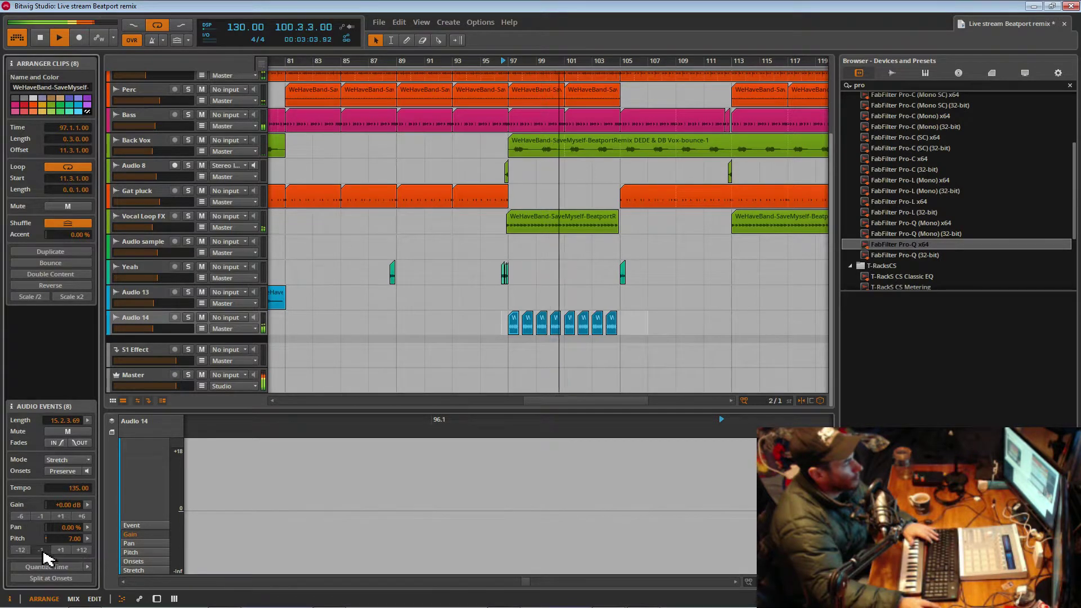
- Try lowering the pitch of the eight Audio 14 clips in semitone steps through 0 and -3
{"action": "left_click", "coordinate": [41, 551]}
{"action": "left_click", "coordinate": [41, 550]}
{"action": "left_click", "coordinate": [42, 551]}
{"action": "left_click", "coordinate": [41, 551]}
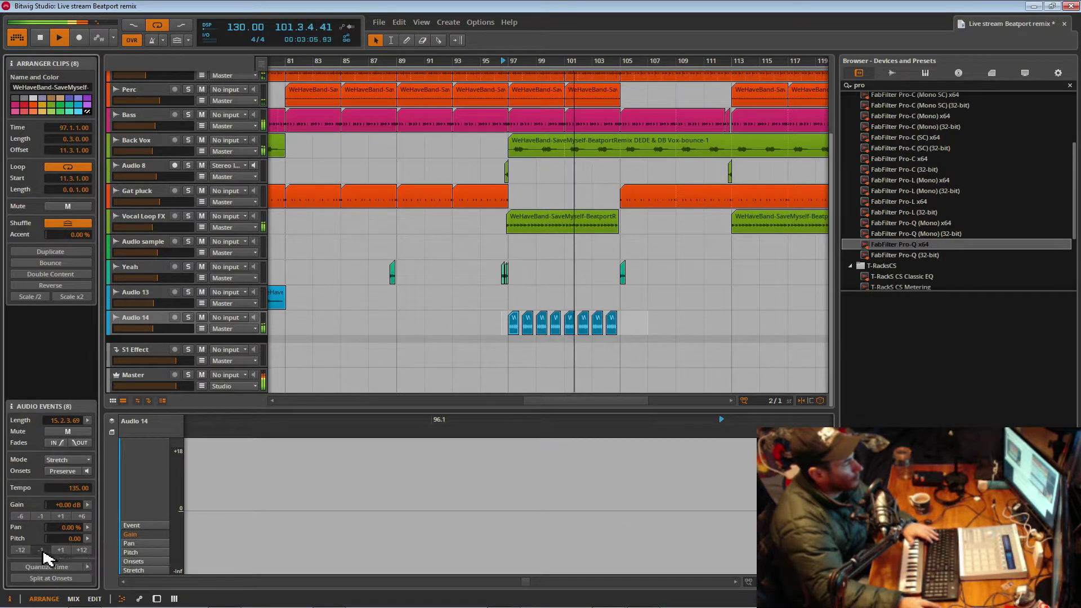
{"action": "left_click", "coordinate": [42, 551]}
{"action": "left_click", "coordinate": [42, 551]}
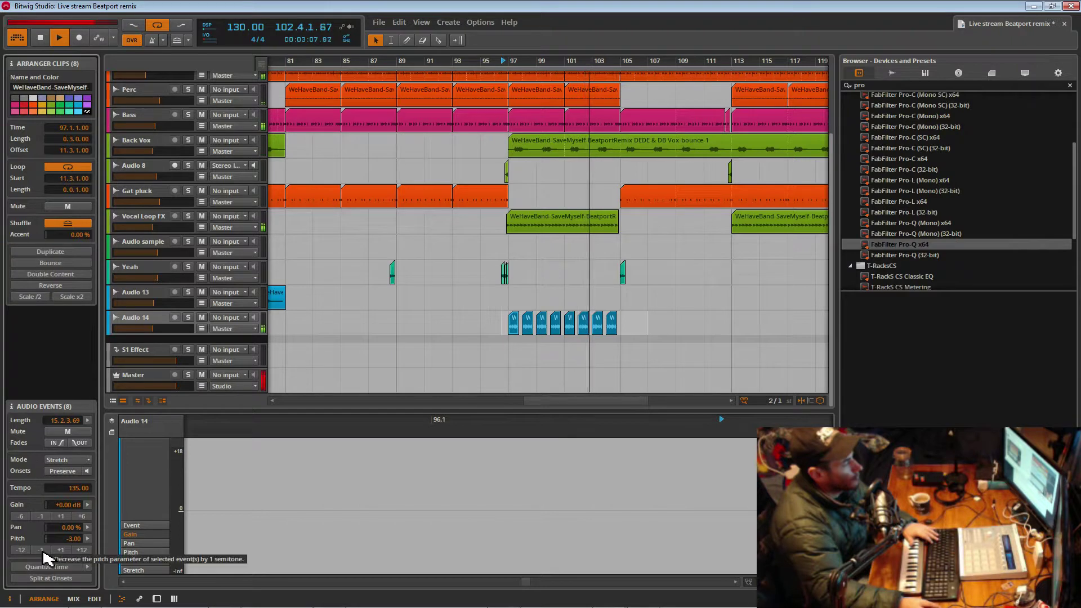
{"action": "left_click", "coordinate": [42, 551]}
{"action": "left_click", "coordinate": [42, 550]}
{"action": "left_click", "coordinate": [43, 552]}
{"action": "left_click", "coordinate": [43, 552]}
{"action": "left_click", "coordinate": [43, 552]}
- Try pitches around -2, -1 and 0 semitones on the eight Audio 14 clips during playback
{"action": "left_click", "coordinate": [61, 550]}
{"action": "left_click", "coordinate": [61, 551]}
{"action": "left_click", "coordinate": [61, 551]}
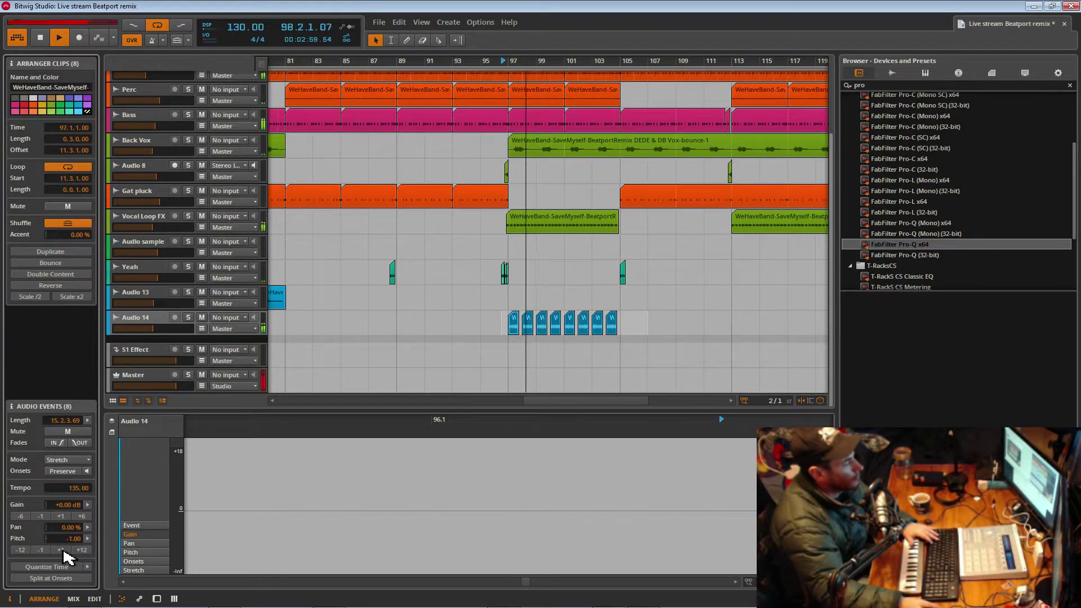
{"action": "left_click", "coordinate": [43, 550]}
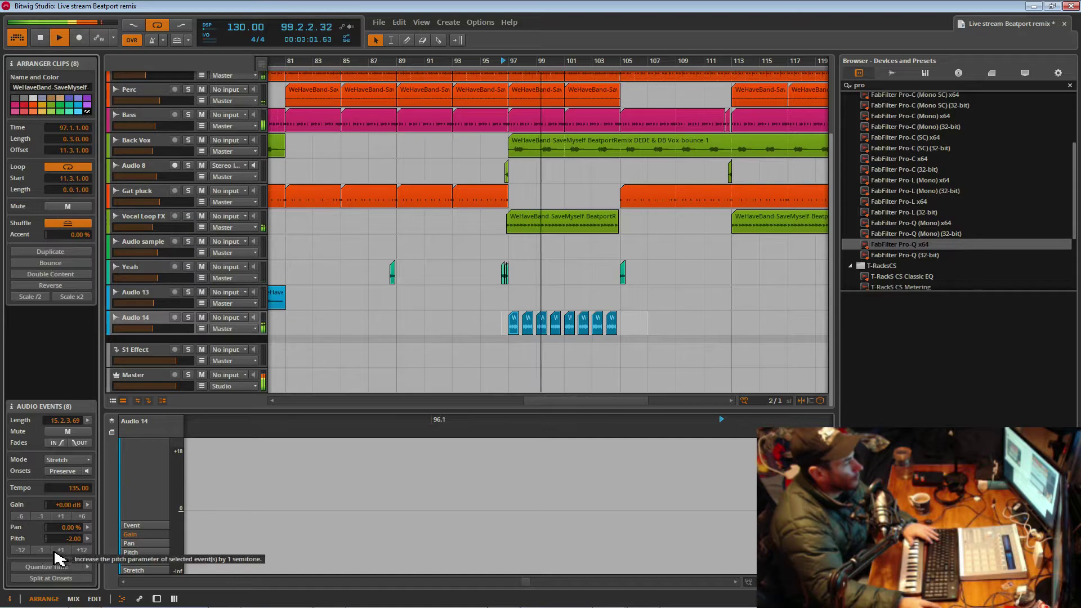
{"action": "double_click", "coordinate": [60, 551]}
{"action": "left_click", "coordinate": [45, 551]}
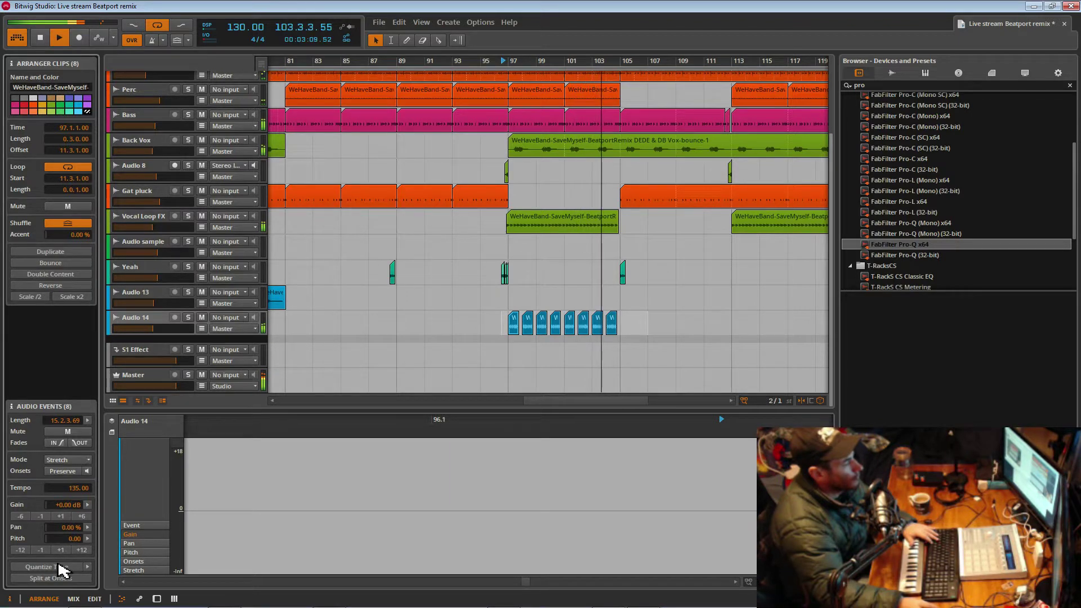
{"action": "left_click", "coordinate": [61, 550]}
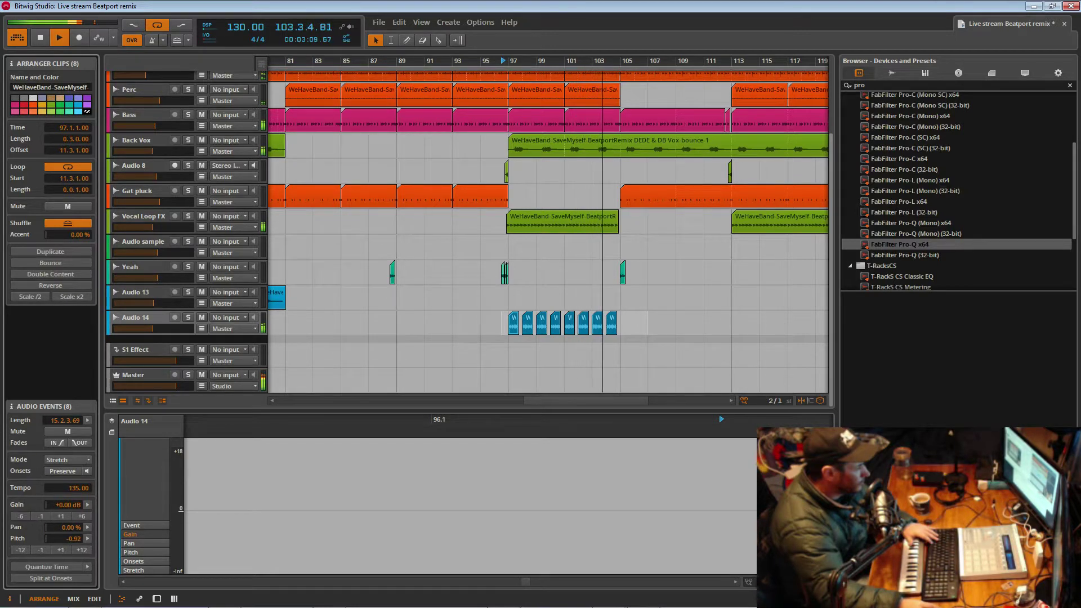
- Fine-tune the mean pitch of the Audio 14 clips, trying 0.52, 3.64 and 0.03 semitones, and play the section from bar 97
{"action": "left_click_drag", "start_coordinate": [71, 538], "coordinate": [71, 530]}
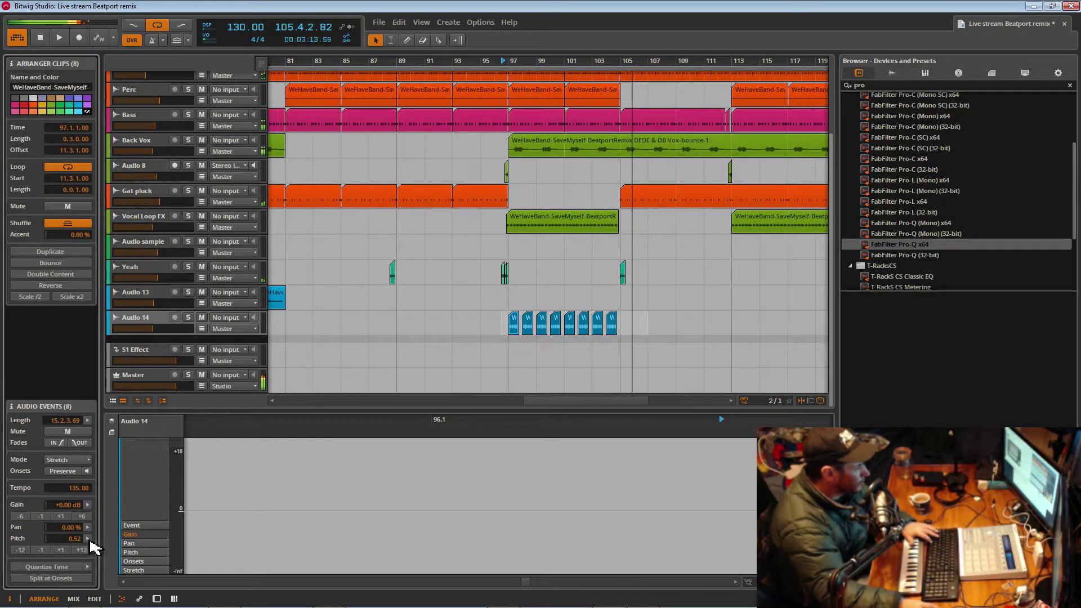
{"action": "left_click", "coordinate": [88, 539]}
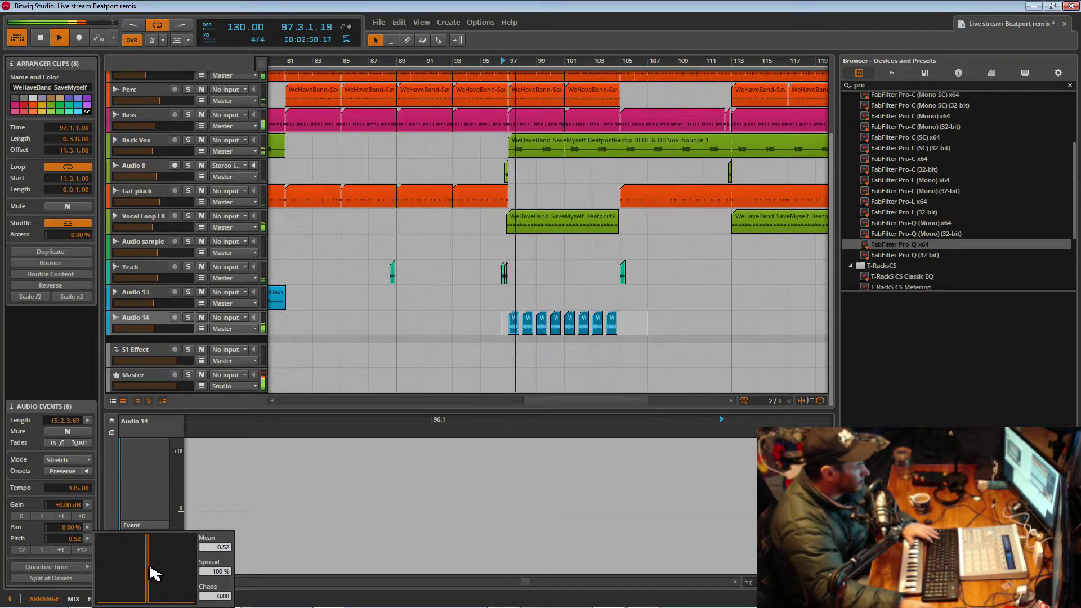
{"action": "left_click_drag", "start_coordinate": [215, 546], "coordinate": [215, 540]}
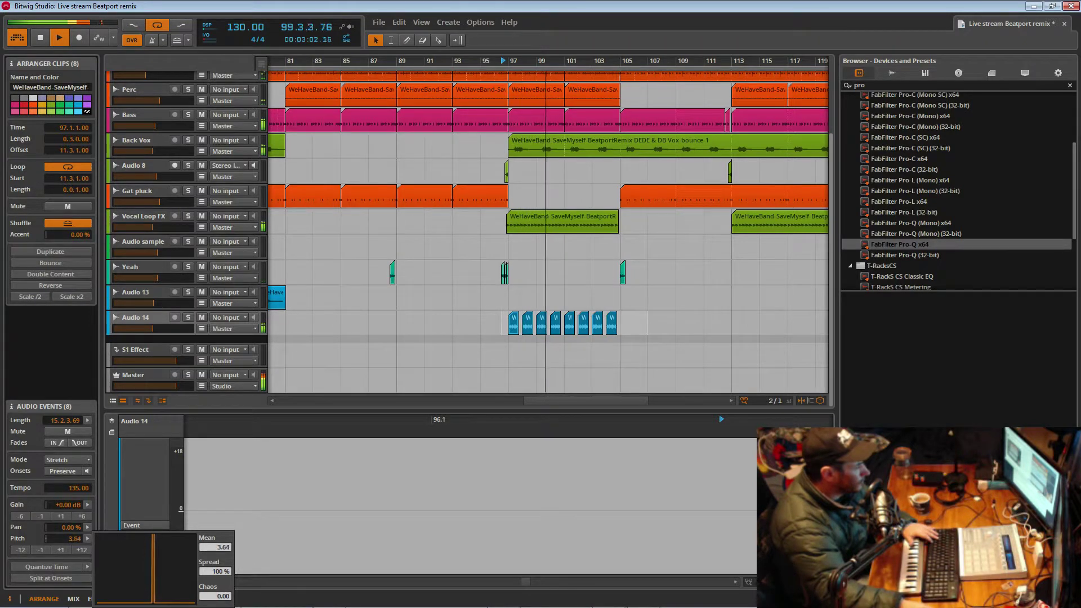
{"action": "left_click_drag", "start_coordinate": [215, 546], "coordinate": [215, 586]}
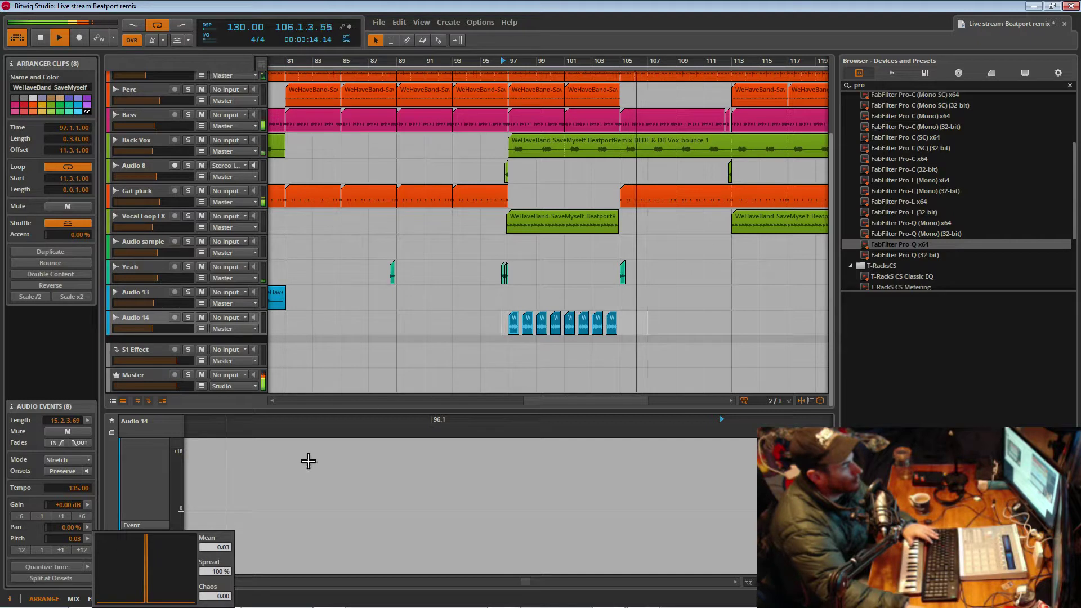
{"action": "left_click", "coordinate": [515, 321]}
{"action": "key", "text": "space"}
{"action": "key", "text": "space"}
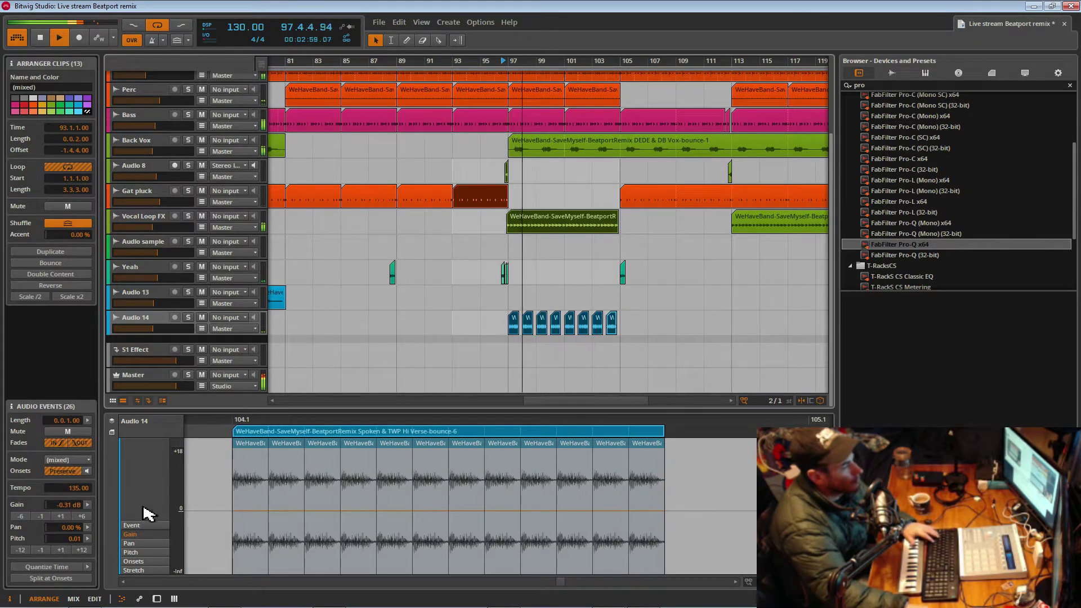
- Reselect the eight Audio 14 clips and set their mean pitch to -2.27 semitones
{"action": "left_click", "coordinate": [493, 331]}
{"action": "left_click_drag", "start_coordinate": [505, 326], "coordinate": [645, 329]}
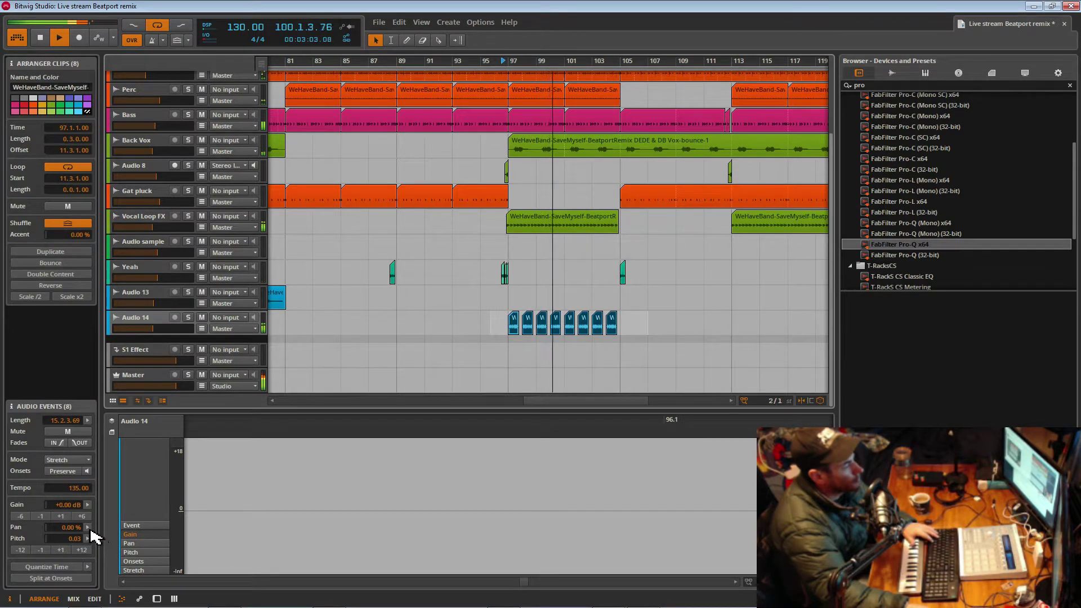
{"action": "left_click", "coordinate": [88, 539]}
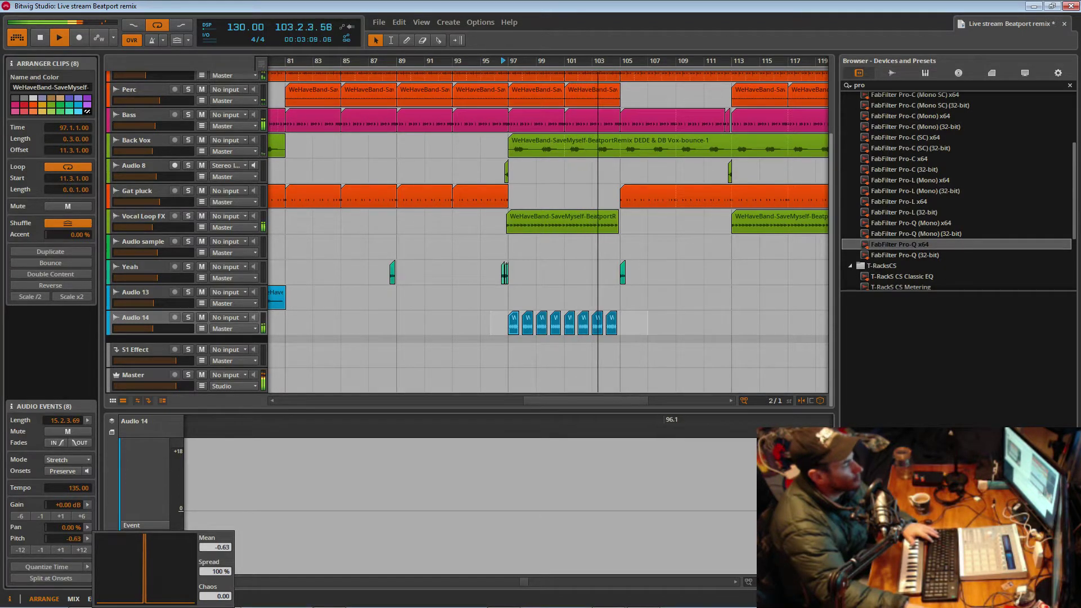
{"action": "left_click_drag", "start_coordinate": [215, 547], "coordinate": [214, 555]}
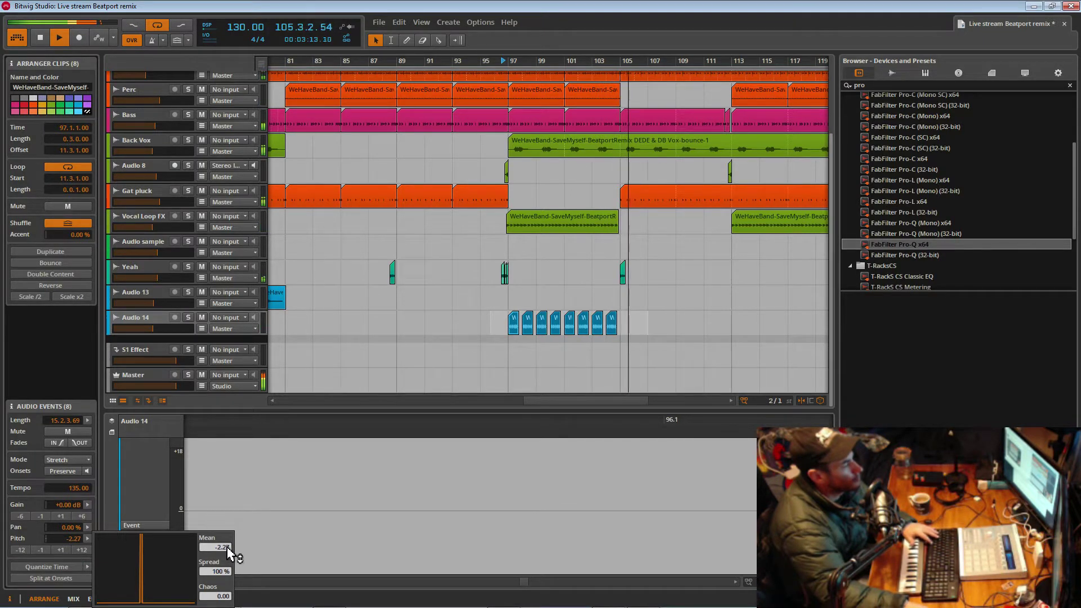
{"action": "left_click", "coordinate": [514, 333]}
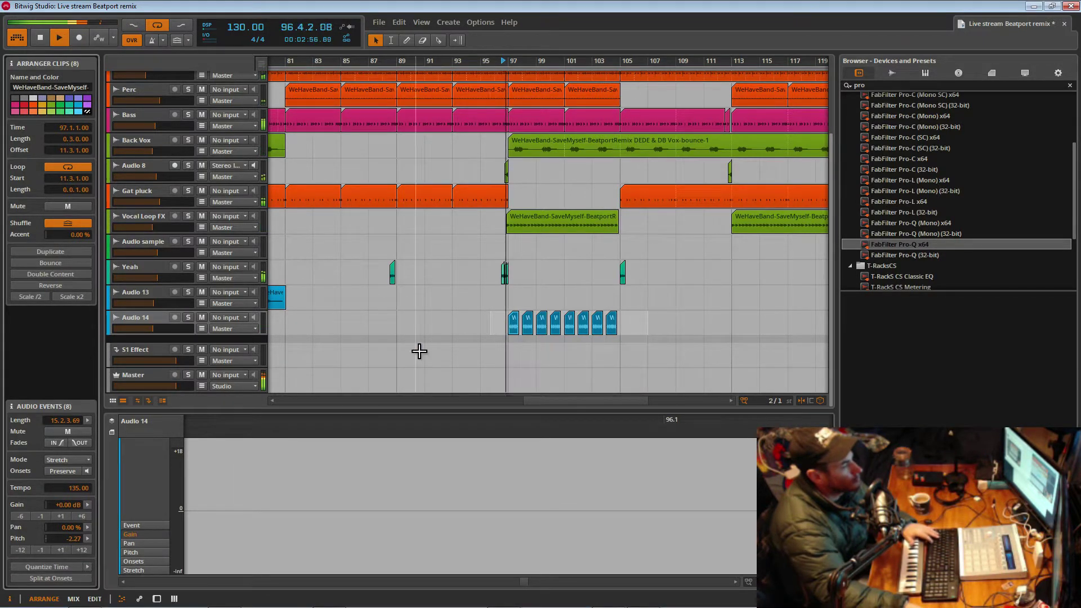
{"action": "left_click", "coordinate": [545, 324]}
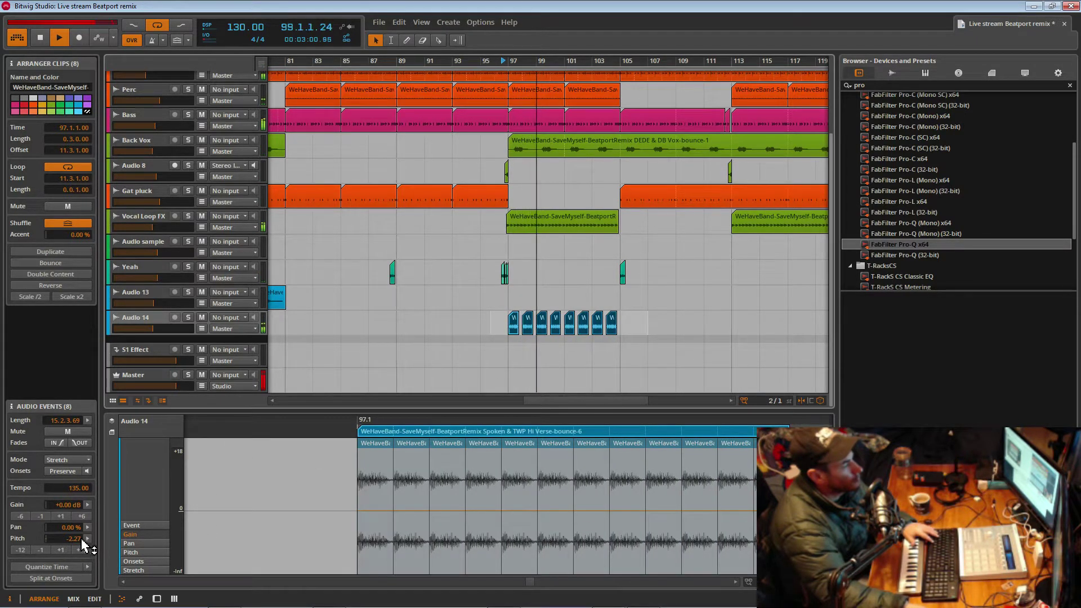
- Try pitches of 0.13 and 0.61 semitones on the eight Audio 14 clips and replay them from bar 97
{"action": "left_click", "coordinate": [87, 539]}
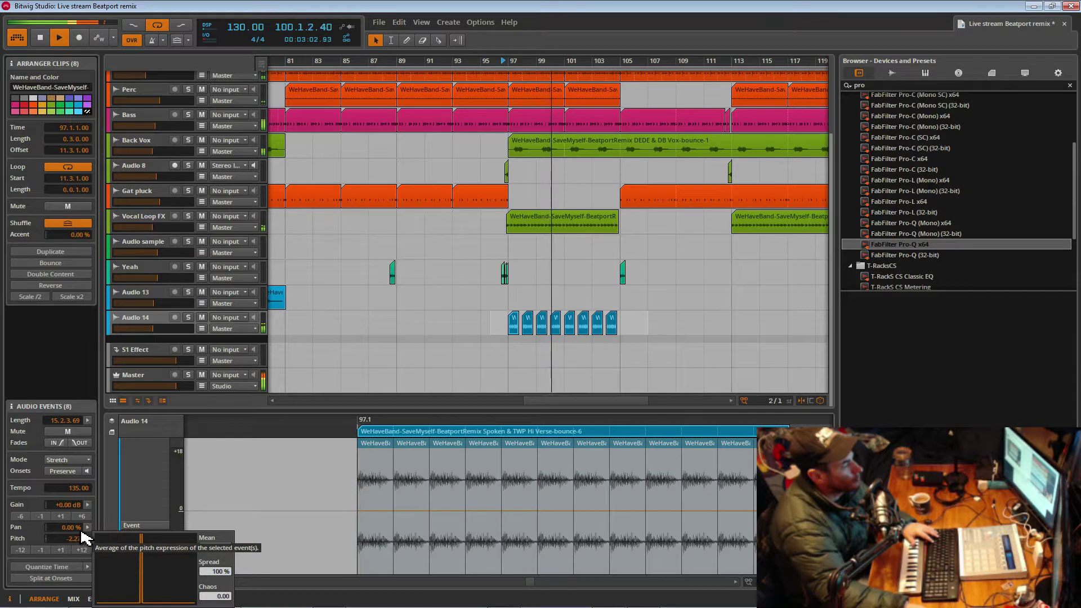
{"action": "left_click", "coordinate": [82, 538]}
{"action": "left_click_drag", "start_coordinate": [81, 537], "coordinate": [81, 549]}
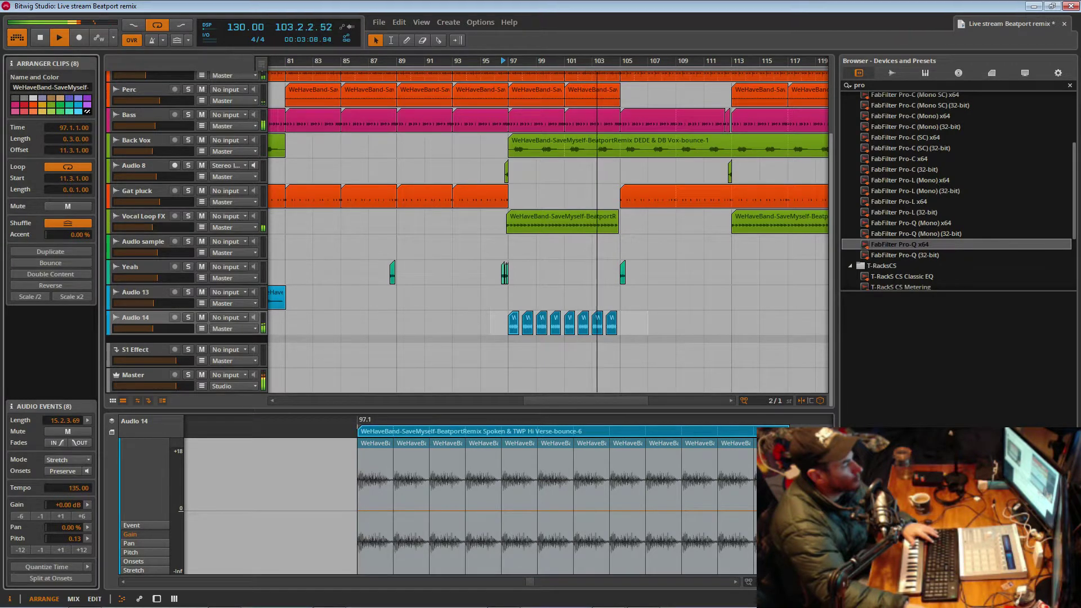
{"action": "left_click_drag", "start_coordinate": [82, 539], "coordinate": [82, 536]}
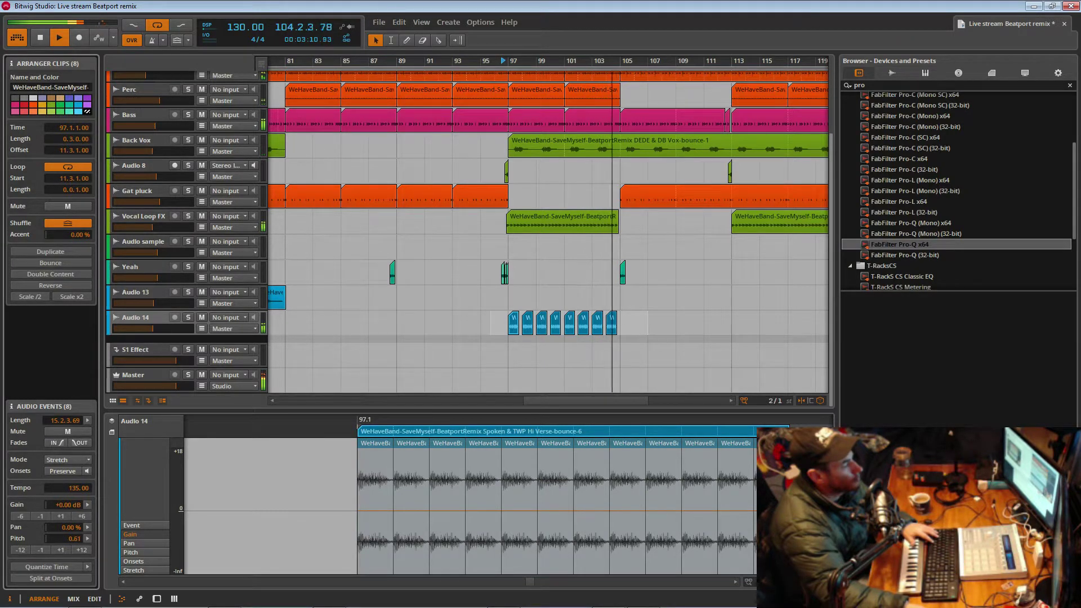
{"action": "key", "text": "space"}
{"action": "key", "text": "space"}
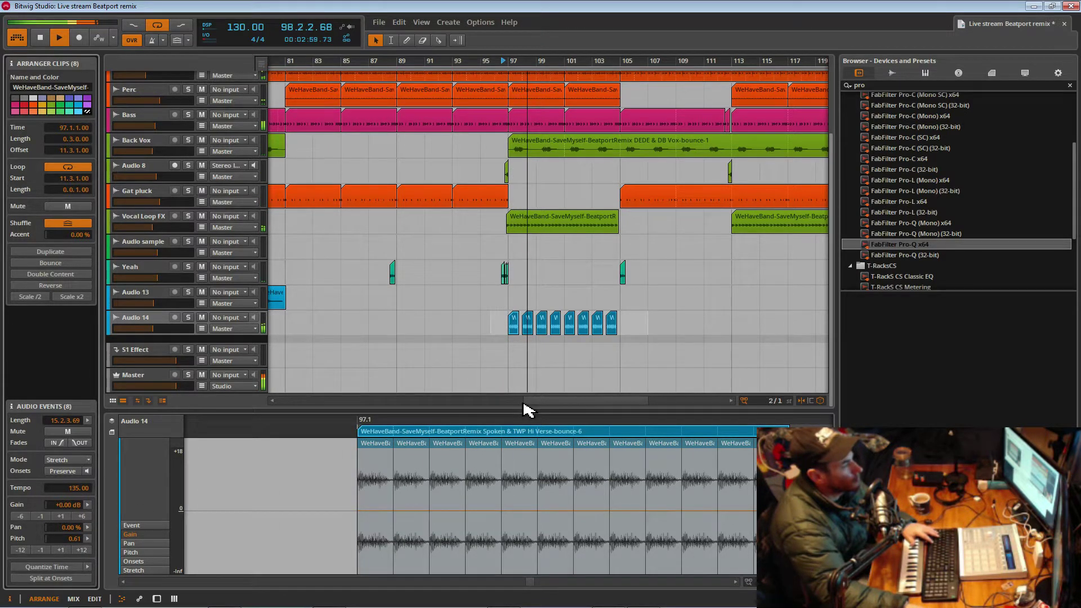
- Set the pitch of the eight Audio 14 clips to 0, consolidate them into one clip and play it from bar 97
{"action": "double_click", "coordinate": [73, 539]}
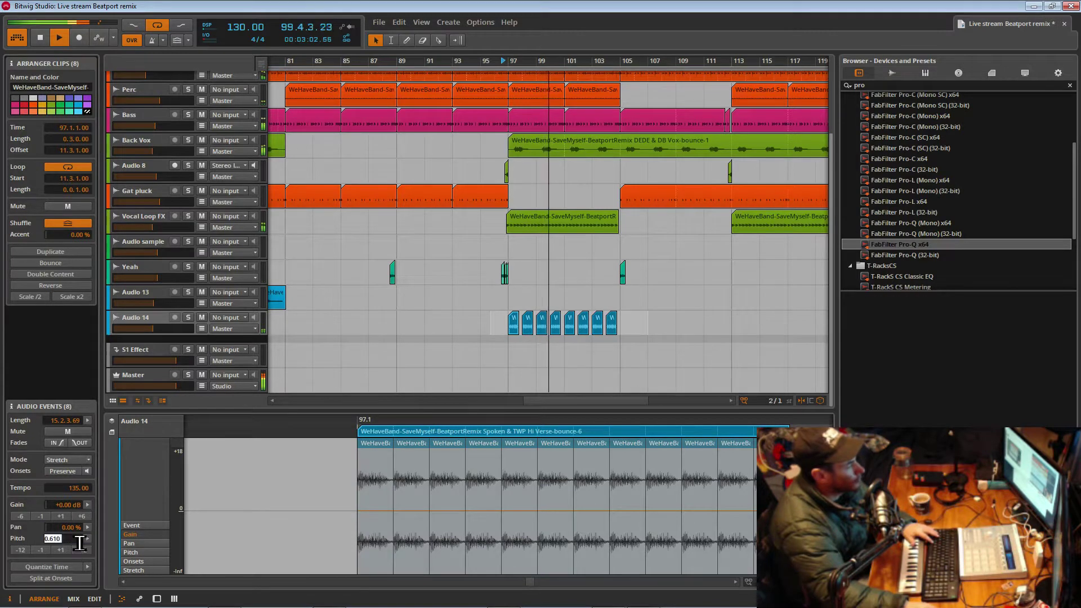
{"action": "type", "text": "0"}
{"action": "key", "text": "Return"}
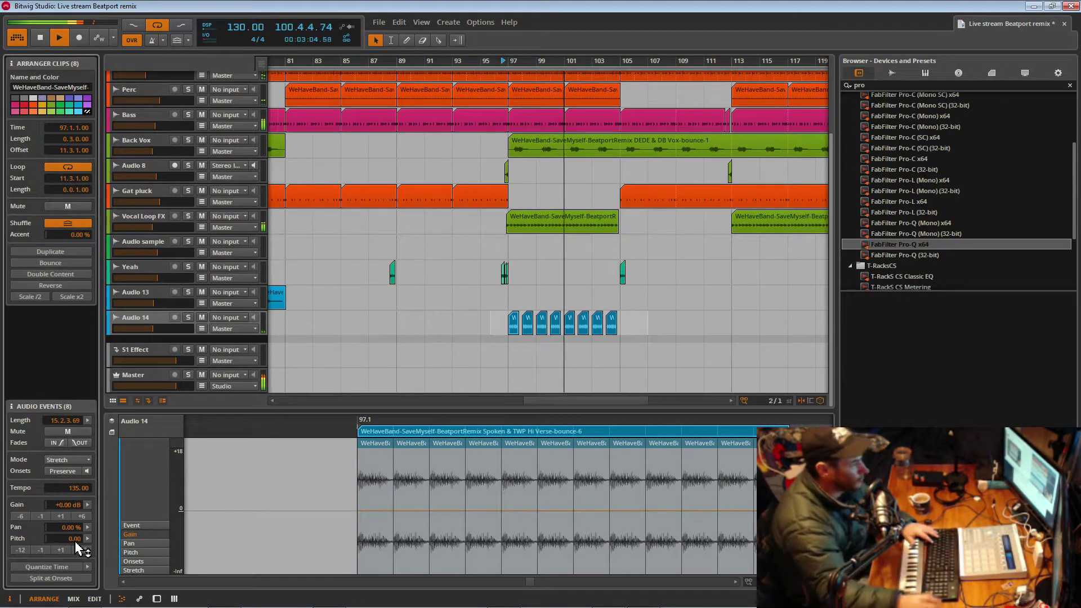
{"action": "key", "text": "space"}
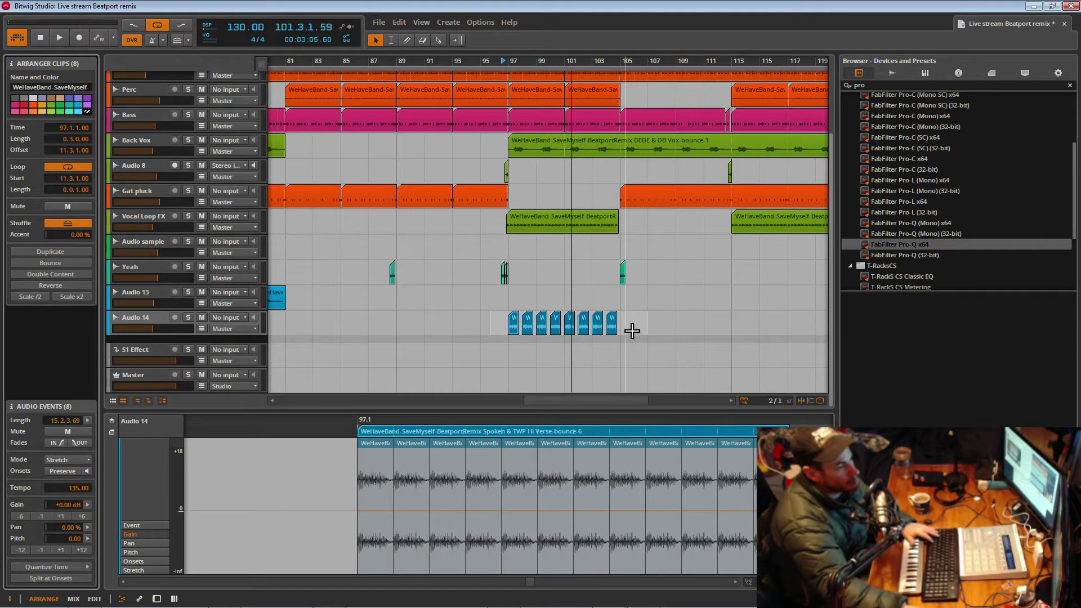
{"action": "key", "text": "ctrl+j"}
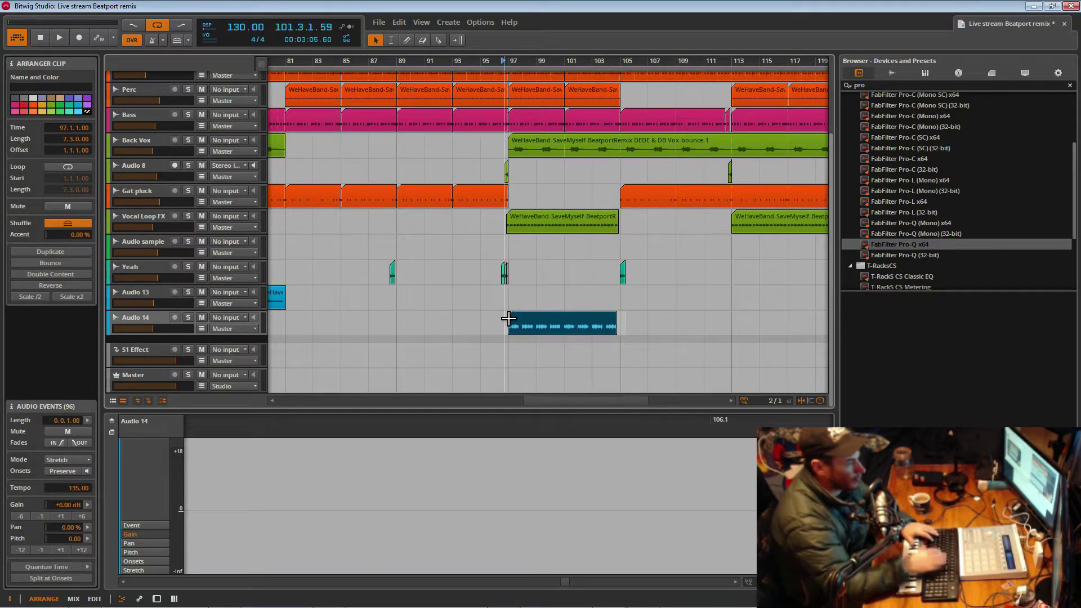
{"action": "key", "text": "space"}
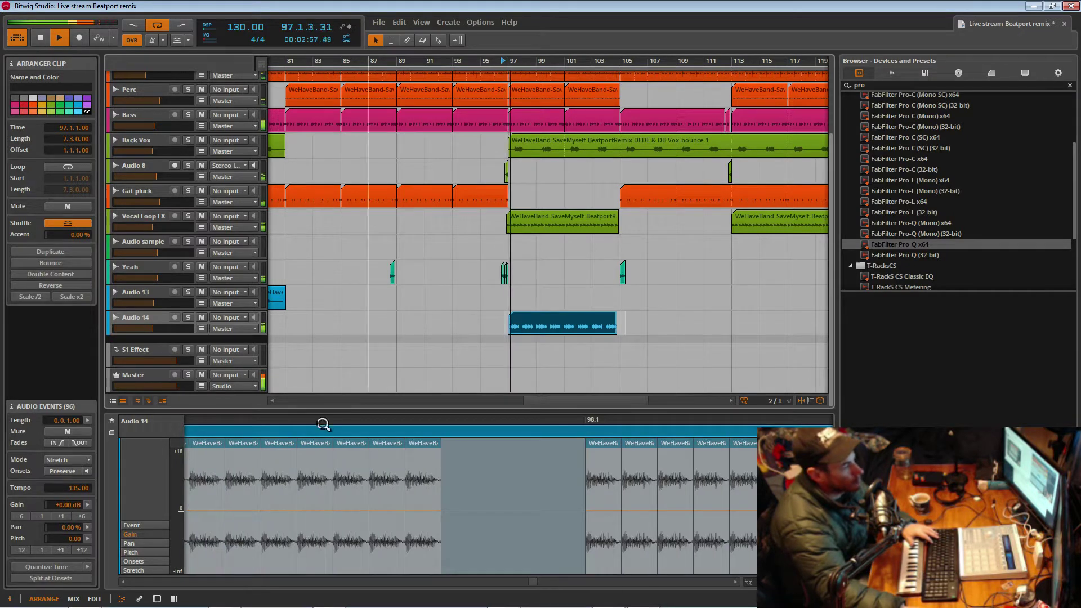
- Try a stepwise rising pitch across the last four slices before the first gap in the consolidated Audio 14 clip
{"action": "left_click", "coordinate": [146, 553]}
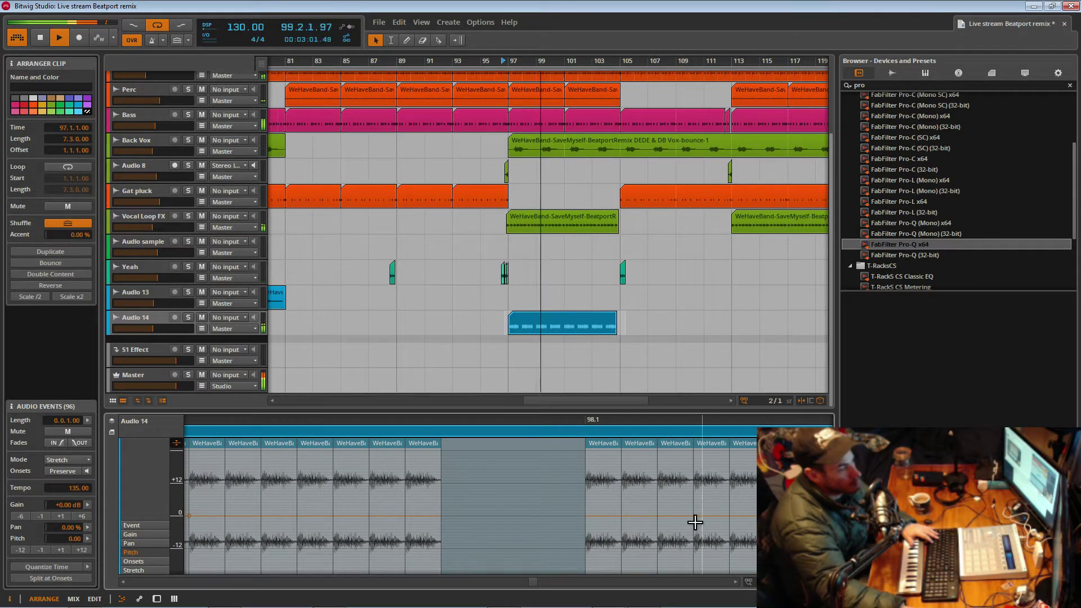
{"action": "left_click_drag", "start_coordinate": [442, 517], "coordinate": [441, 505]}
{"action": "left_click", "coordinate": [407, 515]}
{"action": "left_click_drag", "start_coordinate": [369, 516], "coordinate": [369, 513]}
{"action": "left_click", "coordinate": [332, 514]}
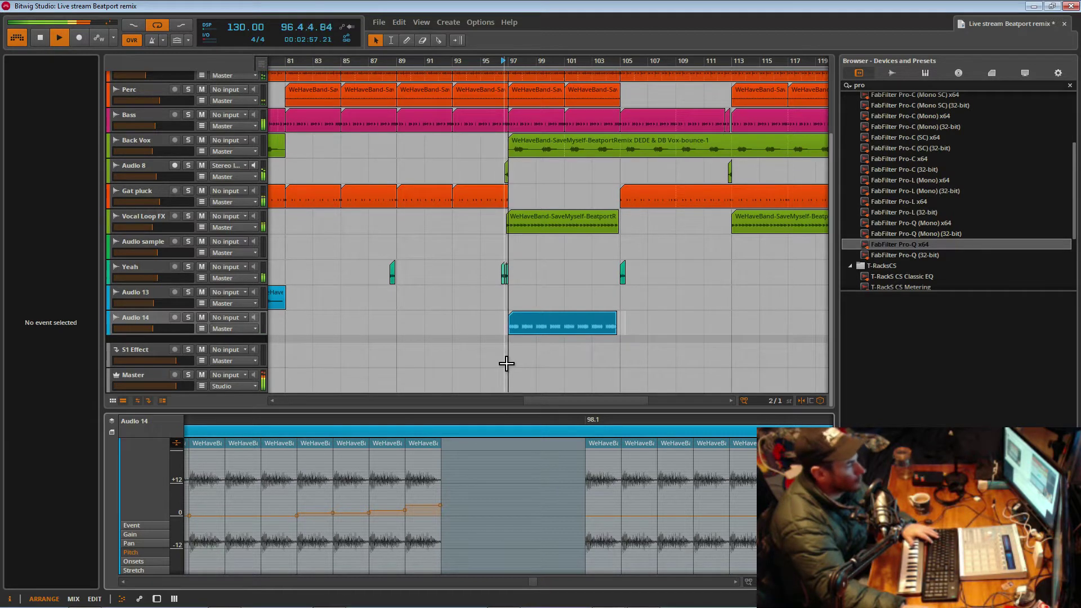
- Undo the four pitch expression changes on the consolidated Audio 14 clip's slices
{"action": "key", "text": "ctrl+z"}
{"action": "key", "text": "ctrl+z"}
{"action": "key", "text": "ctrl+z"}
{"action": "key", "text": "ctrl+z"}
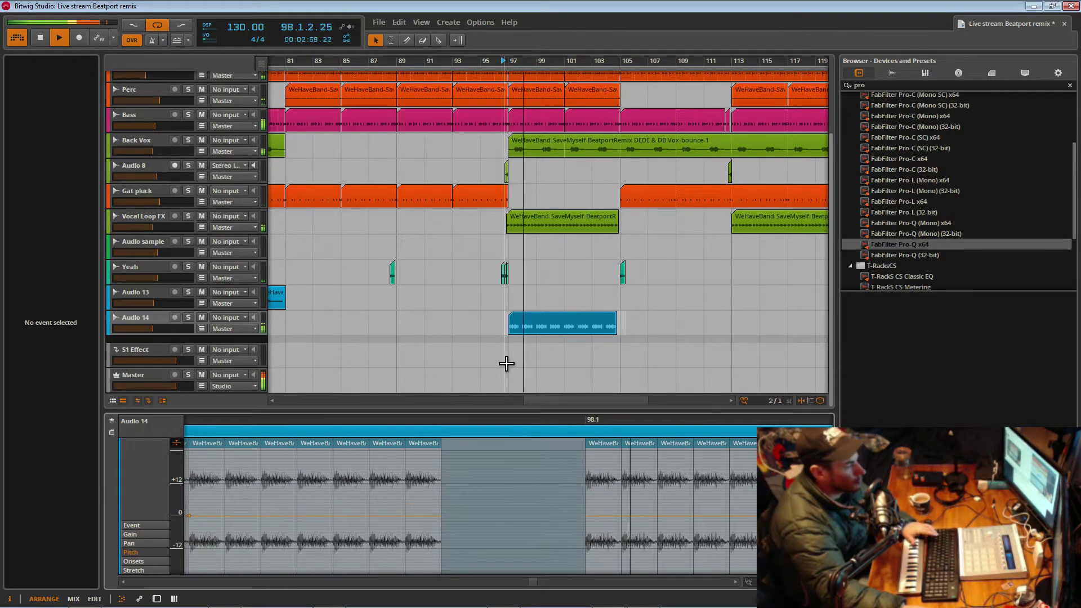
- Show the device chain of Audio 14, try an FX Layer container on it and delete that container
{"action": "left_click", "coordinate": [533, 327]}
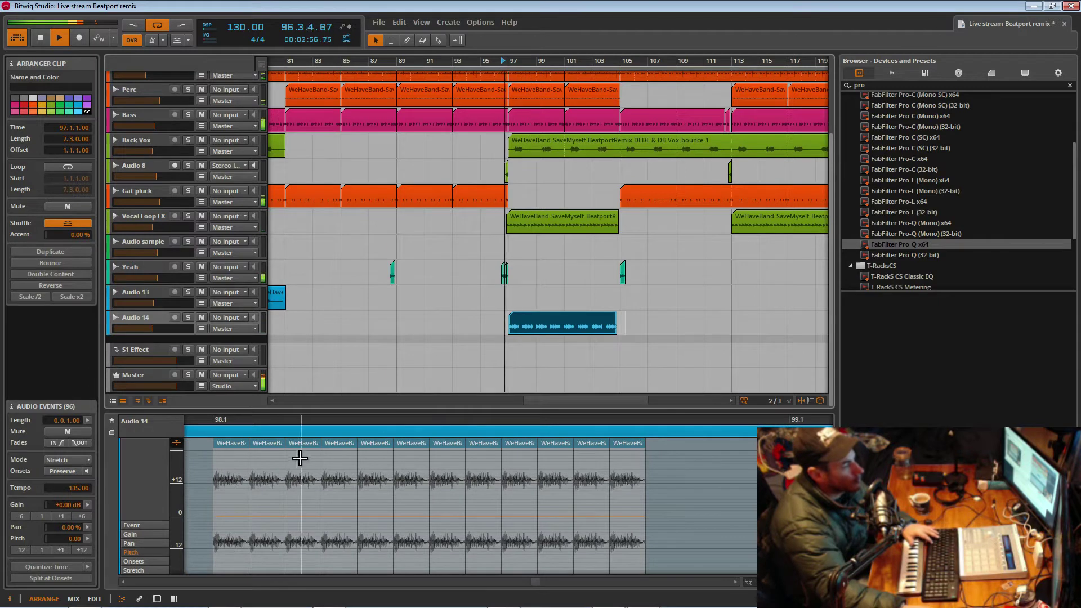
{"action": "left_click", "coordinate": [158, 598]}
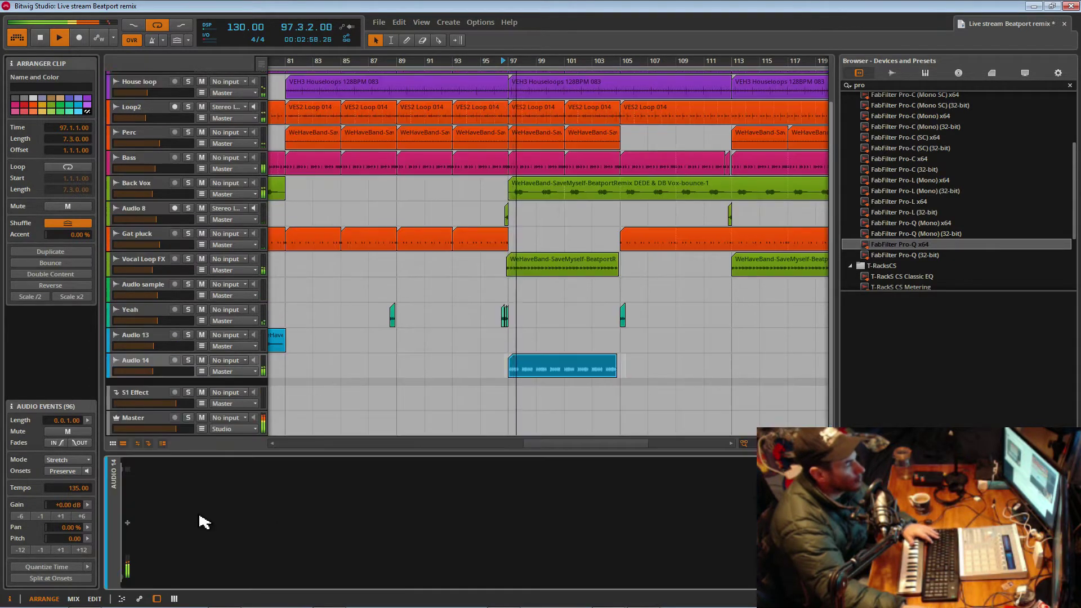
{"action": "right_click", "coordinate": [129, 528]}
{"action": "left_click", "coordinate": [236, 579]}
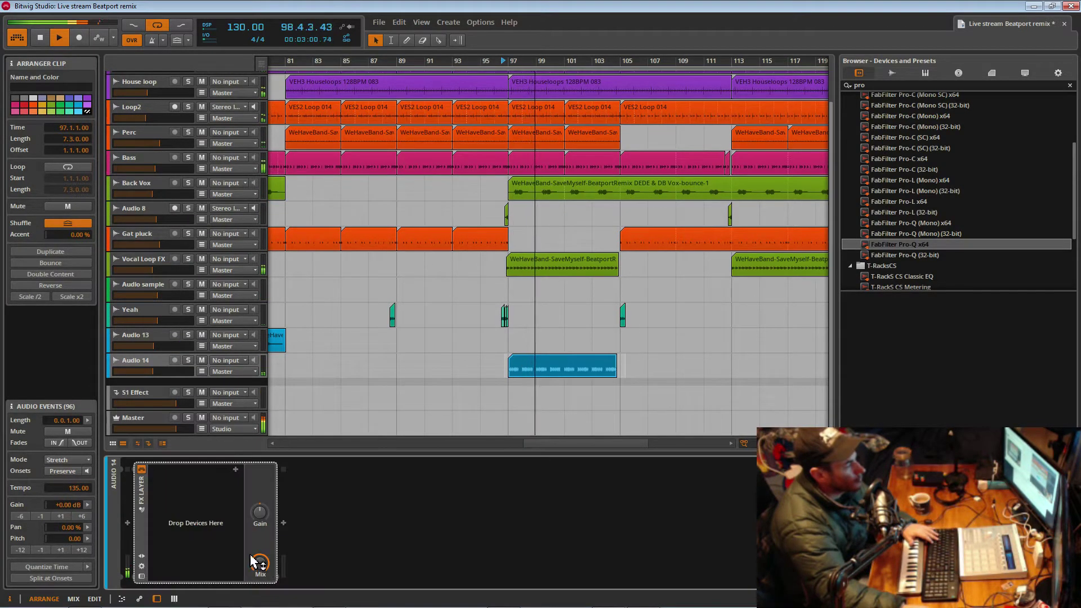
{"action": "key", "text": "Delete"}
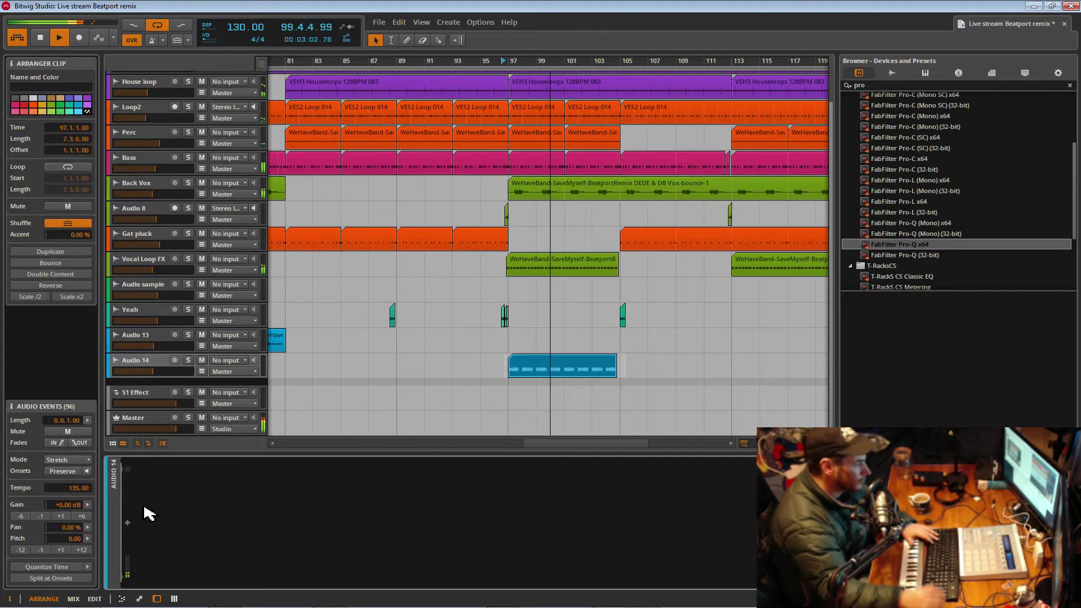
- Add a Diatonic Transposer to Audio 14, set its scale to Minor and replay the vocal clip
{"action": "right_click", "coordinate": [131, 527]}
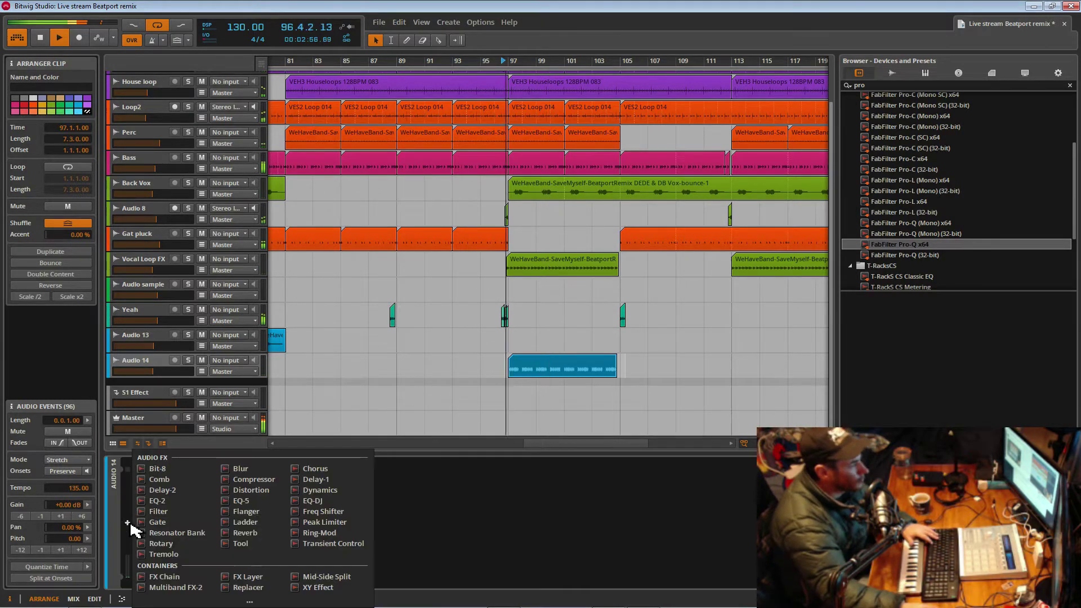
{"action": "left_click", "coordinate": [251, 600]}
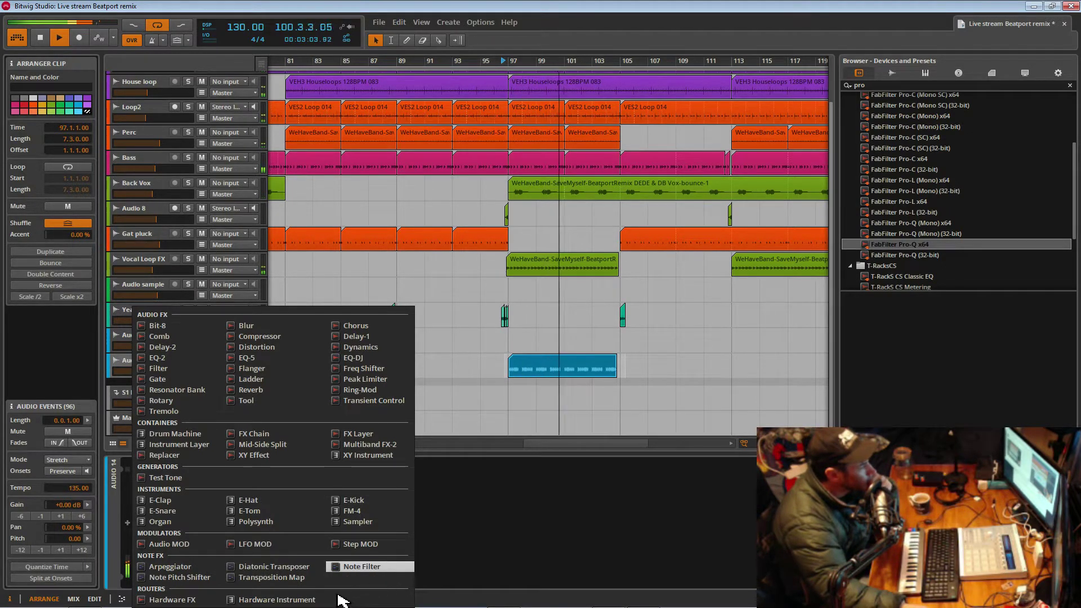
{"action": "left_click", "coordinate": [294, 567]}
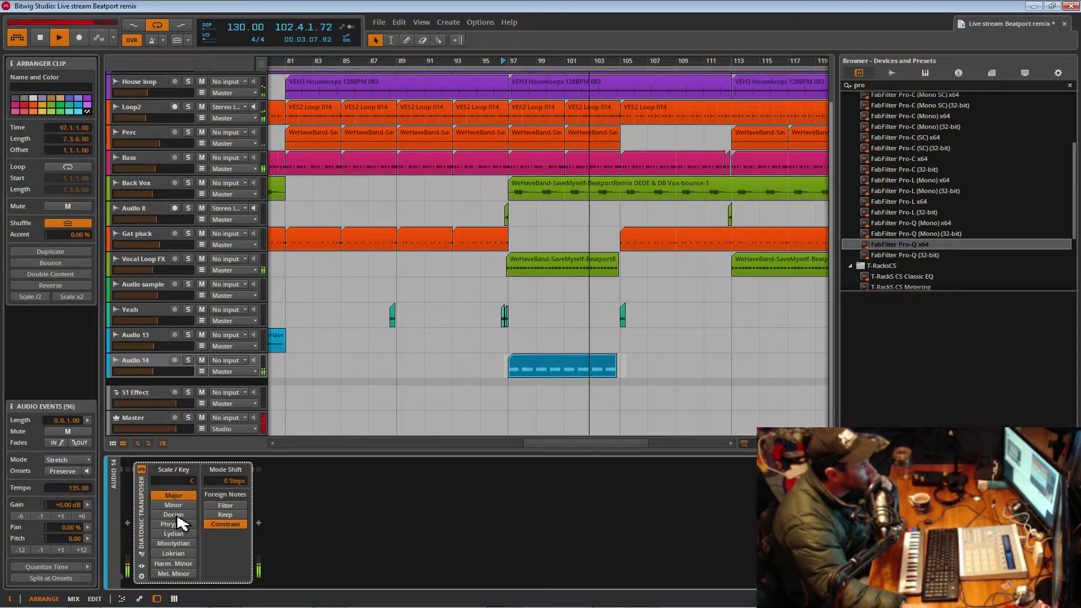
{"action": "left_click", "coordinate": [142, 575]}
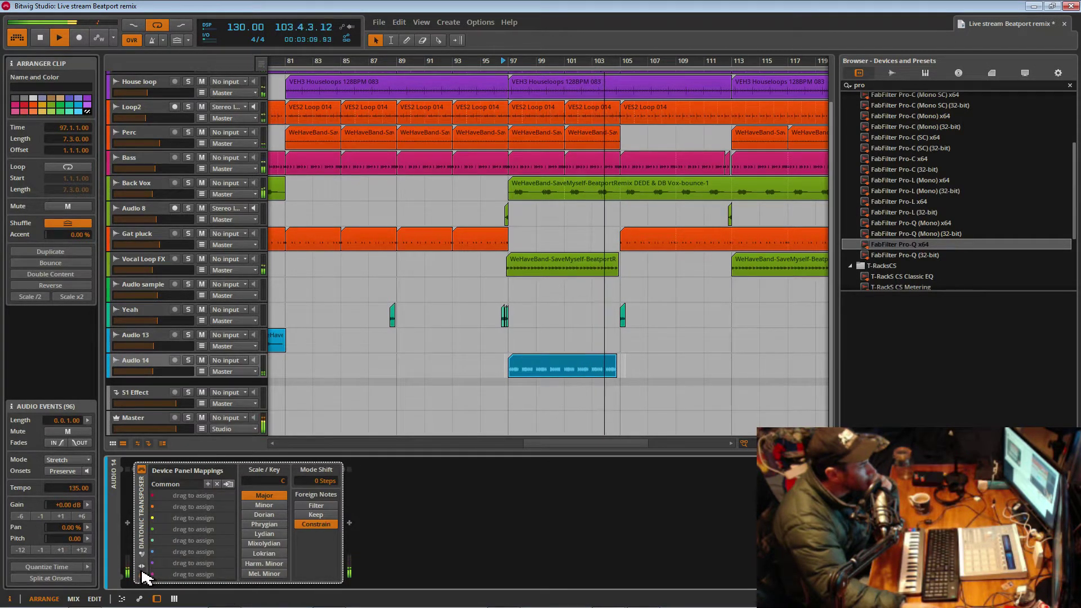
{"action": "left_click", "coordinate": [277, 505]}
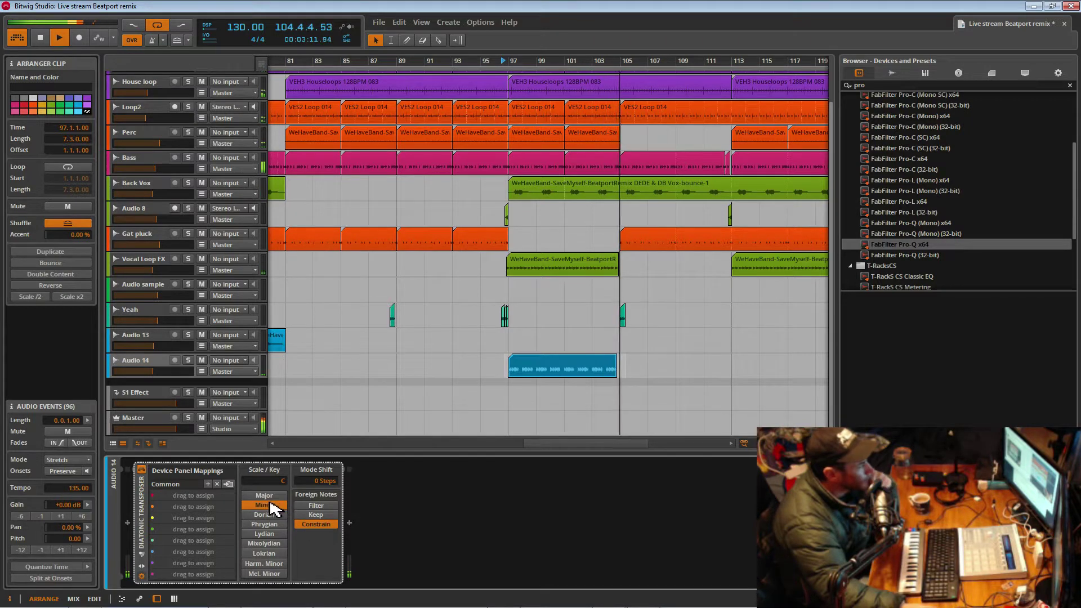
{"action": "key", "text": "space"}
{"action": "key", "text": "space"}
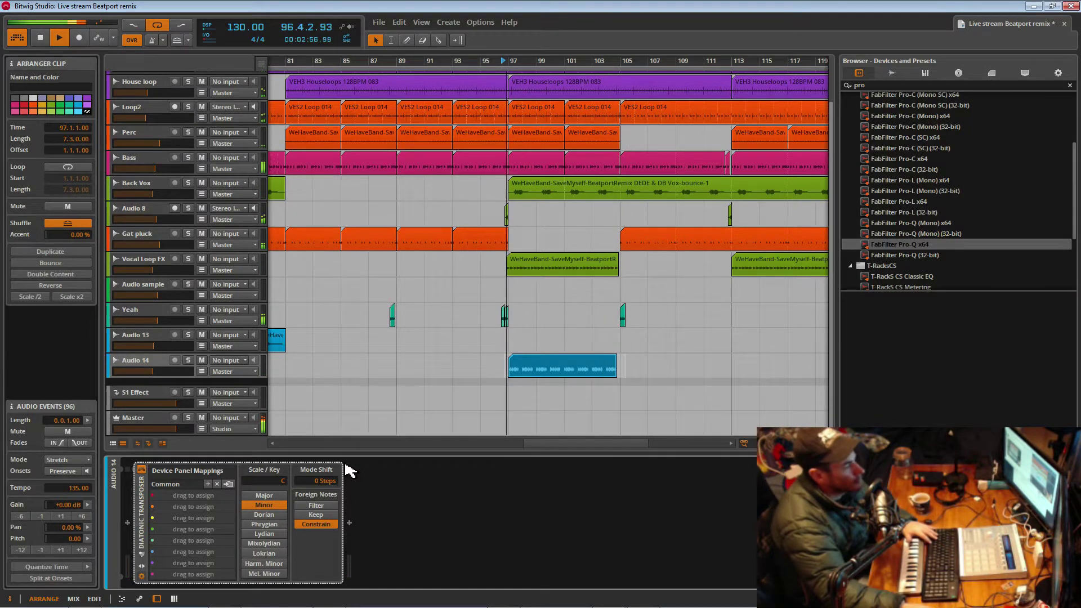
- Try the Dorian and Major scales in the Diatonic Transposer with key G and foreign notes set to Keep, replaying the section
{"action": "left_click", "coordinate": [269, 515]}
{"action": "left_click", "coordinate": [268, 496]}
{"action": "left_click", "coordinate": [313, 514]}
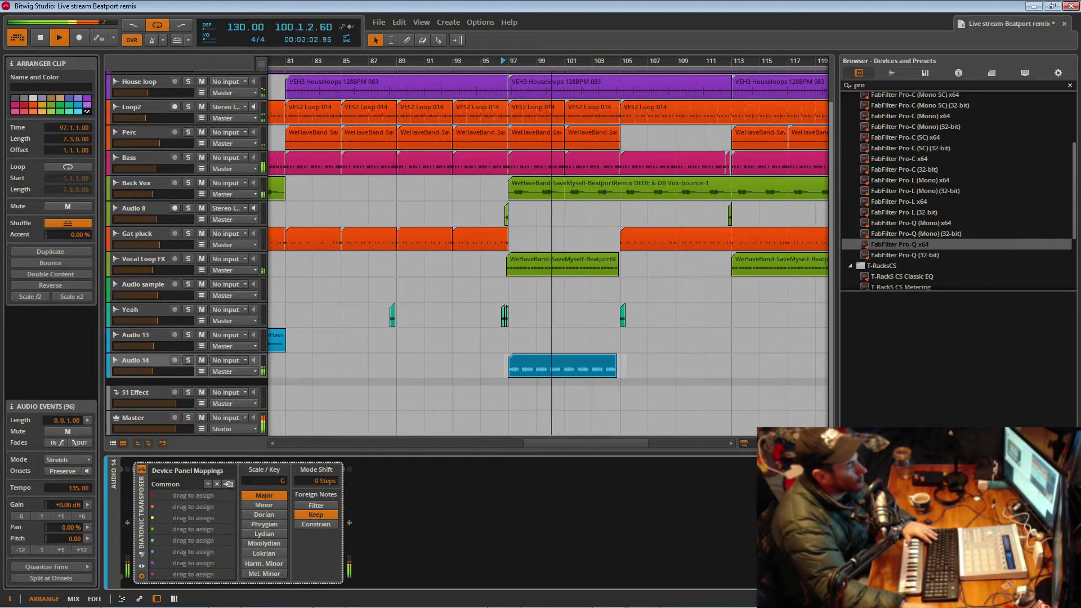
{"action": "key", "text": "space"}
{"action": "key", "text": "space"}
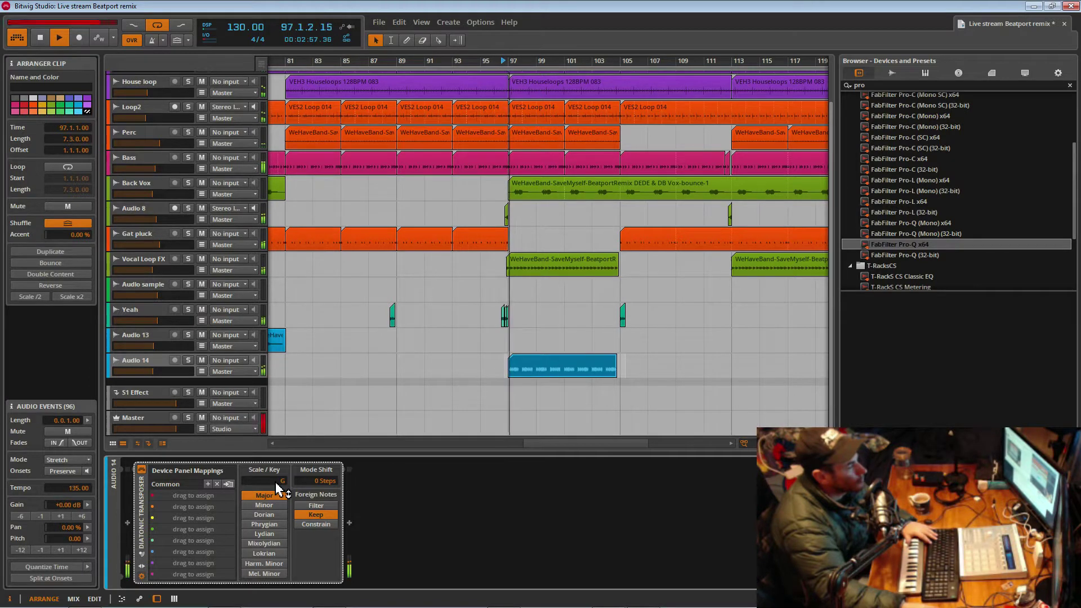
- Solo Audio 14, set the Diatonic Transposer's key to B and replay the clip from bar 97
{"action": "left_click", "coordinate": [188, 361]}
{"action": "left_click_drag", "start_coordinate": [276, 481], "coordinate": [276, 458]}
{"action": "key", "text": "space"}
{"action": "key", "text": "space"}
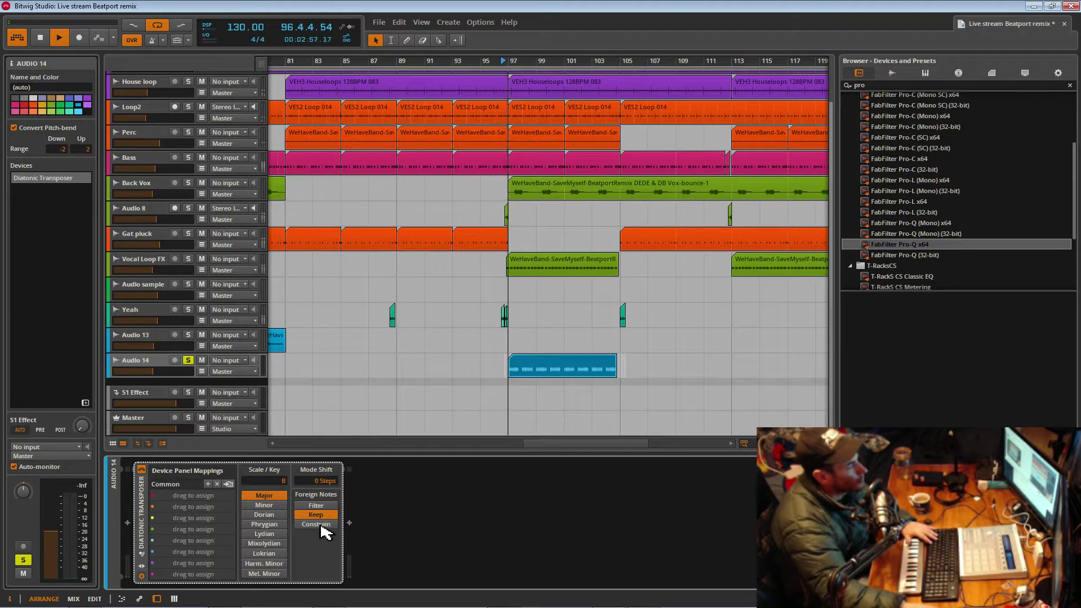
- Set foreign notes to Constrain, try the Minor, Dorian, Mixolydian and Lokrian scales, and delete the Diatonic Transposer
{"action": "left_click", "coordinate": [321, 526]}
{"action": "left_click", "coordinate": [276, 505]}
{"action": "left_click", "coordinate": [272, 514]}
{"action": "left_click", "coordinate": [271, 543]}
{"action": "left_click", "coordinate": [271, 552]}
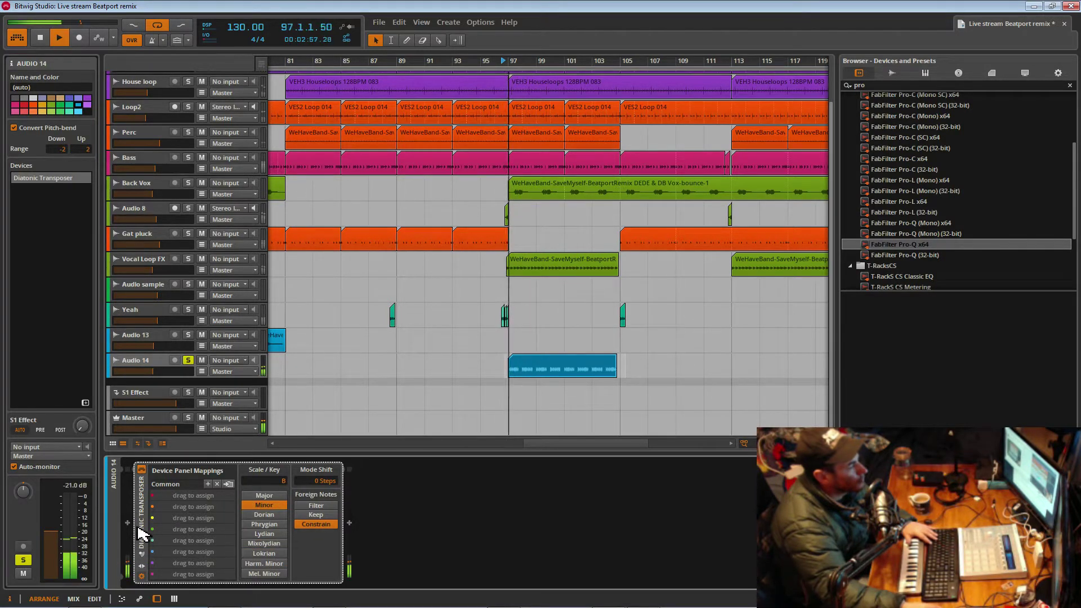
{"action": "key", "text": "Delete"}
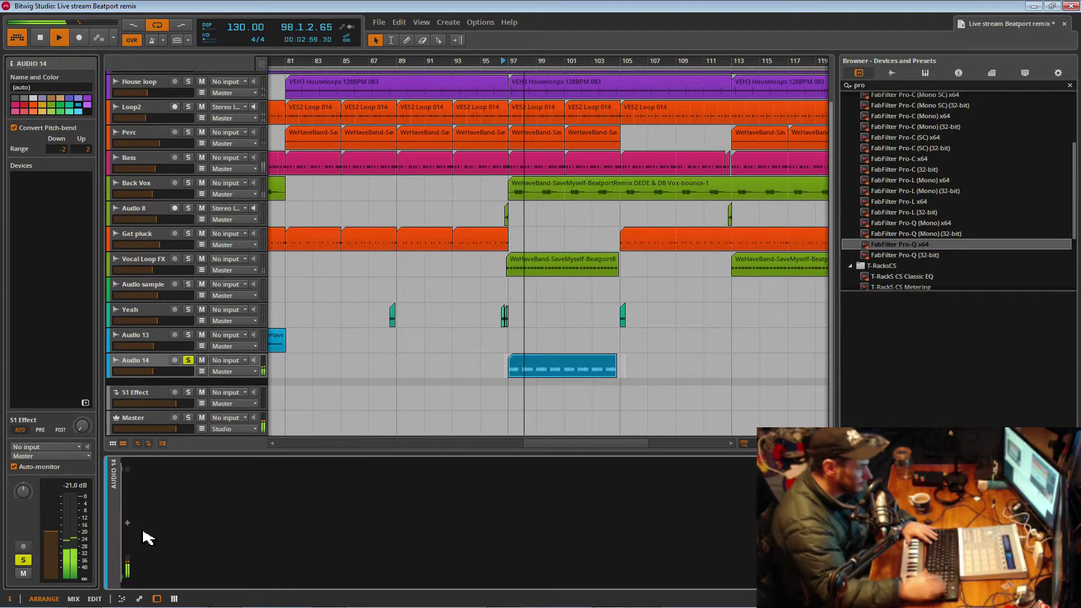
- Add a Note Pitch Shifter to Audio 14, set it to Oct +1 and replay the soloed vocal clip
{"action": "left_click", "coordinate": [128, 523]}
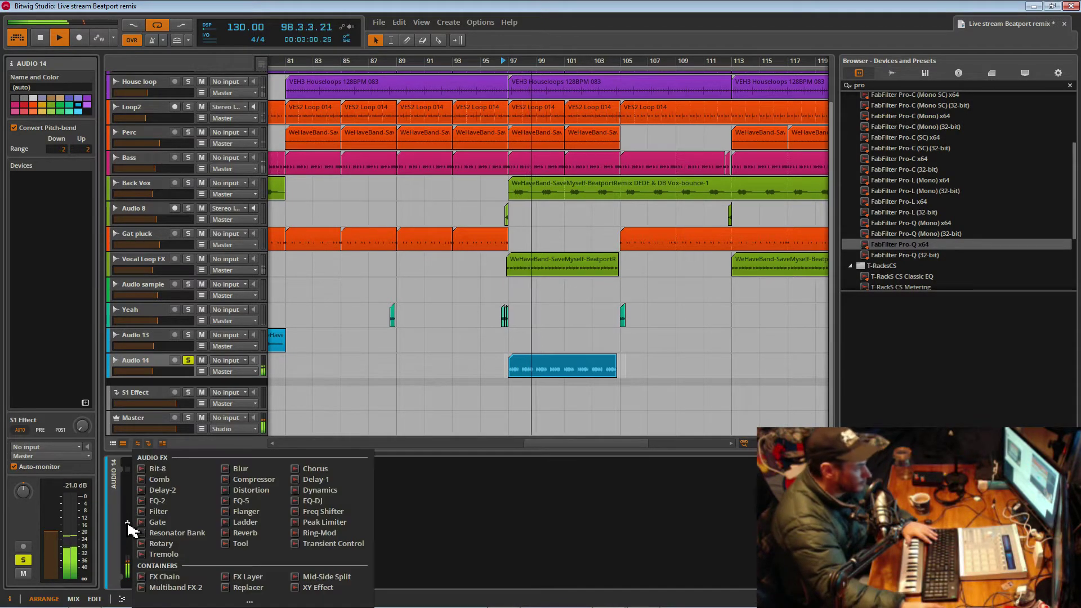
{"action": "left_click", "coordinate": [250, 601]}
{"action": "left_click", "coordinate": [188, 578]}
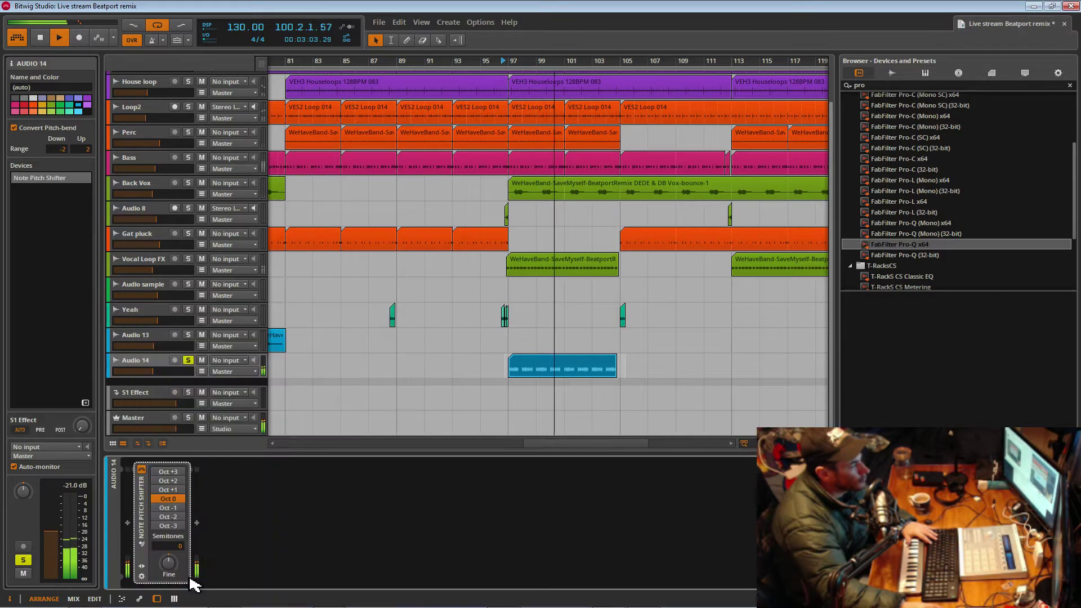
{"action": "left_click", "coordinate": [172, 489]}
{"action": "key", "text": "space"}
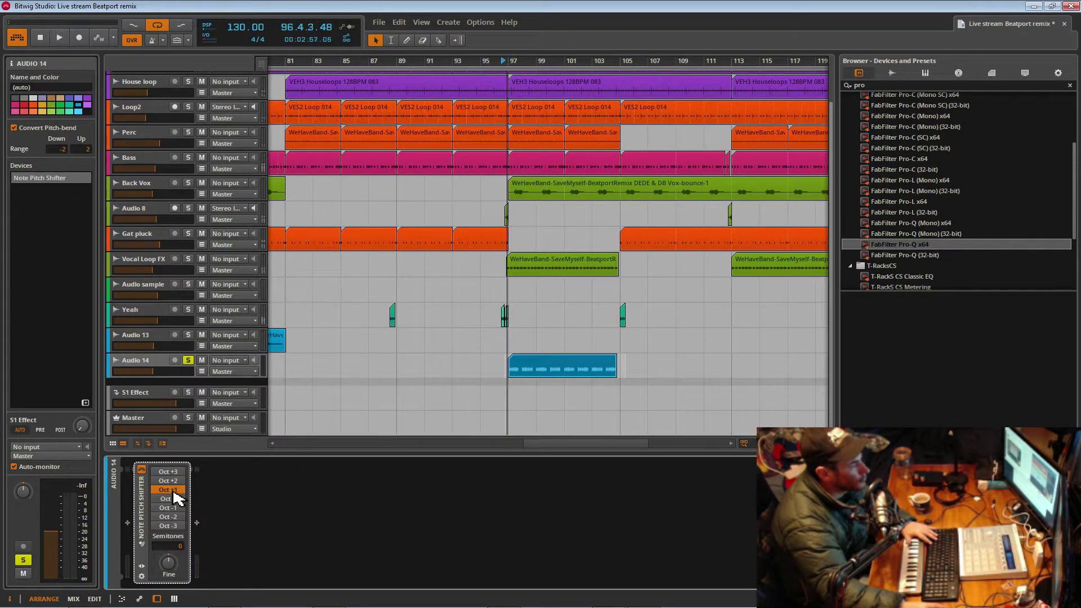
{"action": "key", "text": "space"}
{"action": "key", "text": "space"}
{"action": "key", "text": "space"}
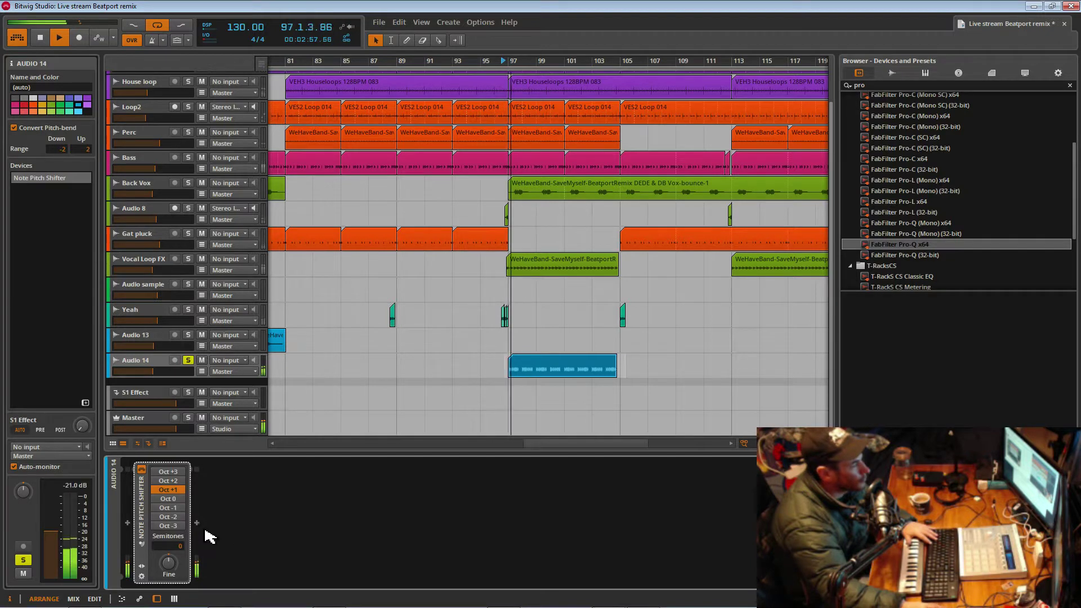
- Try changing the Note Pitch Shifter's semitones and fine tuning during playback, and delete the device from Audio 14
{"action": "key", "text": "space"}
{"action": "key", "text": "space"}
{"action": "mouse_move", "coordinate": [178, 554]}
{"action": "left_mouse_down"}
{"action": "mouse_move", "coordinate": [165, 540]}
{"action": "mouse_move", "coordinate": [165, 574]}
{"action": "left_mouse_up"}
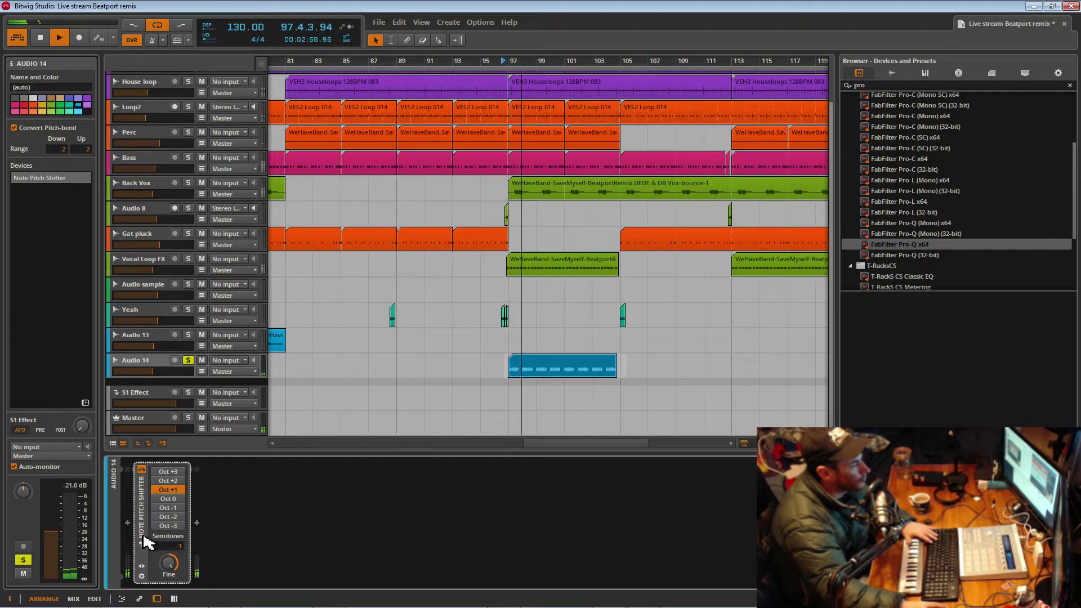
{"action": "key", "text": "Delete"}
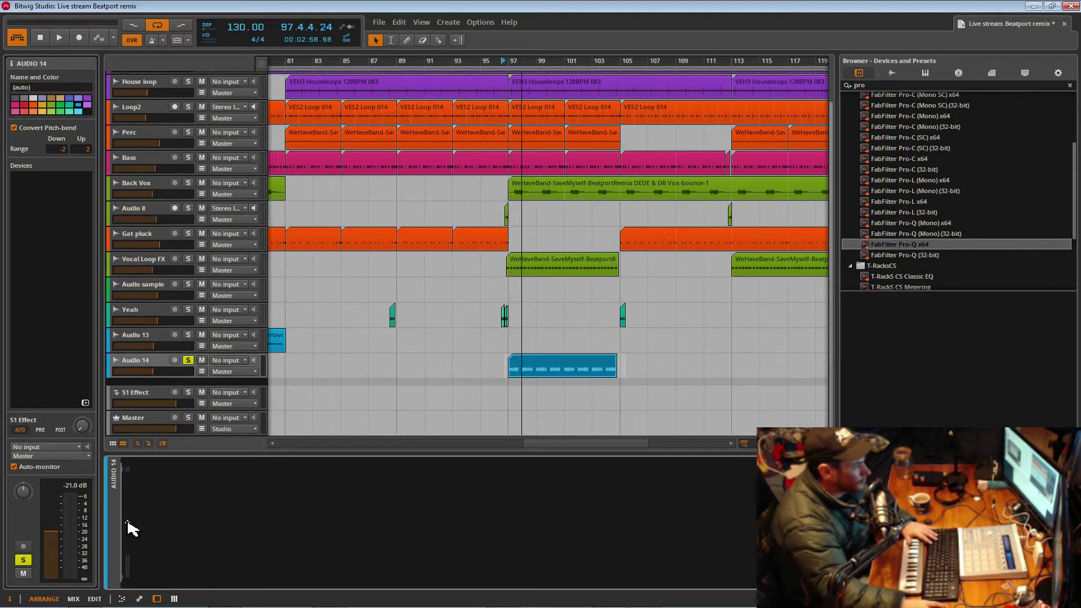
{"action": "left_click", "coordinate": [128, 523]}
{"action": "left_click", "coordinate": [250, 601]}
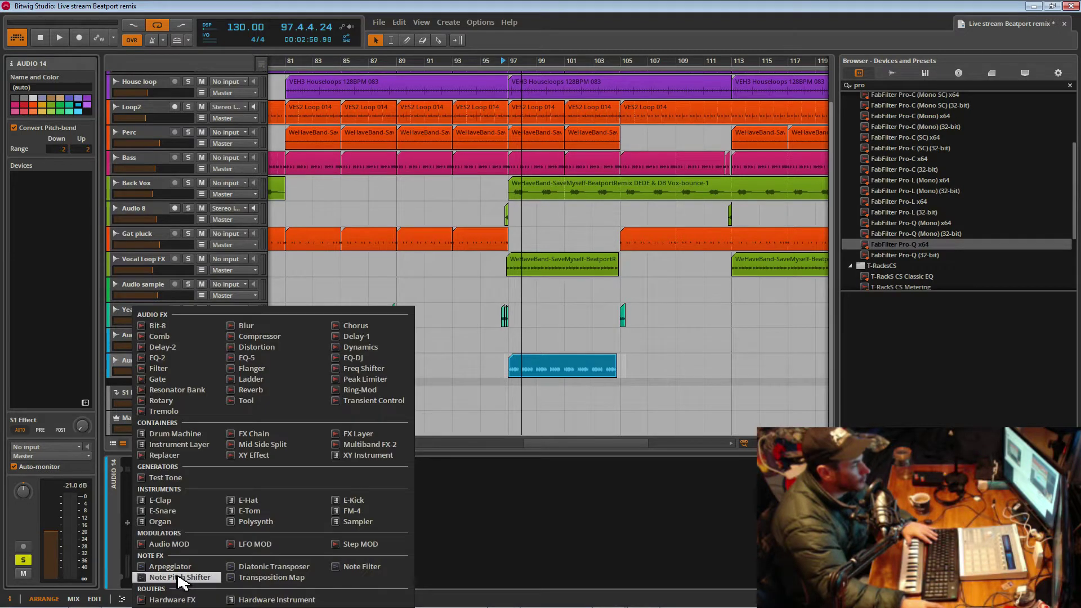
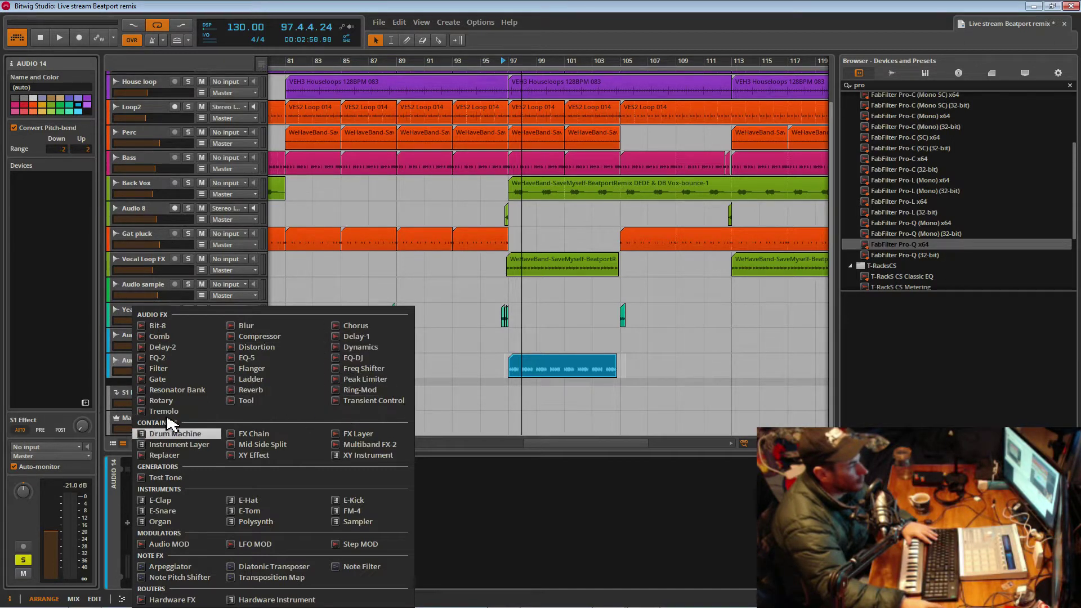
{"action": "left_click", "coordinate": [500, 547]}
- Open the Audio 14 clip, try raising a pitch expression point in bar 97, delete it, and check the Stretch expression
{"action": "double_click", "coordinate": [527, 378]}
{"action": "key", "text": "space"}
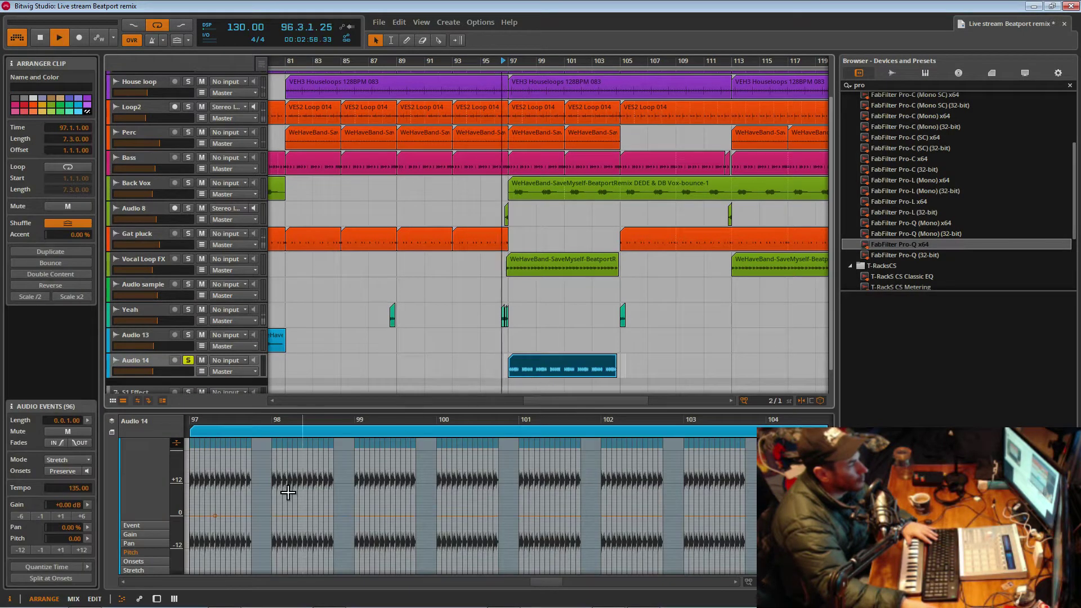
{"action": "left_click", "coordinate": [192, 519]}
{"action": "left_click_drag", "start_coordinate": [215, 517], "coordinate": [221, 502]}
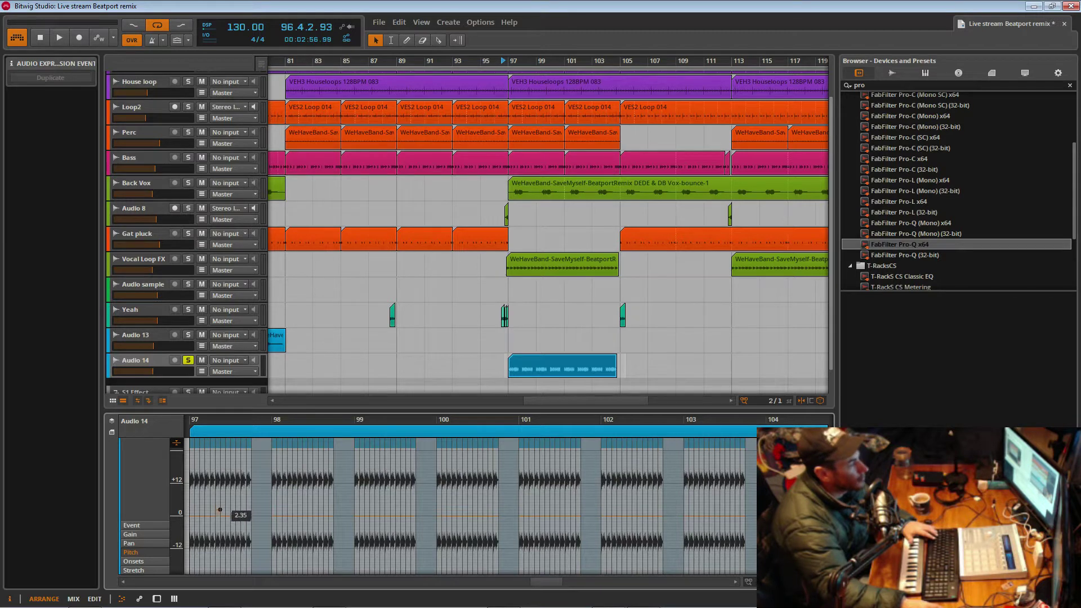
{"action": "double_click", "coordinate": [217, 516]}
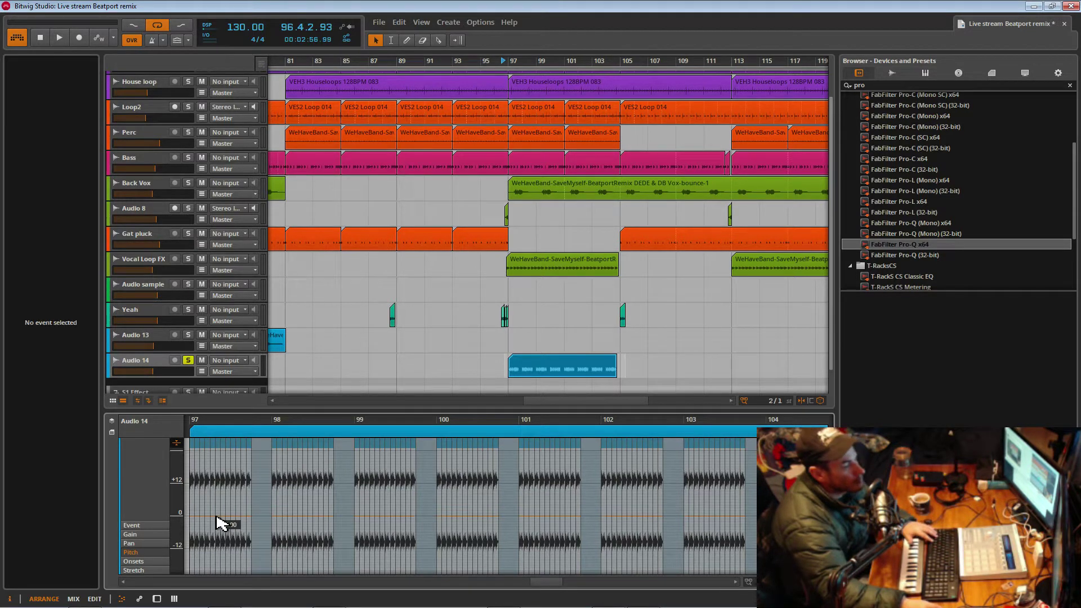
{"action": "left_click", "coordinate": [147, 570]}
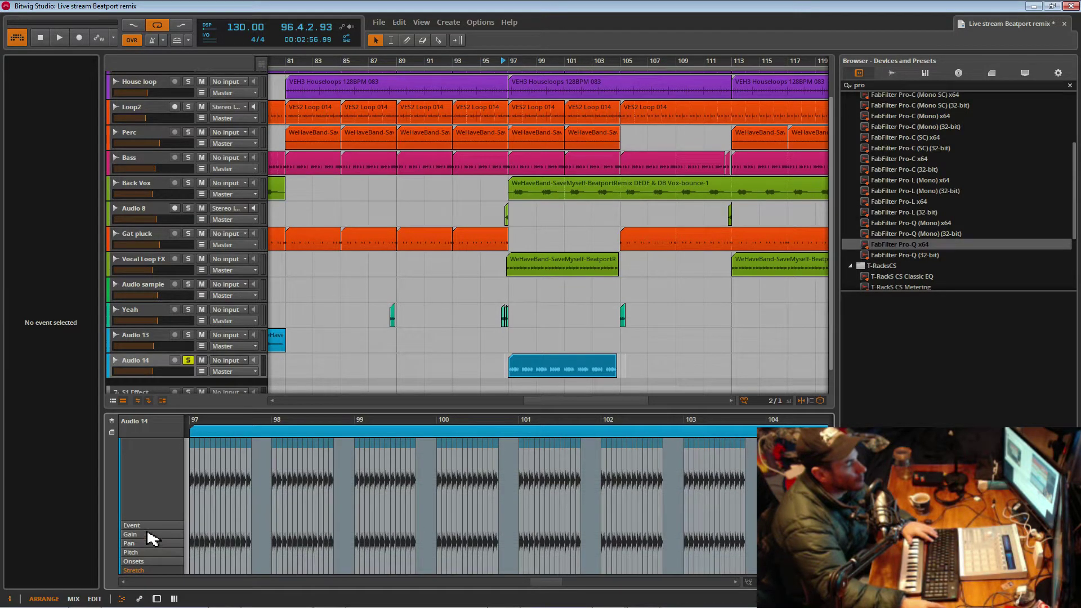
{"action": "left_click", "coordinate": [143, 552]}
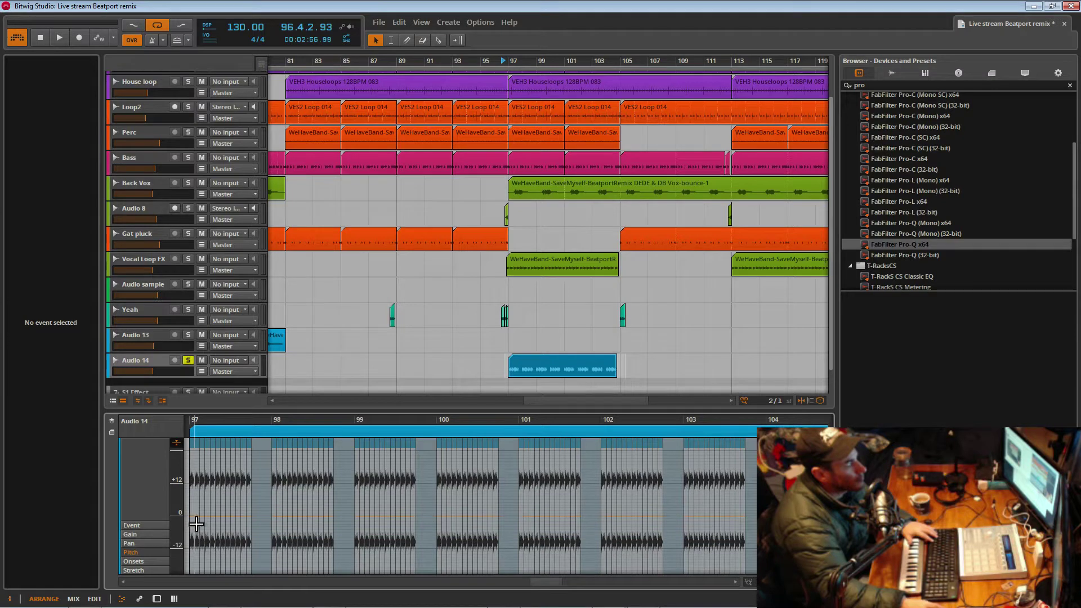
{"action": "left_click", "coordinate": [157, 599]}
{"action": "left_click", "coordinate": [128, 526]}
{"action": "left_click", "coordinate": [125, 525]}
{"action": "left_click", "coordinate": [128, 525]}
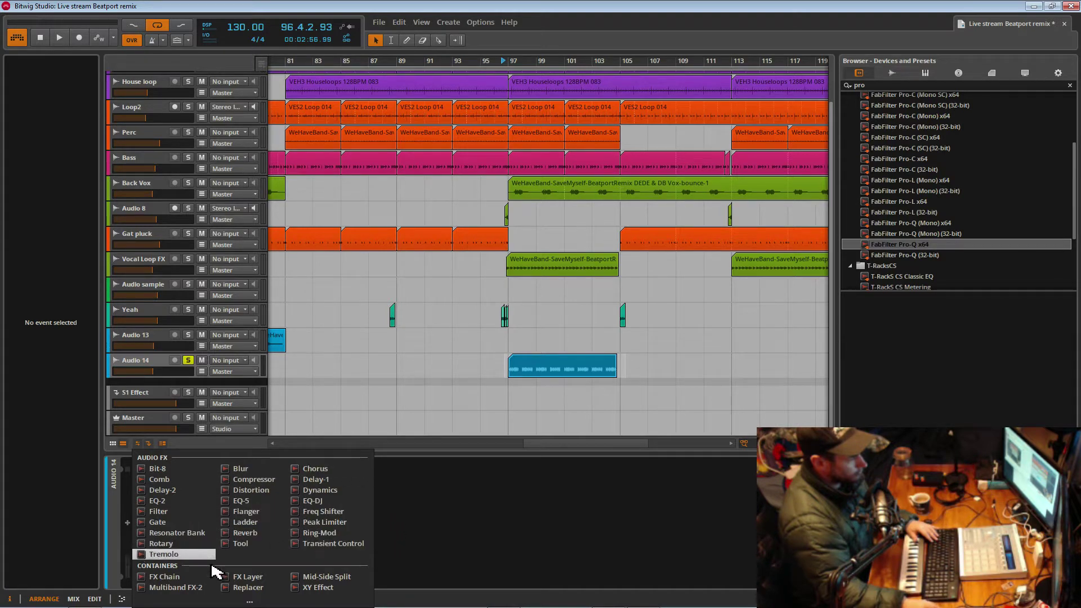
{"action": "left_click", "coordinate": [411, 547]}
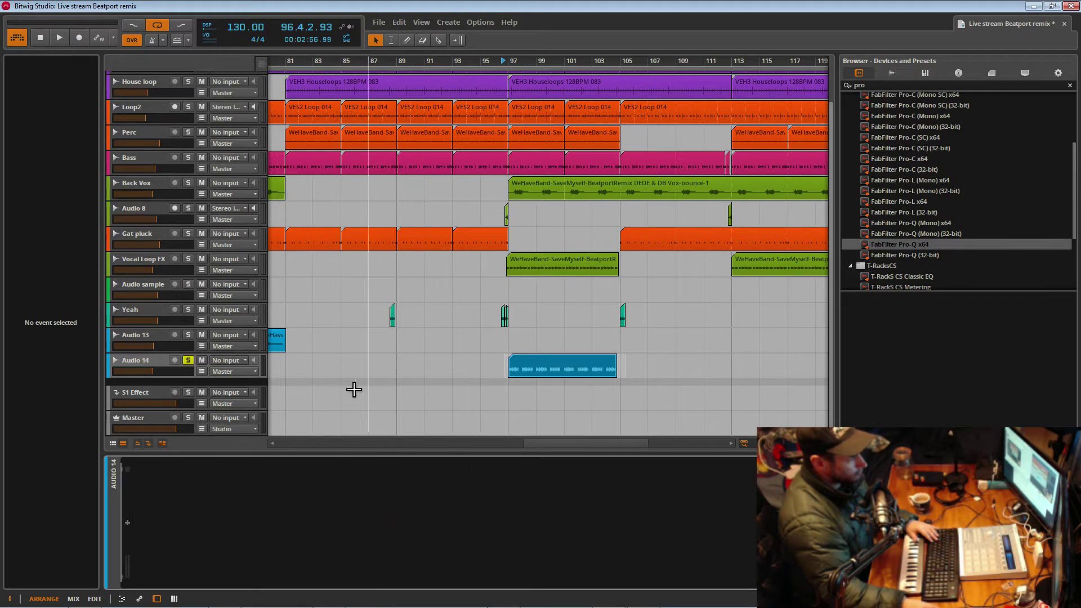
- Replay from bar 97, take Audio 14 out of solo and reopen its clip for detail editing
{"action": "left_click", "coordinate": [529, 372]}
{"action": "key", "text": "space"}
{"action": "left_click", "coordinate": [188, 361]}
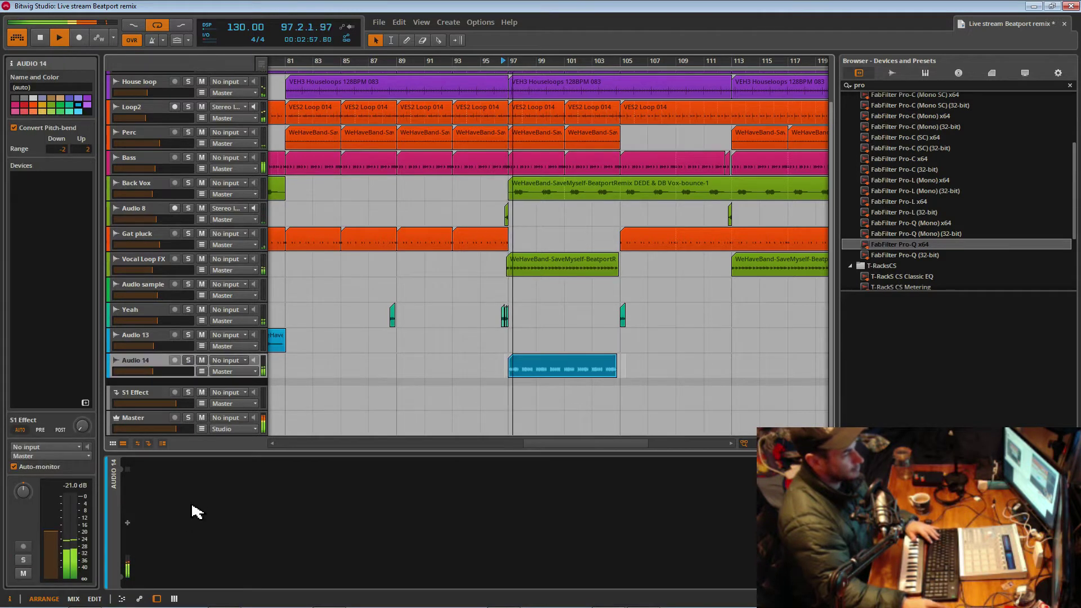
{"action": "left_click", "coordinate": [563, 367]}
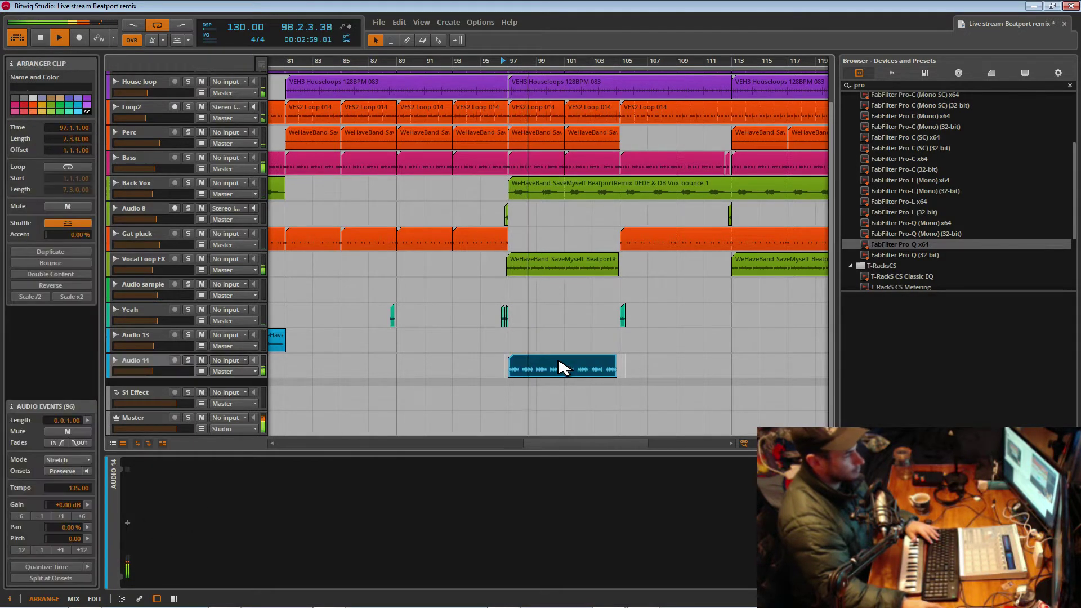
{"action": "double_click", "coordinate": [563, 367]}
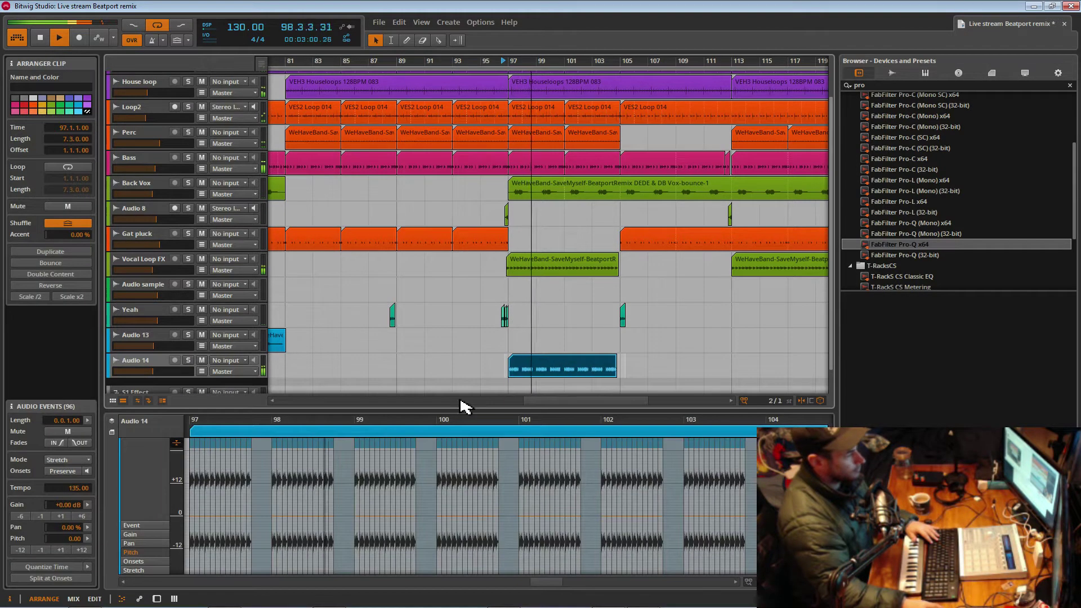
{"action": "right_click", "coordinate": [70, 540]}
{"action": "left_click", "coordinate": [65, 539]}
{"action": "right_click", "coordinate": [64, 540]}
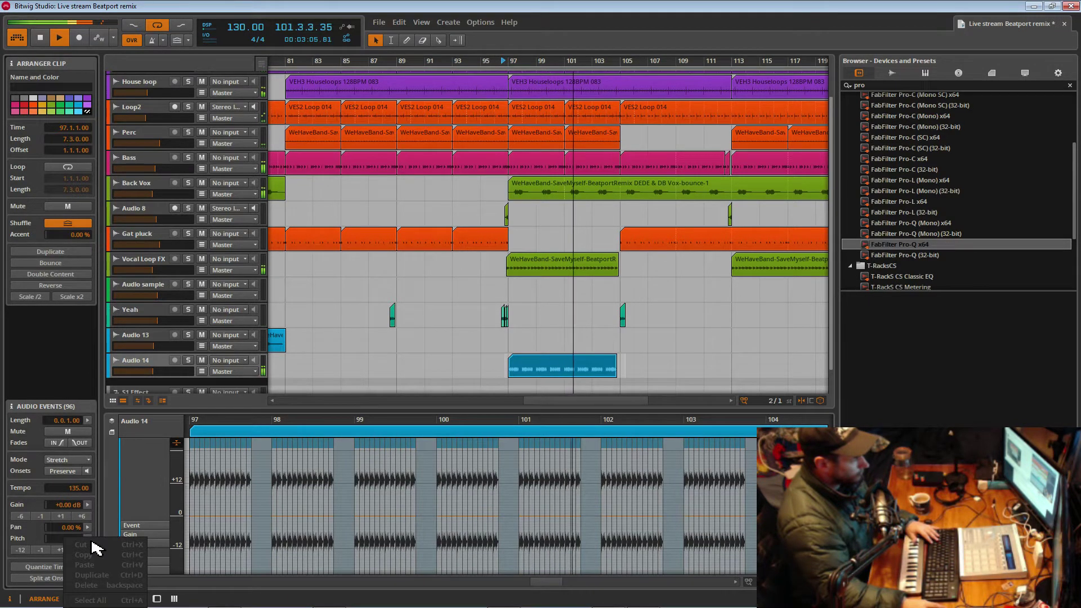
{"action": "left_click", "coordinate": [169, 553]}
{"action": "right_click", "coordinate": [158, 552]}
{"action": "left_click", "coordinate": [149, 550]}
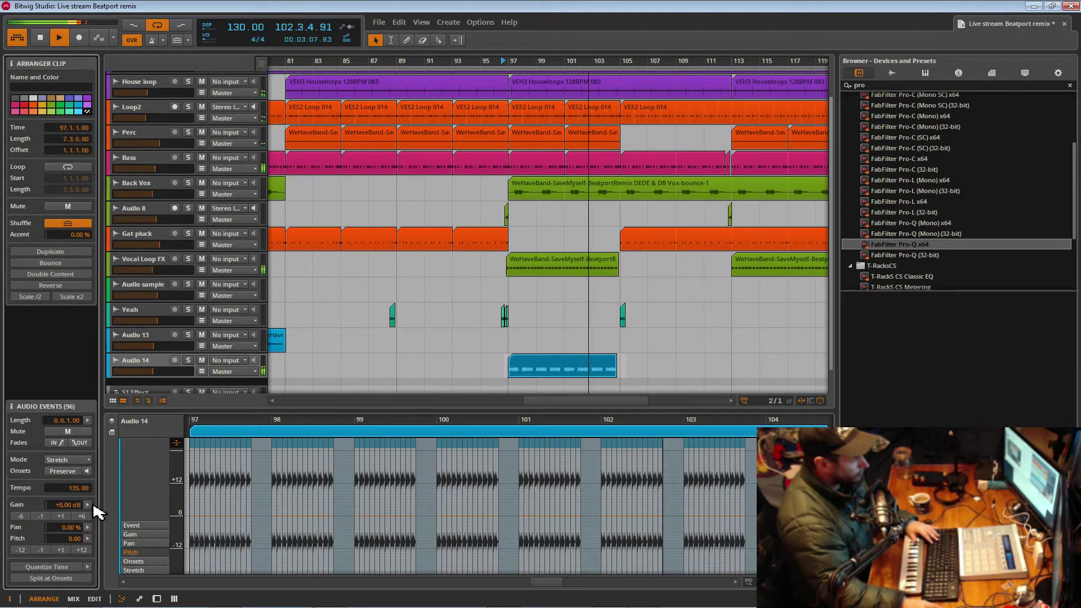
- Show the automation lane of Audio 14 and look through its MIDI automation parameters
{"action": "left_click", "coordinate": [201, 372]}
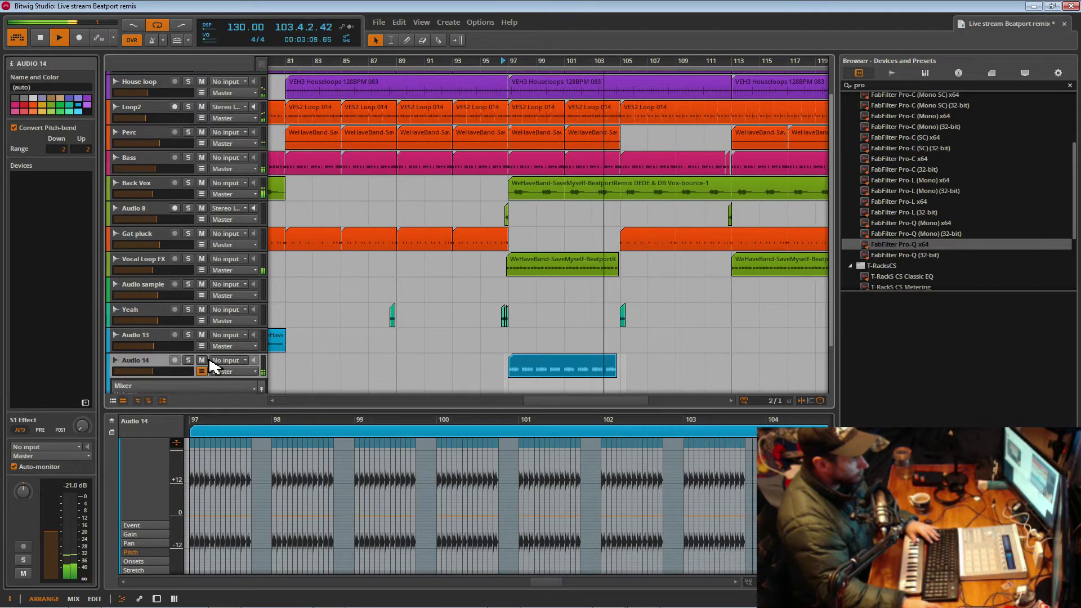
{"action": "scroll", "coordinate": [208, 366], "scroll_direction": "down", "scroll_amount": 3}
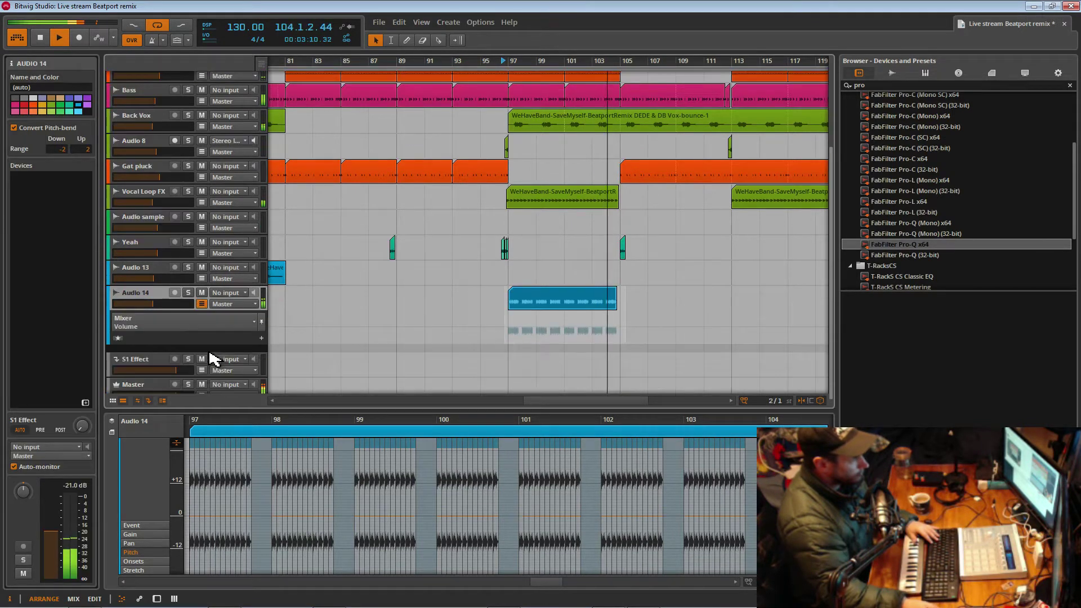
{"action": "left_click", "coordinate": [255, 326]}
{"action": "mouse_move", "coordinate": [225, 340]}
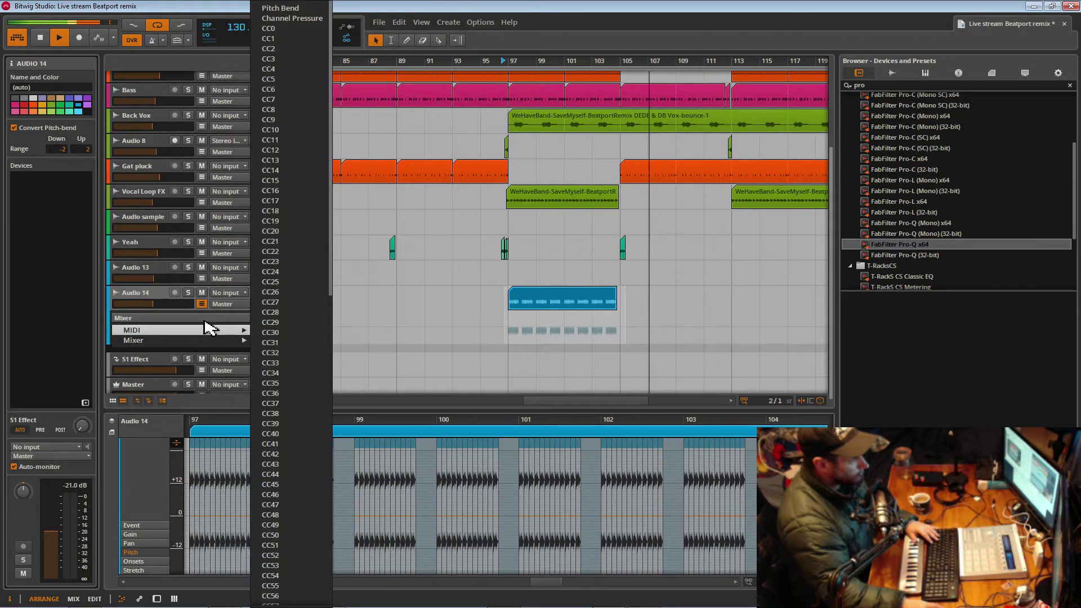
{"action": "left_click", "coordinate": [202, 301]}
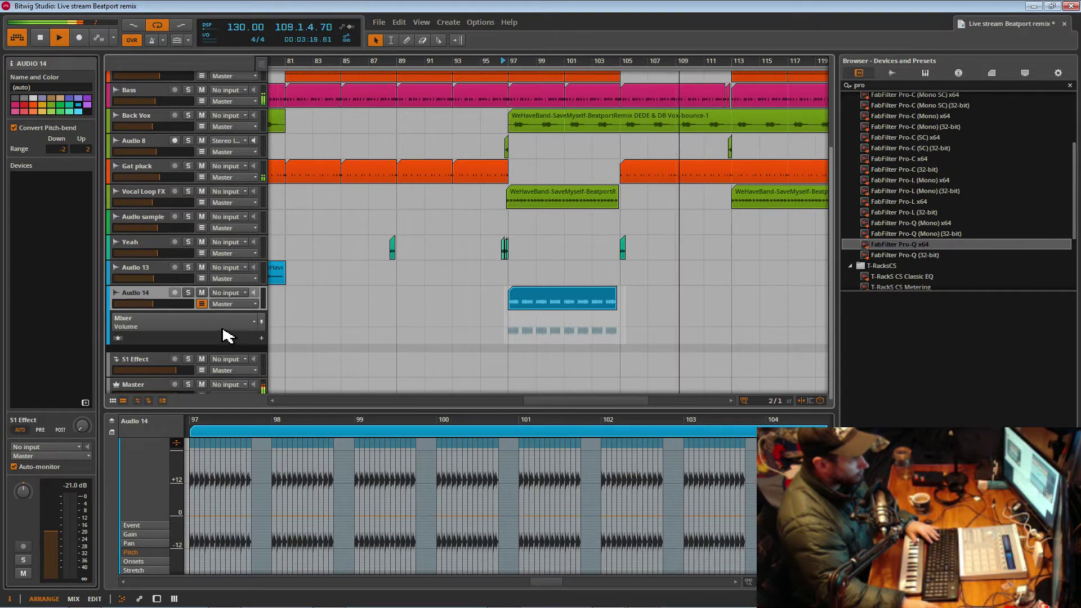
- Add a pitch expression point at the start of the Audio 14 clip and check its available options
{"action": "left_click", "coordinate": [198, 522]}
{"action": "right_click", "coordinate": [192, 517]}
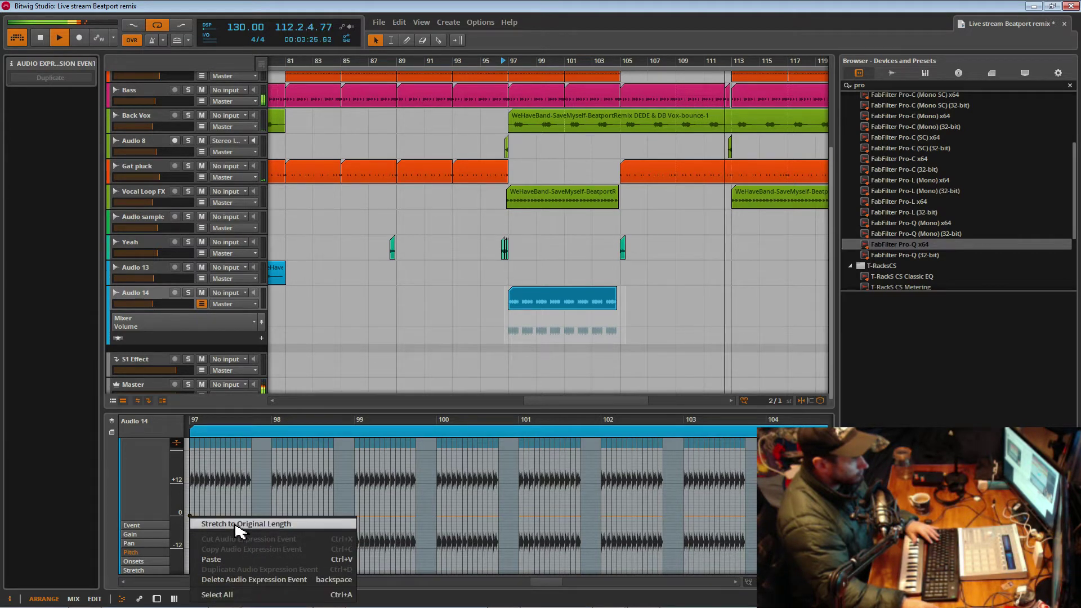
{"action": "left_click", "coordinate": [194, 523]}
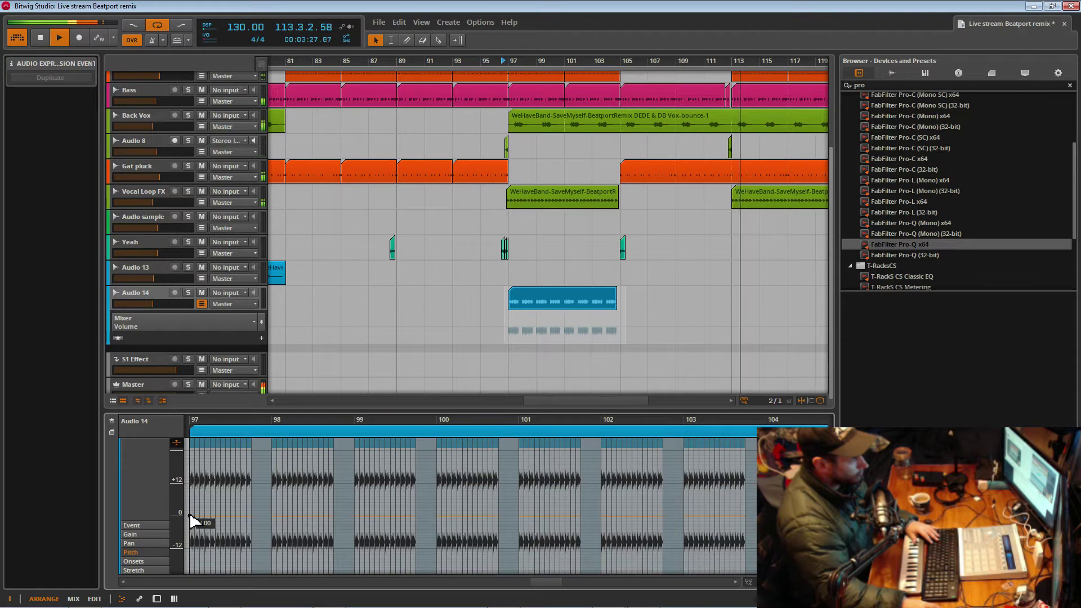
- Set Audio 14's automation lane to S1 Effect and replay the arrangement from bar 97
{"action": "left_click", "coordinate": [176, 330]}
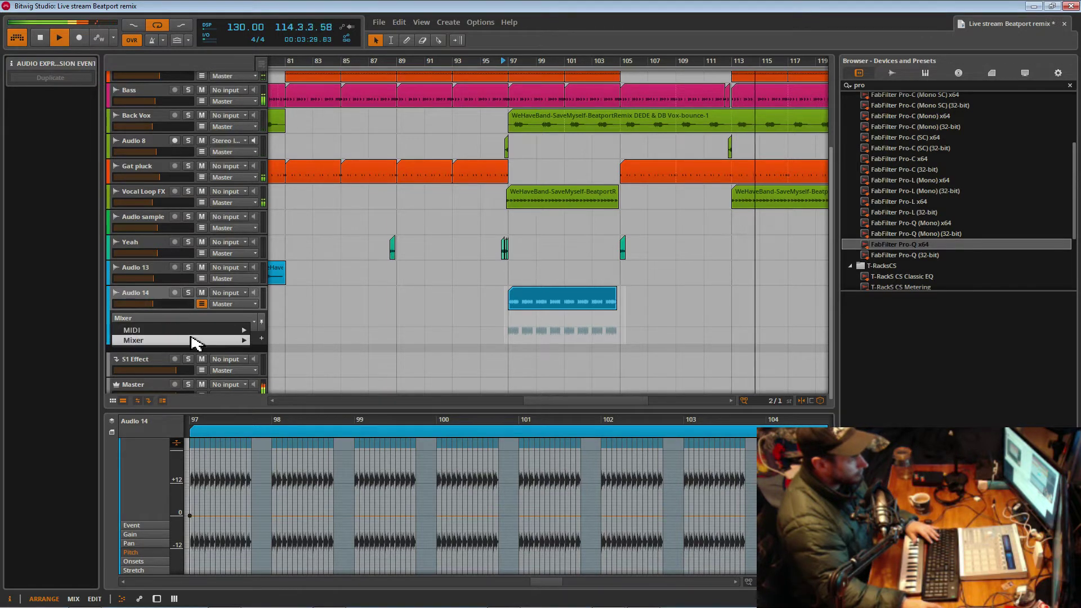
{"action": "mouse_move", "coordinate": [195, 332]}
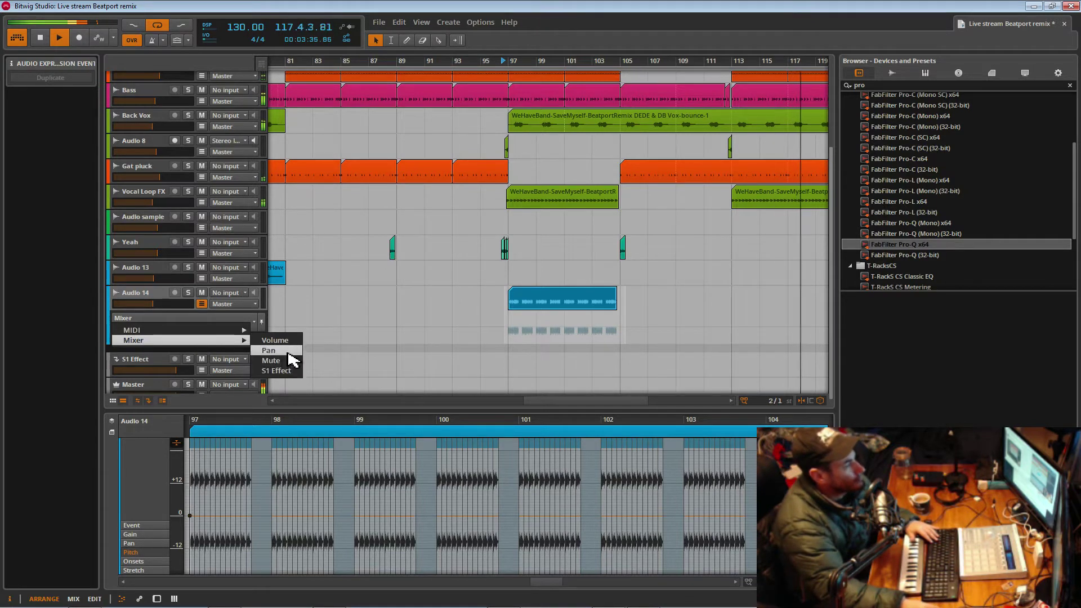
{"action": "left_click", "coordinate": [276, 371]}
{"action": "key", "text": "space"}
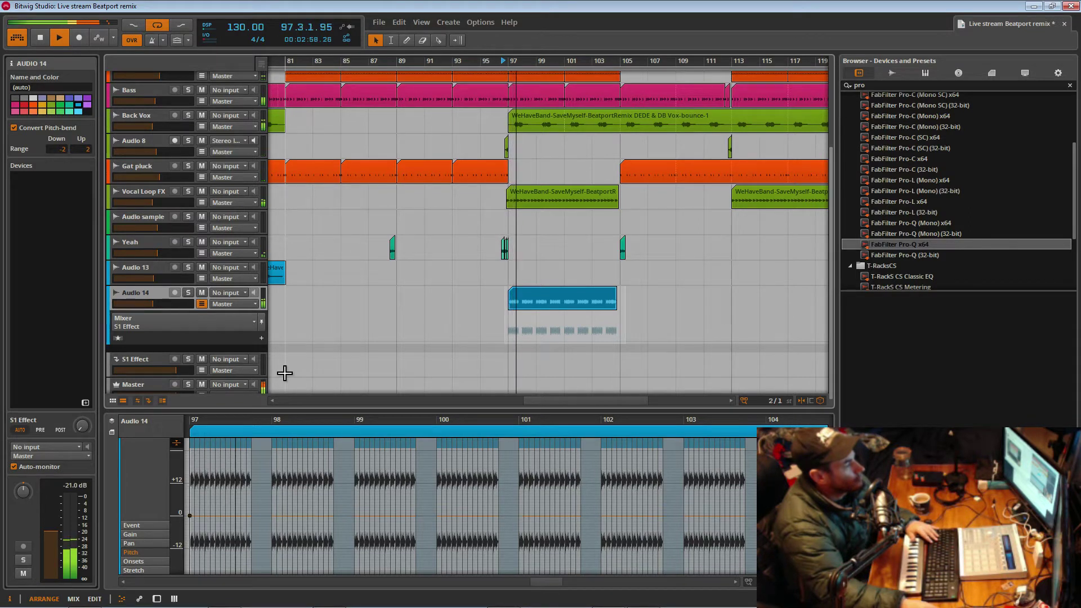
- Delete the pitch point at the clip's start, reopen the Audio 14 clip and try adjusting a new pitch point there
{"action": "left_click", "coordinate": [193, 521]}
{"action": "left_click", "coordinate": [193, 520]}
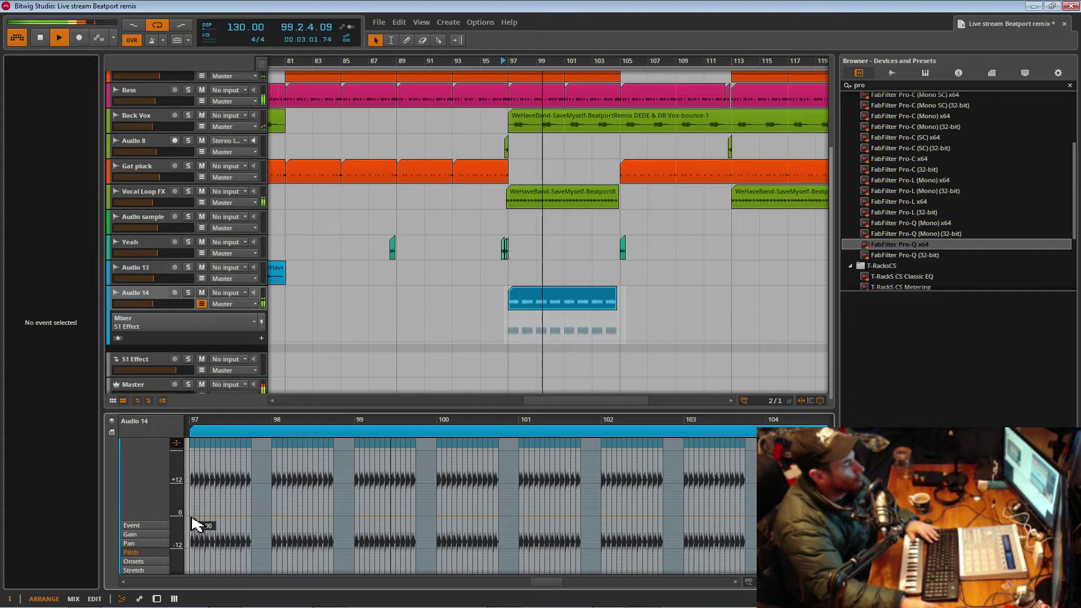
{"action": "left_click", "coordinate": [530, 307]}
{"action": "double_click", "coordinate": [525, 304]}
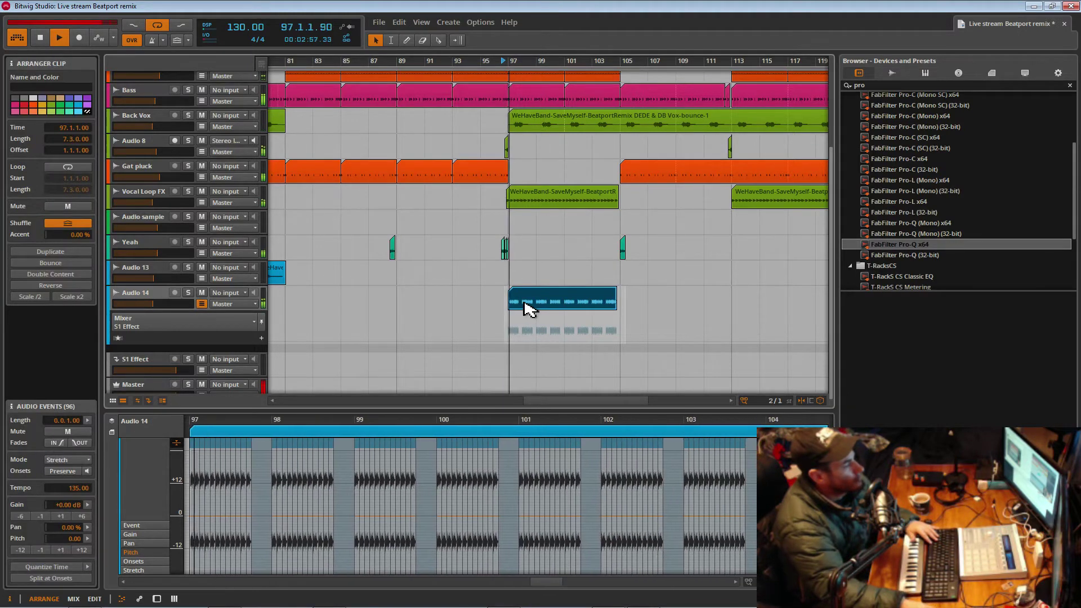
{"action": "left_click", "coordinate": [194, 518]}
{"action": "left_click_drag", "start_coordinate": [195, 518], "coordinate": [196, 527]}
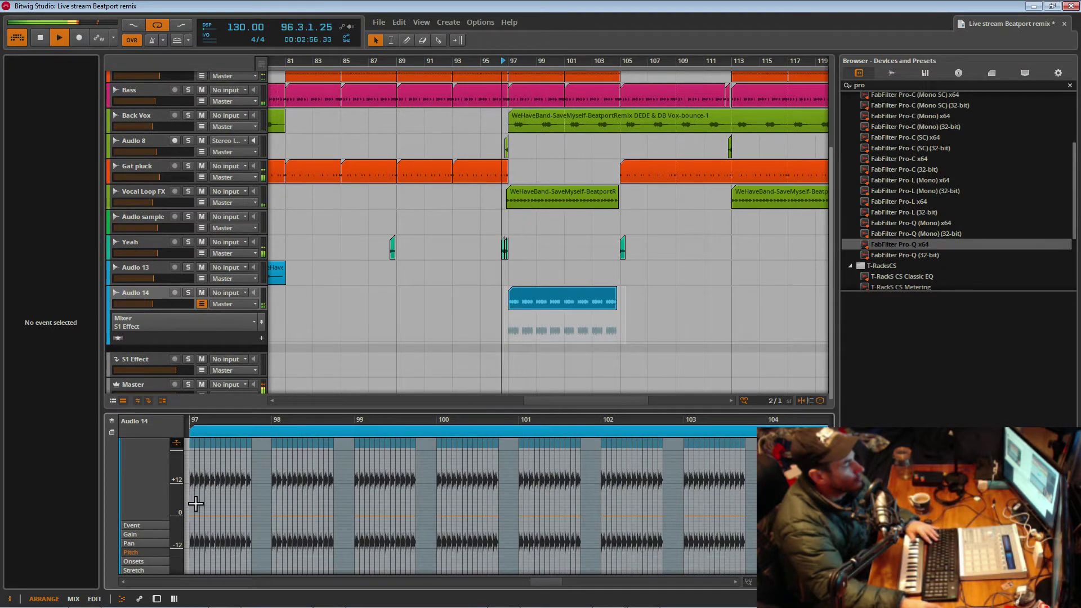
- Try pitch offsets of -0.24 and 0.48 on all Audio 14 events during playback, and reset their pitch to 0
{"action": "left_click", "coordinate": [521, 304]}
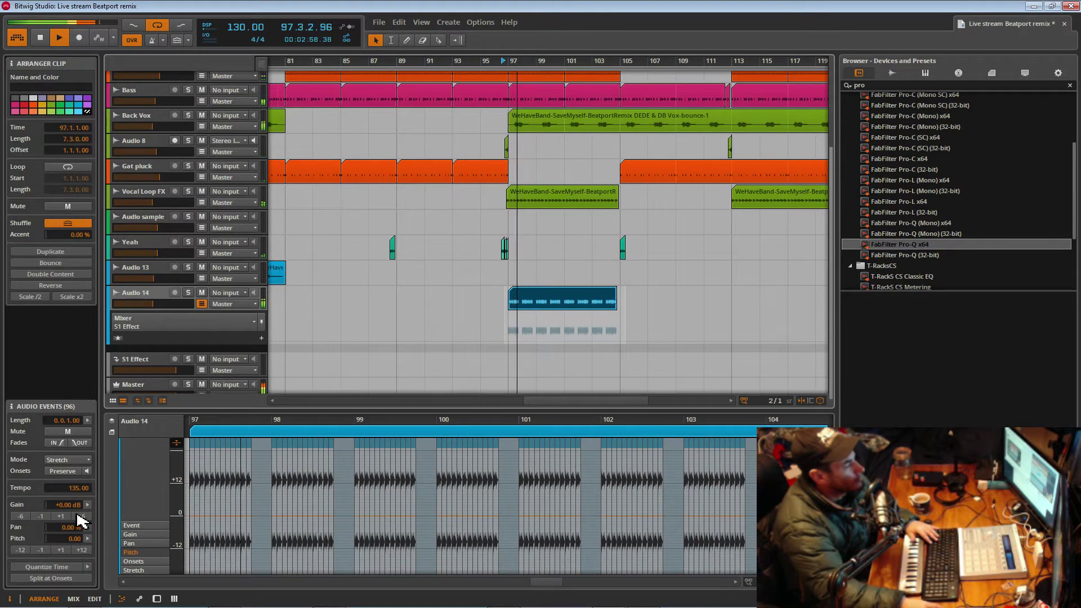
{"action": "mouse_move", "coordinate": [74, 540]}
{"action": "left_mouse_down"}
{"action": "mouse_move", "coordinate": [74, 559]}
{"action": "mouse_move", "coordinate": [74, 542]}
{"action": "left_mouse_up"}
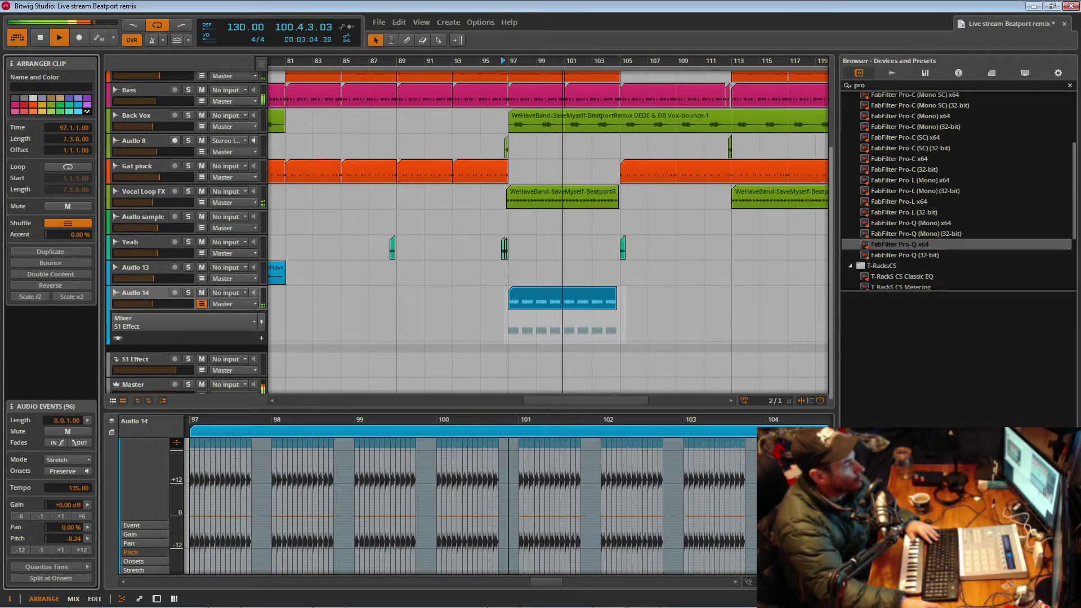
{"action": "left_click_drag", "start_coordinate": [73, 543], "coordinate": [73, 540]}
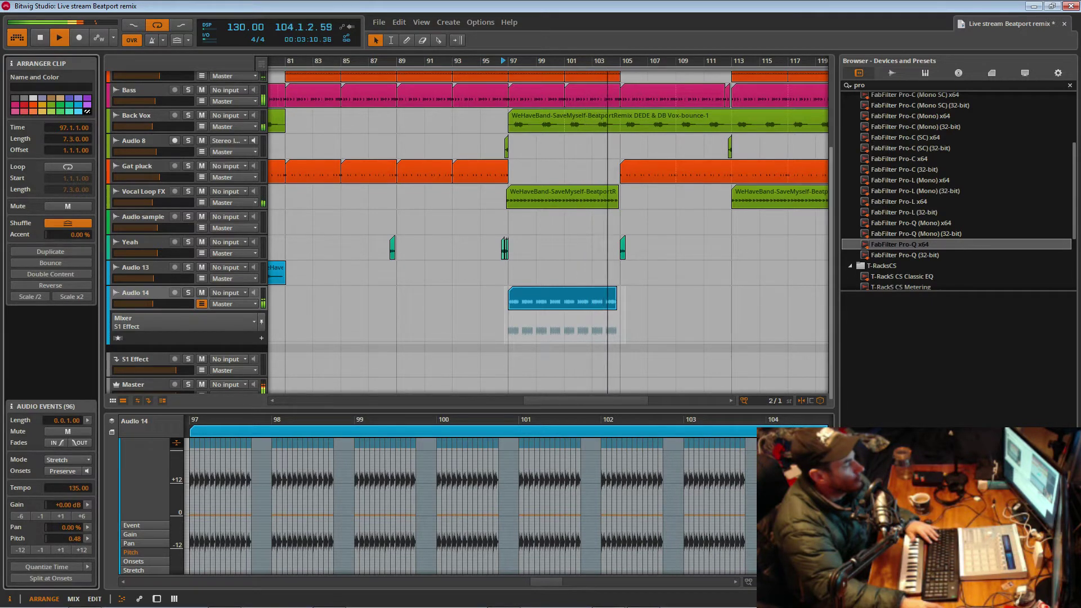
{"action": "key", "text": "space"}
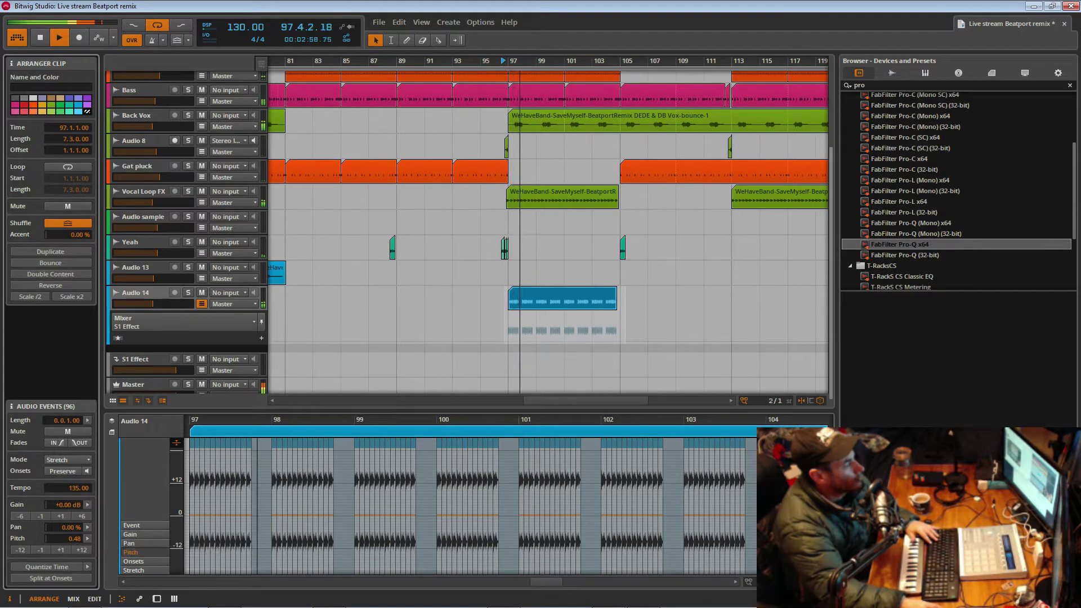
{"action": "mouse_move", "coordinate": [73, 539]}
{"action": "left_mouse_down"}
{"action": "mouse_move", "coordinate": [73, 578]}
{"action": "mouse_move", "coordinate": [74, 484]}
{"action": "mouse_move", "coordinate": [72, 547]}
{"action": "left_mouse_up"}
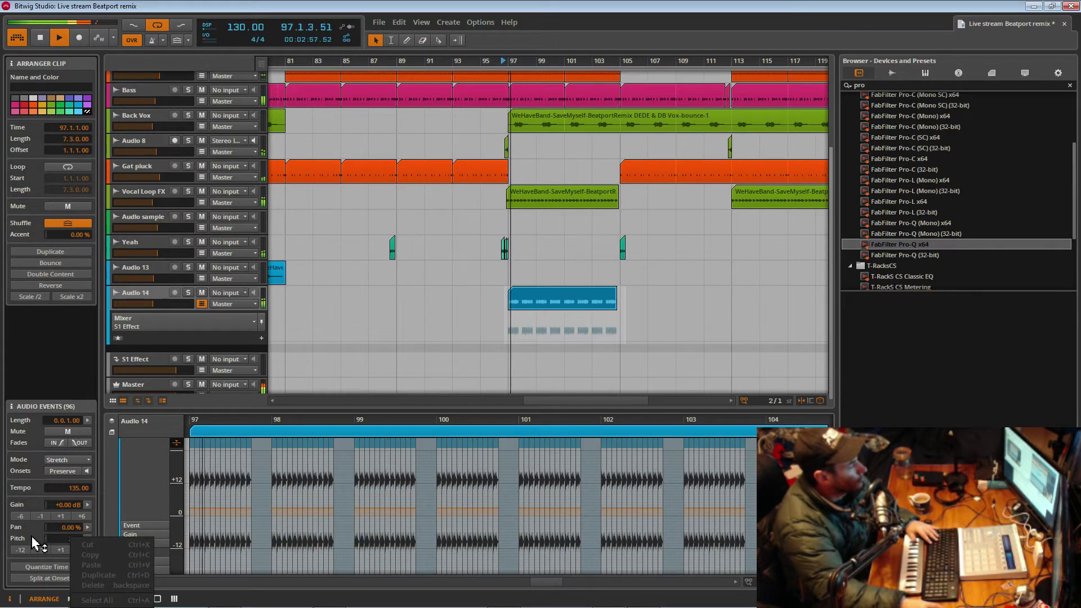
{"action": "right_click", "coordinate": [28, 540]}
{"action": "double_click", "coordinate": [75, 539]}
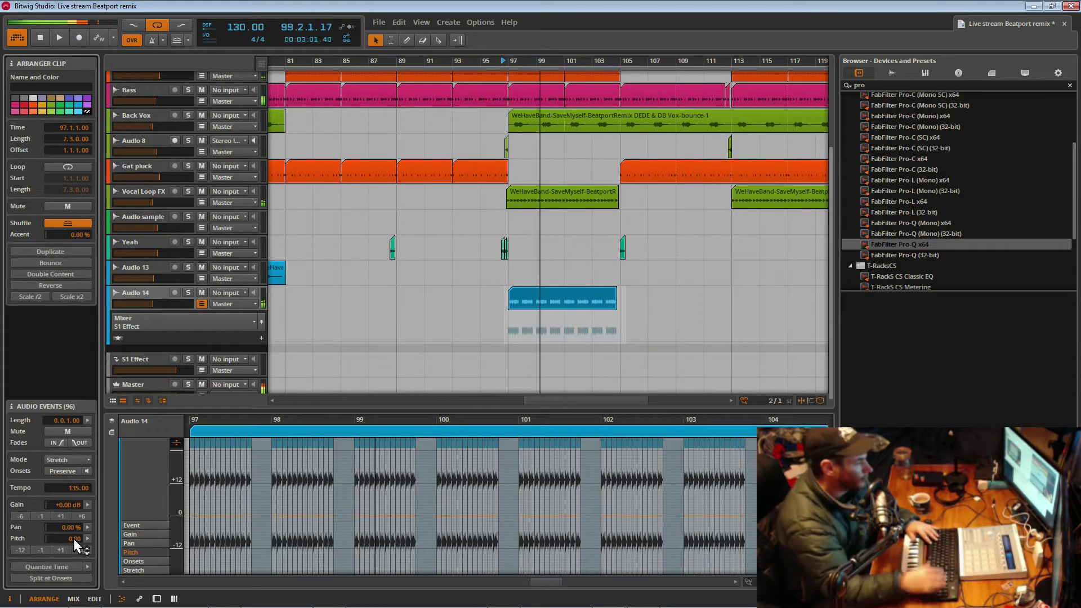
{"action": "type", "text": "0"}
{"action": "key", "text": "Return"}
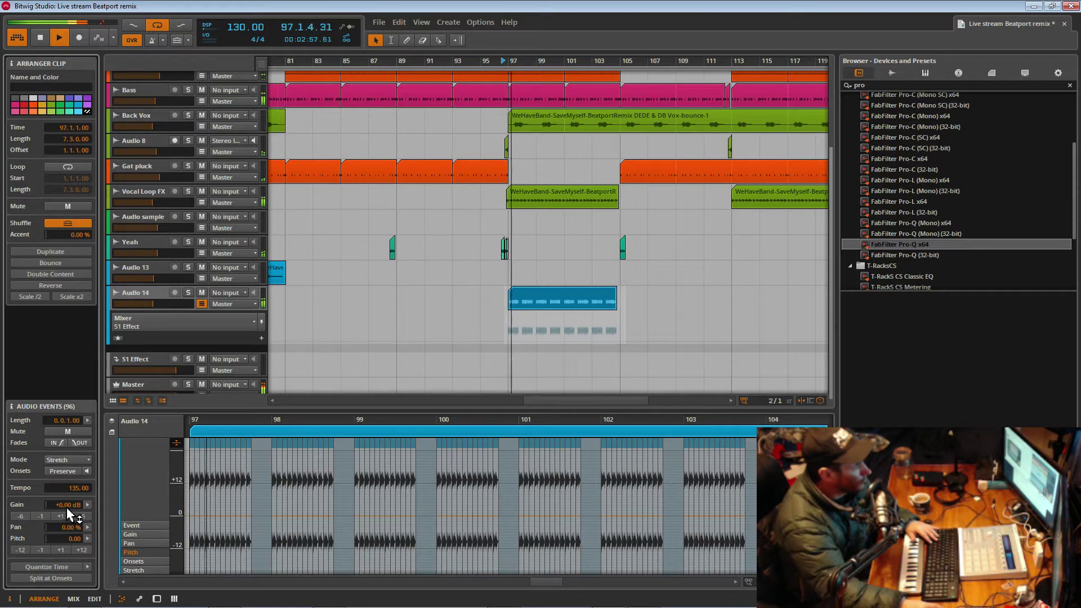
- Try raising the Audio 14 events' pitch to 3.36, reset it to 0 and replay the clip from bar 97
{"action": "left_click_drag", "start_coordinate": [69, 539], "coordinate": [69, 491]}
{"action": "double_click", "coordinate": [69, 538]}
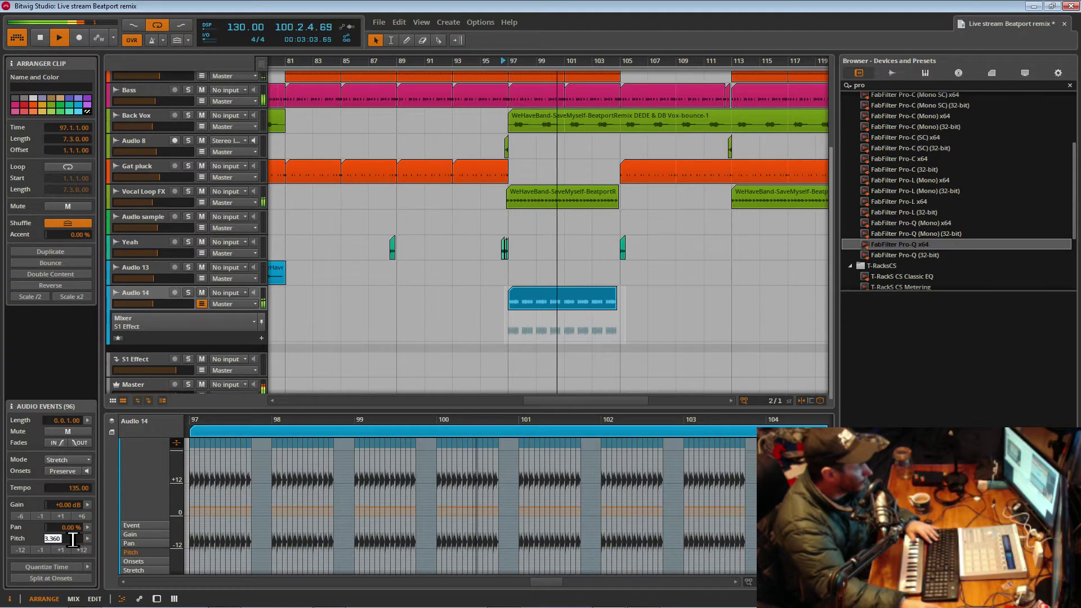
{"action": "type", "text": "0"}
{"action": "key", "text": "Return"}
{"action": "key", "text": "space"}
{"action": "key", "text": "space"}
{"action": "key", "text": "space"}
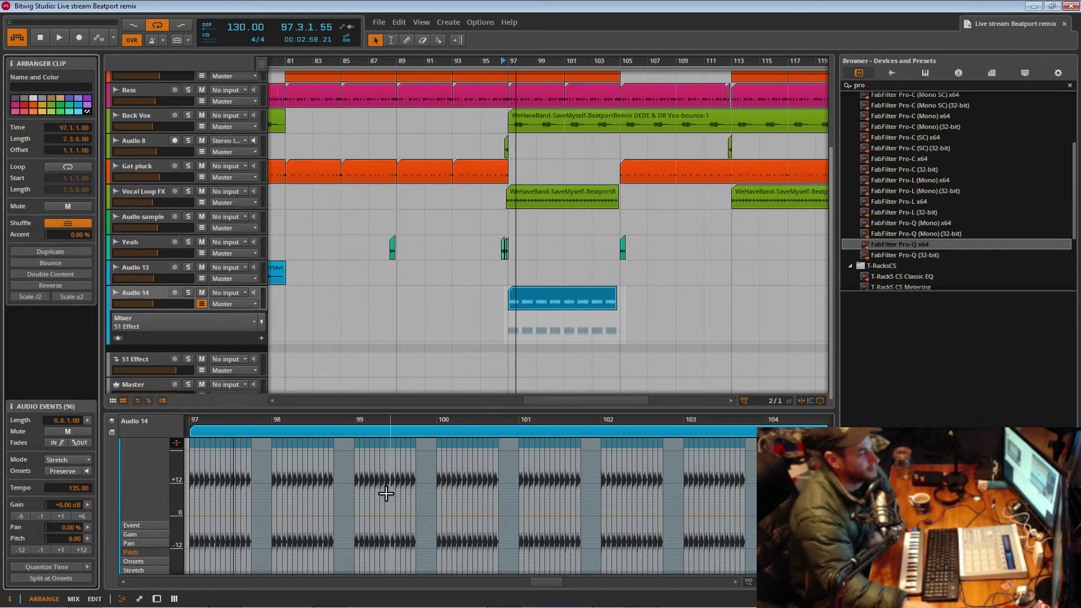
- Try adding a permanent automation lane to the Audio 14 track and remove it
{"action": "right_click", "coordinate": [172, 330]}
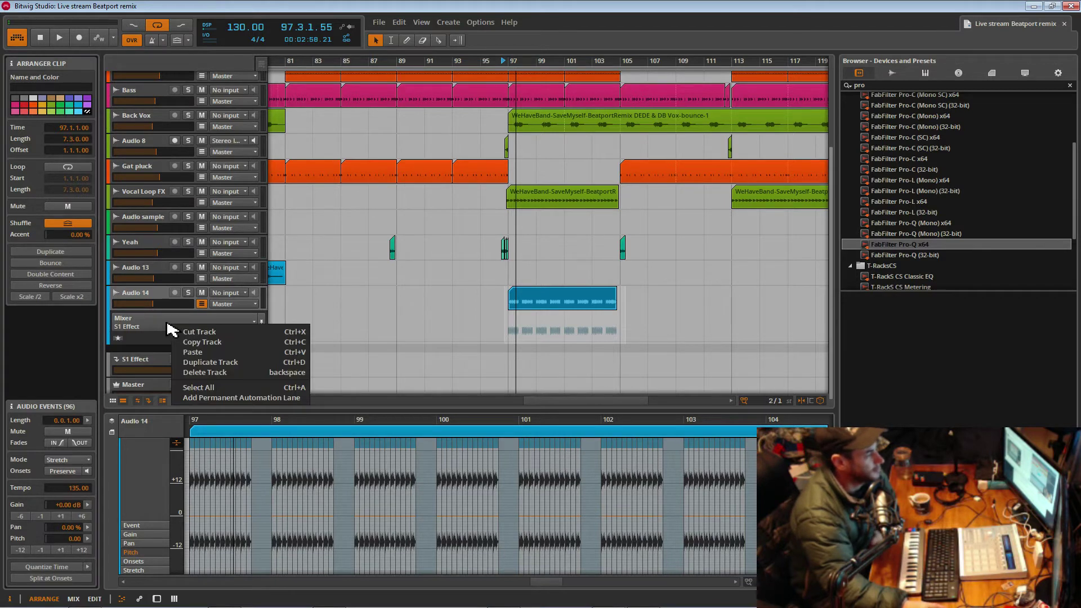
{"action": "right_click", "coordinate": [164, 322]}
{"action": "right_click", "coordinate": [163, 322]}
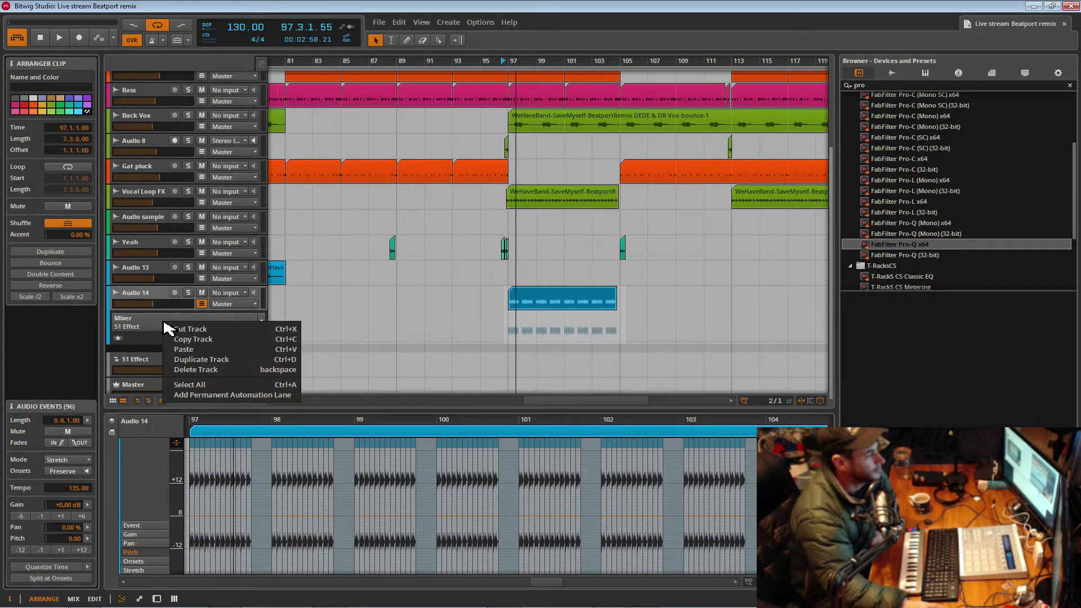
{"action": "left_click", "coordinate": [221, 395]}
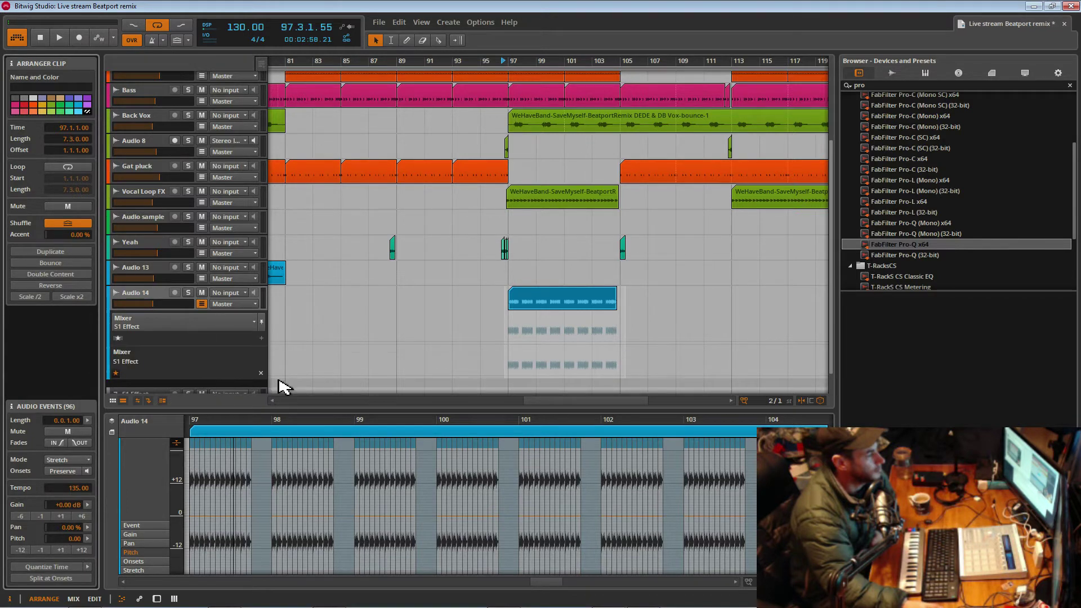
{"action": "left_click", "coordinate": [261, 373]}
{"action": "key", "text": "Delete"}
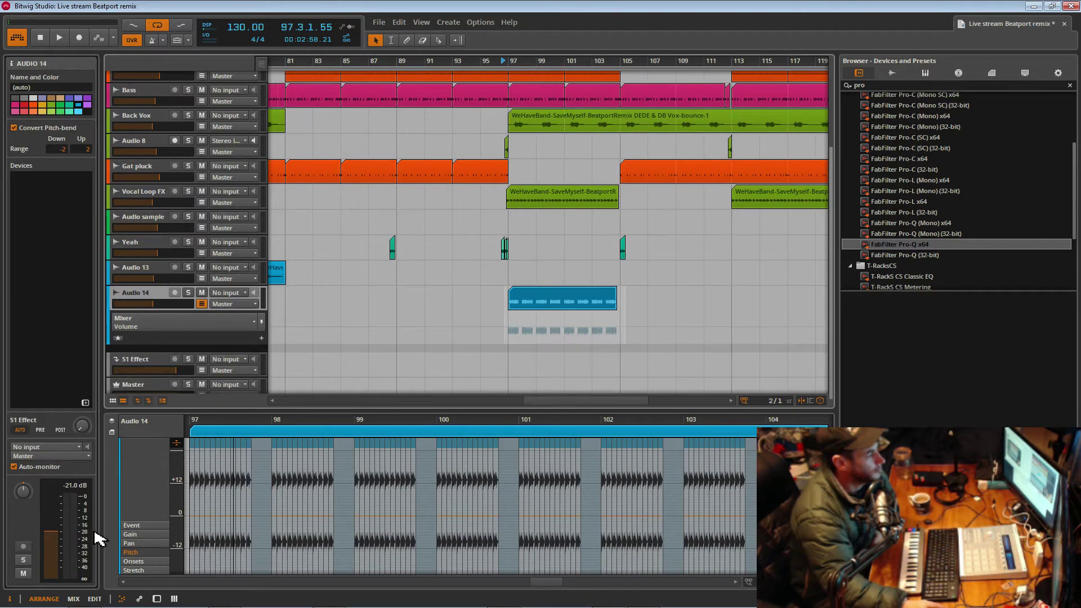
- Replay the whole arrangement from bar 1 and save the project
{"action": "left_click", "coordinate": [153, 535]}
{"action": "left_click", "coordinate": [153, 562]}
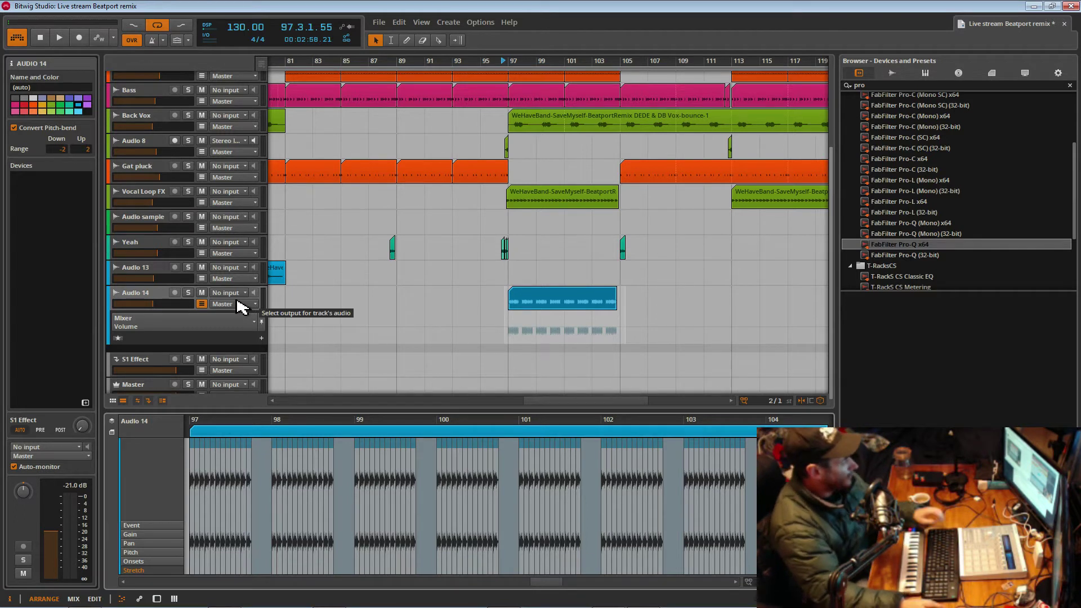
{"action": "left_click_drag", "start_coordinate": [426, 64], "coordinate": [426, 17]}
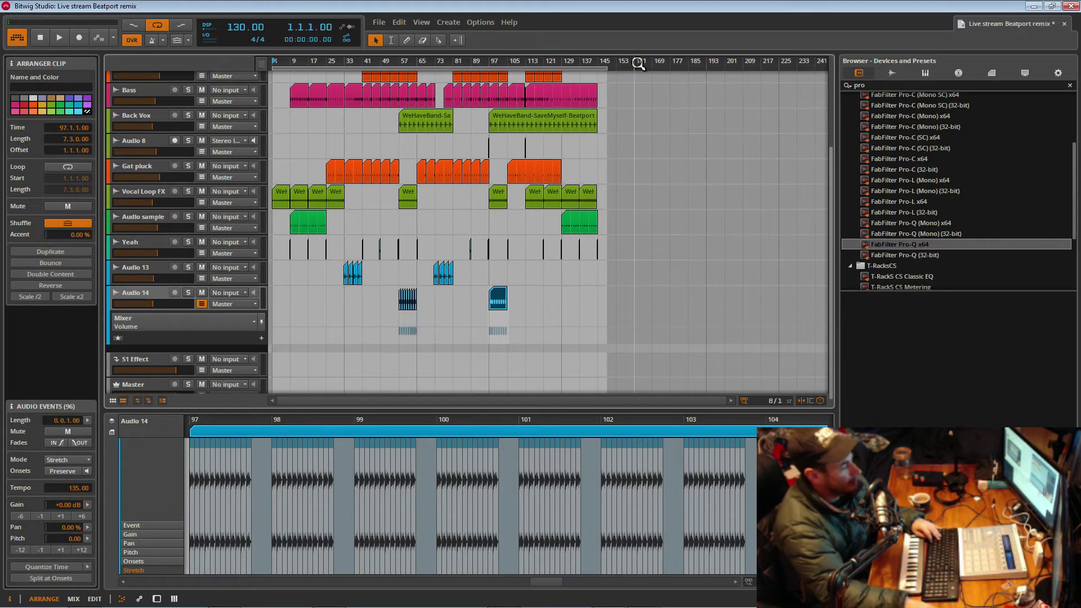
{"action": "key", "text": "space"}
{"action": "key", "text": "ctrl+s"}
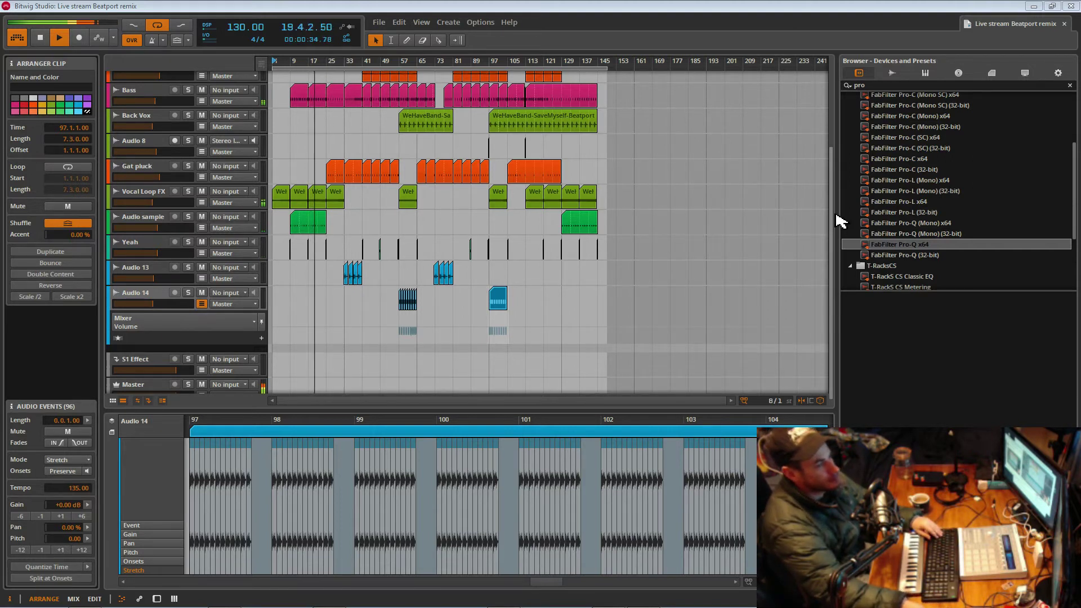
- Raise the high-shelf band slightly in the House loop track's FabFilter Pro-Q
{"action": "left_click_drag", "start_coordinate": [832, 214], "coordinate": [825, 98]}
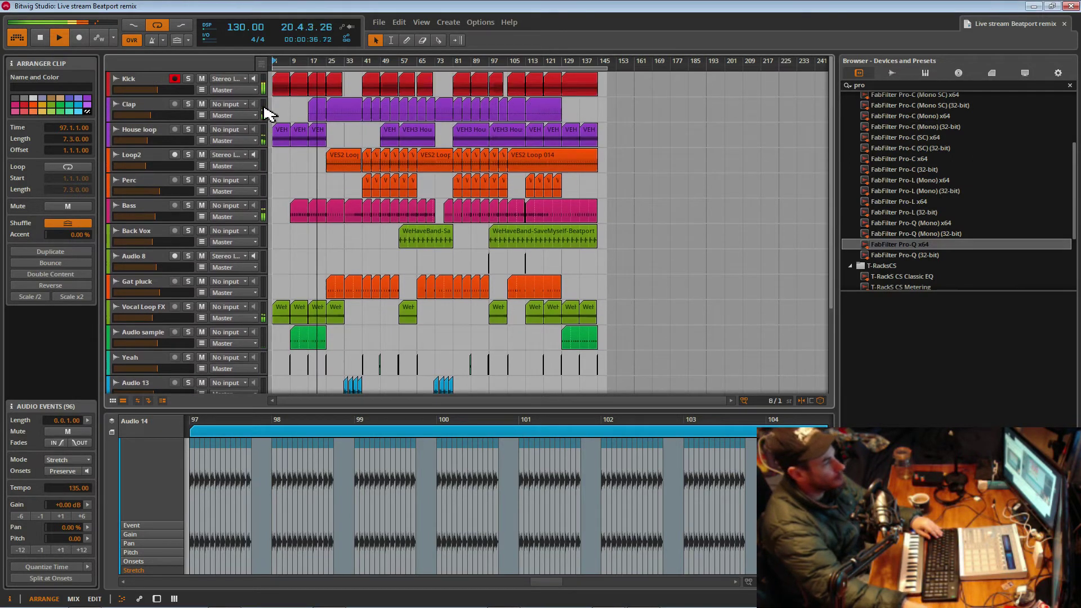
{"action": "left_click", "coordinate": [152, 136]}
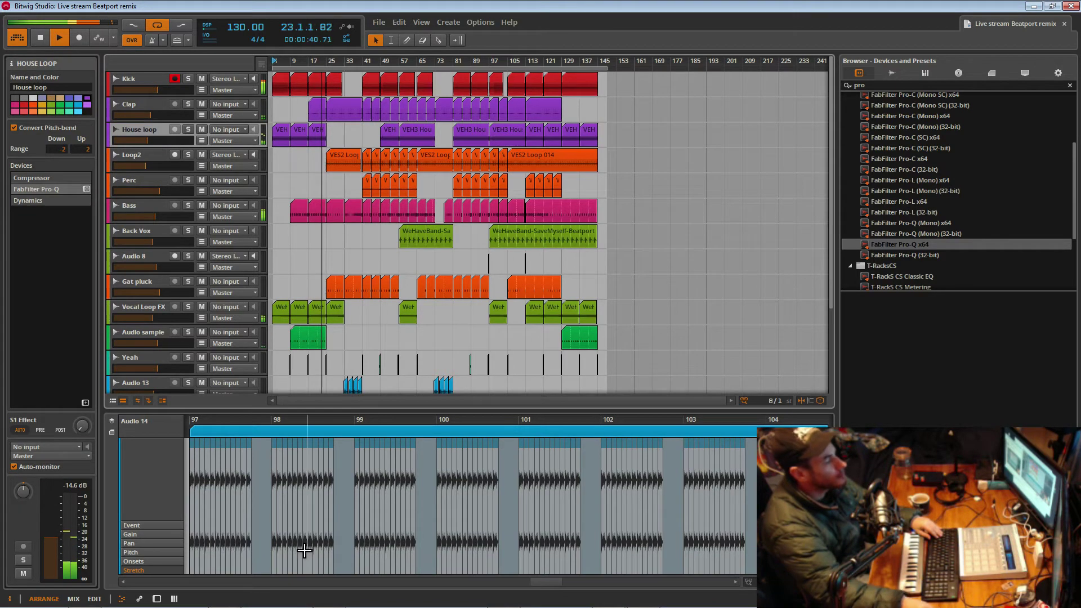
{"action": "left_click", "coordinate": [157, 599]}
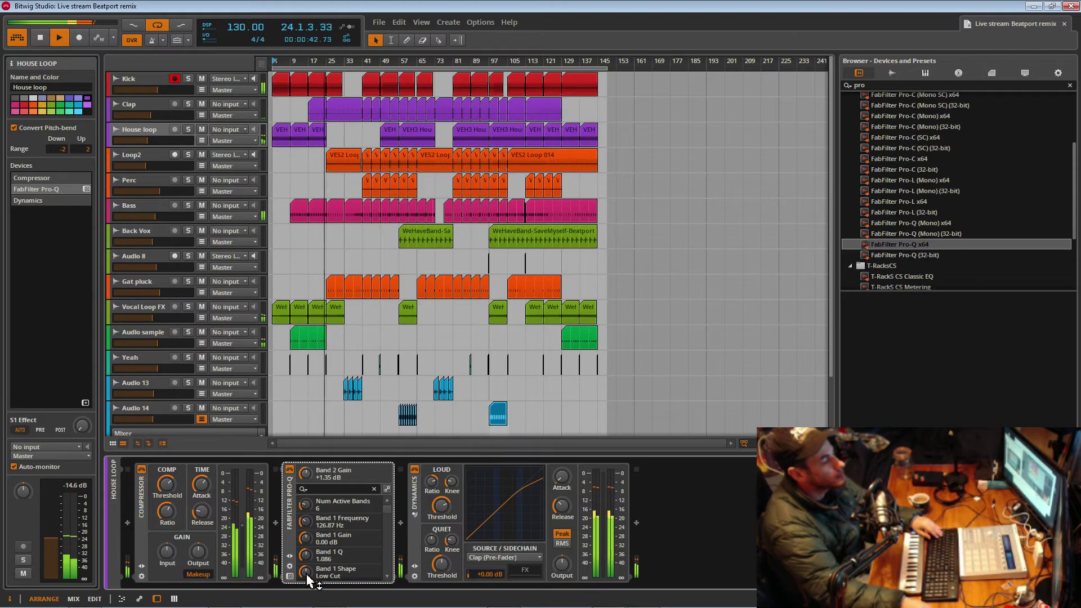
{"action": "left_click", "coordinate": [290, 576]}
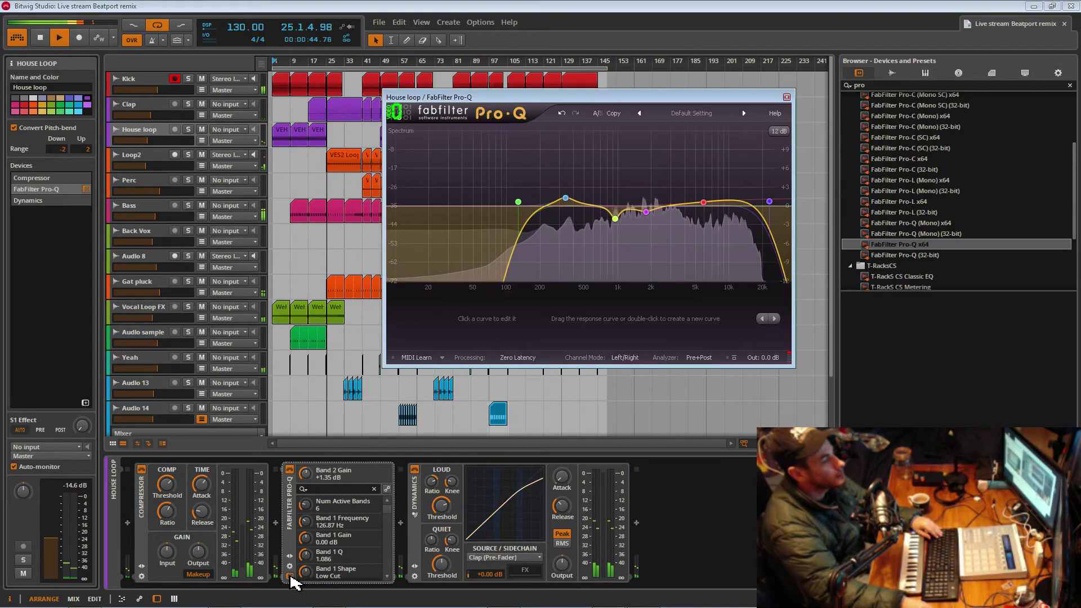
{"action": "left_click", "coordinate": [703, 199]}
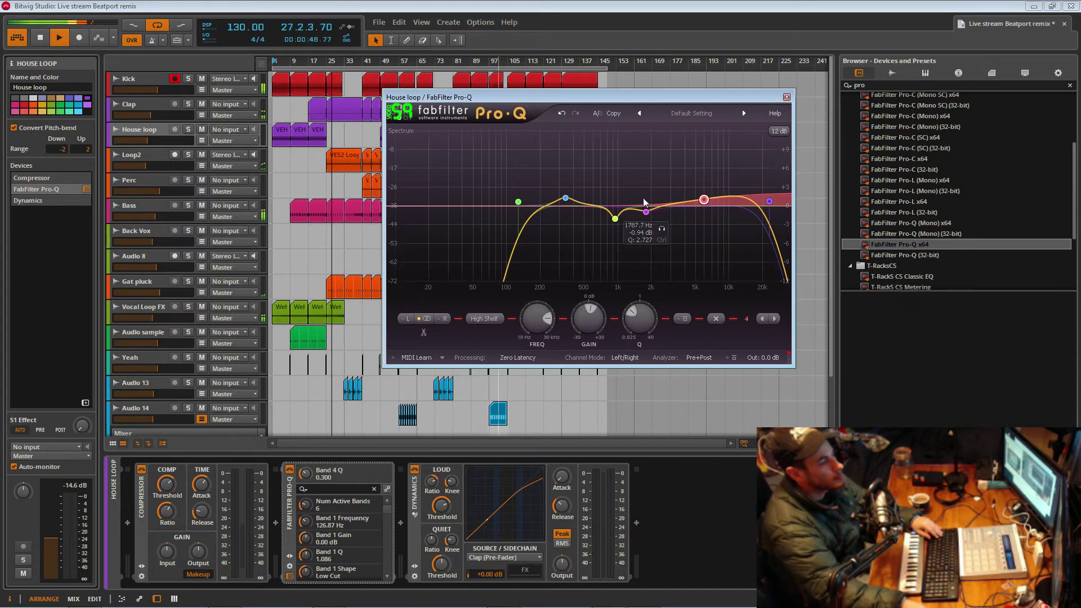
{"action": "left_click", "coordinate": [787, 98]}
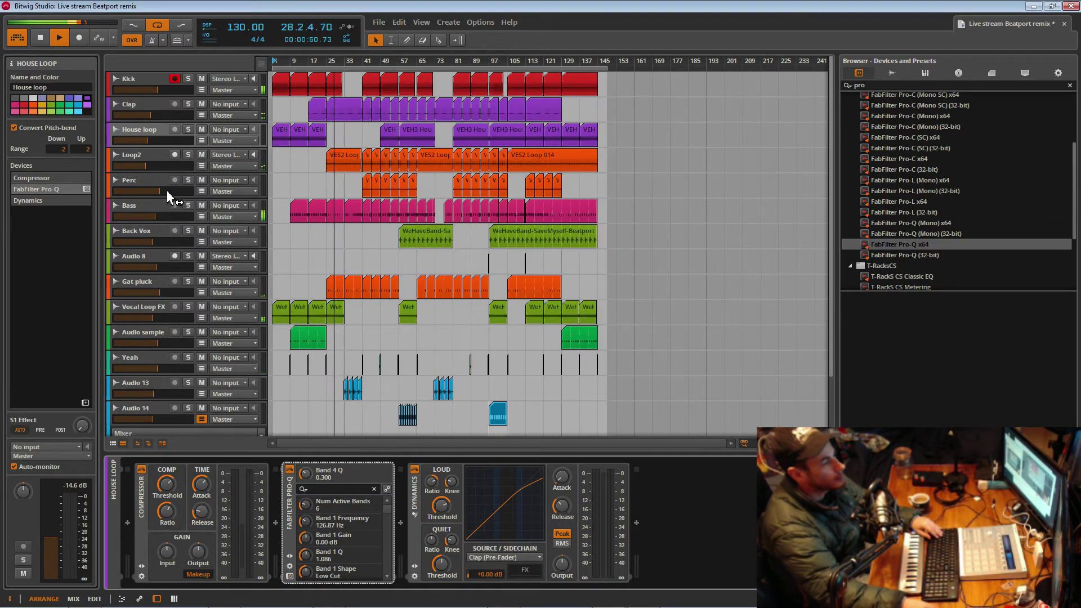
- Shape Loop2's highs in FabFilter Pro-Q: band near 5 kHz at -1.30 dB, high shelf +1.48 dB at 10260 Hz, high cut at 30000 Hz
{"action": "left_click", "coordinate": [150, 163]}
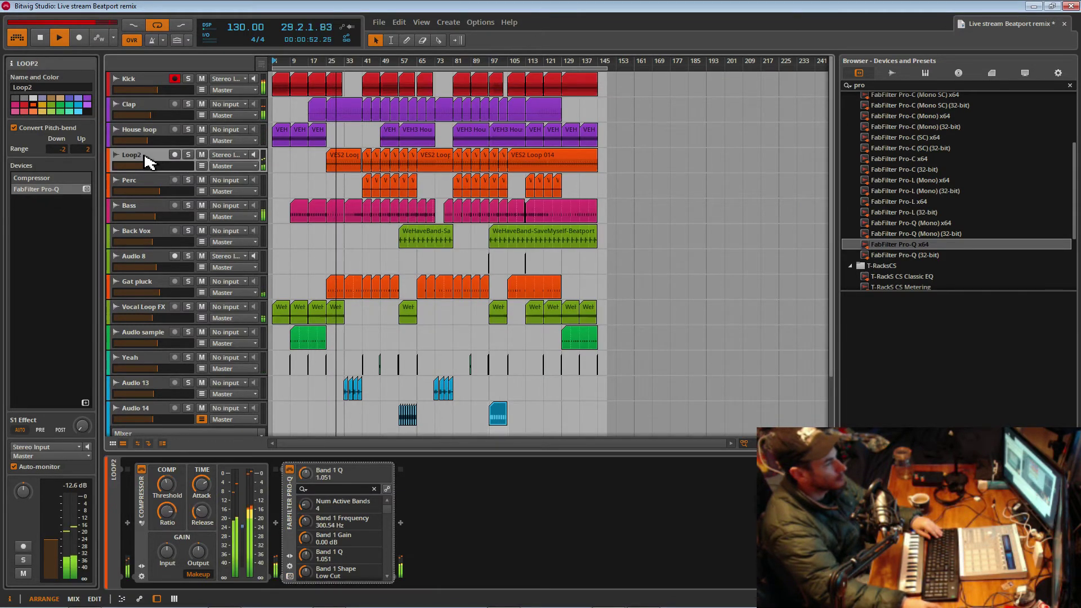
{"action": "left_click", "coordinate": [290, 576]}
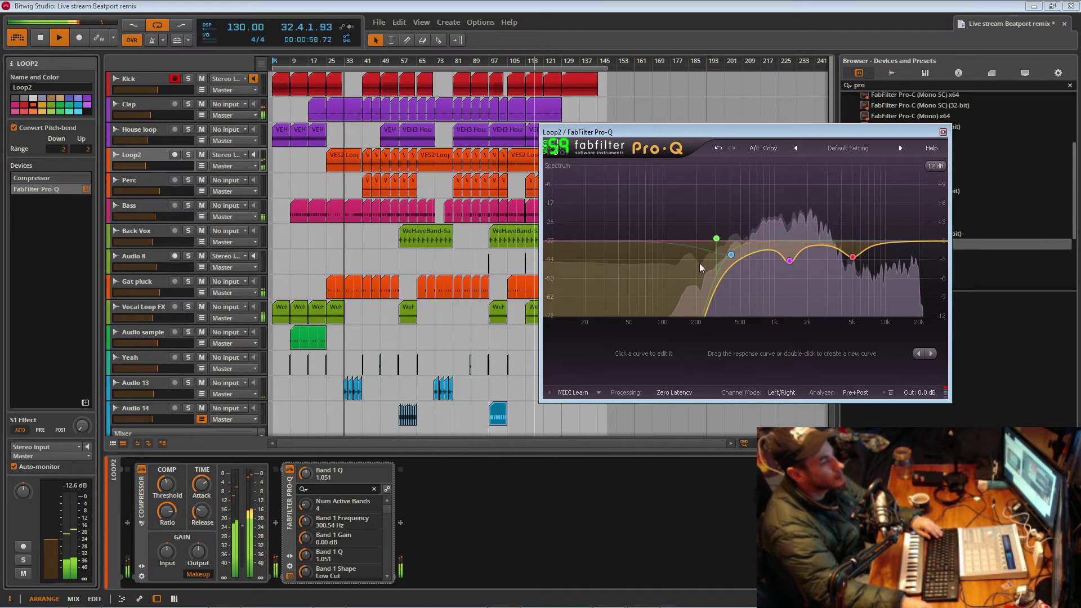
{"action": "mouse_move", "coordinate": [855, 258]}
{"action": "left_click_drag", "start_coordinate": [854, 258], "coordinate": [897, 223]}
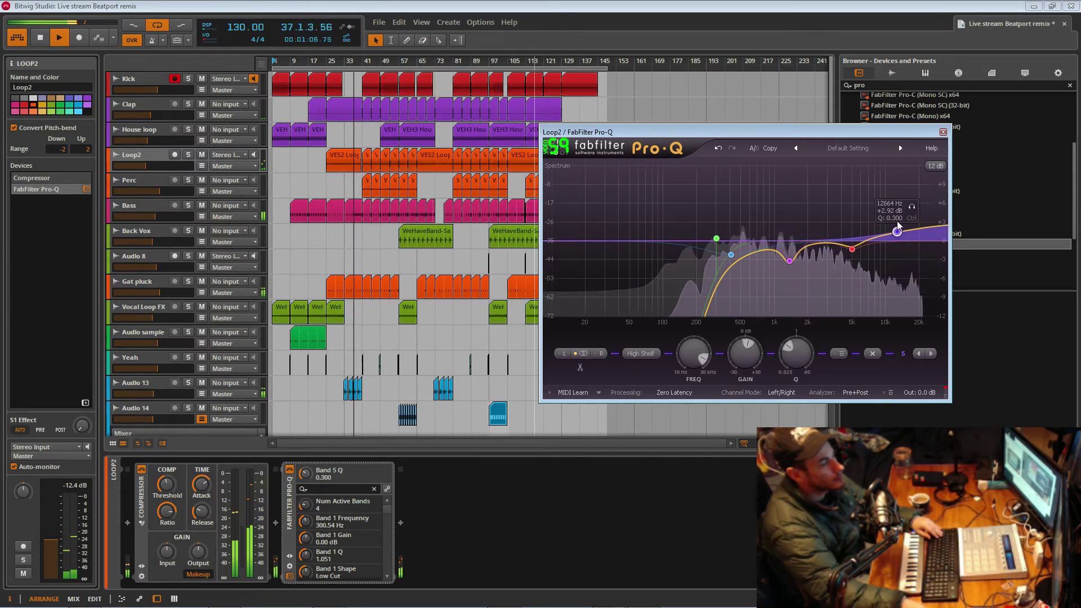
{"action": "mouse_move", "coordinate": [897, 222]}
{"action": "left_mouse_down"}
{"action": "mouse_move", "coordinate": [886, 201]}
{"action": "mouse_move", "coordinate": [887, 228]}
{"action": "left_mouse_up"}
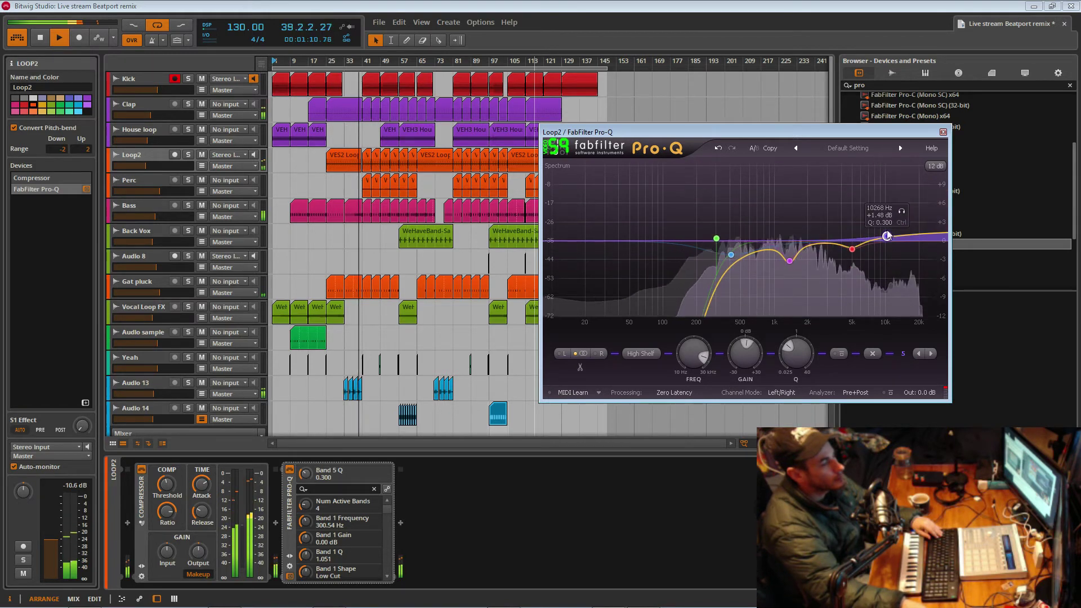
{"action": "double_click", "coordinate": [939, 230]}
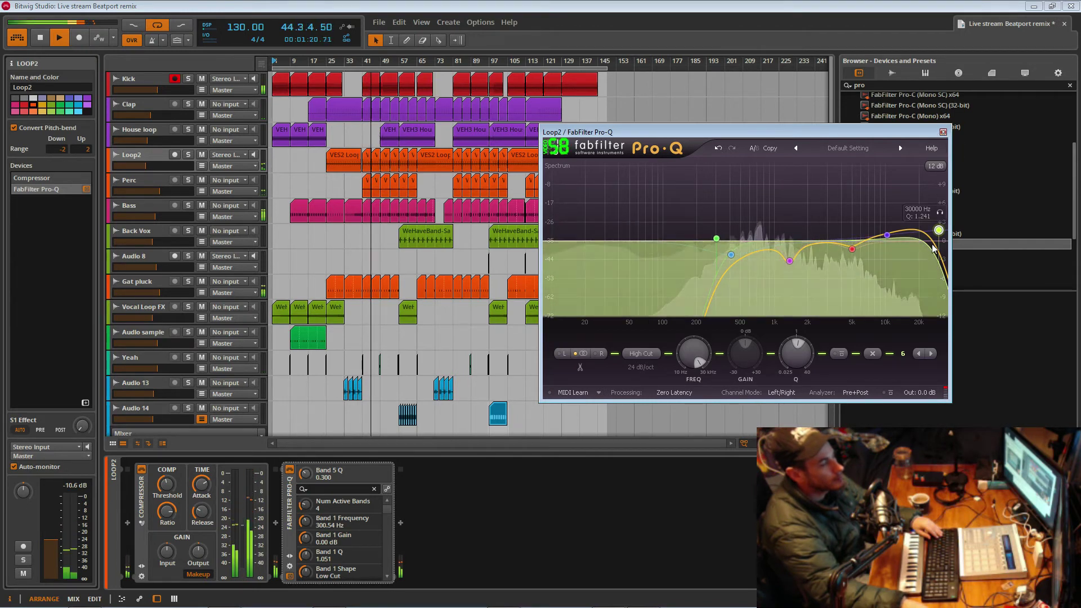
{"action": "left_click_drag", "start_coordinate": [938, 230], "coordinate": [938, 233]}
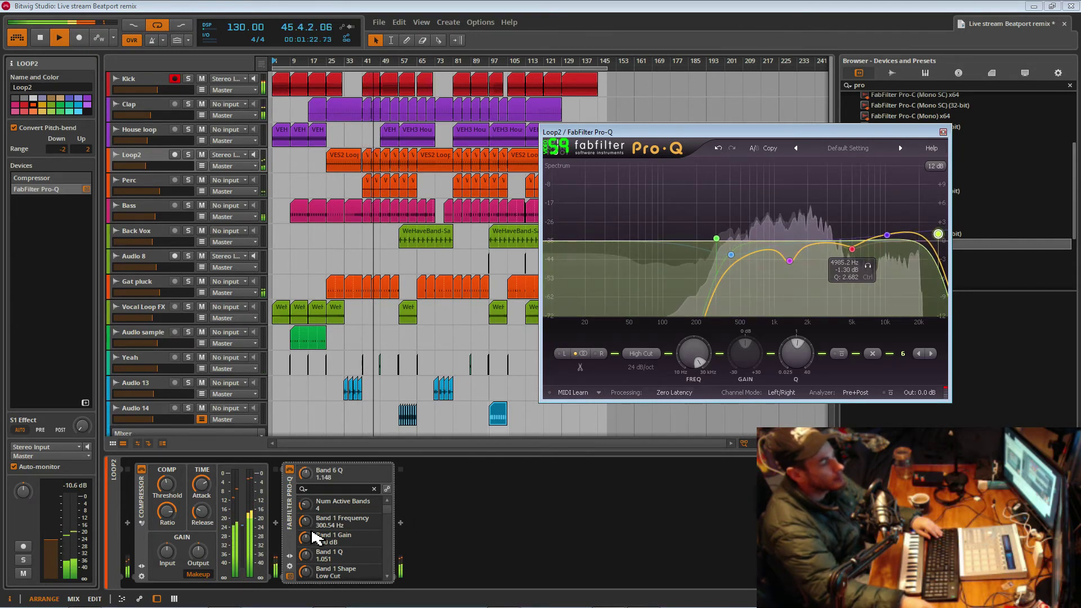
- Add a Reverb after Loop2's Pro-Q with a 17.5% mix, compare it bypassed, and save the project
{"action": "left_click", "coordinate": [401, 523]}
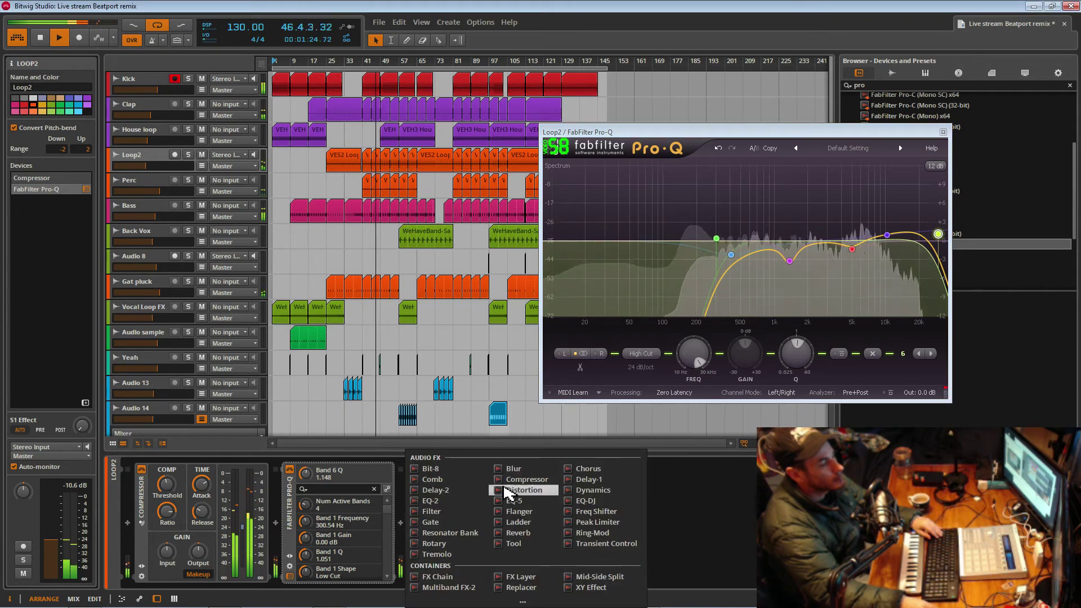
{"action": "left_click", "coordinate": [523, 536]}
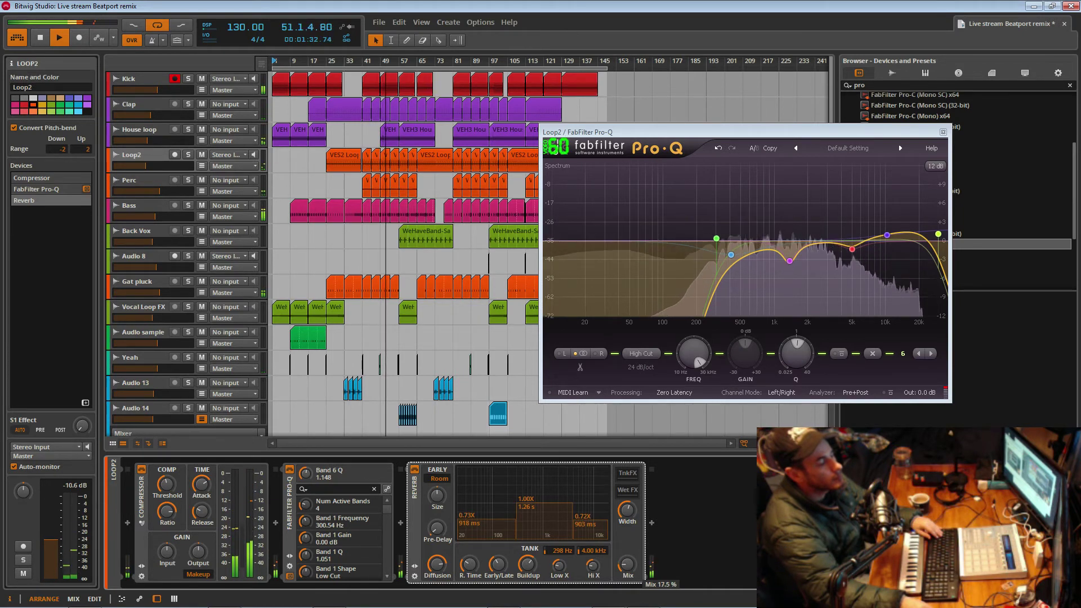
{"action": "left_click", "coordinate": [415, 470]}
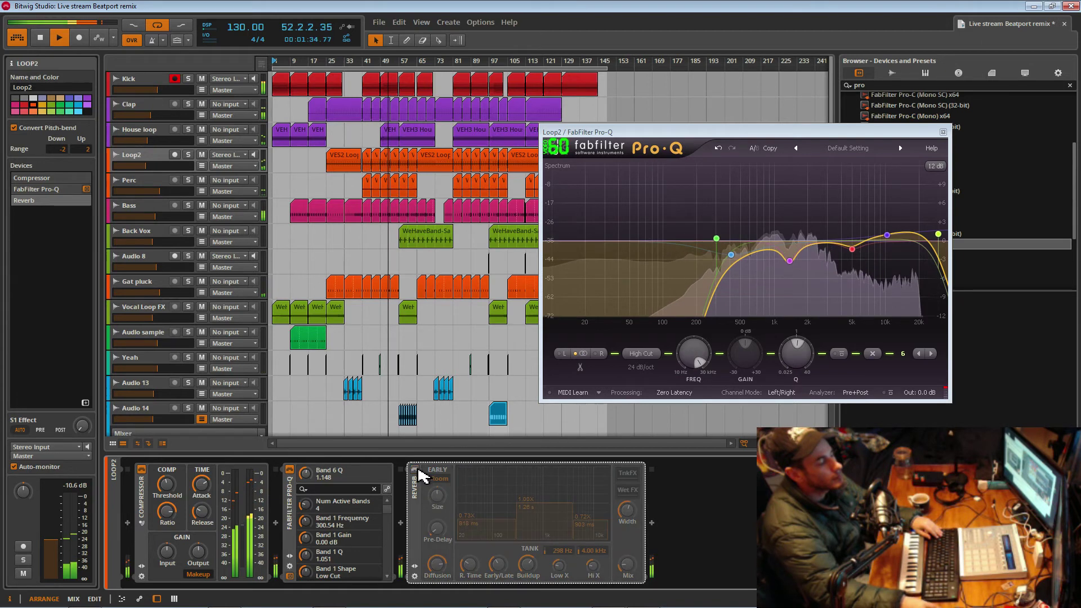
{"action": "left_click", "coordinate": [415, 471]}
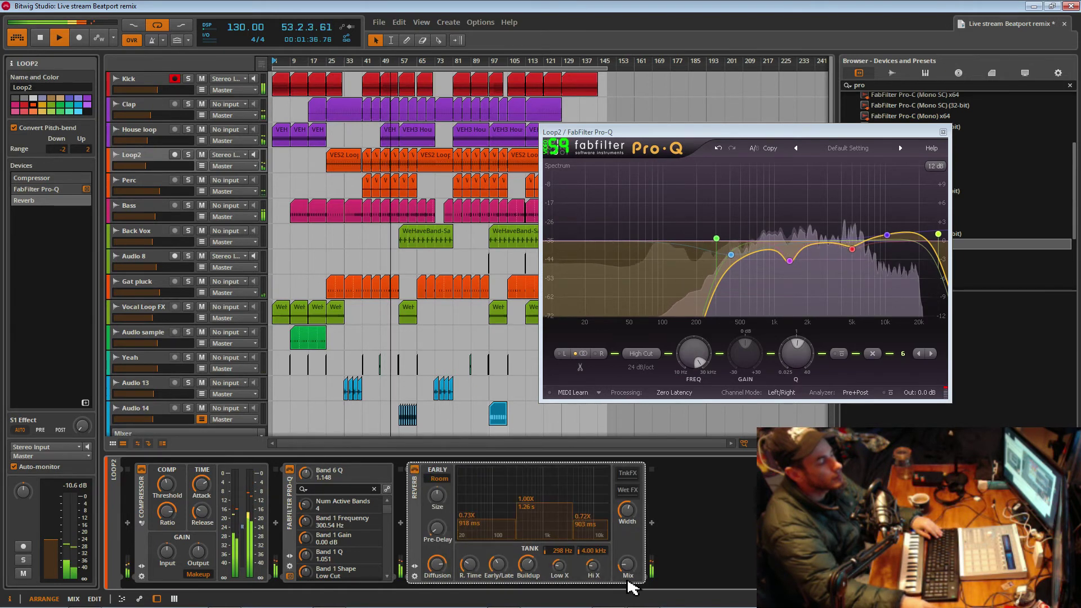
{"action": "key", "text": "ctrl+s"}
{"action": "left_click", "coordinate": [943, 132]}
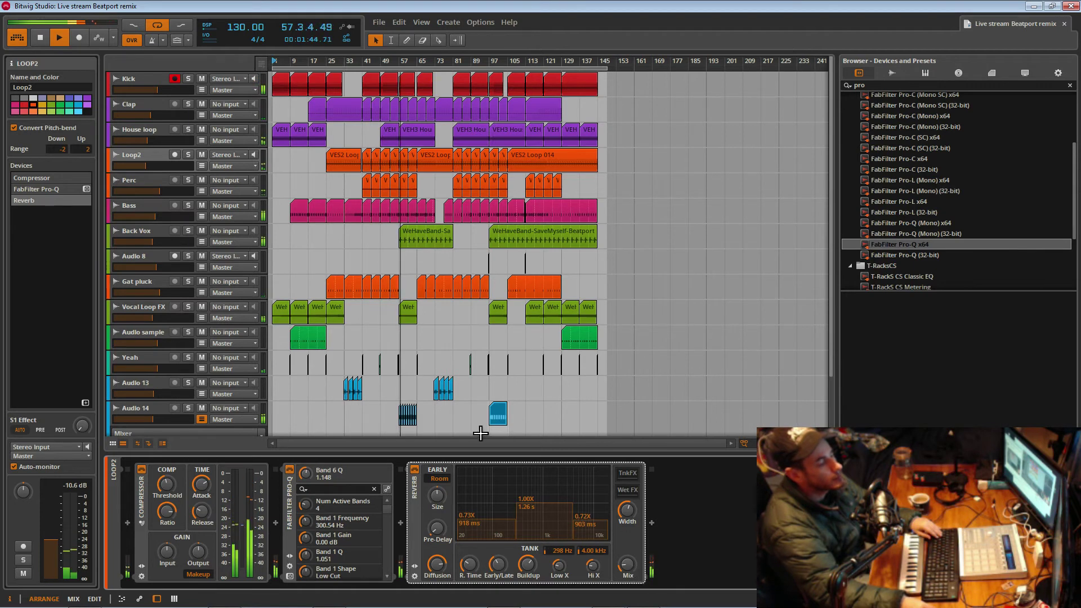
- Mute the Audio 14 track and save the project
{"action": "left_click", "coordinate": [202, 408]}
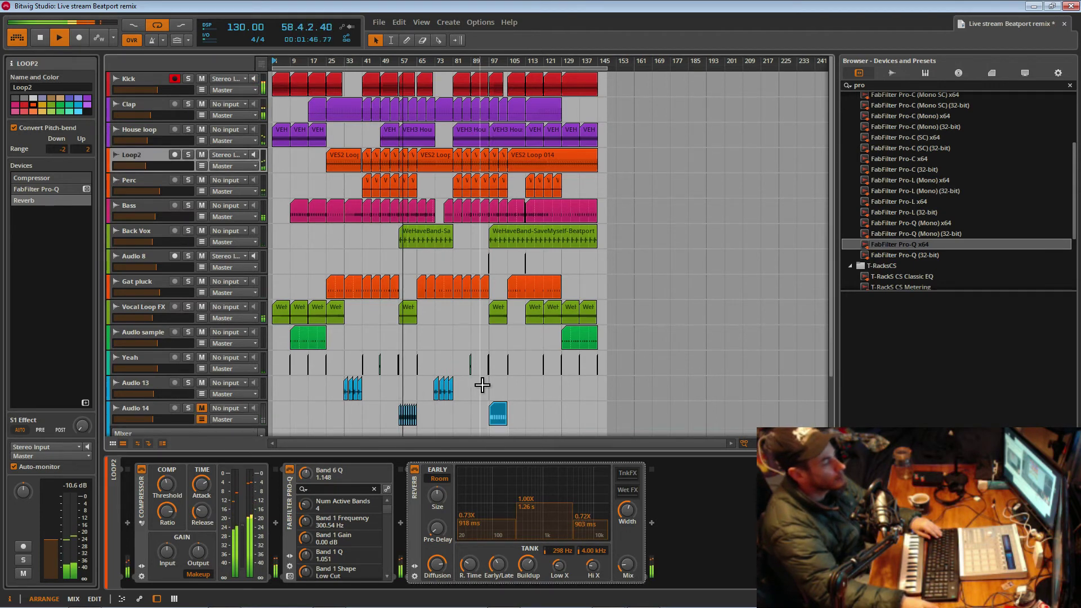
{"action": "key", "text": "ctrl+s"}
- Set the Gat pluck track's volume to -7.48 dB and its Delay-2 mix to 15.5%
{"action": "left_click_drag", "start_coordinate": [431, 64], "coordinate": [524, 63]}
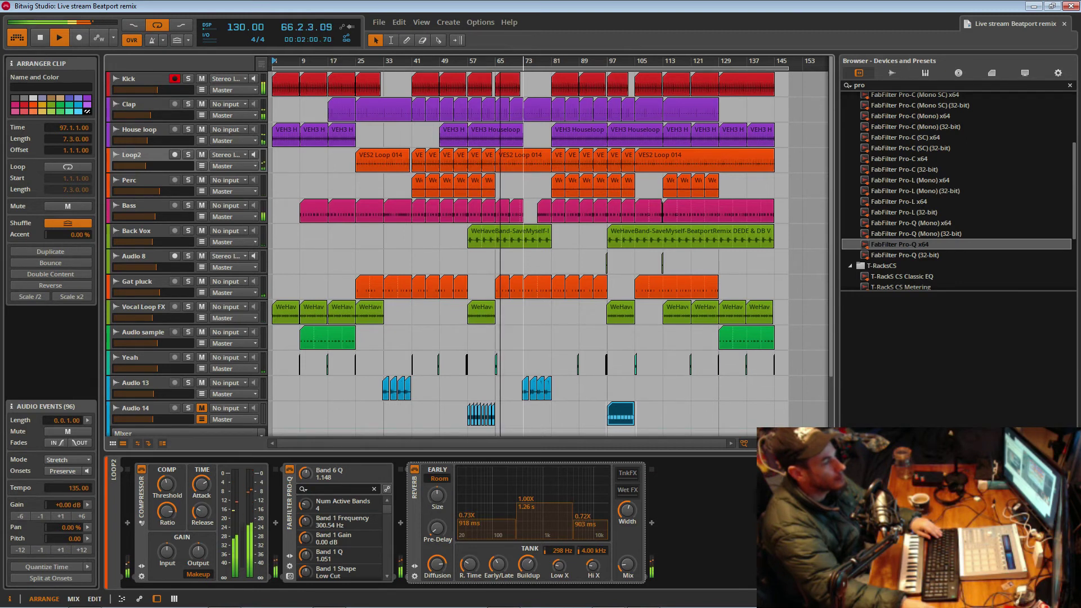
{"action": "left_click_drag", "start_coordinate": [167, 294], "coordinate": [170, 293]}
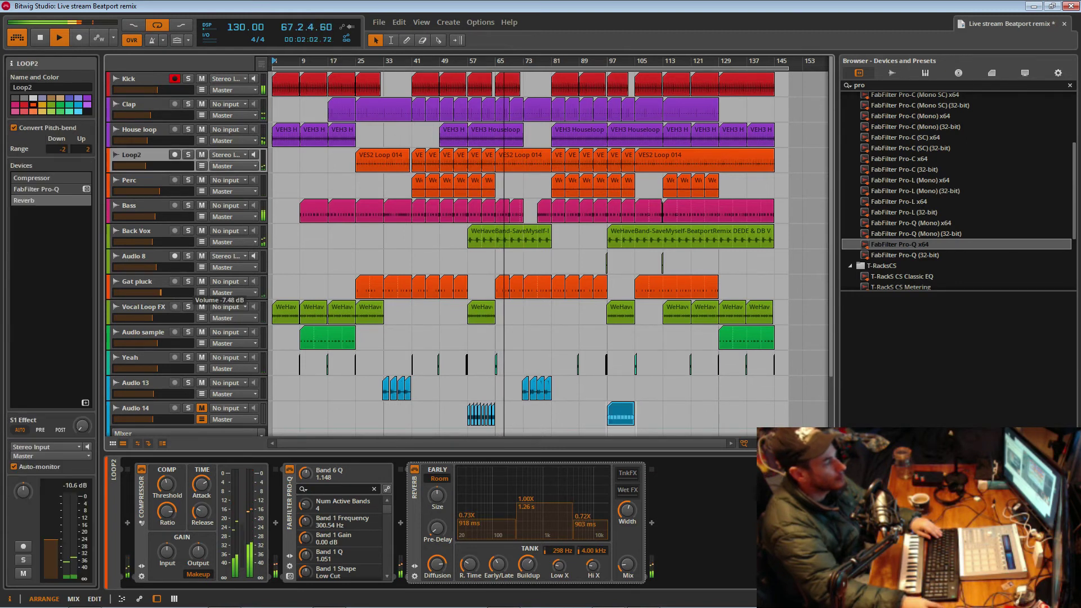
{"action": "left_click", "coordinate": [152, 285]}
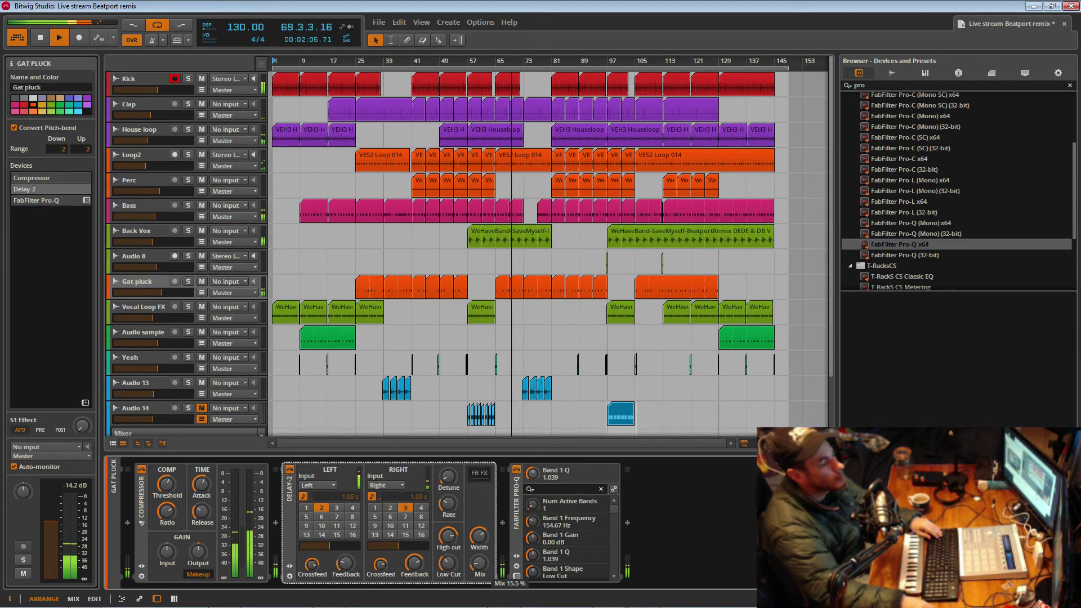
- Add a bell band at 1367.3 Hz to Gat pluck's FabFilter Pro-Q with +1.03 dB gain and a Q of 1.419
{"action": "left_click", "coordinate": [516, 576]}
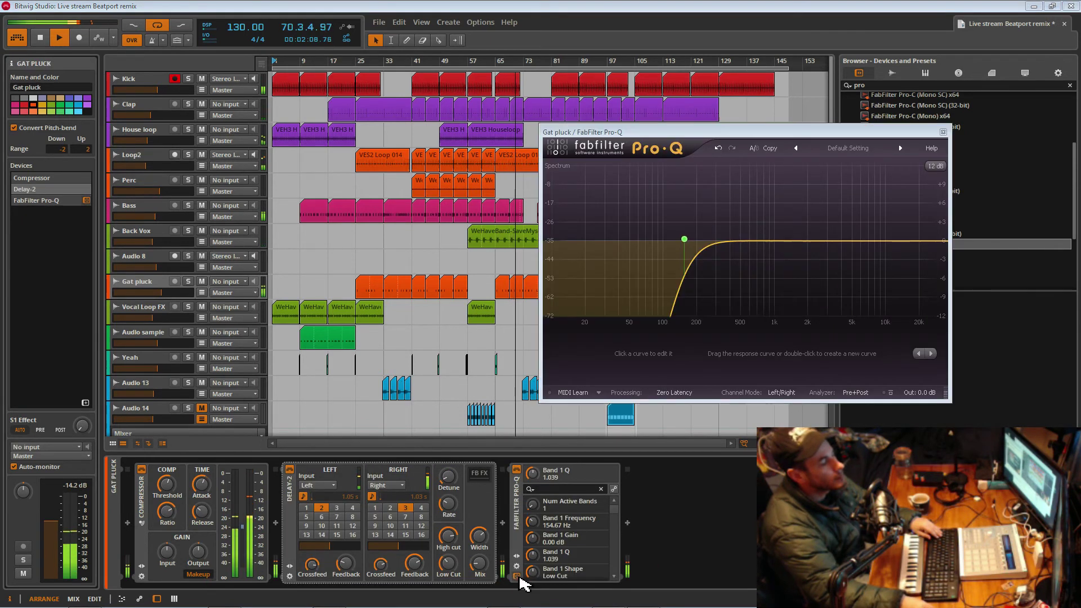
{"action": "left_click_drag", "start_coordinate": [767, 246], "coordinate": [788, 237]}
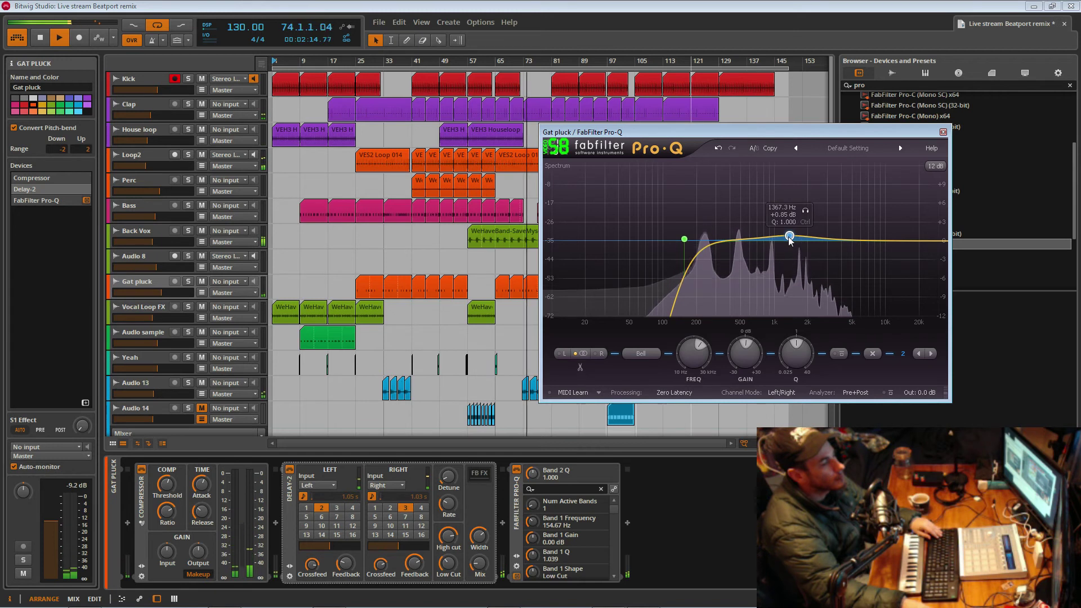
{"action": "left_click_drag", "start_coordinate": [788, 358], "coordinate": [789, 355]}
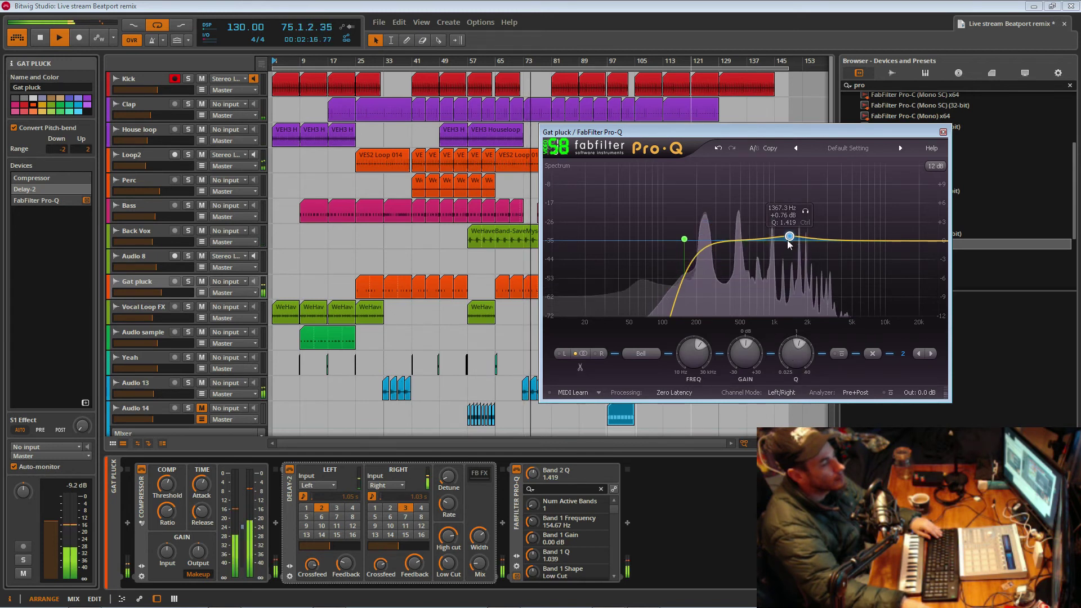
{"action": "left_click_drag", "start_coordinate": [789, 236], "coordinate": [790, 236]}
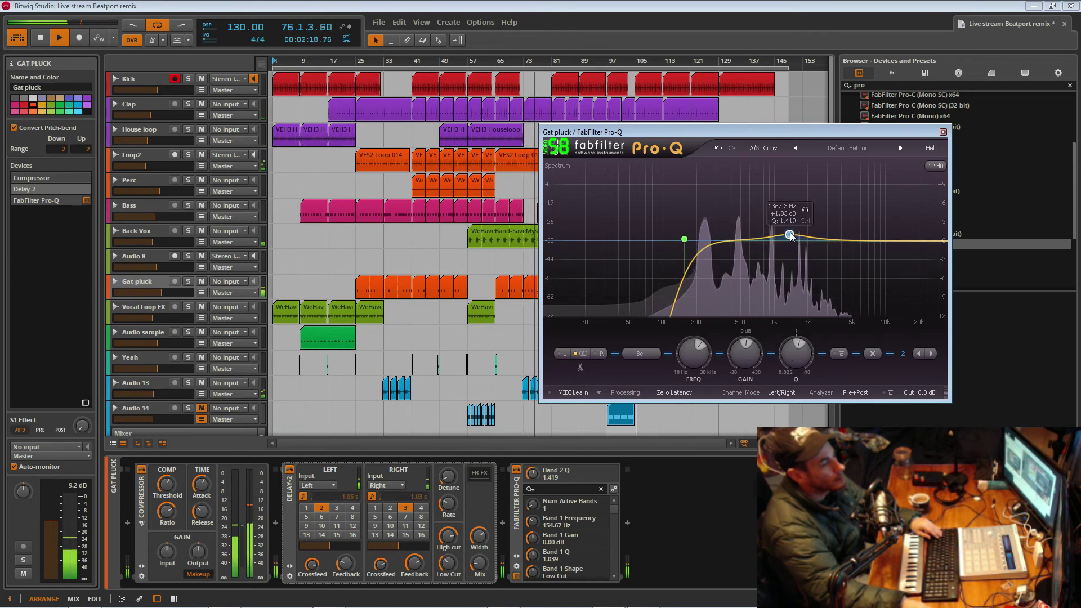
{"action": "left_click", "coordinate": [943, 131]}
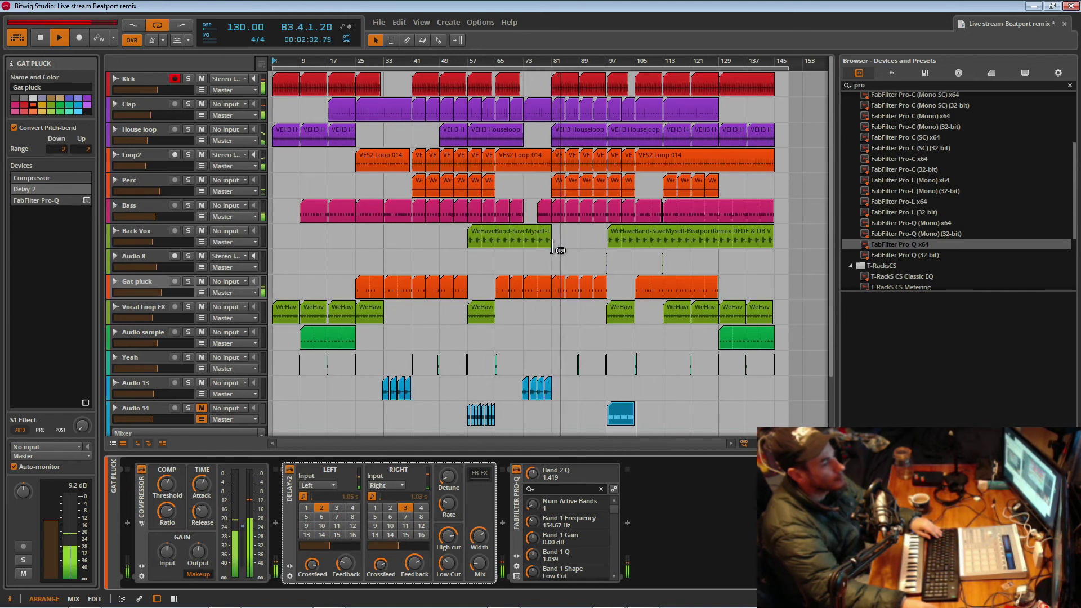
- Move the long Back Vox clip from bar 97 to bar 81 and shorten the earlier Back Vox clip to 22 bars
{"action": "left_click_drag", "start_coordinate": [659, 243], "coordinate": [579, 242]}
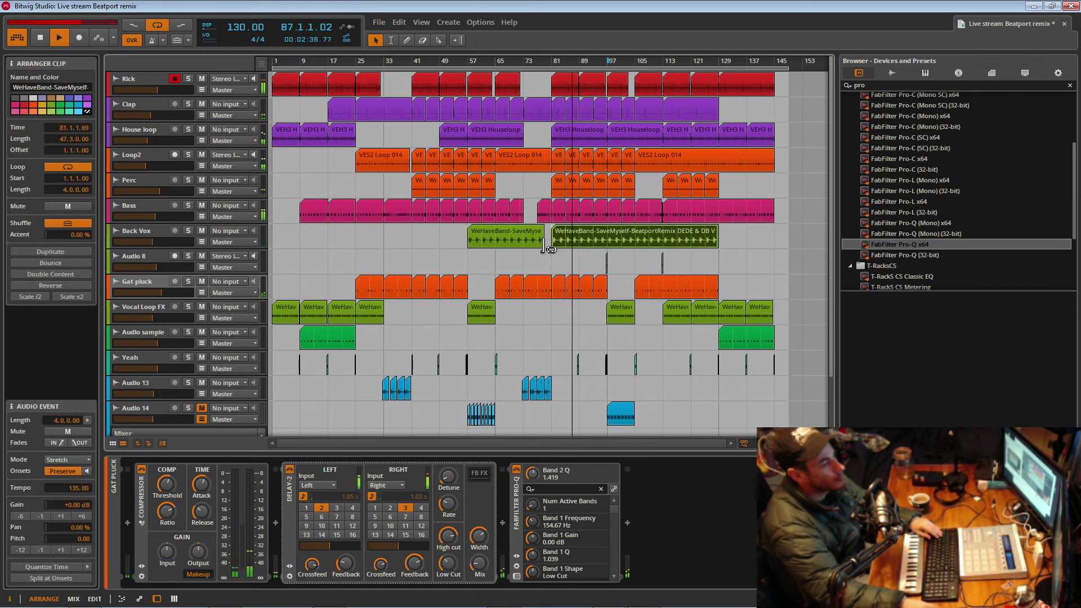
{"action": "left_click", "coordinate": [543, 247]}
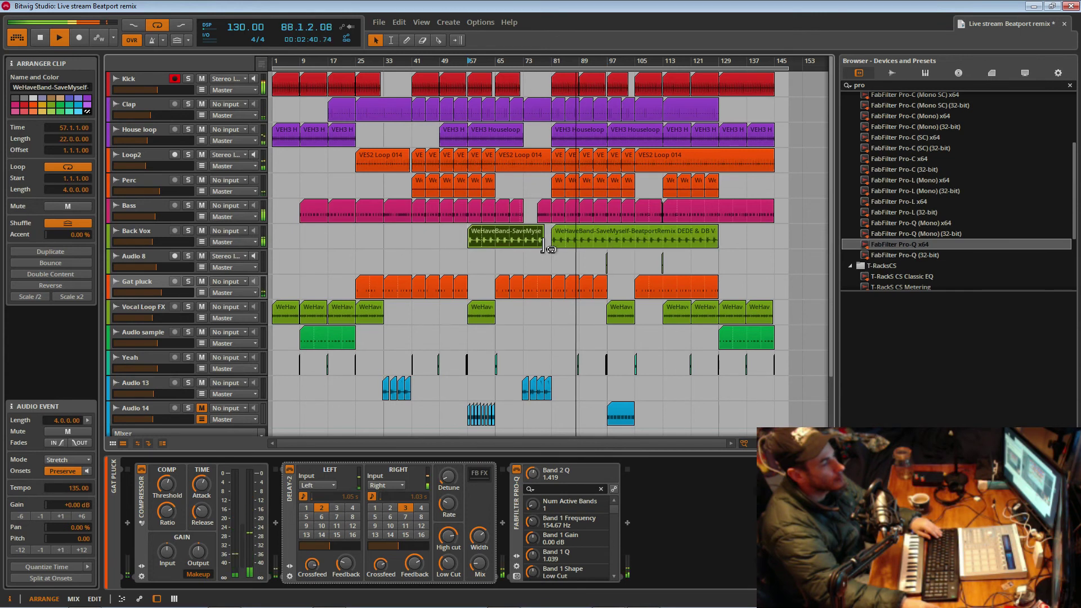
{"action": "scroll", "coordinate": [596, 89], "scroll_direction": "up", "scroll_amount": 5}
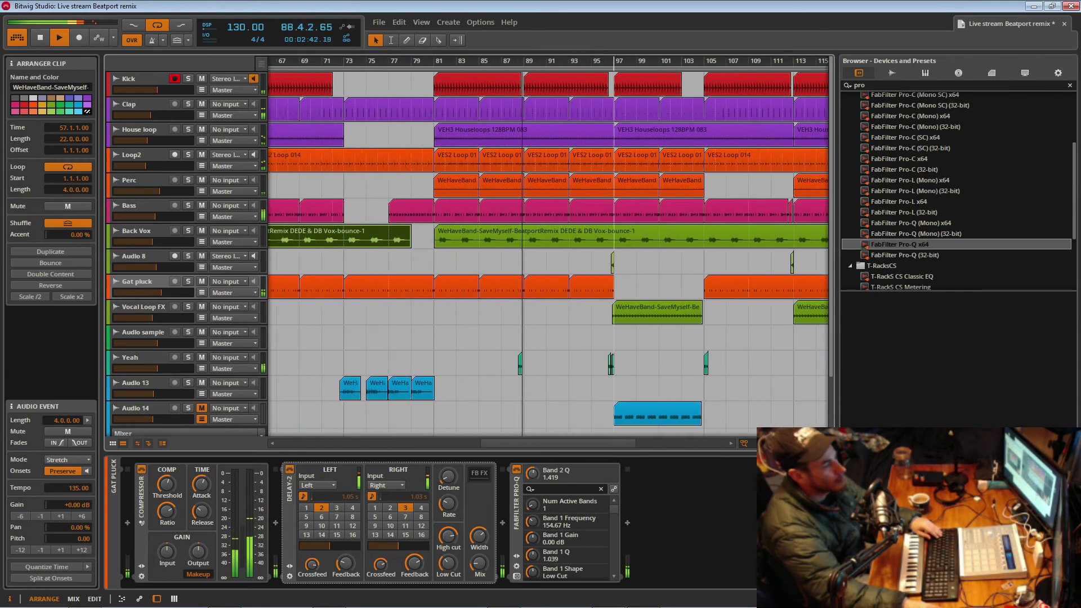
{"action": "left_click", "coordinate": [457, 238]}
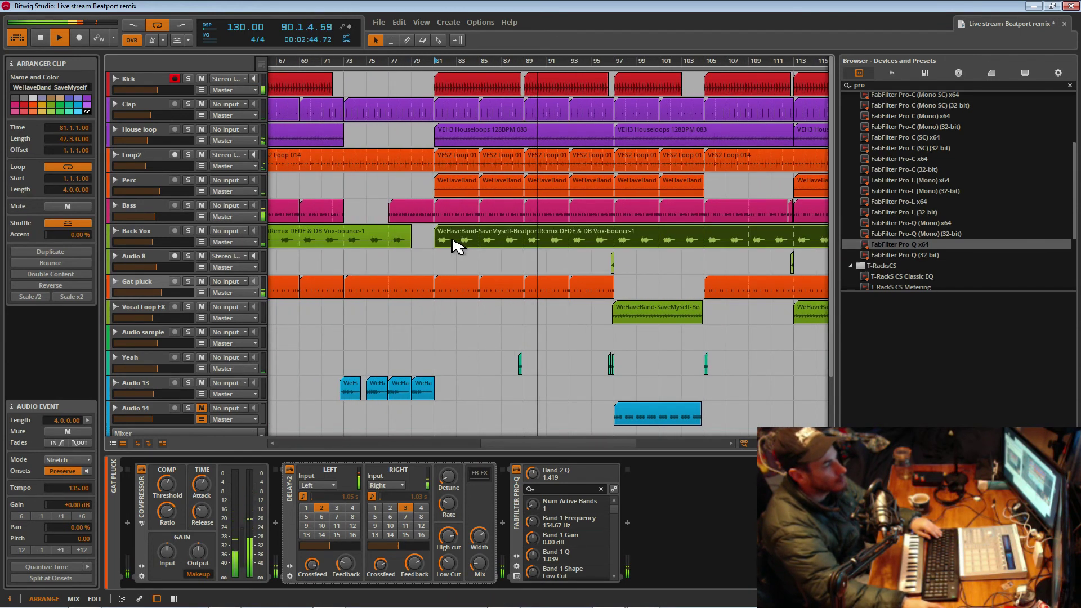
{"action": "left_click_drag", "start_coordinate": [502, 60], "coordinate": [601, 61]}
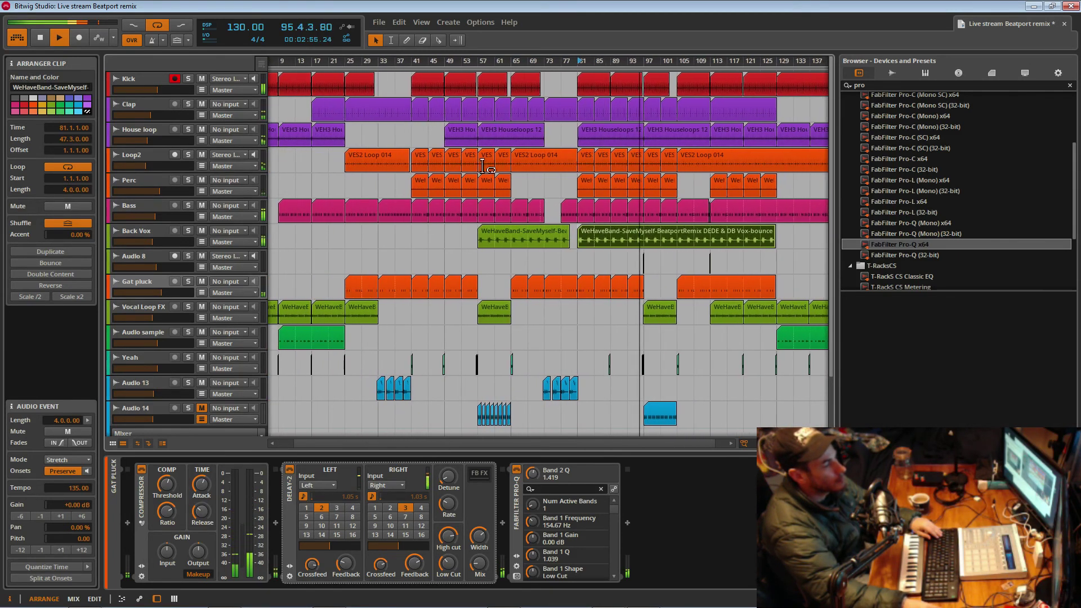
{"action": "left_click", "coordinate": [202, 409]}
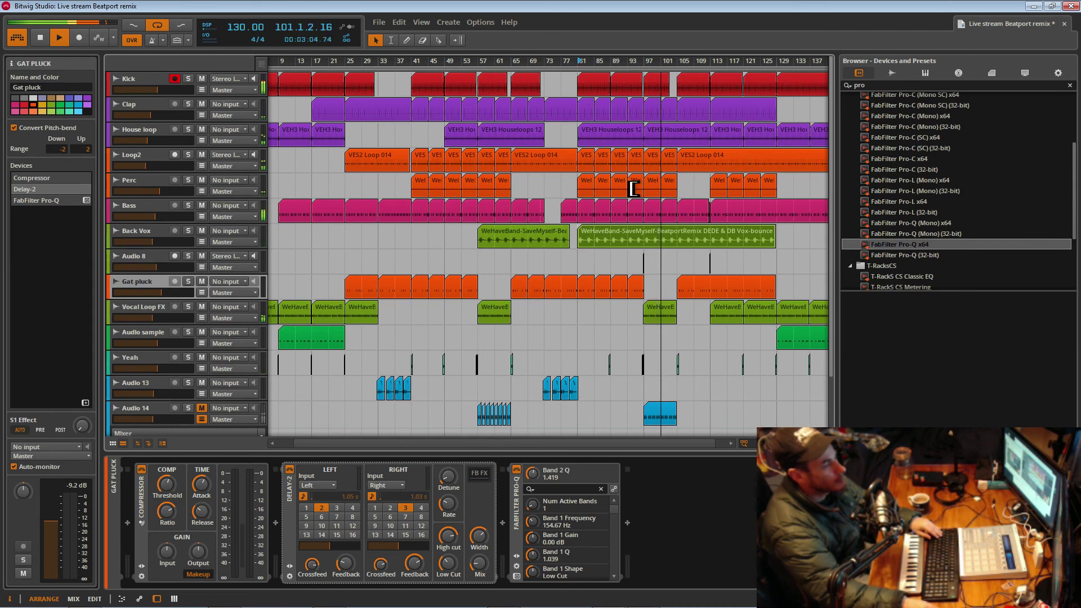
- Split the long Back Vox clip that starts at bar 81 at position 104.4.3 with the Knife tool
{"action": "left_click", "coordinate": [710, 231]}
{"action": "scroll", "coordinate": [710, 236], "scroll_direction": "up", "scroll_amount": 3}
{"action": "scroll", "coordinate": [710, 237], "scroll_direction": "down", "scroll_amount": 5}
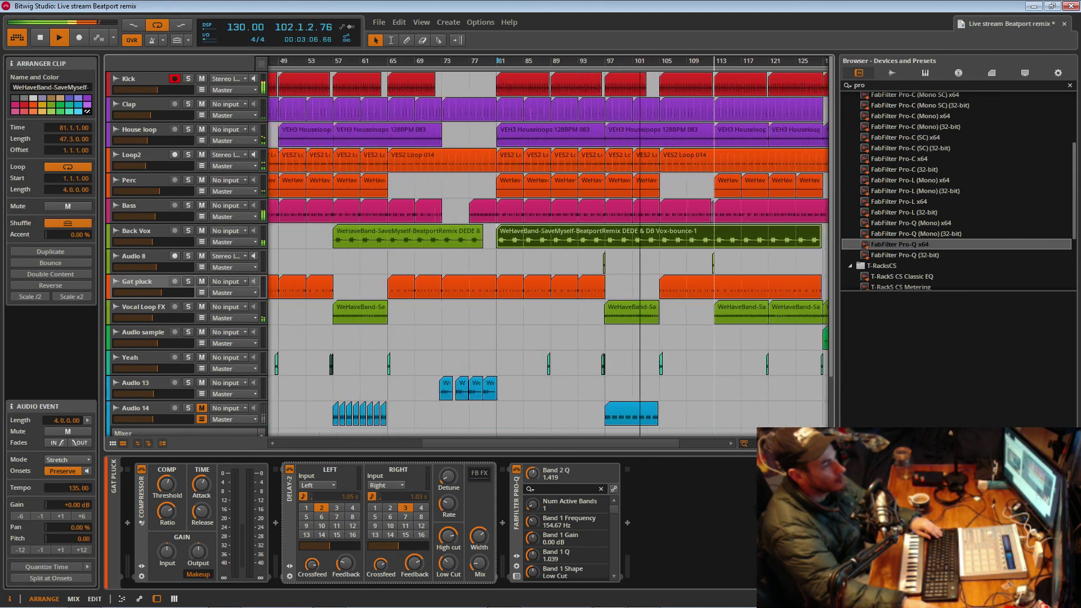
{"action": "scroll", "coordinate": [675, 236], "scroll_direction": "up", "scroll_amount": 3}
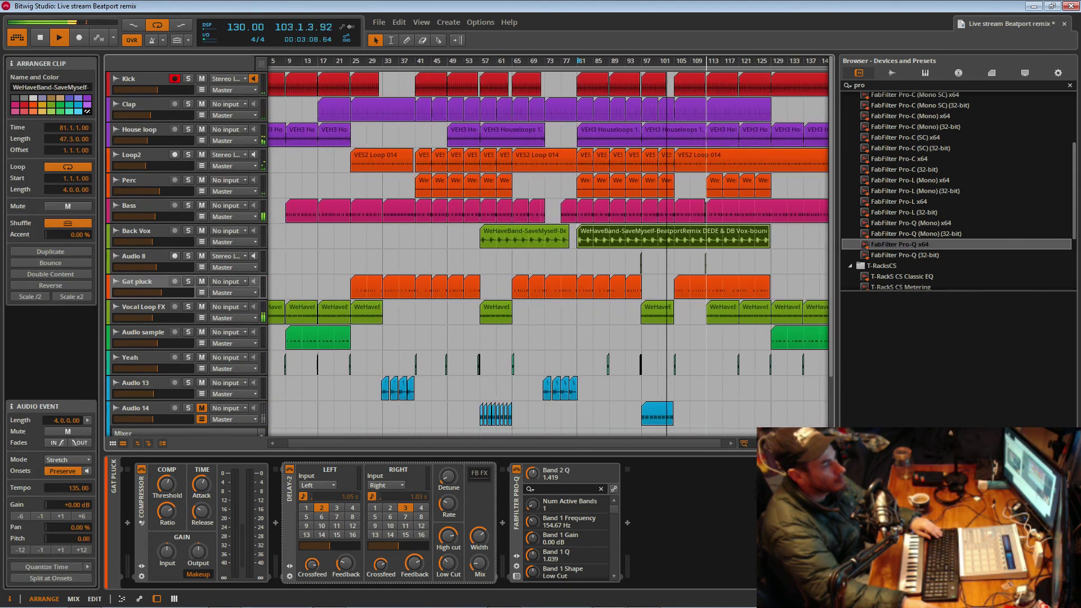
{"action": "scroll", "coordinate": [643, 264], "scroll_direction": "up", "scroll_amount": 3}
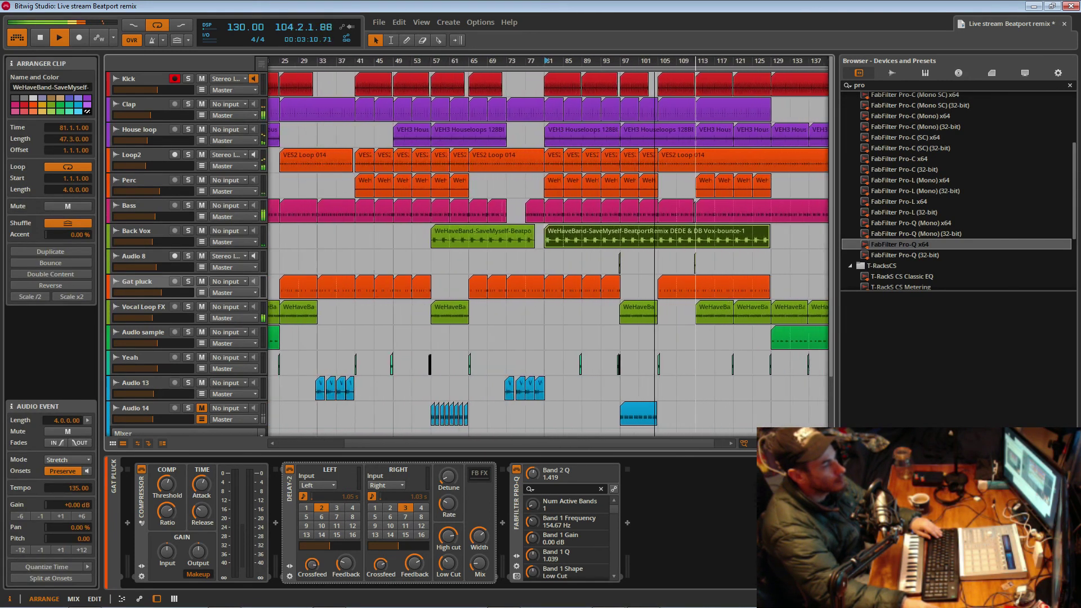
{"action": "left_click", "coordinate": [438, 40]}
{"action": "left_click", "coordinate": [656, 244]}
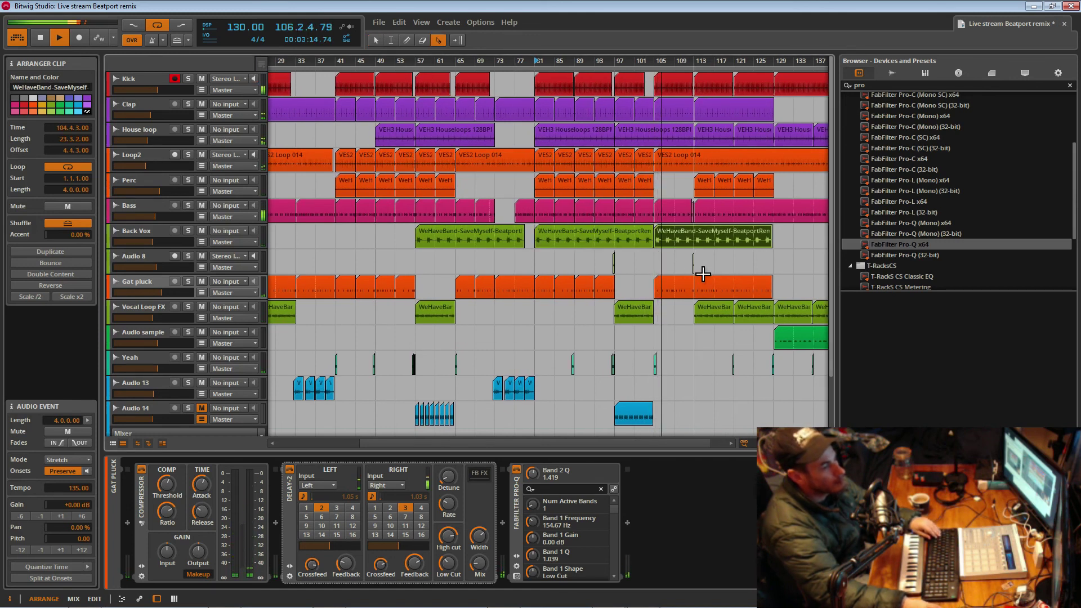
- Shorten the Back Vox clip starting at bar 81 to a length of 17.3.0.31, leaving a gap before the split-off clip
{"action": "left_click", "coordinate": [375, 40]}
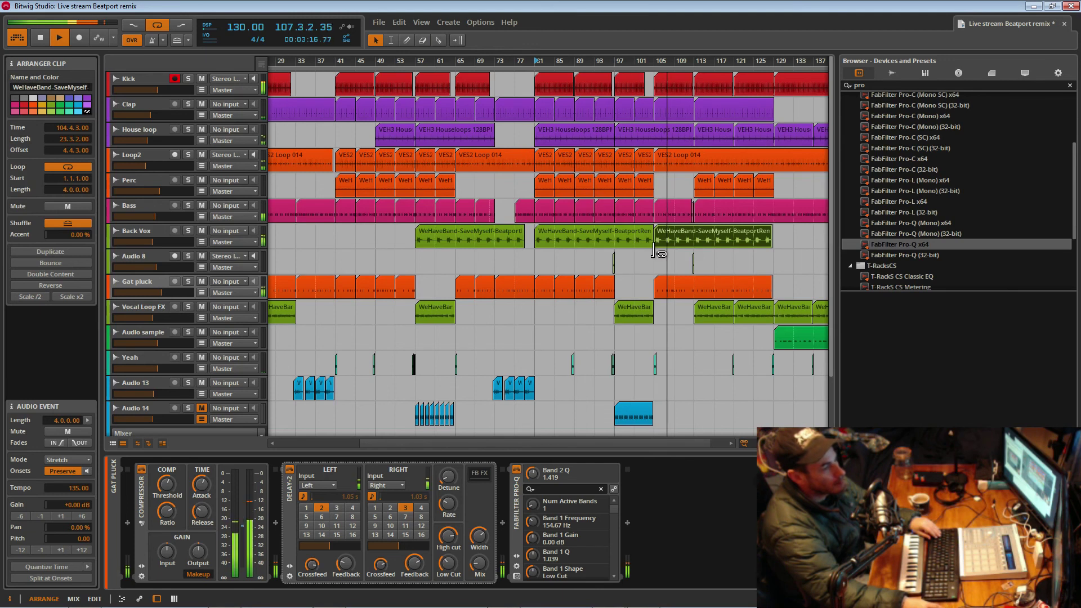
{"action": "left_click", "coordinate": [636, 245]}
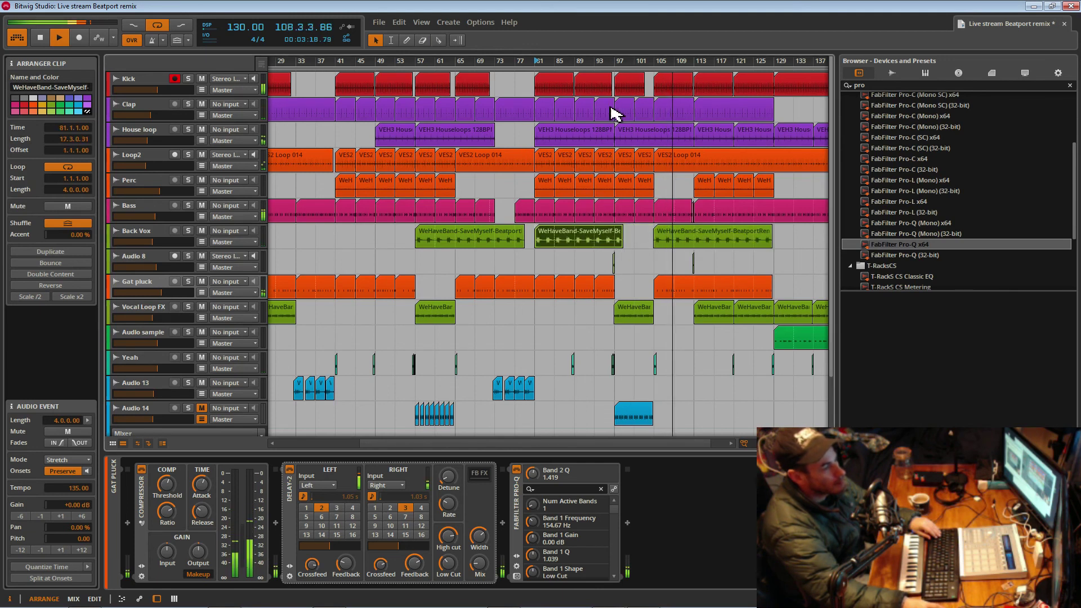
{"action": "left_click_drag", "start_coordinate": [634, 60], "coordinate": [558, 42]}
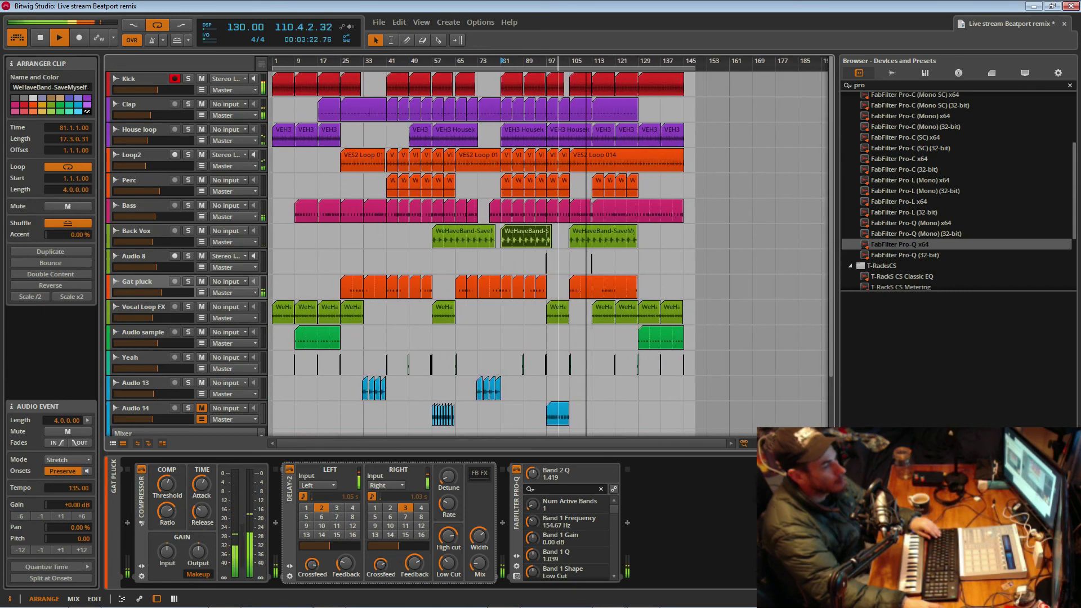